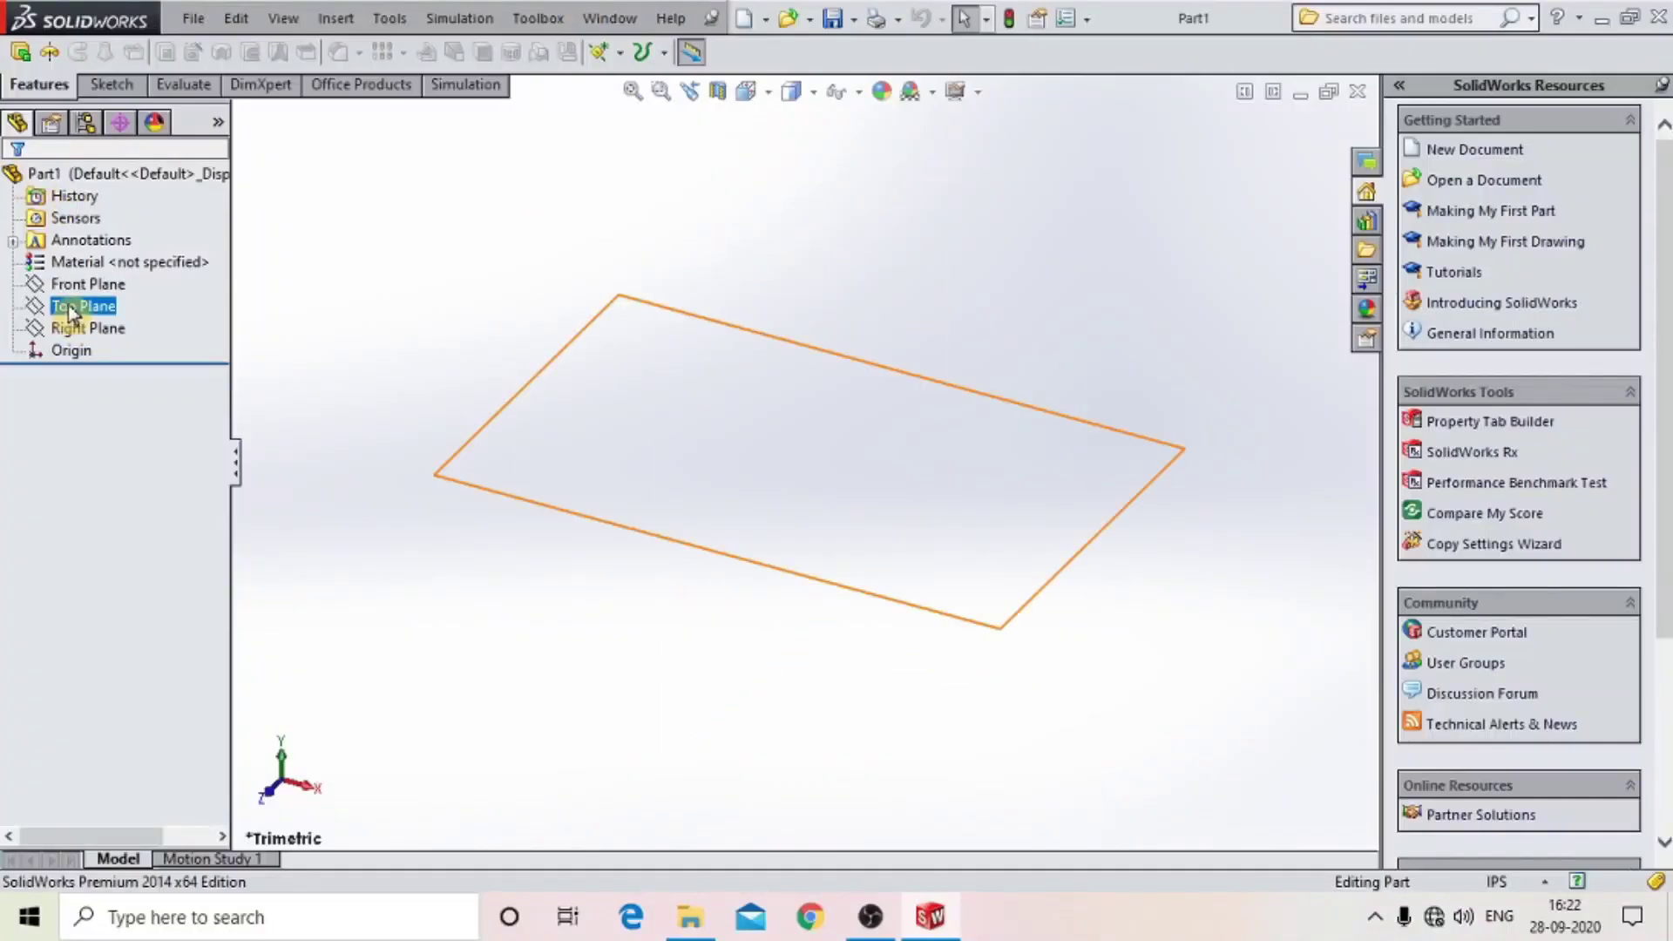
Start a new sketch on the Top Plane.
{"action": "left_click", "coordinate": [81, 307]}
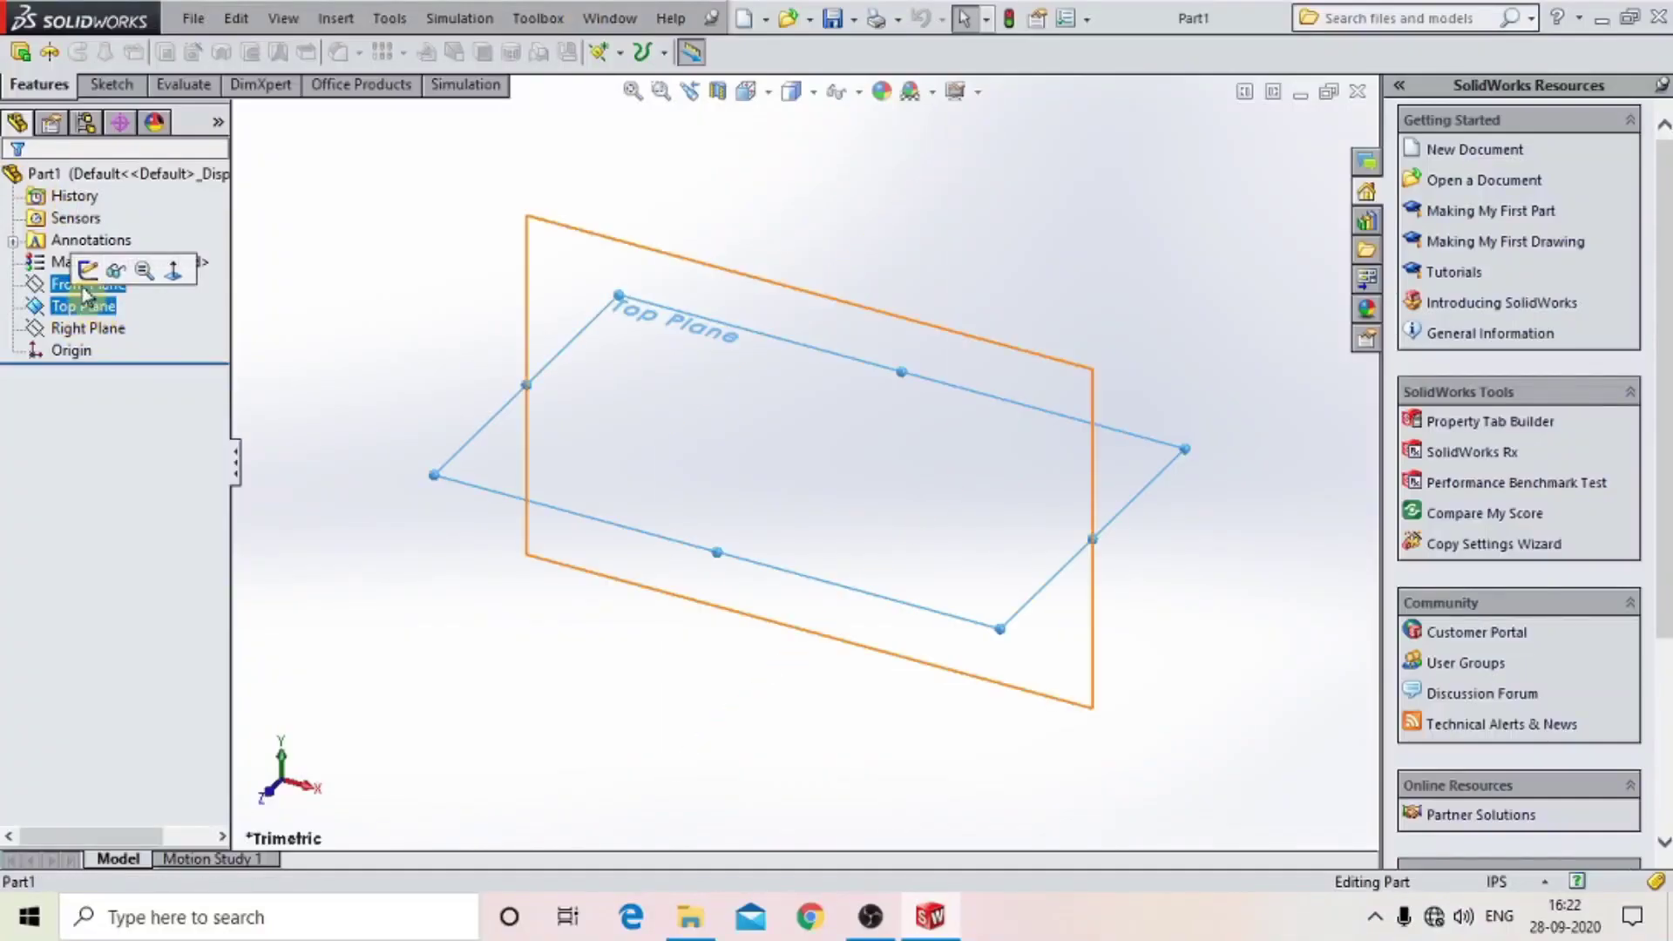
{"action": "left_click", "coordinate": [87, 271]}
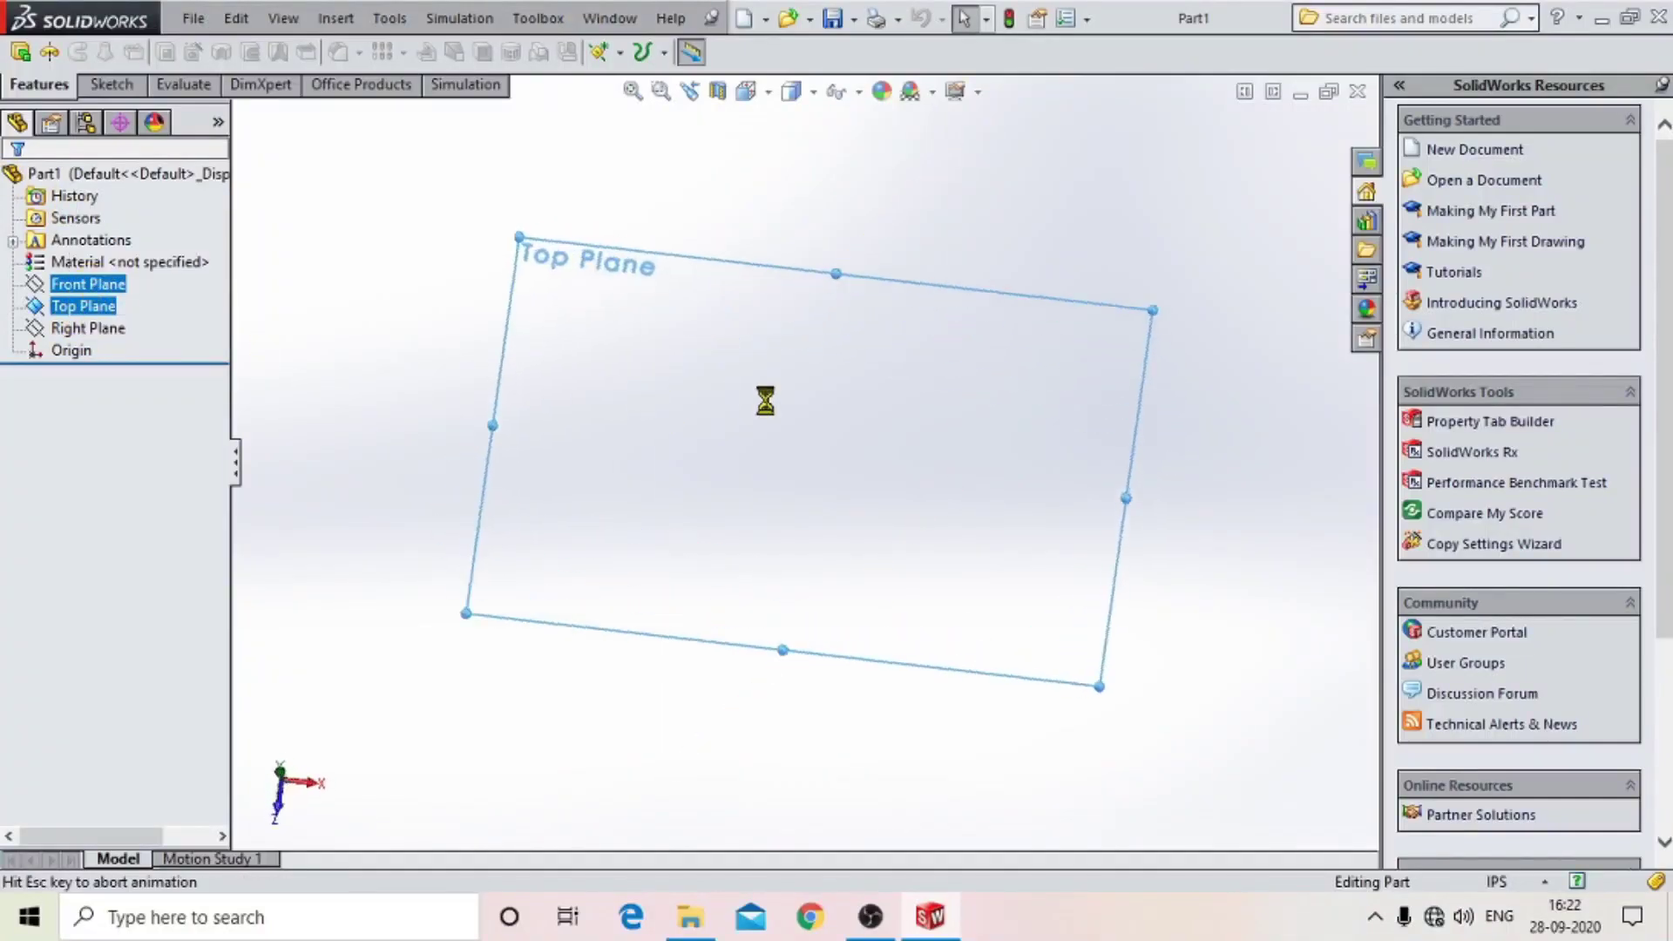
{"action": "left_click", "coordinate": [112, 85]}
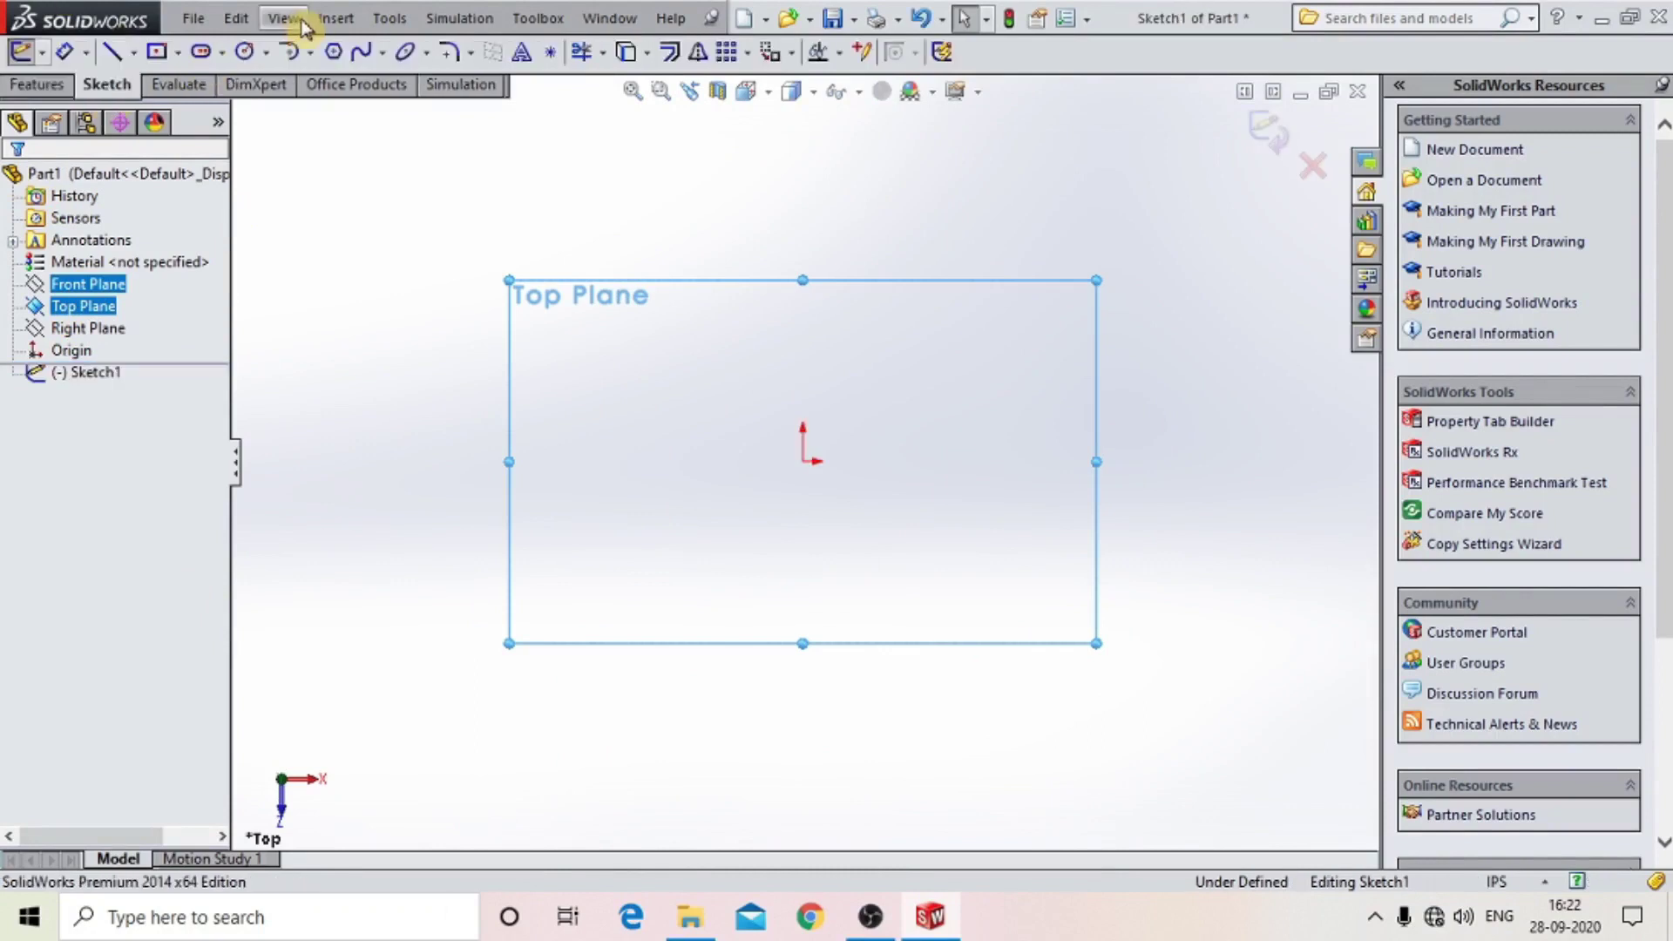
Draw an ellipse centred on the origin with radii of about 1.49 and 0.90.
{"action": "left_click", "coordinate": [427, 54]}
{"action": "left_click", "coordinate": [455, 80]}
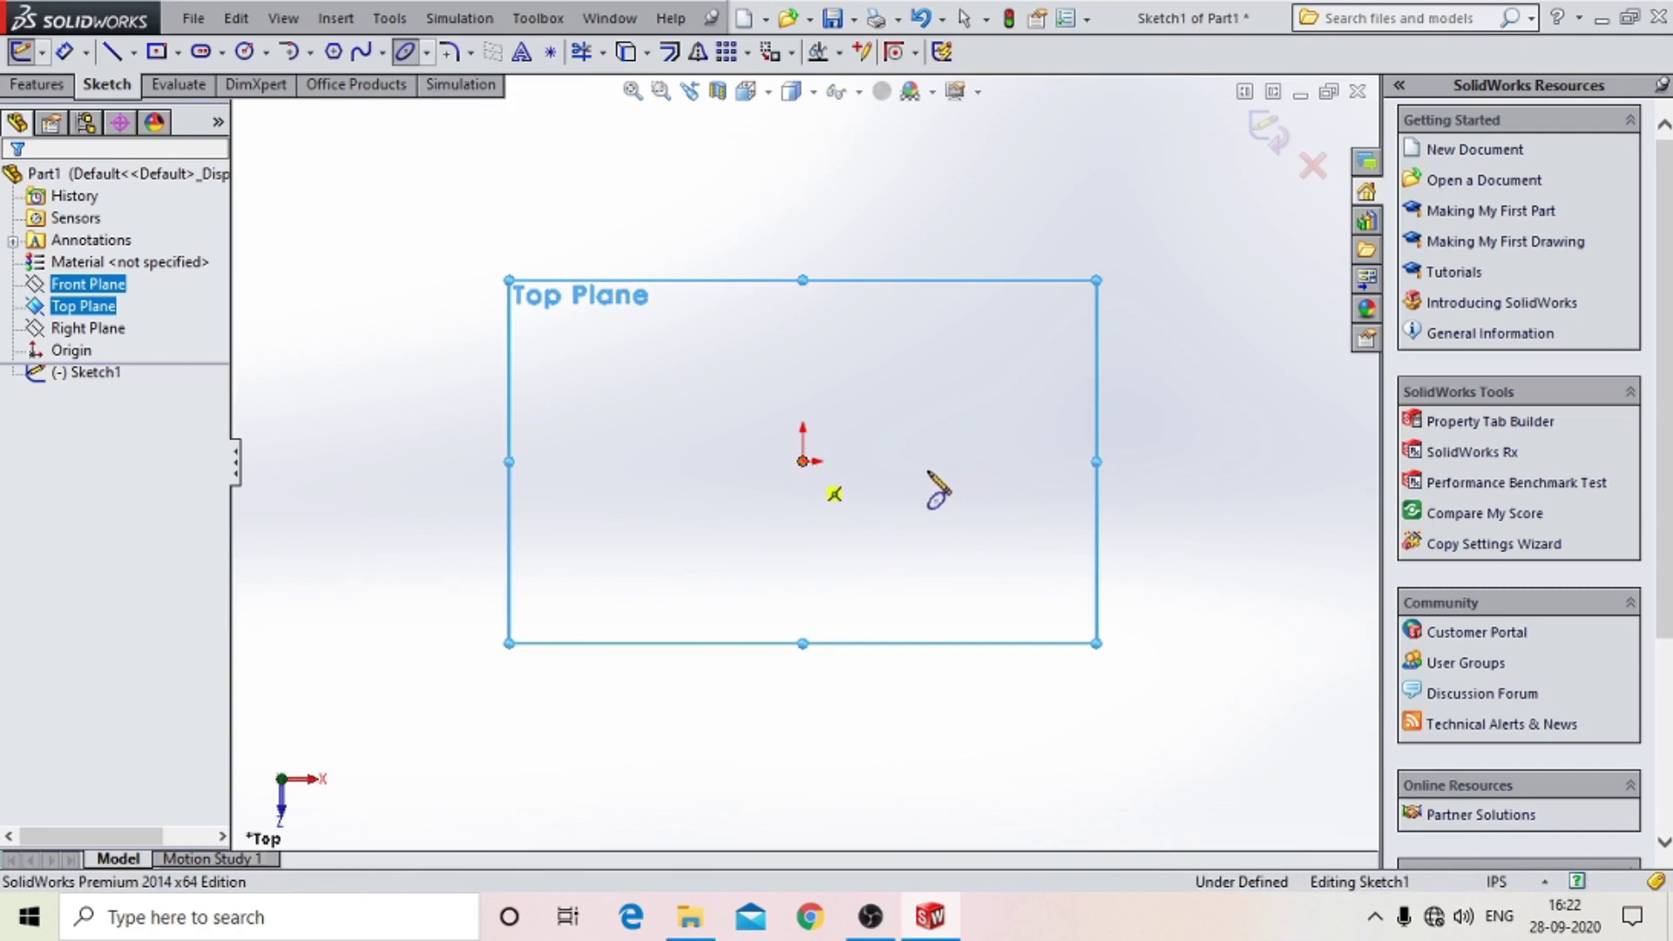
{"action": "left_click", "coordinate": [803, 461]}
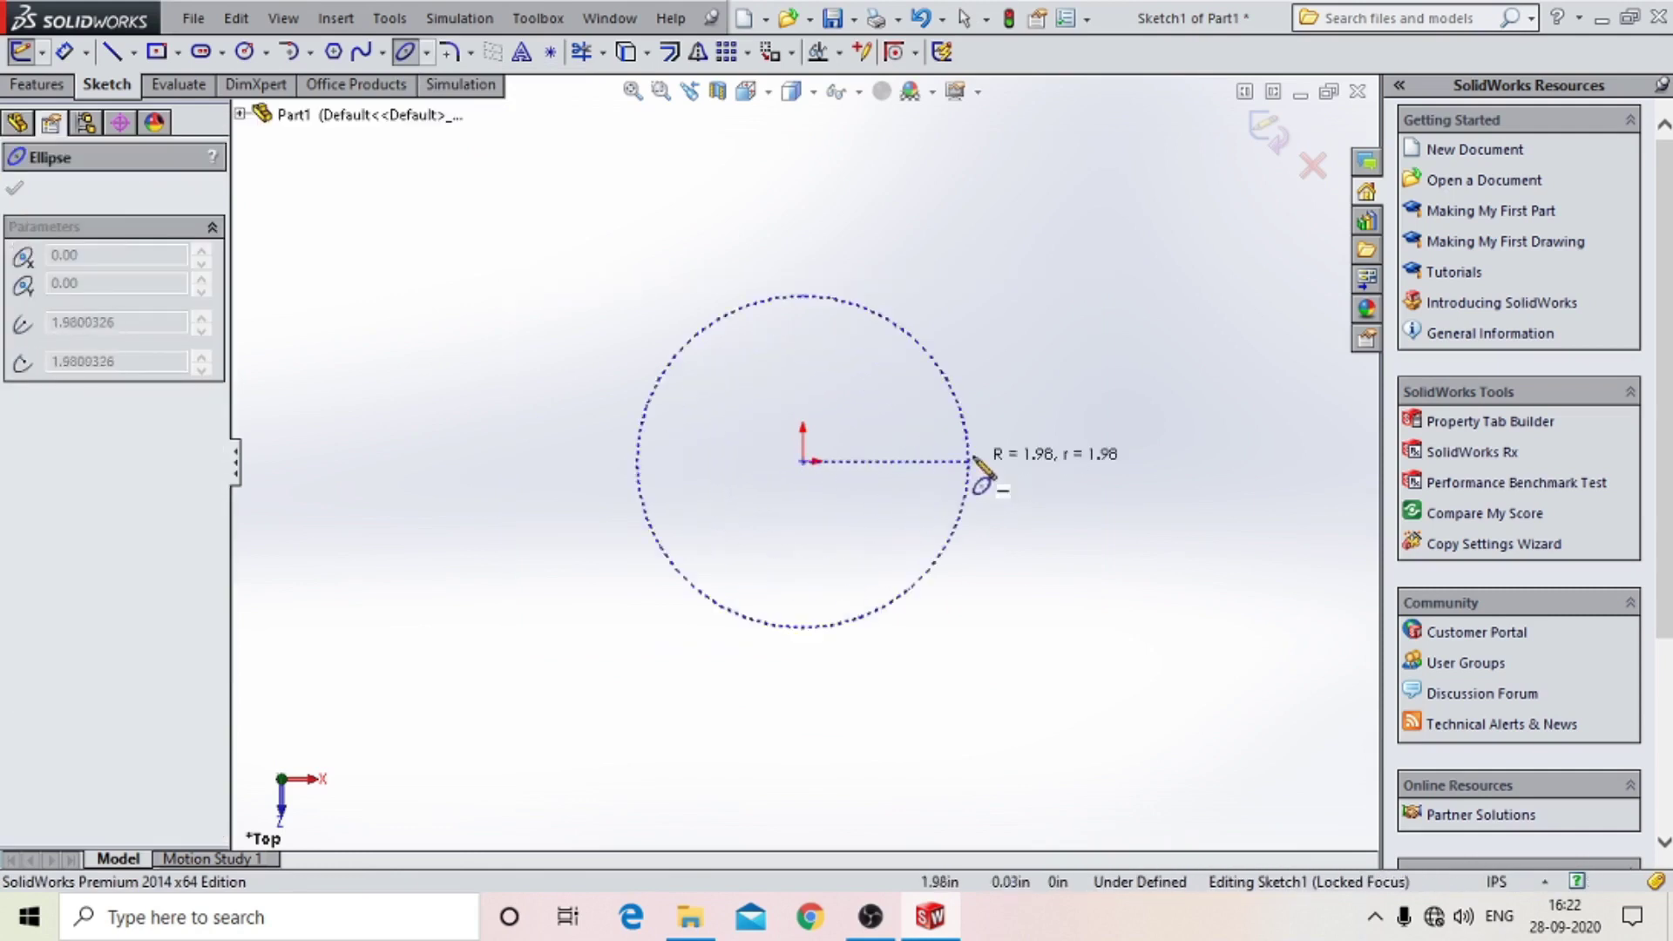
{"action": "left_click", "coordinate": [928, 452]}
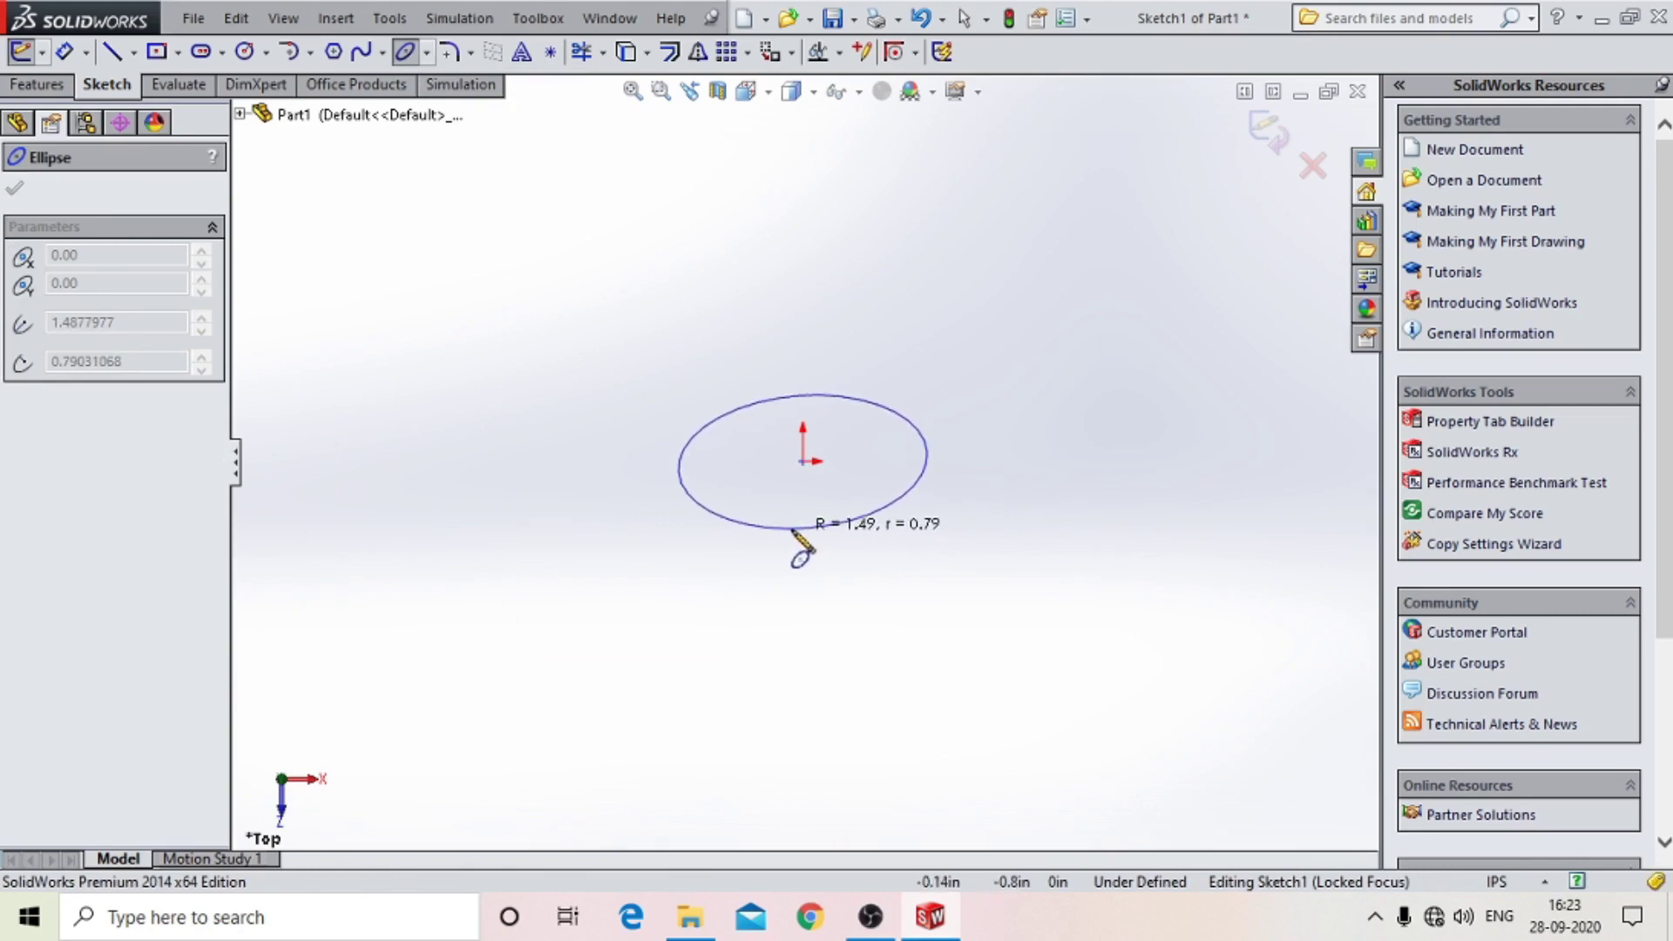
{"action": "left_click", "coordinate": [462, 378]}
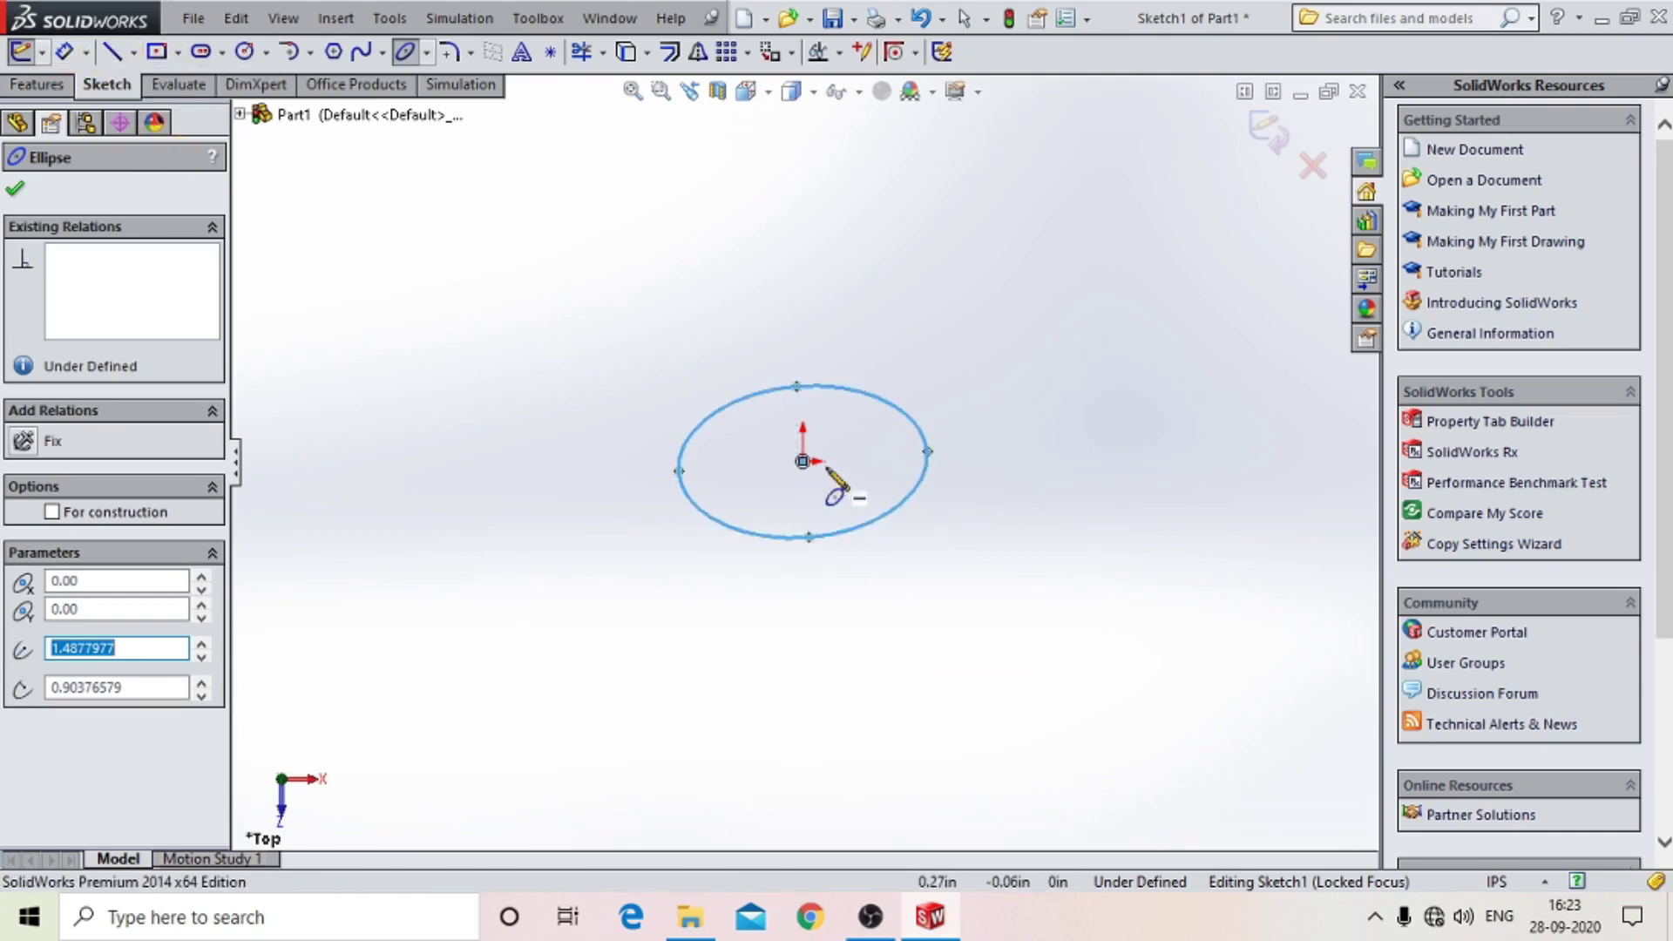
{"action": "left_click", "coordinate": [927, 450]}
{"action": "left_click_drag", "start_coordinate": [928, 450], "coordinate": [942, 476]}
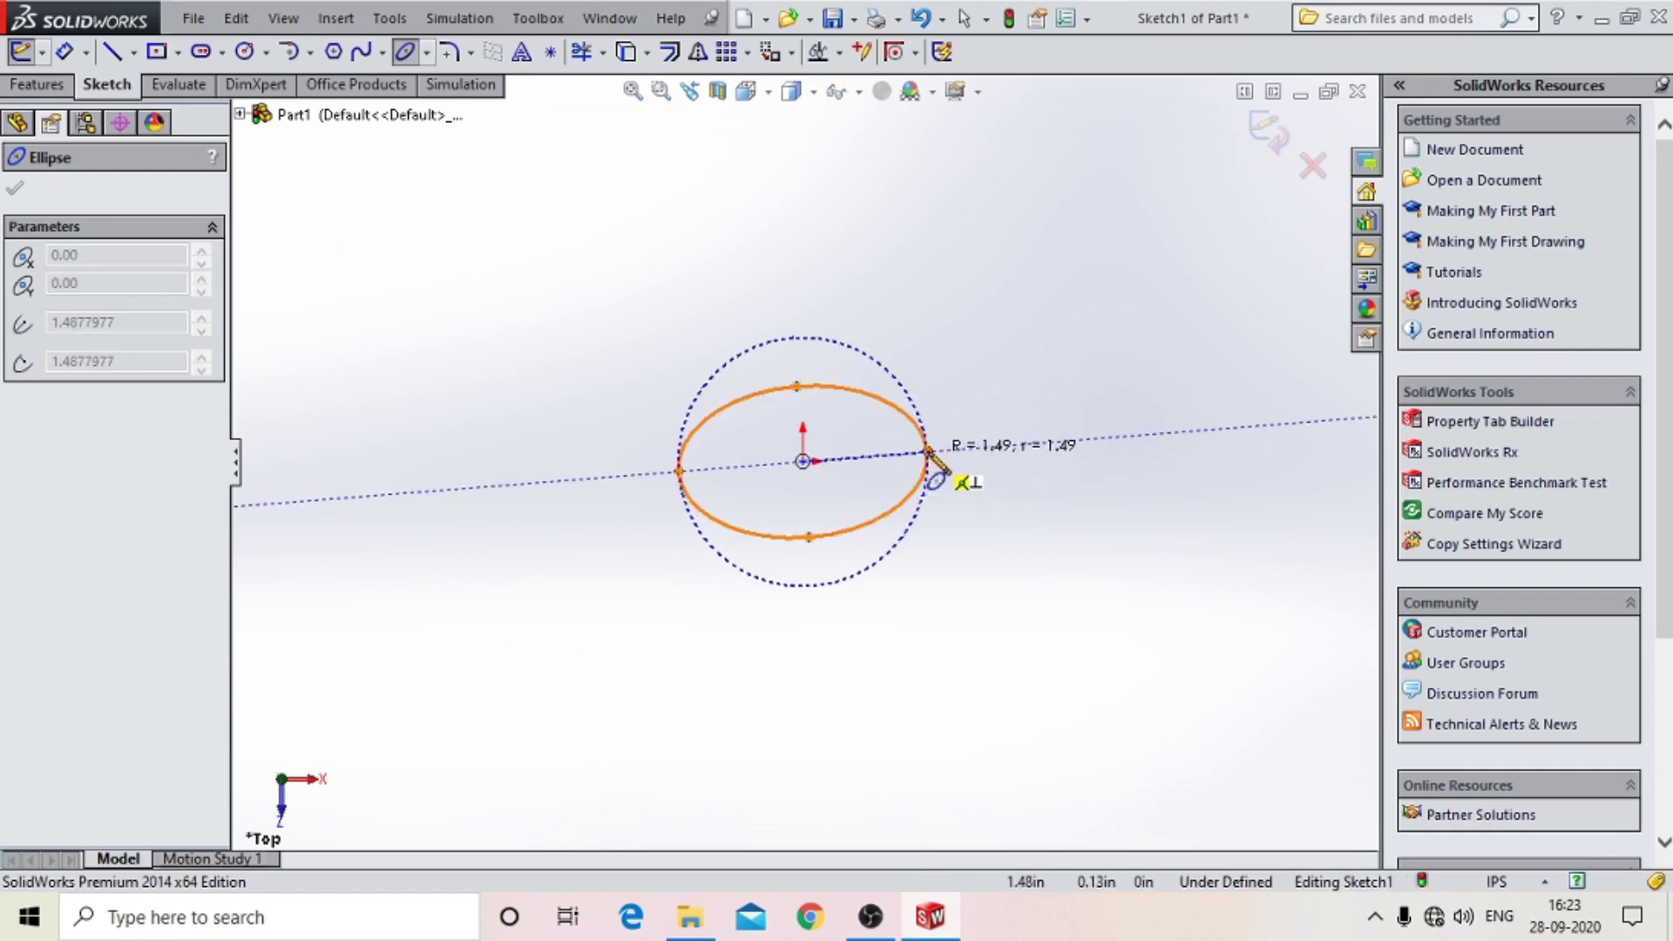
{"action": "left_click", "coordinate": [715, 492]}
{"action": "key", "text": "Escape"}
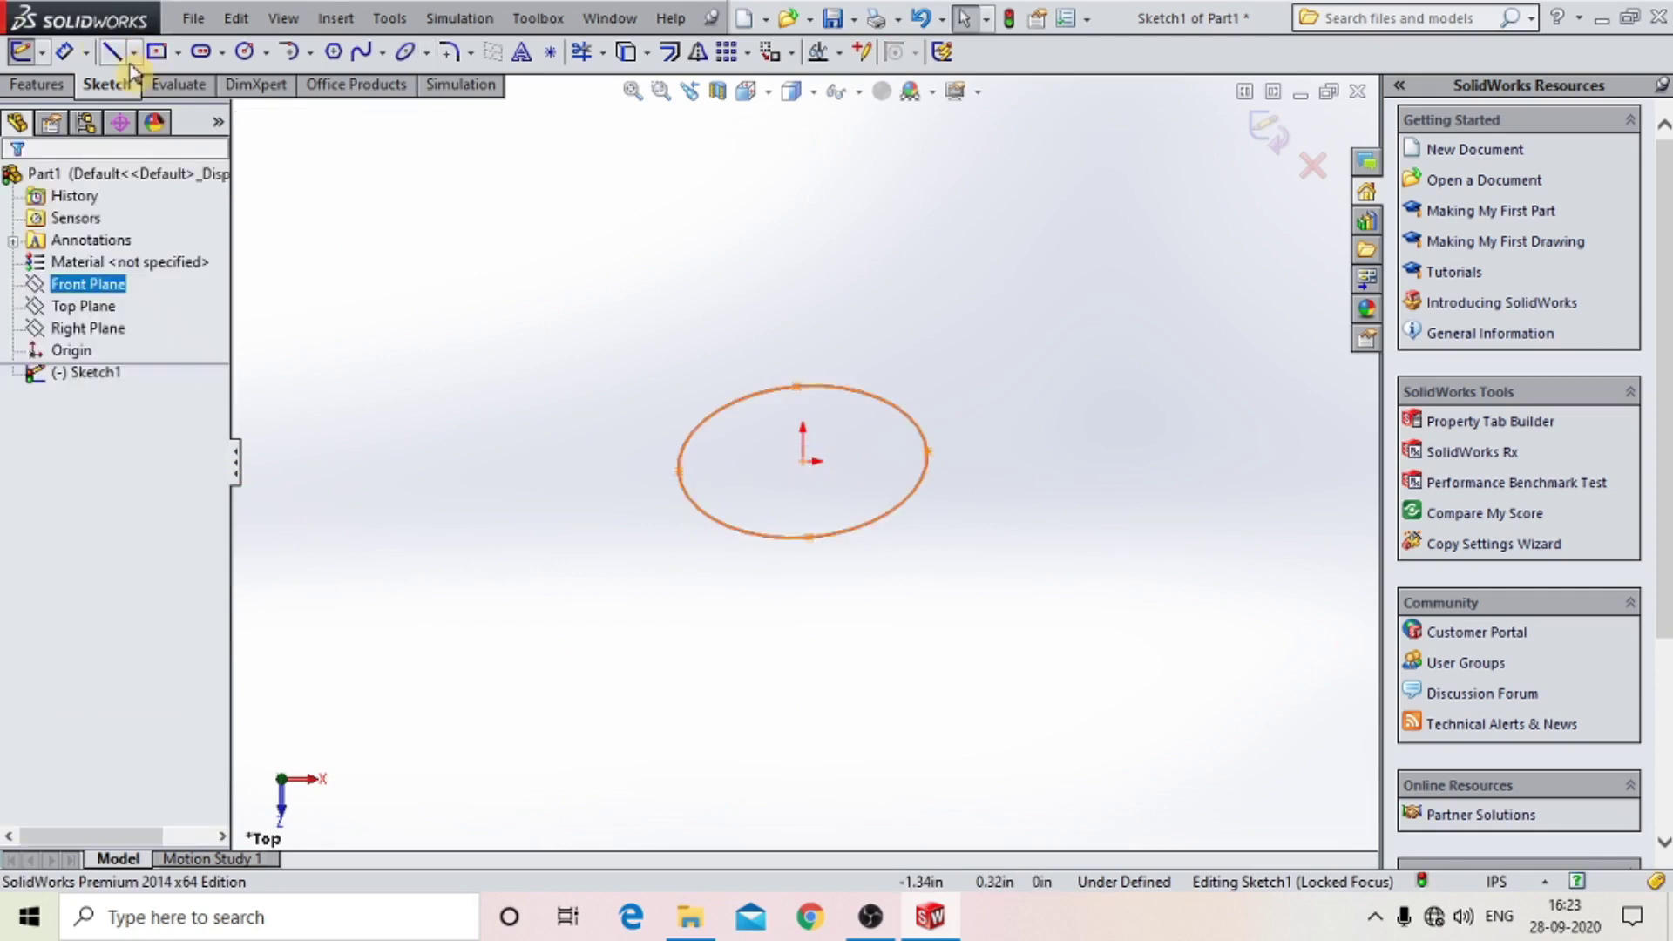
Draw a horizontal centerline from the ellipse centre to its right vertex.
{"action": "left_click", "coordinate": [133, 52]}
{"action": "left_click", "coordinate": [174, 106]}
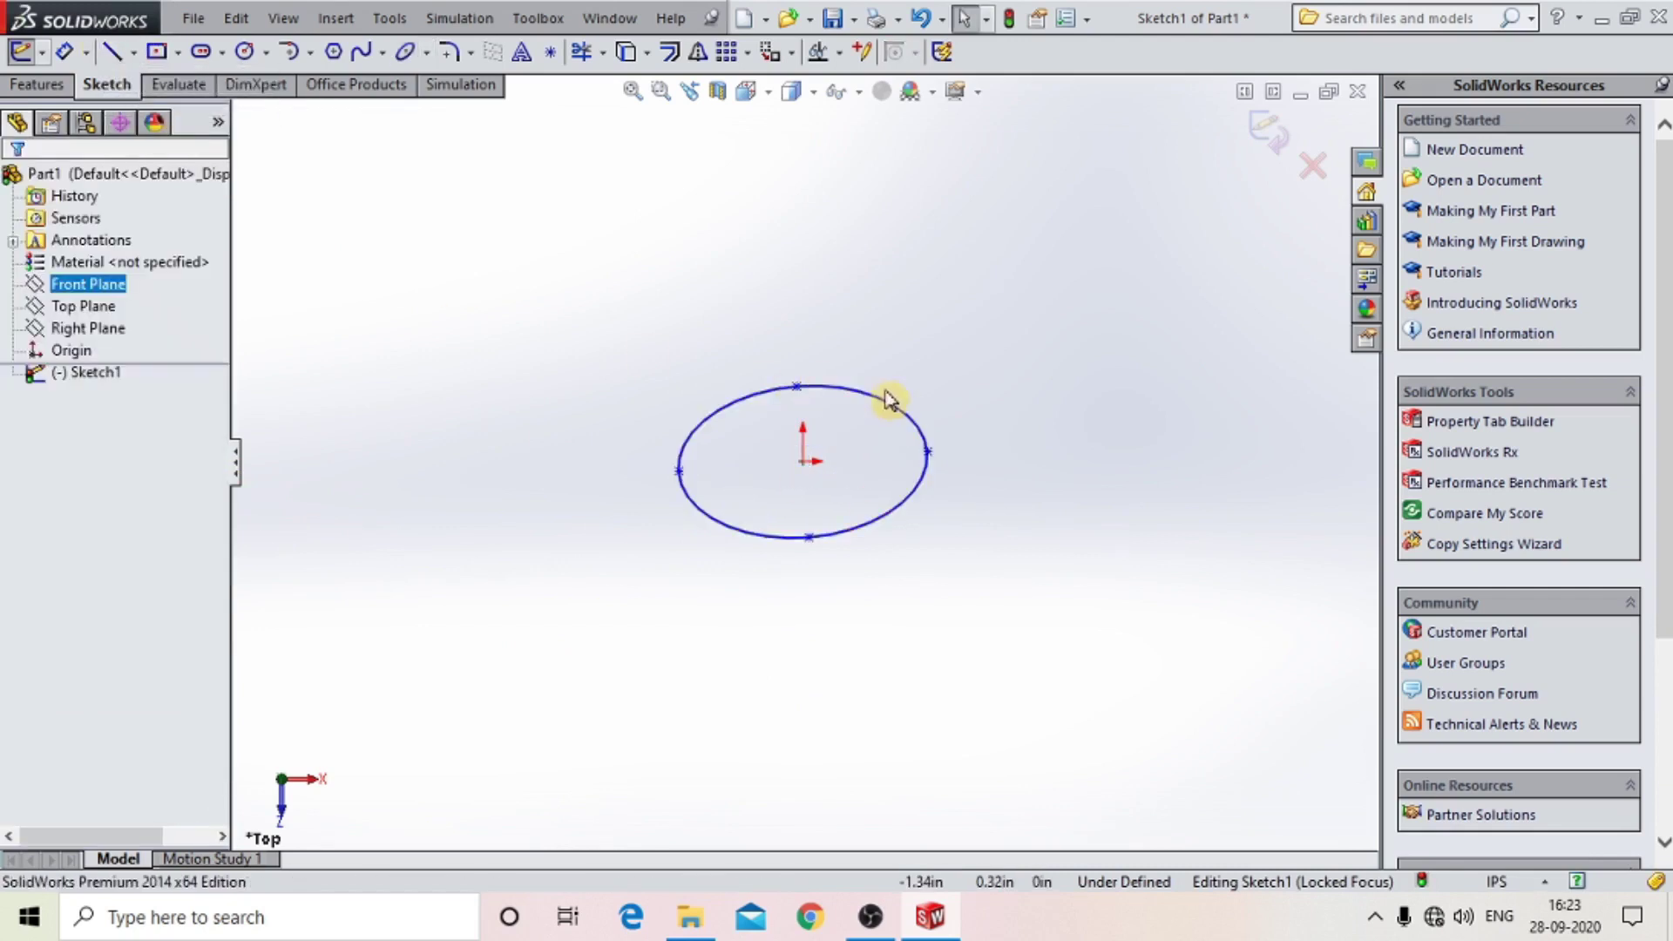
{"action": "left_click", "coordinate": [928, 451]}
{"action": "left_click_drag", "start_coordinate": [802, 461], "coordinate": [928, 452]}
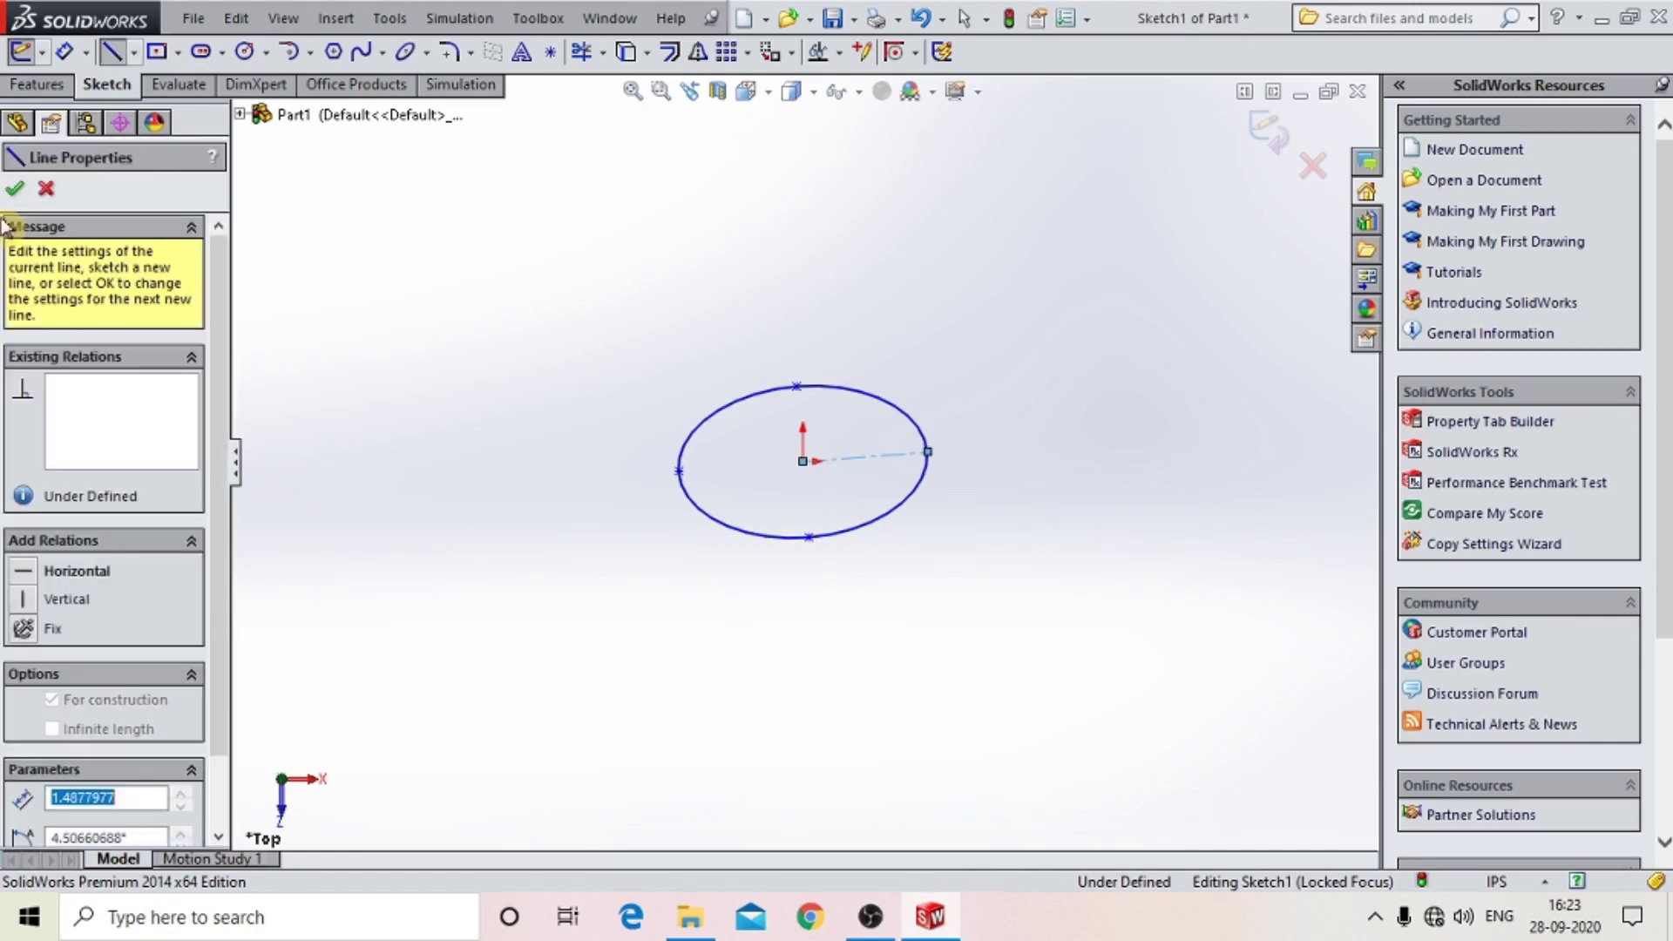
{"action": "left_click", "coordinate": [113, 53]}
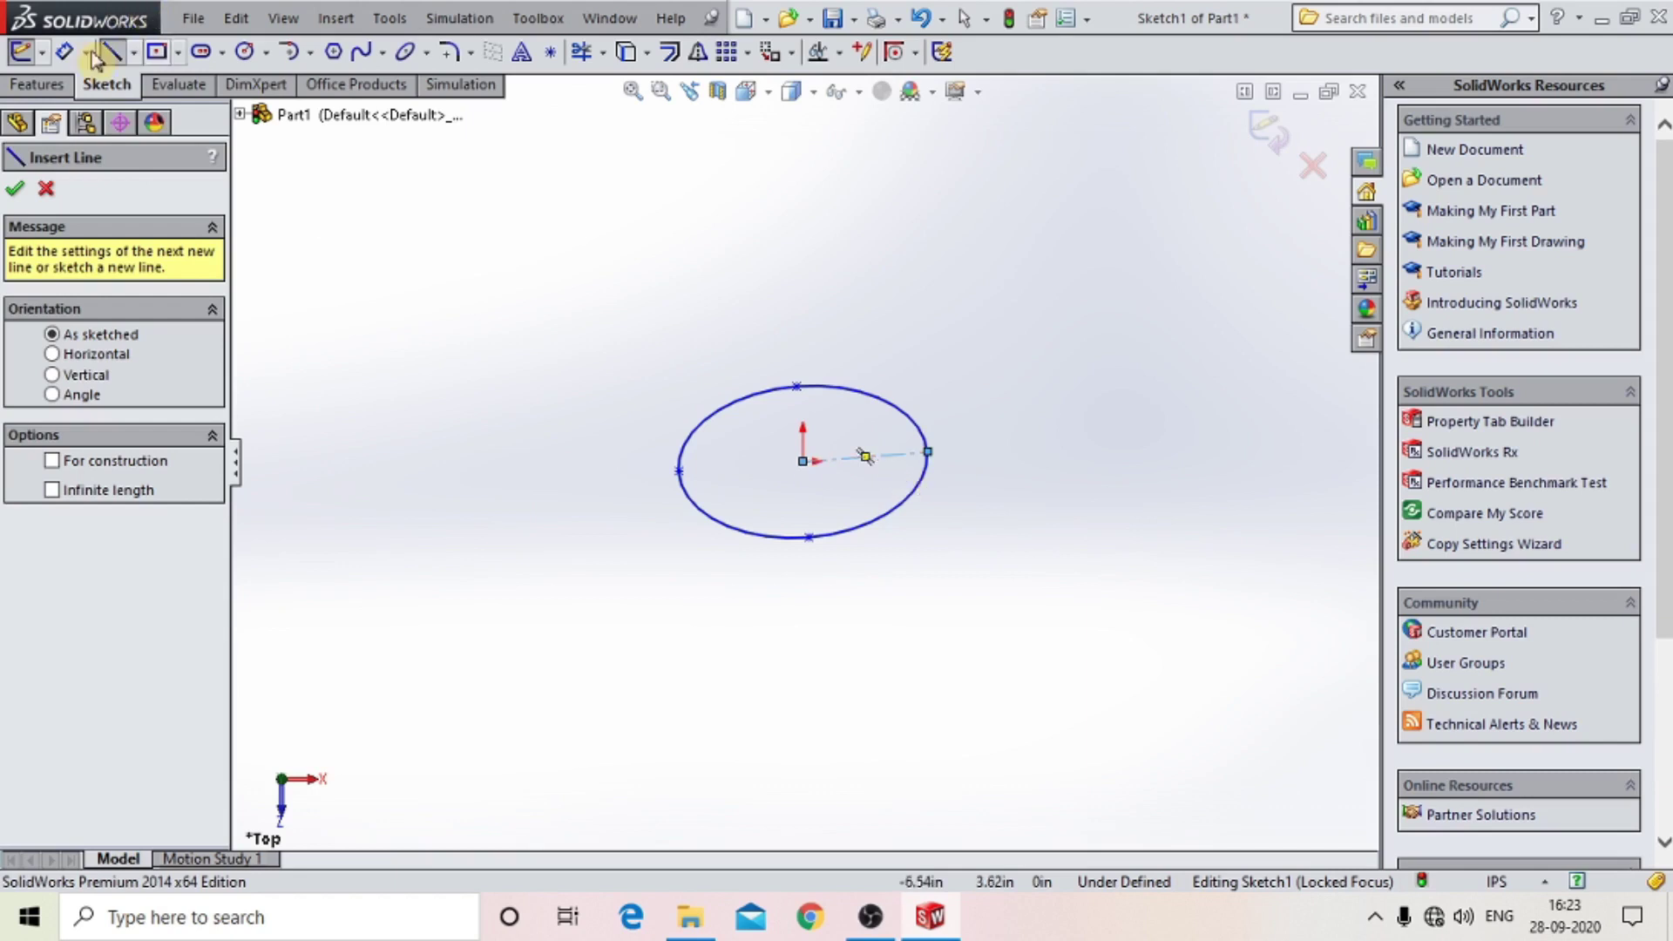
{"action": "left_click", "coordinate": [16, 189]}
{"action": "left_click", "coordinate": [878, 454]}
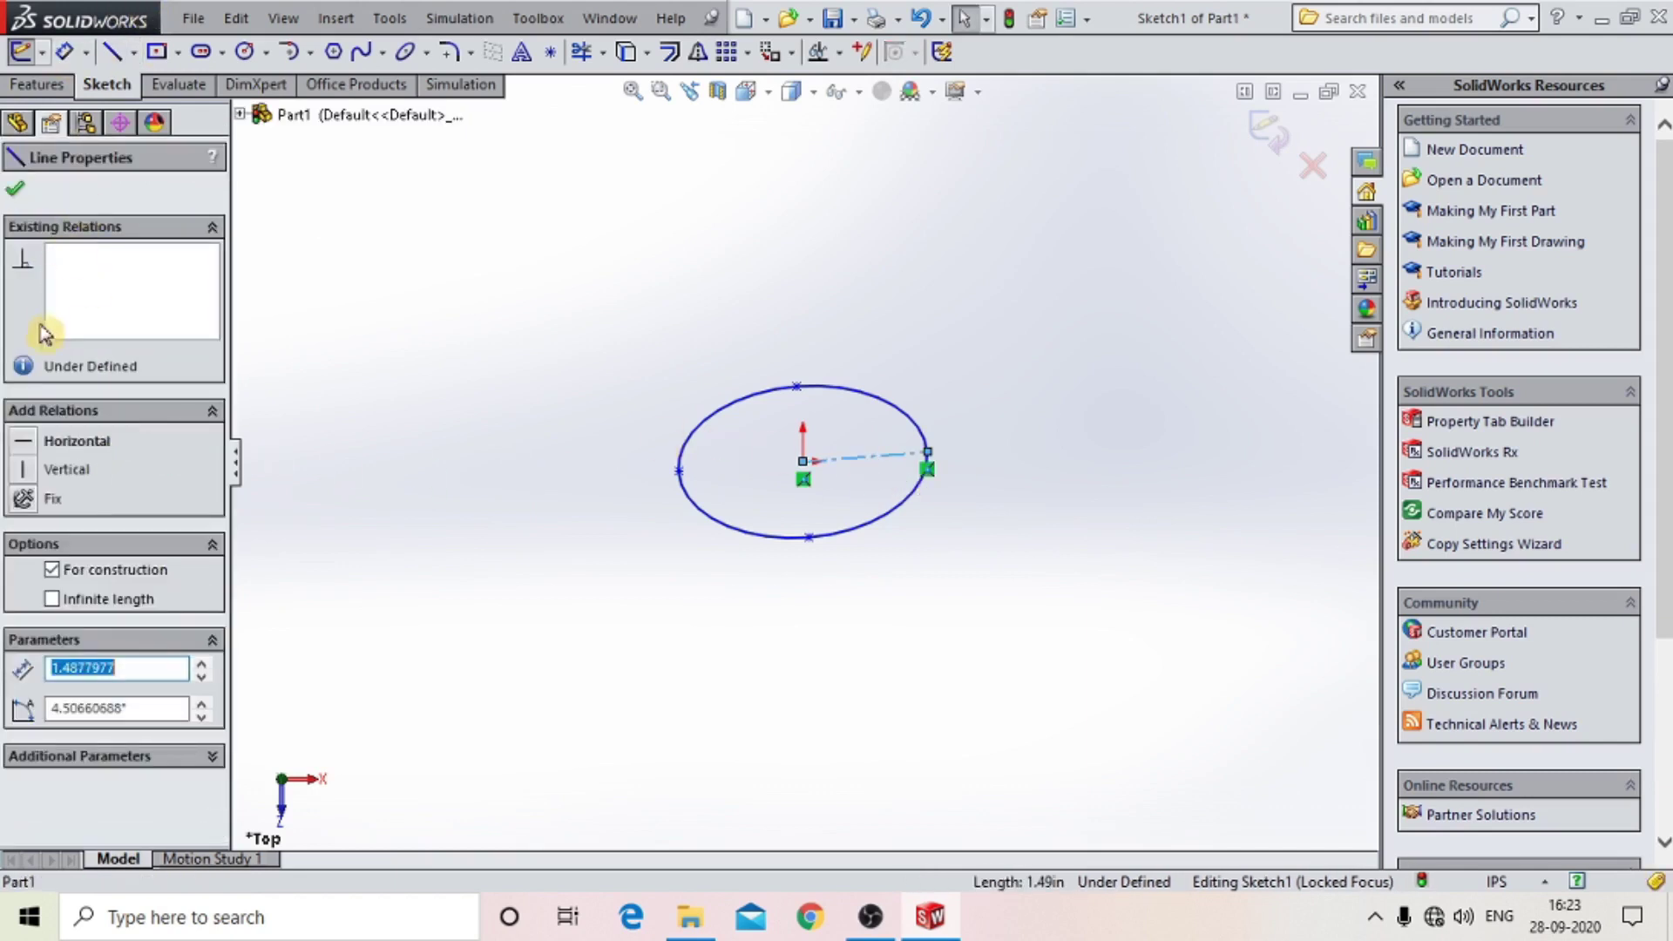
{"action": "left_click", "coordinate": [74, 445]}
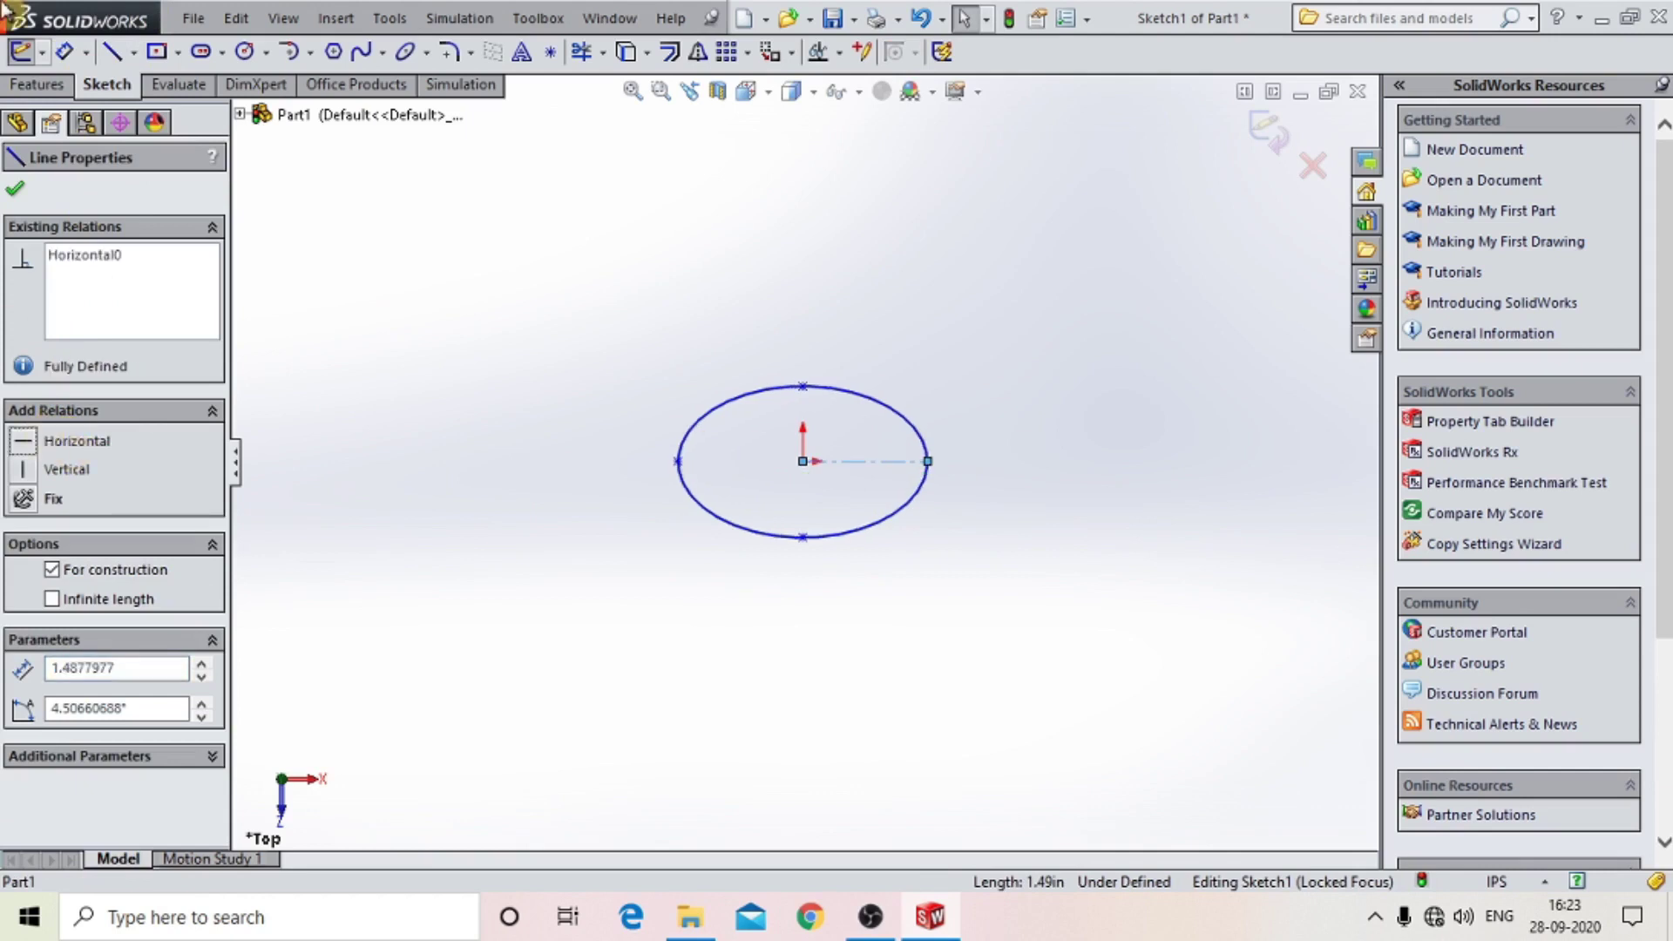
Draw a vertical construction line from the origin to the ellipse's top vertex.
{"action": "left_click", "coordinate": [133, 51]}
{"action": "left_click", "coordinate": [170, 106]}
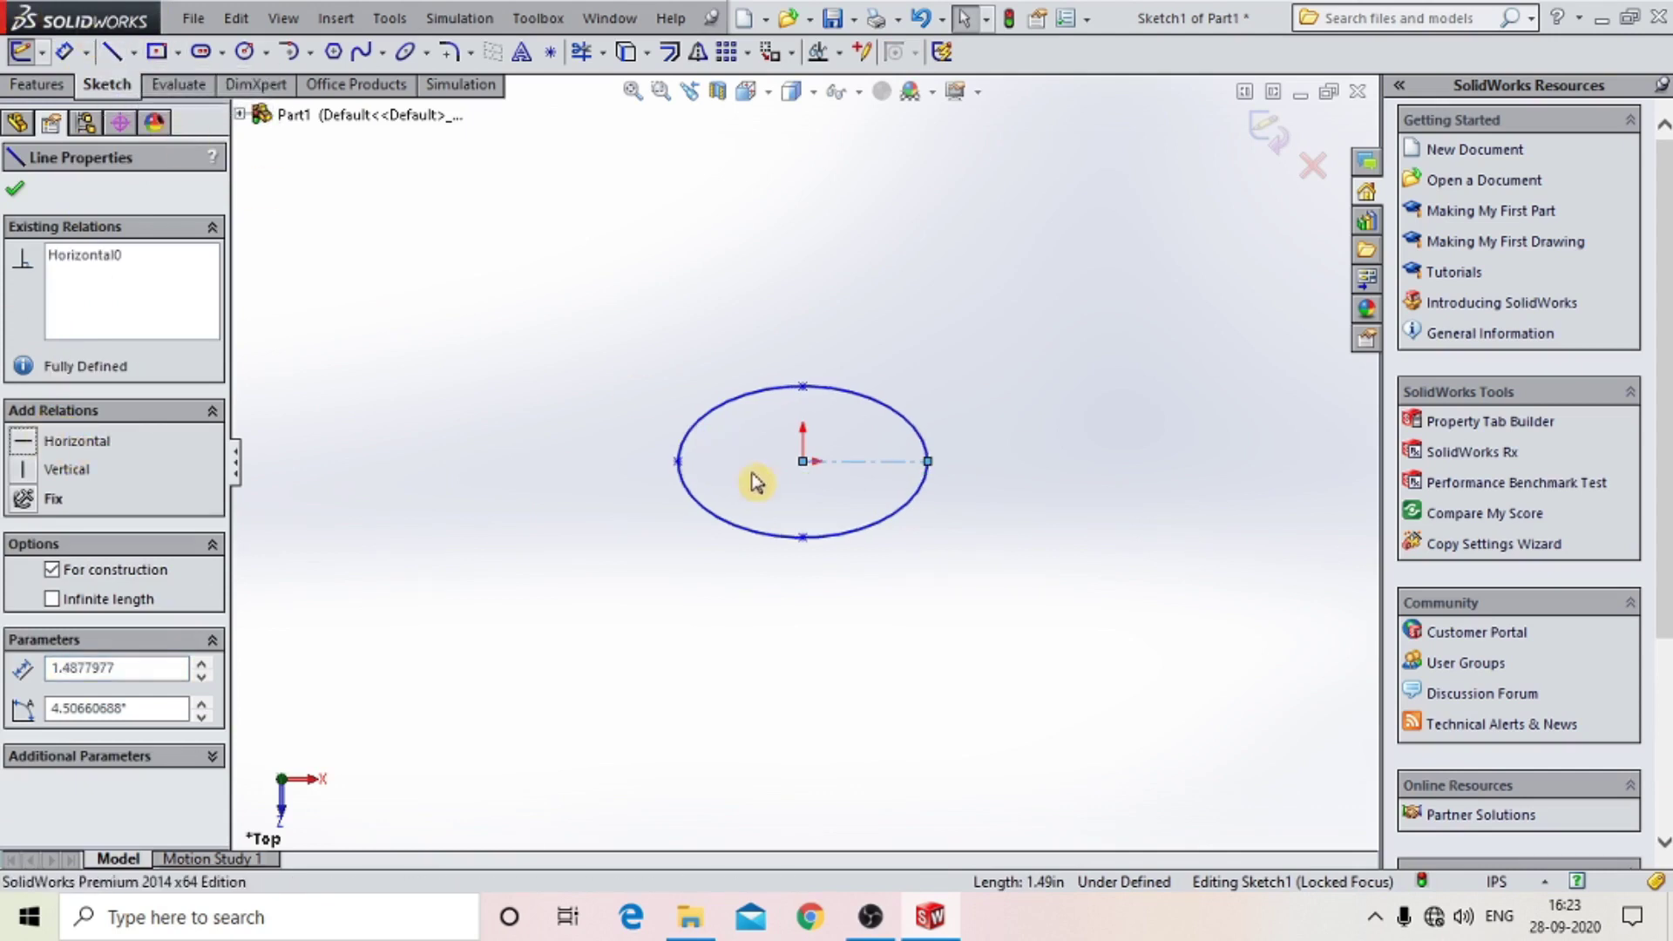
{"action": "left_click", "coordinate": [803, 461]}
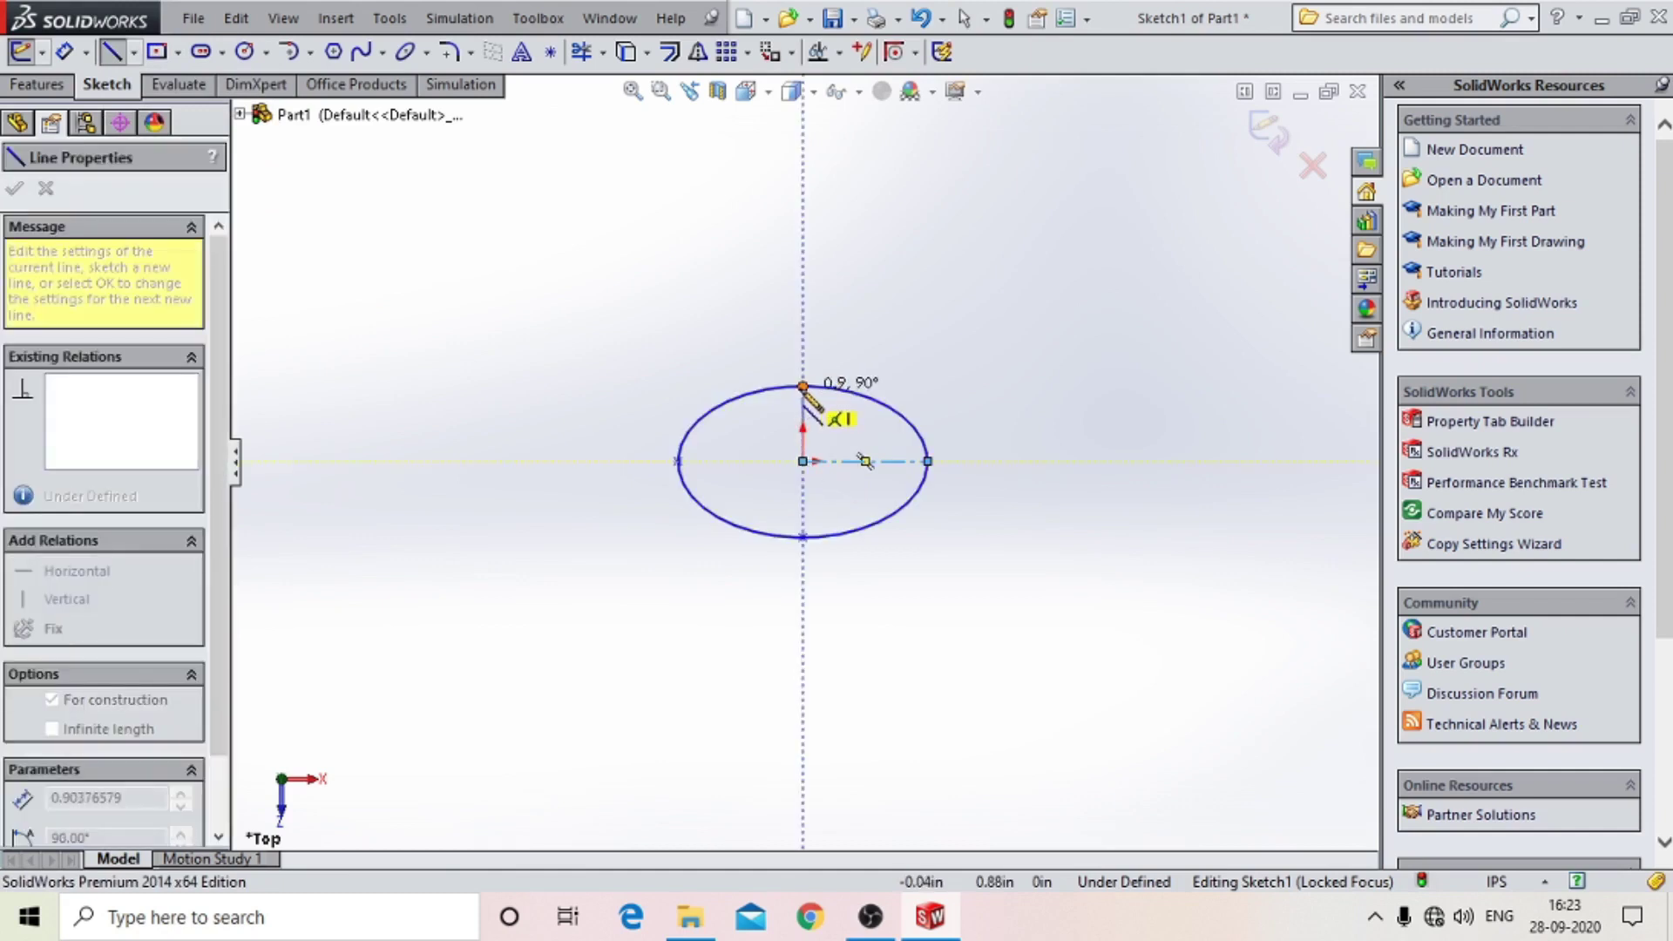
{"action": "left_click", "coordinate": [803, 386]}
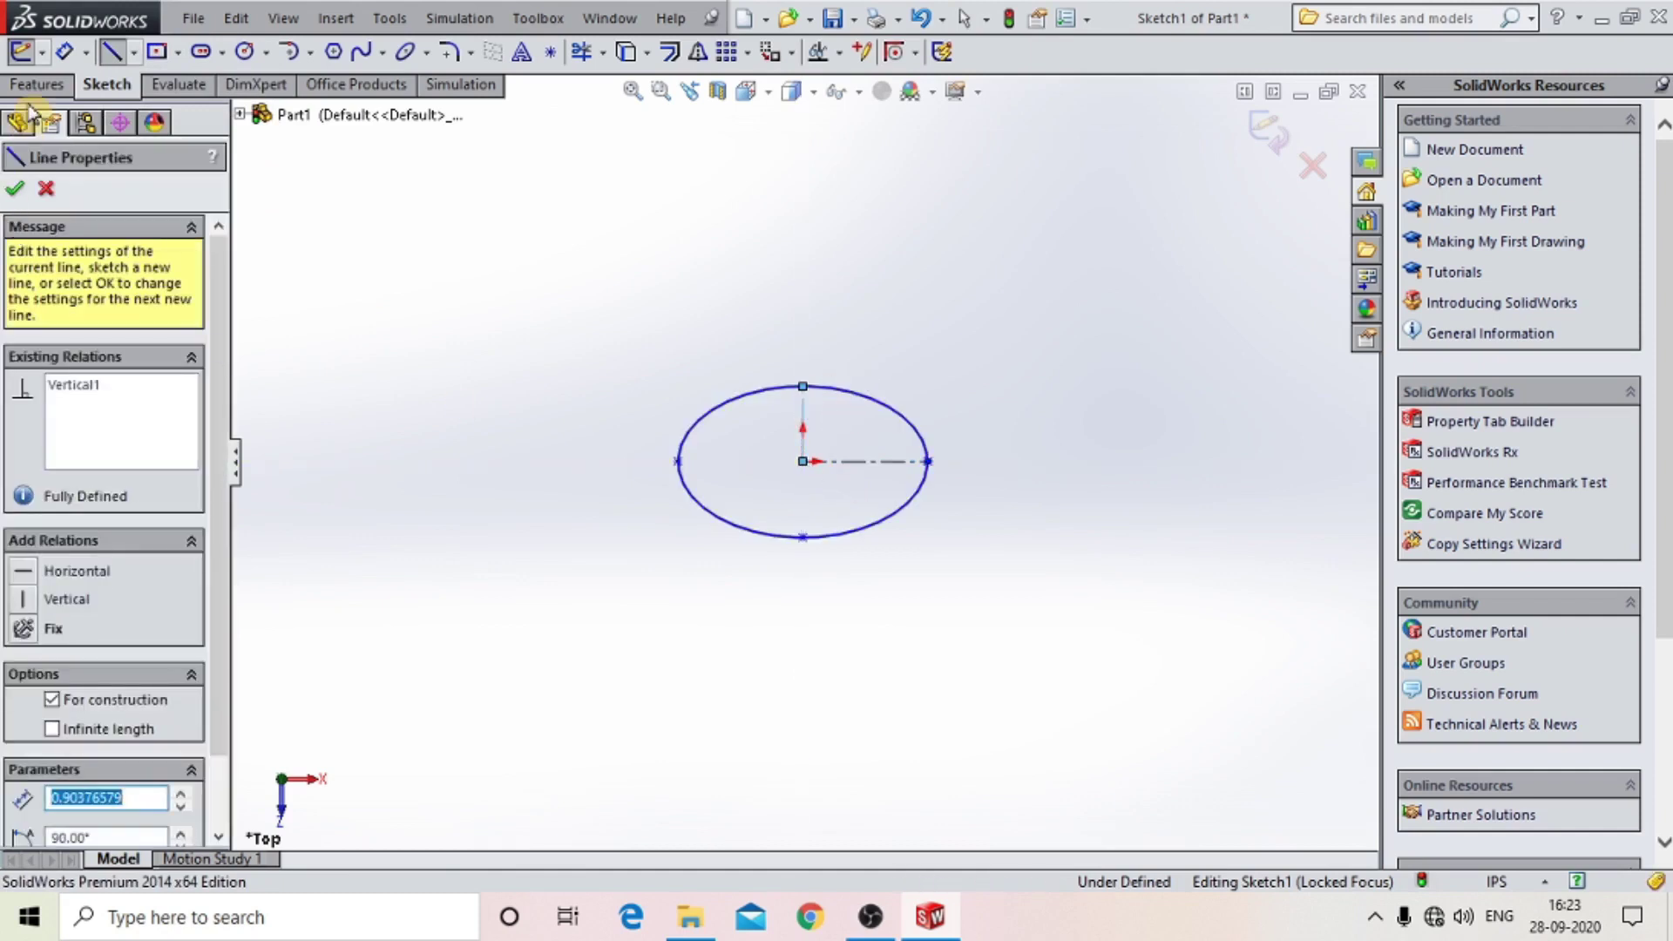
{"action": "left_click", "coordinate": [63, 54]}
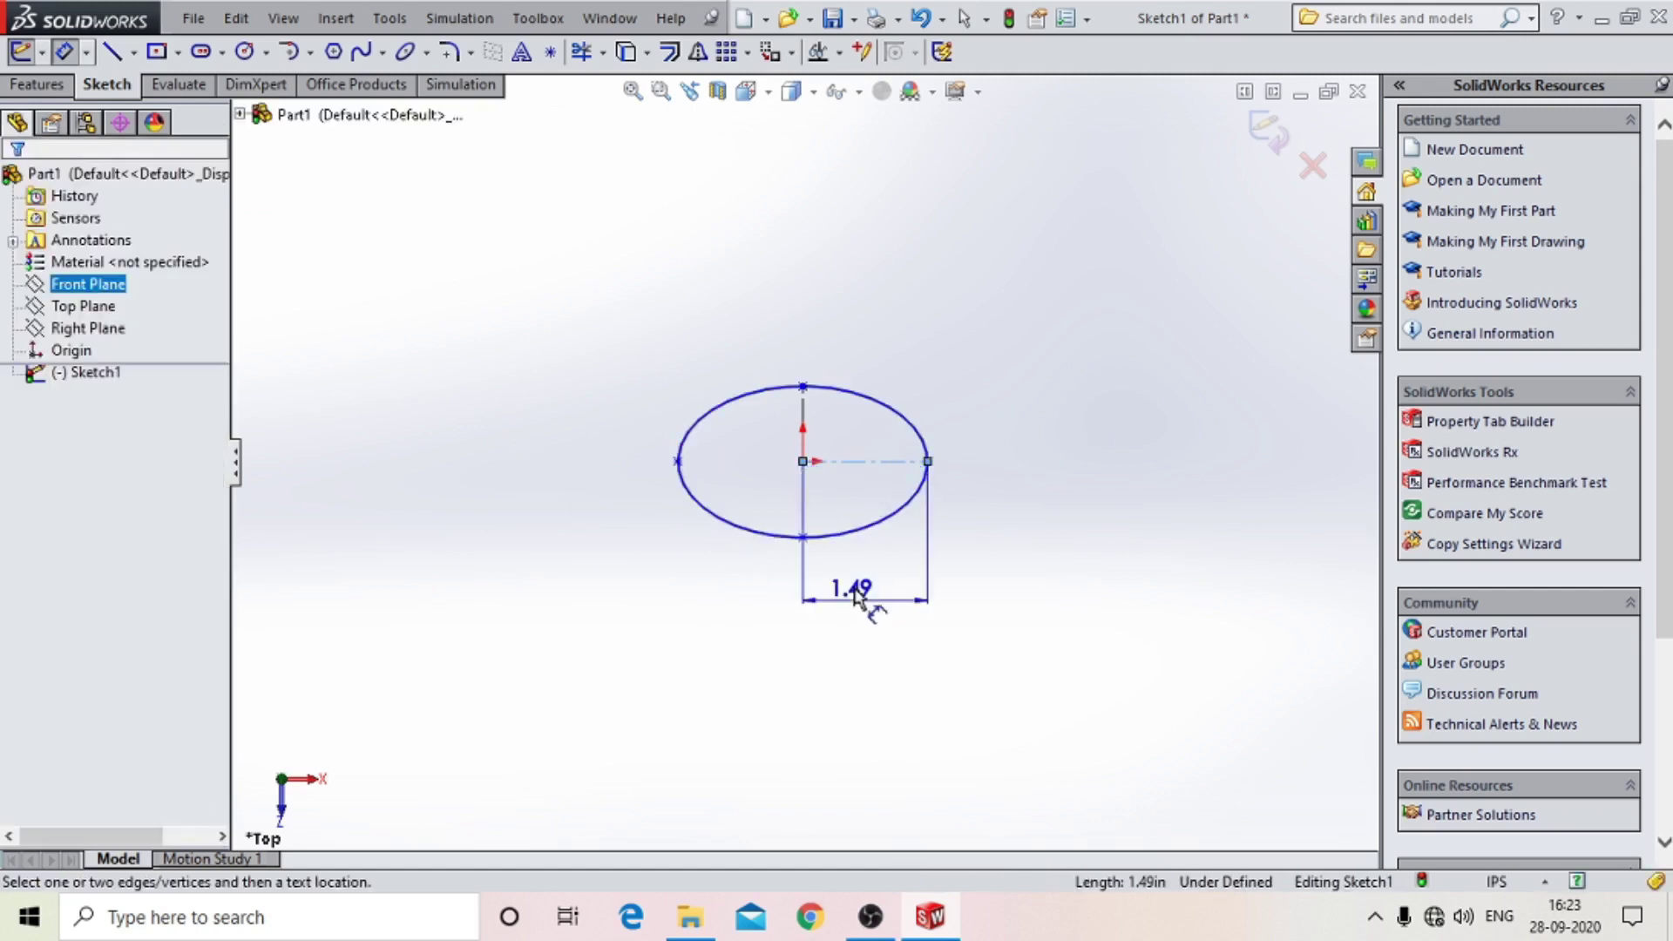
Dimension the horizontal semi-axis 50mm and the vertical 25mm, then exit Sketch1.
{"action": "left_click", "coordinate": [855, 595]}
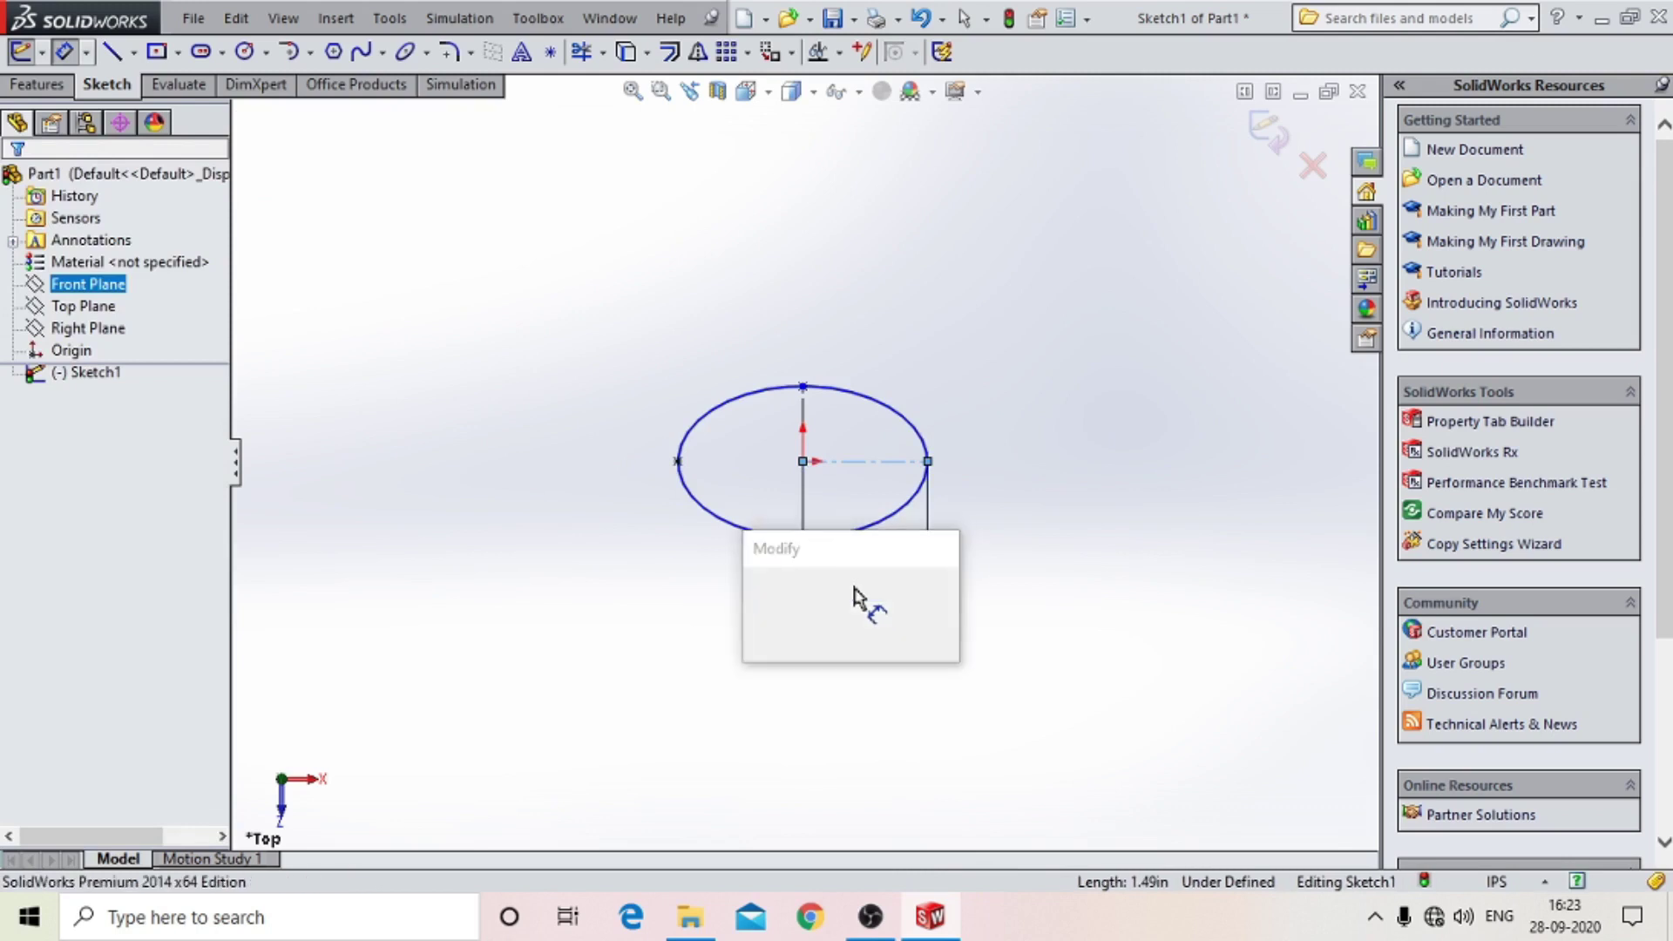
{"action": "type", "text": "4"}
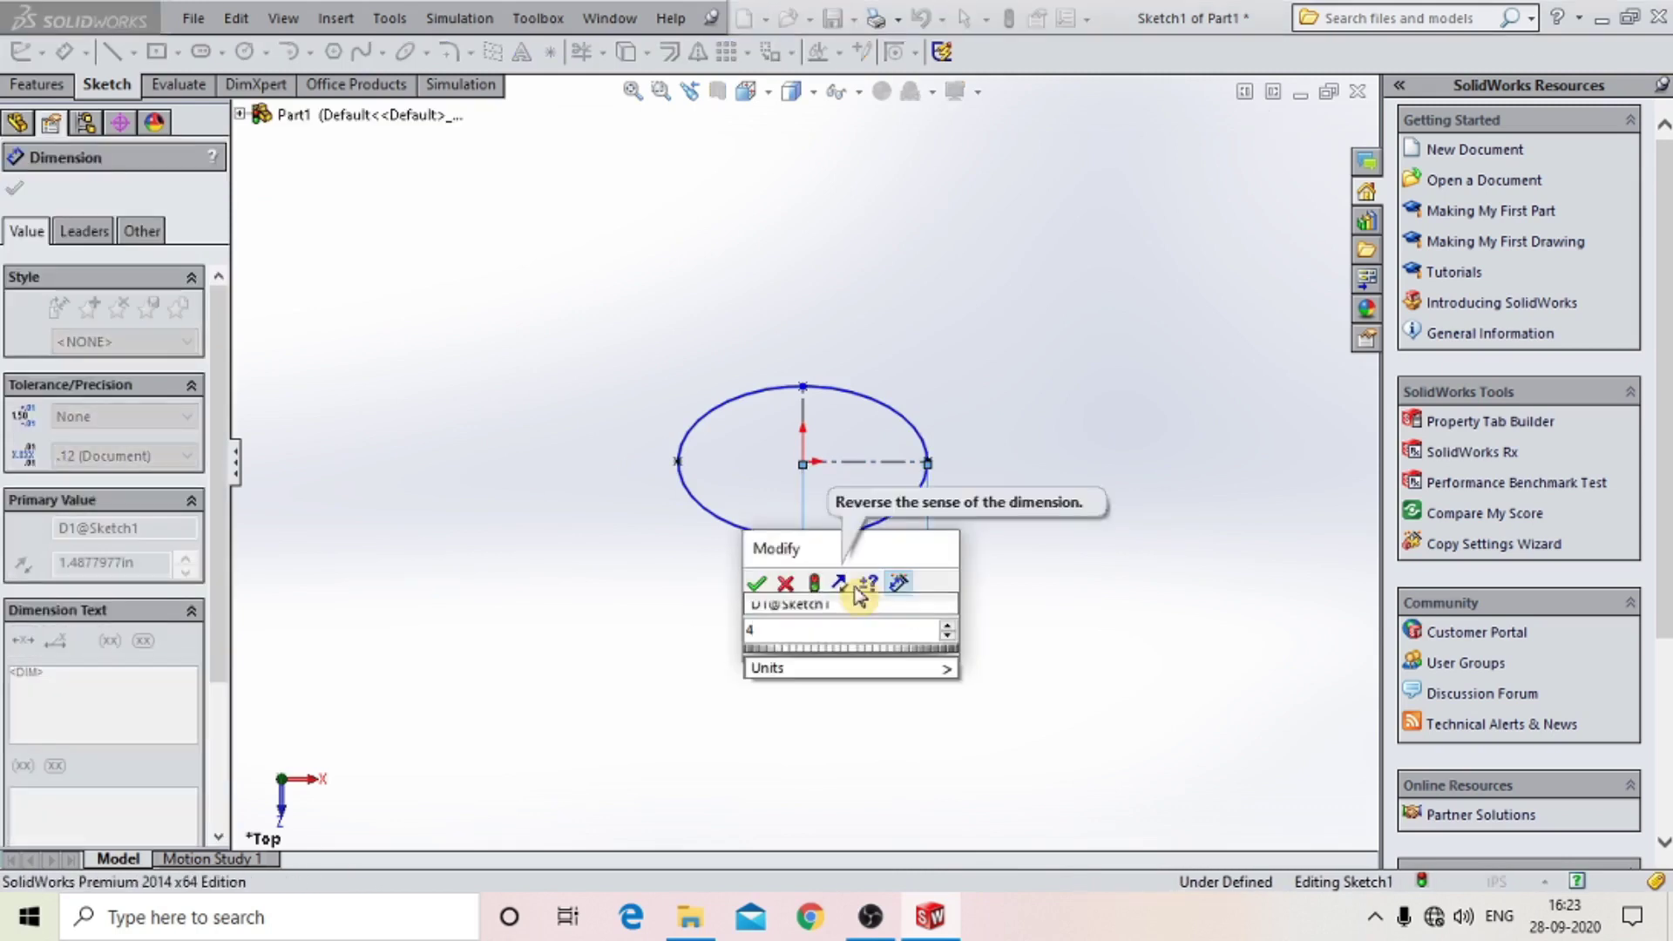
{"action": "key", "text": "BackSpace"}
{"action": "type", "text": "50"}
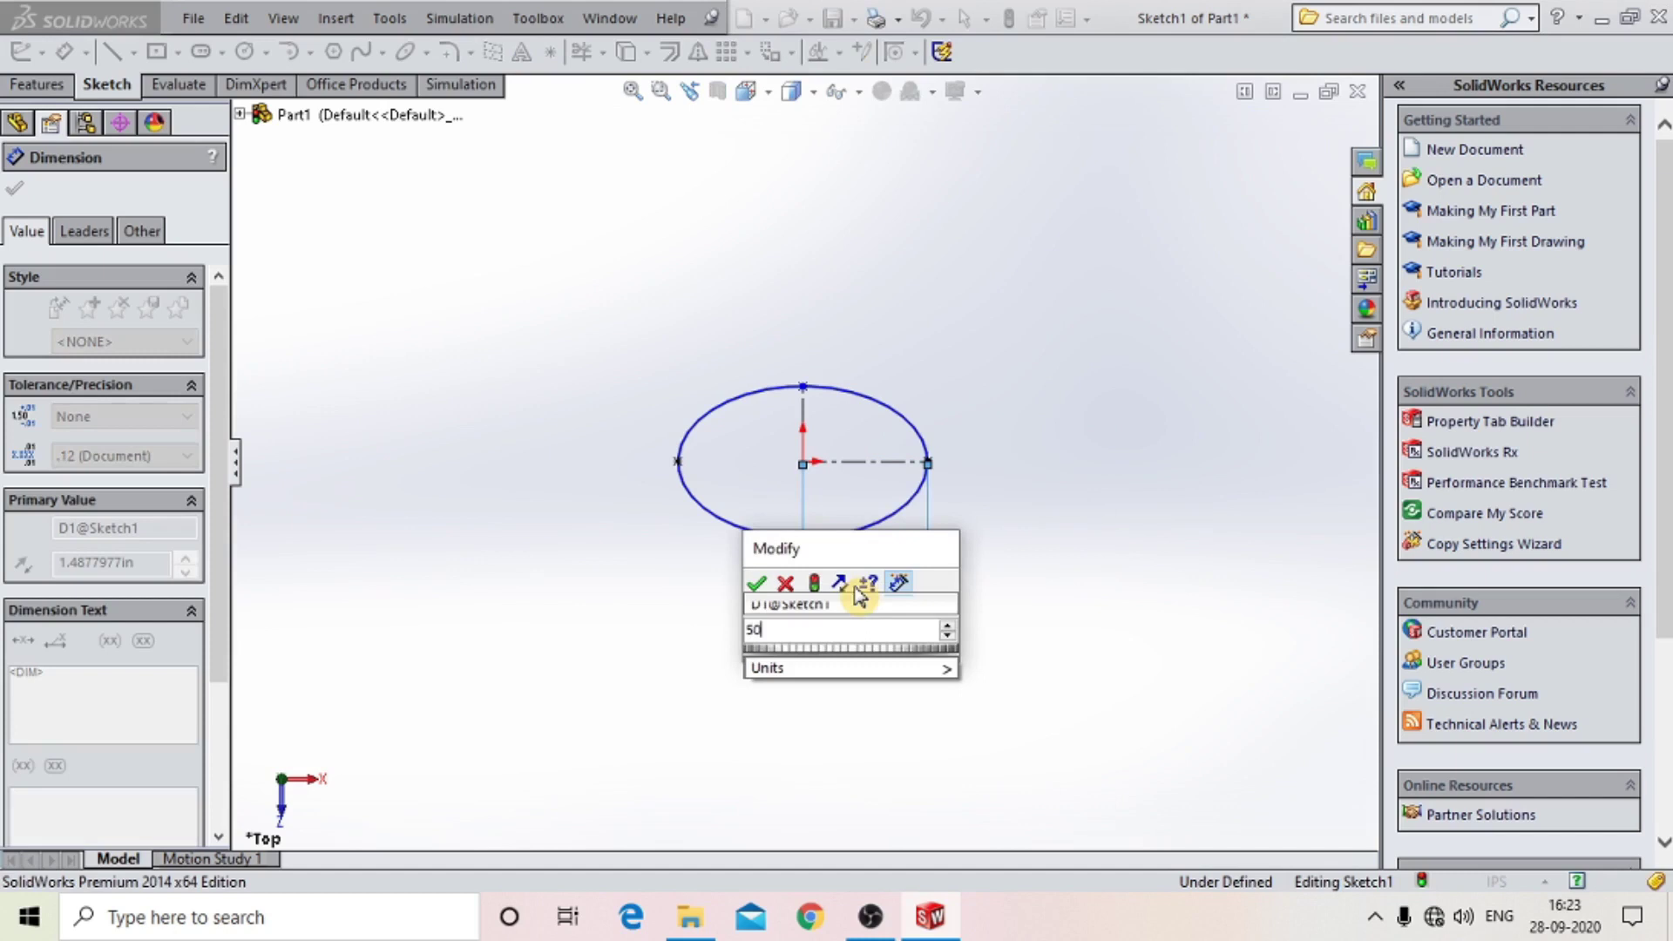
{"action": "type", "text": "mm"}
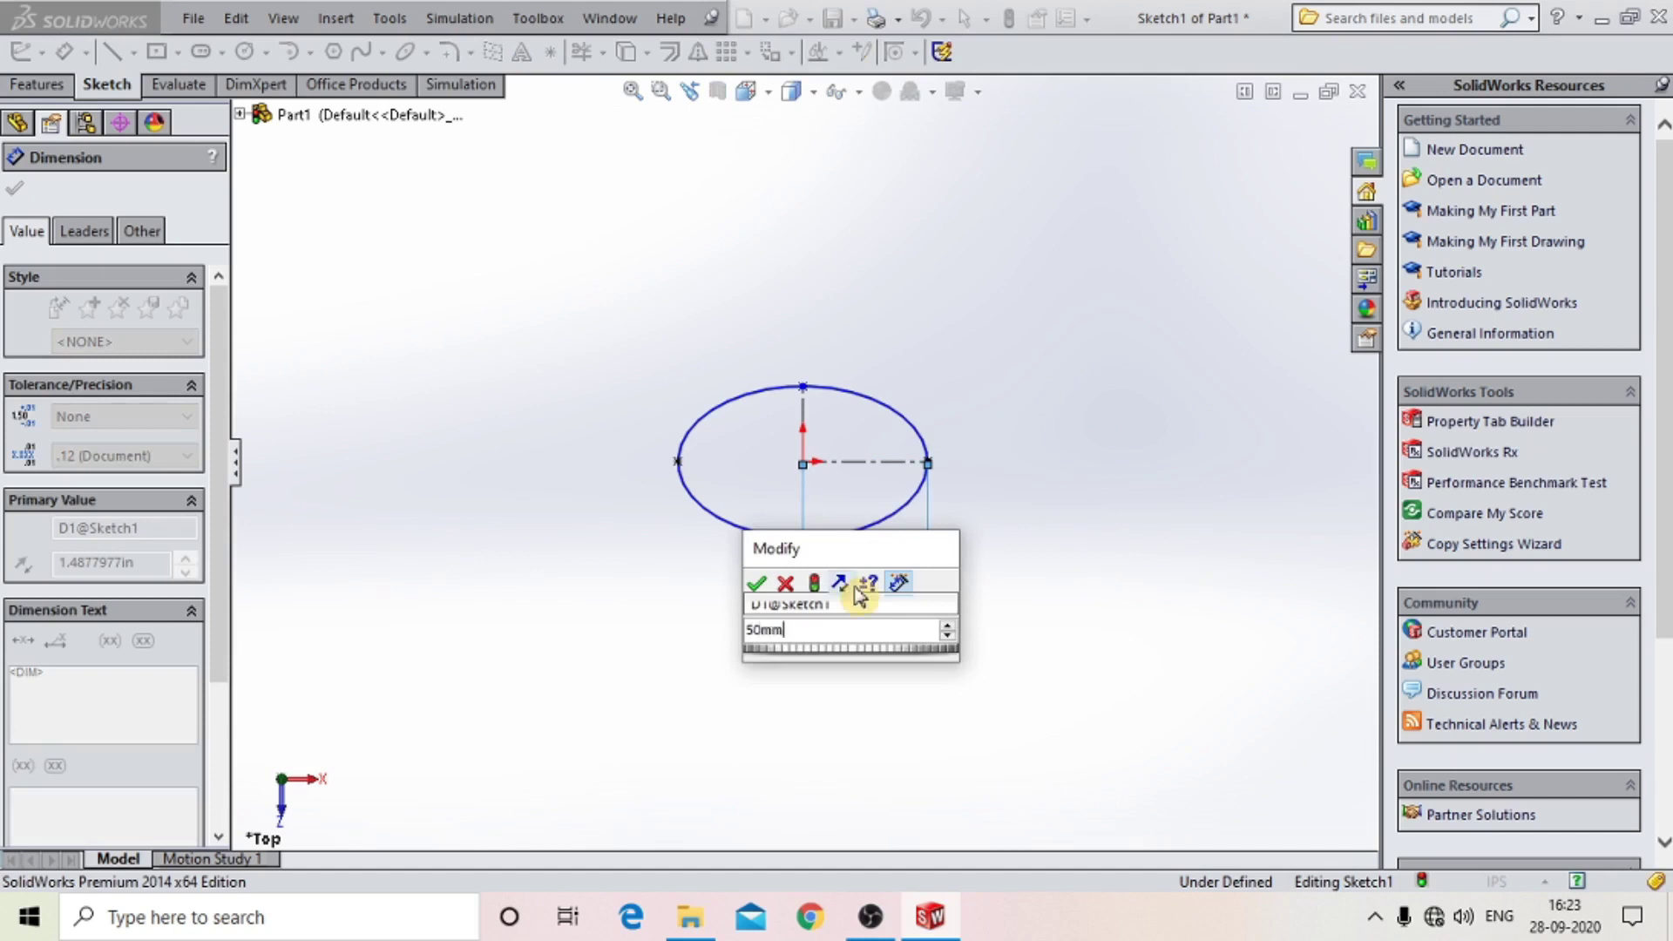
{"action": "key", "text": "Return"}
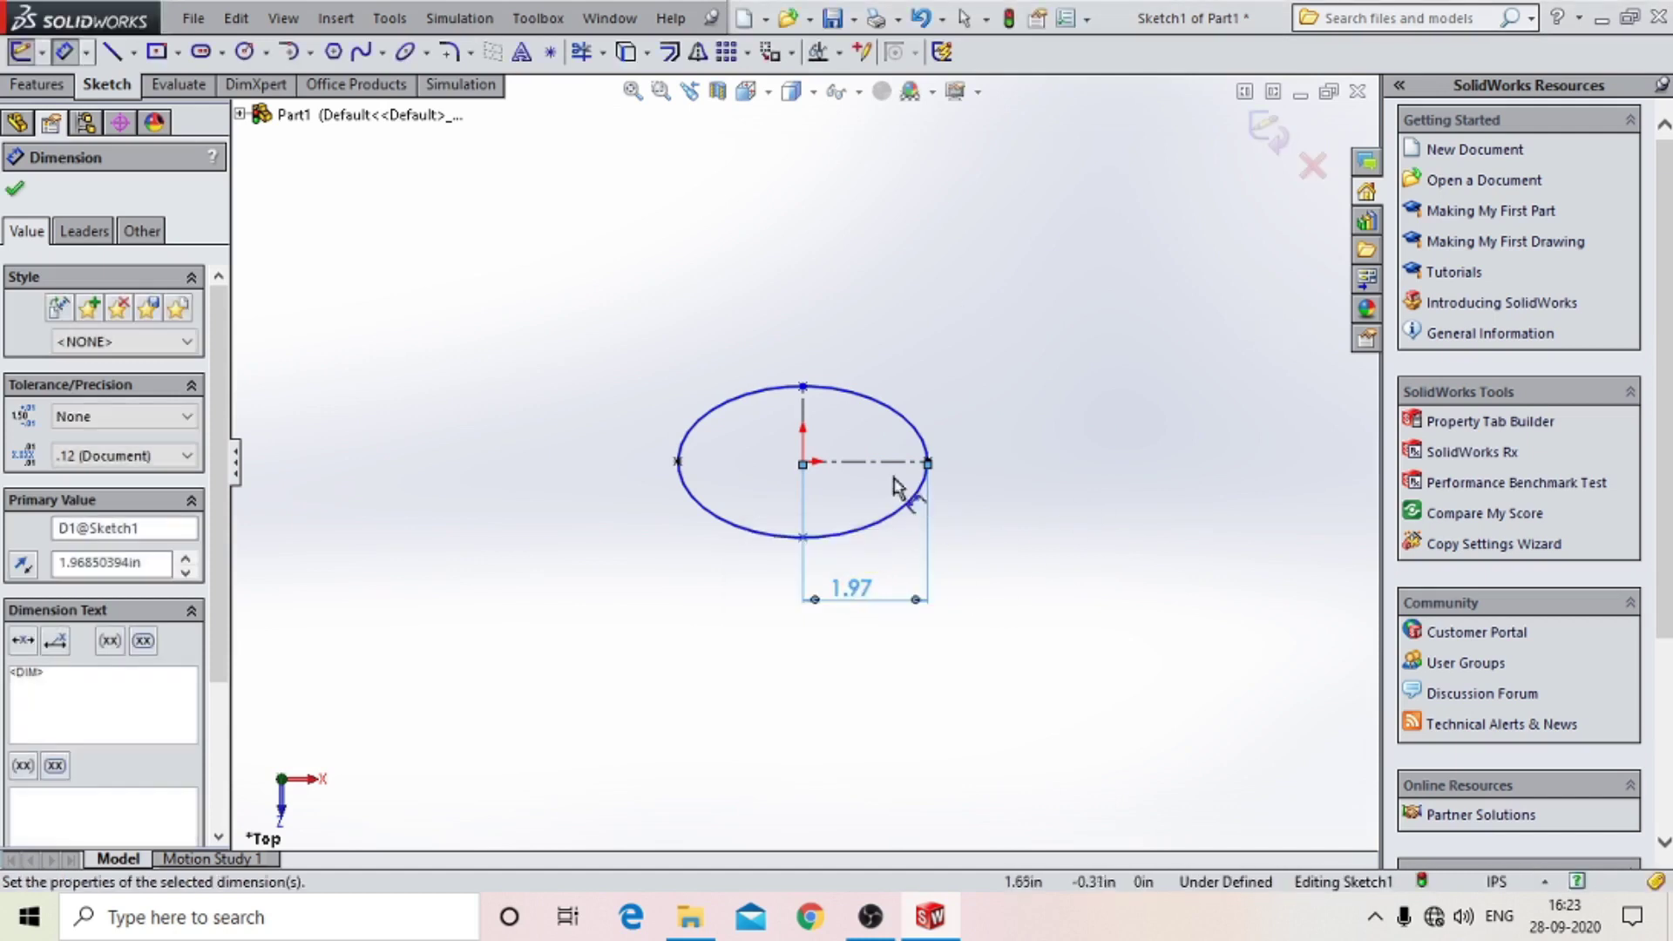
{"action": "left_click", "coordinate": [804, 427]}
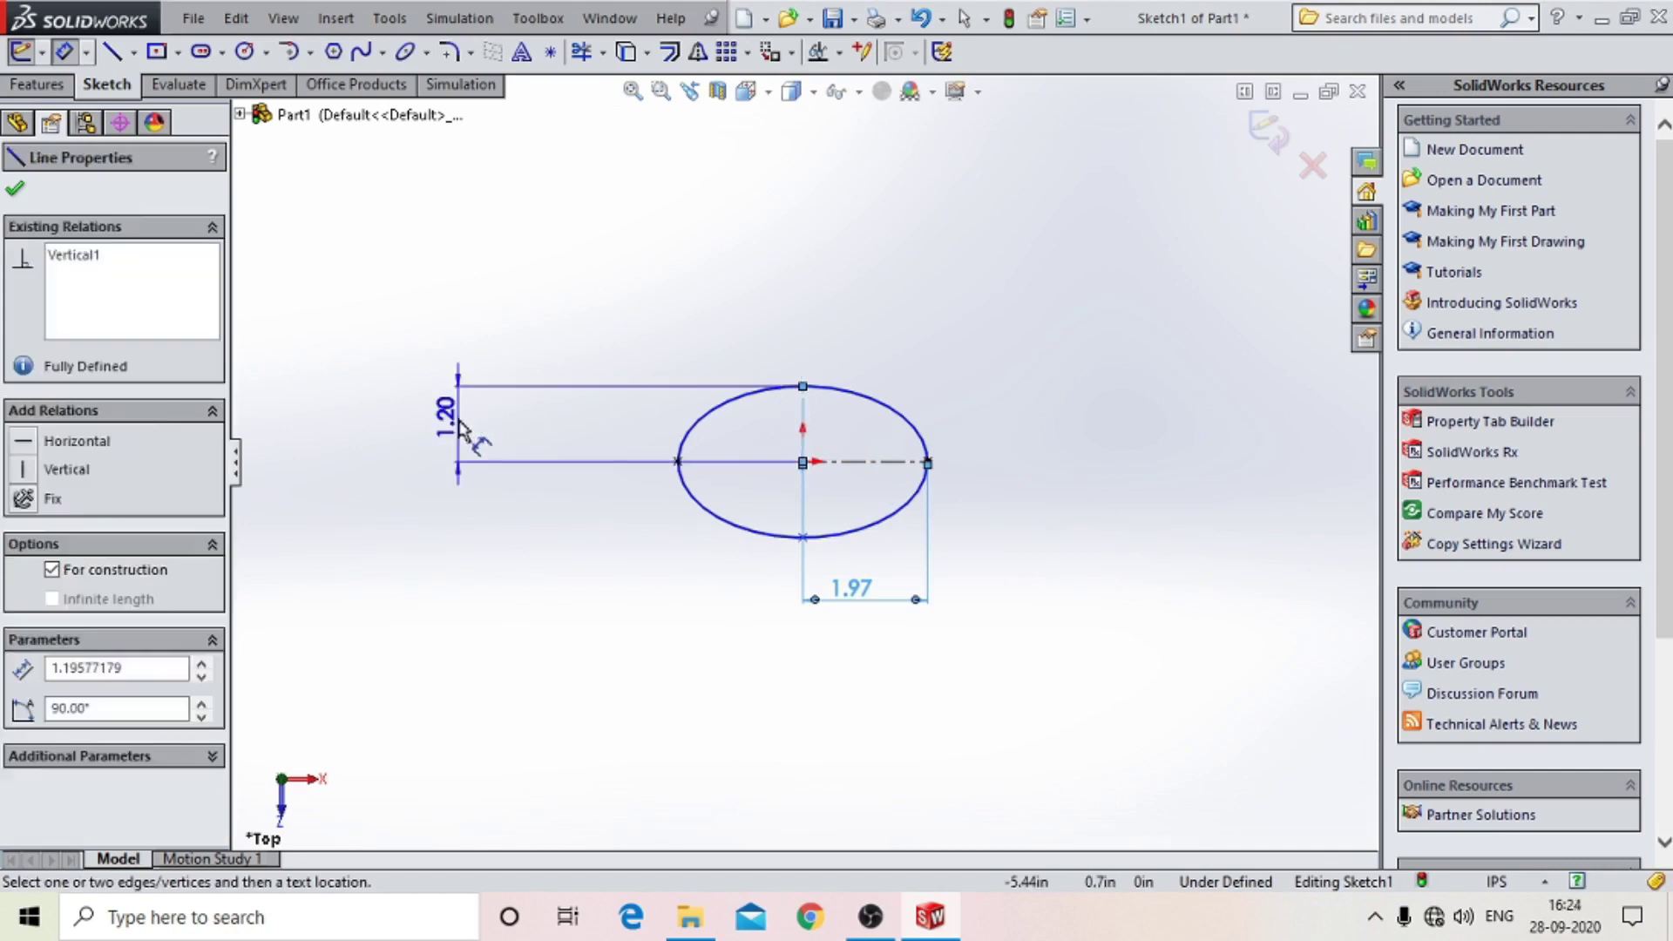
{"action": "left_click", "coordinate": [458, 425]}
{"action": "type", "text": "2"}
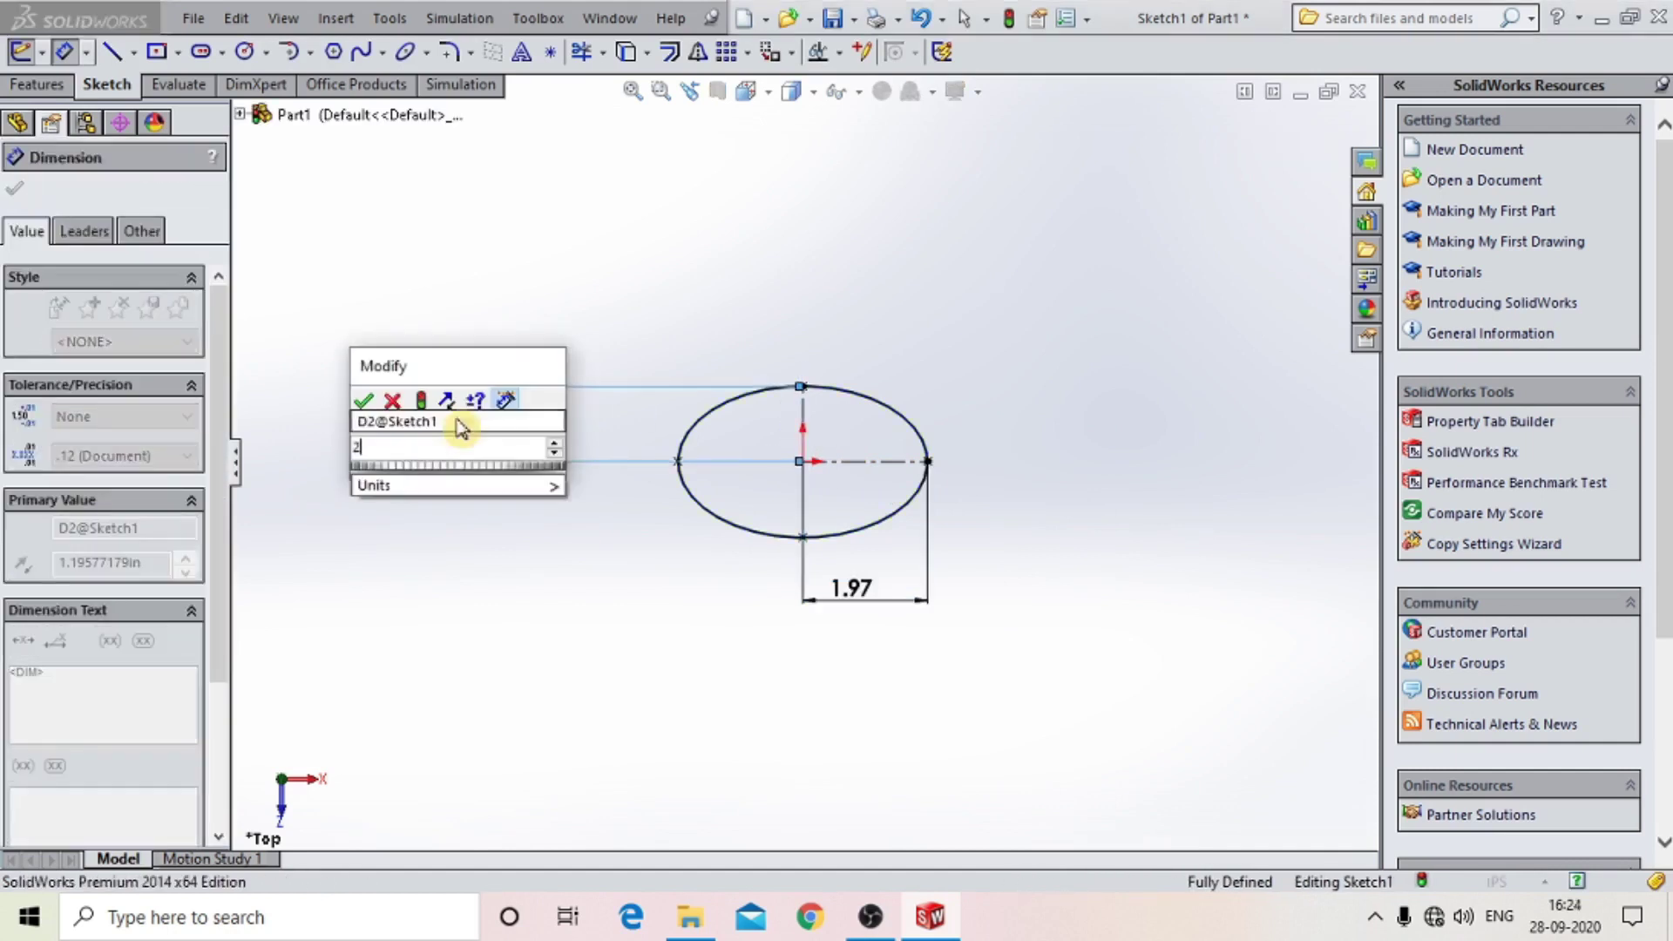
{"action": "type", "text": "5mm"}
{"action": "key", "text": "Return"}
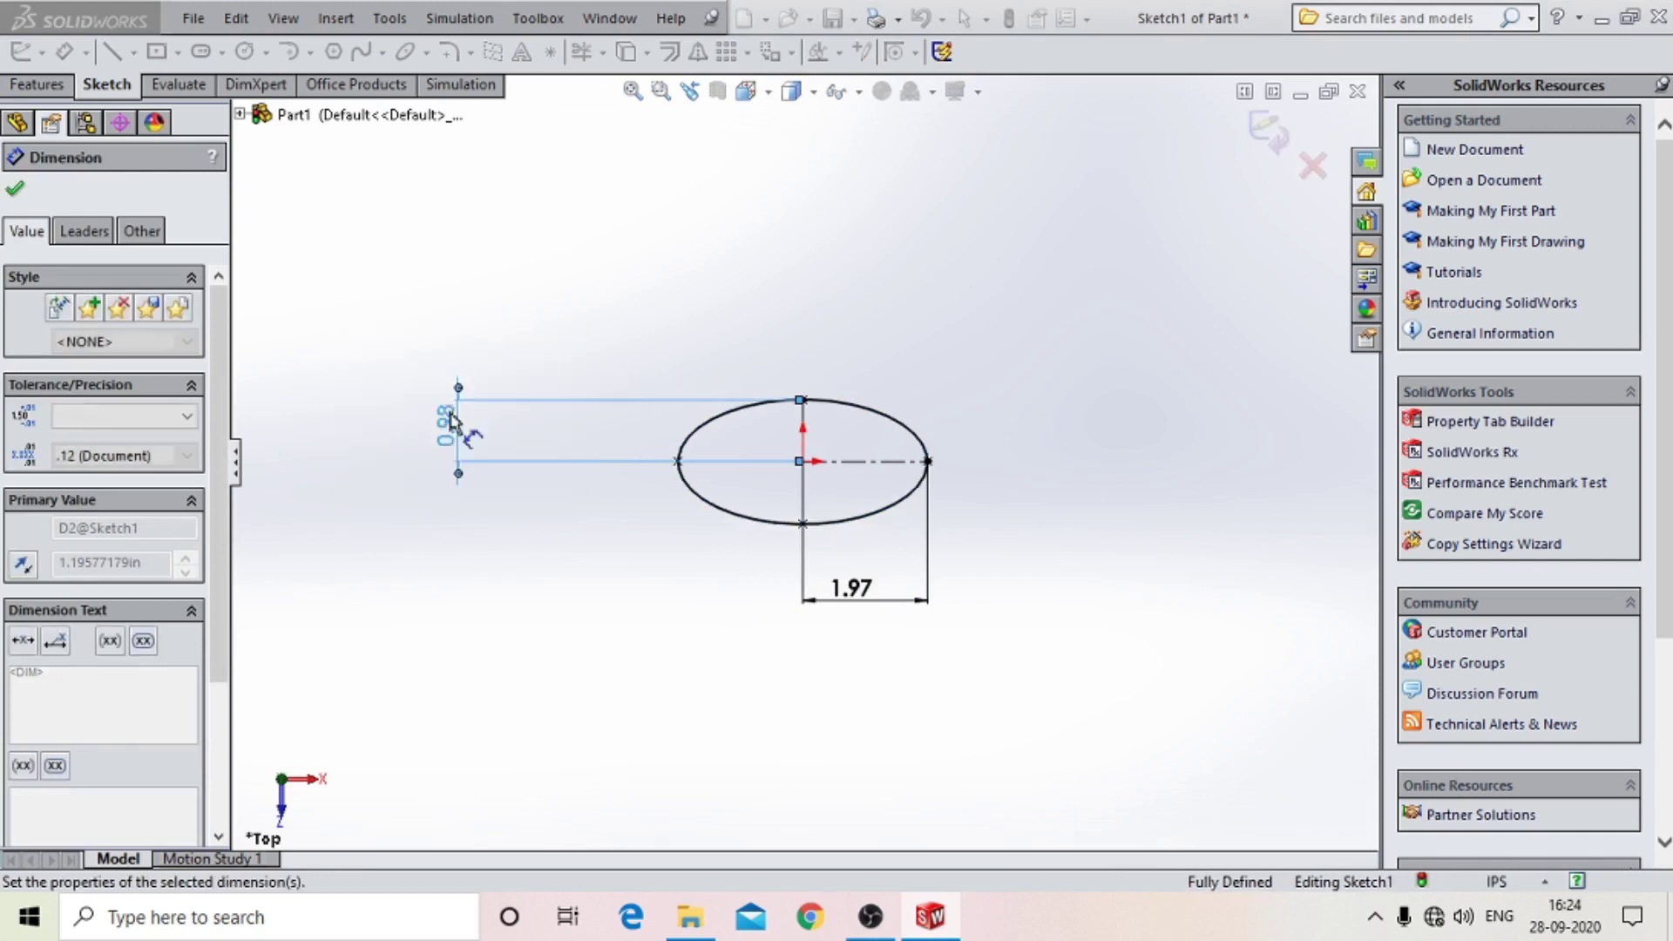
{"action": "left_click", "coordinate": [15, 196]}
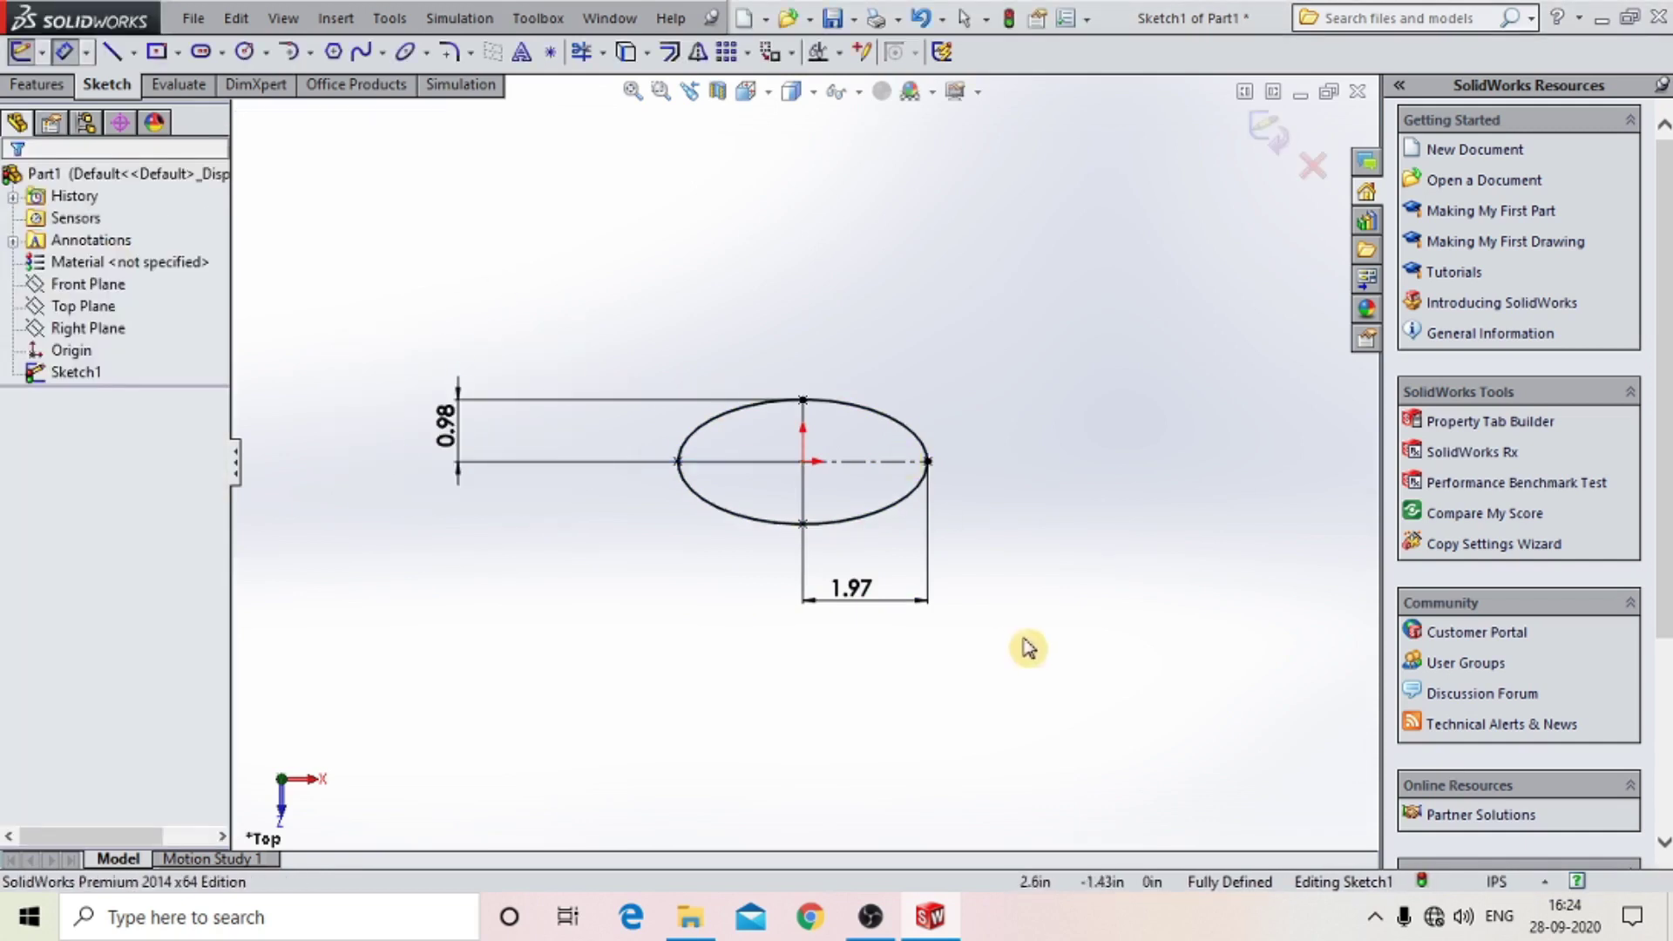
{"action": "left_click", "coordinate": [1268, 130]}
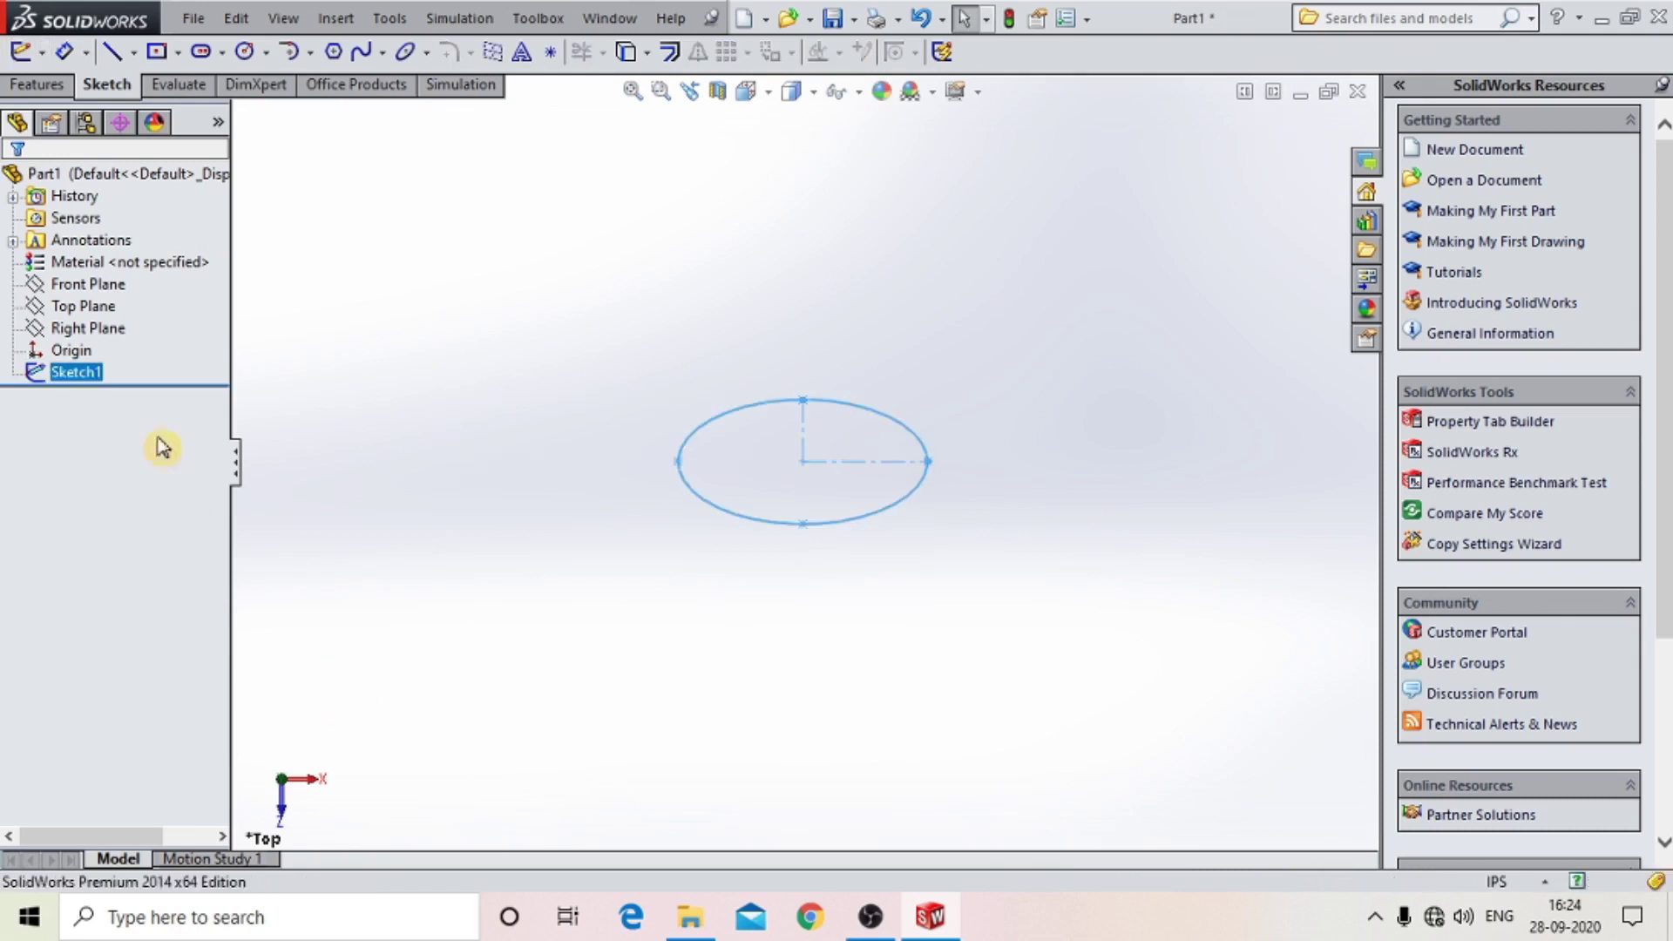
Start a new sketch on the Front Plane.
{"action": "left_click", "coordinate": [93, 284]}
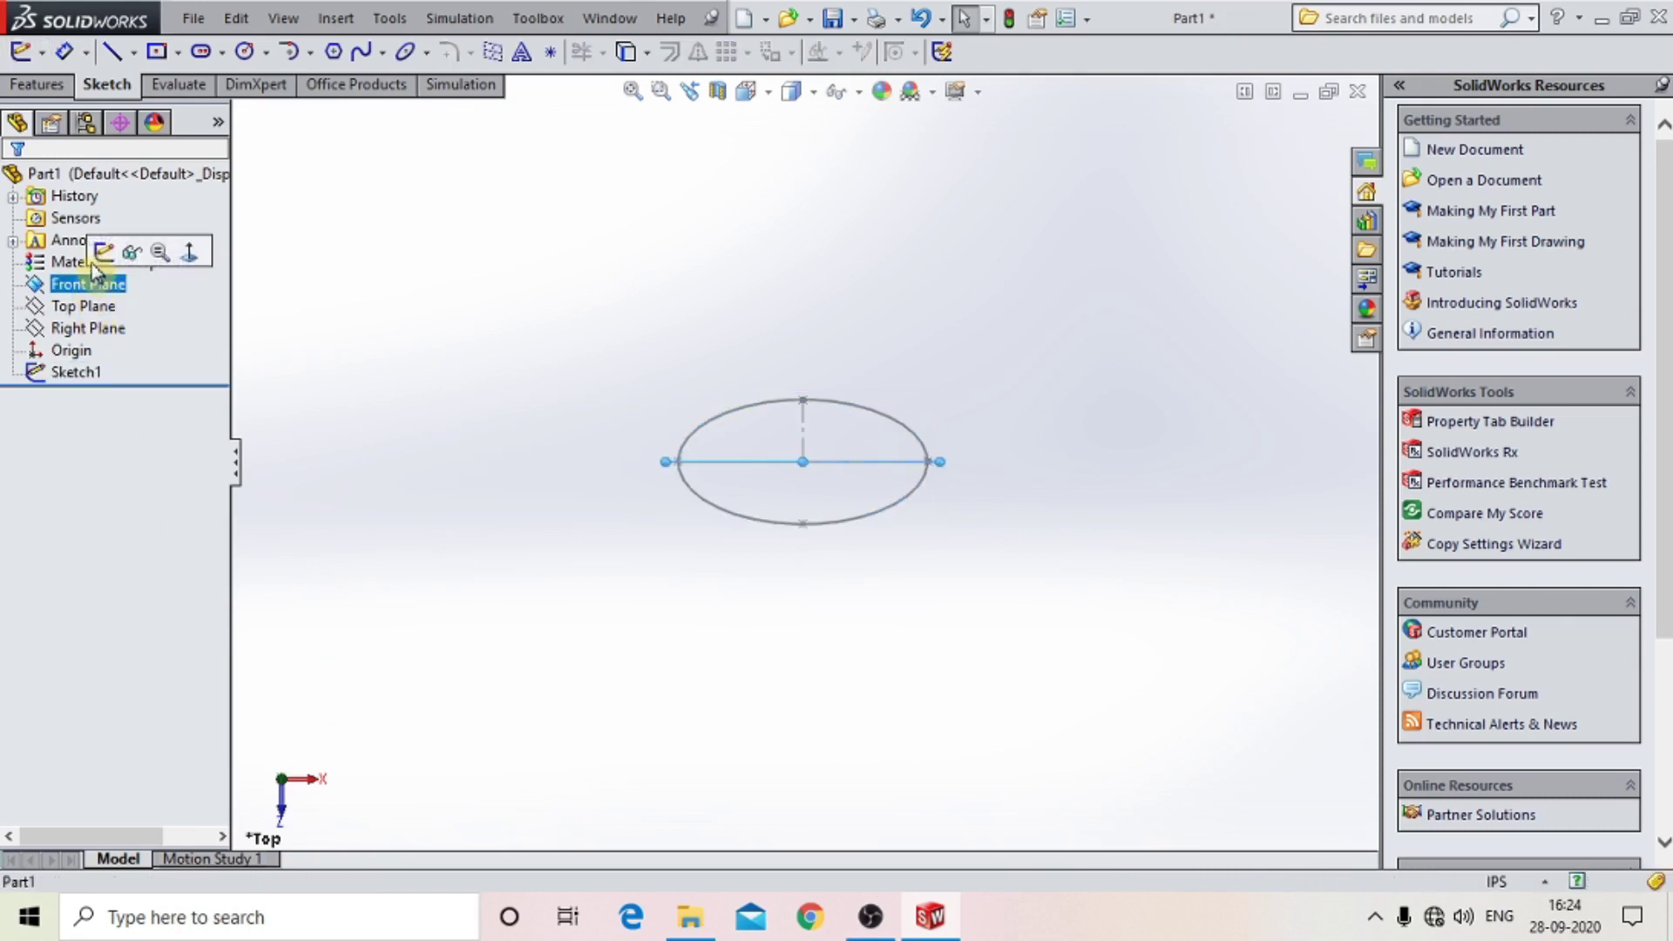
{"action": "left_click", "coordinate": [104, 251]}
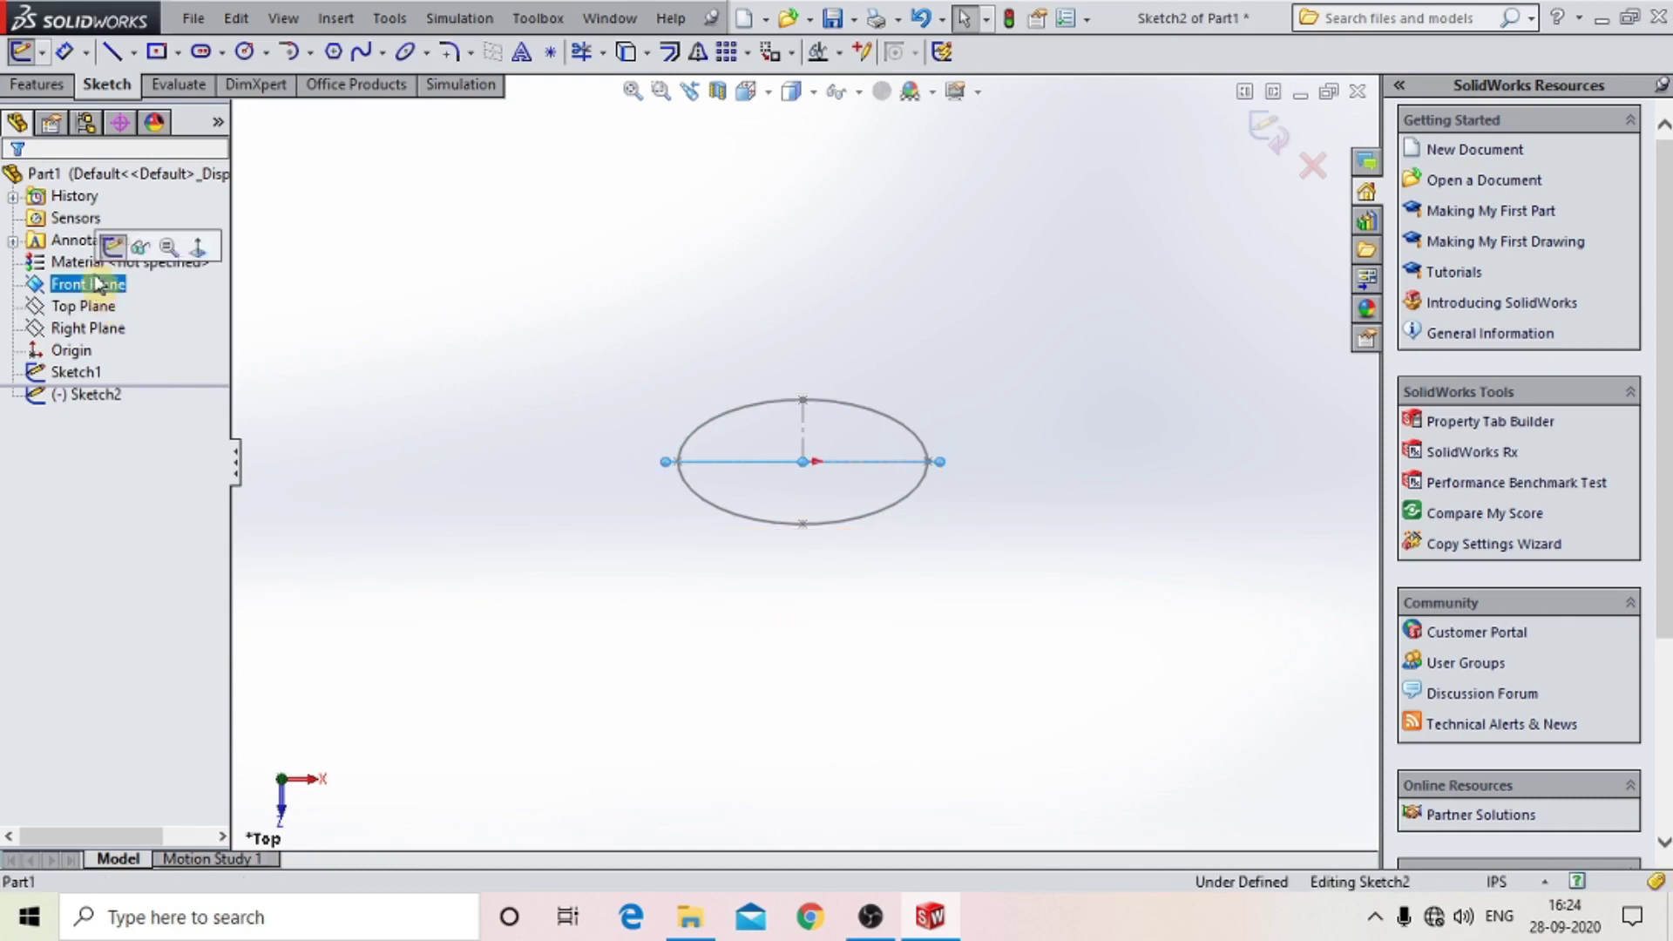
{"action": "left_click", "coordinate": [624, 645]}
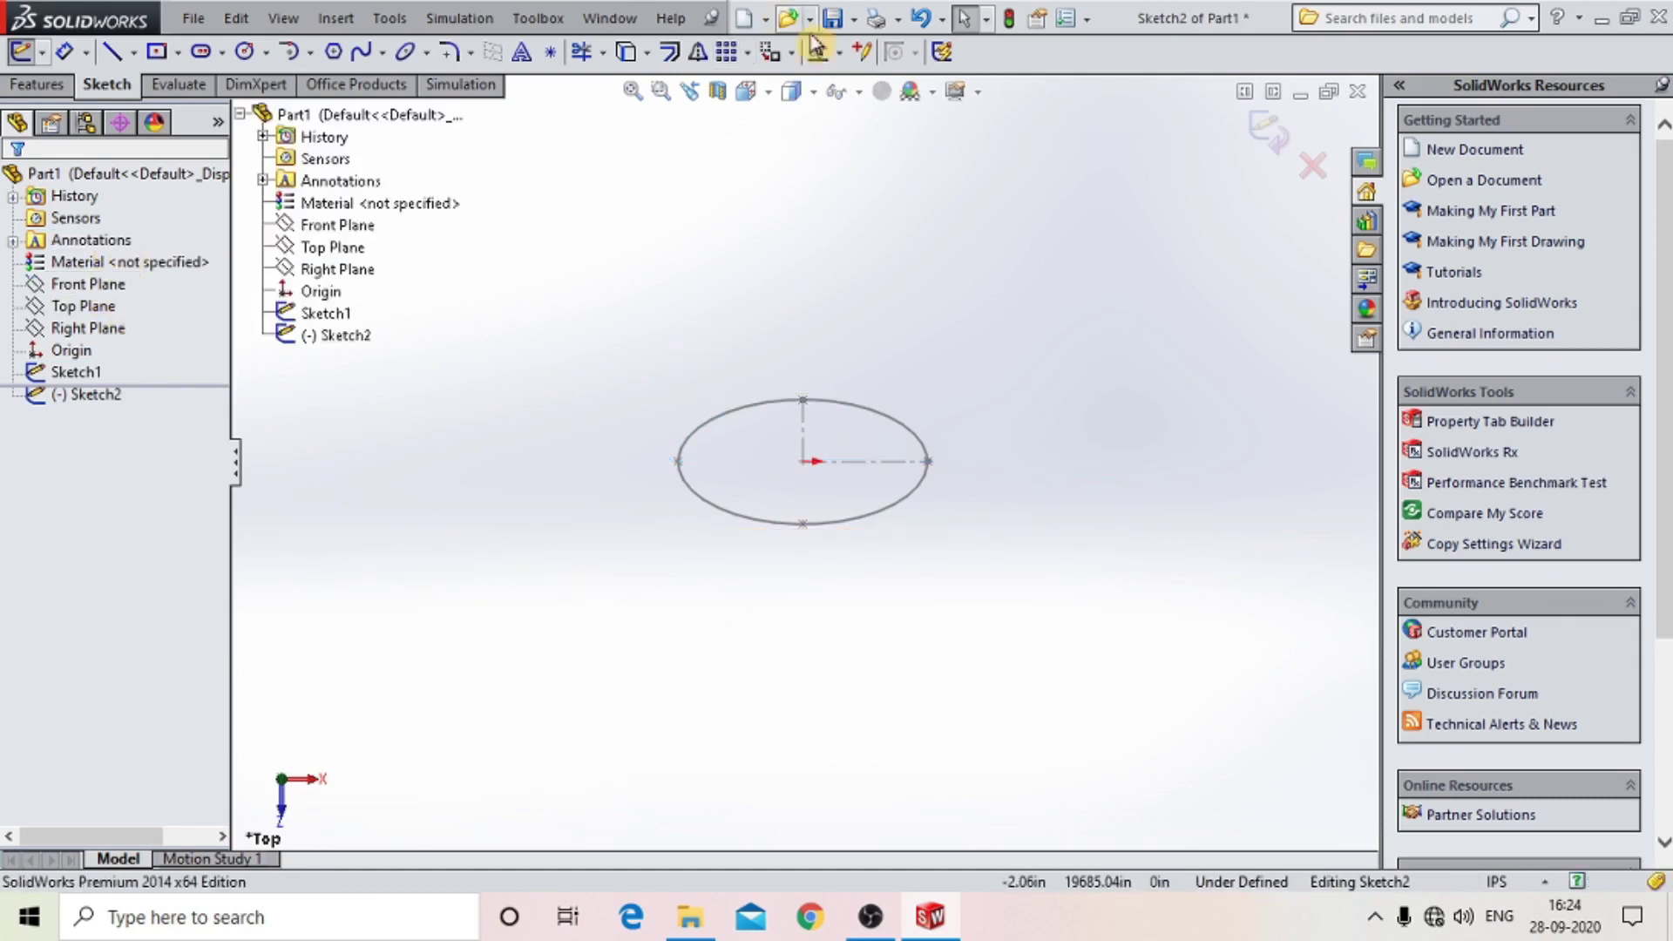
Switch to the Front view and zoom out around the edge-on ellipse.
{"action": "left_click", "coordinate": [747, 91]}
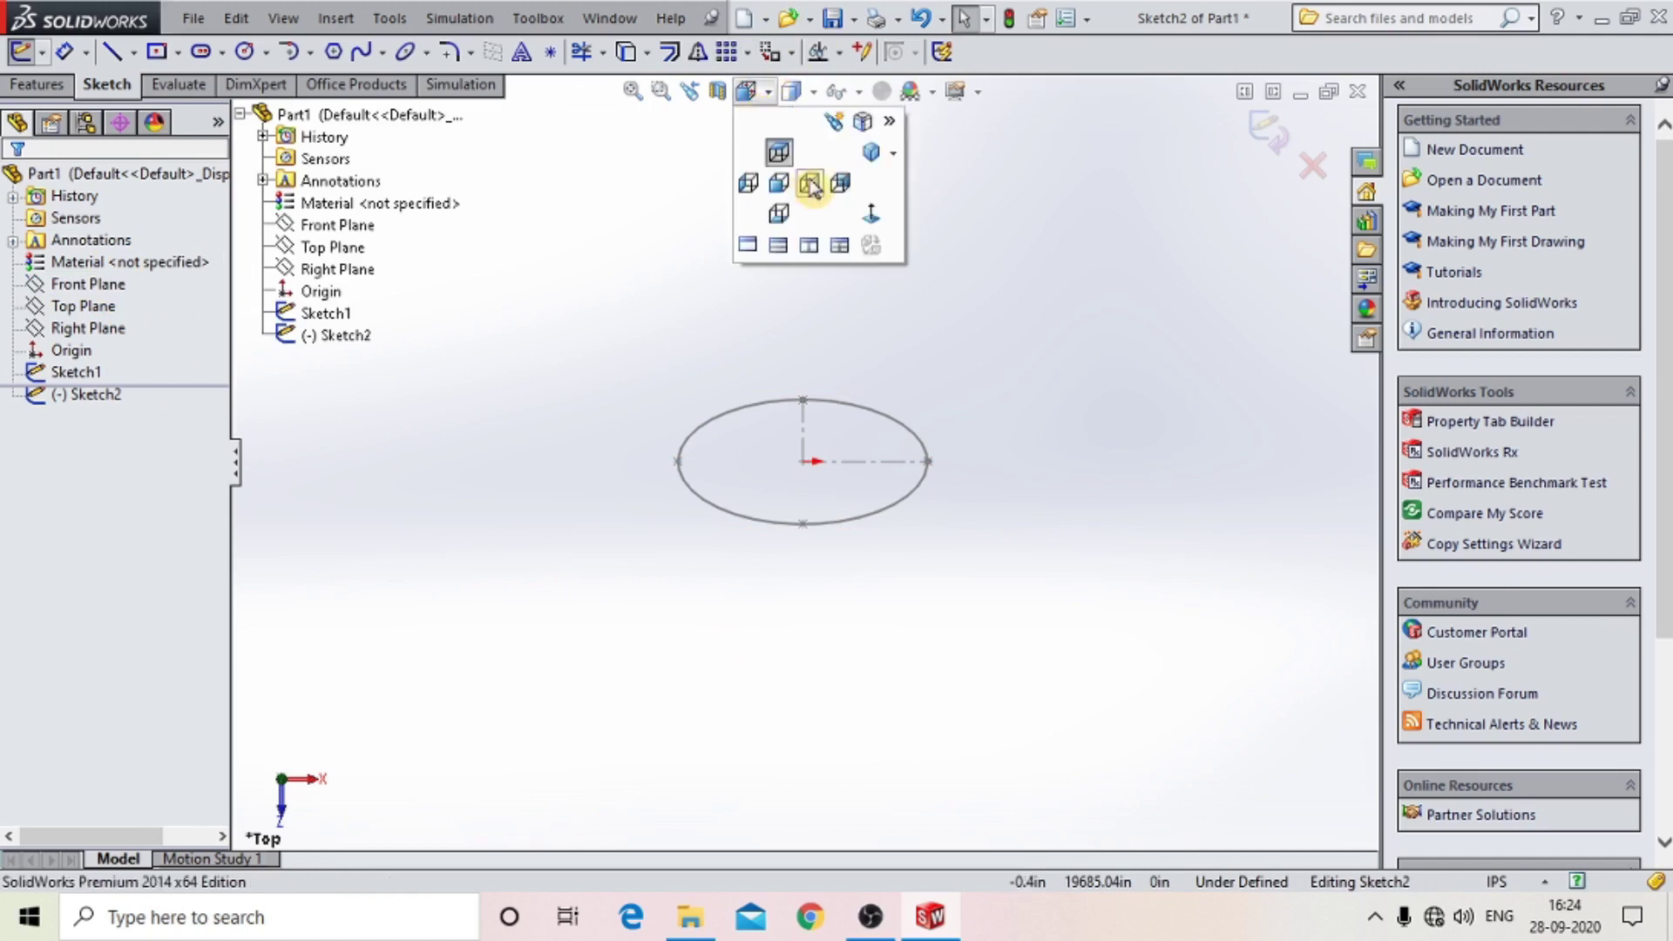
{"action": "left_click", "coordinate": [871, 213]}
{"action": "key", "text": "f"}
{"action": "key", "text": "z"}
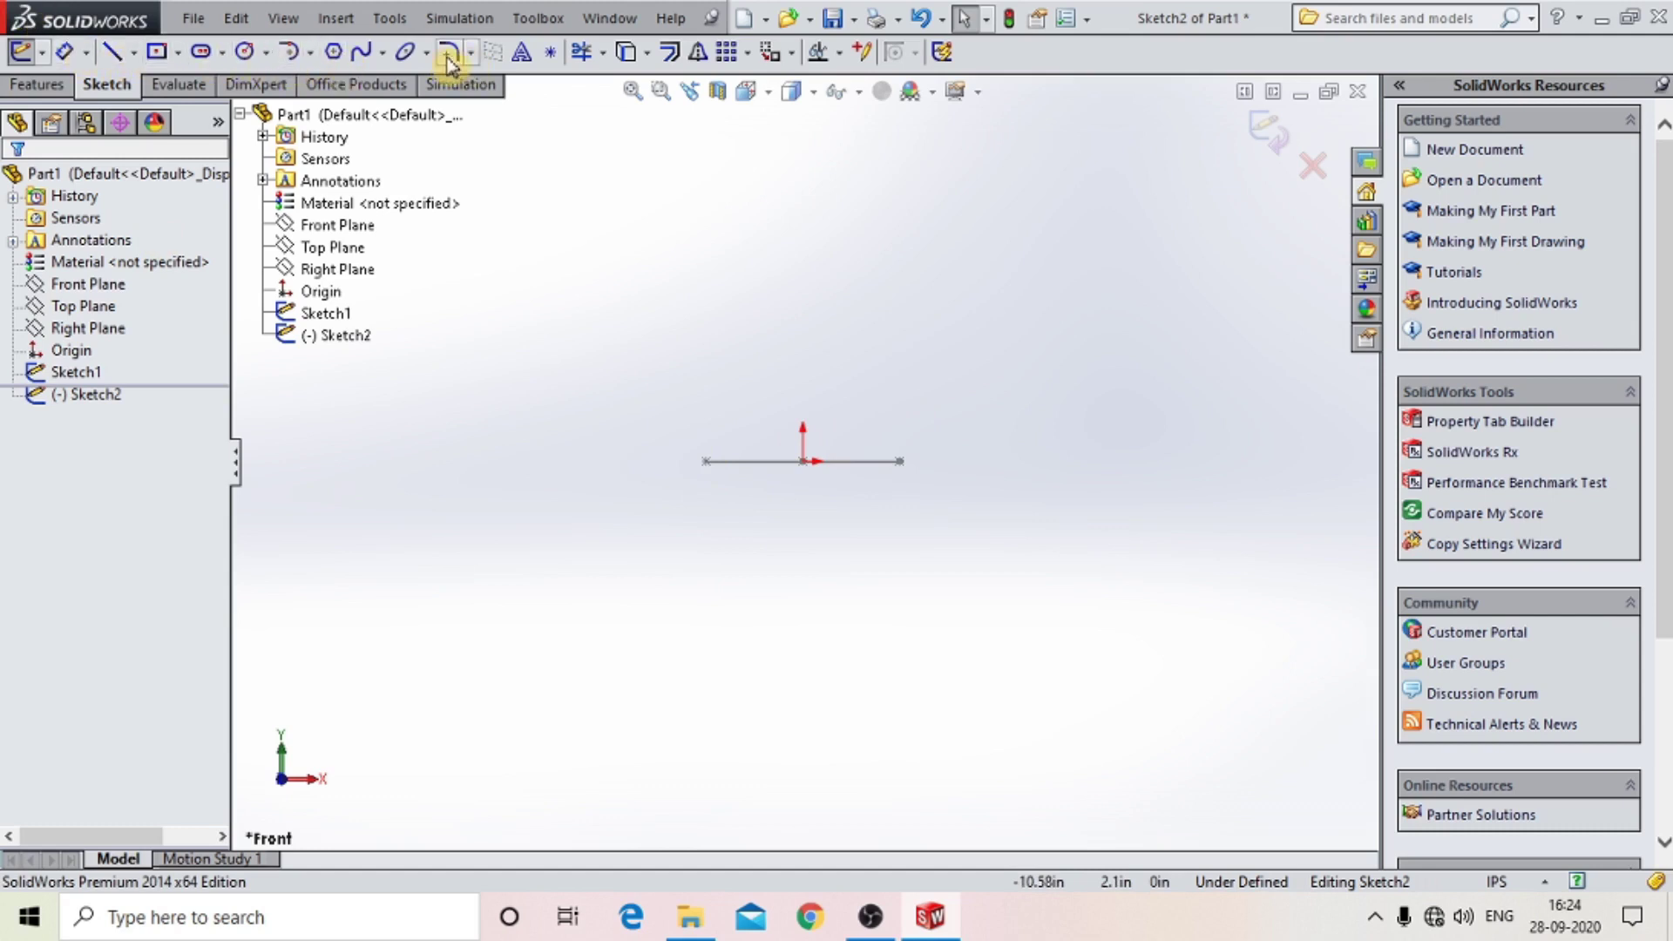
Draw a wavy spline from the ellipse line's left end up through several points above it.
{"action": "left_click", "coordinate": [384, 53]}
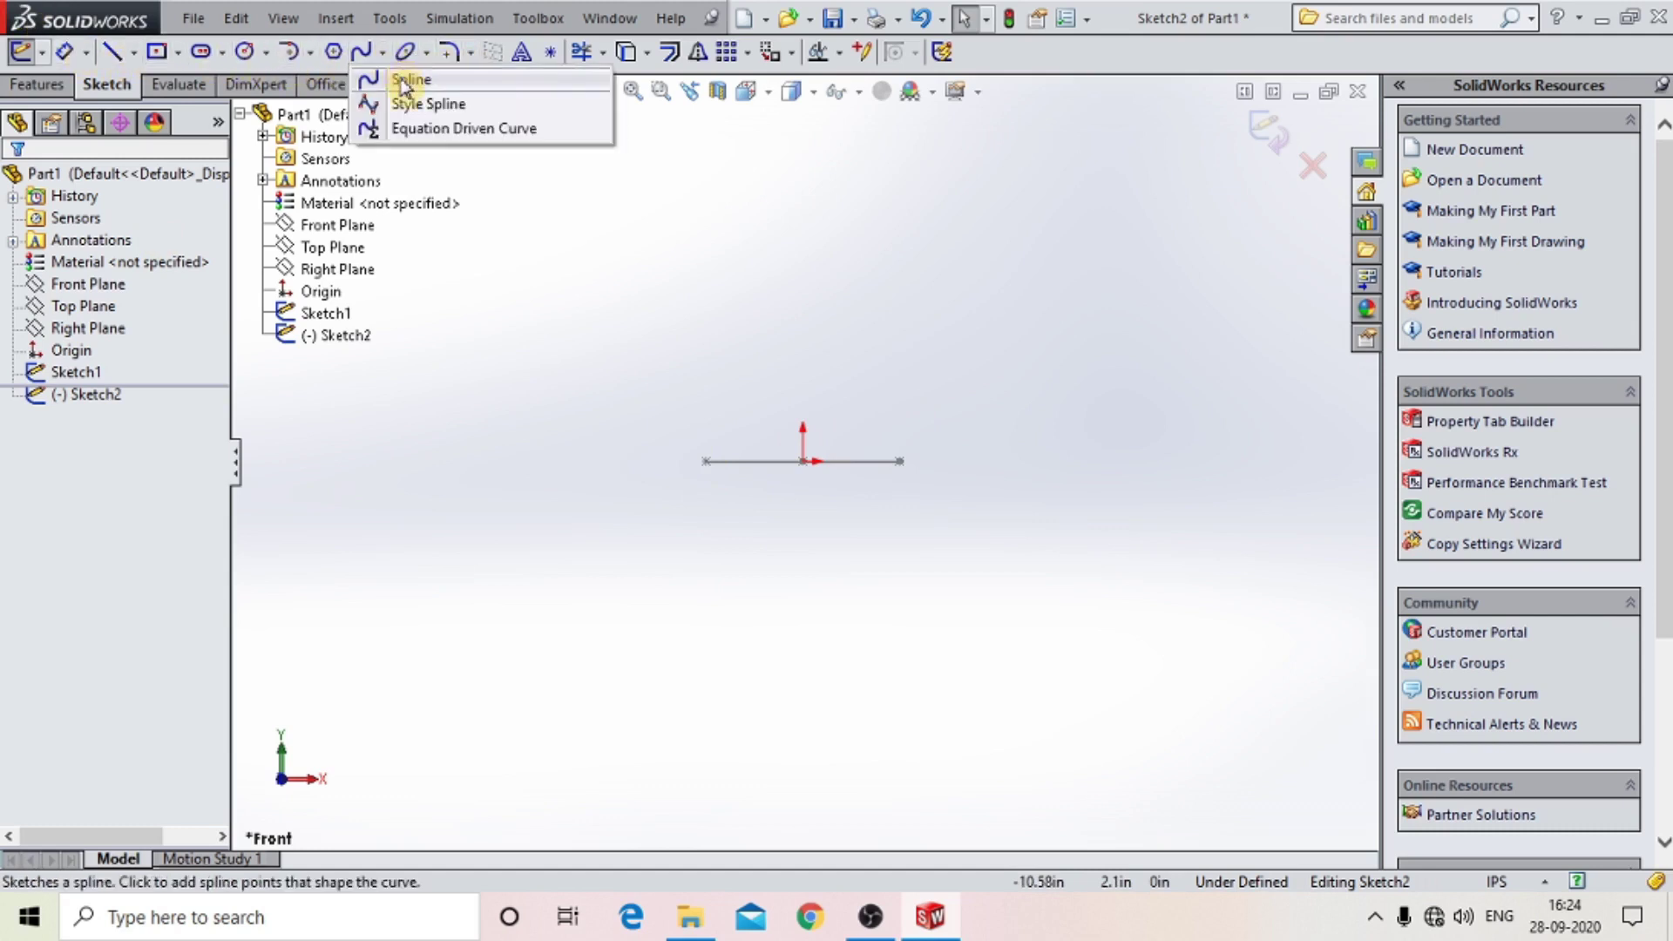
{"action": "left_click", "coordinate": [406, 75]}
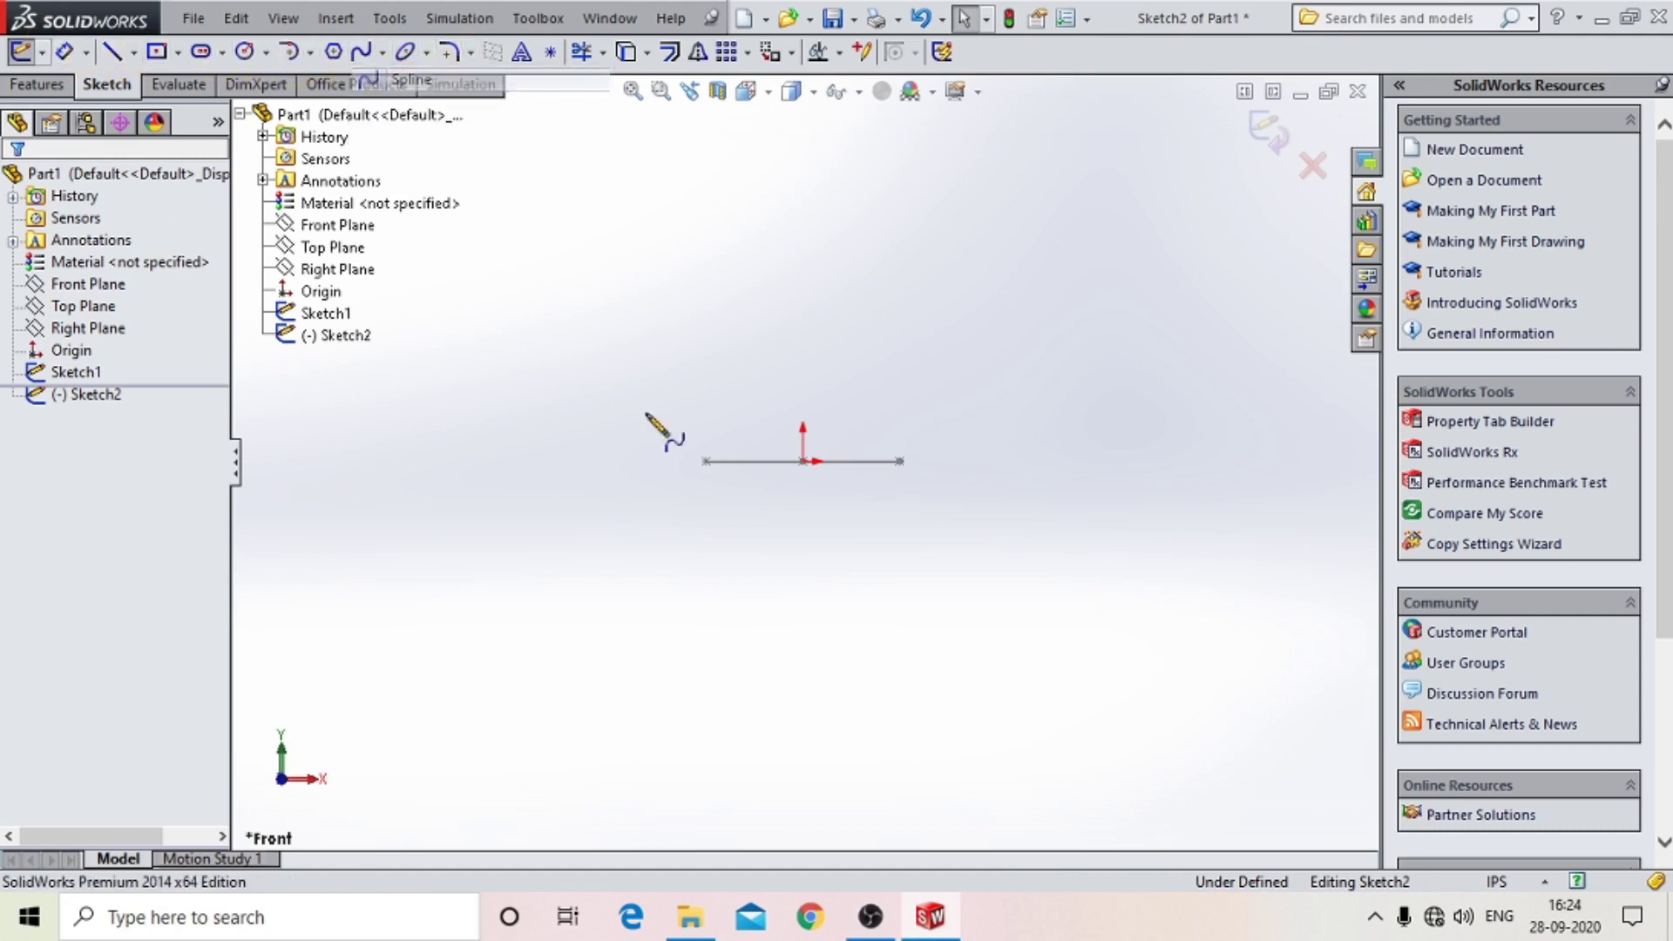
{"action": "left_click", "coordinate": [706, 461]}
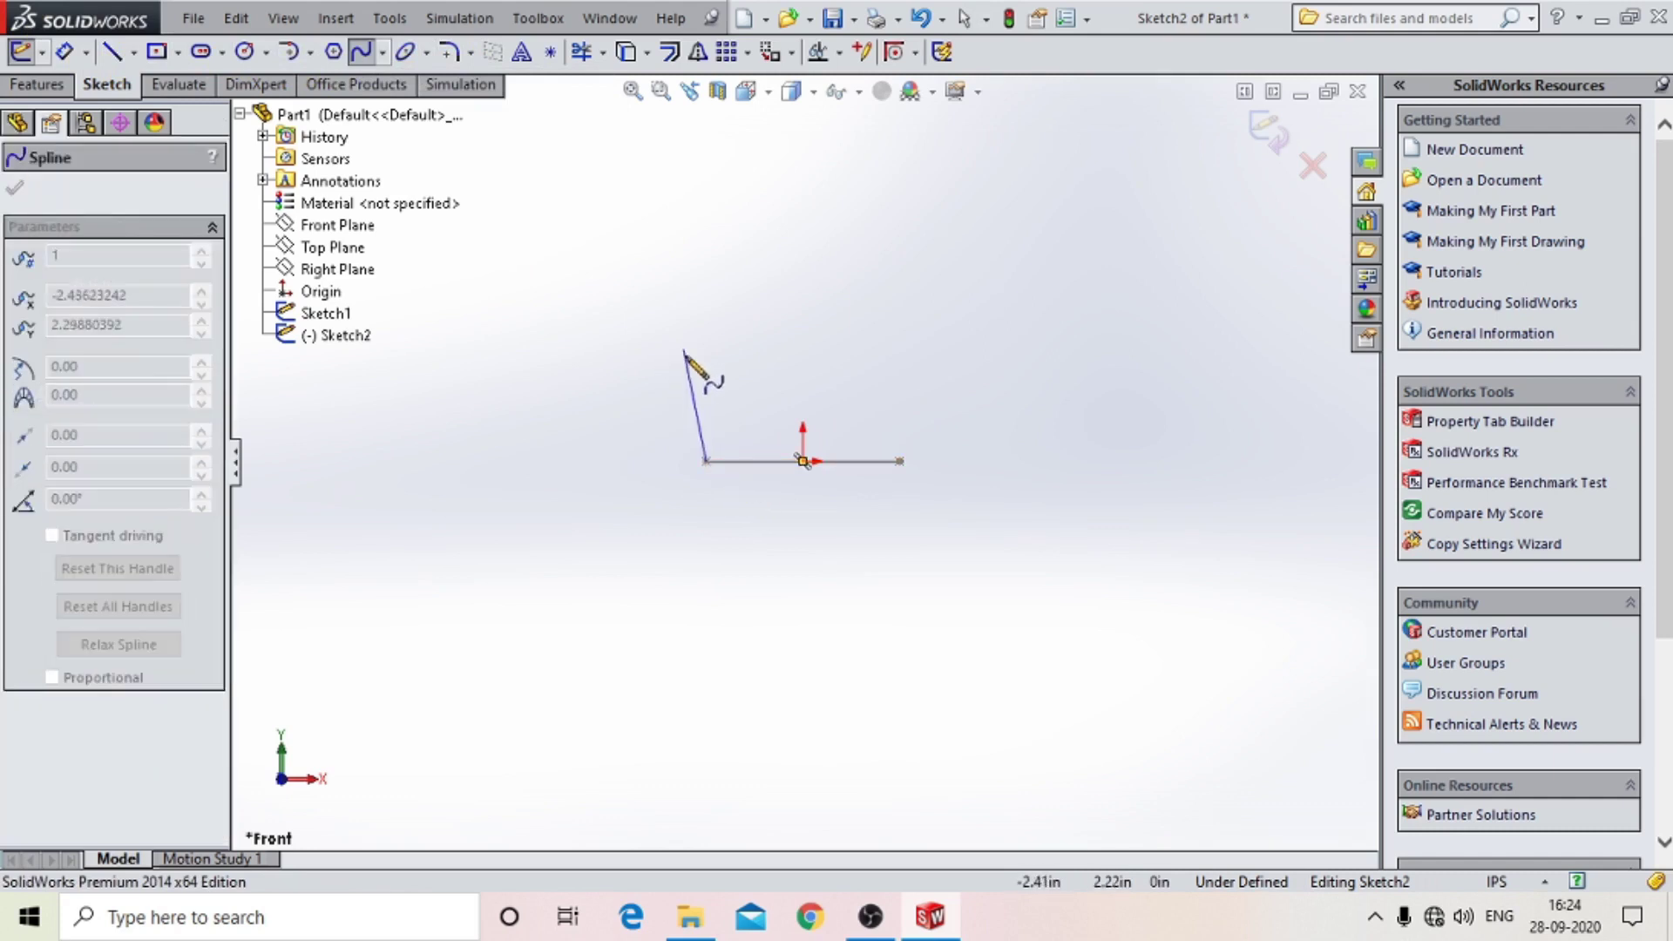
{"action": "left_click", "coordinate": [687, 386]}
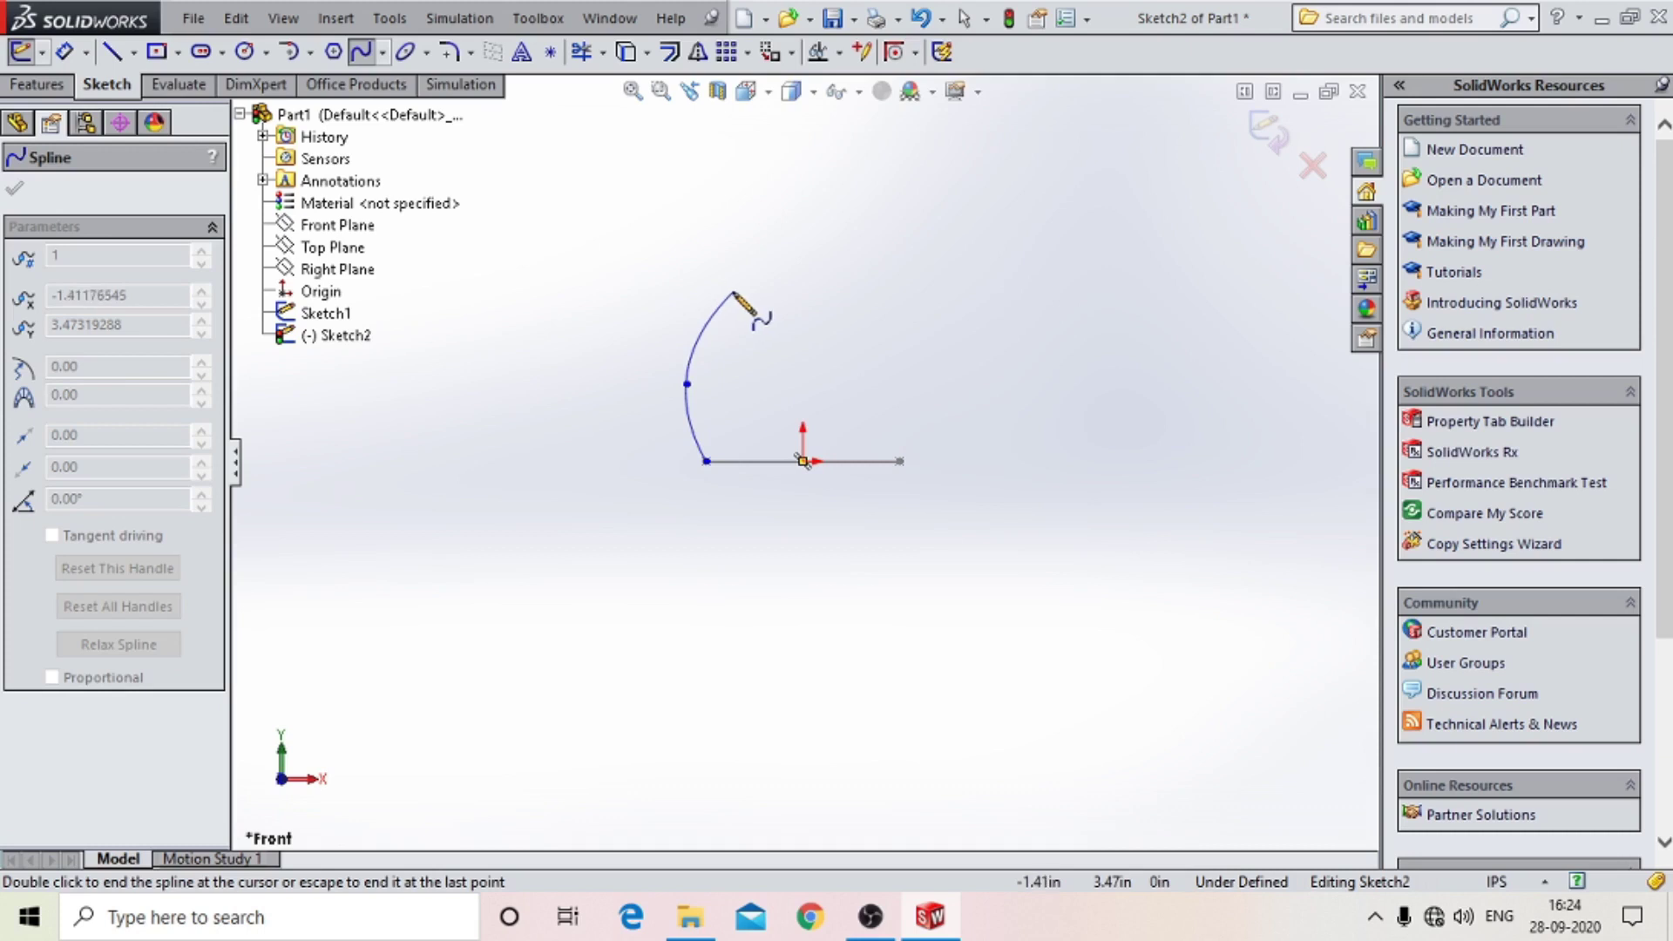
{"action": "left_click", "coordinate": [732, 291]}
{"action": "left_click", "coordinate": [776, 254]}
{"action": "scroll", "coordinate": [785, 471], "scroll_direction": "up", "scroll_amount": 4}
{"action": "scroll", "coordinate": [821, 357], "scroll_direction": "down", "scroll_amount": 5}
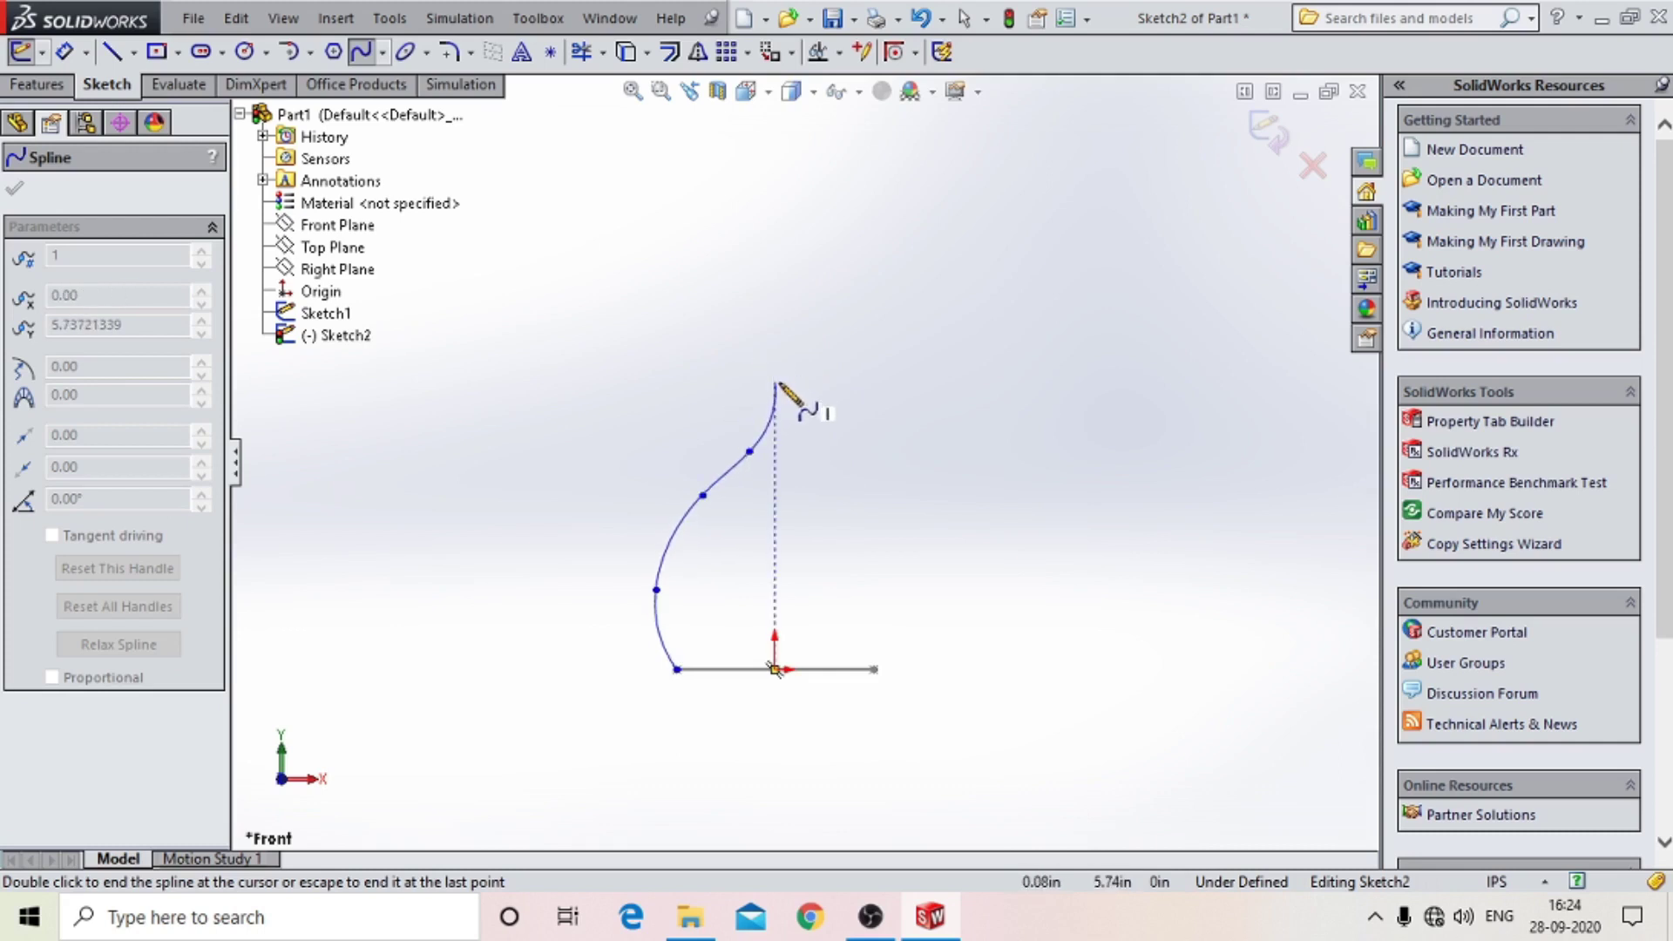
{"action": "left_click", "coordinate": [730, 295]}
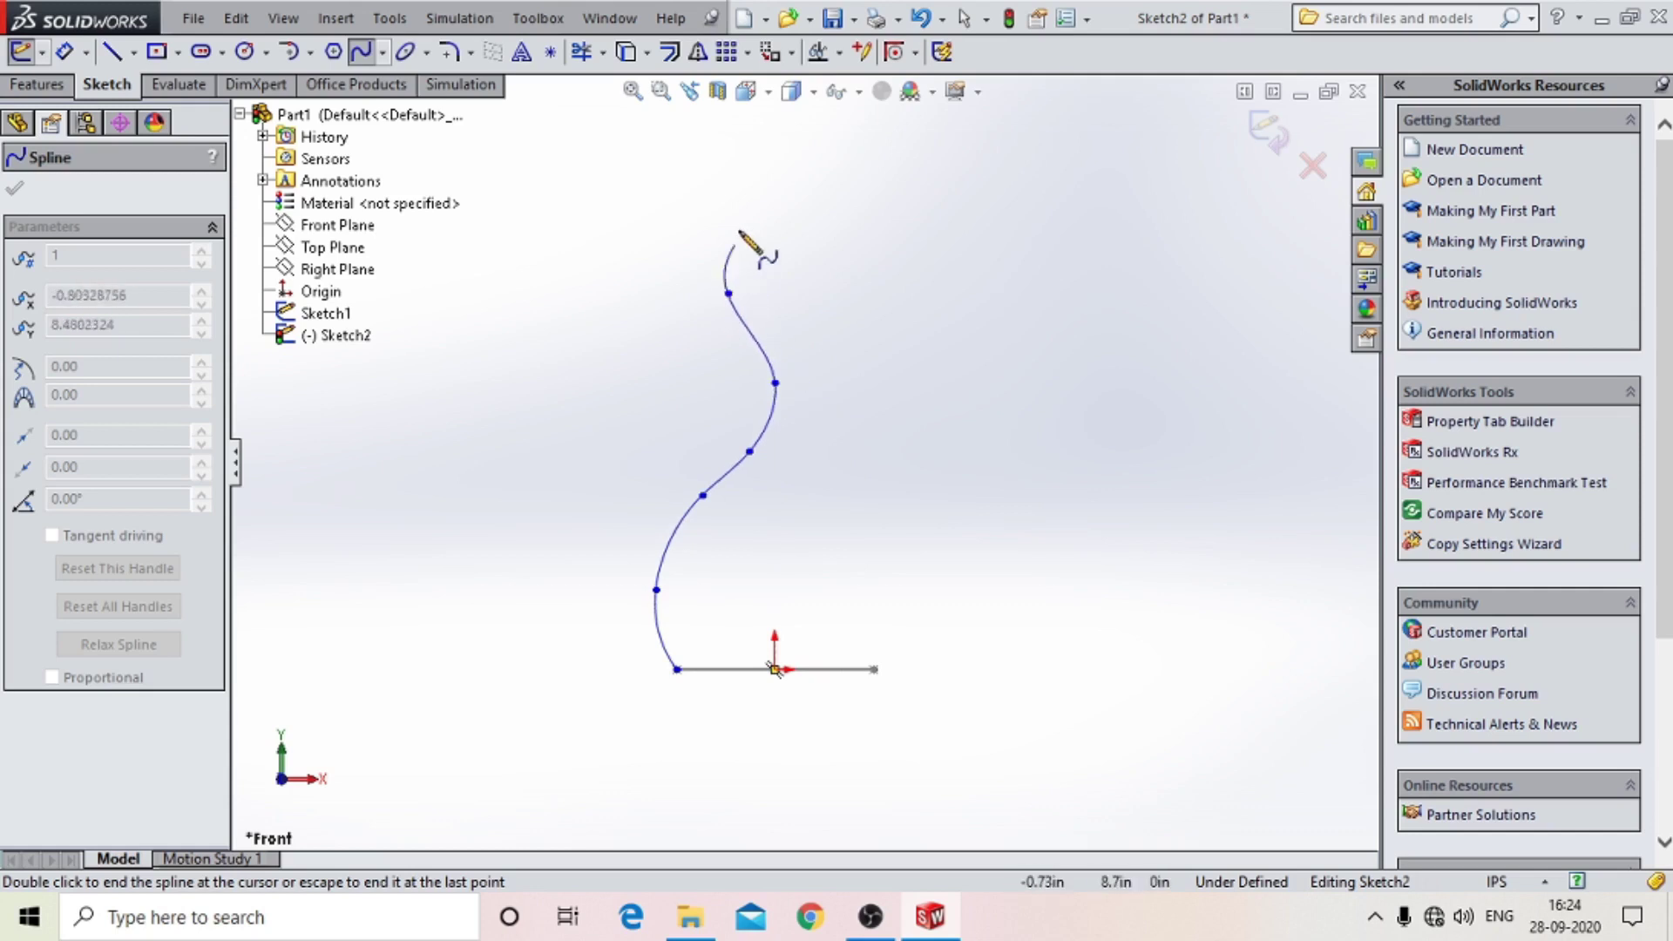
{"action": "left_click", "coordinate": [806, 202]}
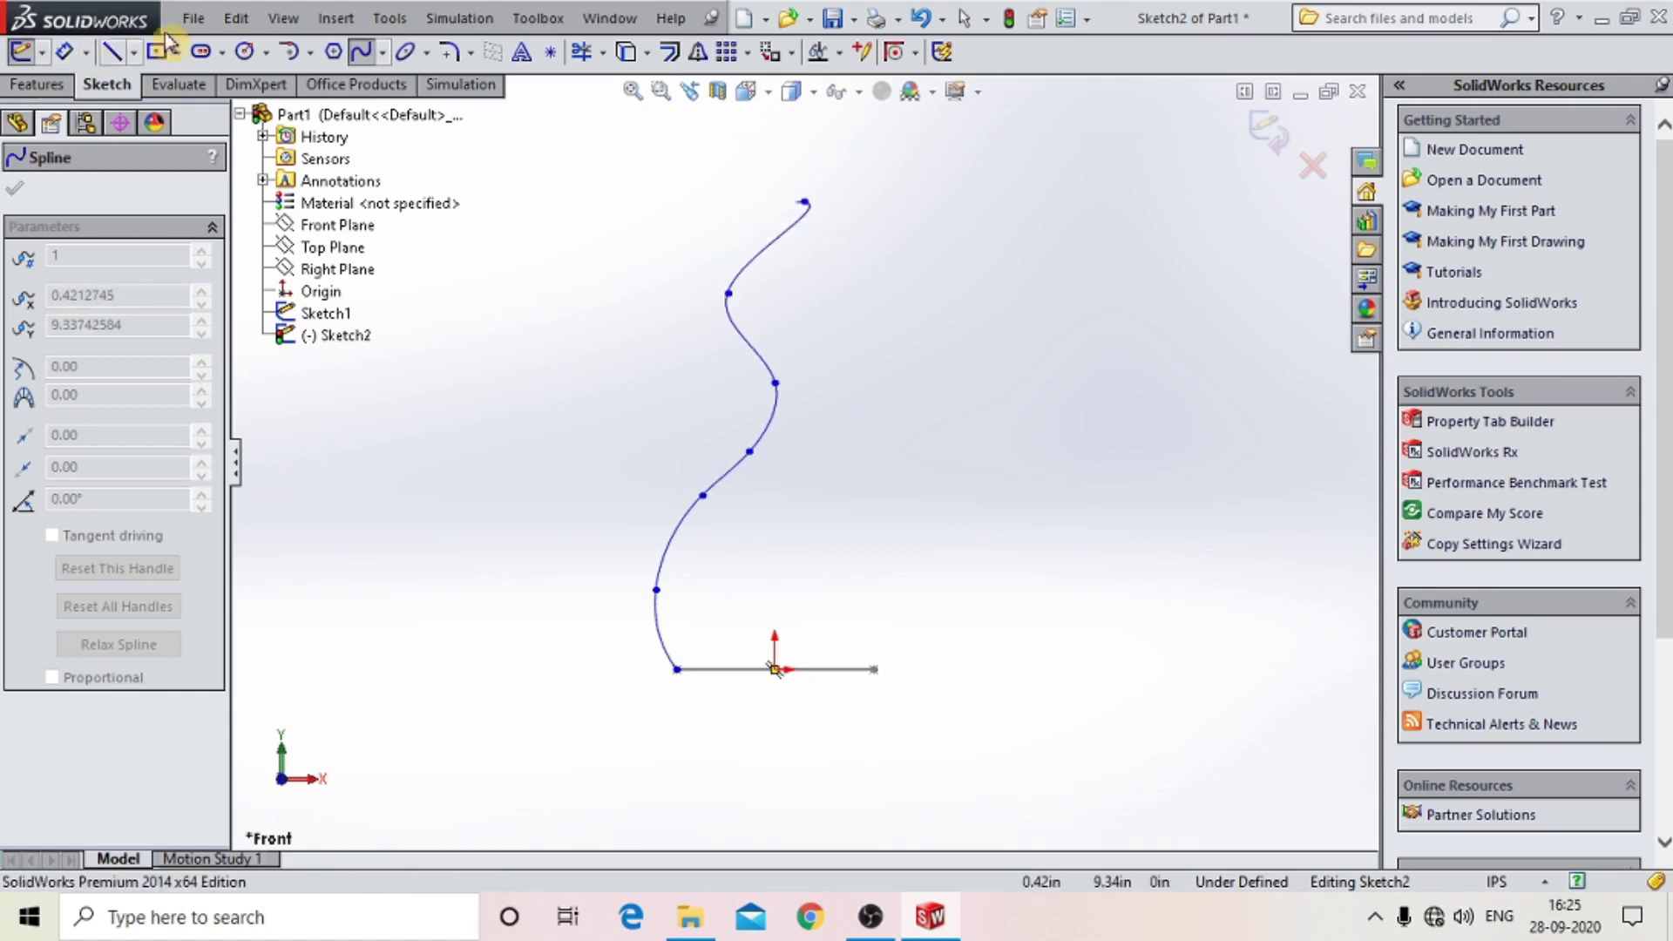
{"action": "left_click", "coordinate": [371, 56]}
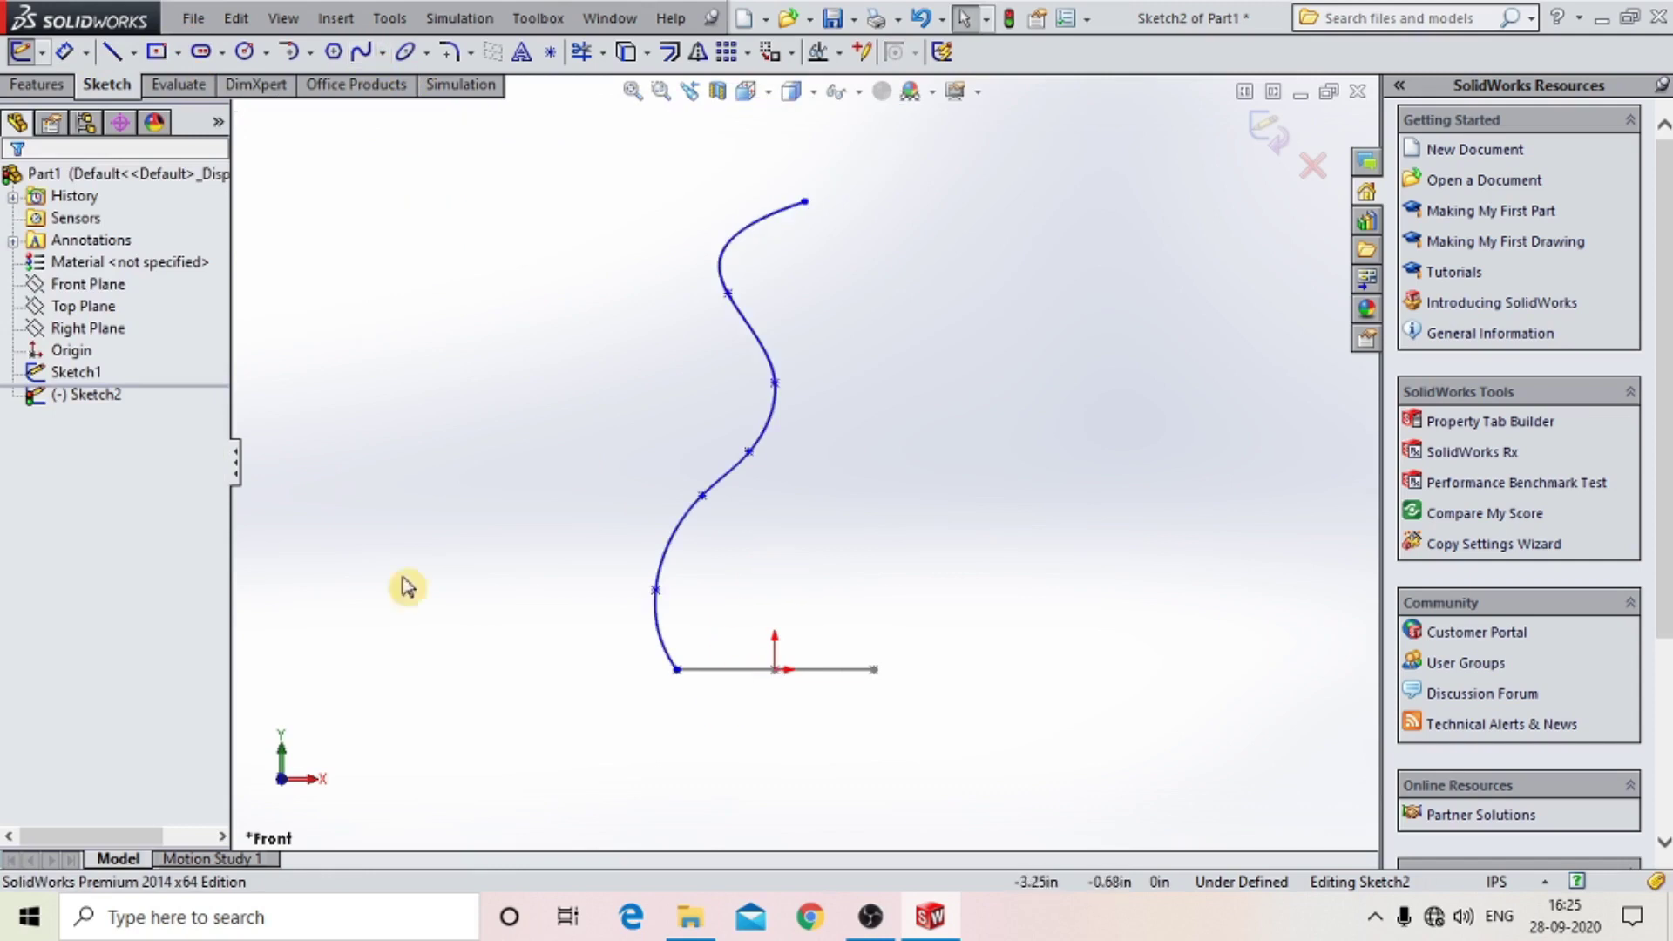
Dimension the lower spline point 60mm above the ellipse line.
{"action": "left_click", "coordinate": [68, 56]}
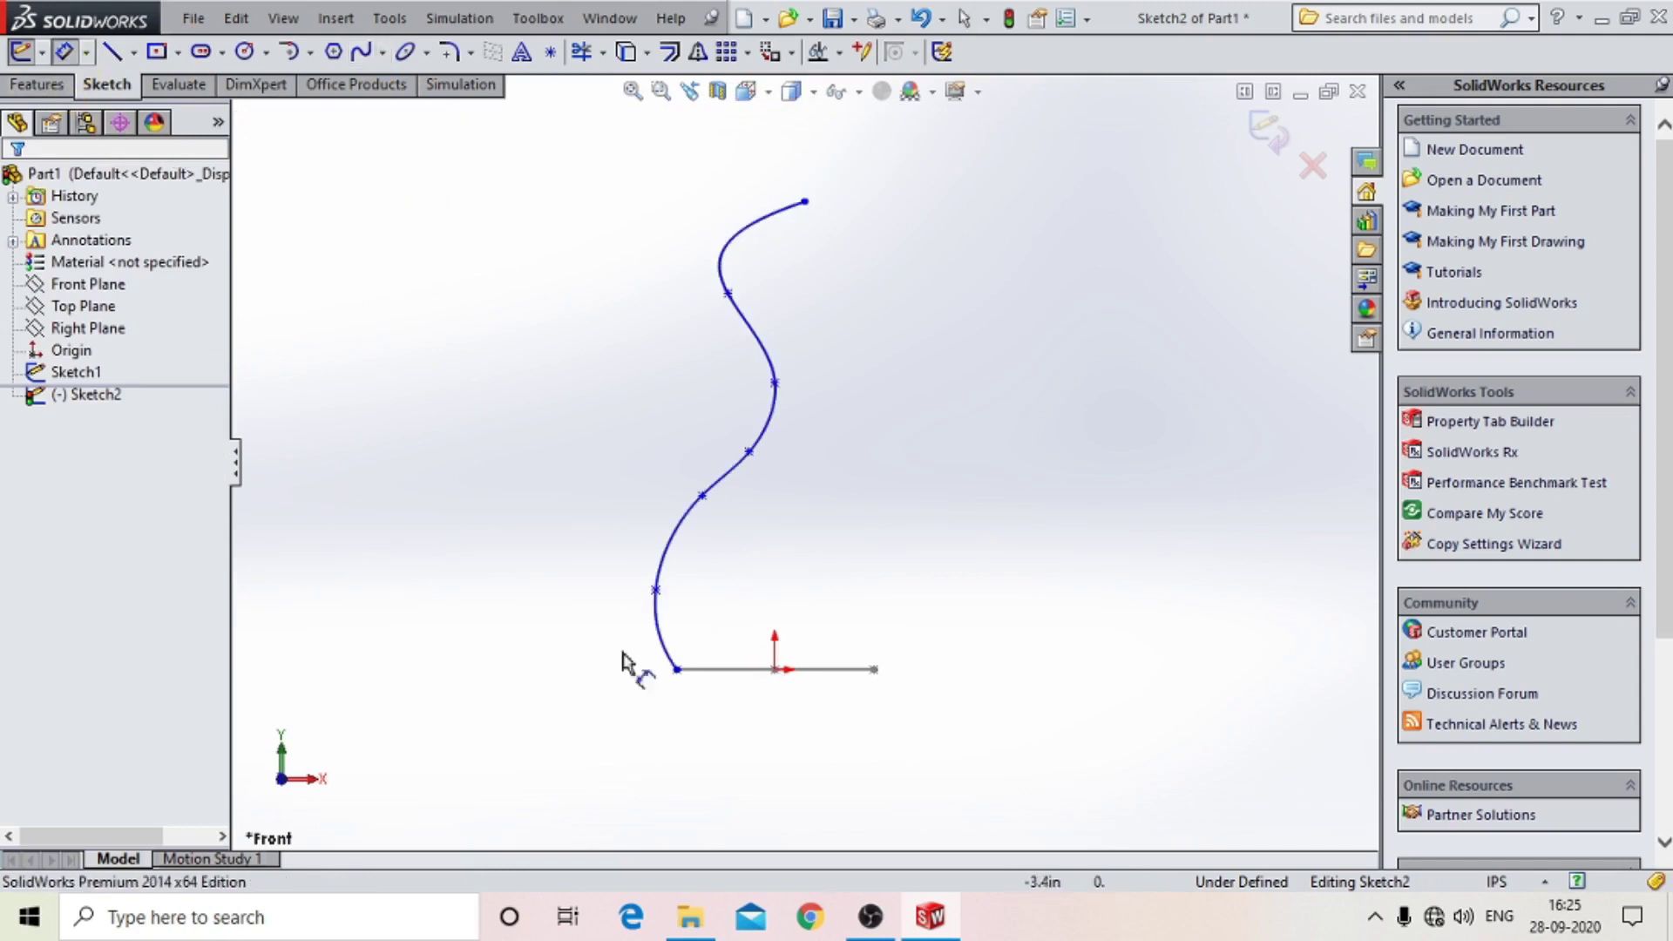
{"action": "left_click", "coordinate": [656, 590]}
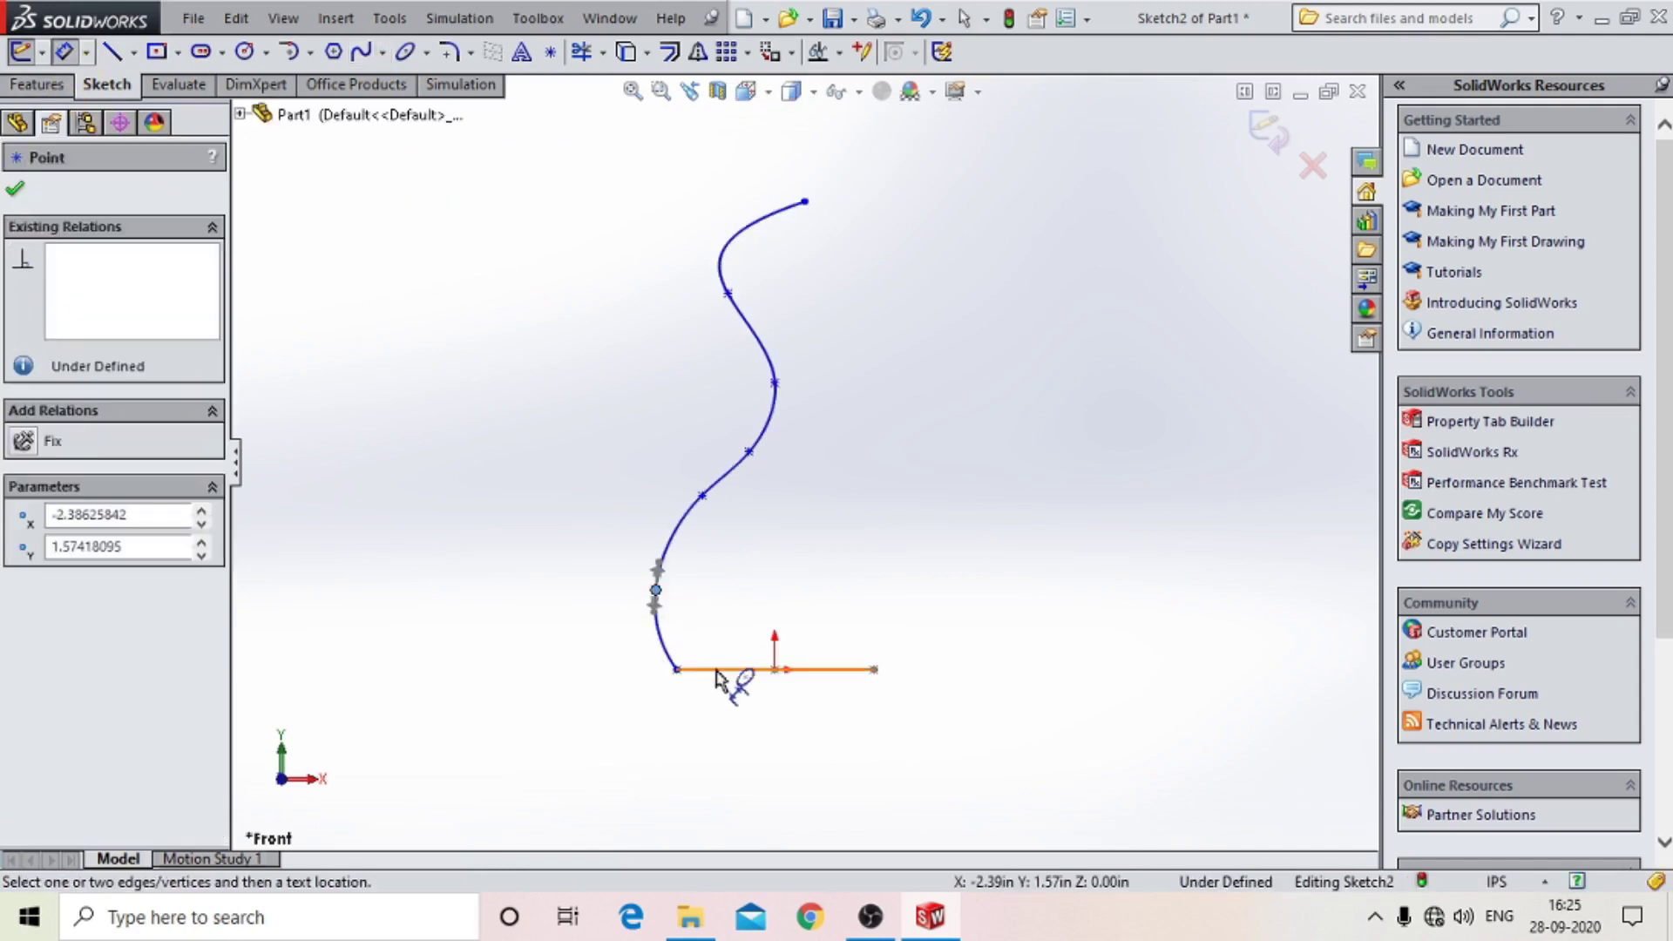
{"action": "left_click", "coordinate": [716, 679]}
{"action": "left_click", "coordinate": [492, 645]}
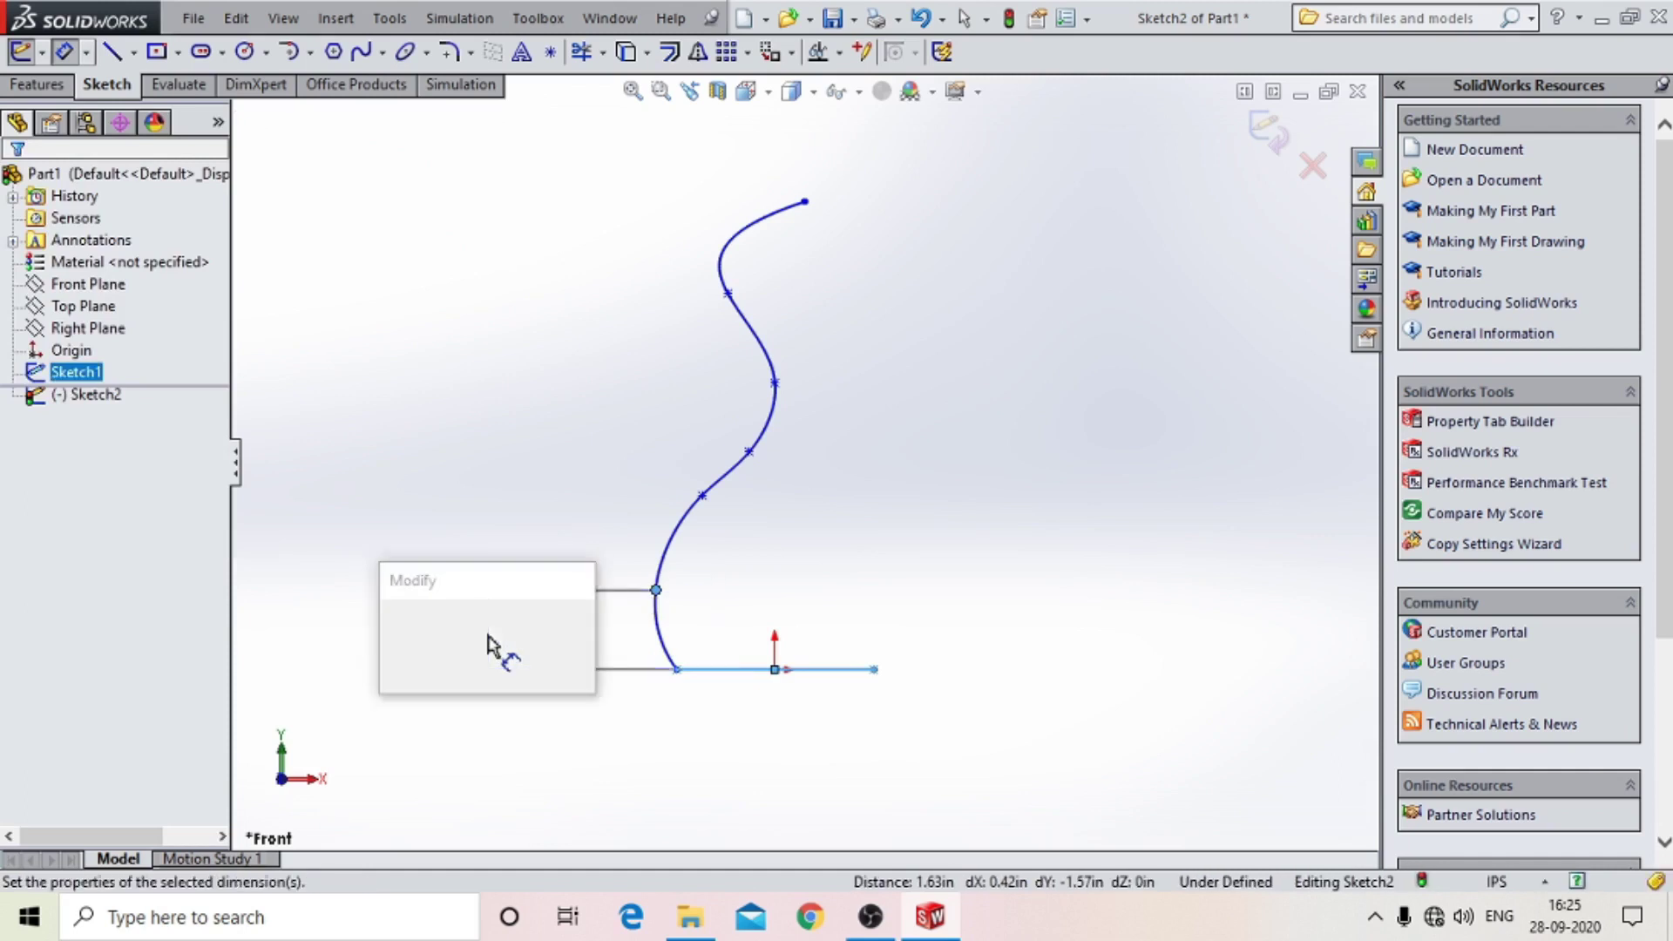
{"action": "type", "text": "60"}
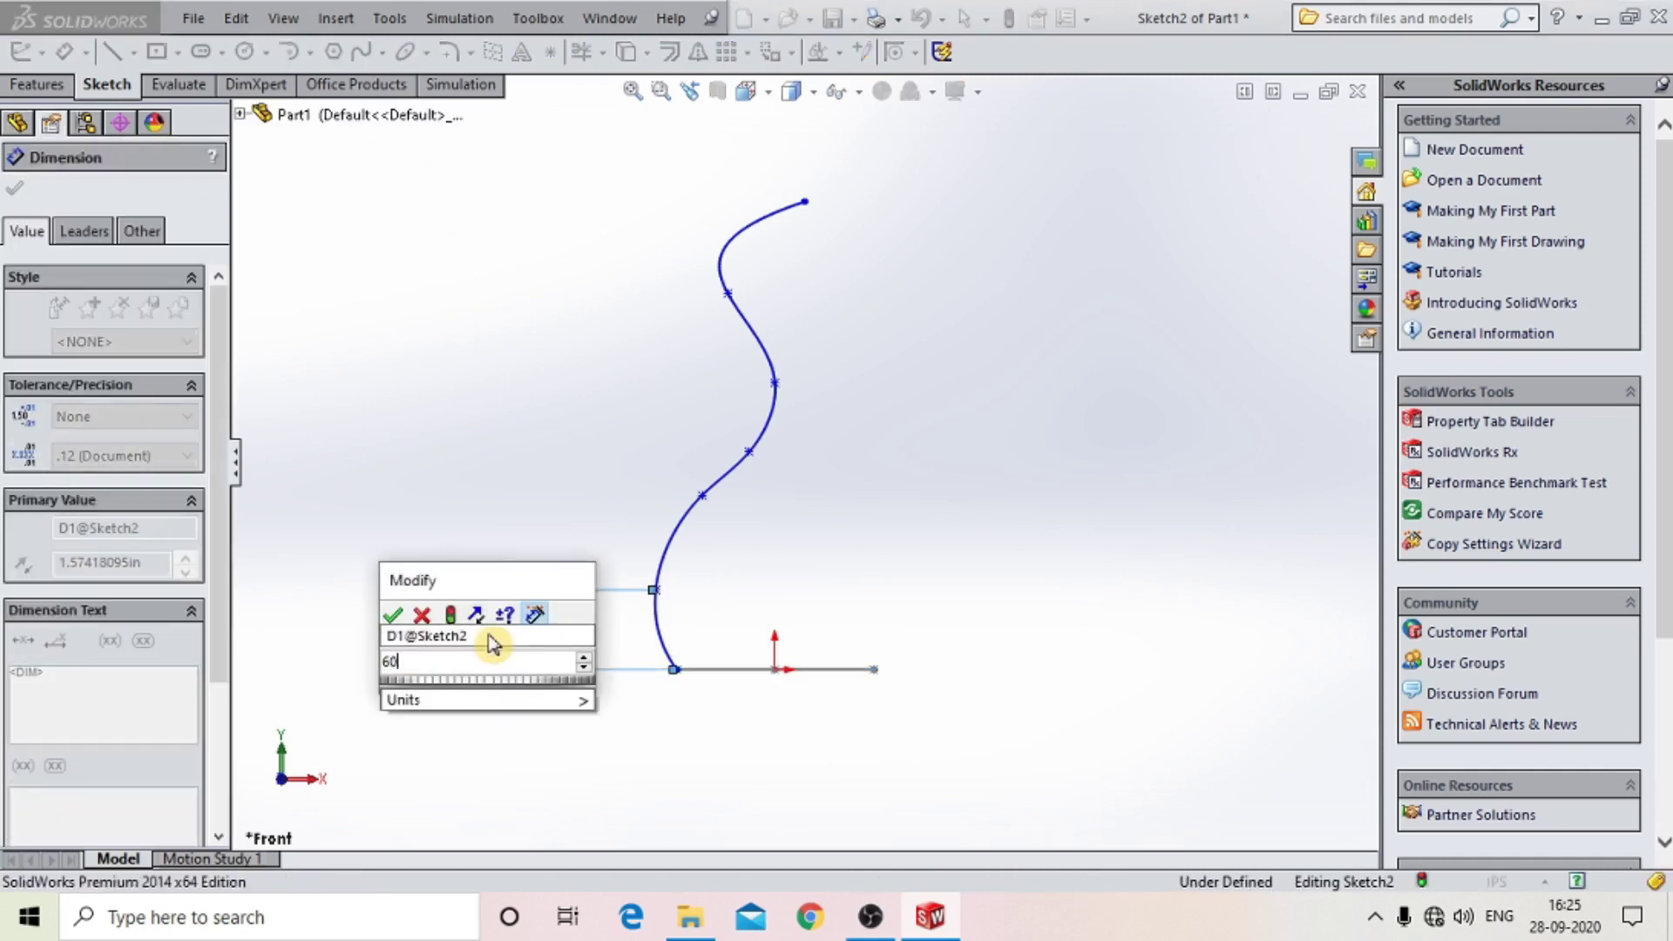
{"action": "type", "text": "mm"}
{"action": "key", "text": "Return"}
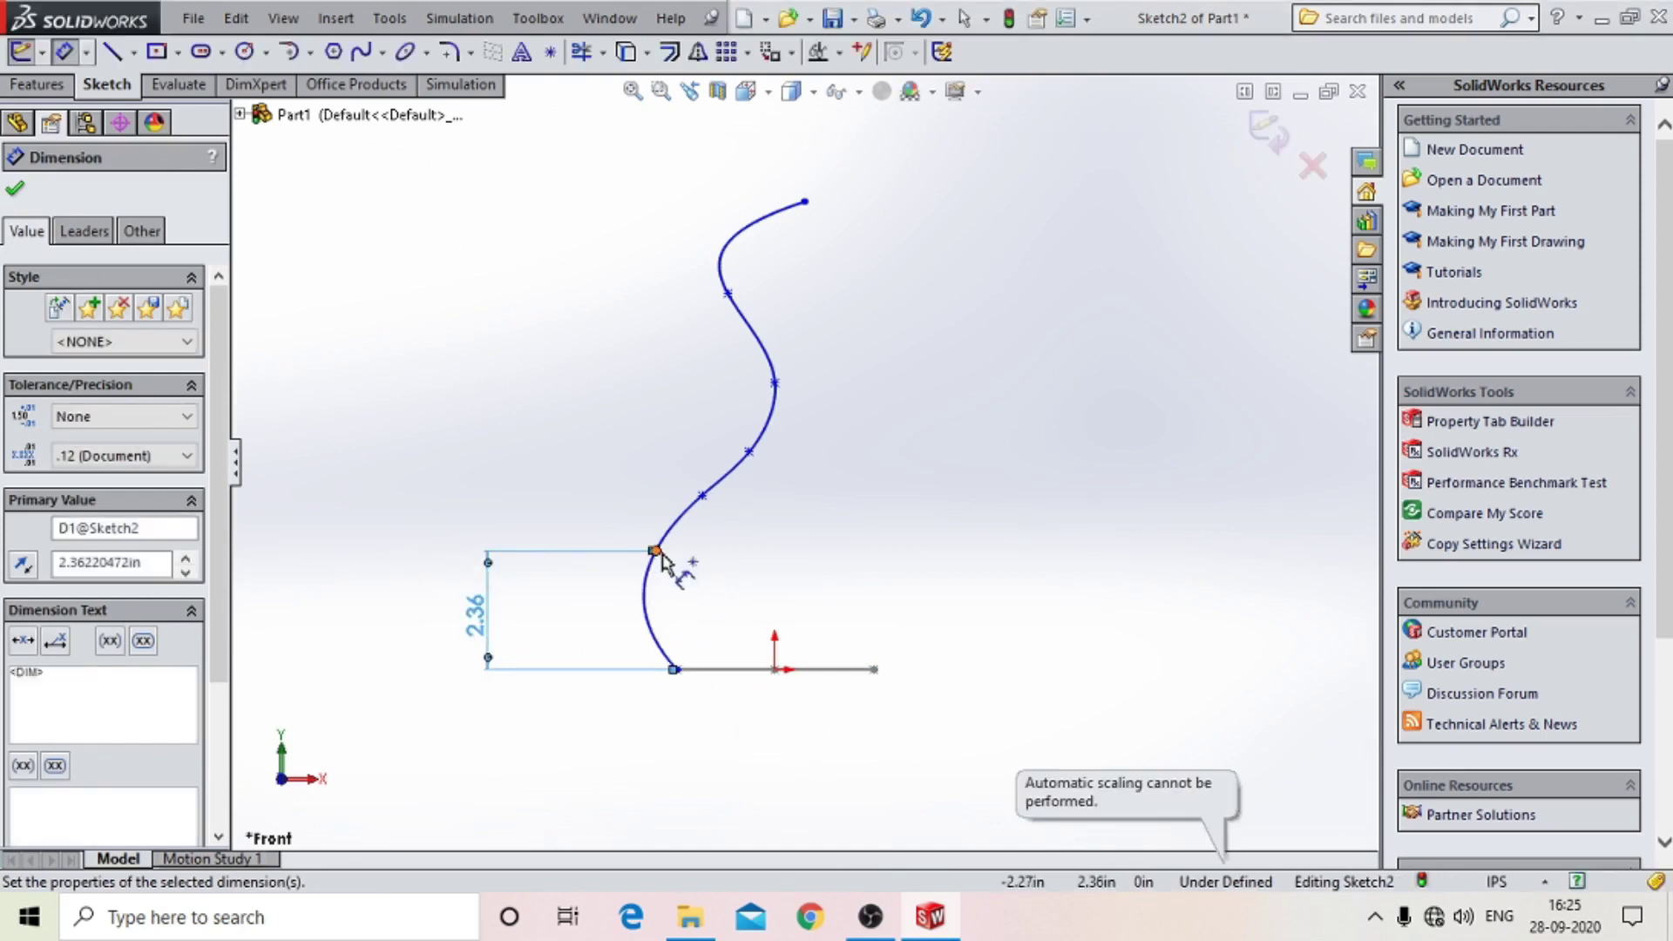
{"action": "left_click", "coordinate": [135, 58]}
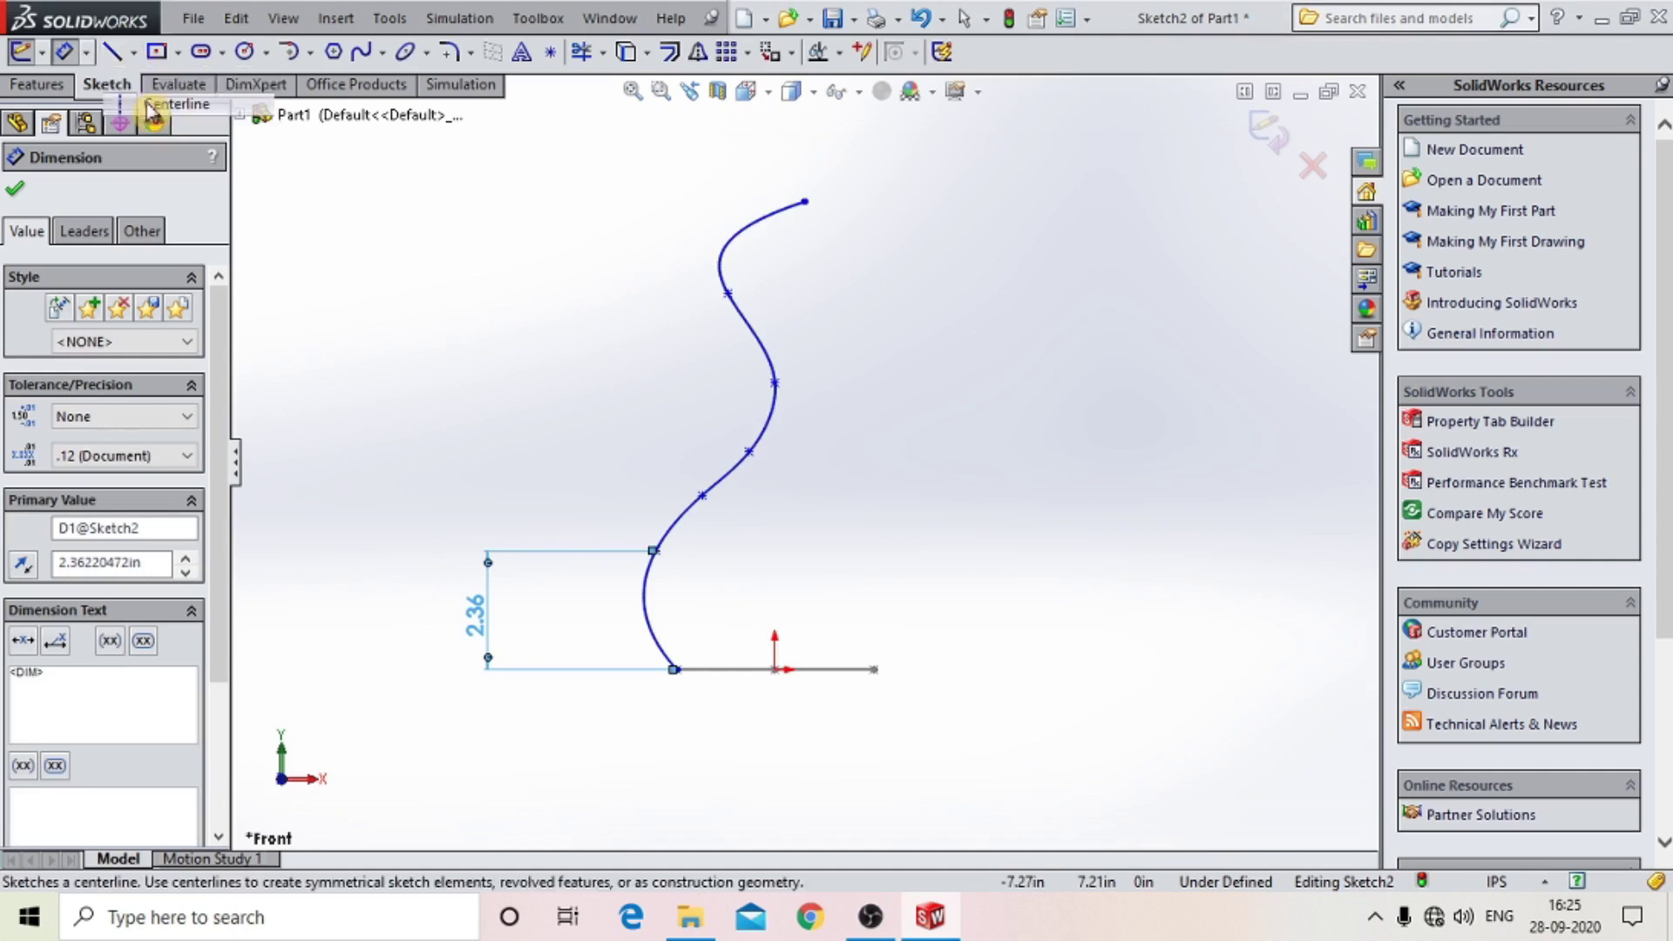
Draw a vertical centerline from the origin up past the spline.
{"action": "left_click", "coordinate": [170, 101]}
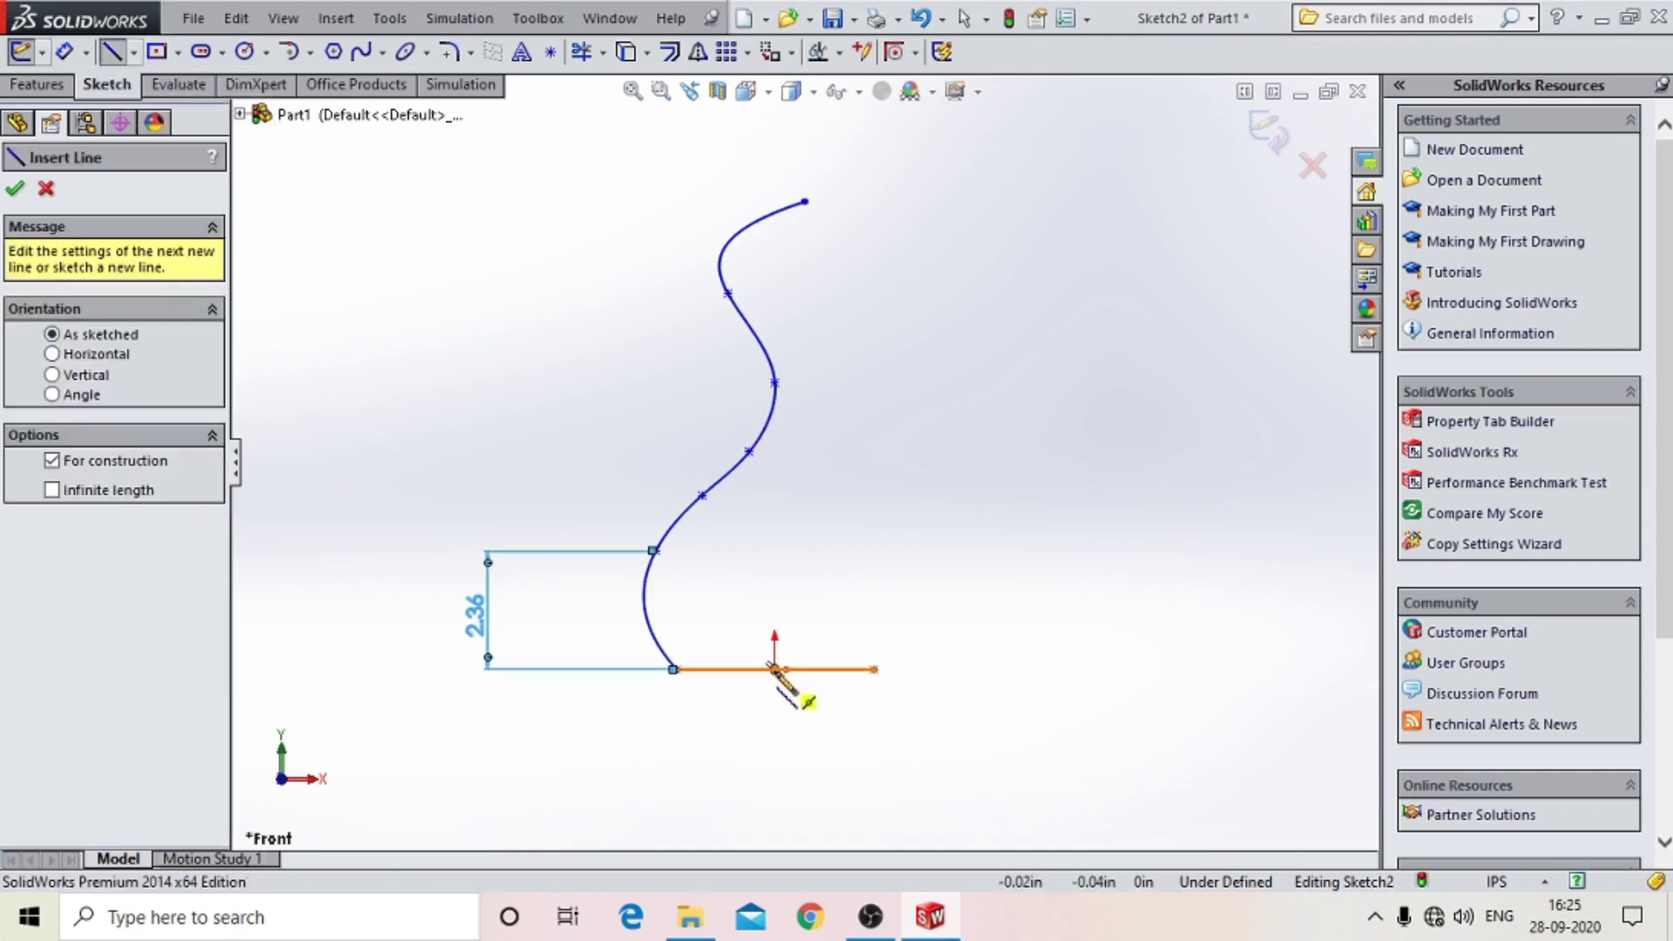
{"action": "left_click", "coordinate": [775, 669]}
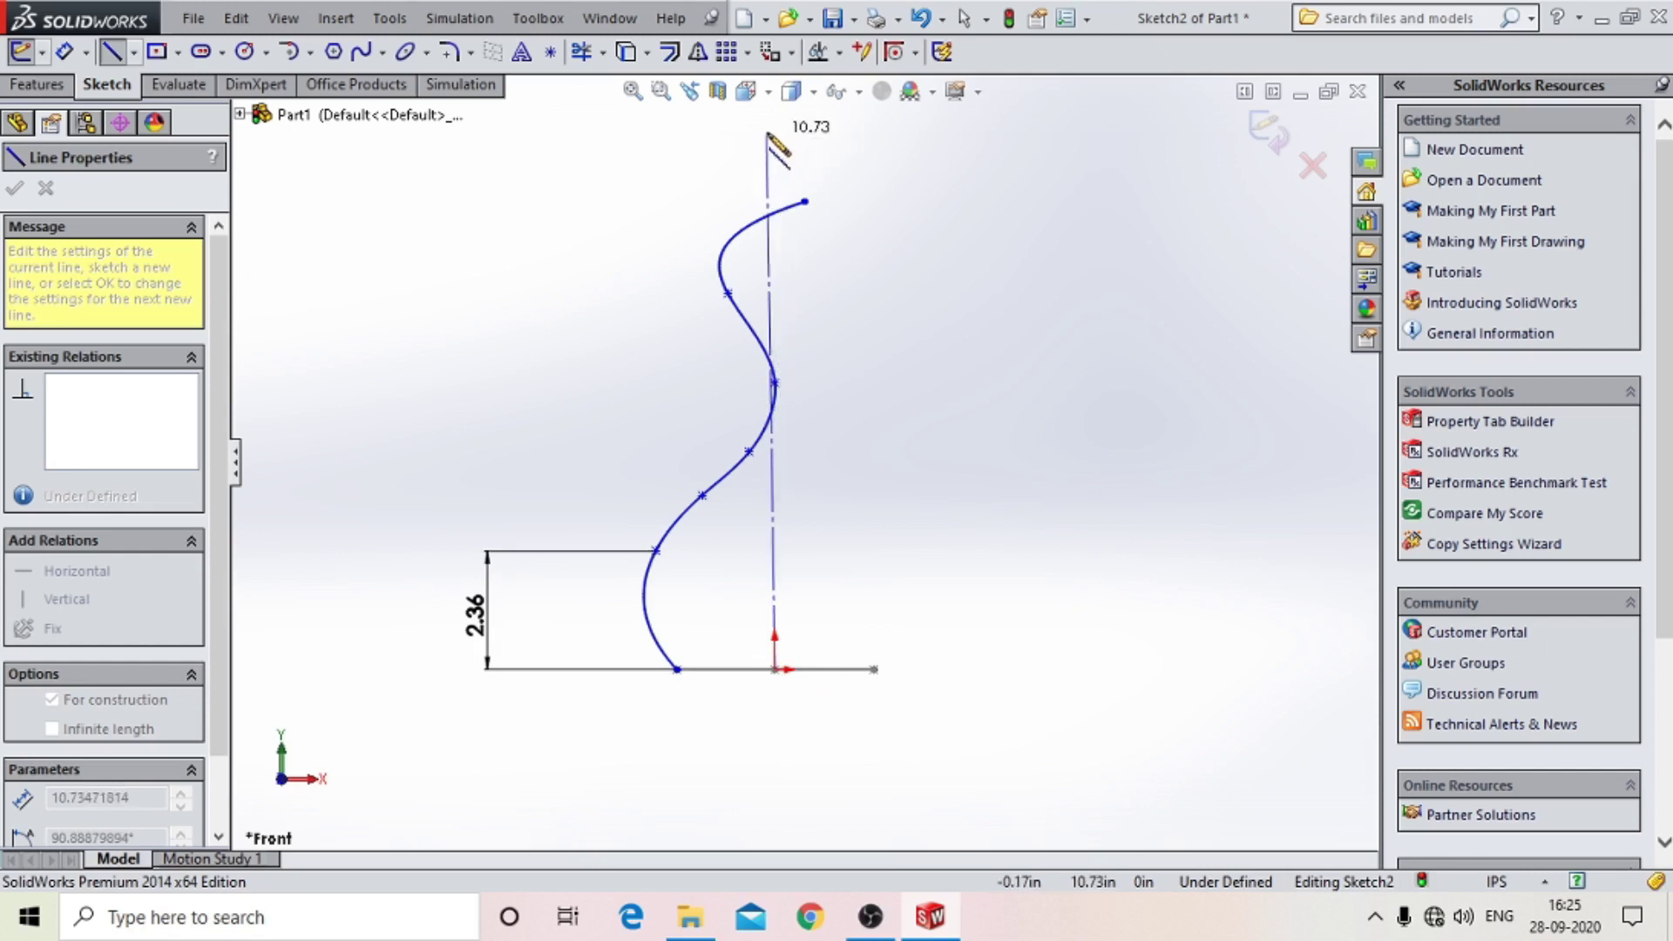
{"action": "left_click", "coordinate": [767, 132]}
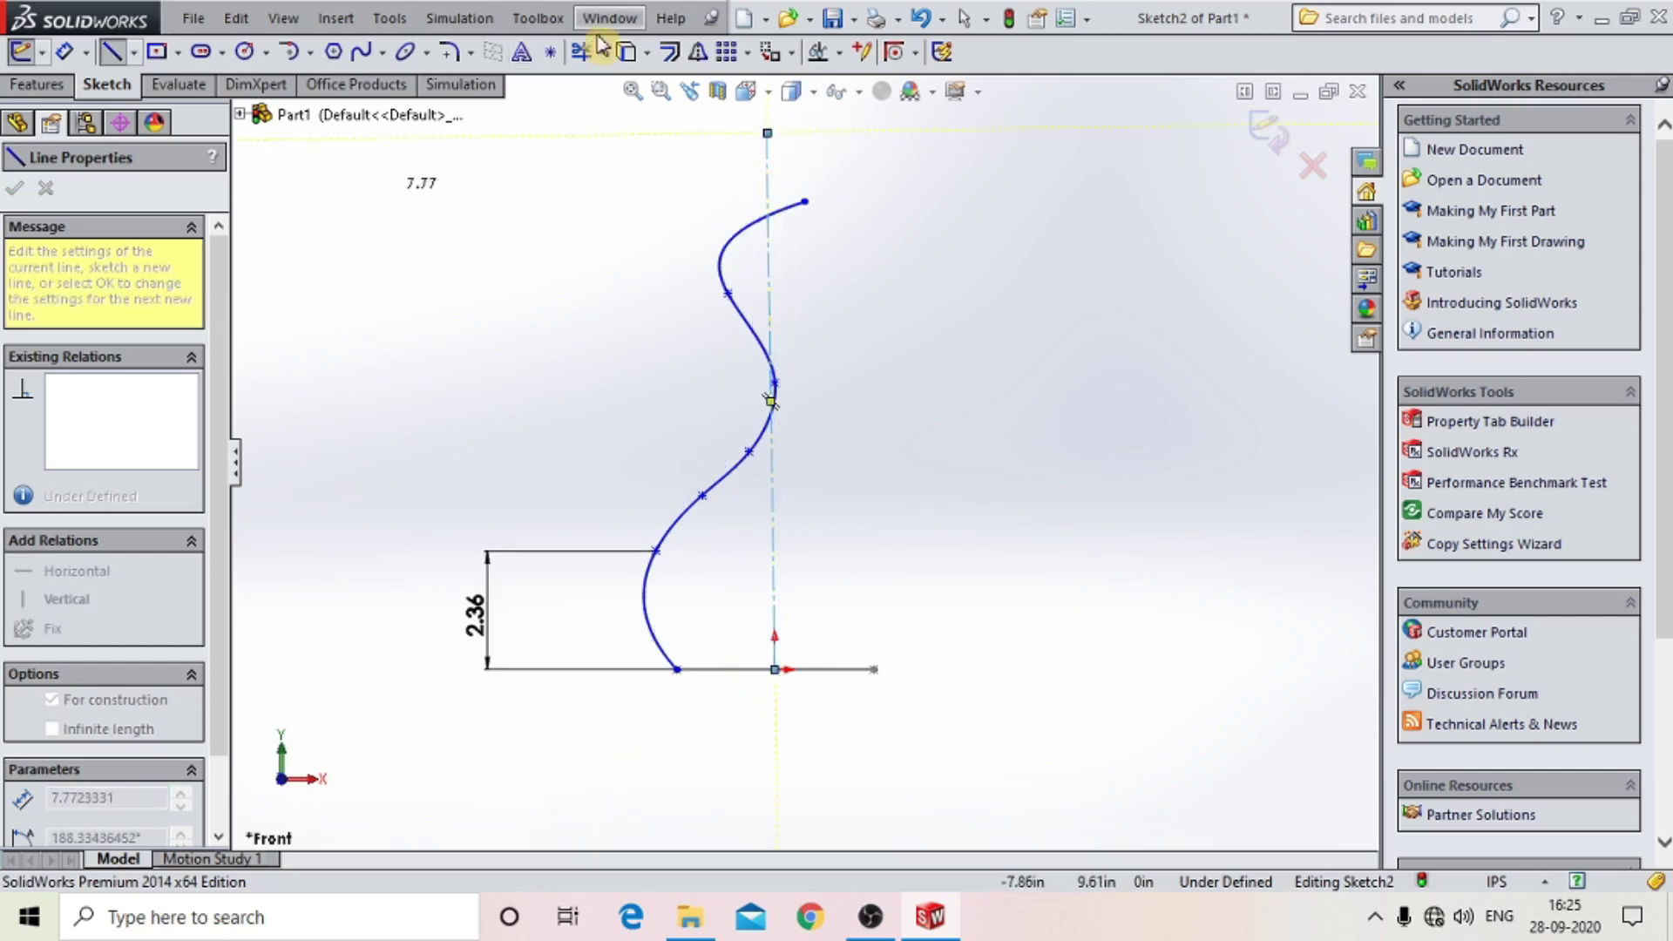
{"action": "left_click", "coordinate": [112, 51]}
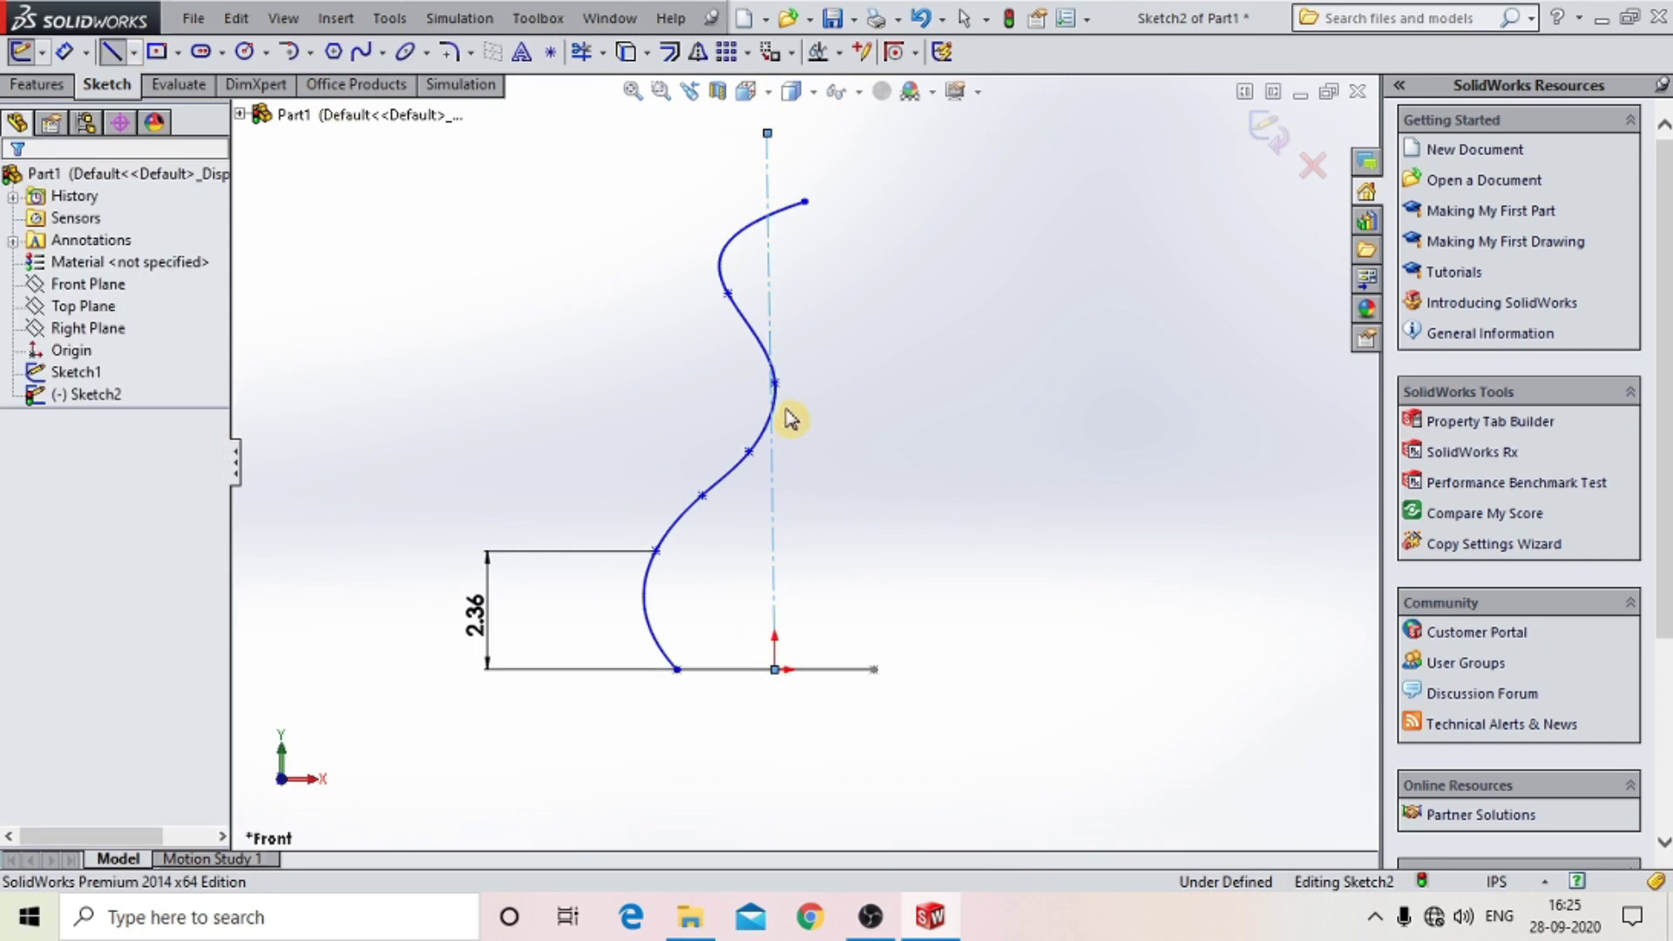
Add a short horizontal line from the spline's midpoint toward the left.
{"action": "left_click", "coordinate": [773, 382]}
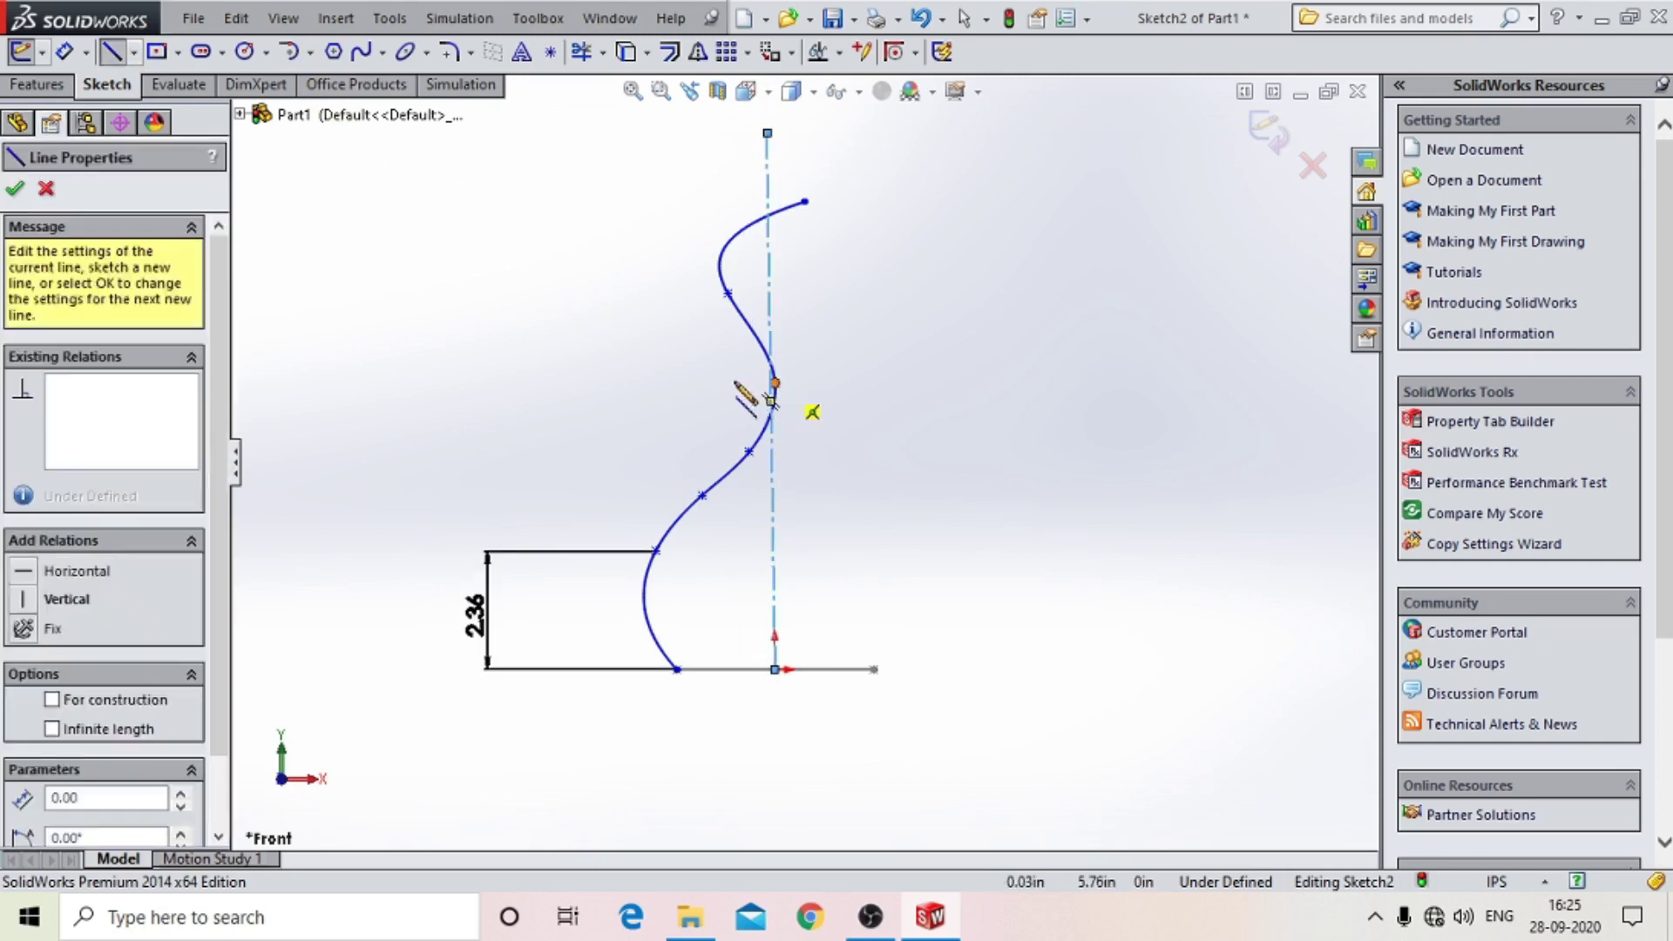
{"action": "left_click", "coordinate": [738, 383]}
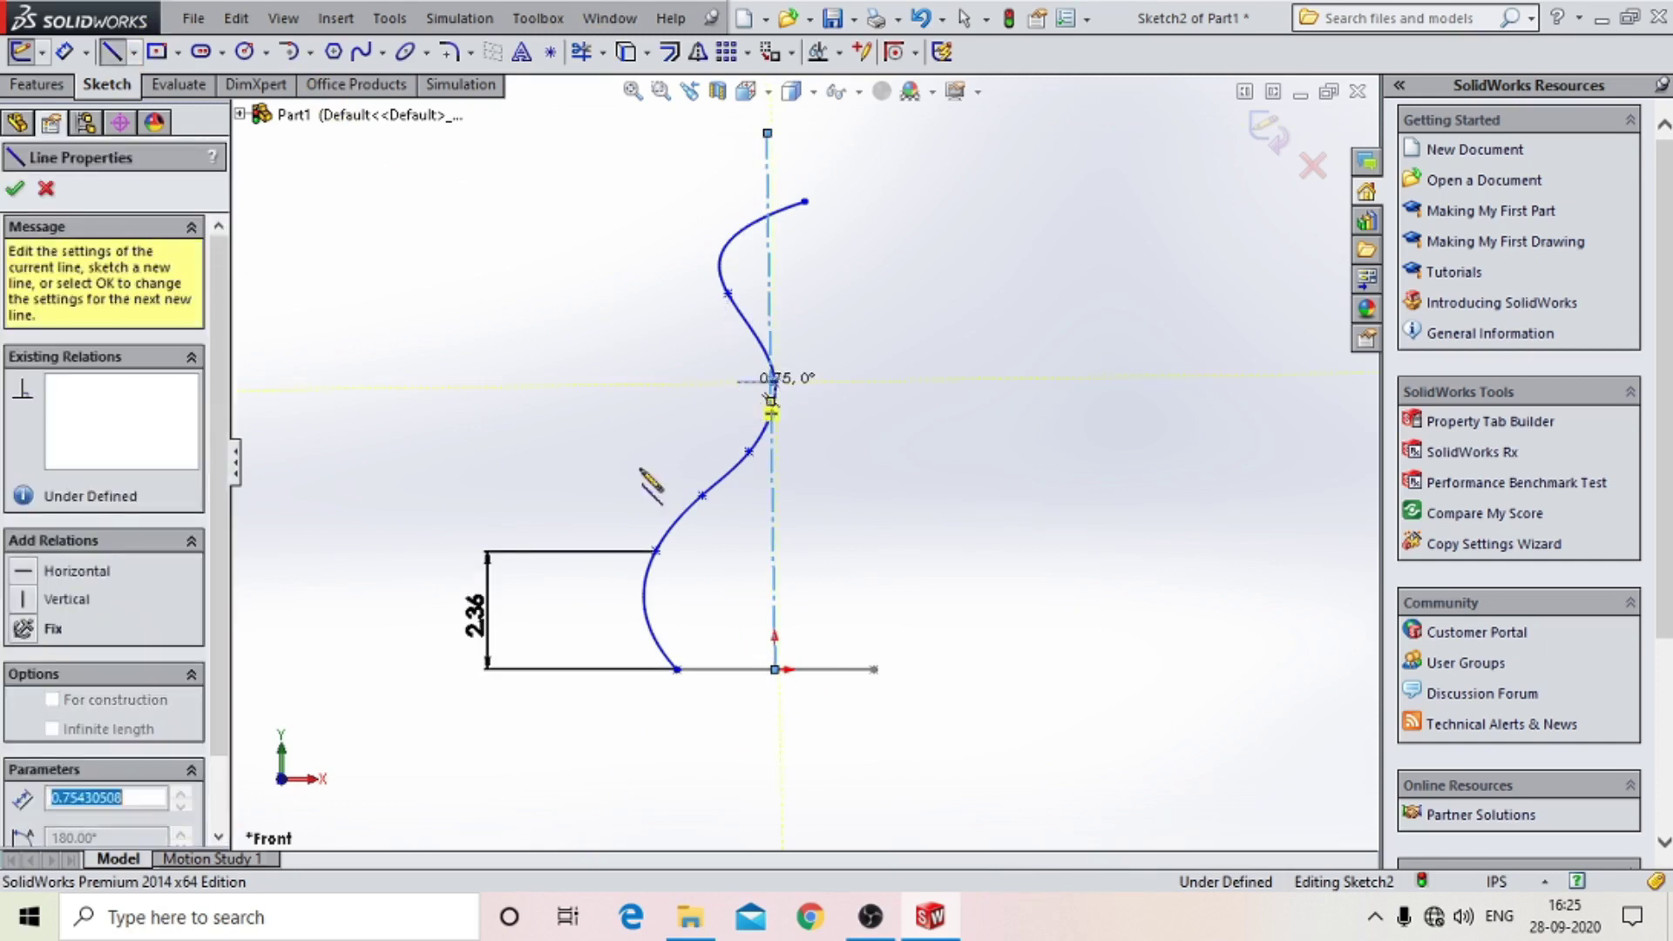
{"action": "left_click", "coordinate": [112, 52]}
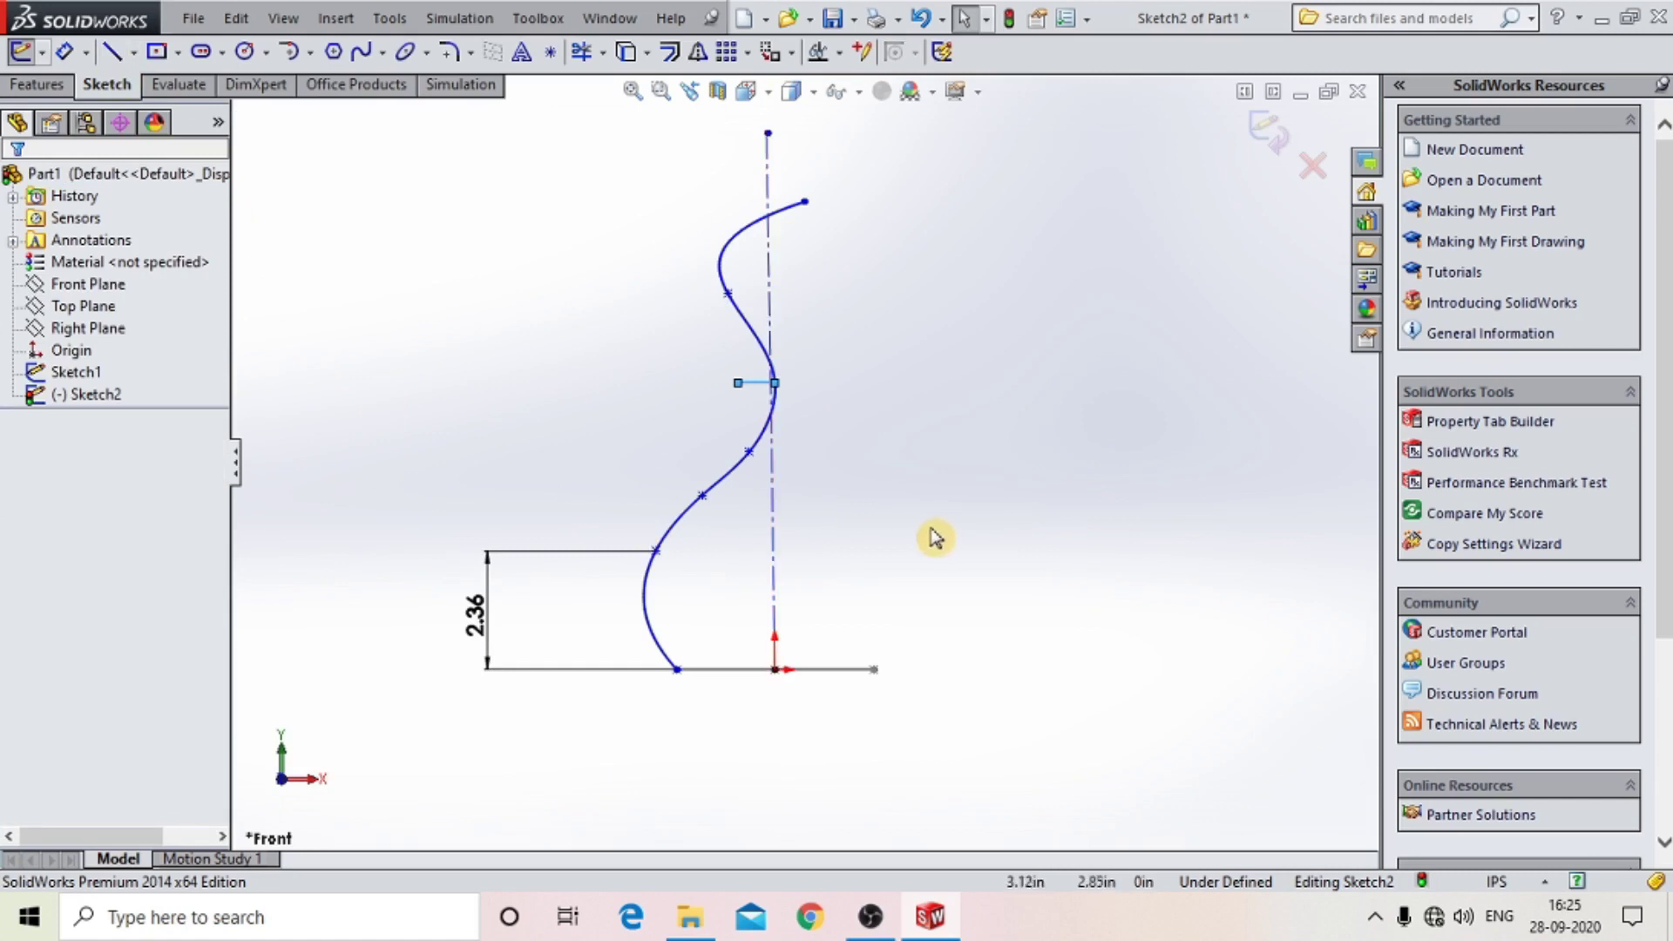
{"action": "left_click", "coordinate": [774, 403]}
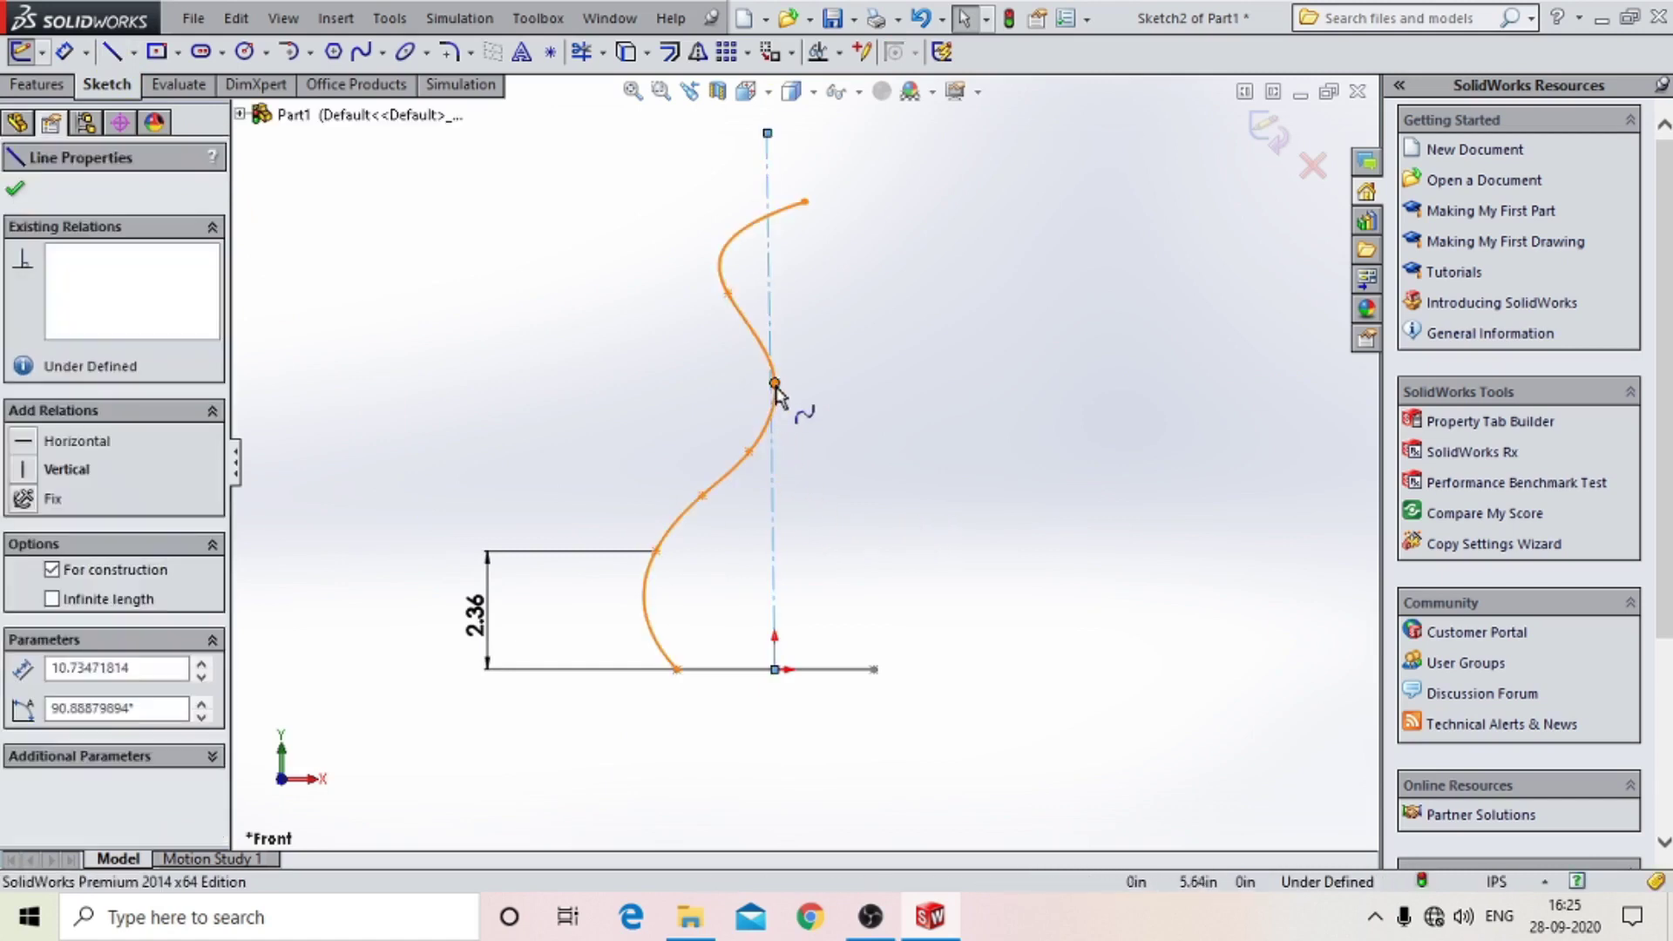
Drag a middle spline point left and snap the spline's top end onto the centerline.
{"action": "left_click", "coordinate": [403, 313]}
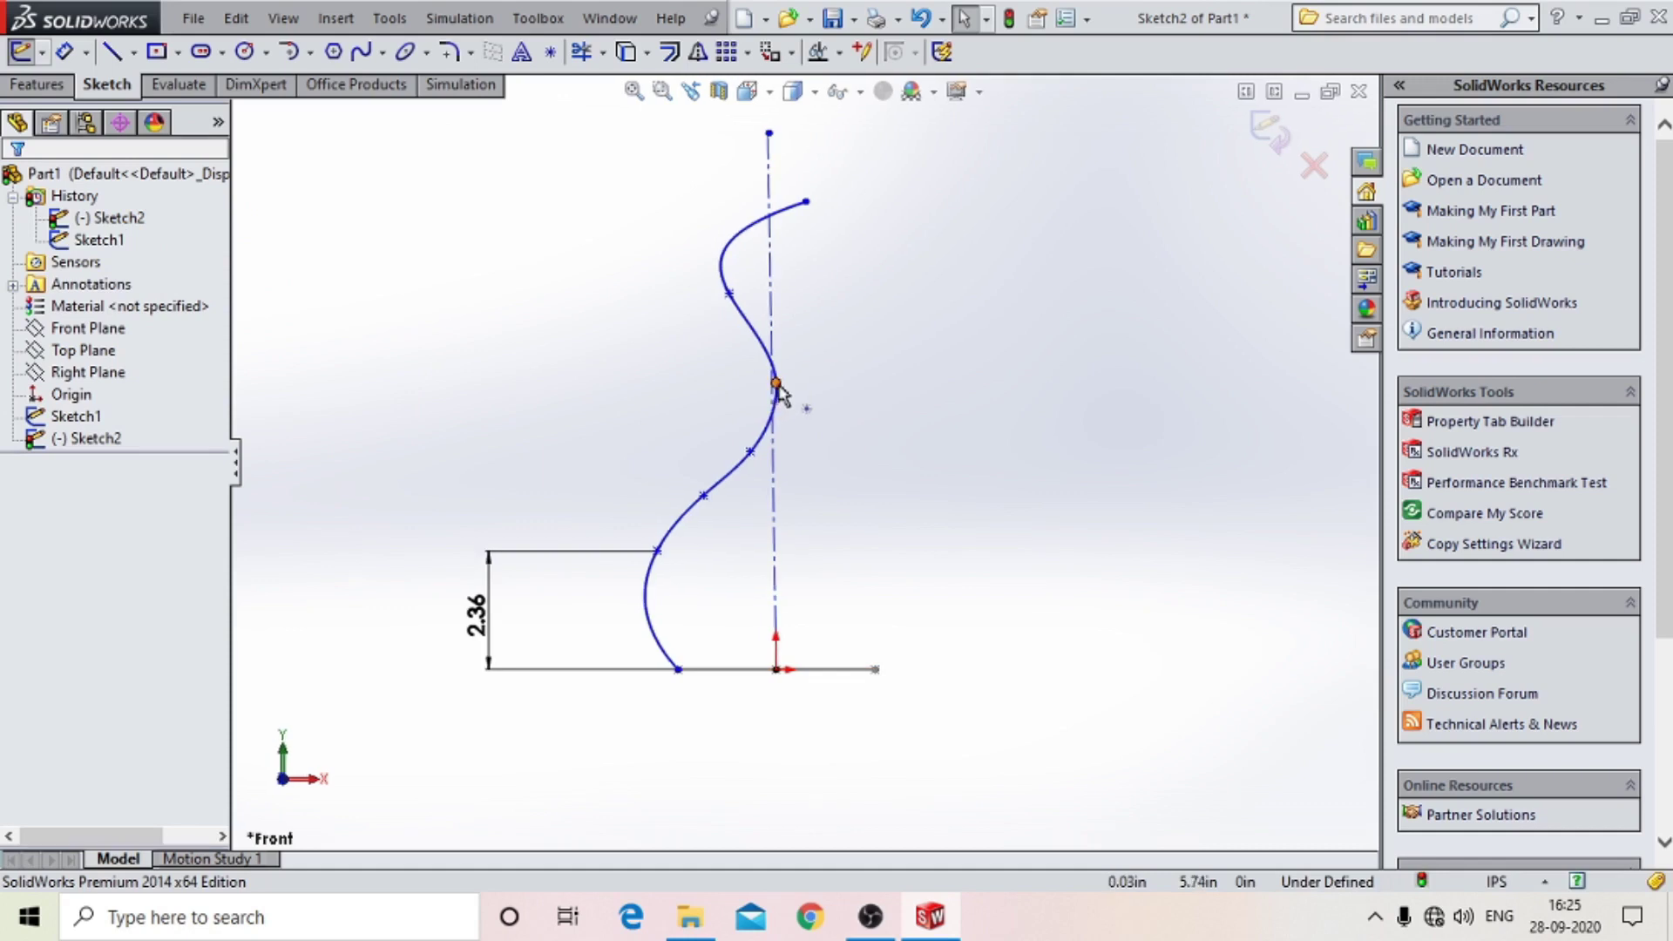
{"action": "left_click_drag", "start_coordinate": [770, 387], "coordinate": [755, 367]}
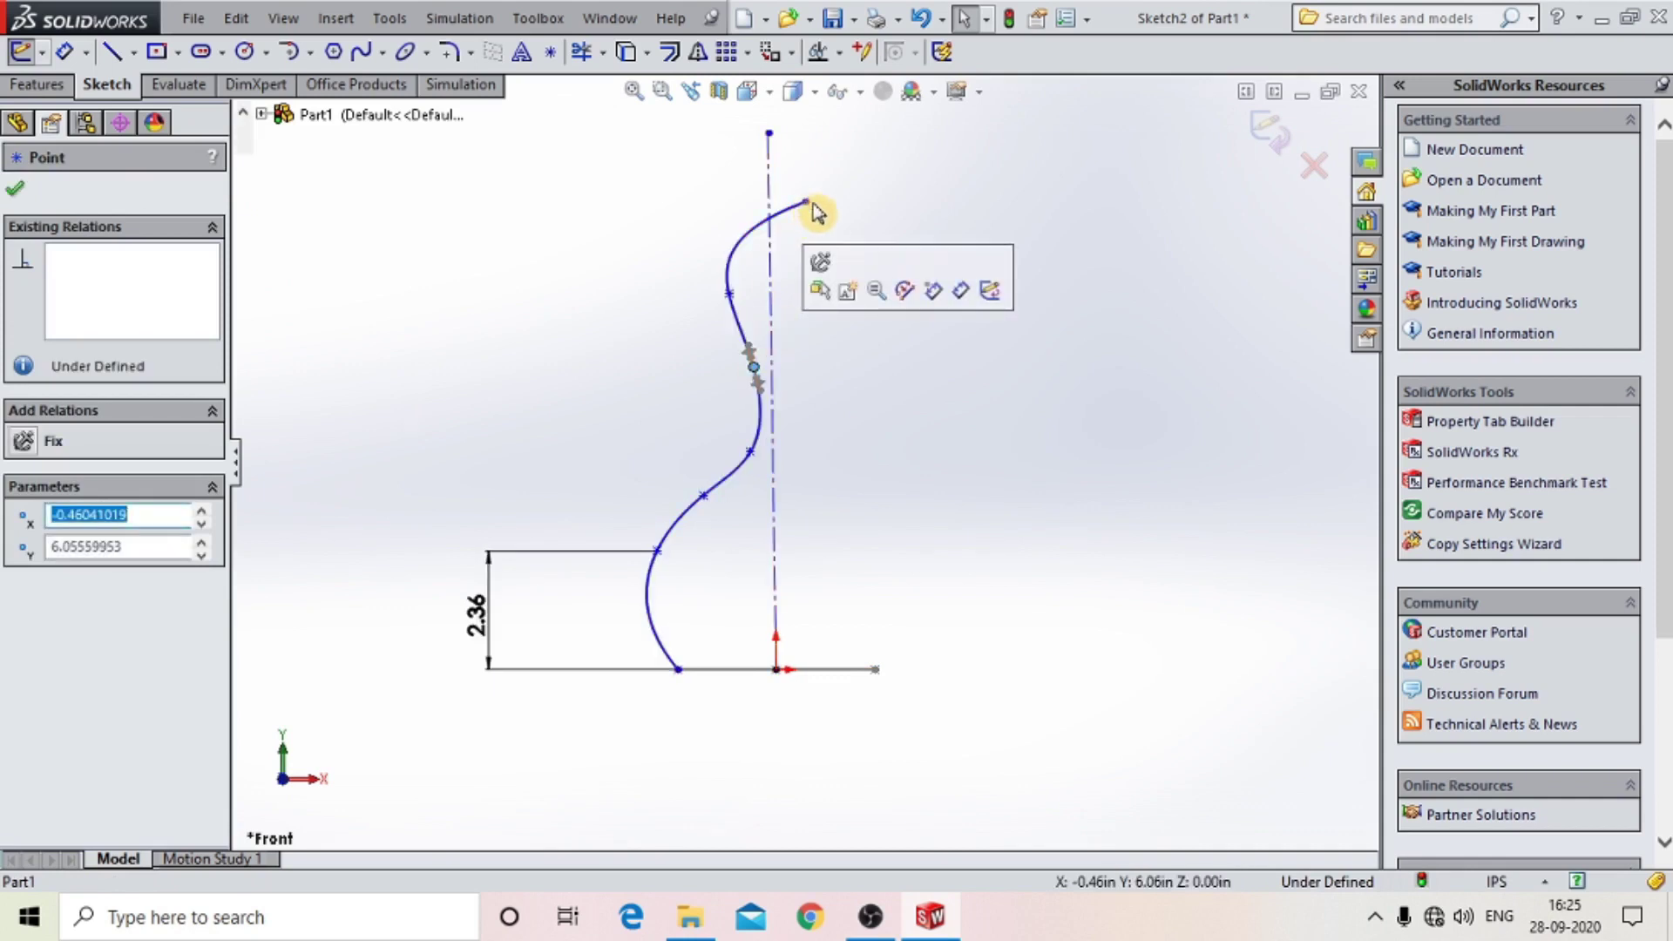
{"action": "key", "text": "Escape"}
{"action": "left_click_drag", "start_coordinate": [805, 202], "coordinate": [769, 229]}
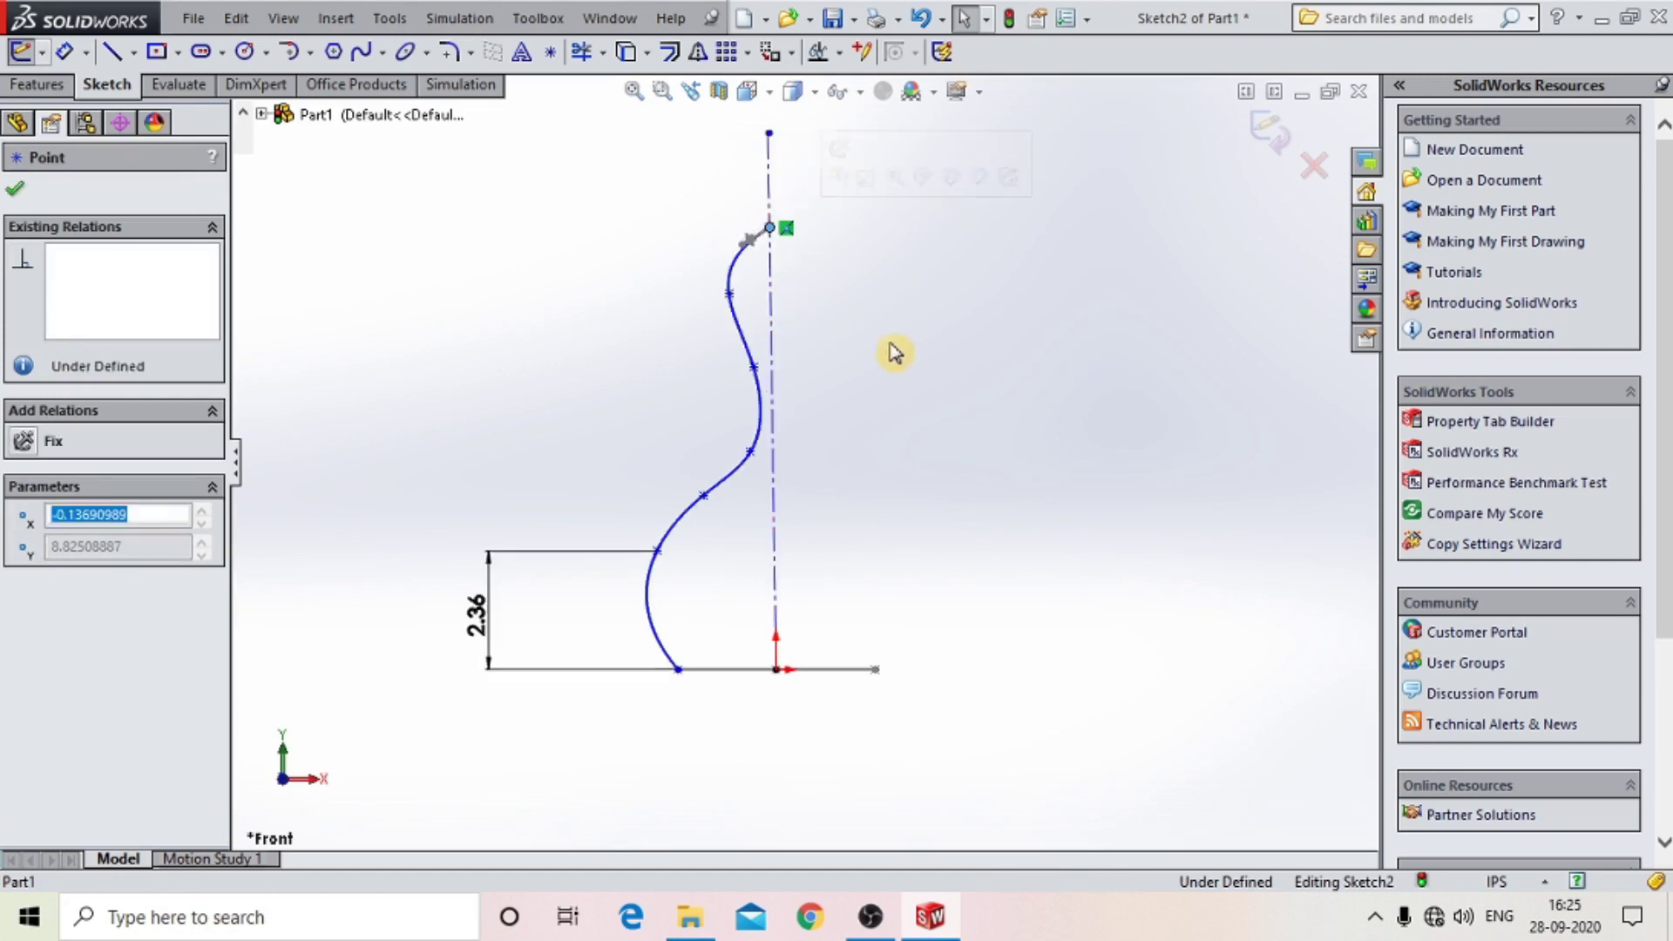
{"action": "key", "text": "Escape"}
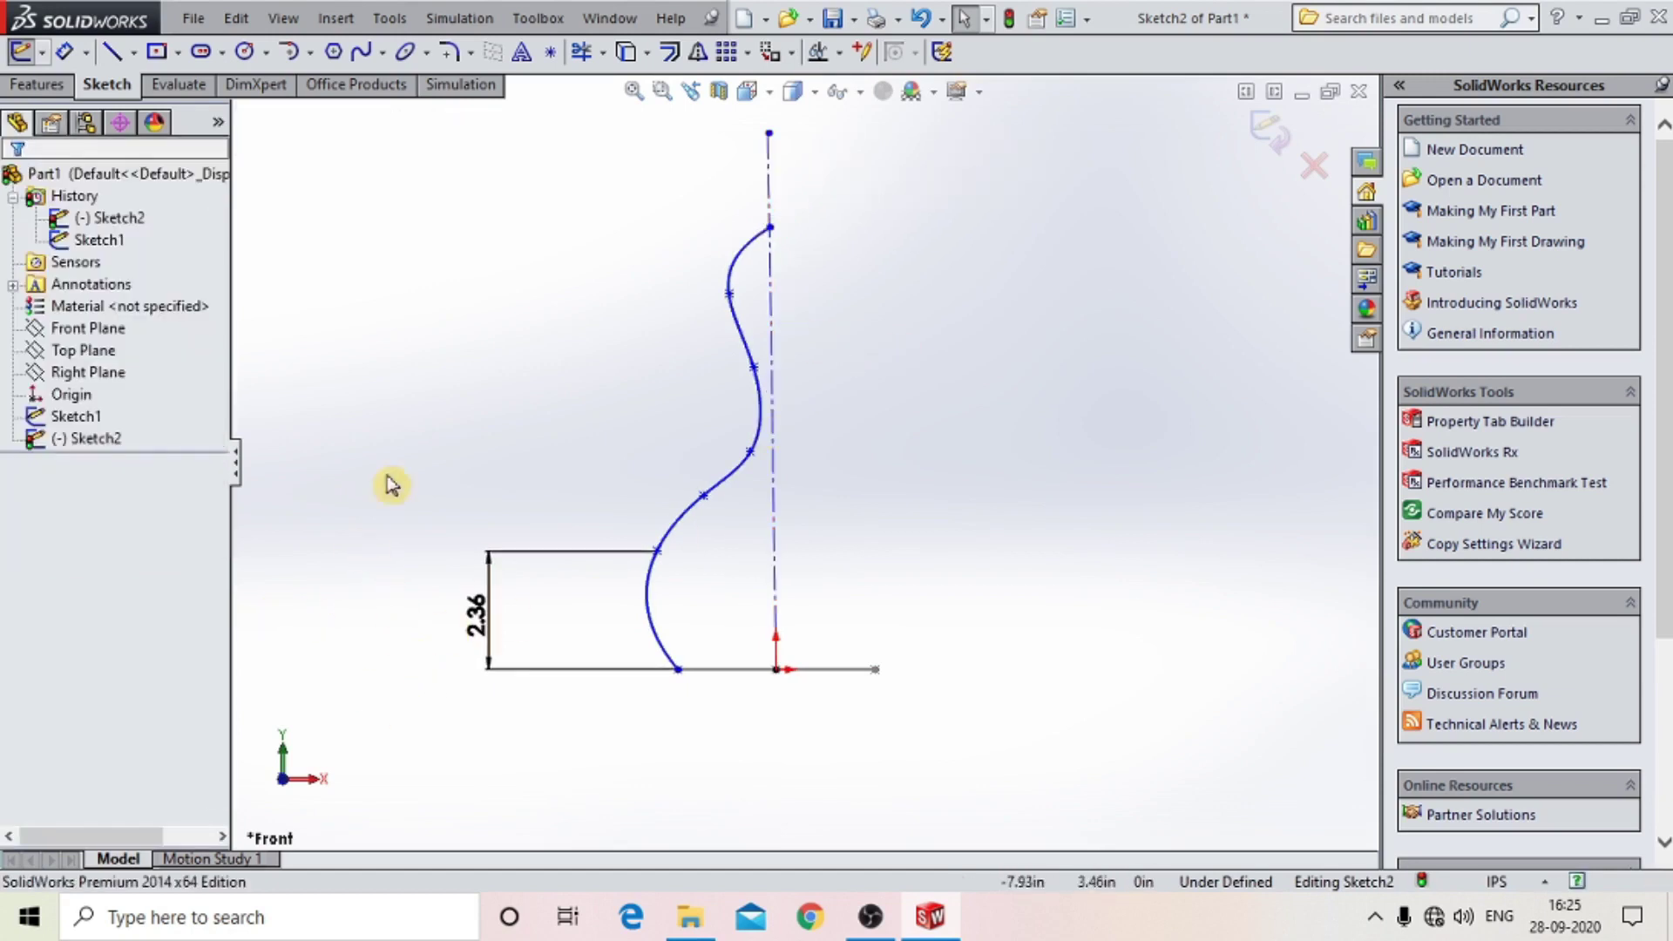
{"action": "left_click", "coordinate": [62, 53]}
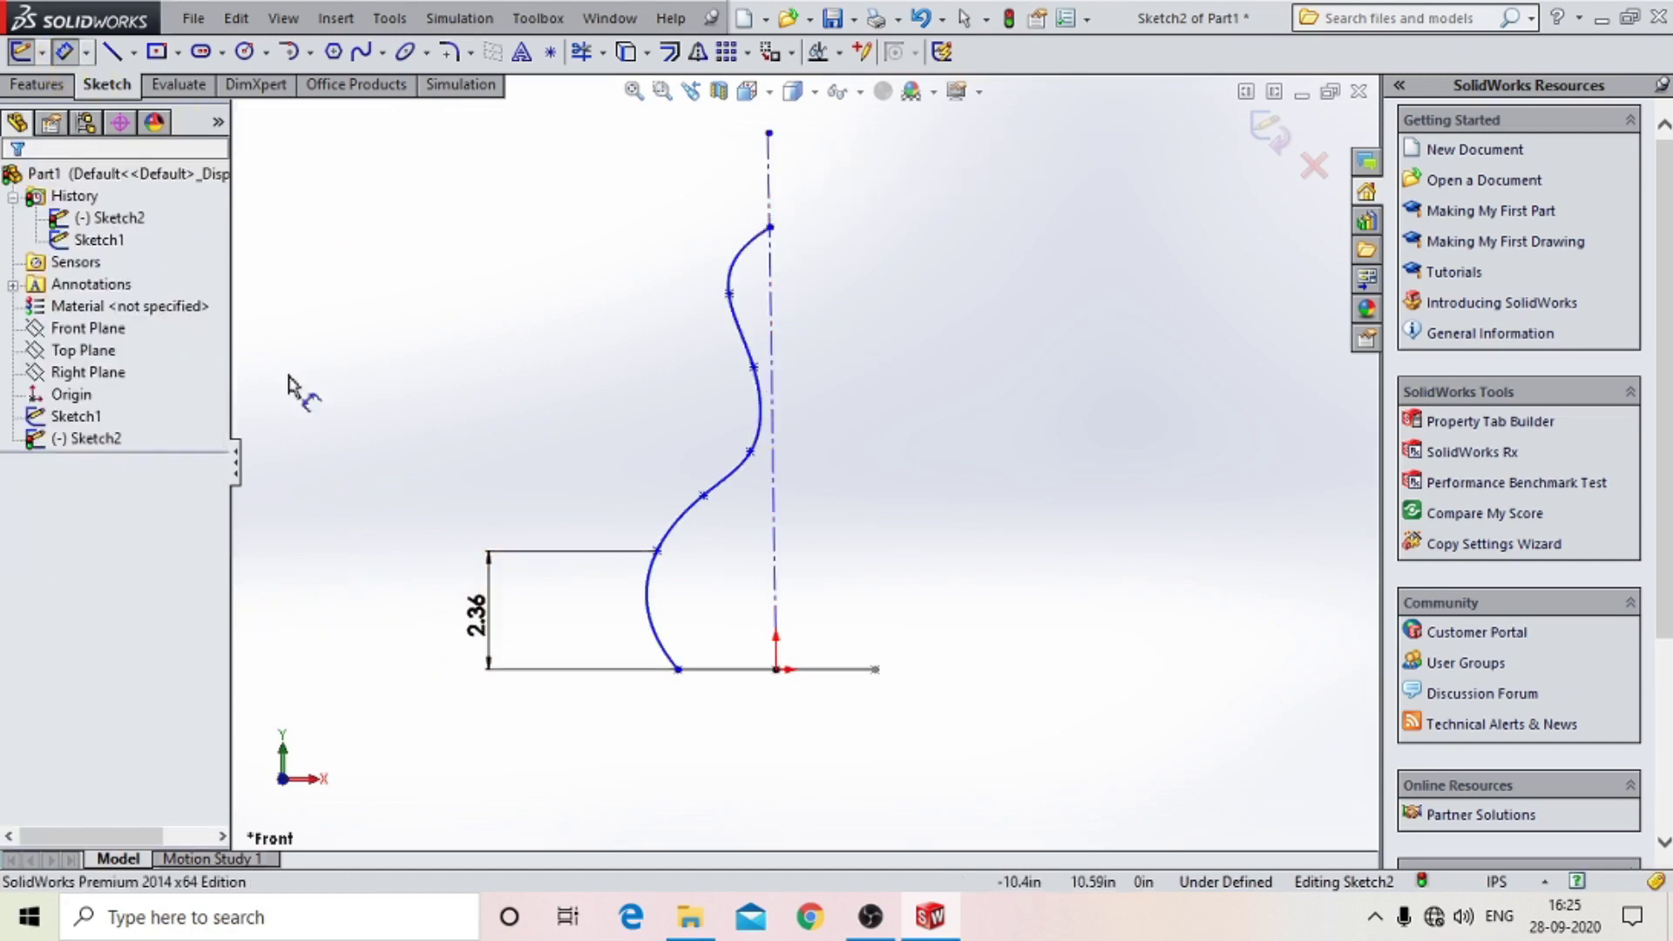
Dimension the lower spline point 60mm horizontally from the origin.
{"action": "left_click", "coordinate": [656, 550]}
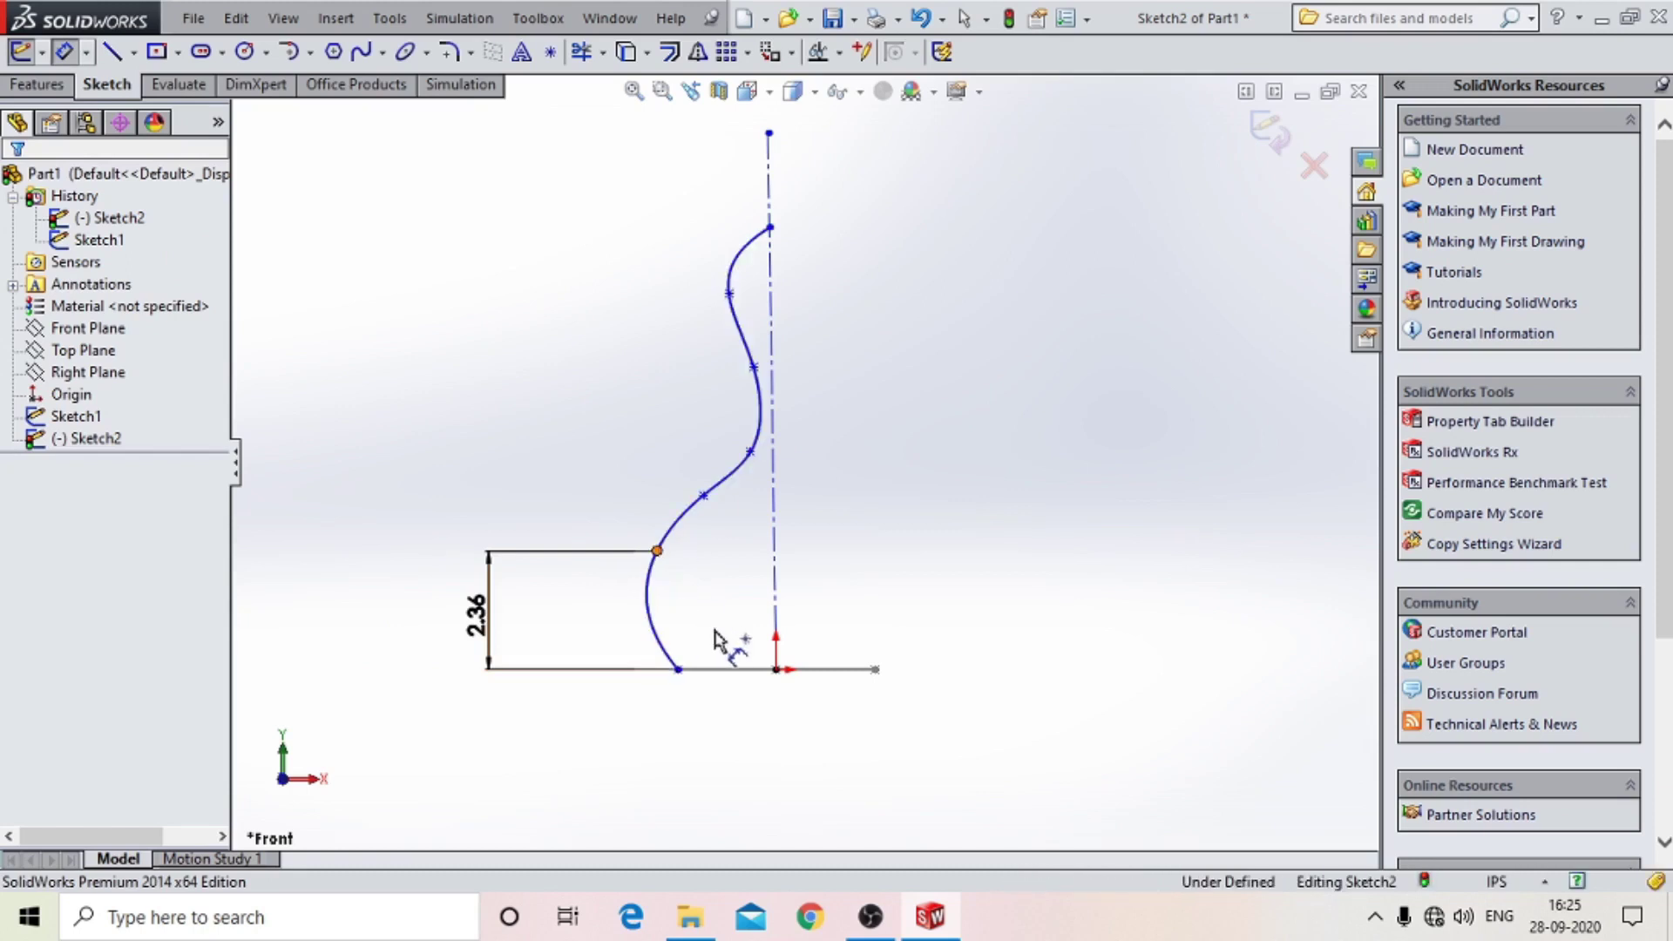
{"action": "left_click", "coordinate": [776, 671]}
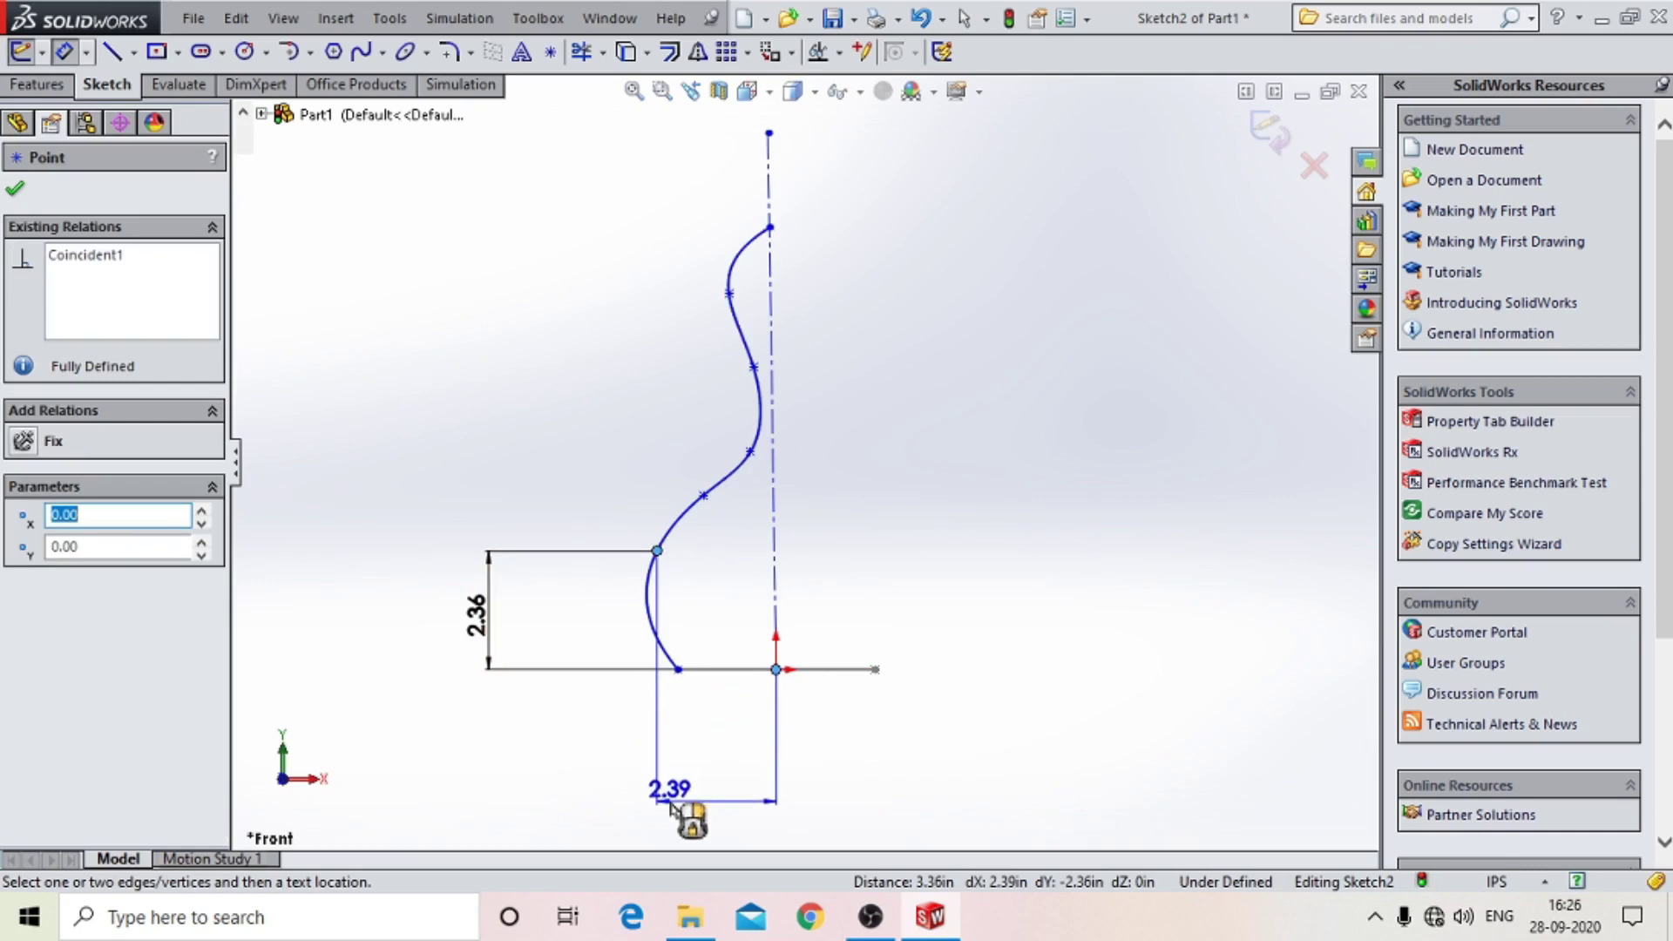
{"action": "left_click", "coordinate": [676, 812]}
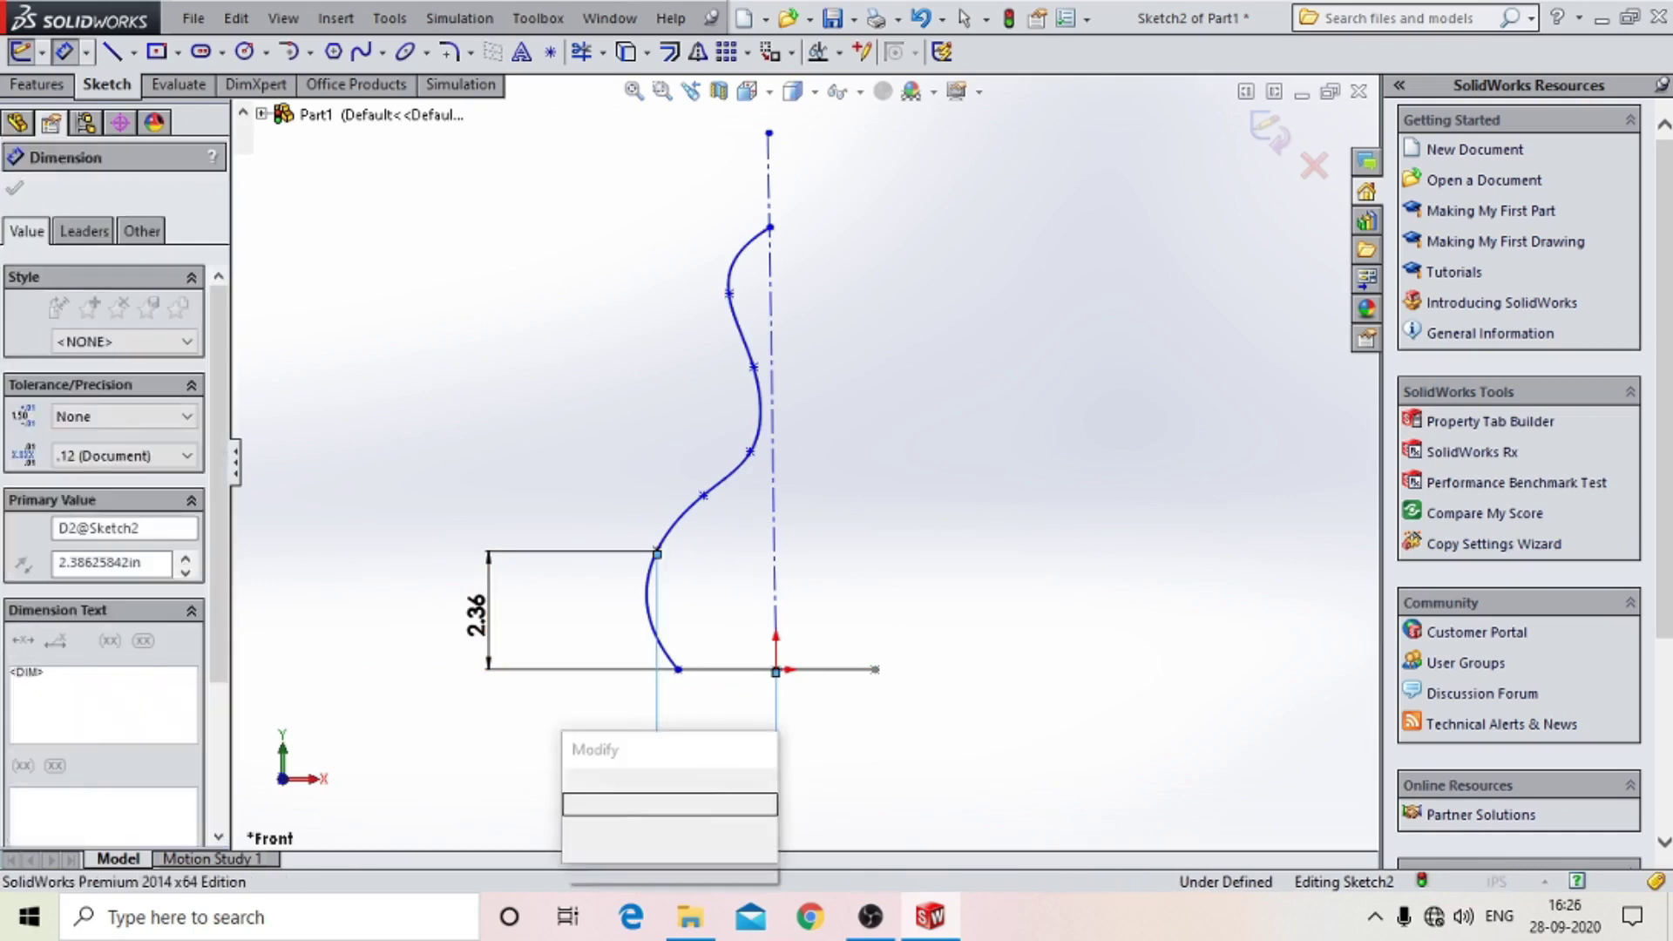
{"action": "type", "text": "60mm"}
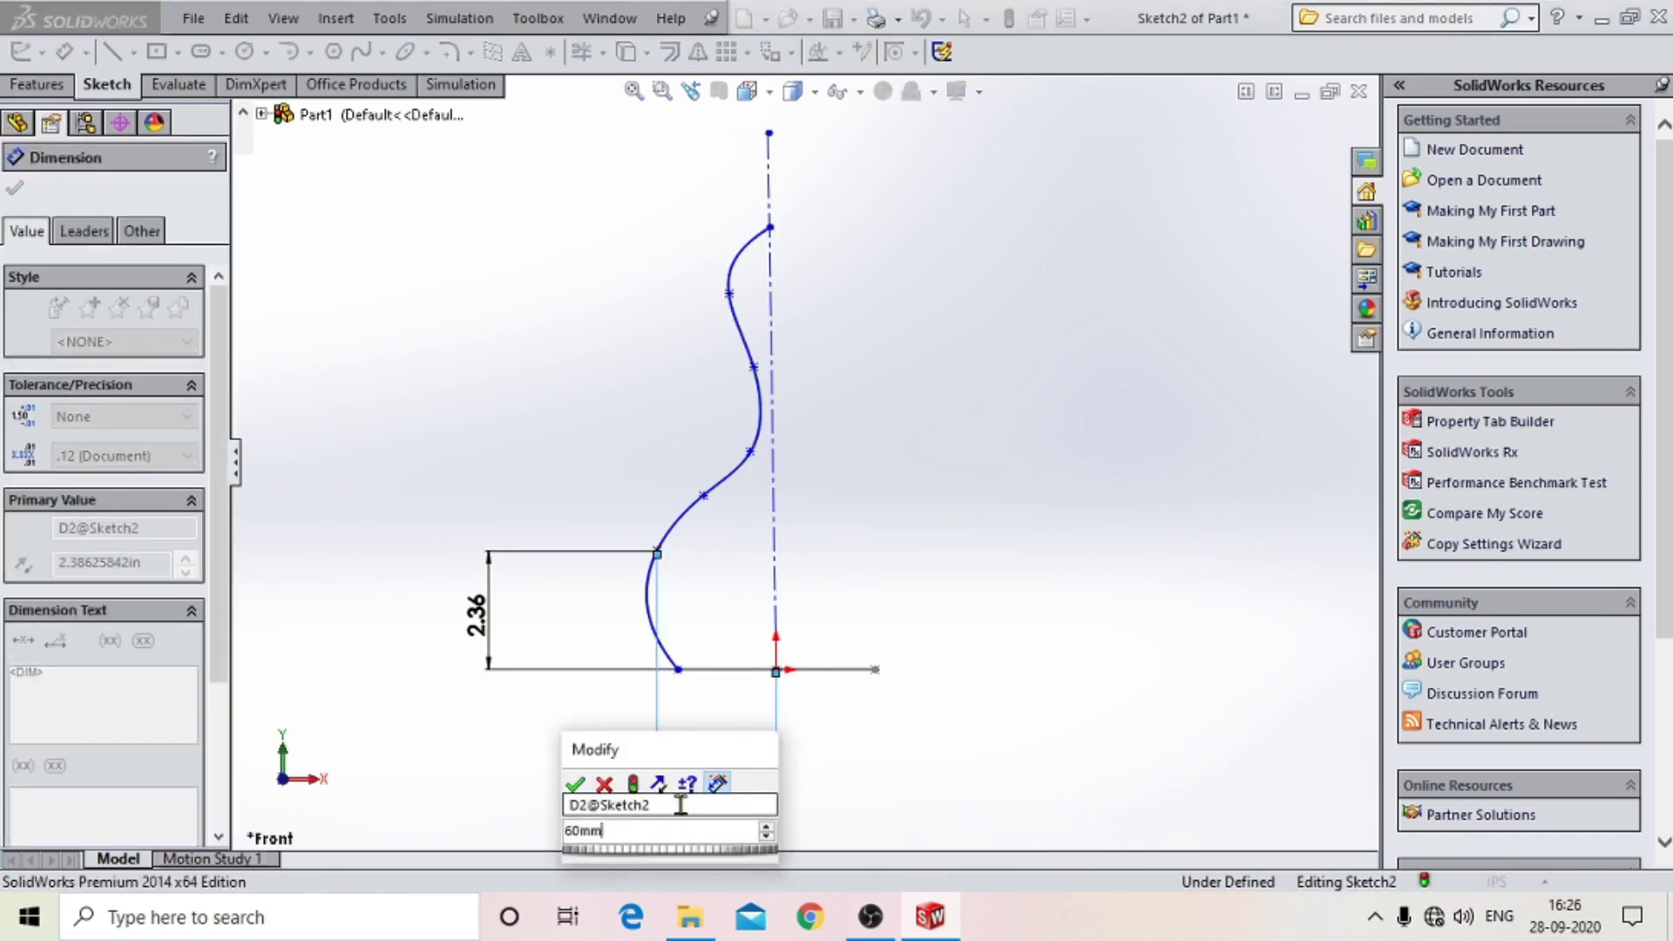
{"action": "key", "text": "Return"}
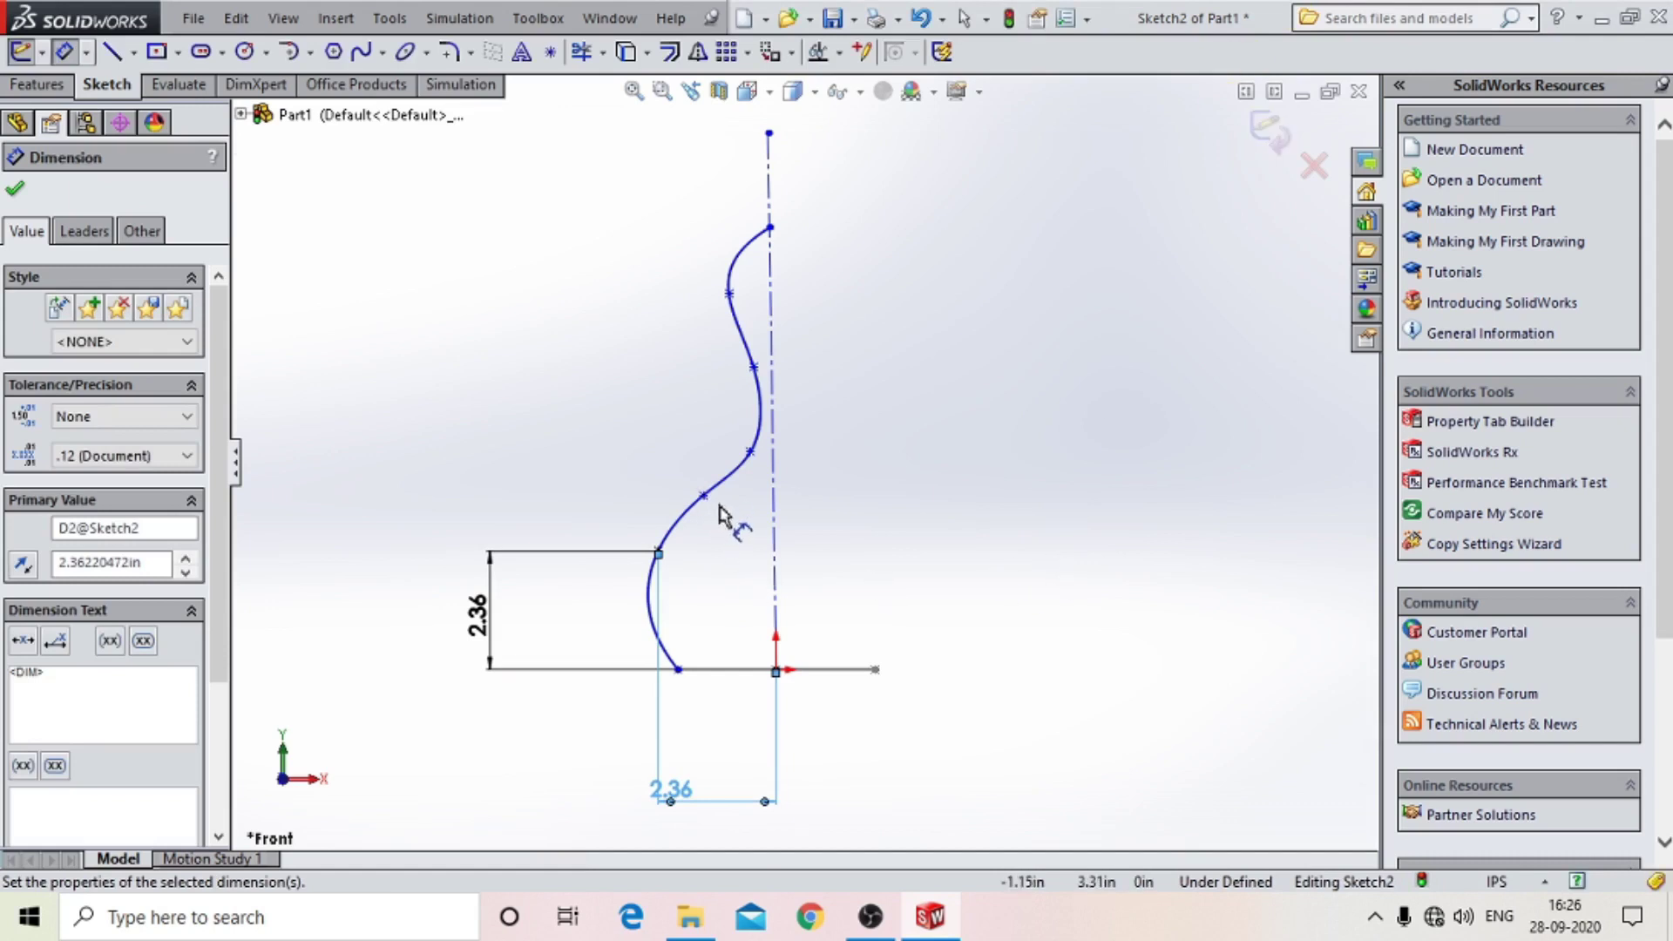
Fix the next spline point at 95mm above the base and 55mm from the axis.
{"action": "left_click", "coordinate": [704, 497]}
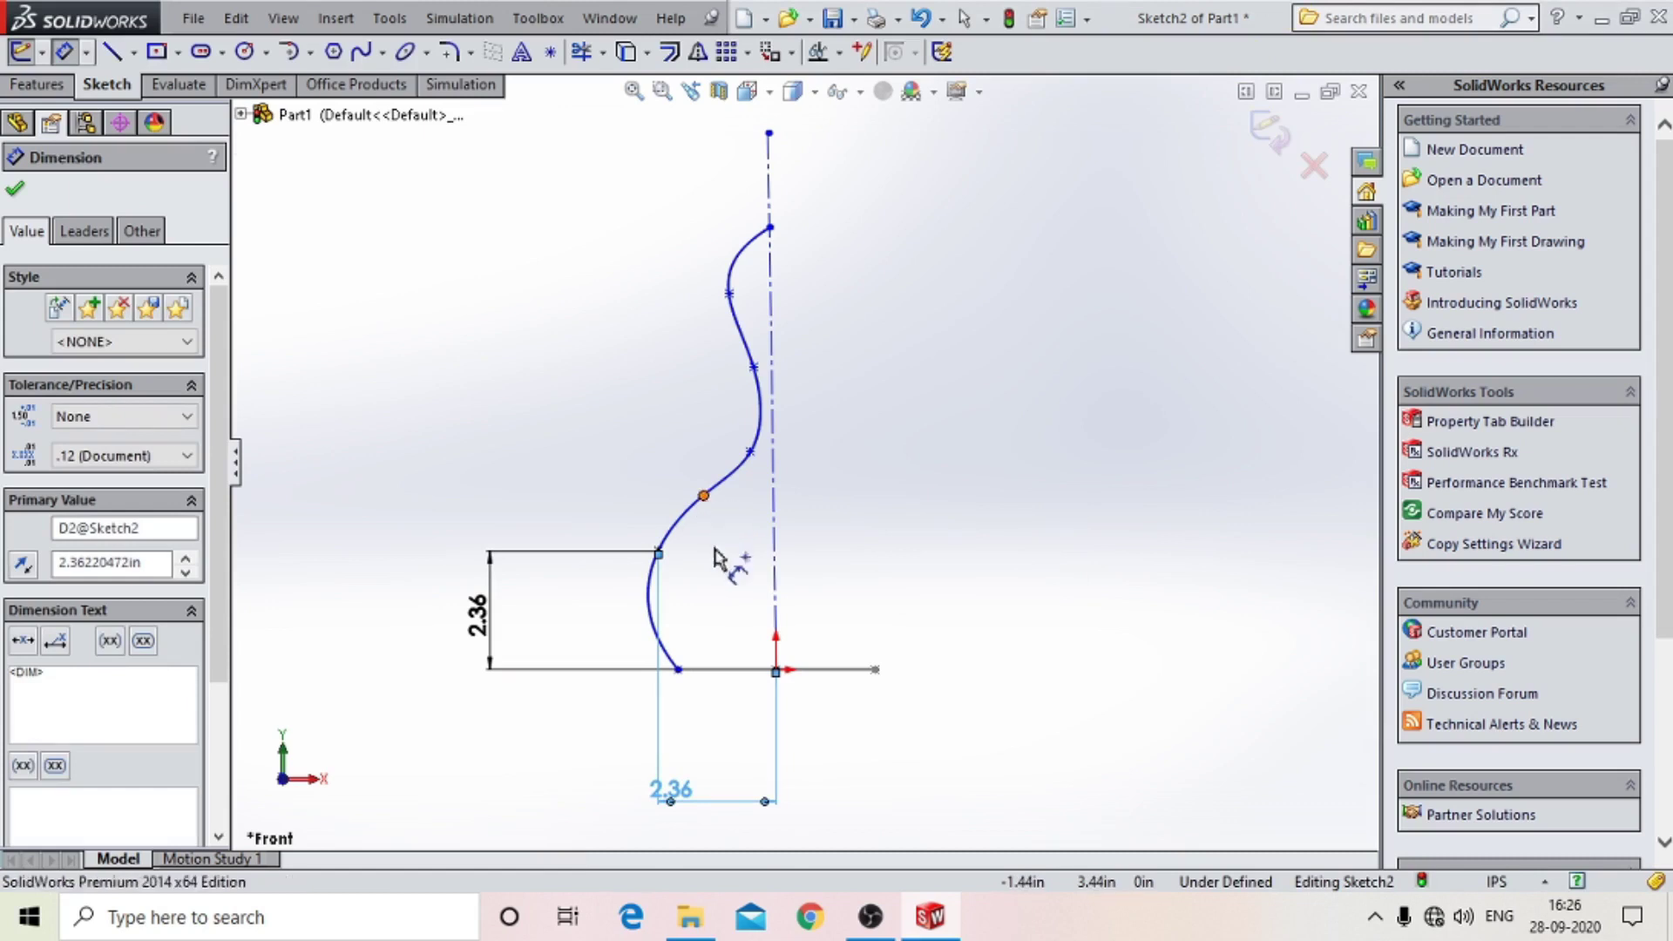
{"action": "left_click", "coordinate": [733, 670]}
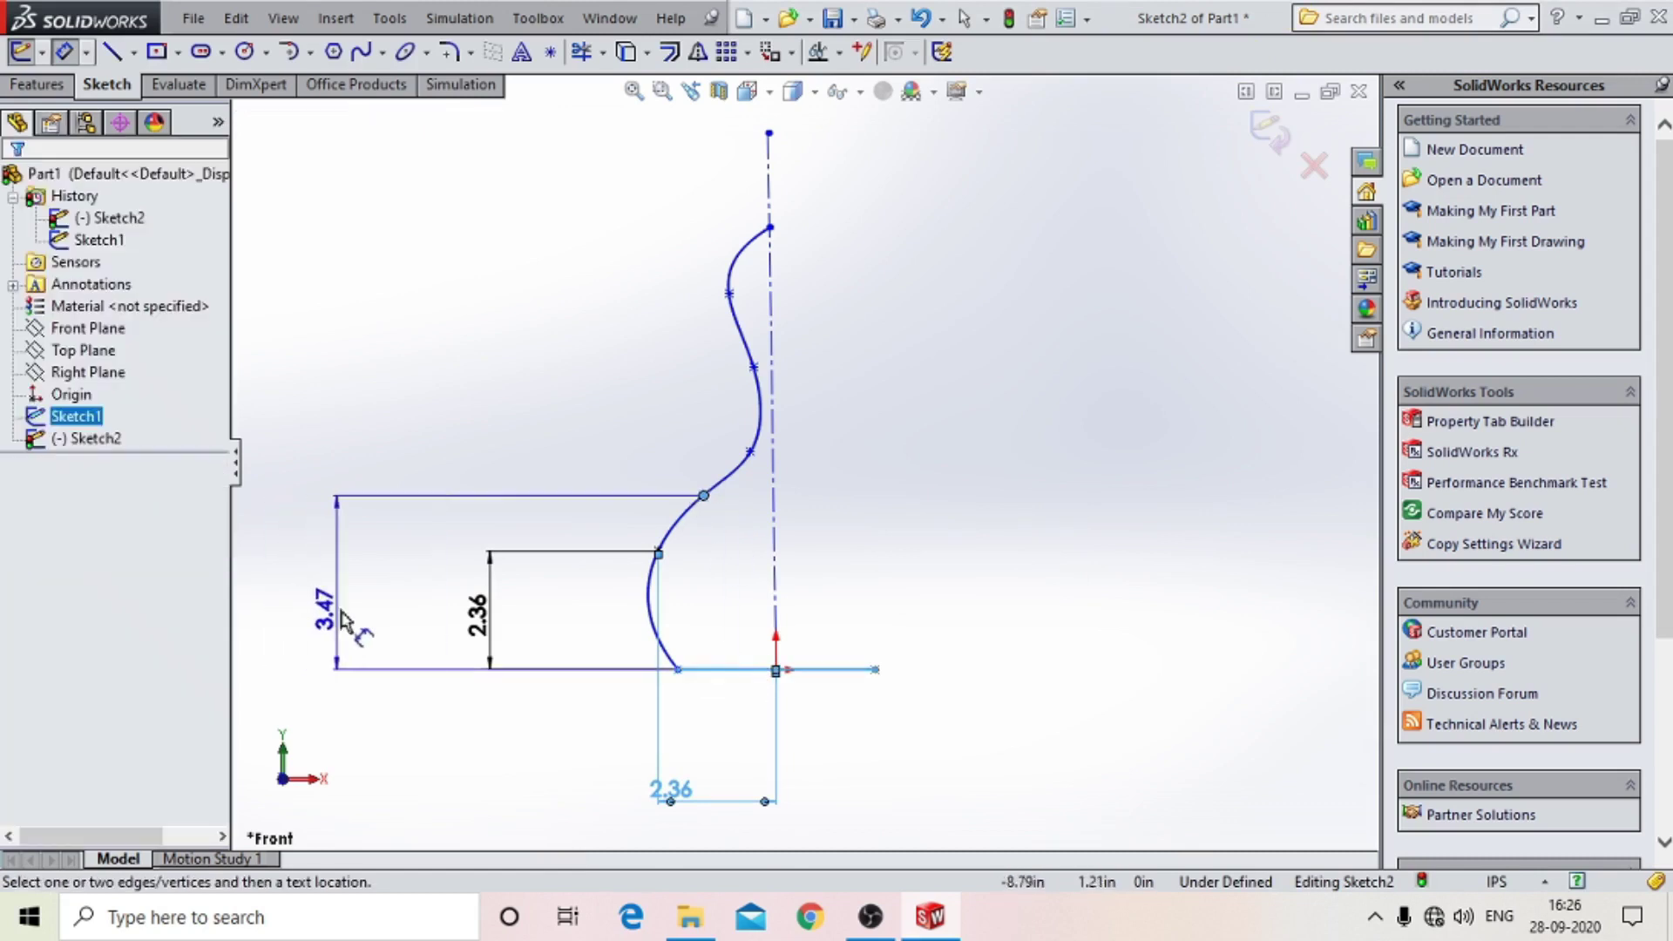
{"action": "left_click", "coordinate": [401, 624]}
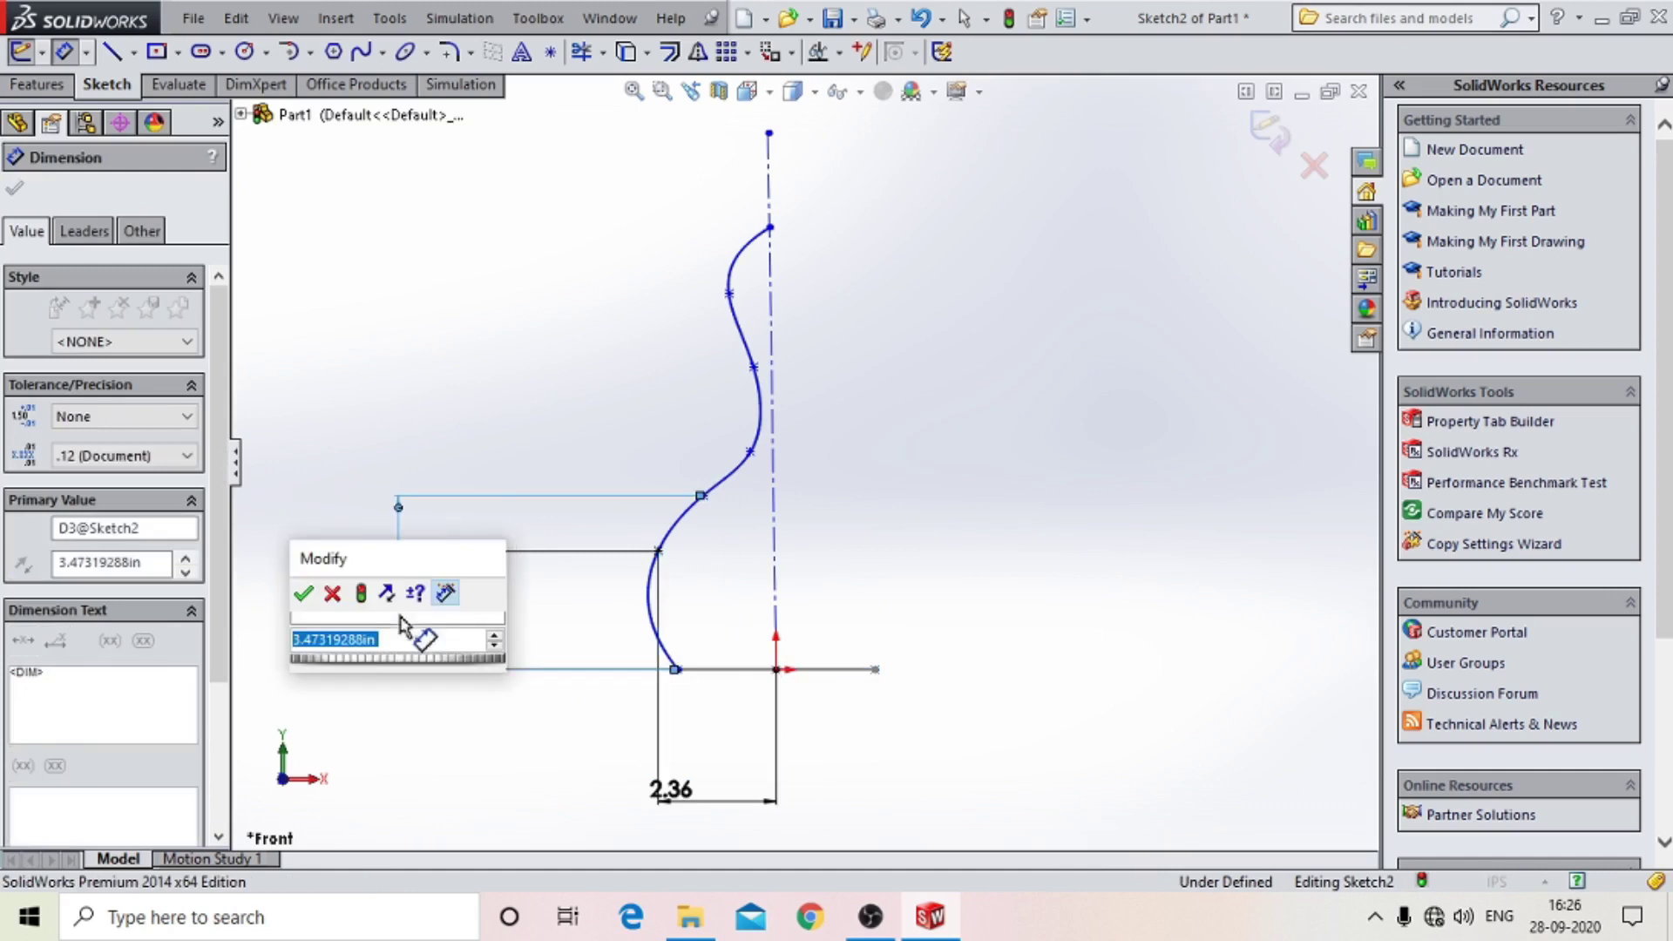
{"action": "type", "text": "95mm"}
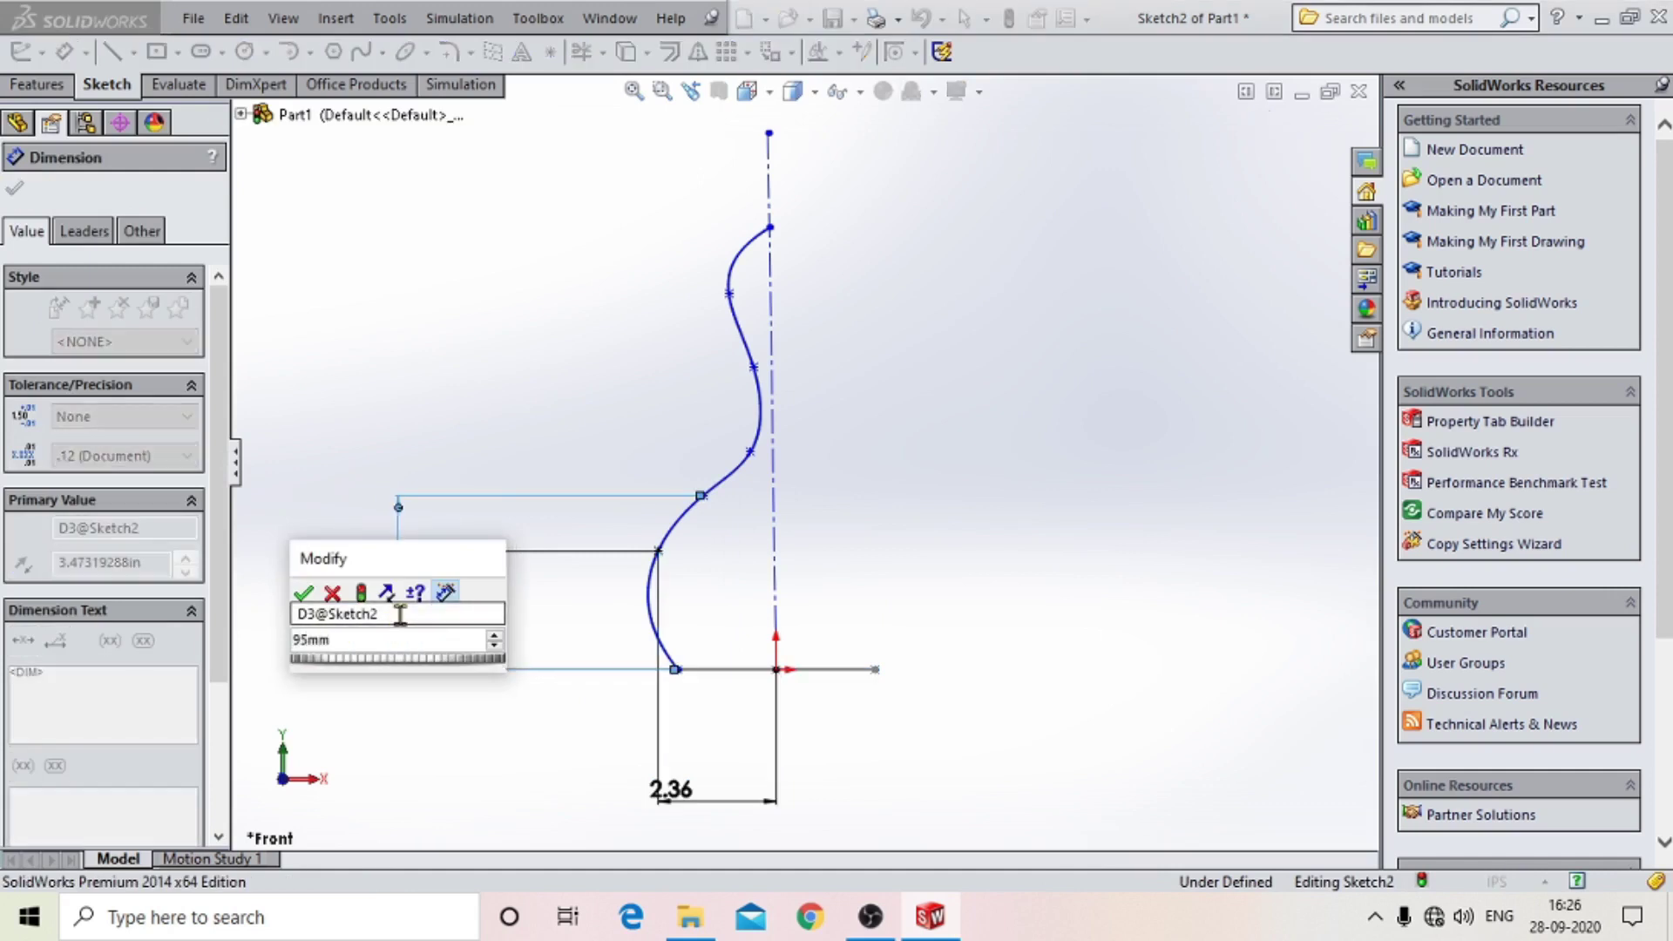
{"action": "key", "text": "Return"}
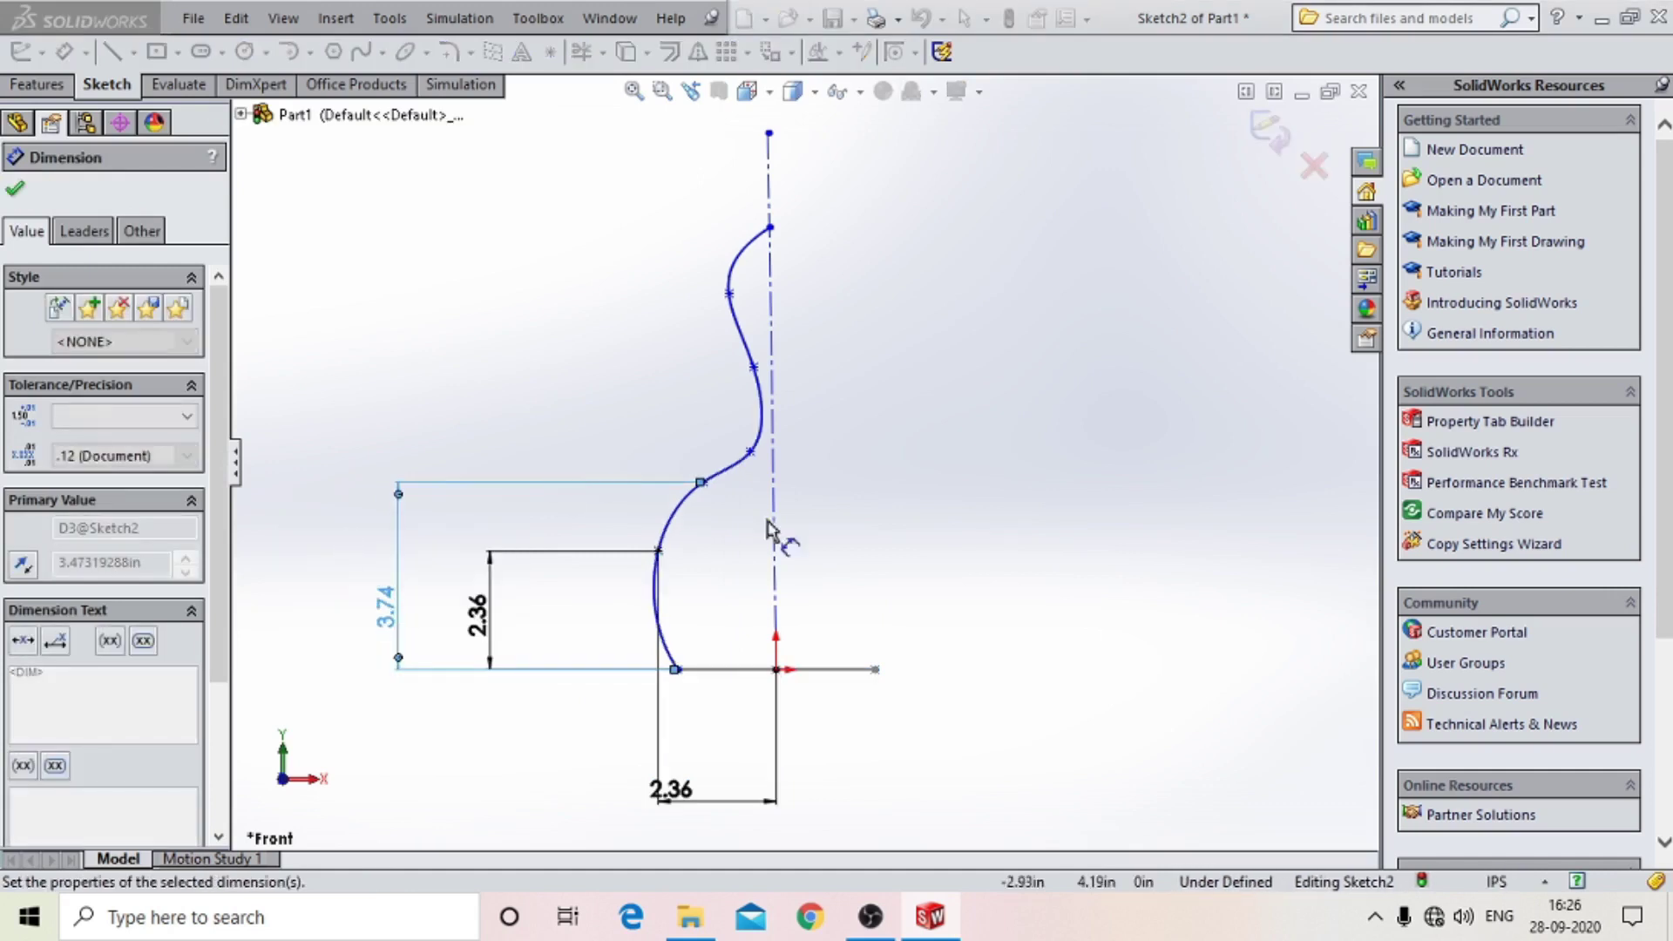
{"action": "left_click", "coordinate": [704, 484]}
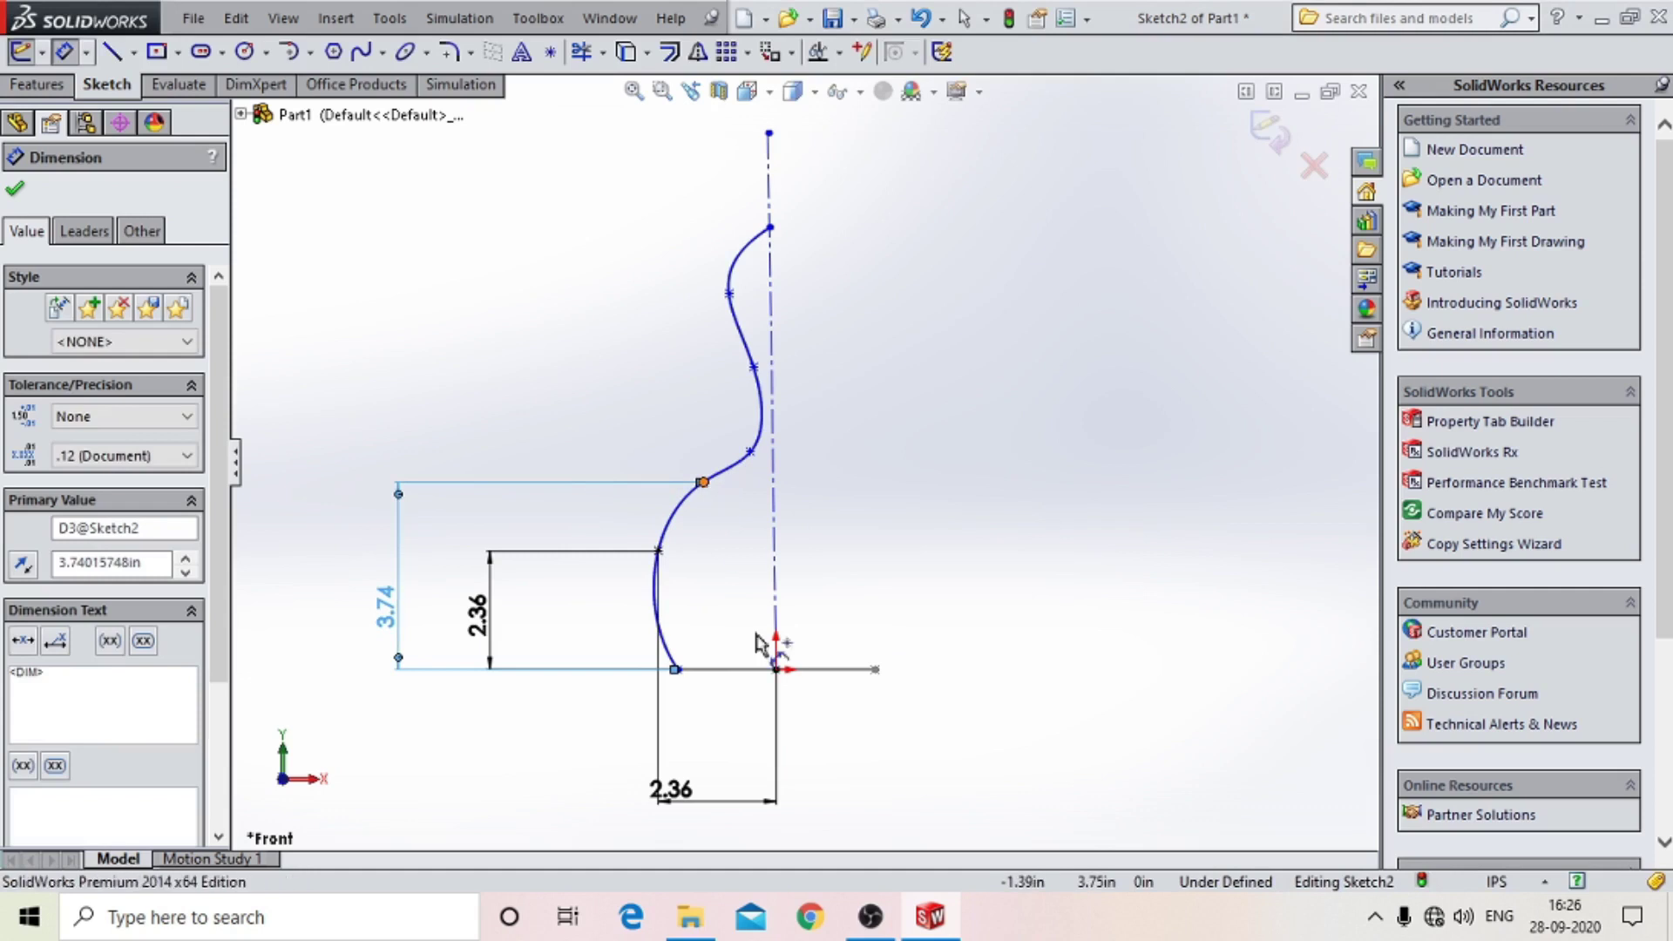
{"action": "left_click", "coordinate": [777, 671]}
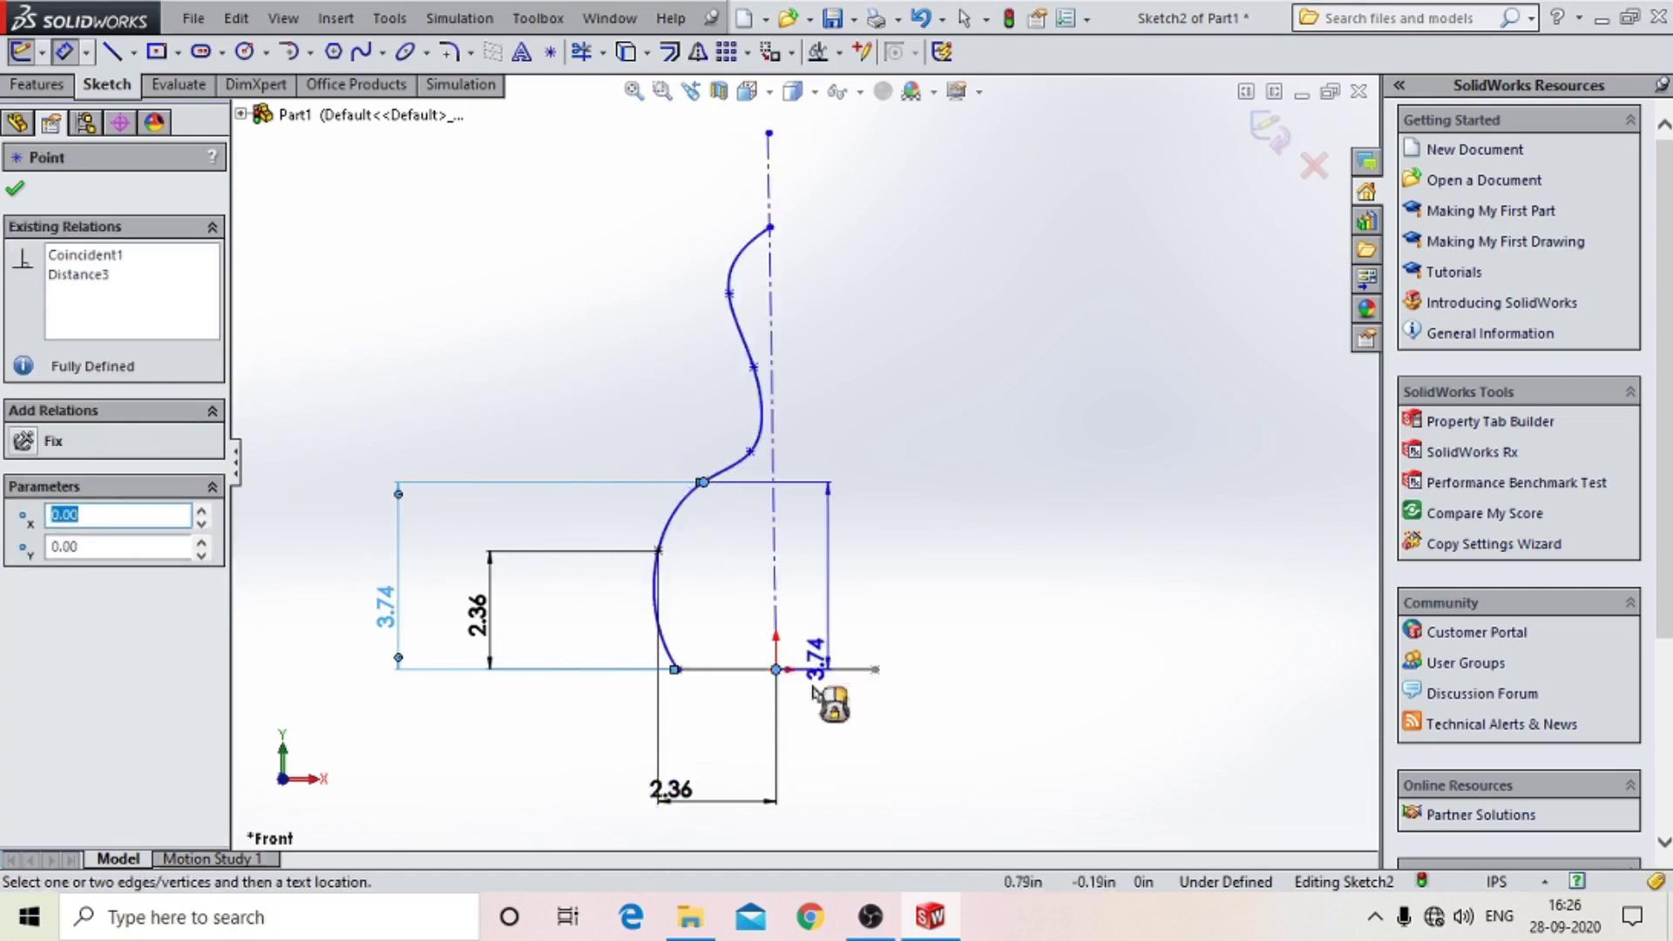
{"action": "left_click", "coordinate": [745, 742]}
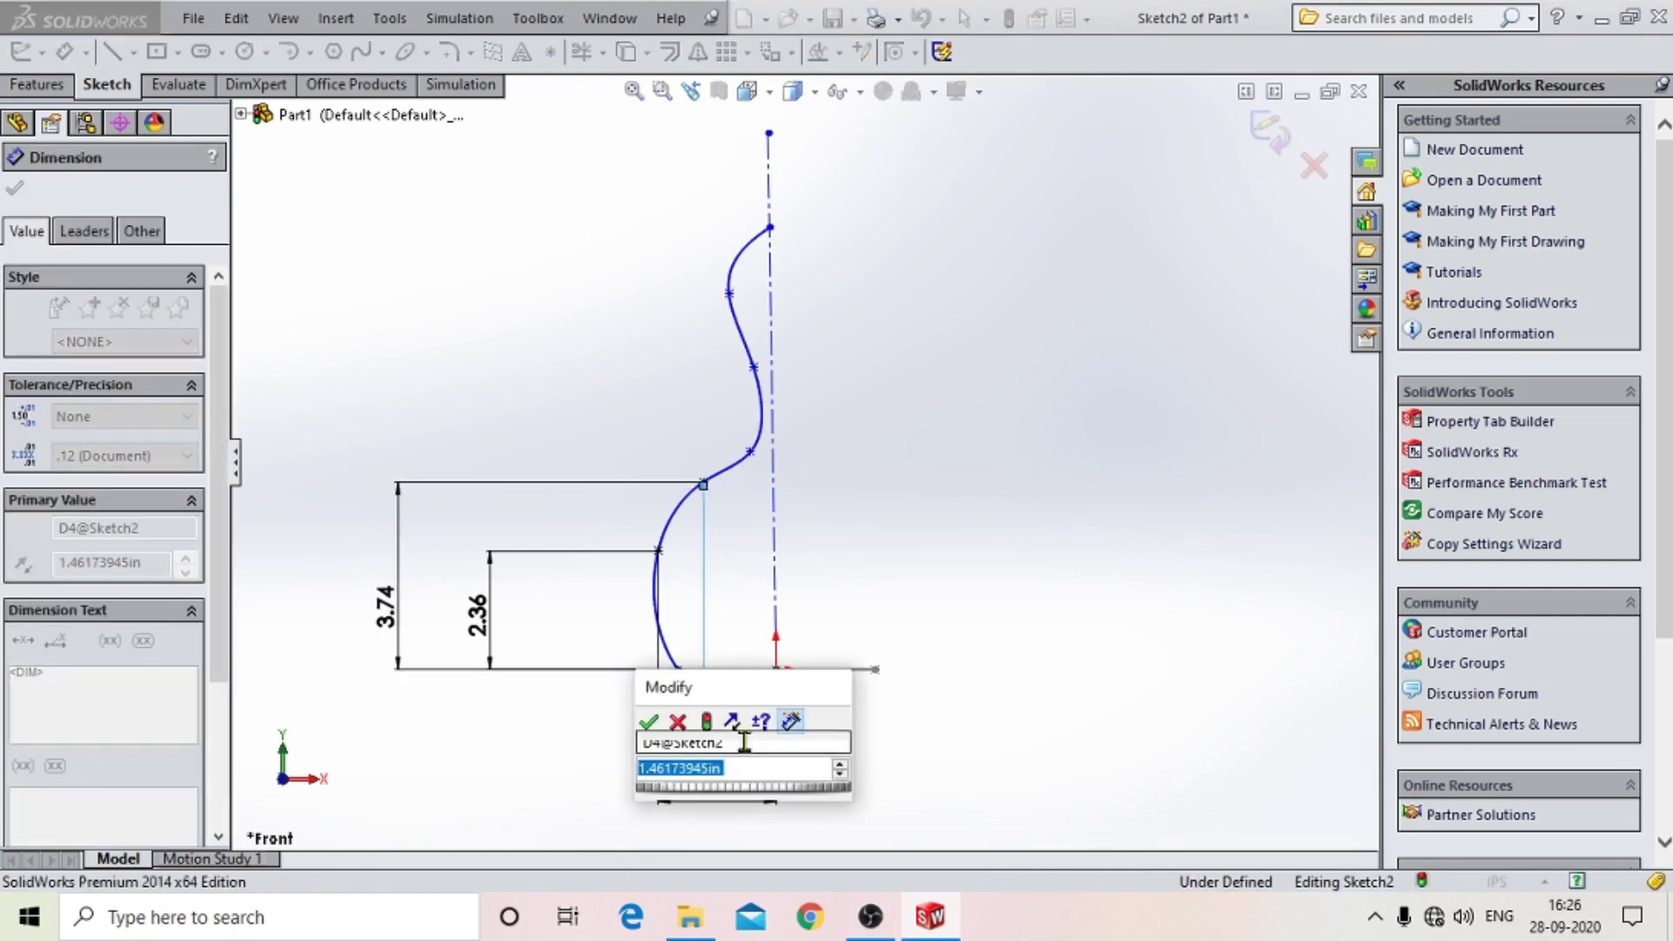
{"action": "type", "text": "55mm"}
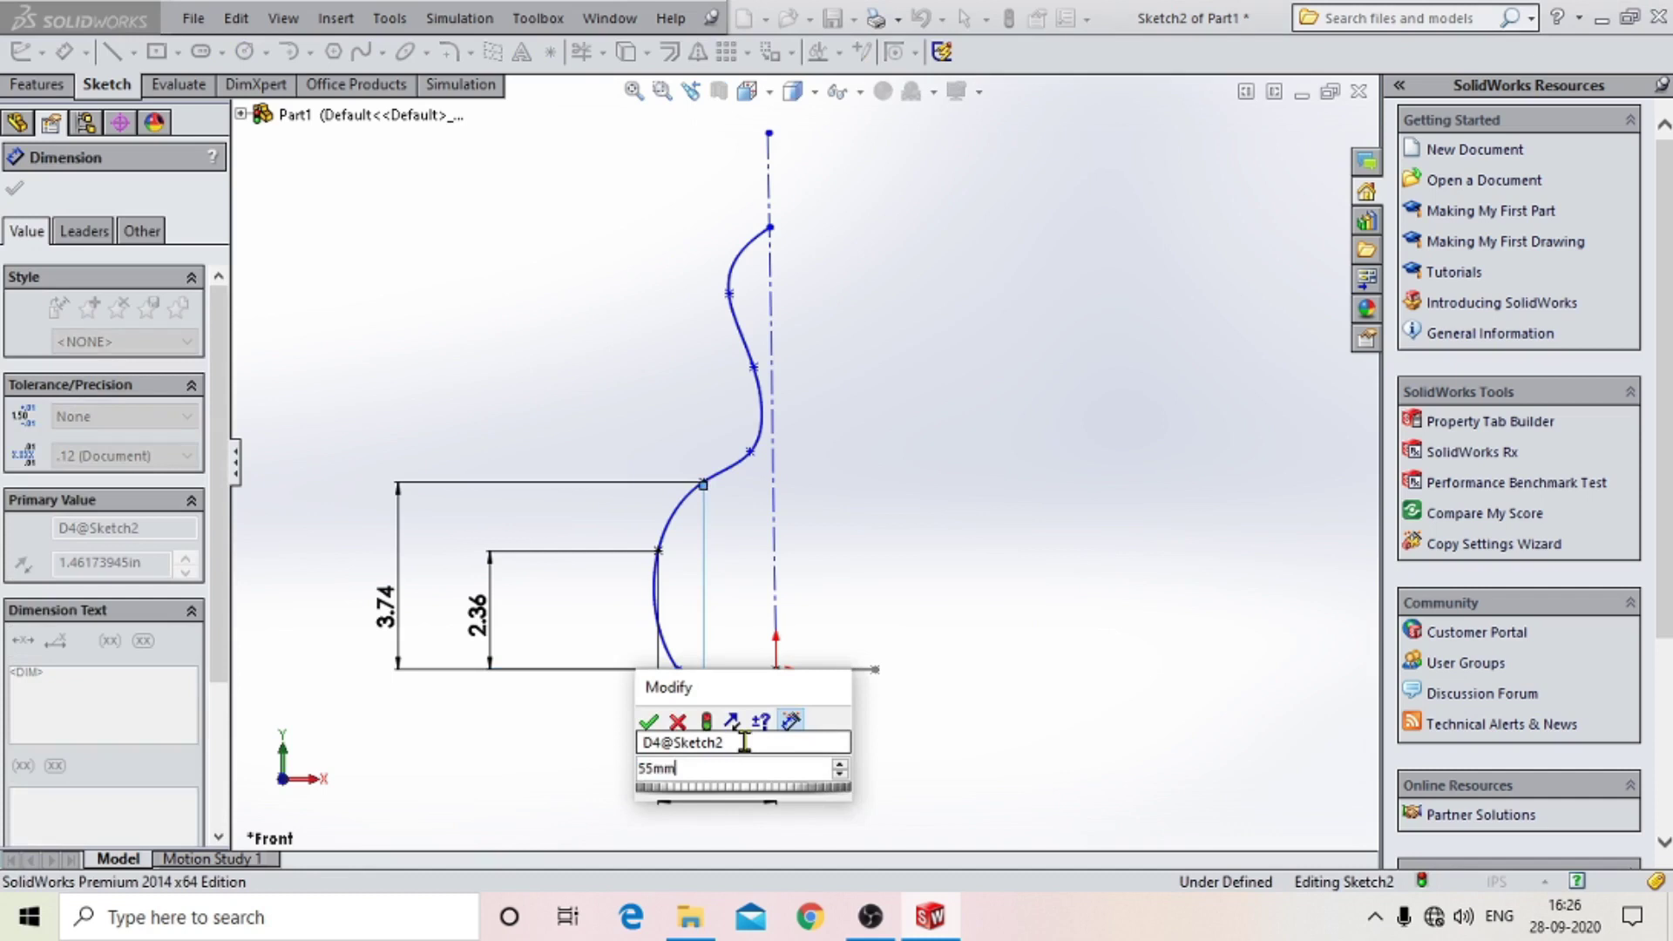
{"action": "key", "text": "Return"}
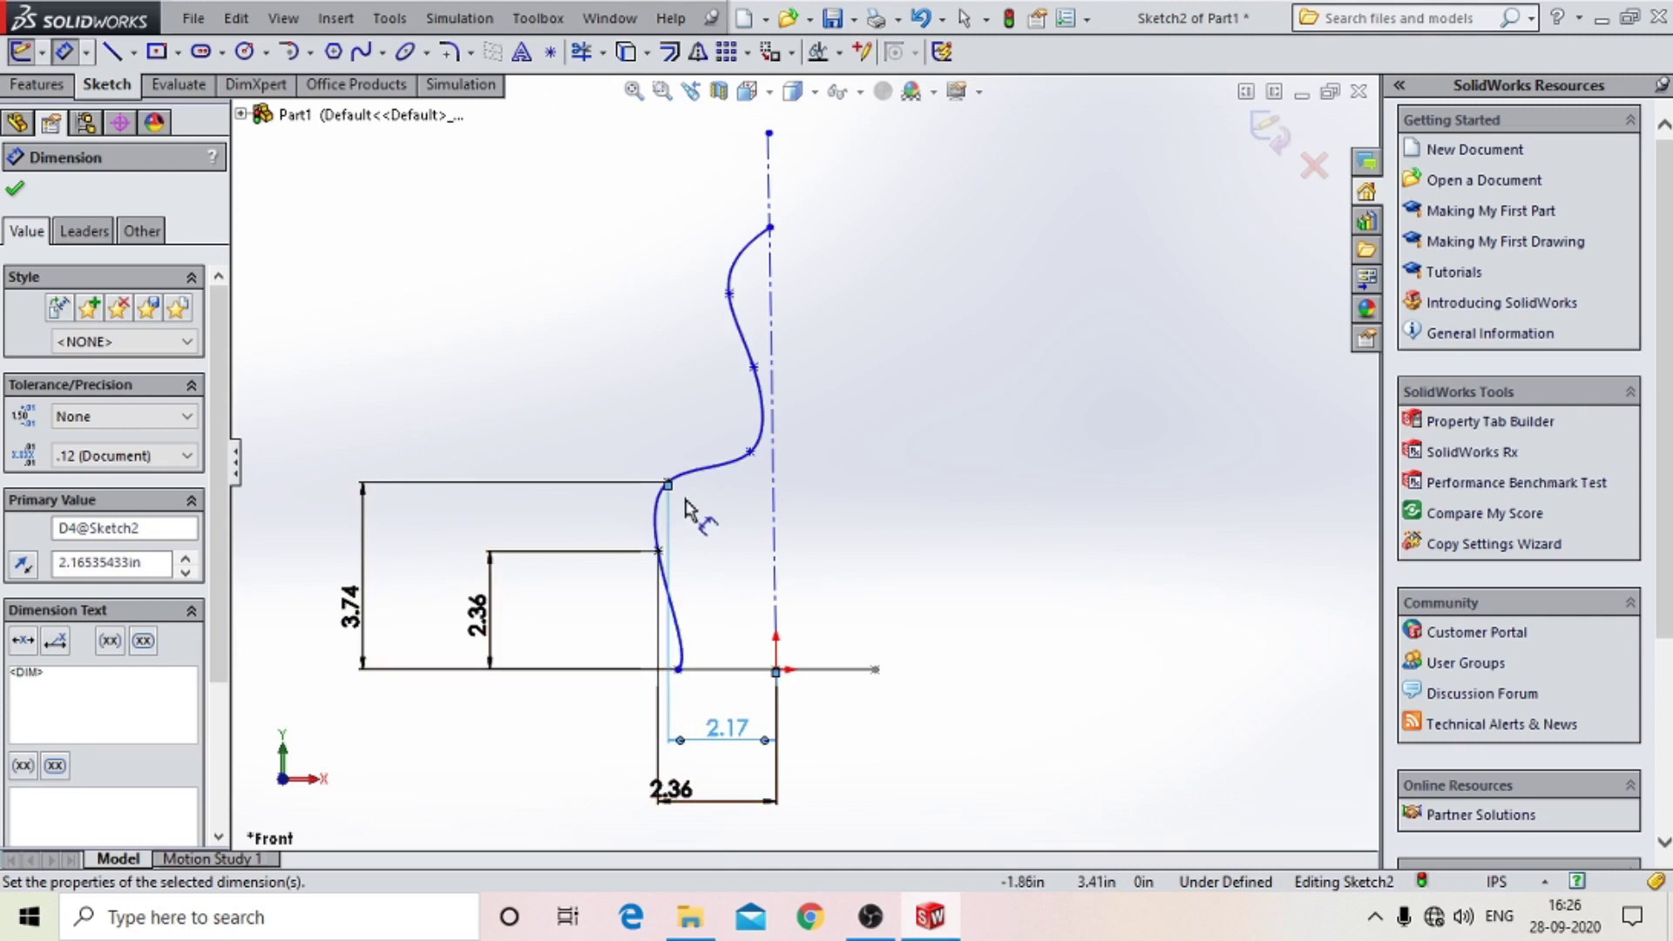
{"action": "left_click", "coordinate": [750, 452]}
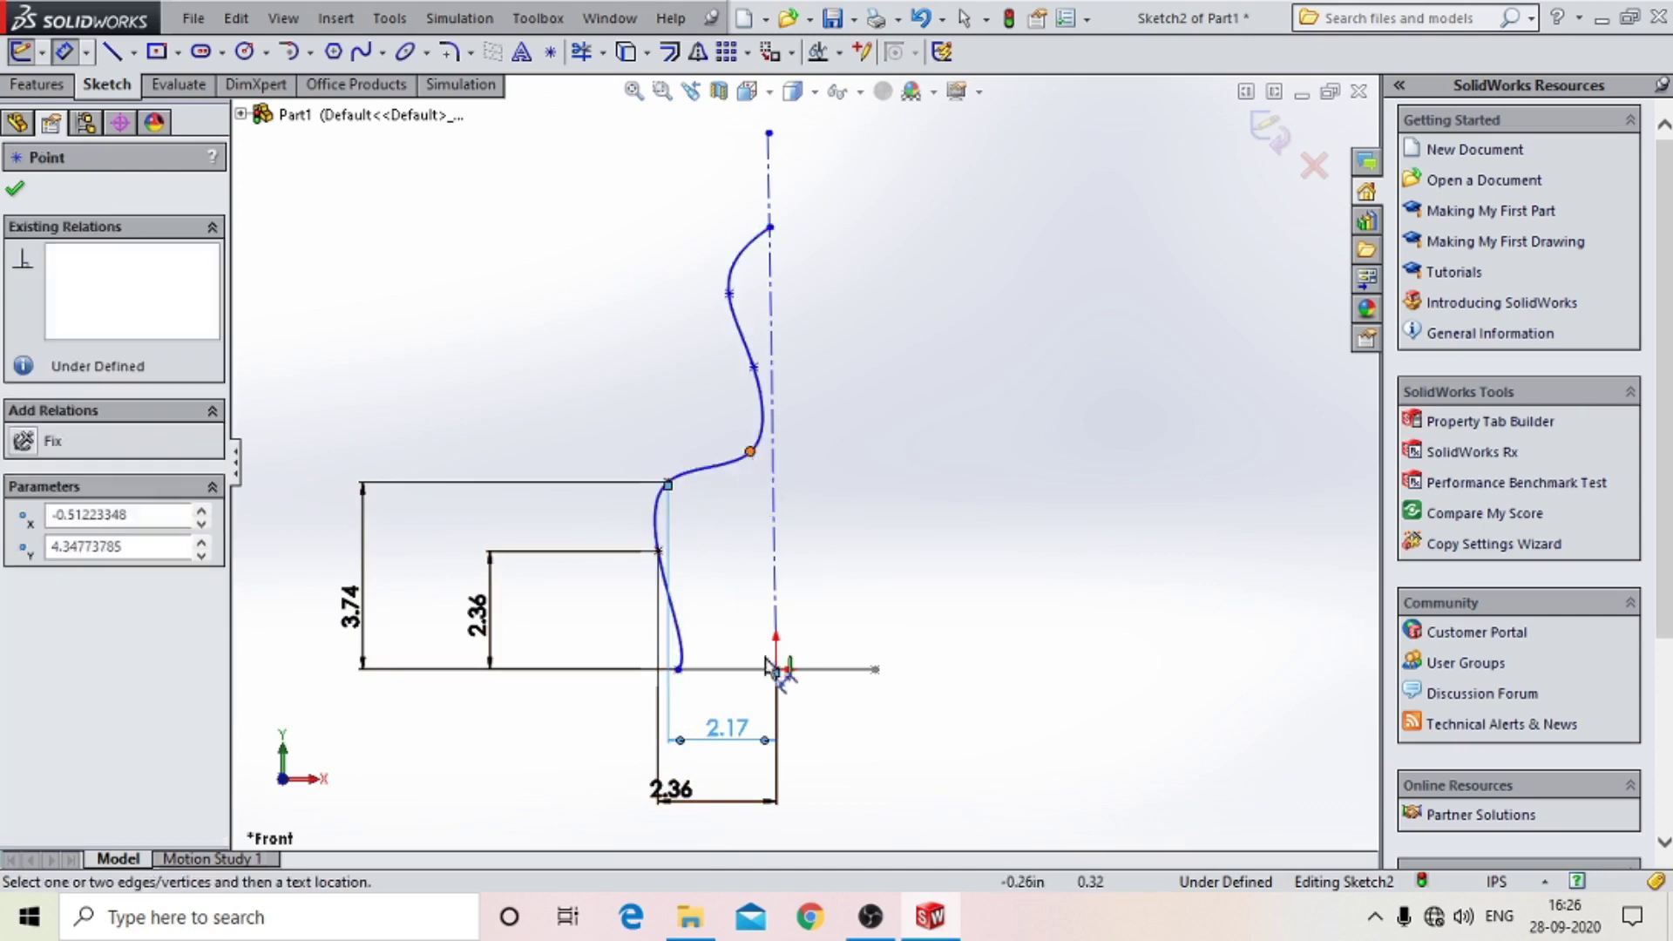
Set the next spline point's height above the base line to 125mm.
{"action": "left_click", "coordinate": [724, 676]}
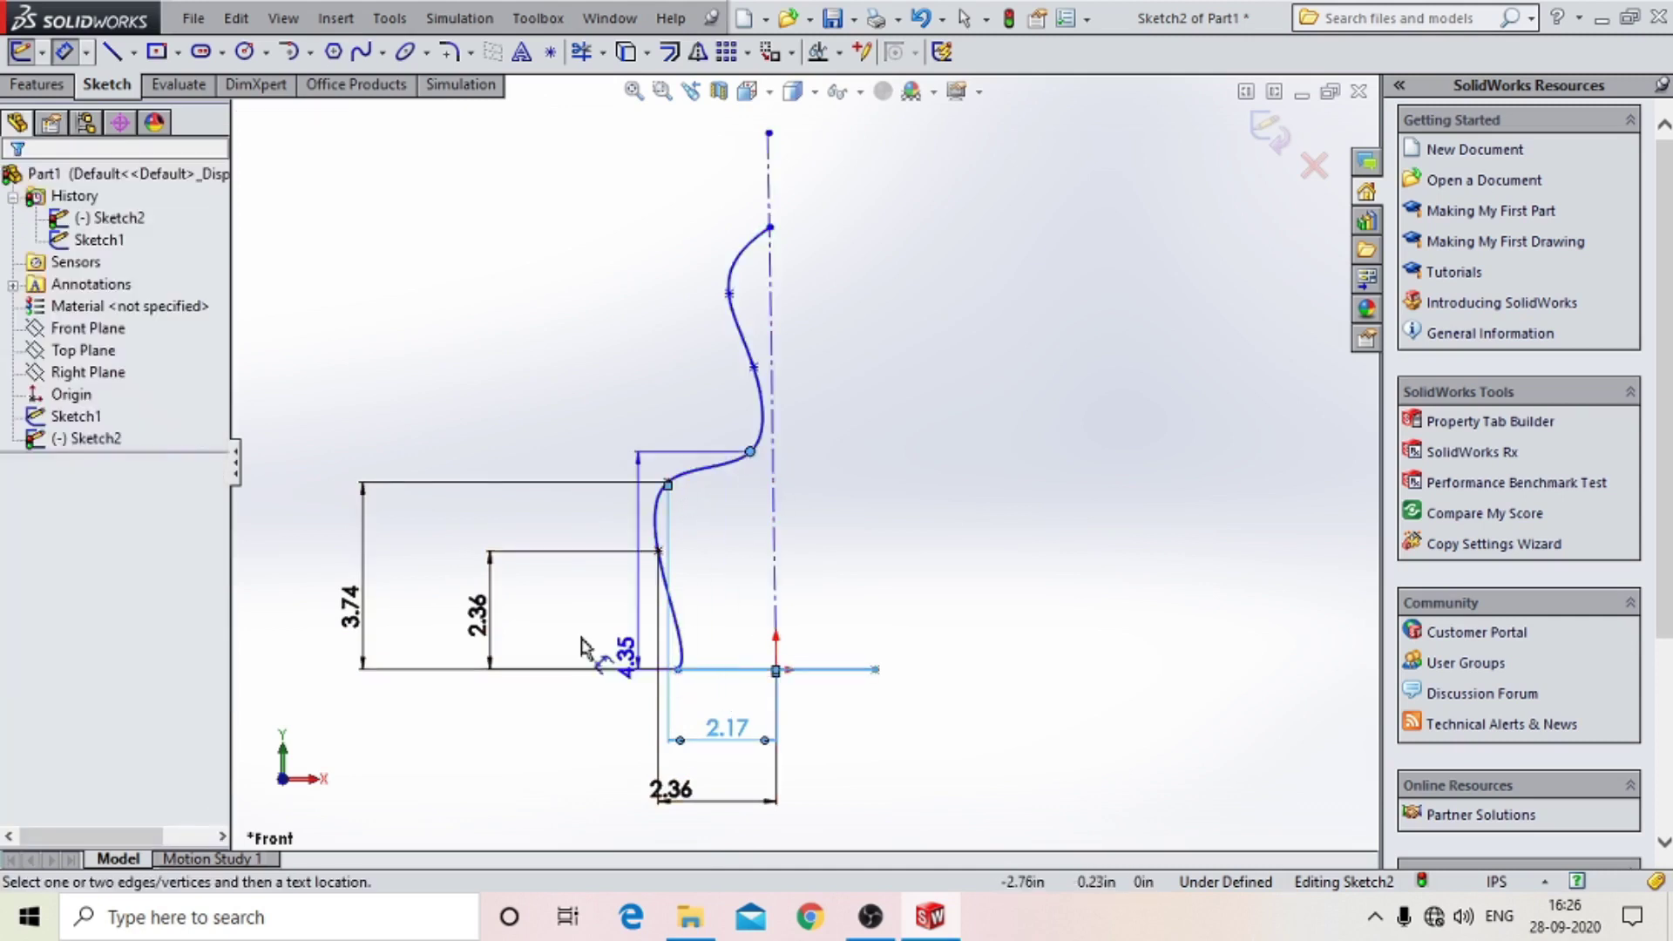
{"action": "left_click", "coordinate": [448, 616]}
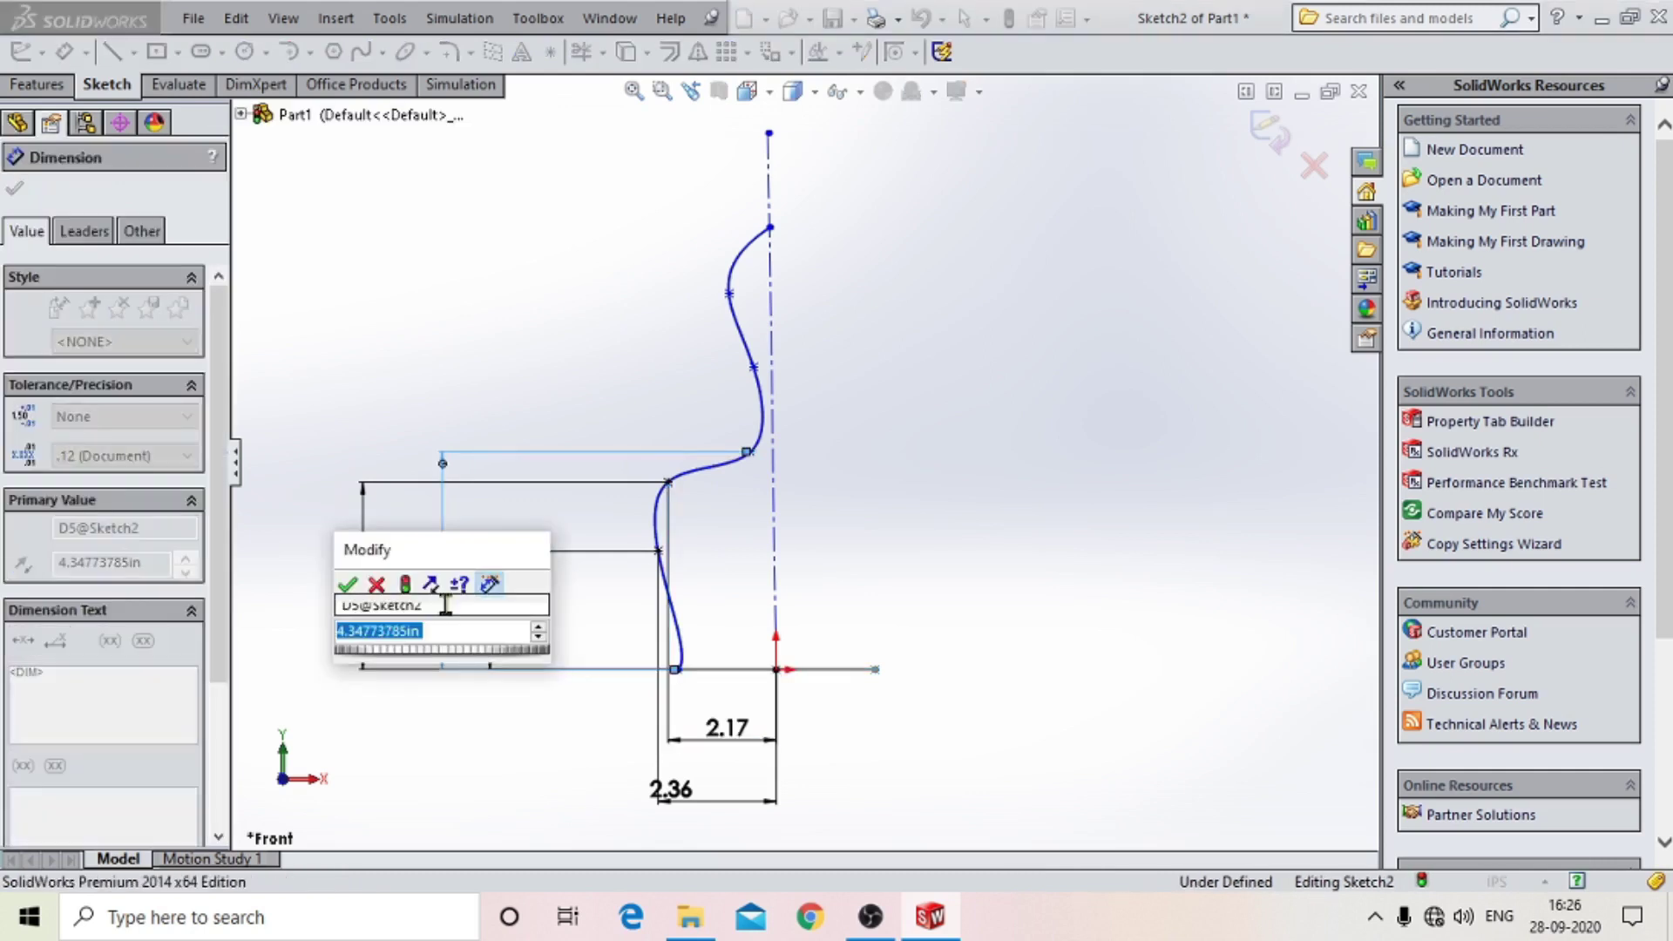
{"action": "type", "text": "125mm"}
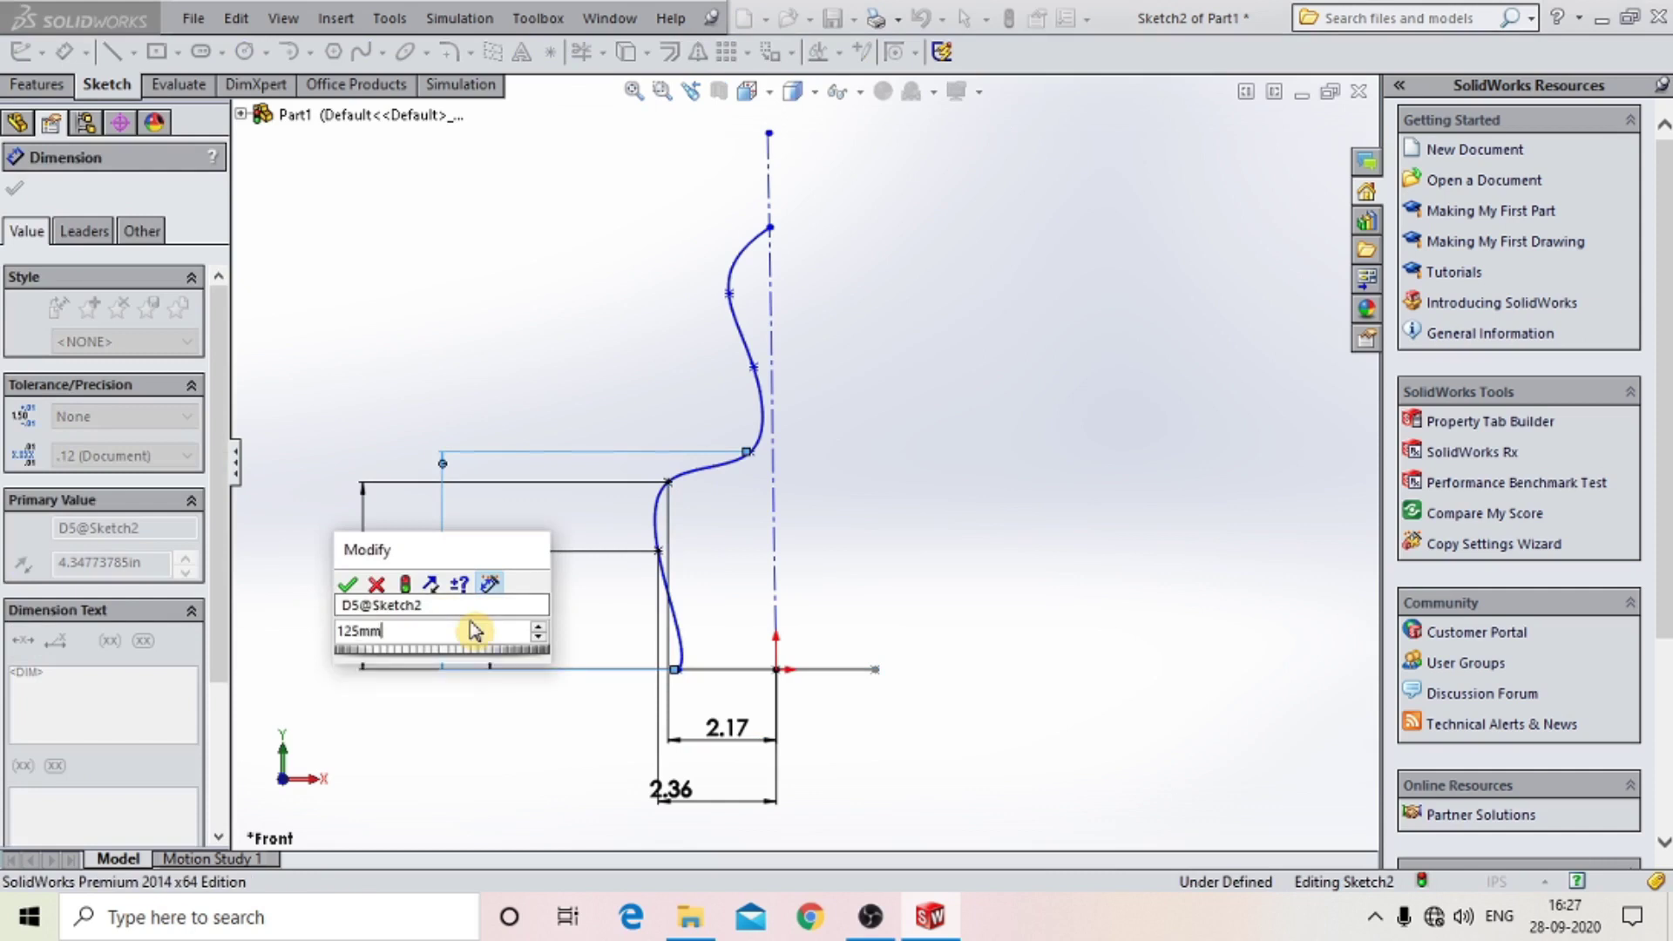
{"action": "key", "text": "Return"}
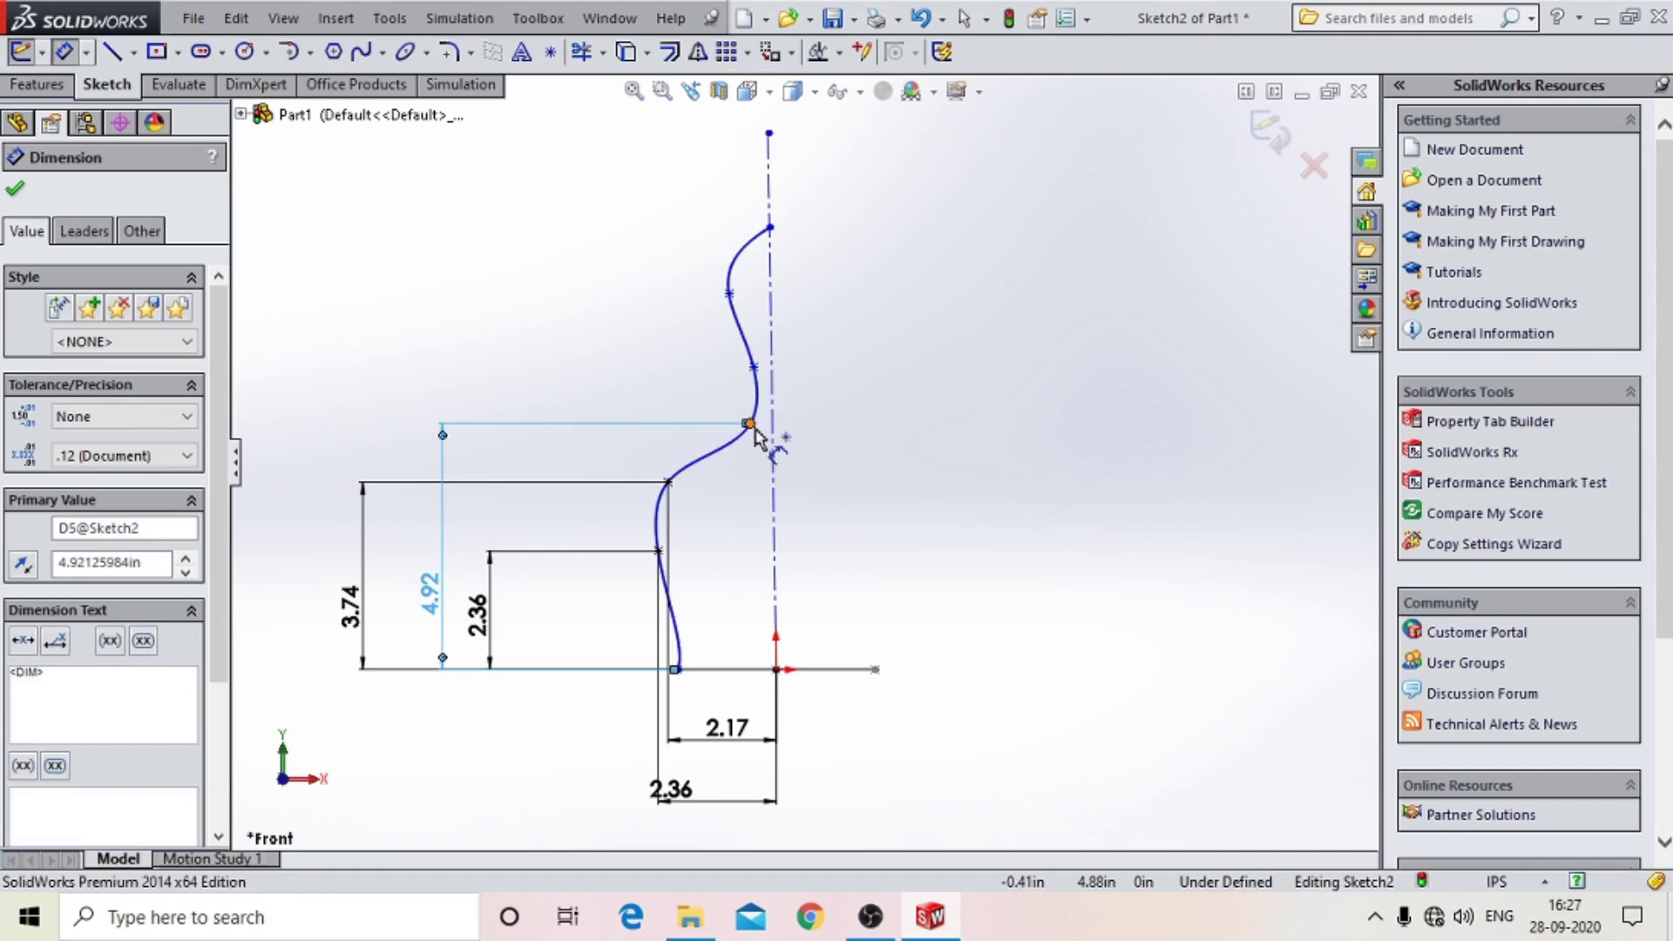
Dimension that point's horizontal distance from the origin to 40mm.
{"action": "left_click", "coordinate": [749, 424]}
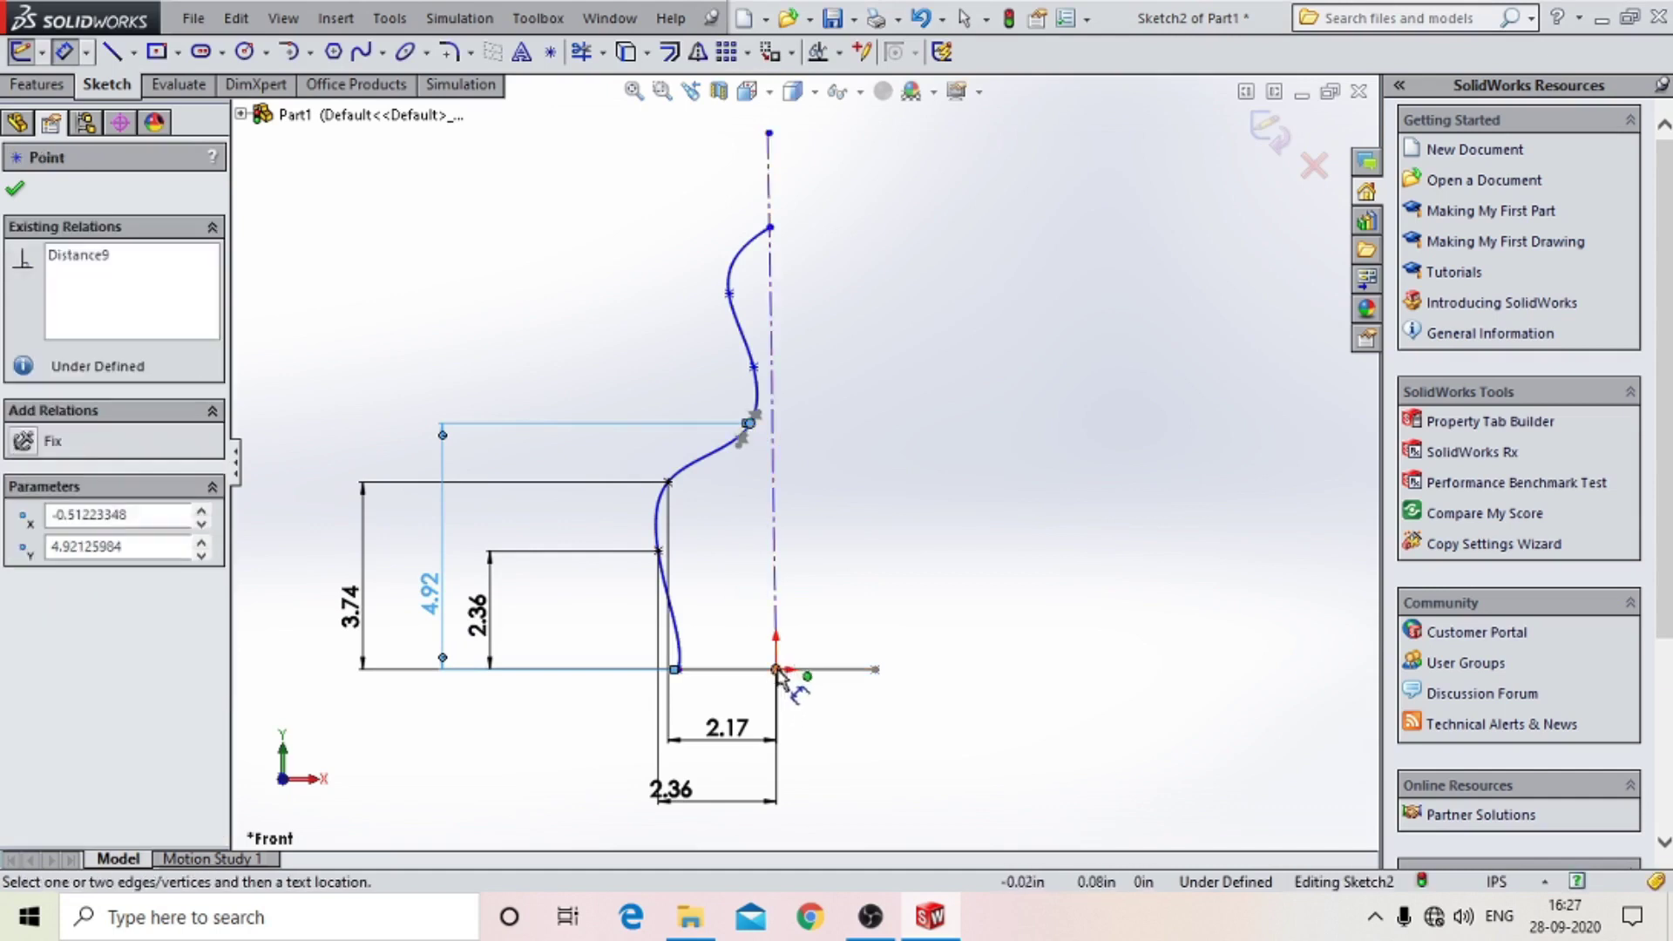
{"action": "left_click", "coordinate": [775, 669]}
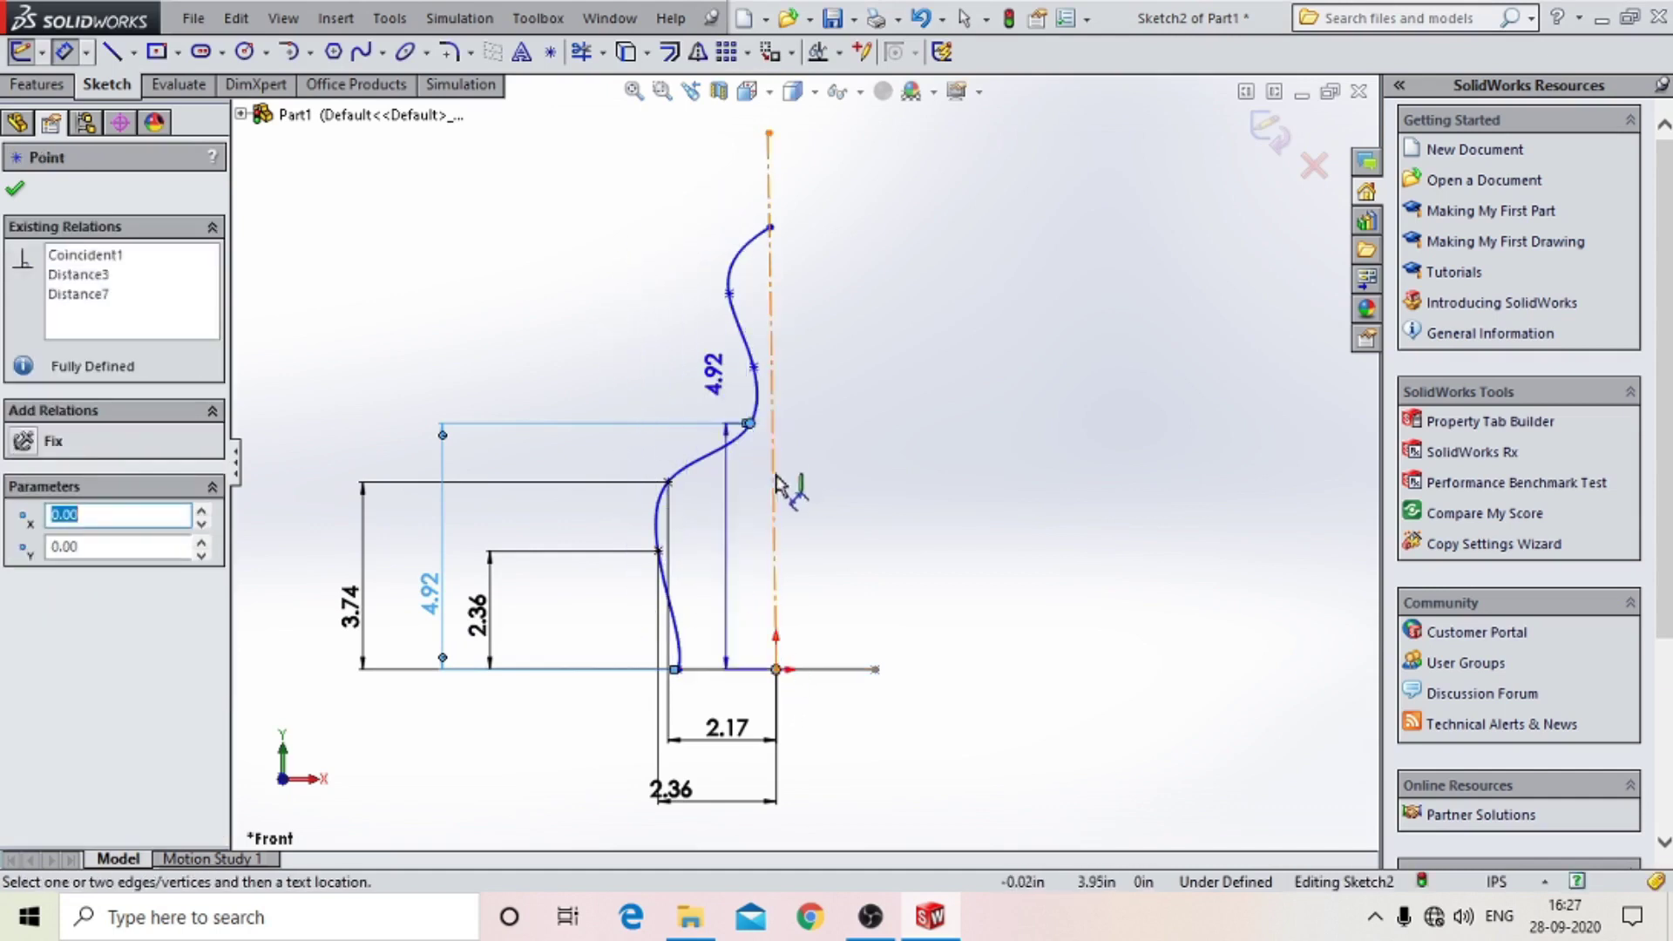
{"action": "right_click", "coordinate": [737, 492]}
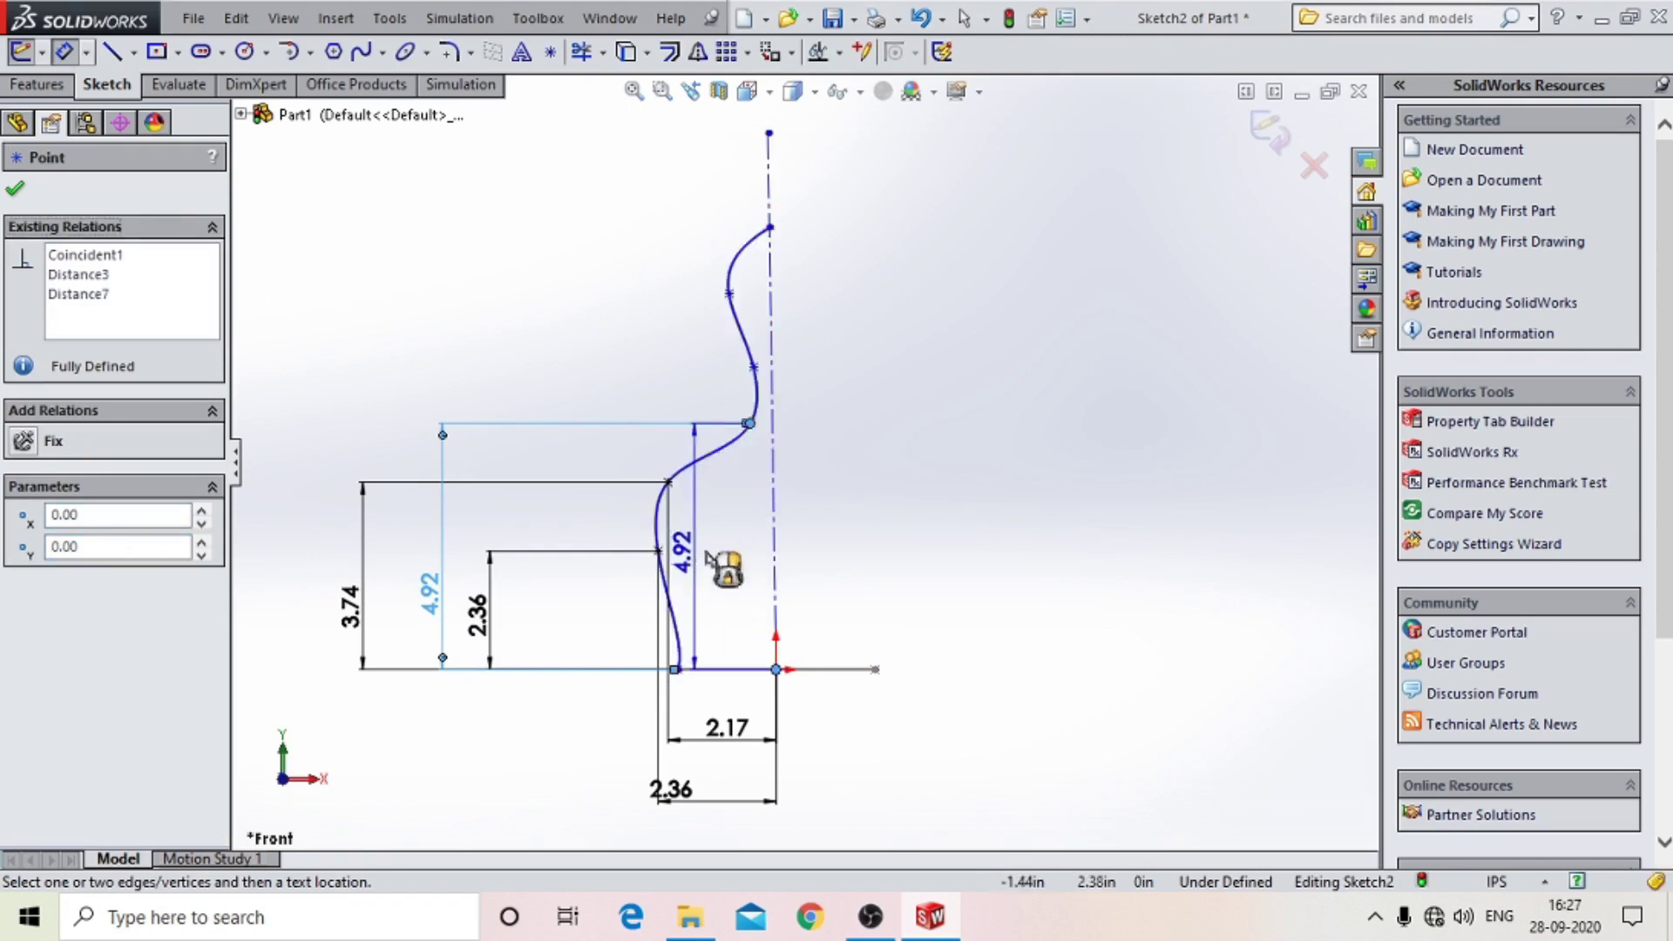
{"action": "right_click", "coordinate": [802, 453]}
{"action": "right_click", "coordinate": [765, 488]}
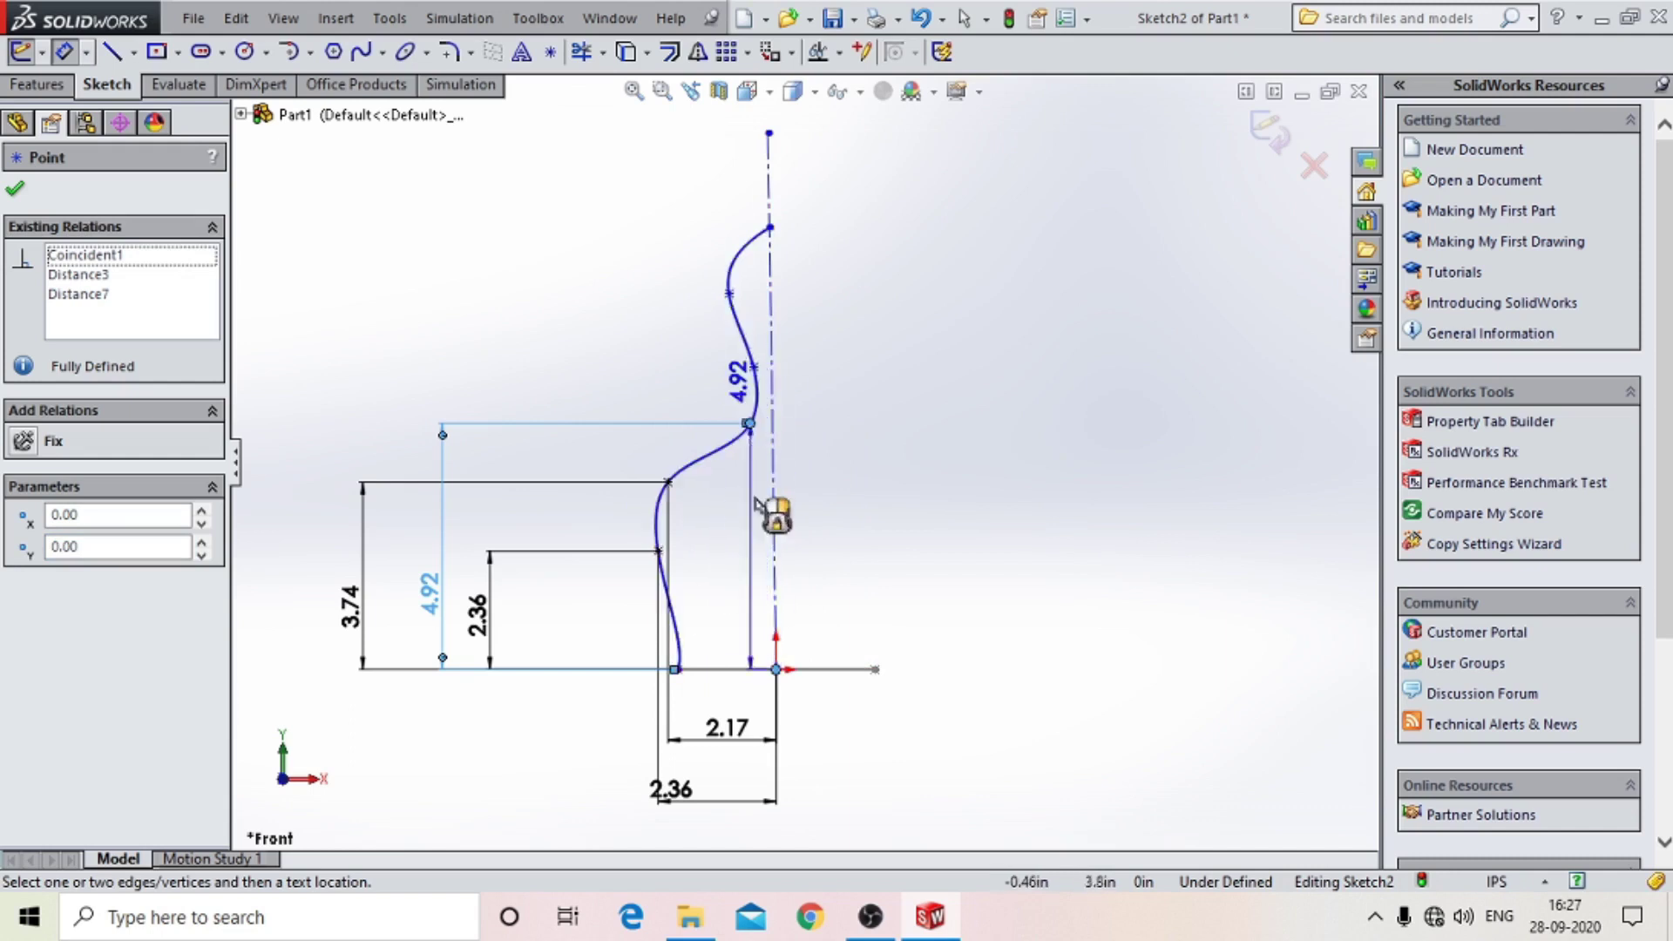
{"action": "right_click", "coordinate": [808, 835]}
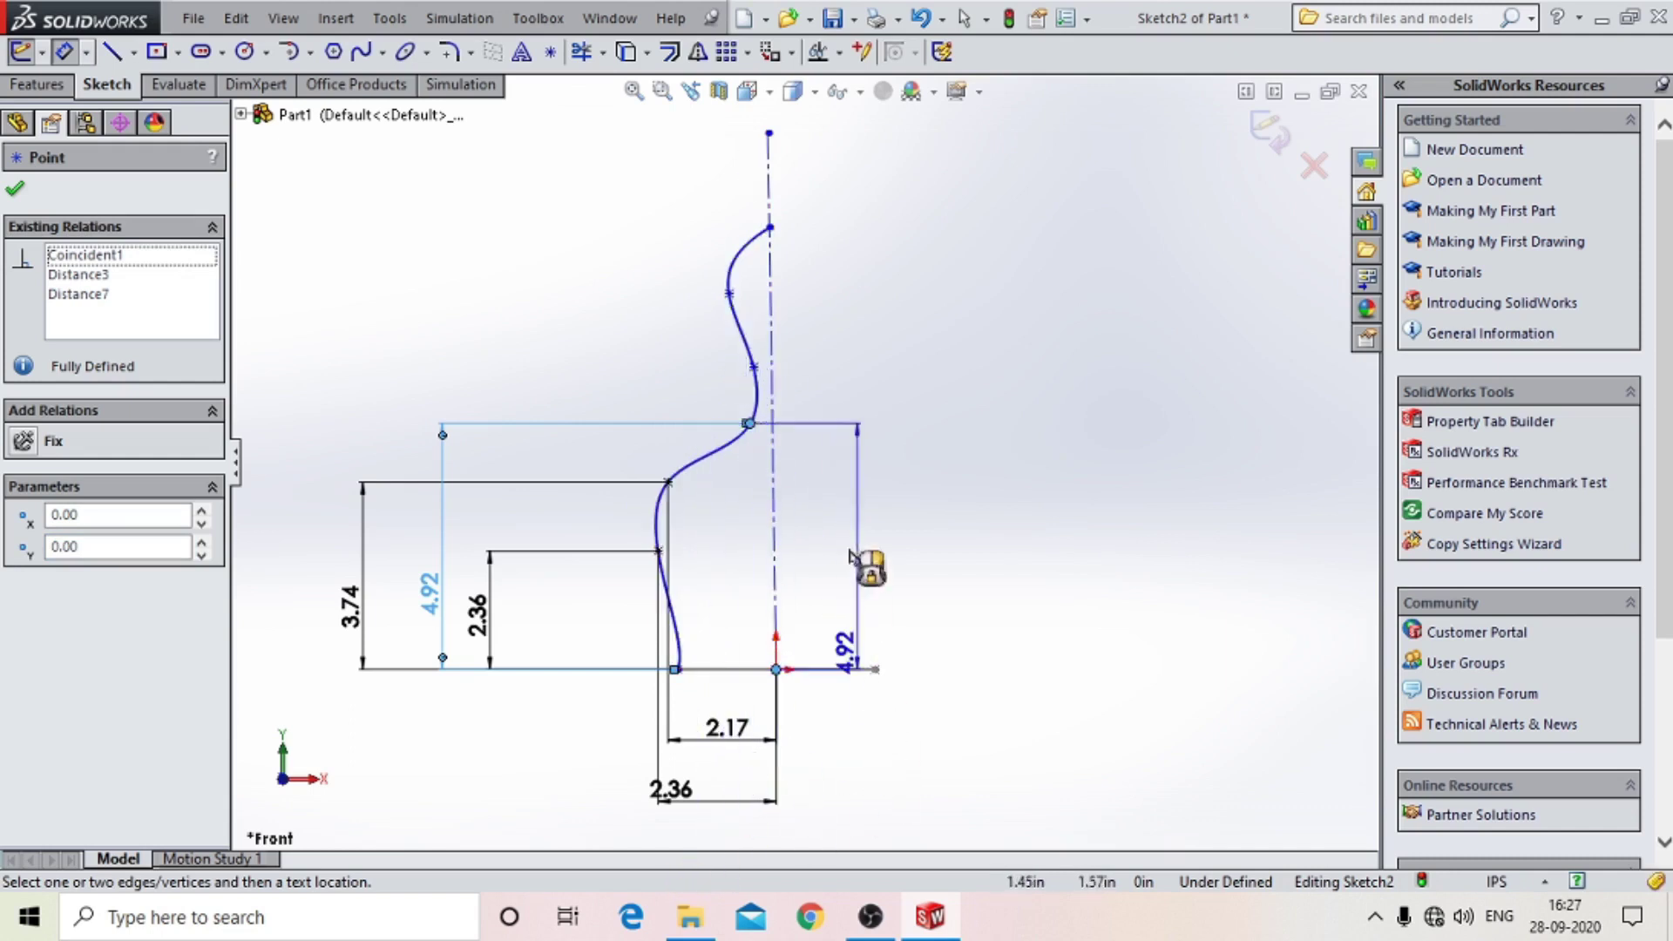
{"action": "right_click", "coordinate": [745, 479]}
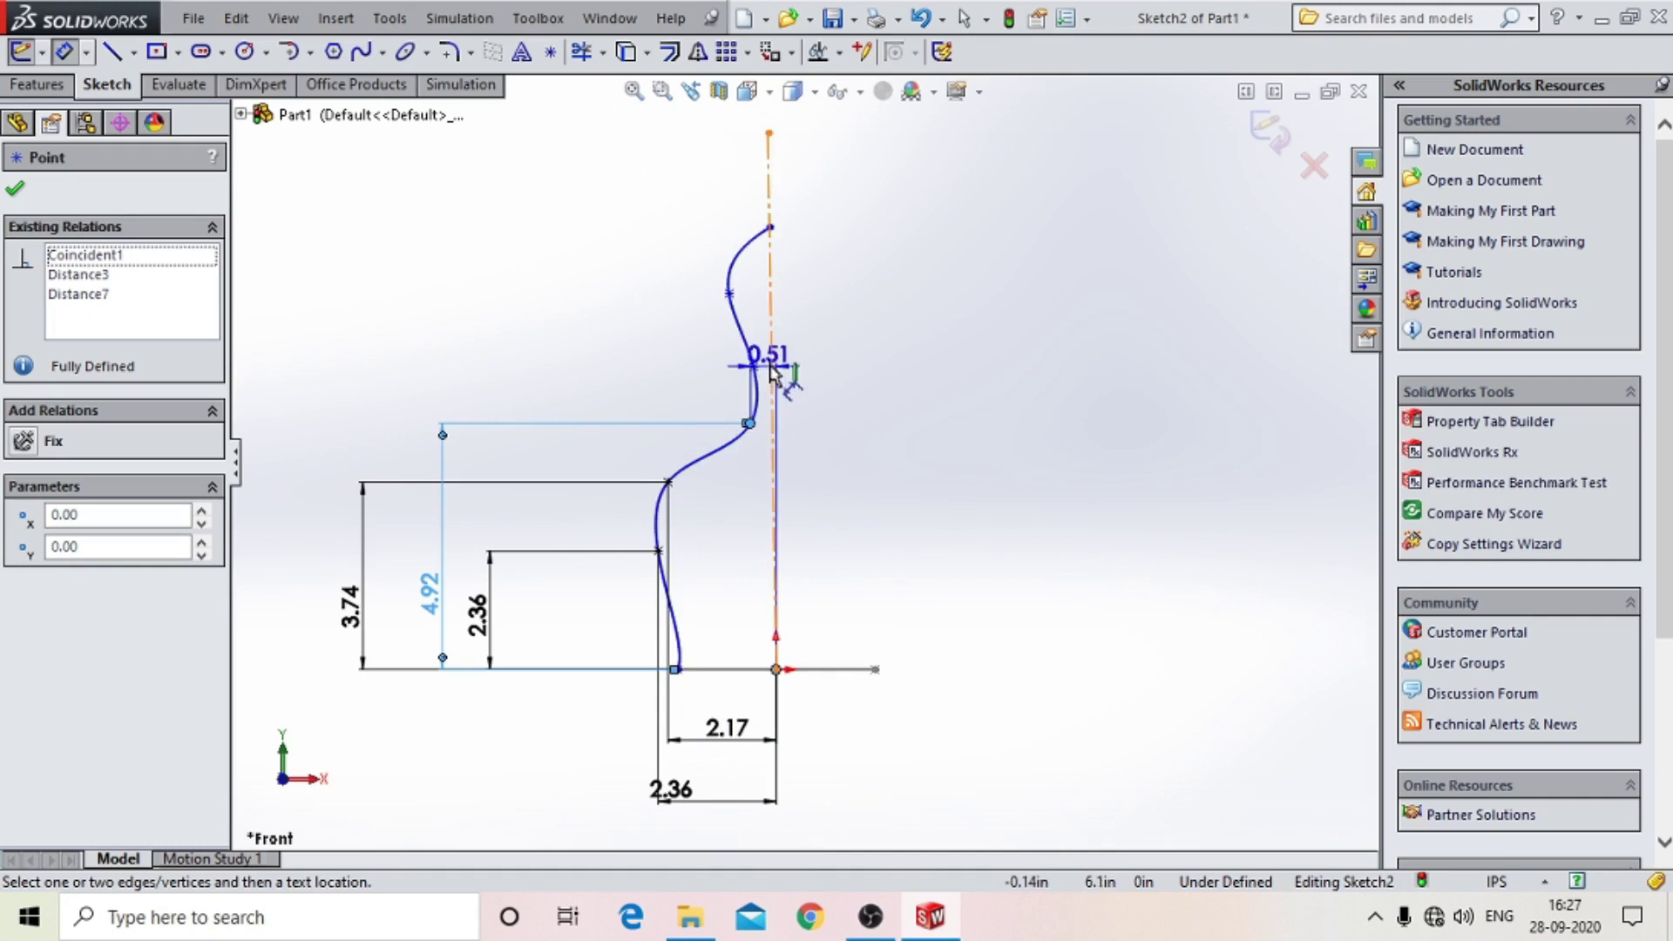
{"action": "right_click", "coordinate": [774, 162]}
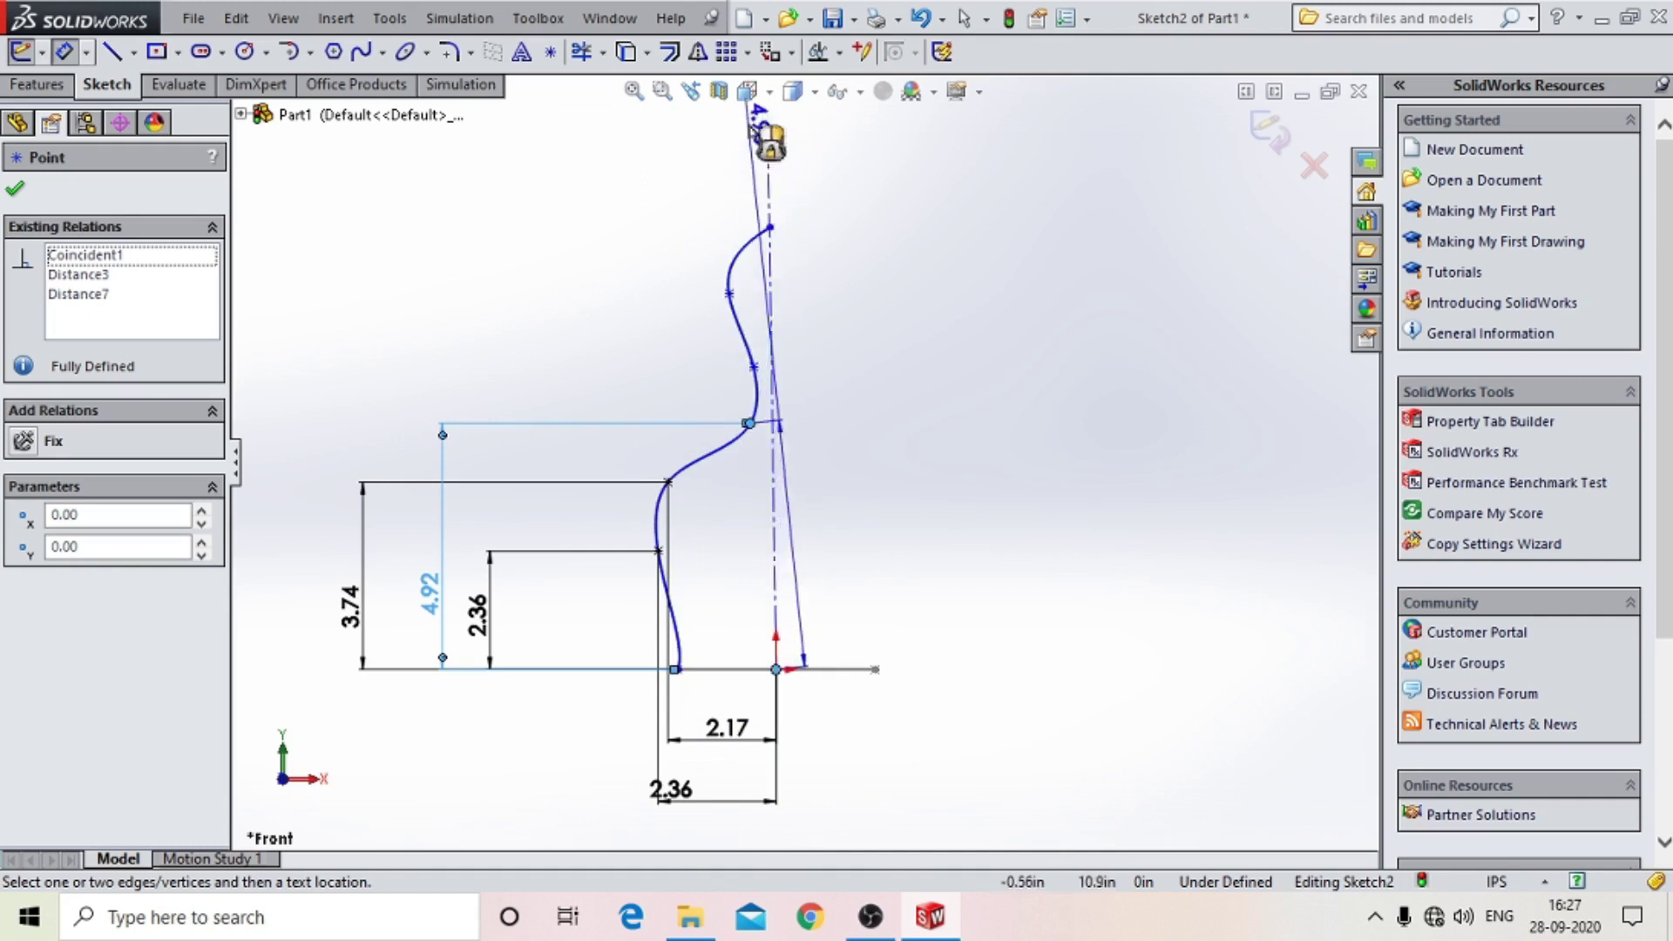
{"action": "right_click", "coordinate": [753, 137]}
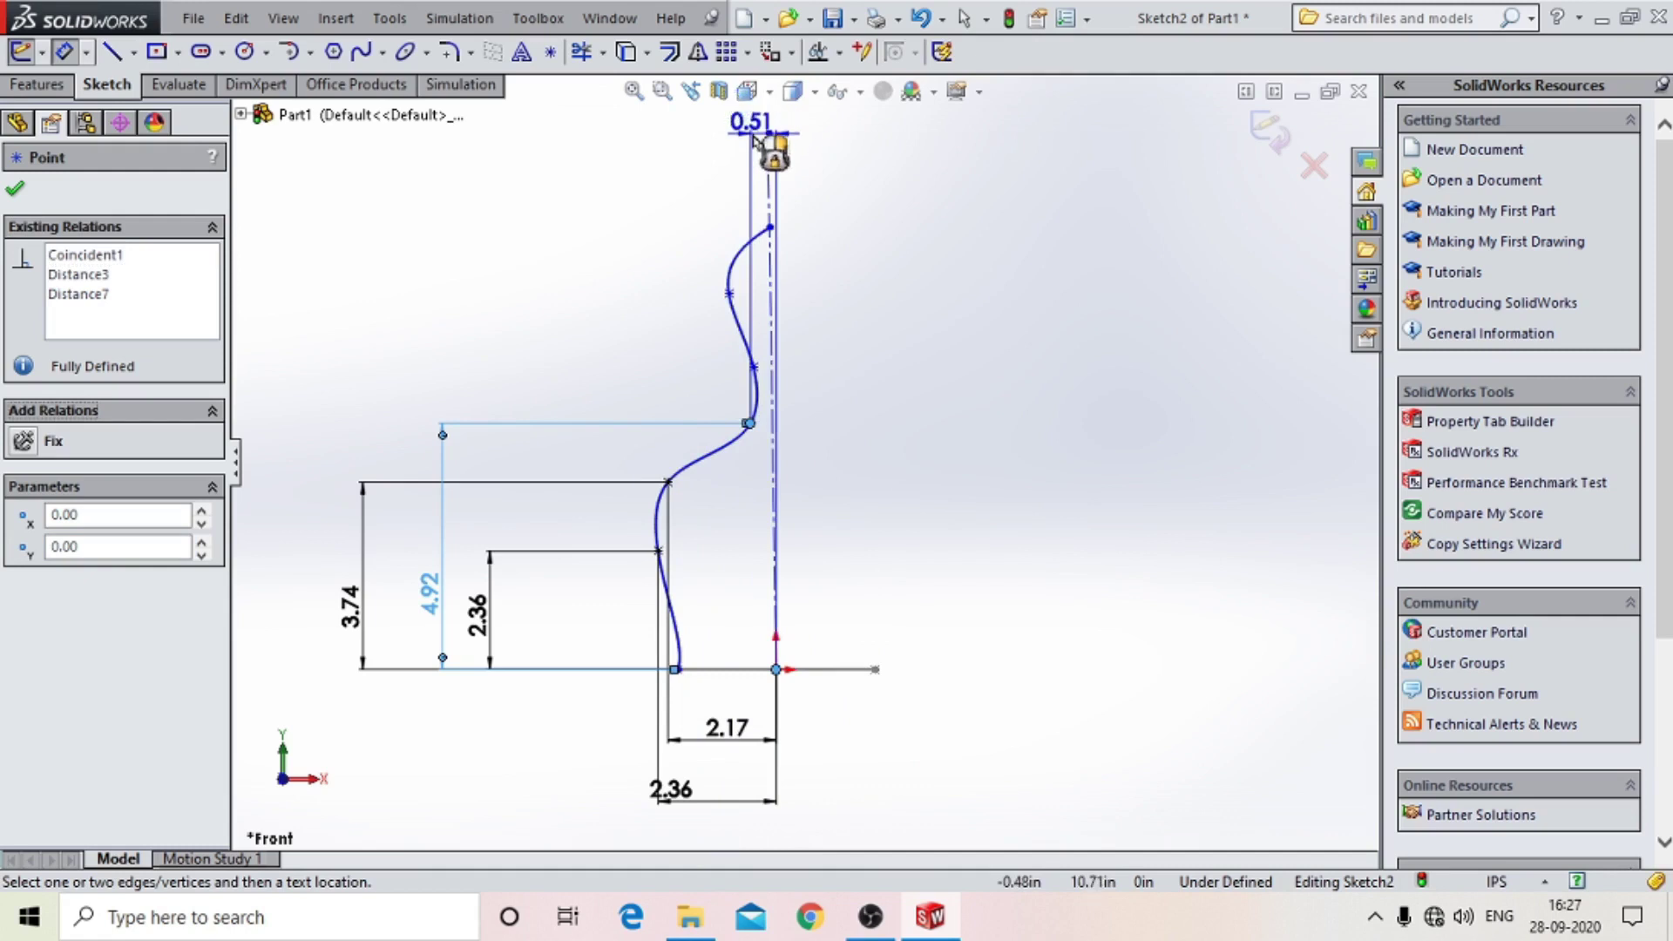
{"action": "left_click", "coordinate": [754, 121]}
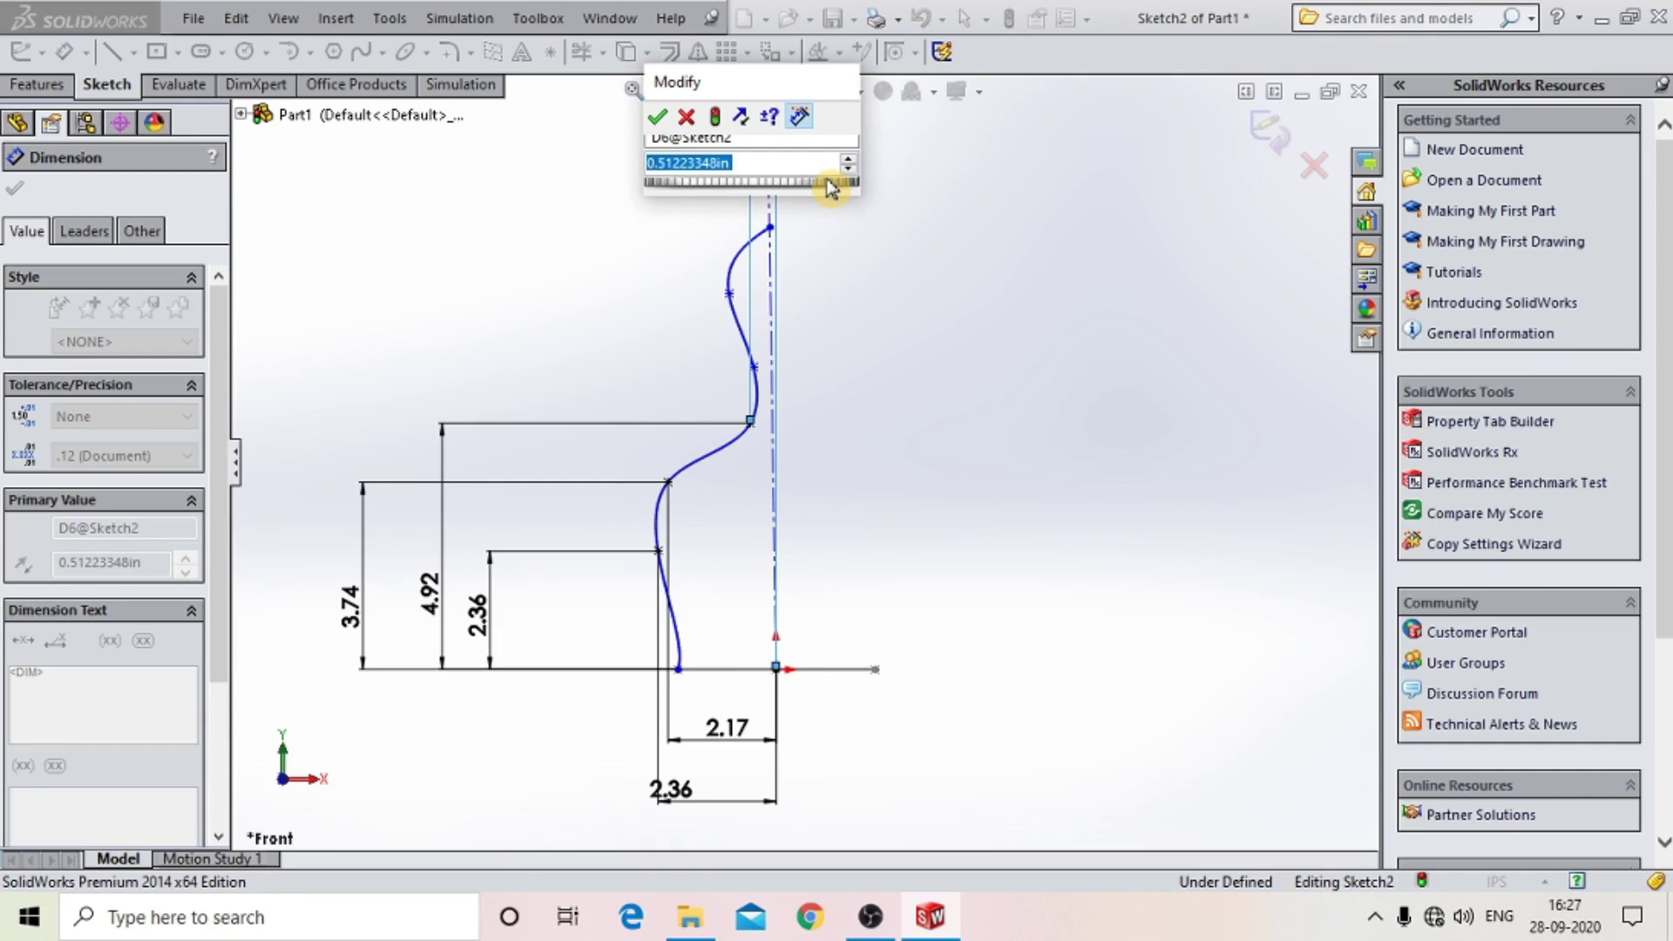
{"action": "type", "text": "40"}
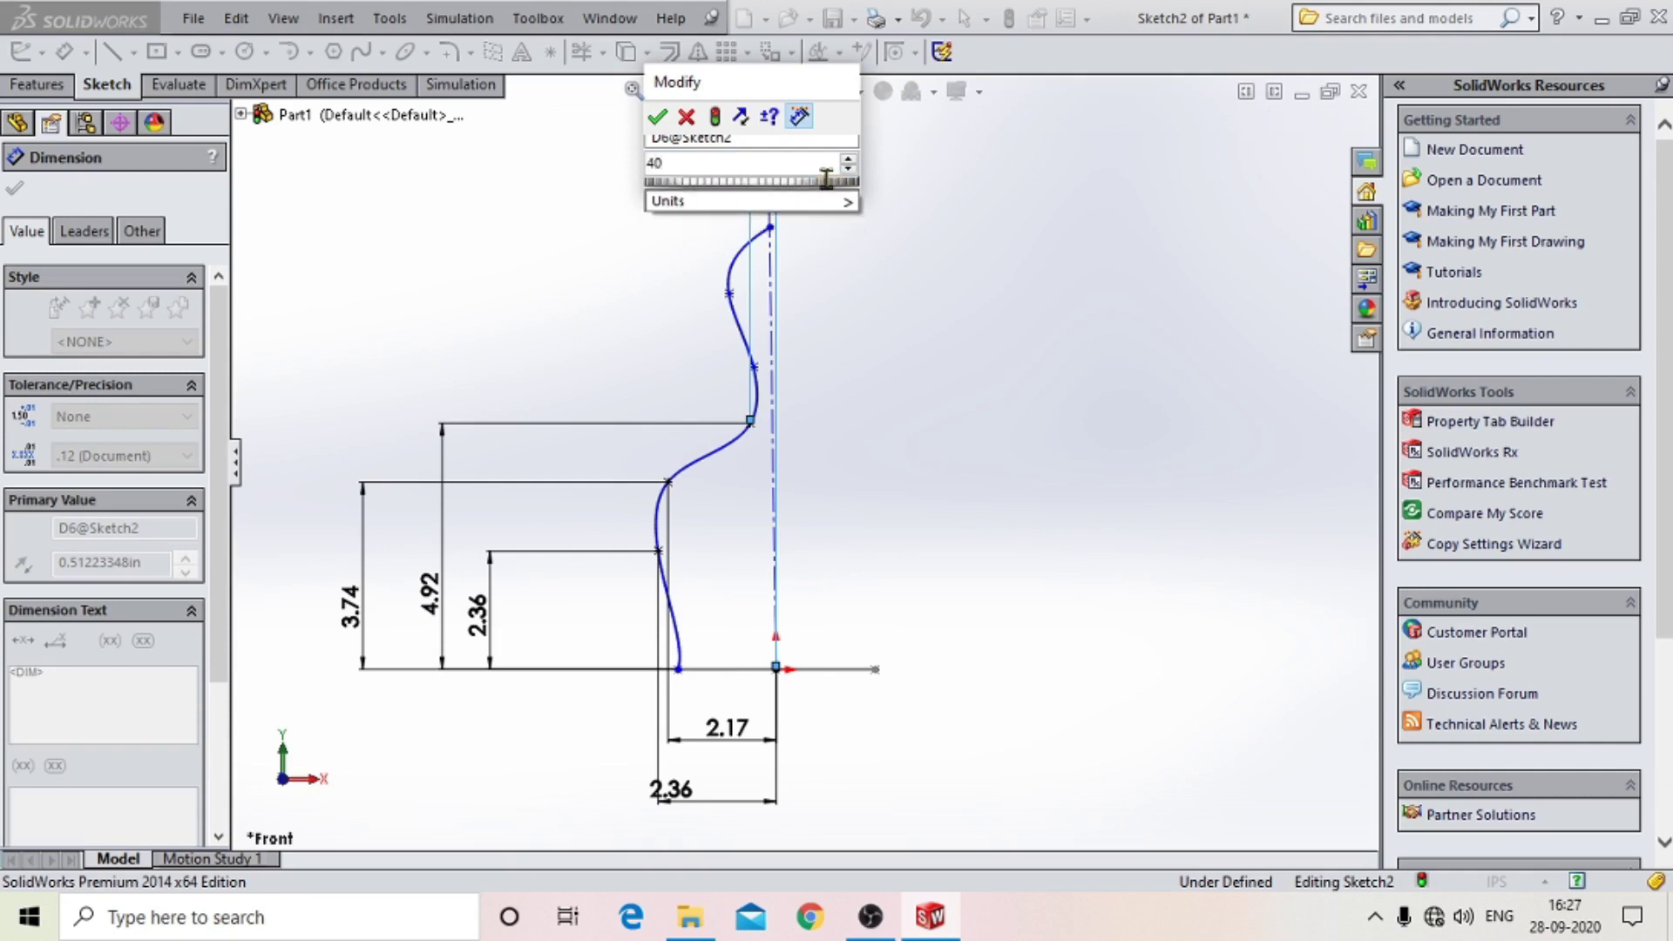
{"action": "type", "text": "mm"}
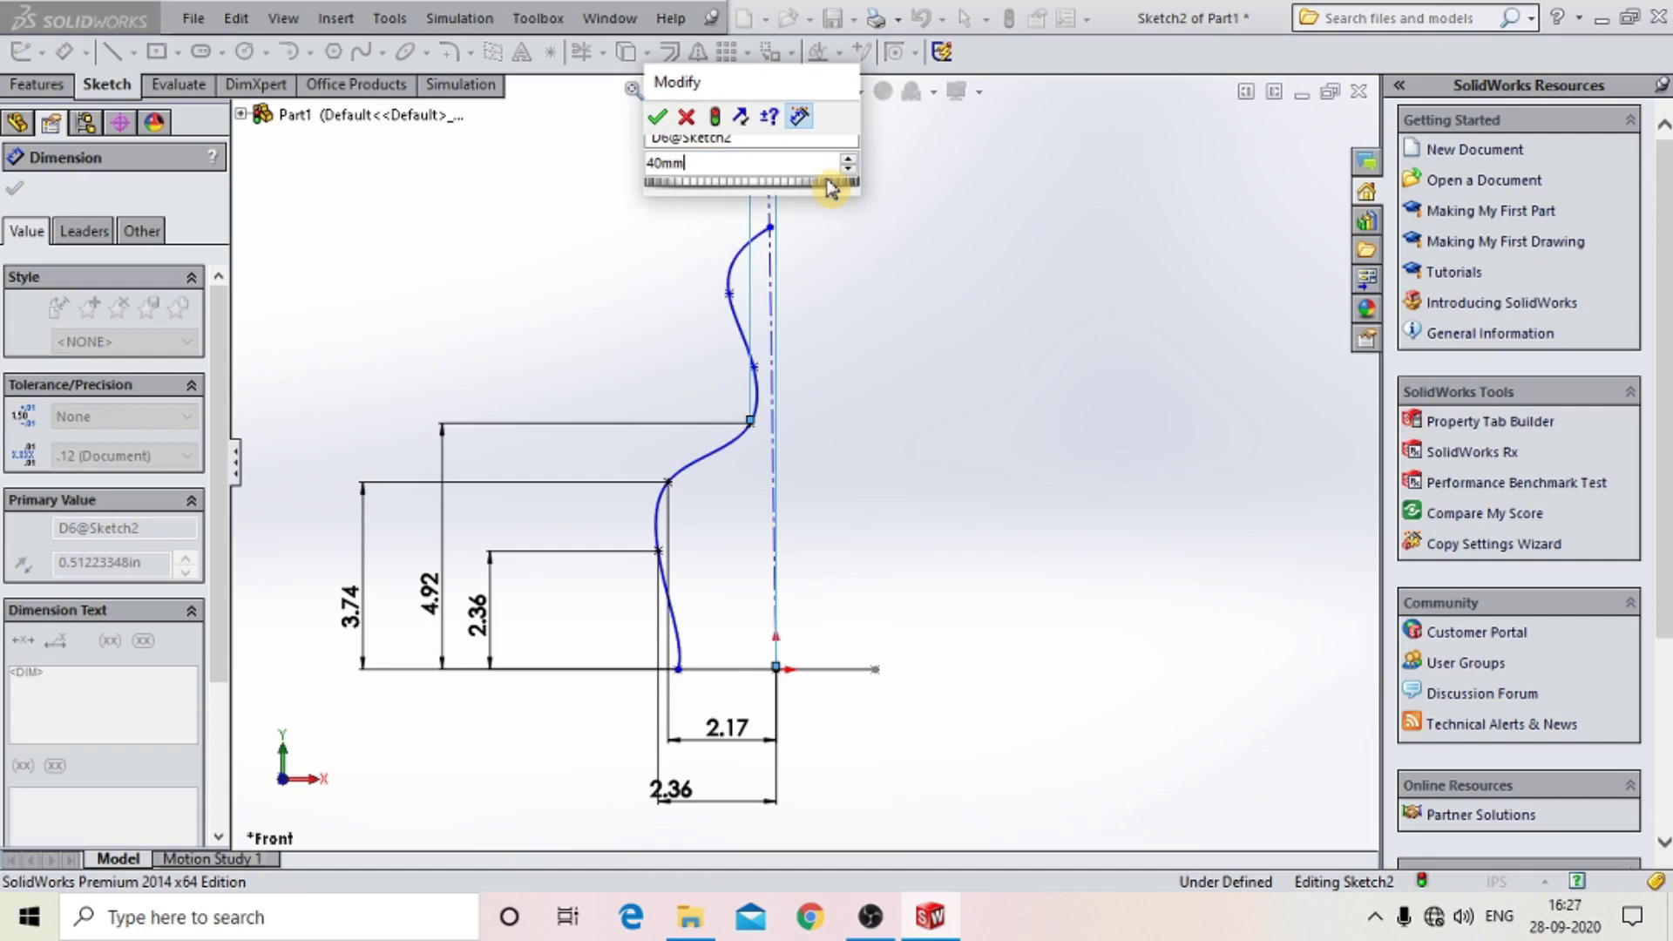
{"action": "key", "text": "Return"}
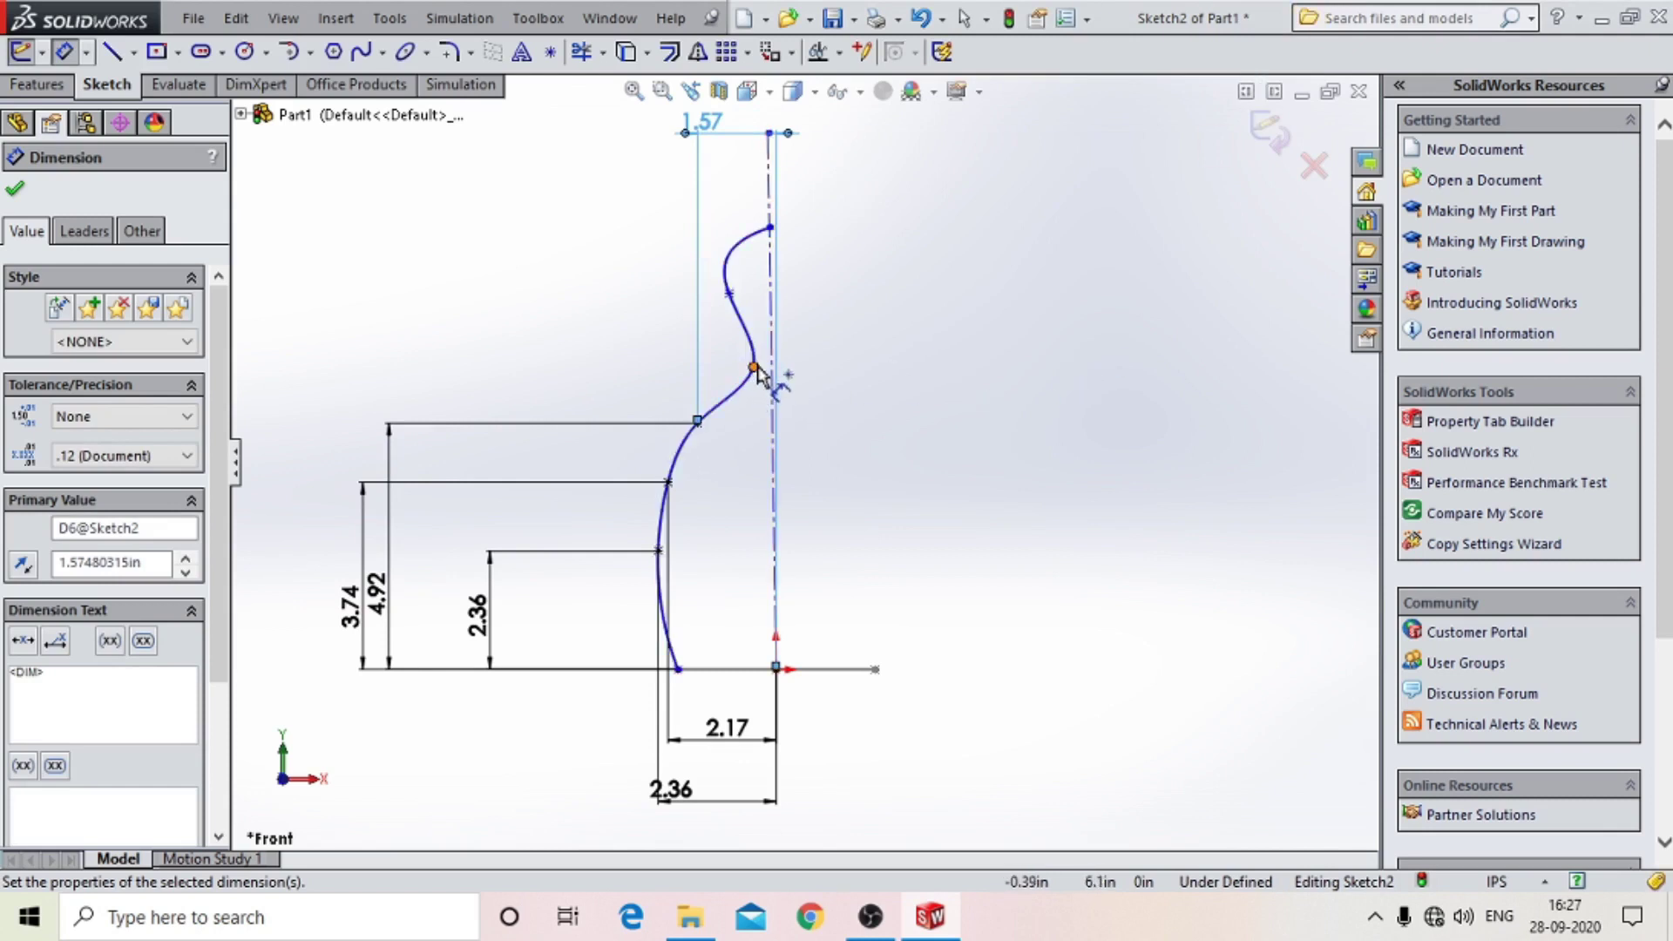
{"action": "left_click", "coordinate": [755, 369]}
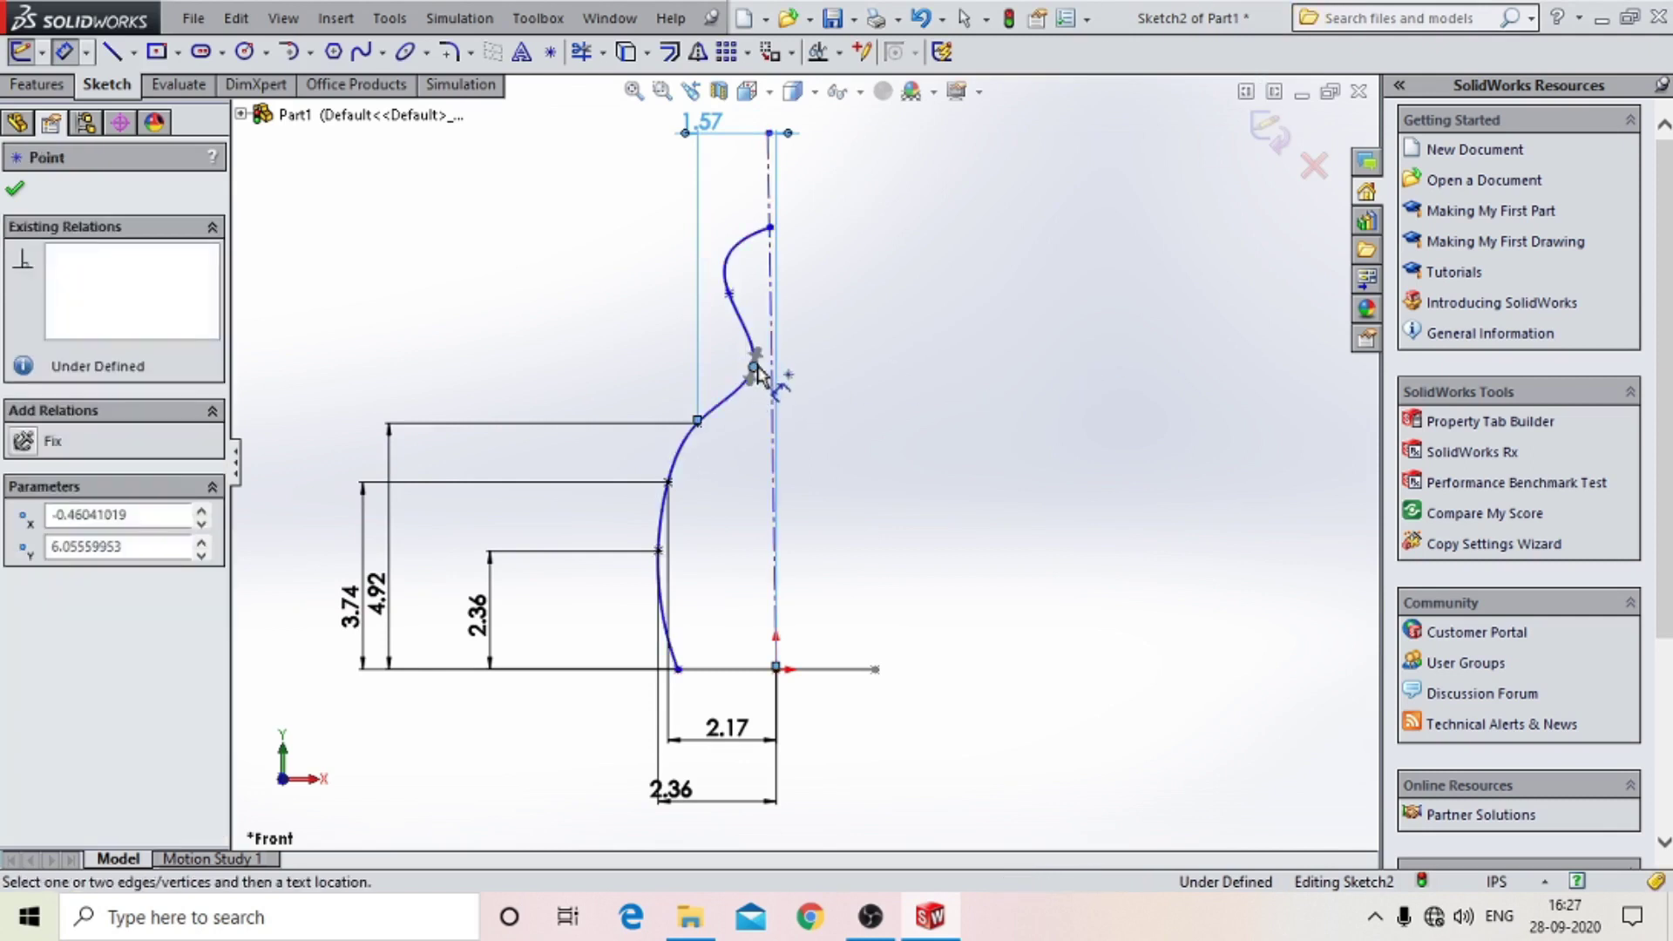
Dimension the shoulder point 155 mm above the base line.
{"action": "left_click", "coordinate": [766, 671]}
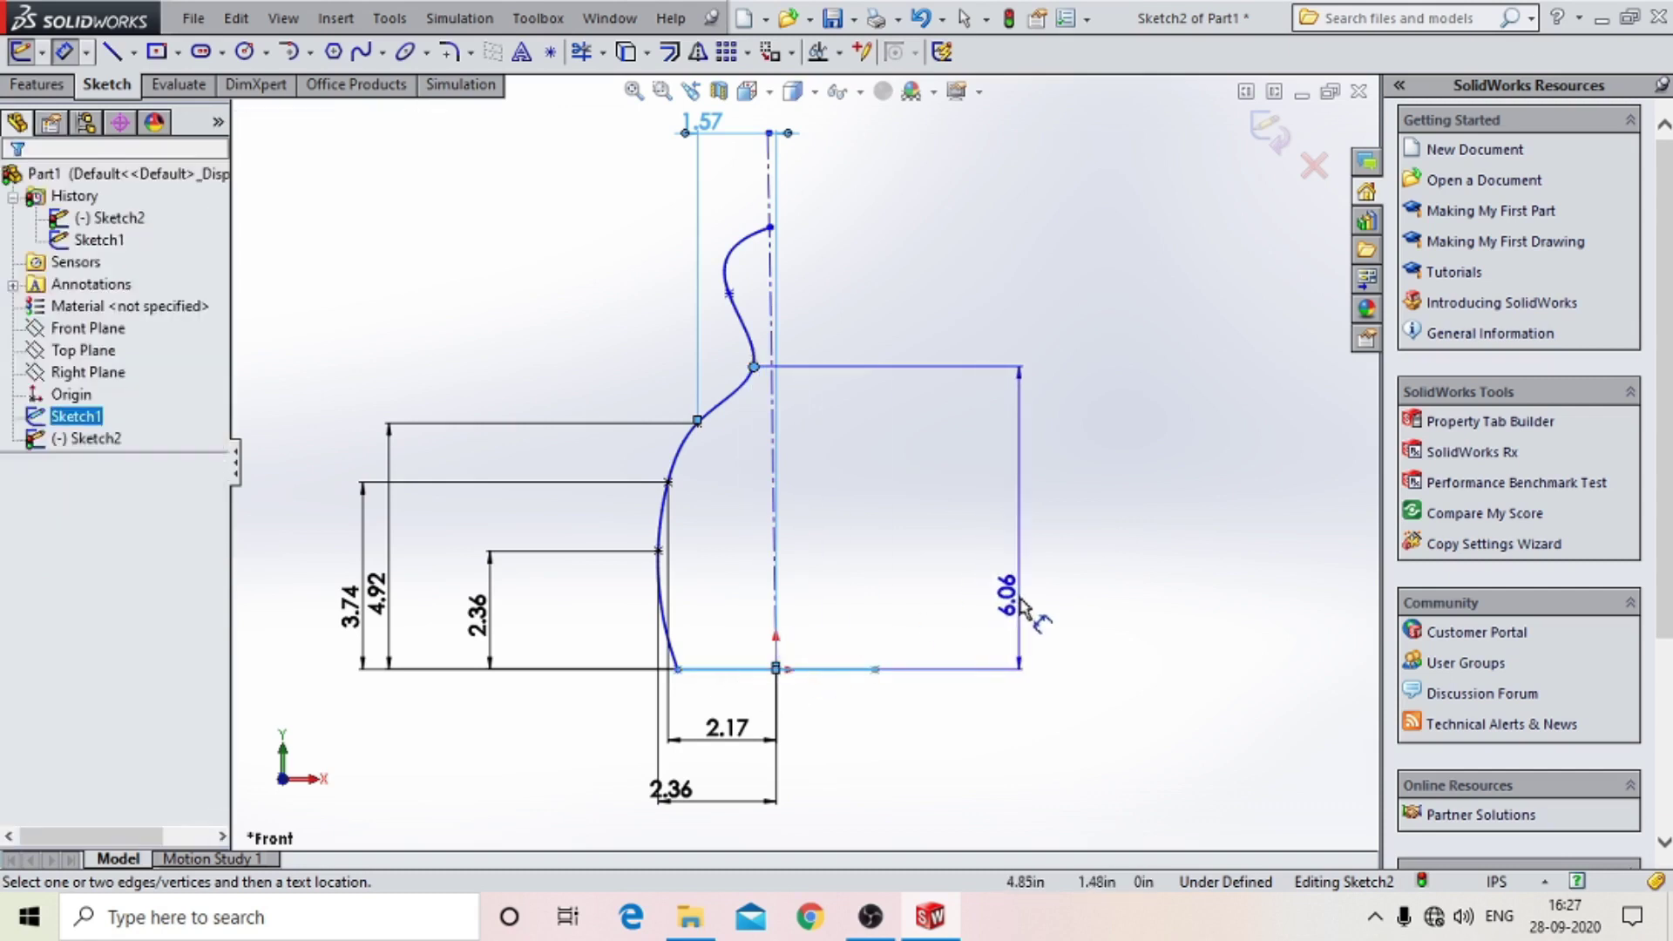
{"action": "left_click", "coordinate": [1042, 619]}
{"action": "type", "text": "155mm"}
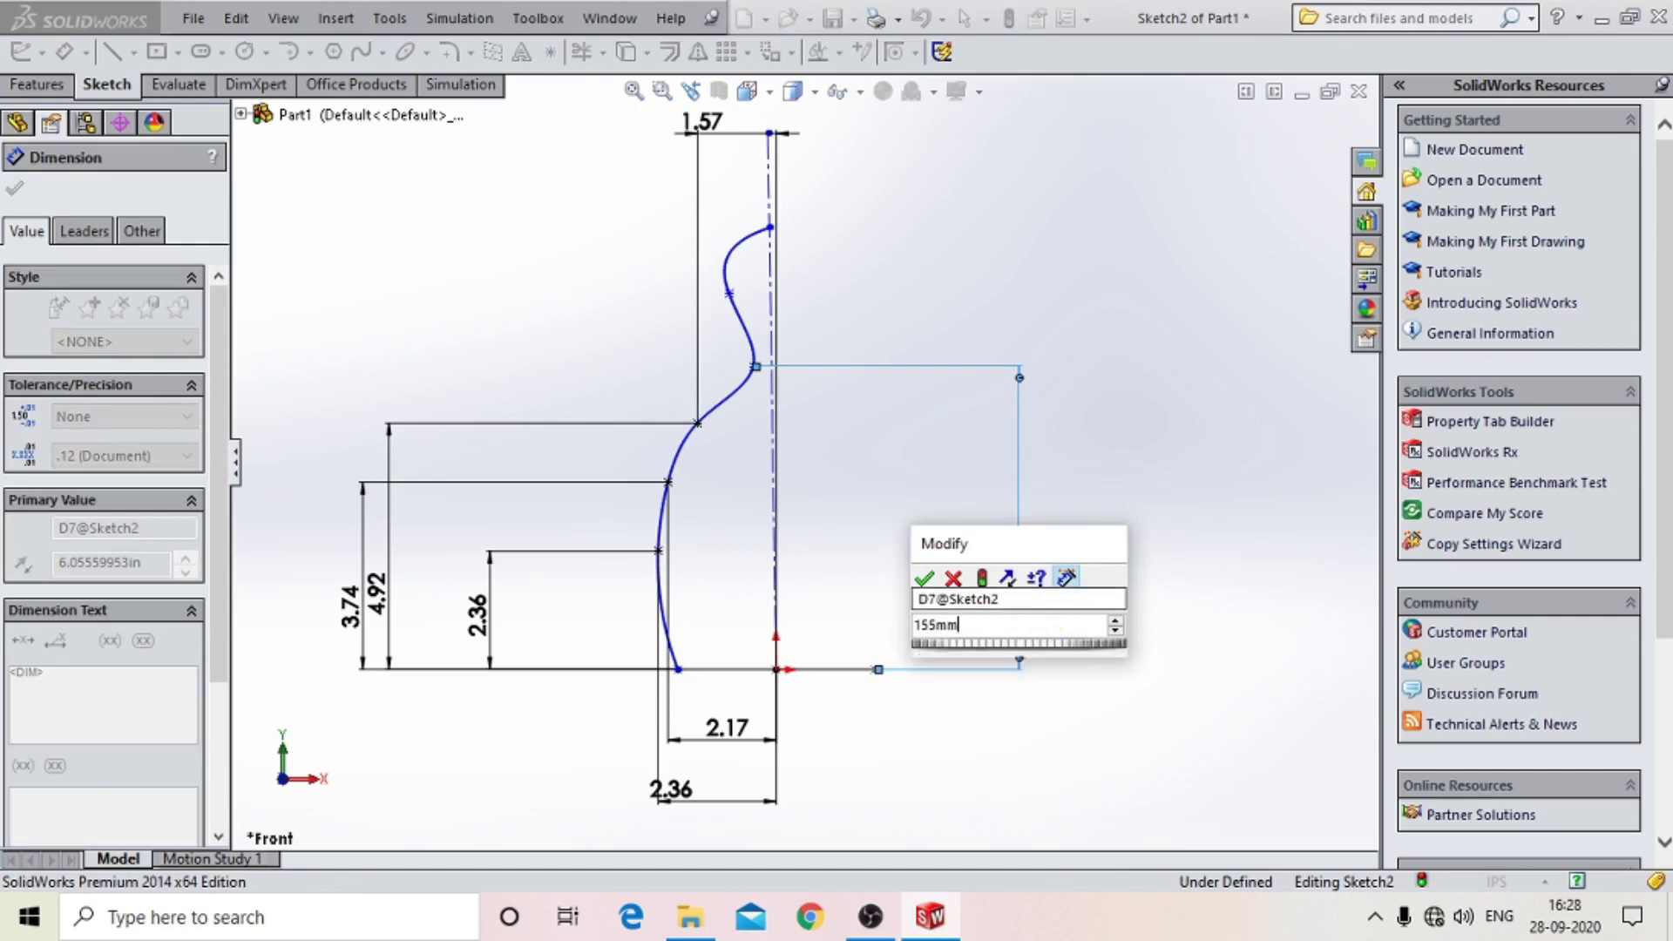
{"action": "key", "text": "Return"}
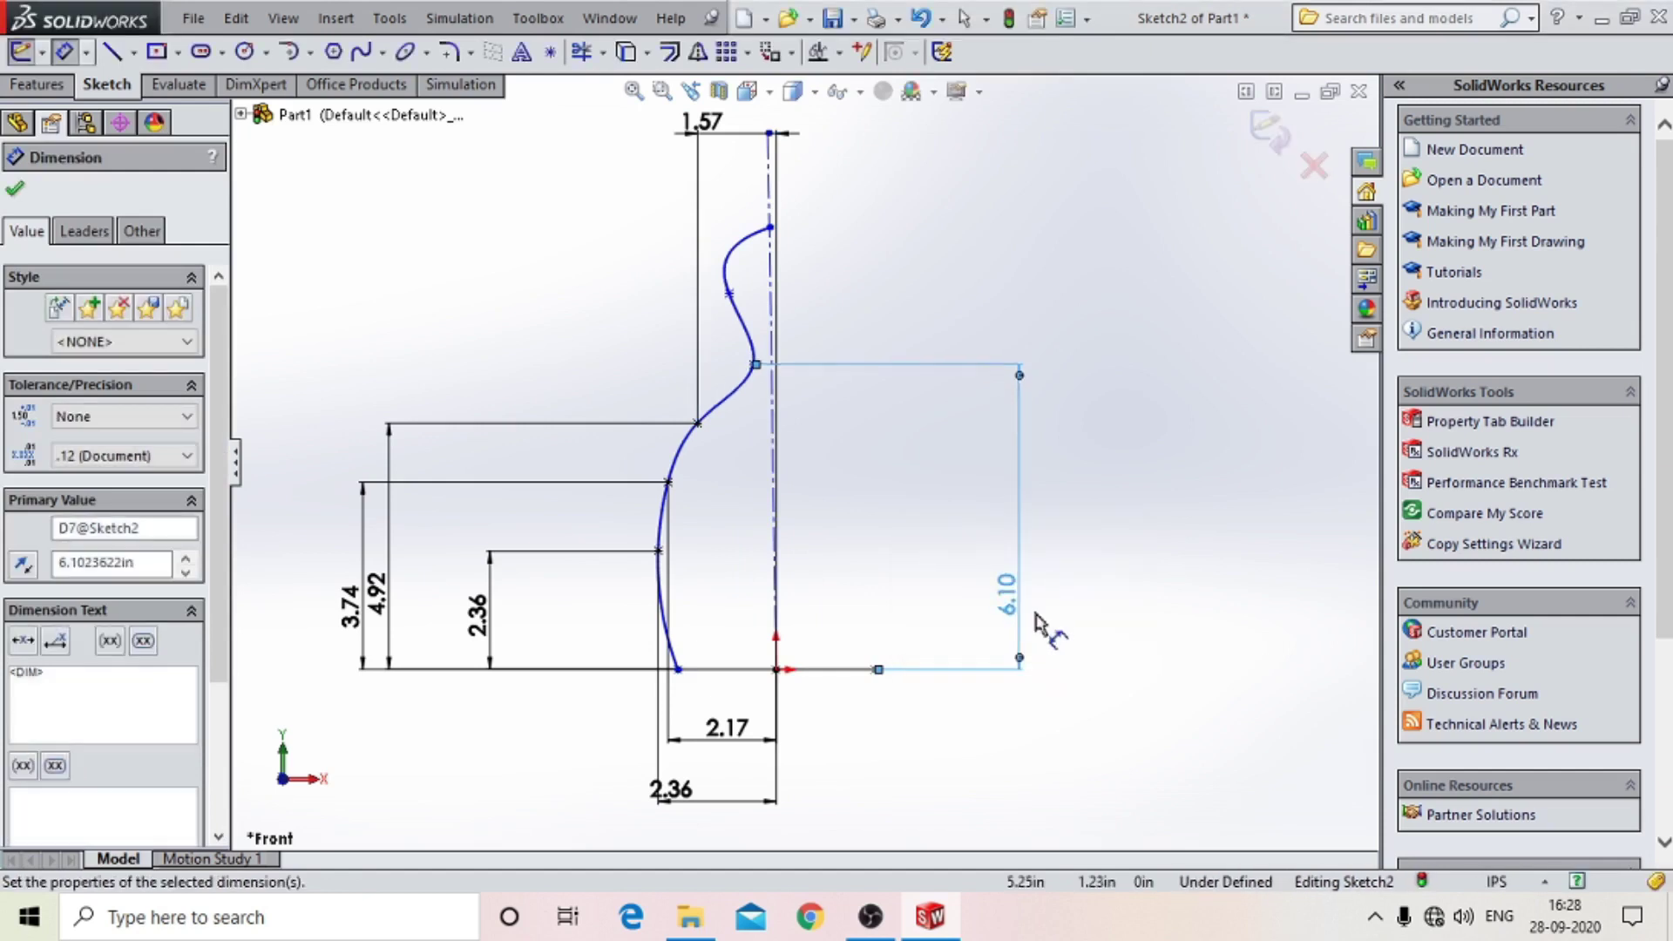
Add a horizontal dimension from the shoulder point to the origin, placed below it.
{"action": "left_click", "coordinate": [755, 373]}
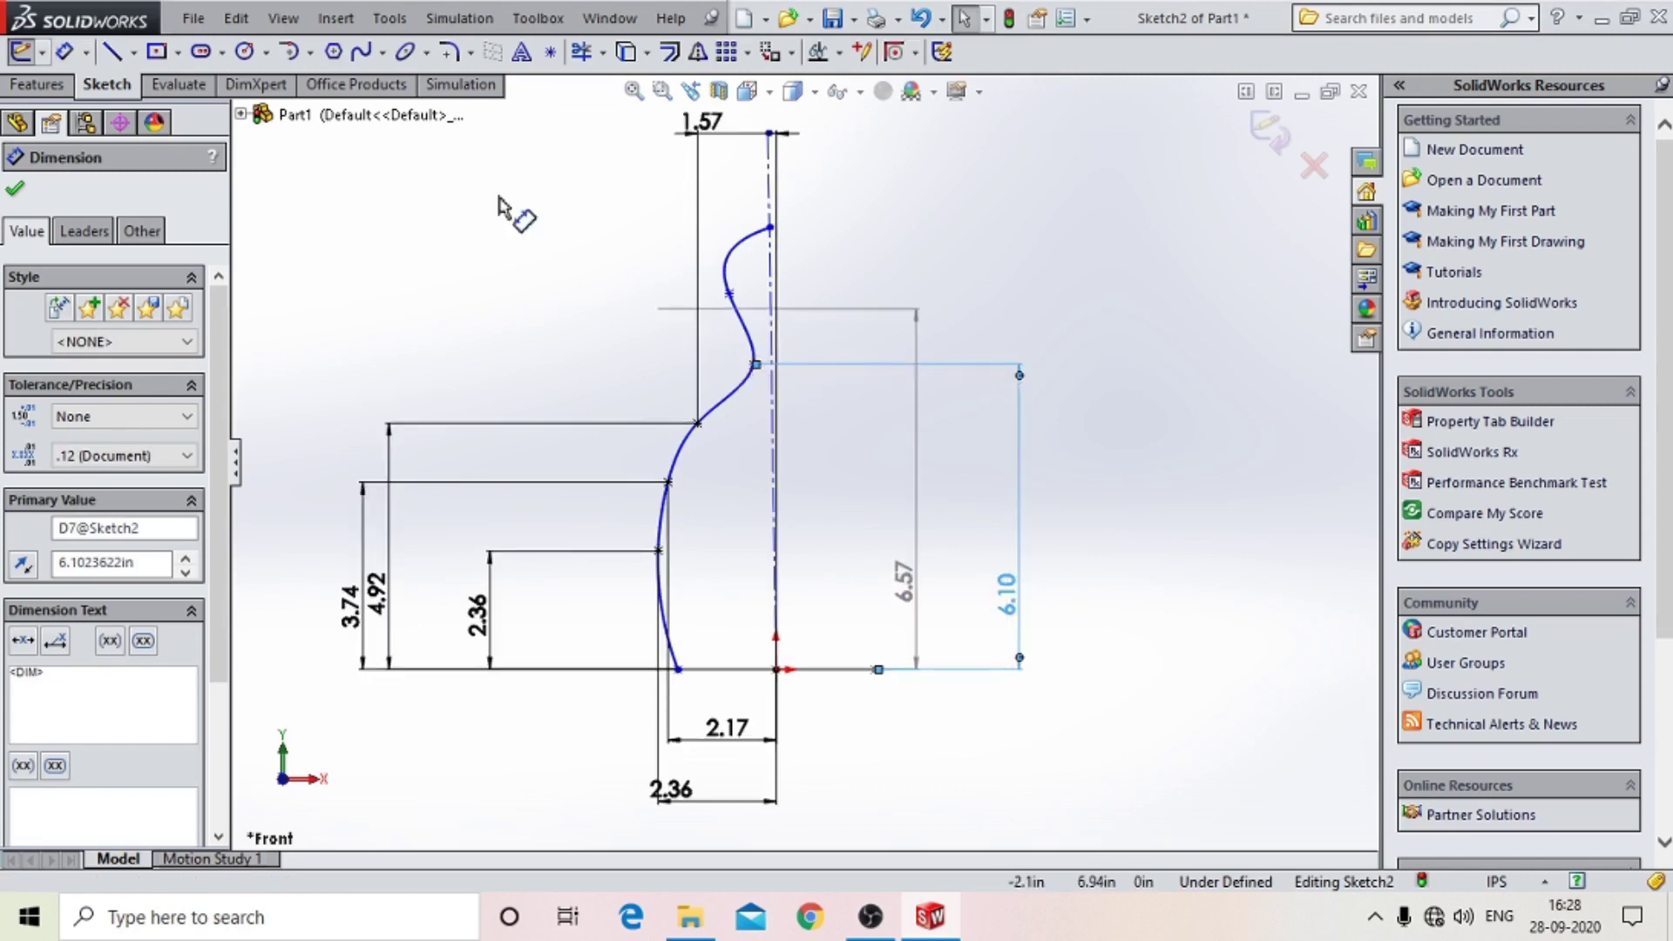
{"action": "left_click", "coordinate": [746, 376]}
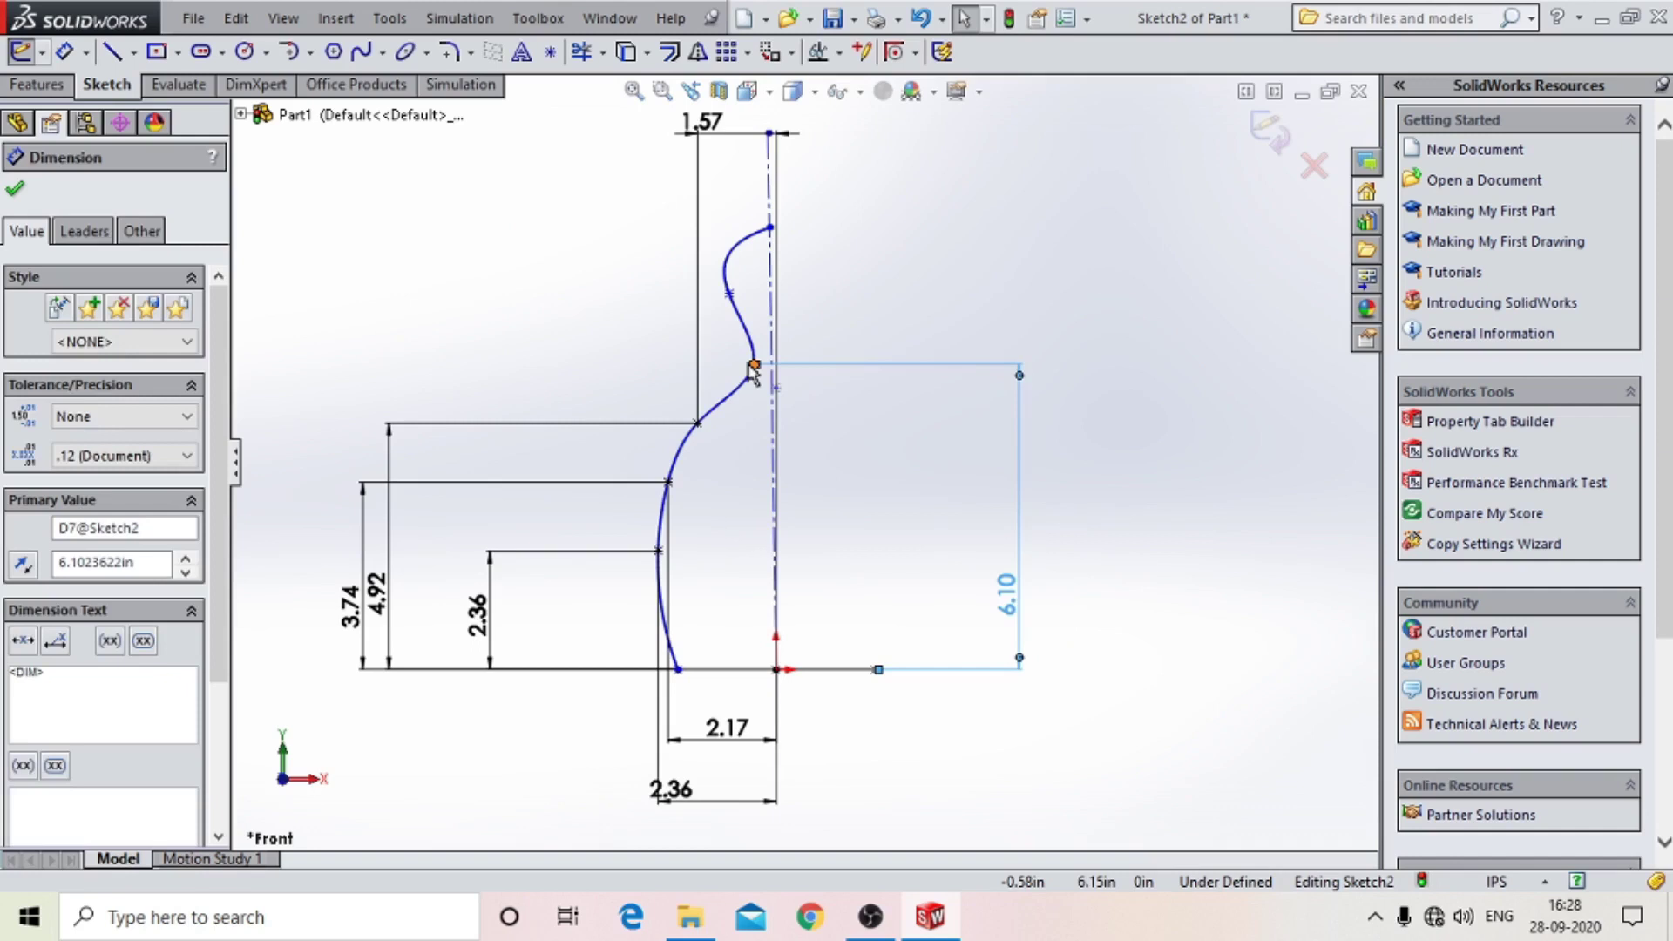
{"action": "left_click", "coordinate": [754, 367]}
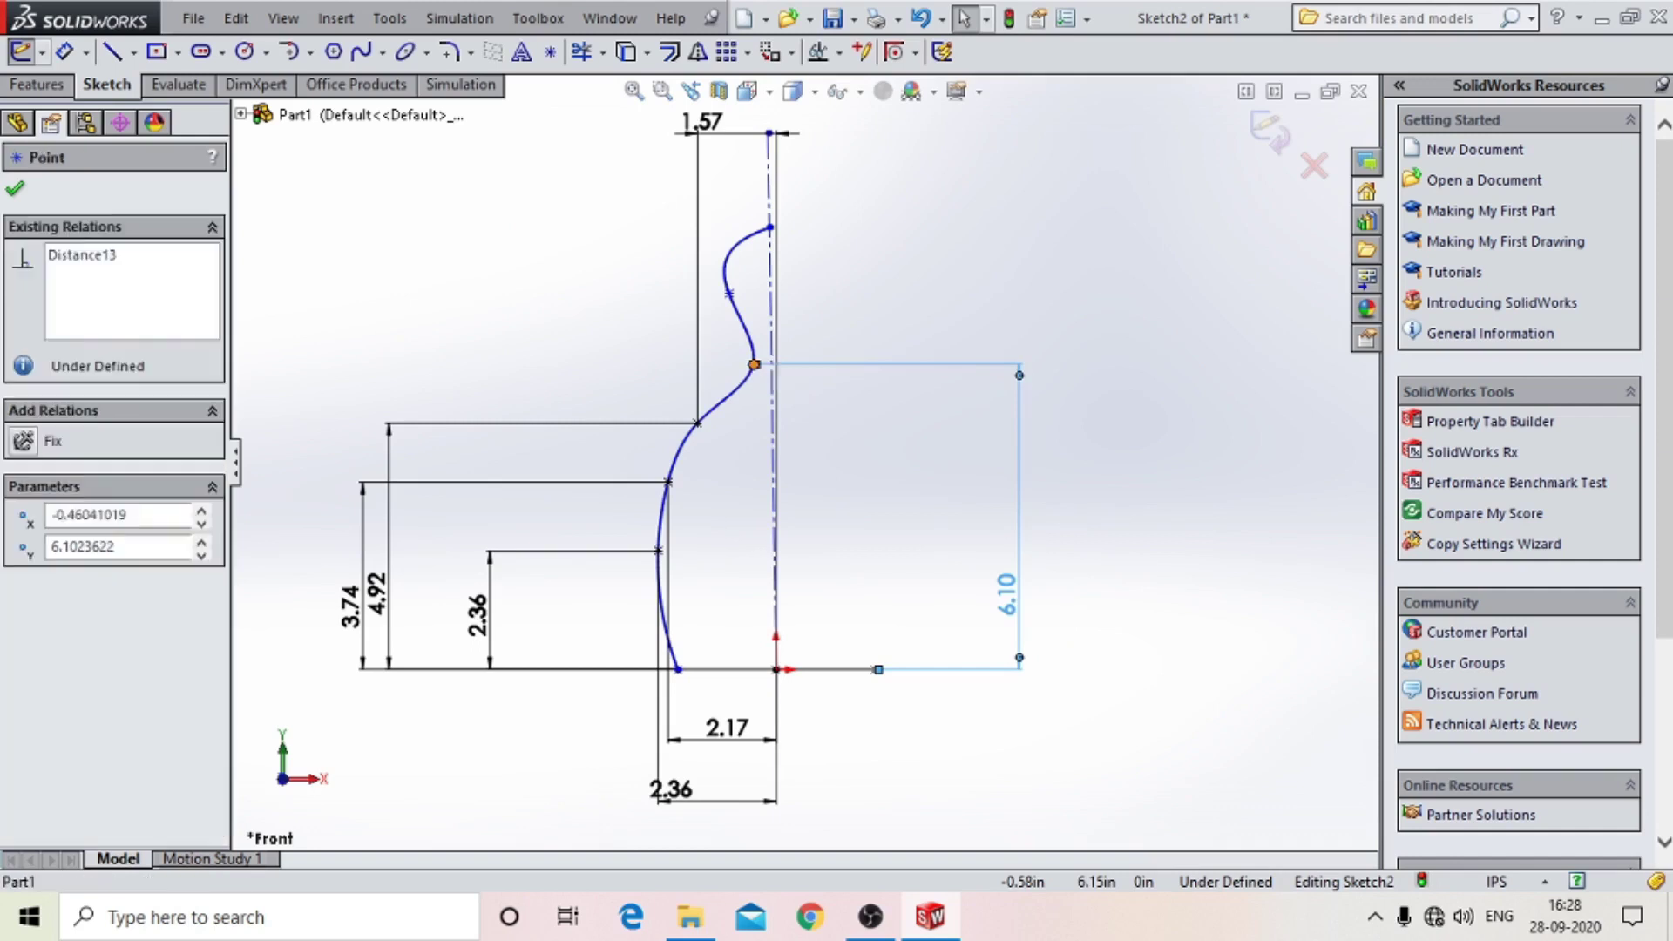
{"action": "left_click", "coordinate": [776, 670]}
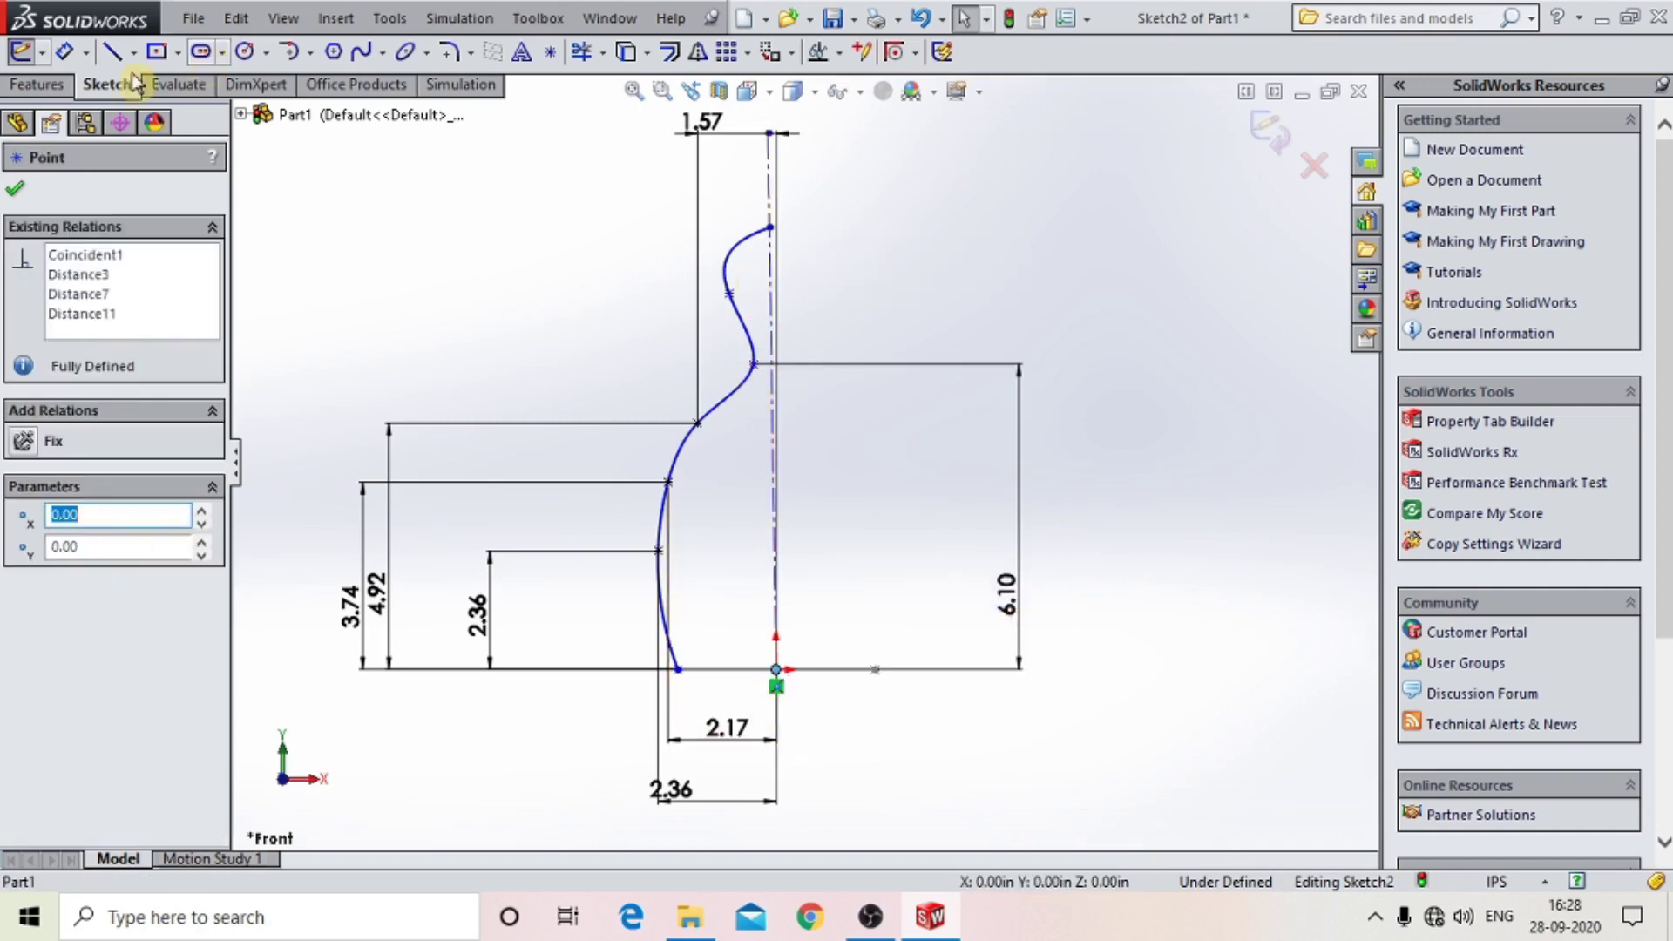
{"action": "left_click", "coordinate": [68, 57]}
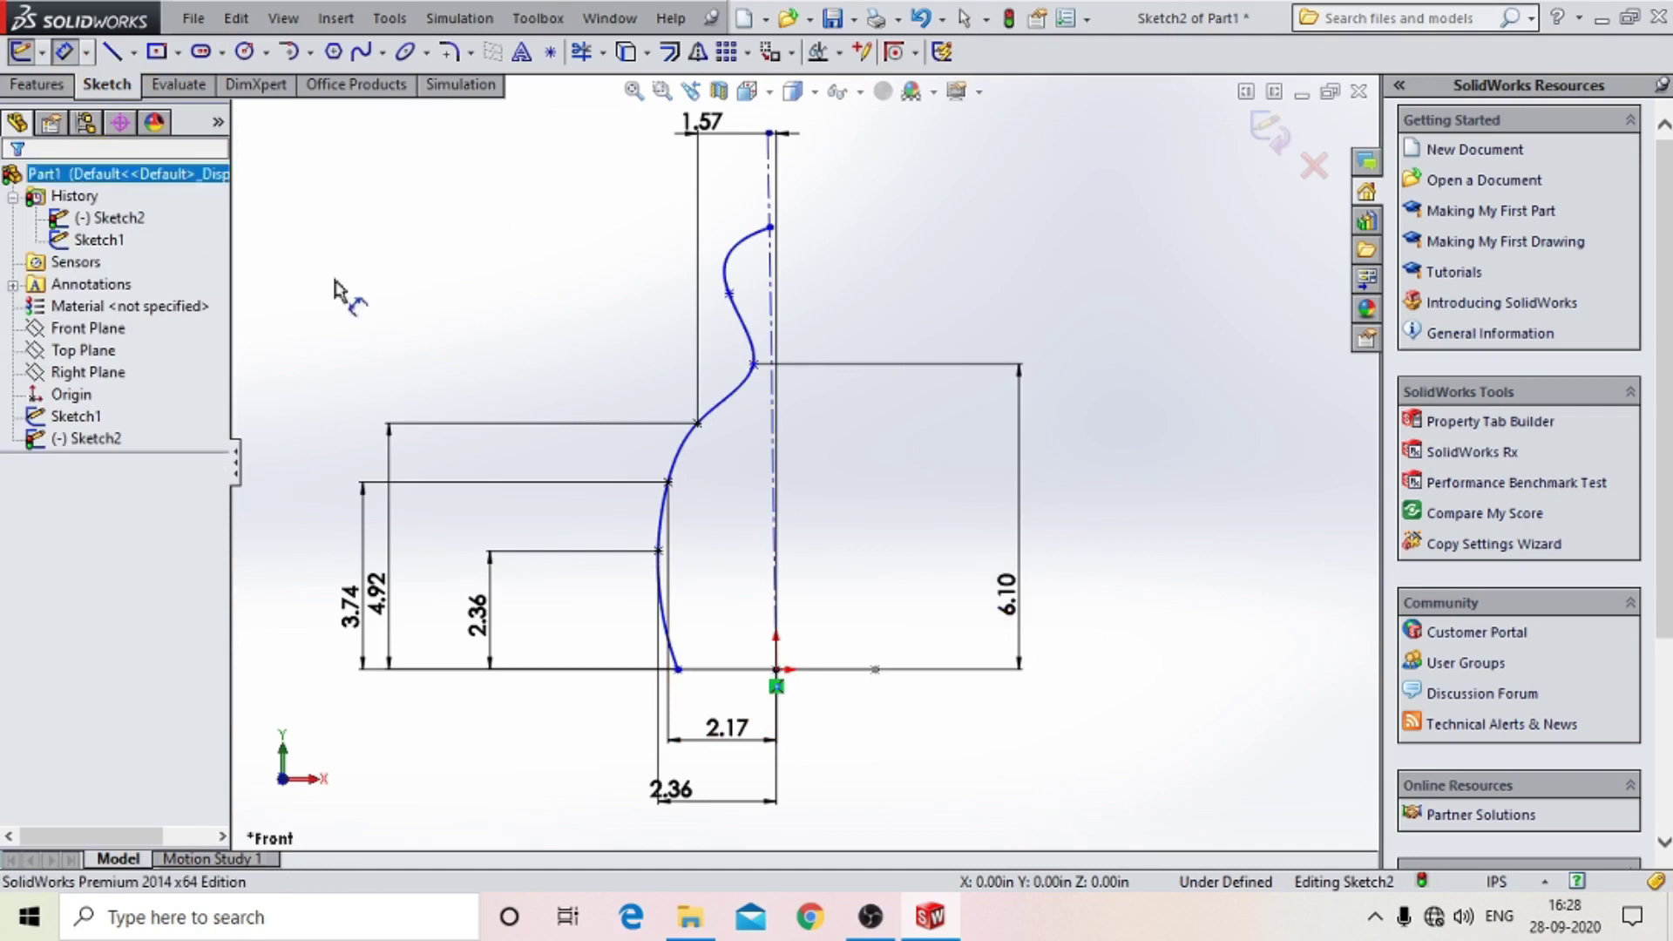
{"action": "left_click", "coordinate": [753, 366]}
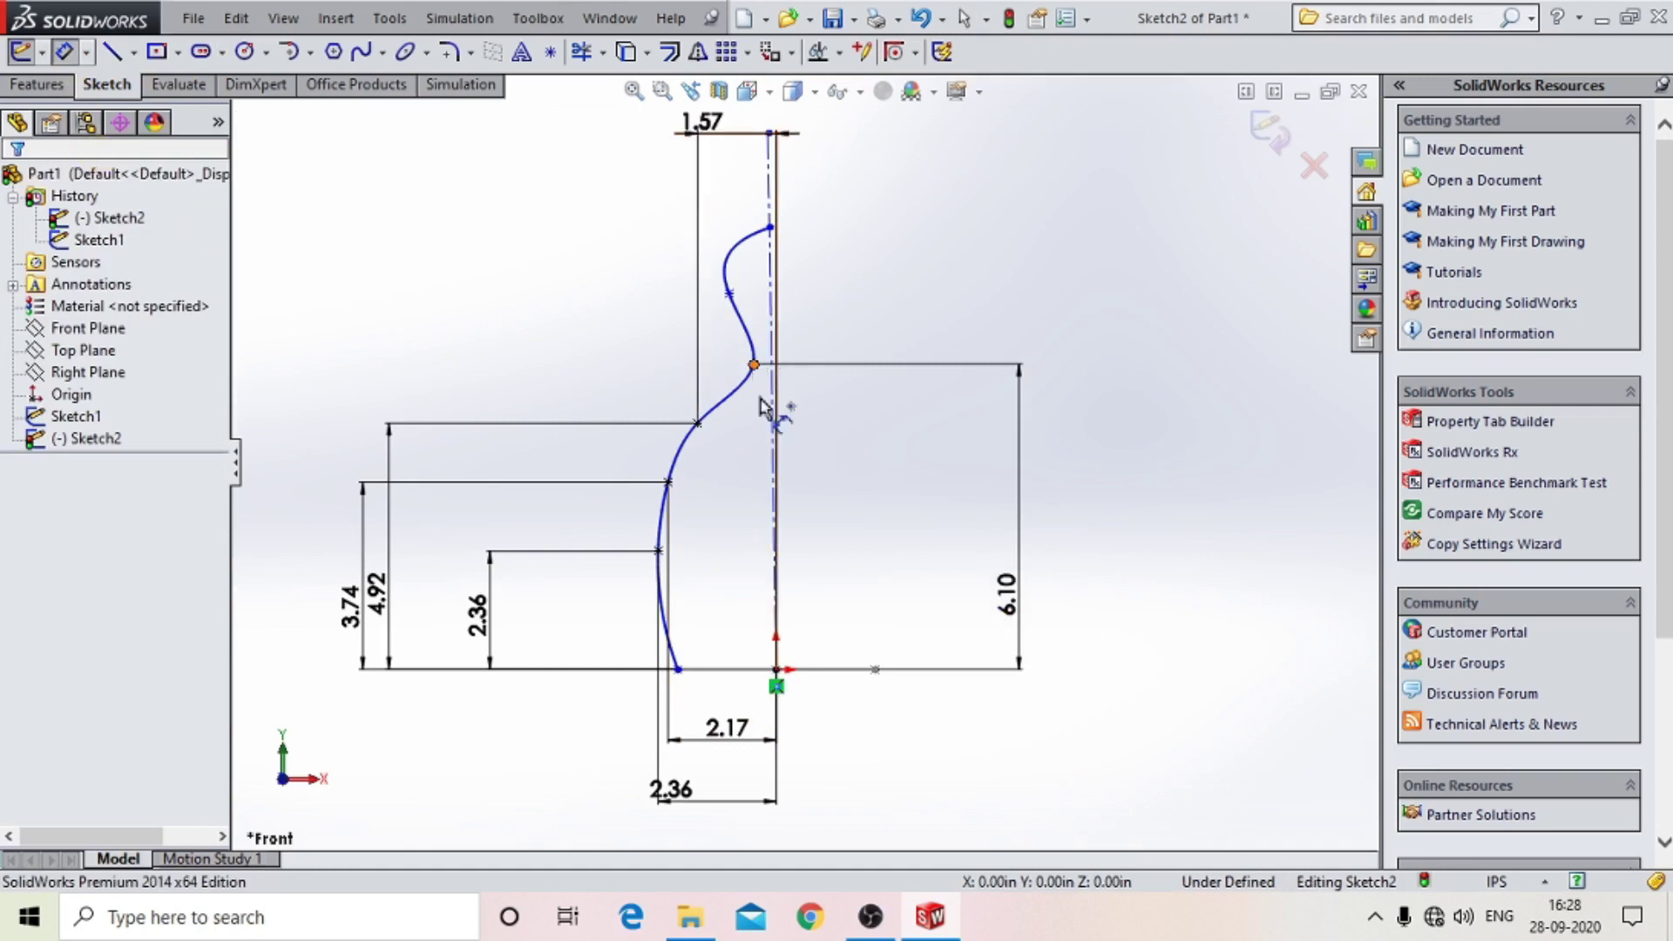
{"action": "left_click", "coordinate": [777, 671]}
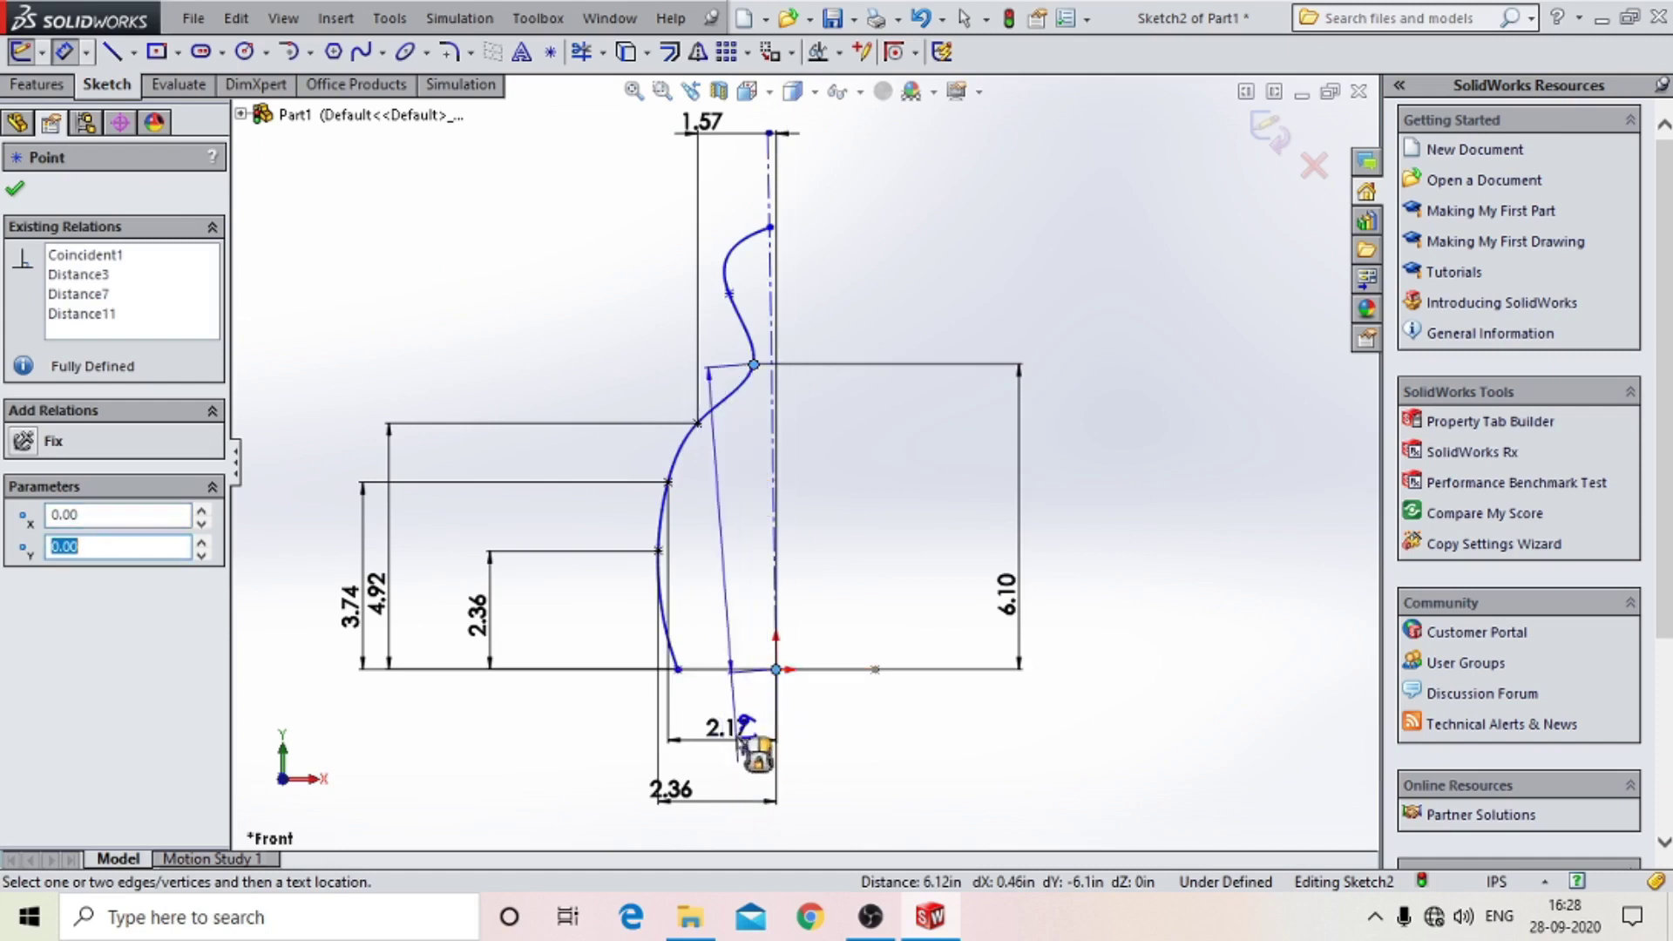
{"action": "left_click", "coordinate": [766, 705]}
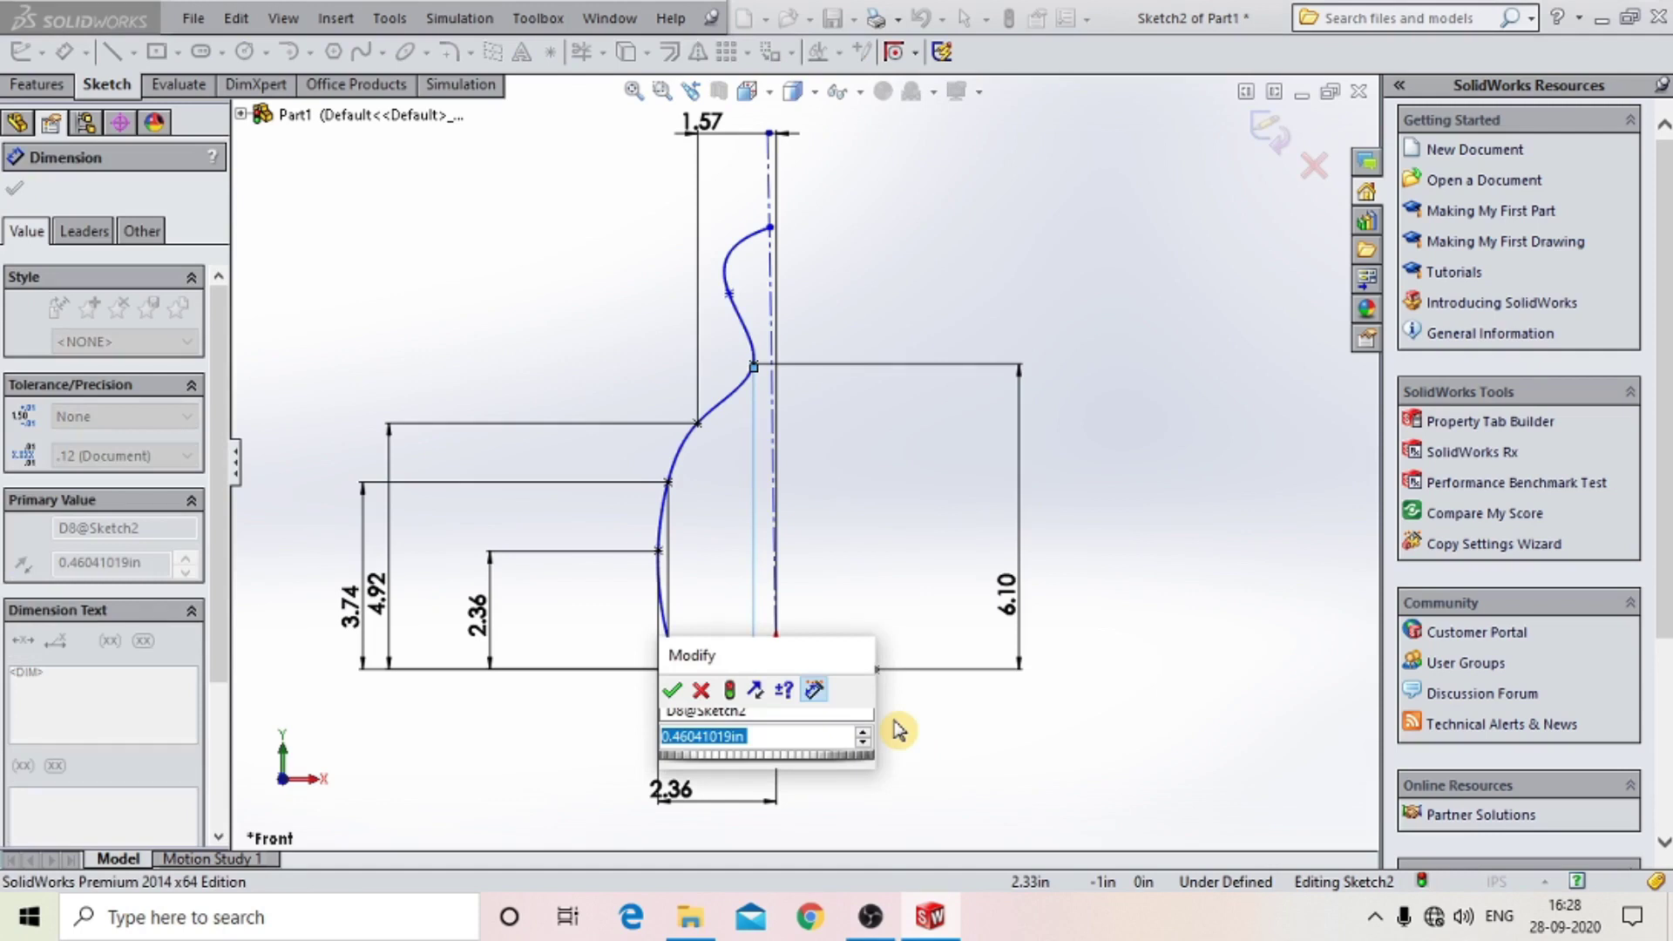
Set the shoulder offset to 25 mm and the upper curve point 195 mm above the base.
{"action": "type", "text": "25mm"}
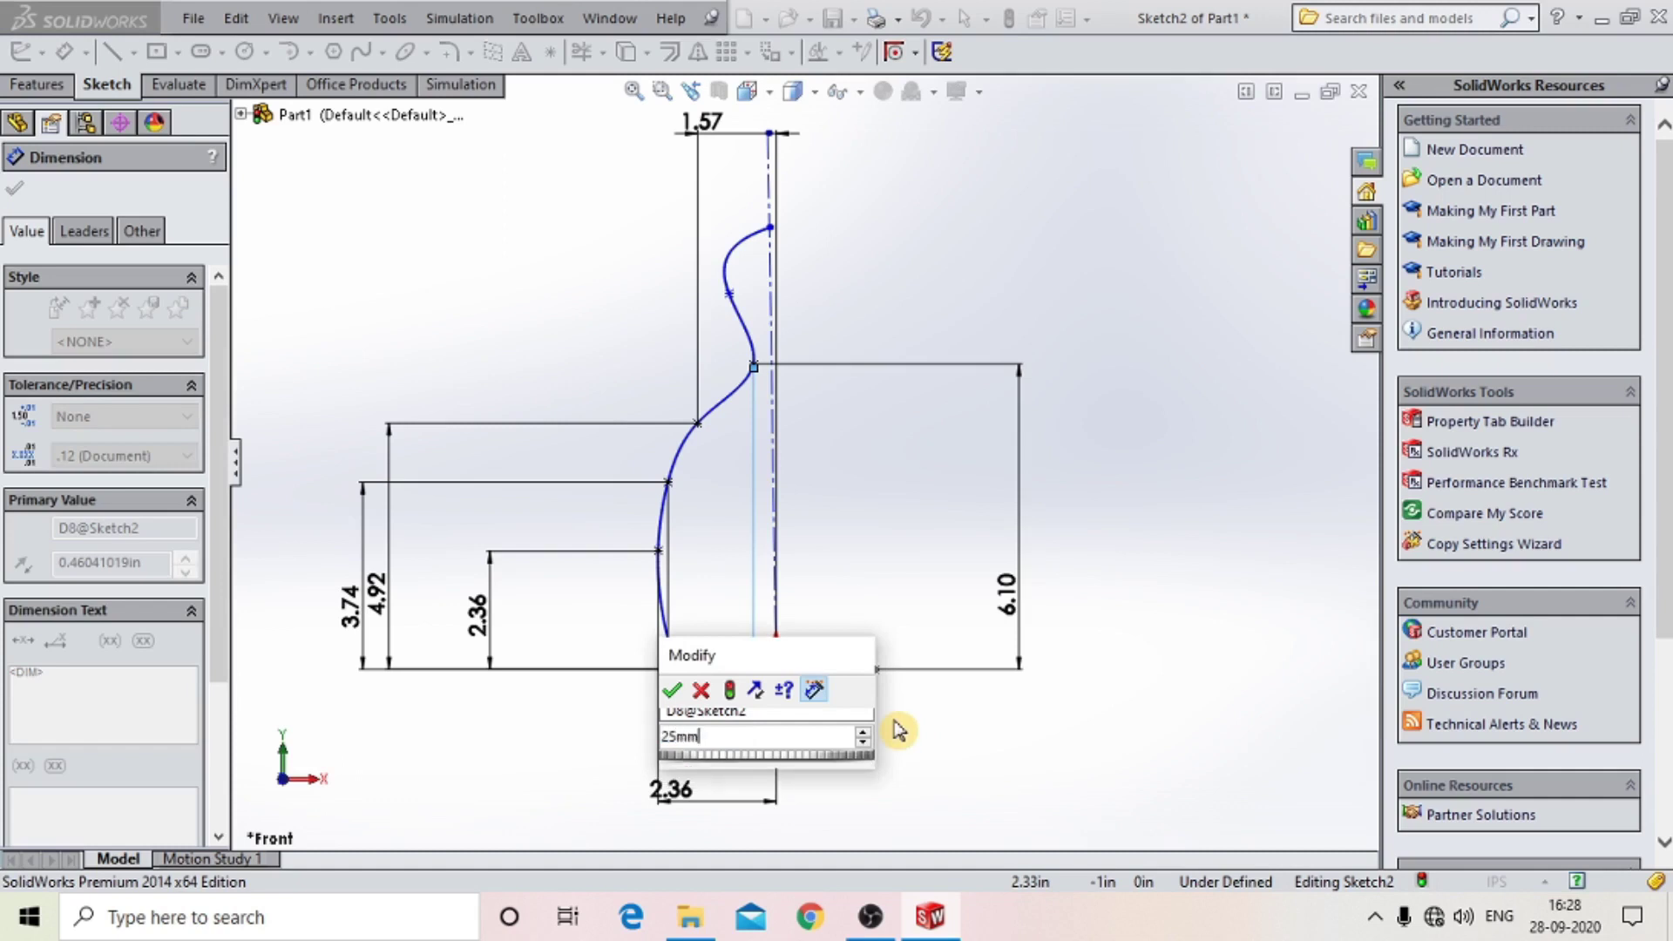
{"action": "key", "text": "Return"}
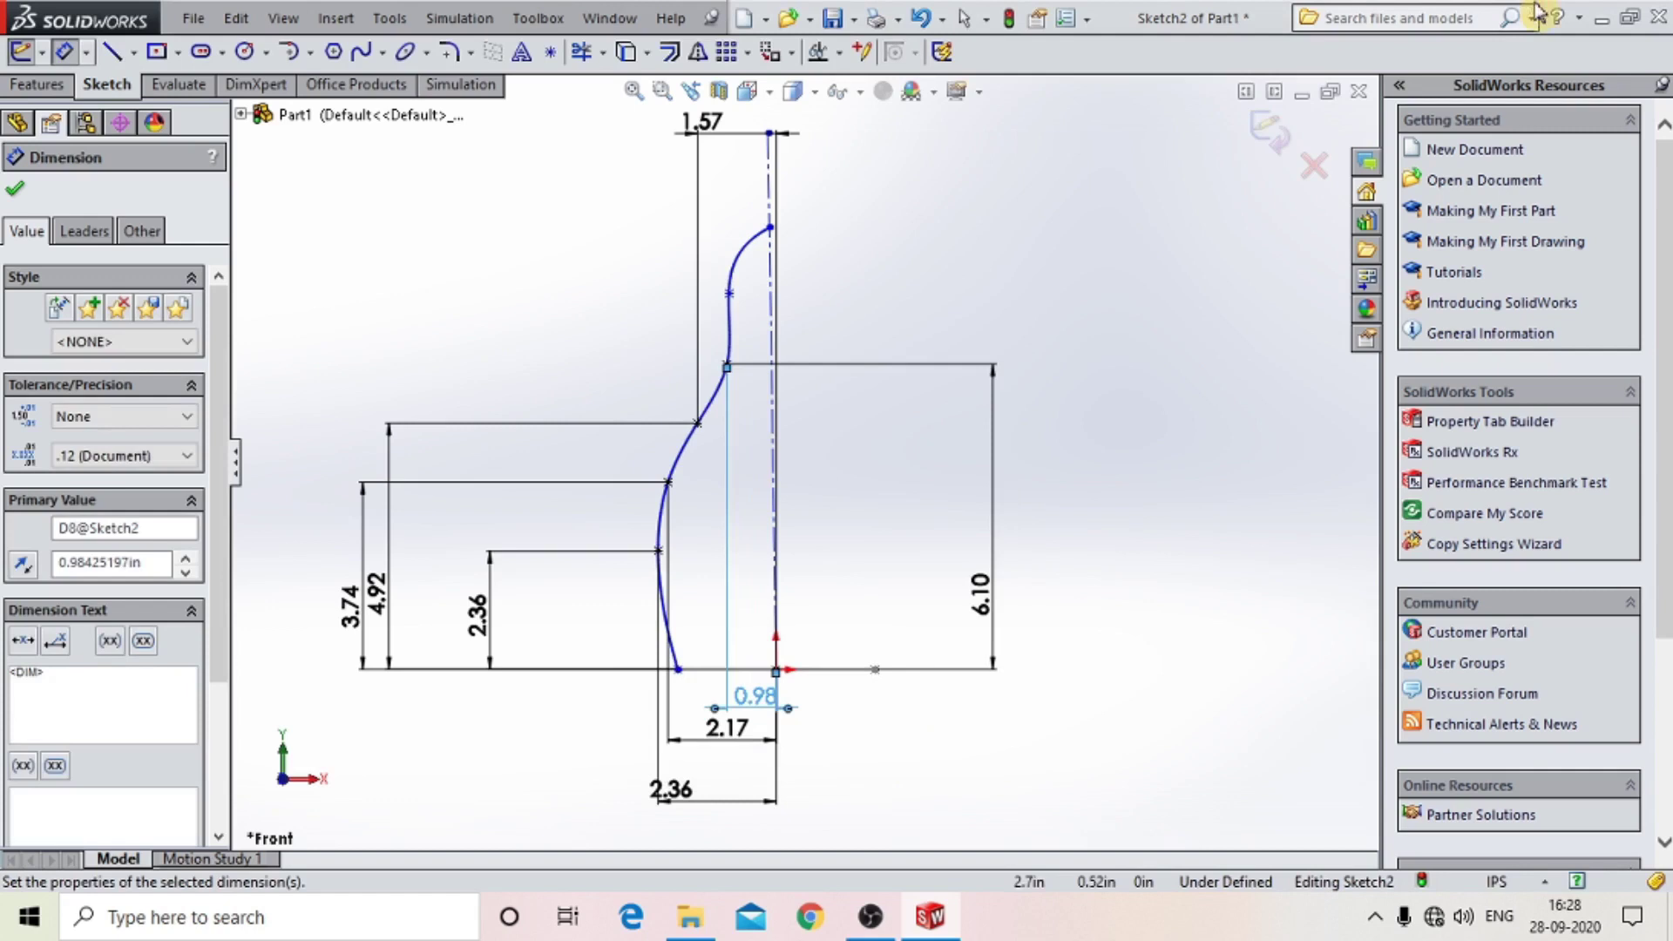
{"action": "left_click", "coordinate": [730, 294]}
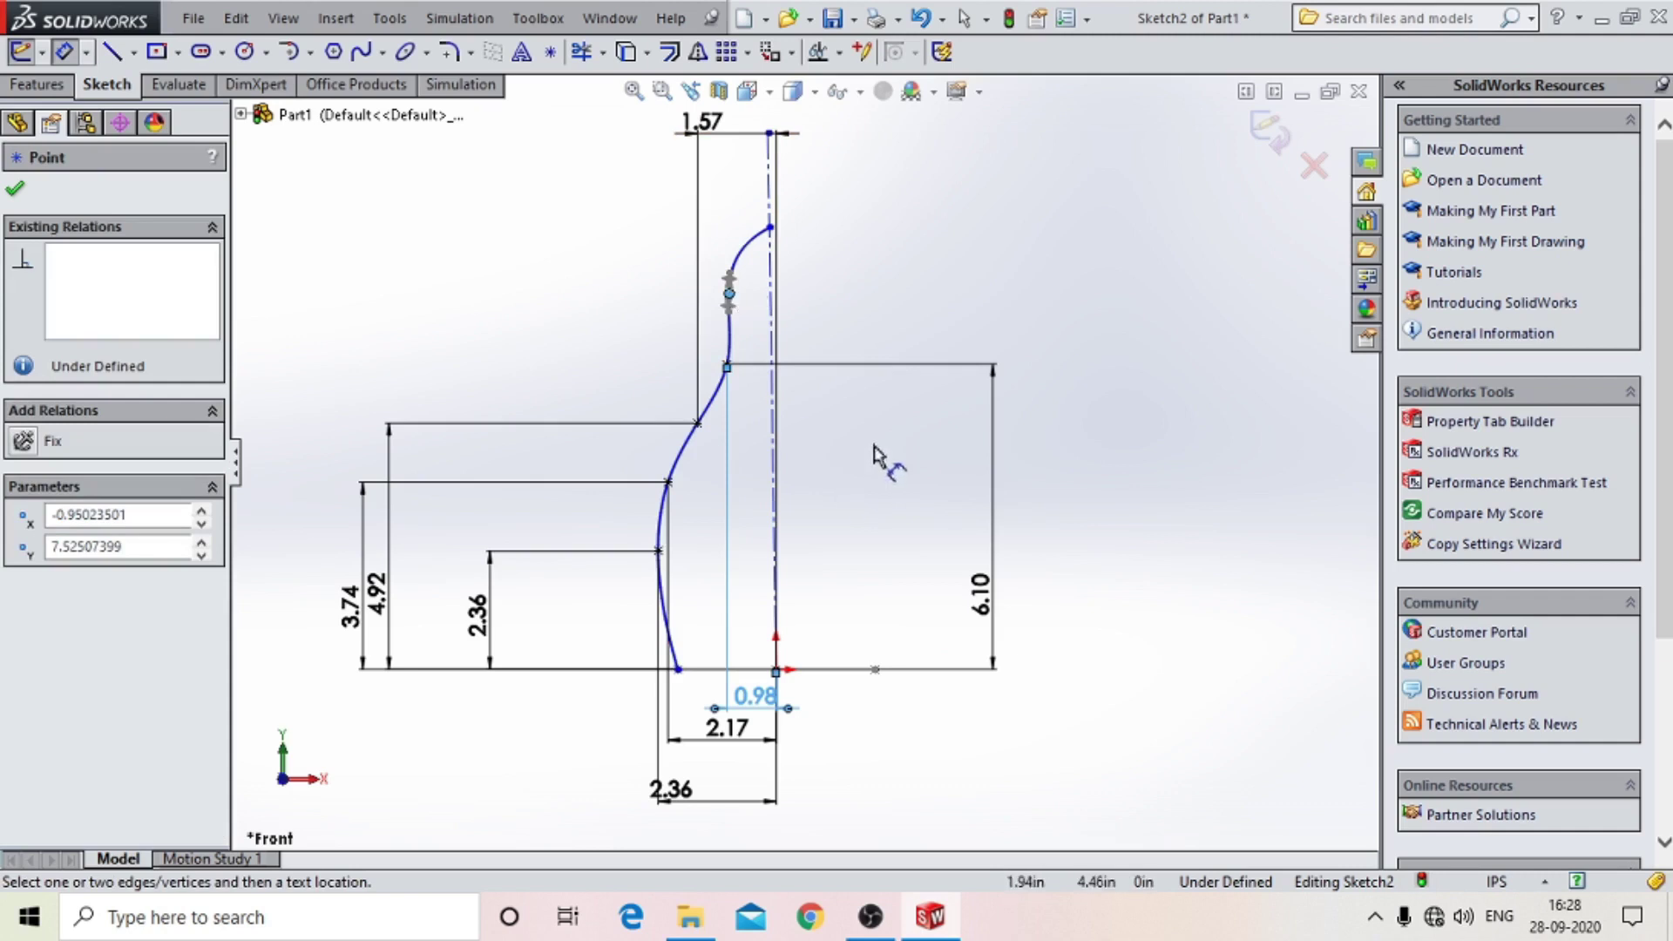
{"action": "left_click", "coordinate": [843, 670]}
{"action": "left_click", "coordinate": [1083, 636]}
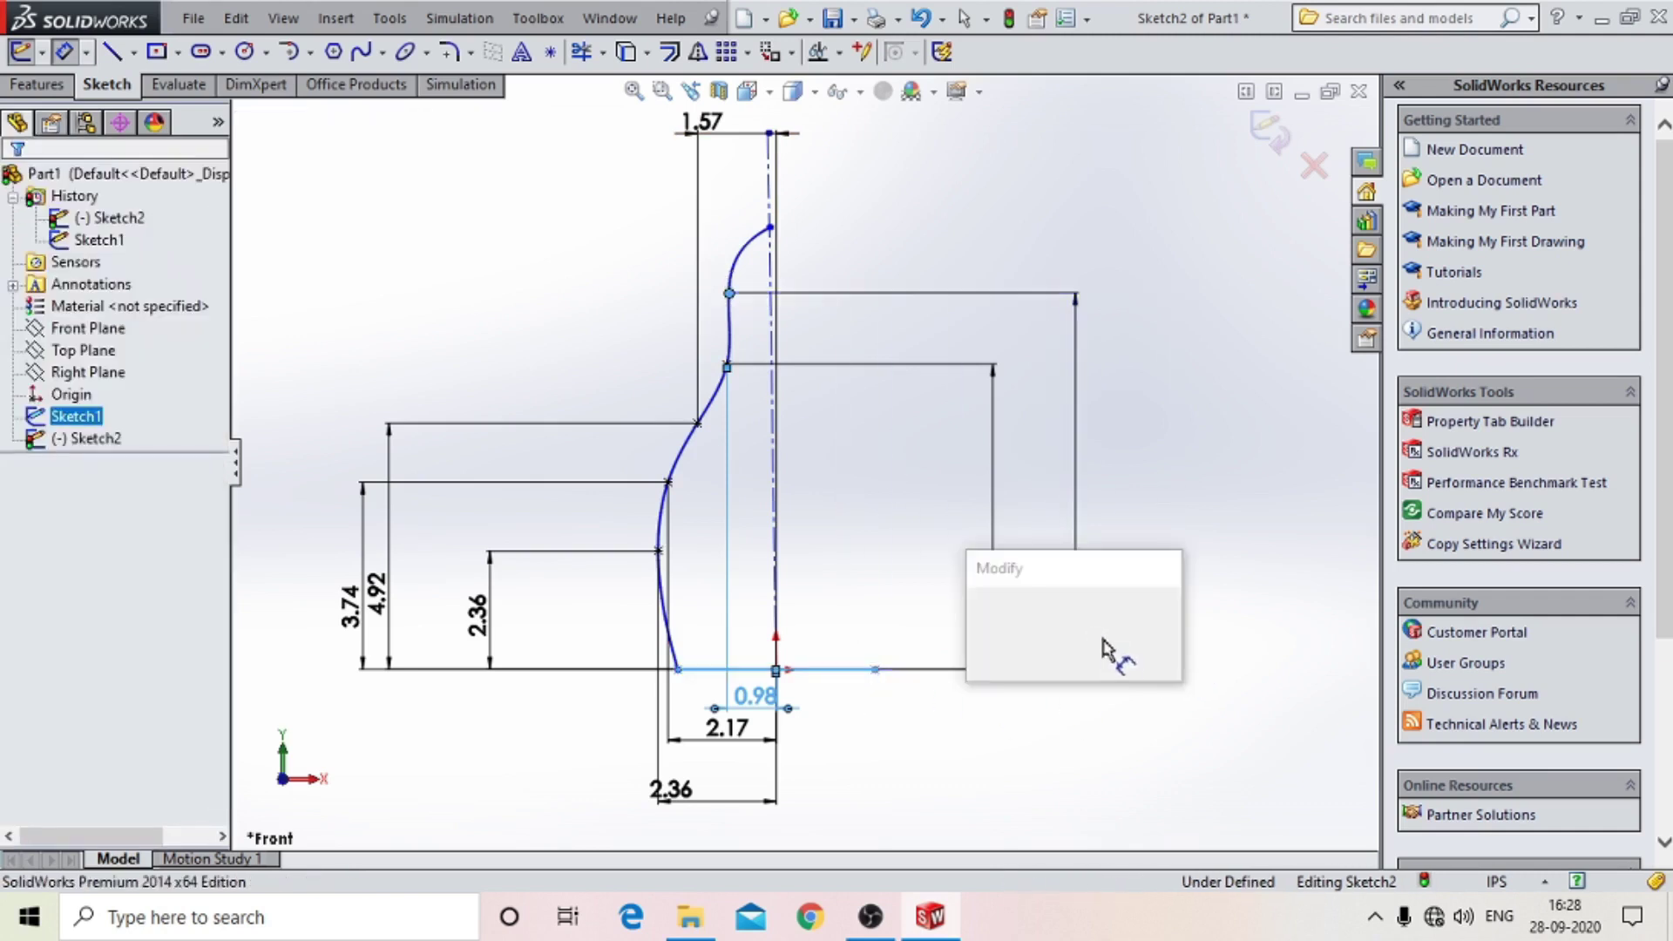
{"action": "type", "text": "195mm"}
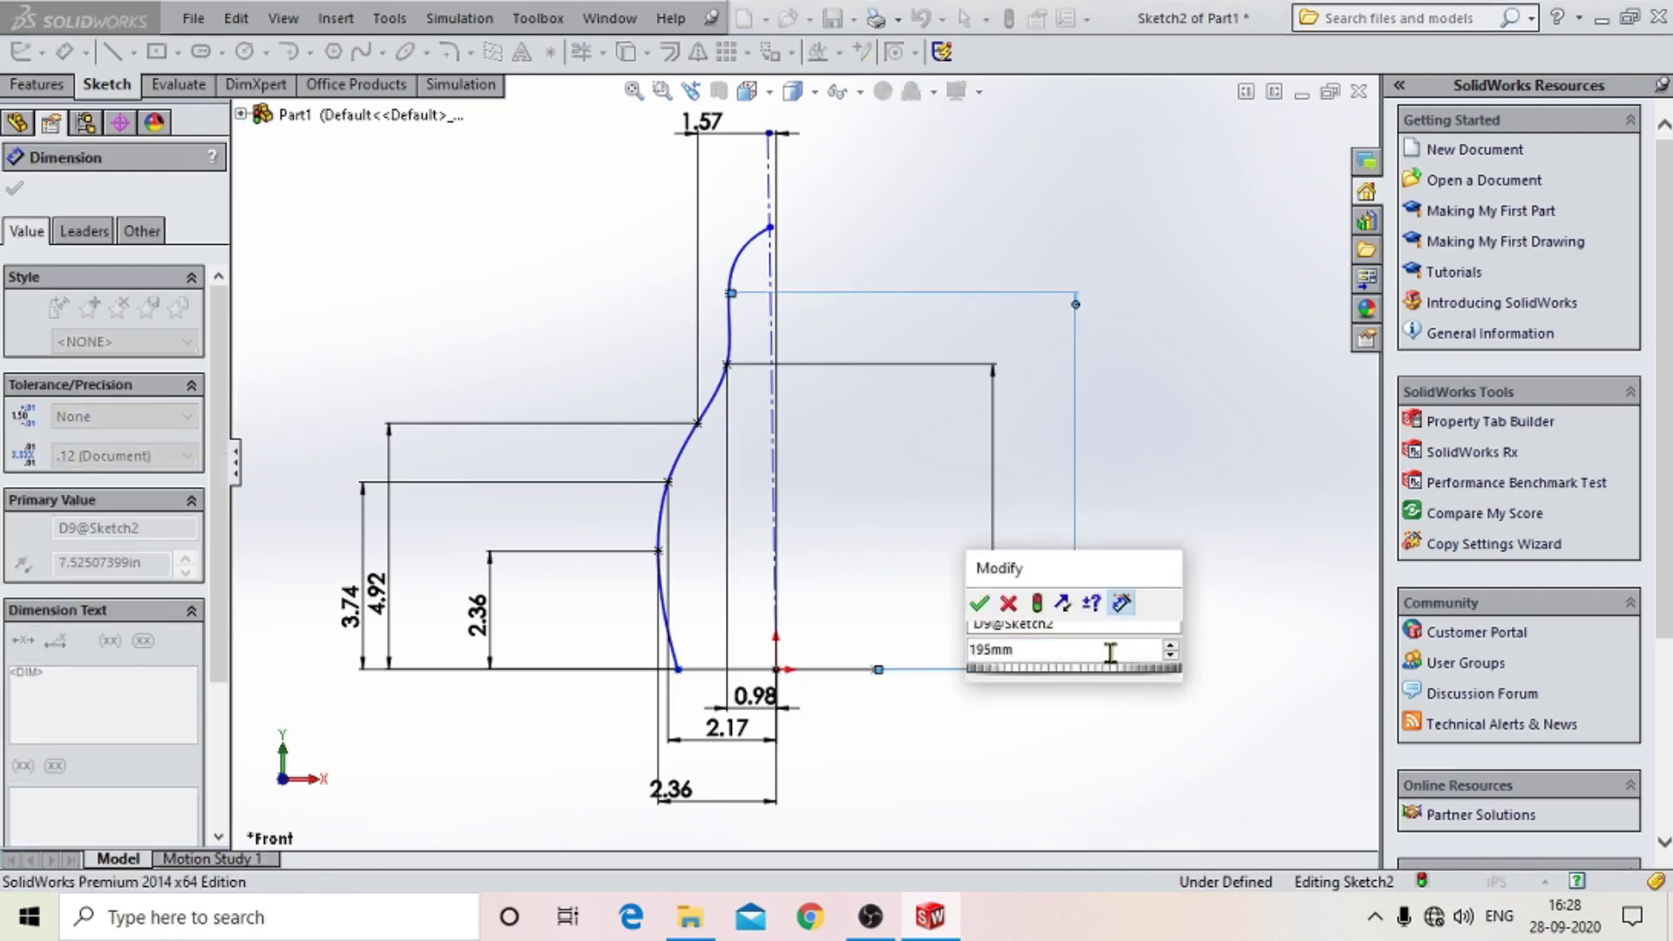
{"action": "key", "text": "Return"}
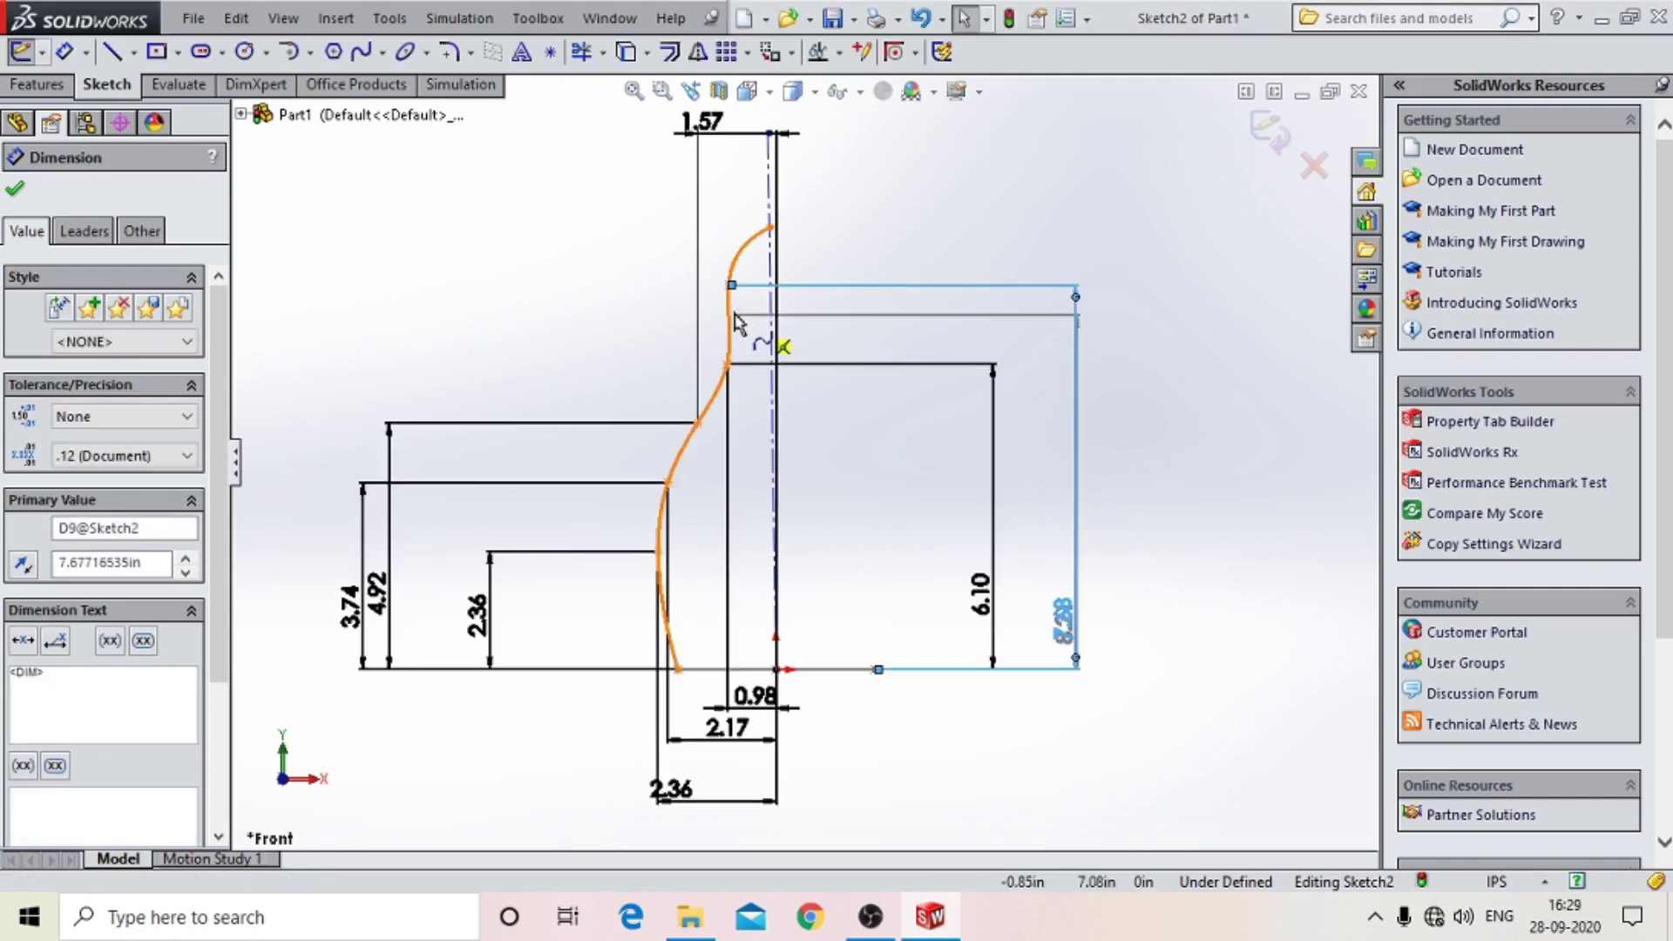
Begin a horizontal dimension from the upper curve point to the origin.
{"action": "left_click", "coordinate": [770, 229]}
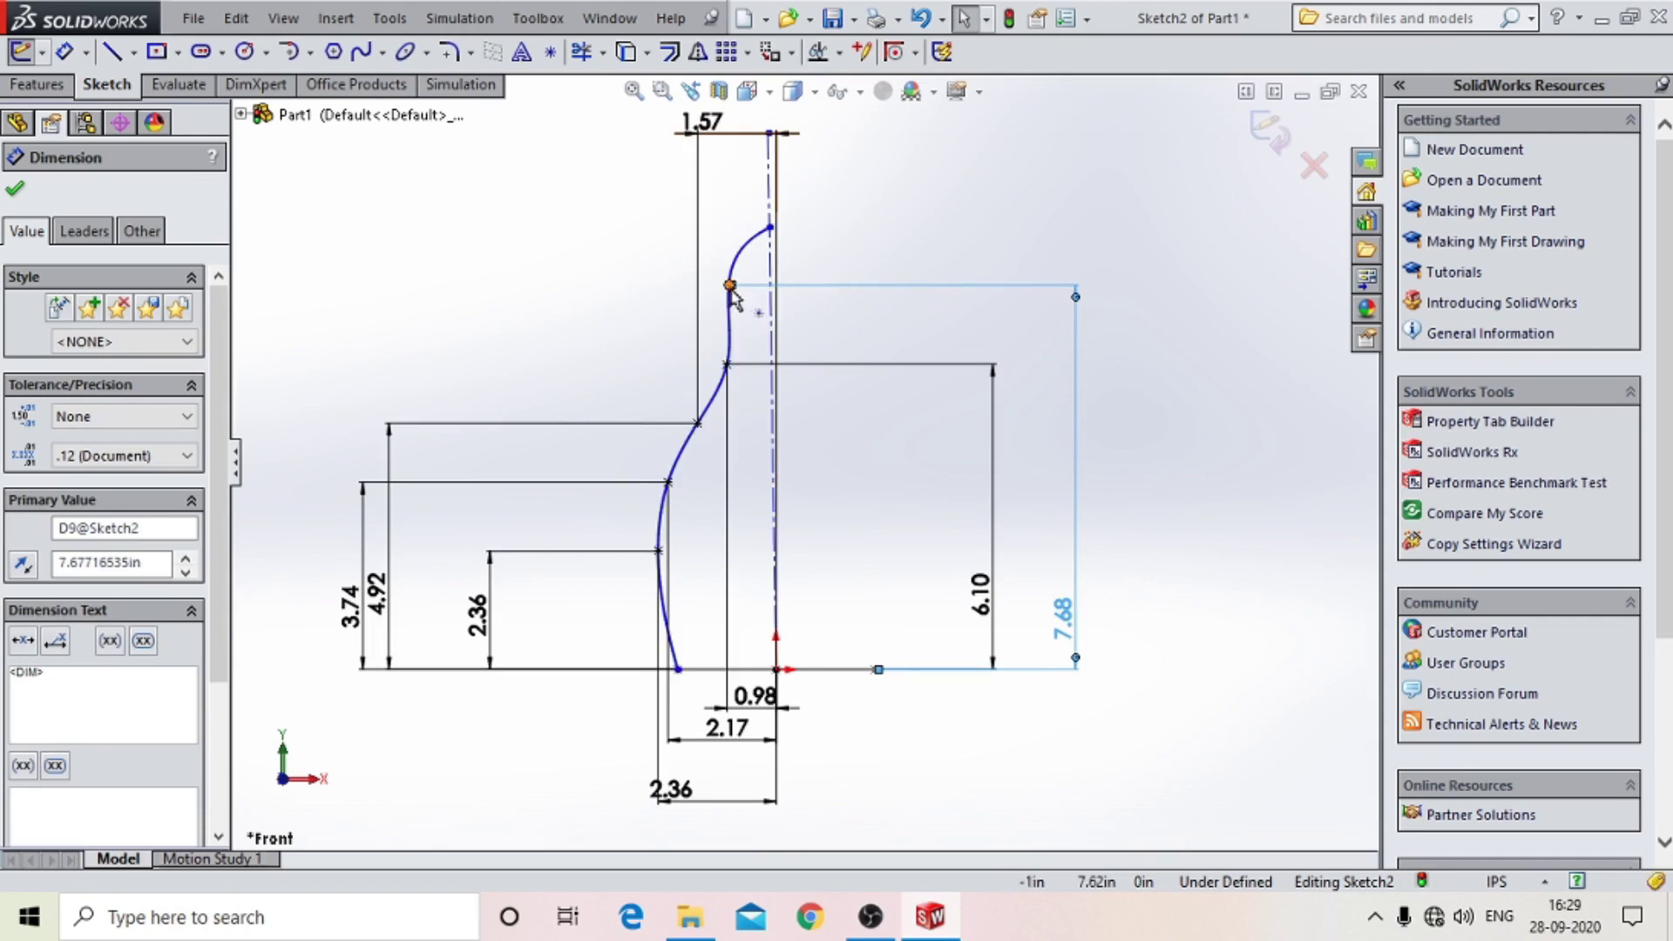
{"action": "left_click", "coordinate": [730, 288]}
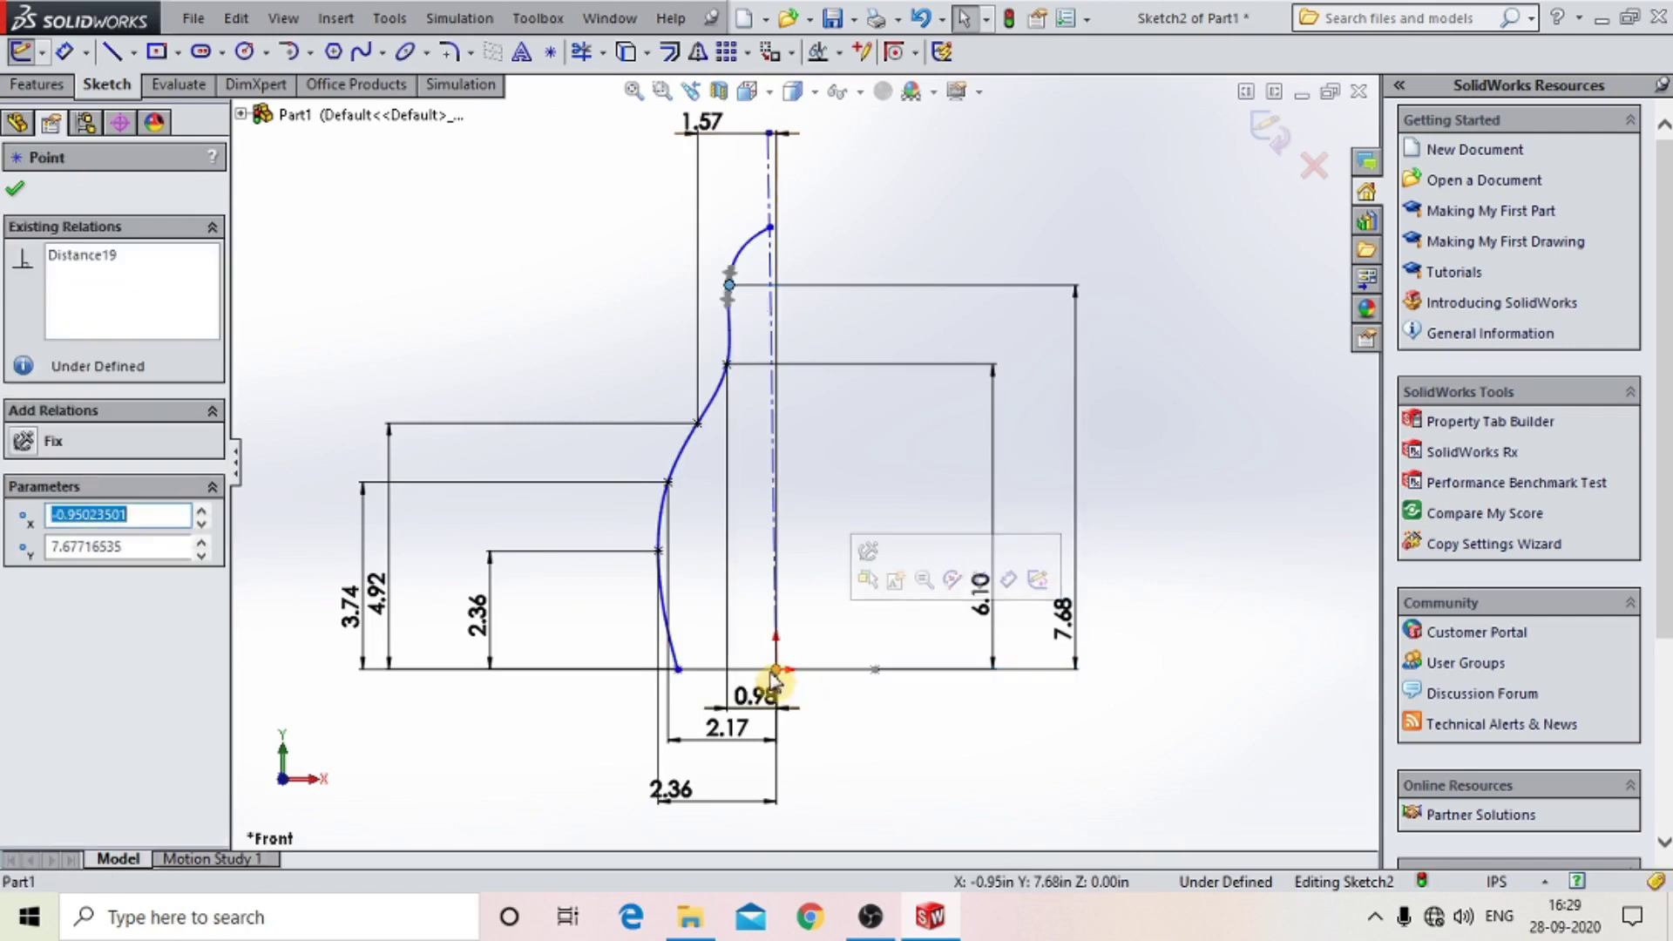
{"action": "left_click", "coordinate": [777, 671]}
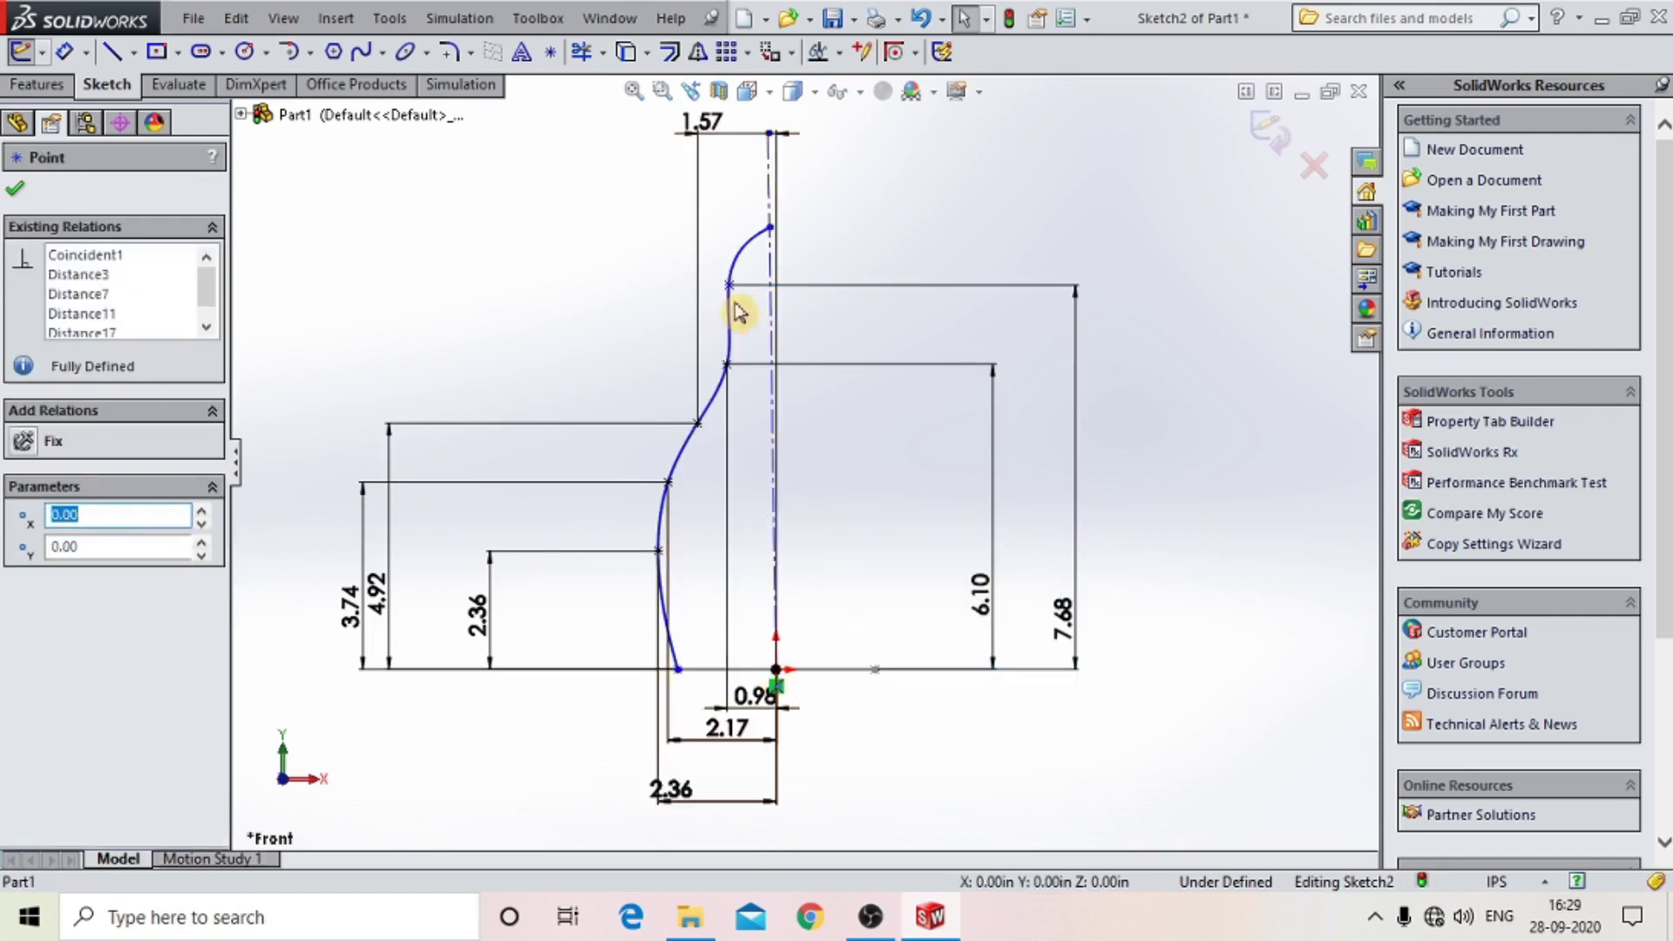
{"action": "left_click", "coordinate": [63, 52]}
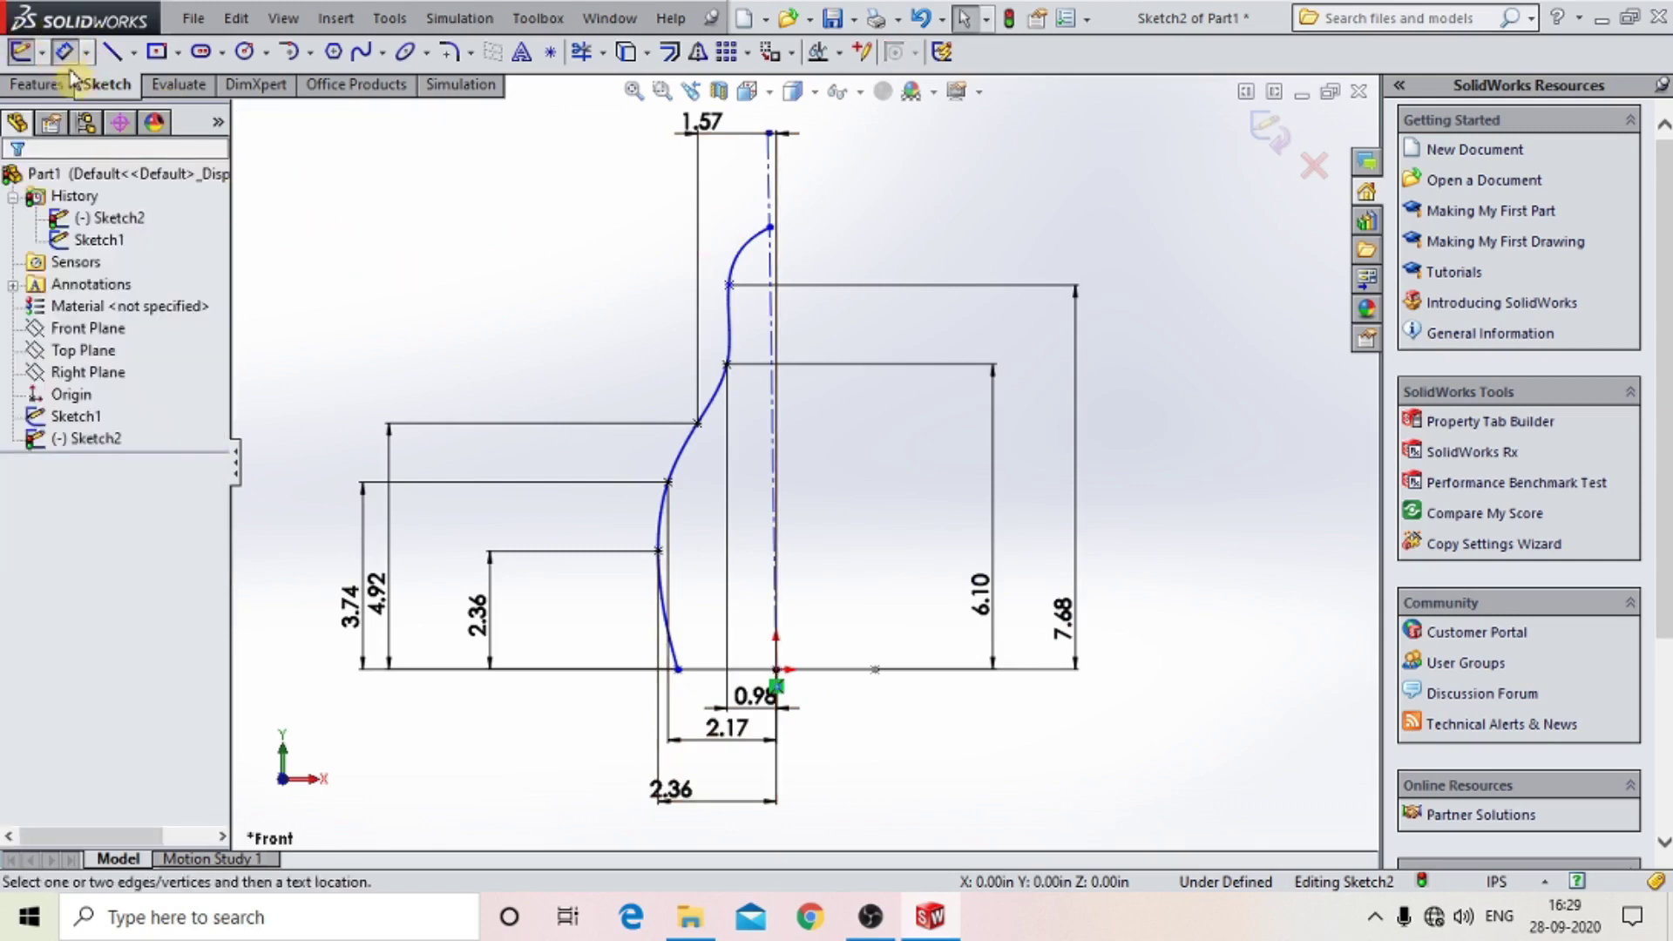
{"action": "left_click", "coordinate": [730, 286]}
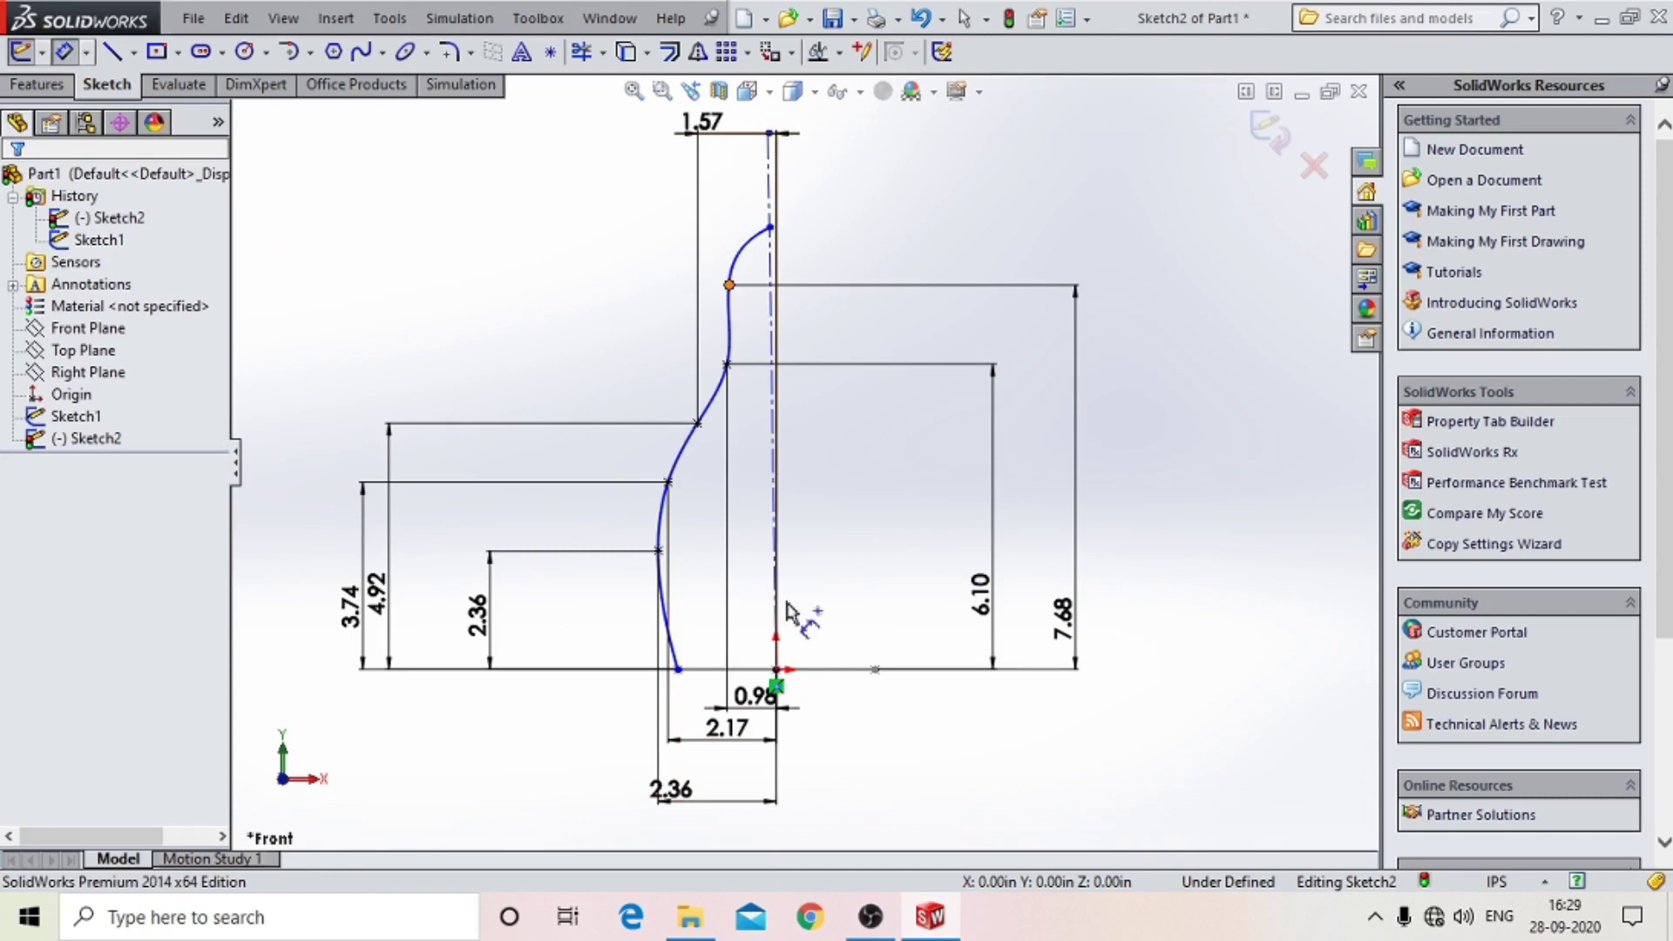
Set the upper curve point 35 mm horizontally from the axis.
{"action": "left_click", "coordinate": [778, 670]}
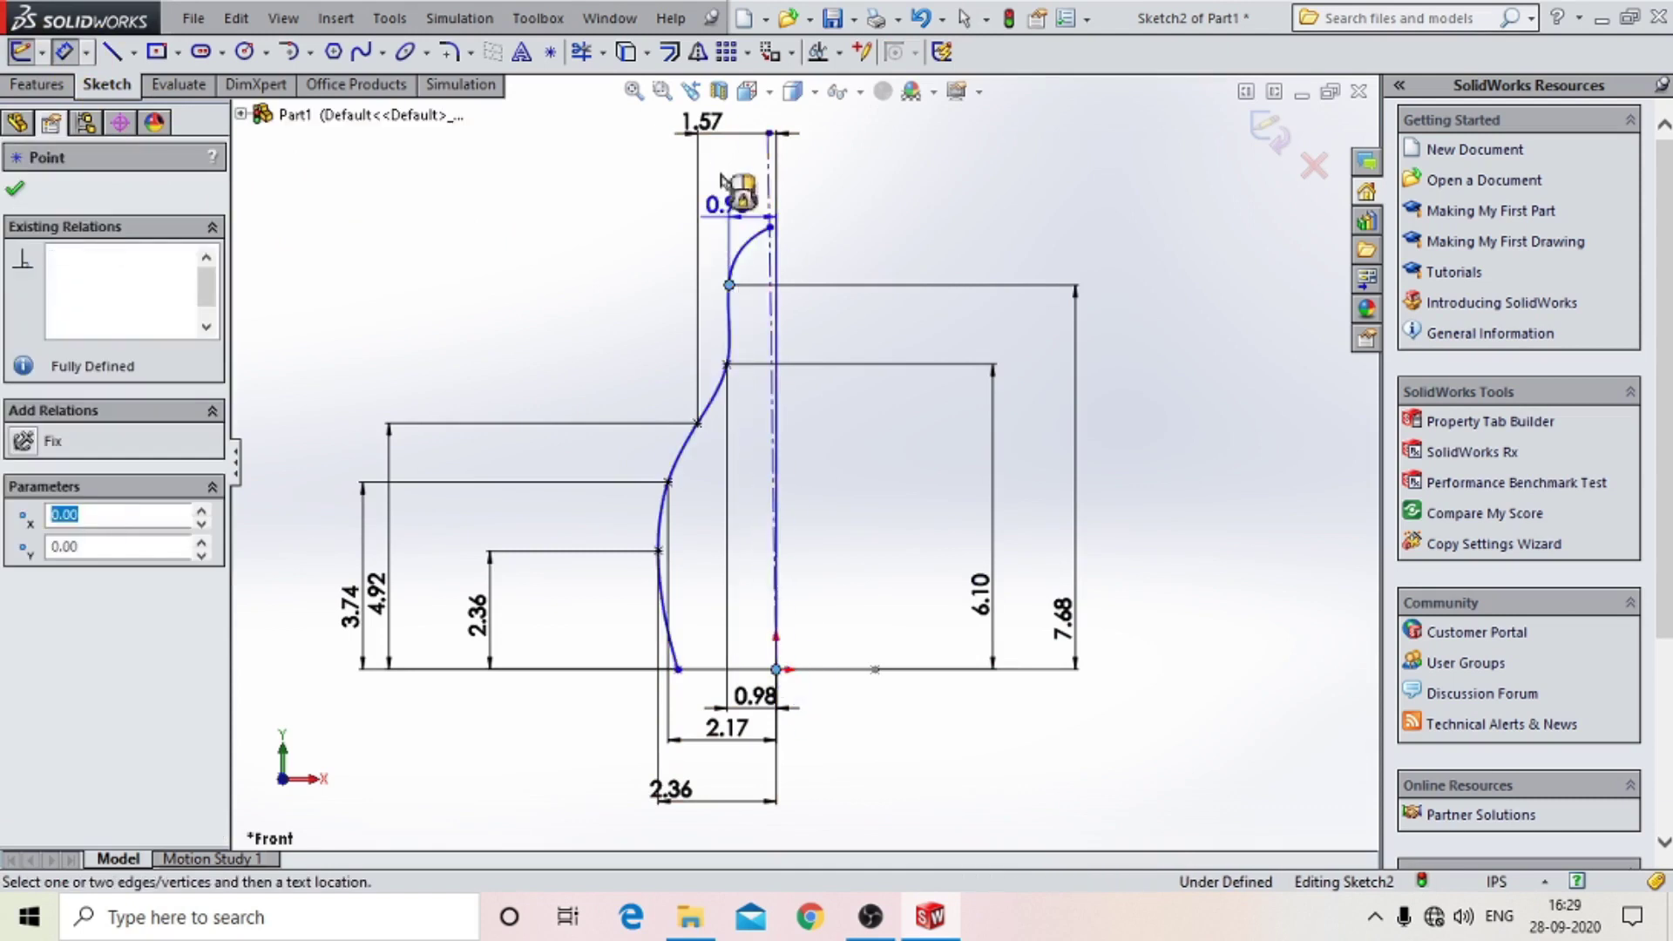
{"action": "left_click", "coordinate": [780, 199]}
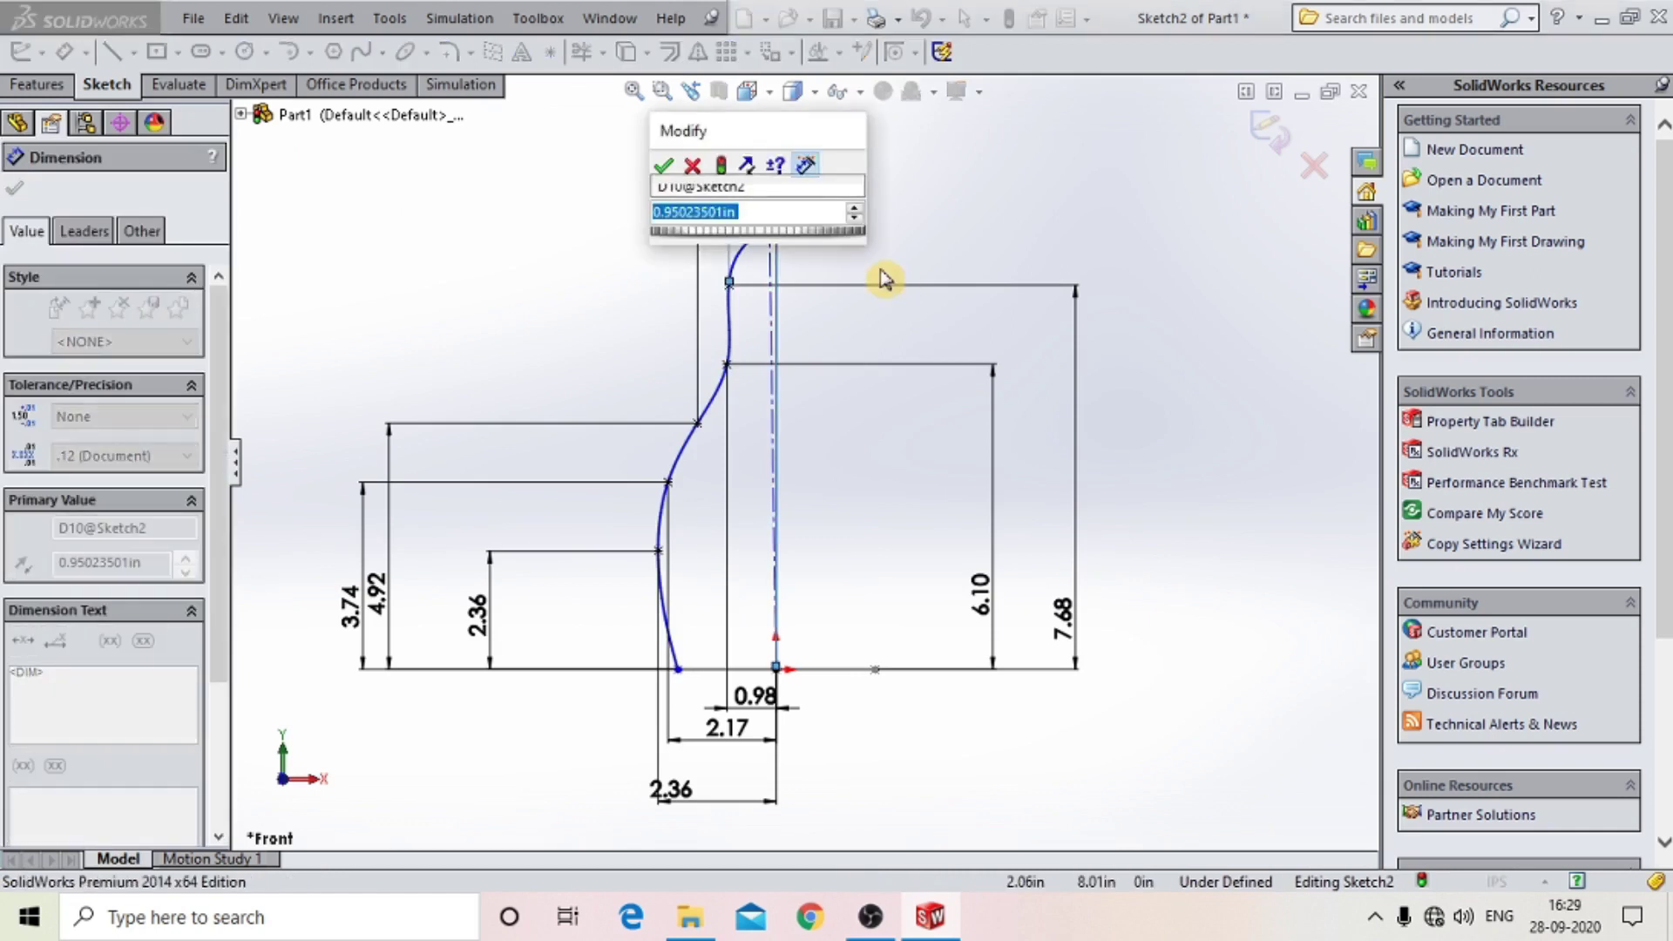
{"action": "type", "text": "35mm"}
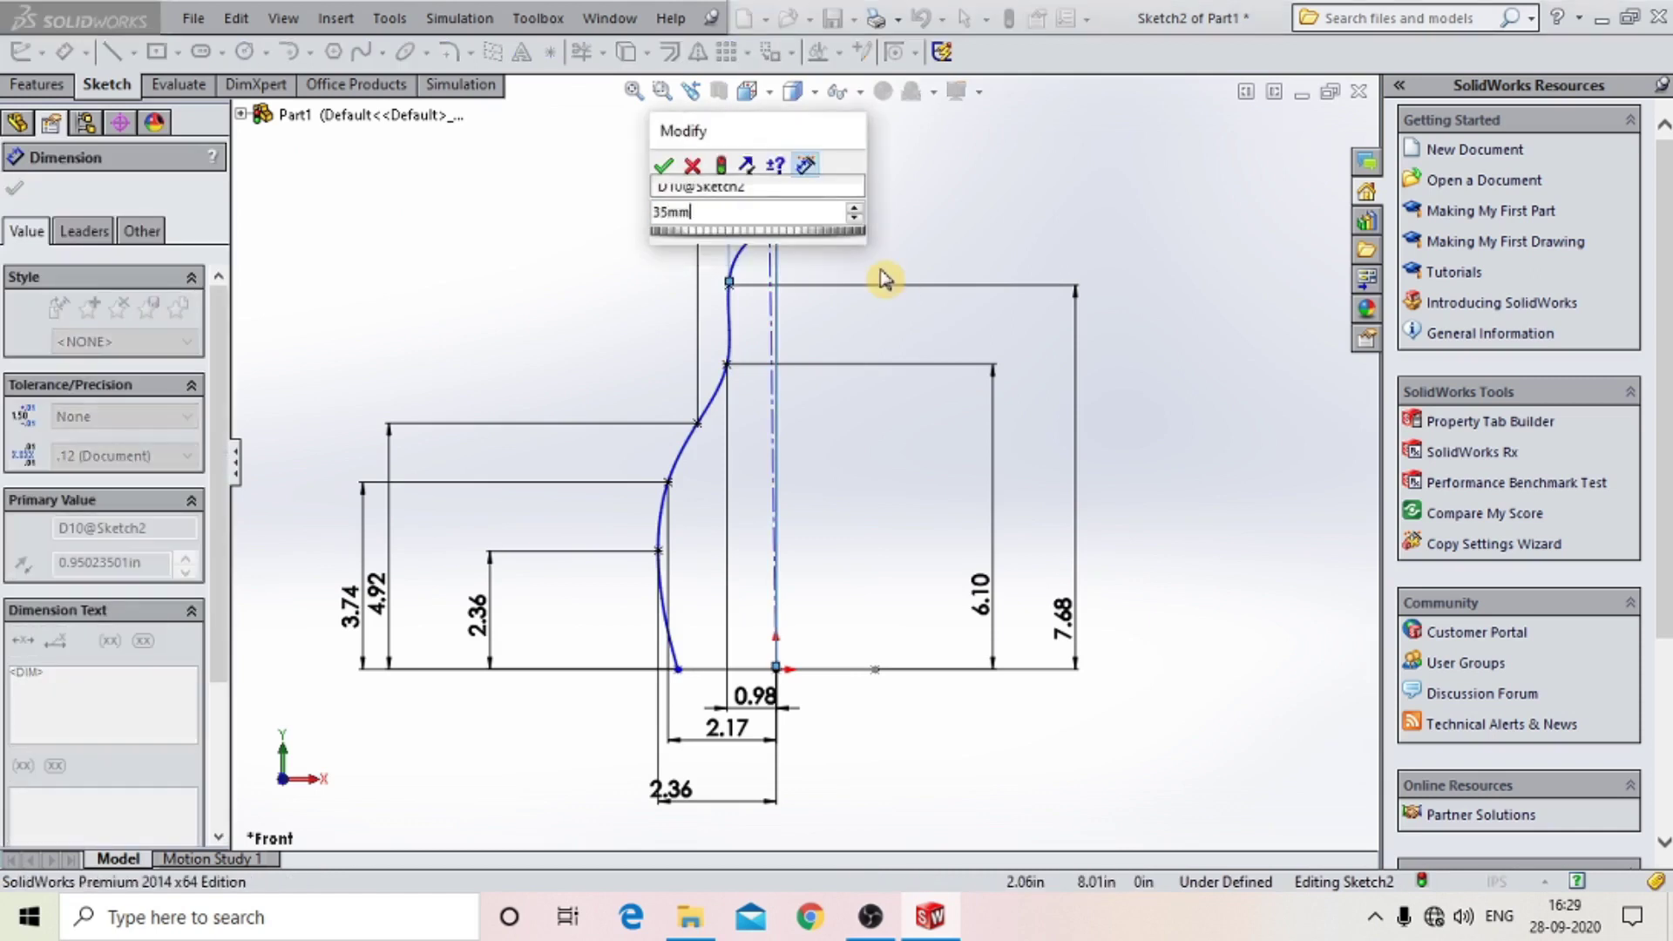
{"action": "key", "text": "Return"}
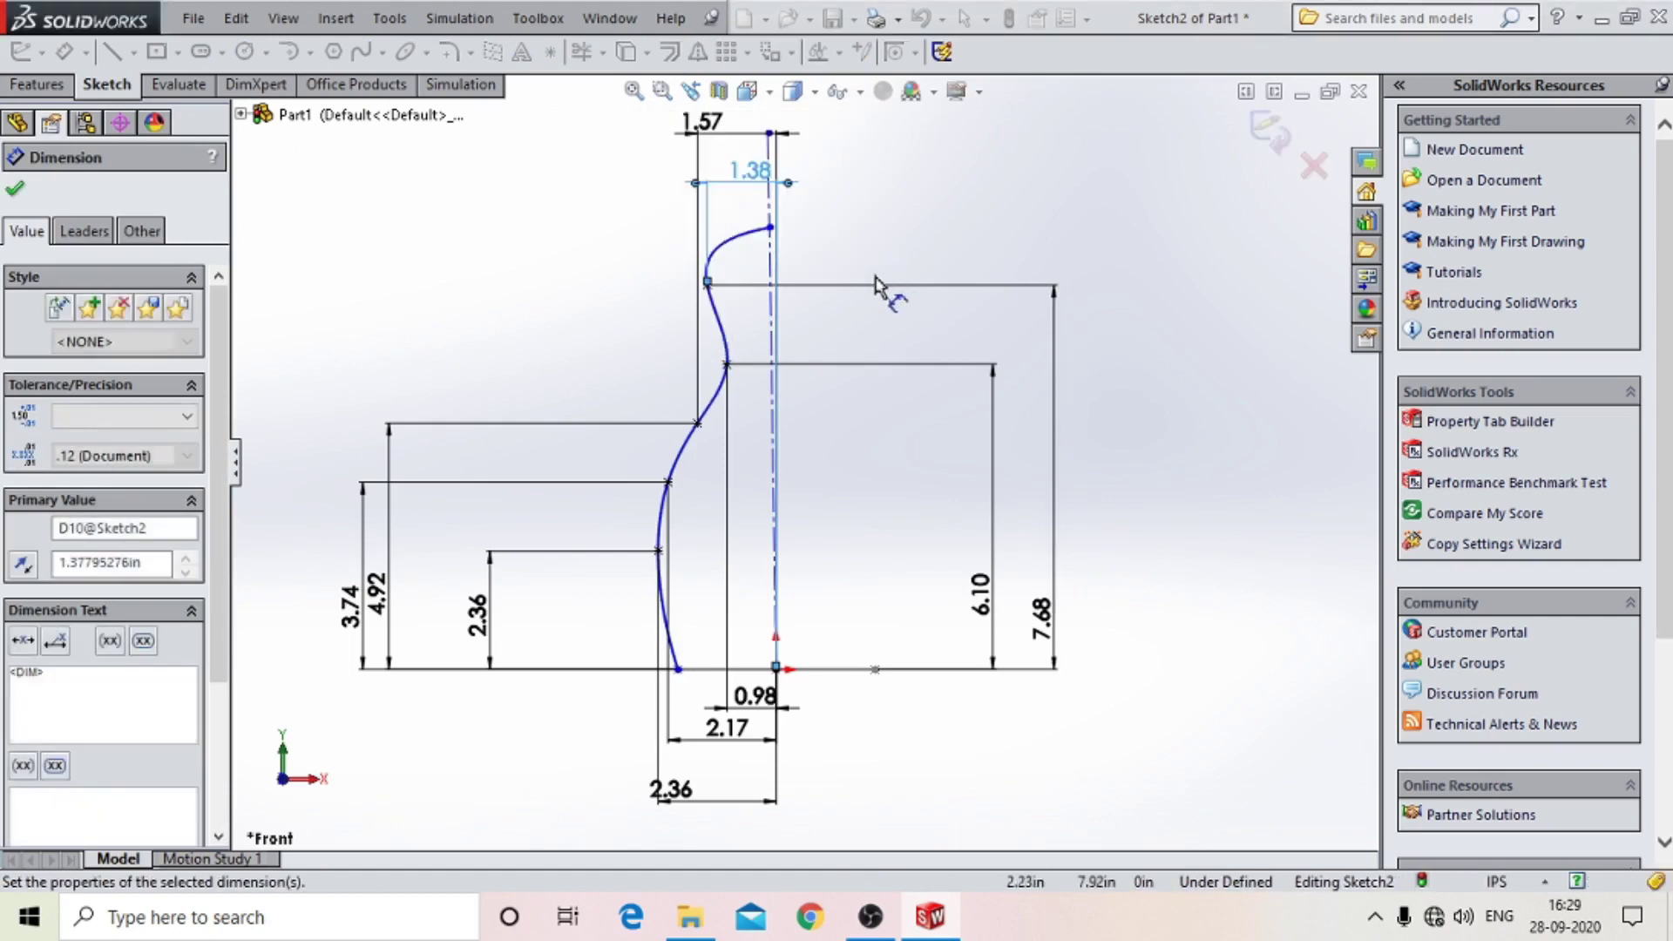
Dimension the curve's top end 225 mm above the bottom line.
{"action": "left_click", "coordinate": [770, 229]}
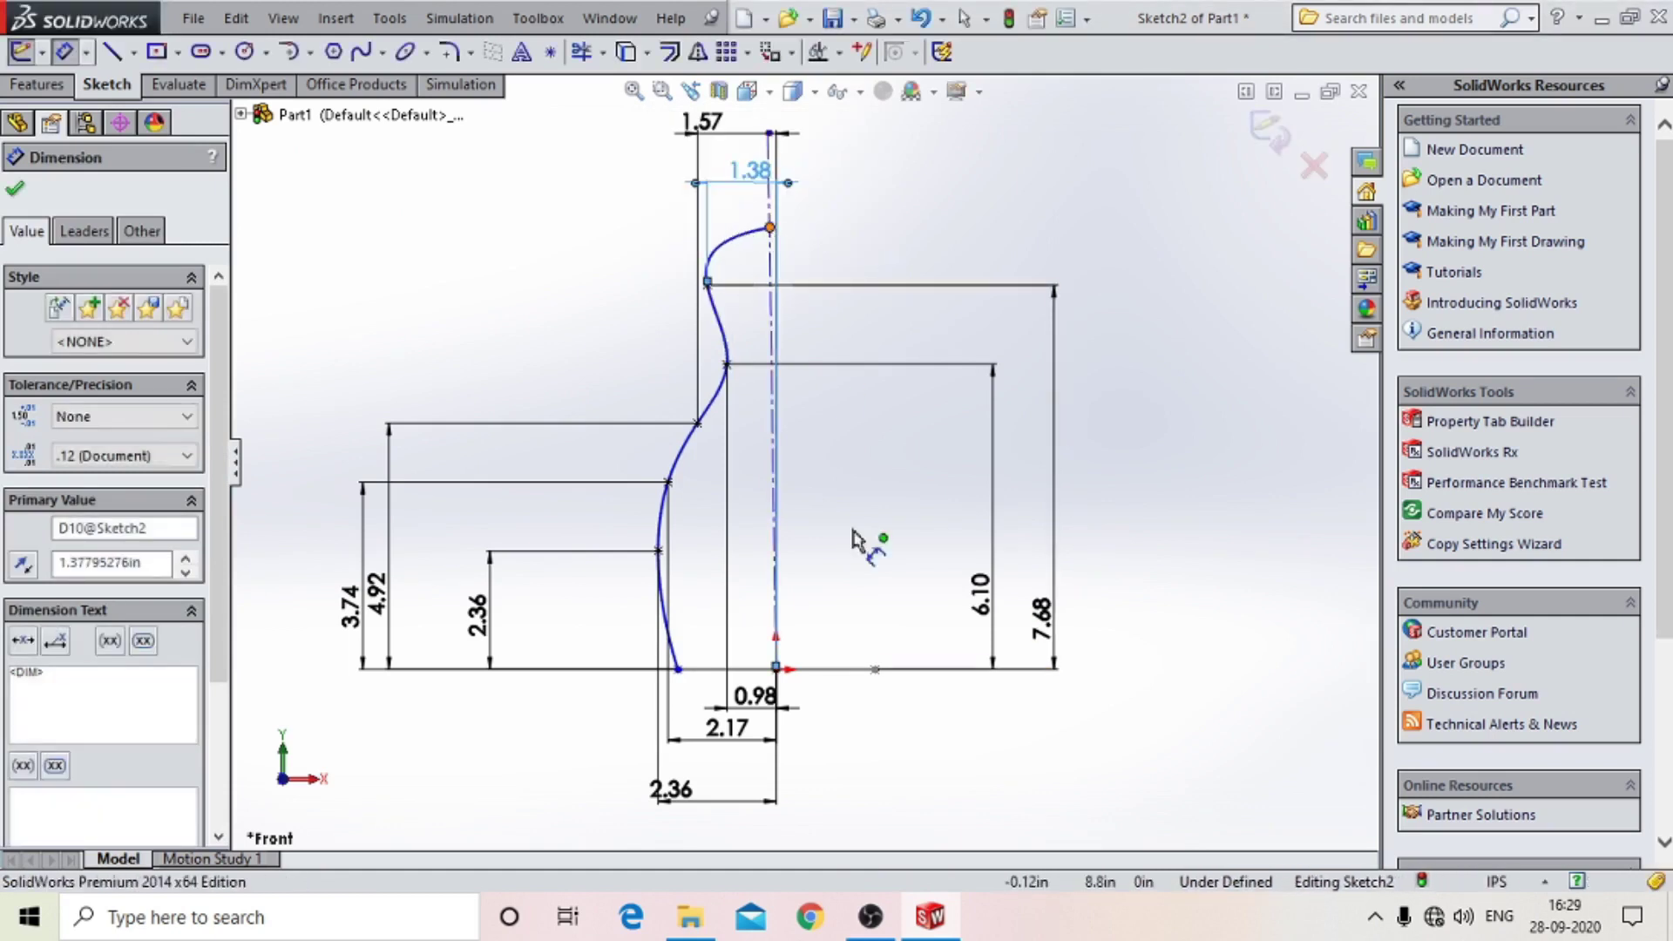
{"action": "left_click", "coordinate": [835, 671]}
{"action": "left_click", "coordinate": [1258, 620]}
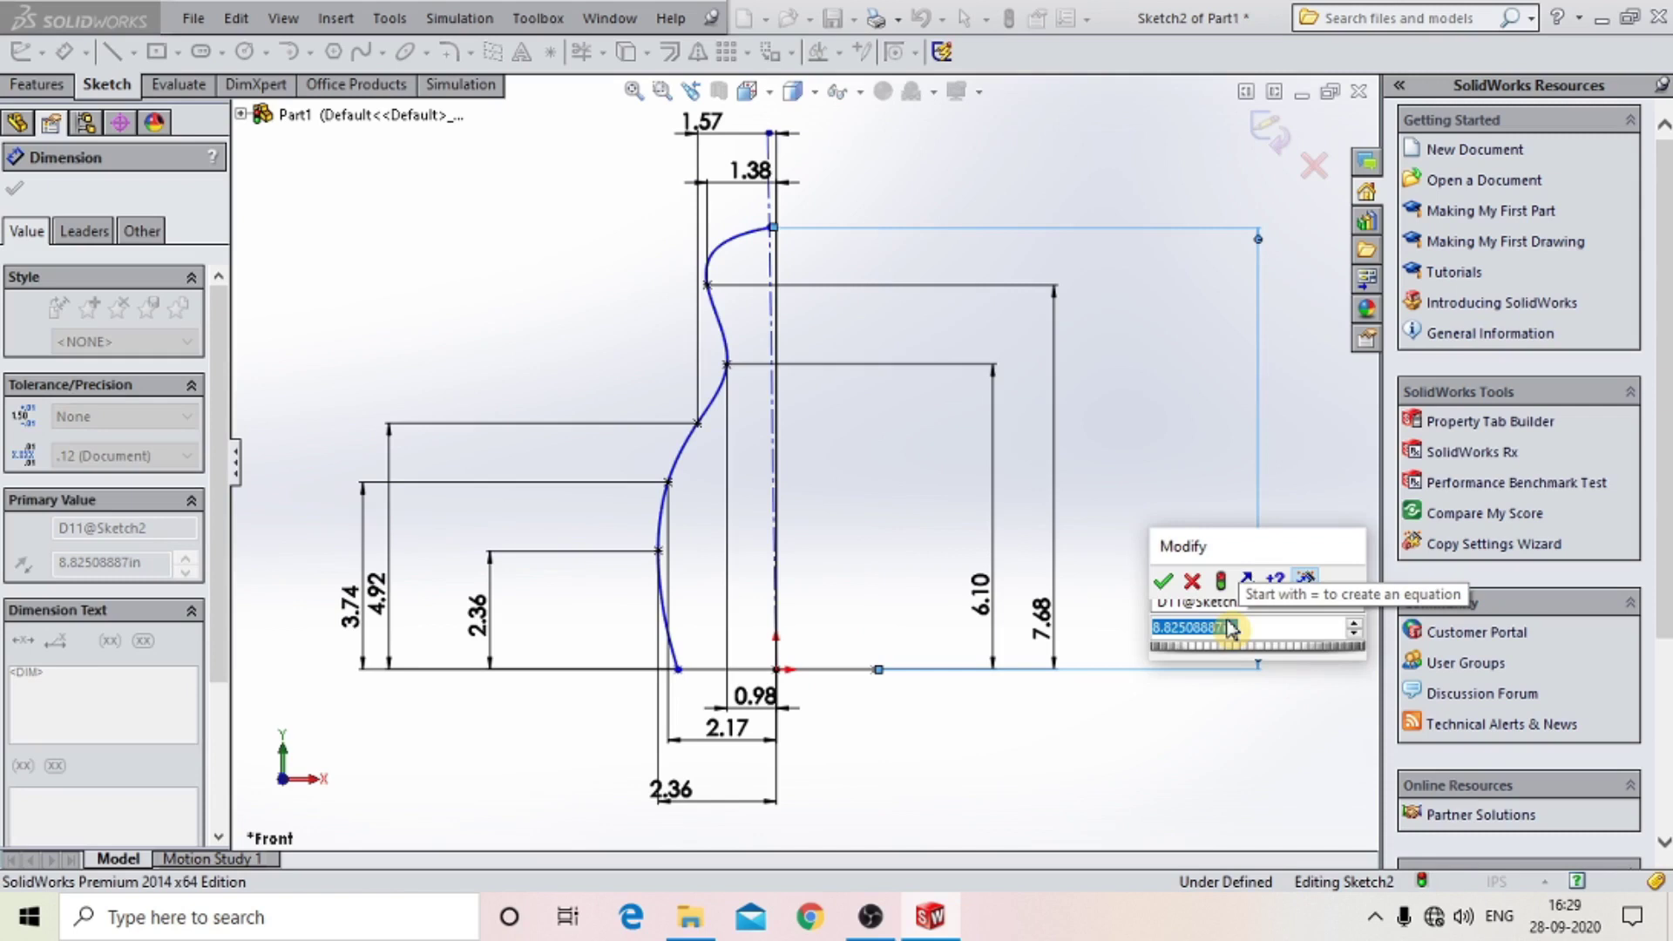
{"action": "type", "text": "25mm"}
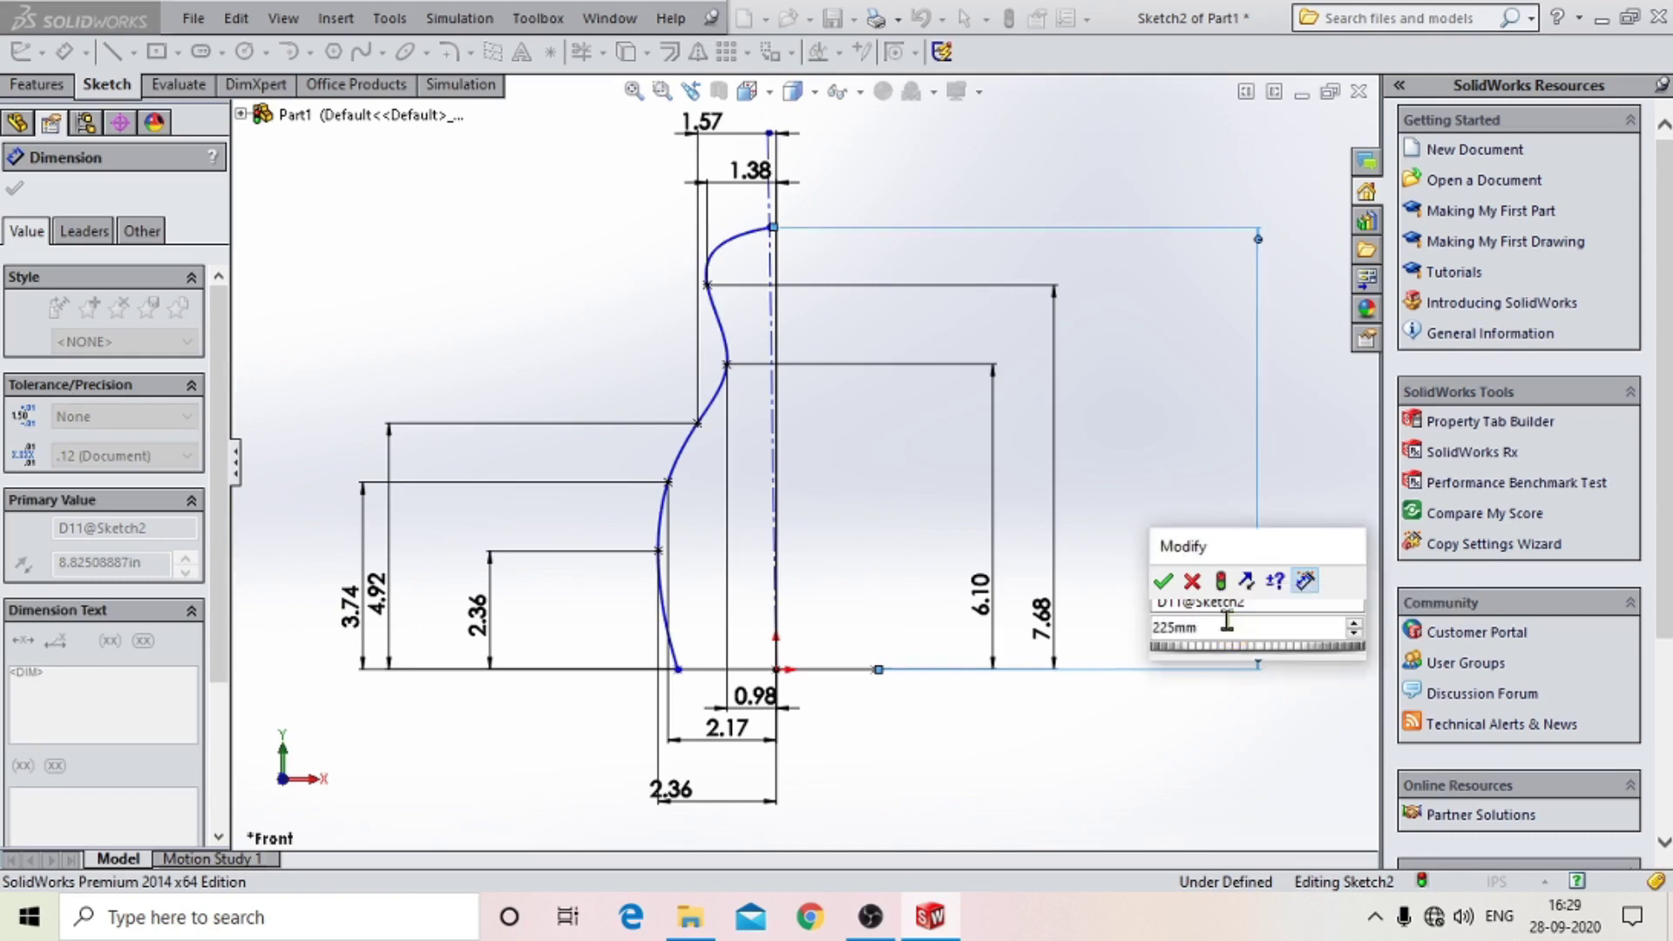
{"action": "key", "text": "Return"}
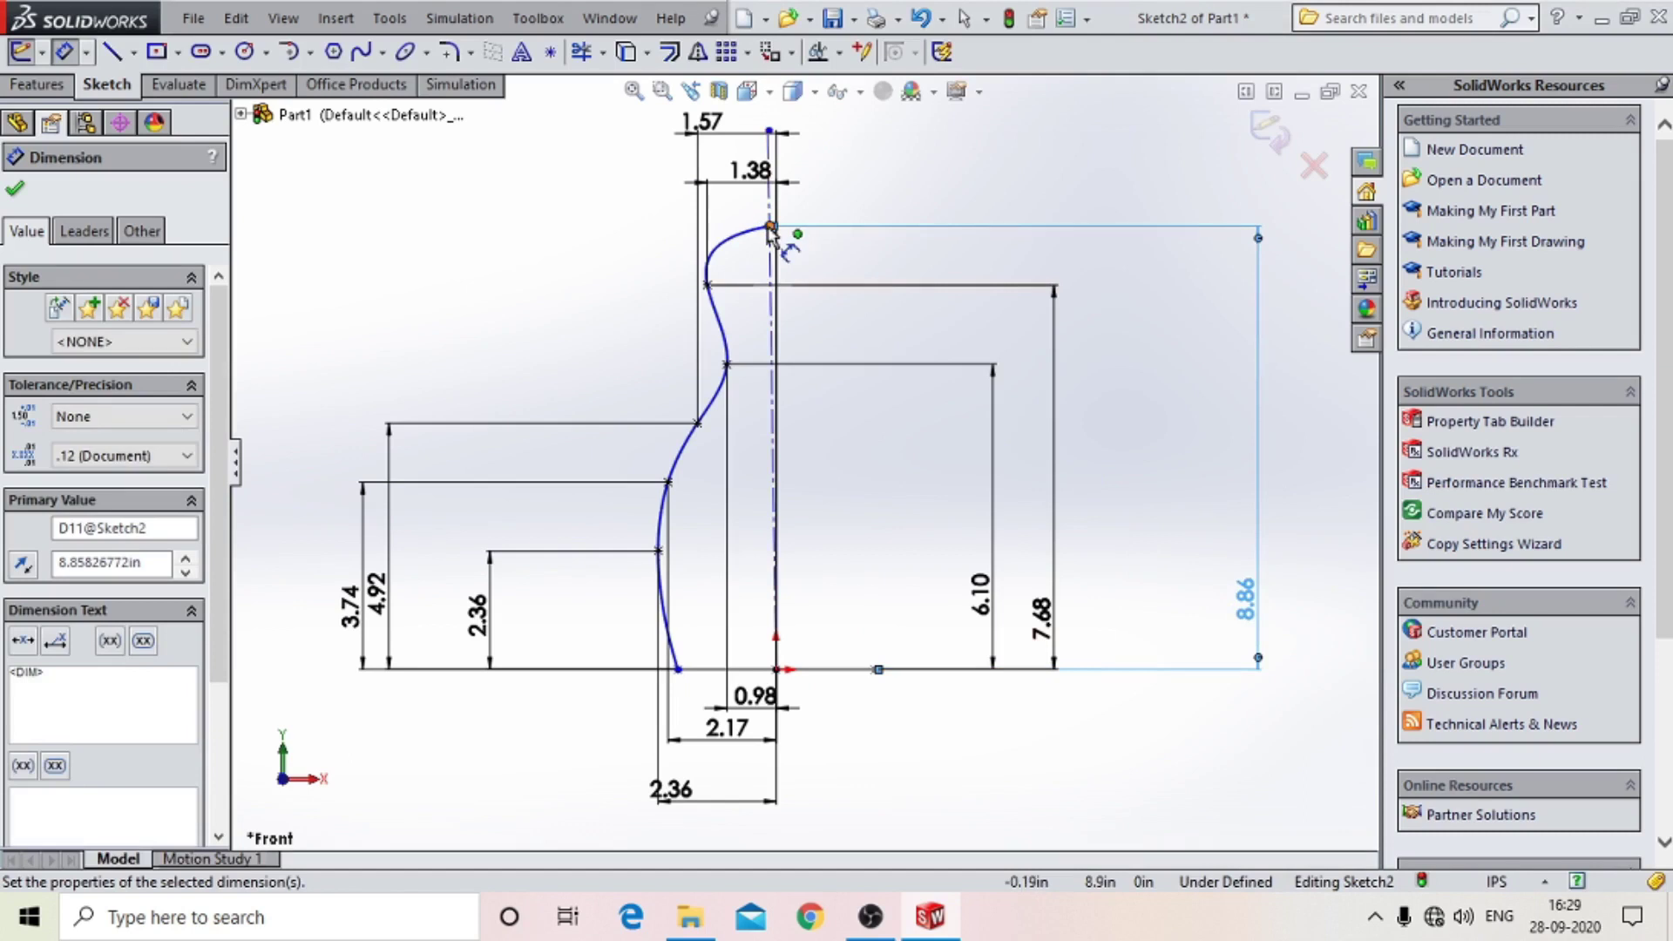
Give the profile centerline a Vertical relation.
{"action": "left_click", "coordinate": [770, 228]}
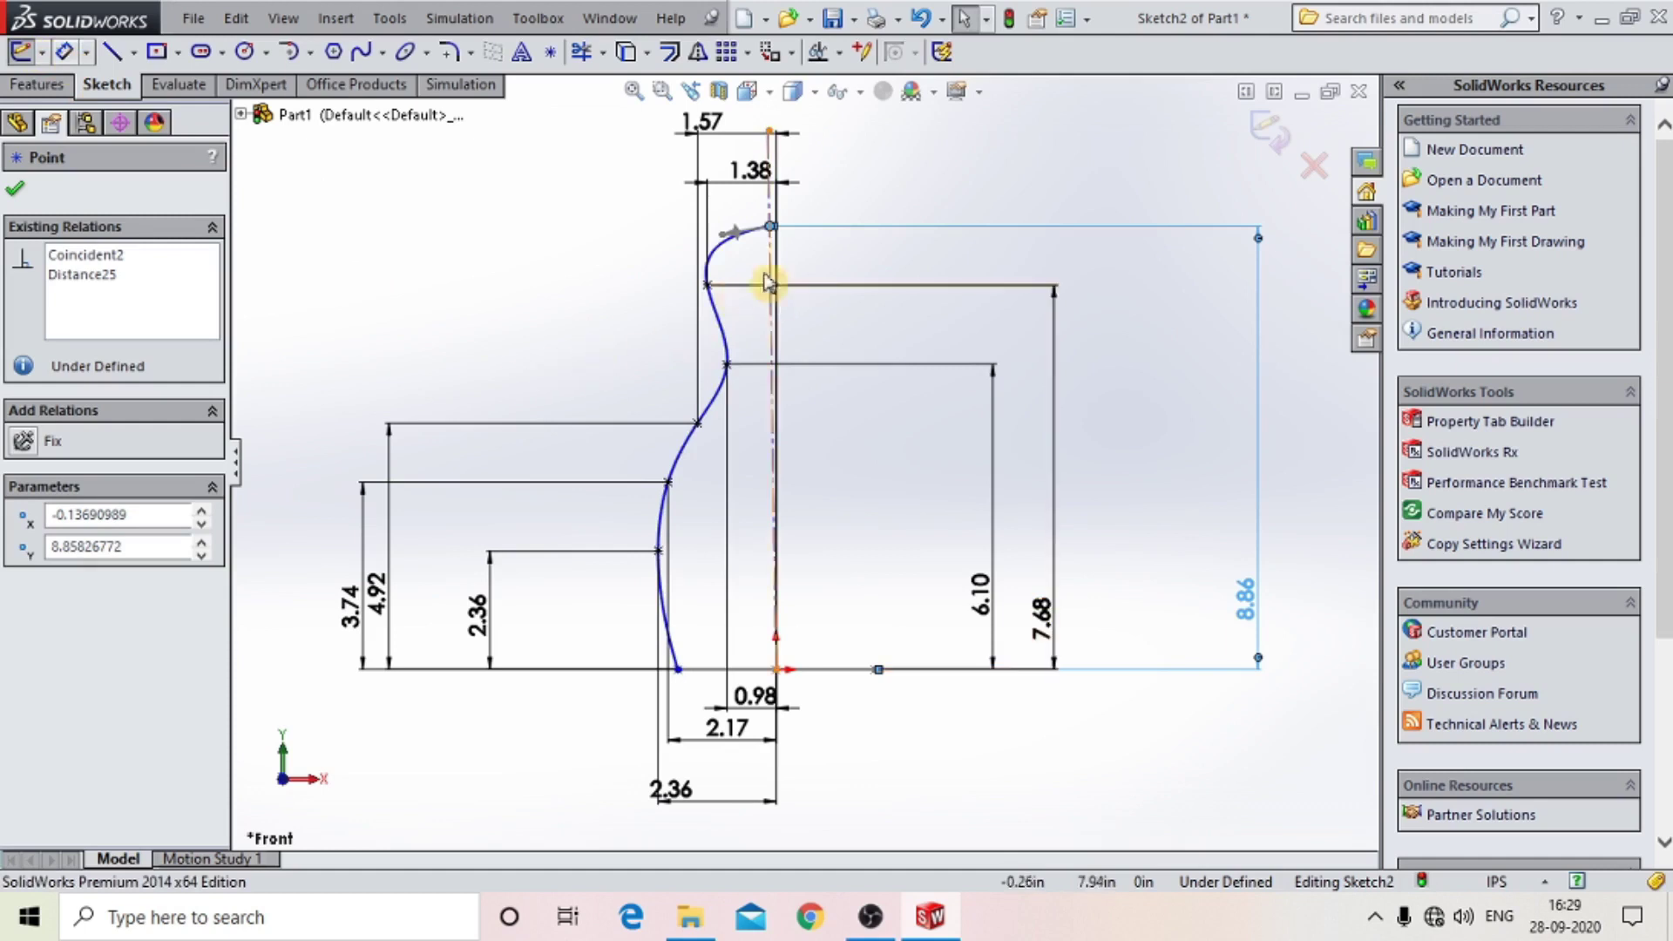
{"action": "left_click", "coordinate": [15, 188]}
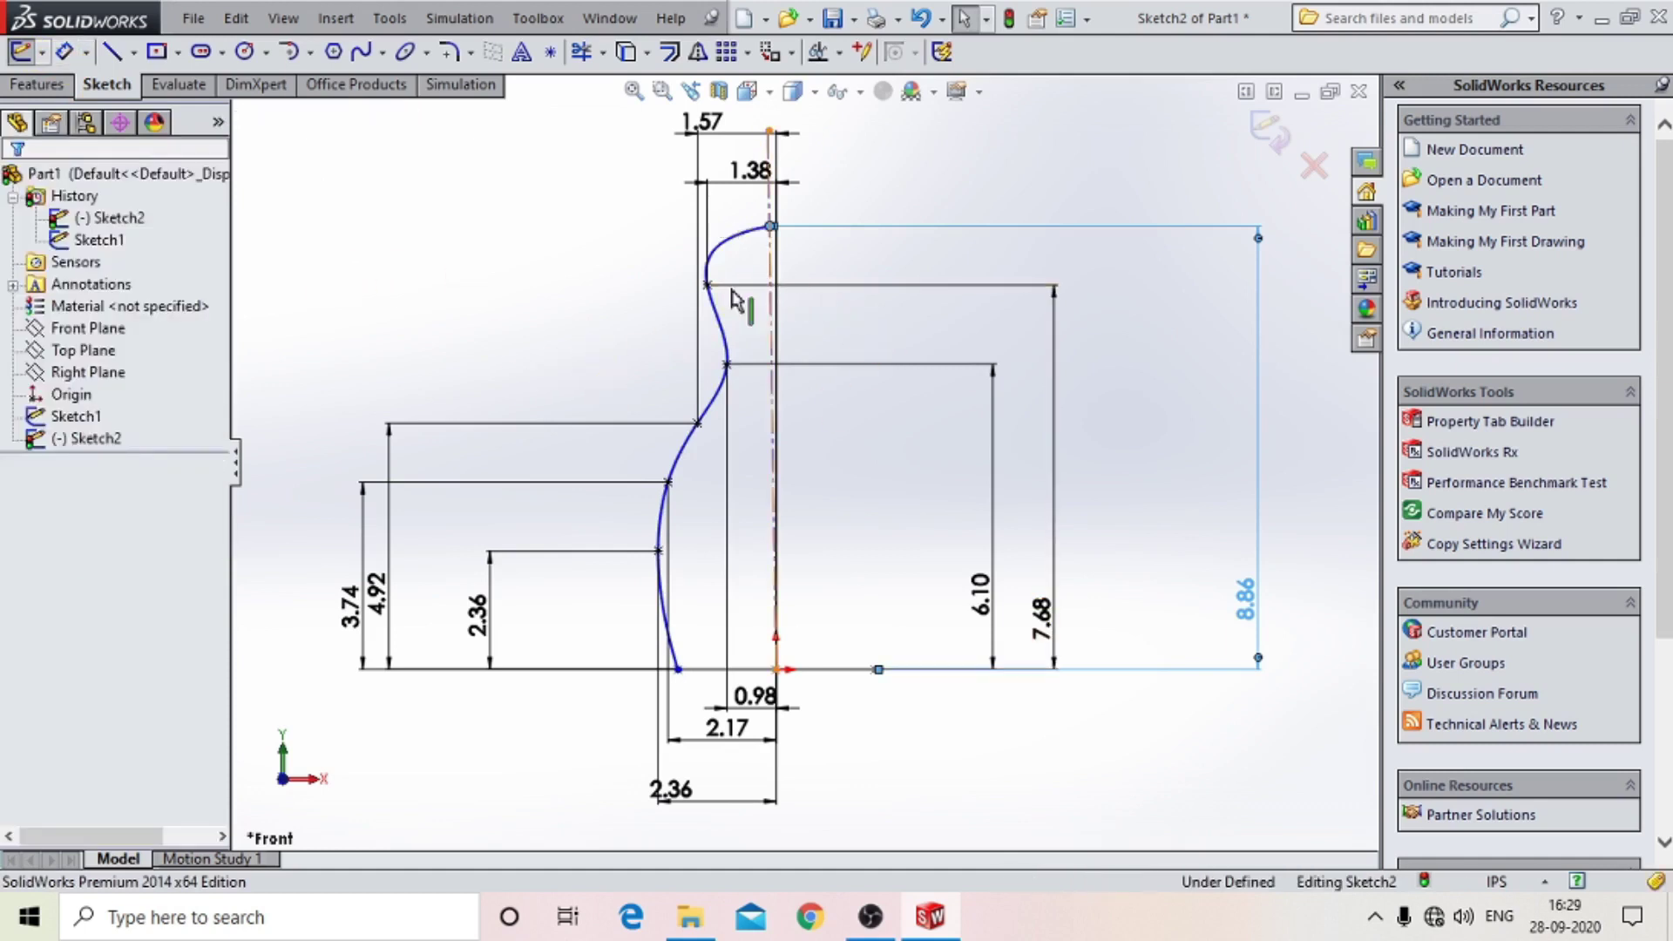
{"action": "left_click", "coordinate": [770, 270]}
{"action": "left_click", "coordinate": [21, 475]}
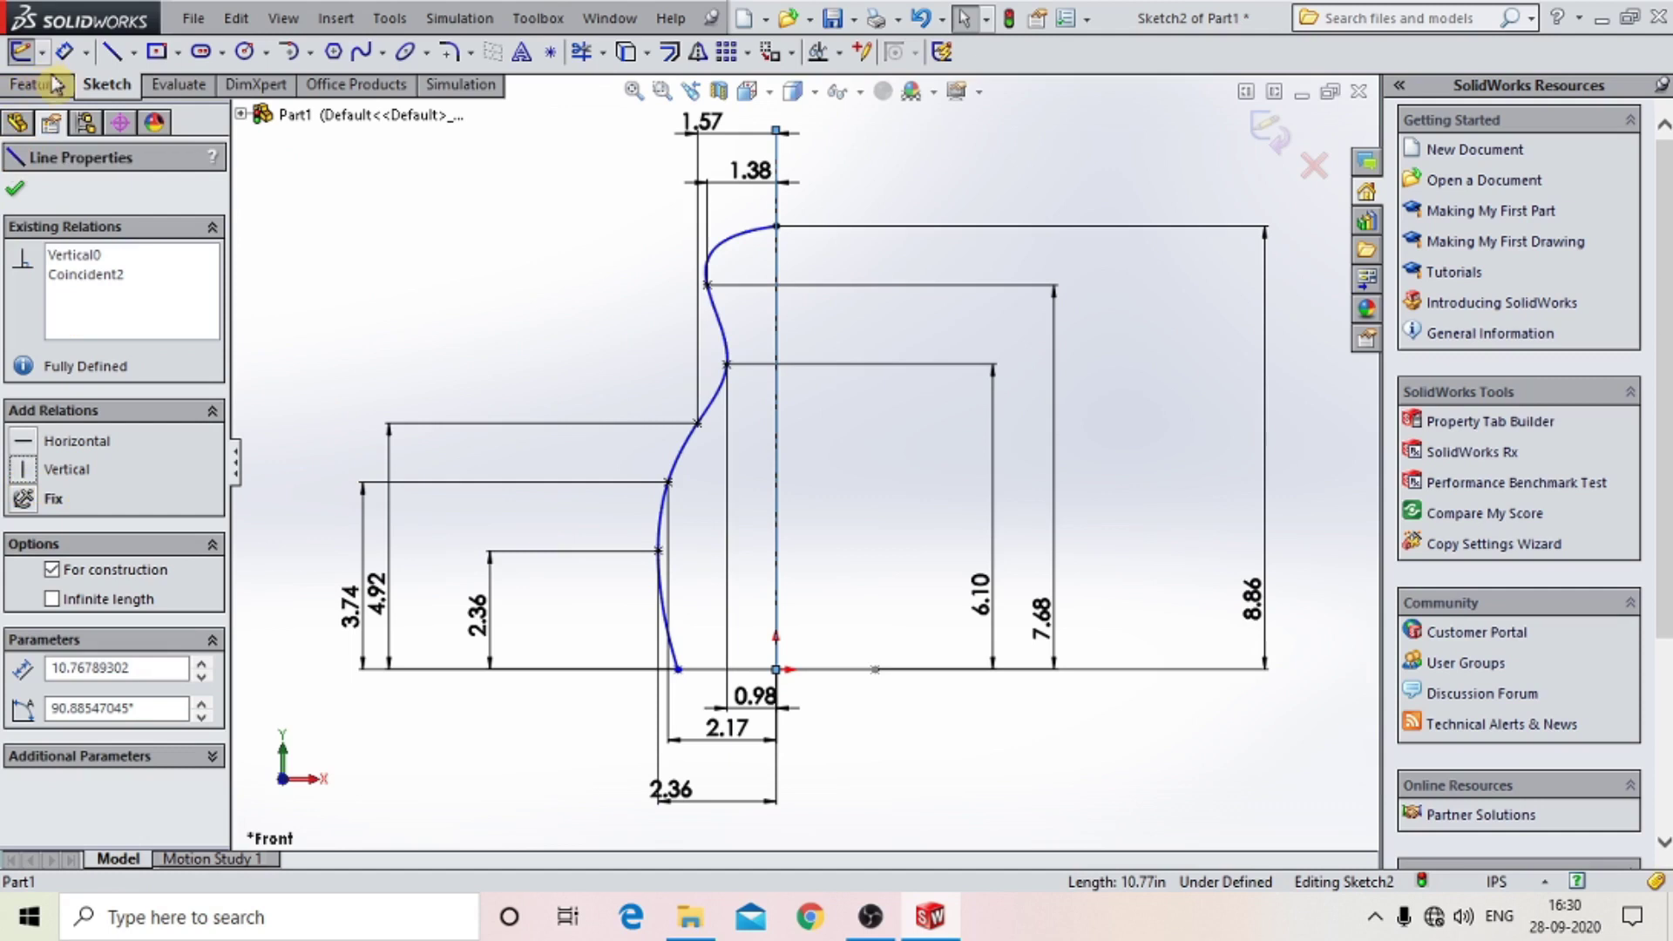
Delete the old vertical centerline along with its dimensions.
{"action": "left_click", "coordinate": [15, 188]}
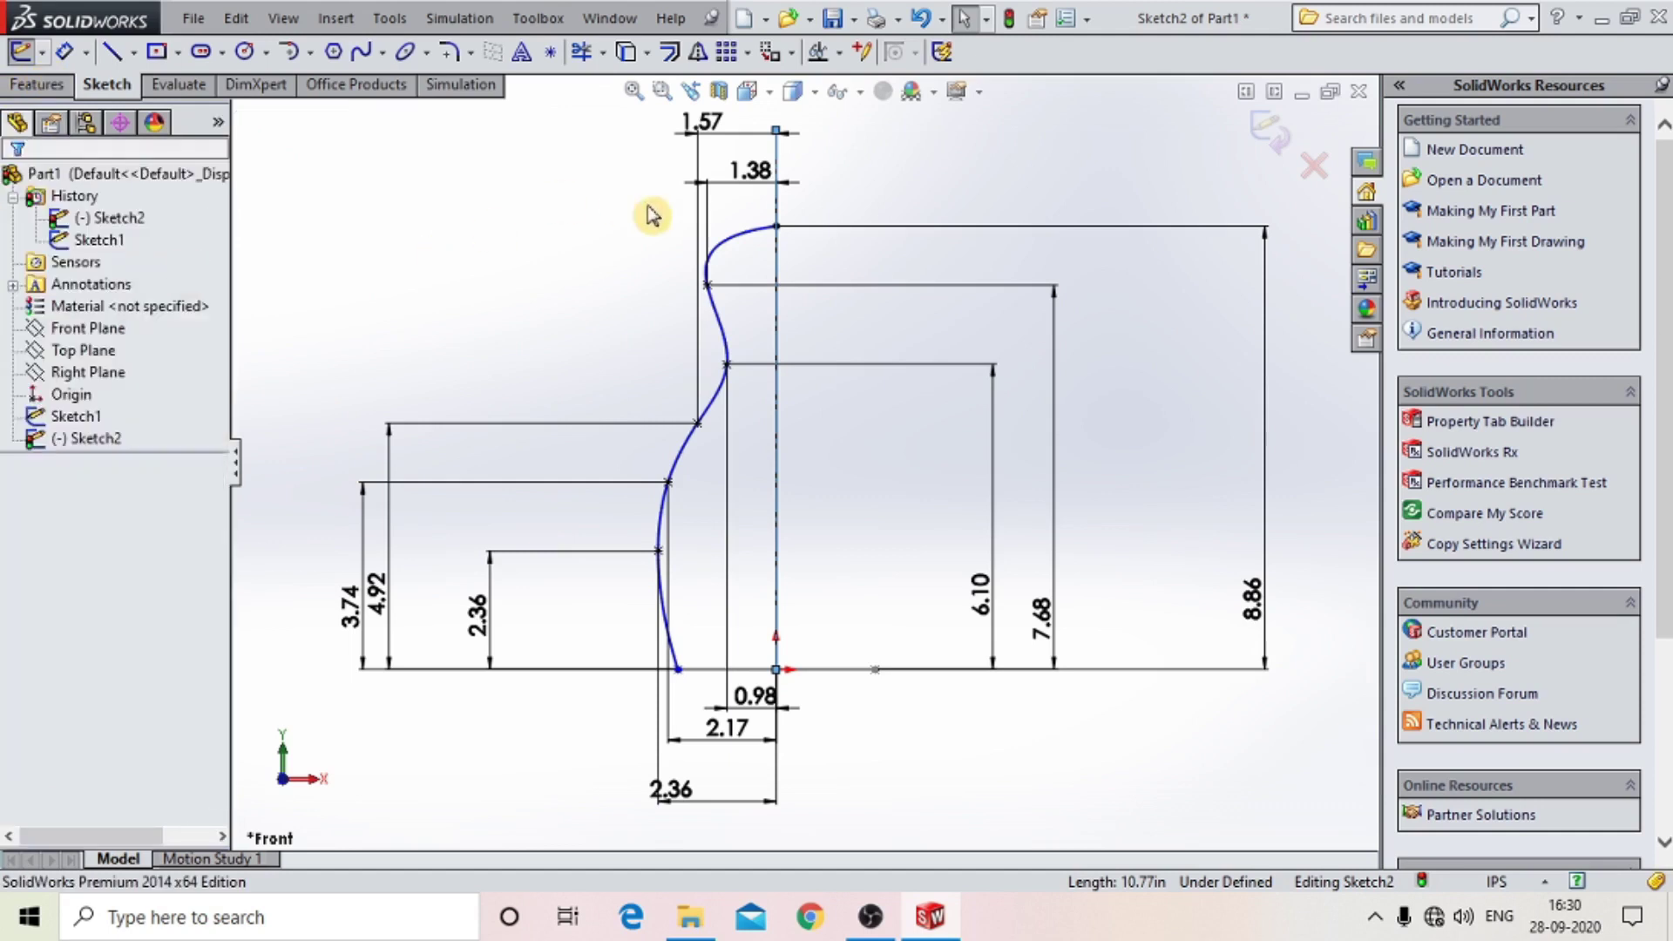
{"action": "left_click", "coordinate": [776, 228]}
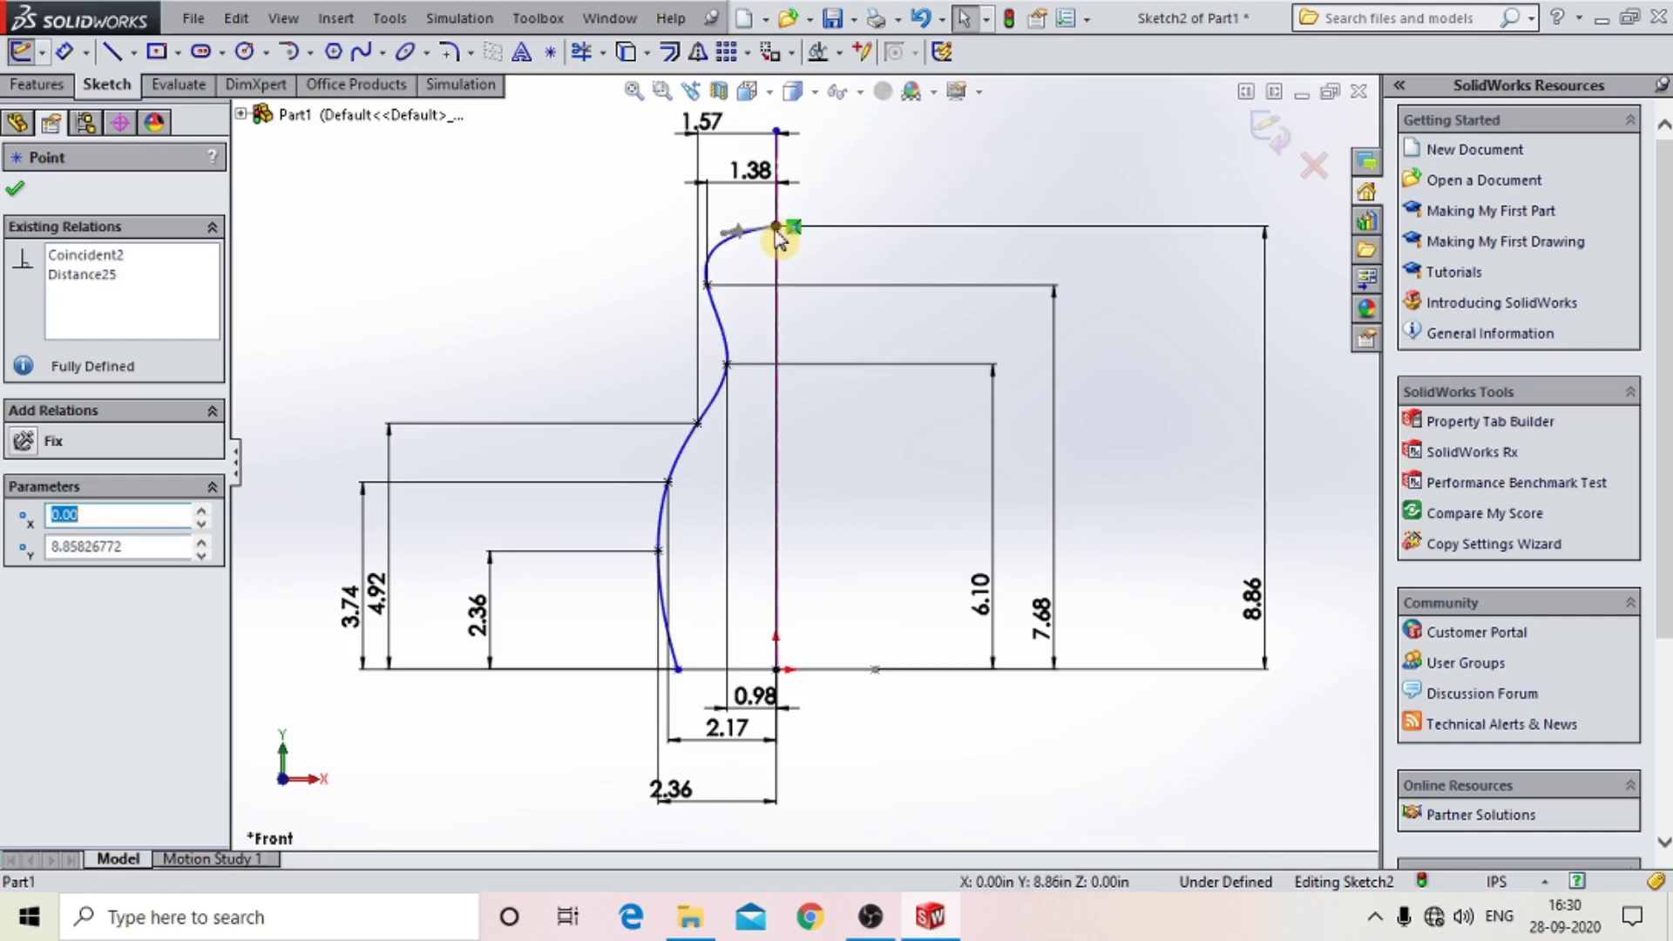
{"action": "scroll", "coordinate": [758, 262], "scroll_direction": "down", "scroll_amount": 3}
{"action": "scroll", "coordinate": [769, 352], "scroll_direction": "down", "scroll_amount": 2}
{"action": "scroll", "coordinate": [768, 353], "scroll_direction": "down", "scroll_amount": 1}
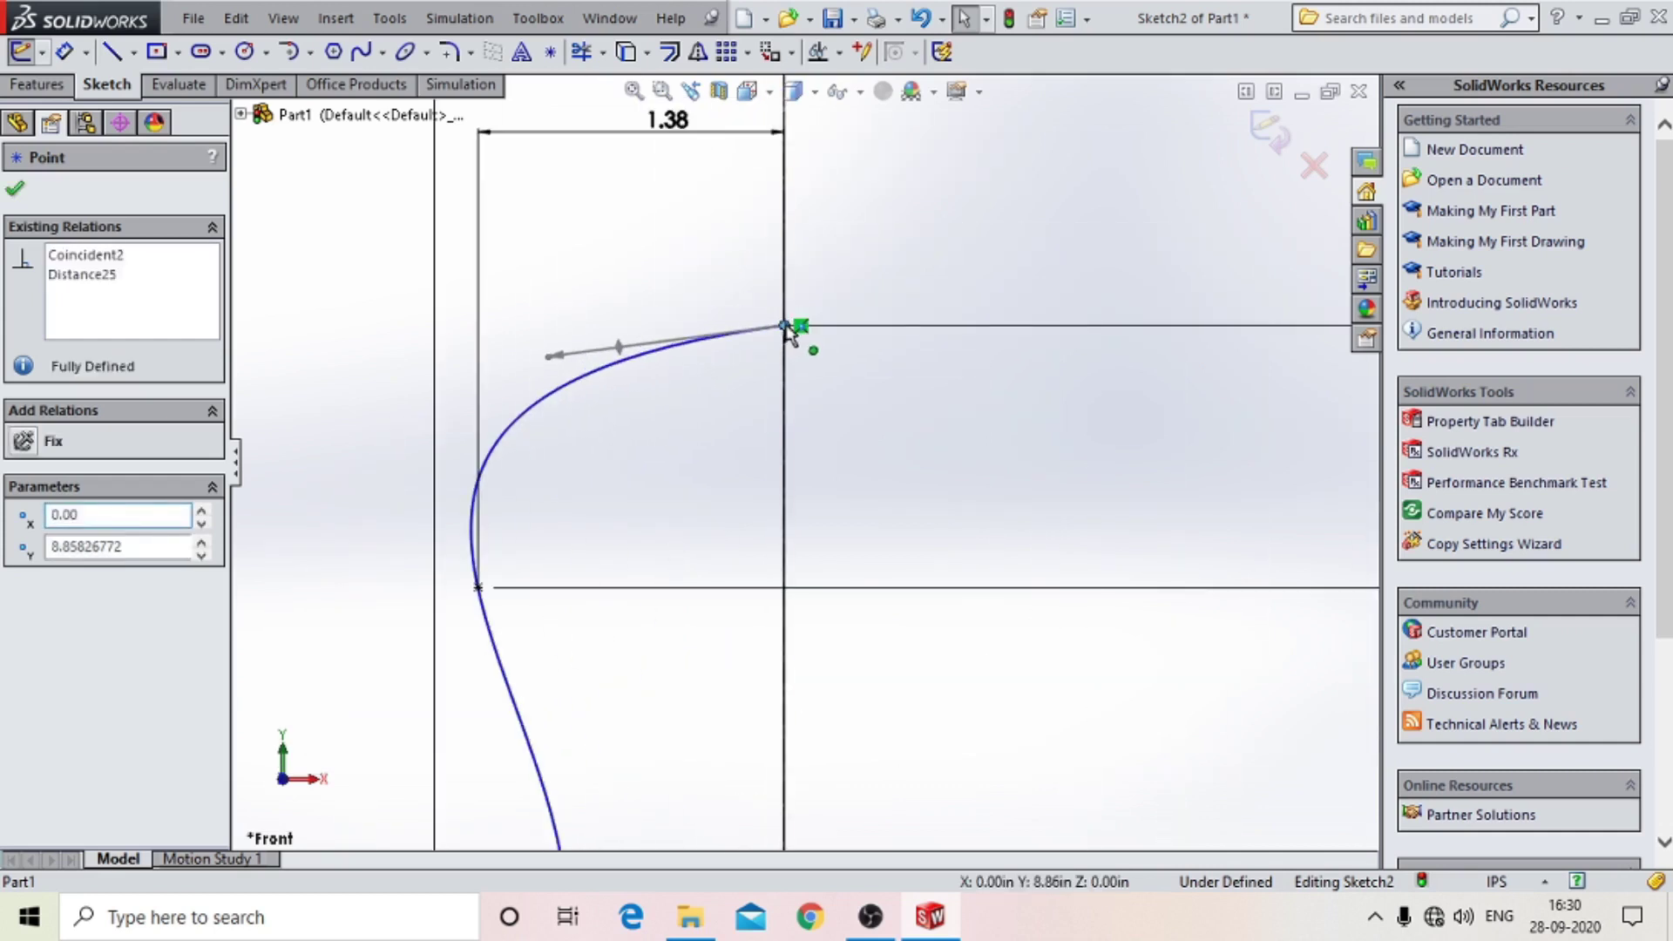
{"action": "key", "text": "Escape"}
{"action": "left_click", "coordinate": [627, 347]}
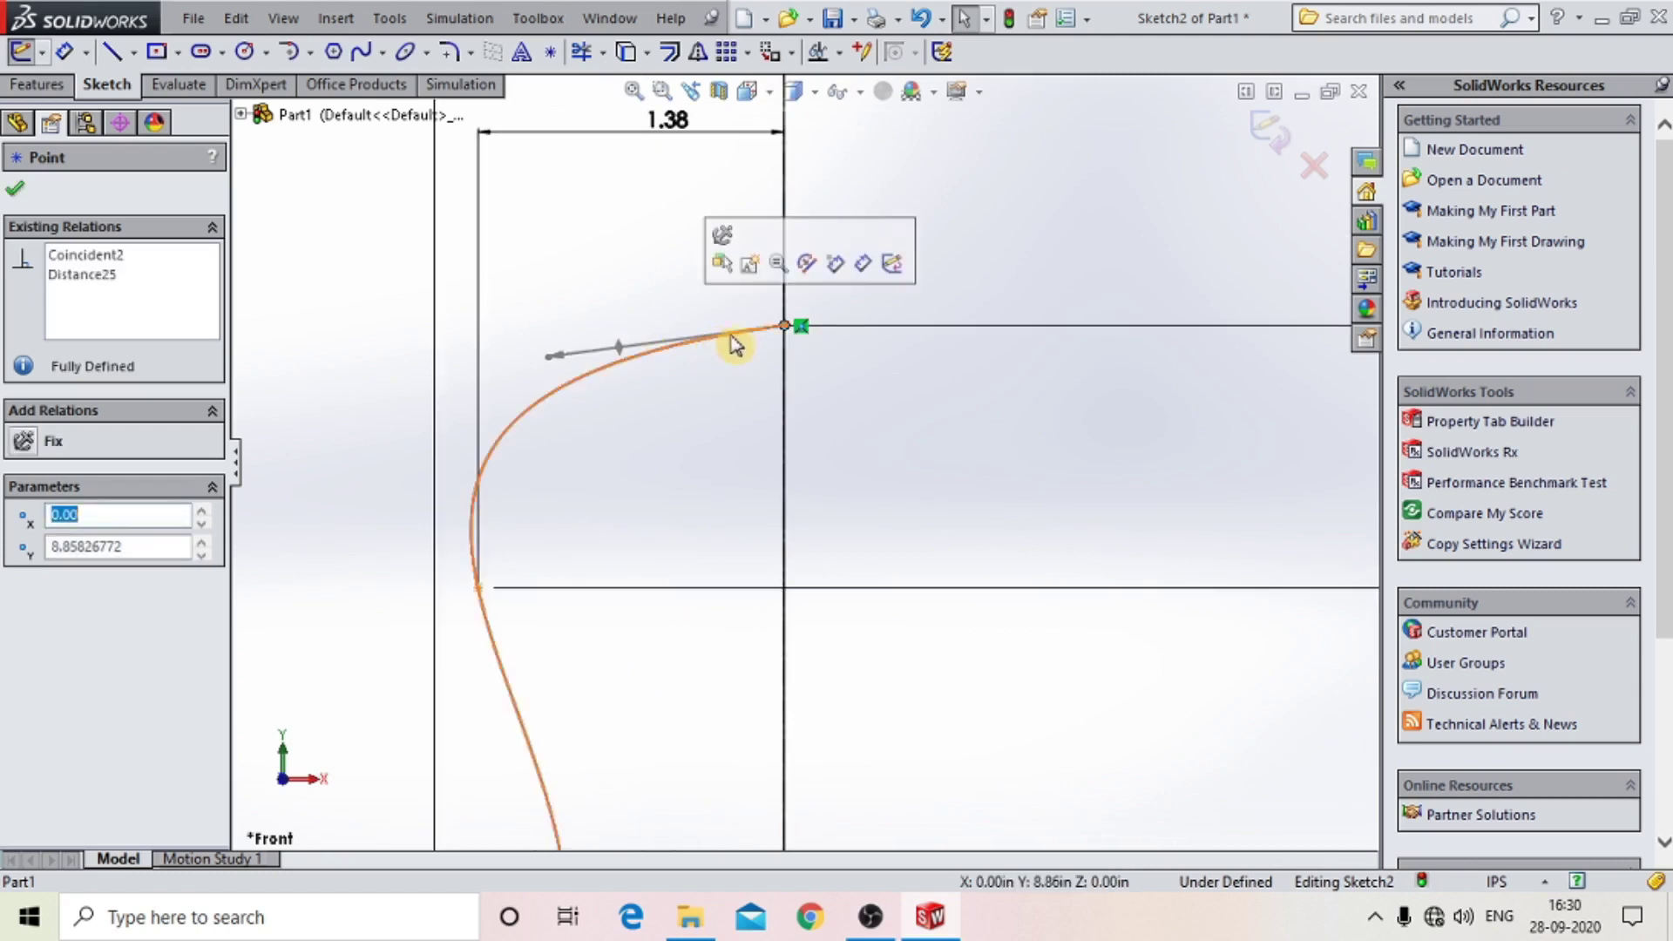
{"action": "key", "text": "Escape"}
{"action": "left_click", "coordinate": [789, 329]}
{"action": "scroll", "coordinate": [809, 394], "scroll_direction": "up", "scroll_amount": 3}
{"action": "scroll", "coordinate": [811, 489], "scroll_direction": "up", "scroll_amount": 3}
{"action": "scroll", "coordinate": [803, 497], "scroll_direction": "down", "scroll_amount": 2}
{"action": "scroll", "coordinate": [778, 538], "scroll_direction": "down", "scroll_amount": 2}
{"action": "left_click", "coordinate": [810, 427]}
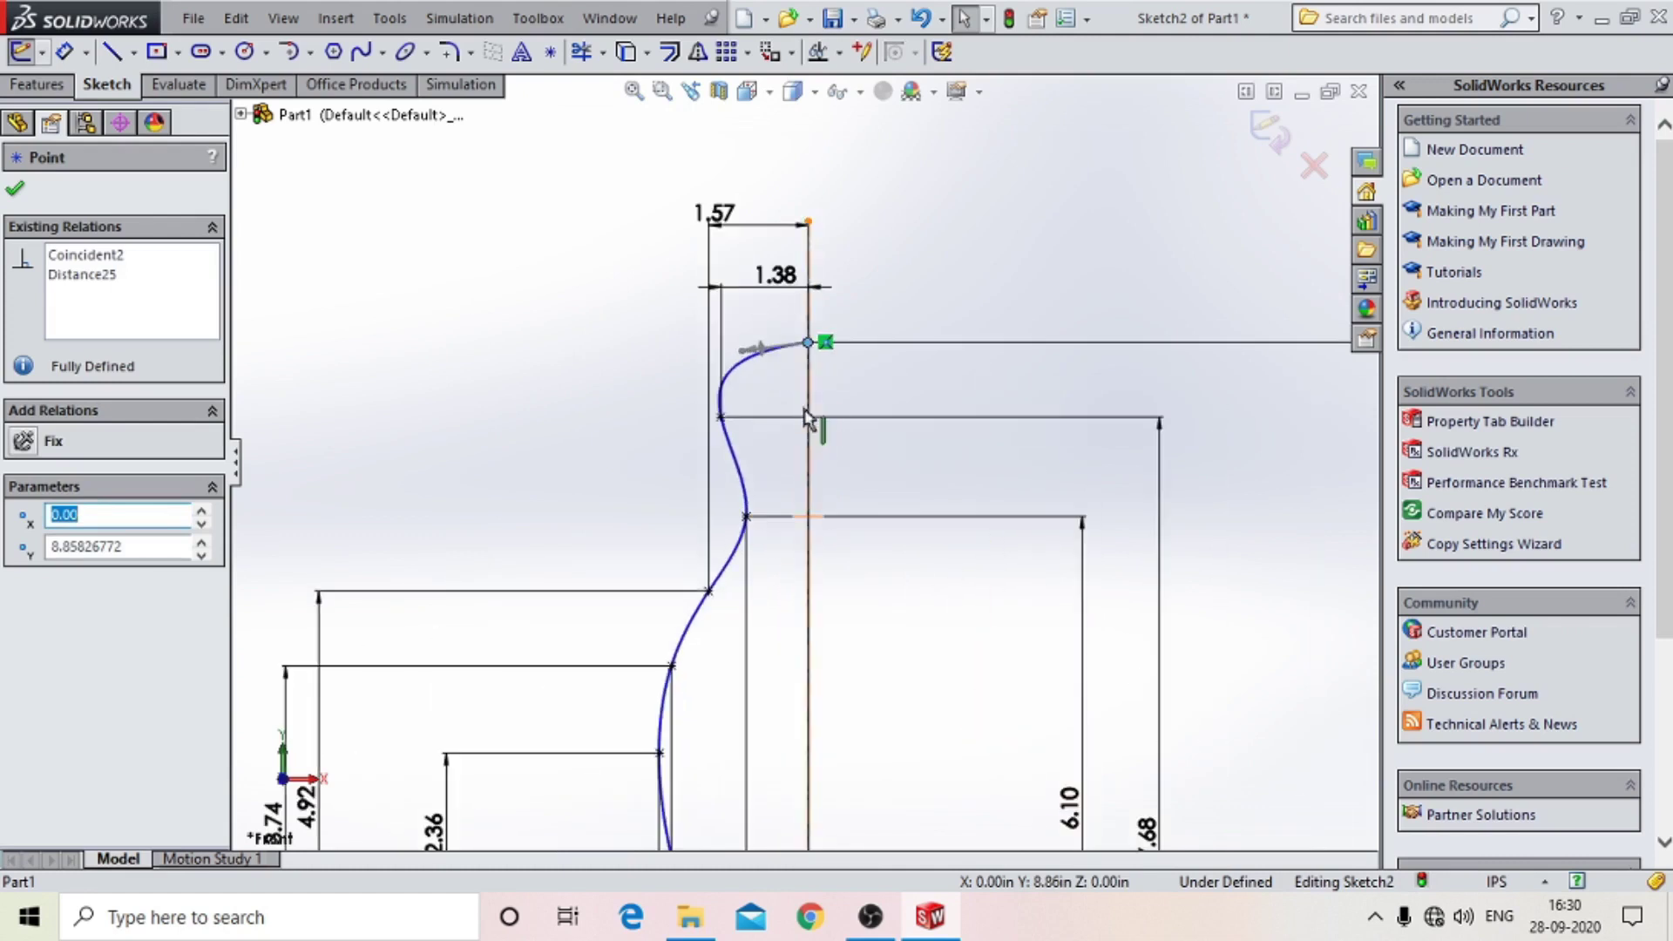
{"action": "key", "text": "Delete"}
{"action": "left_click", "coordinate": [703, 462]}
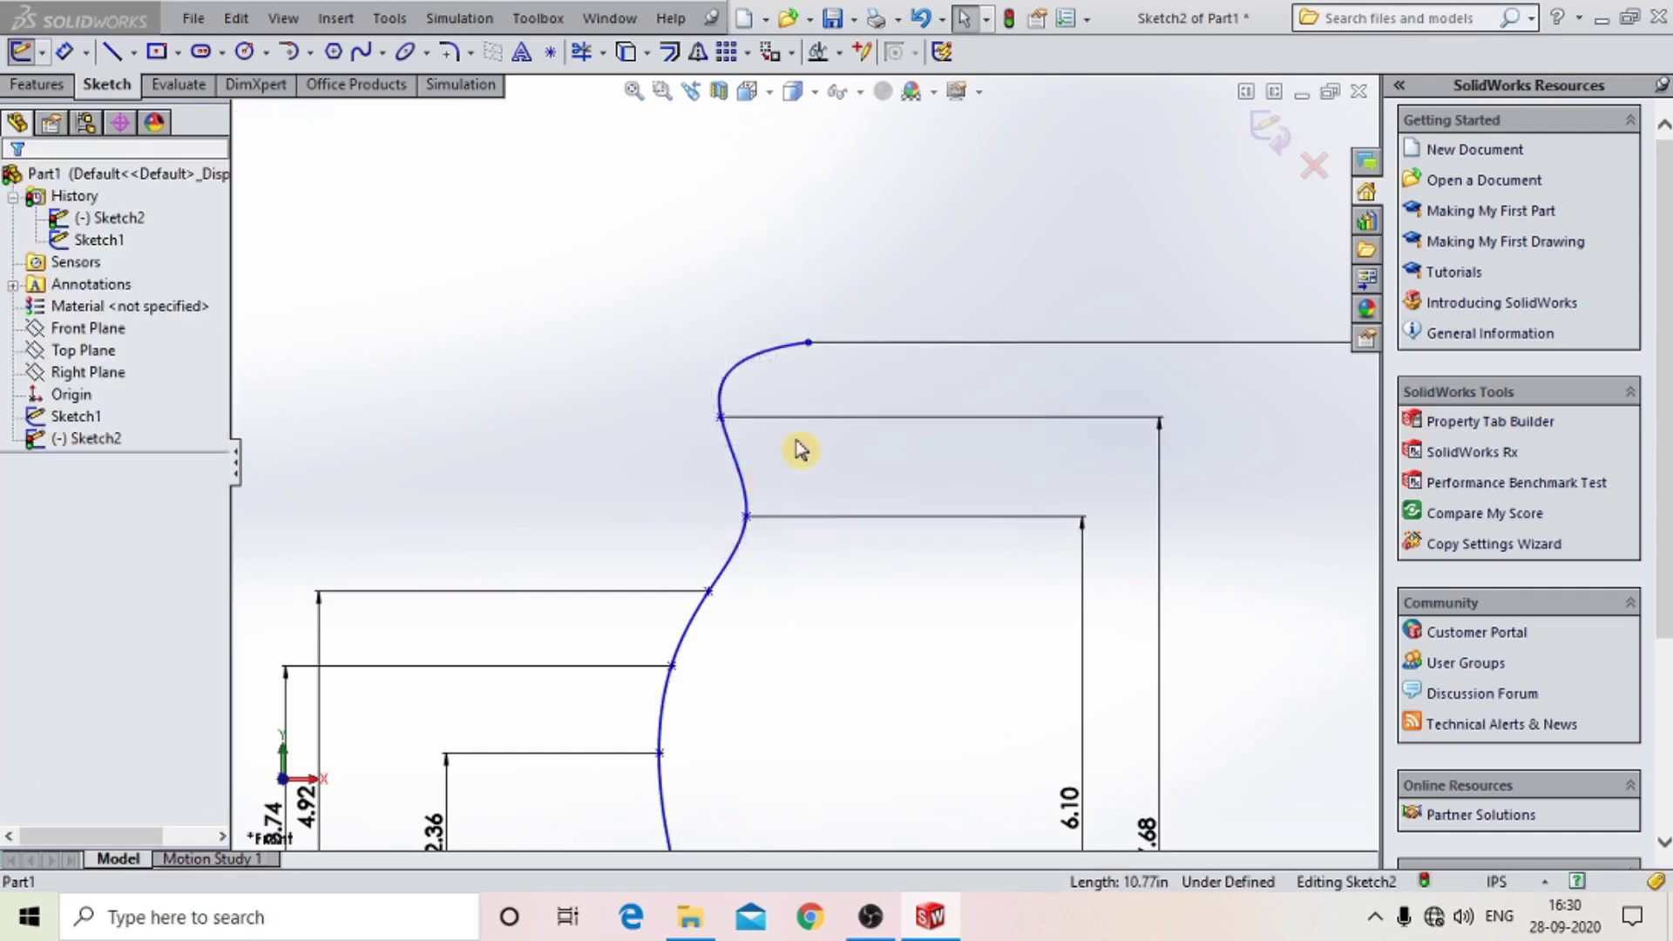
Pull the curve's top end slightly left and start a new centerline at the origin.
{"action": "left_click_drag", "start_coordinate": [808, 343], "coordinate": [782, 345]}
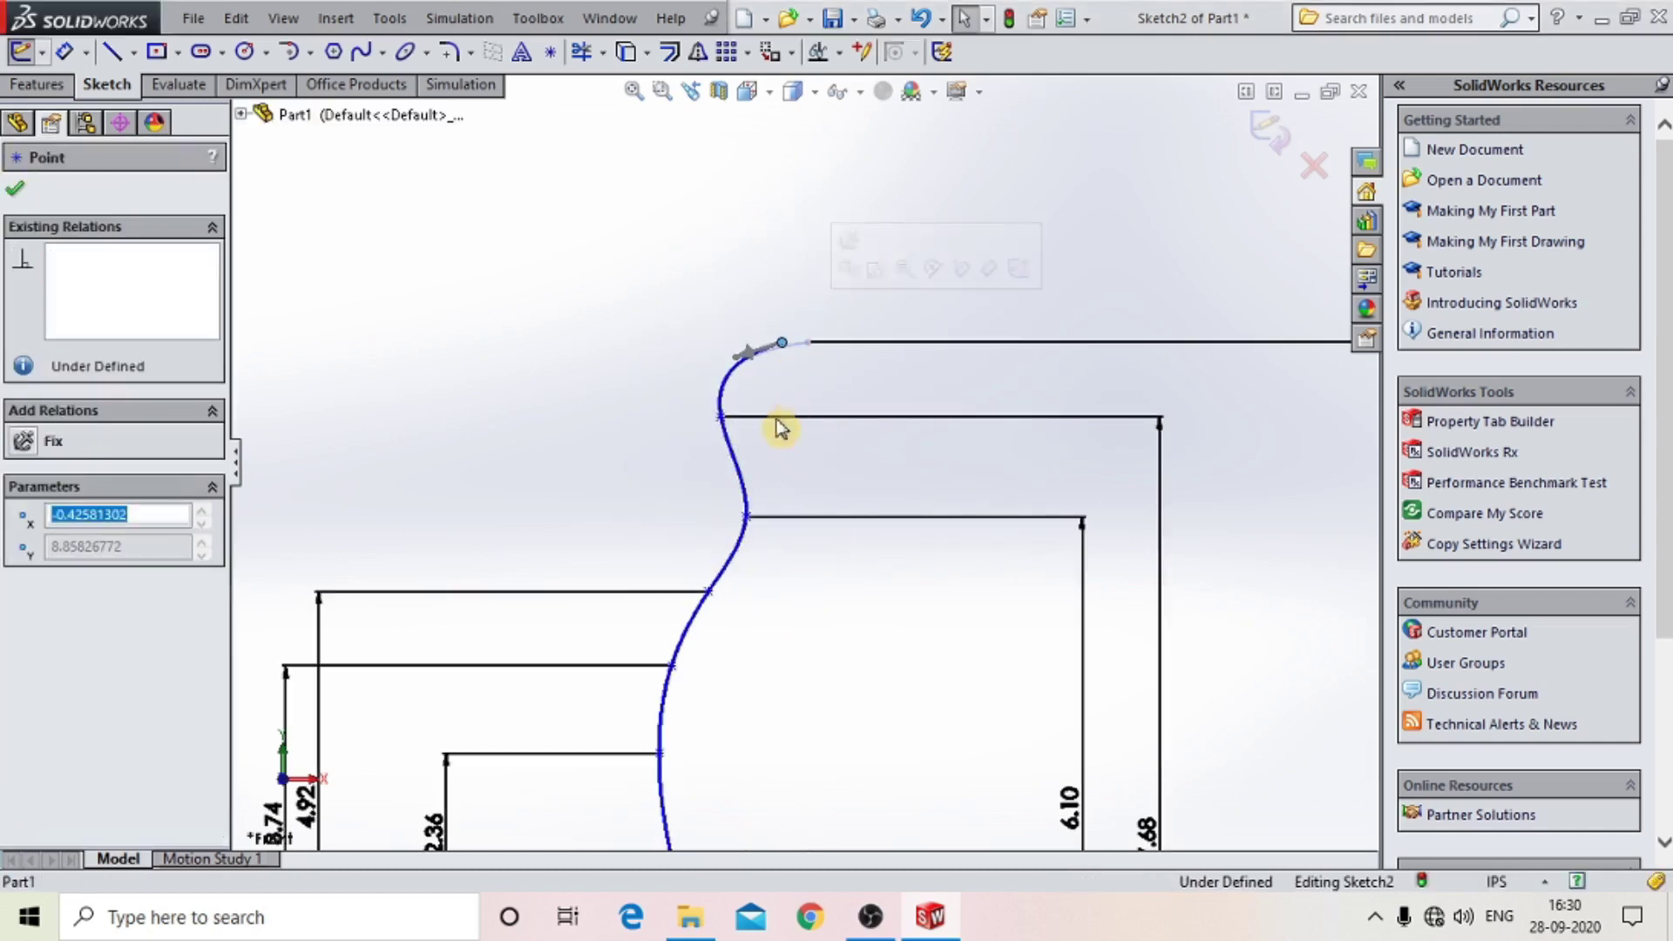
{"action": "left_click", "coordinate": [134, 53]}
{"action": "left_click", "coordinate": [174, 98]}
{"action": "scroll", "coordinate": [806, 462], "scroll_direction": "up", "scroll_amount": 5}
{"action": "scroll", "coordinate": [832, 554], "scroll_direction": "down", "scroll_amount": 3}
{"action": "scroll", "coordinate": [806, 501], "scroll_direction": "down", "scroll_amount": 3}
{"action": "left_click", "coordinate": [772, 451]}
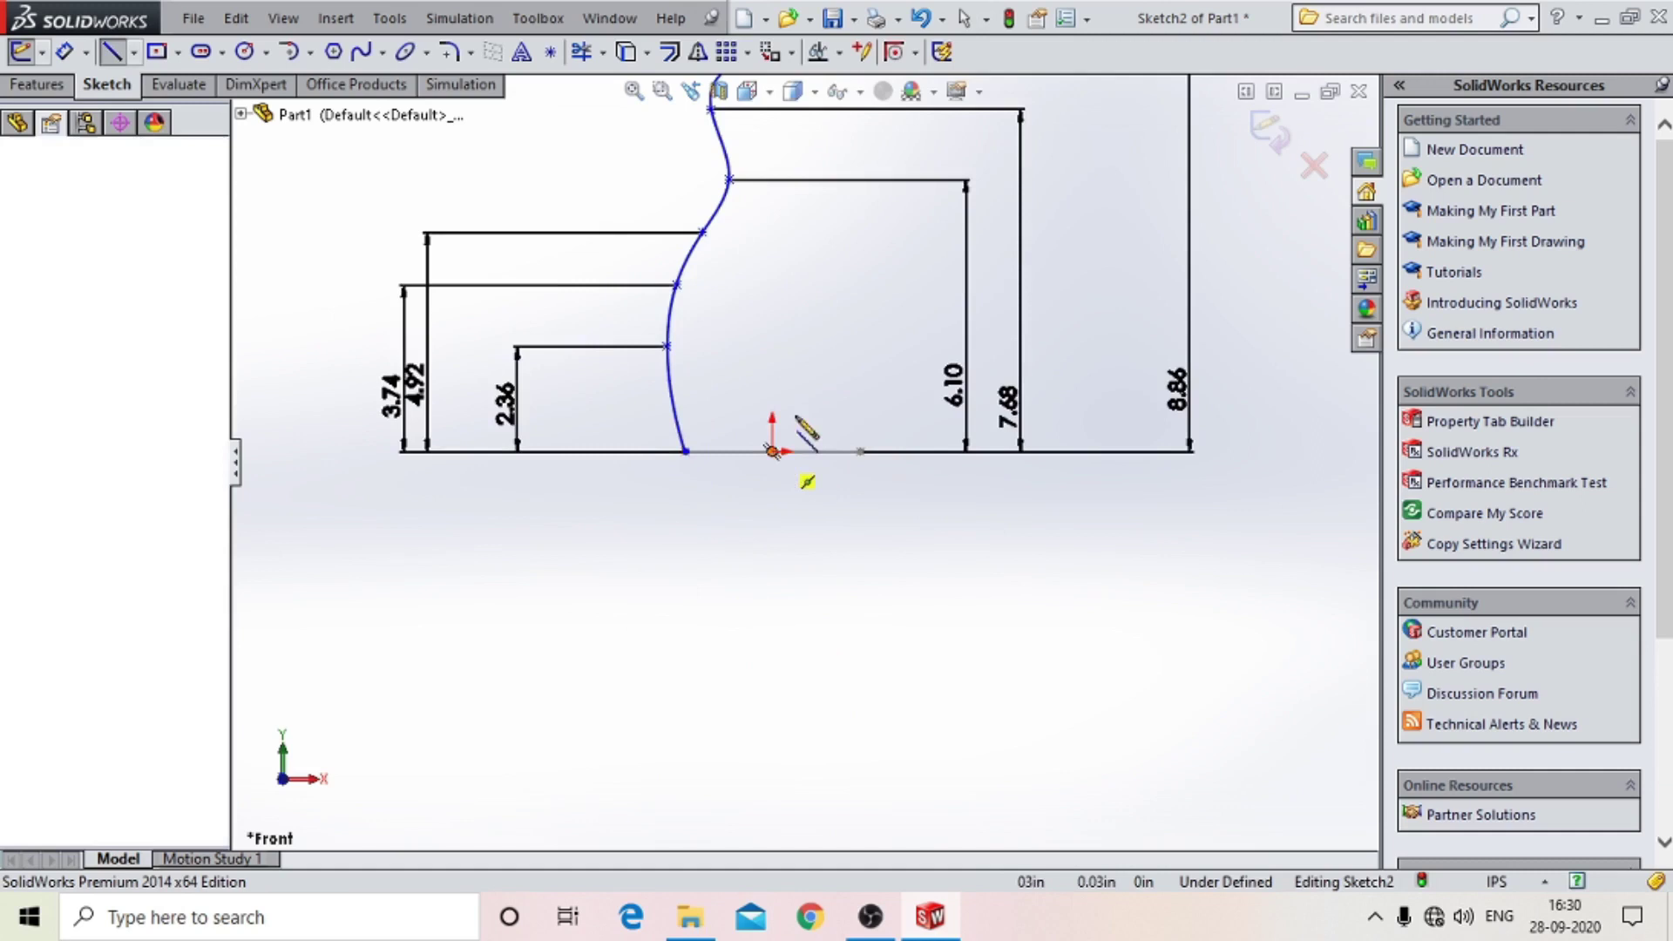
{"action": "scroll", "coordinate": [802, 474], "scroll_direction": "up", "scroll_amount": 4}
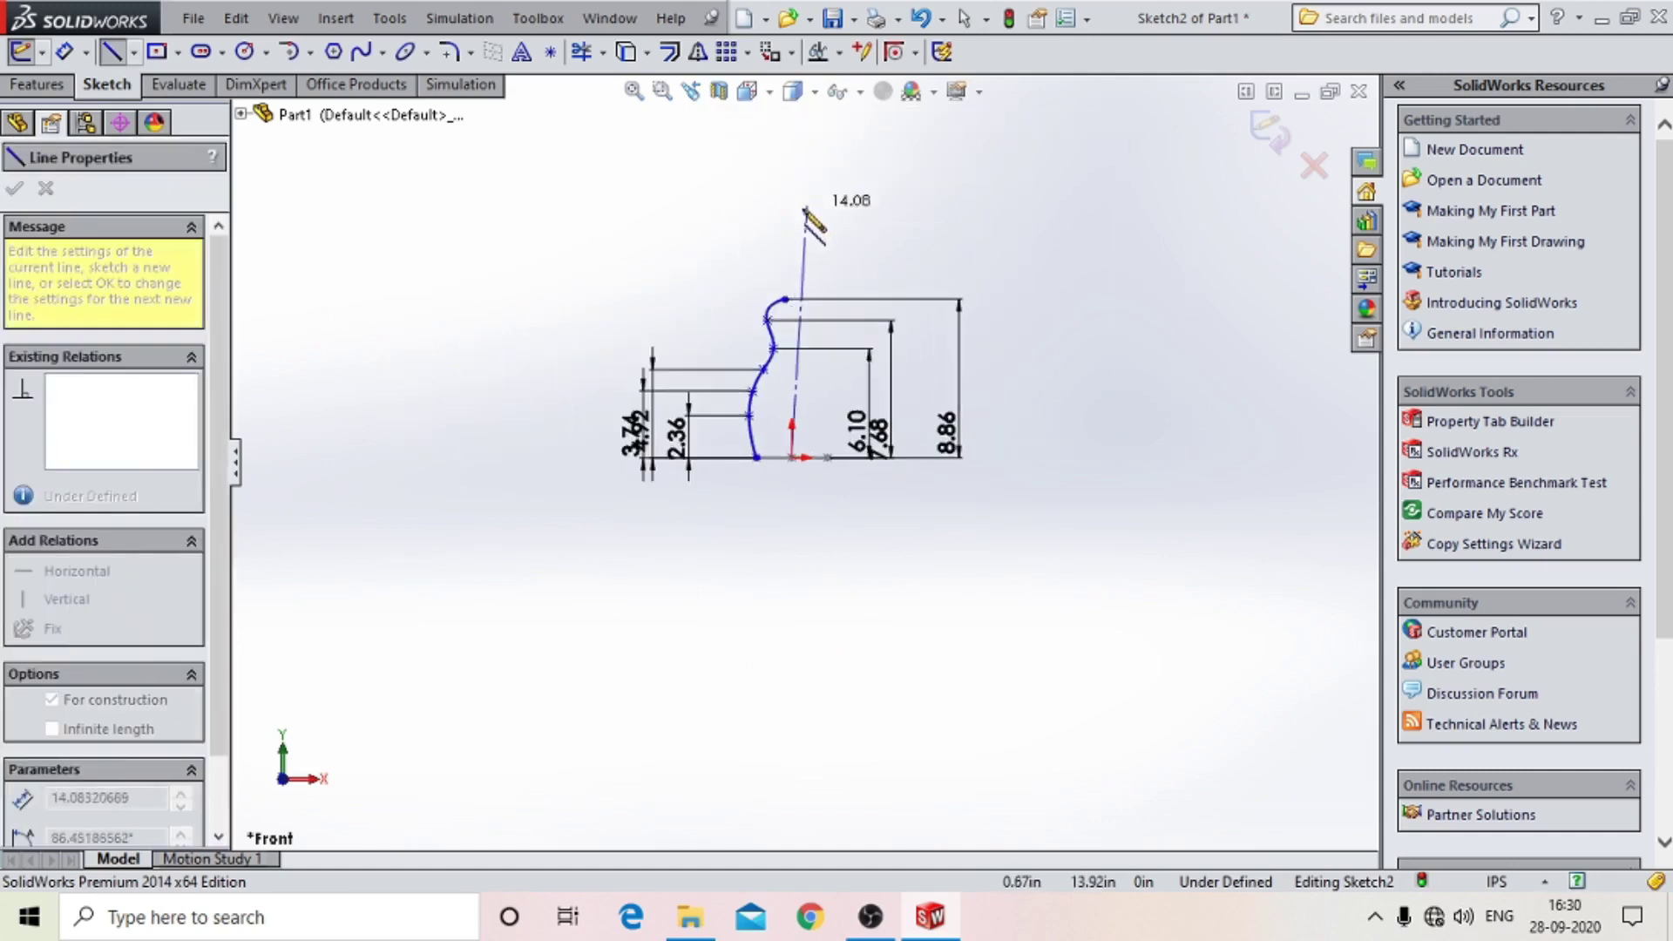
End the new centerline above the profile and constrain it vertical.
{"action": "left_click", "coordinate": [791, 209]}
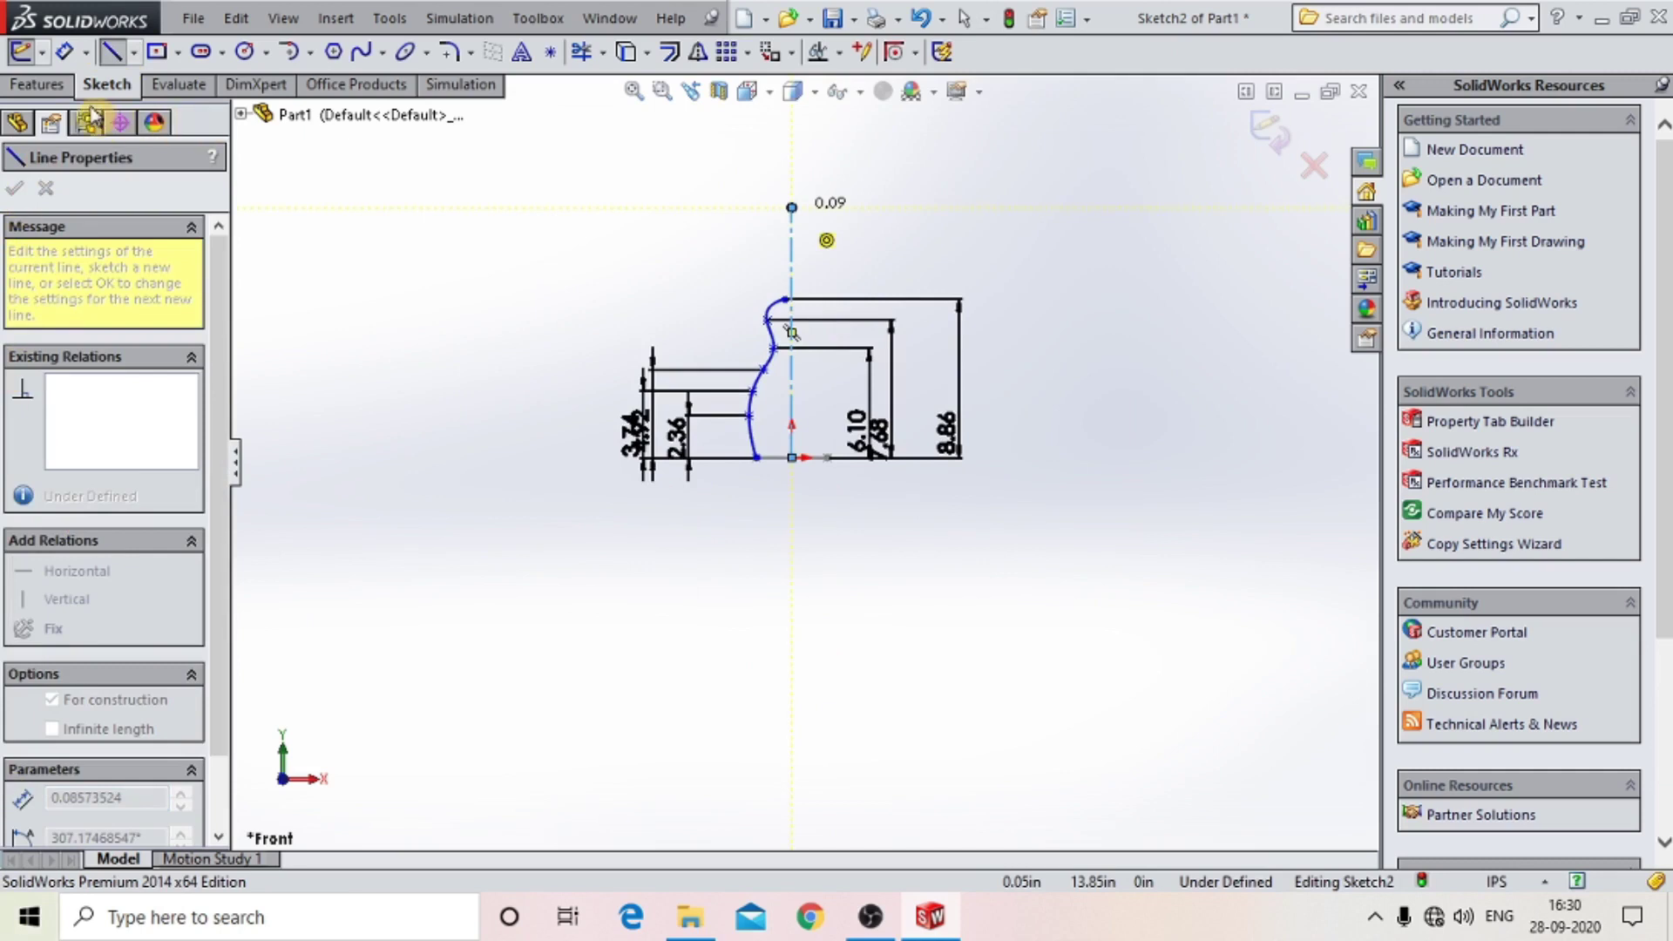
{"action": "left_click", "coordinate": [113, 58]}
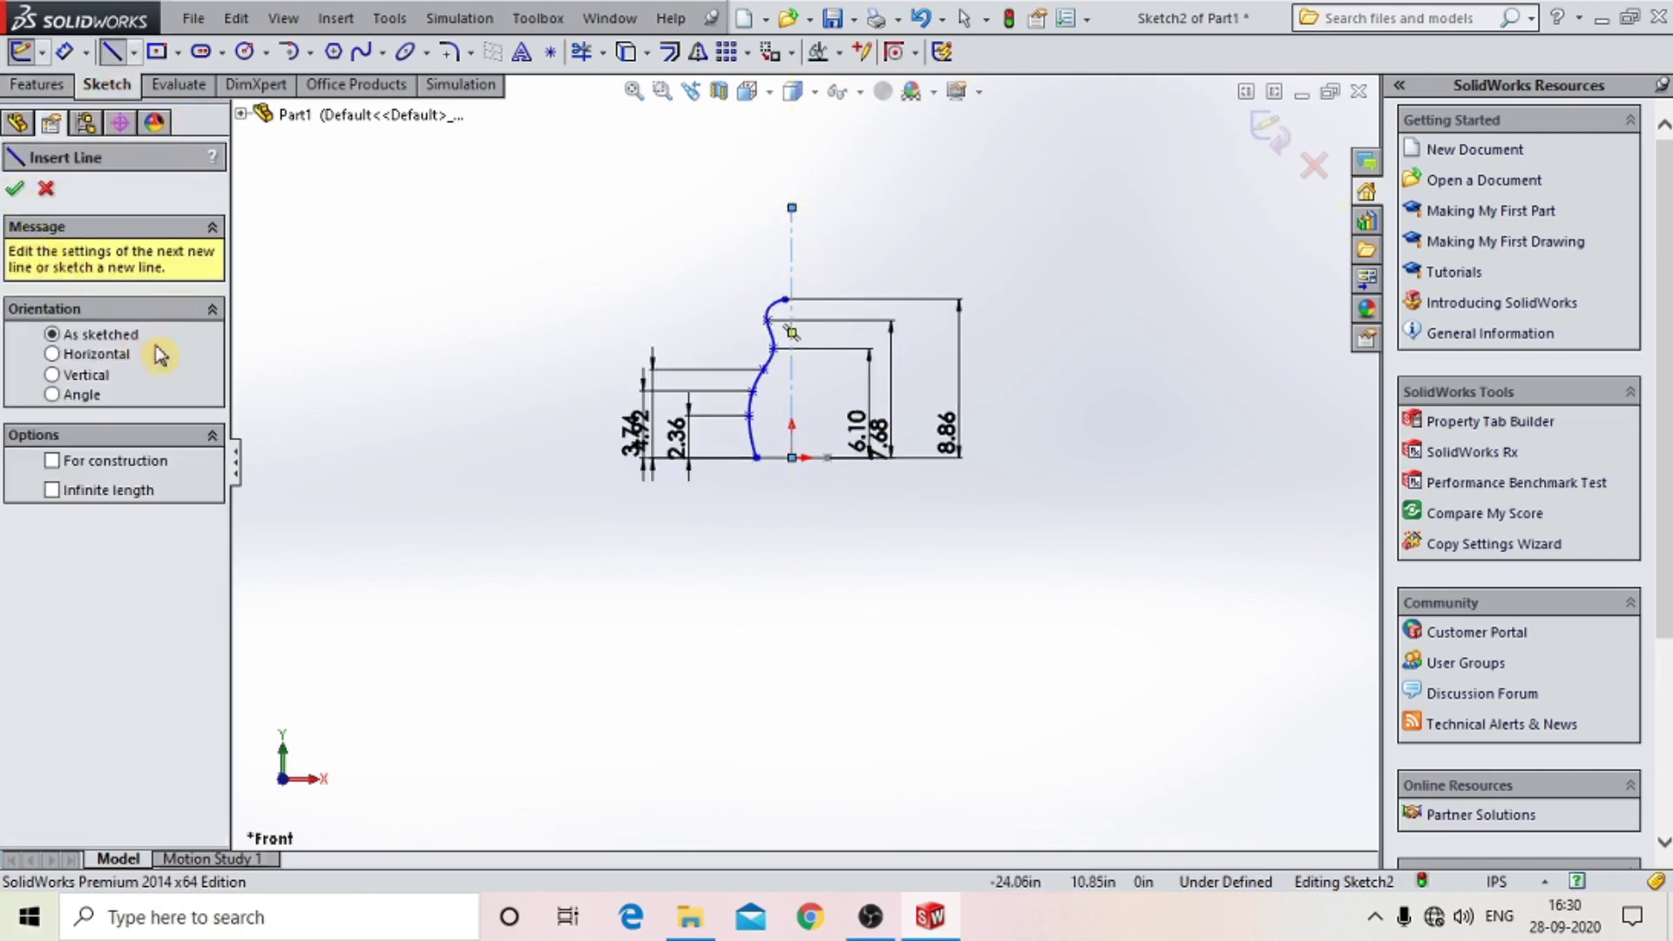
{"action": "left_click", "coordinate": [53, 377]}
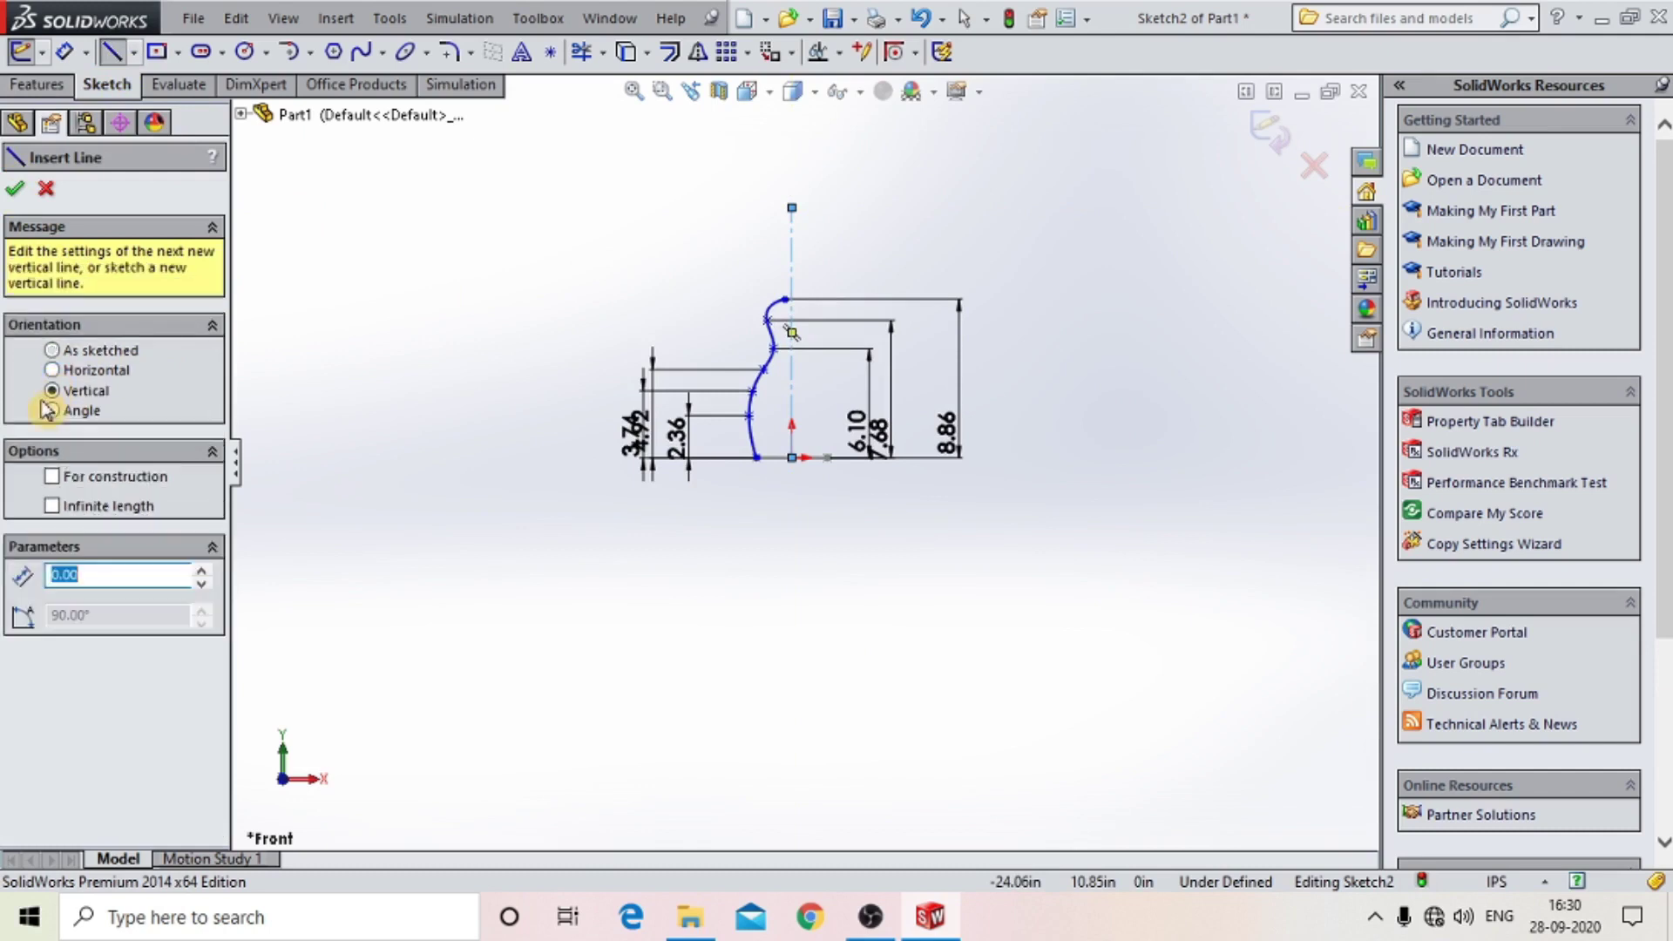
{"action": "left_click", "coordinate": [19, 186]}
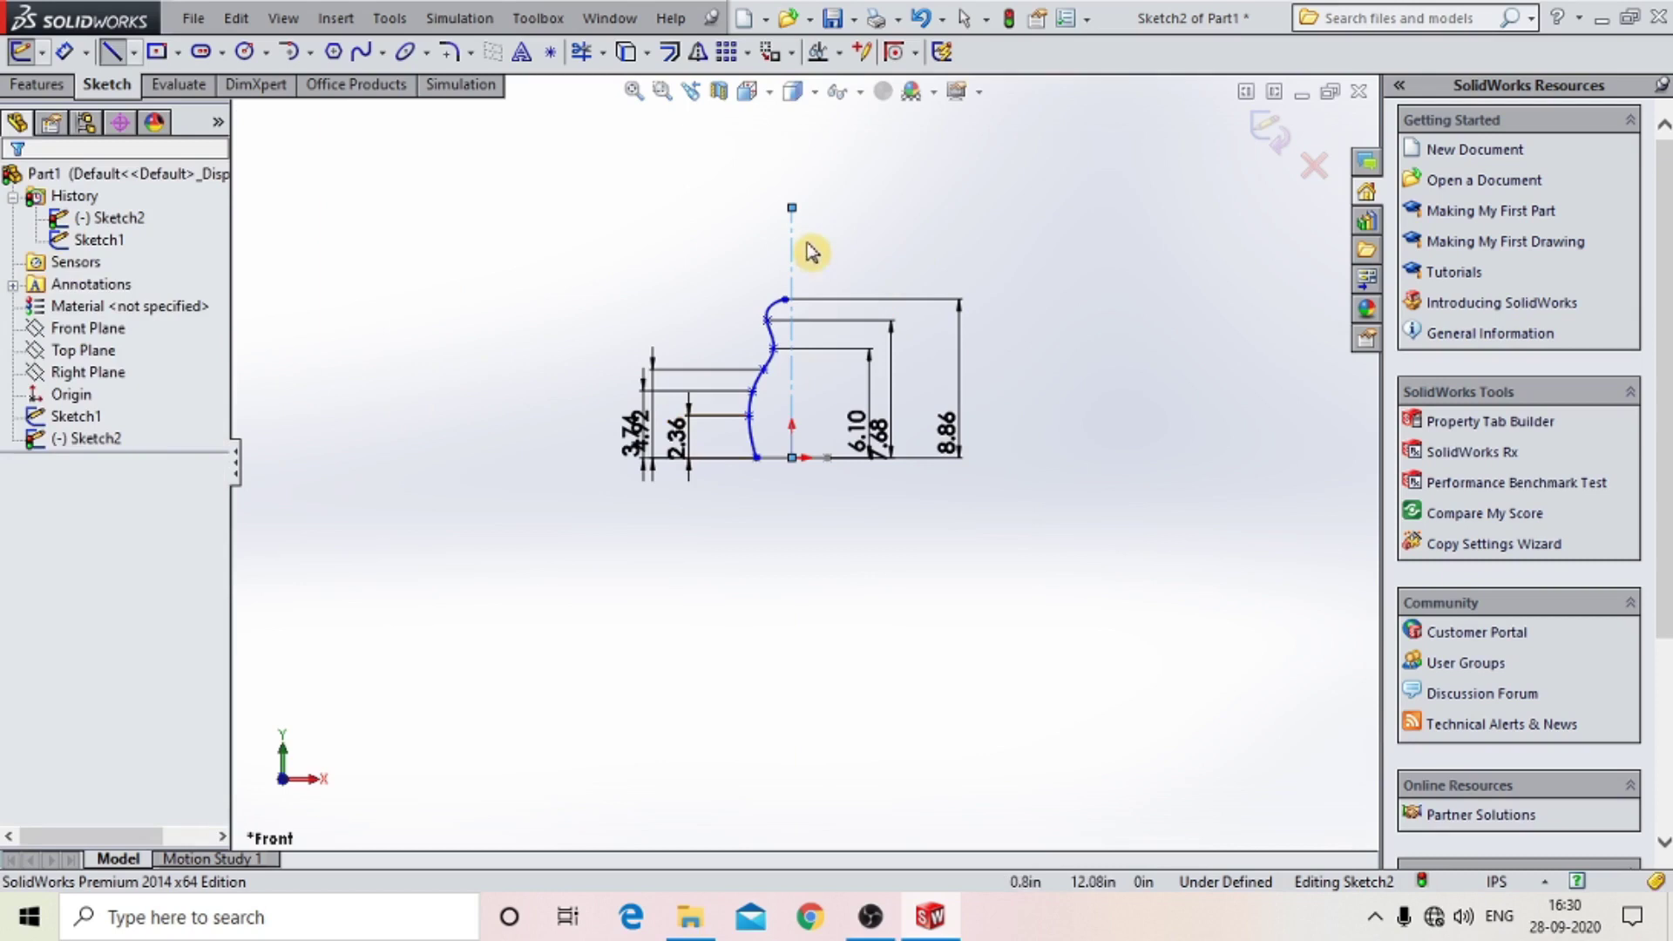
{"action": "left_click", "coordinate": [792, 305]}
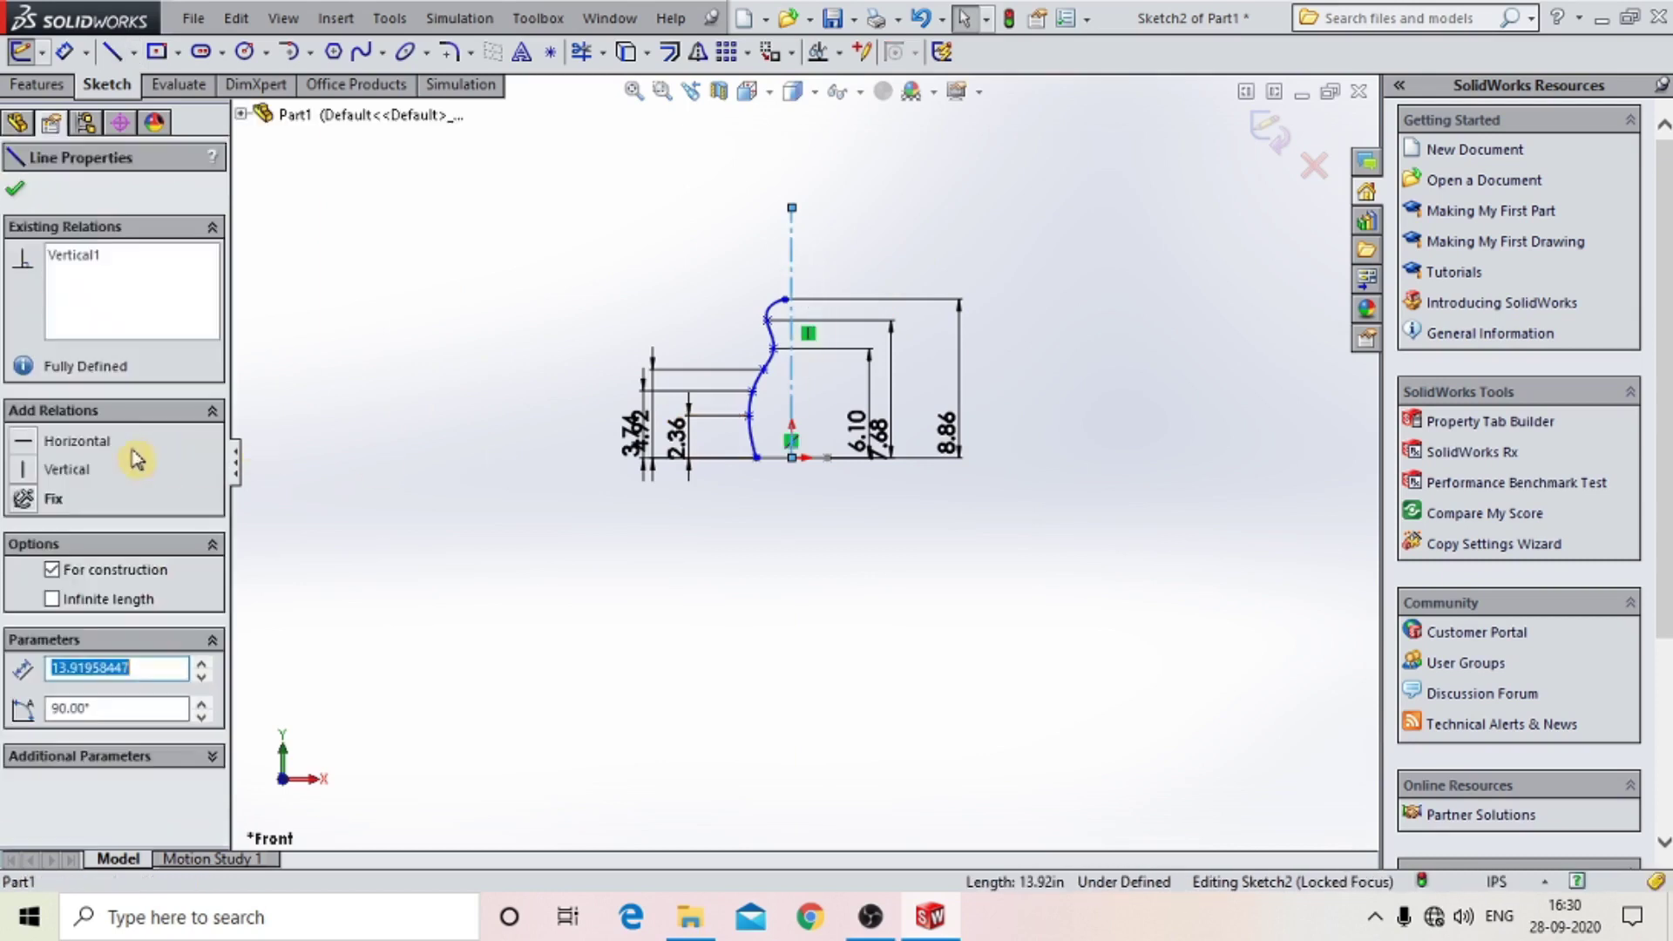
{"action": "left_click", "coordinate": [23, 472]}
{"action": "left_click", "coordinate": [15, 189]}
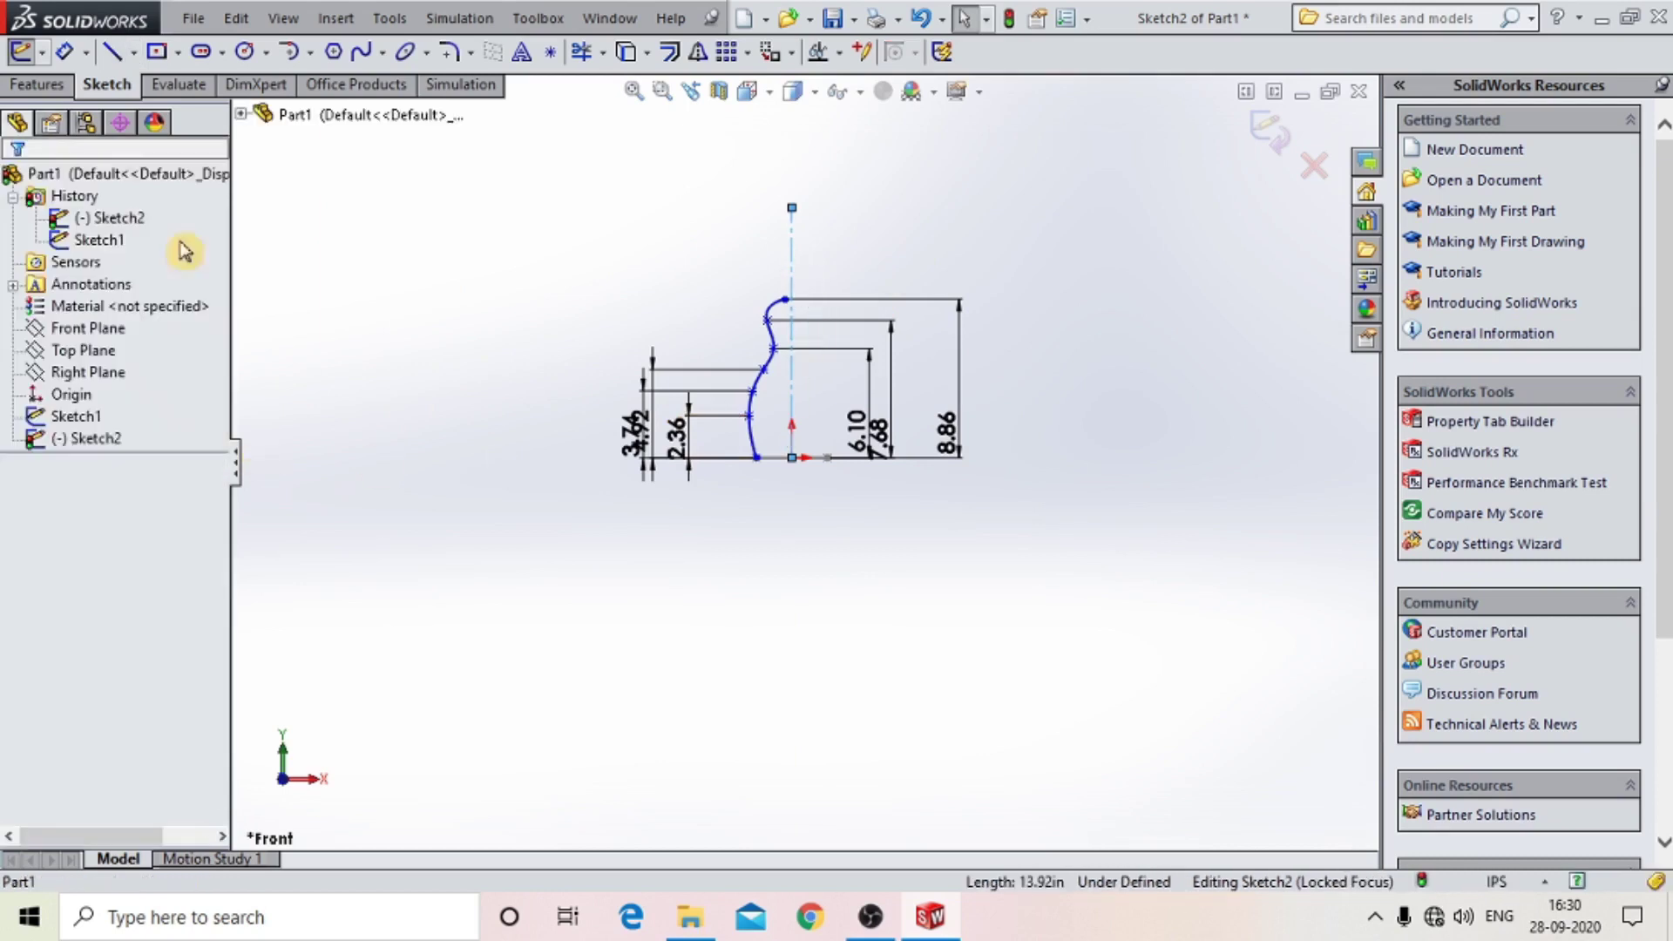
{"action": "left_click", "coordinate": [63, 58]}
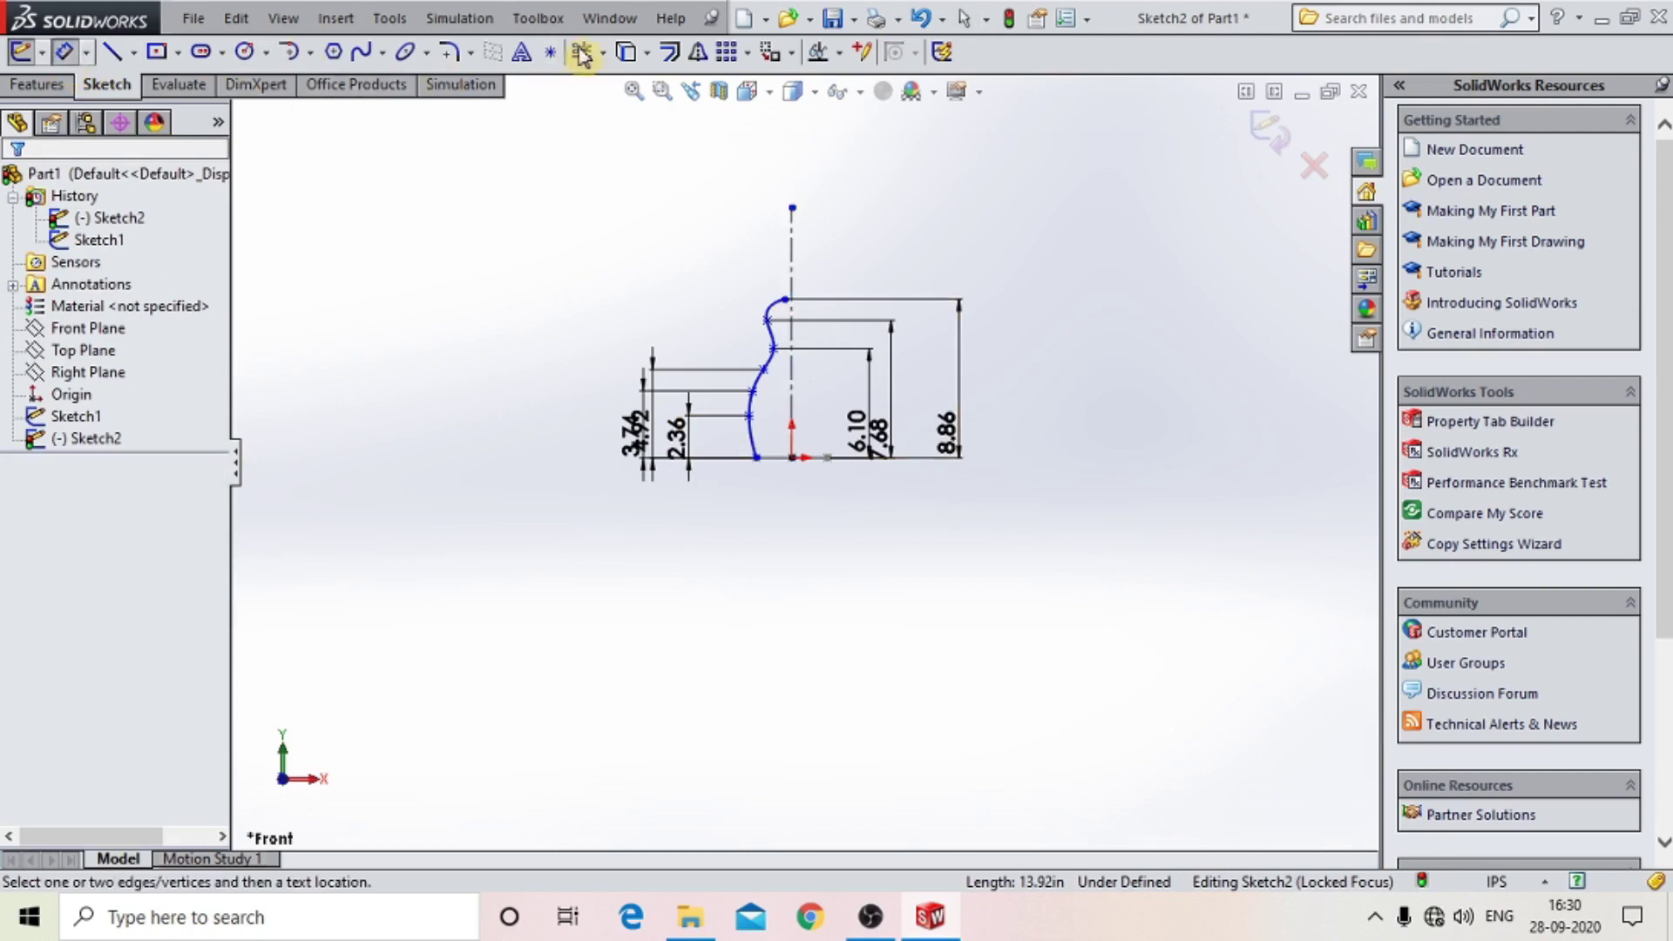
Dimension the curve's top endpoint 20 mm horizontally from the origin.
{"action": "scroll", "coordinate": [863, 300], "scroll_direction": "down", "scroll_amount": 5}
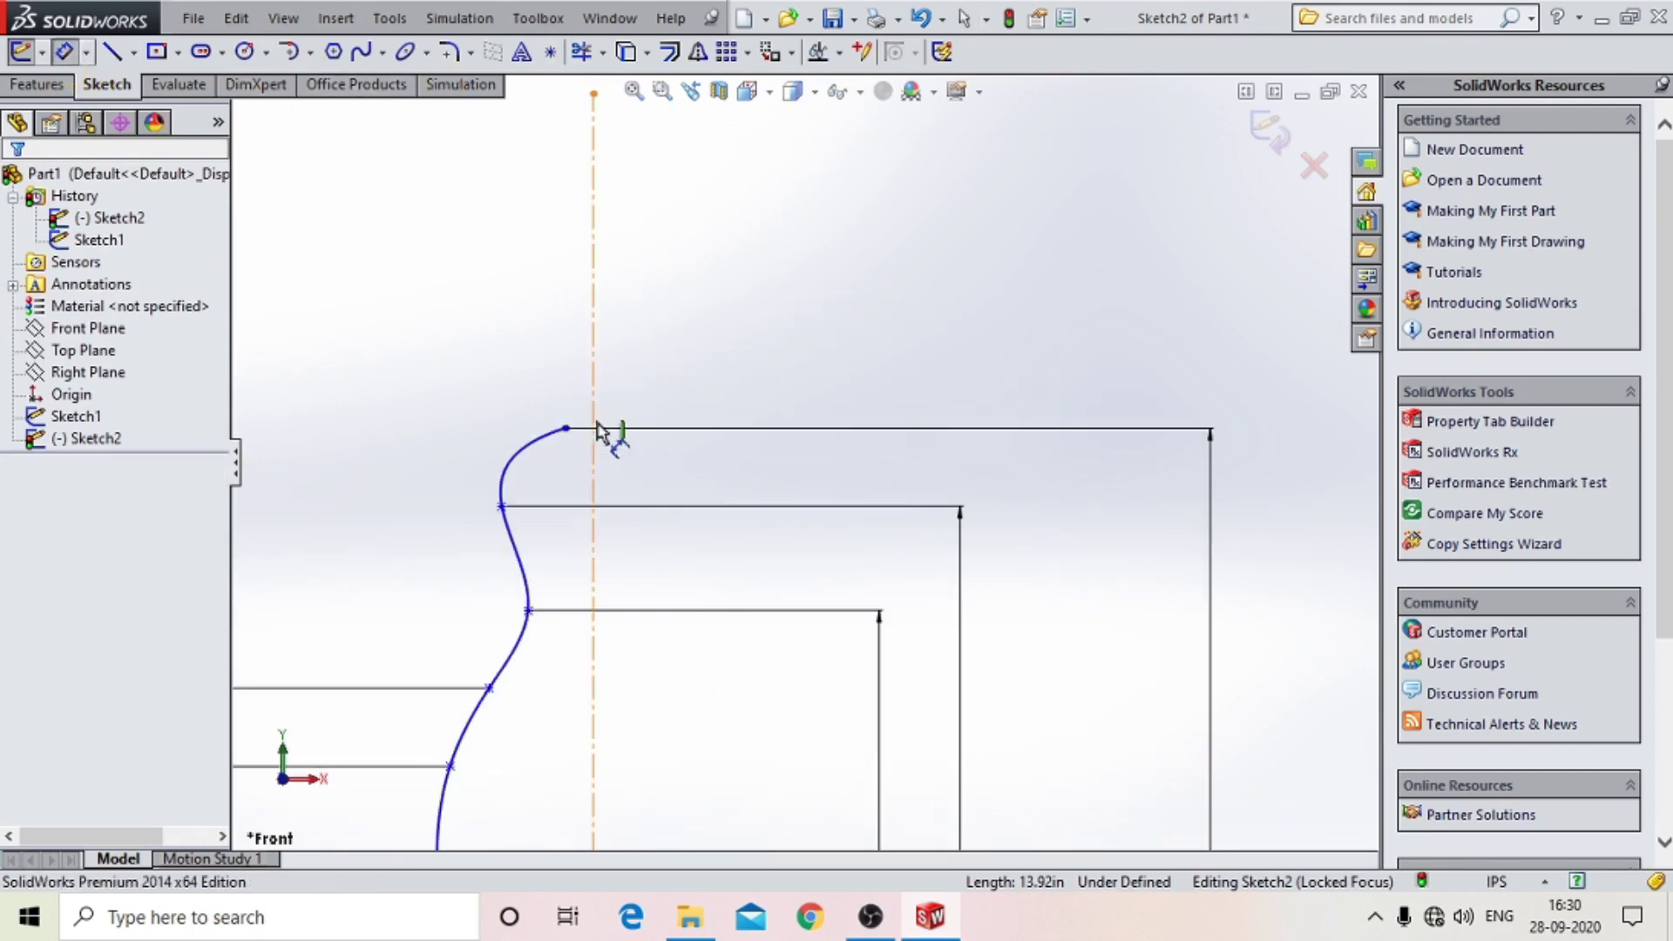
{"action": "left_click", "coordinate": [605, 434]}
{"action": "scroll", "coordinate": [608, 558], "scroll_direction": "up", "scroll_amount": 4}
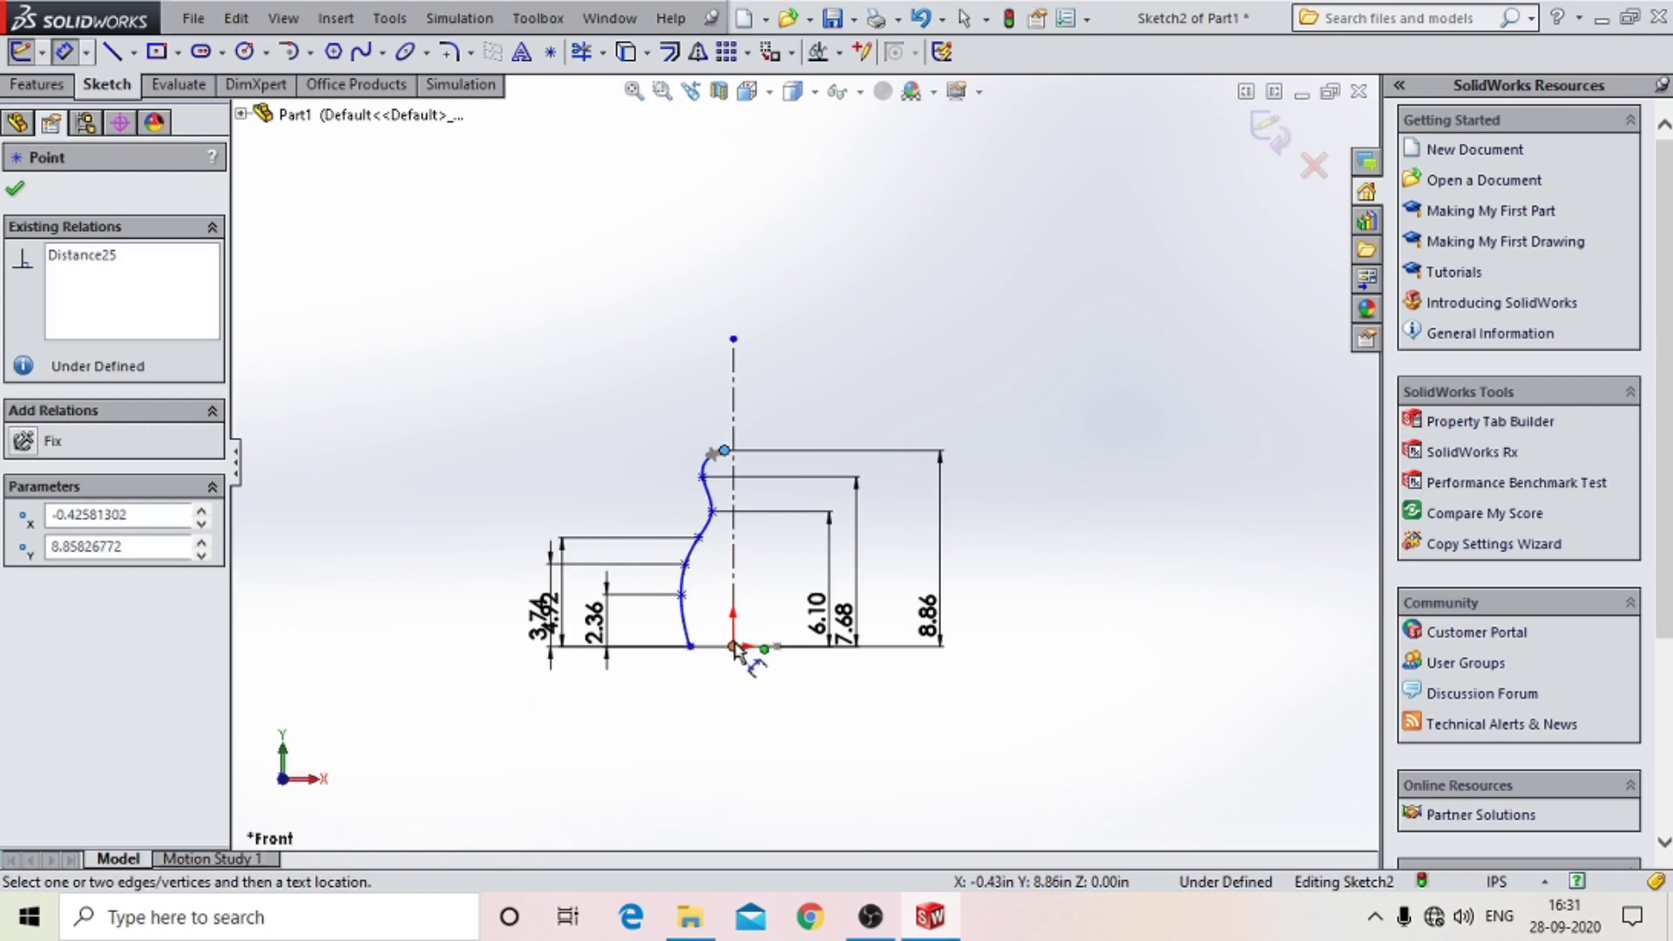
{"action": "left_click", "coordinate": [735, 647]}
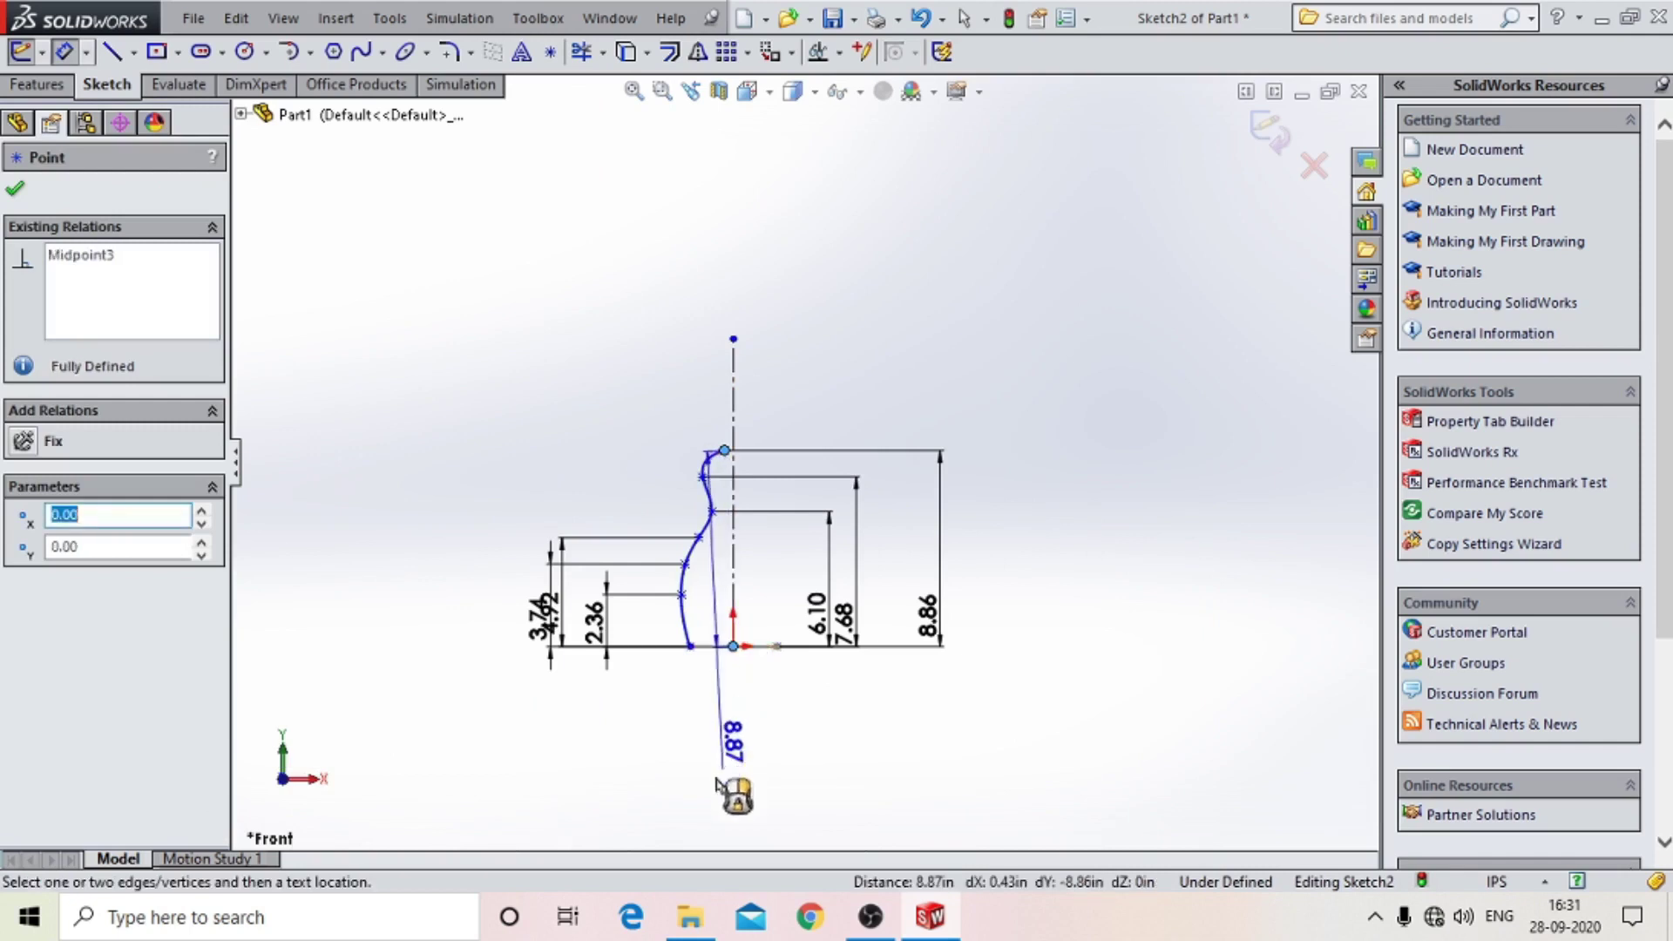
{"action": "left_click", "coordinate": [729, 778]}
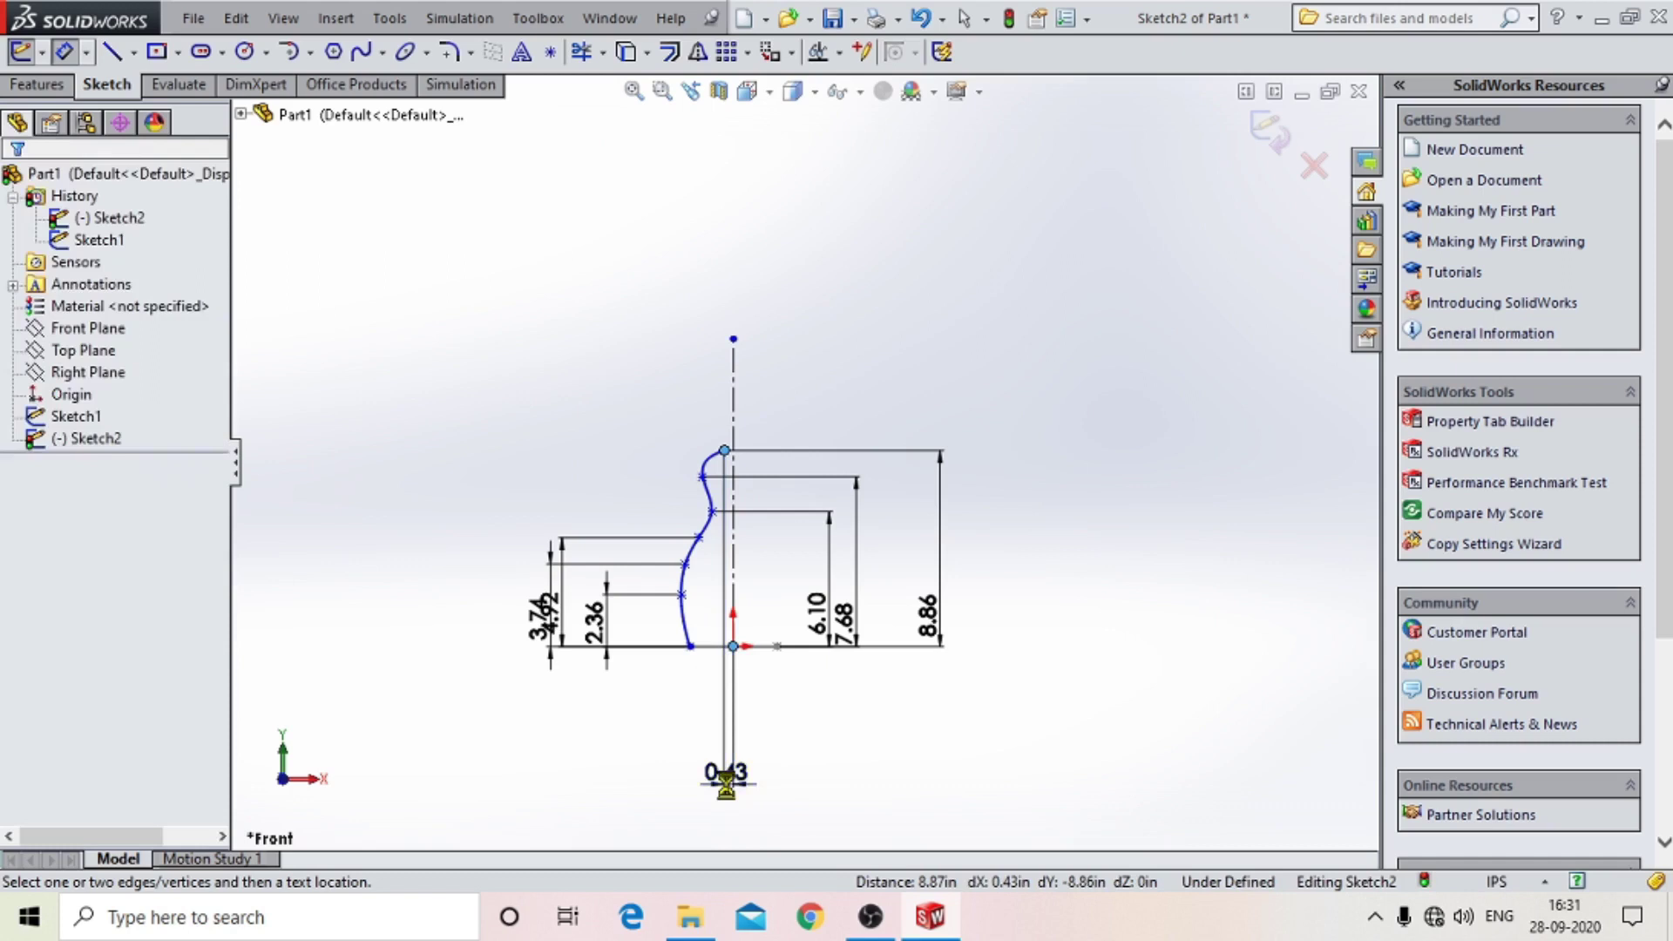
{"action": "type", "text": "2"}
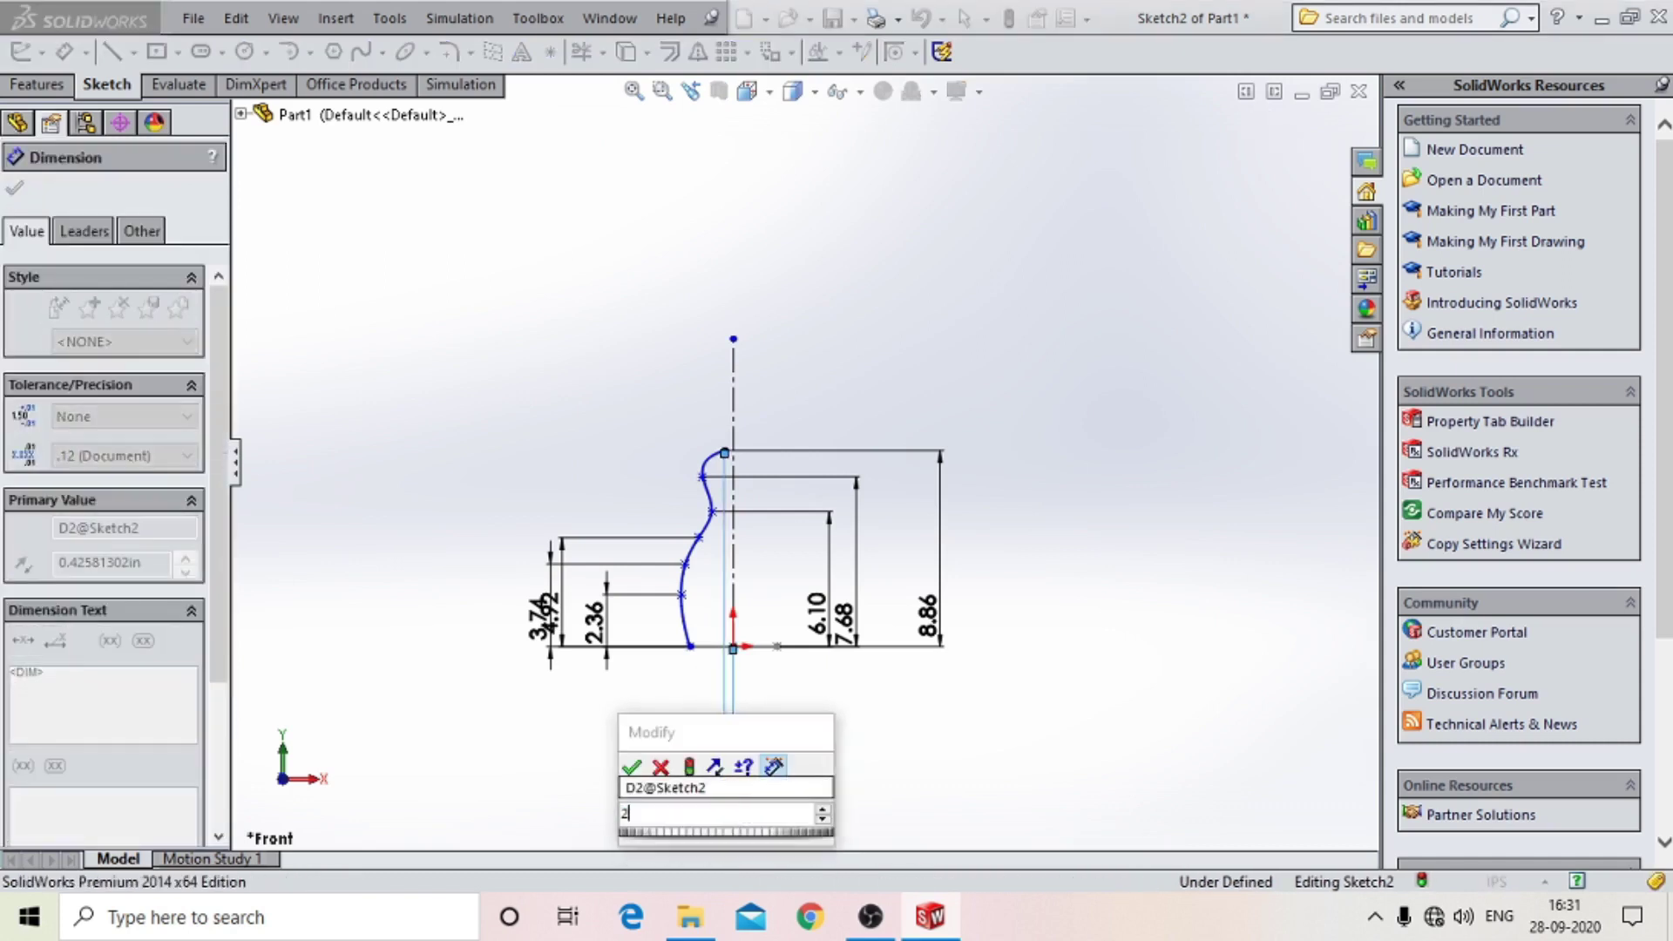
{"action": "type", "text": "0mm"}
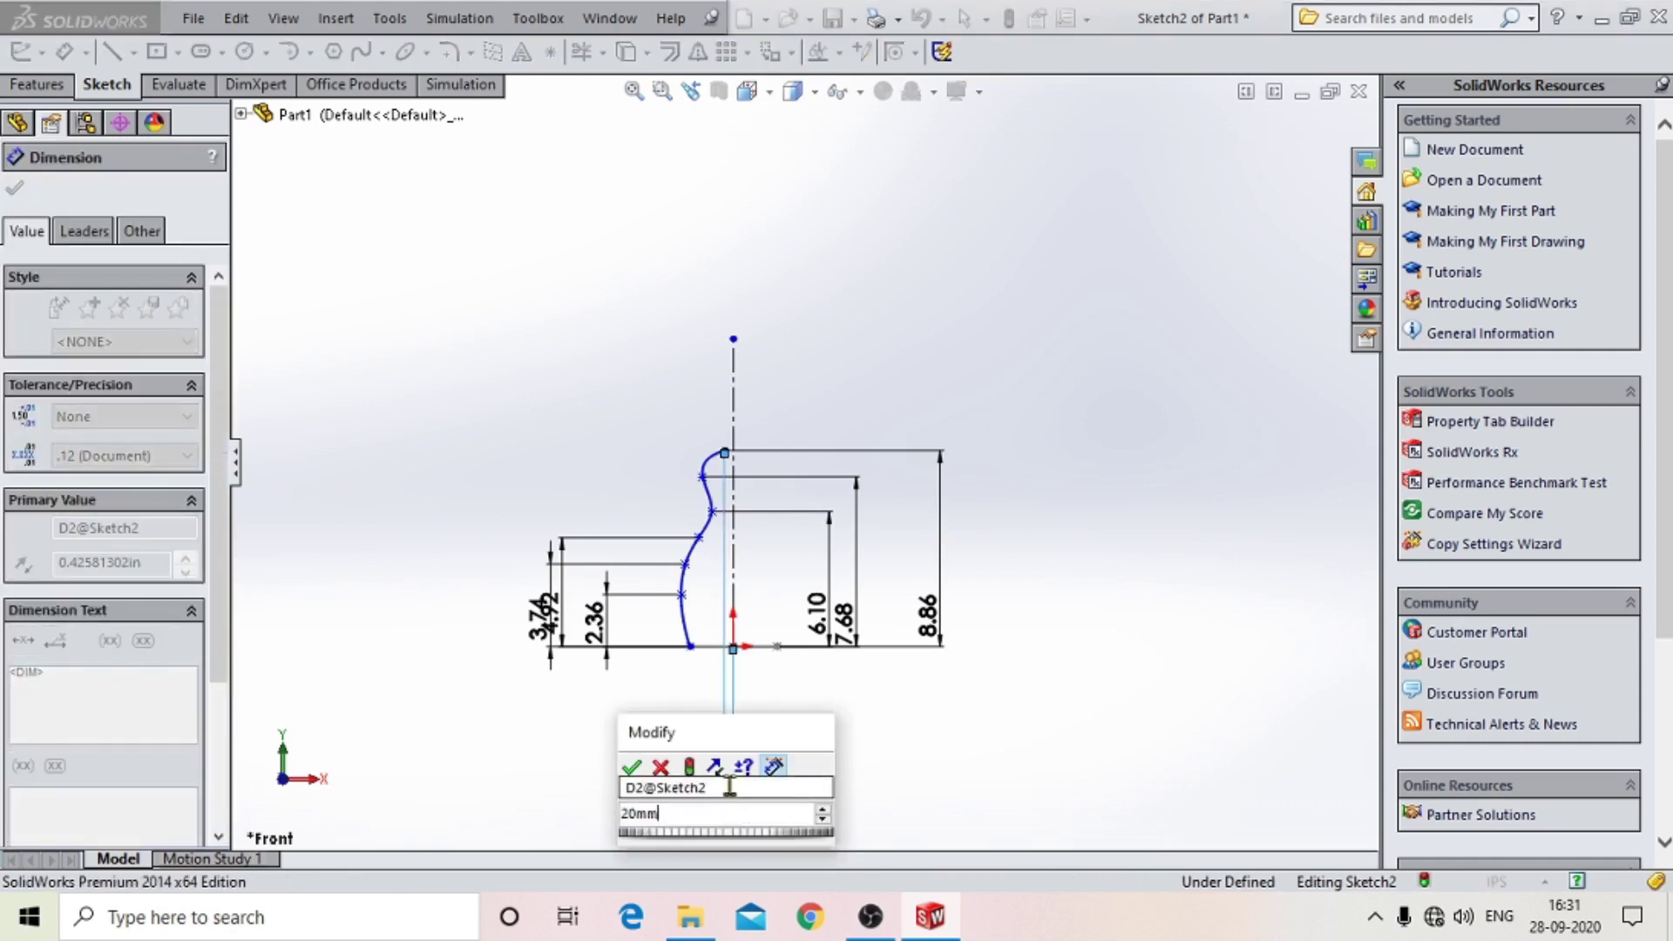
{"action": "key", "text": "Return"}
Set the spline point at height 2.36 to 60 mm from the origin.
{"action": "scroll", "coordinate": [737, 683], "scroll_direction": "down", "scroll_amount": 2}
{"action": "scroll", "coordinate": [744, 587], "scroll_direction": "down", "scroll_amount": 3}
{"action": "scroll", "coordinate": [728, 602], "scroll_direction": "down", "scroll_amount": 2}
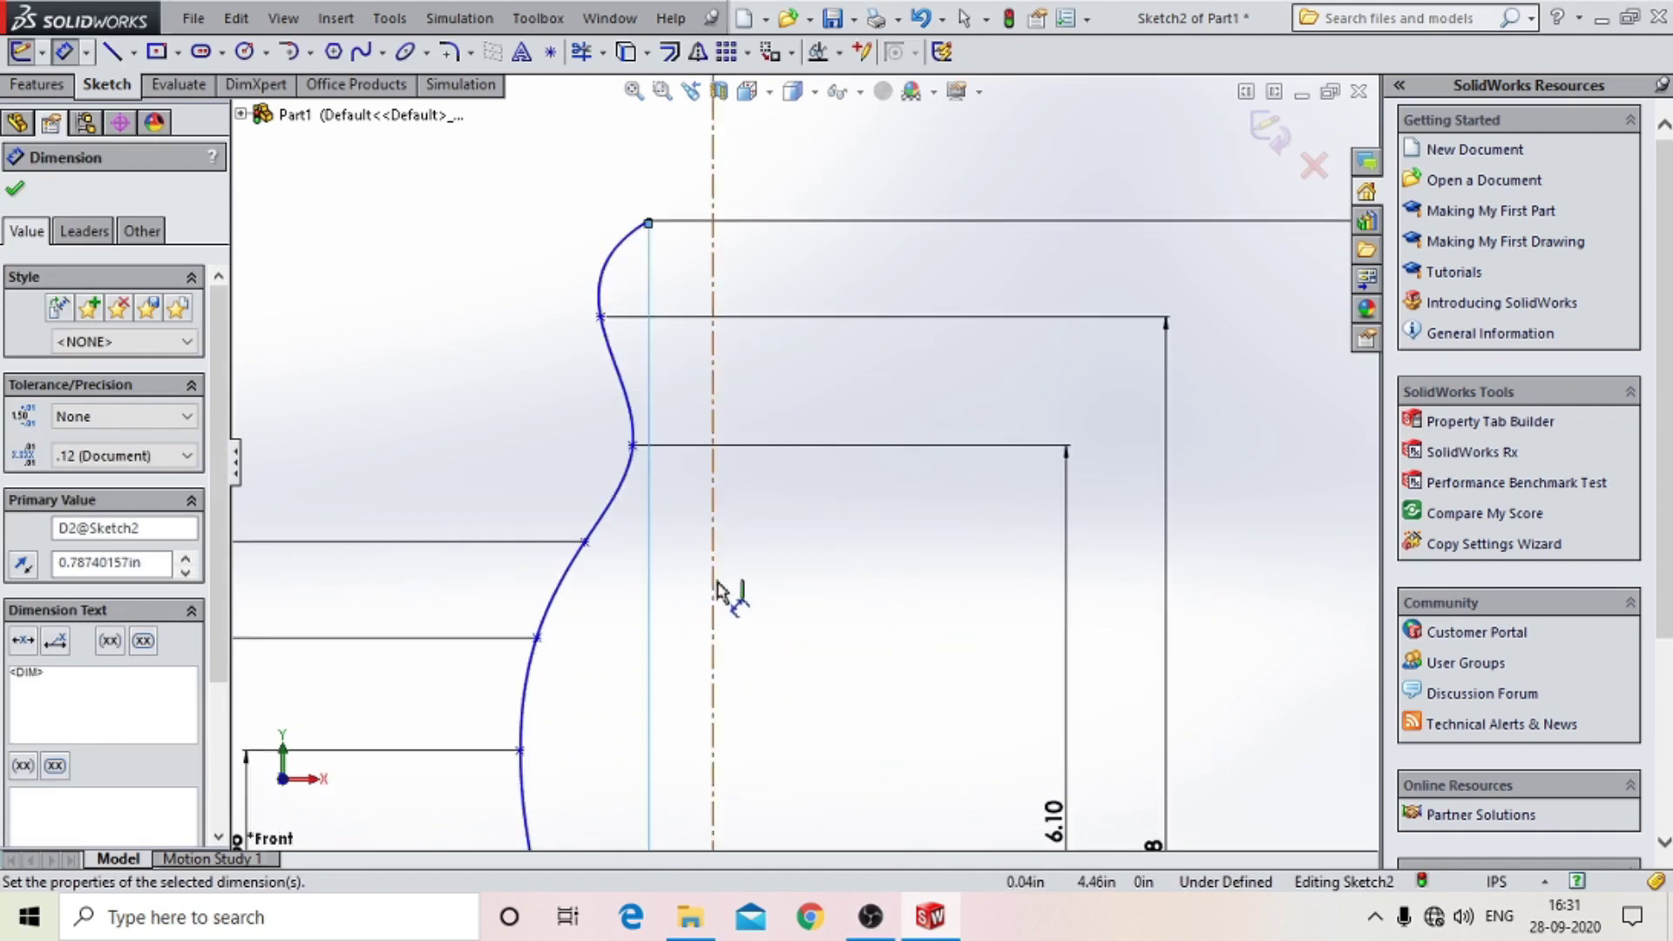
{"action": "scroll", "coordinate": [713, 601], "scroll_direction": "up", "scroll_amount": 4}
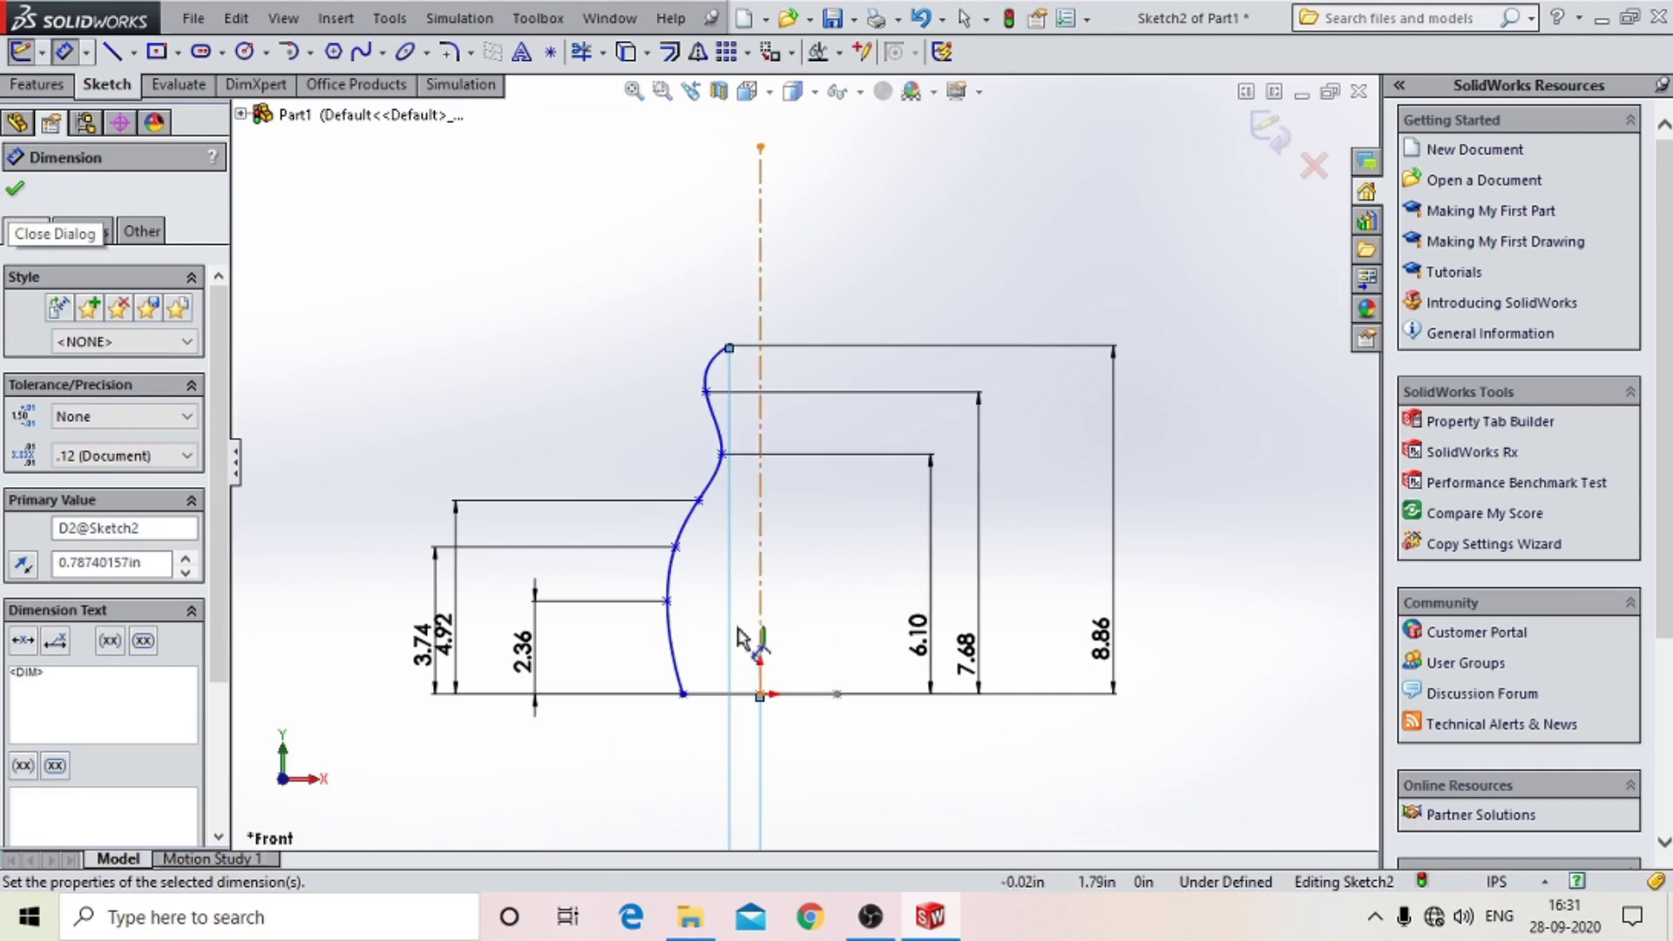
{"action": "left_click", "coordinate": [667, 602]}
{"action": "left_click", "coordinate": [761, 694]}
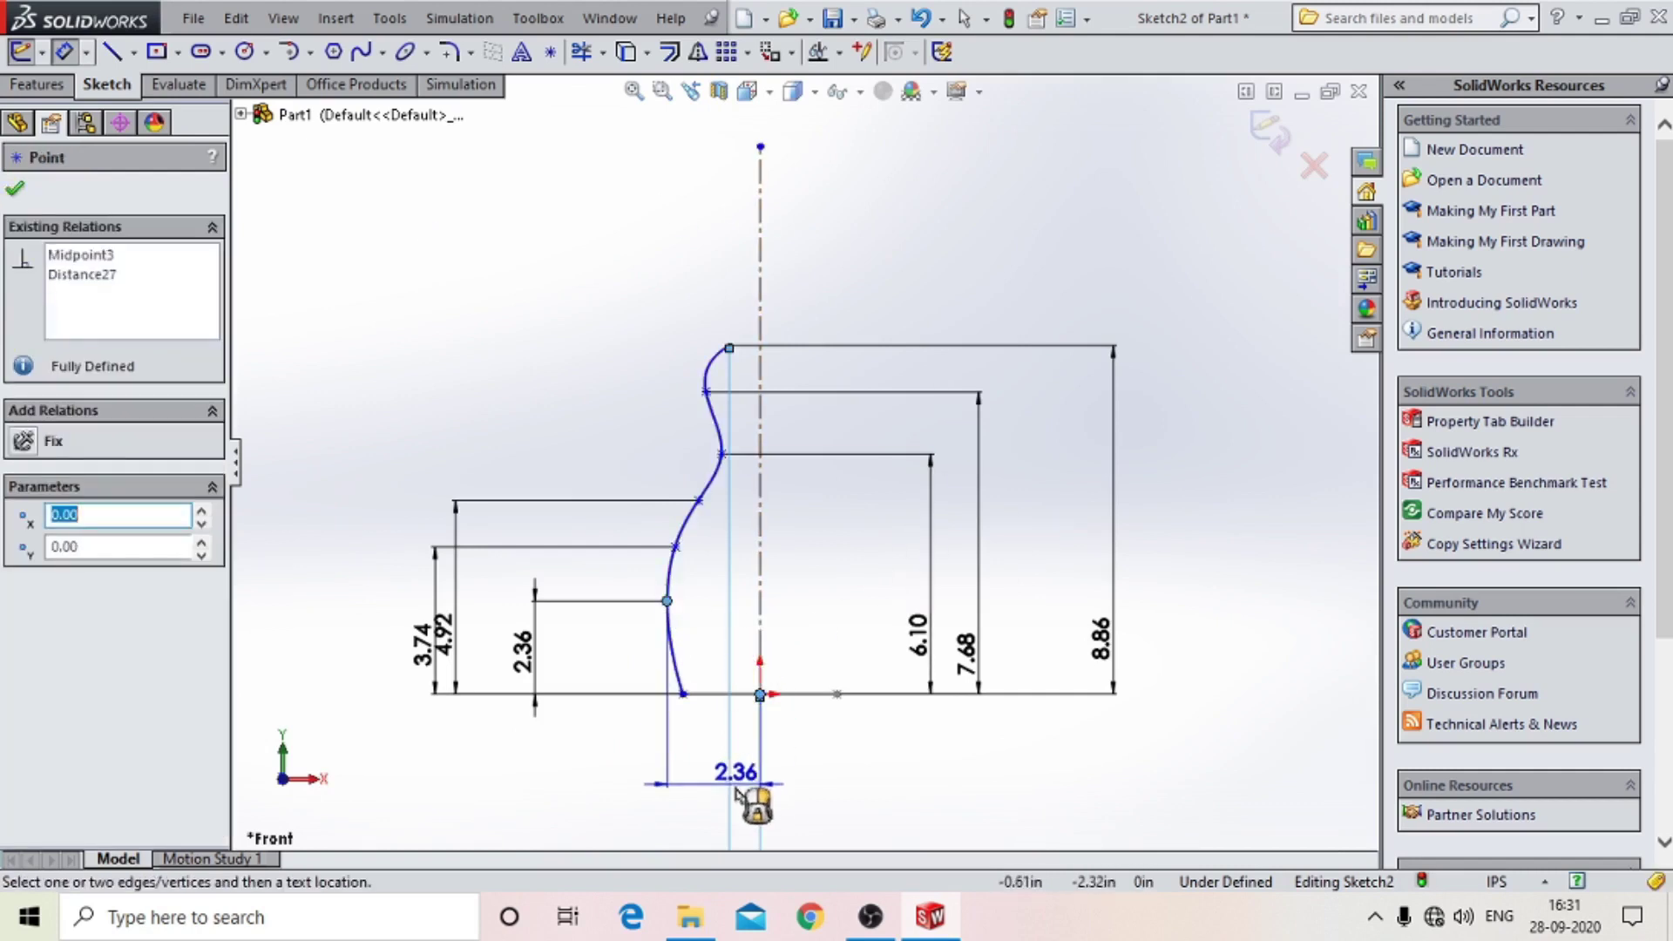
{"action": "left_click", "coordinate": [734, 787]}
{"action": "type", "text": "60"}
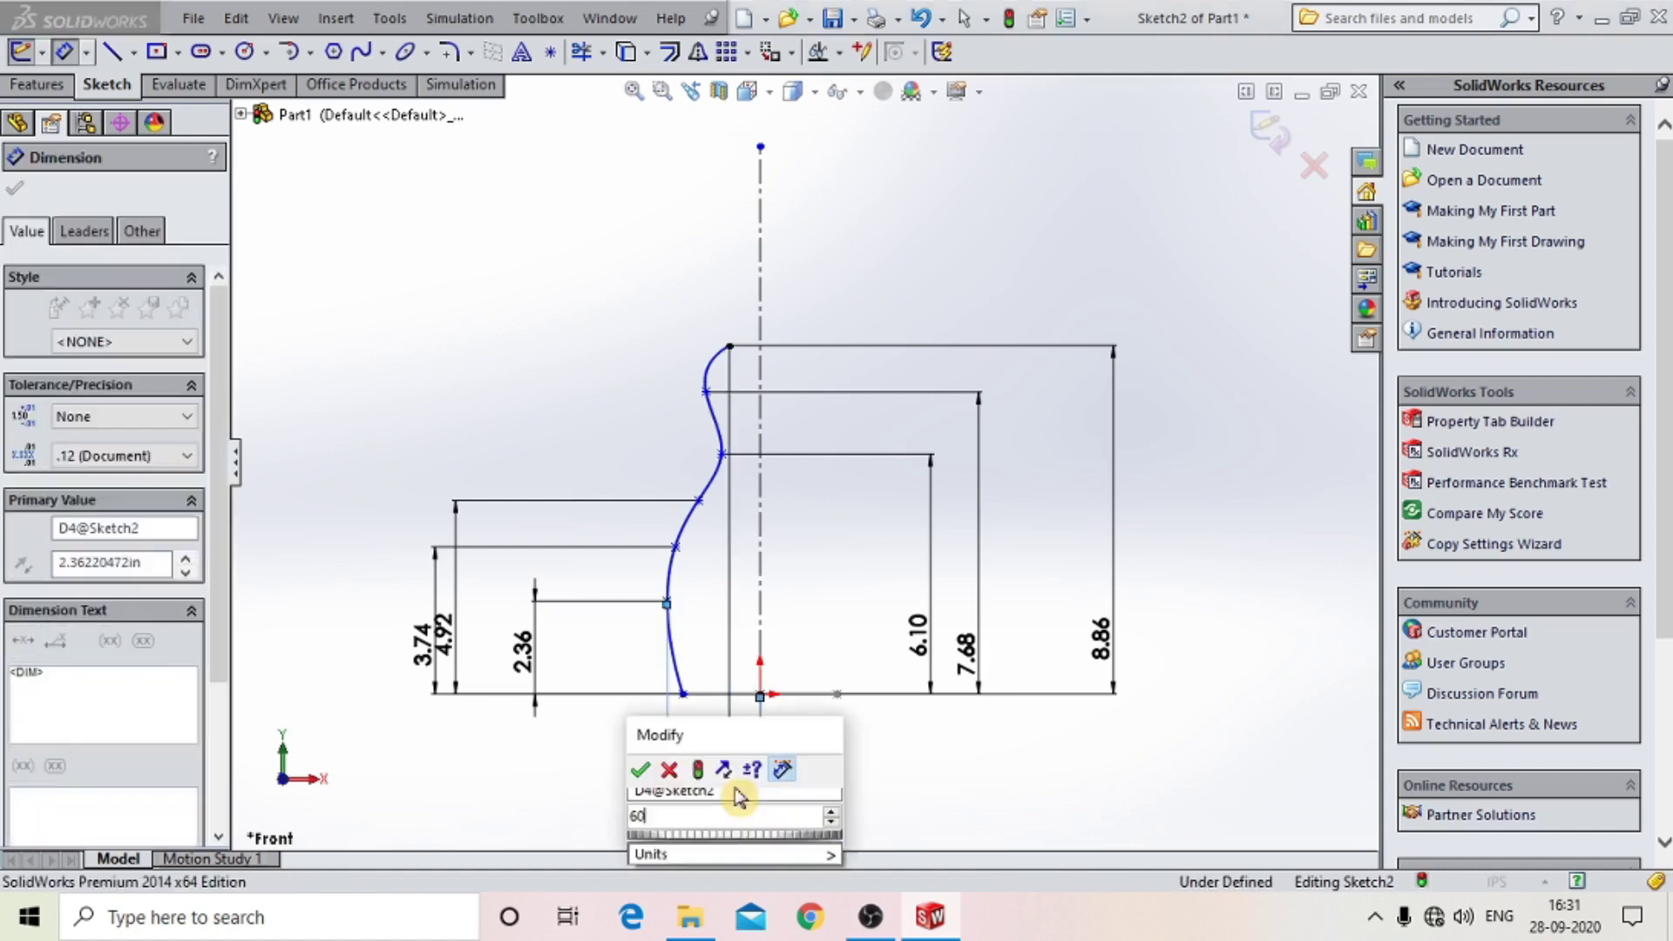
{"action": "type", "text": "mm"}
{"action": "key", "text": "Return"}
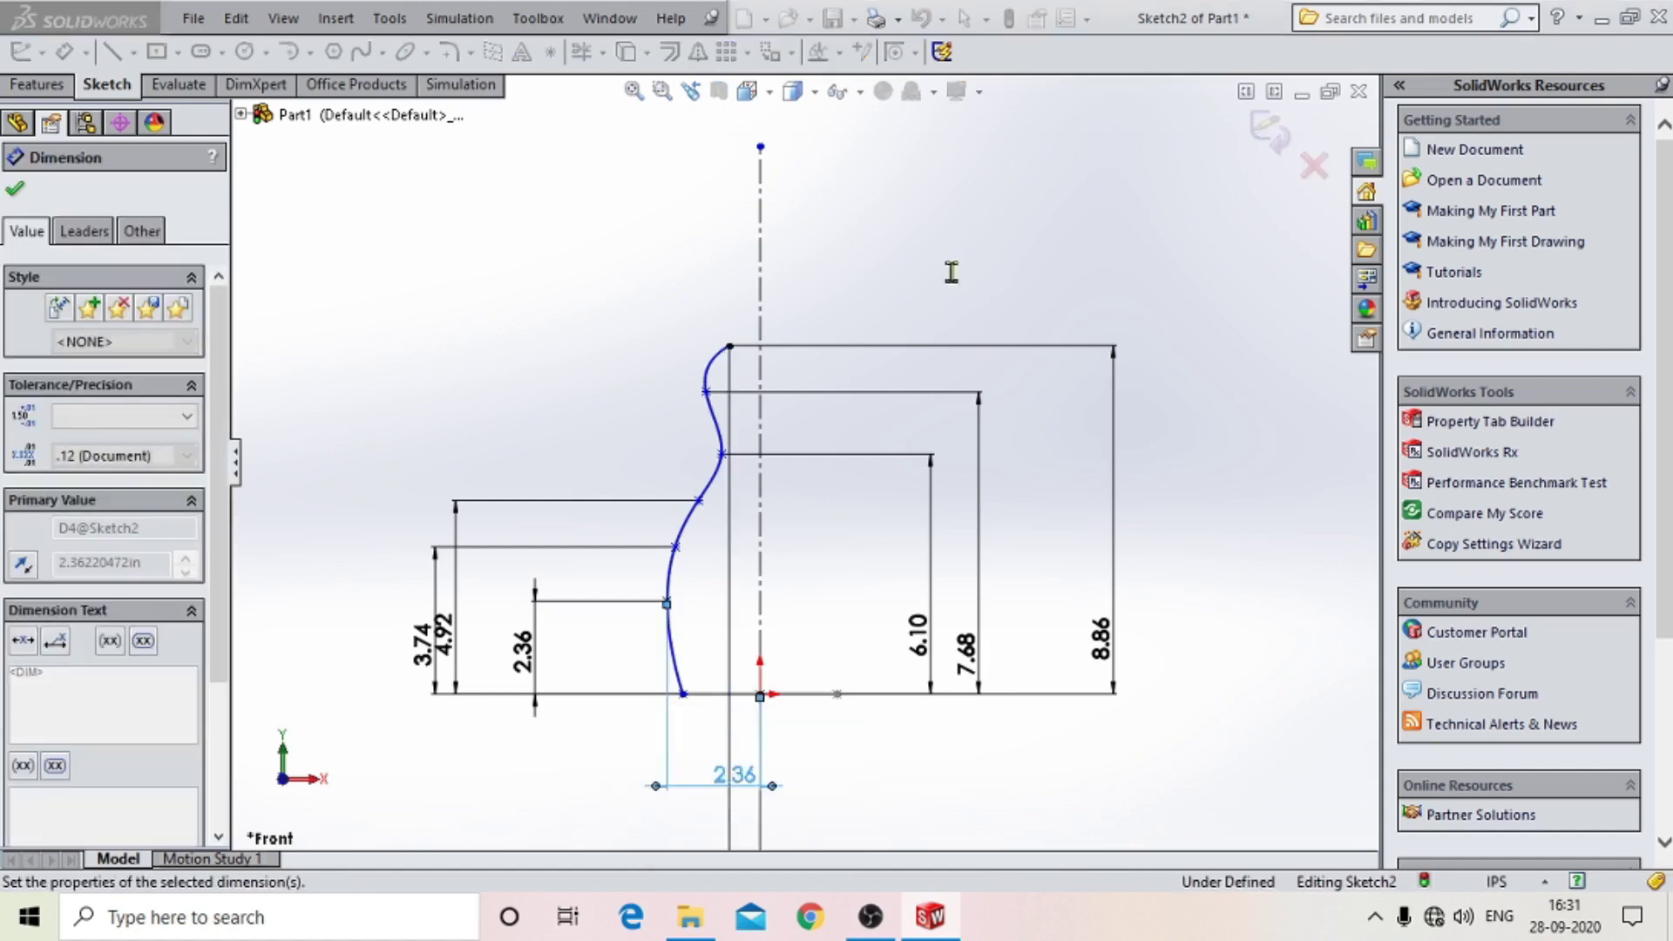
{"action": "left_click", "coordinate": [677, 548]}
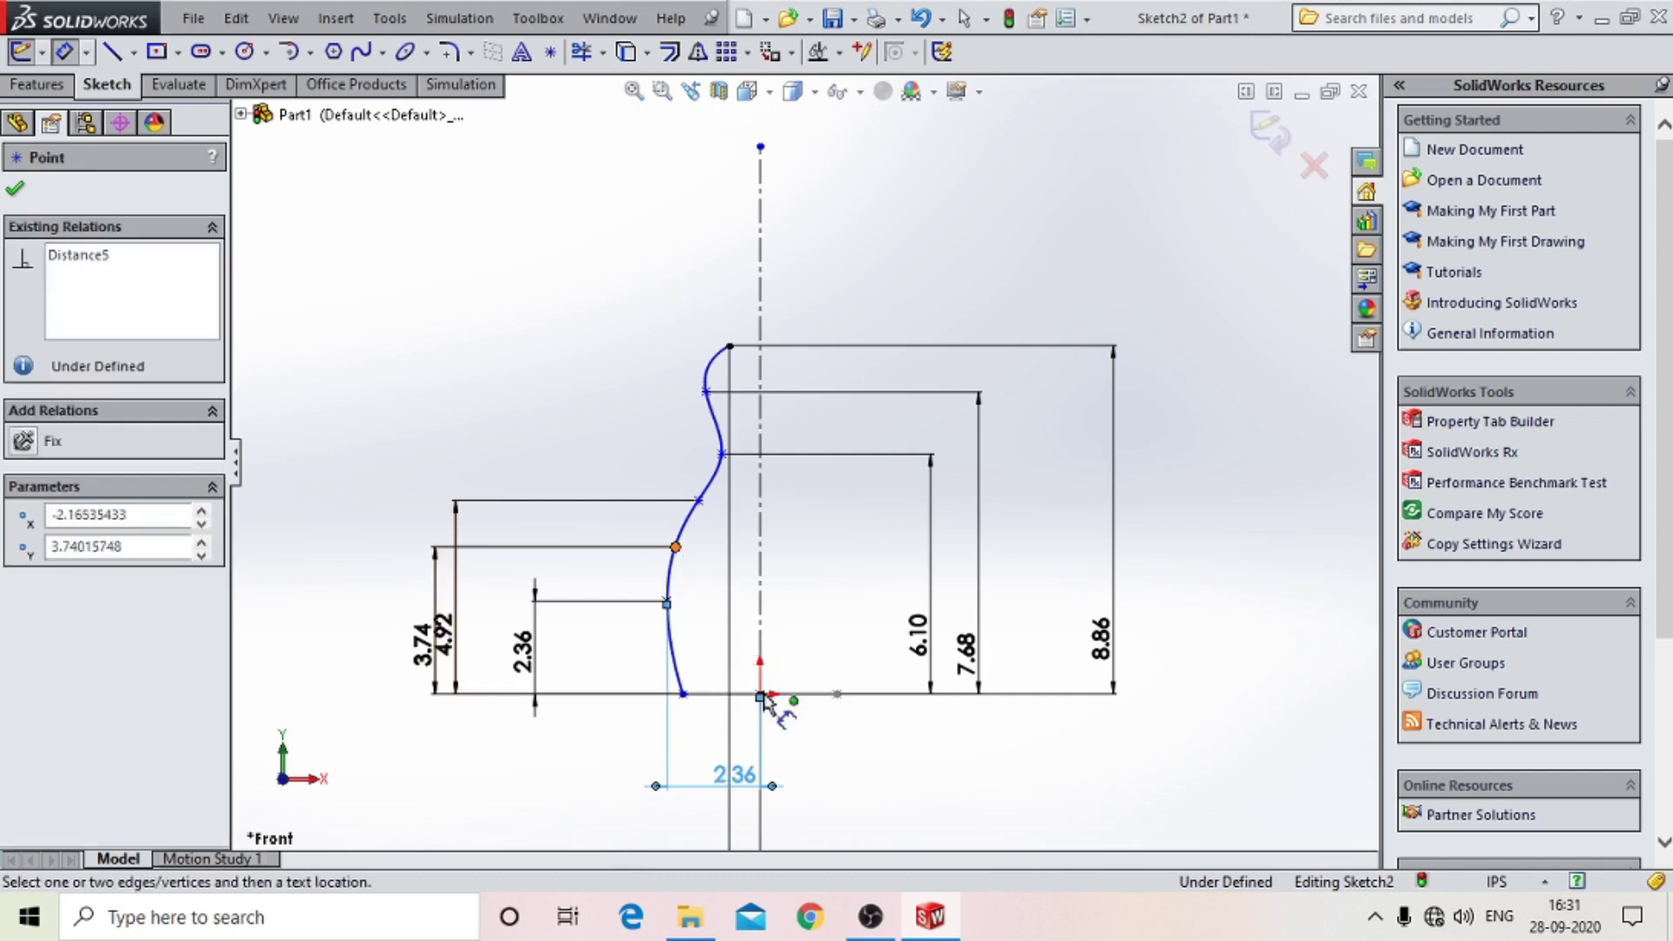
Set the spline points at heights 3.74 and 4.92 to 55 mm and 40 mm from the centreline.
{"action": "left_click", "coordinate": [761, 695]}
{"action": "scroll", "coordinate": [747, 732], "scroll_direction": "up", "scroll_amount": 1}
{"action": "scroll", "coordinate": [758, 766], "scroll_direction": "up", "scroll_amount": 1}
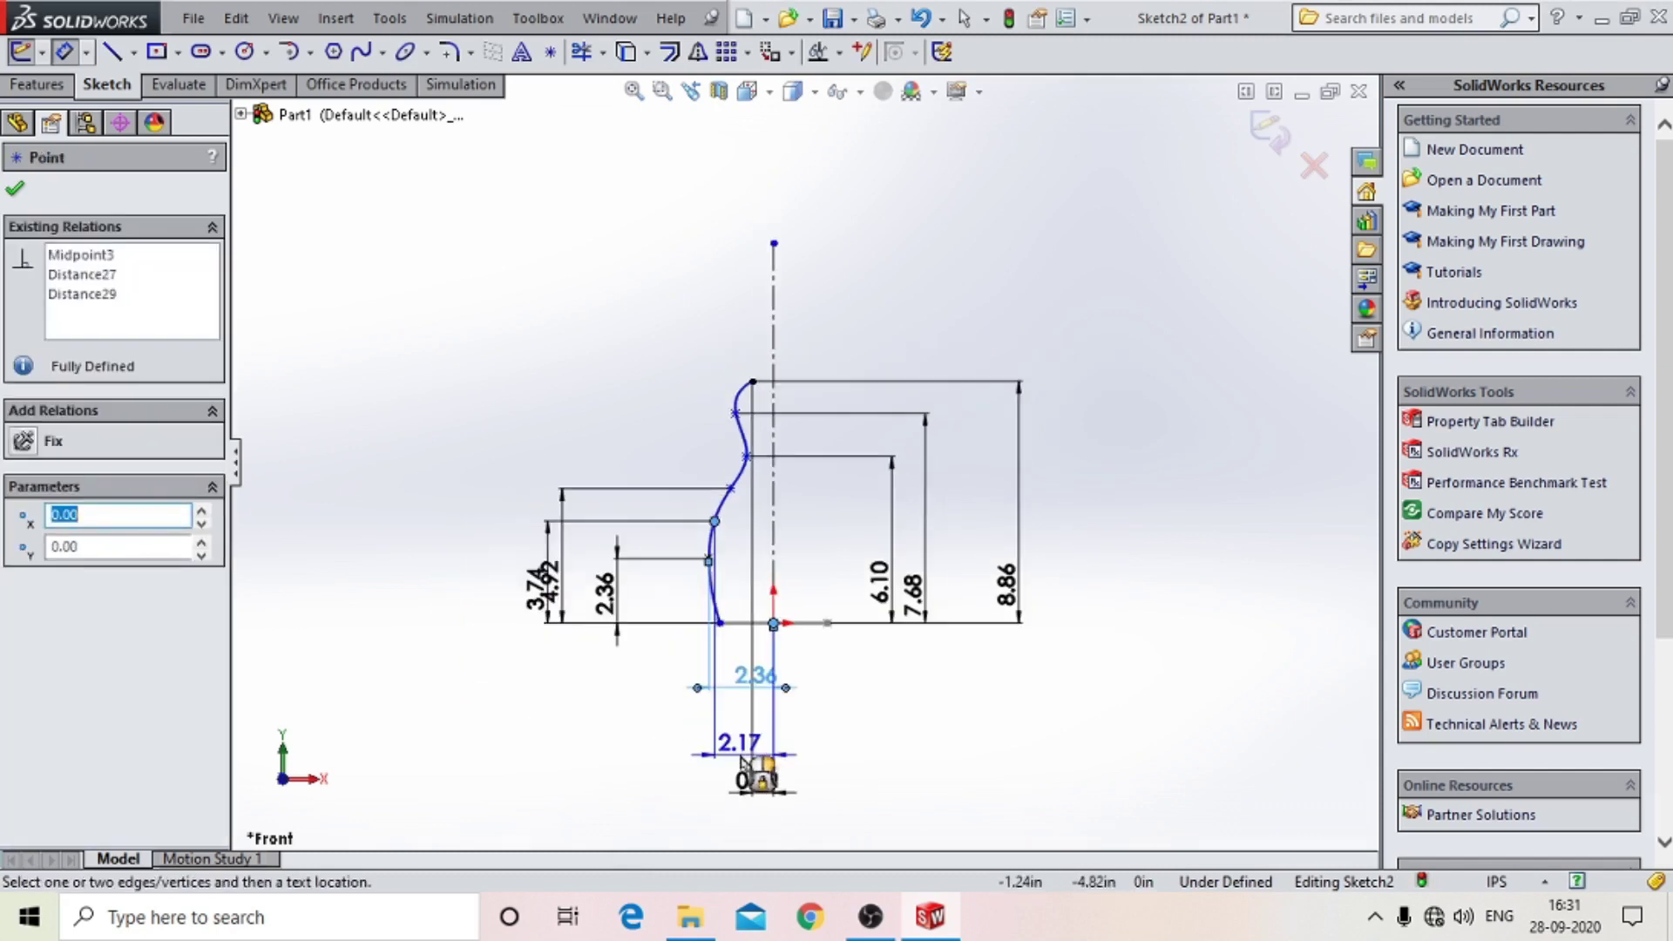
{"action": "left_click", "coordinate": [758, 775]}
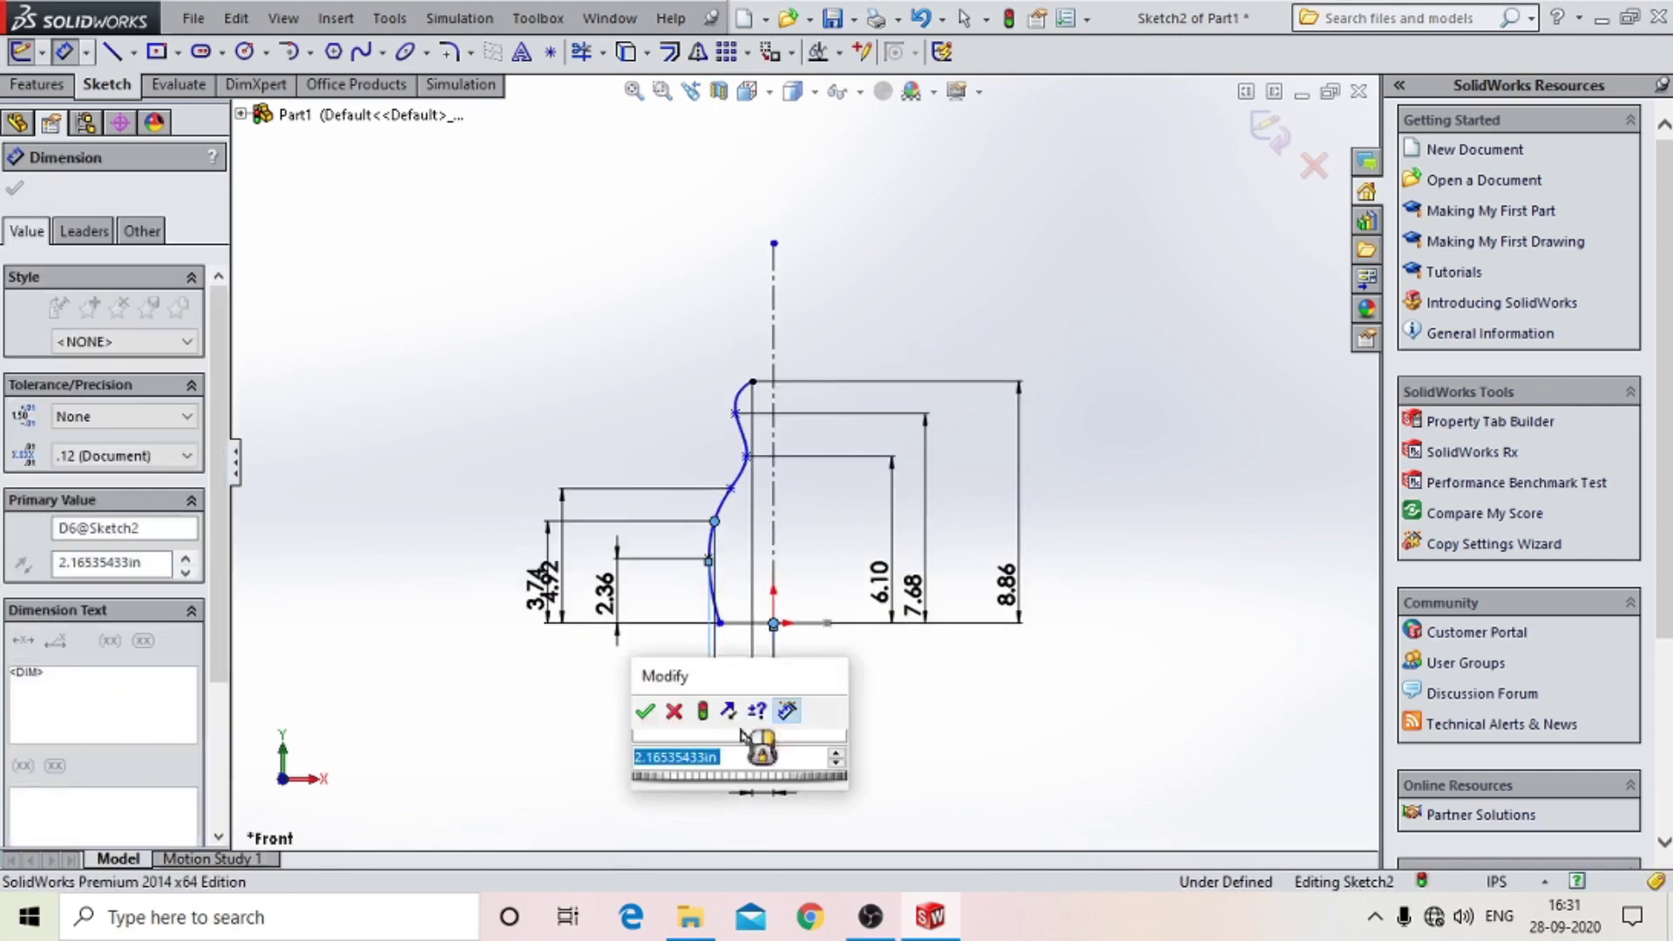
{"action": "type", "text": "55mm"}
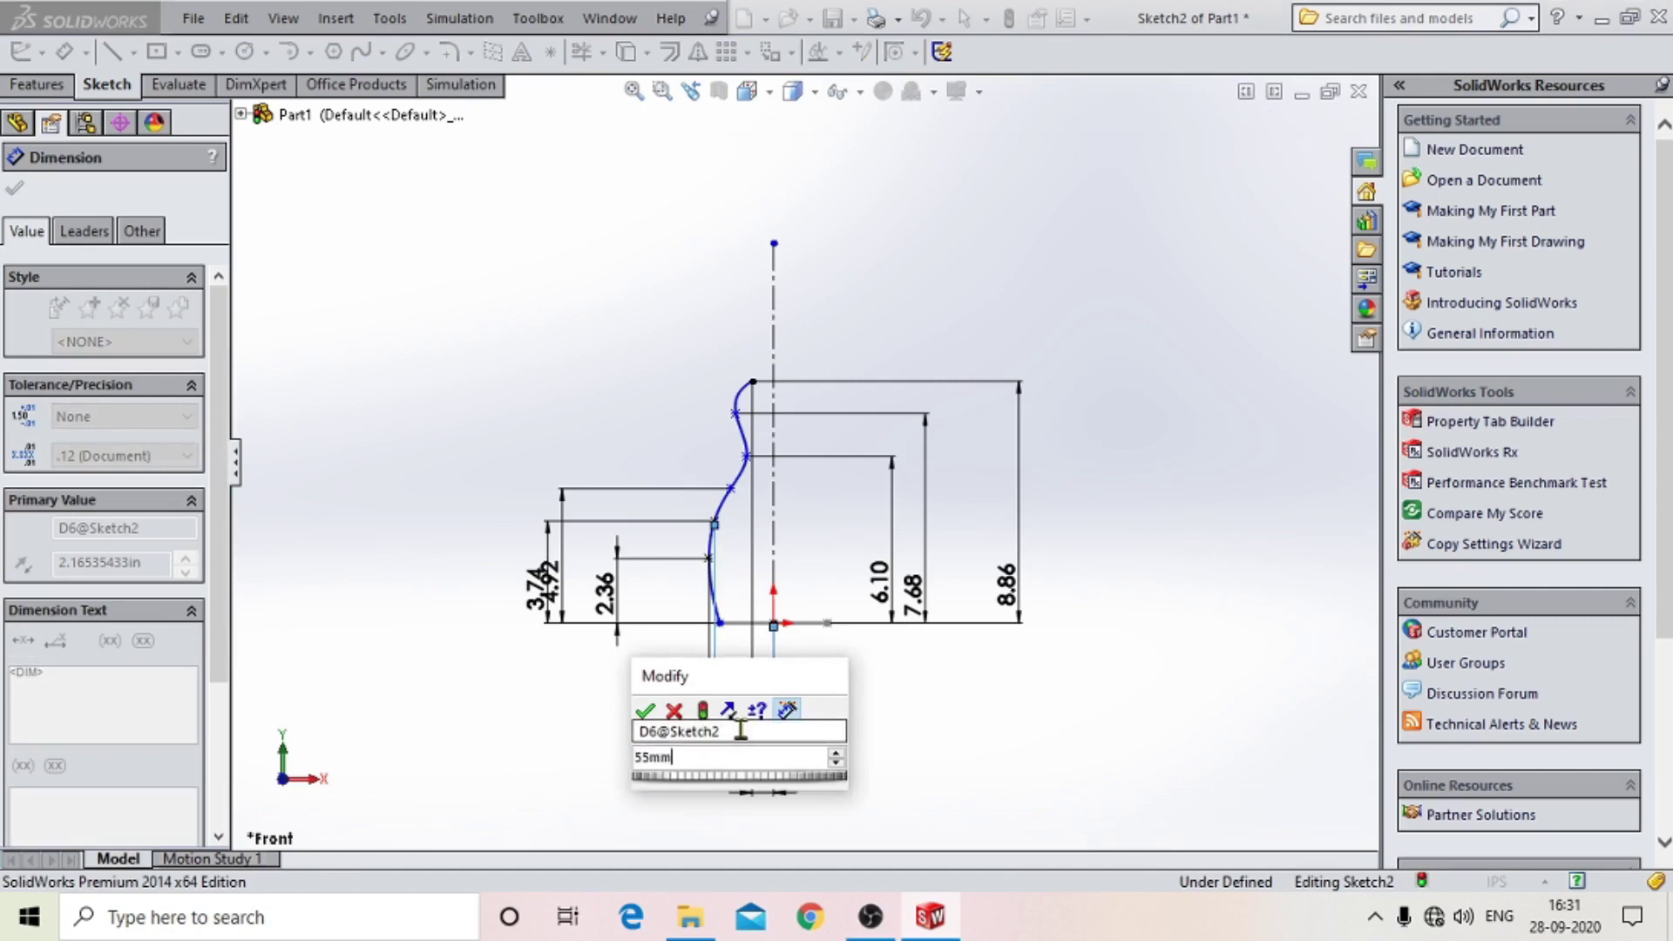
{"action": "key", "text": "Return"}
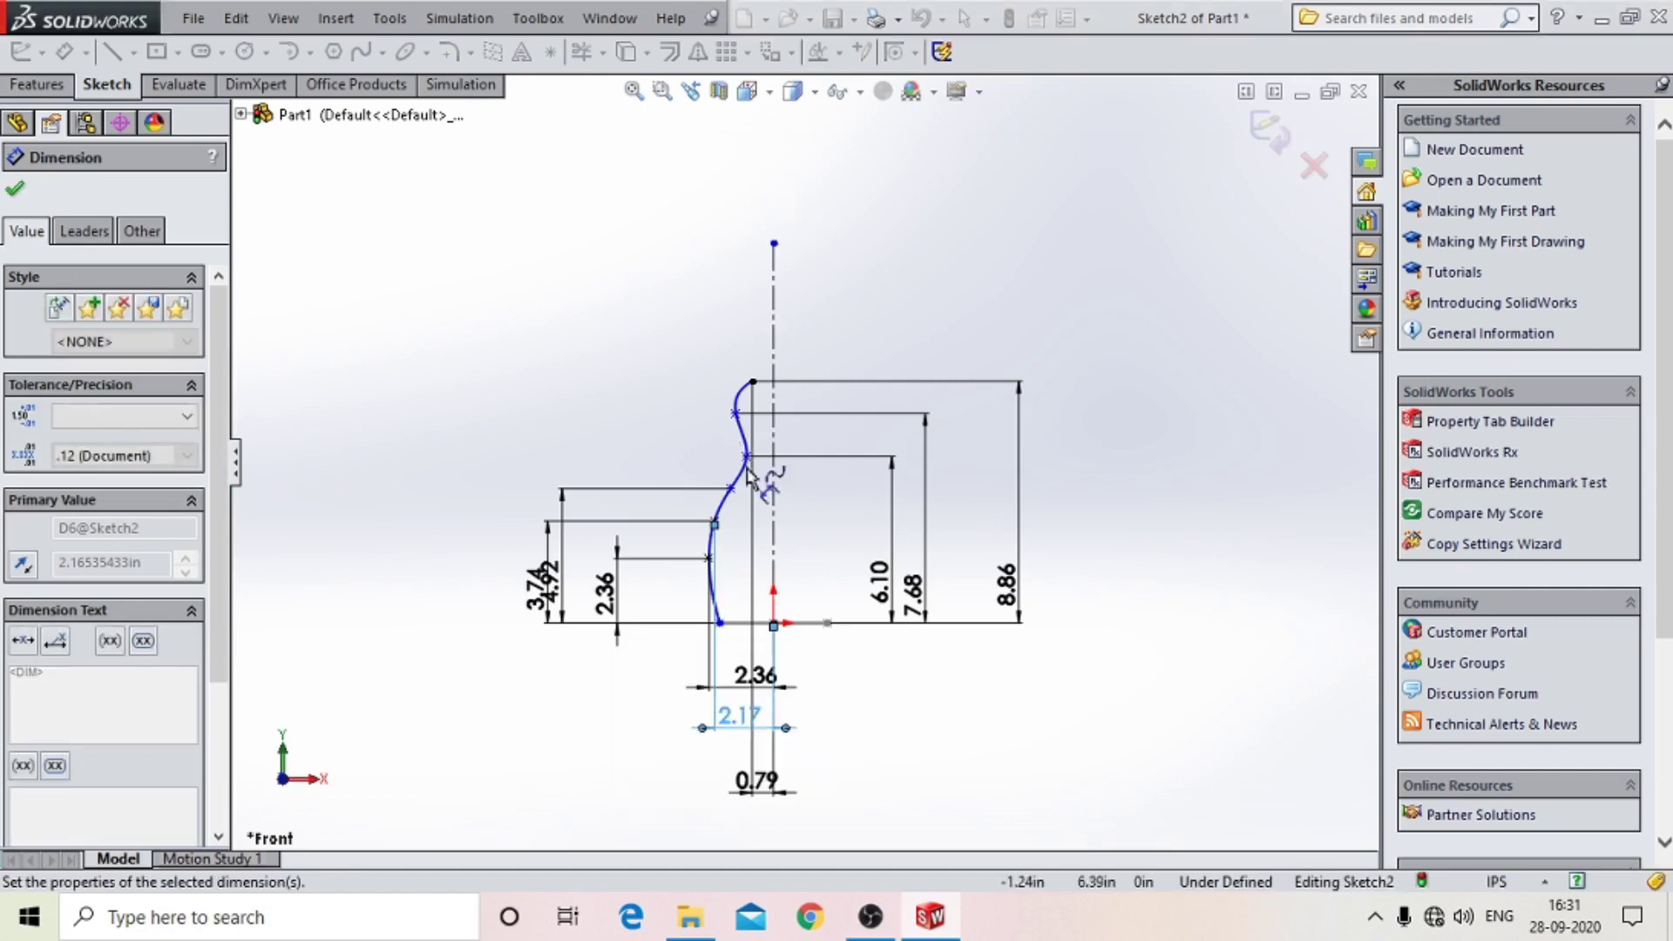
{"action": "left_click", "coordinate": [732, 491]}
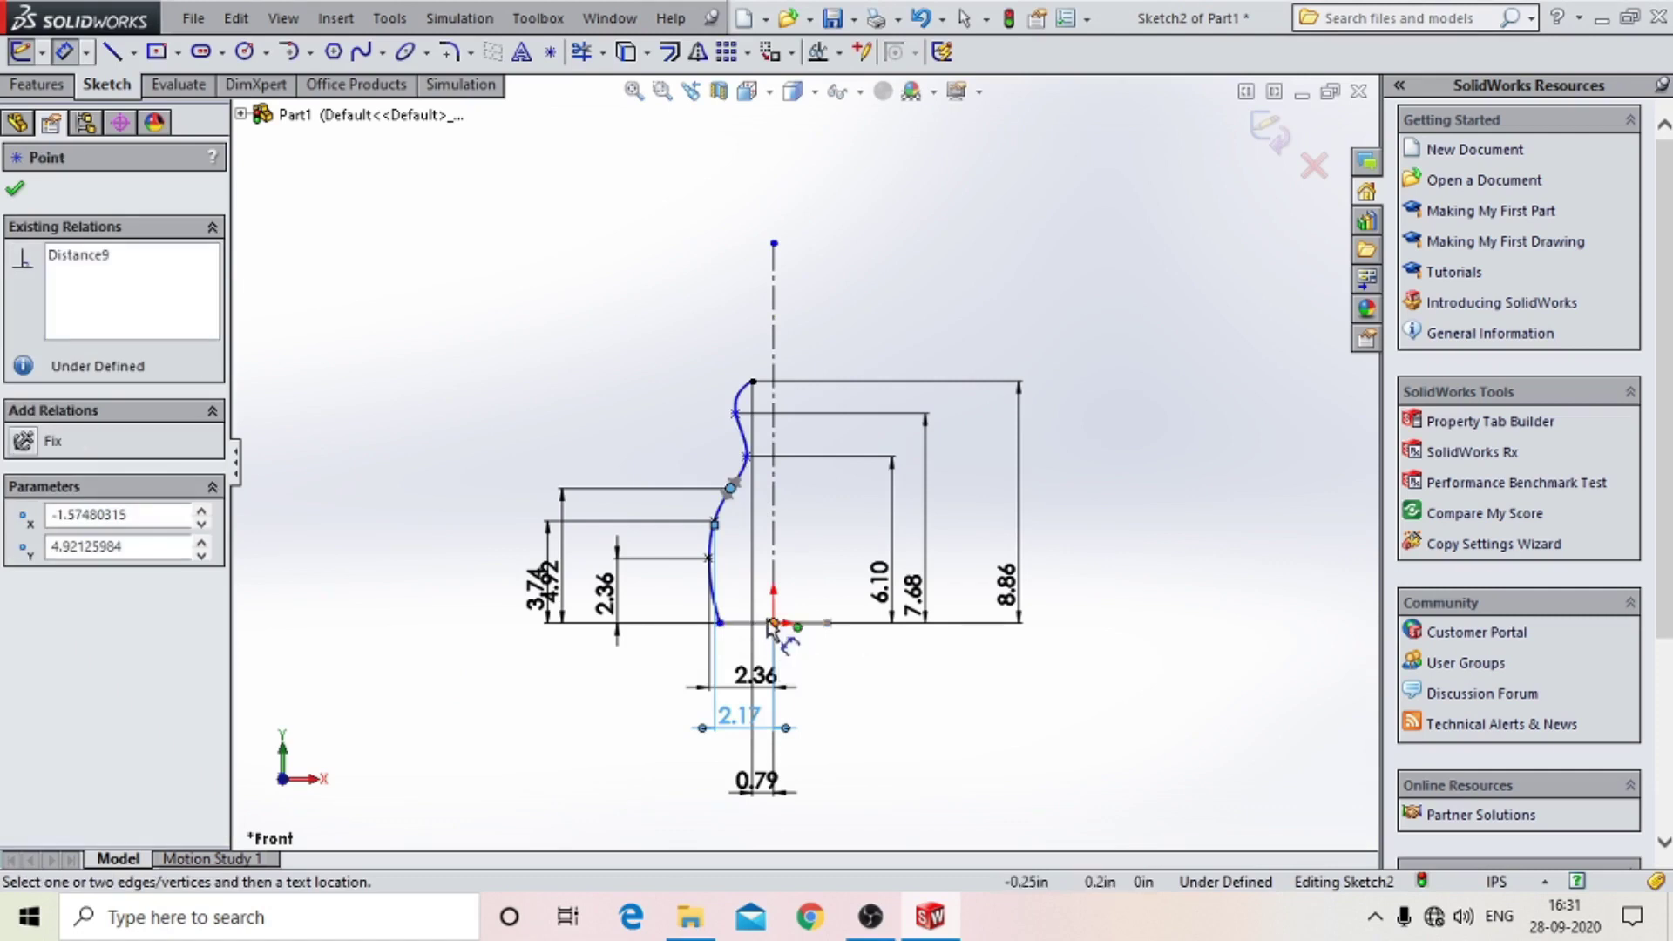
{"action": "left_click", "coordinate": [773, 624]}
{"action": "left_click", "coordinate": [745, 841]}
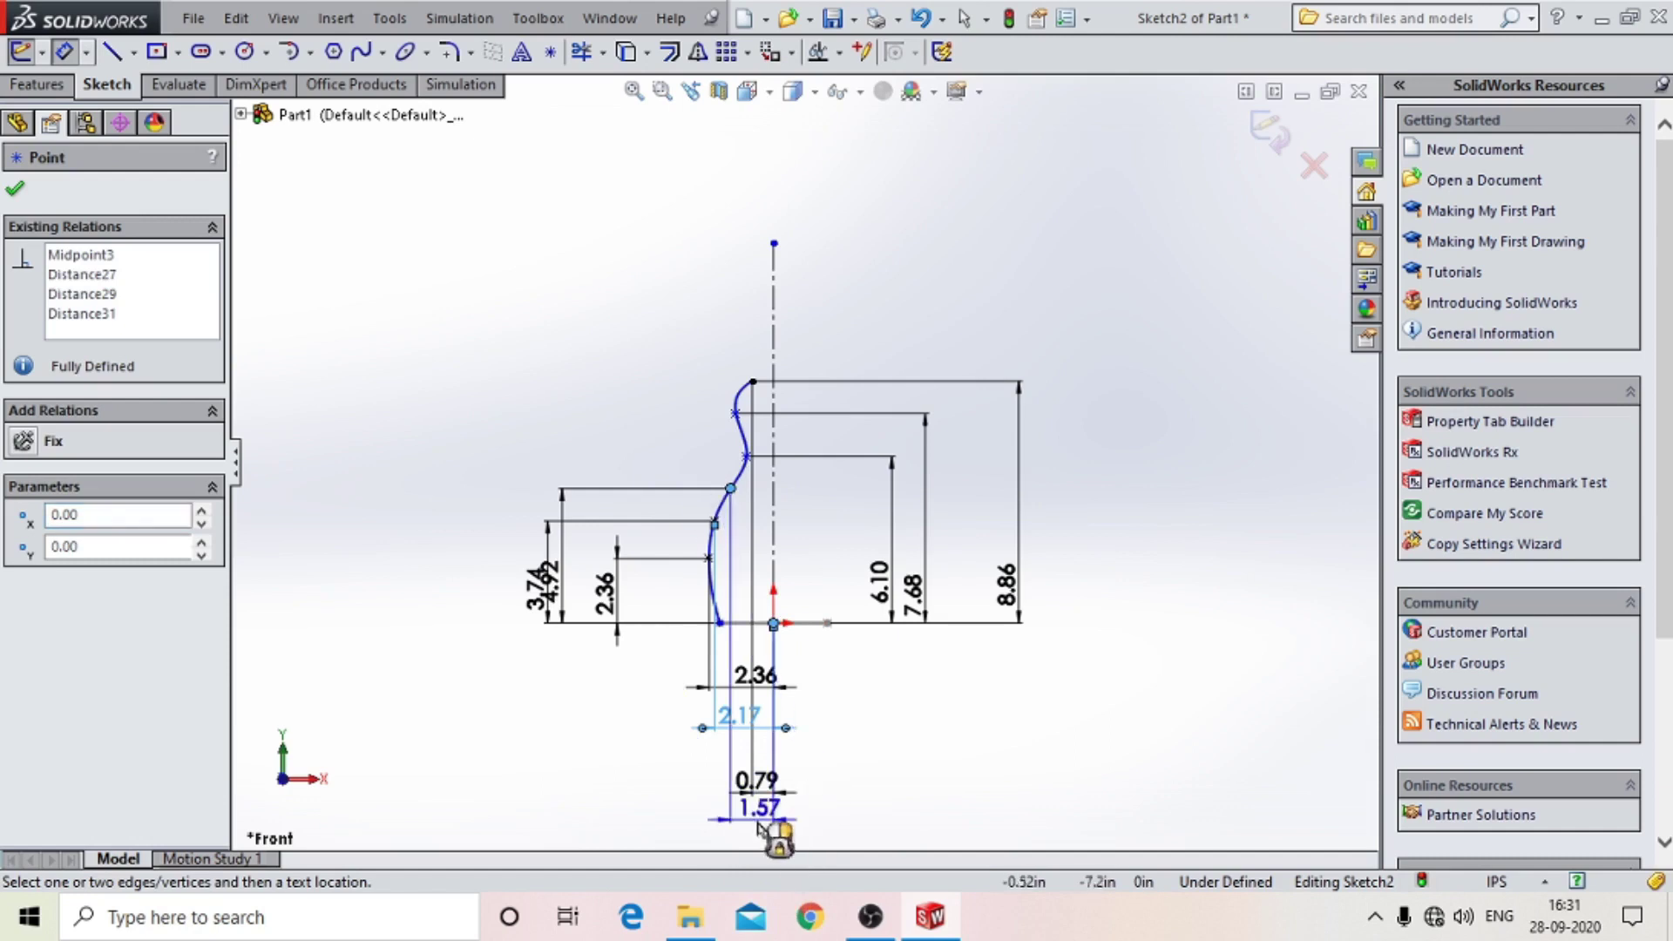
{"action": "left_click", "coordinate": [751, 830]}
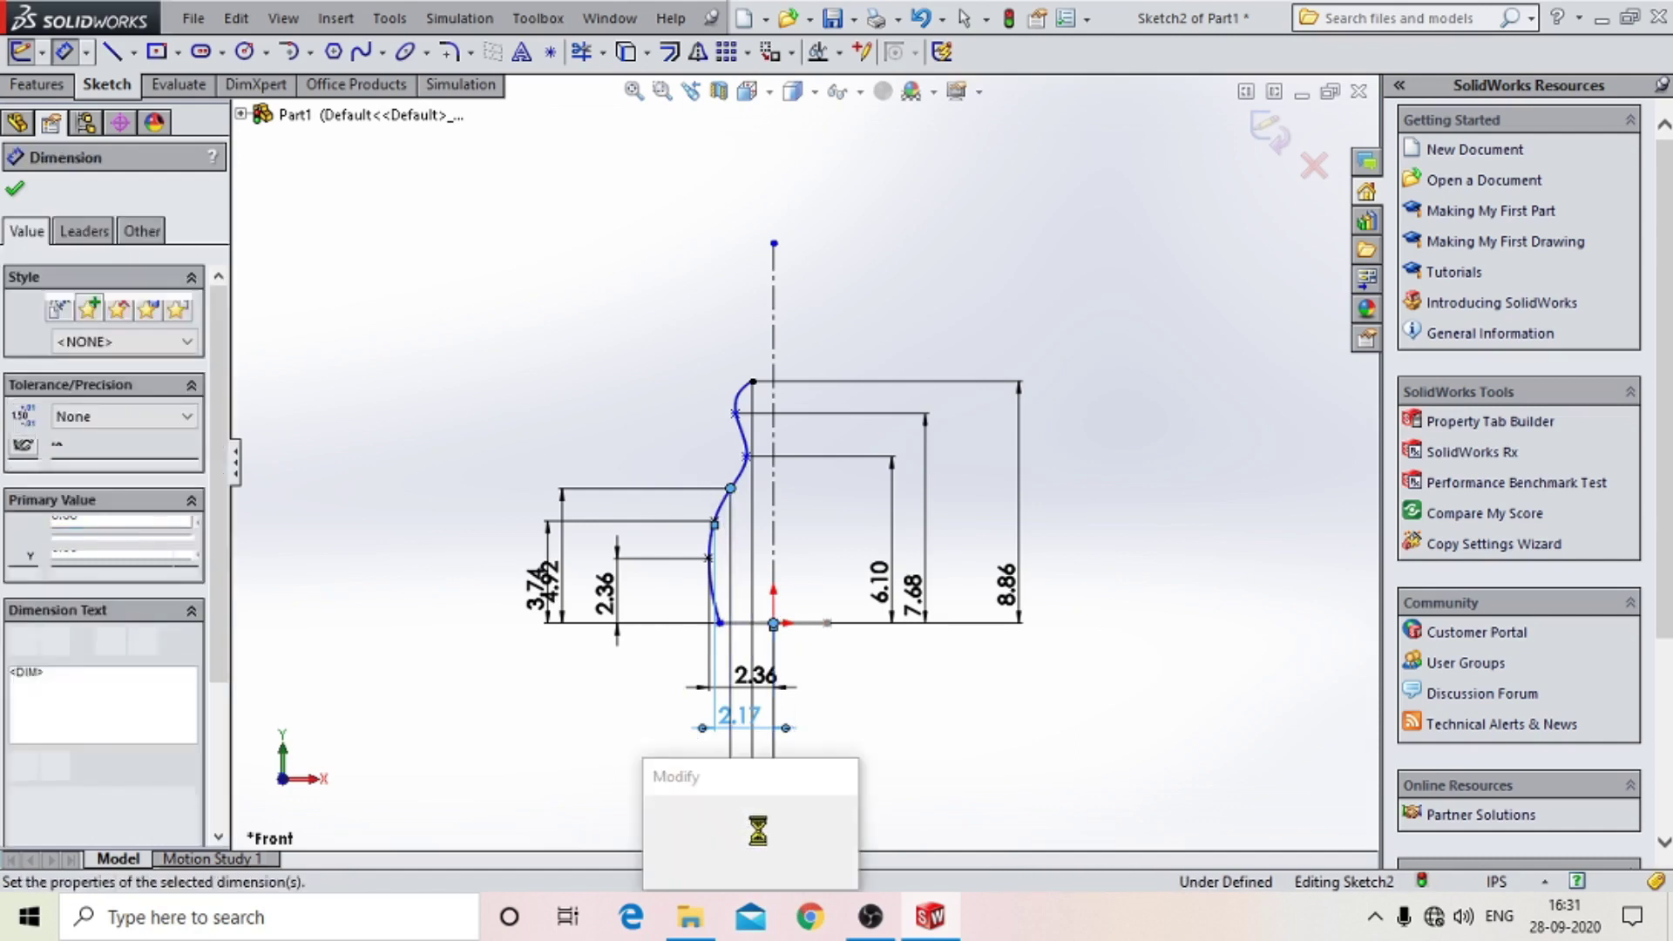
{"action": "type", "text": "40mm"}
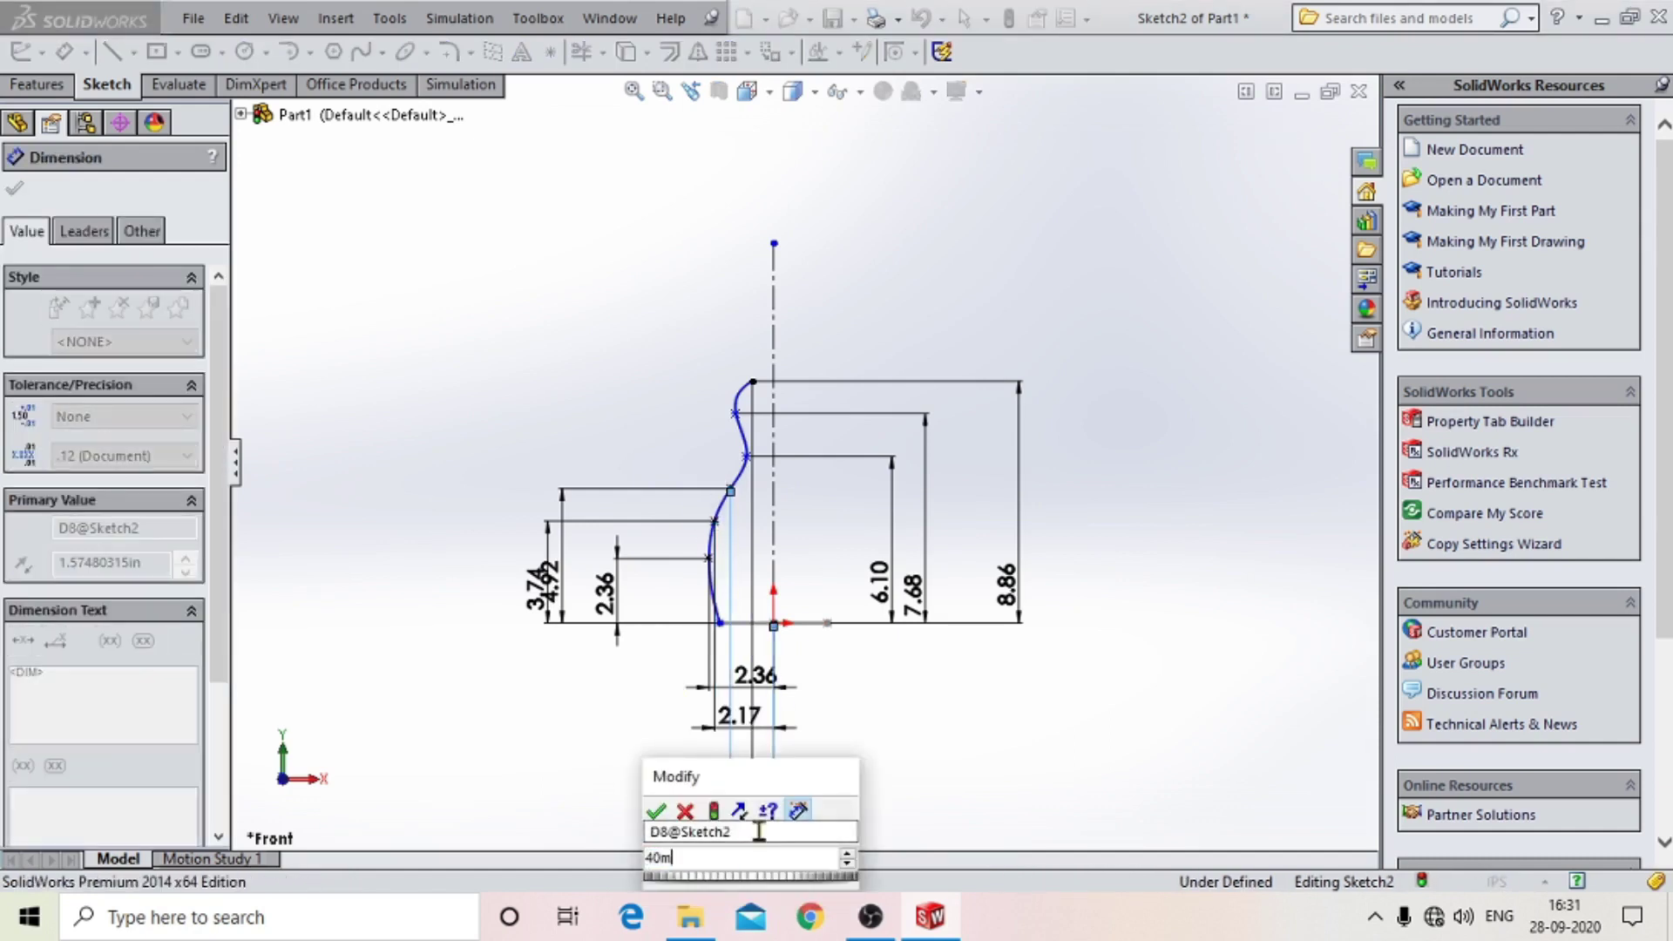
{"action": "key", "text": "Return"}
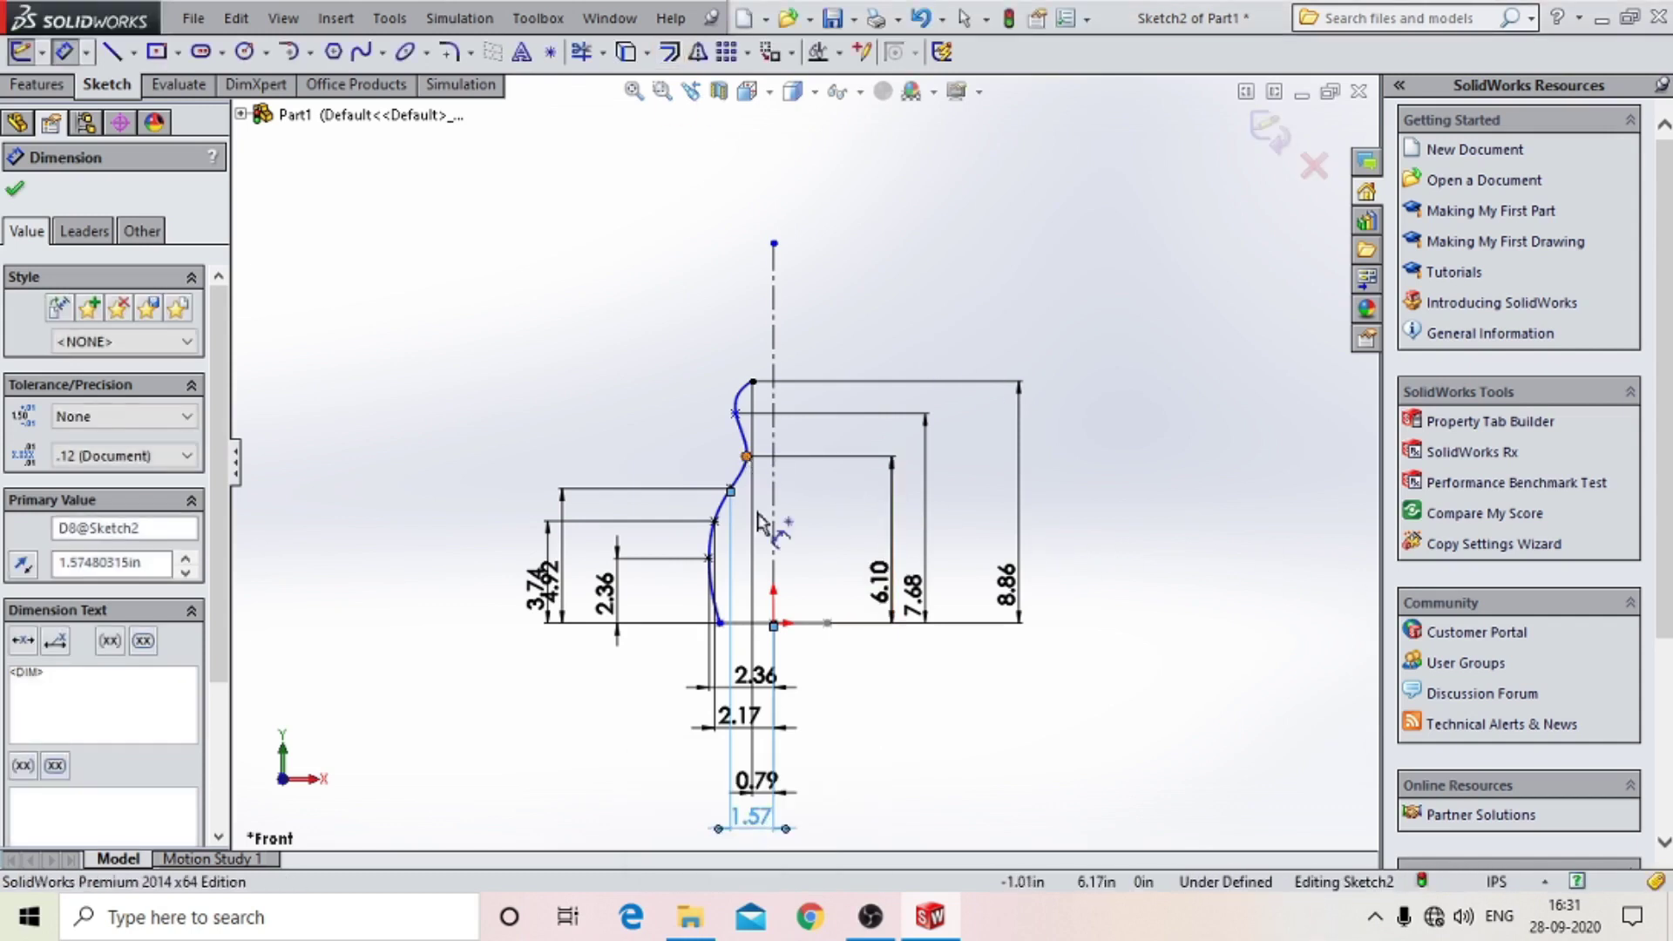
Set the spline point at height 6.10 to 25 mm from the centreline.
{"action": "left_click", "coordinate": [747, 455]}
{"action": "left_click", "coordinate": [773, 626]}
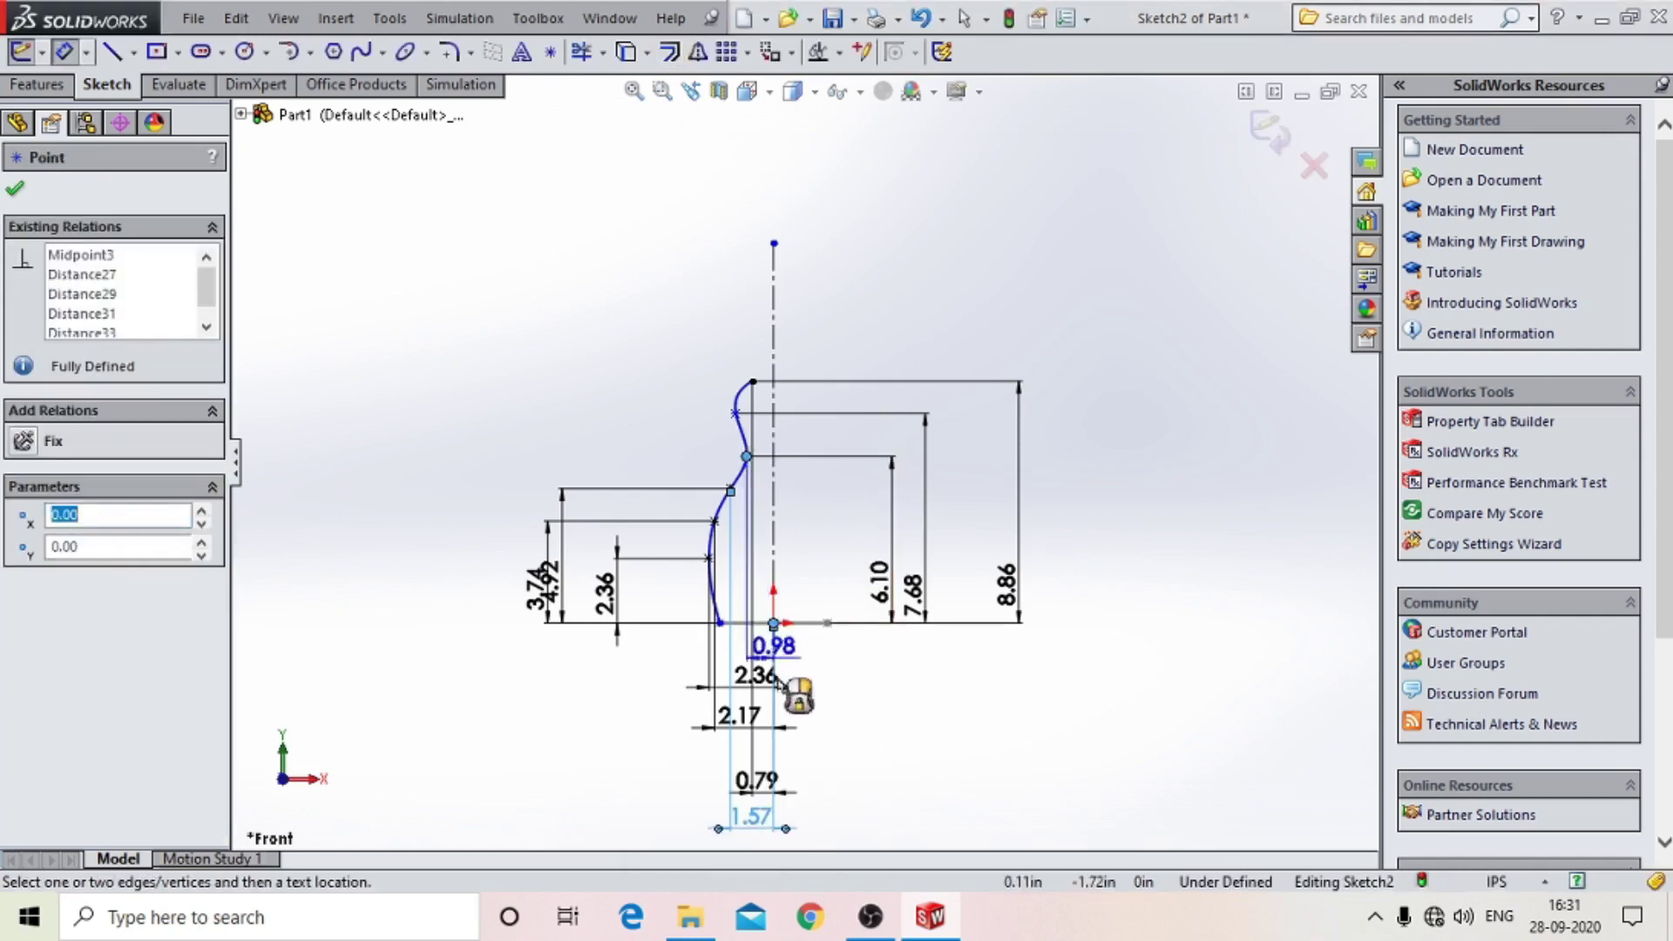
{"action": "scroll", "coordinate": [781, 505], "scroll_direction": "down", "scroll_amount": 2}
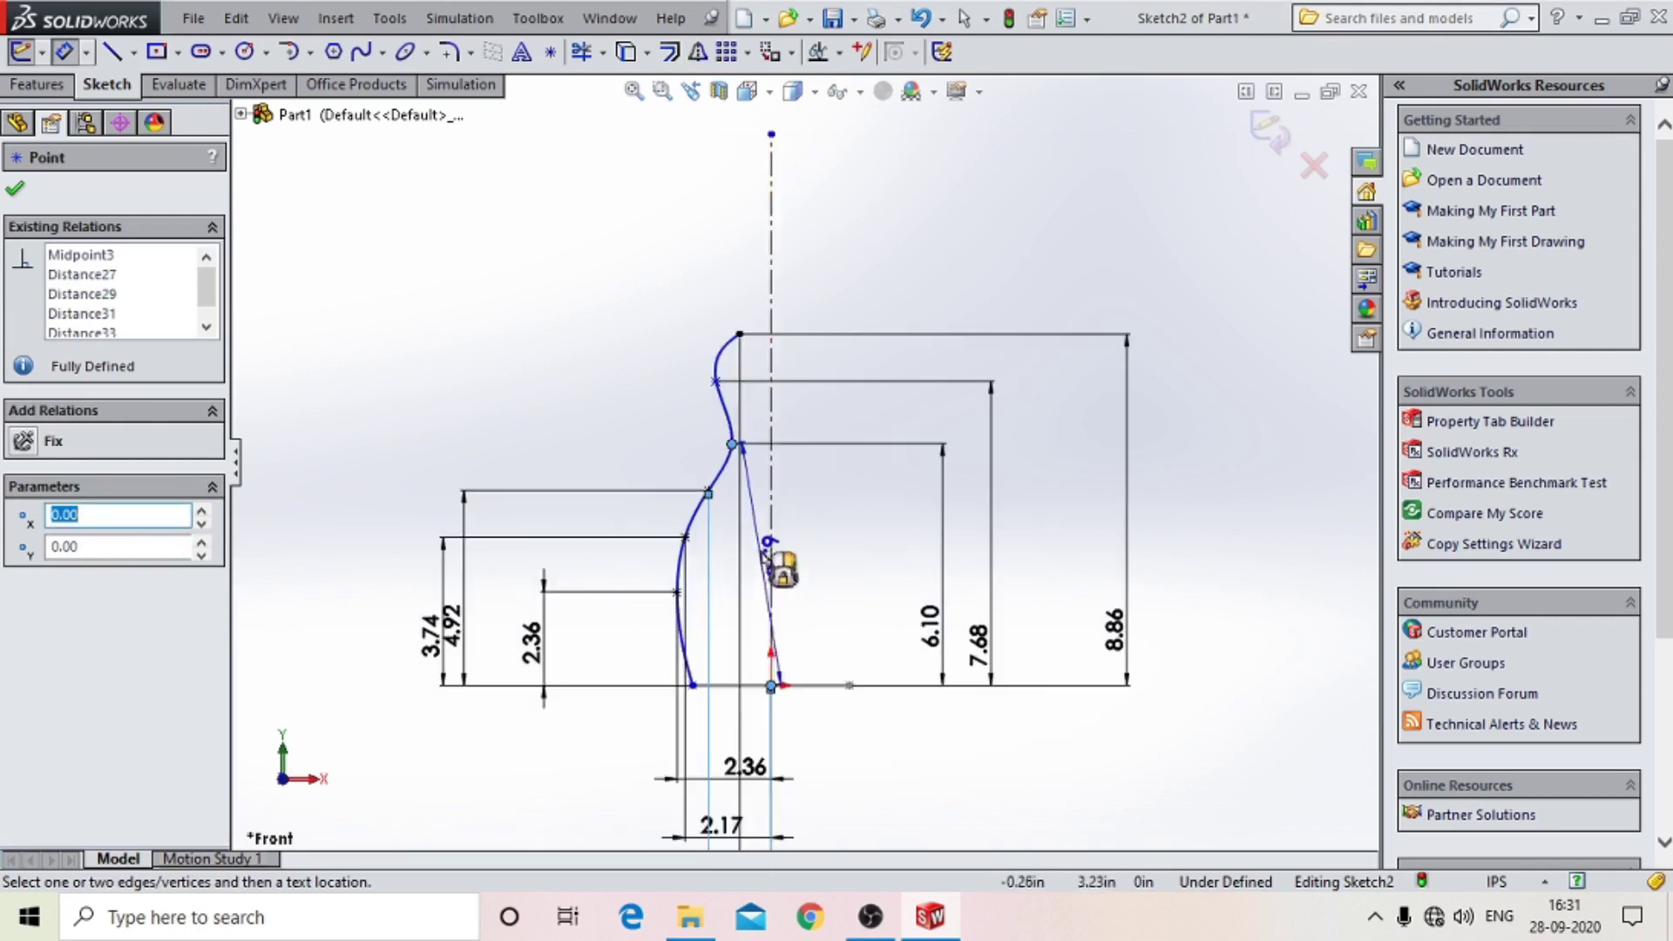
{"action": "scroll", "coordinate": [778, 558], "scroll_direction": "up", "scroll_amount": 3}
{"action": "left_click", "coordinate": [782, 726]}
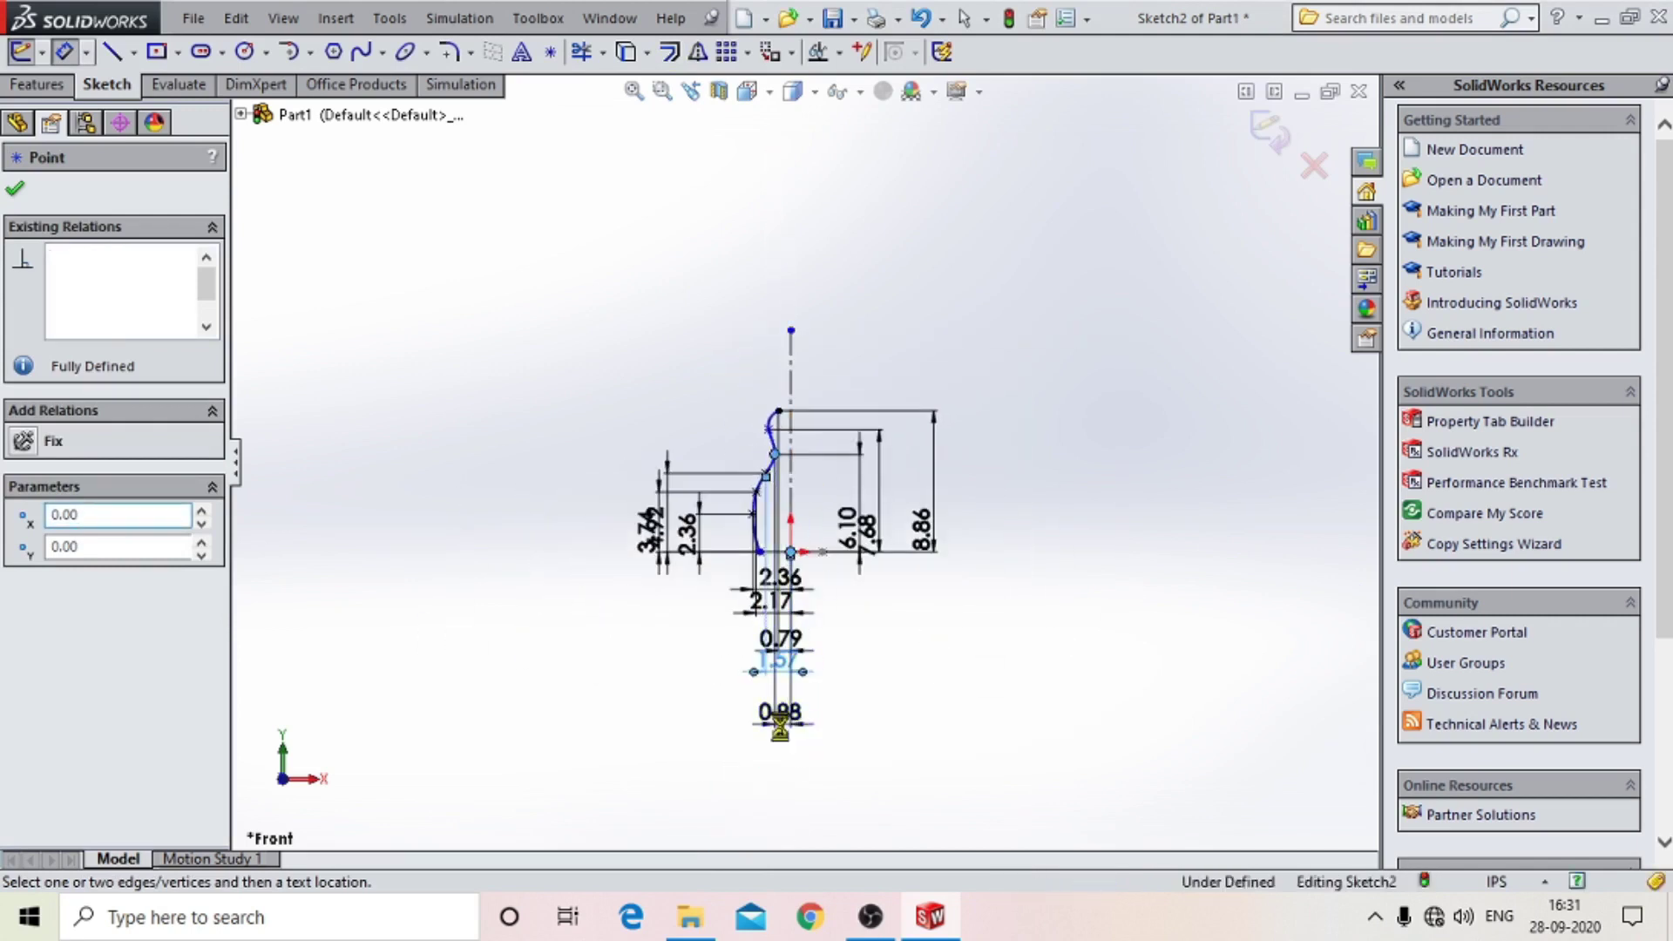
{"action": "type", "text": "25"}
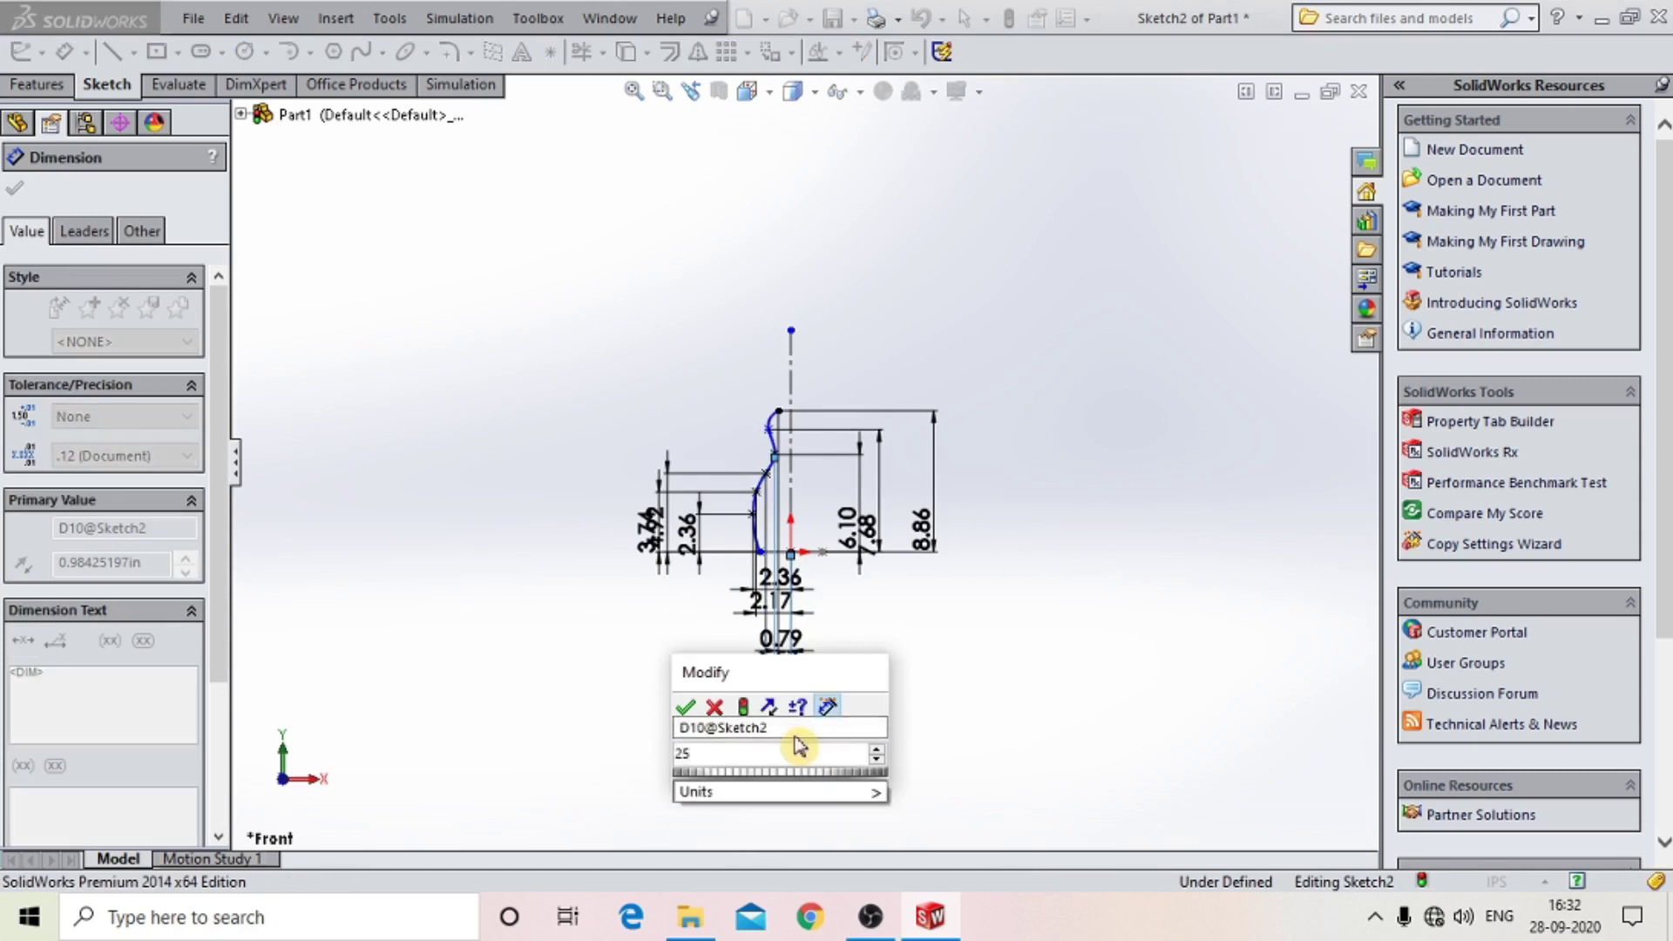
{"action": "type", "text": "mm"}
{"action": "key", "text": "Return"}
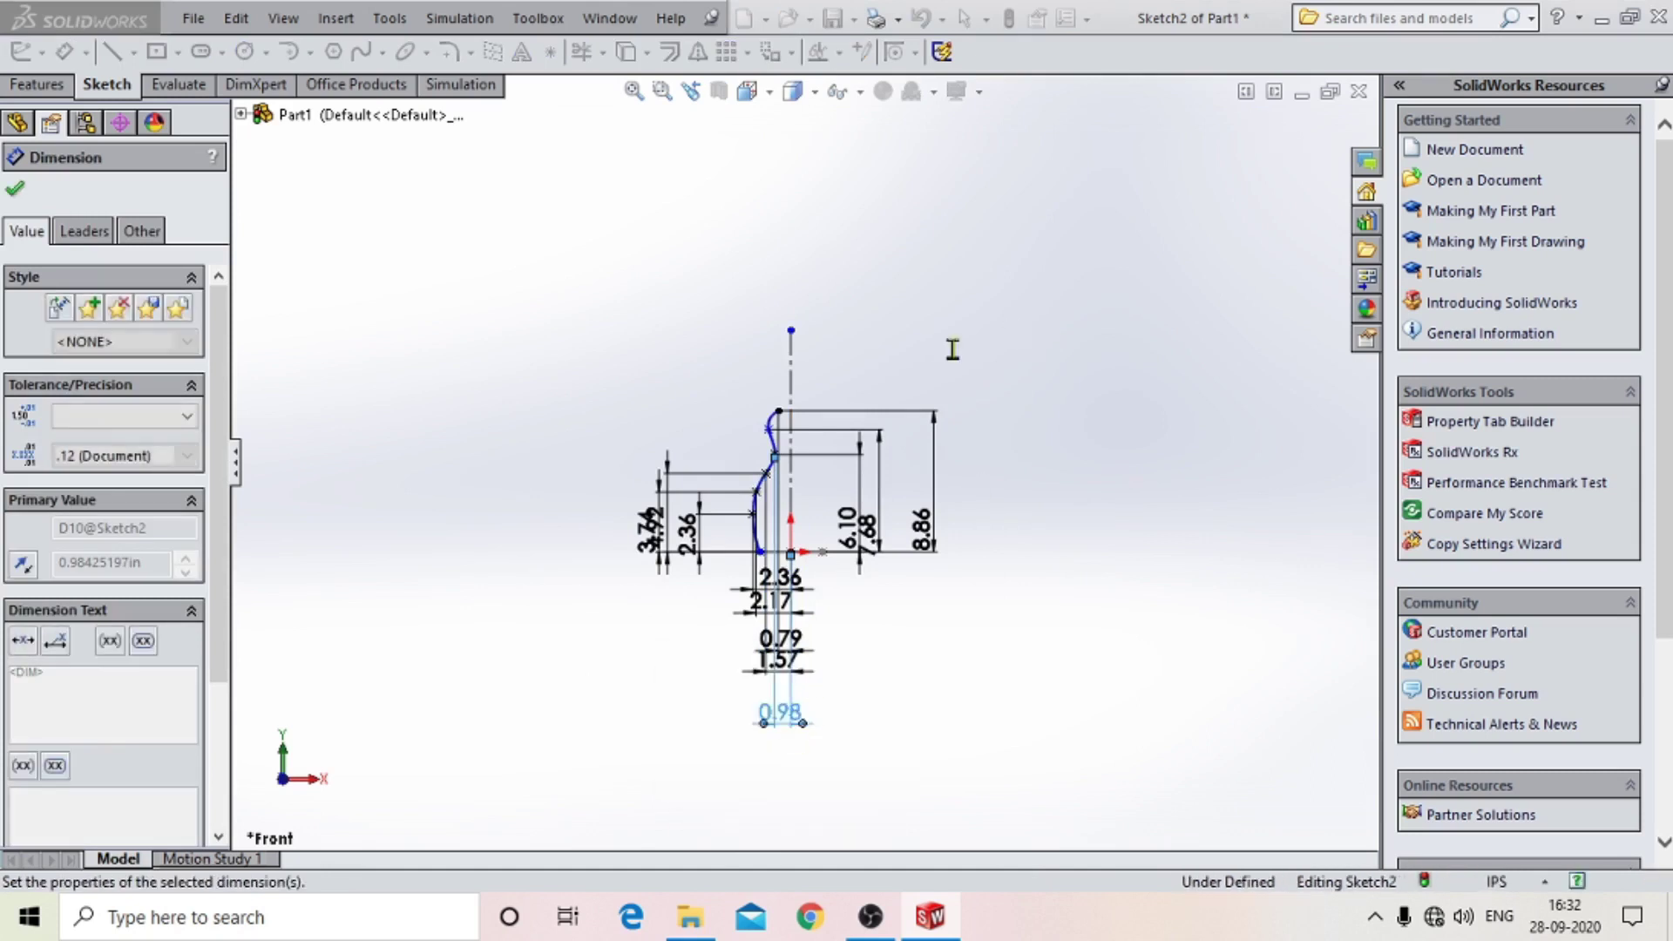
{"action": "scroll", "coordinate": [836, 458], "scroll_direction": "down", "scroll_amount": 3}
{"action": "scroll", "coordinate": [736, 431], "scroll_direction": "down", "scroll_amount": 5}
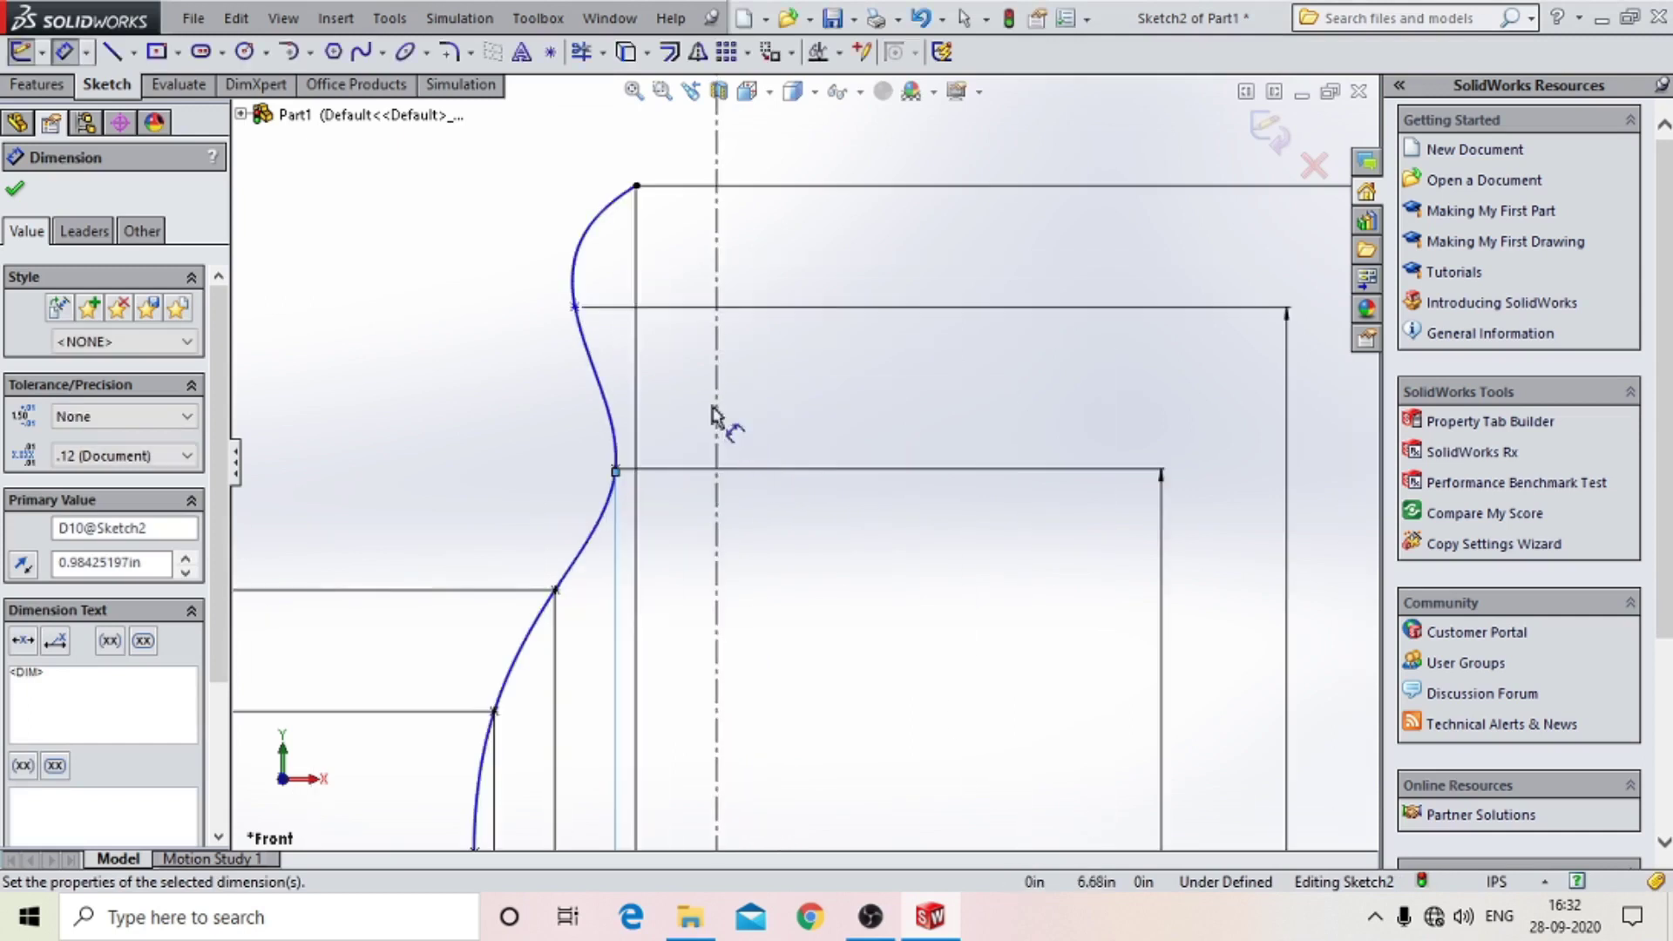
Set the spline point at height 7.68 to 35 mm from the centreline.
{"action": "left_click", "coordinate": [575, 309]}
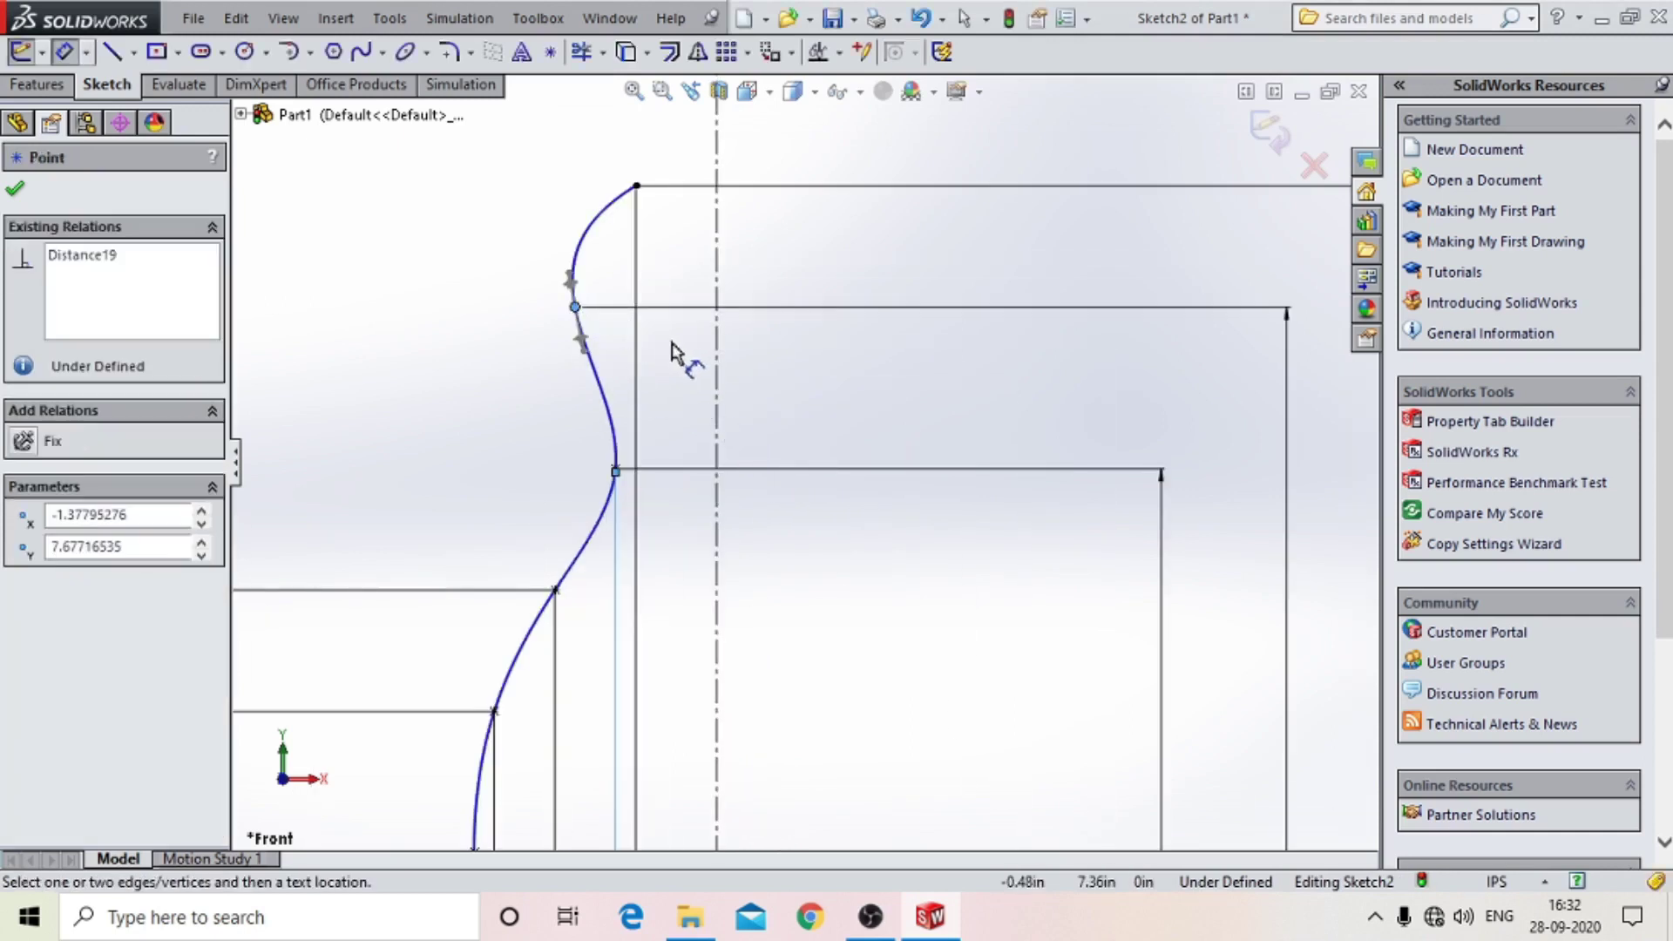
{"action": "left_click", "coordinate": [717, 349]}
{"action": "key", "text": "f"}
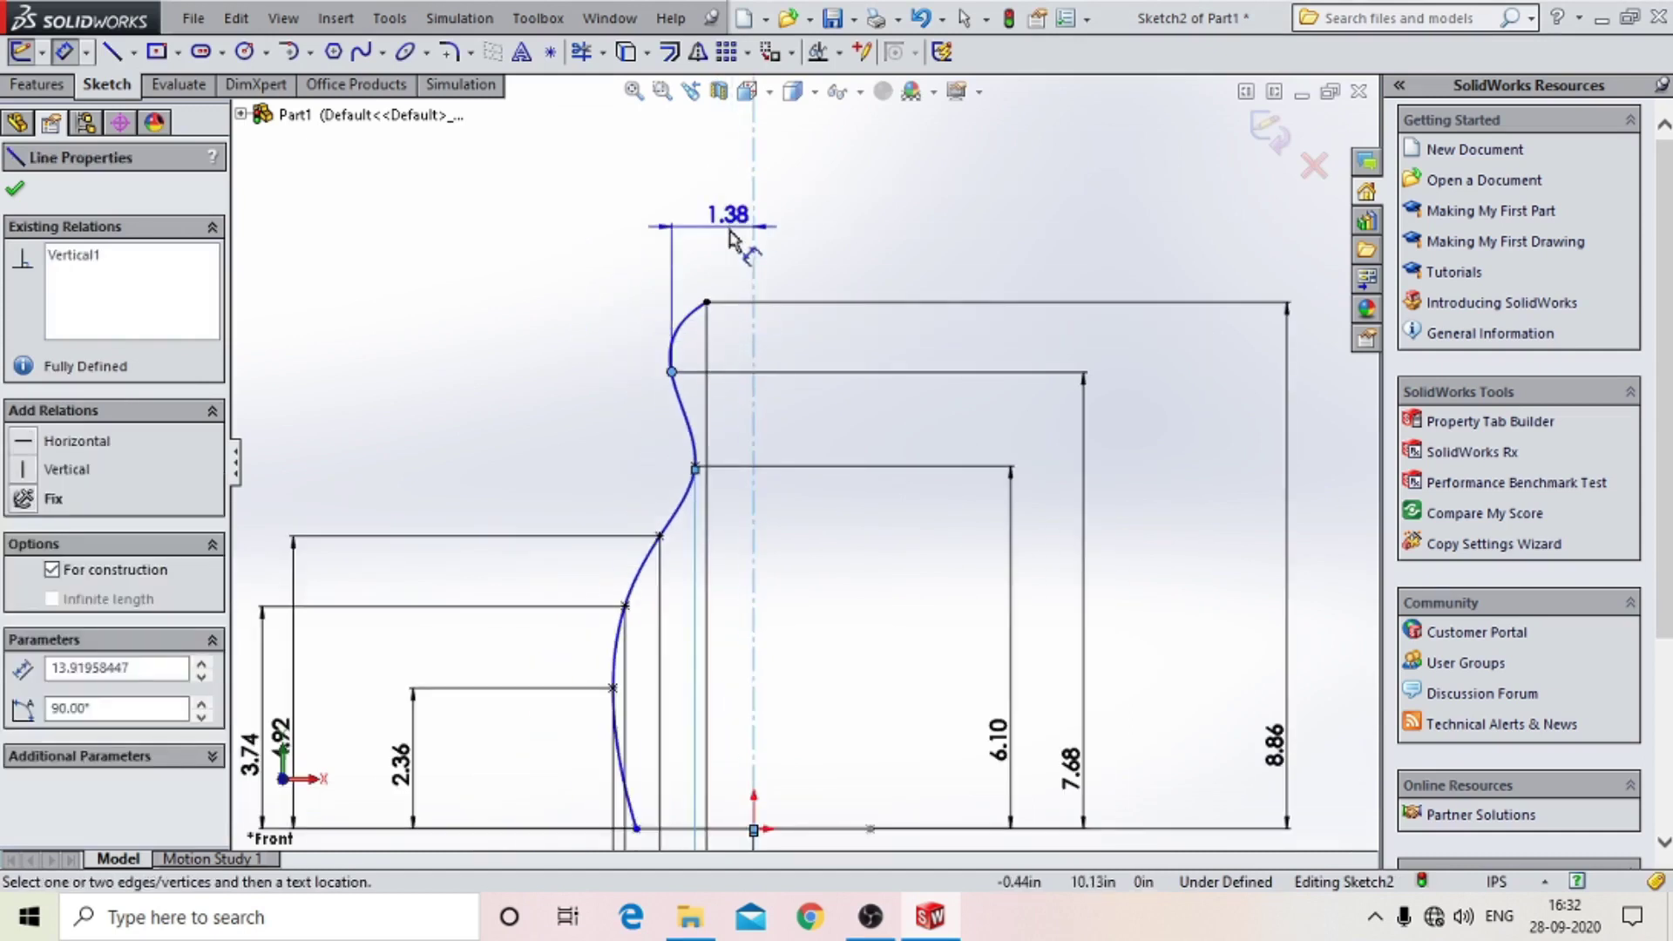
{"action": "left_click", "coordinate": [721, 225]}
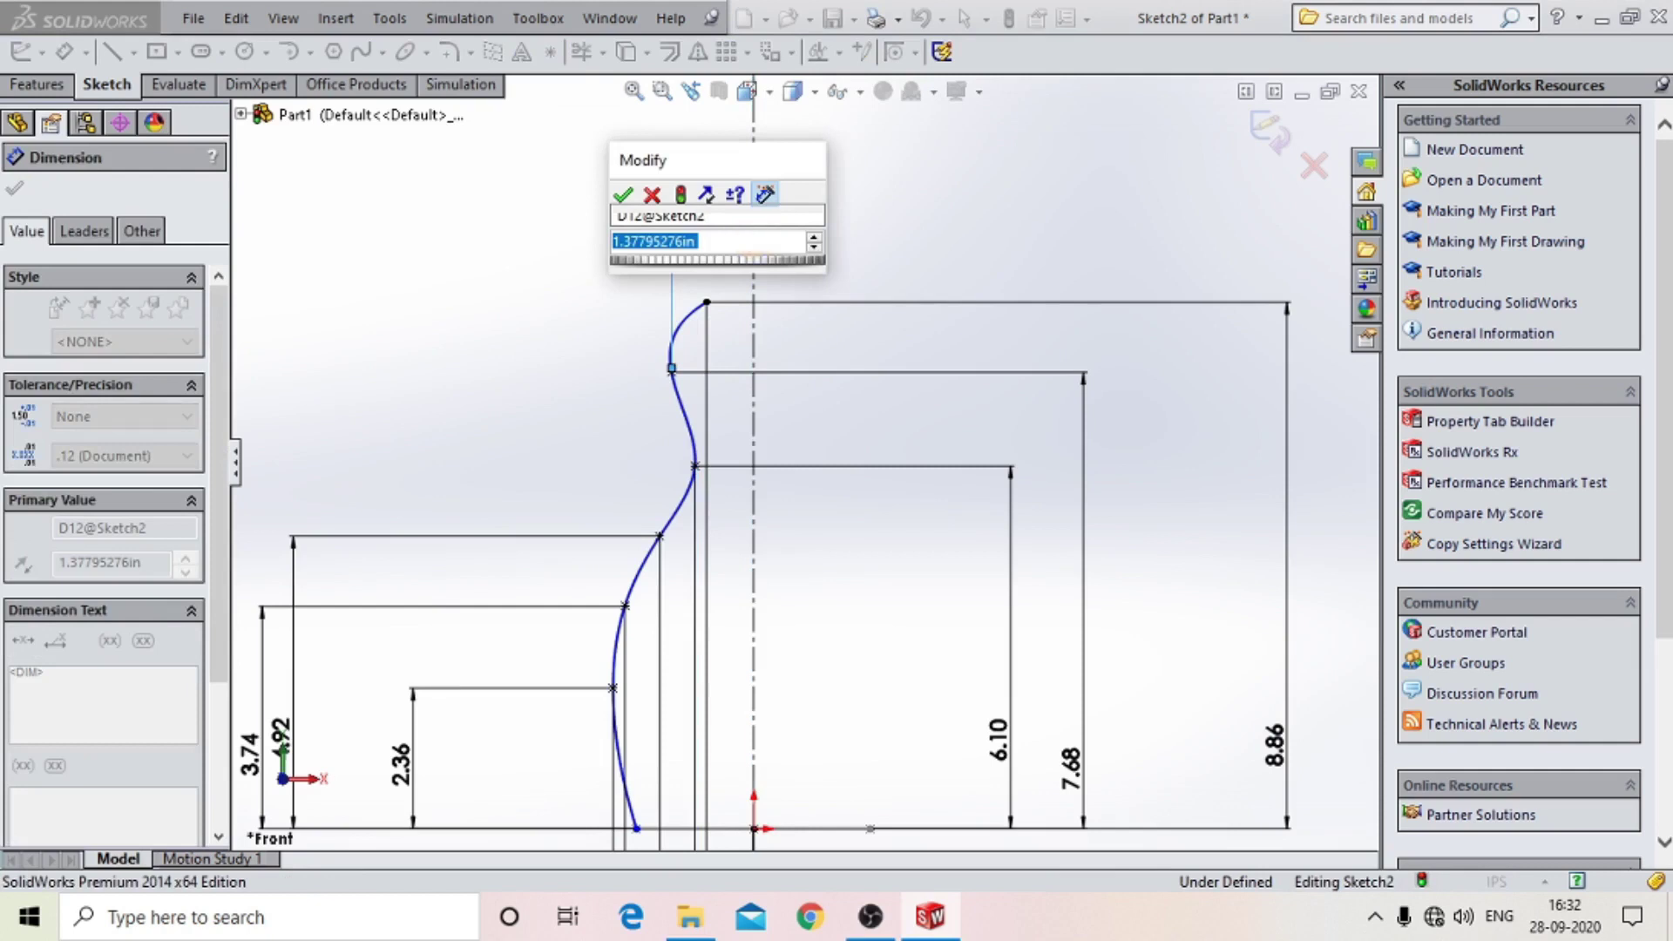
{"action": "type", "text": "32"}
{"action": "type", "text": "5mm"}
{"action": "key", "text": "Return"}
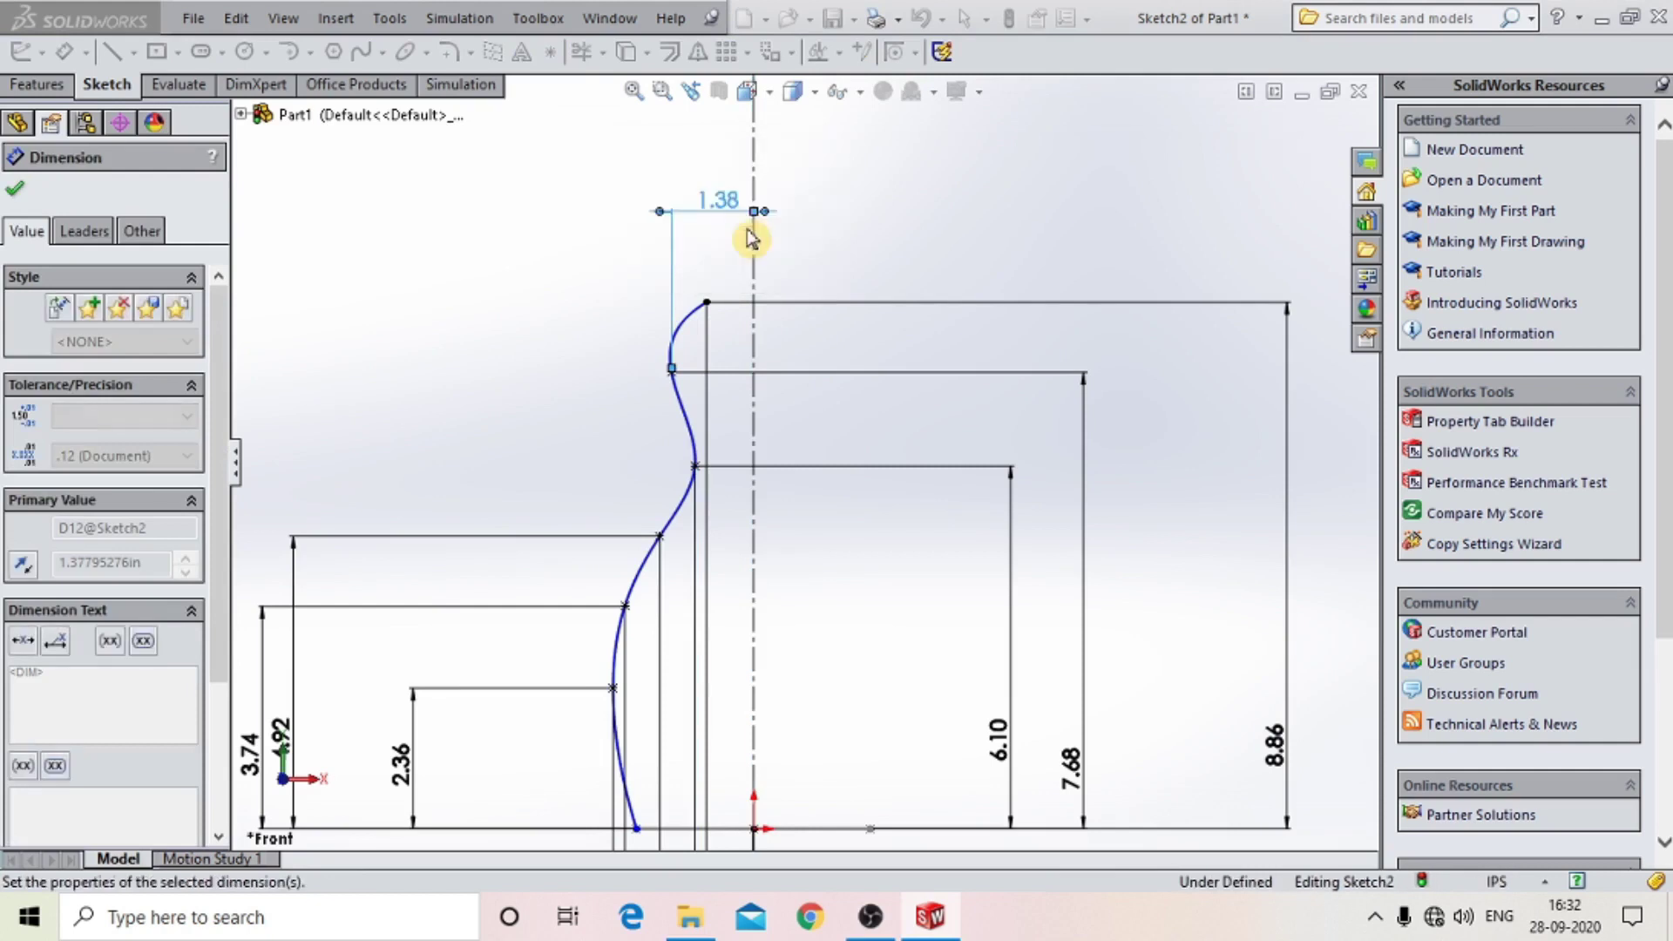
Add a 0.79 in width dimension above the spline's top end, then fit the sketch.
{"action": "left_click", "coordinate": [705, 305]}
{"action": "left_click", "coordinate": [754, 329]}
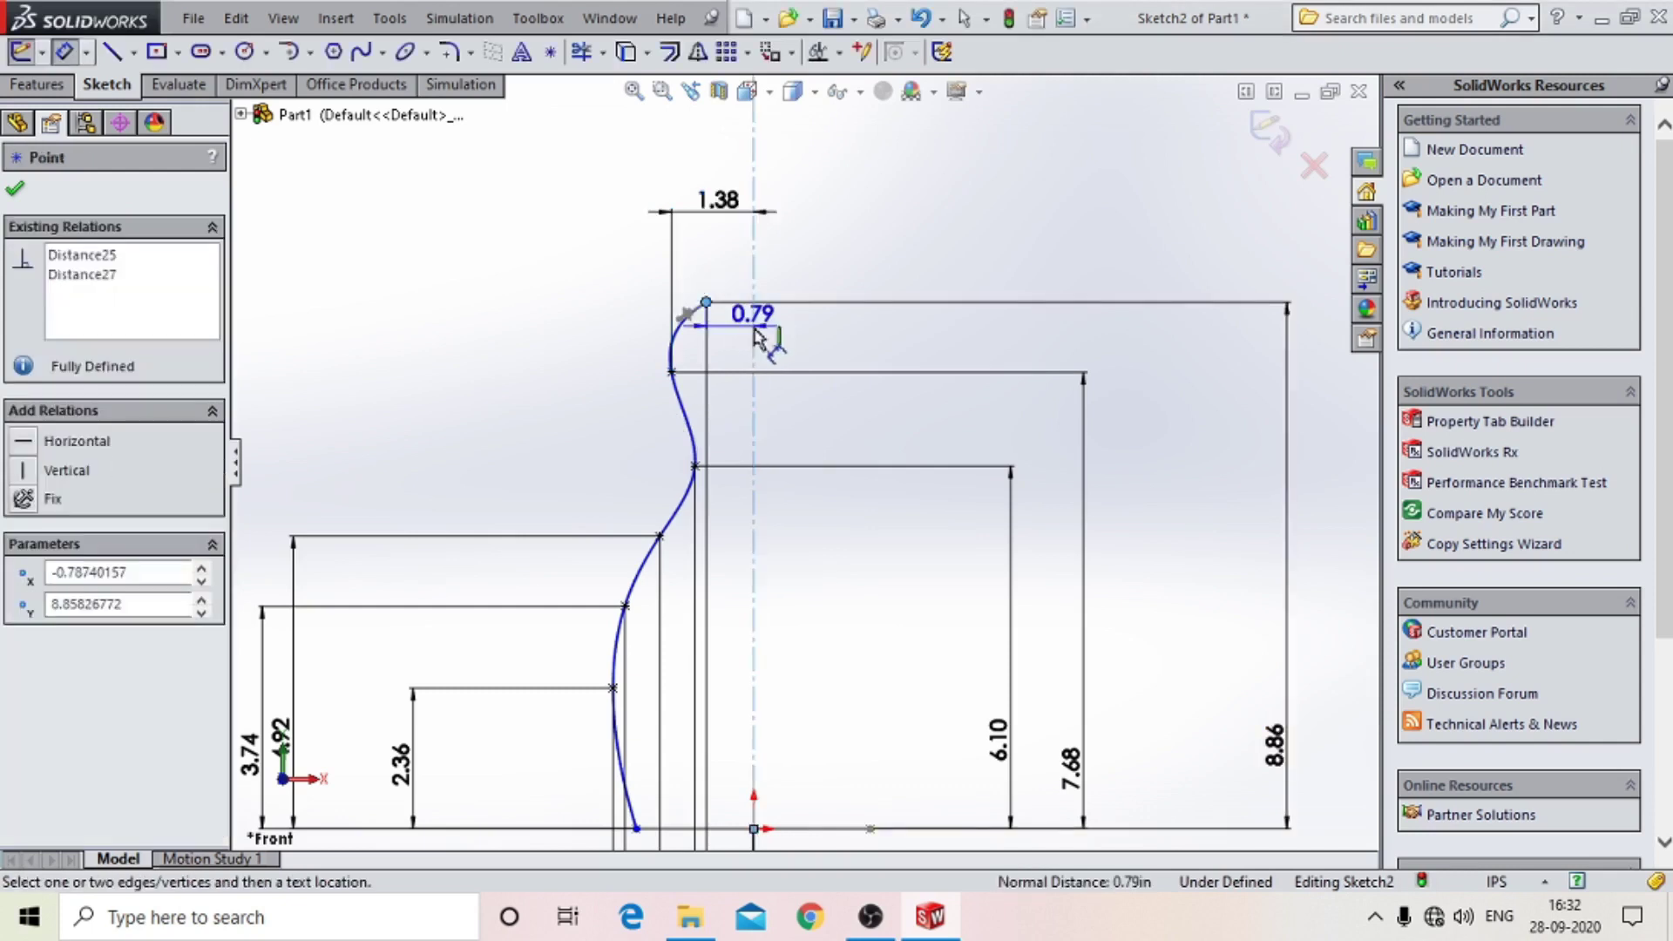
{"action": "left_click", "coordinate": [756, 331]}
{"action": "left_click_drag", "start_coordinate": [751, 316], "coordinate": [748, 252]}
{"action": "key", "text": "Escape"}
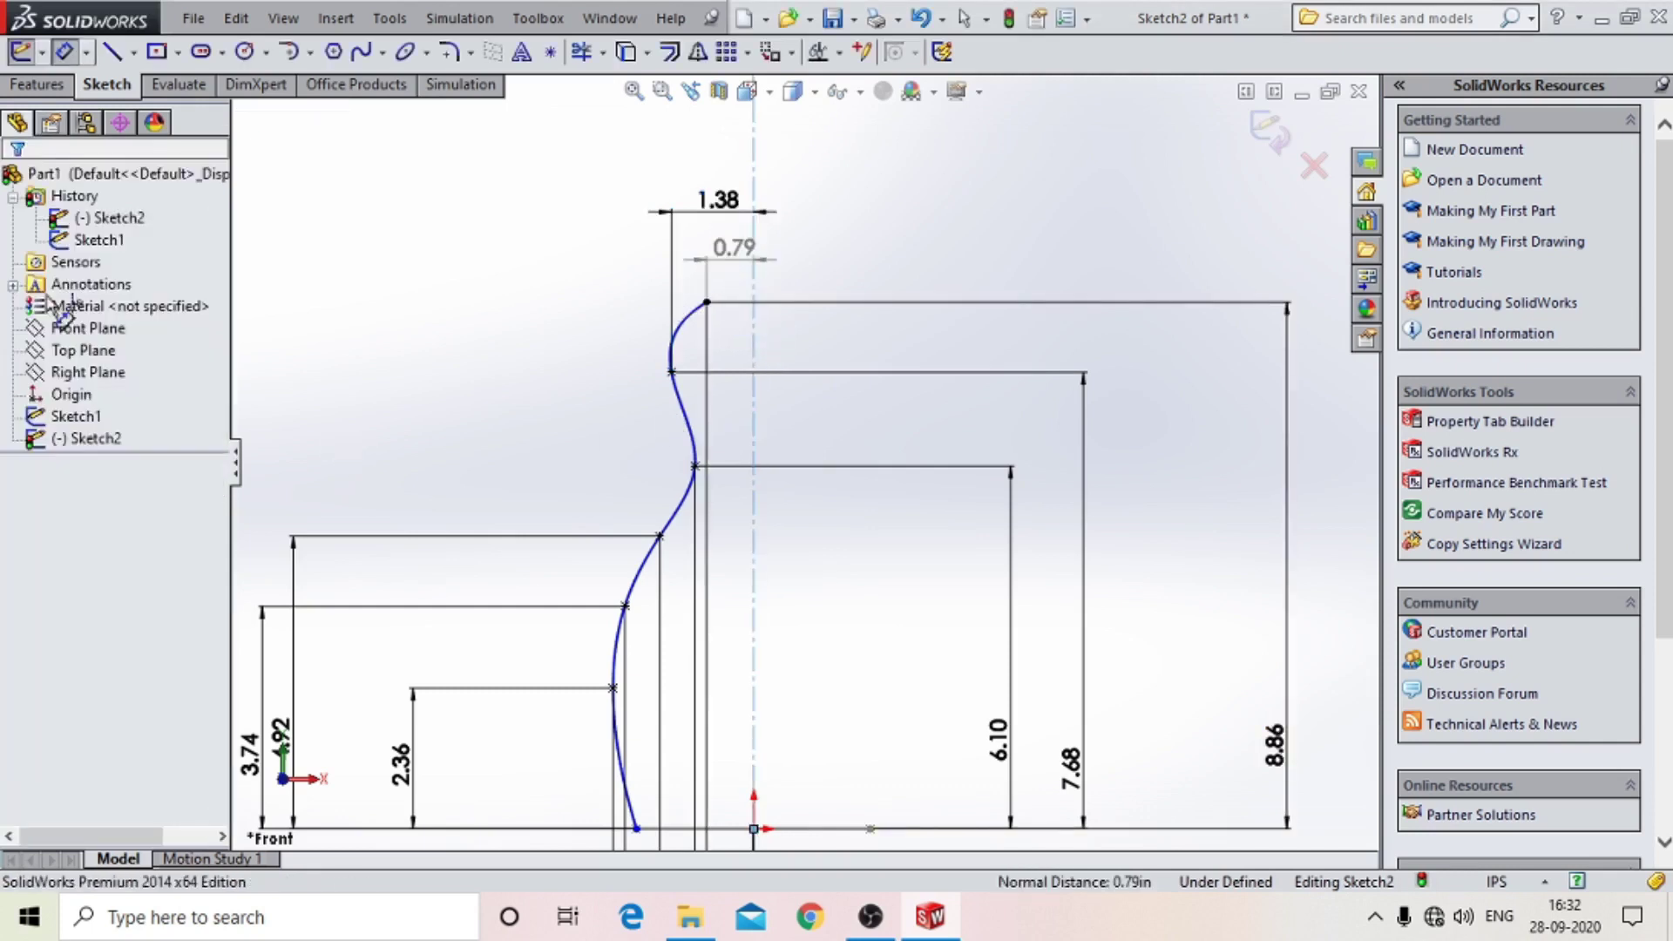
{"action": "key", "text": "f"}
{"action": "key", "text": "z"}
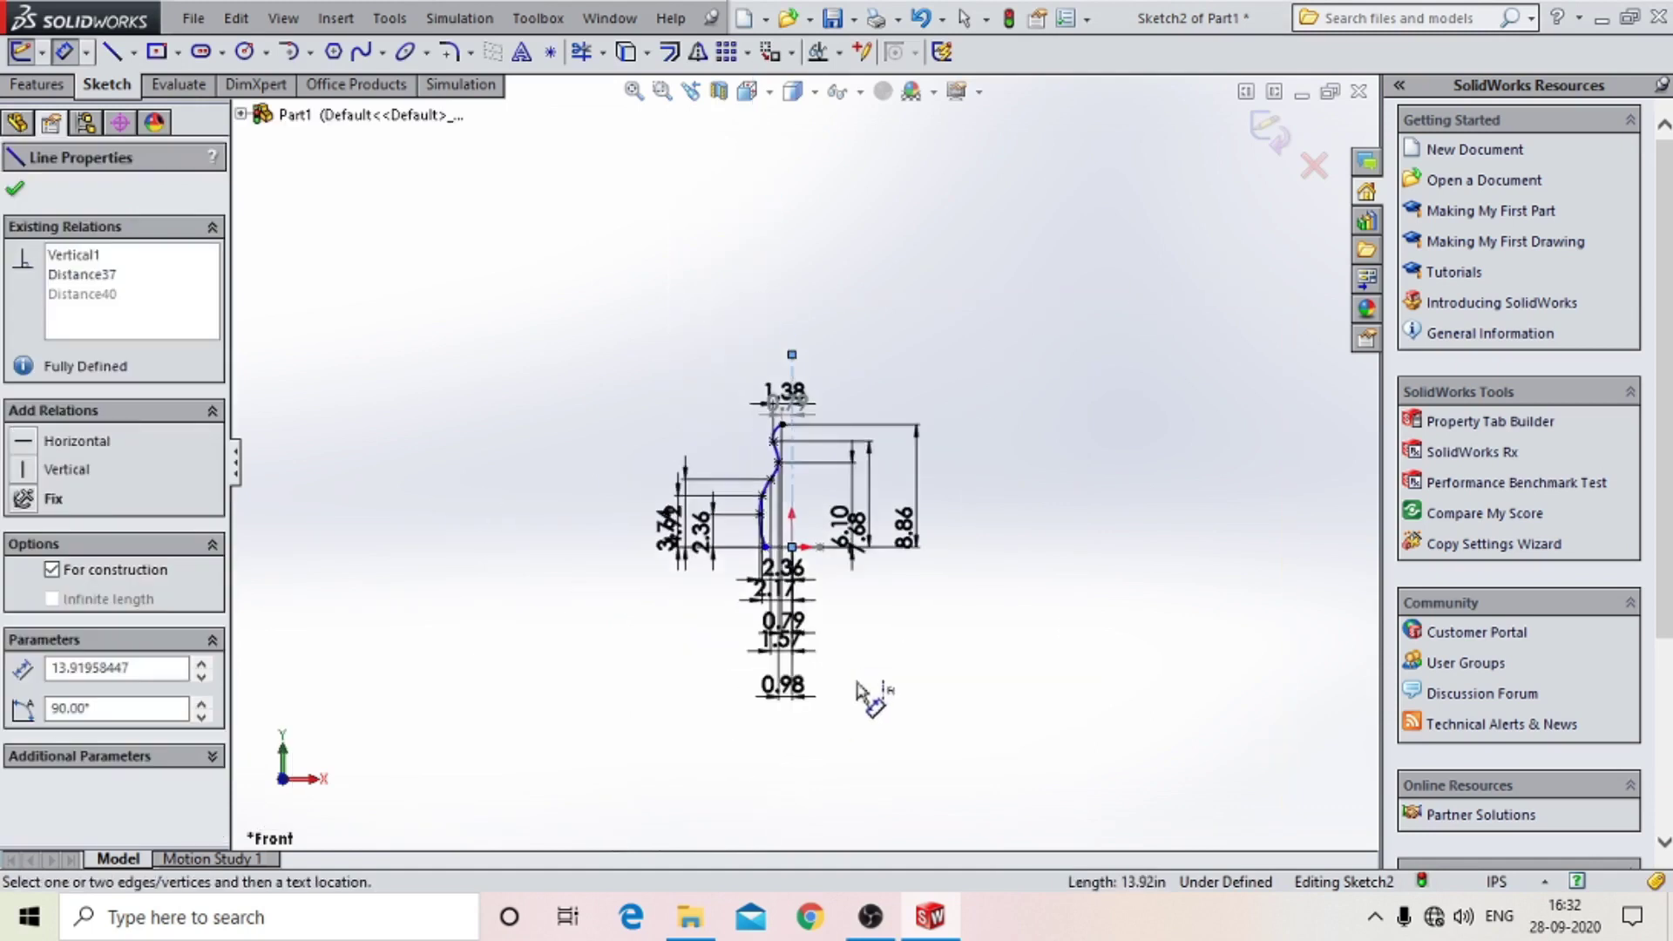
{"action": "scroll", "coordinate": [841, 627], "scroll_direction": "down", "scroll_amount": 4}
{"action": "key", "text": "z"}
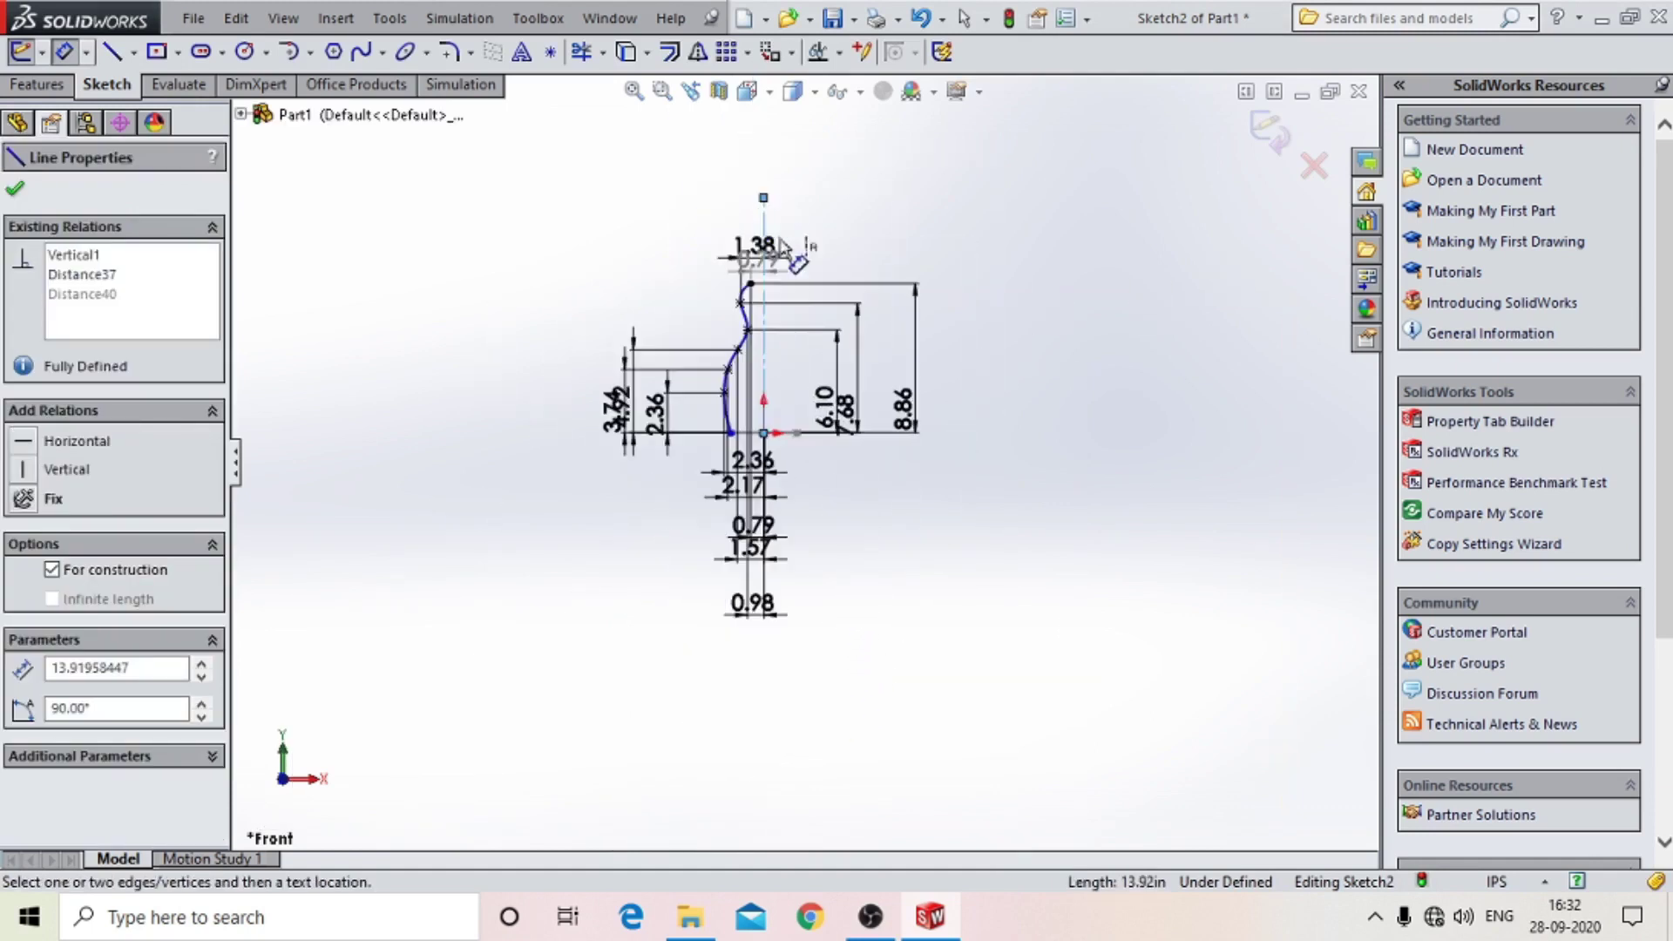
{"action": "scroll", "coordinate": [783, 253], "scroll_direction": "down", "scroll_amount": 2}
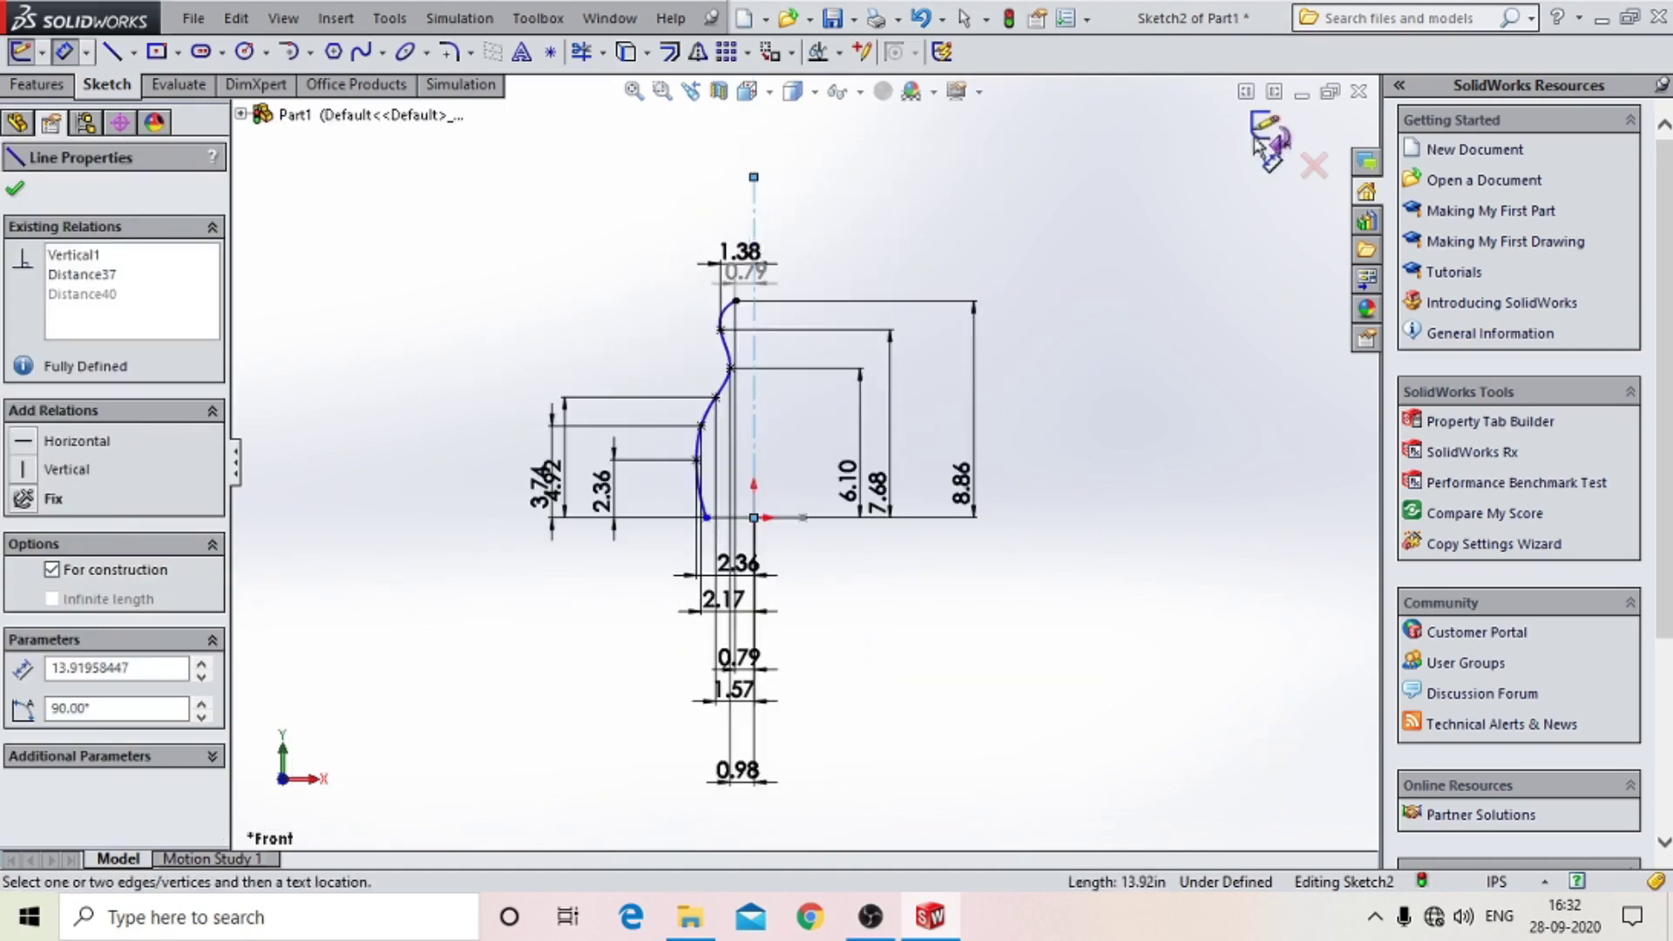
{"action": "left_click", "coordinate": [15, 188]}
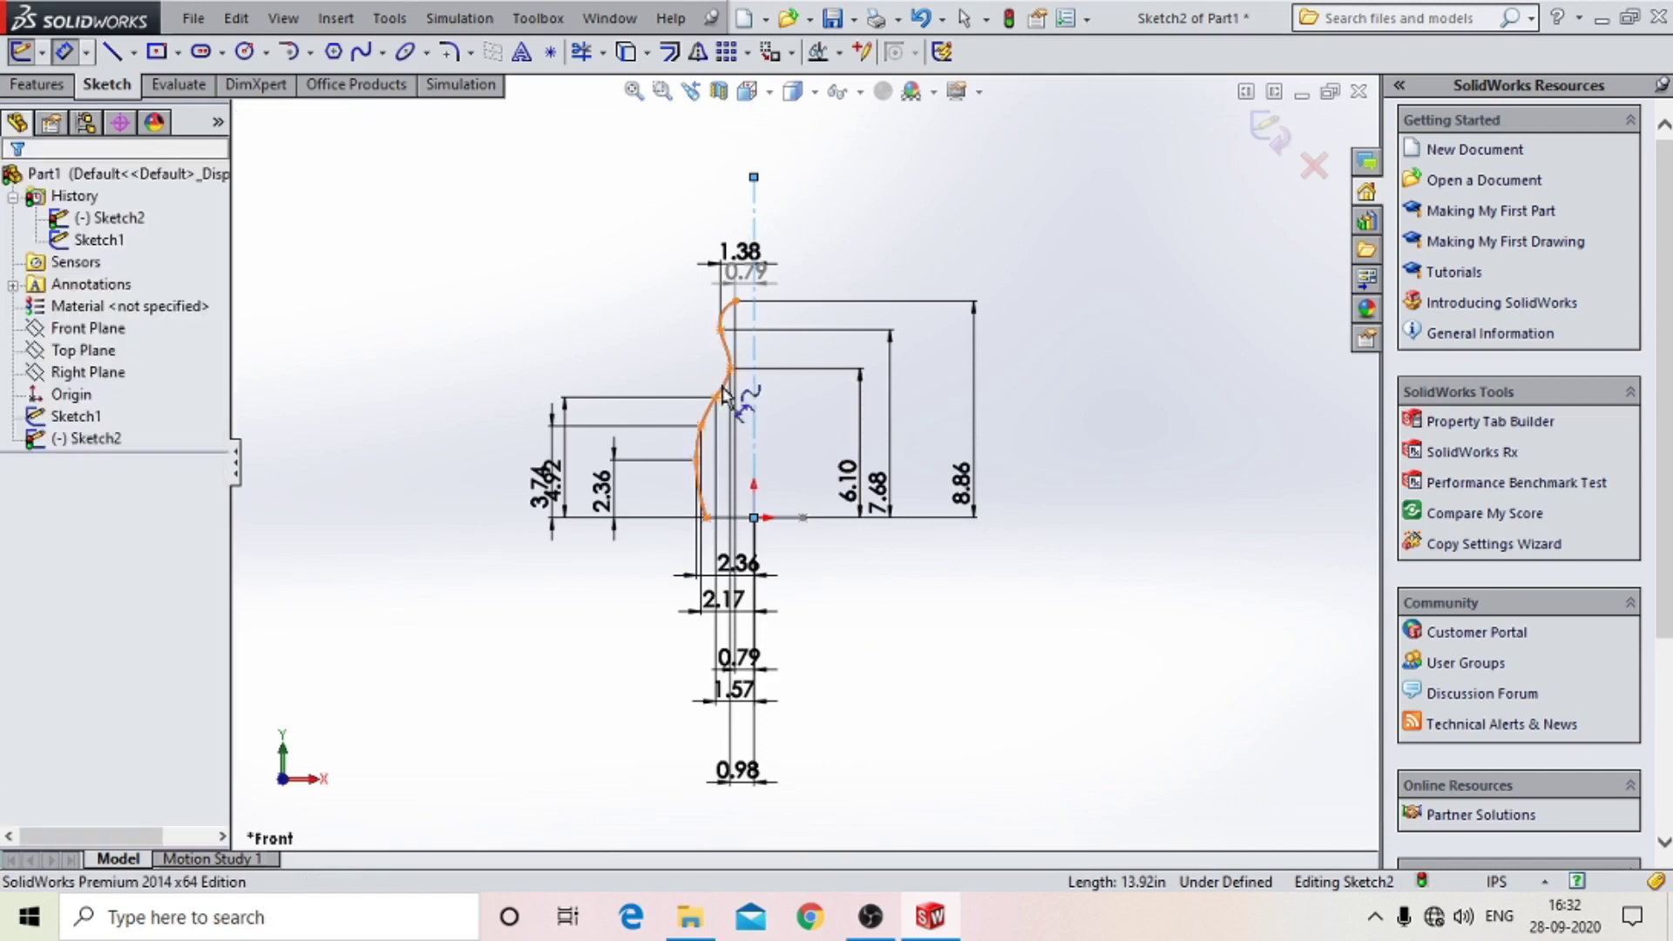
{"action": "left_click", "coordinate": [724, 392]}
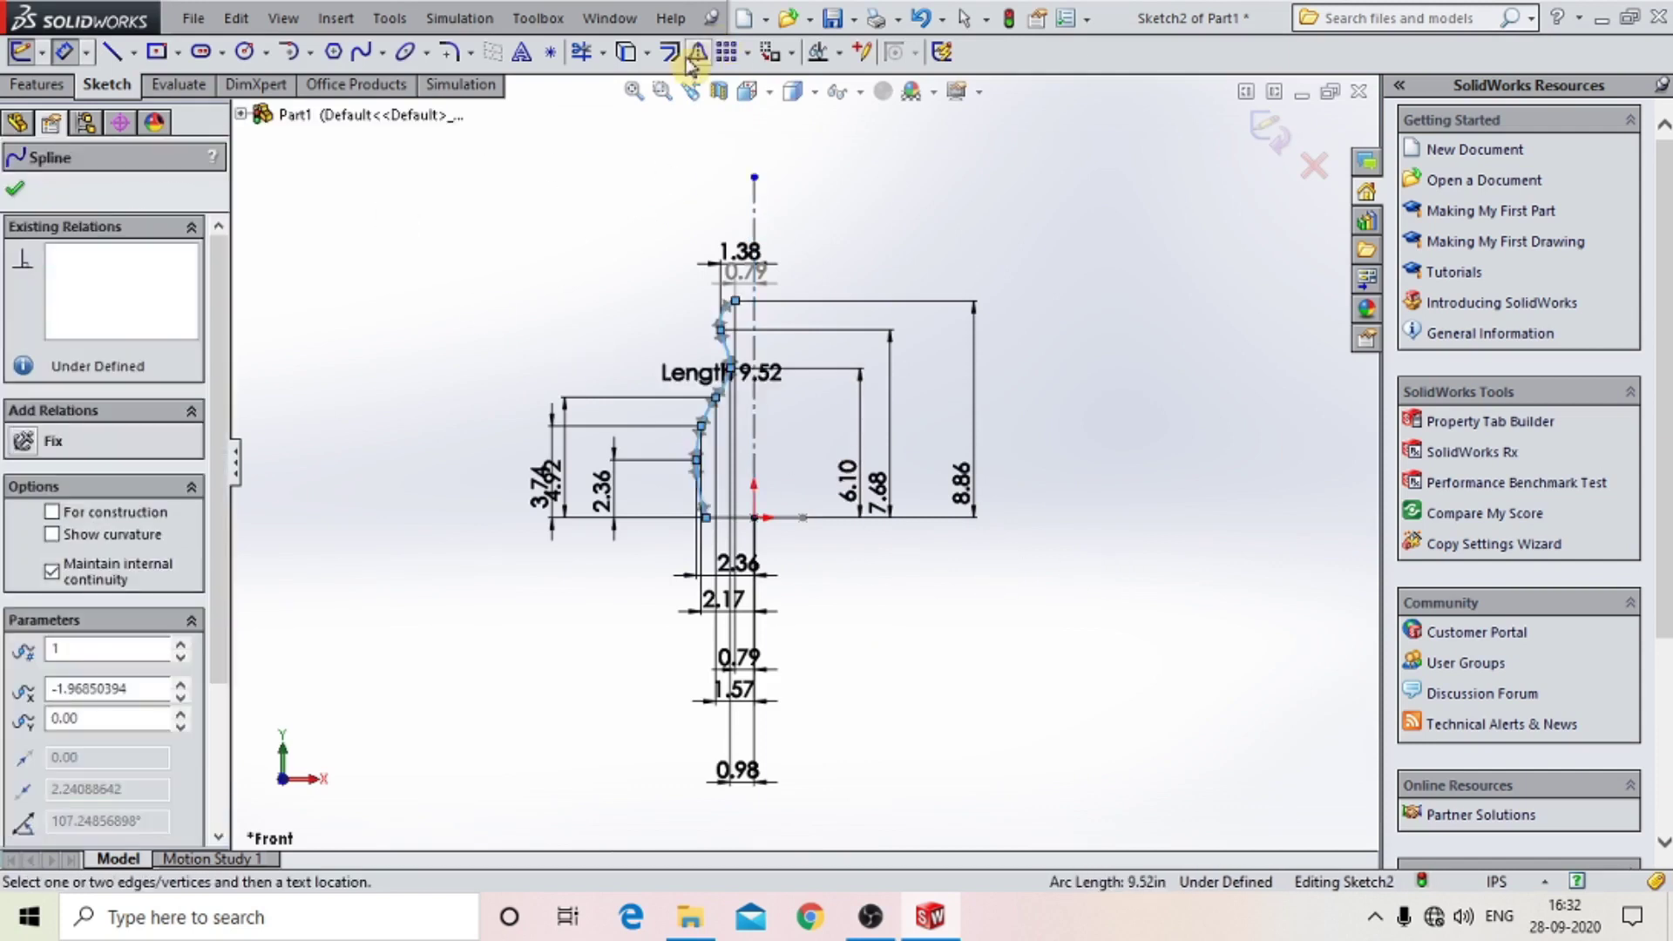
Mirror the side spline about the vertical centerline and exit Sketch2.
{"action": "left_click", "coordinate": [698, 54]}
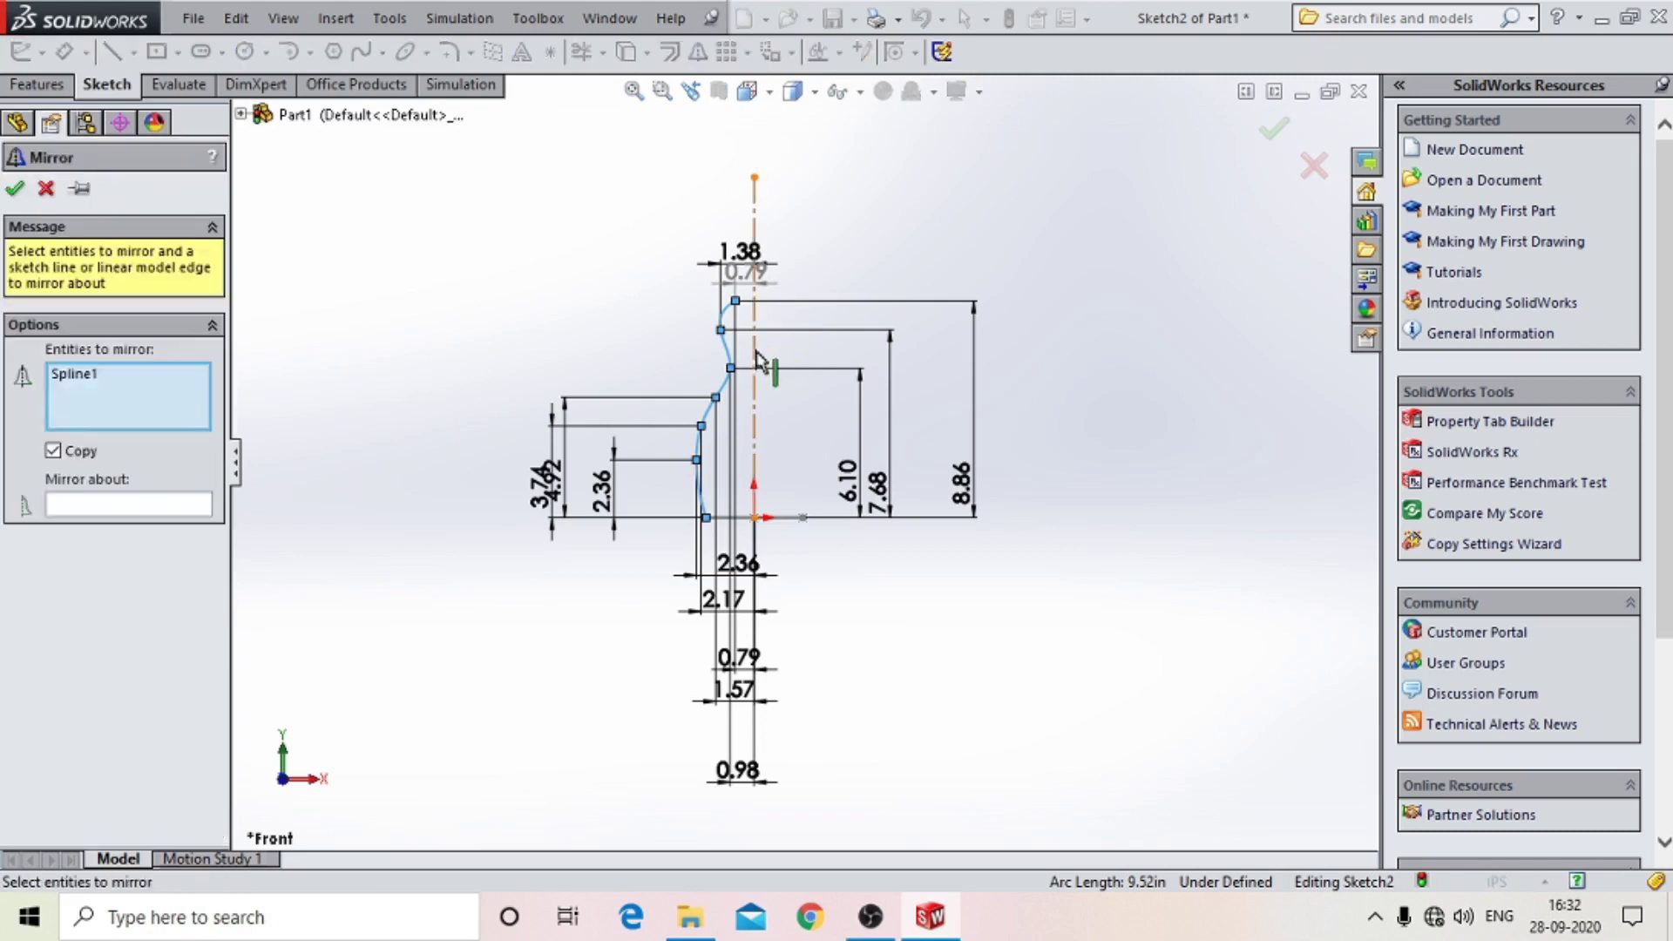
{"action": "left_click", "coordinate": [755, 353]}
{"action": "left_click", "coordinate": [83, 394]}
{"action": "key", "text": "Delete"}
{"action": "left_click", "coordinate": [87, 515]}
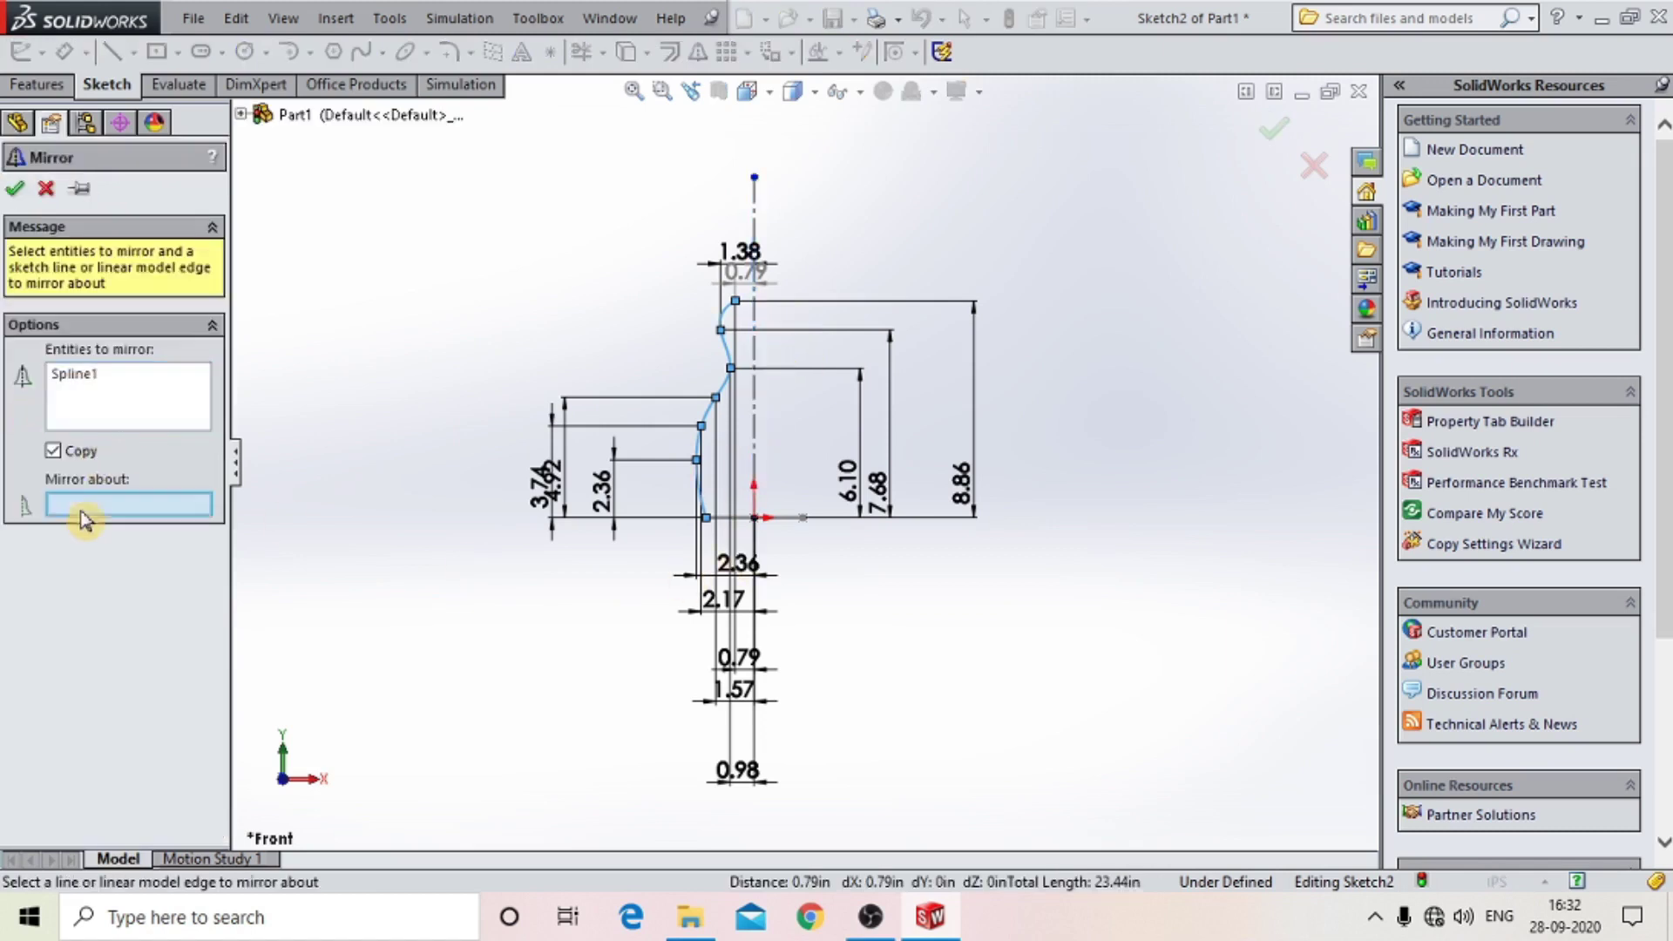
{"action": "left_click", "coordinate": [755, 233]}
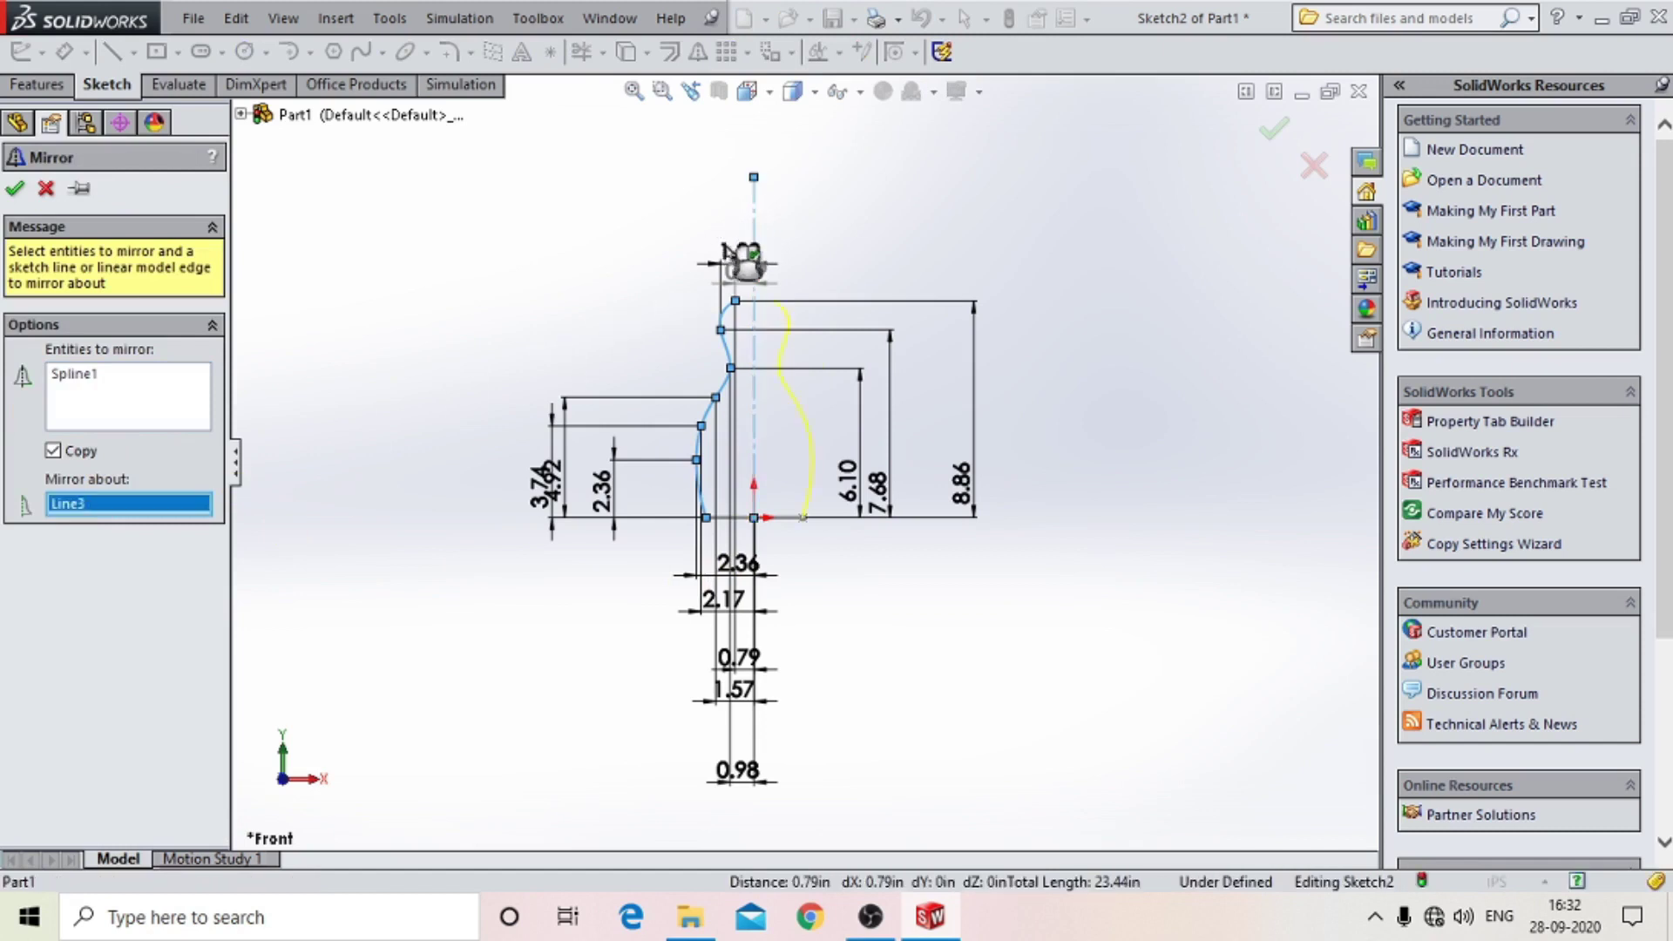
{"action": "left_click", "coordinate": [14, 193]}
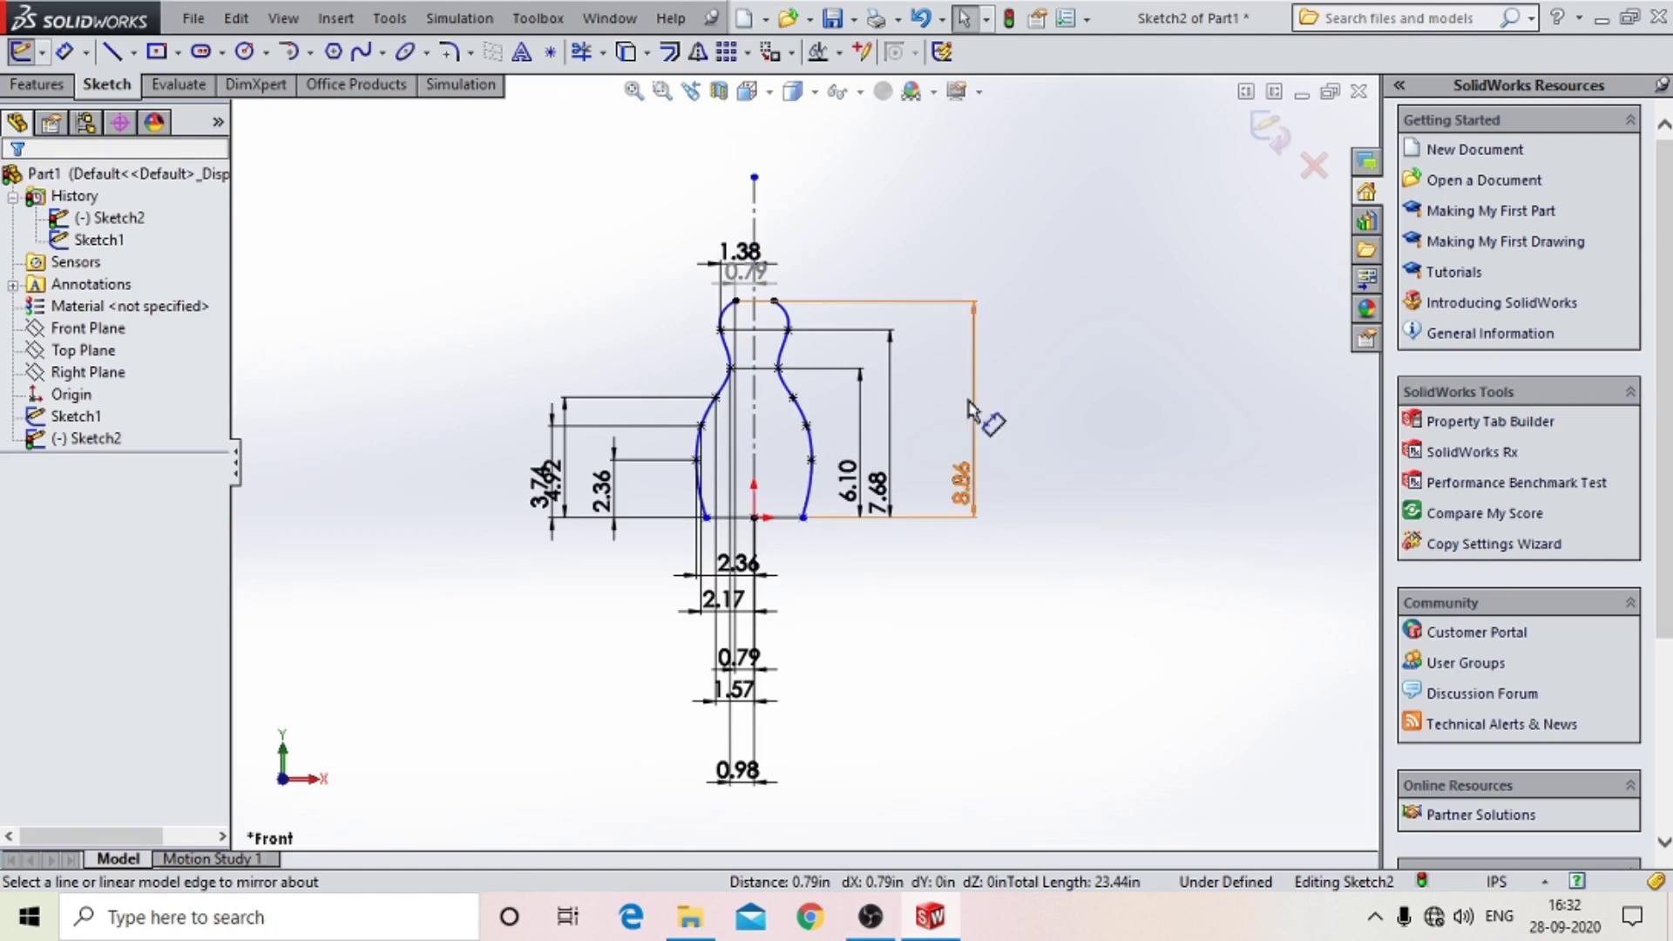
{"action": "left_click", "coordinate": [1050, 218]}
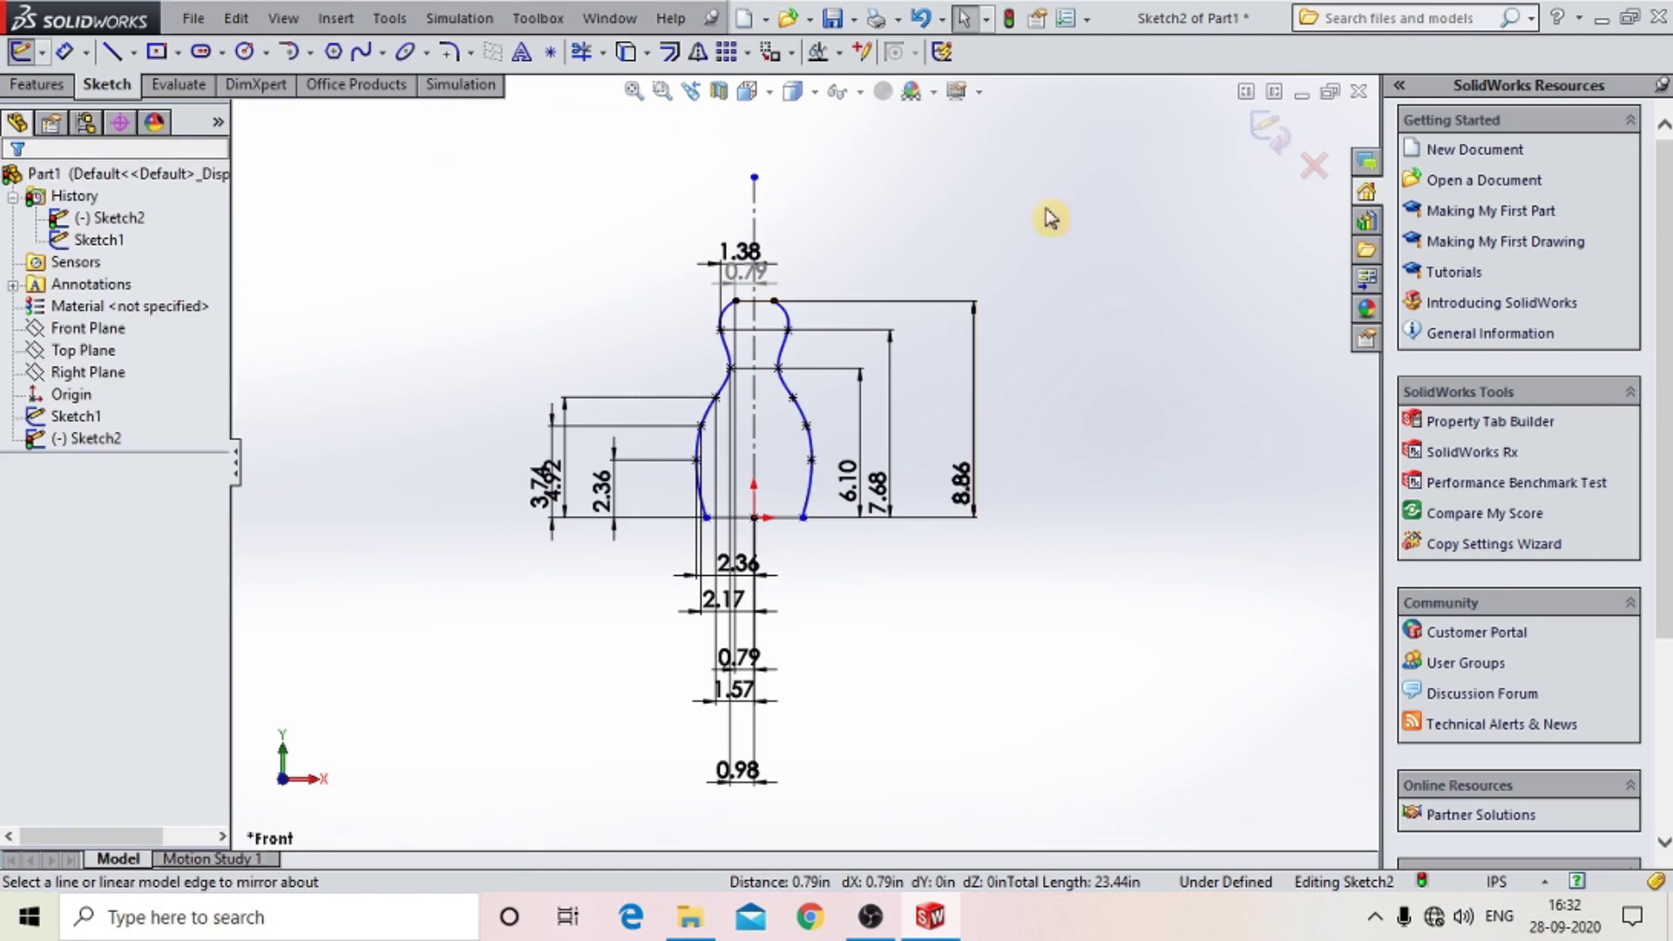
{"action": "left_click", "coordinate": [1265, 135]}
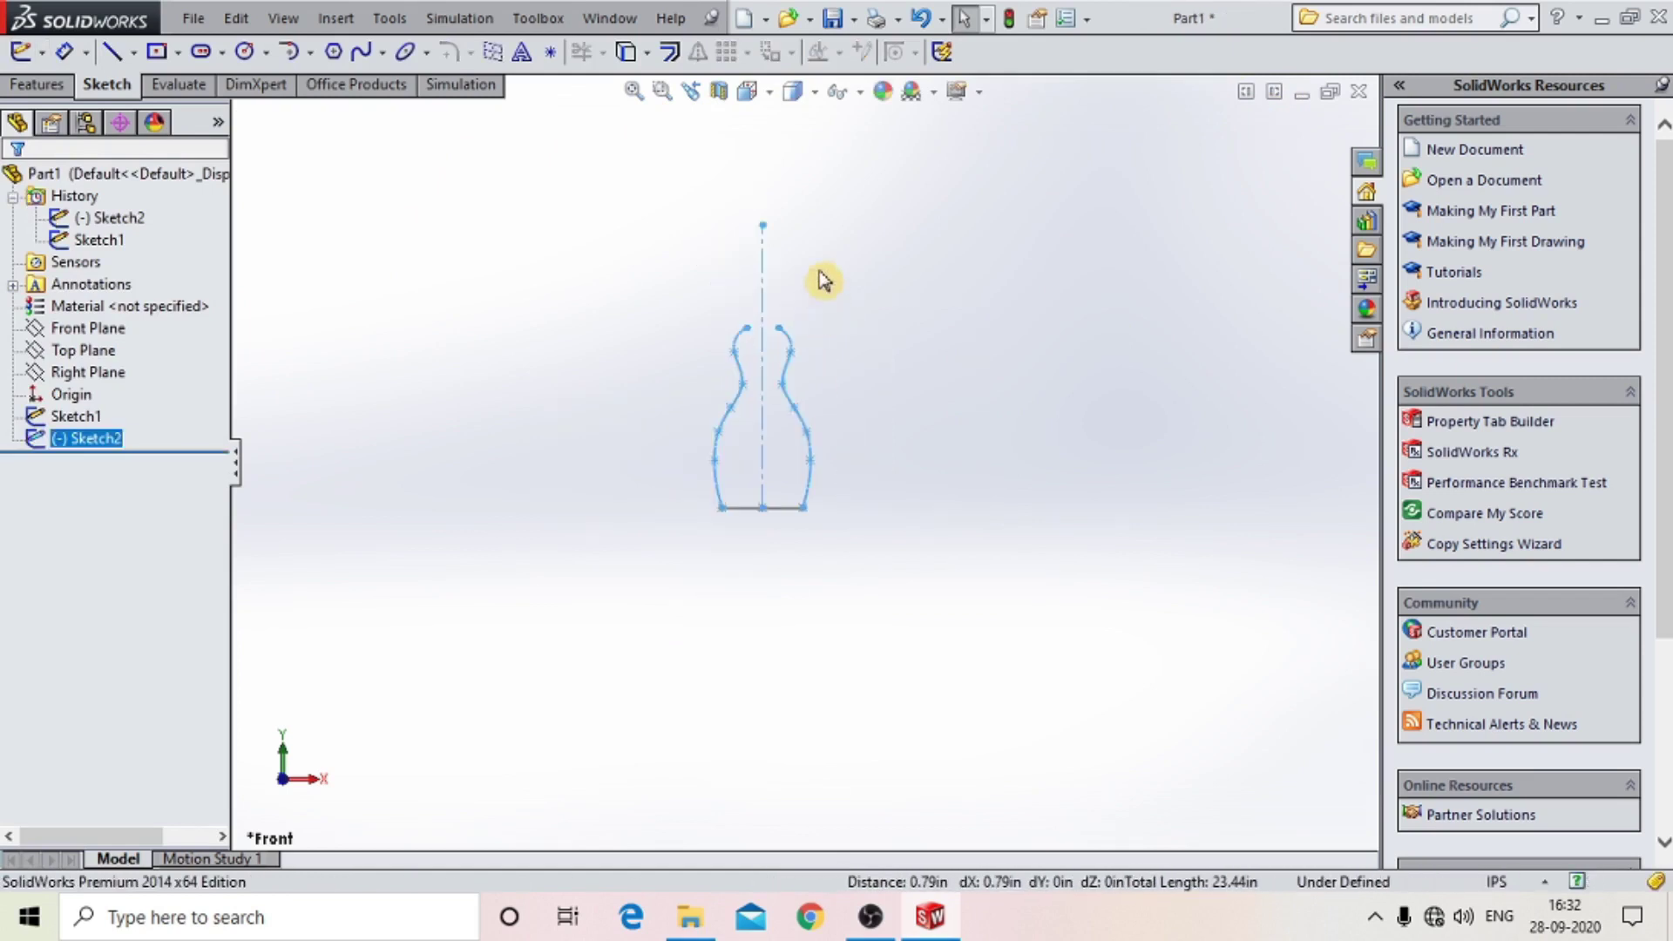
Create a reference plane parallel to the Top Plane through the outline spline's top endpoint.
{"action": "middle_click_drag", "start_coordinate": [830, 348], "coordinate": [800, 373]}
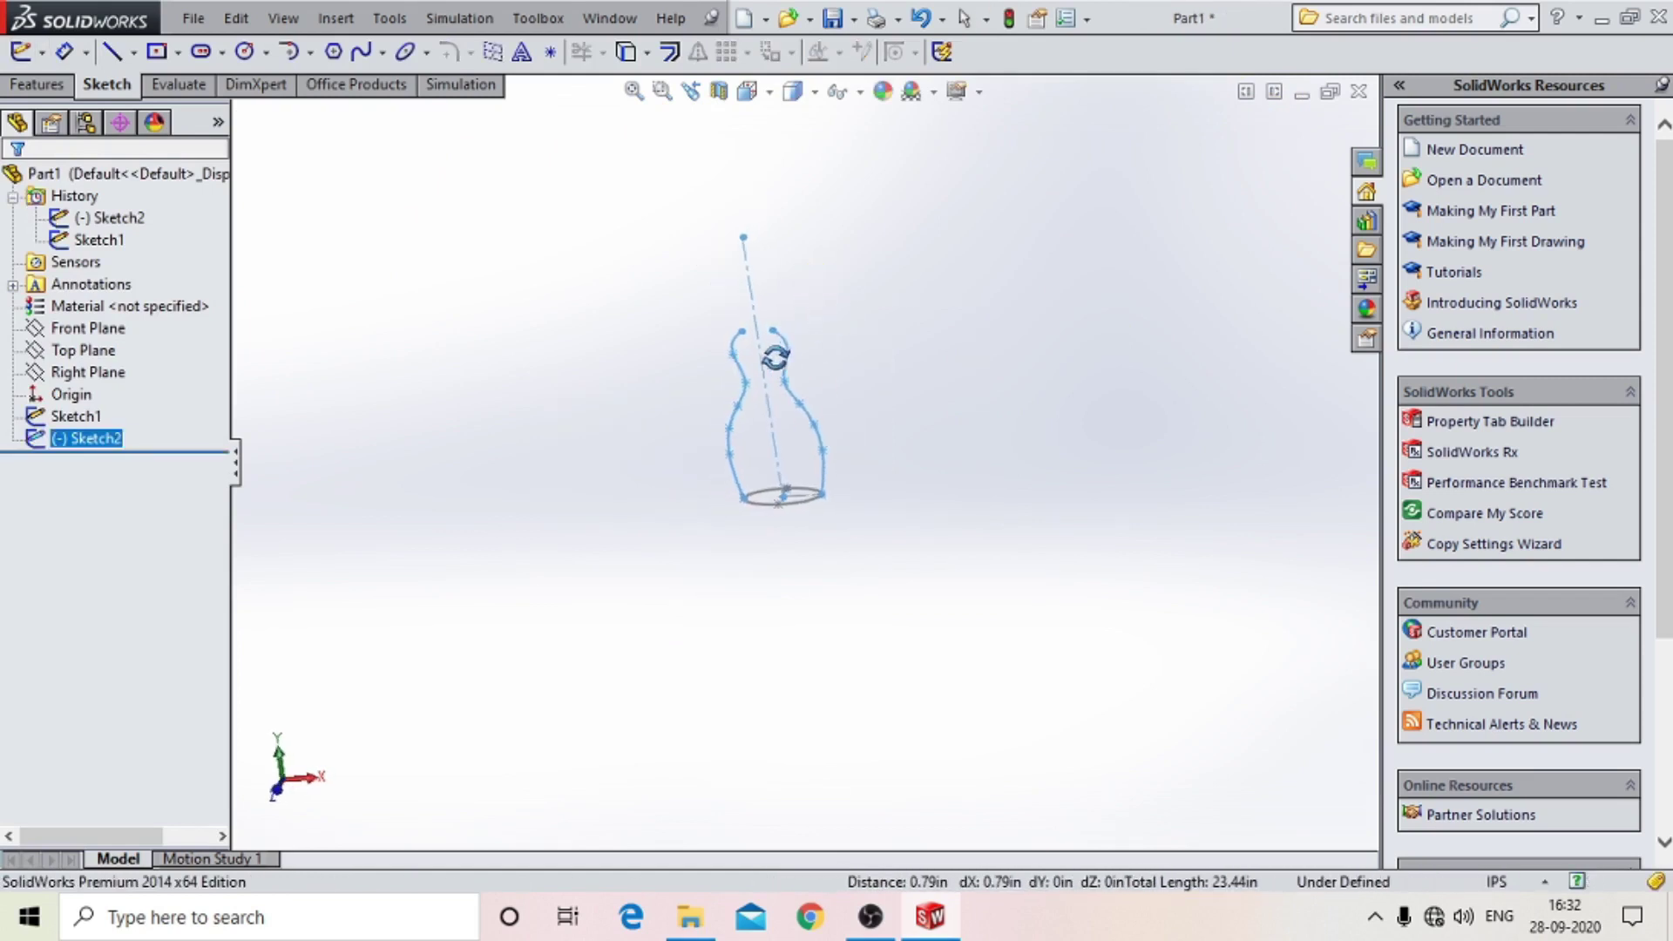
{"action": "left_click", "coordinate": [35, 84]}
{"action": "left_click", "coordinate": [620, 54]}
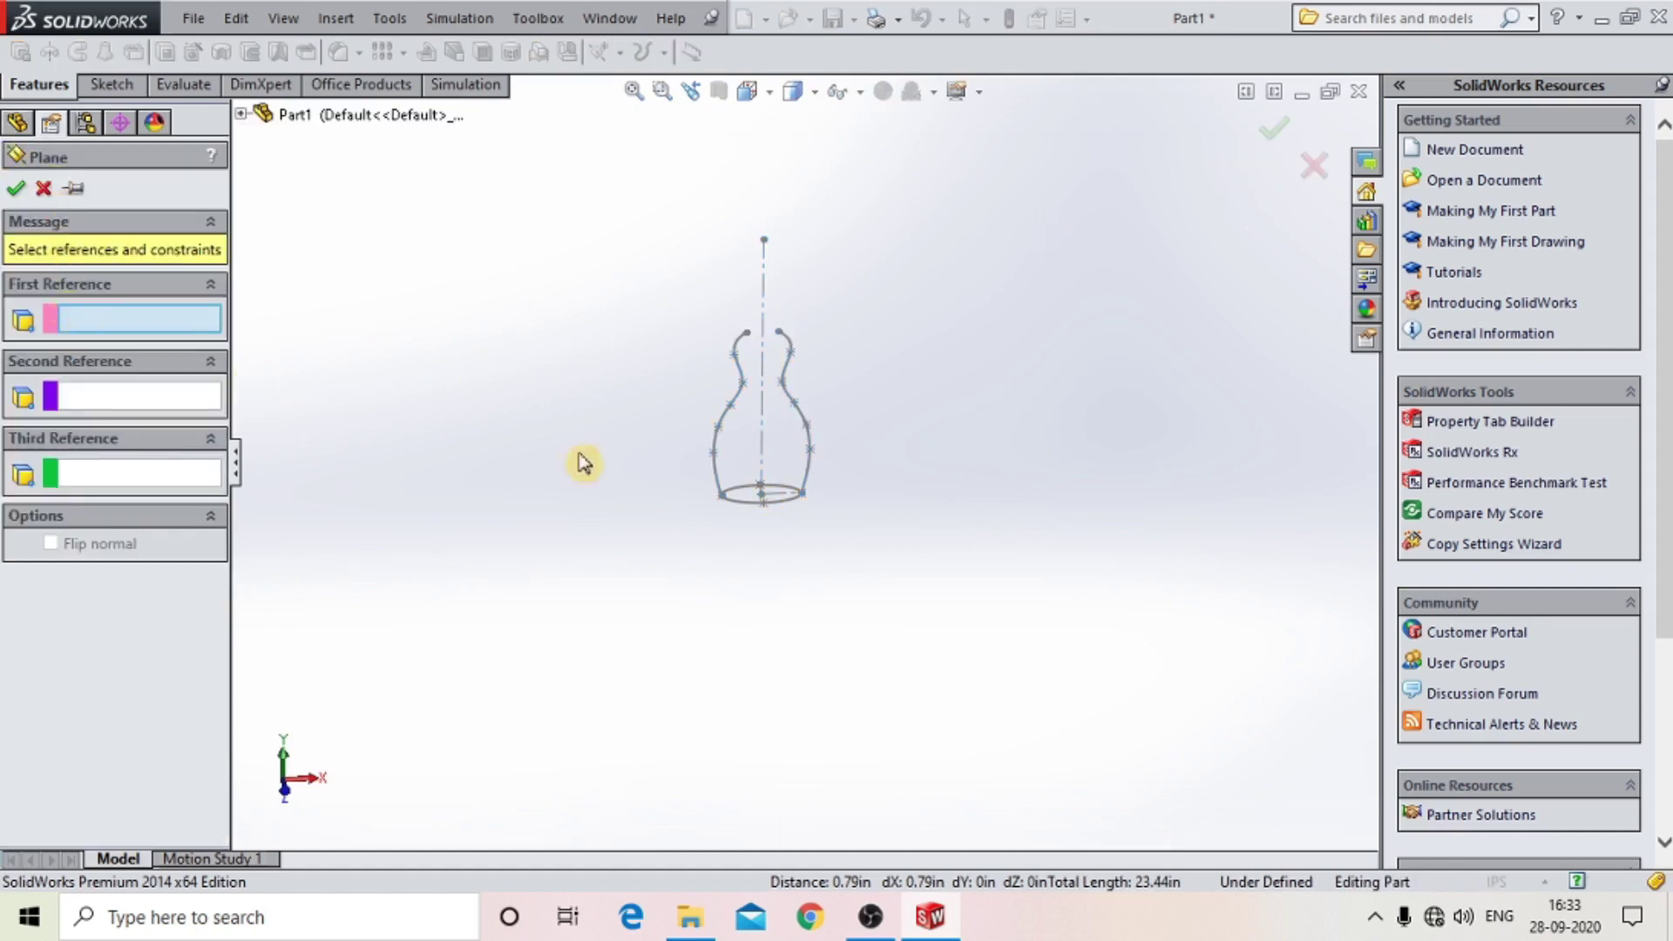
{"action": "left_click", "coordinate": [240, 114]}
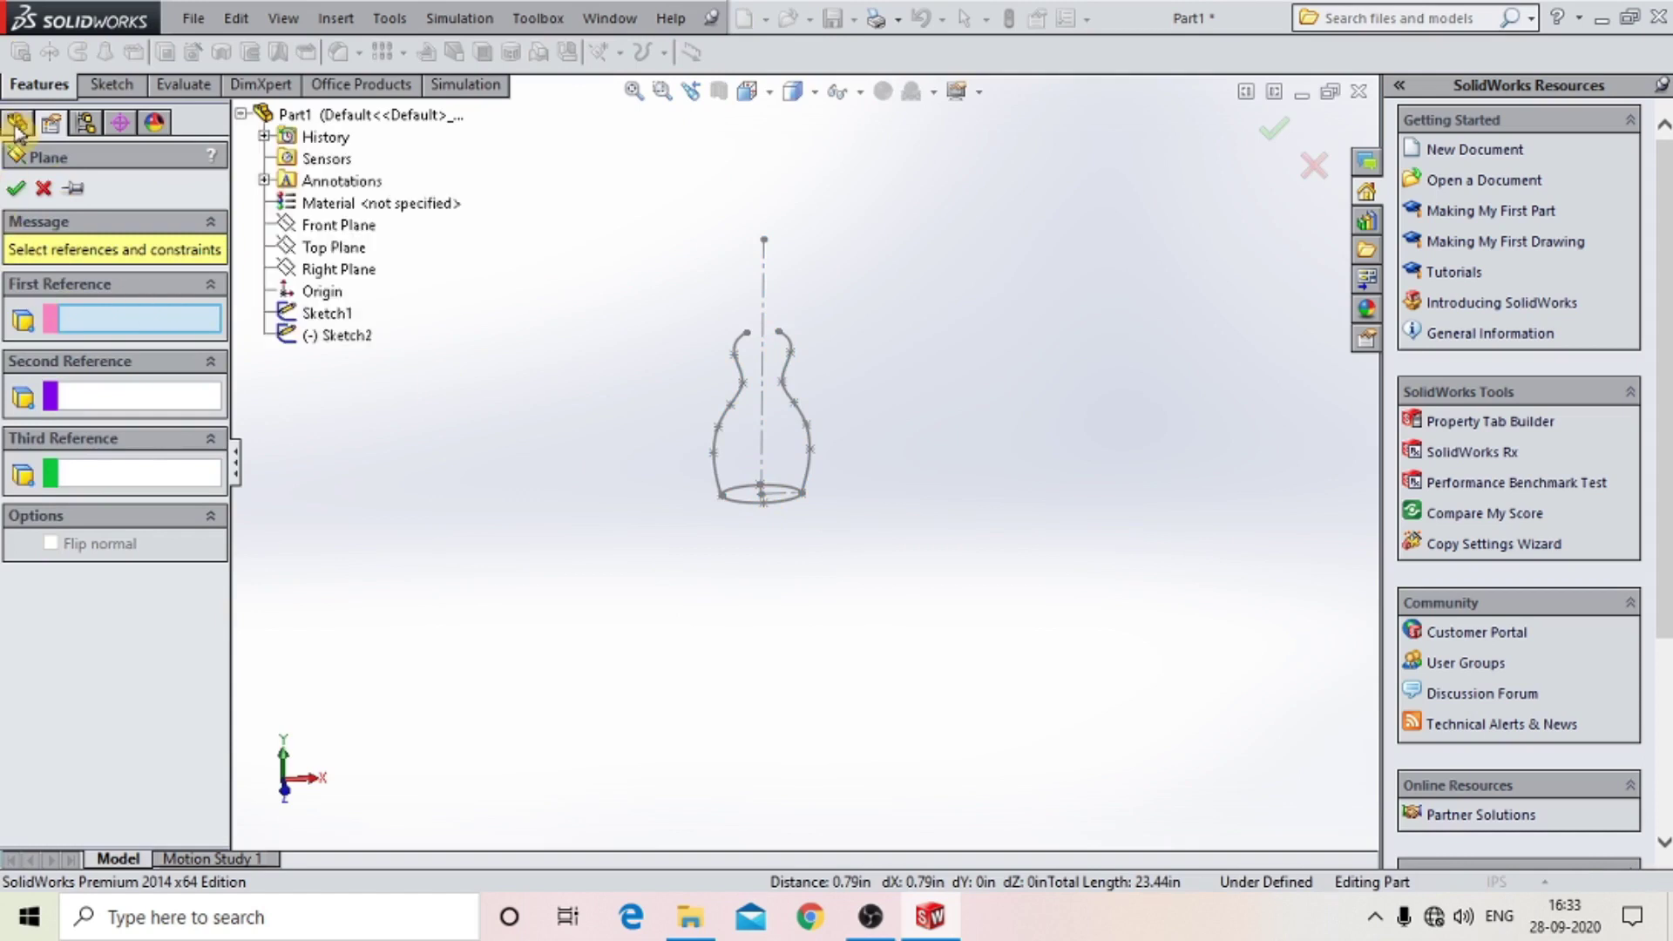
{"action": "left_click", "coordinate": [333, 247]}
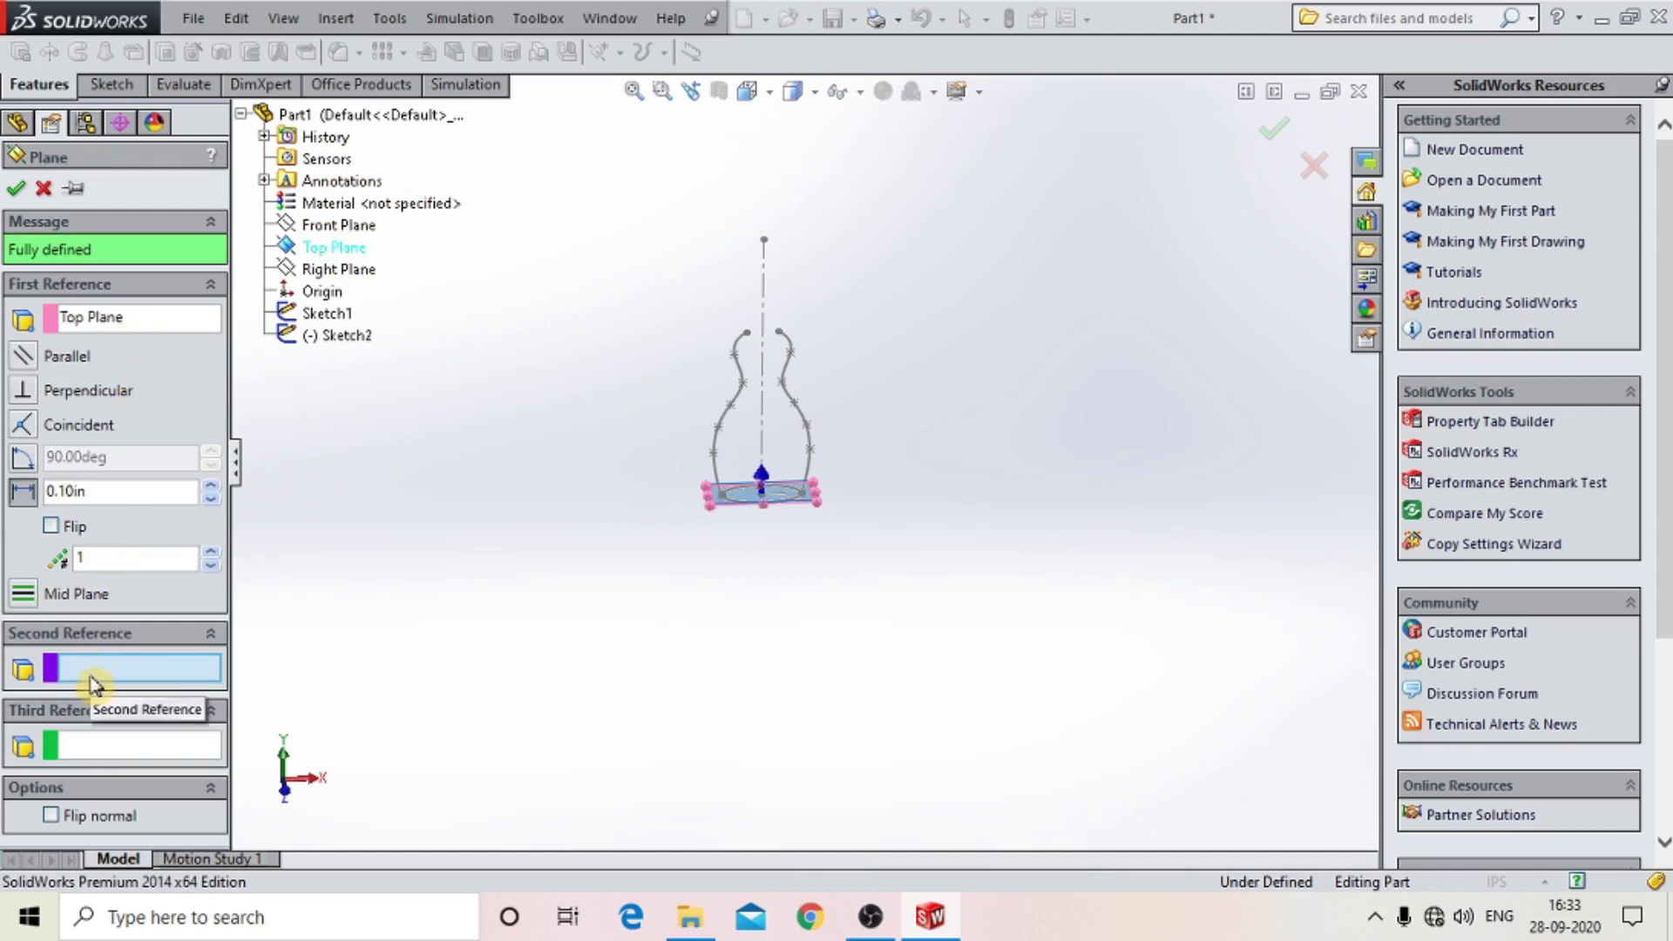
{"action": "left_click", "coordinate": [778, 333]}
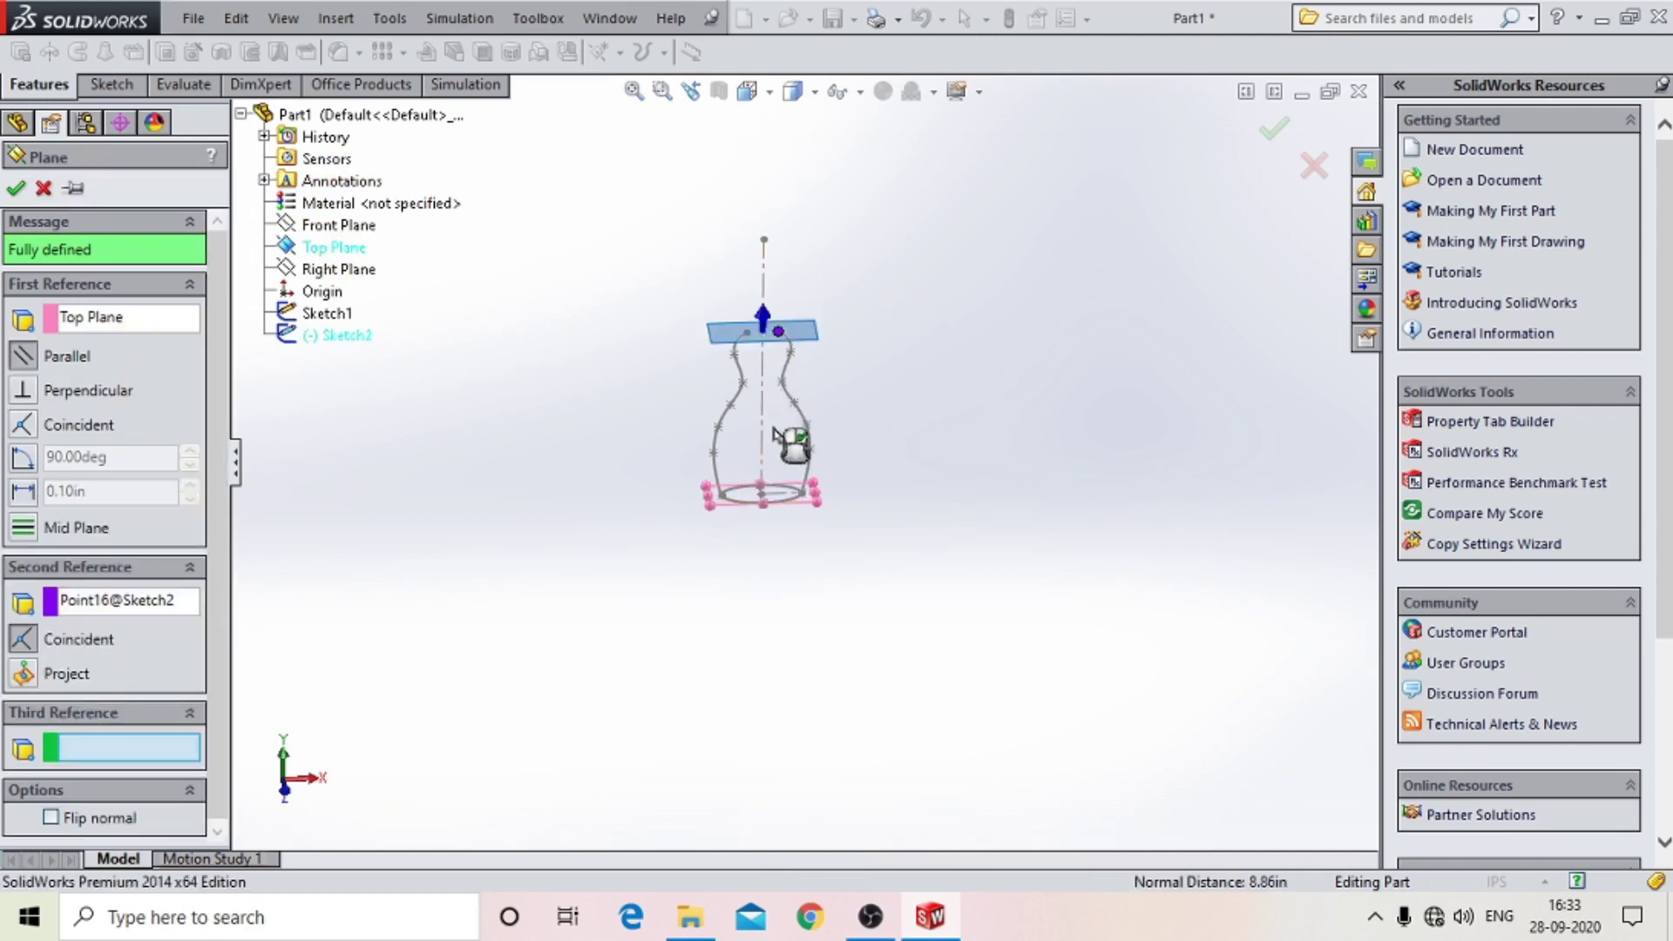
{"action": "left_click", "coordinate": [13, 189]}
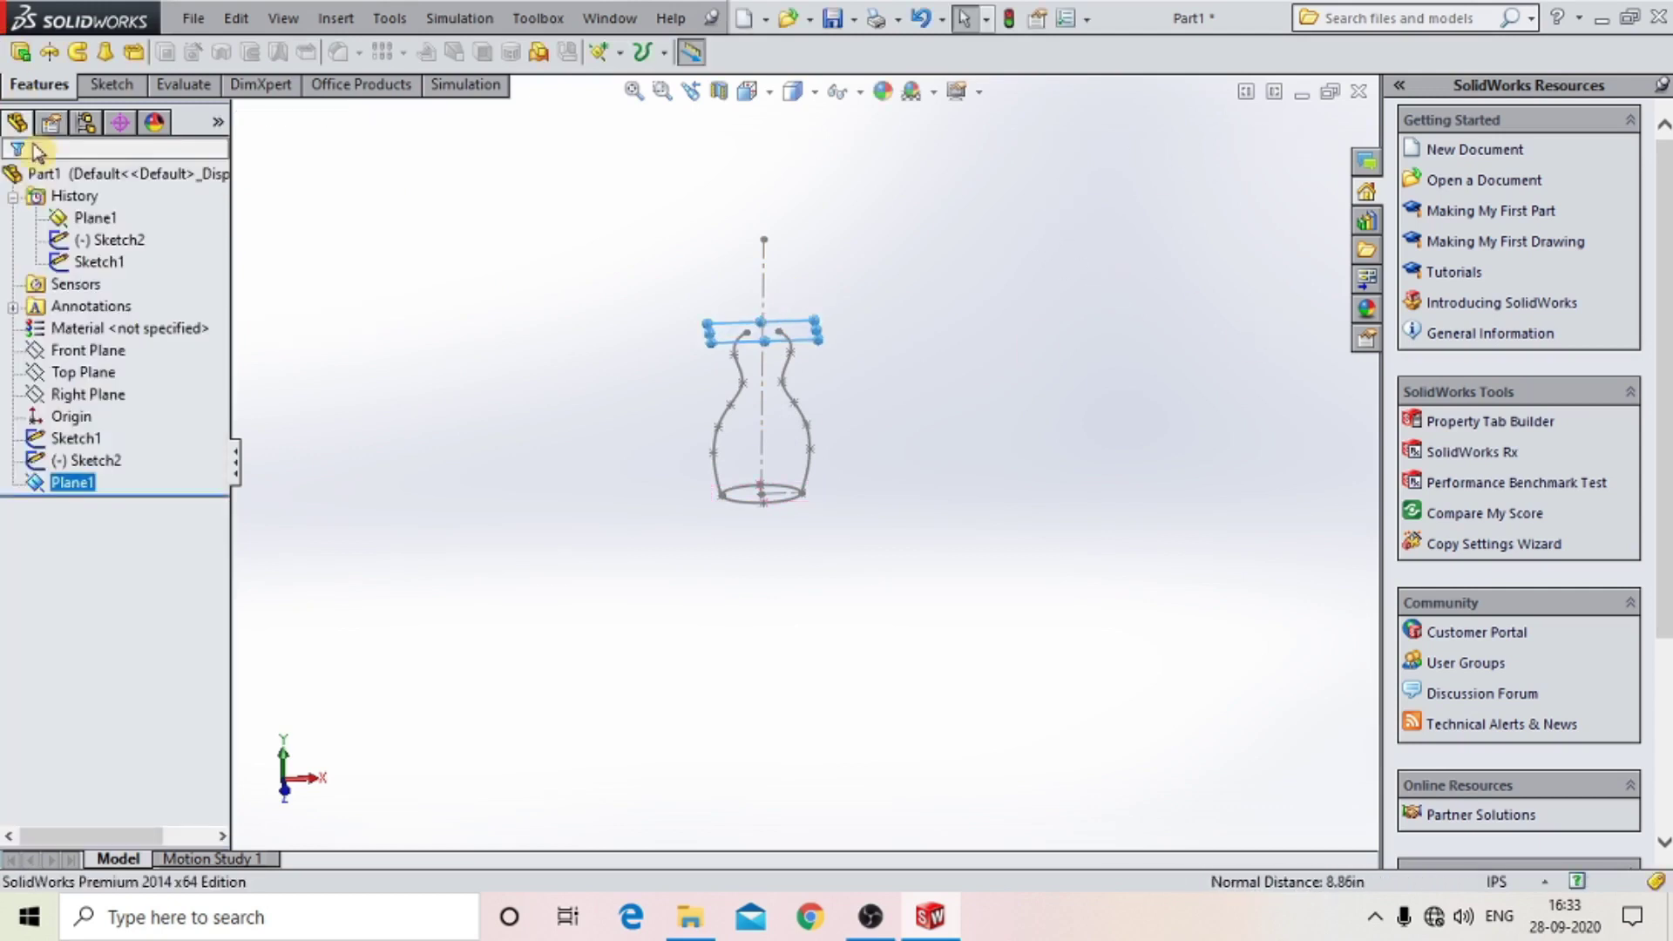
On Plane1, sketch a 0.79 in radius circle centred on the bottle's axis.
{"action": "scroll", "coordinate": [837, 291], "scroll_direction": "down", "scroll_amount": 2}
{"action": "scroll", "coordinate": [741, 436], "scroll_direction": "down", "scroll_amount": 3}
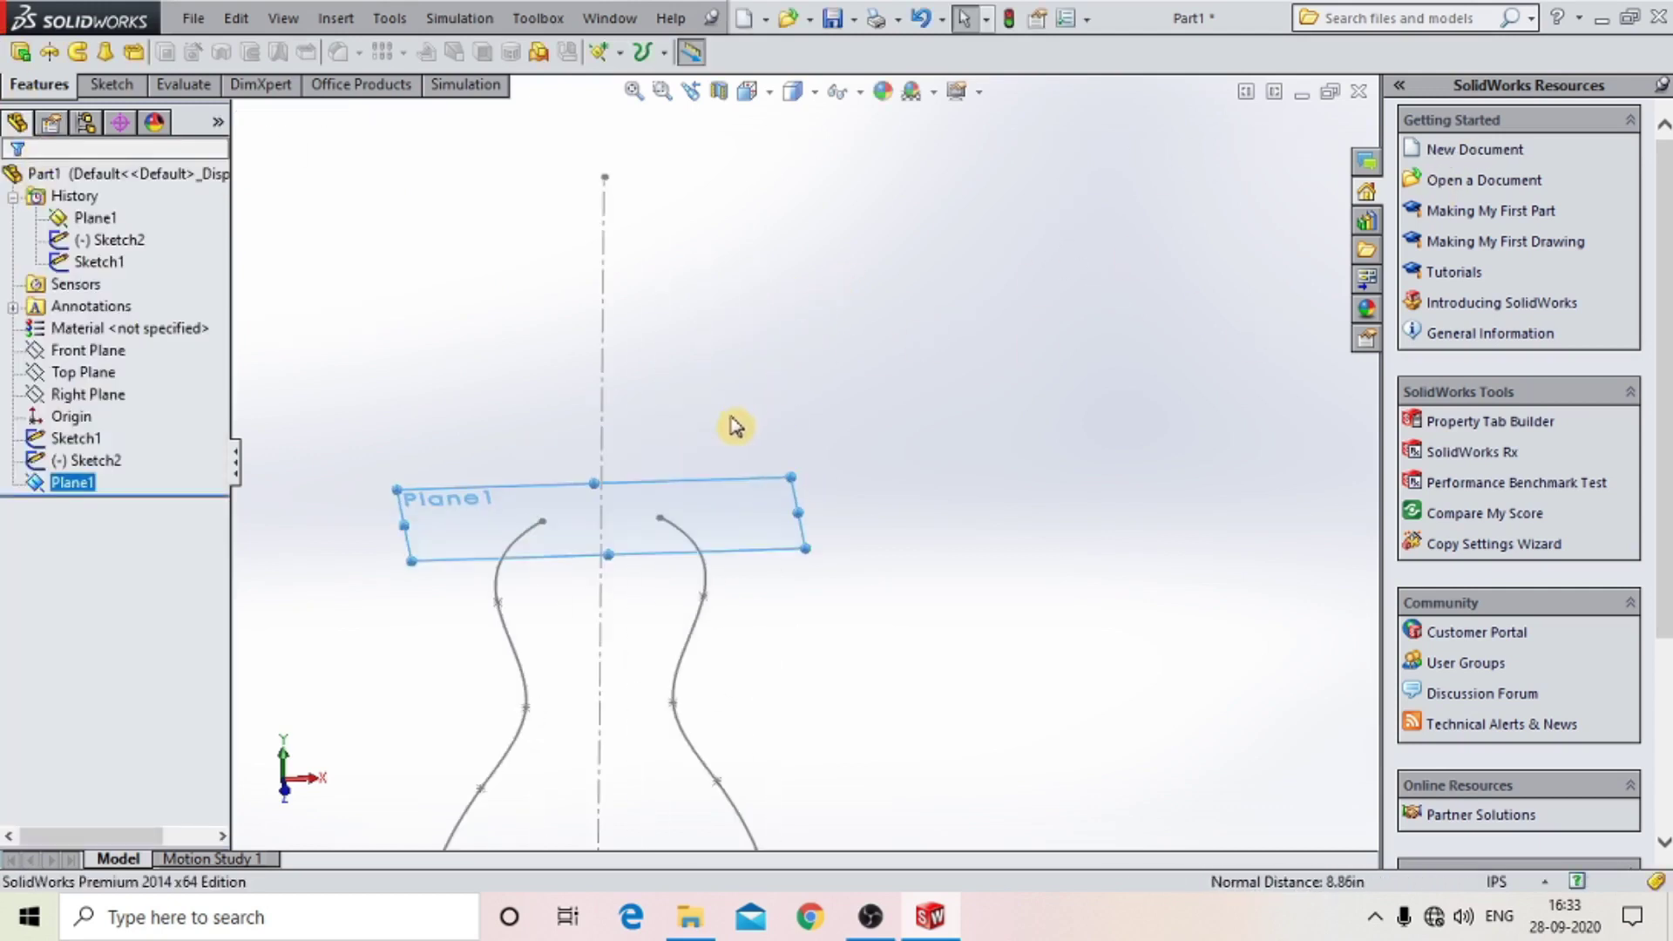
{"action": "scroll", "coordinate": [642, 570], "scroll_direction": "down", "scroll_amount": 2}
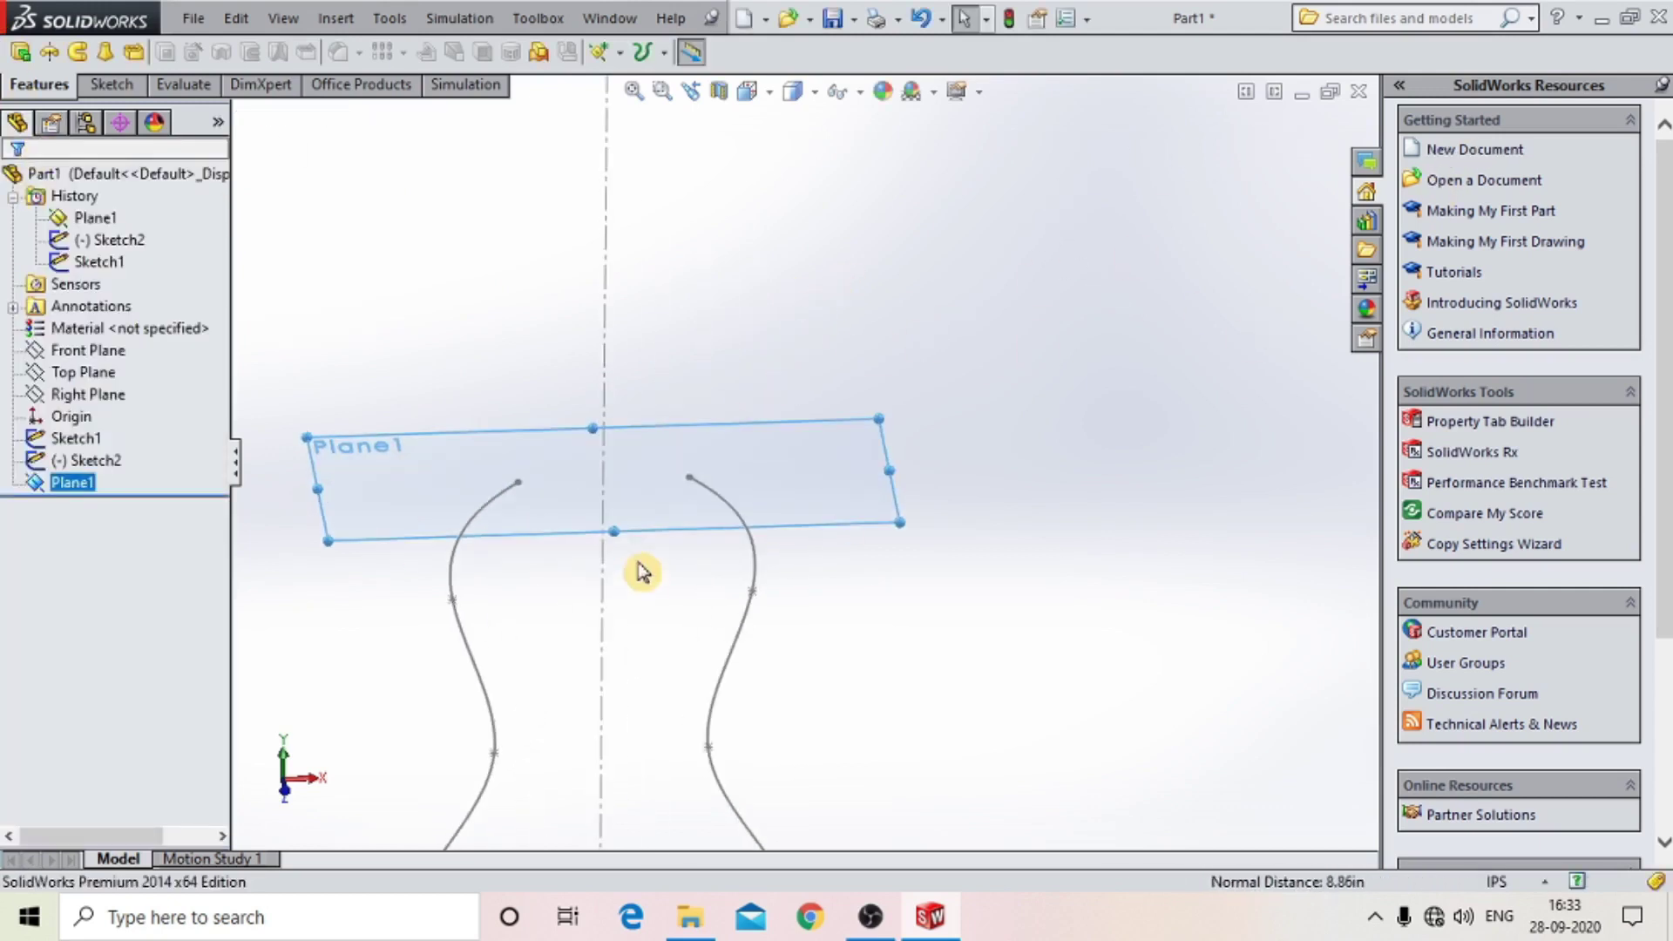
{"action": "left_click", "coordinate": [678, 475]}
{"action": "left_click", "coordinate": [747, 405]}
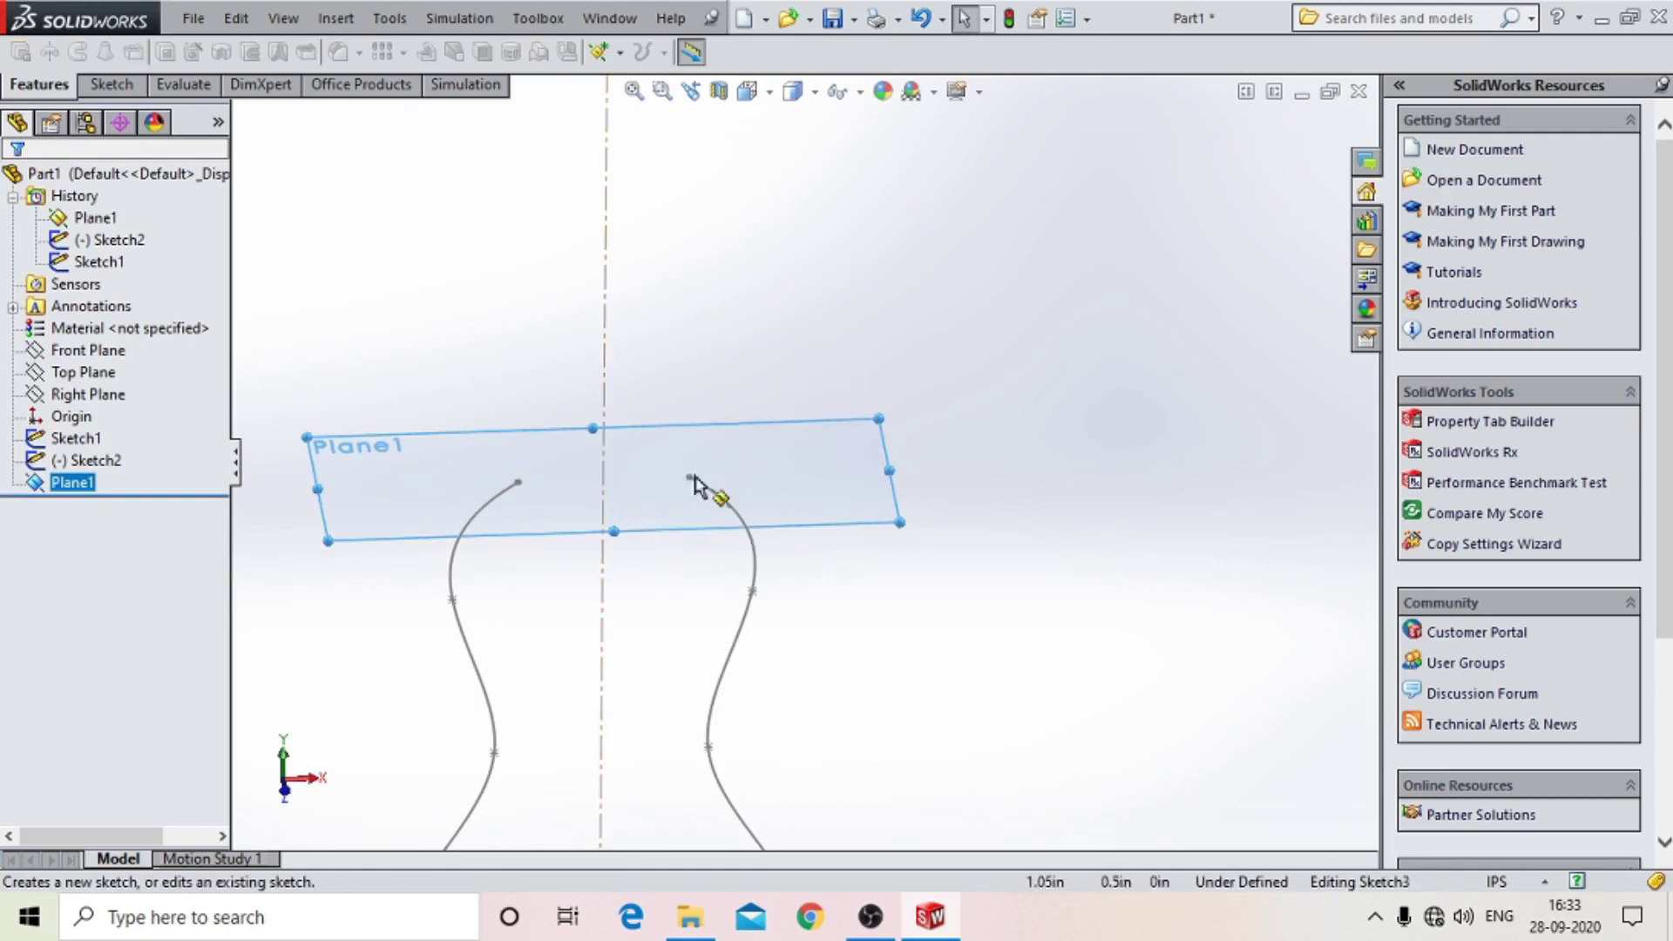
{"action": "left_click", "coordinate": [111, 87]}
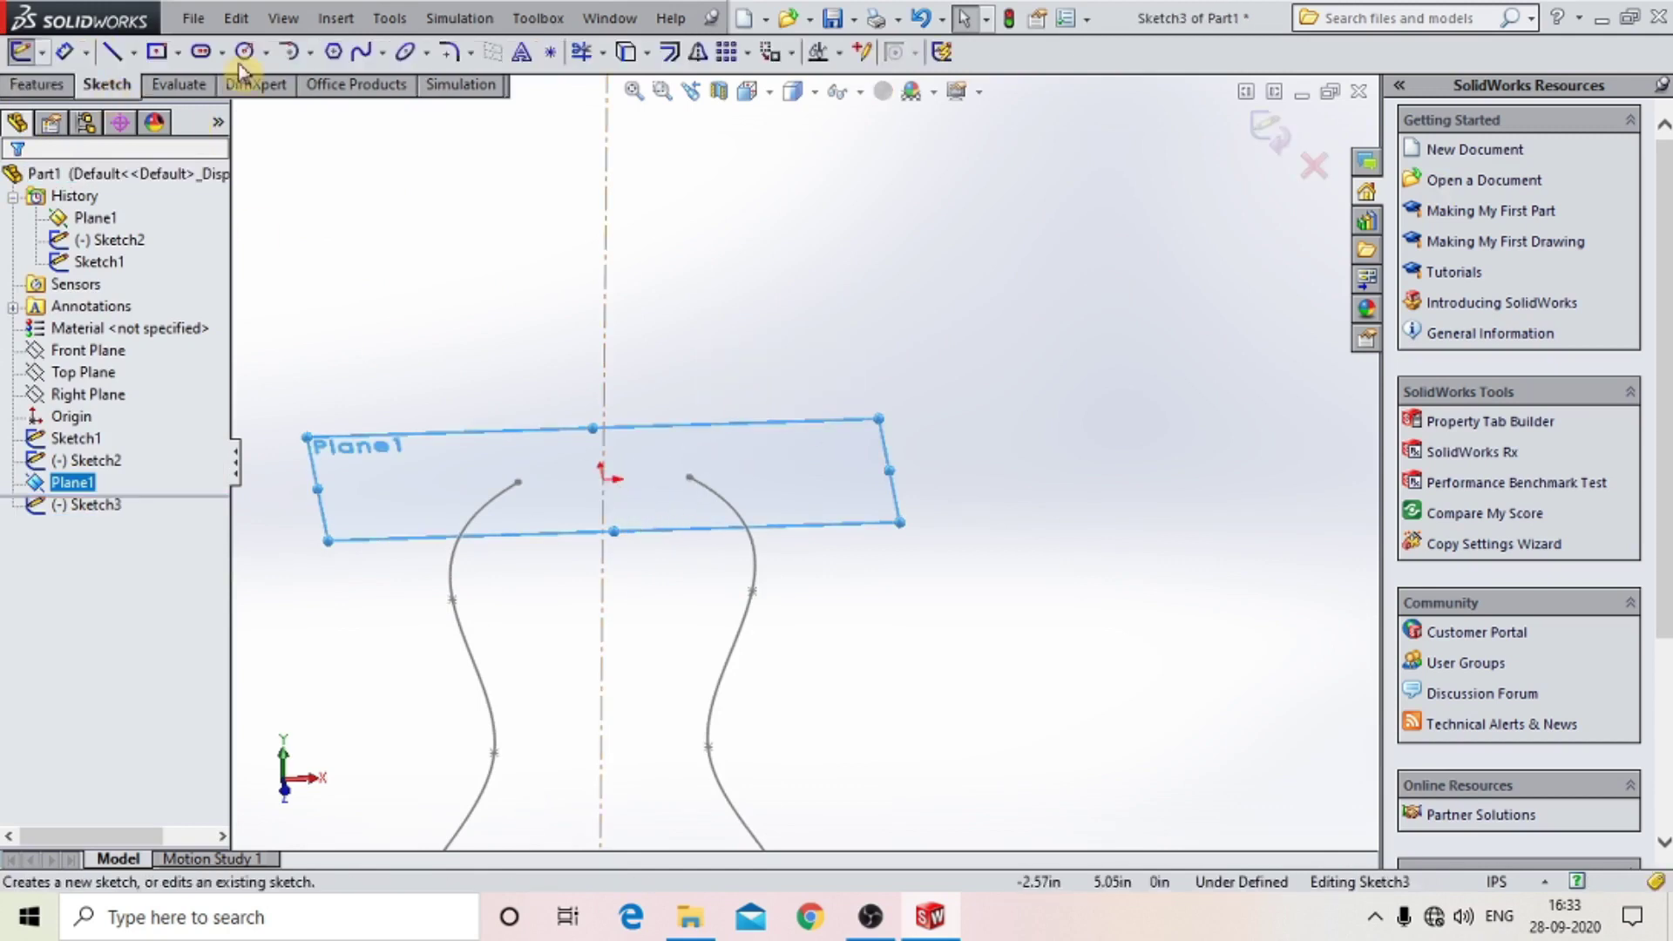
{"action": "left_click", "coordinate": [601, 478]}
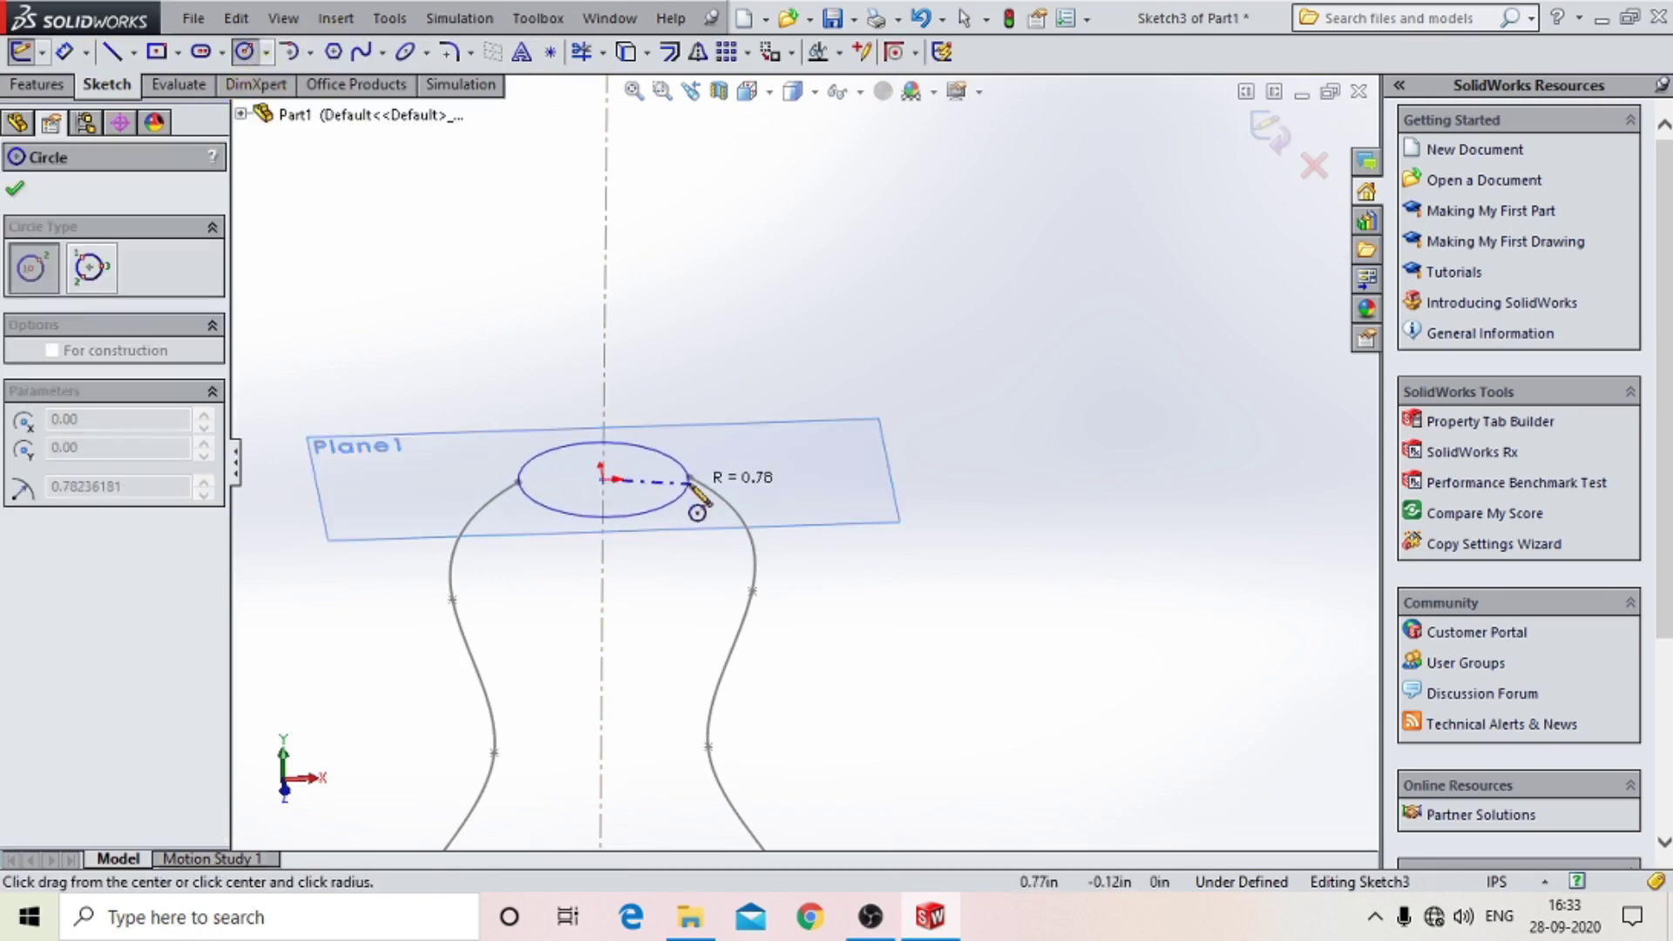
{"action": "left_click", "coordinate": [688, 478]}
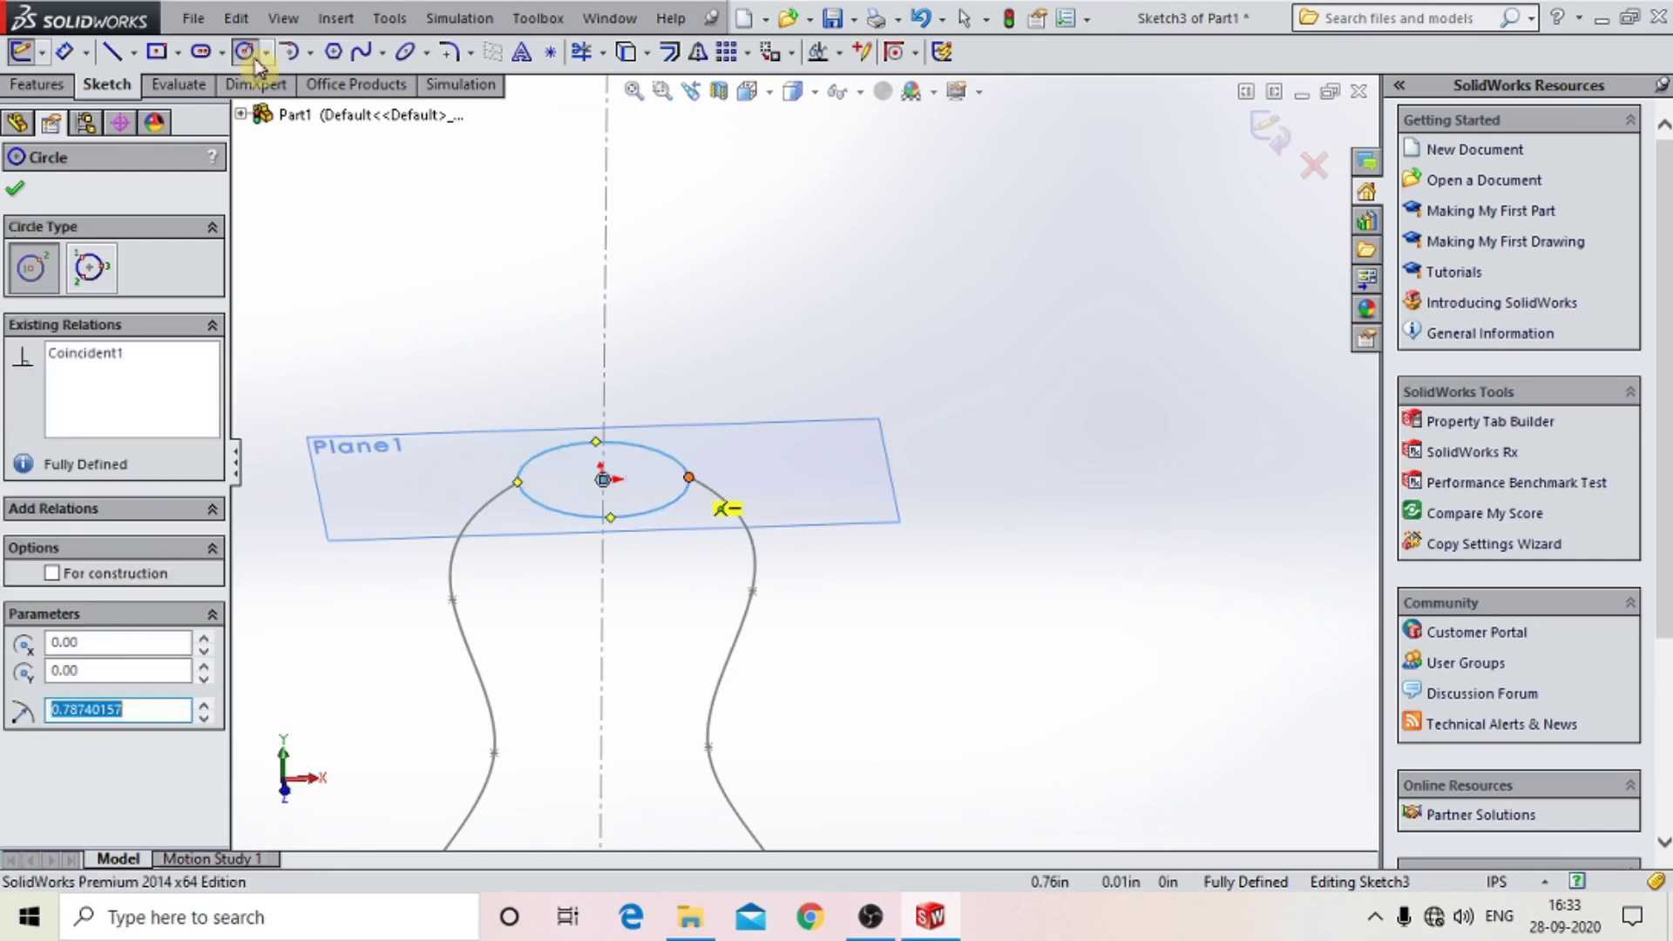
{"action": "left_click", "coordinate": [16, 196]}
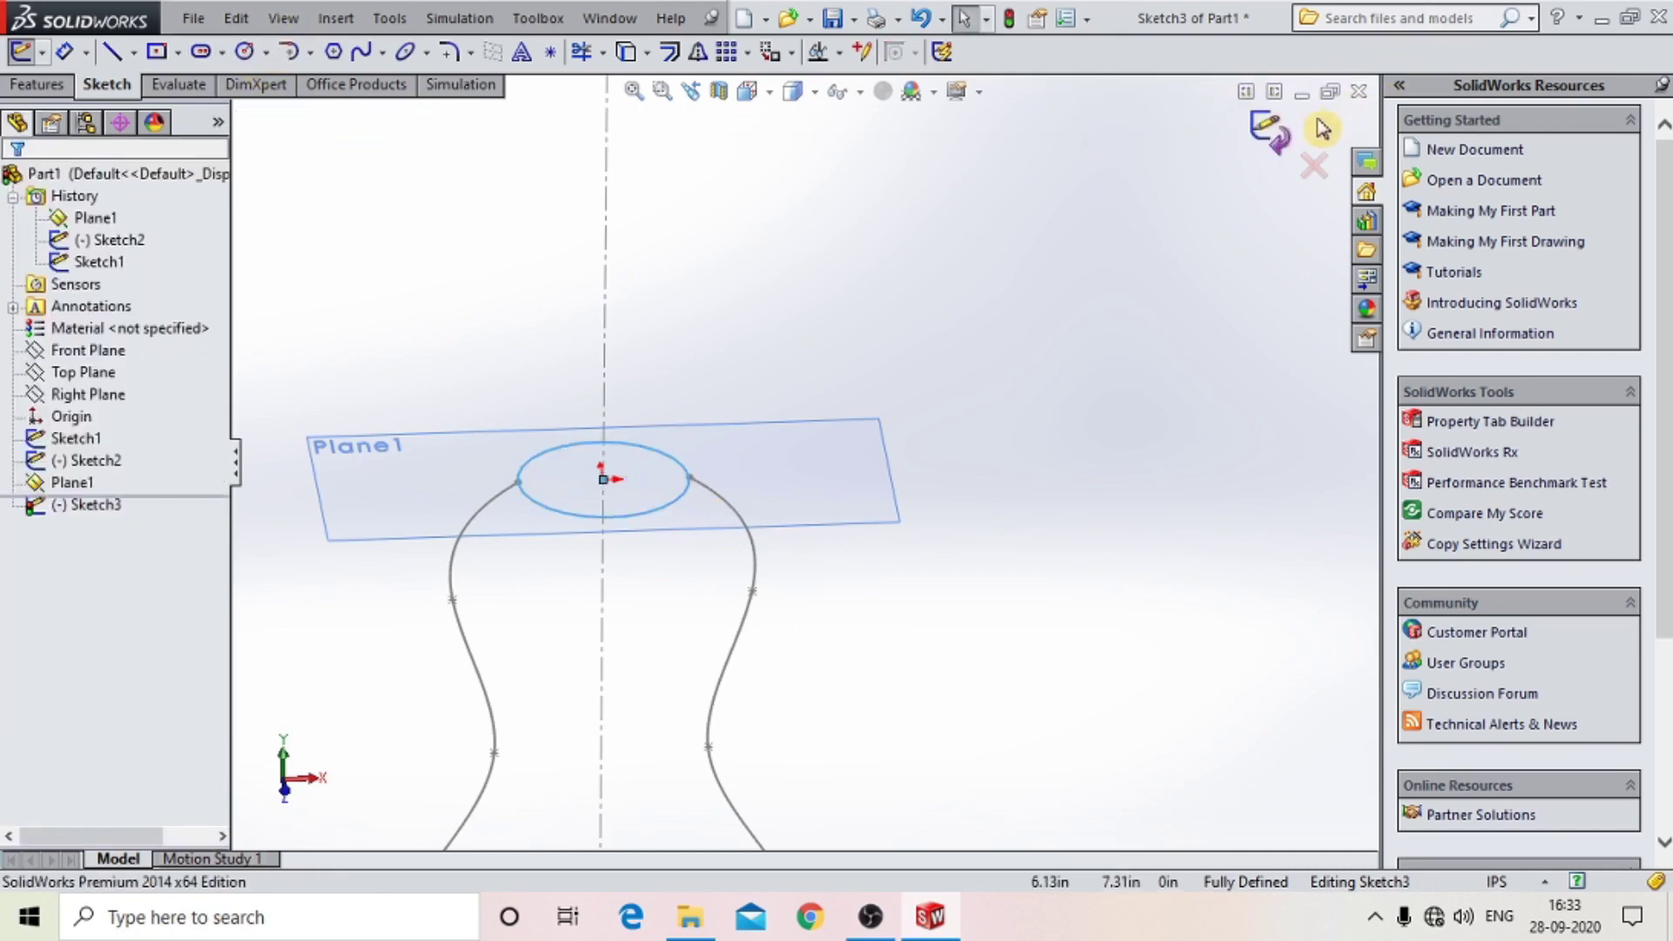
{"action": "left_click", "coordinate": [1270, 133]}
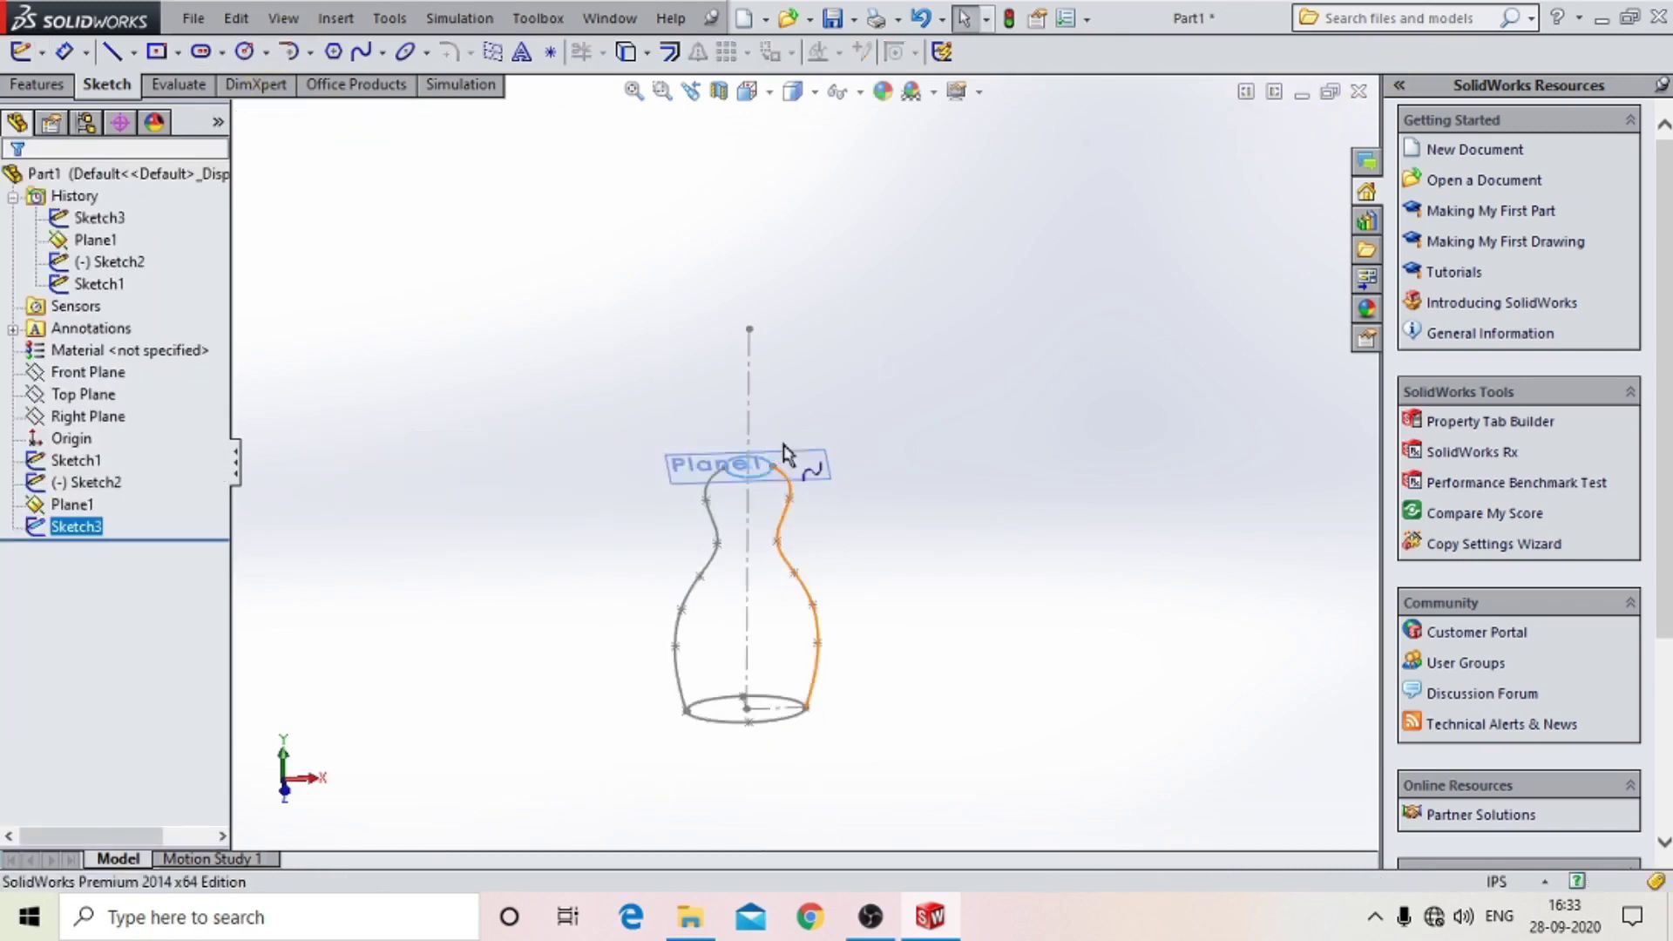
Hide Plane1 from the model view.
{"action": "left_click", "coordinate": [963, 531]}
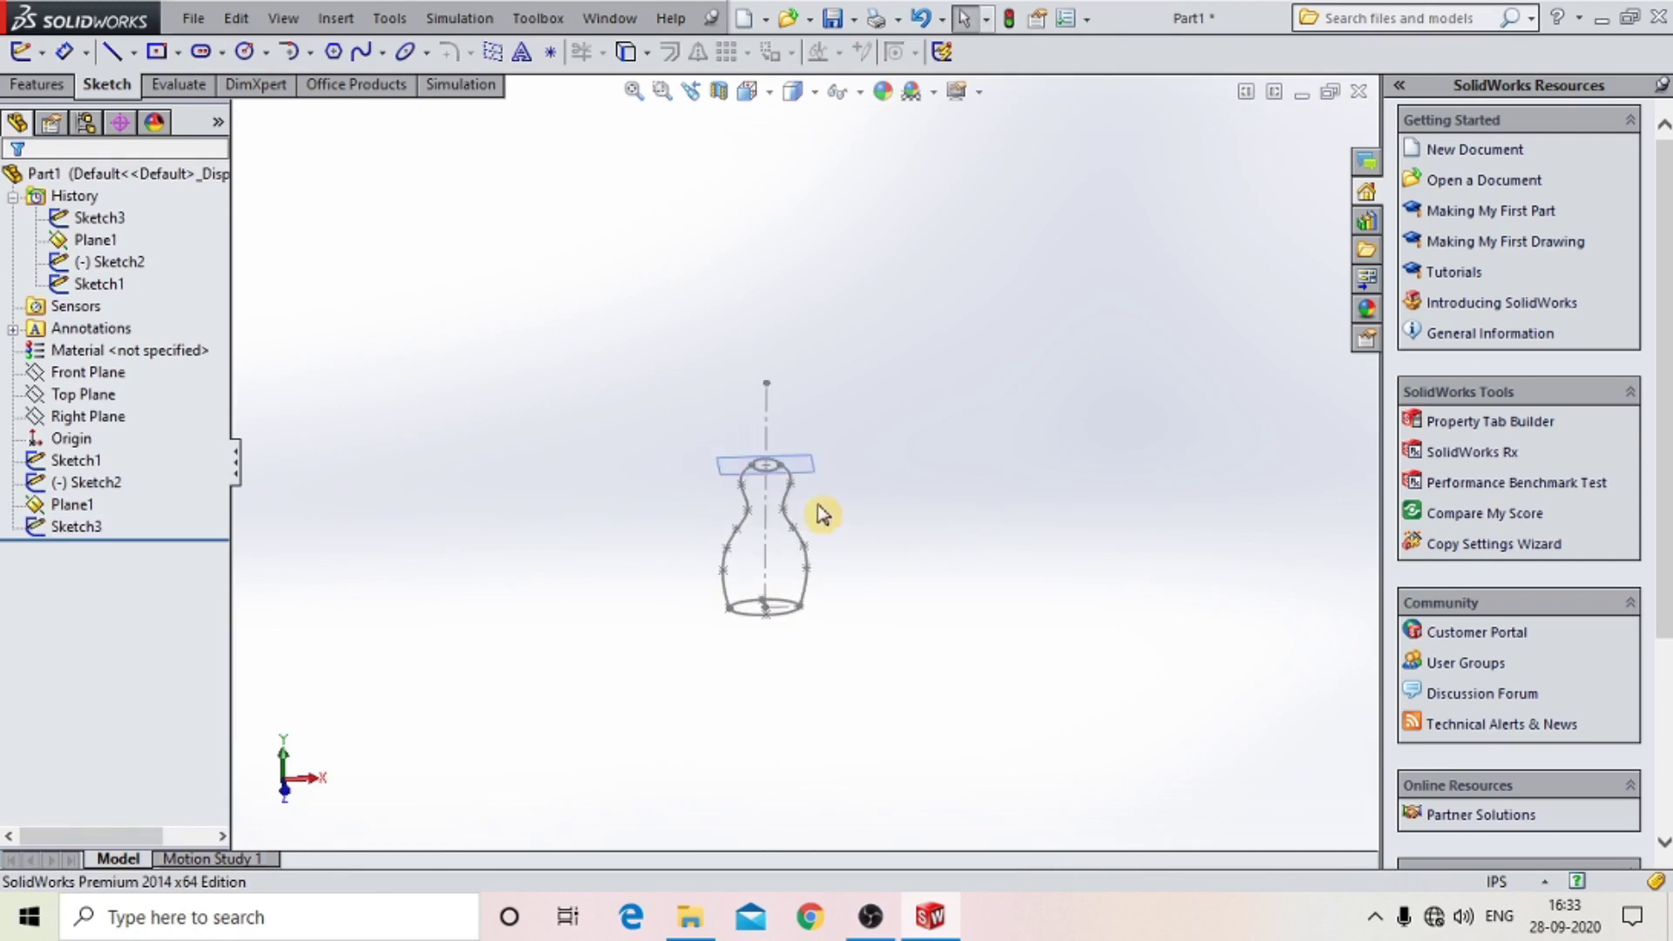
{"action": "scroll", "coordinate": [819, 488], "scroll_direction": "down", "scroll_amount": 2}
{"action": "left_click", "coordinate": [772, 471]}
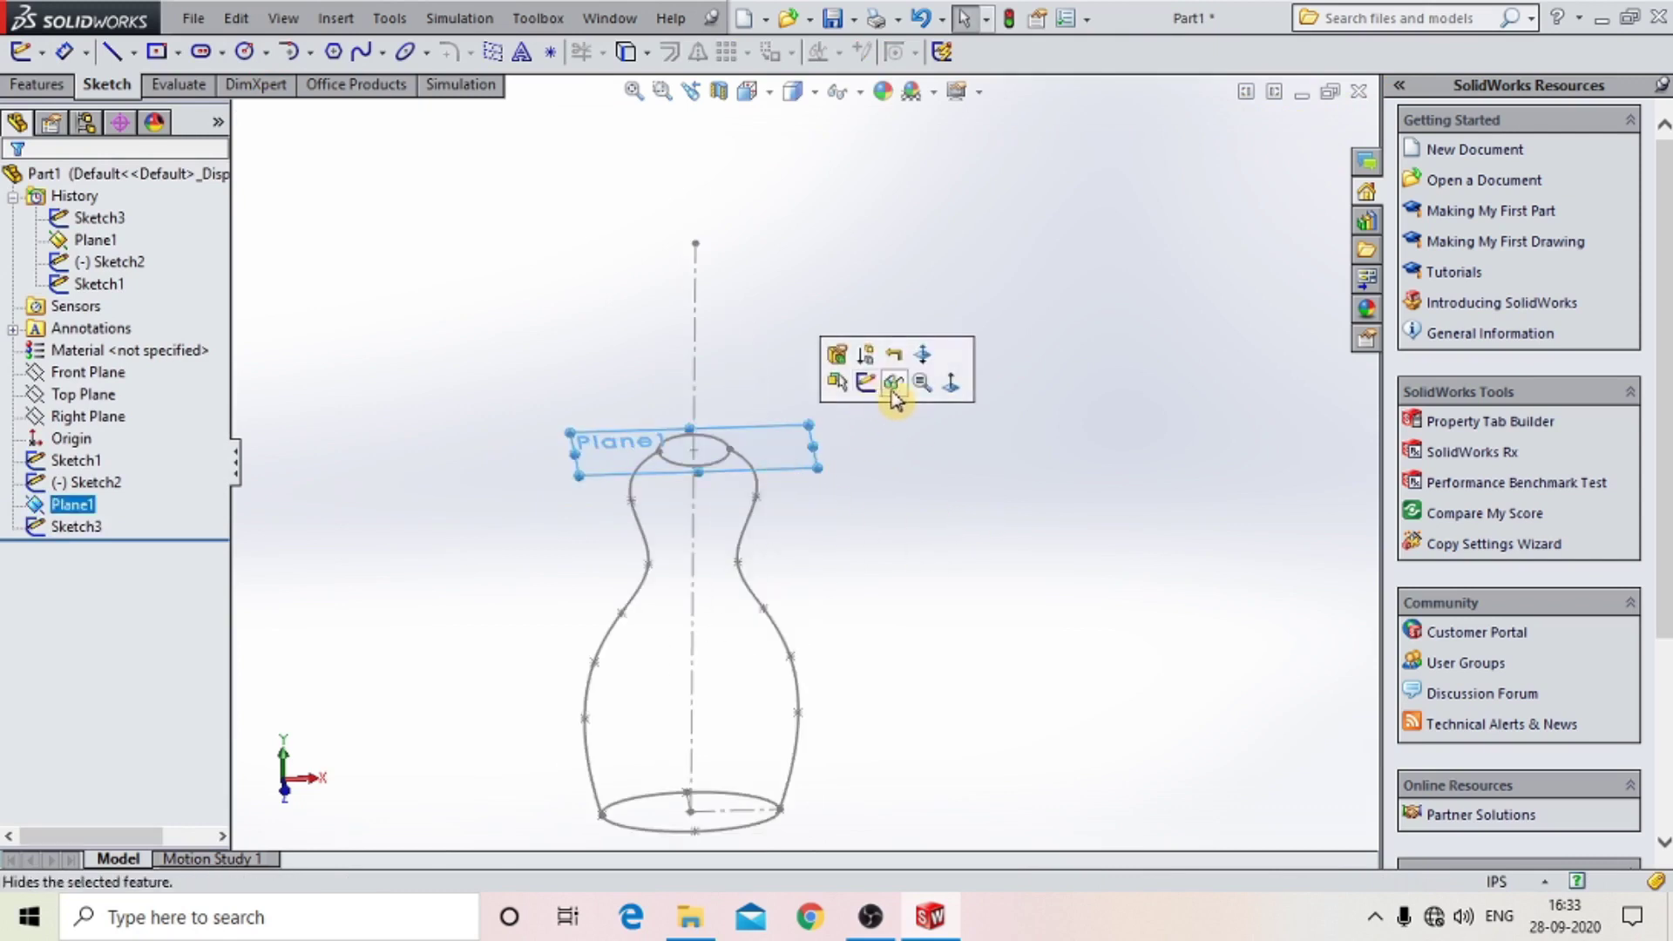
{"action": "left_click", "coordinate": [732, 605]}
{"action": "scroll", "coordinate": [710, 664], "scroll_direction": "up", "scroll_amount": 1}
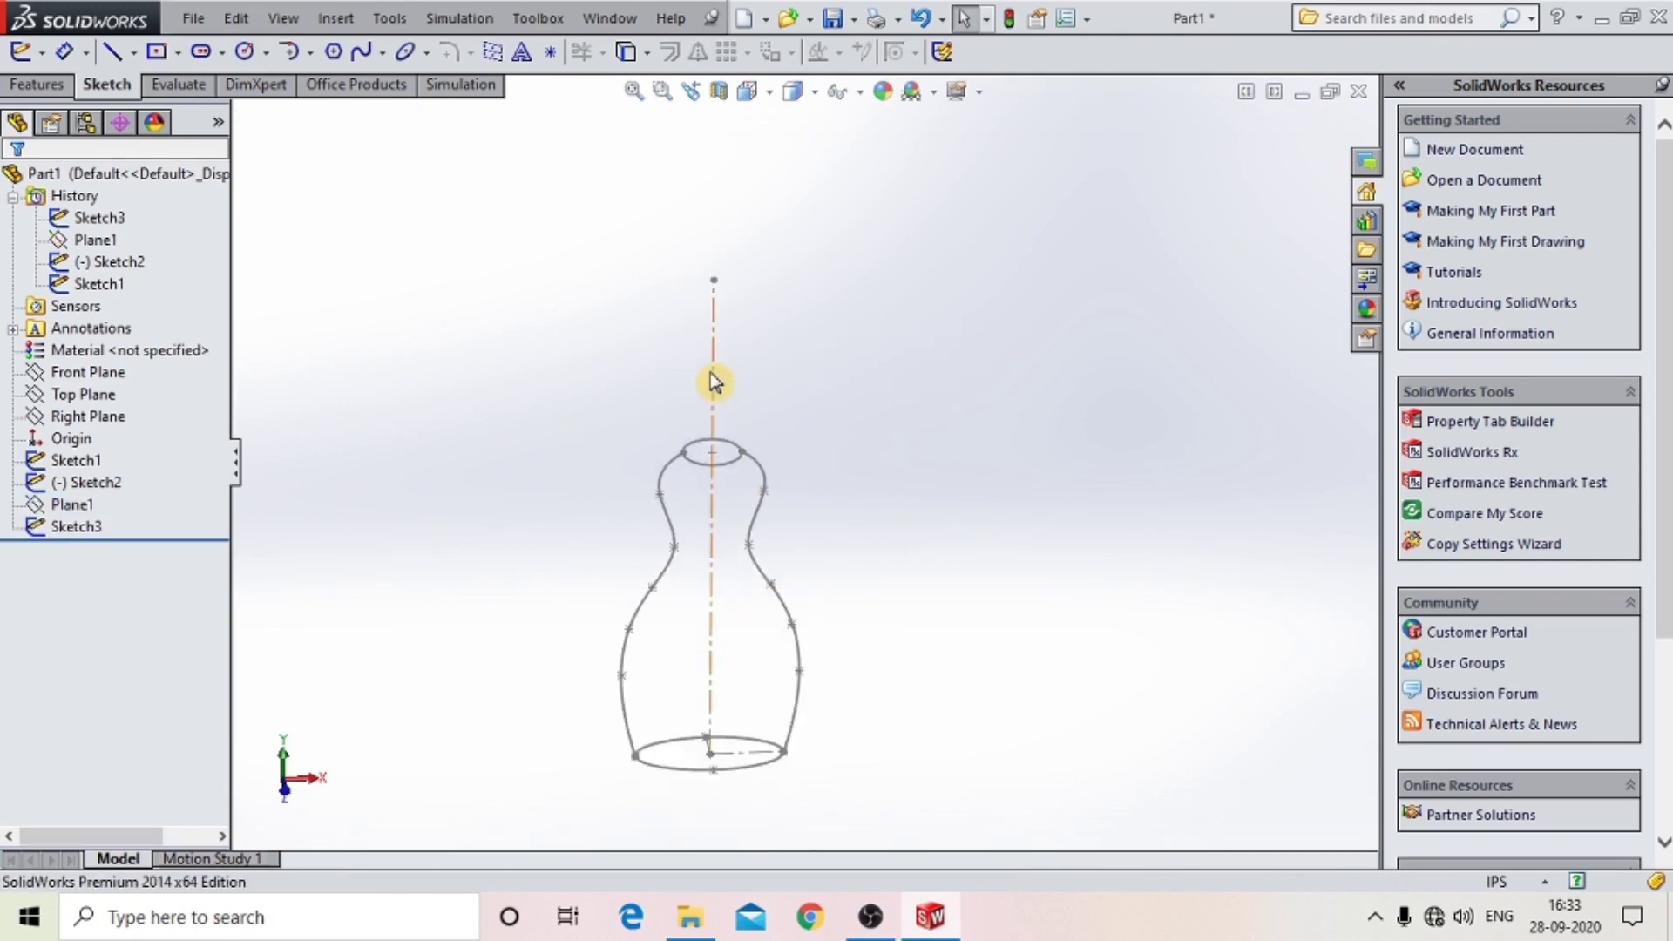
{"action": "left_click", "coordinate": [48, 87]}
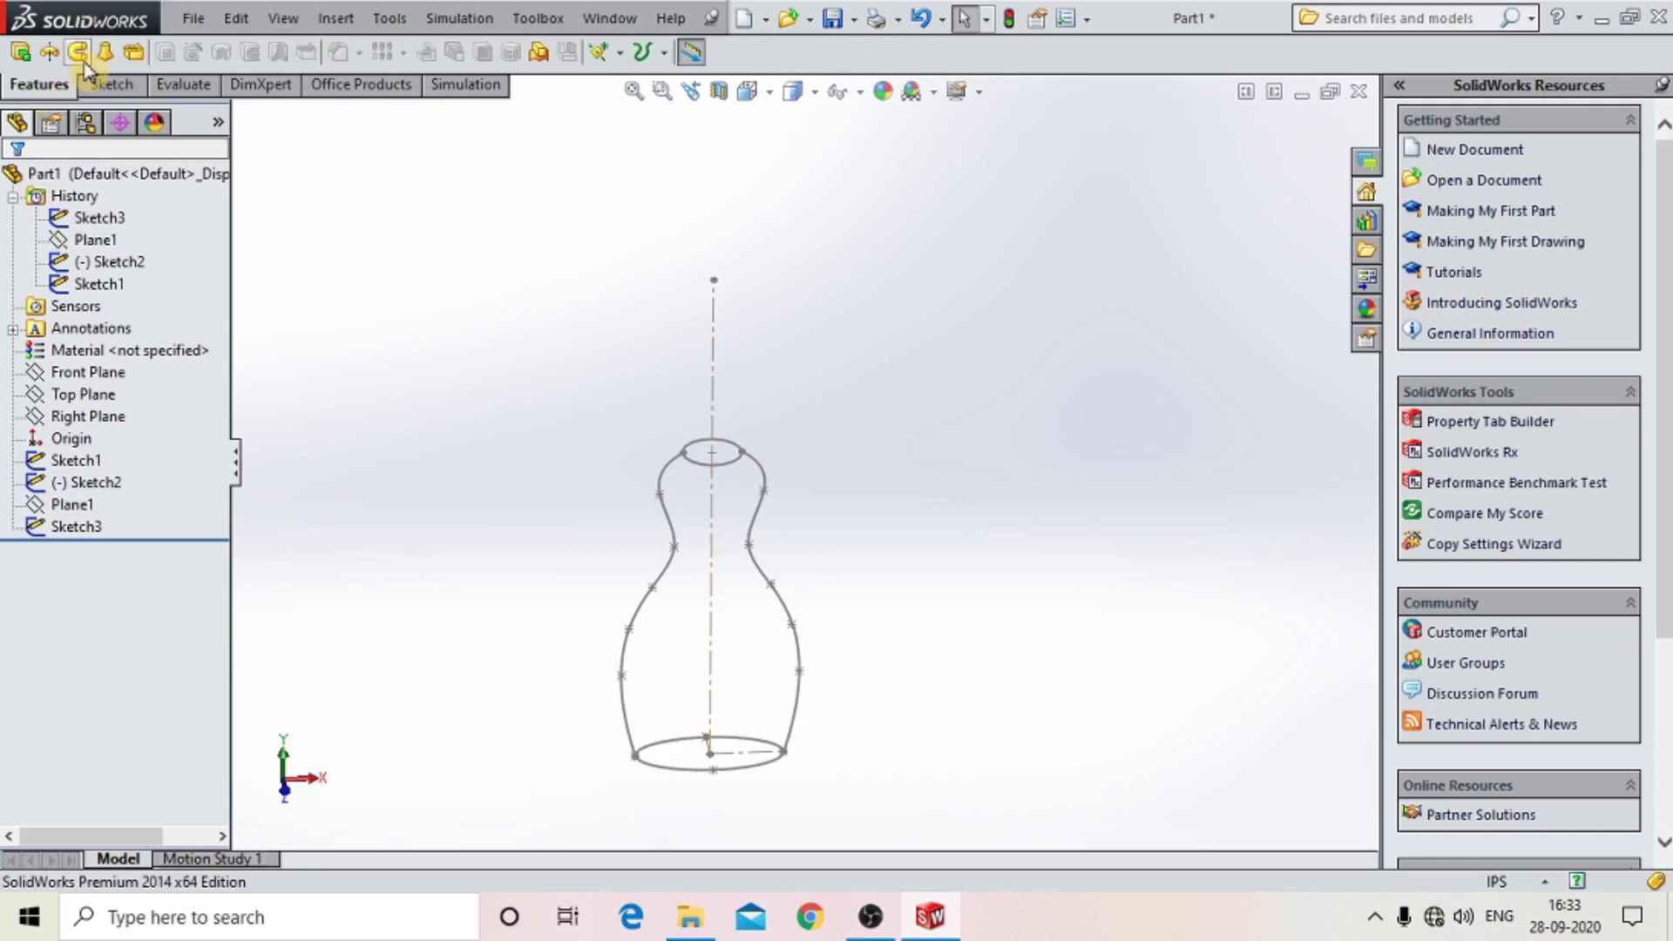
Start a loft using the neck circle and base ellipse as its two profiles.
{"action": "left_click", "coordinate": [104, 60]}
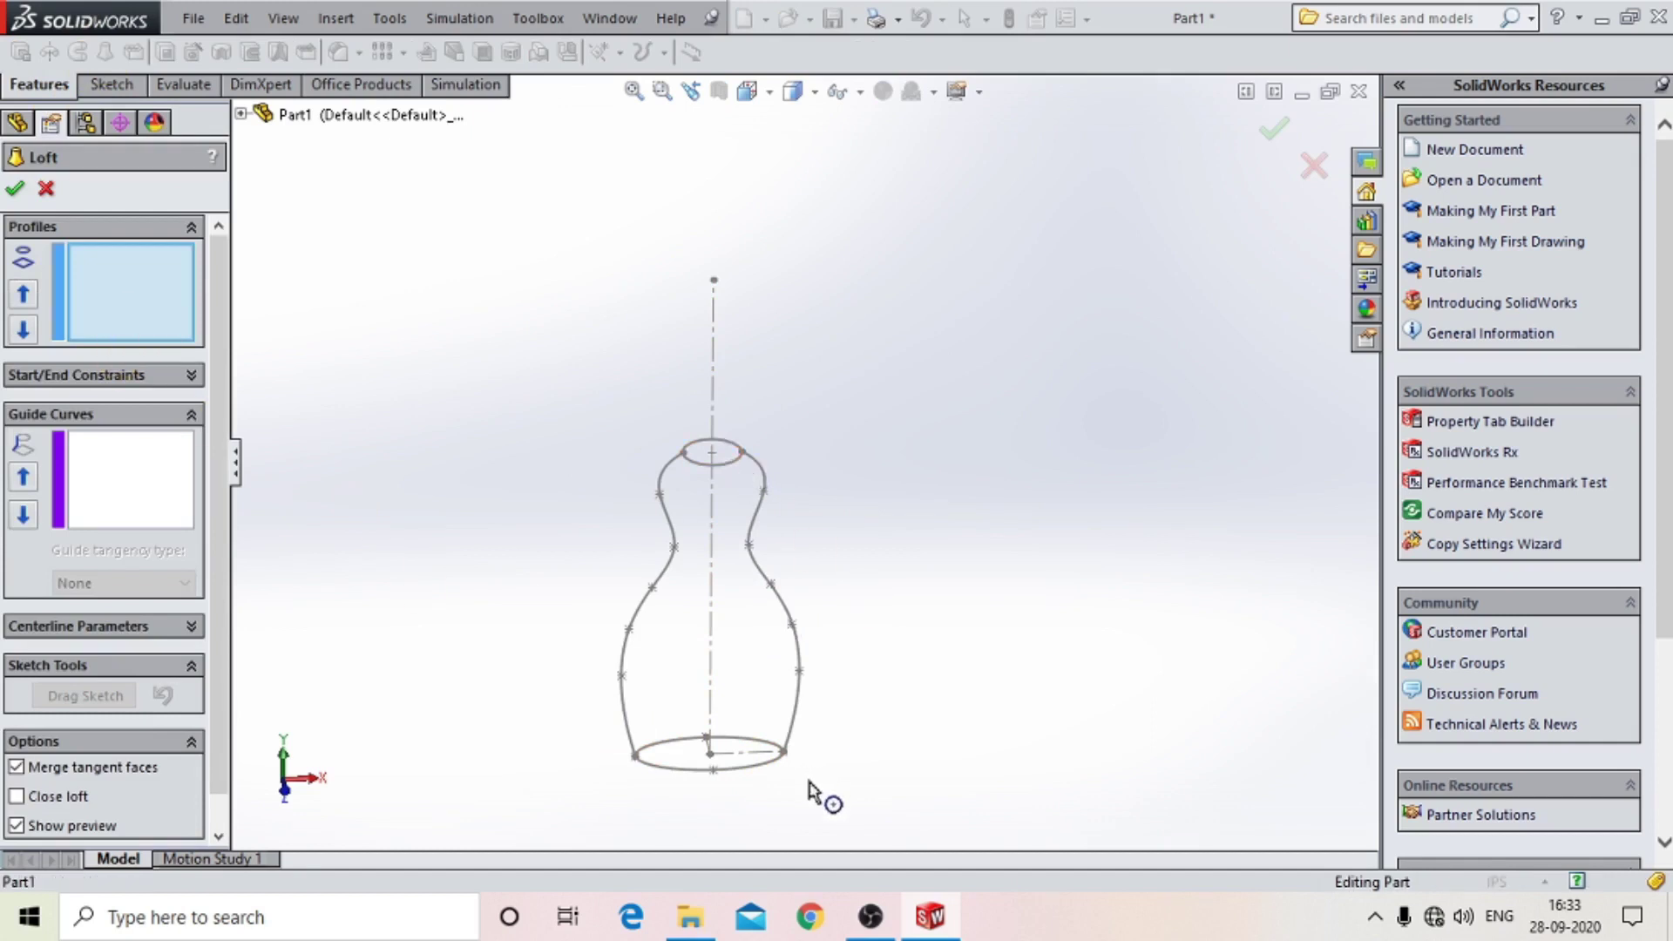
{"action": "left_click", "coordinate": [732, 469]}
{"action": "left_click", "coordinate": [774, 782]}
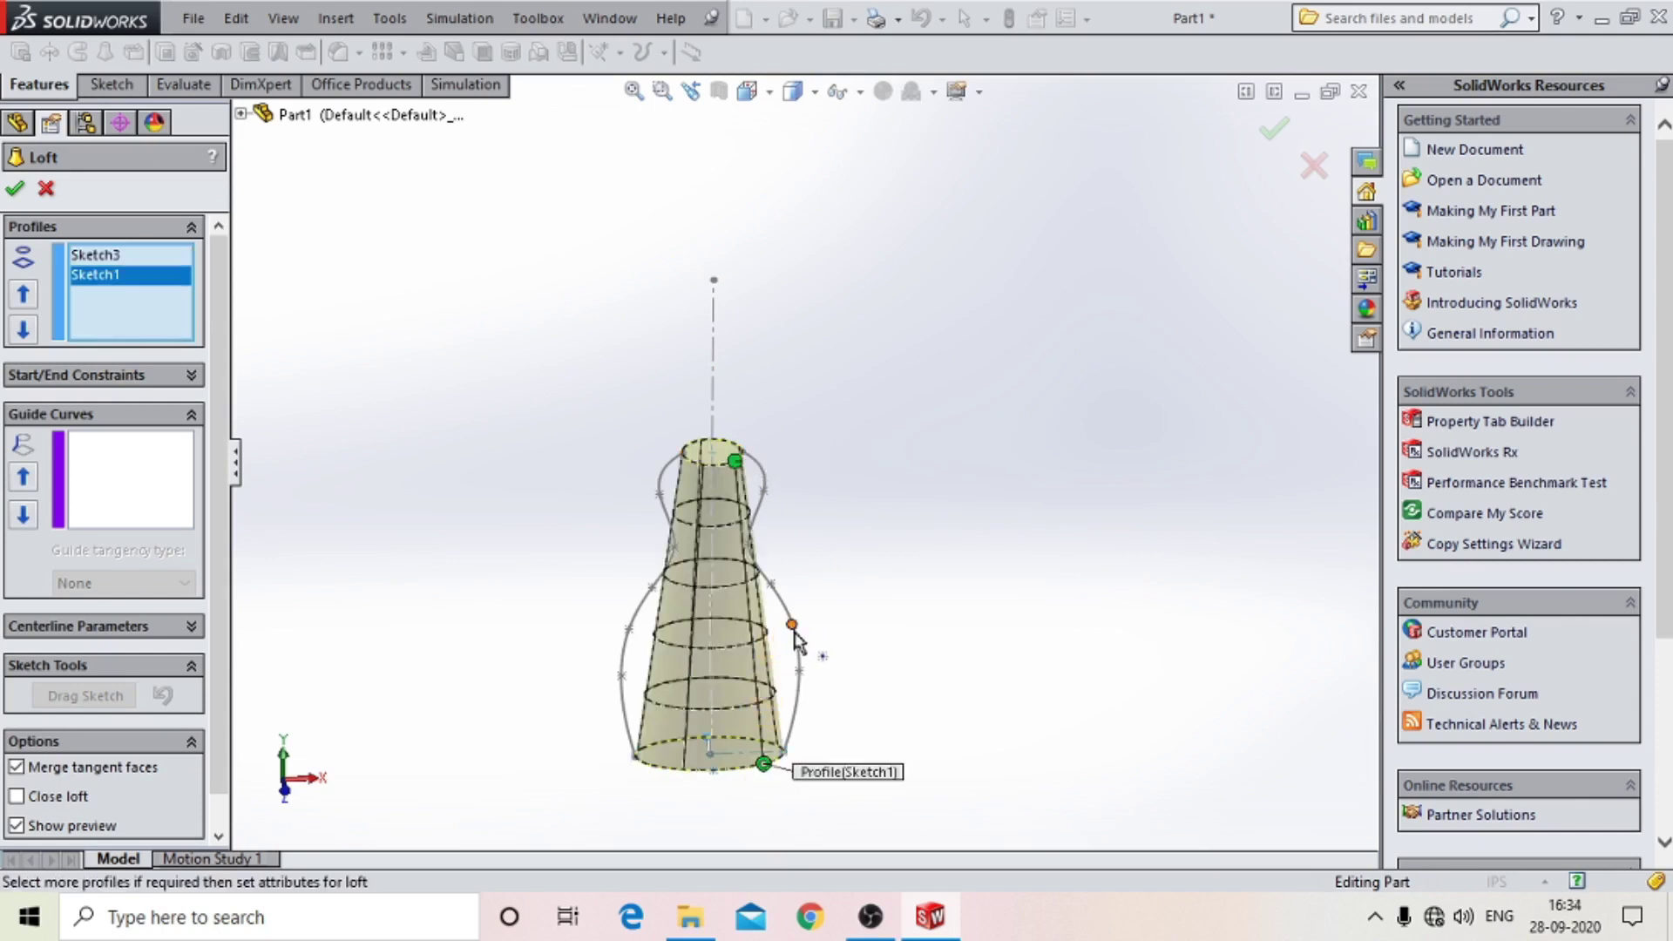
{"action": "left_click", "coordinate": [779, 611]}
{"action": "left_click", "coordinate": [145, 470]}
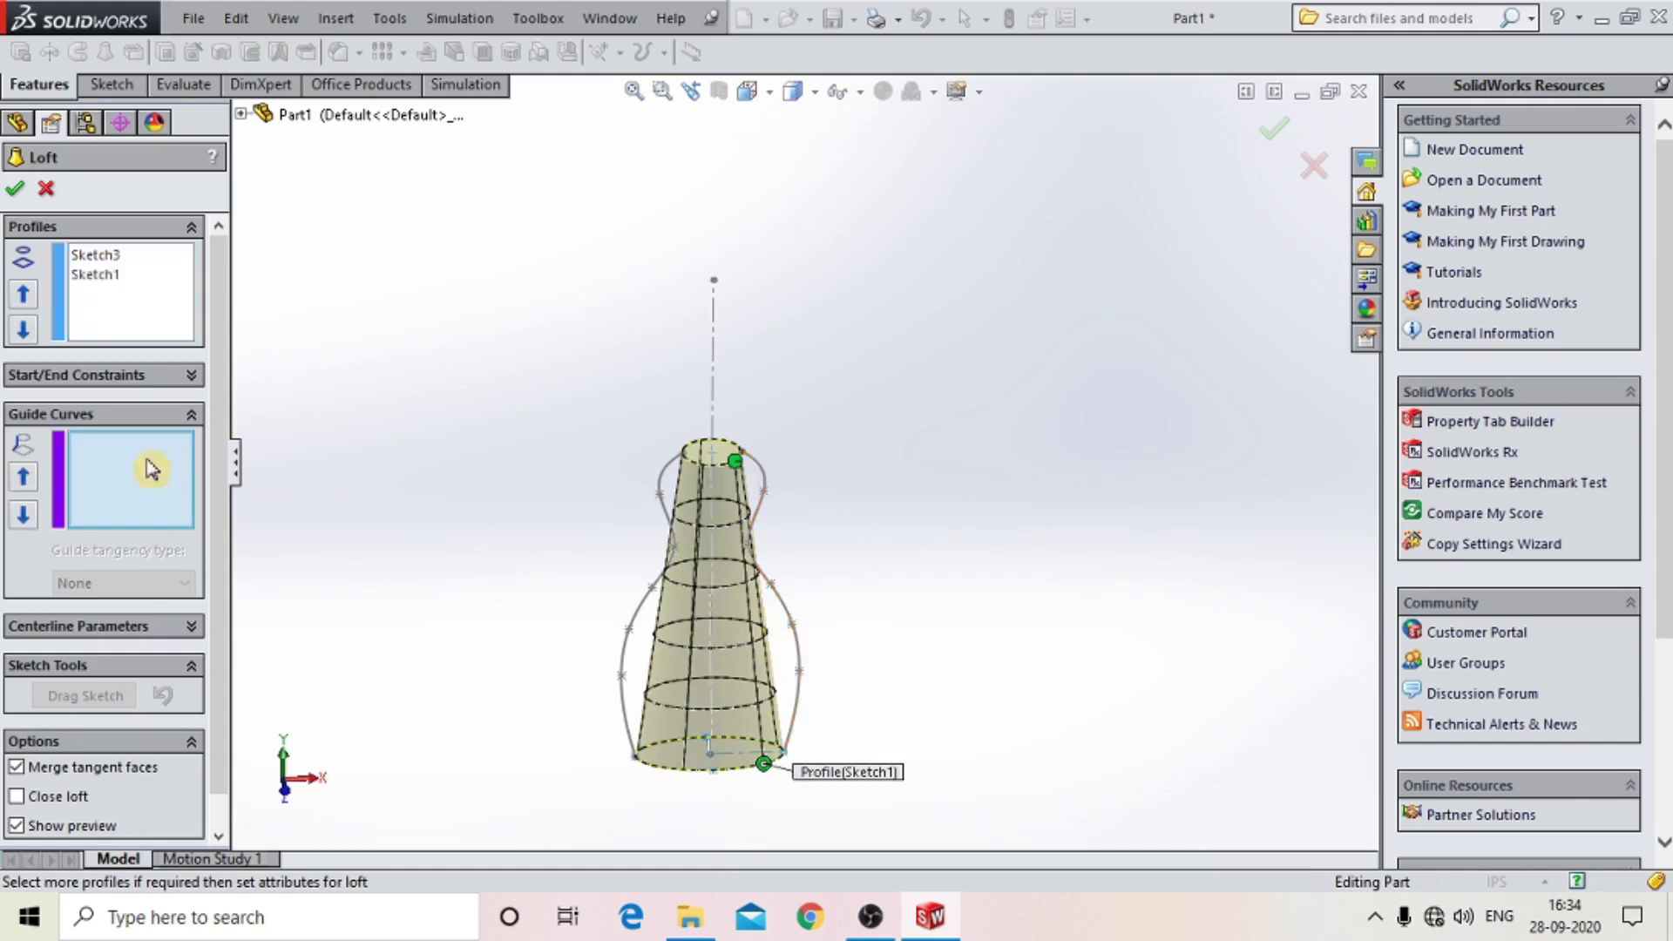
Add the right and left side curves as guide curves and complete Loft1.
{"action": "left_click", "coordinate": [785, 614]}
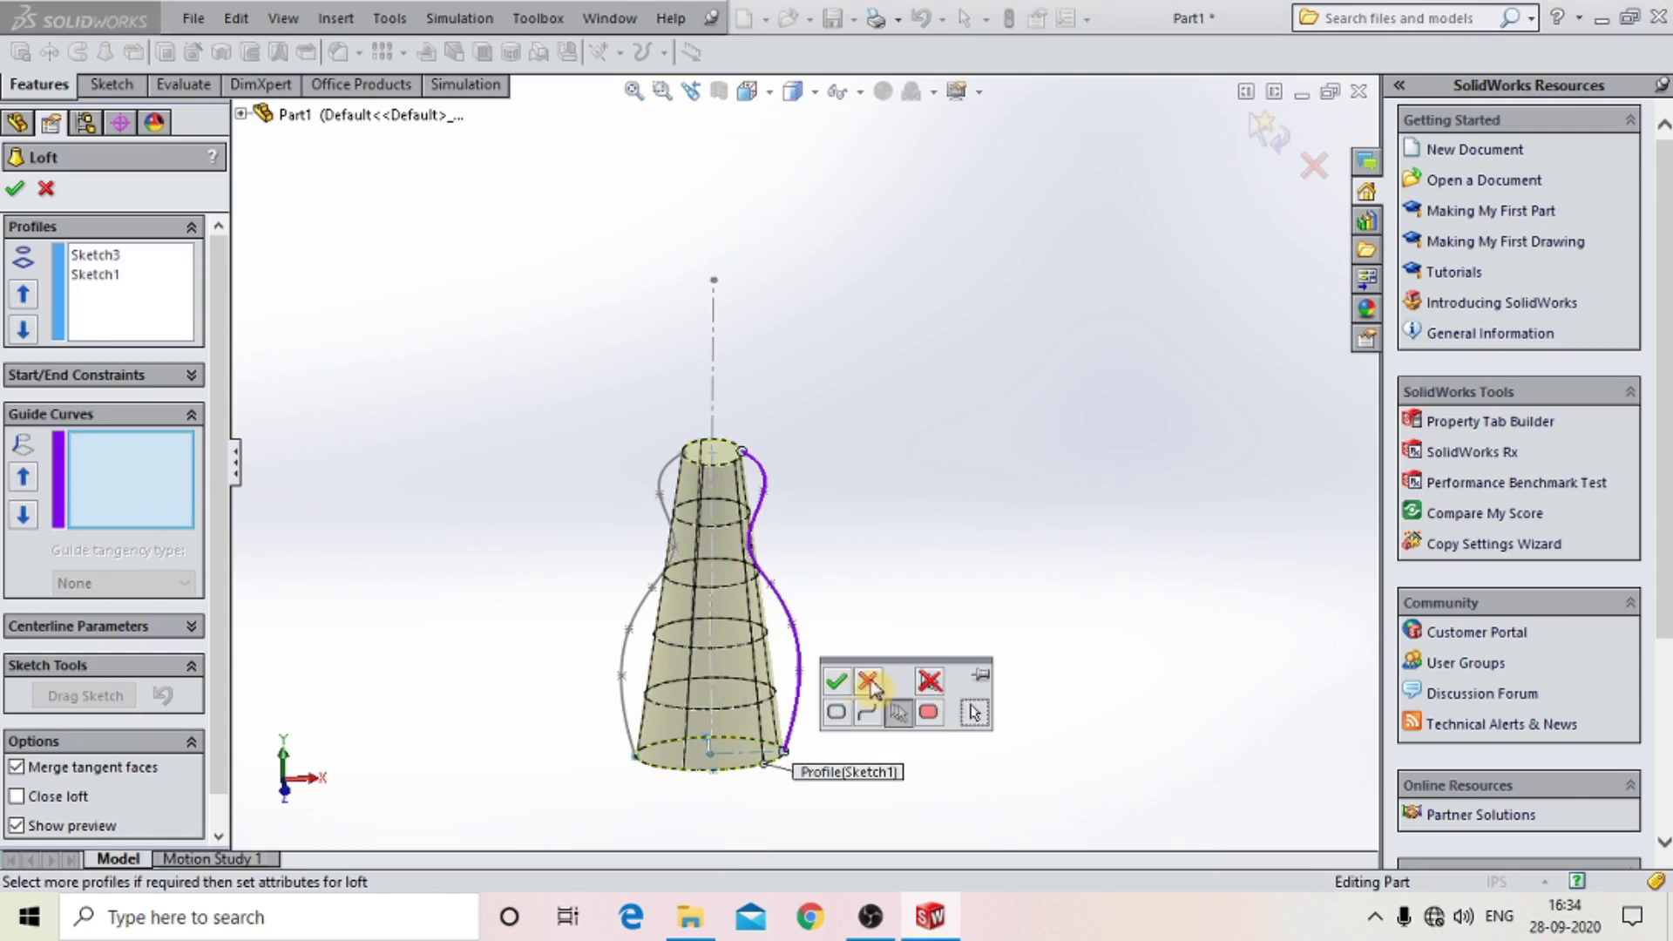
{"action": "left_click", "coordinate": [838, 689]}
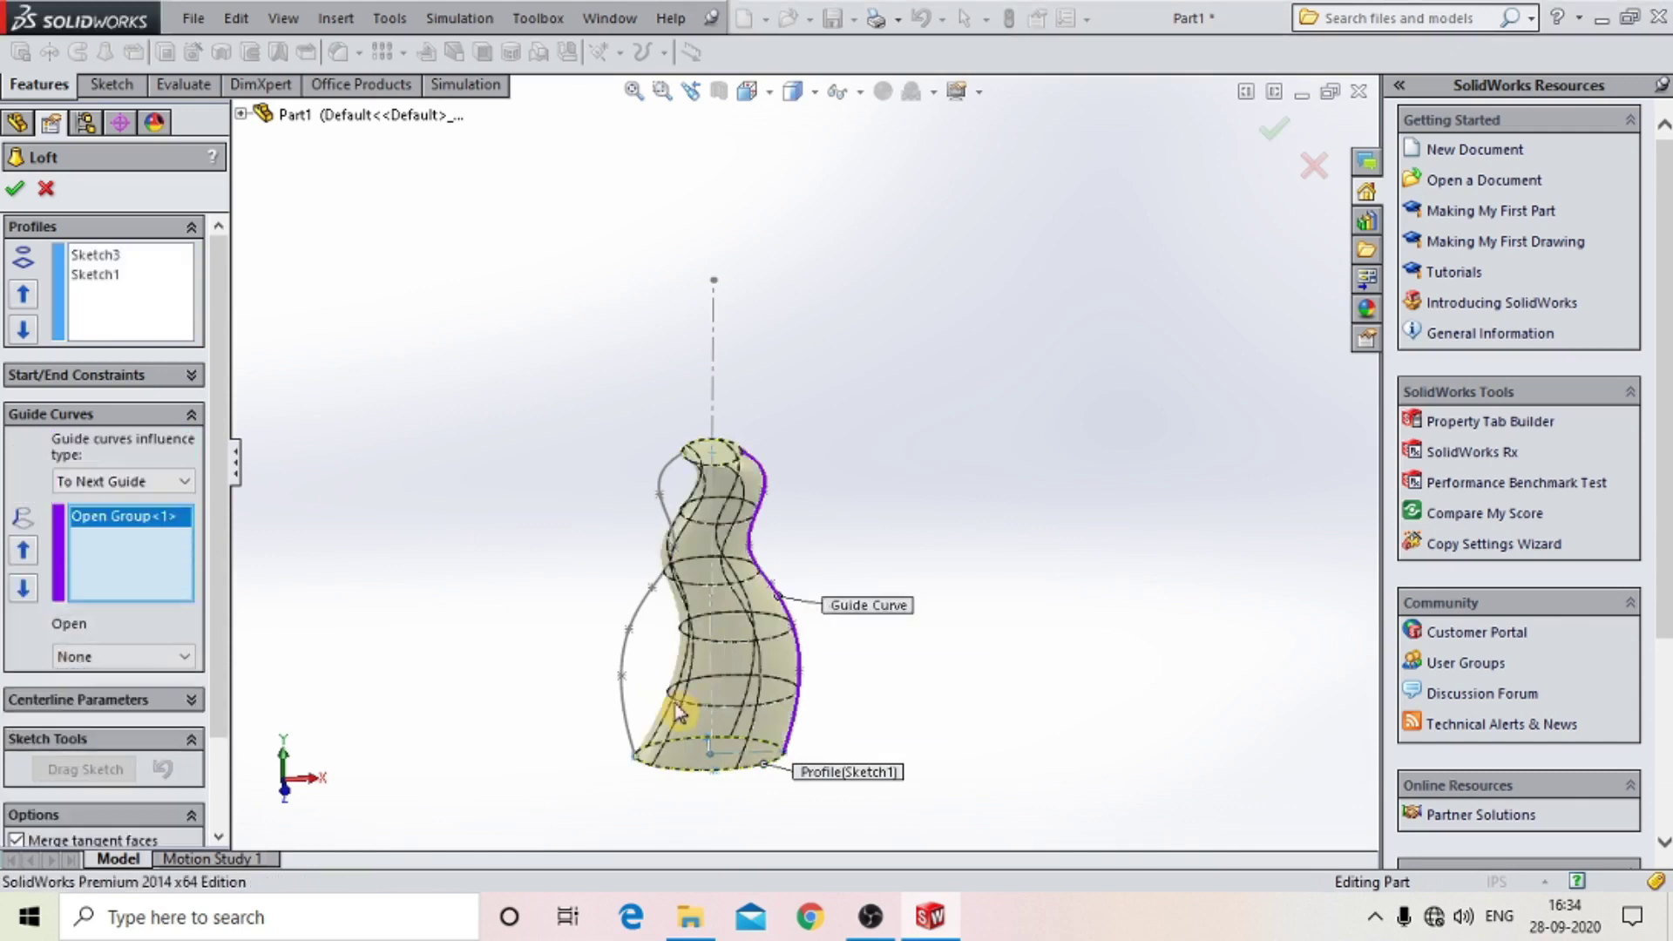
{"action": "left_click", "coordinate": [626, 667]}
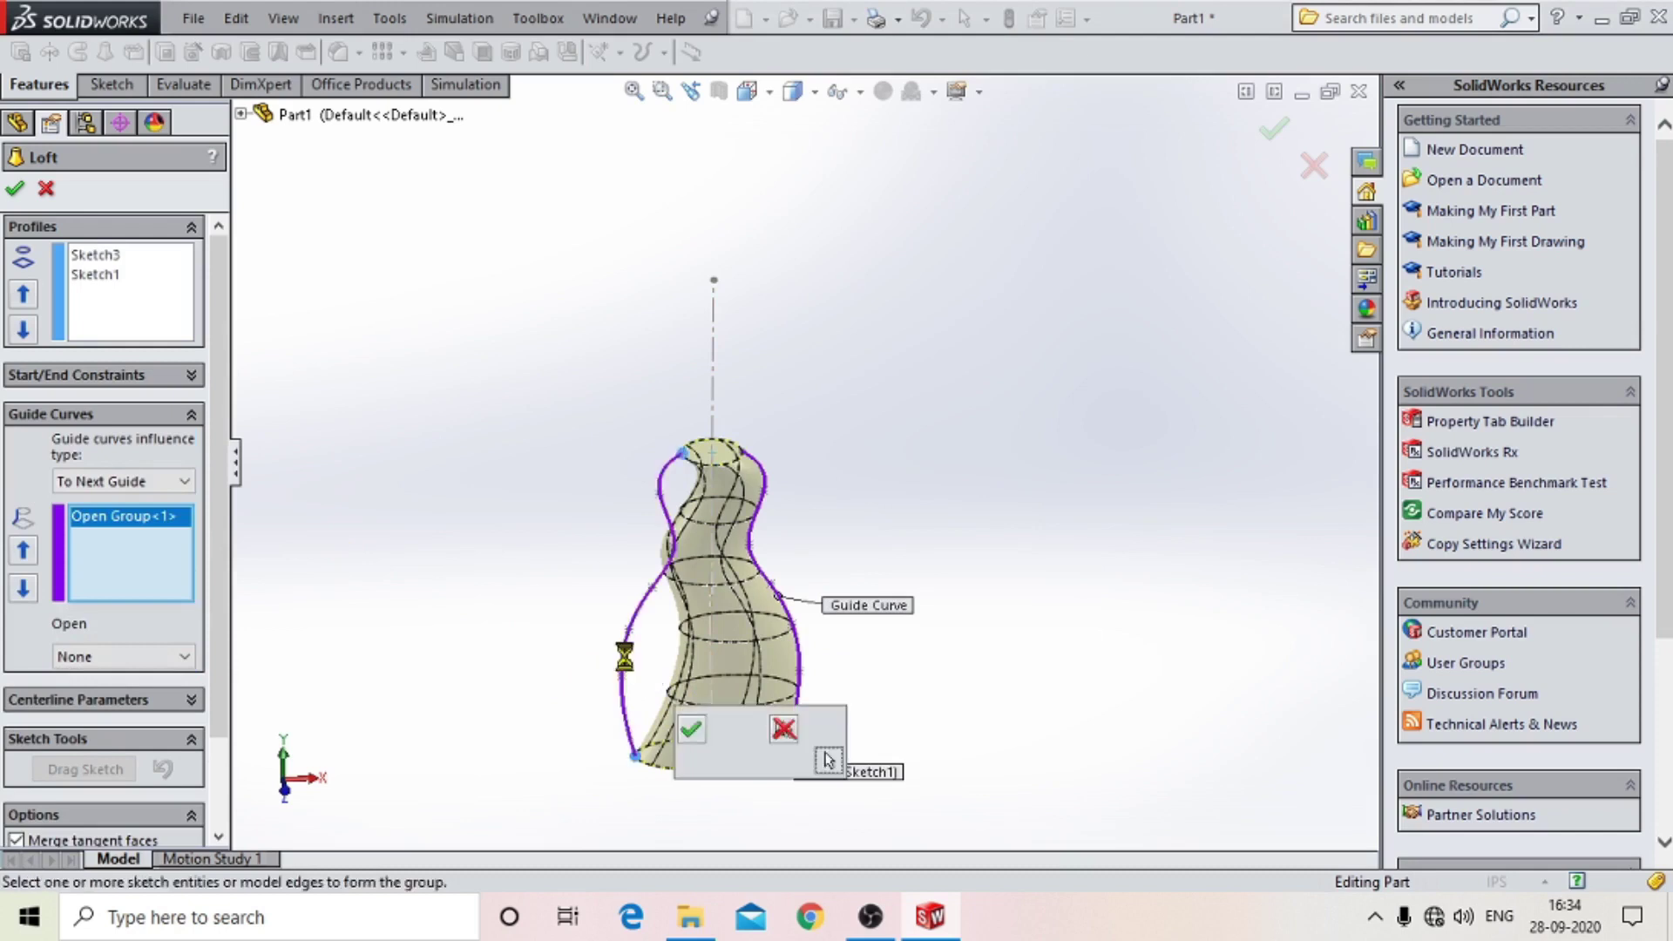
{"action": "left_click", "coordinate": [692, 731]}
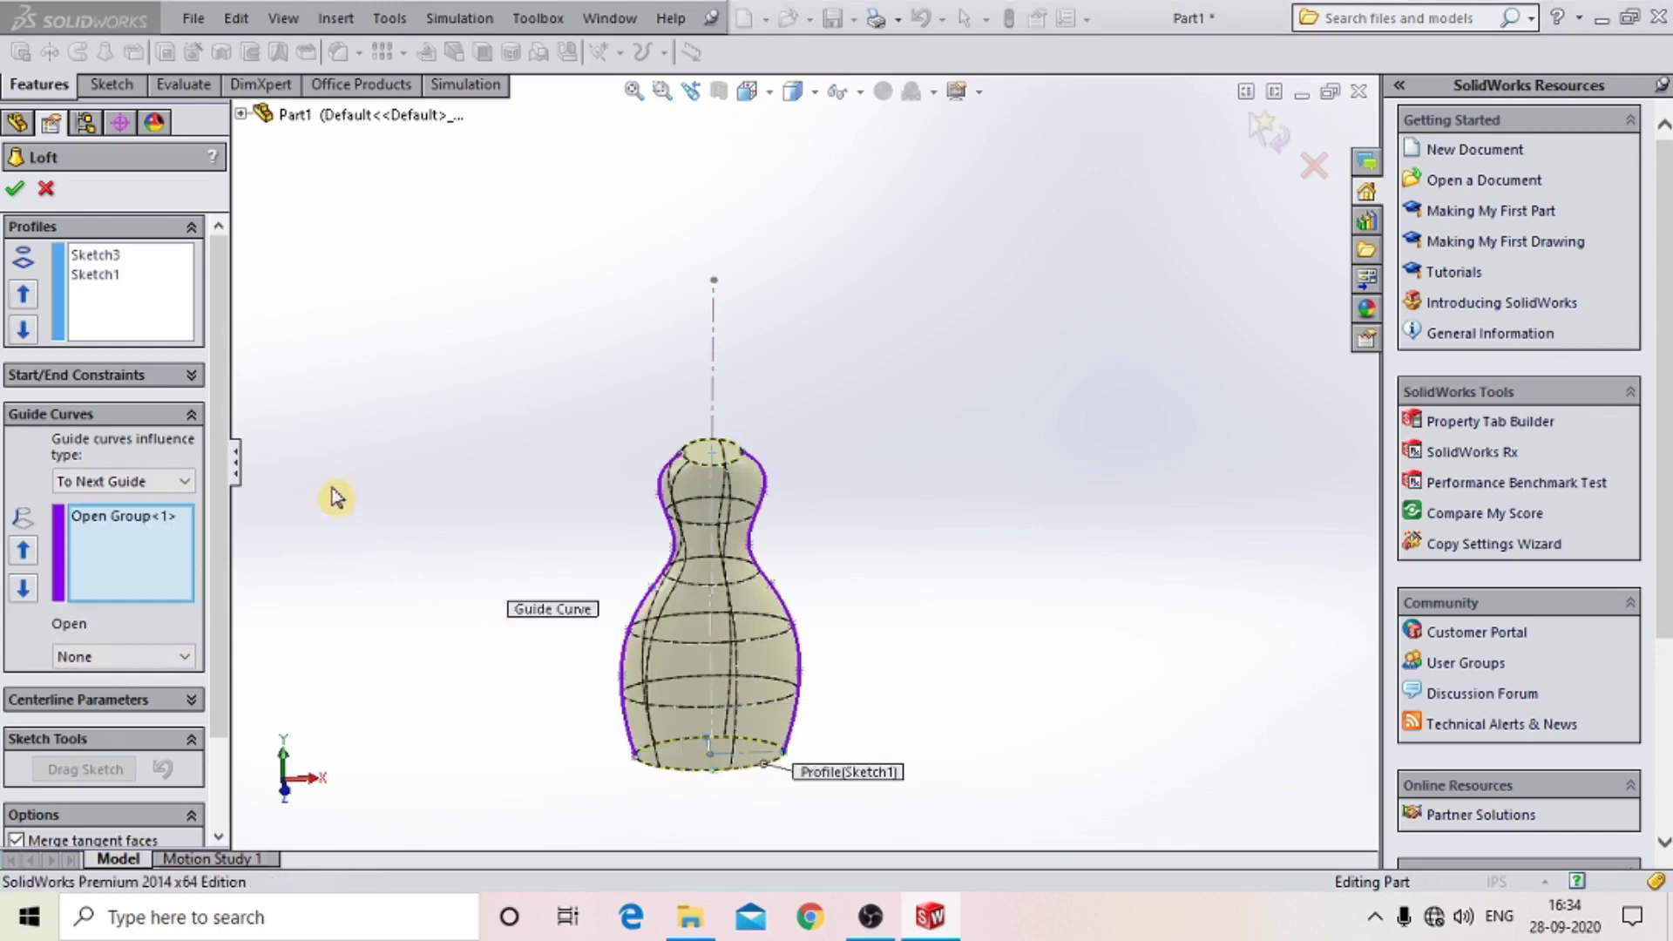
{"action": "left_click", "coordinate": [14, 190]}
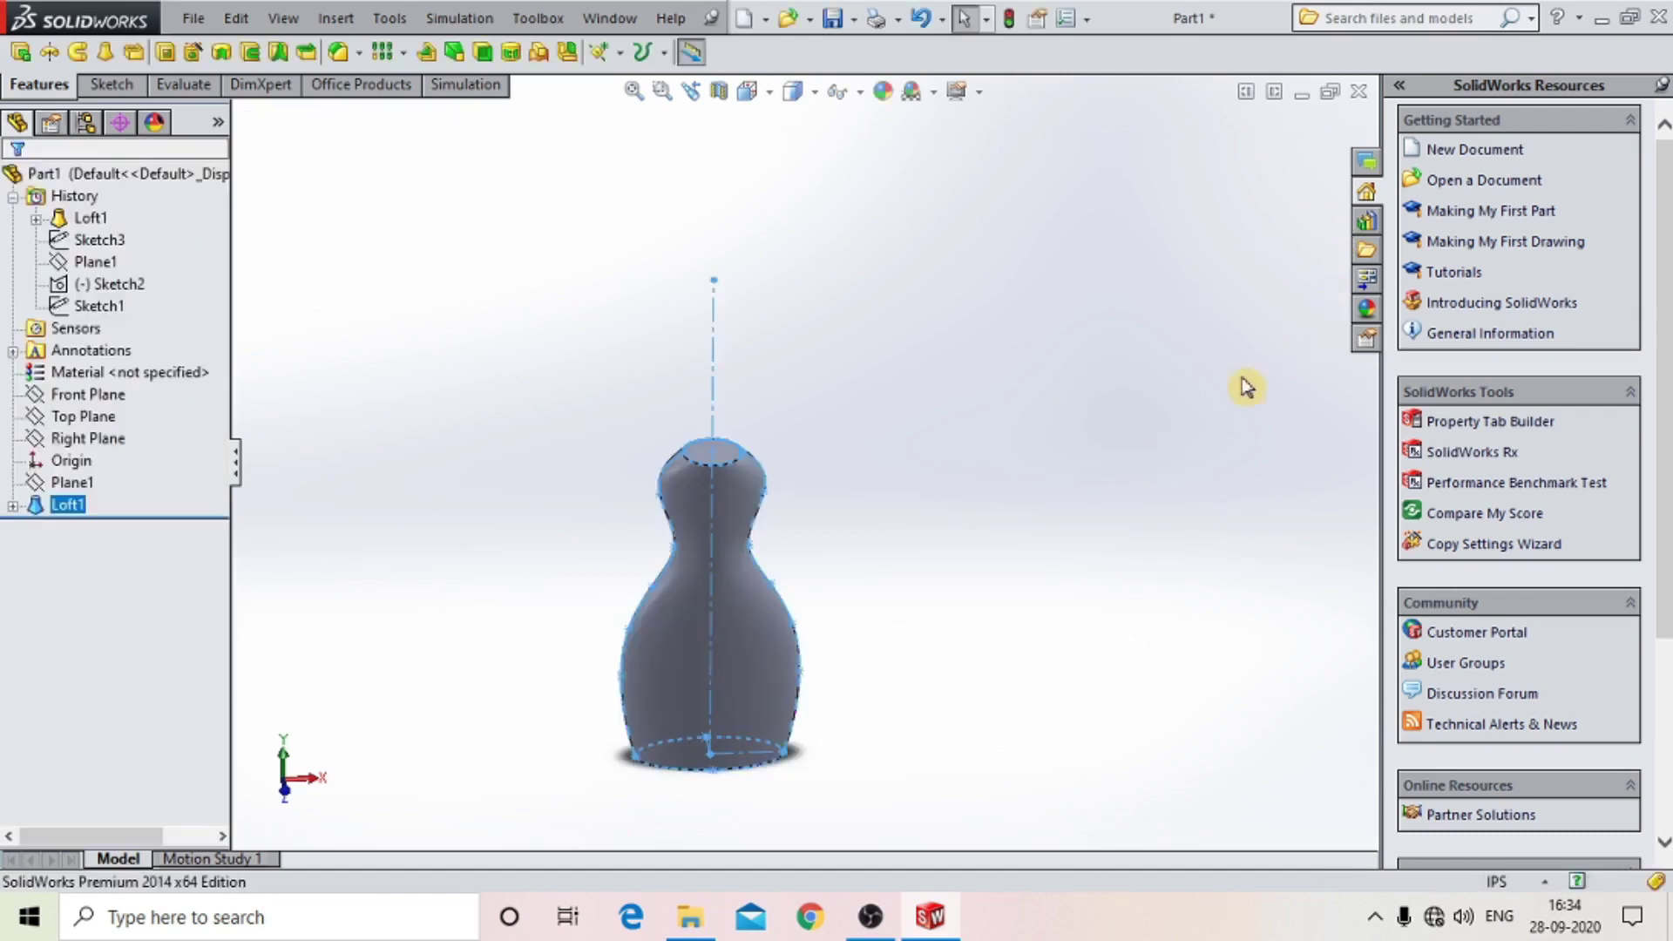
{"action": "mouse_move", "coordinate": [852, 311]}
{"action": "middle_mouse_down"}
{"action": "mouse_move", "coordinate": [710, 363]}
{"action": "mouse_move", "coordinate": [986, 172]}
{"action": "mouse_move", "coordinate": [947, 325]}
{"action": "mouse_move", "coordinate": [889, 389]}
{"action": "mouse_move", "coordinate": [829, 366]}
{"action": "mouse_move", "coordinate": [817, 392]}
{"action": "mouse_move", "coordinate": [836, 452]}
{"action": "middle_mouse_up"}
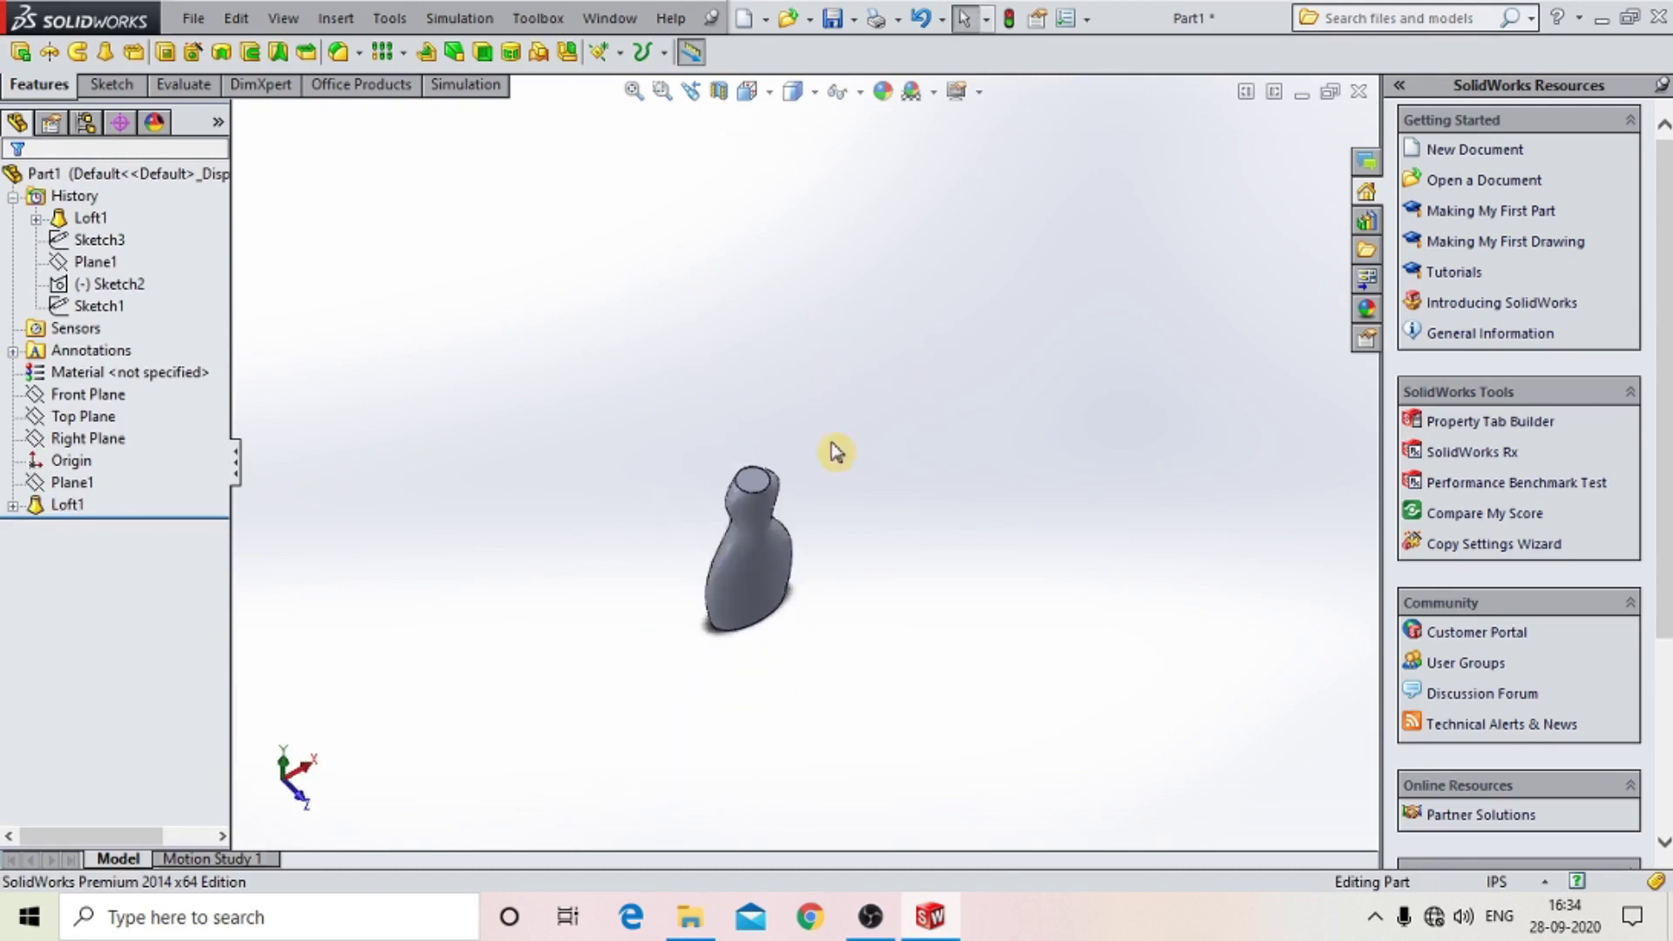
Show Plane1 from the feature tree so it spans the lofted bottle's top.
{"action": "scroll", "coordinate": [739, 500], "scroll_direction": "down", "scroll_amount": 3}
{"action": "scroll", "coordinate": [657, 583], "scroll_direction": "down", "scroll_amount": 3}
{"action": "scroll", "coordinate": [662, 576], "scroll_direction": "down", "scroll_amount": 3}
{"action": "middle_click_drag", "start_coordinate": [660, 556], "coordinate": [482, 380]}
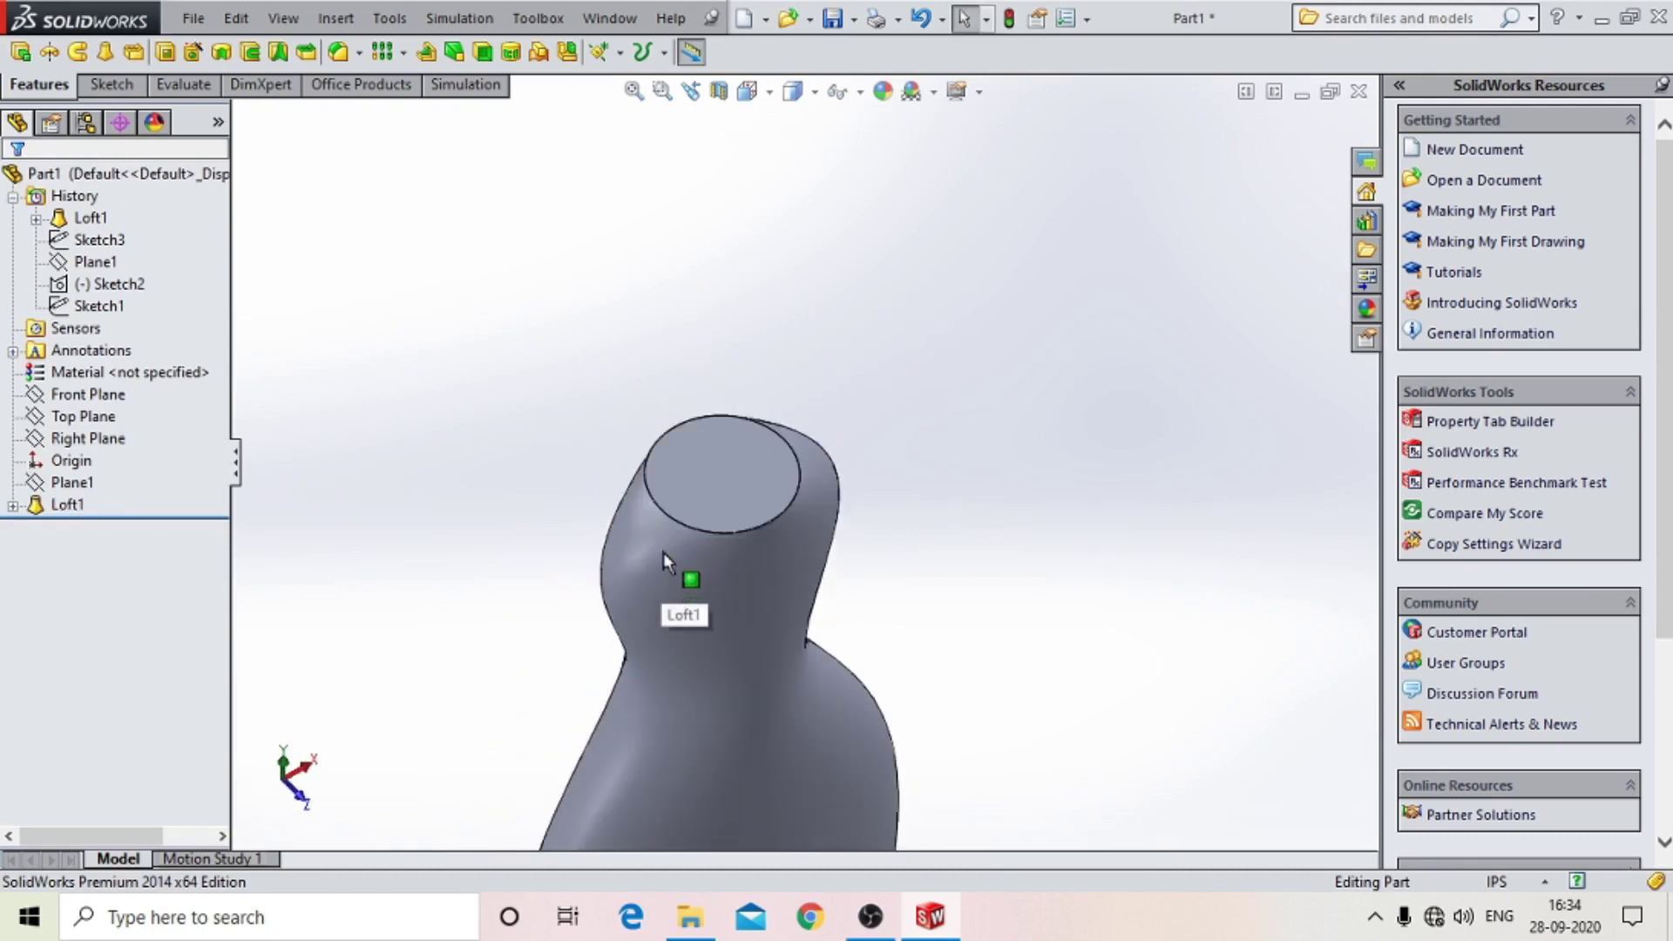
{"action": "left_click", "coordinate": [734, 488]}
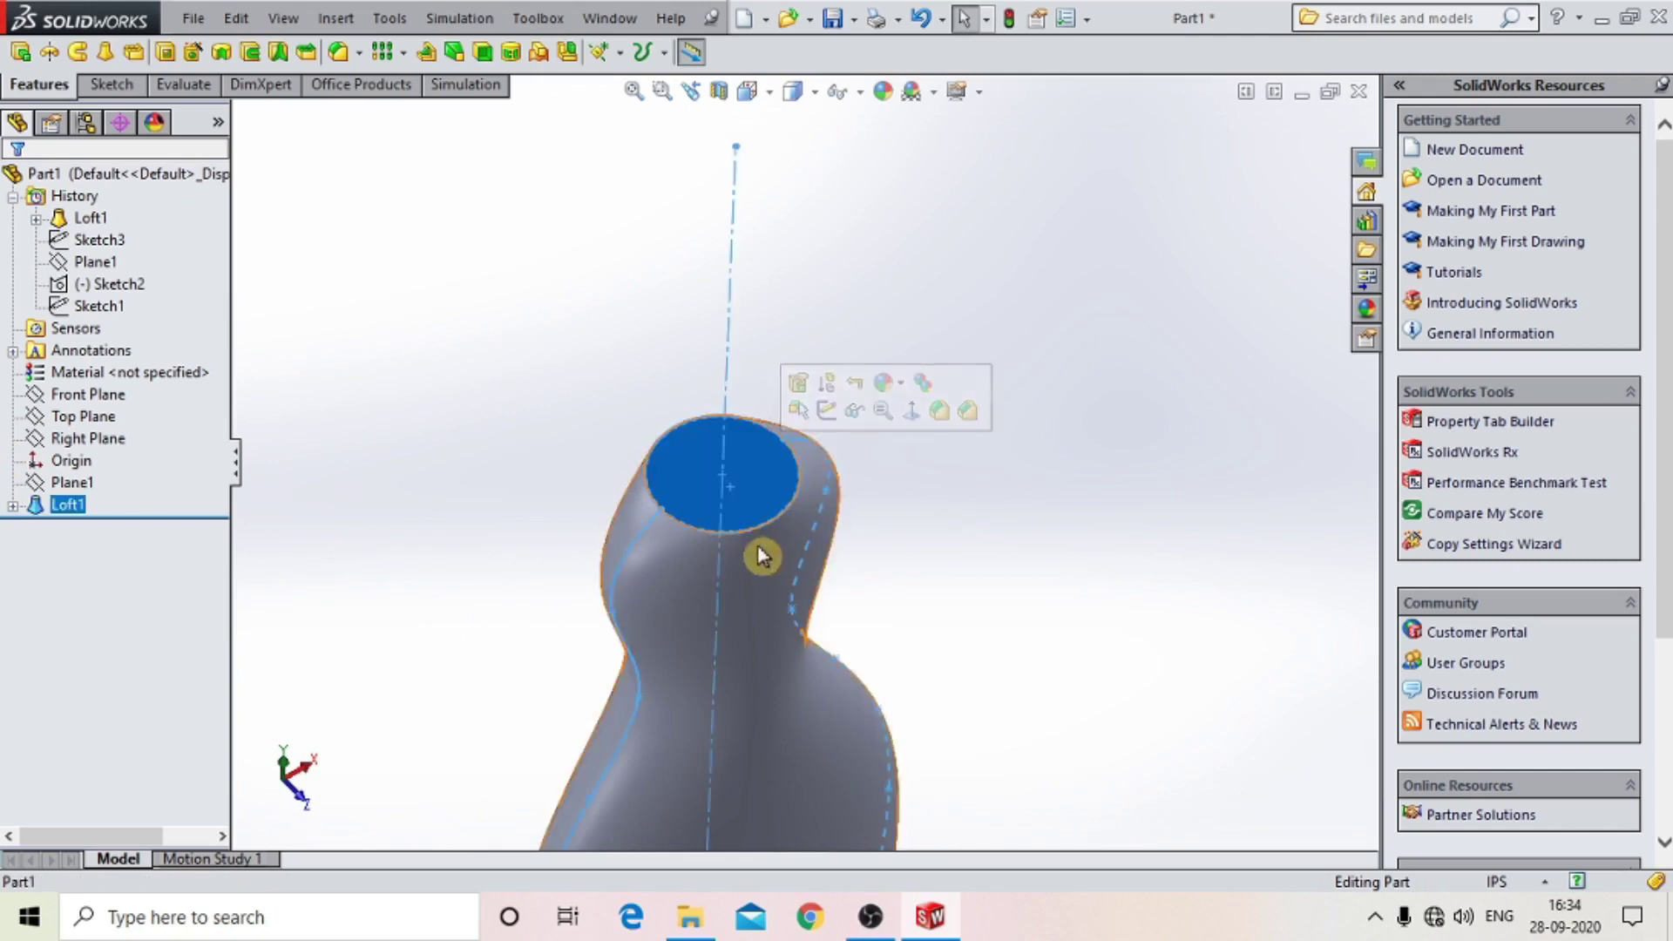
{"action": "left_click", "coordinate": [72, 482]}
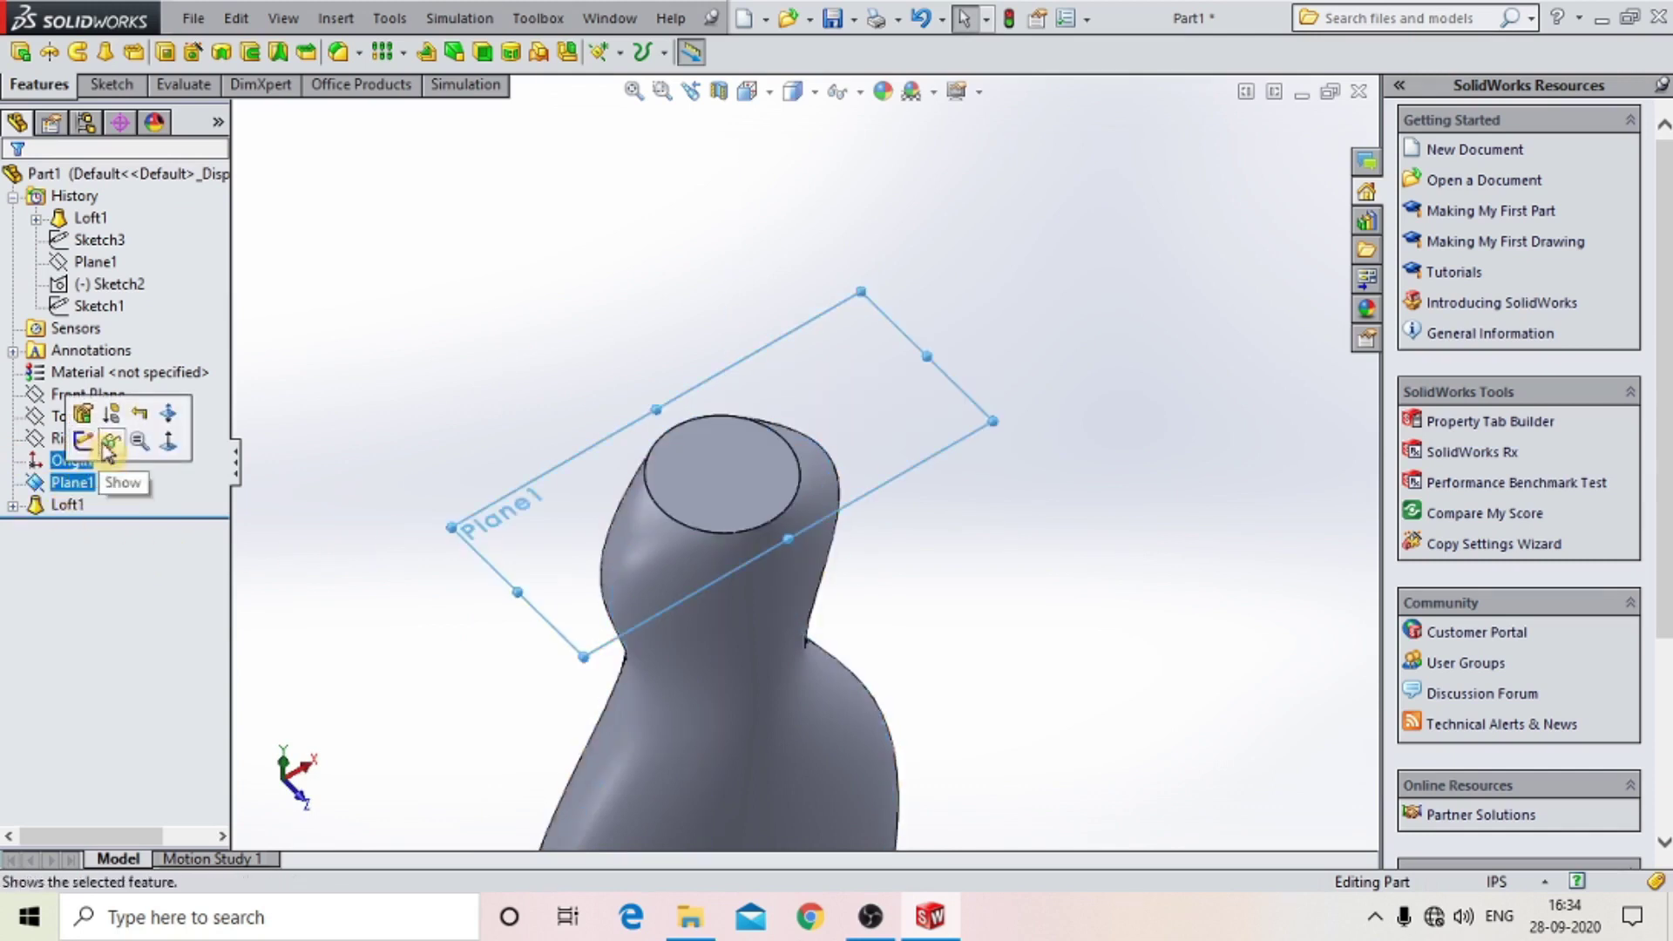
{"action": "left_click", "coordinate": [859, 396]}
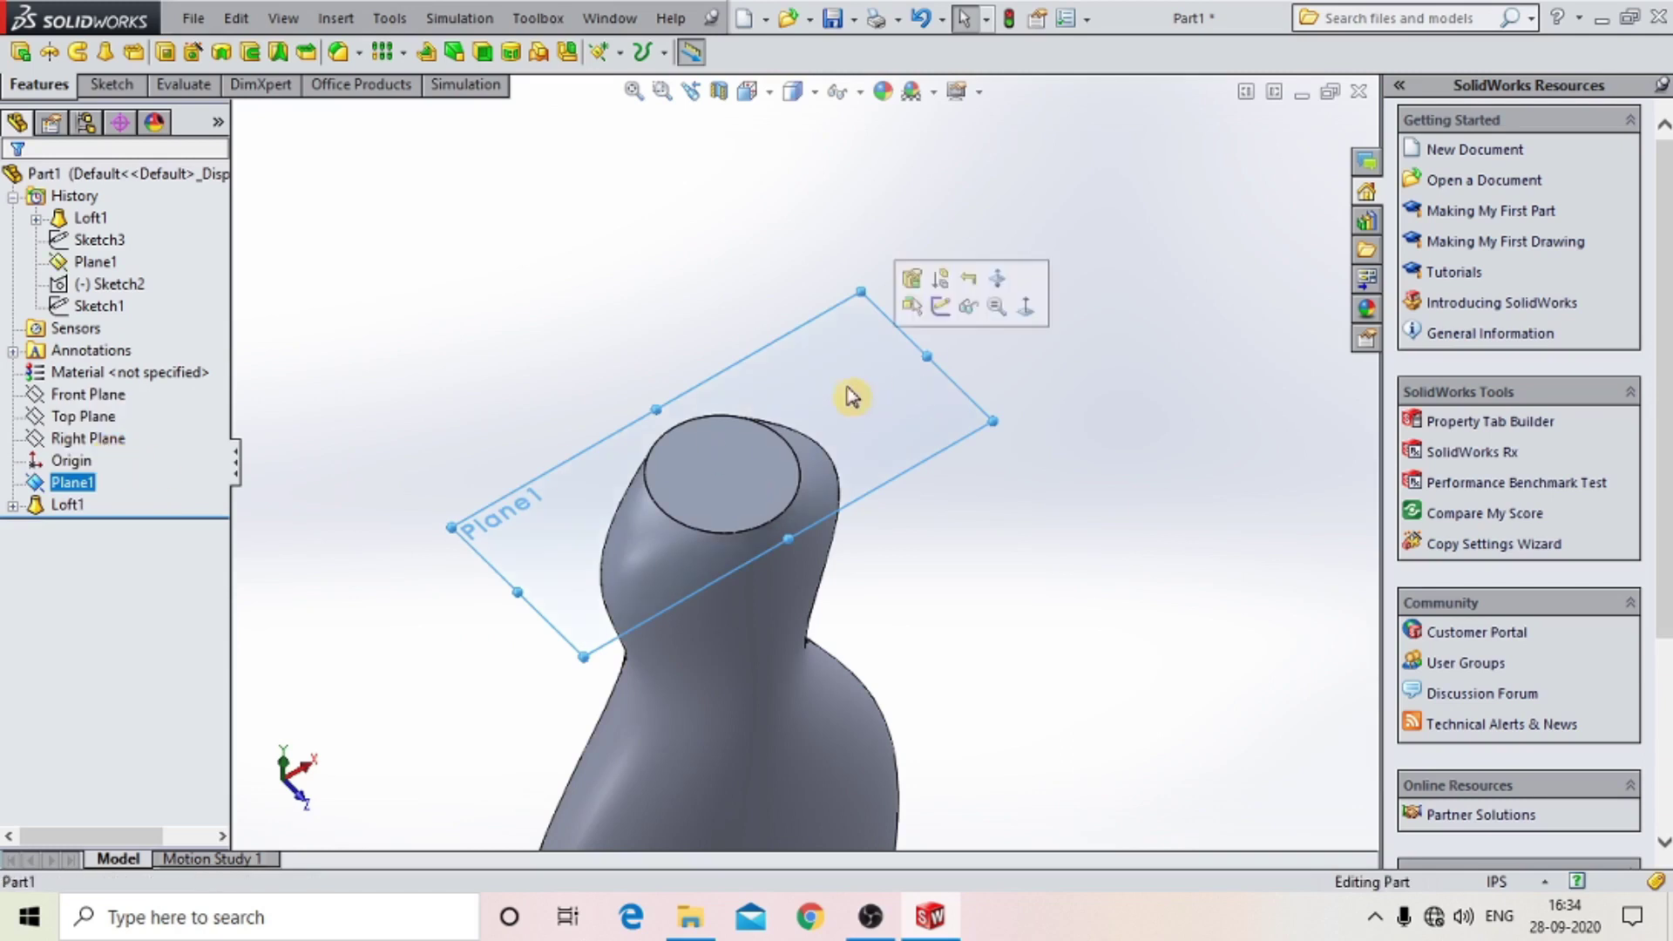
Start a sketch on Plane1 and select the bottle's top circular edge.
{"action": "left_click", "coordinate": [950, 321]}
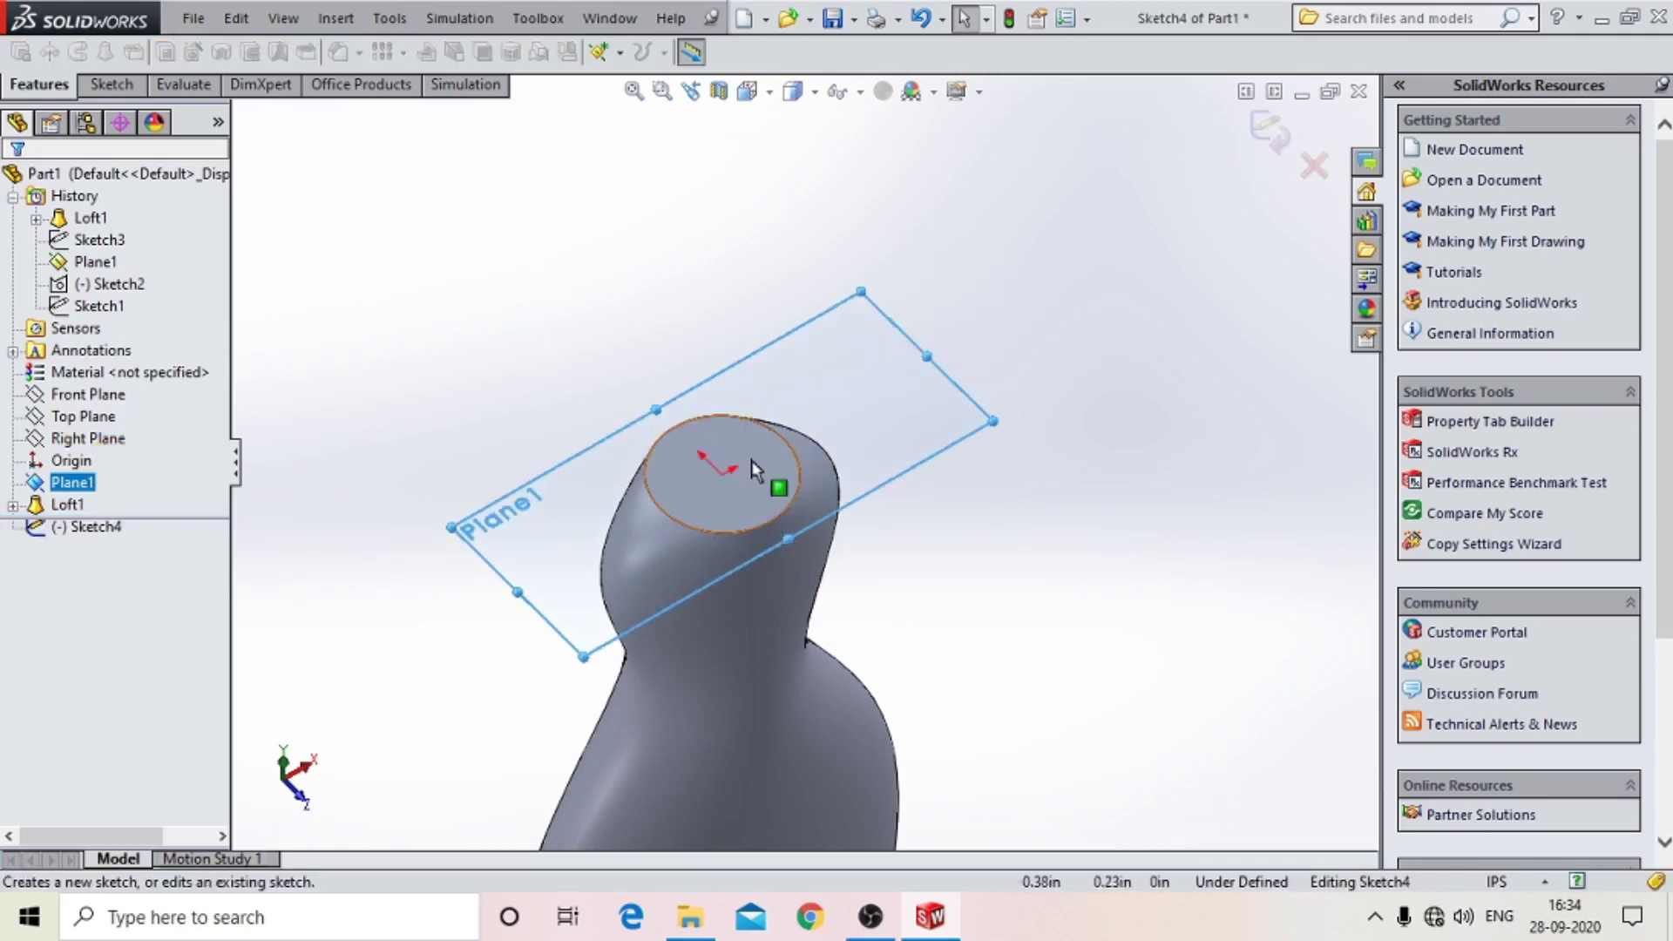
{"action": "left_click", "coordinate": [763, 533]}
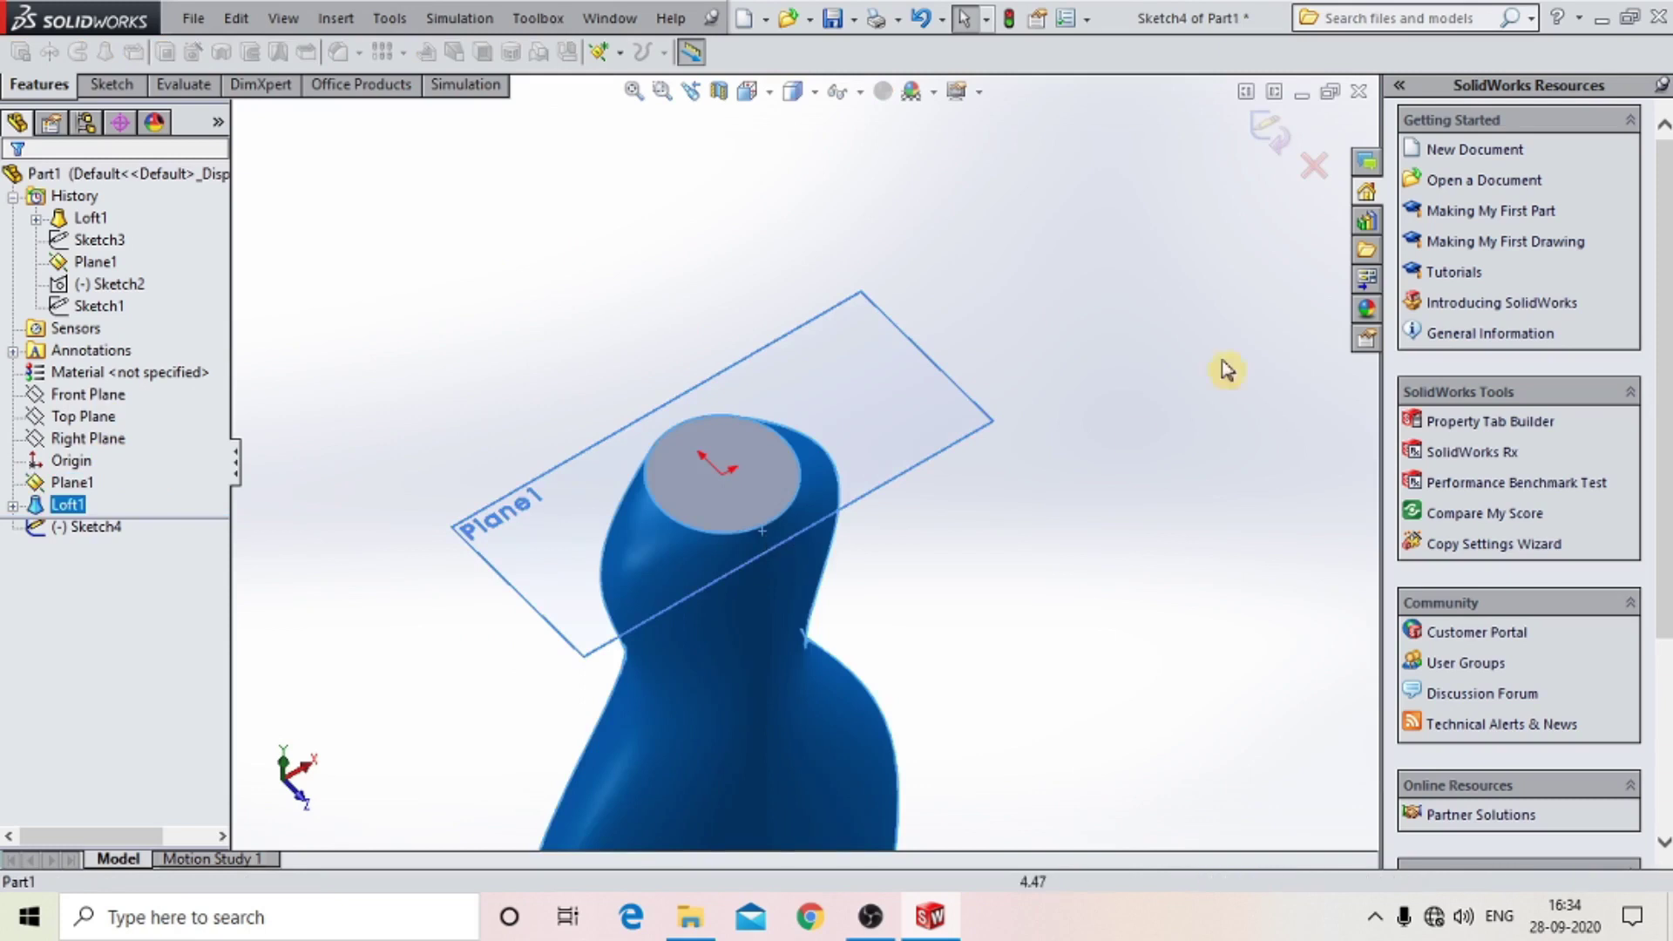
{"action": "key", "text": "Escape"}
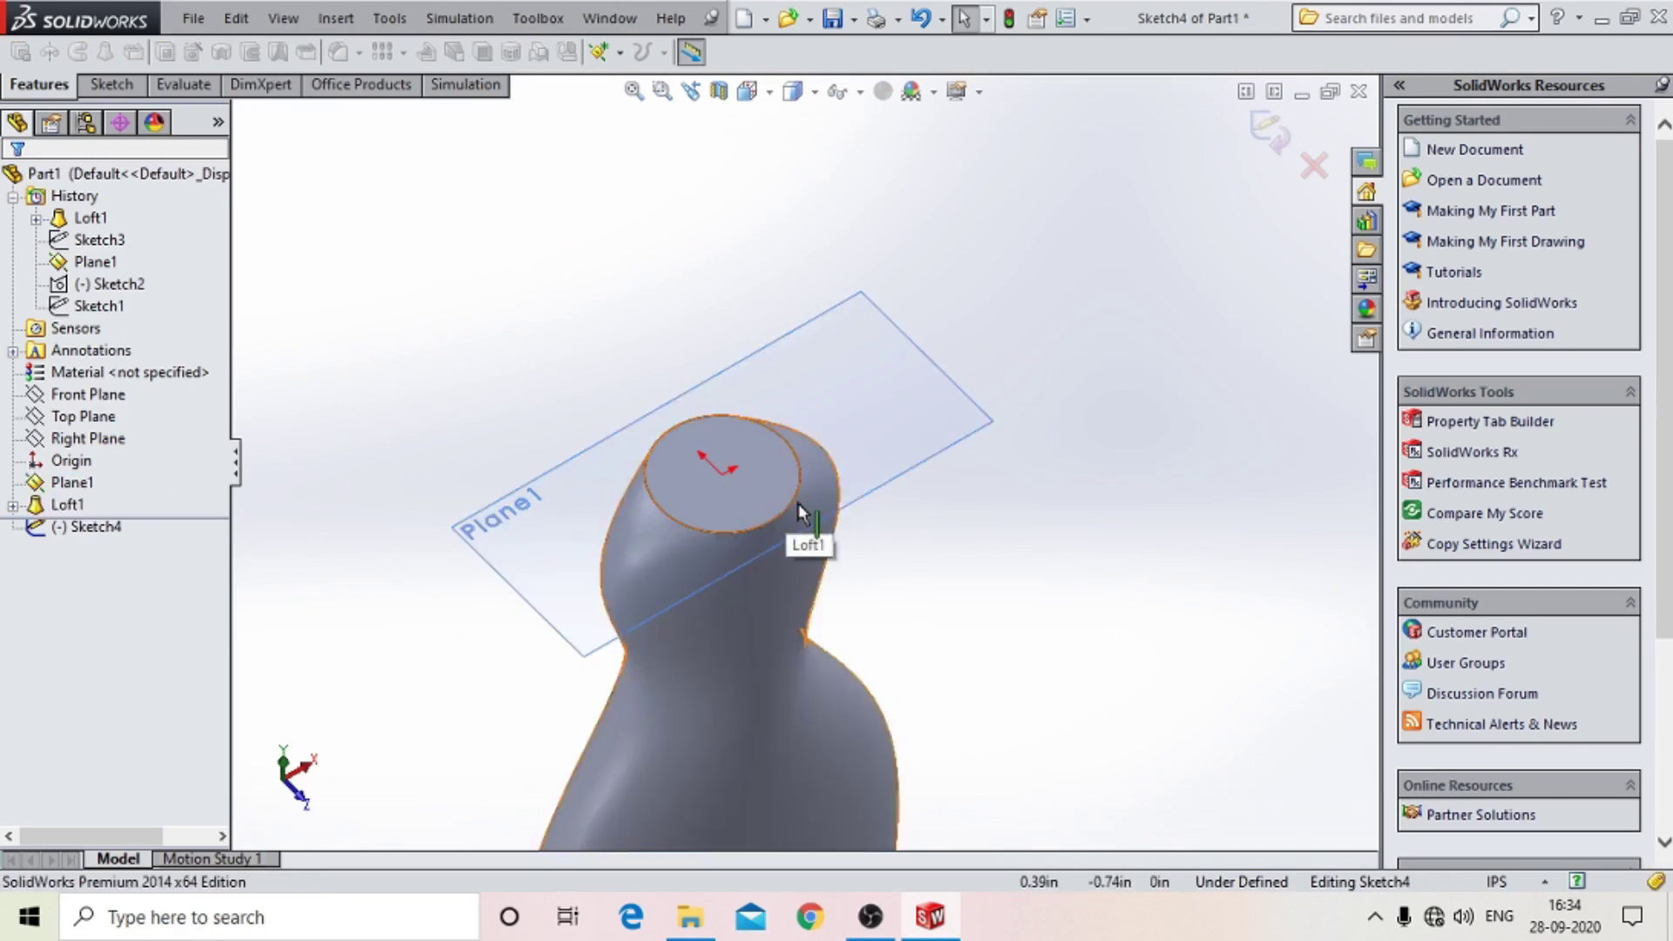
{"action": "left_click", "coordinate": [793, 499]}
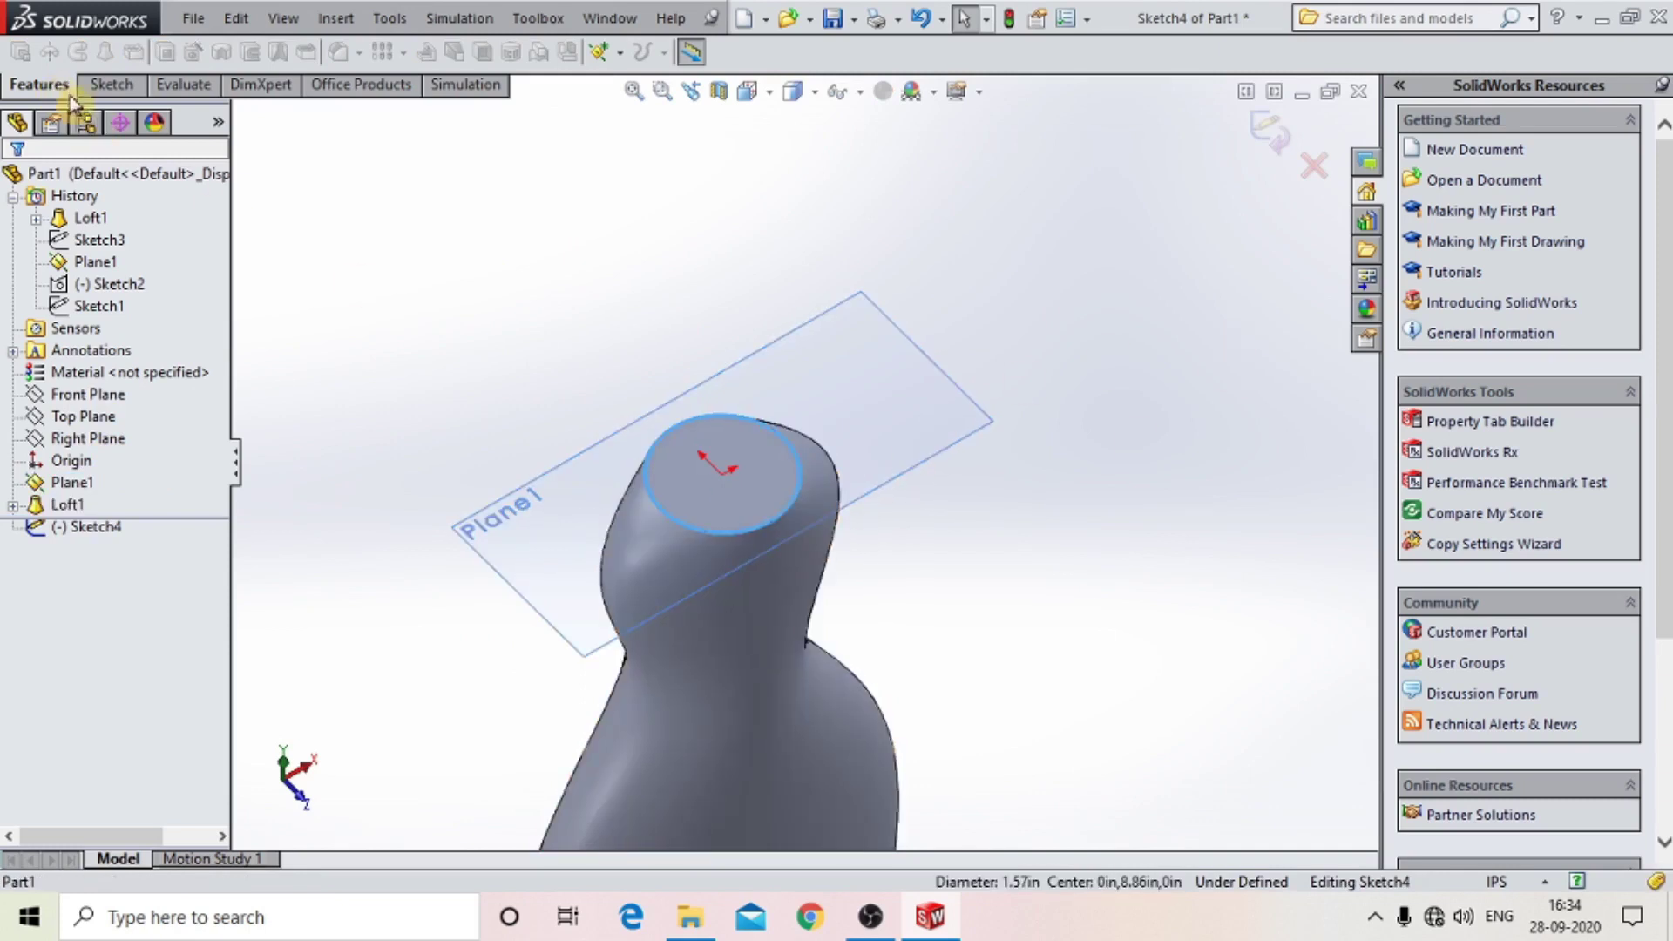
Convert the top edge into a Sketch4 circle and begin an Extruded Boss/Base from it.
{"action": "left_click", "coordinate": [111, 83]}
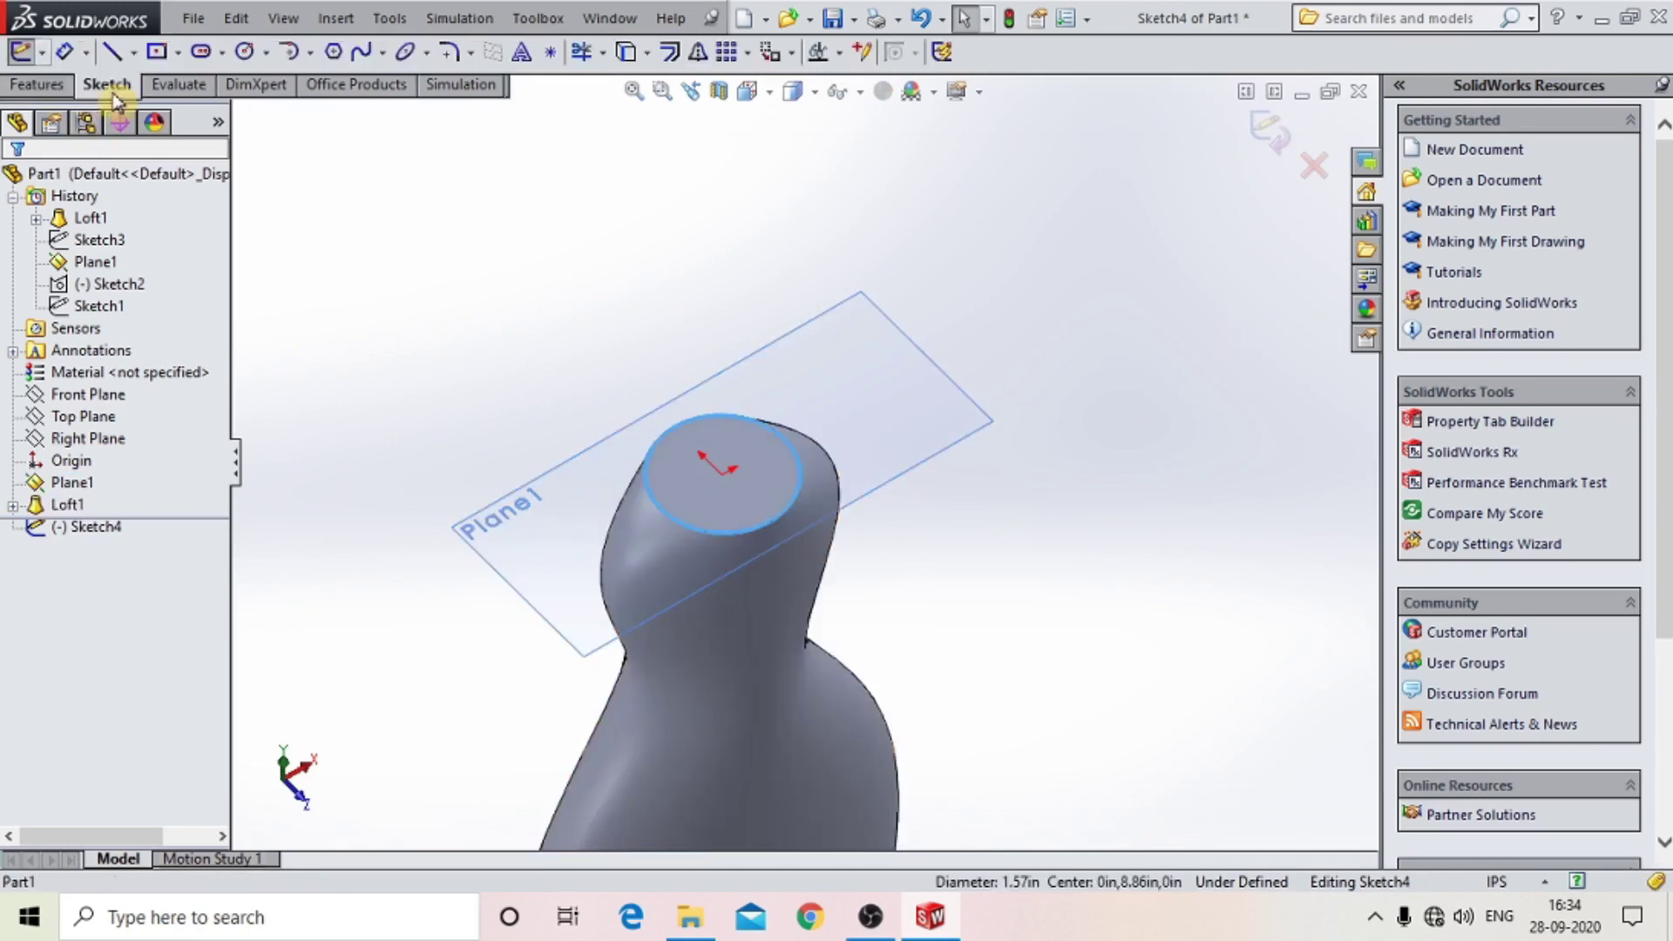
{"action": "left_click", "coordinate": [649, 55]}
{"action": "left_click", "coordinate": [688, 79]}
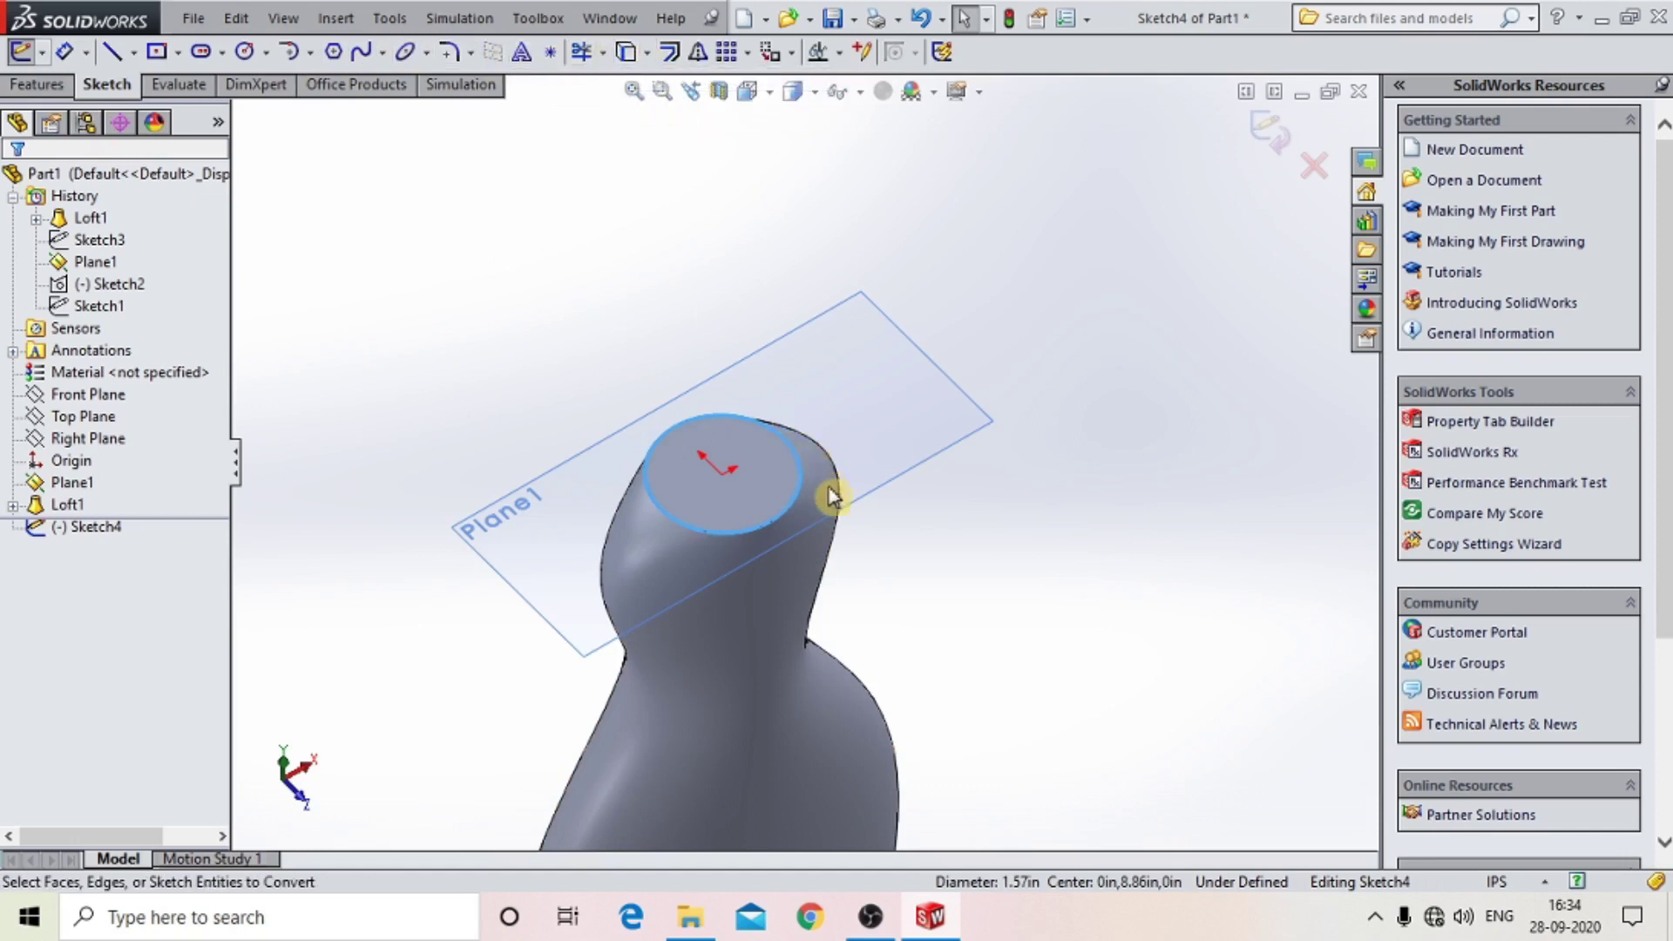
{"action": "left_click", "coordinate": [1271, 135]}
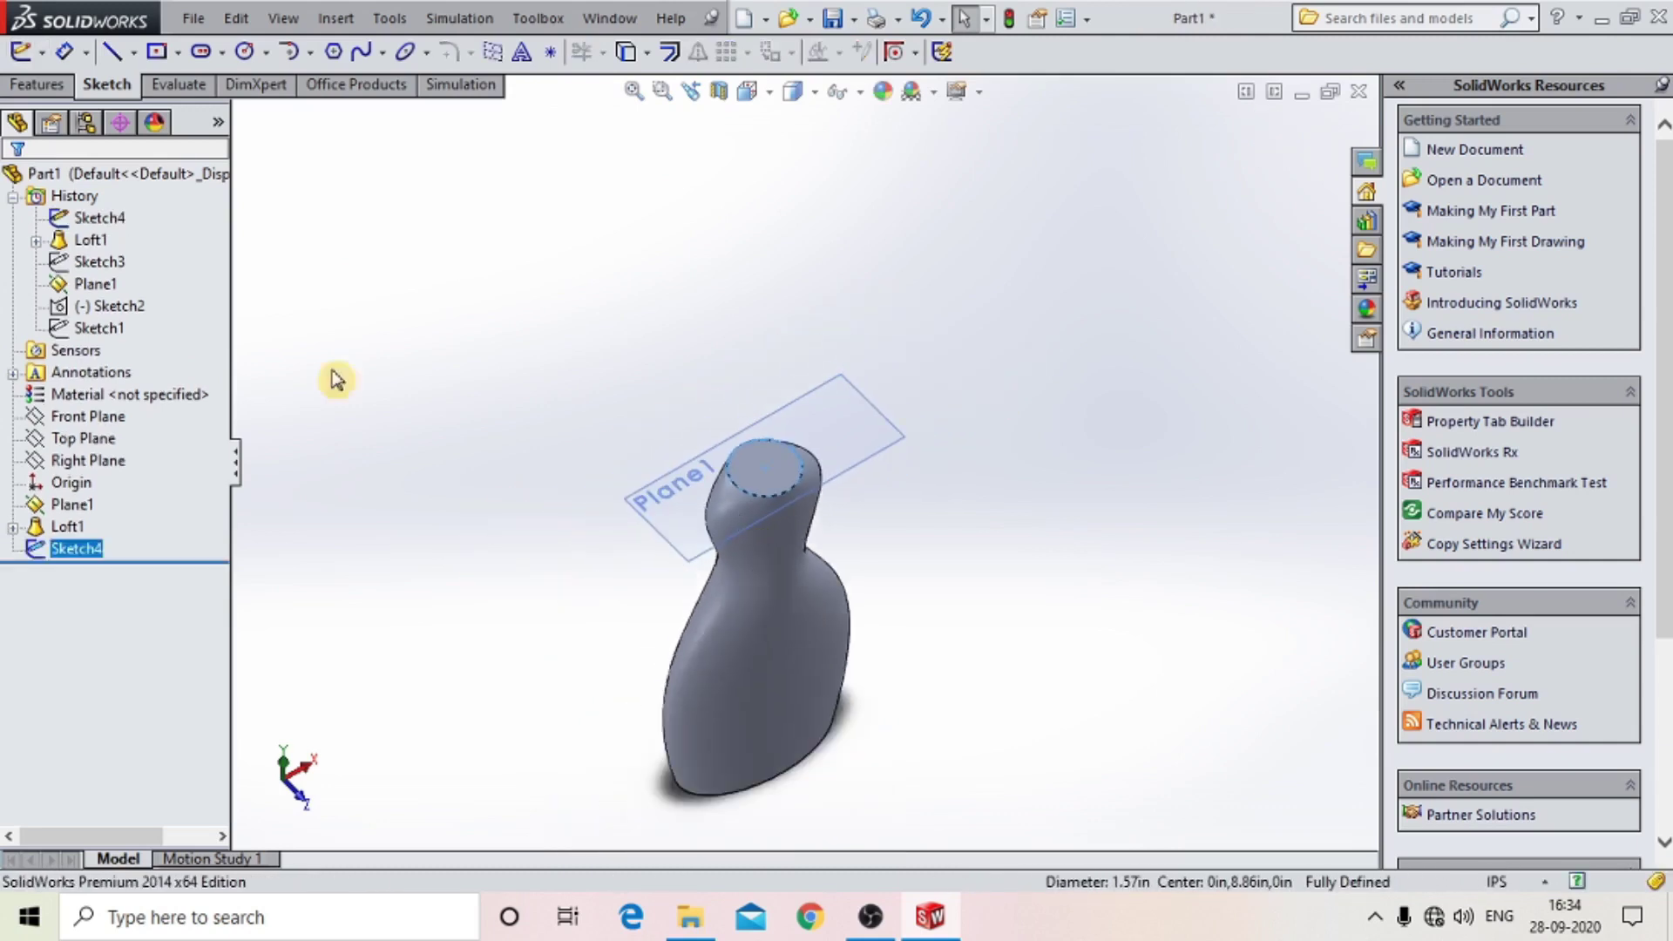
{"action": "left_click", "coordinate": [34, 91]}
{"action": "left_click", "coordinate": [21, 53]}
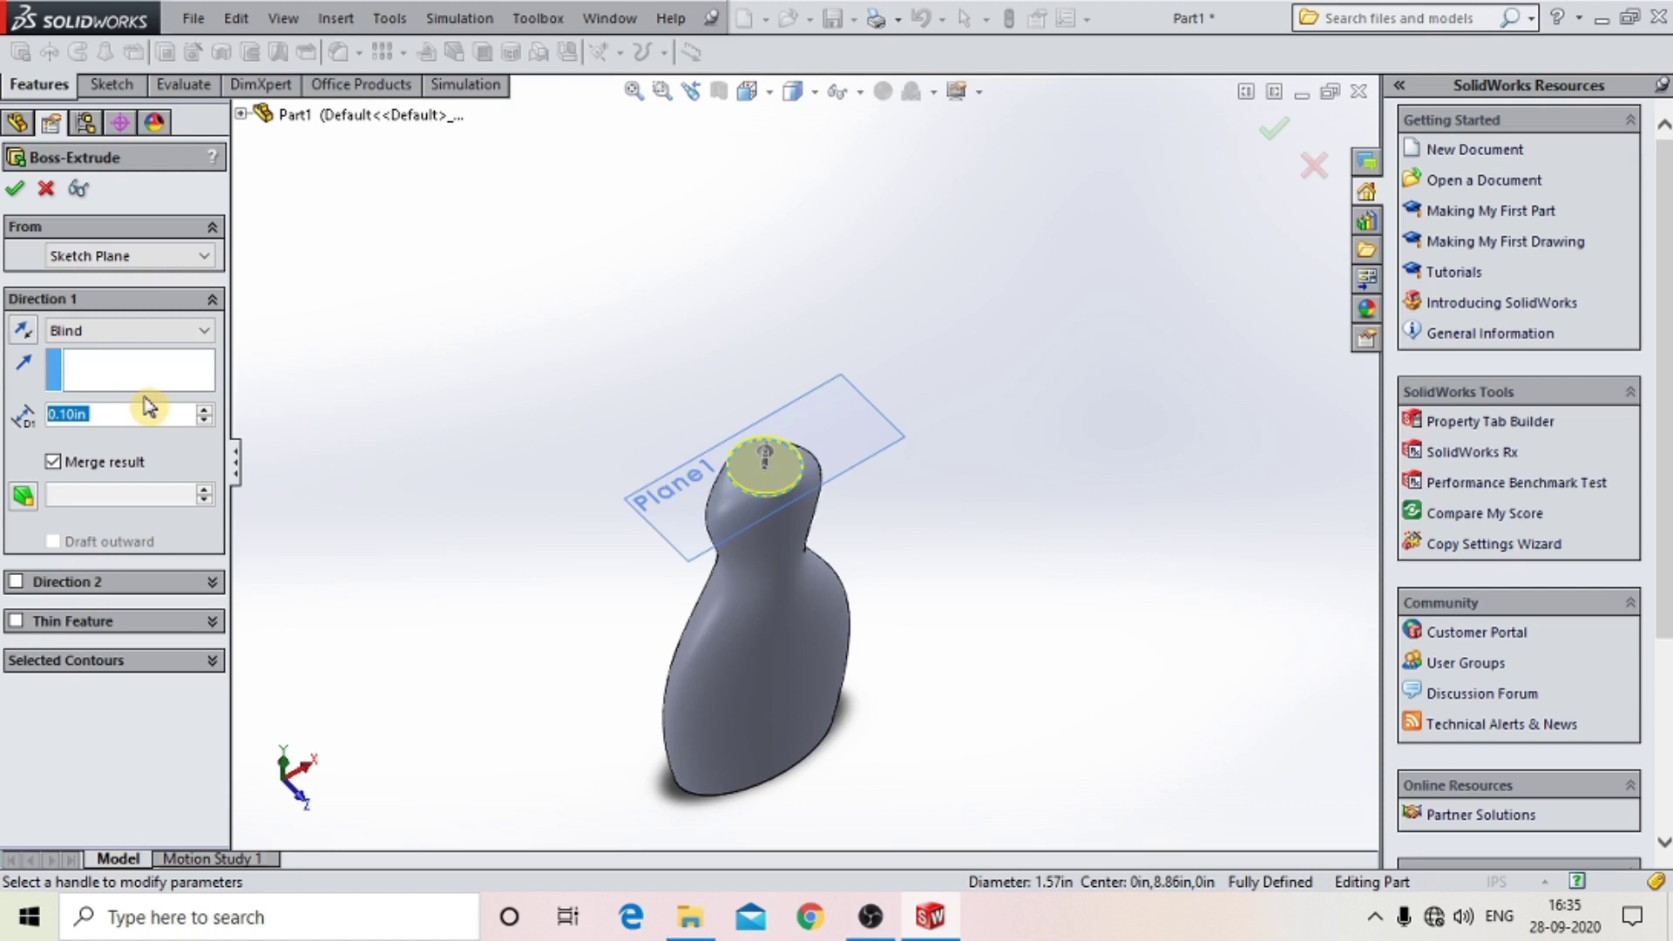
Extrude the neck circle 25 mm to create Boss-Extrude1.
{"action": "type", "text": "25mm"}
{"action": "key", "text": "Return"}
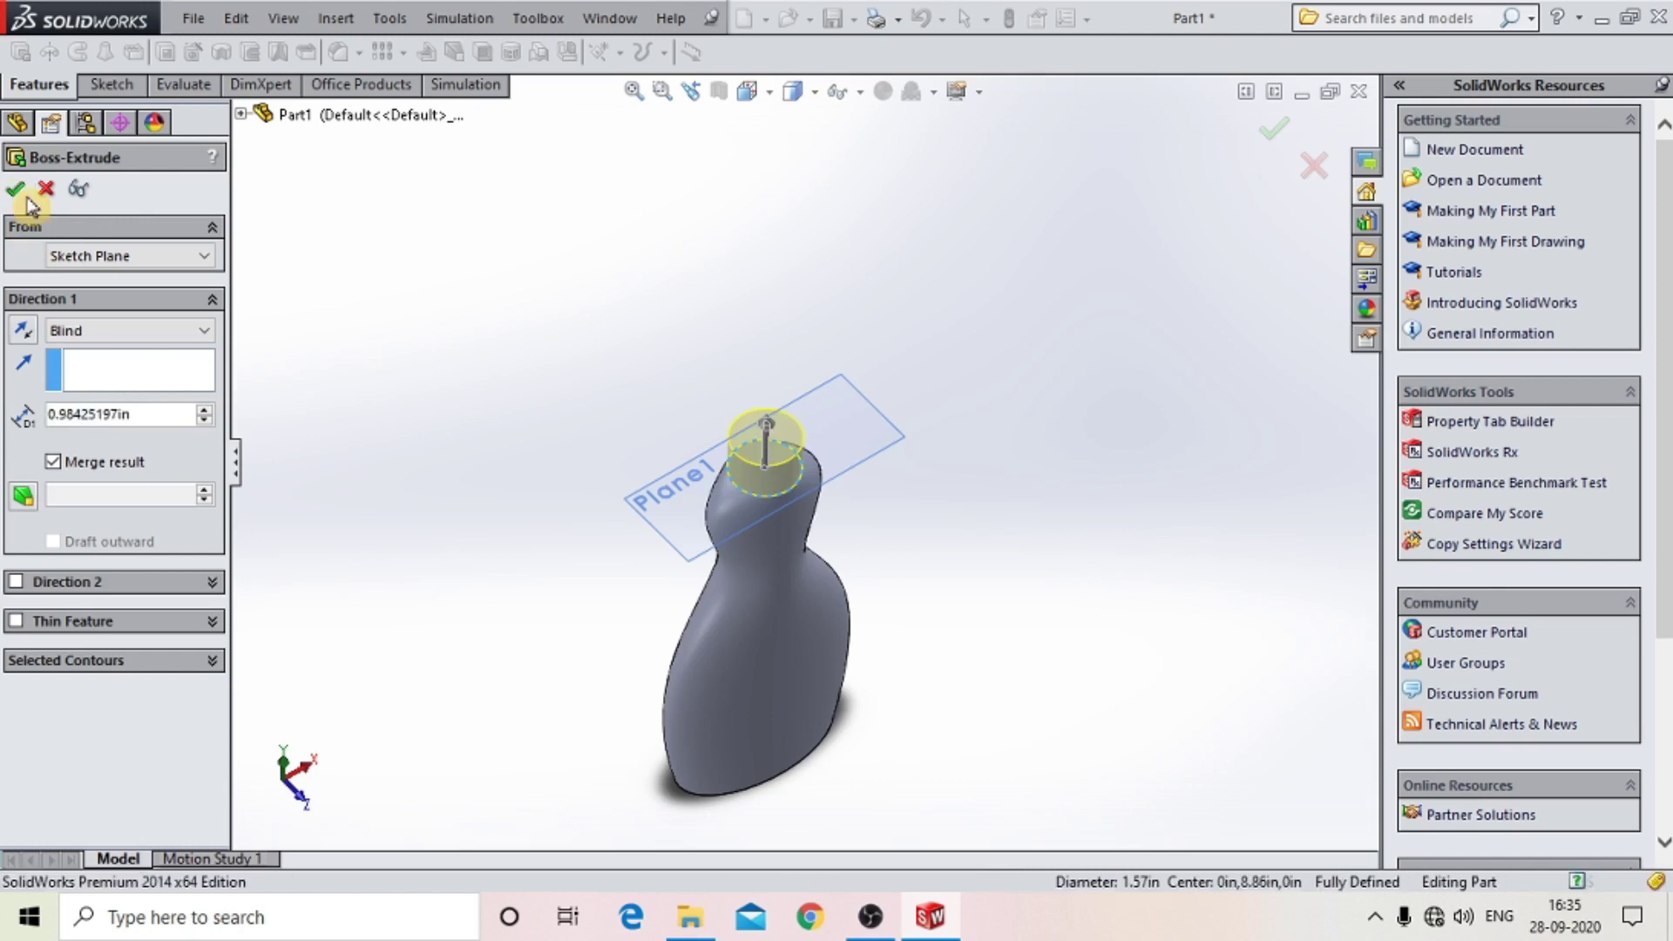
{"action": "left_click", "coordinate": [27, 201]}
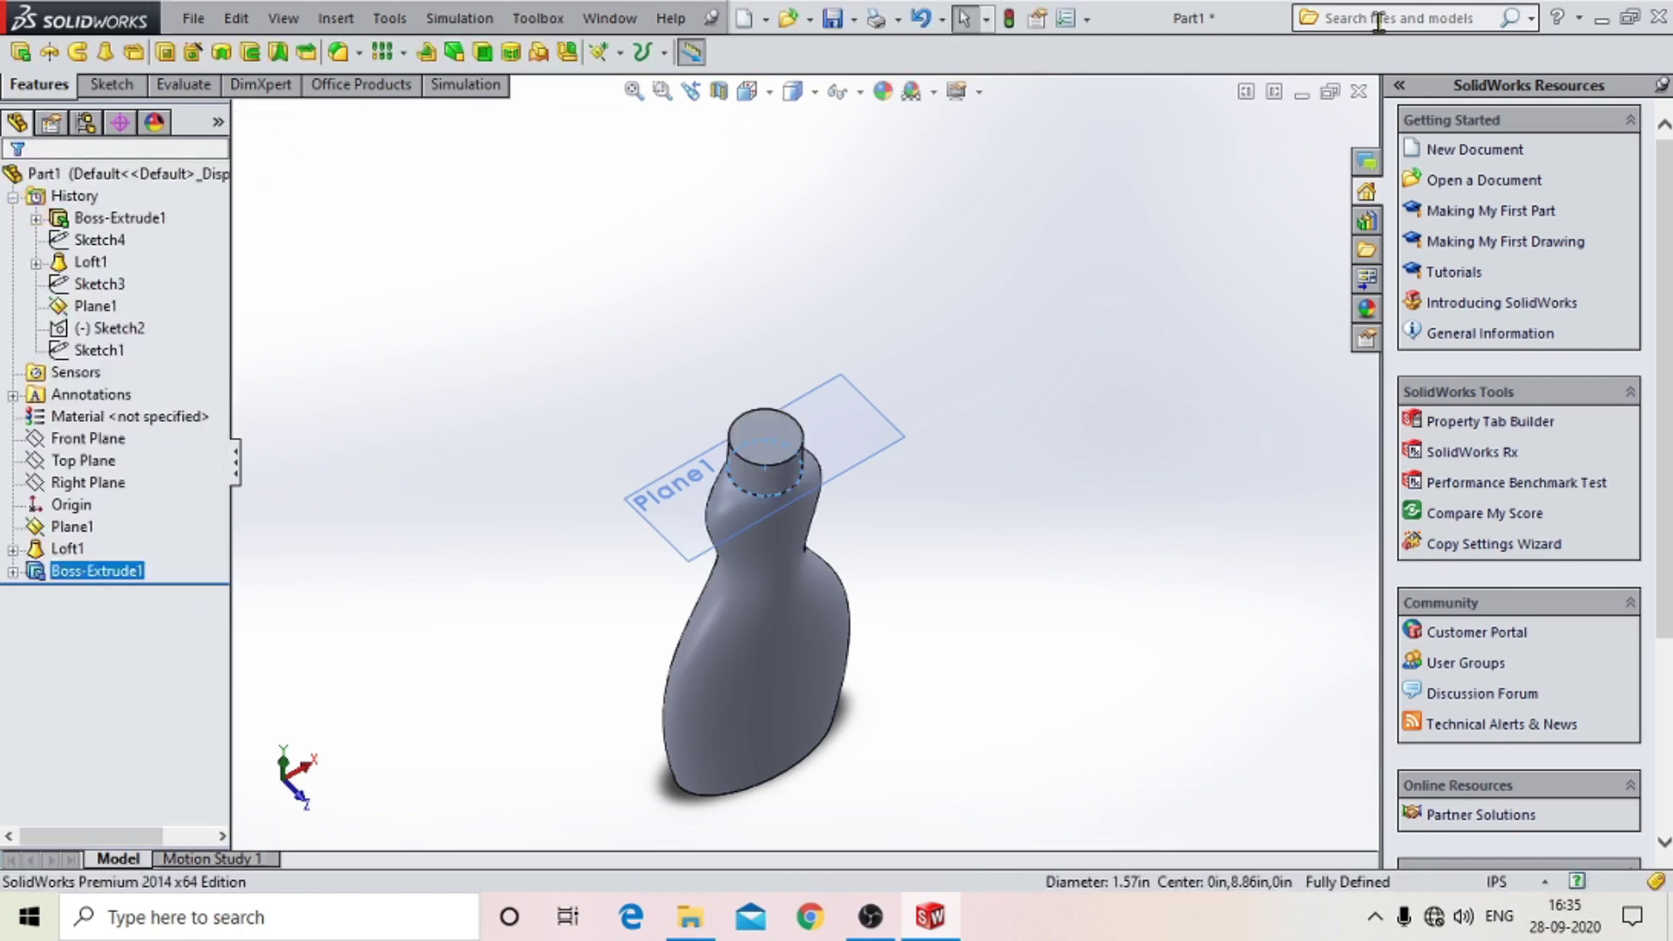
Hide Plane1 so only the bottle and its neck are shown.
{"action": "mouse_move", "coordinate": [982, 421]}
{"action": "middle_mouse_down"}
{"action": "mouse_move", "coordinate": [1083, 267]}
{"action": "mouse_move", "coordinate": [944, 471]}
{"action": "middle_mouse_up"}
{"action": "scroll", "coordinate": [773, 530], "scroll_direction": "down", "scroll_amount": 3}
{"action": "scroll", "coordinate": [676, 485], "scroll_direction": "down", "scroll_amount": 3}
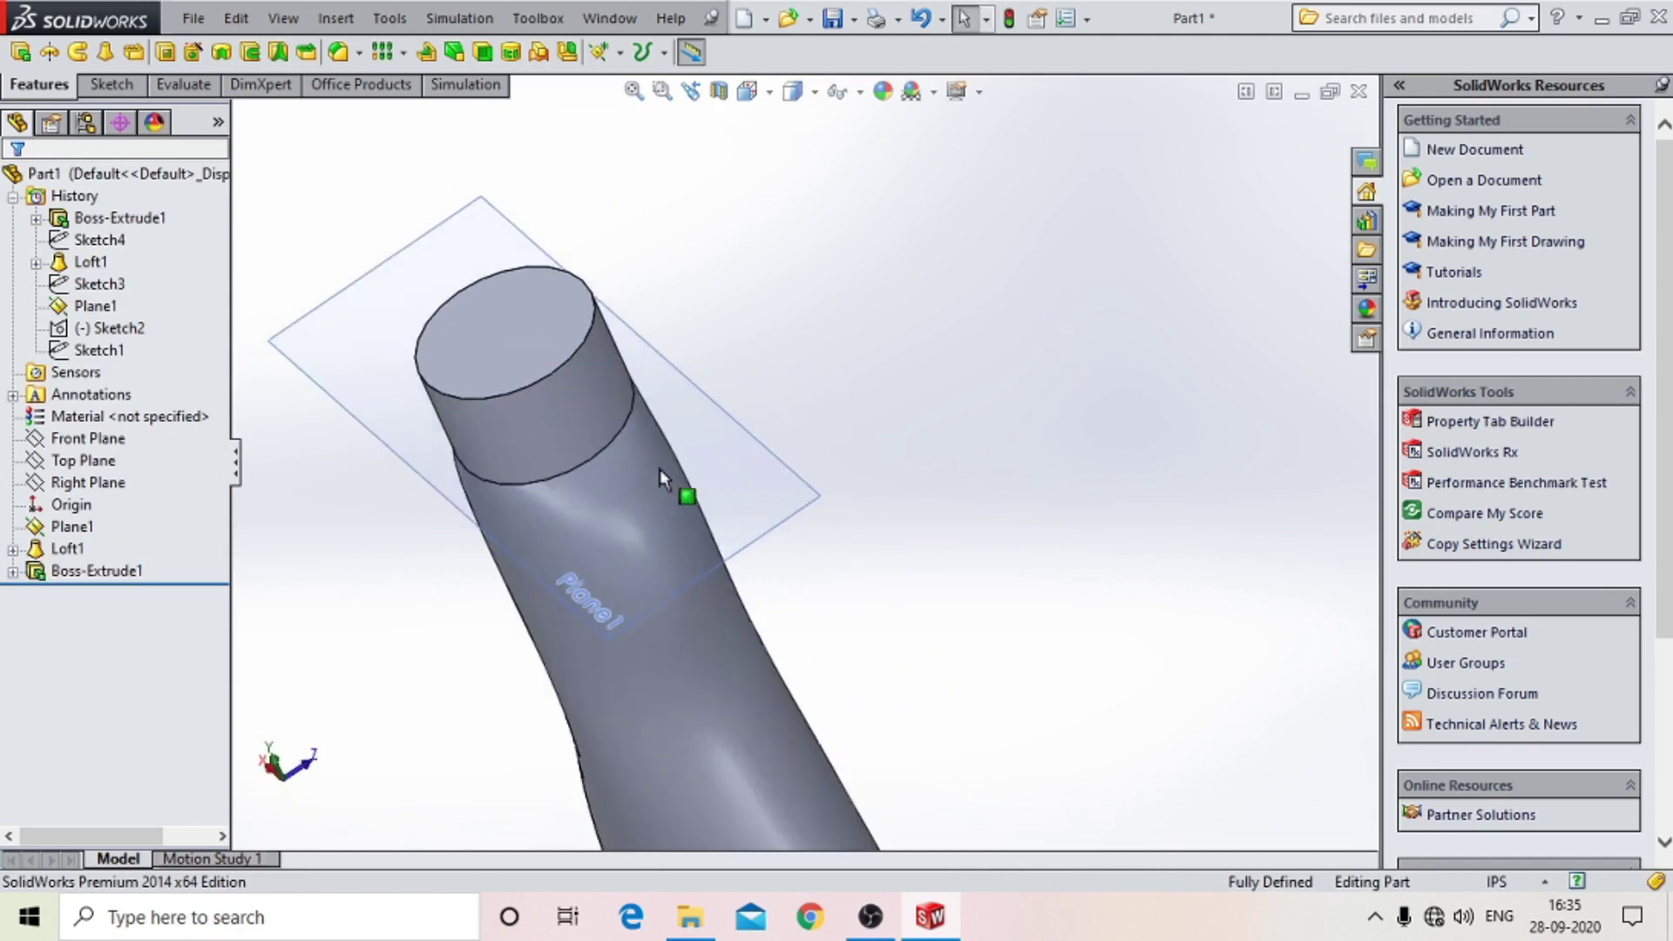
{"action": "left_click", "coordinate": [740, 471]}
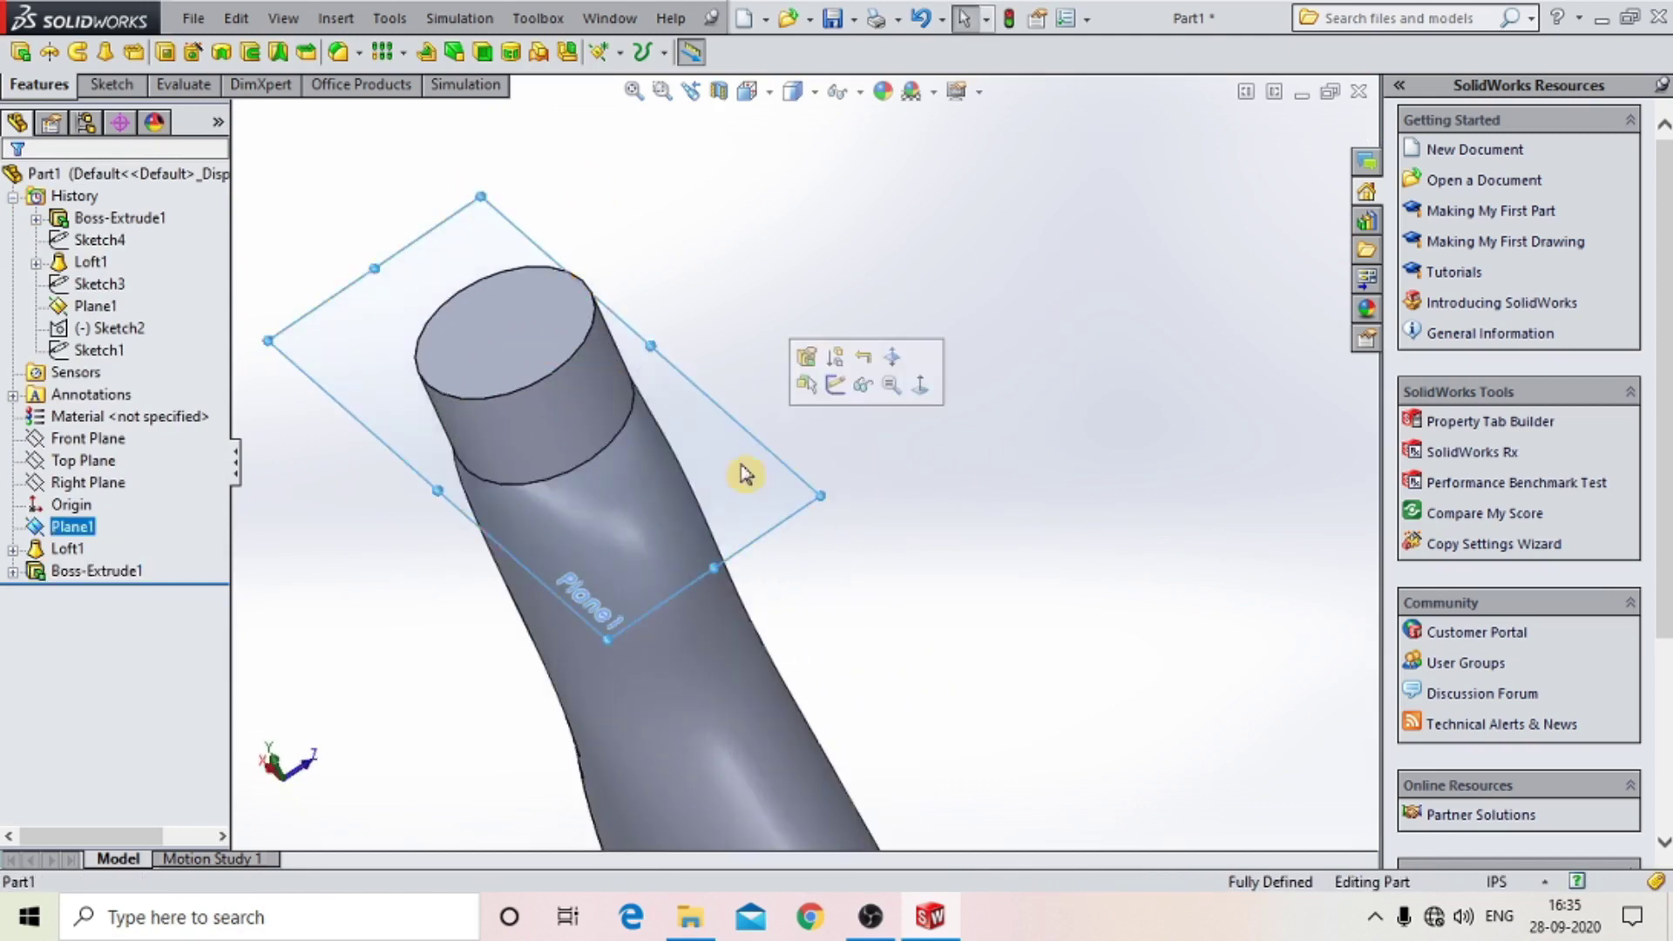
{"action": "left_click", "coordinate": [867, 387]}
{"action": "scroll", "coordinate": [754, 413], "scroll_direction": "up", "scroll_amount": 3}
{"action": "scroll", "coordinate": [689, 427], "scroll_direction": "down", "scroll_amount": 2}
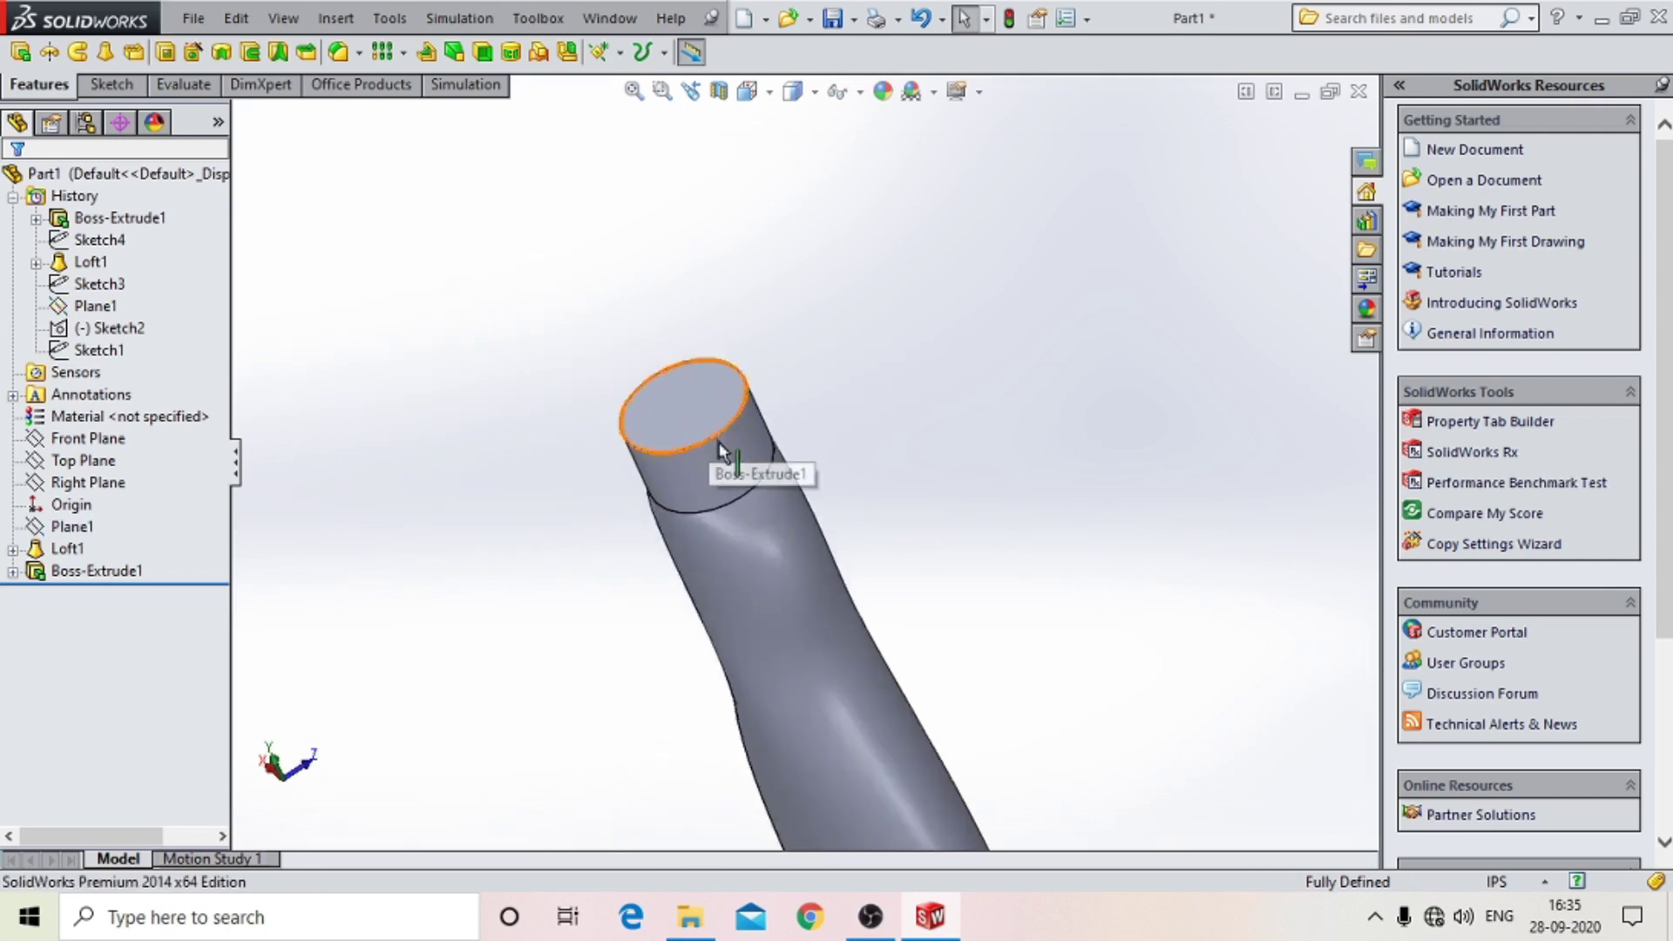
Select the Top Plane and open the Reference Geometry list.
{"action": "left_click", "coordinate": [59, 484]}
{"action": "key", "text": "Escape"}
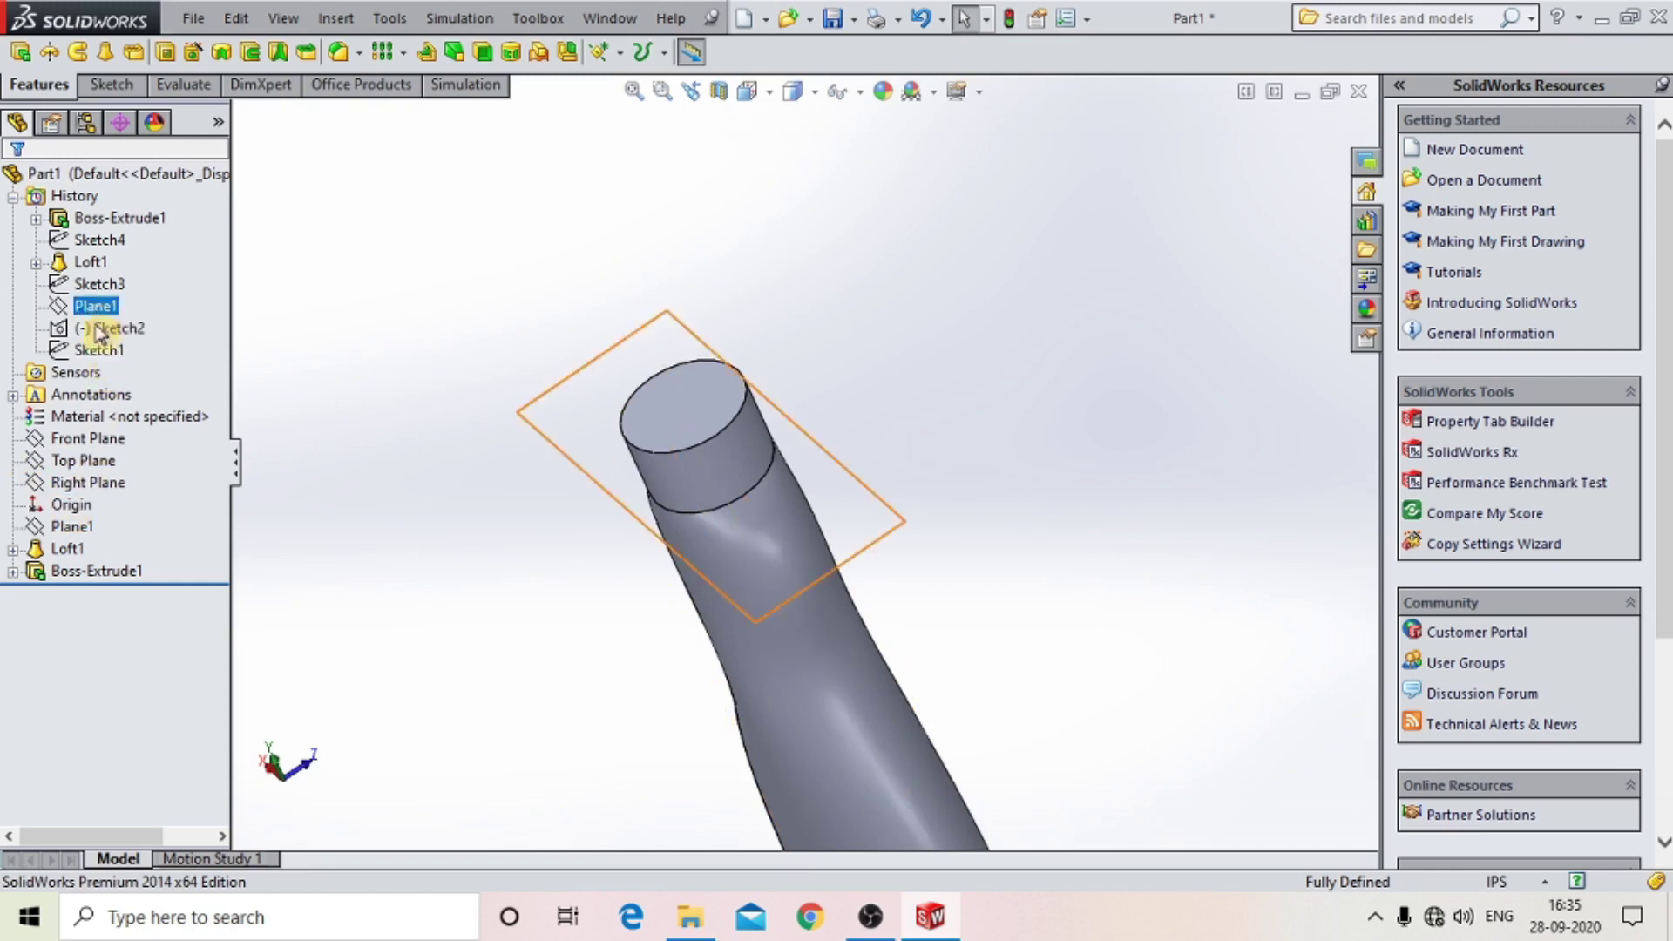
{"action": "left_click", "coordinate": [97, 461]}
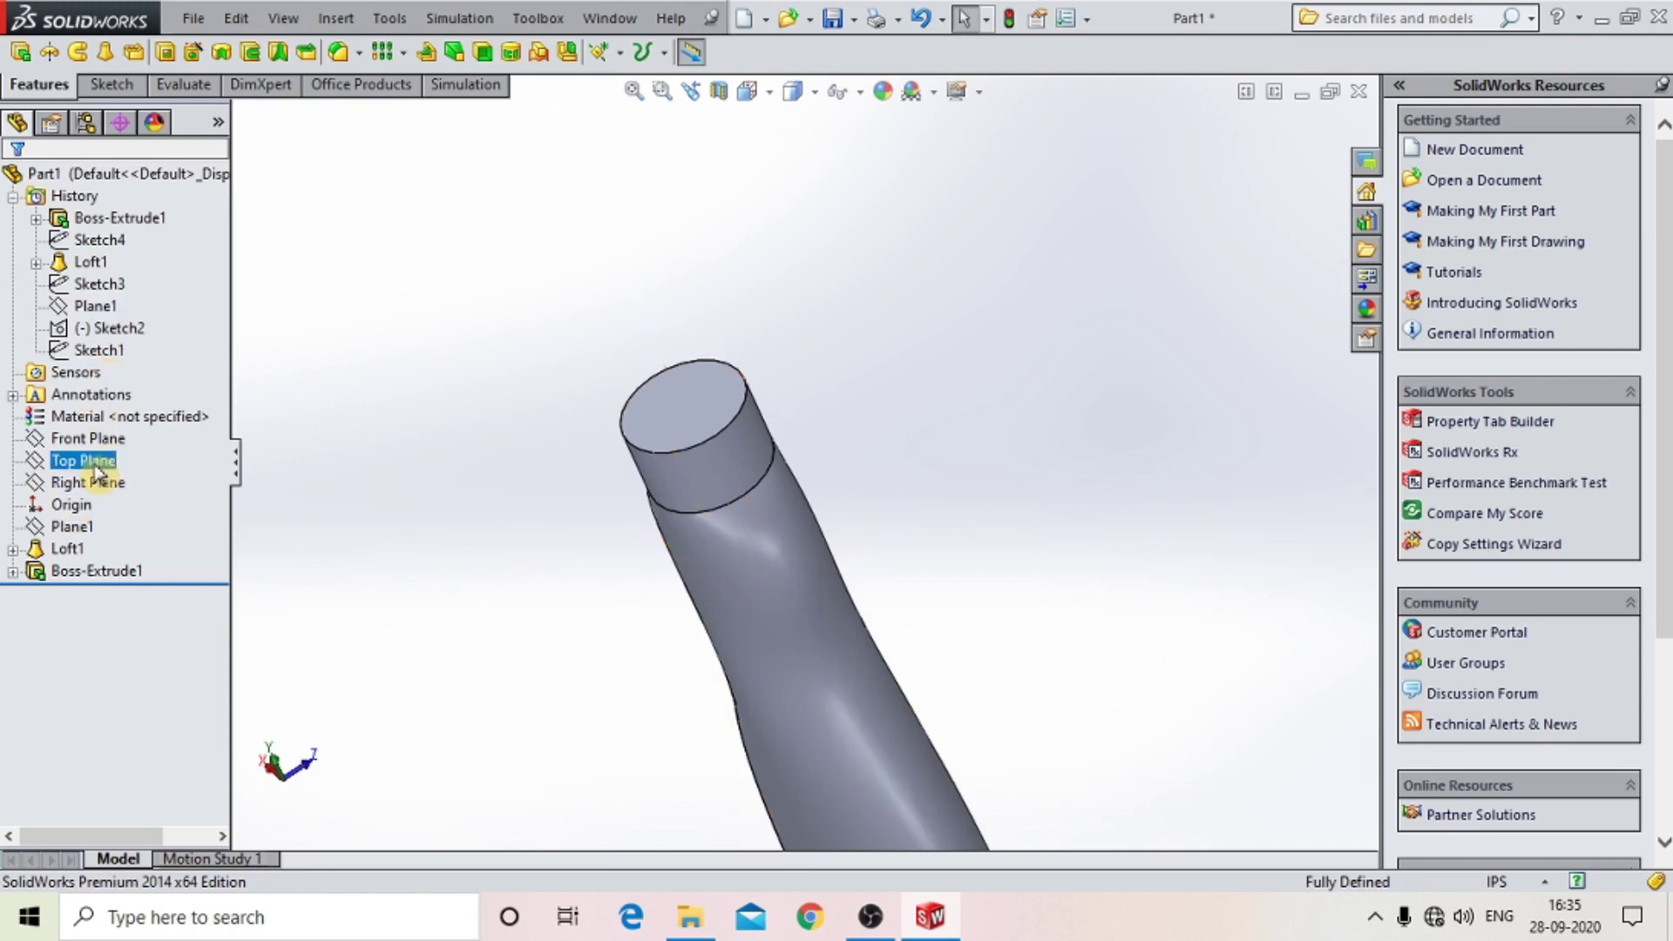
{"action": "scroll", "coordinate": [806, 526], "scroll_direction": "up", "scroll_amount": 4}
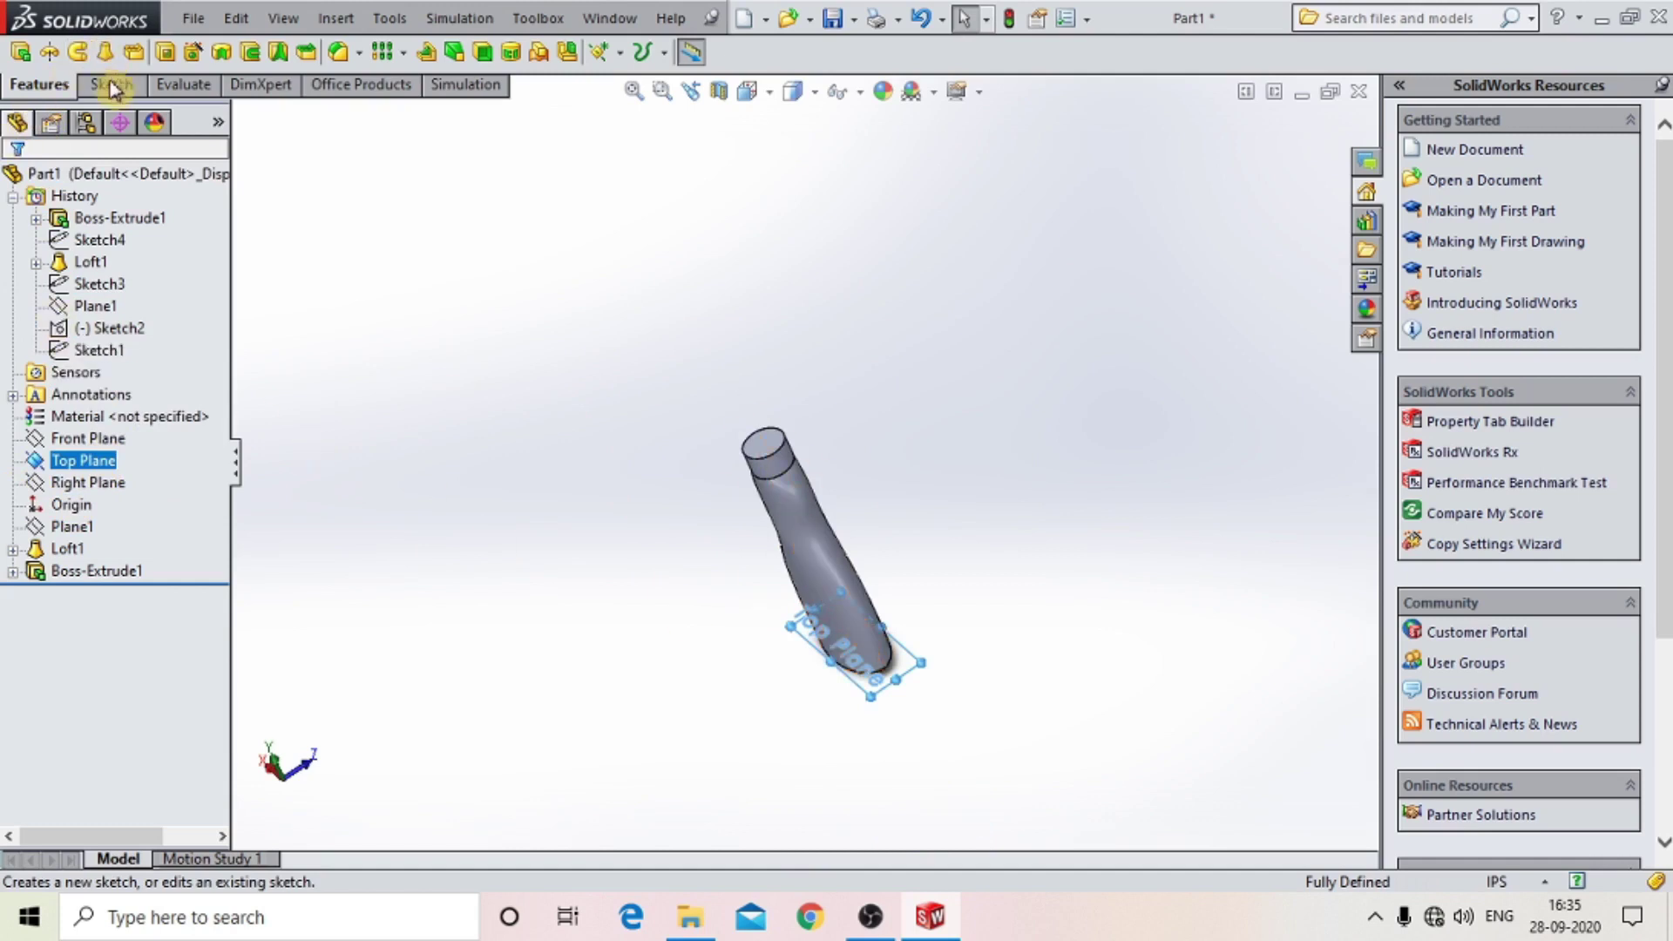
{"action": "left_click", "coordinate": [598, 51]}
Try a plane from Top Plane through the neck's top edge, then cancel it.
{"action": "left_click", "coordinate": [646, 75]}
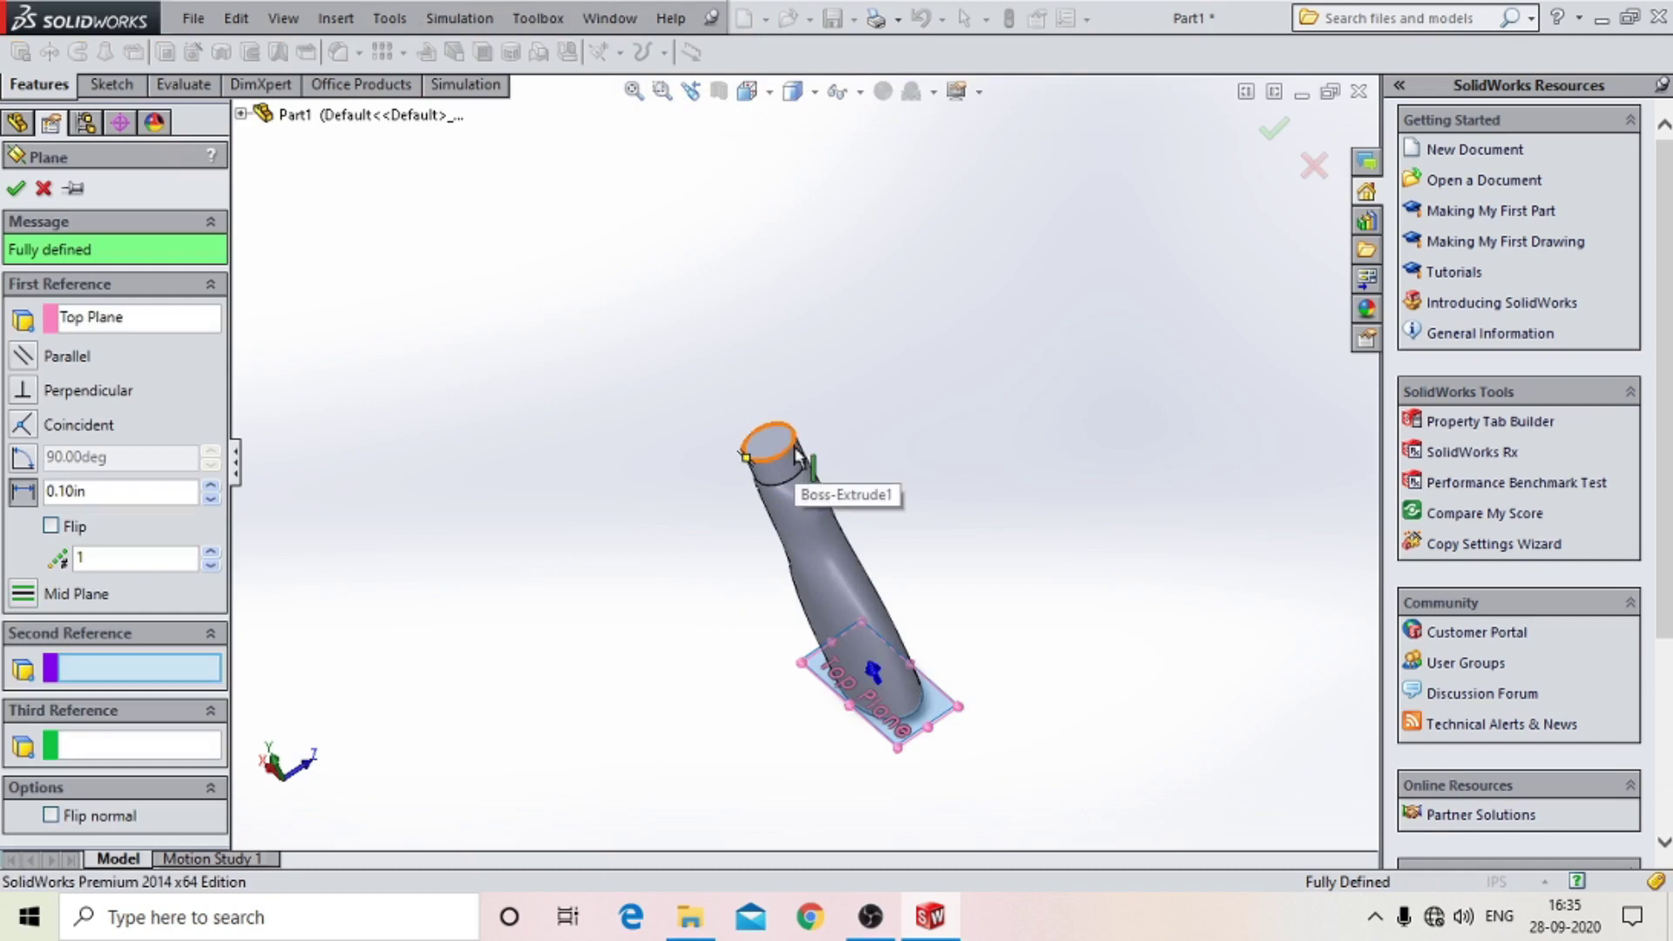
{"action": "left_click", "coordinate": [747, 436]}
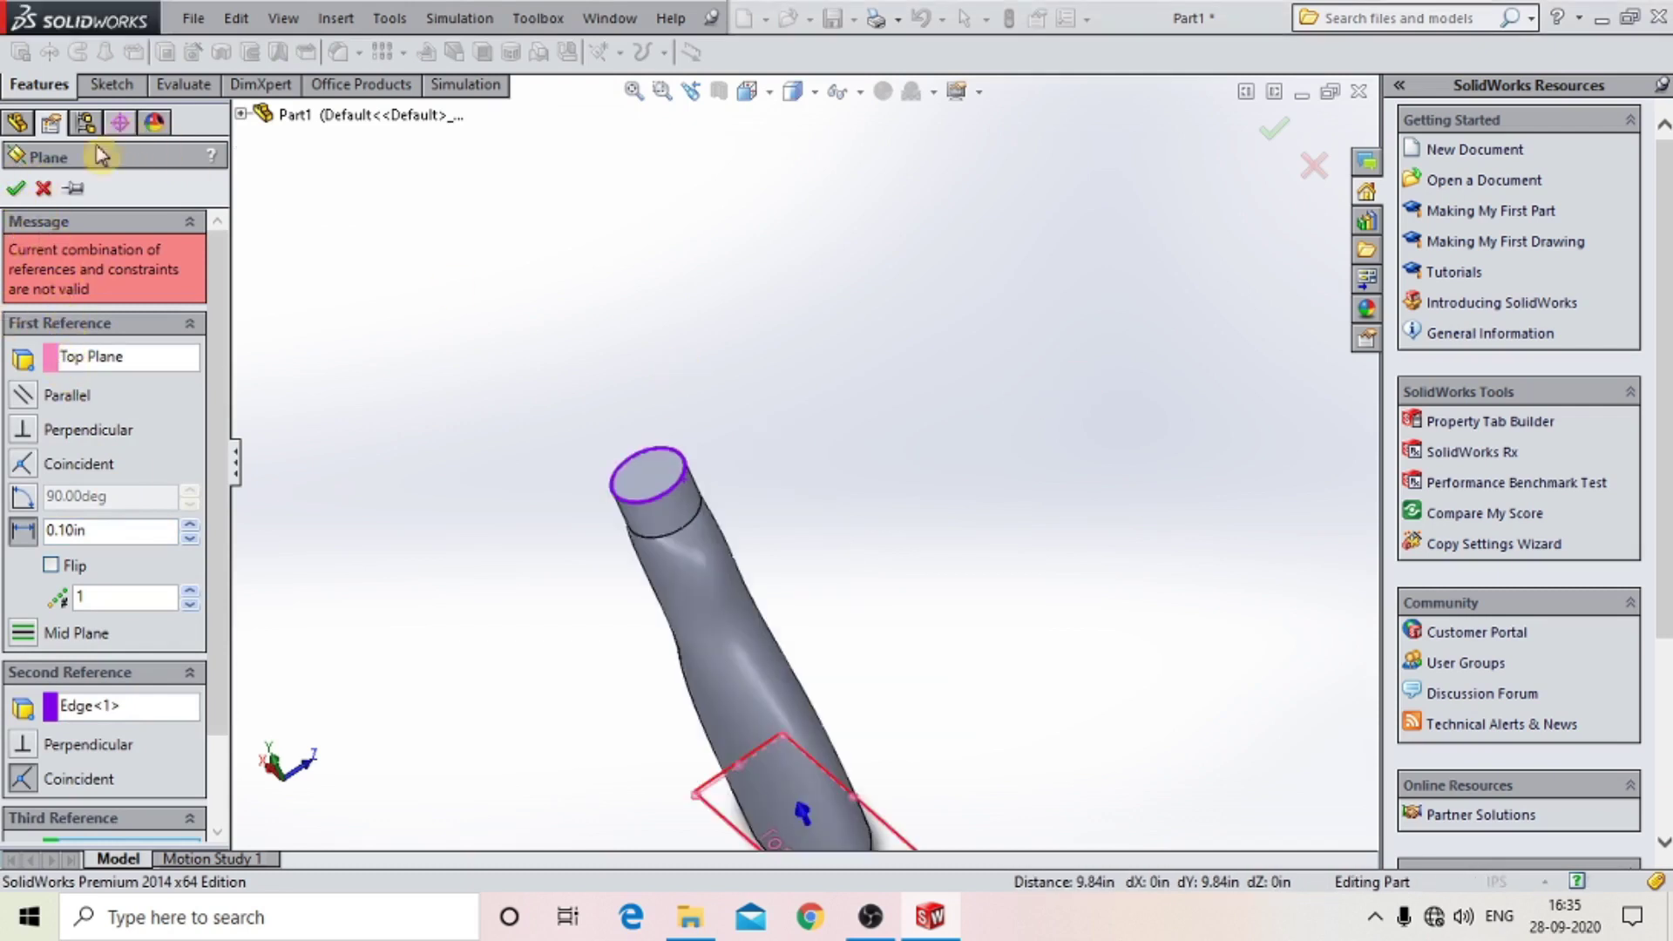
{"action": "left_click", "coordinate": [44, 188]}
{"action": "scroll", "coordinate": [810, 527], "scroll_direction": "down", "scroll_amount": 2}
{"action": "scroll", "coordinate": [685, 532], "scroll_direction": "down", "scroll_amount": 1}
{"action": "scroll", "coordinate": [663, 514], "scroll_direction": "down", "scroll_amount": 3}
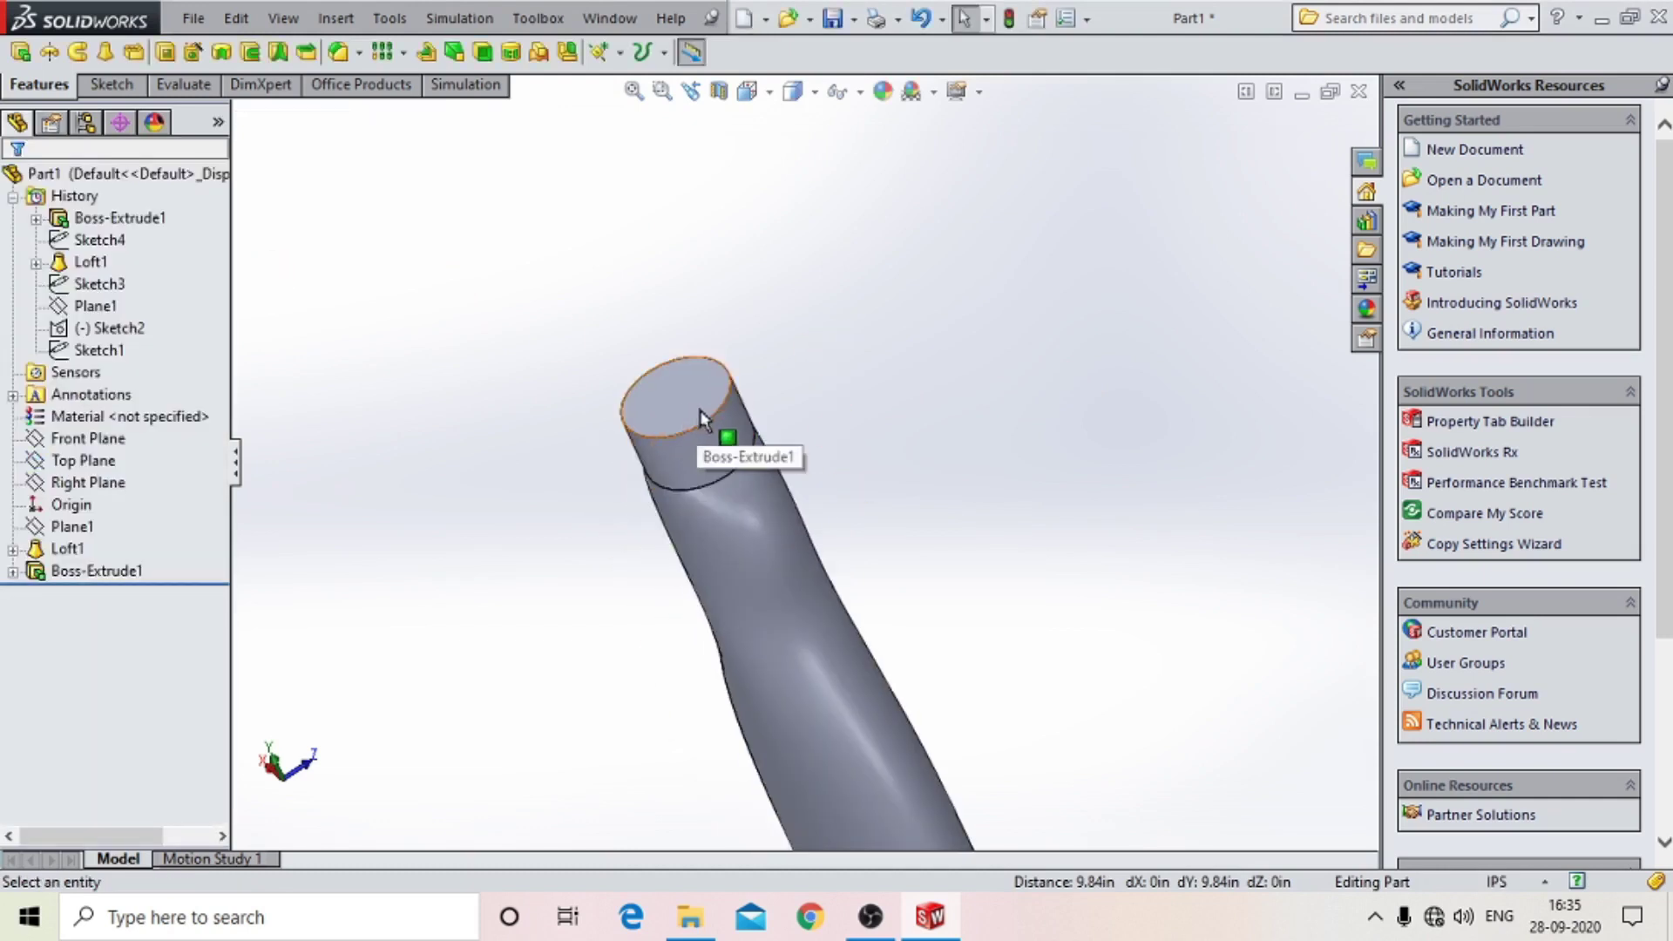
{"action": "scroll", "coordinate": [785, 566], "scroll_direction": "up", "scroll_amount": 2}
{"action": "scroll", "coordinate": [841, 662], "scroll_direction": "up", "scroll_amount": 1}
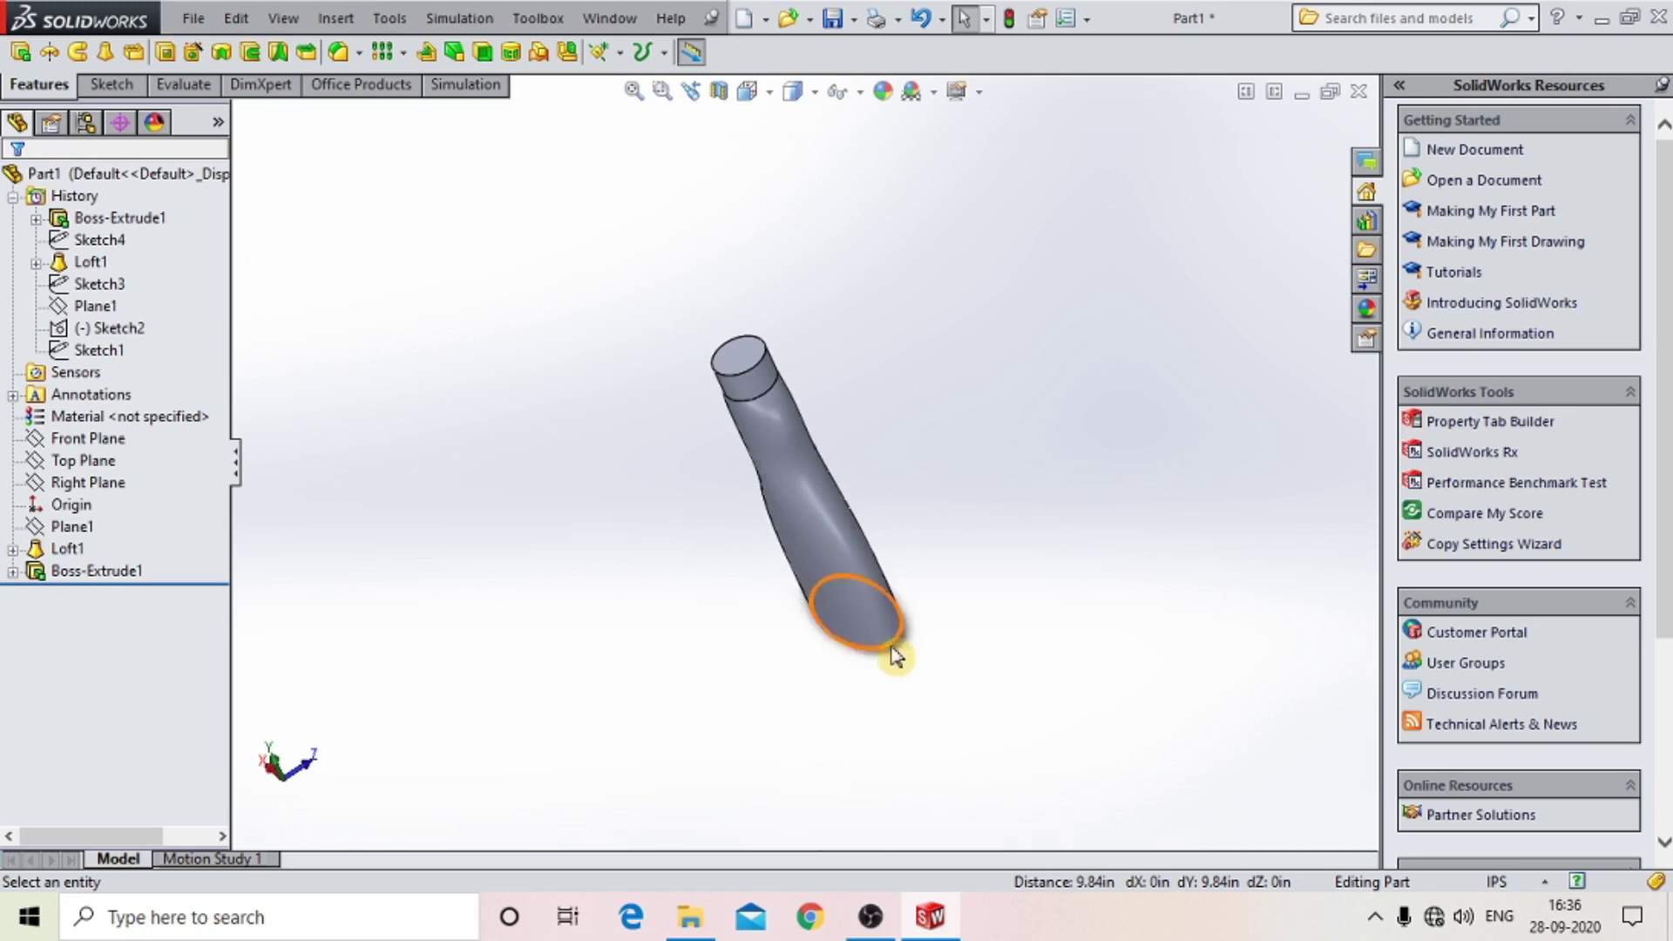
Retry a plane from Top Plane and the neck's top face, cancel it, and orbit the bottle upright.
{"action": "left_click", "coordinate": [122, 459]}
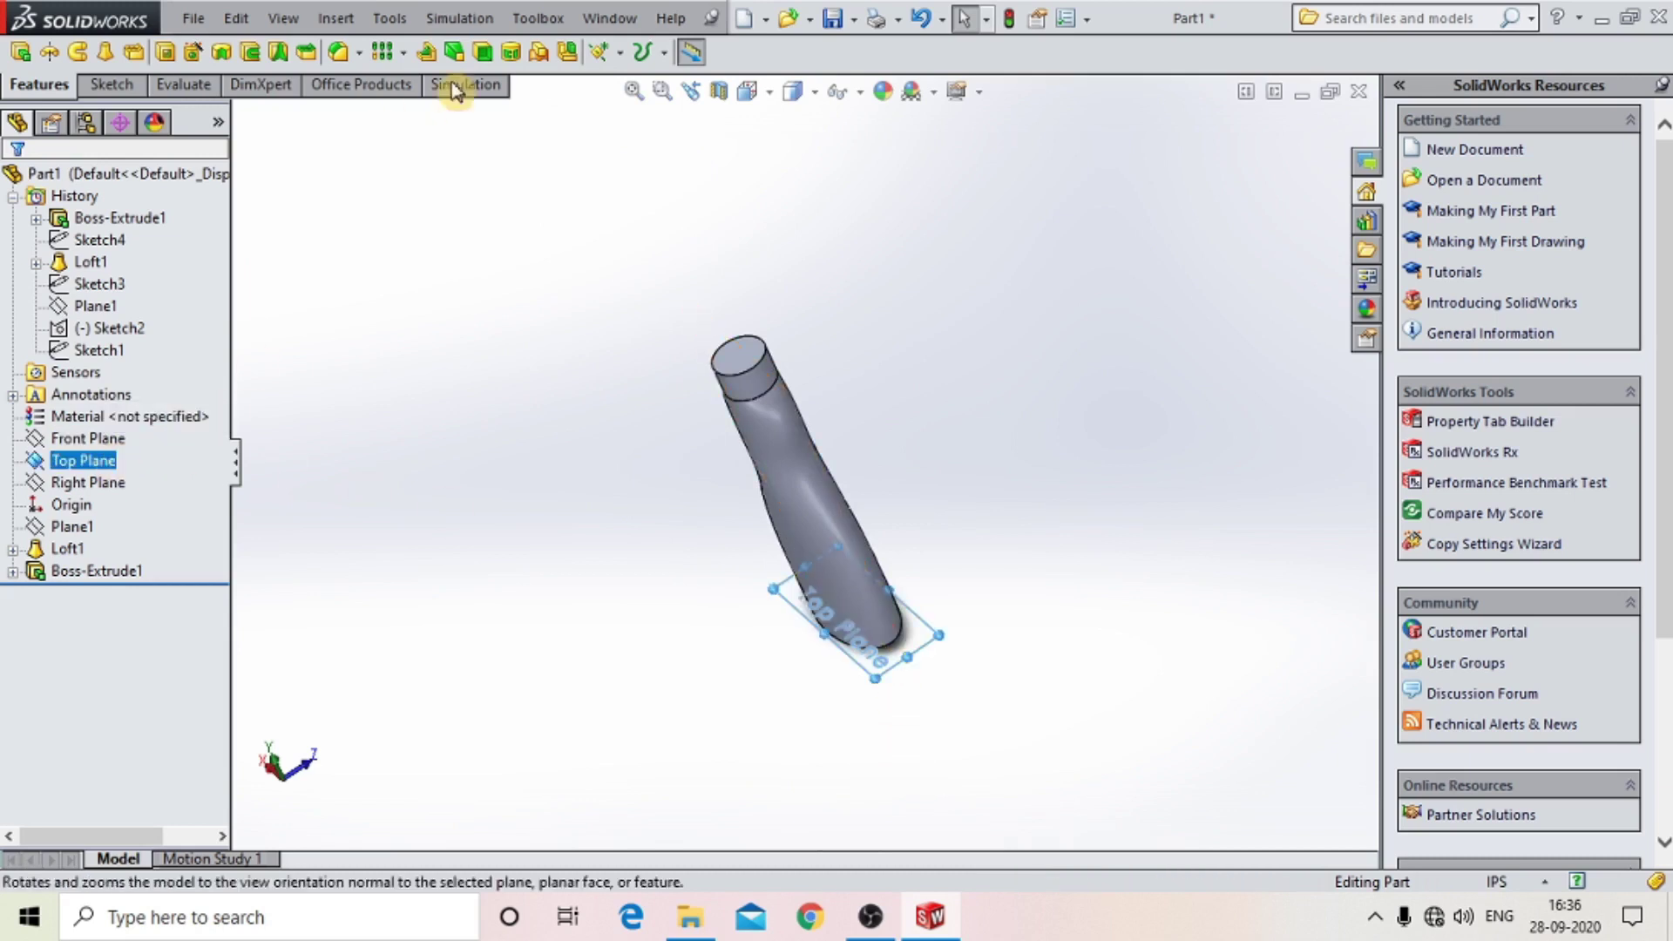
{"action": "left_click", "coordinate": [620, 52]}
{"action": "left_click", "coordinate": [650, 85]}
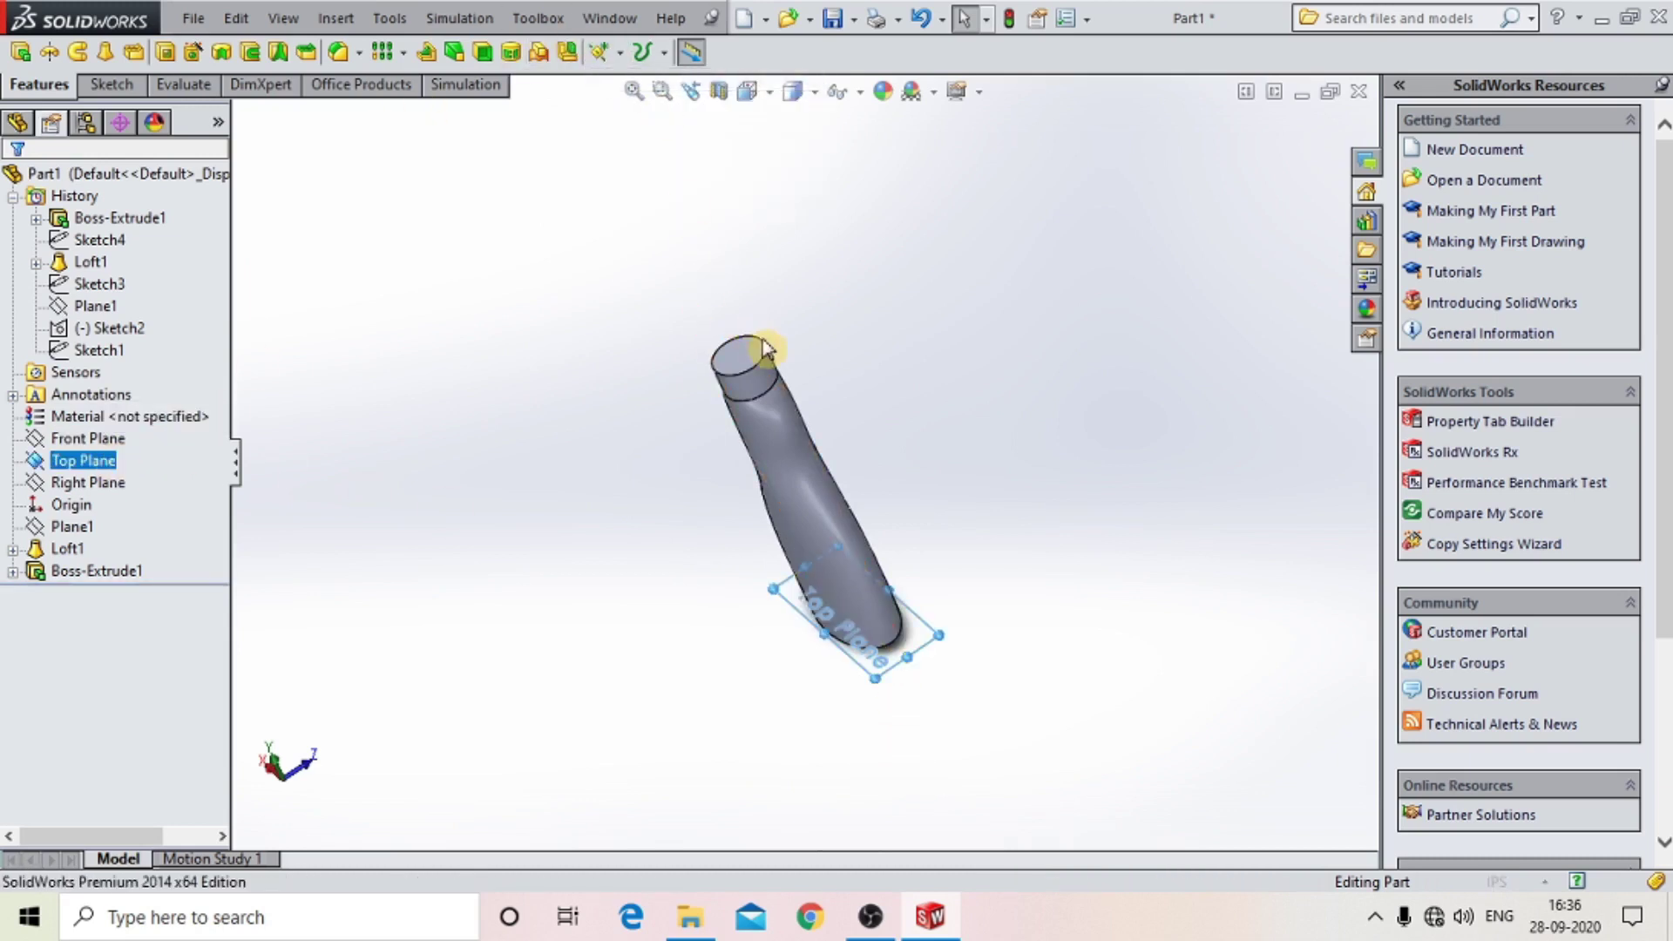
{"action": "left_click", "coordinate": [742, 364]}
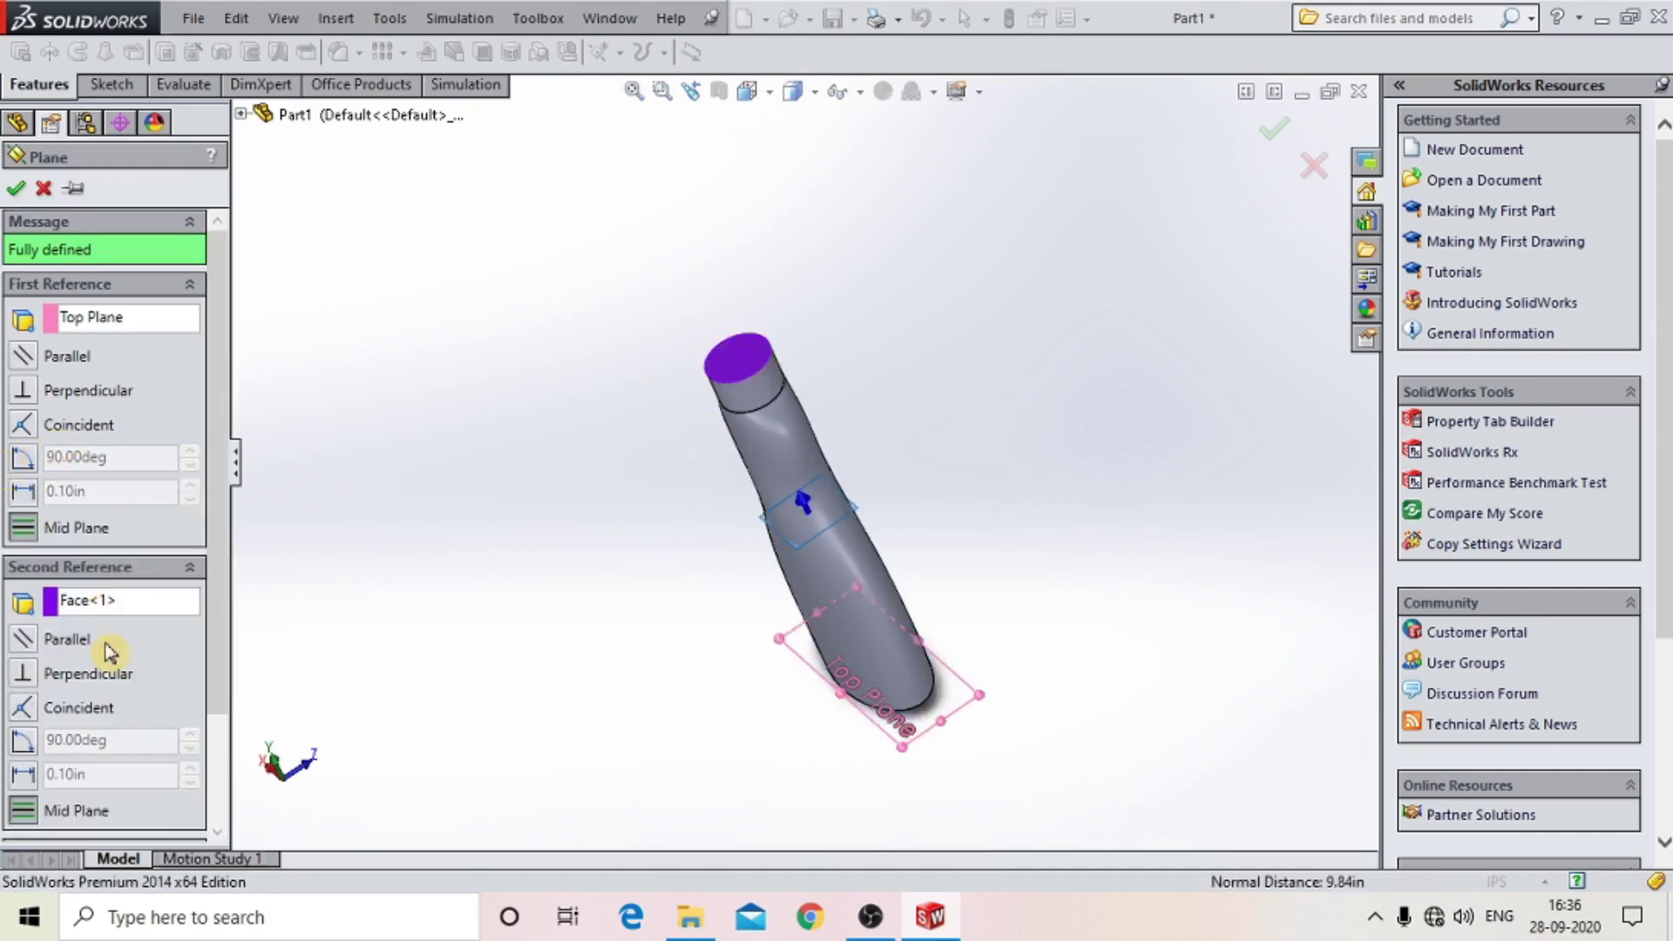
{"action": "scroll", "coordinate": [213, 624], "scroll_direction": "down", "scroll_amount": 1}
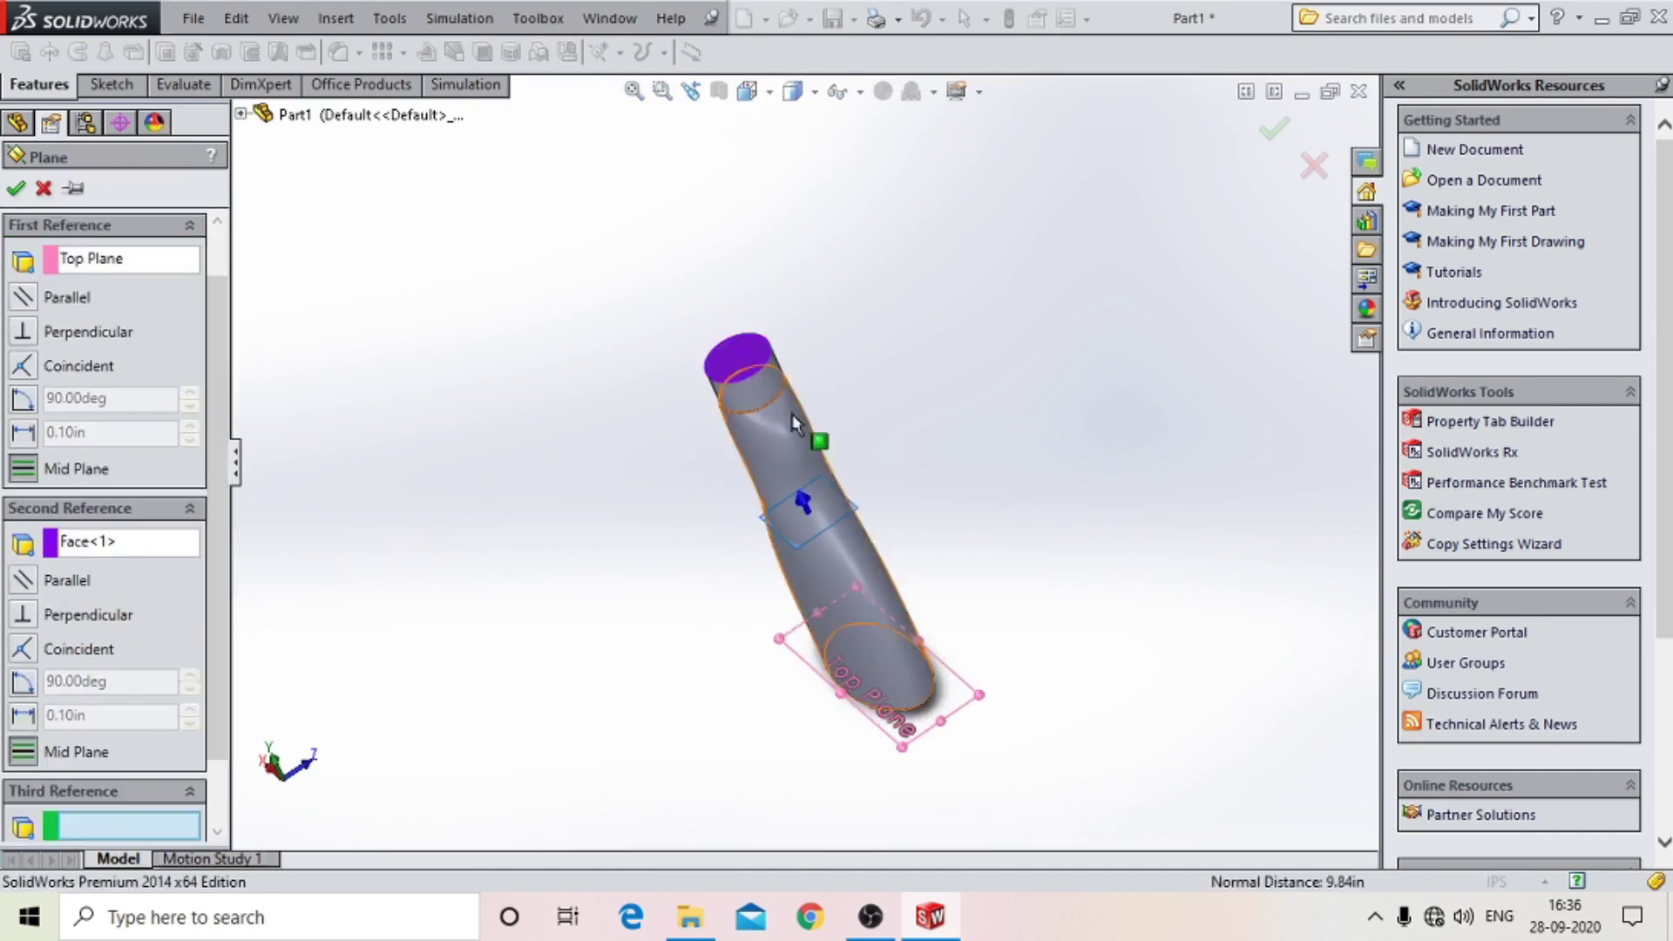
{"action": "mouse_move", "coordinate": [824, 477]}
{"action": "middle_mouse_down"}
{"action": "mouse_move", "coordinate": [741, 279]}
{"action": "mouse_move", "coordinate": [620, 197]}
{"action": "mouse_move", "coordinate": [609, 235]}
{"action": "mouse_move", "coordinate": [689, 279]}
{"action": "middle_mouse_up"}
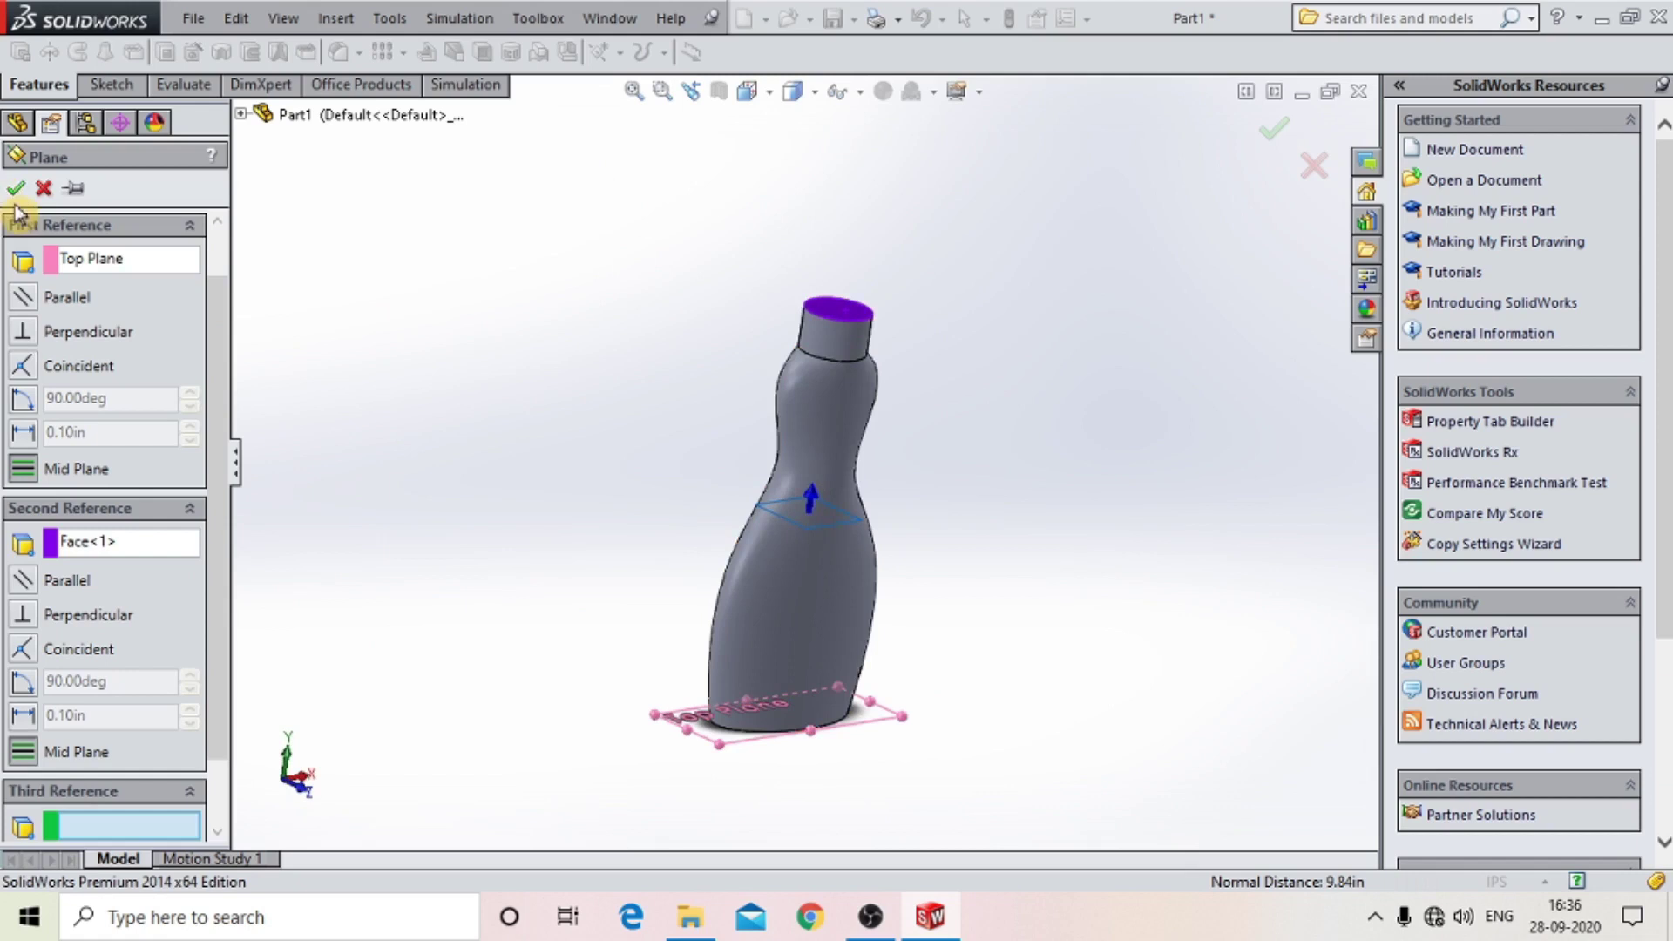
{"action": "left_click", "coordinate": [43, 189]}
{"action": "mouse_move", "coordinate": [911, 352]}
{"action": "middle_mouse_down"}
{"action": "mouse_move", "coordinate": [885, 332]}
{"action": "mouse_move", "coordinate": [785, 479]}
{"action": "middle_mouse_up"}
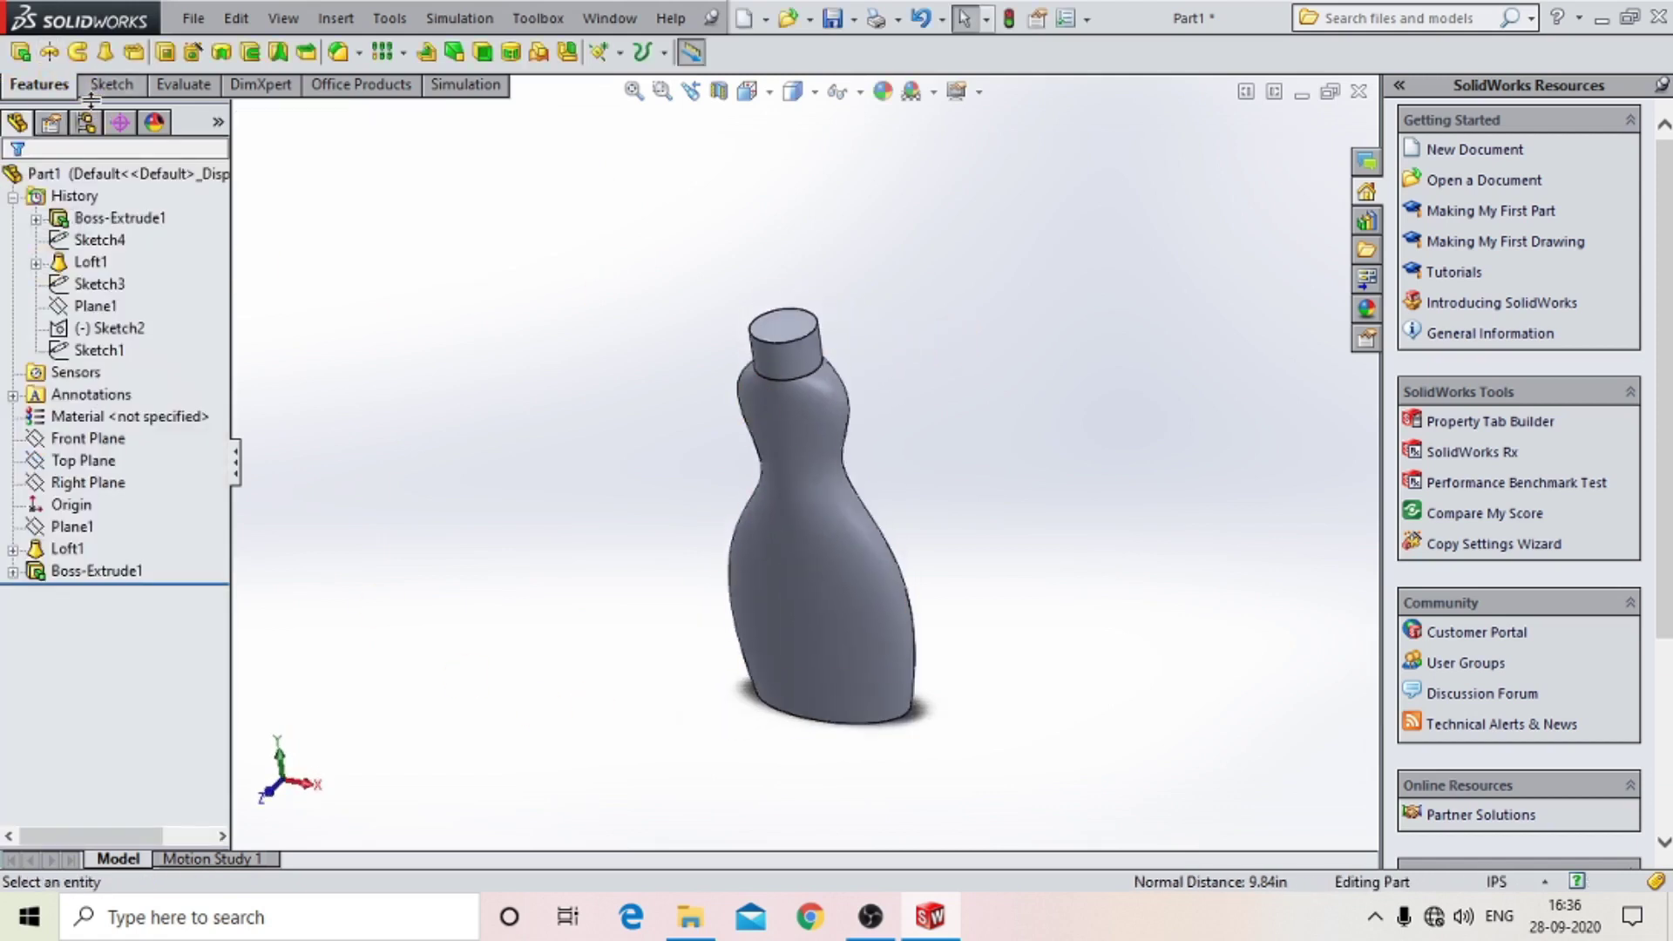
Highlight the neck and planes from the tree, then select the neck's flat top face.
{"action": "left_click", "coordinate": [77, 177]}
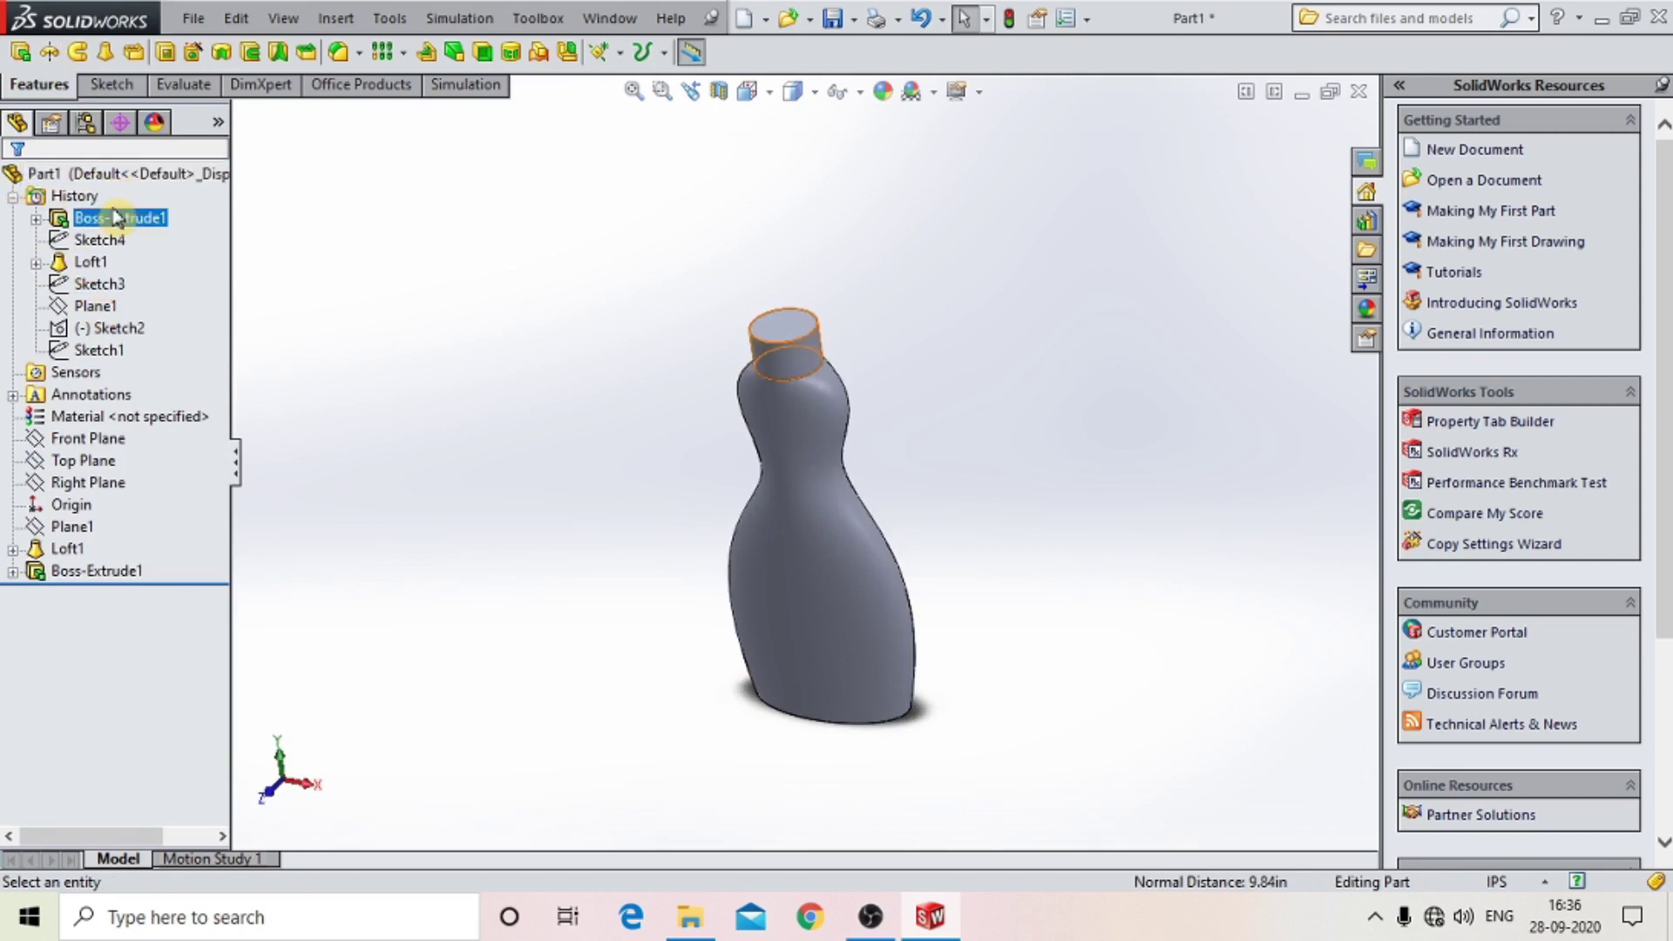
{"action": "left_click", "coordinate": [85, 485]}
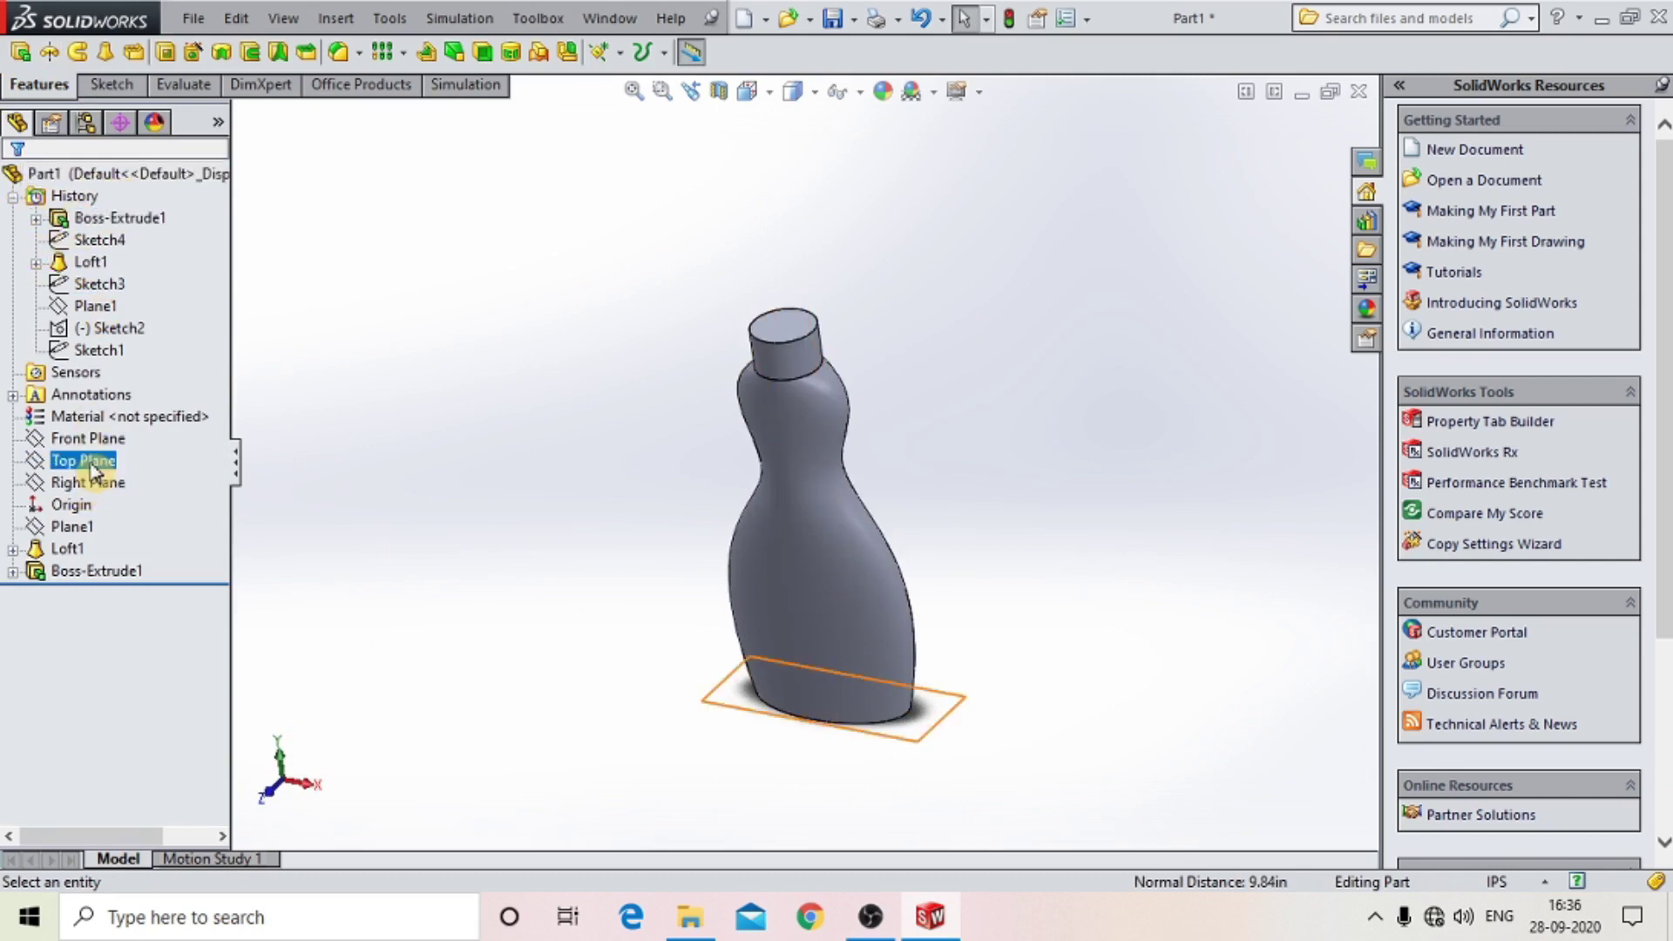
{"action": "left_click", "coordinate": [96, 417]}
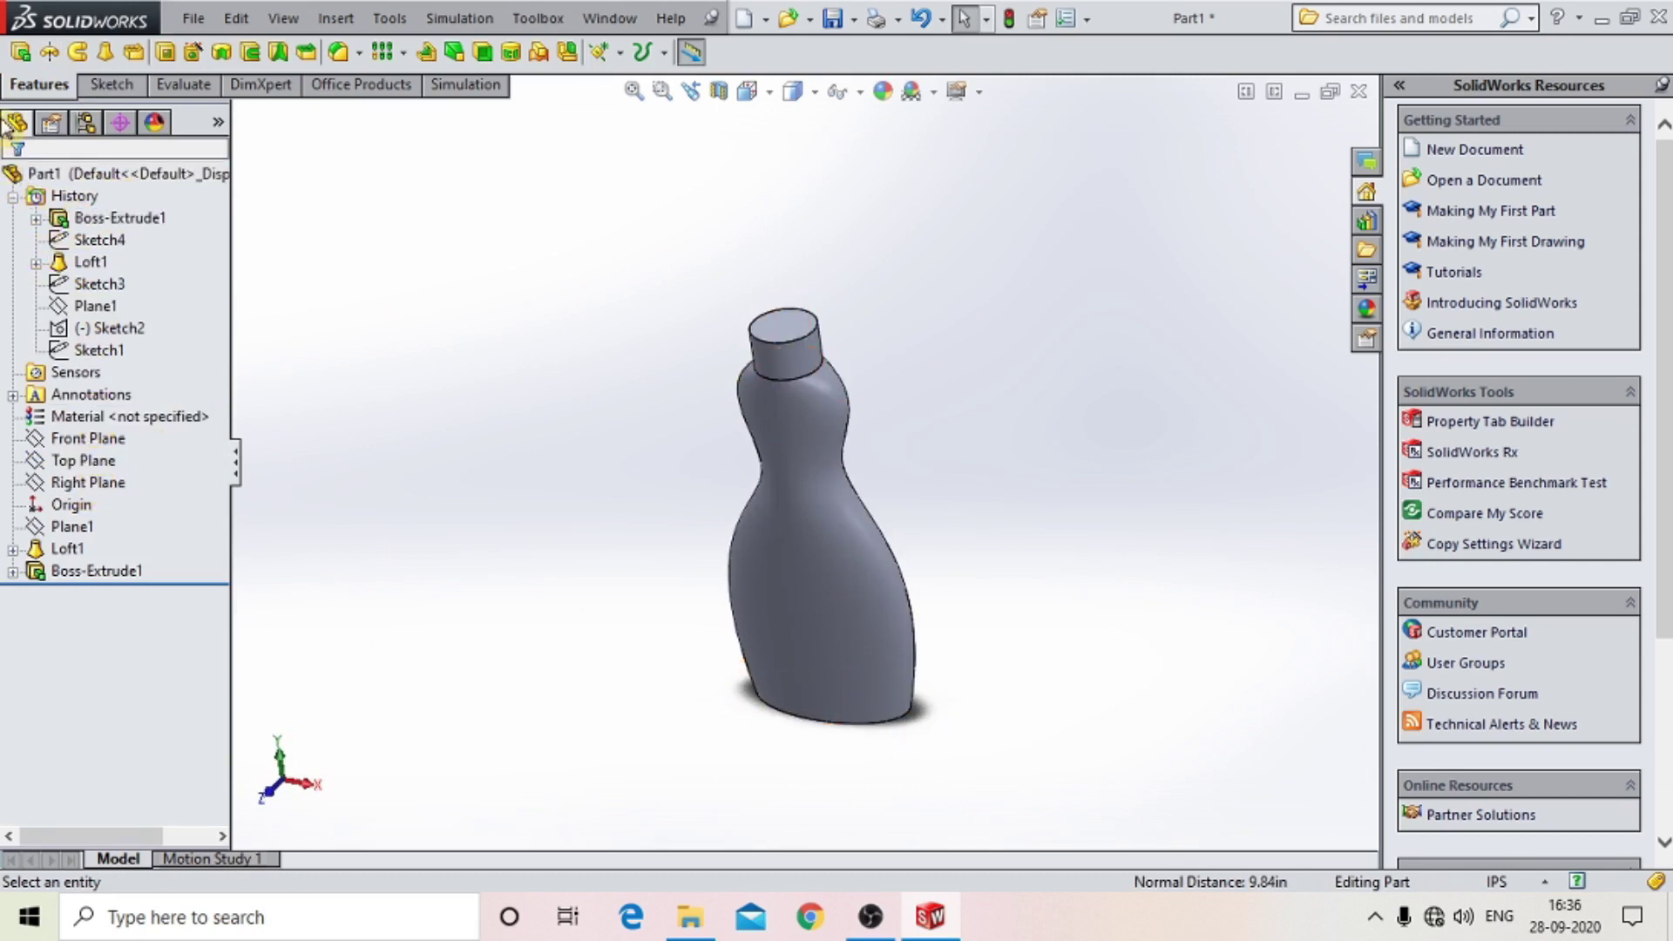
{"action": "left_click", "coordinate": [39, 174]}
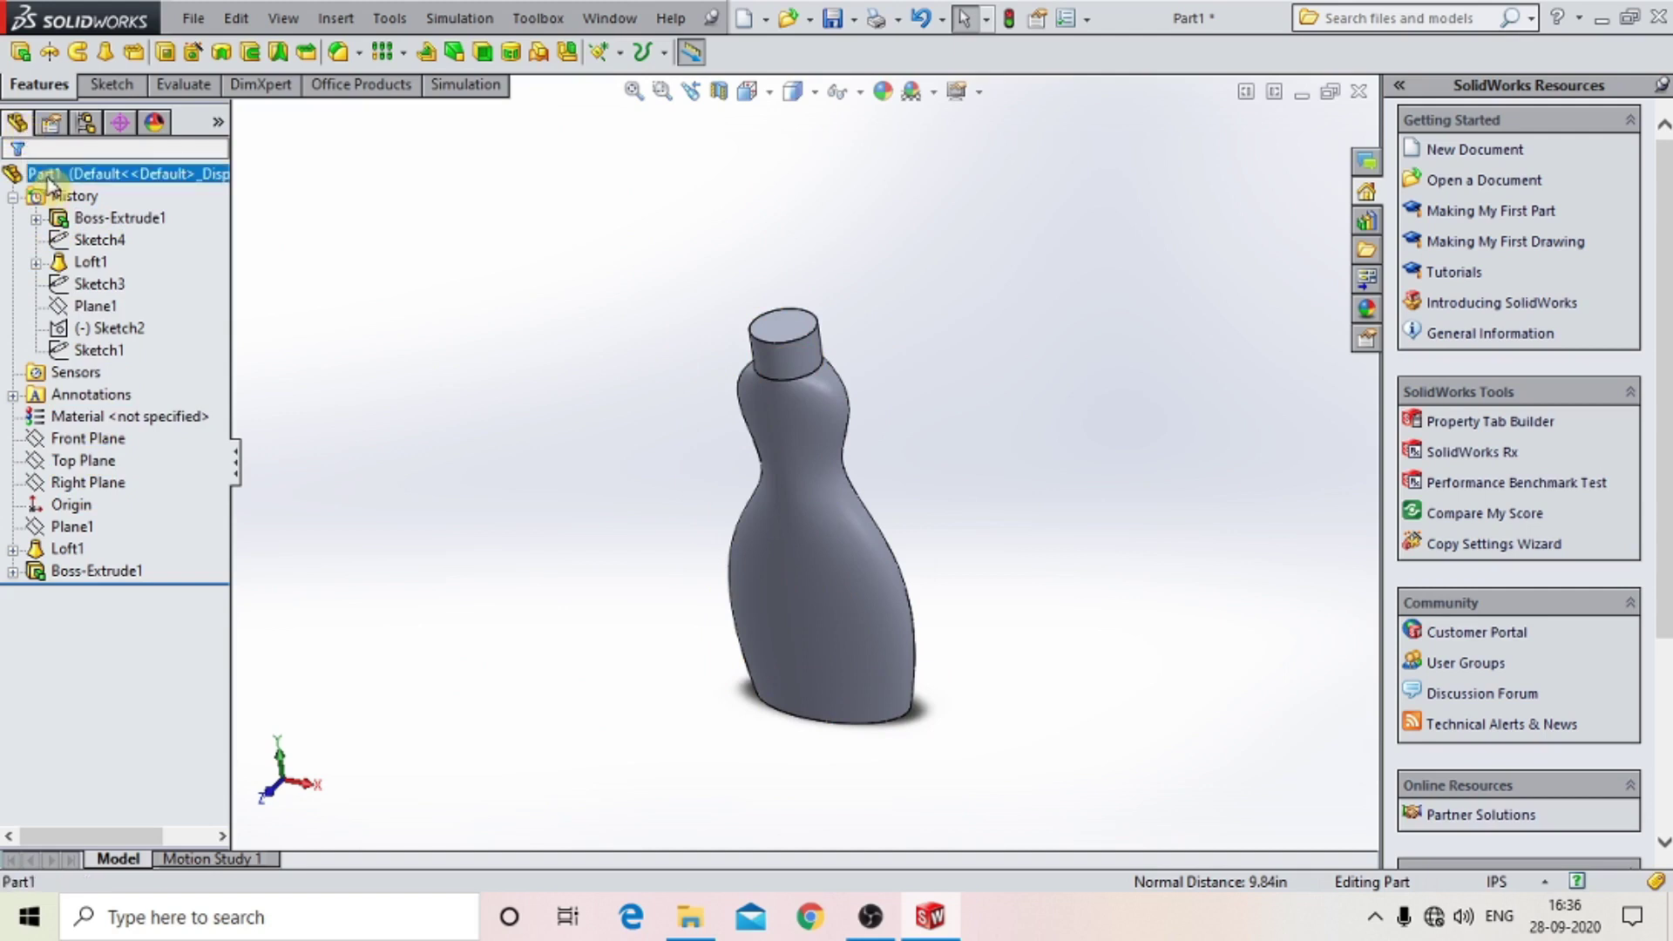
{"action": "left_click", "coordinate": [99, 349], "text": "ctrl"}
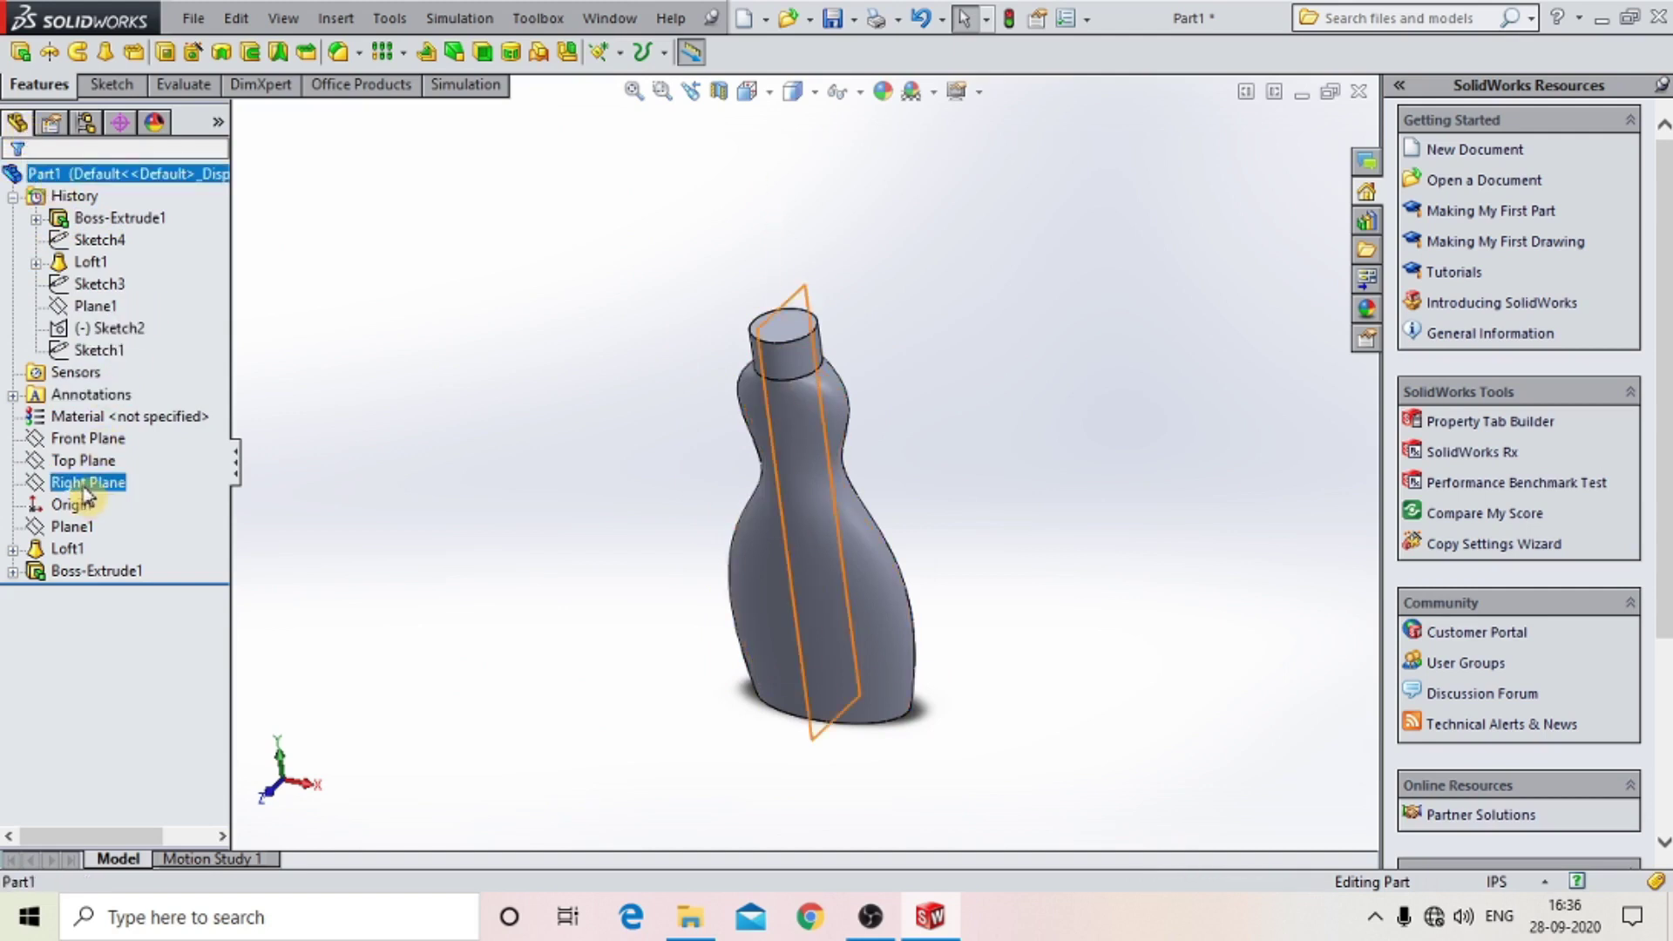
{"action": "left_click", "coordinate": [98, 462]}
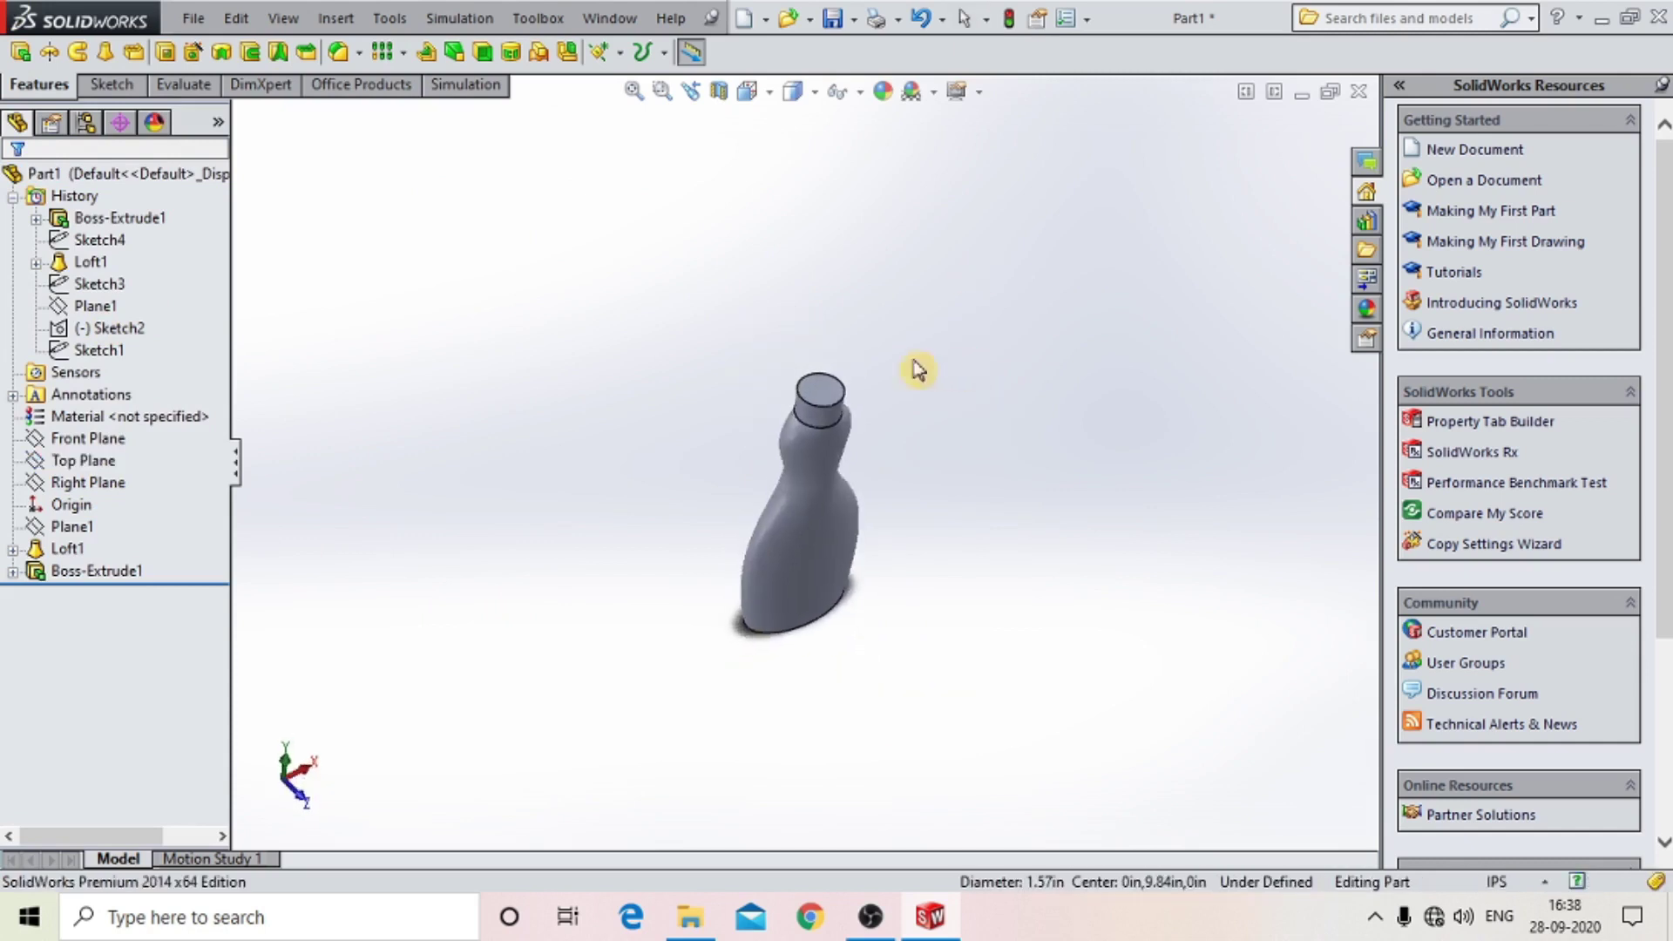
{"action": "scroll", "coordinate": [803, 436], "scroll_direction": "down", "scroll_amount": 3}
{"action": "scroll", "coordinate": [799, 453], "scroll_direction": "down", "scroll_amount": 2}
{"action": "left_click", "coordinate": [782, 485]}
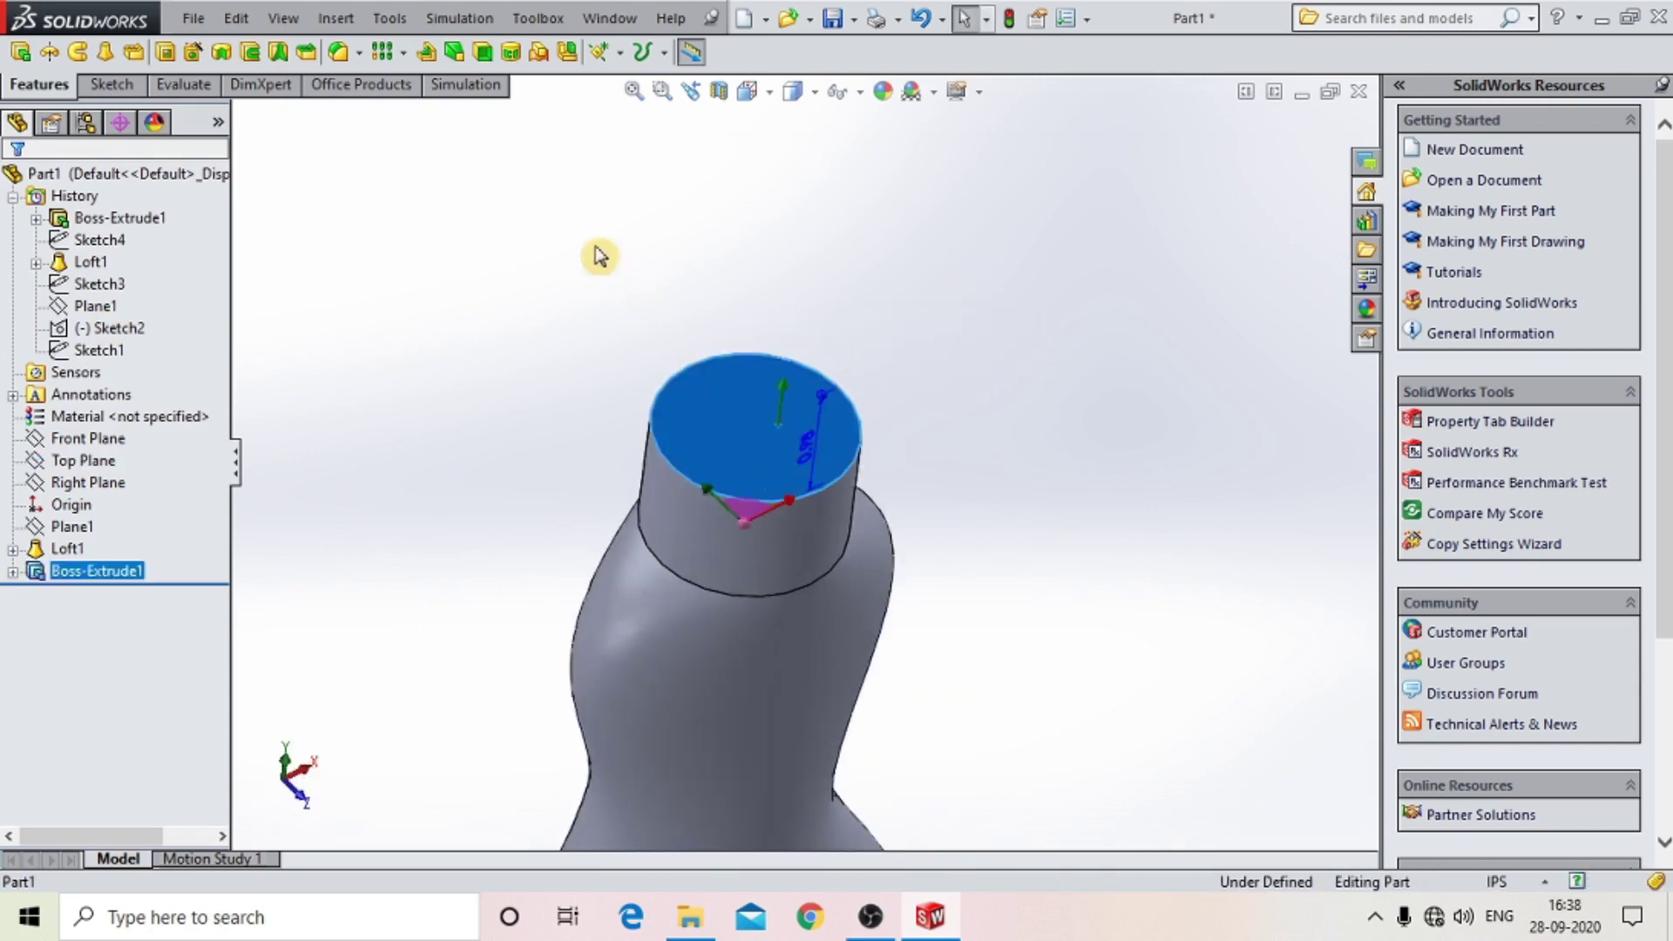
Shell the bottle with a 2 mm wall, removing the neck's top face.
{"action": "left_click", "coordinate": [479, 55]}
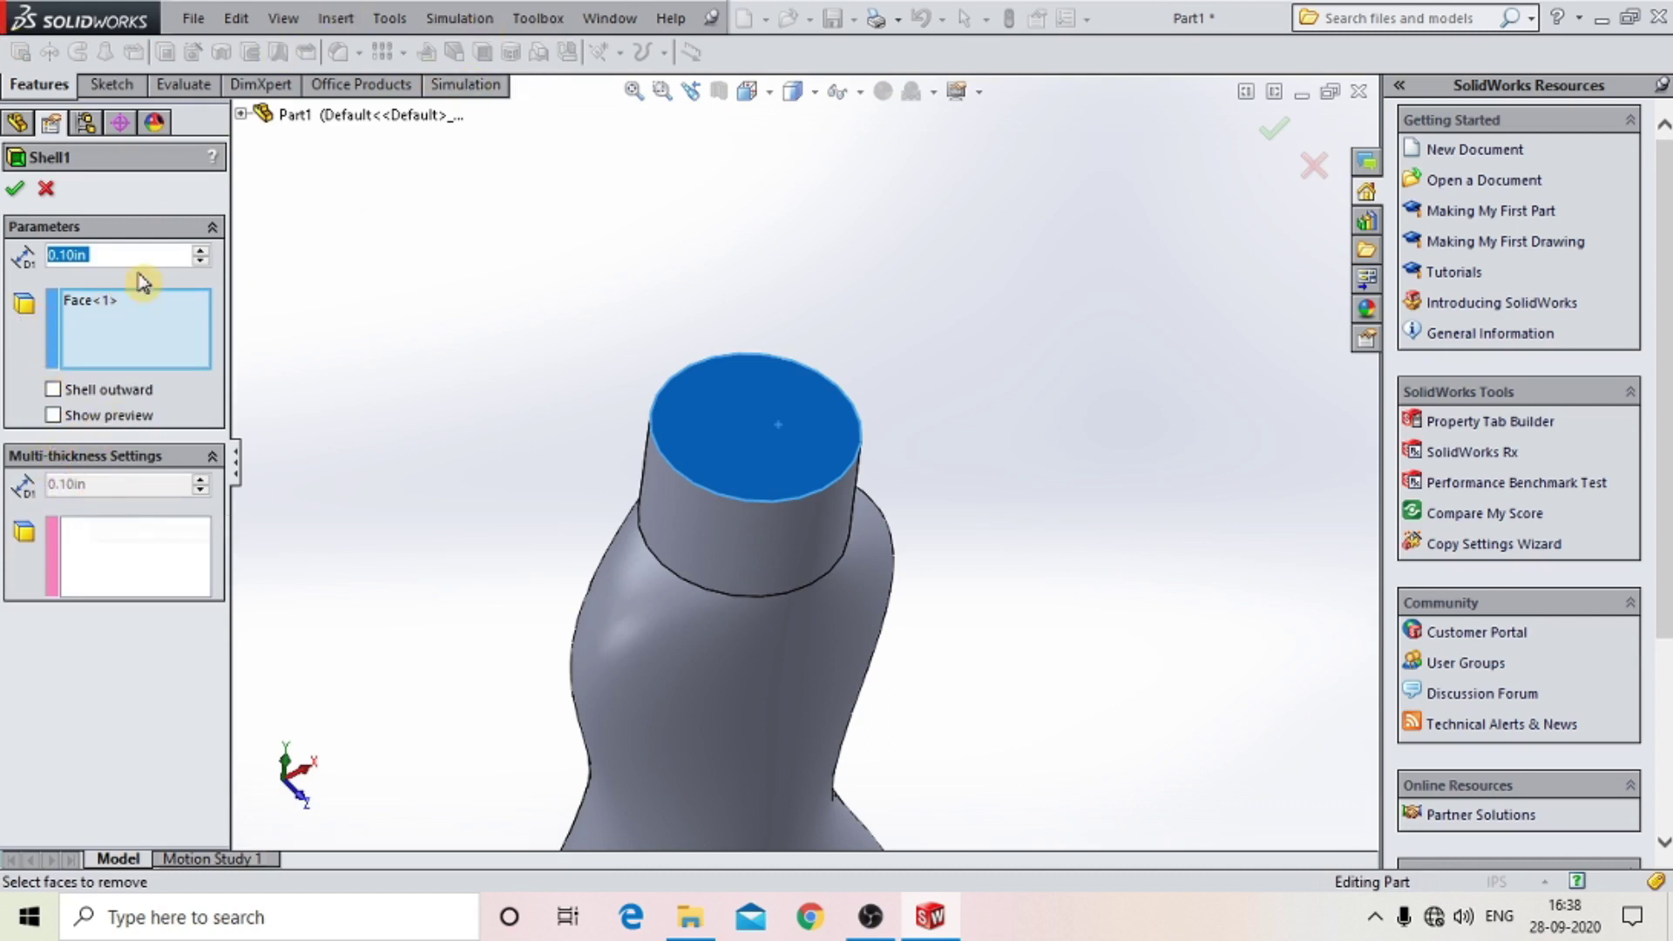
{"action": "key", "text": "BackSpace"}
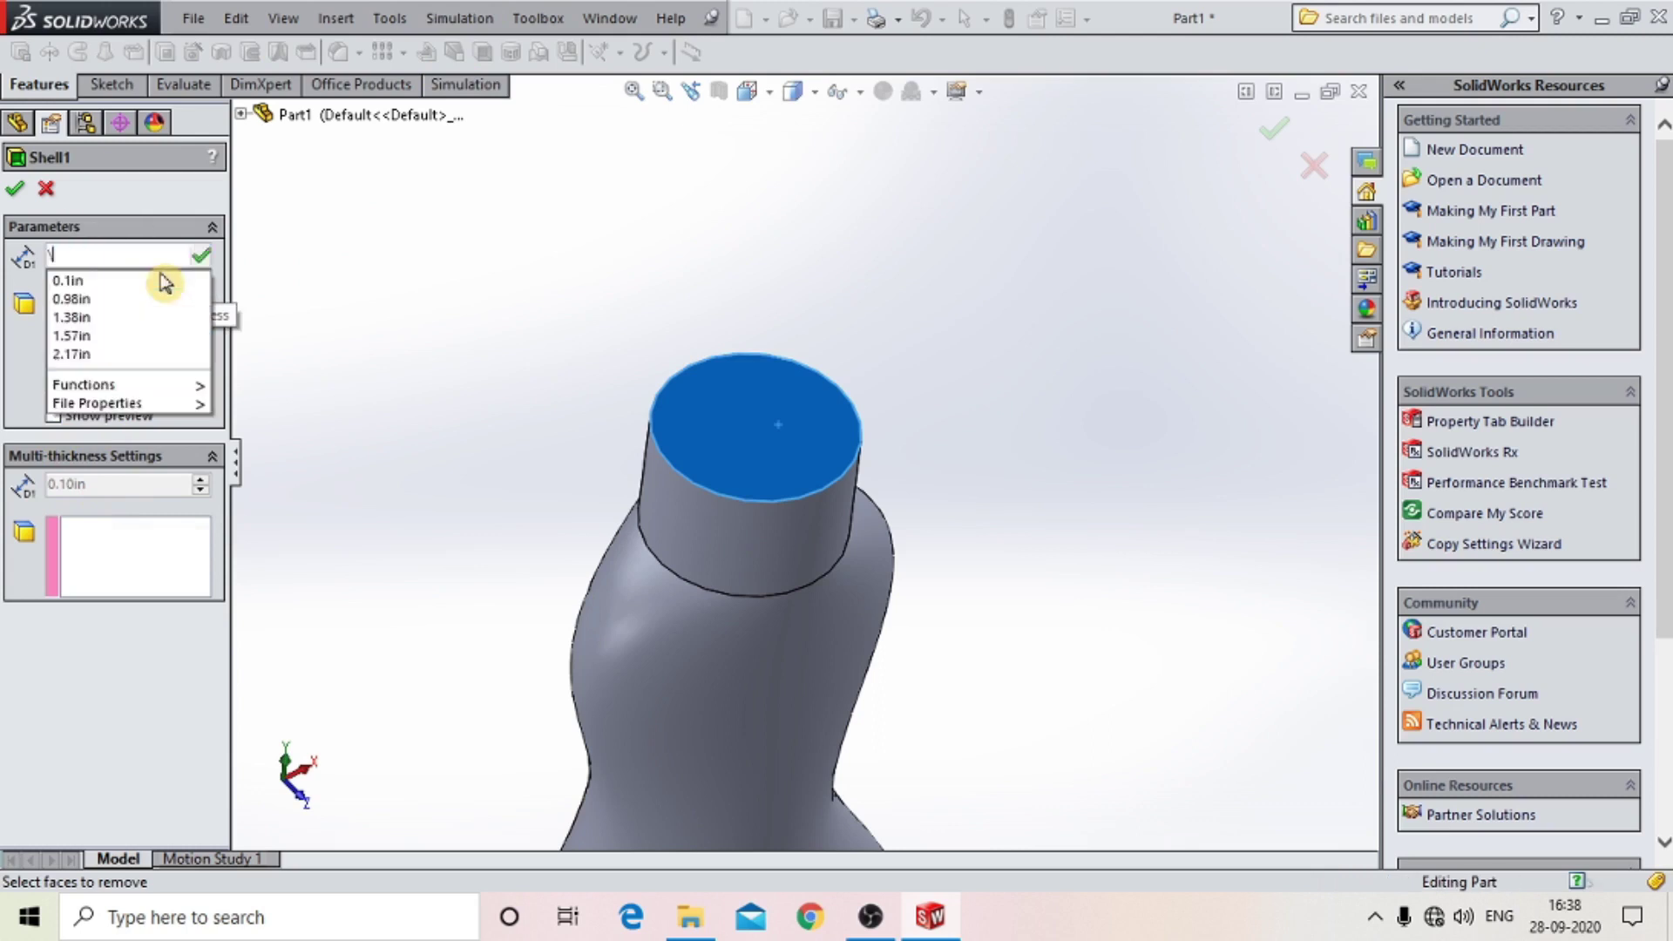
{"action": "type", "text": "2mm"}
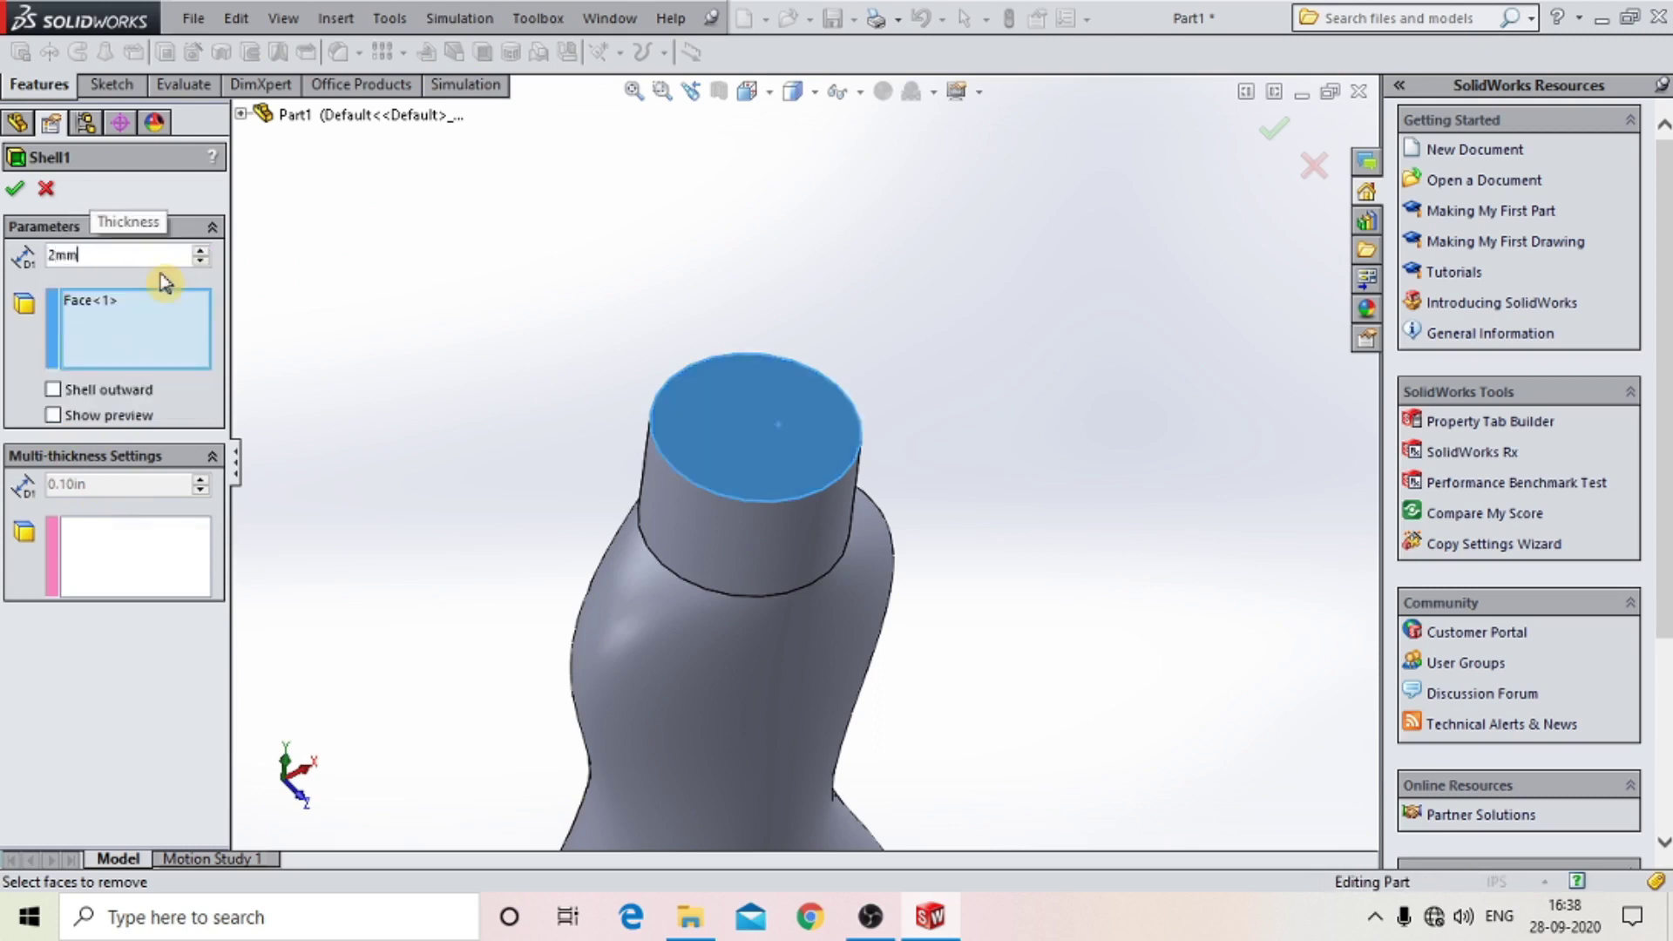
{"action": "key", "text": "Return"}
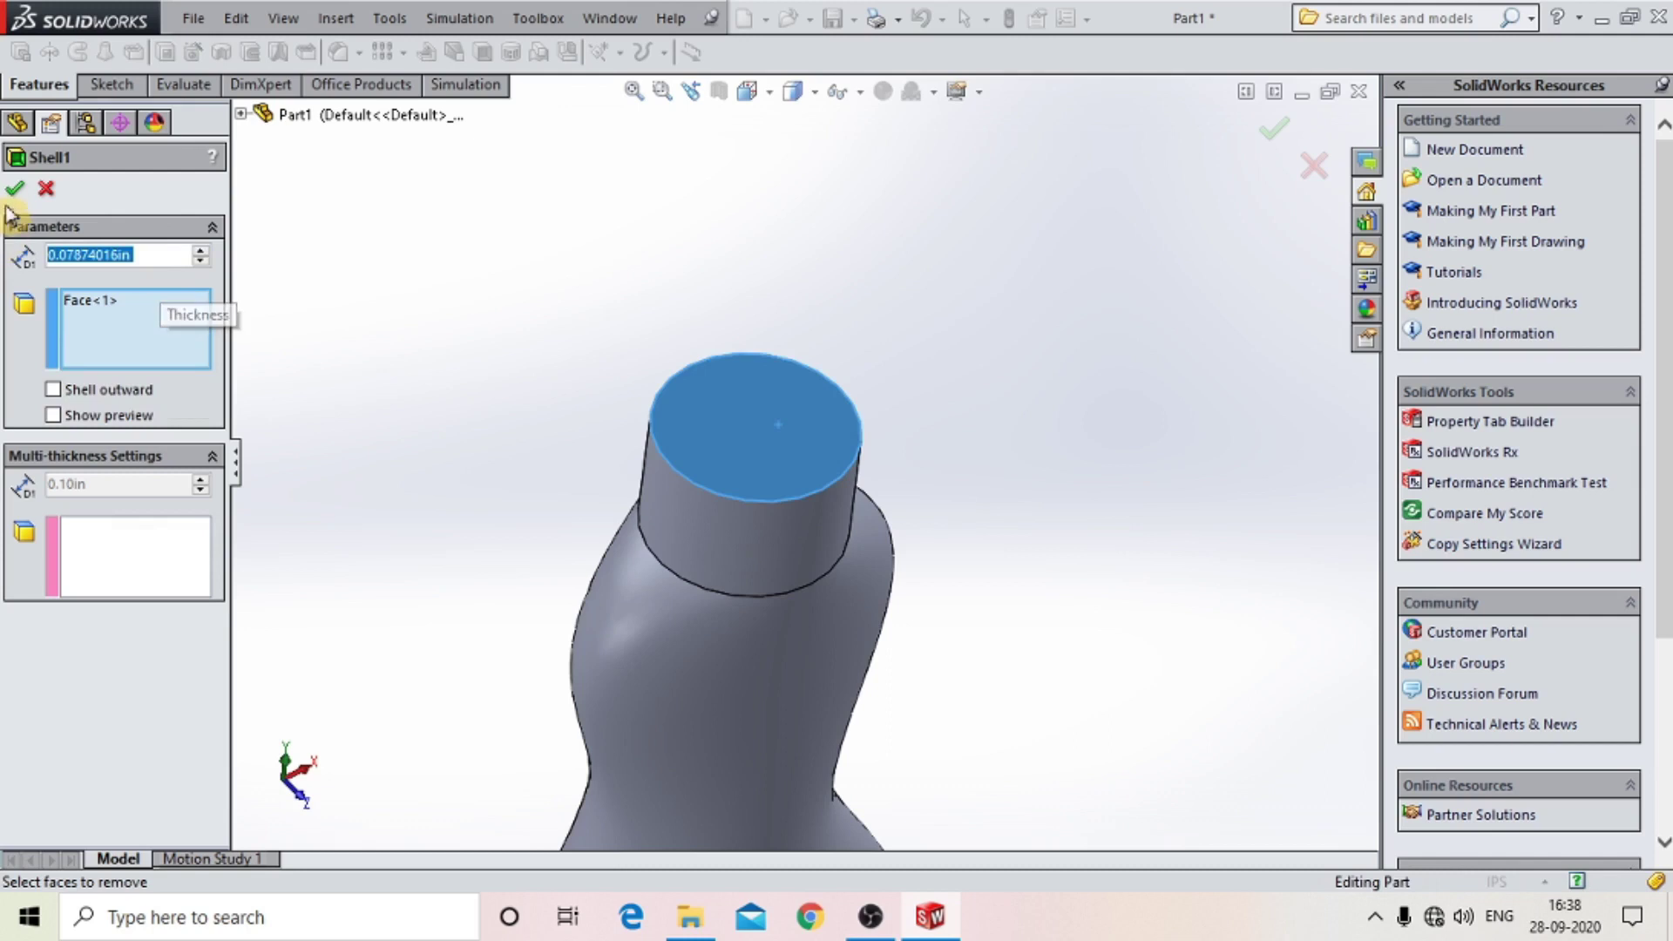
{"action": "left_click", "coordinate": [15, 188]}
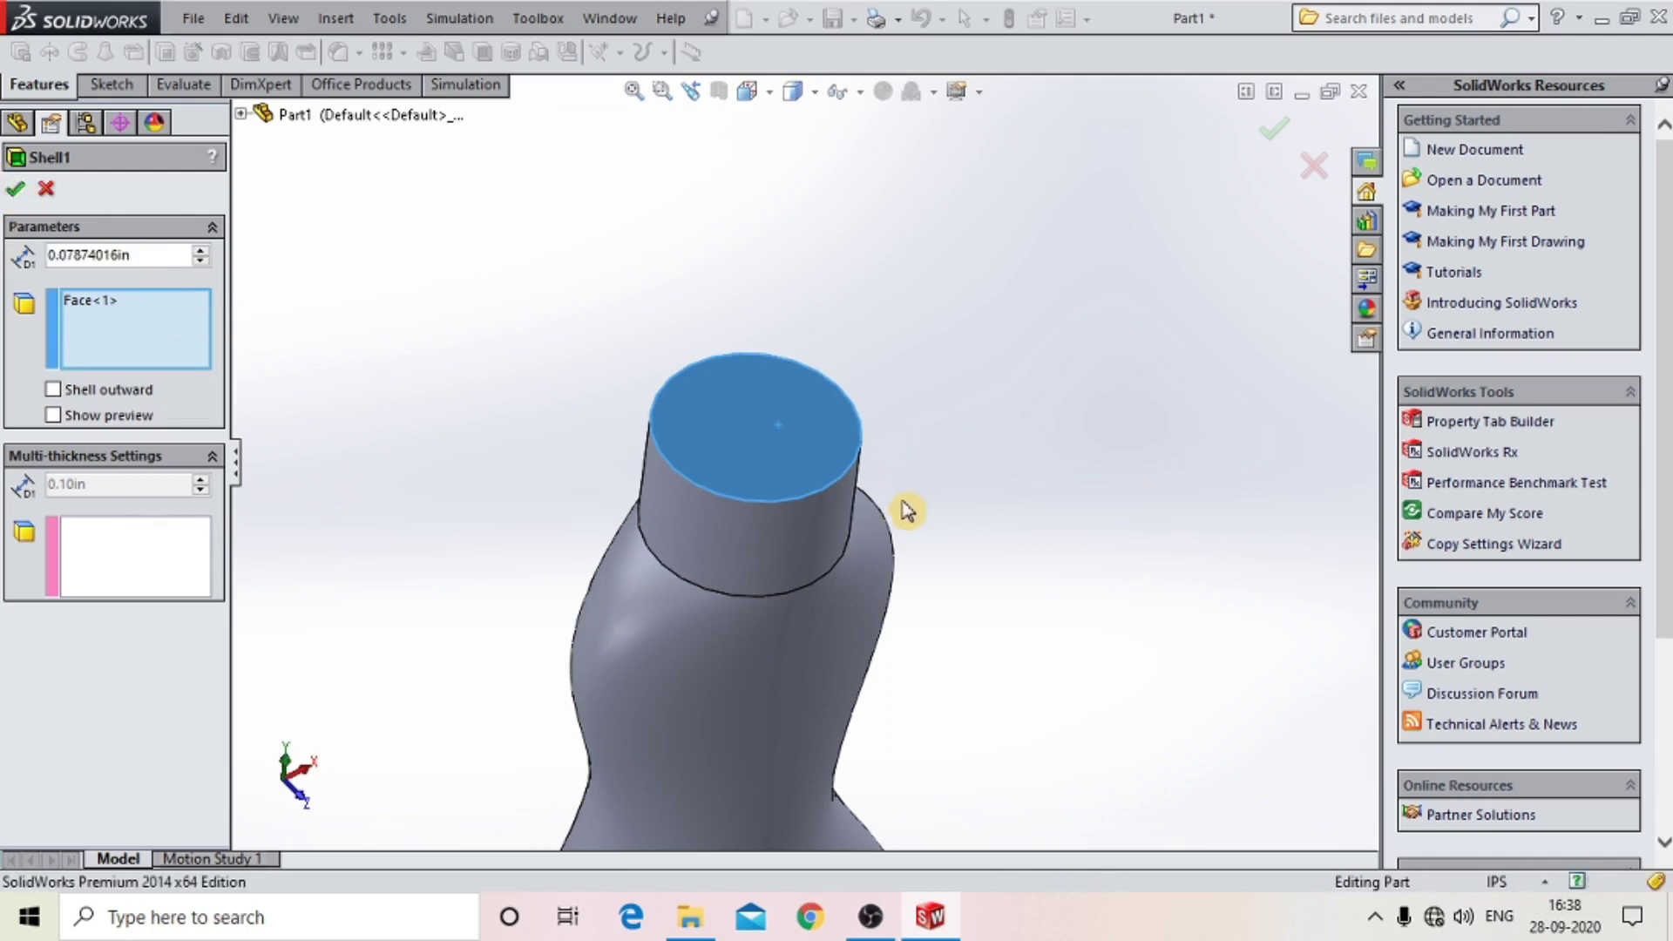
{"action": "mouse_move", "coordinate": [855, 422]}
{"action": "middle_mouse_down"}
{"action": "mouse_move", "coordinate": [855, 395]}
{"action": "mouse_move", "coordinate": [657, 451]}
{"action": "mouse_move", "coordinate": [857, 364]}
{"action": "mouse_move", "coordinate": [751, 678]}
{"action": "middle_mouse_up"}
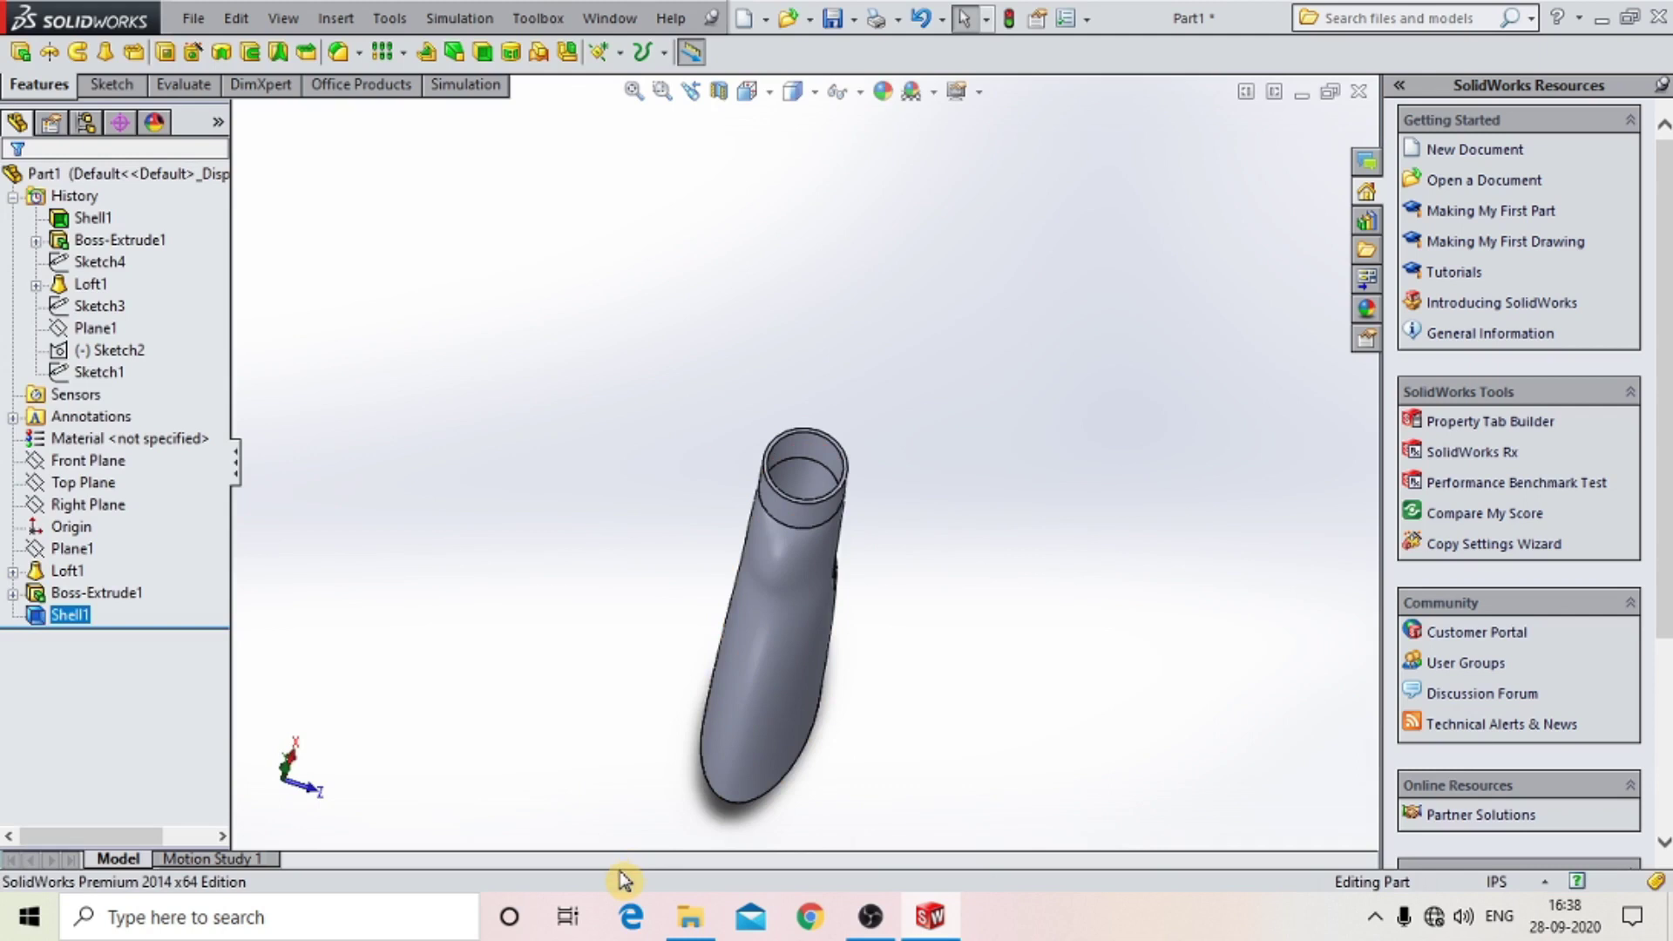
{"action": "left_click", "coordinate": [77, 464]}
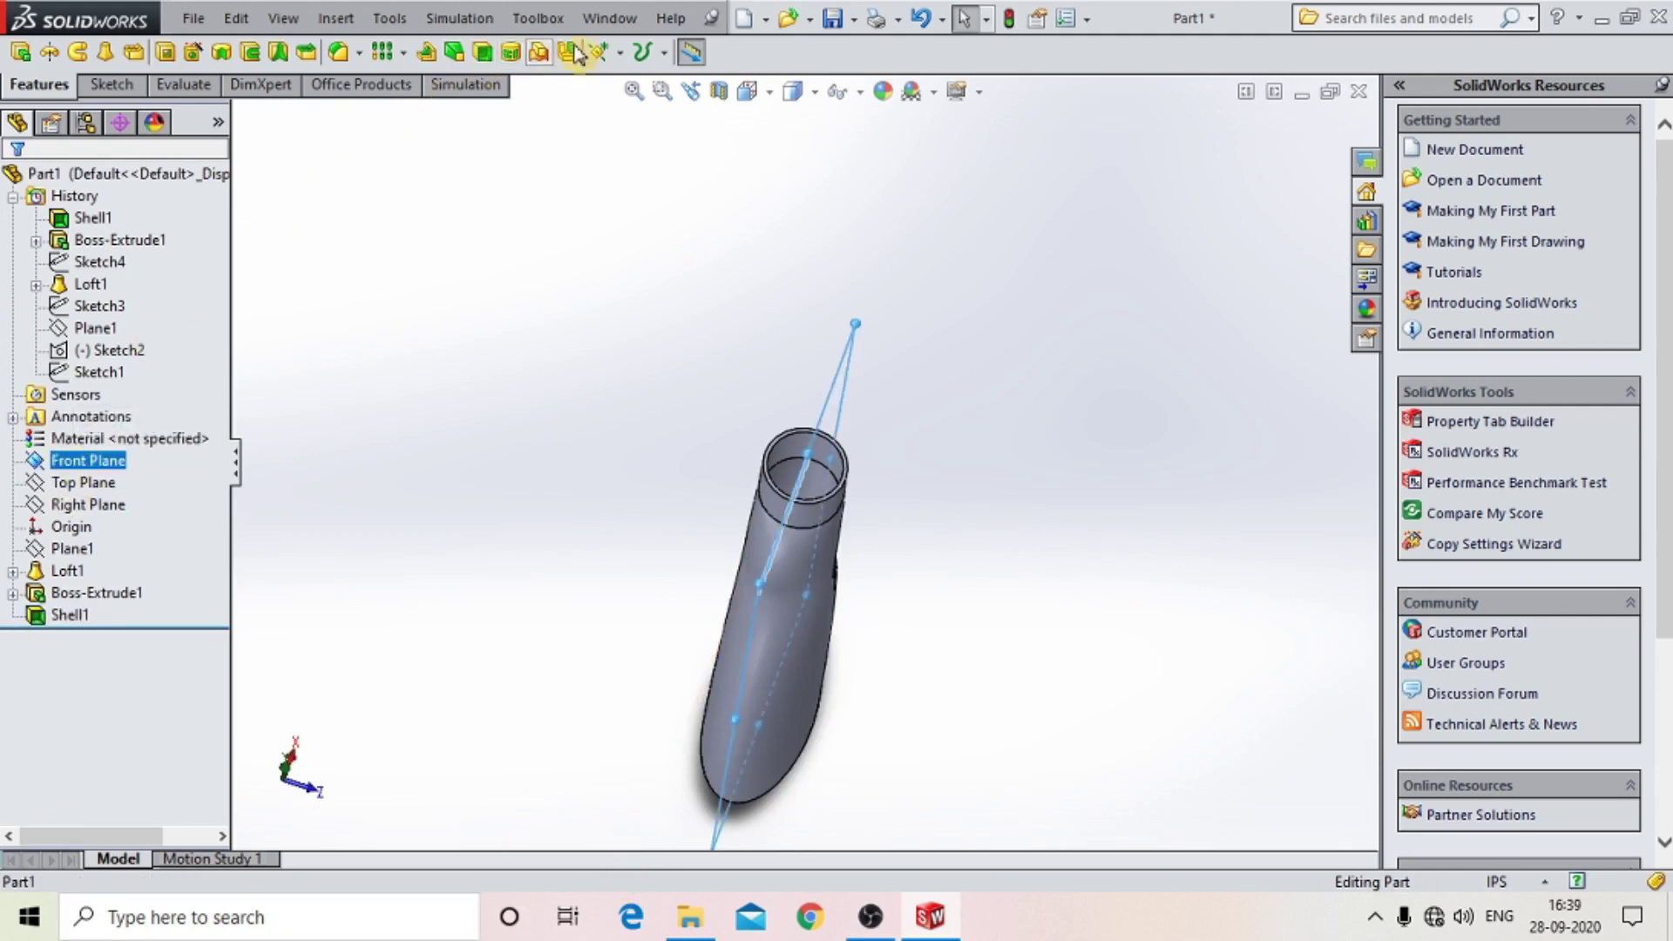
{"action": "left_click", "coordinate": [619, 52]}
{"action": "left_click", "coordinate": [644, 102]}
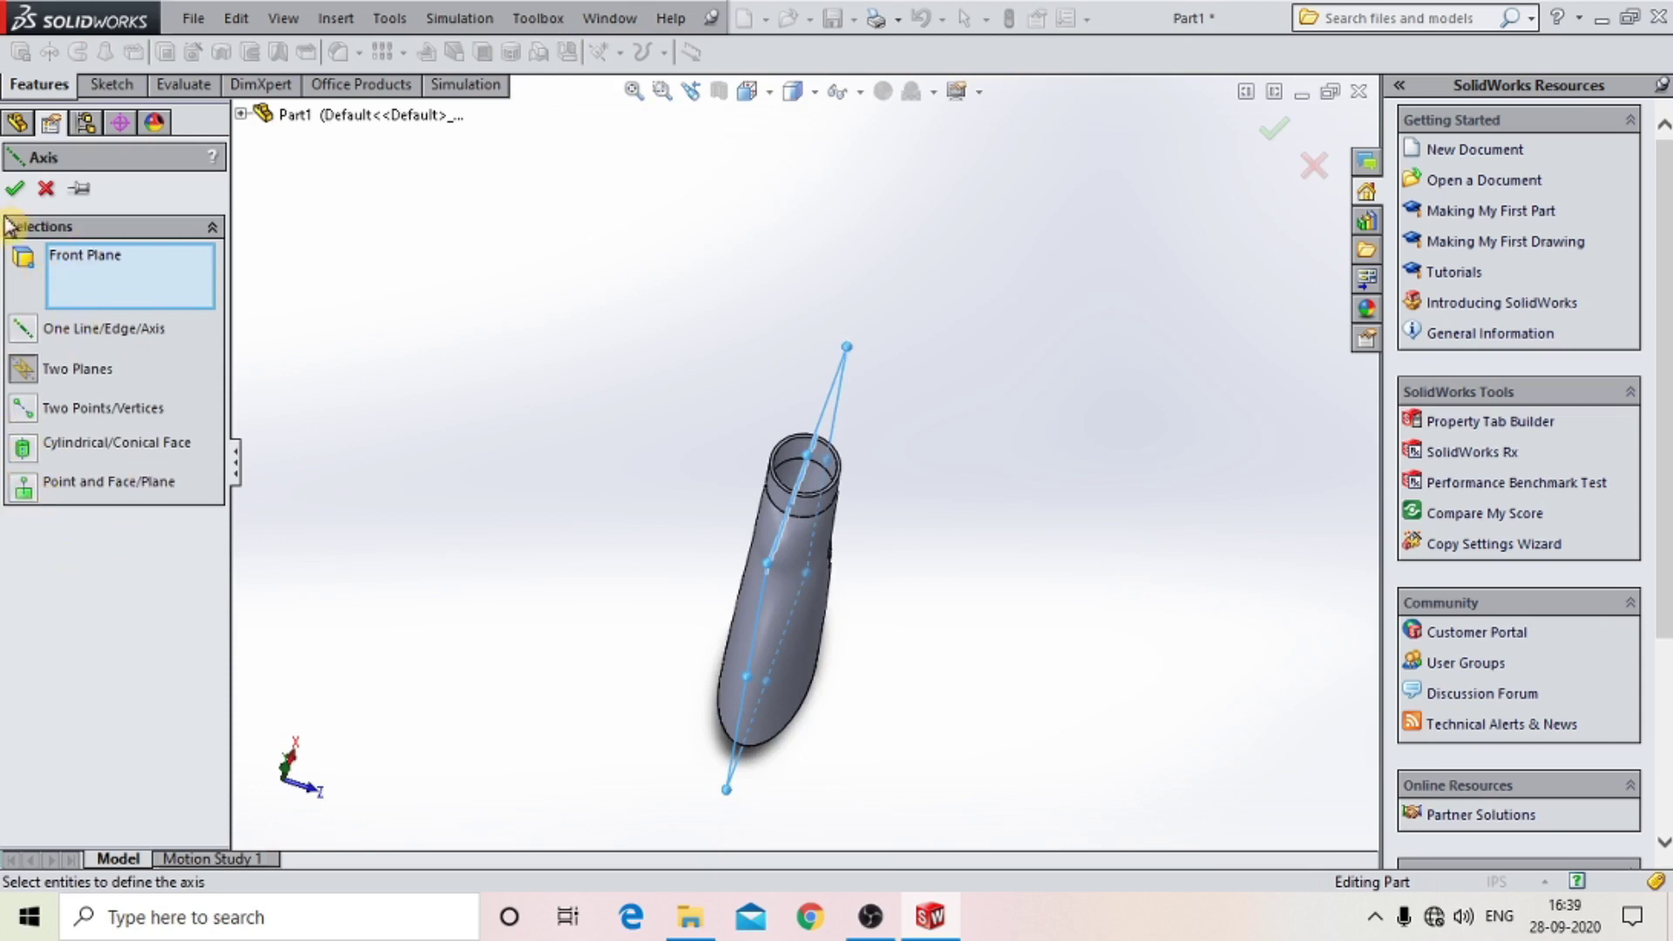
{"action": "left_click", "coordinate": [47, 188]}
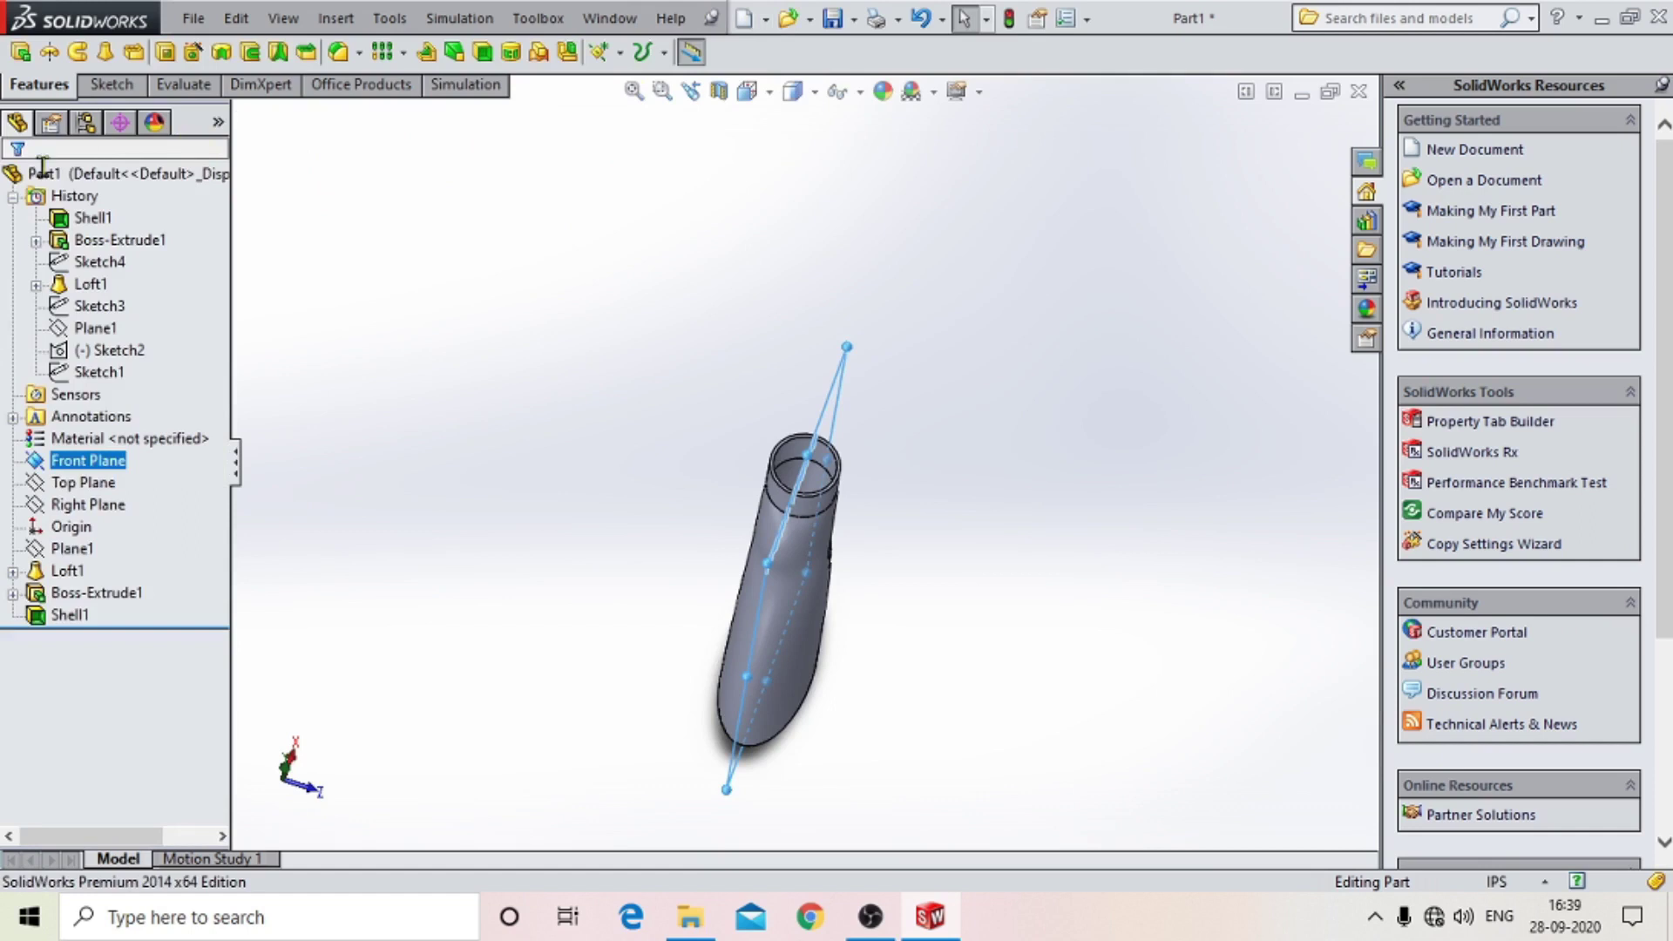
Create Plane2 from the Front Plane with a 50 mm offset, correcting an initial 25 mm value.
{"action": "left_click", "coordinate": [620, 52]}
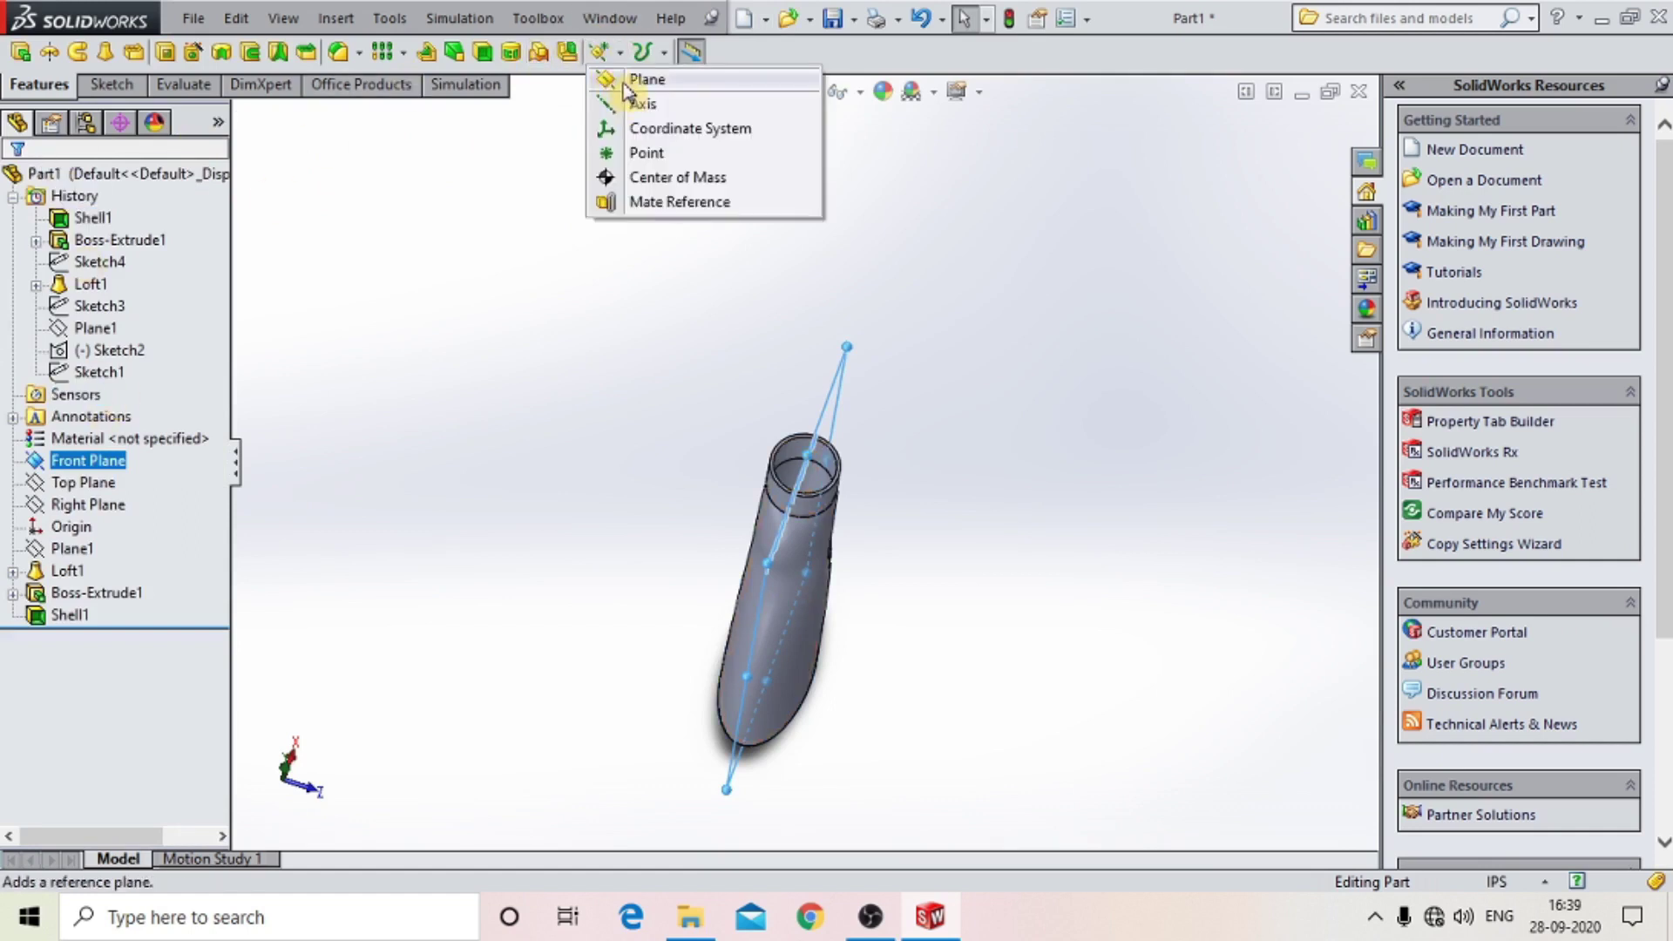
{"action": "left_click", "coordinate": [624, 88]}
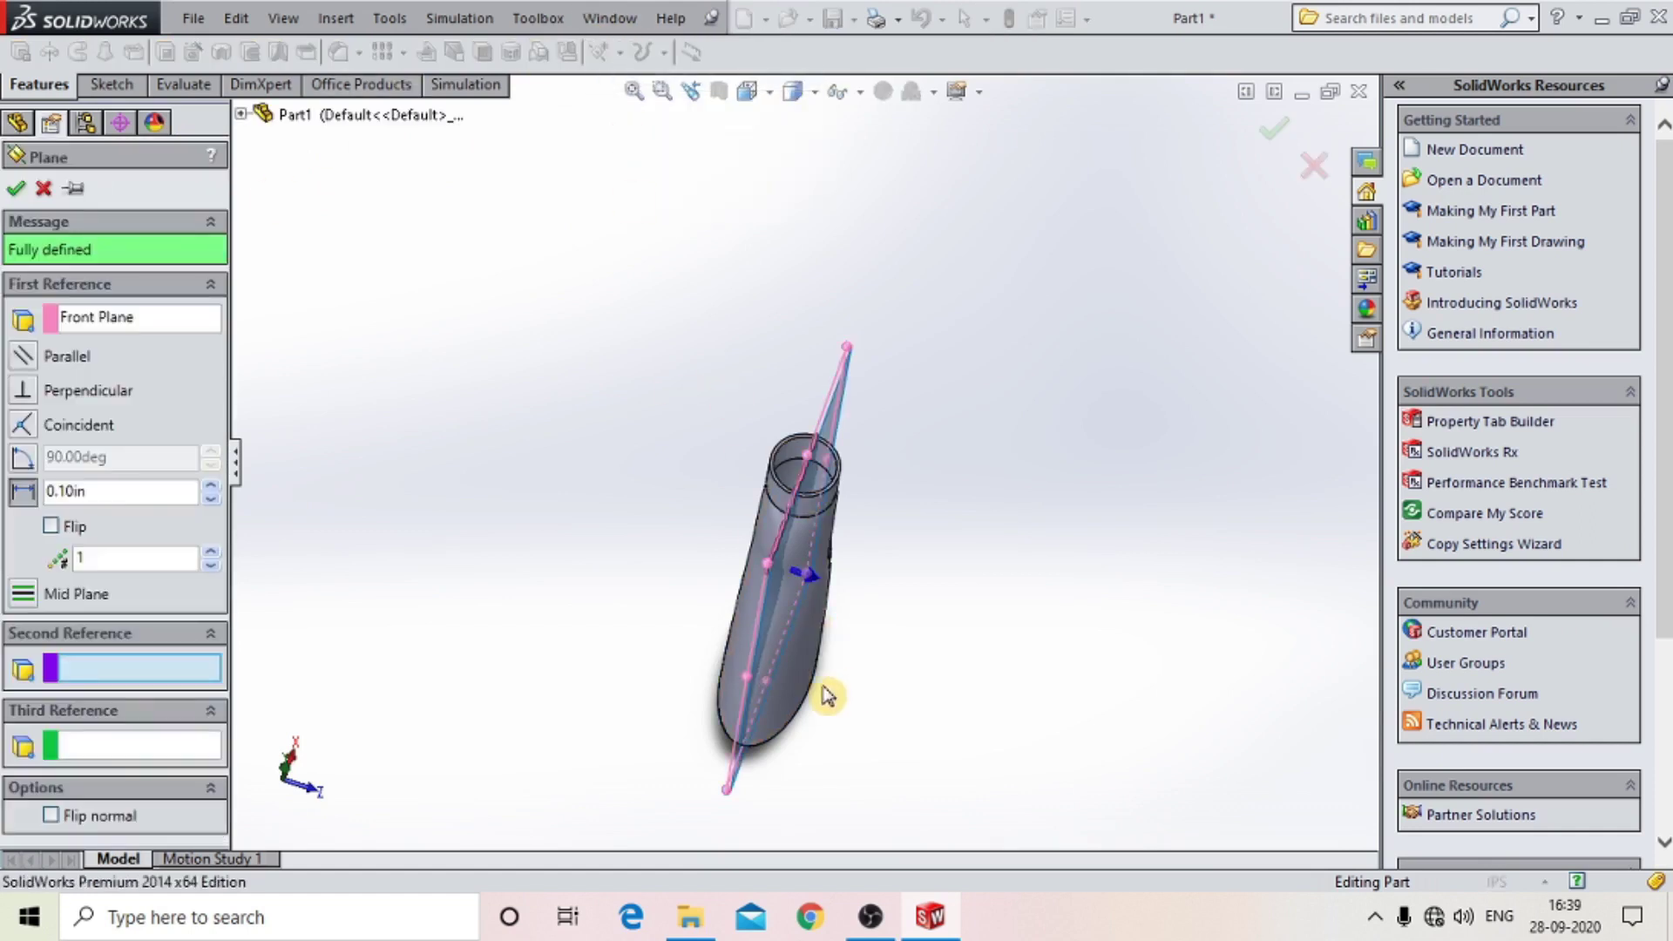
{"action": "double_click", "coordinate": [96, 492]}
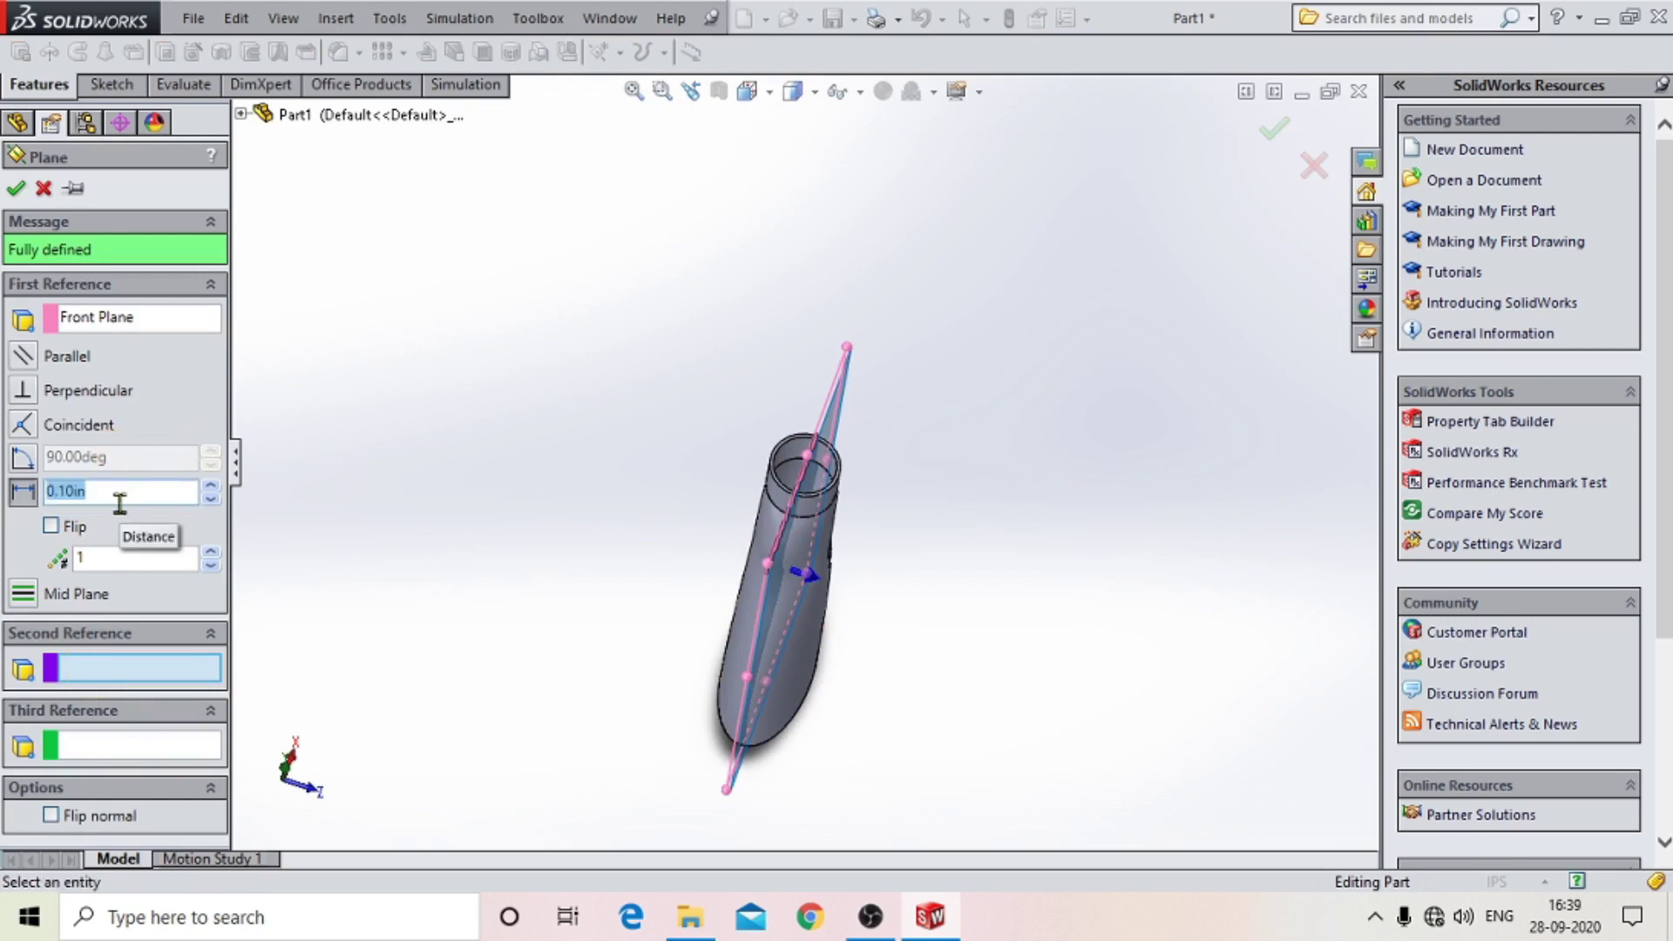
{"action": "key", "text": "BackSpace"}
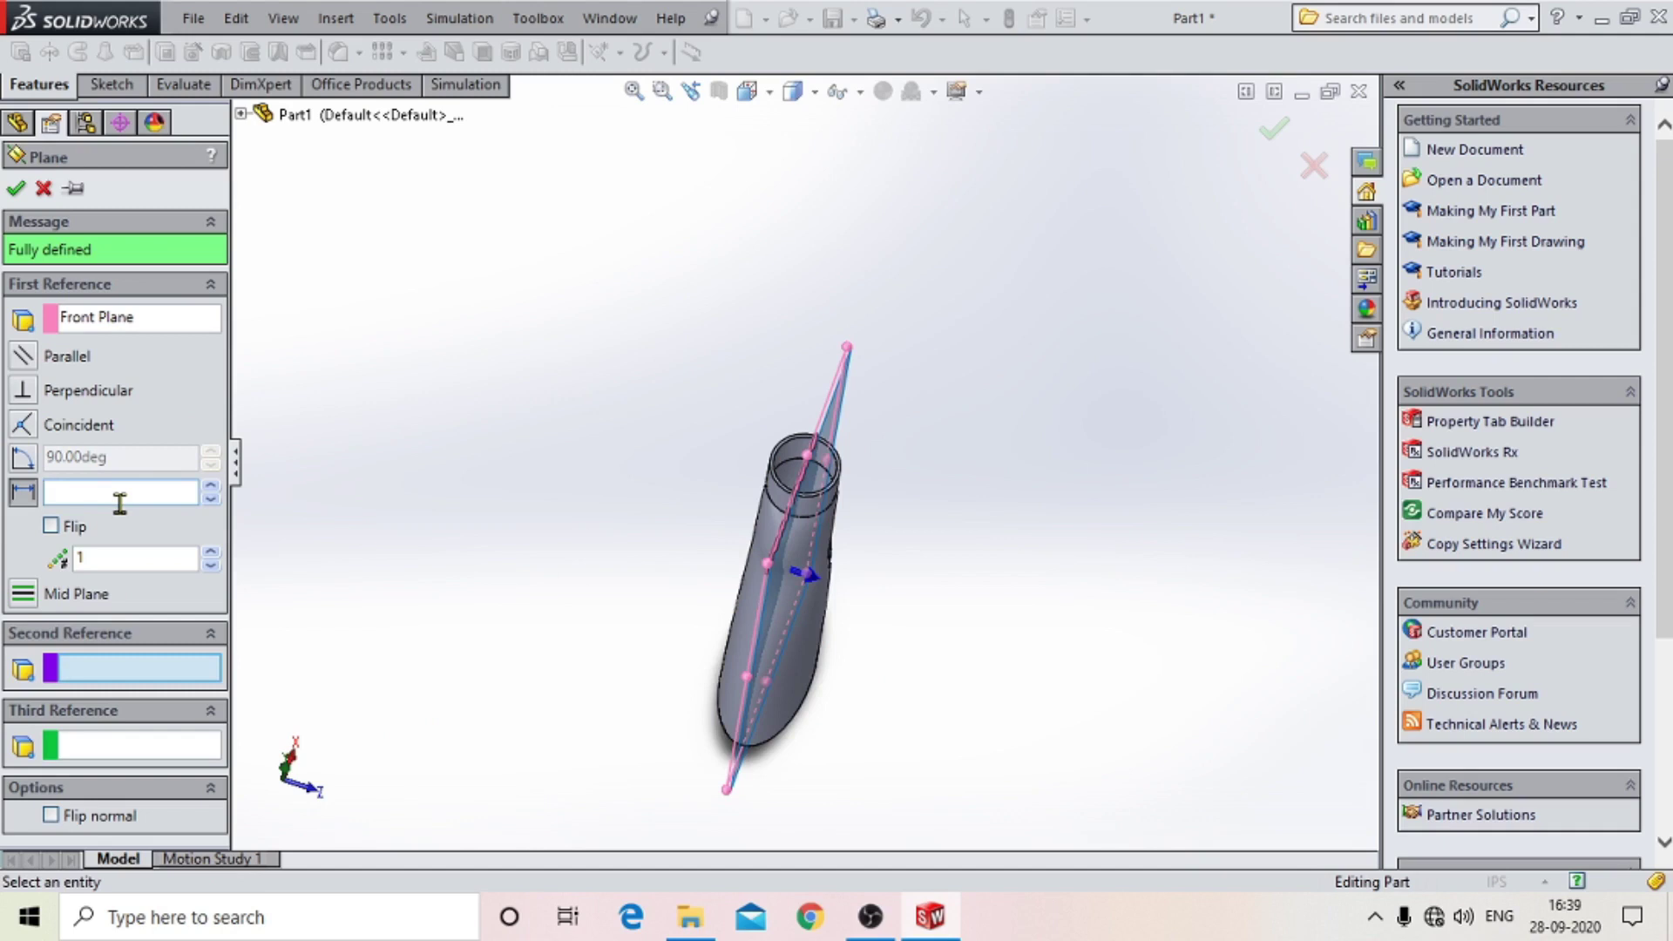
{"action": "type", "text": "0.98425197in"}
{"action": "key", "text": "Return"}
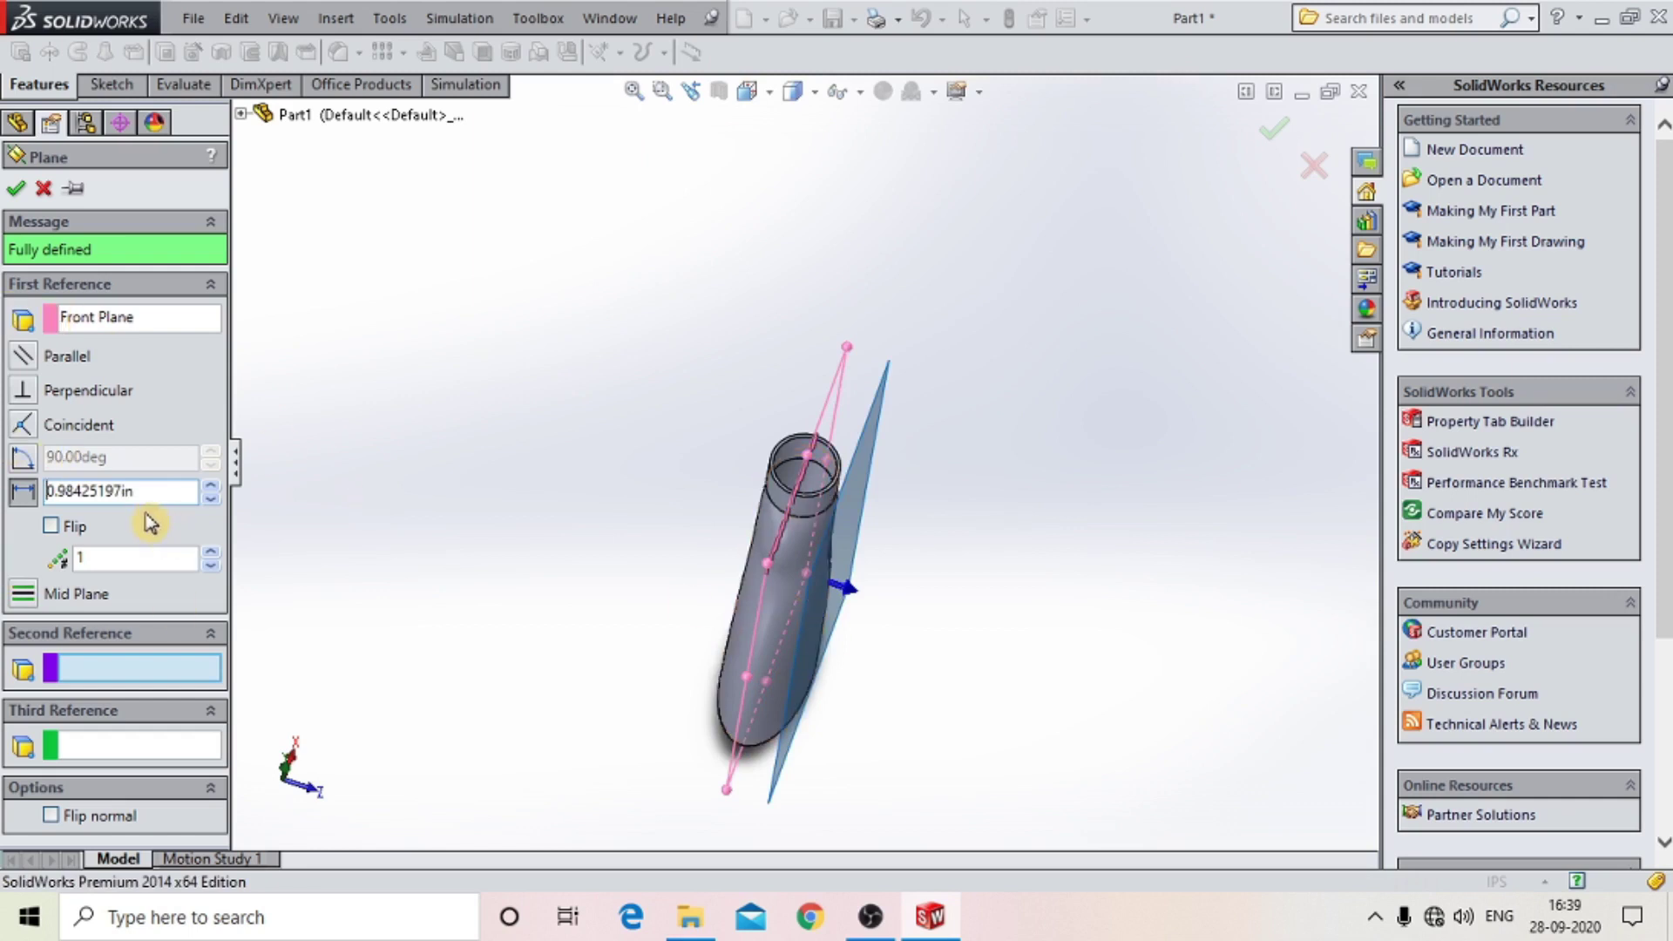
{"action": "left_click_drag", "start_coordinate": [139, 491], "coordinate": [5, 508]}
{"action": "type", "text": "50mm"}
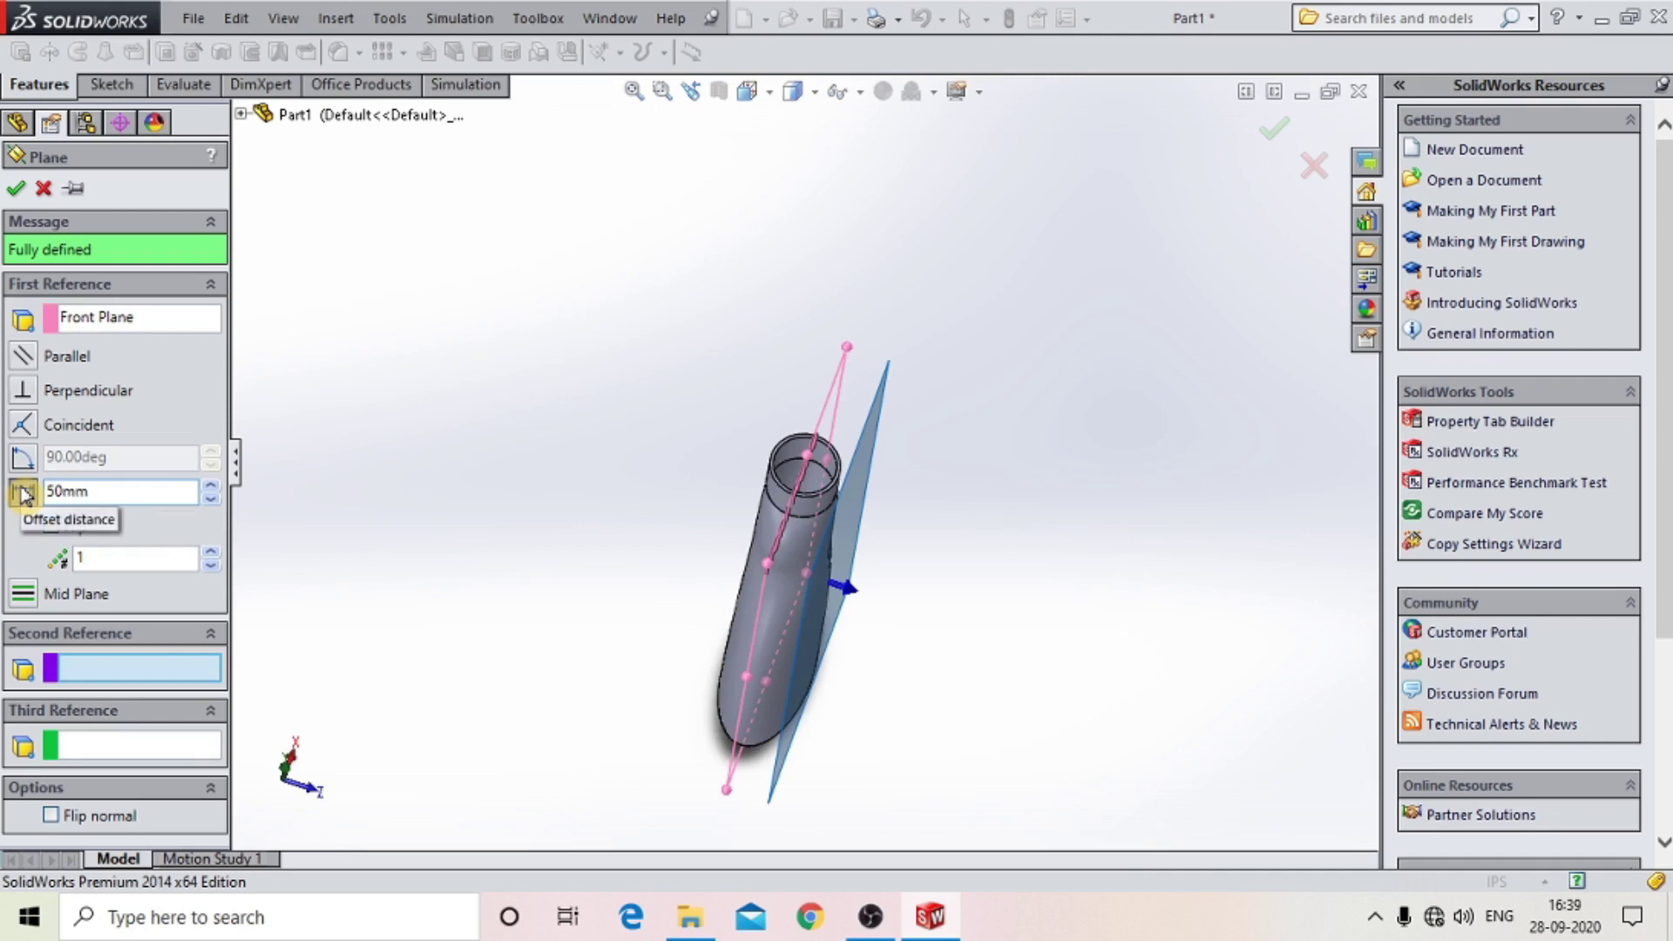
{"action": "key", "text": "Return"}
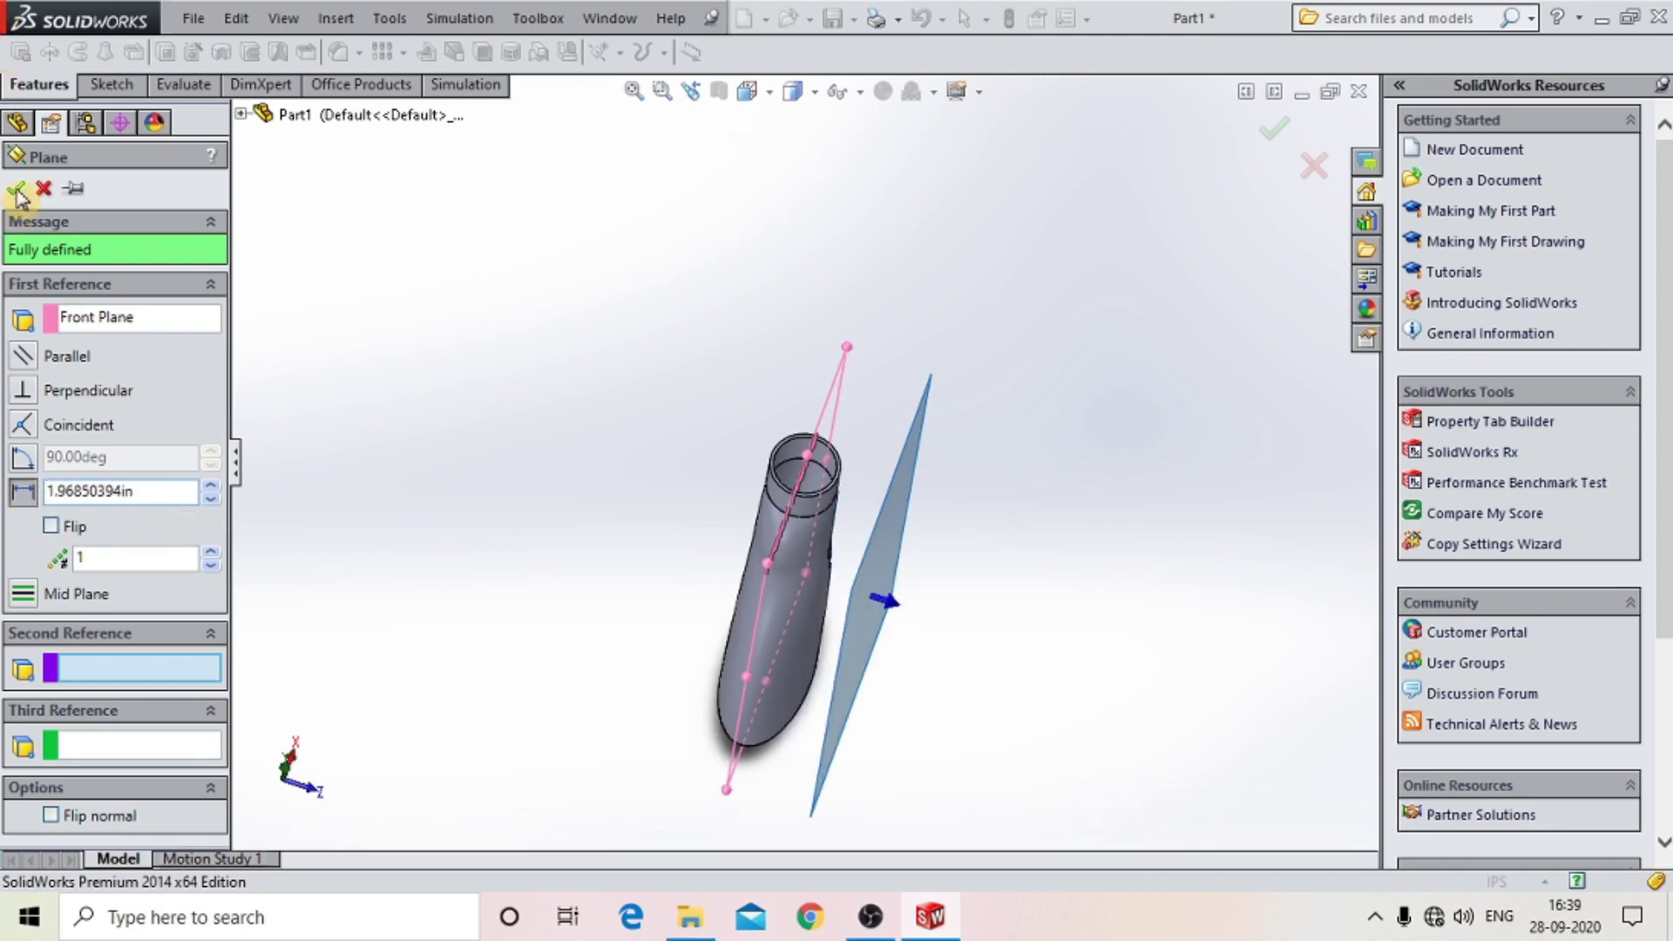
{"action": "left_click", "coordinate": [17, 190]}
{"action": "mouse_move", "coordinate": [1195, 273]}
{"action": "middle_mouse_down"}
{"action": "mouse_move", "coordinate": [945, 619]}
{"action": "mouse_move", "coordinate": [930, 549]}
{"action": "mouse_move", "coordinate": [832, 433]}
{"action": "mouse_move", "coordinate": [867, 493]}
{"action": "mouse_move", "coordinate": [896, 504]}
{"action": "middle_mouse_up"}
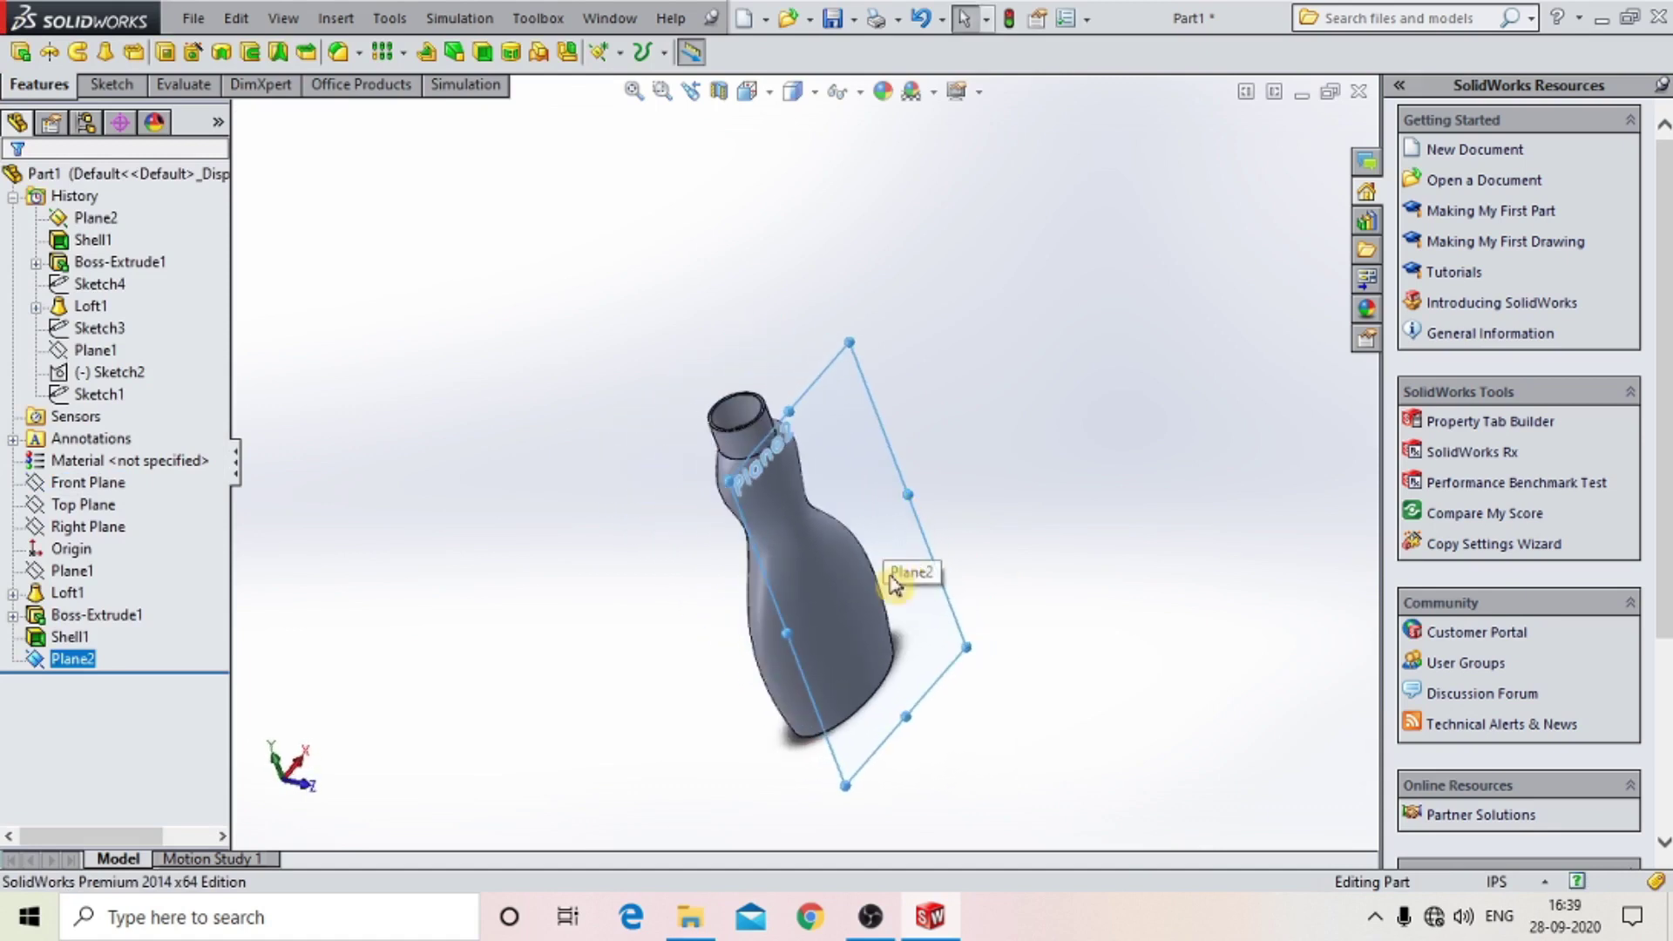
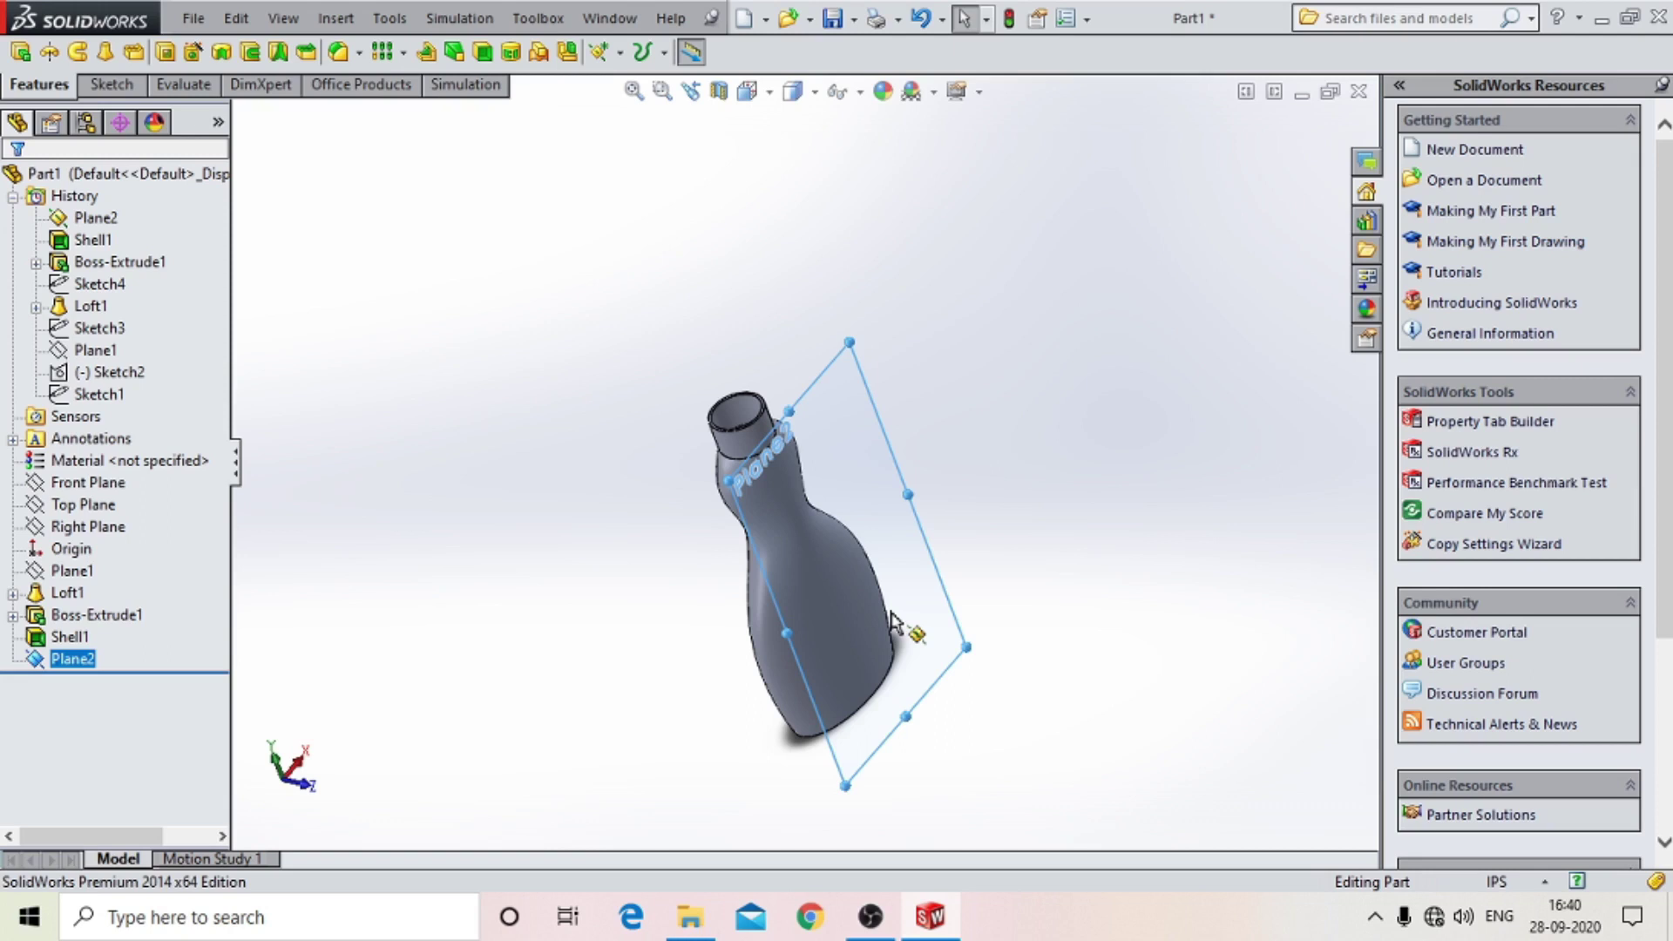
Select Plane2 together with Shell1 in the tree and suppress both.
{"action": "left_click", "coordinate": [33, 617], "text": "ctrl"}
{"action": "left_click", "coordinate": [79, 662]}
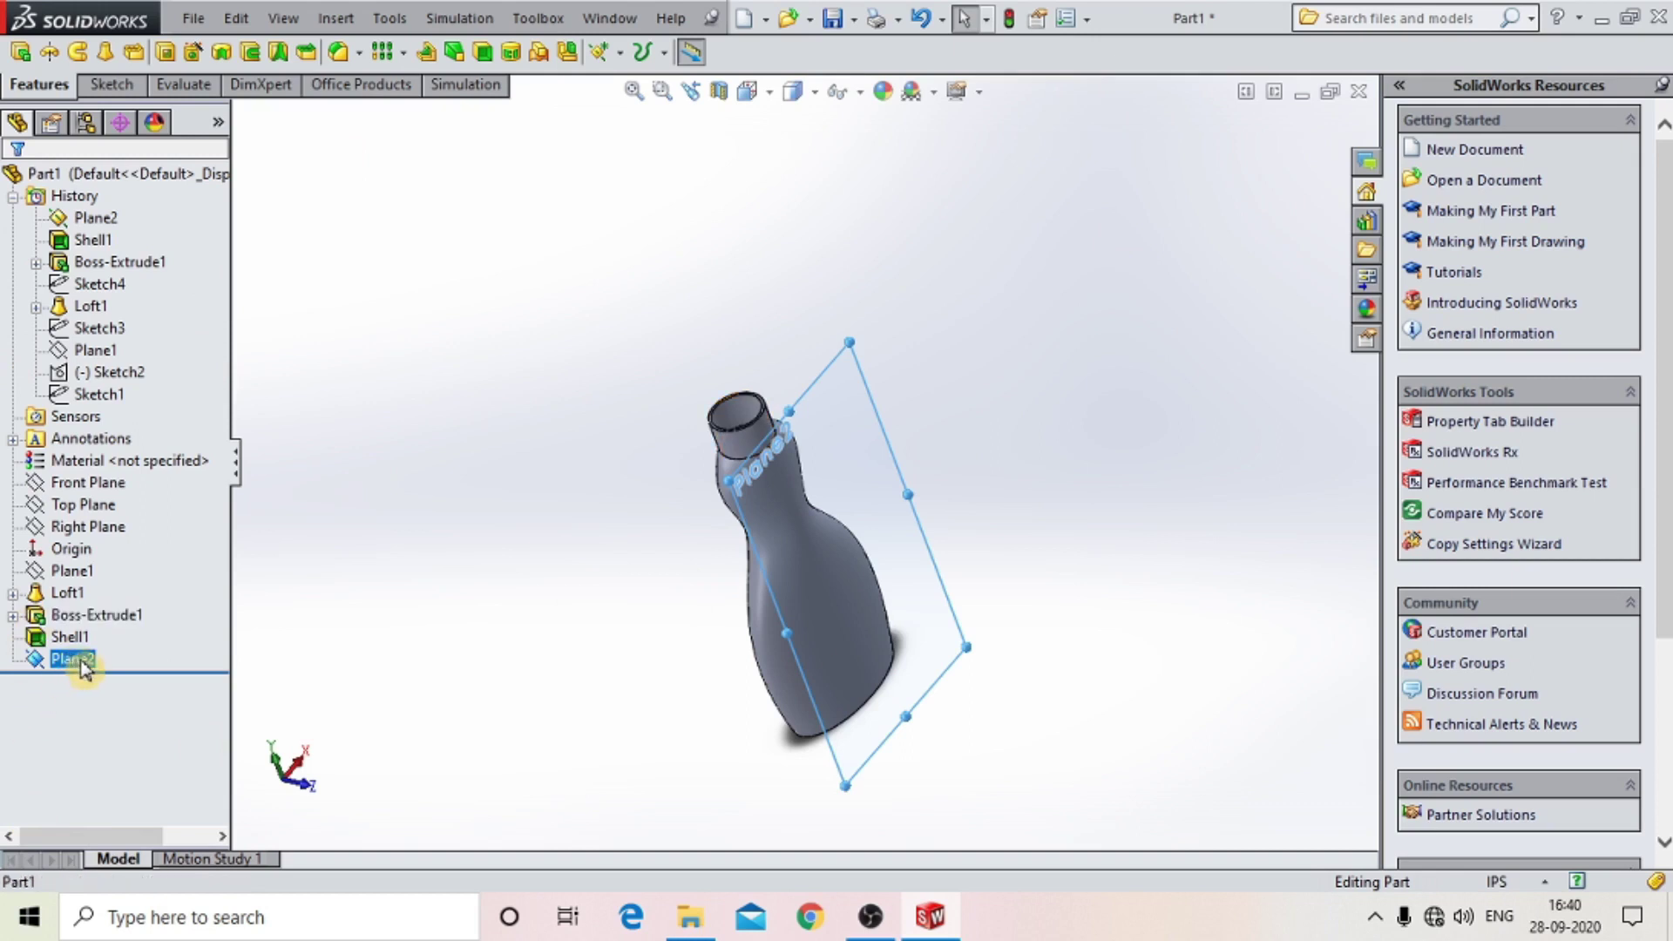
{"action": "left_click", "coordinate": [83, 665]}
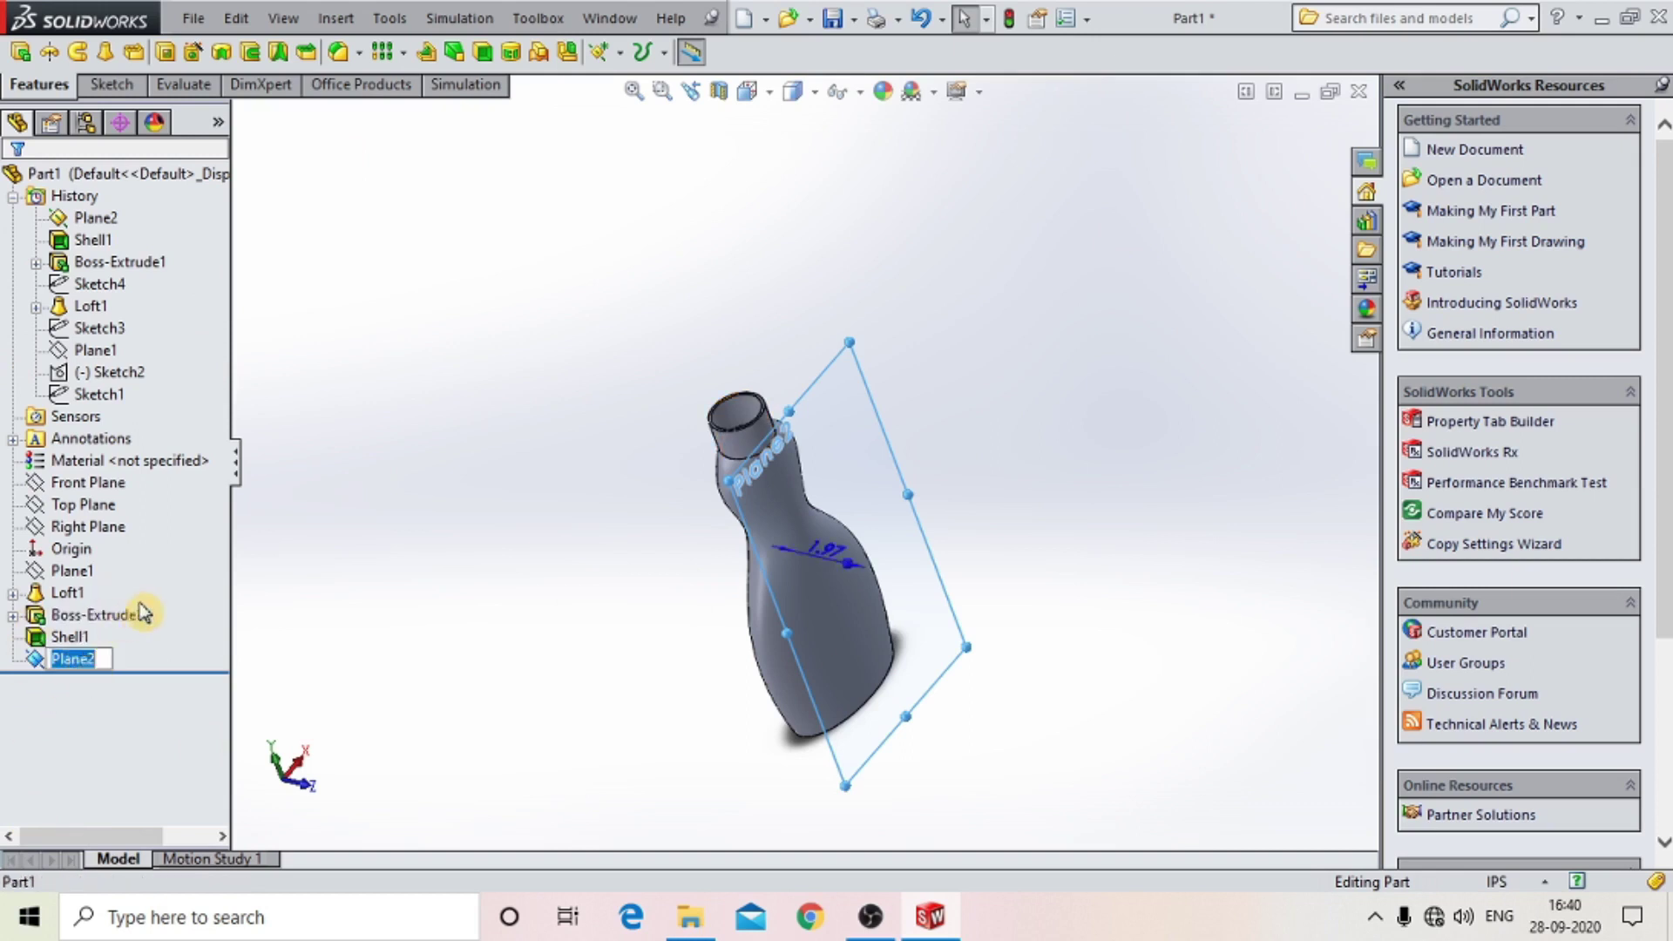
{"action": "left_click", "coordinate": [69, 637], "text": "ctrl"}
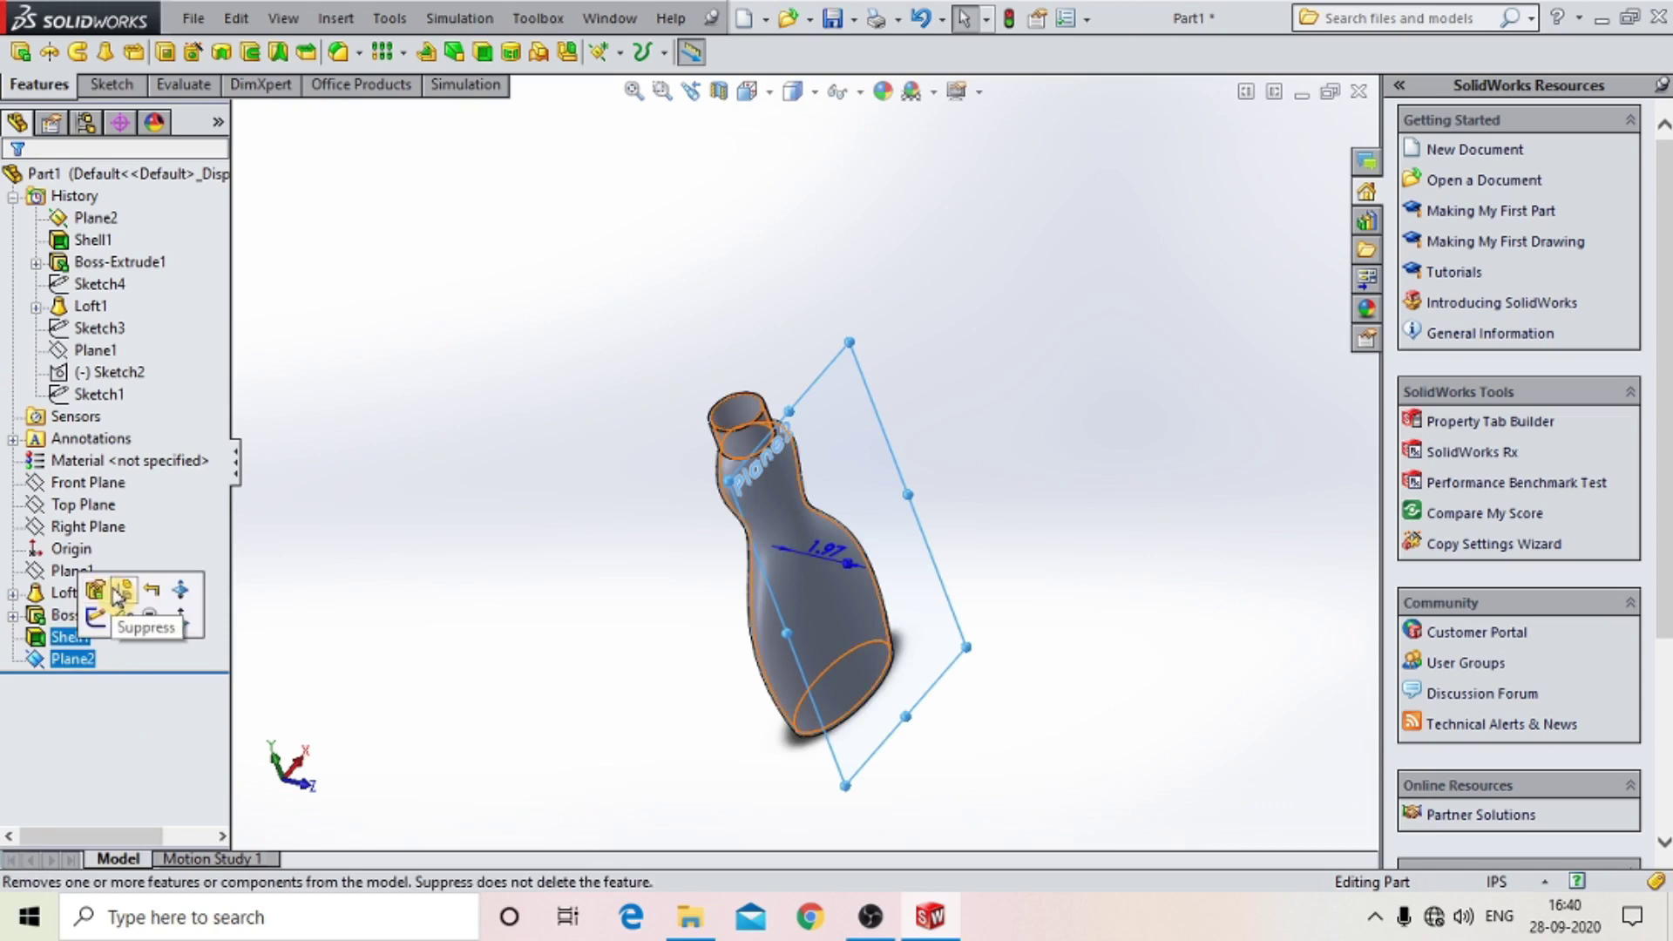
{"action": "left_click", "coordinate": [114, 597]}
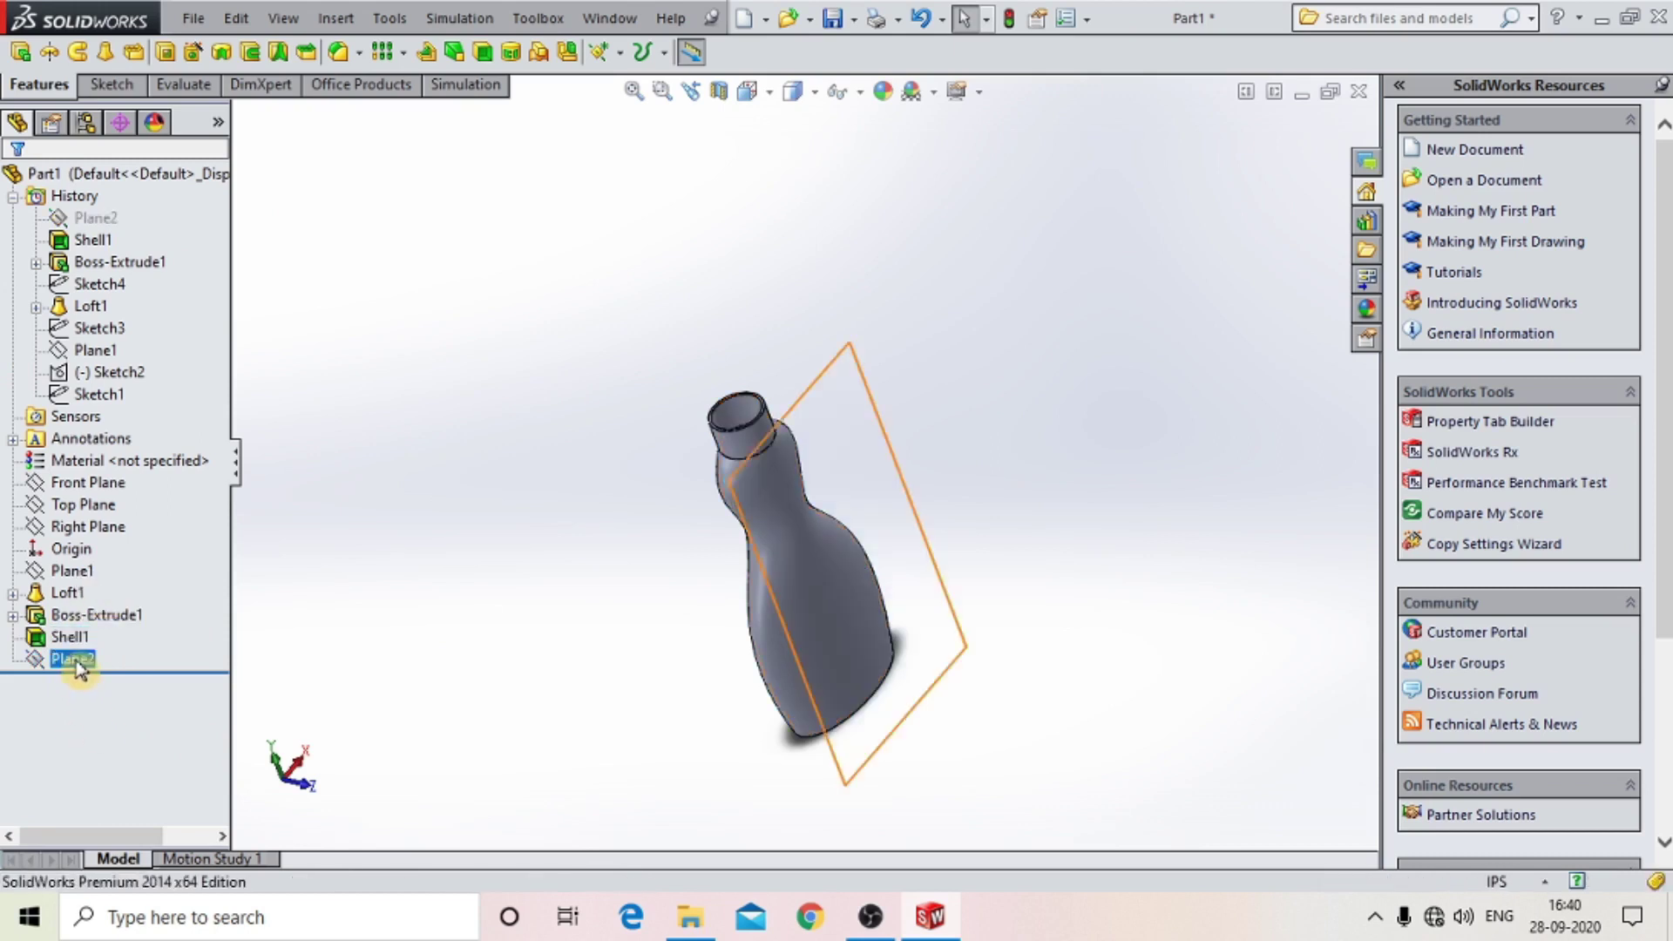
Unsuppress Plane2 to rebuild, then edit Plane2's offset from the Front Plane.
{"action": "left_click", "coordinate": [74, 659]}
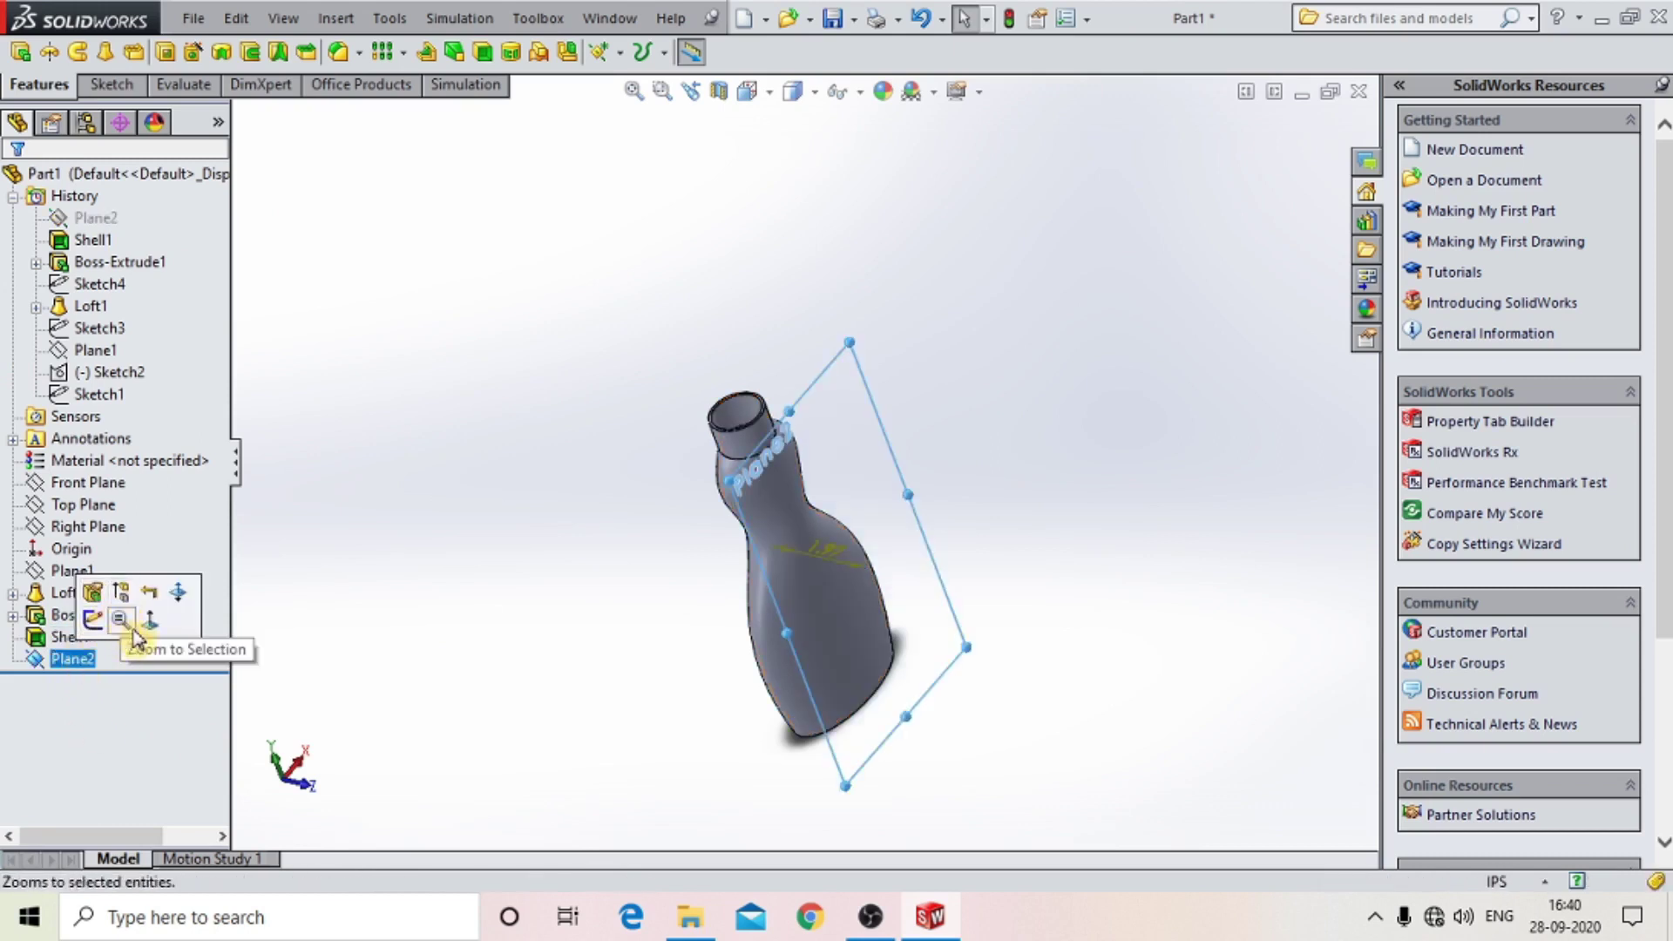
{"action": "left_click", "coordinate": [121, 594]}
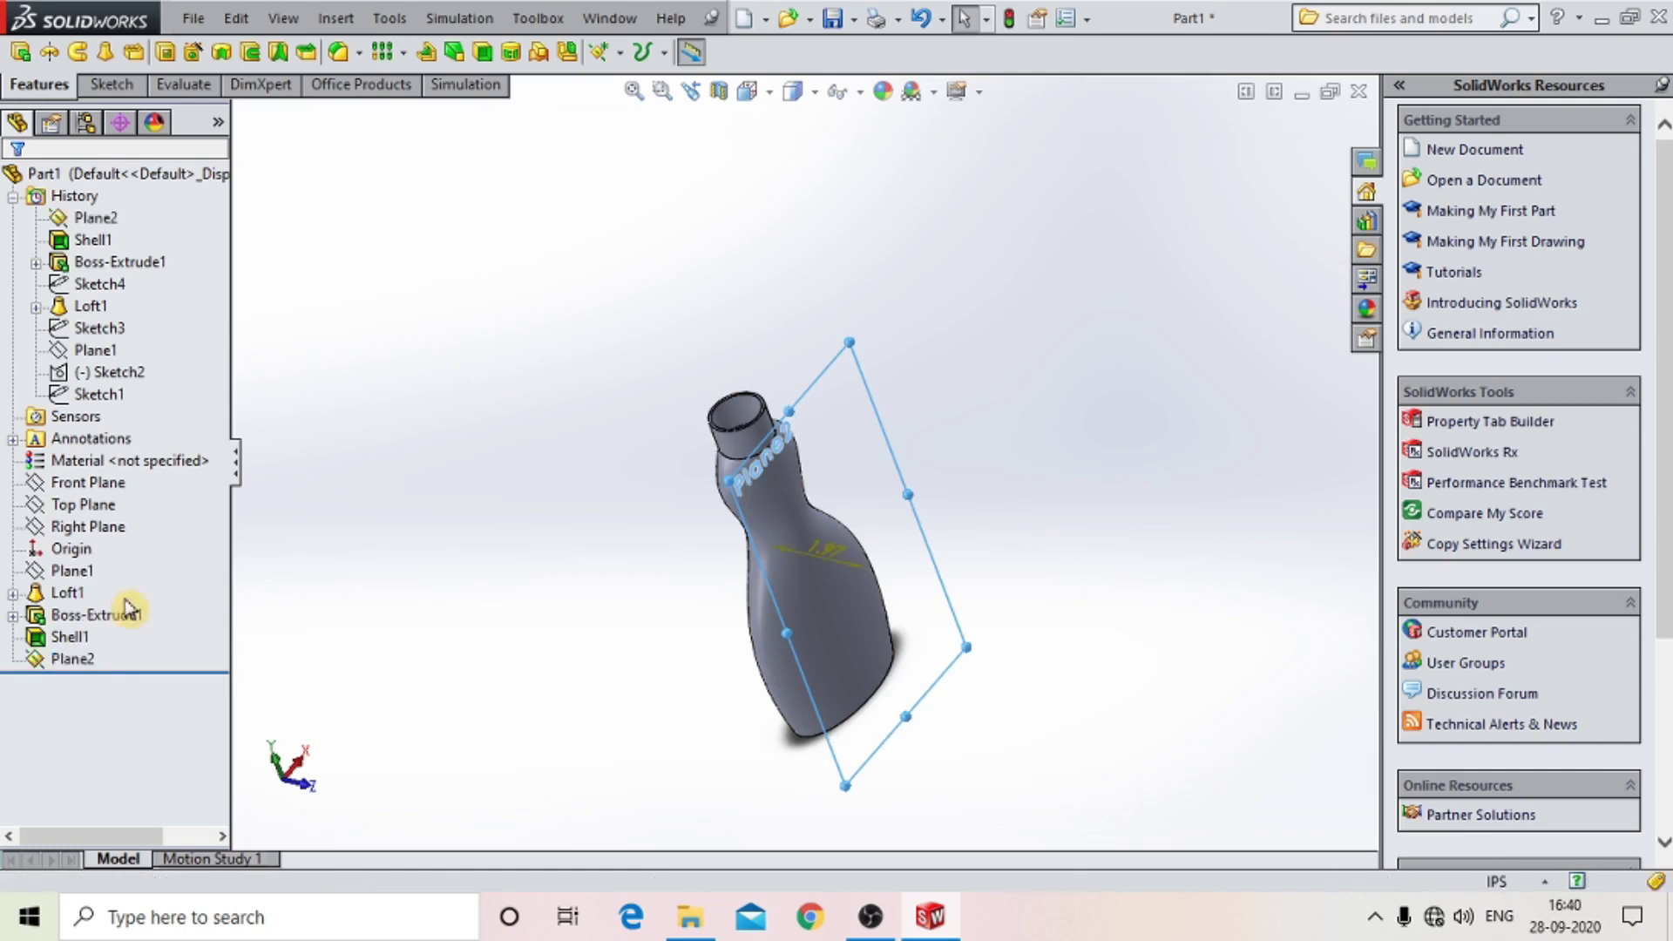
{"action": "left_click", "coordinate": [77, 660]}
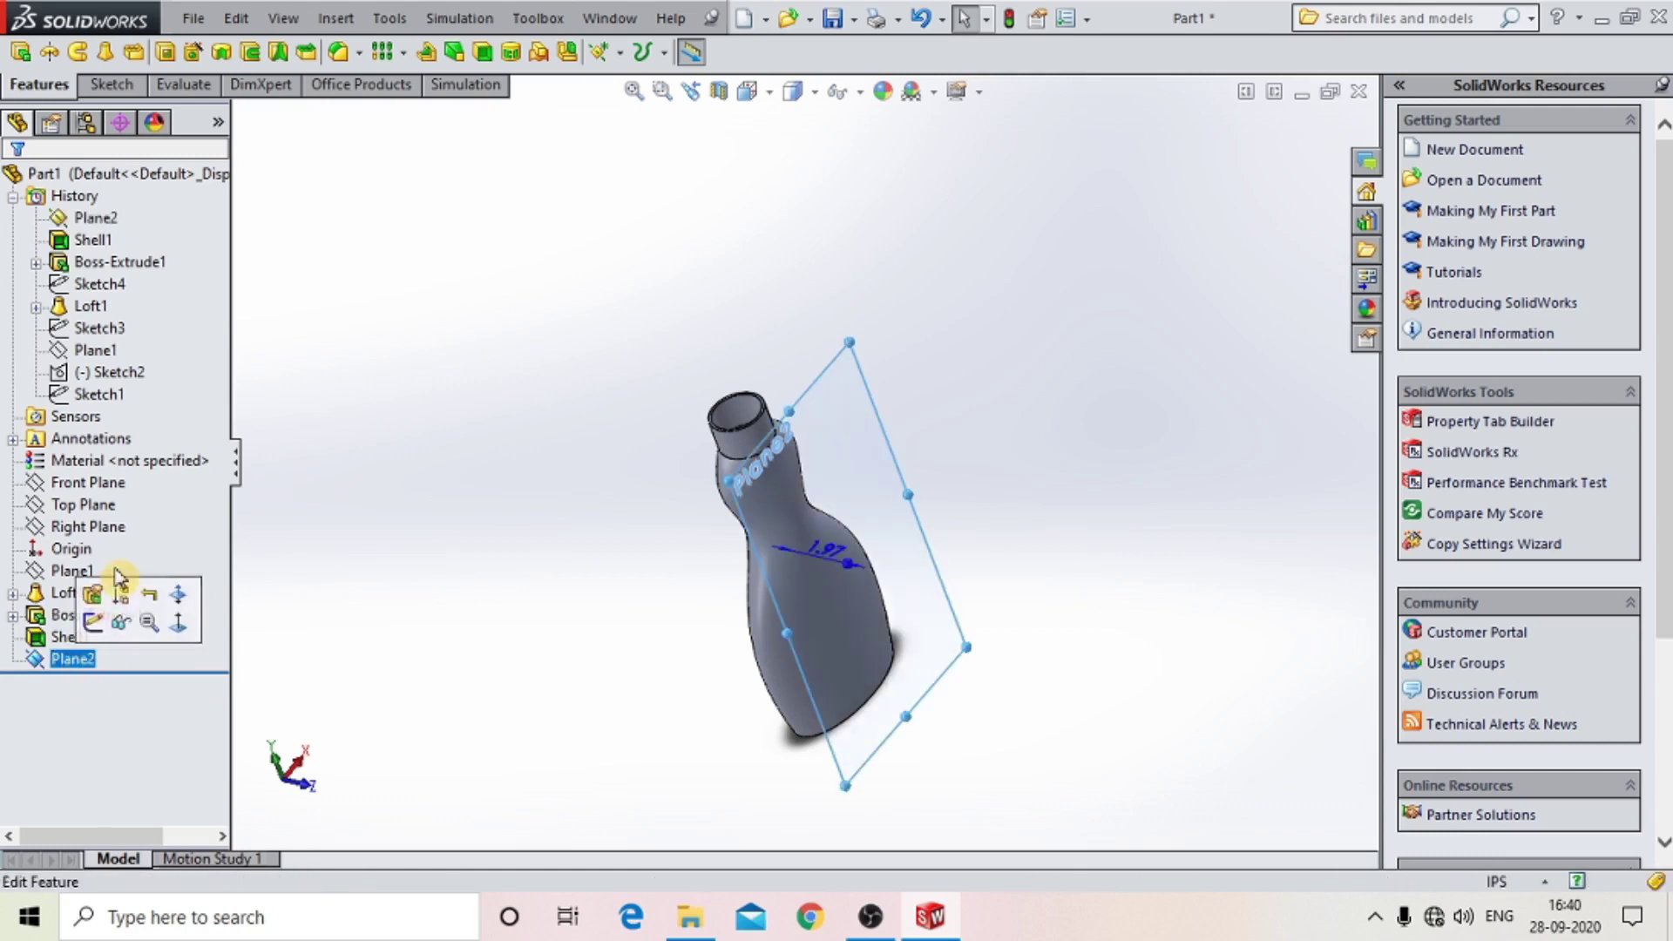
{"action": "left_click", "coordinate": [92, 620]}
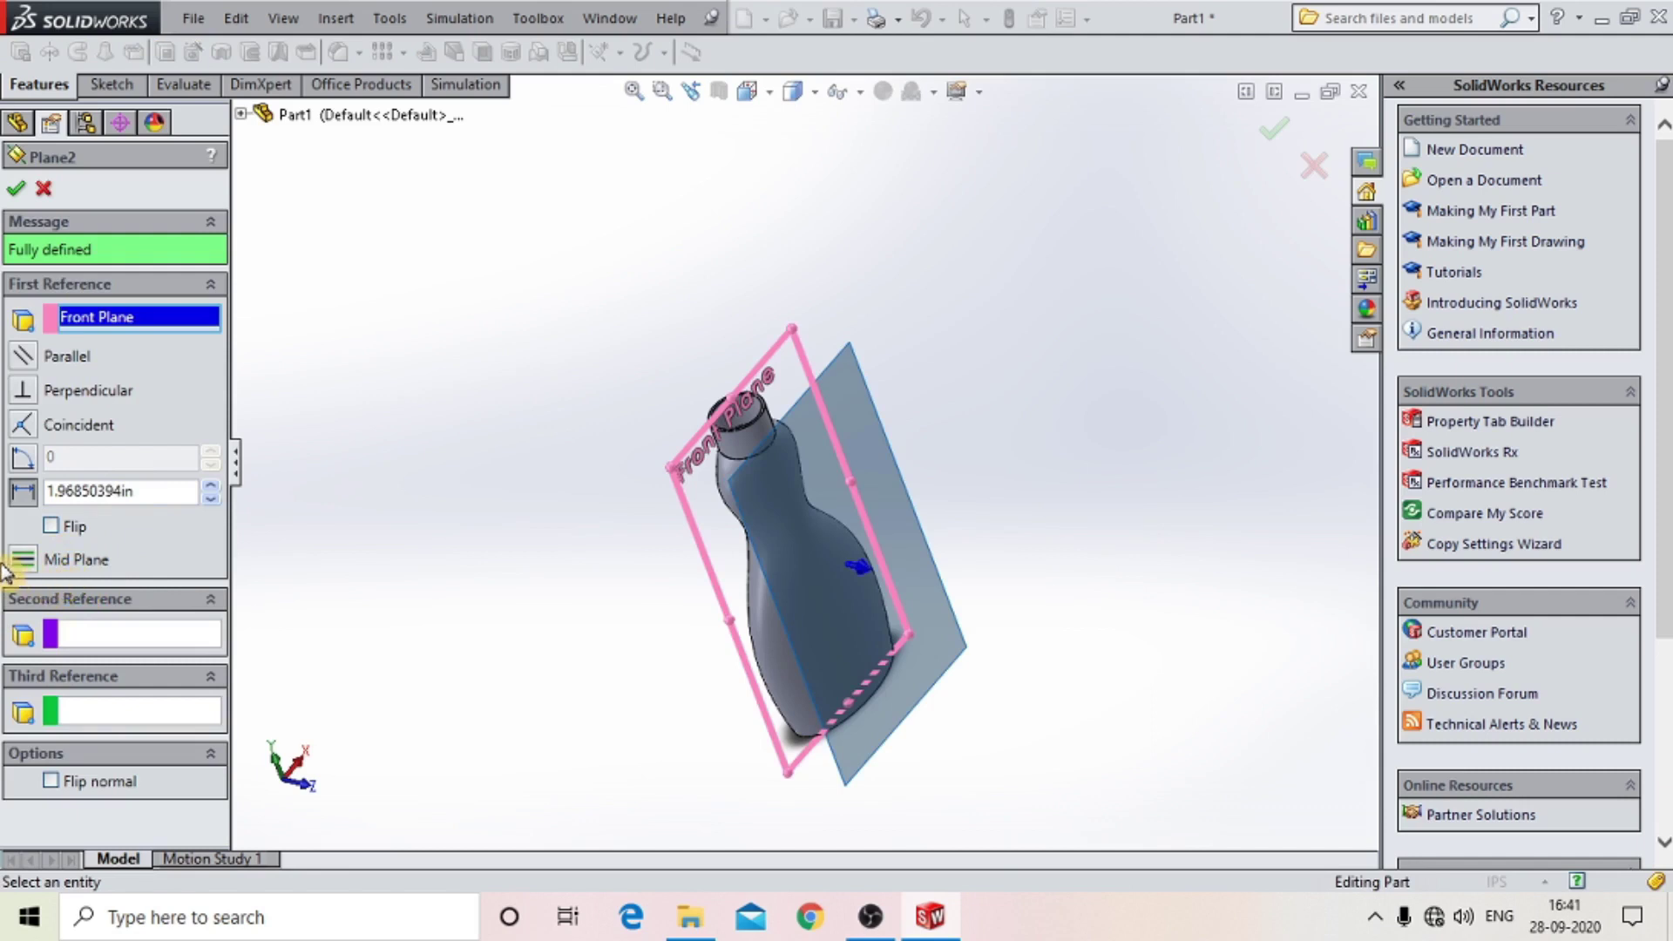
Accept Plane2 unchanged at its 1.9685in offset and orbit the bottle.
{"action": "left_click", "coordinate": [17, 190]}
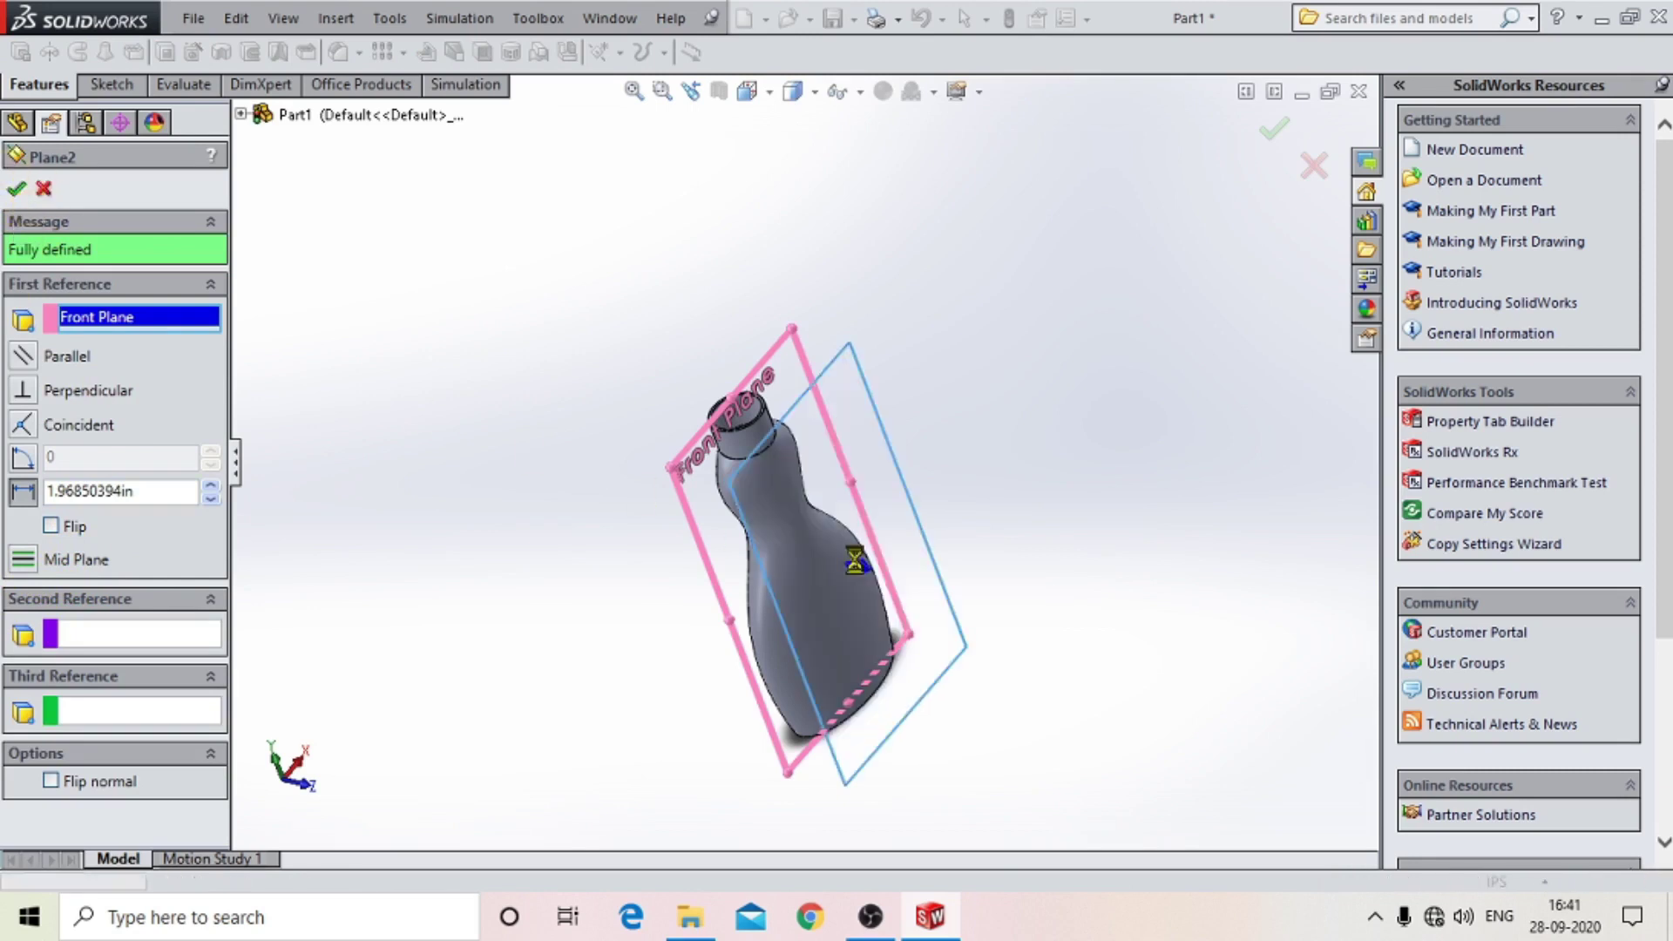
{"action": "middle_click_drag", "start_coordinate": [834, 521], "coordinate": [789, 447]}
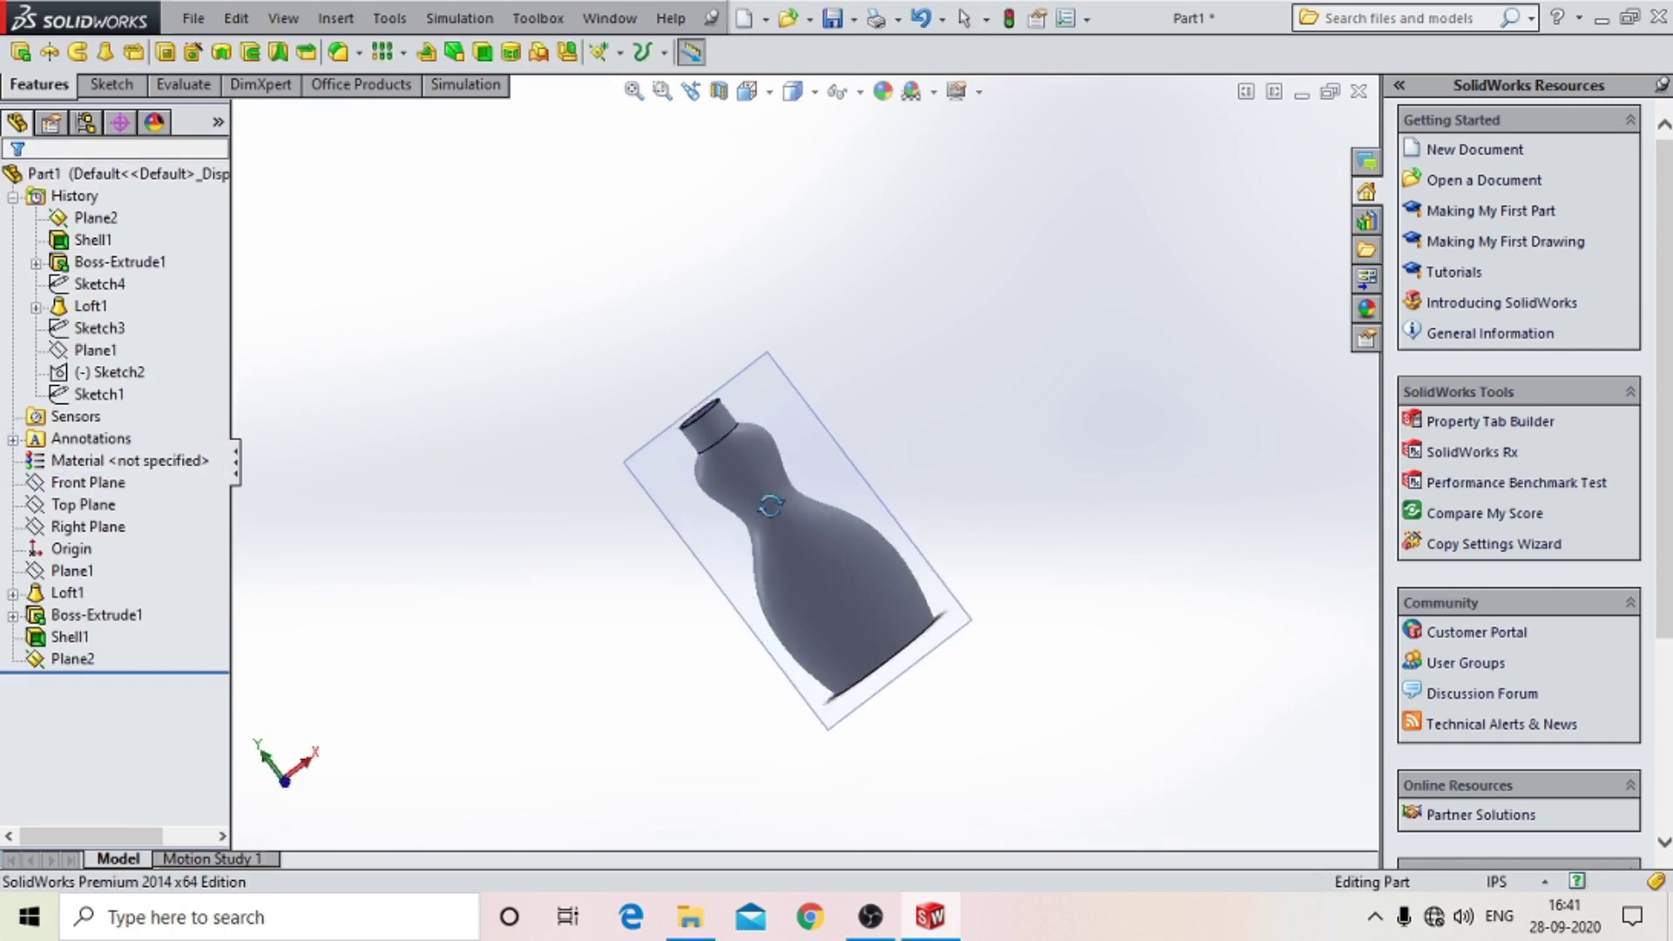
{"action": "left_click", "coordinate": [789, 446]}
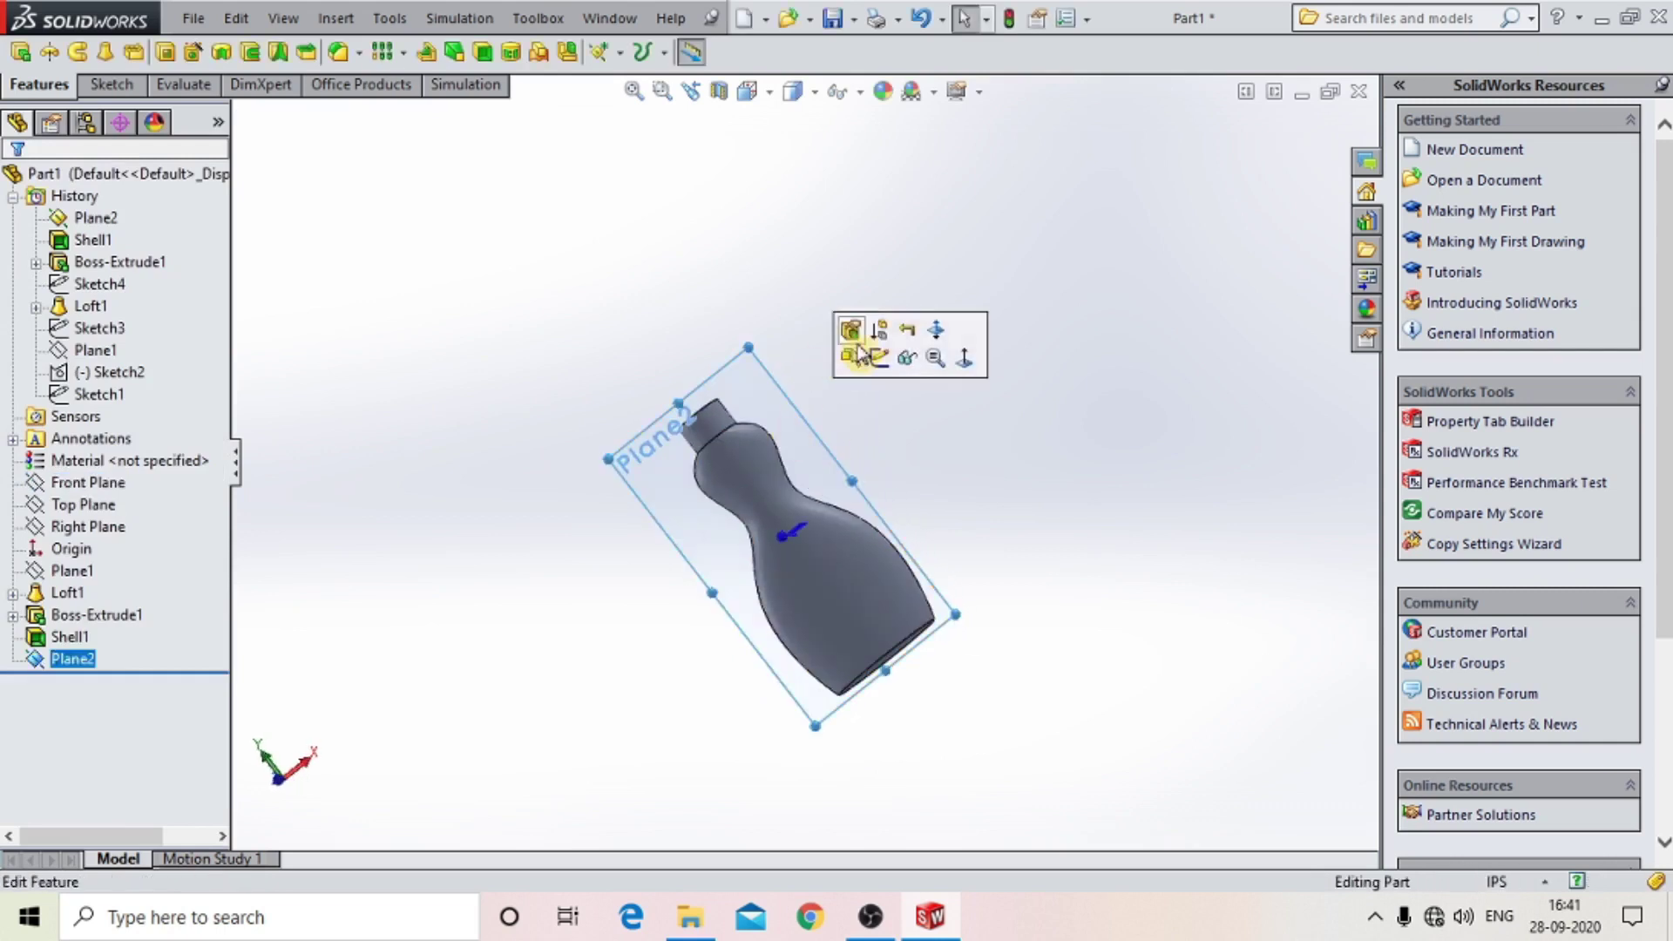
Sketch on Plane2 in Normal To view with a vertical centerline rising from the origin.
{"action": "left_click", "coordinate": [875, 358]}
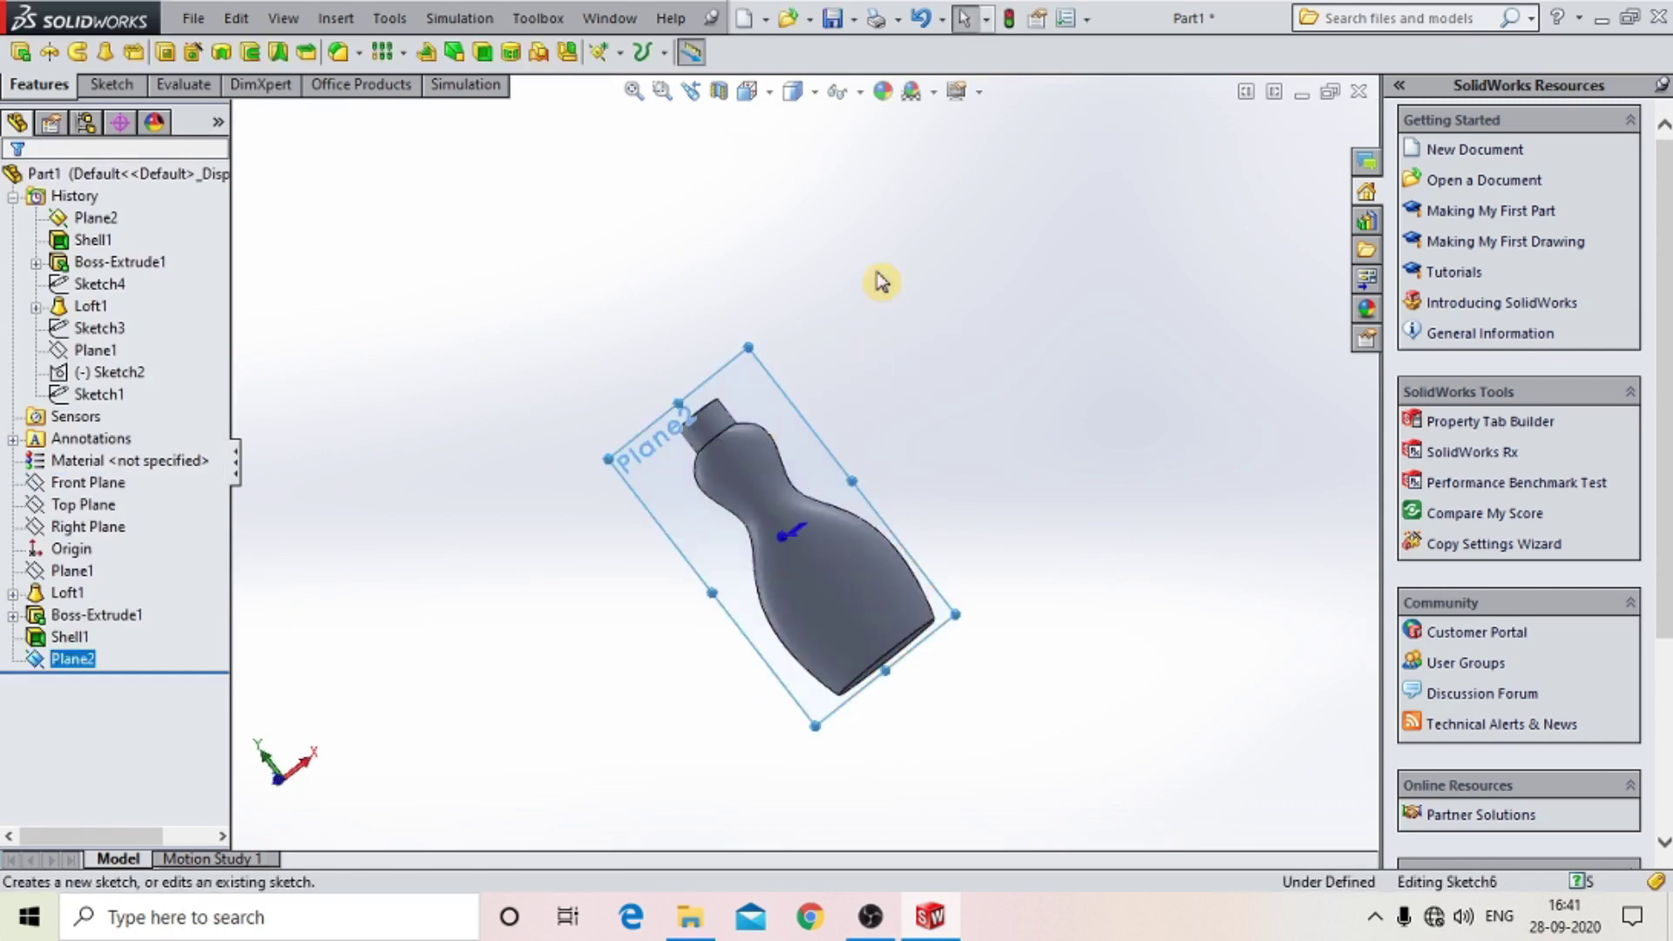
{"action": "left_click", "coordinate": [770, 91]}
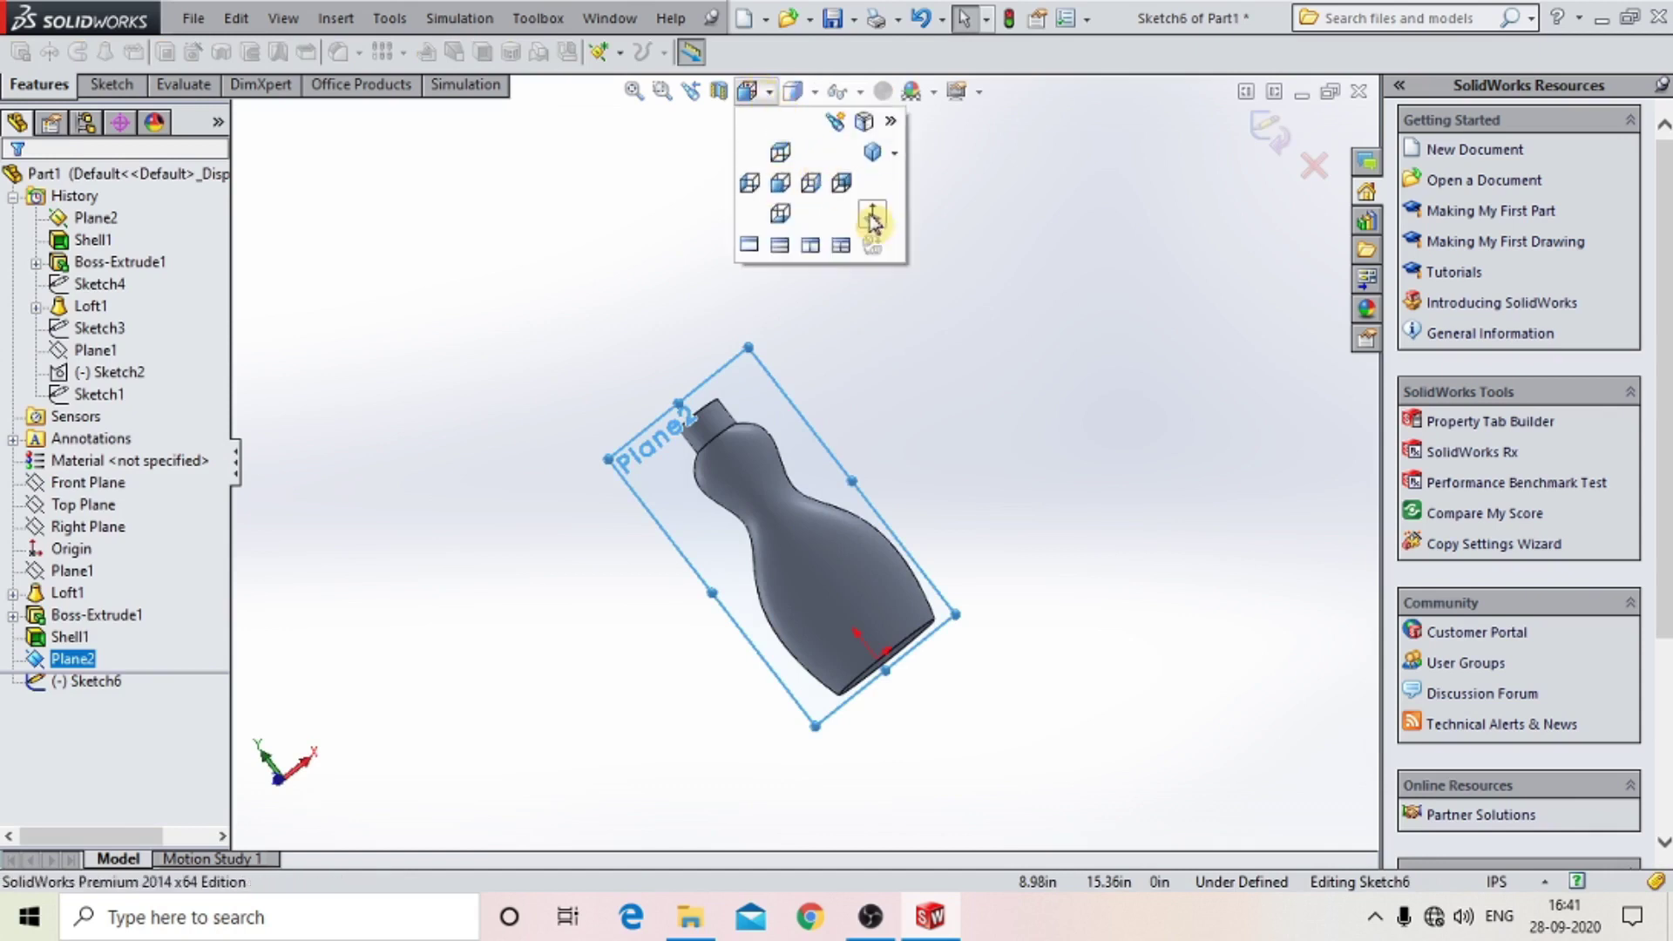
{"action": "left_click", "coordinate": [874, 217]}
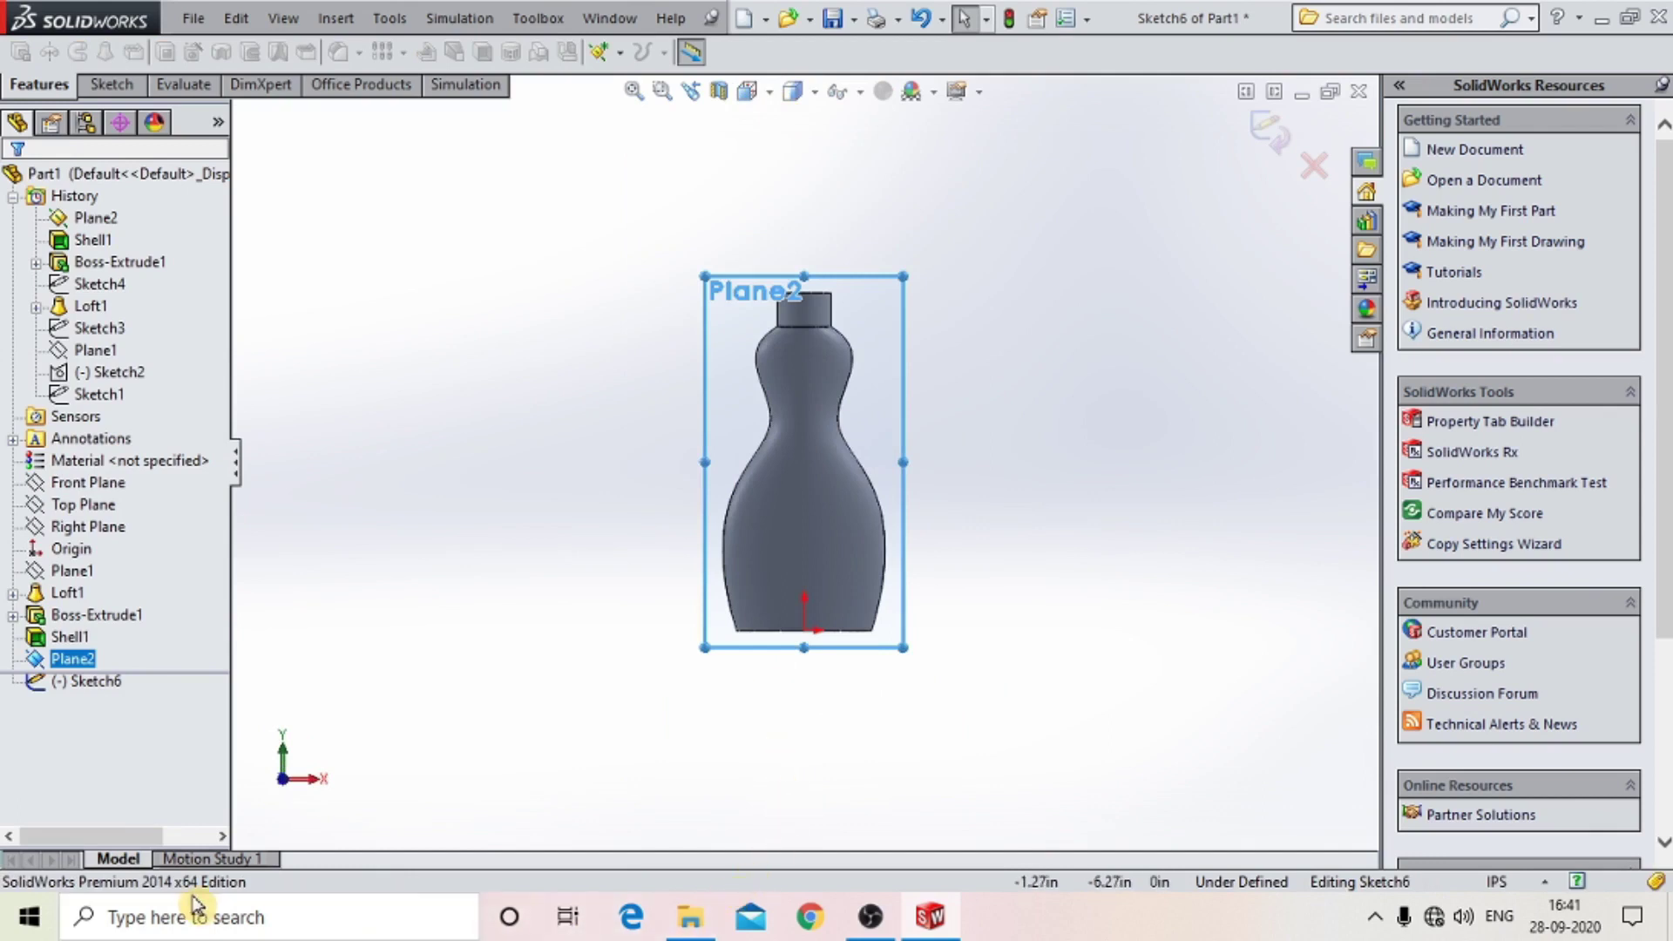
{"action": "left_click", "coordinate": [99, 87]}
{"action": "left_click", "coordinate": [135, 53]}
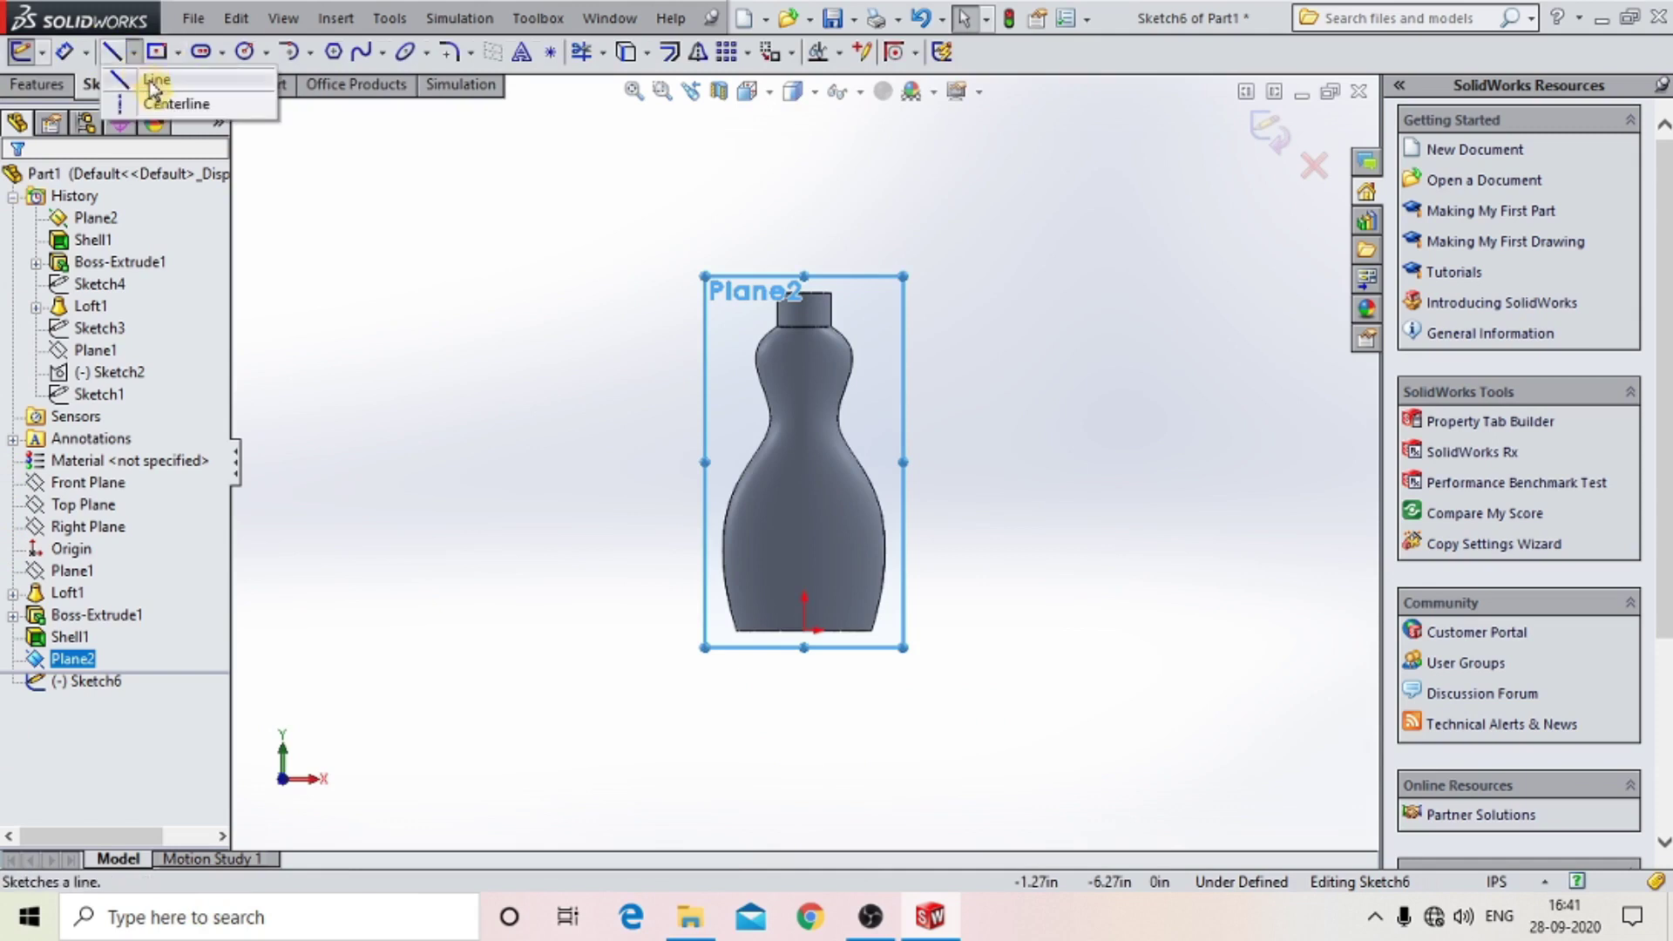
{"action": "left_click", "coordinate": [157, 105]}
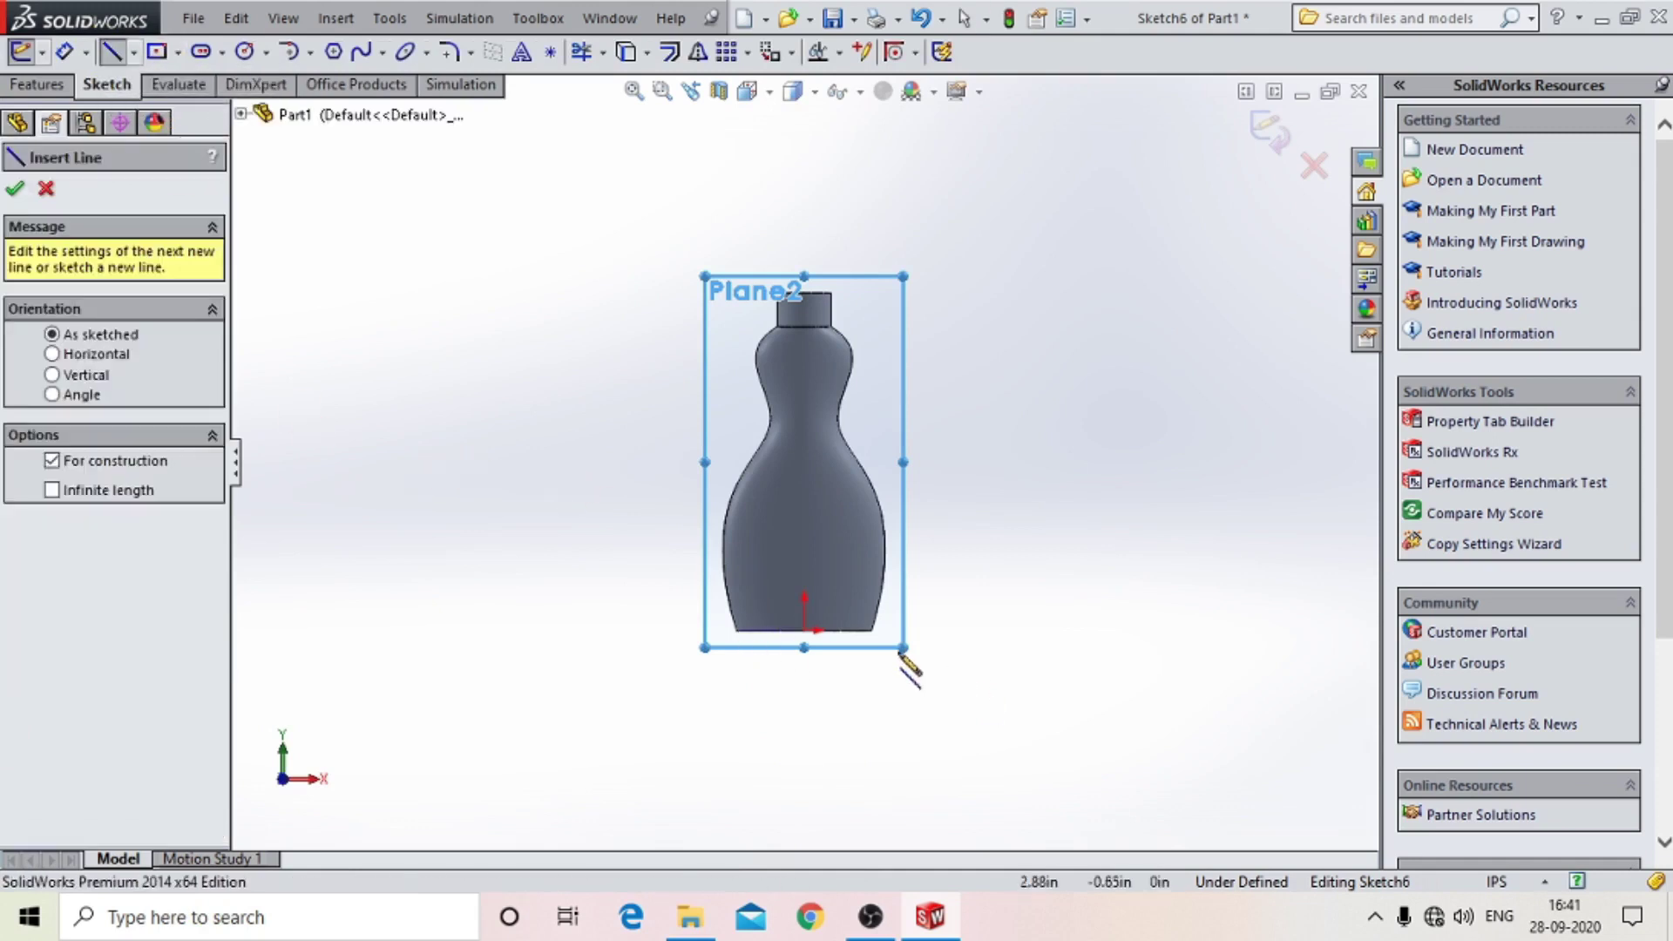
{"action": "left_click", "coordinate": [804, 629]}
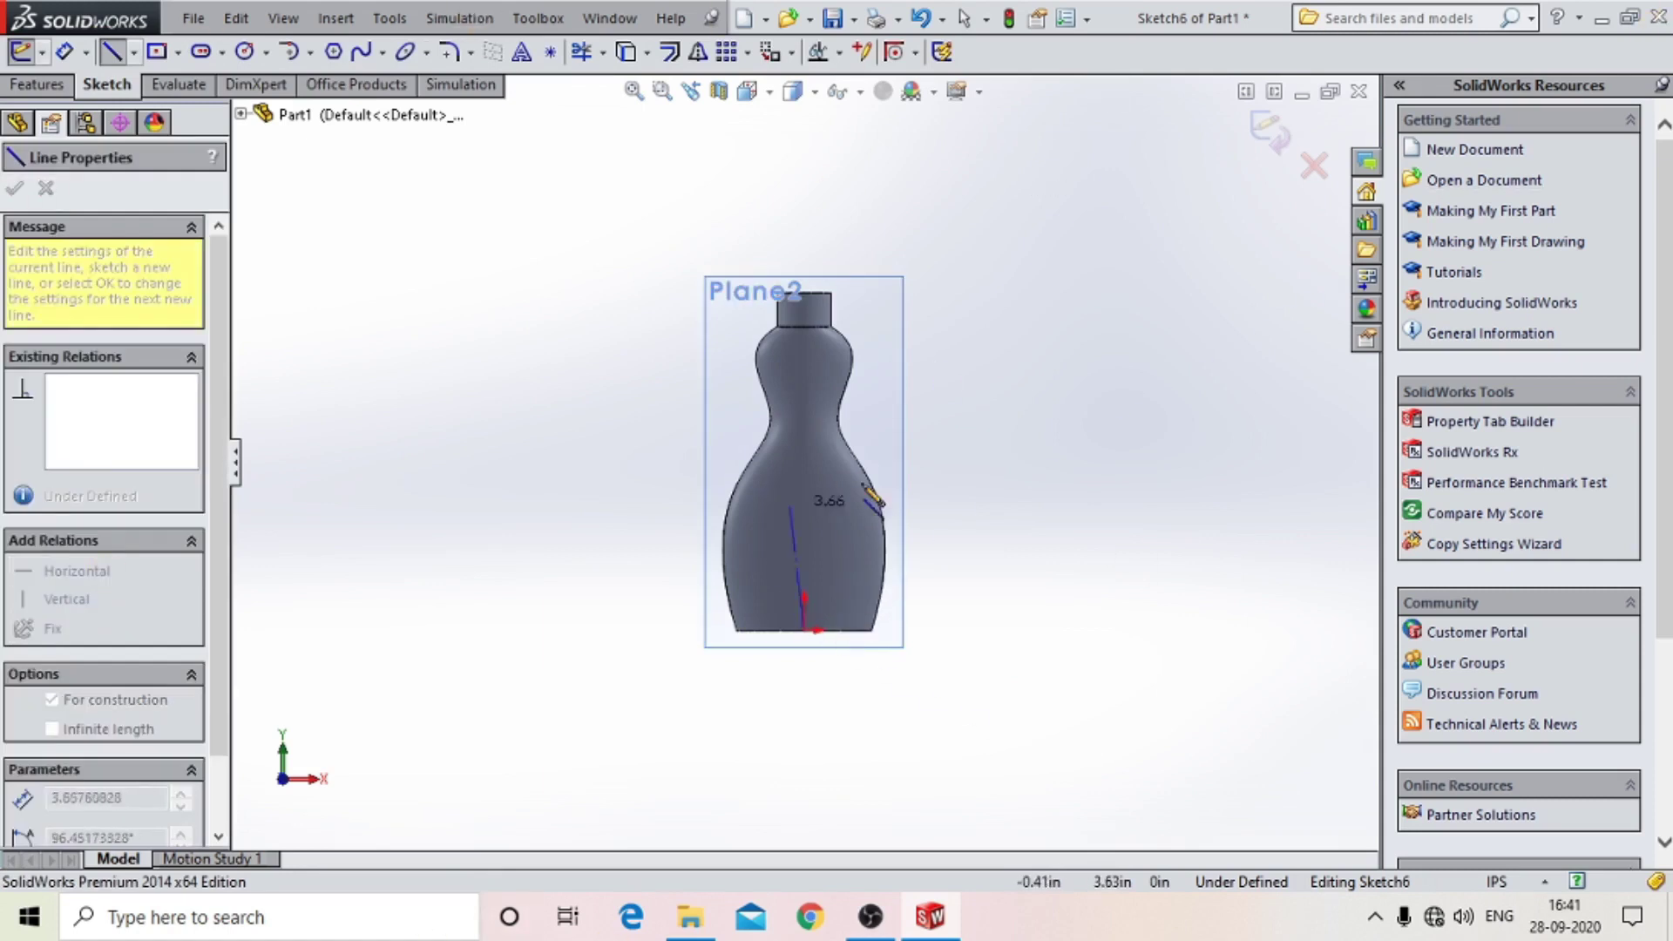
{"action": "left_click", "coordinate": [804, 536]}
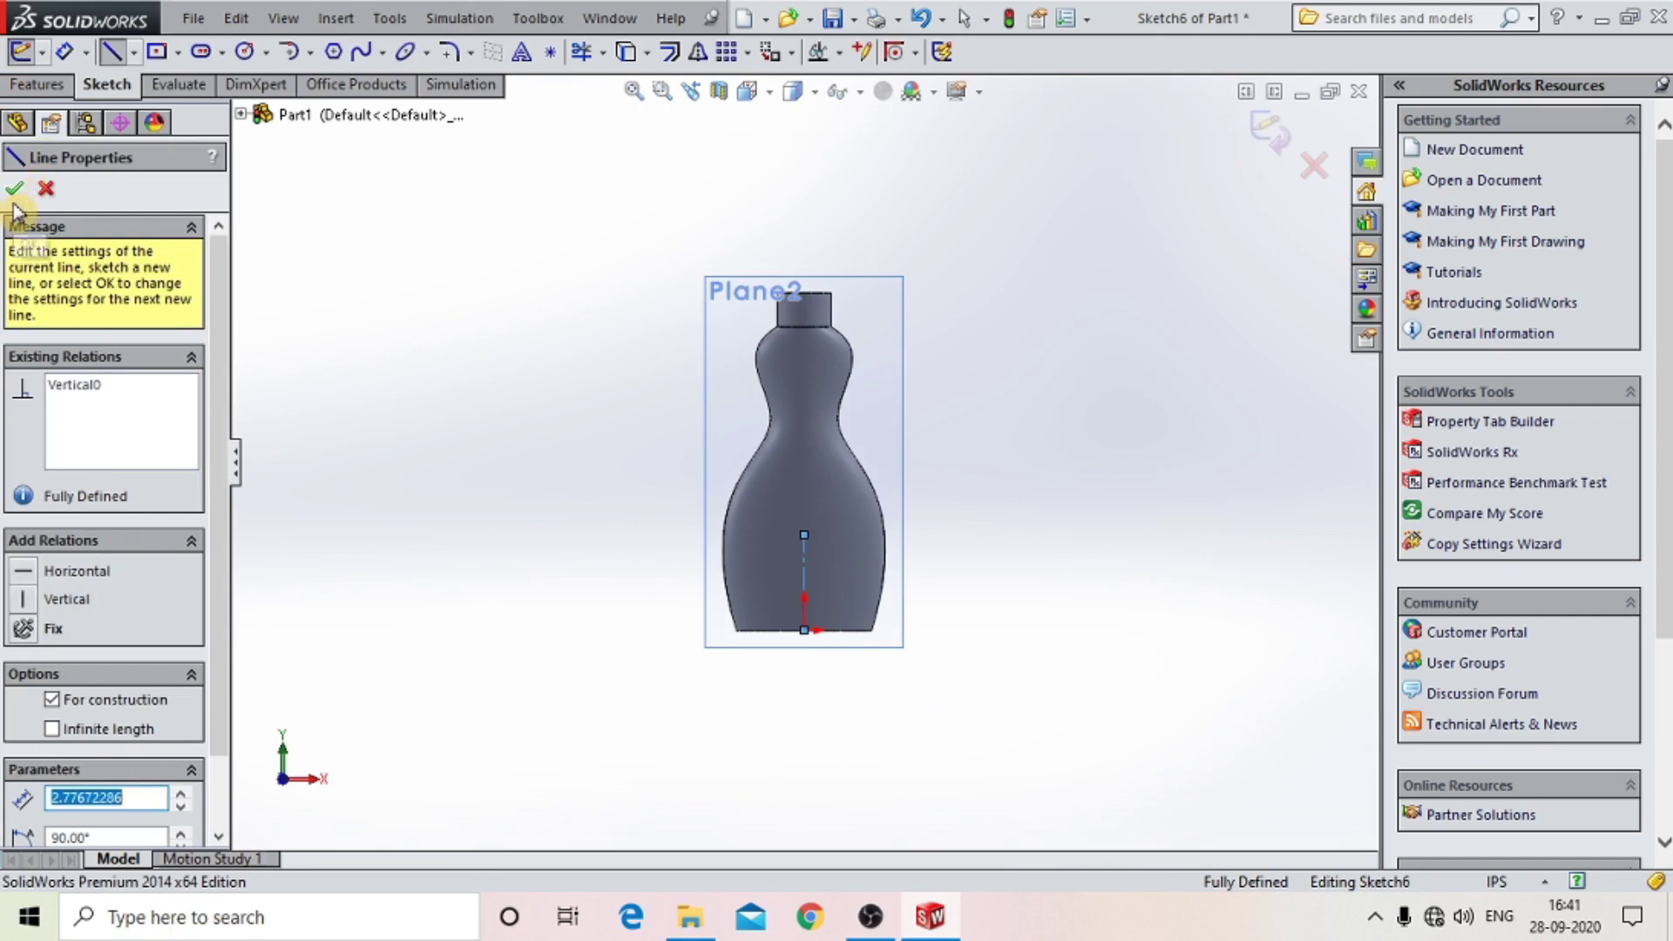
Dimension the vertical centerline to 60mm.
{"action": "left_click", "coordinate": [63, 52]}
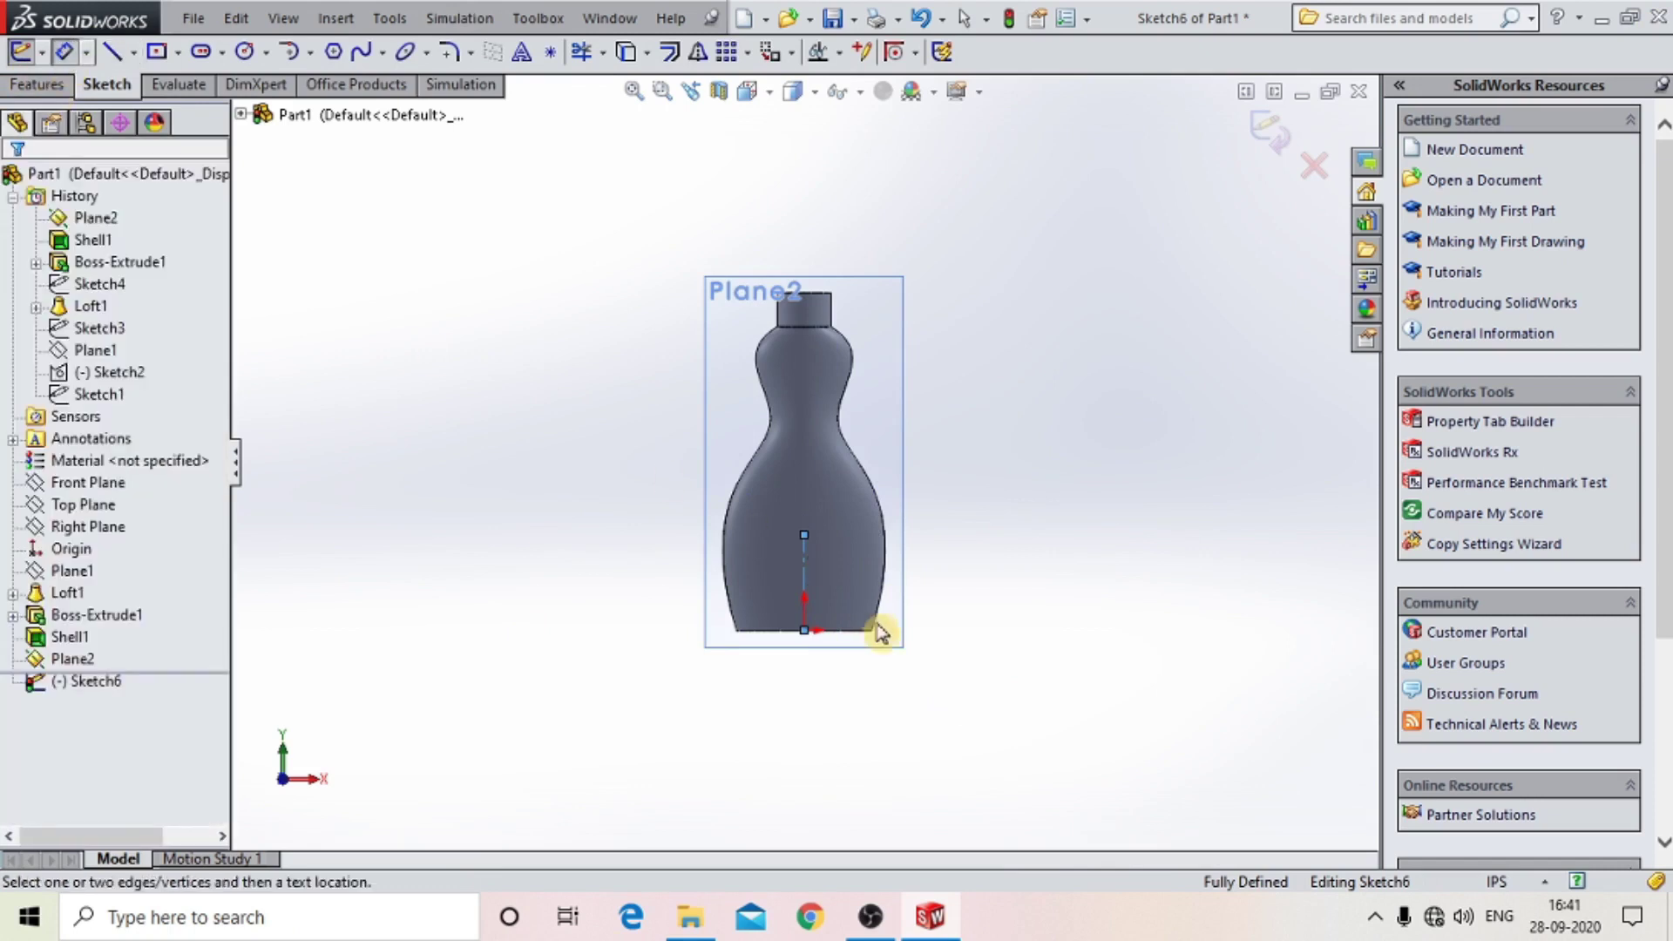
{"action": "left_click", "coordinate": [805, 568]}
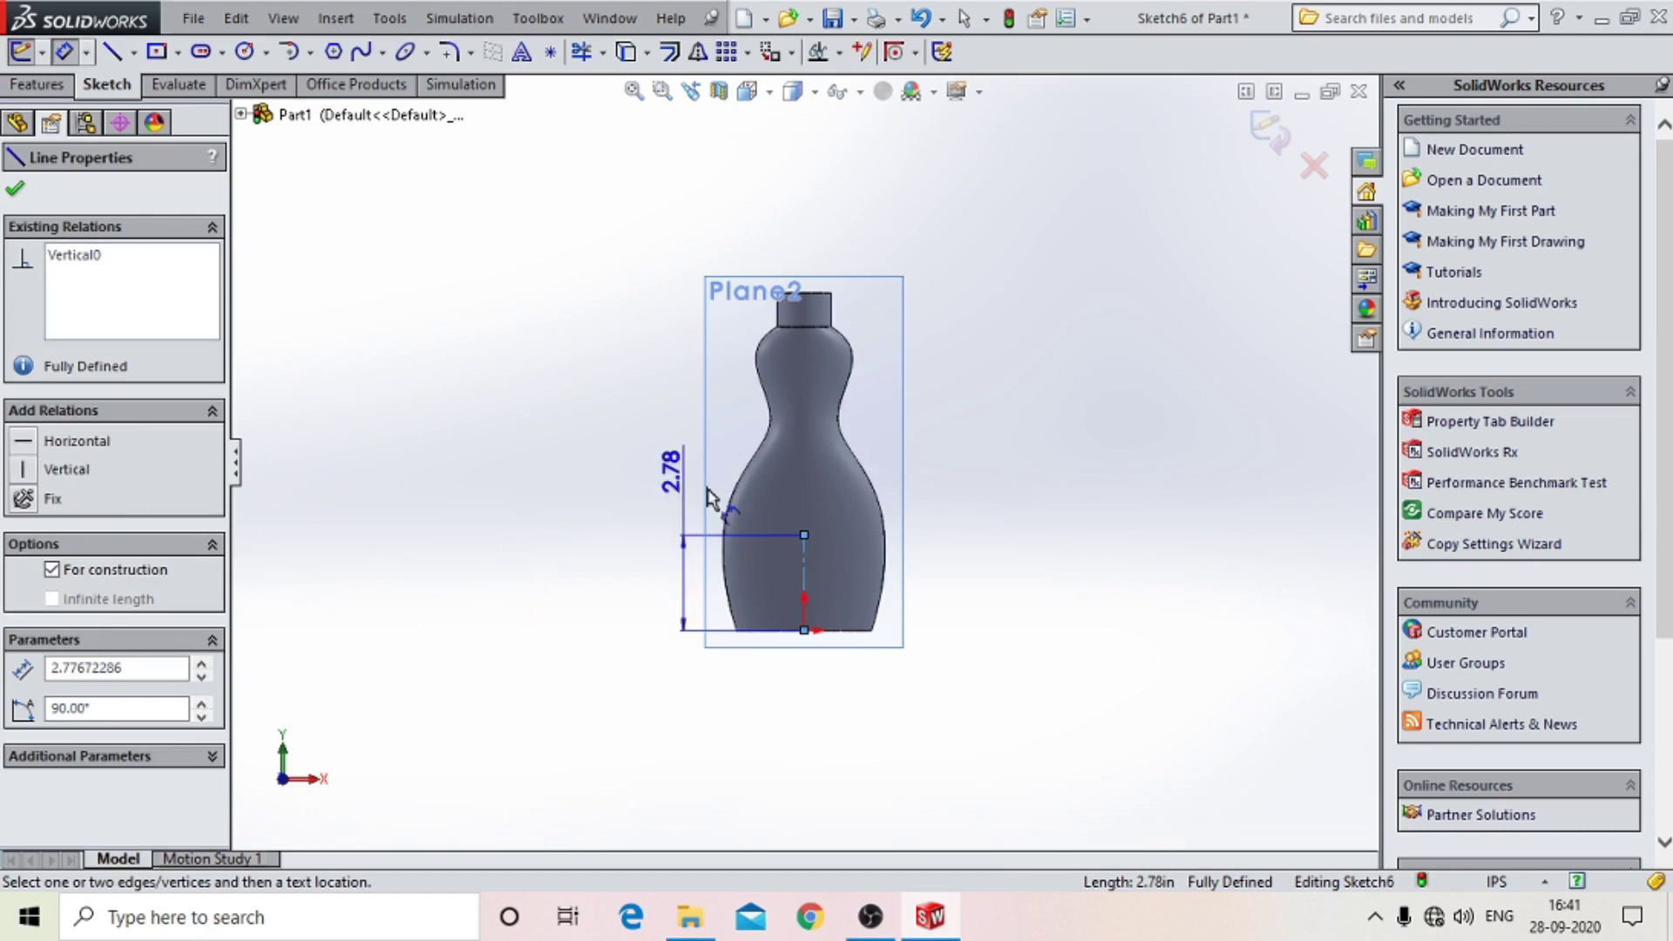
{"action": "left_click", "coordinate": [553, 570]}
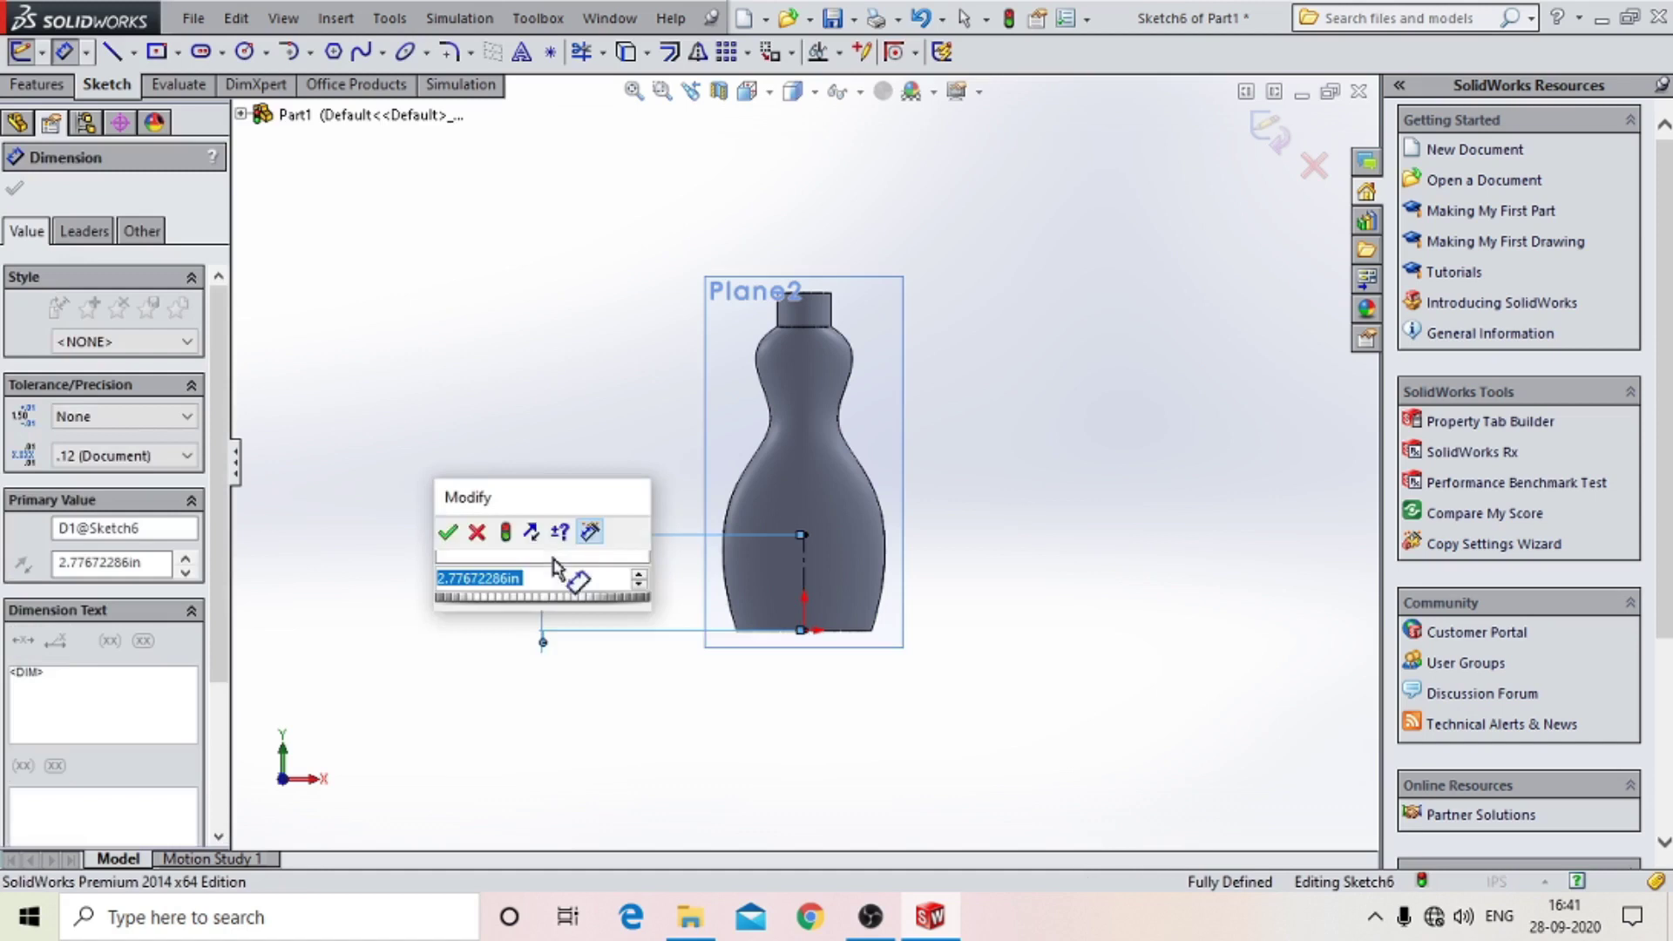
{"action": "type", "text": "60mm"}
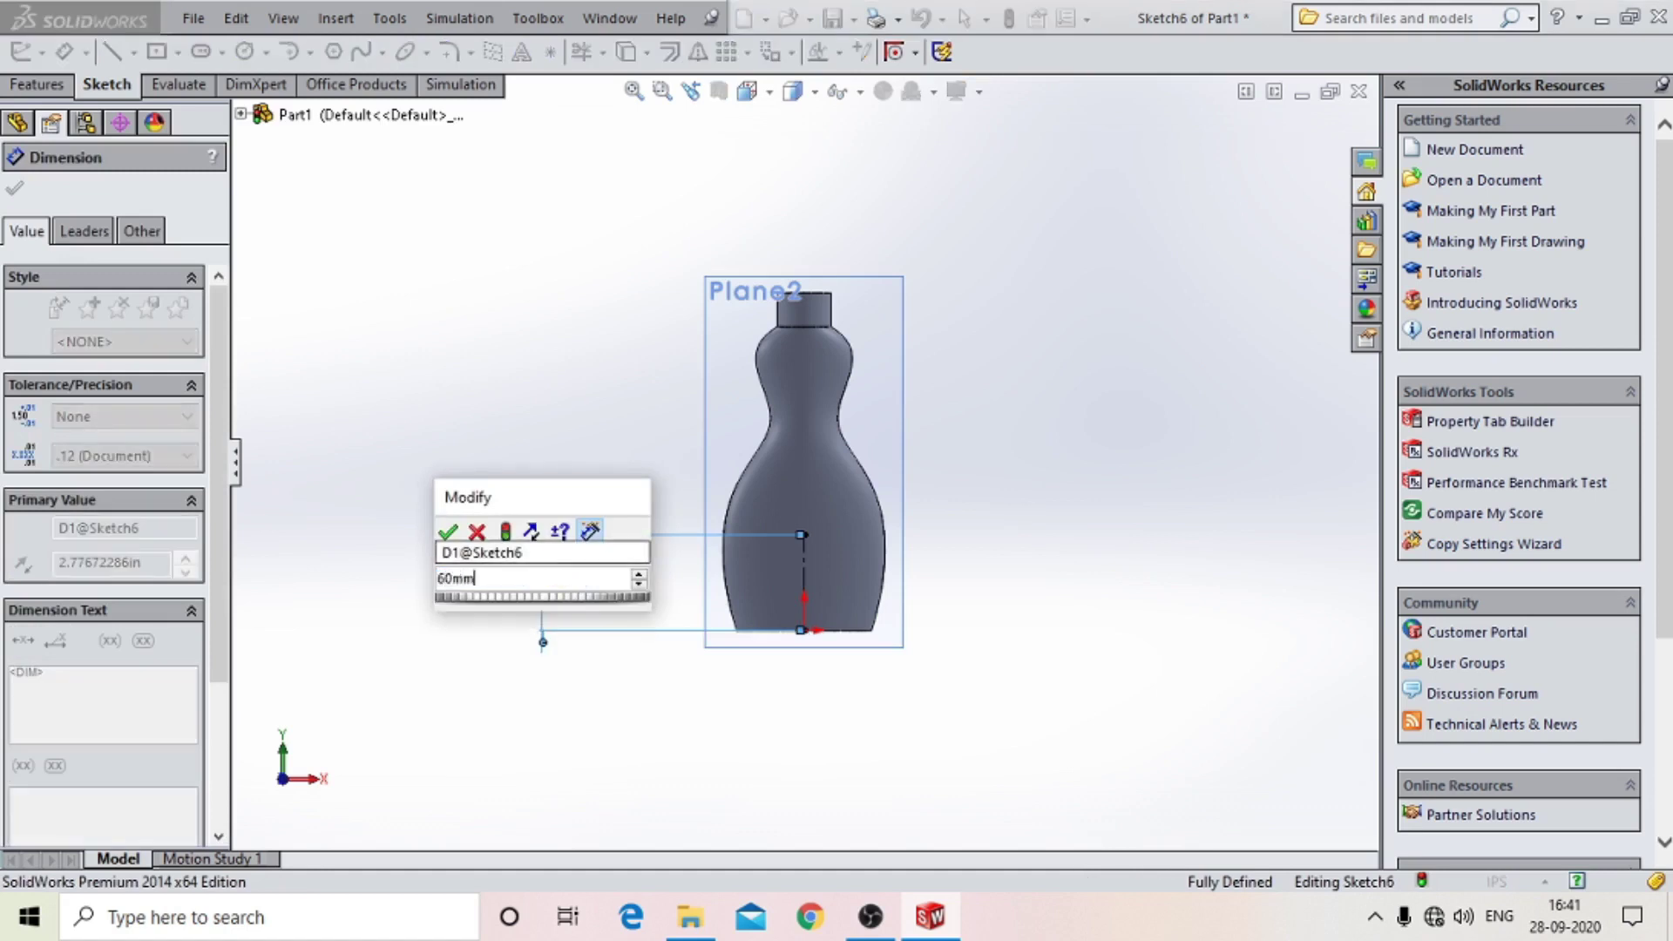
{"action": "key", "text": "Return"}
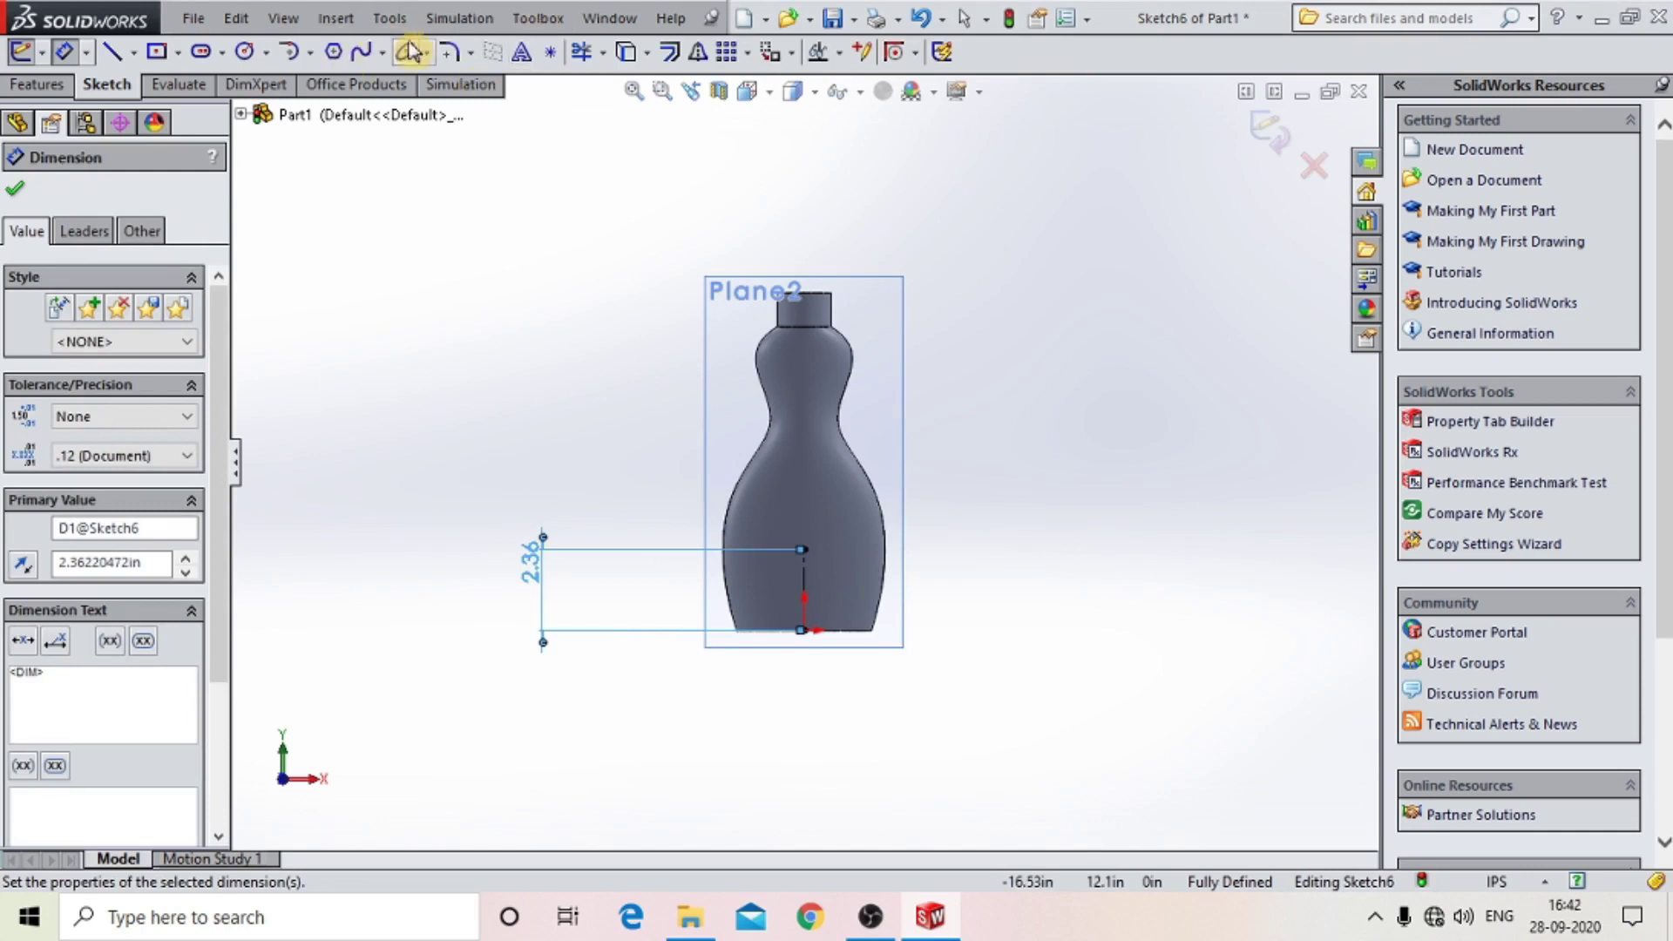
{"action": "left_click", "coordinate": [430, 54]}
Draw a flat horizontal ellipse centred on the 60mm centerline's top endpoint.
{"action": "left_click", "coordinate": [470, 74]}
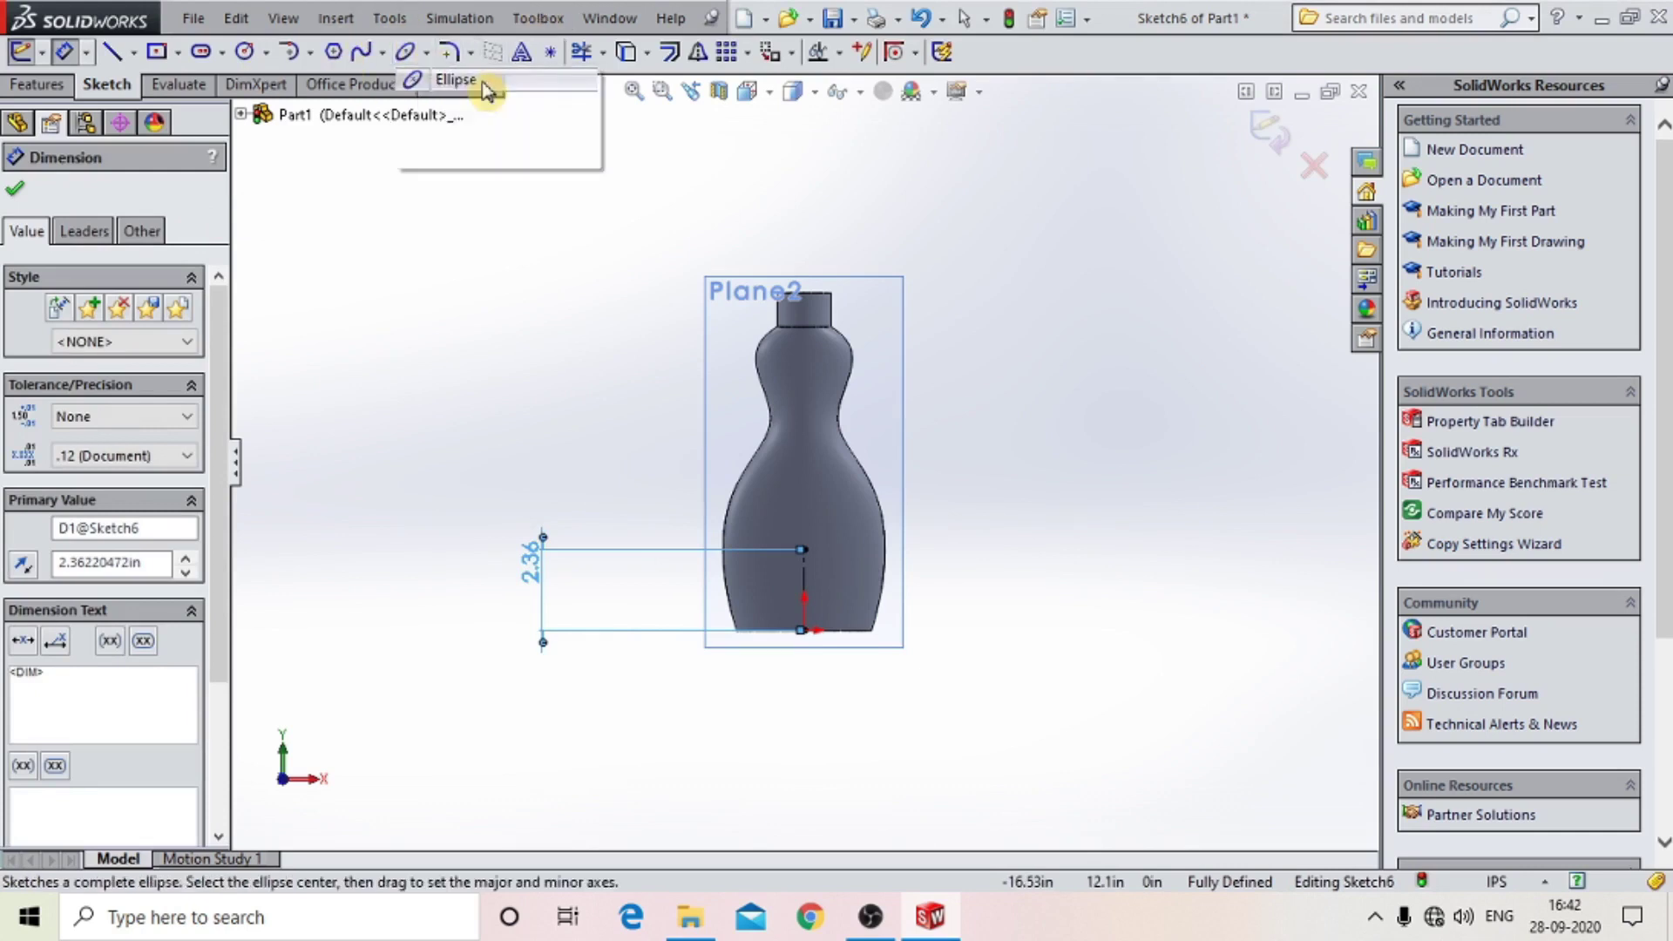
{"action": "scroll", "coordinate": [836, 567], "scroll_direction": "down", "scroll_amount": 3}
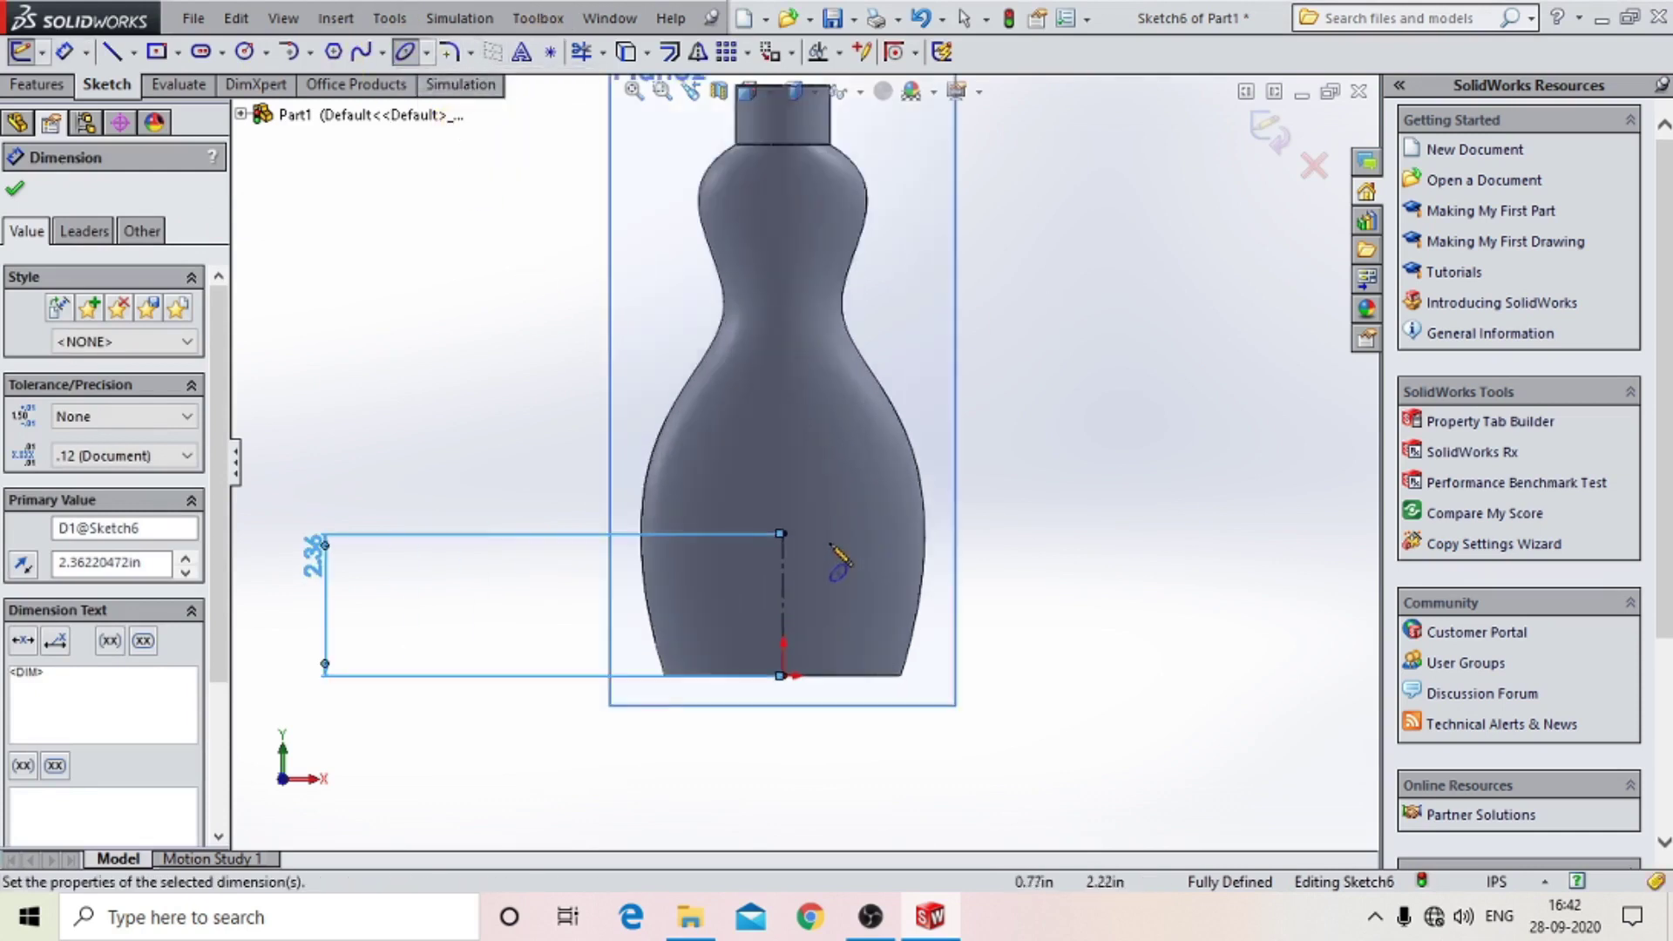
{"action": "scroll", "coordinate": [794, 562], "scroll_direction": "down", "scroll_amount": 3}
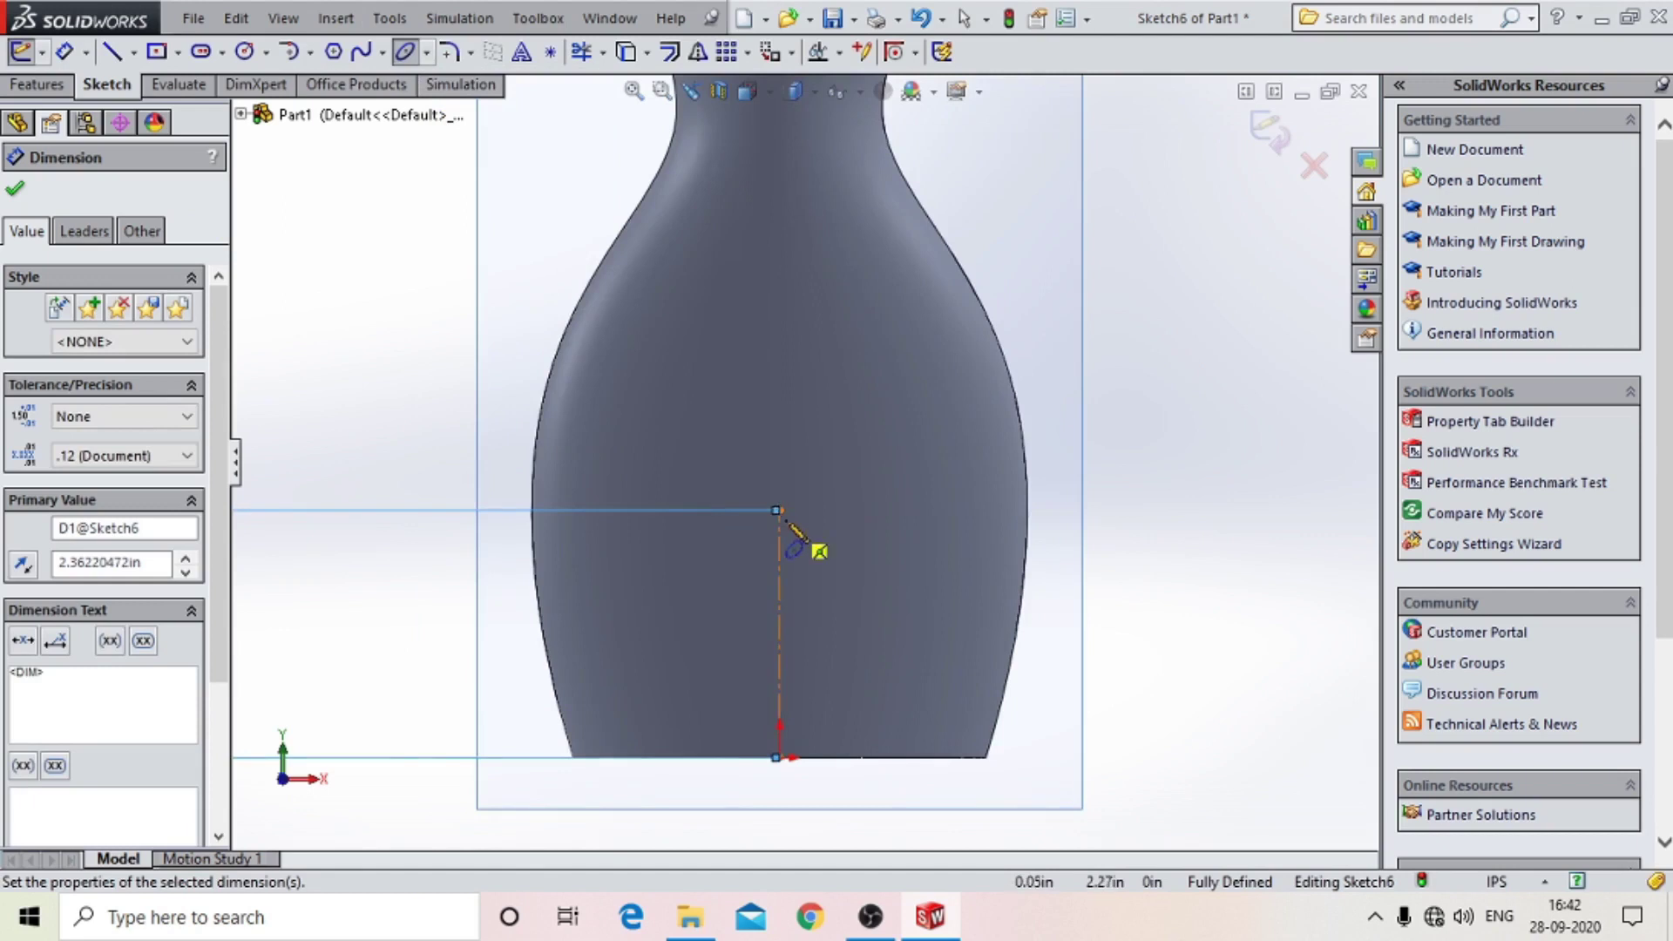
{"action": "left_click", "coordinate": [779, 511]}
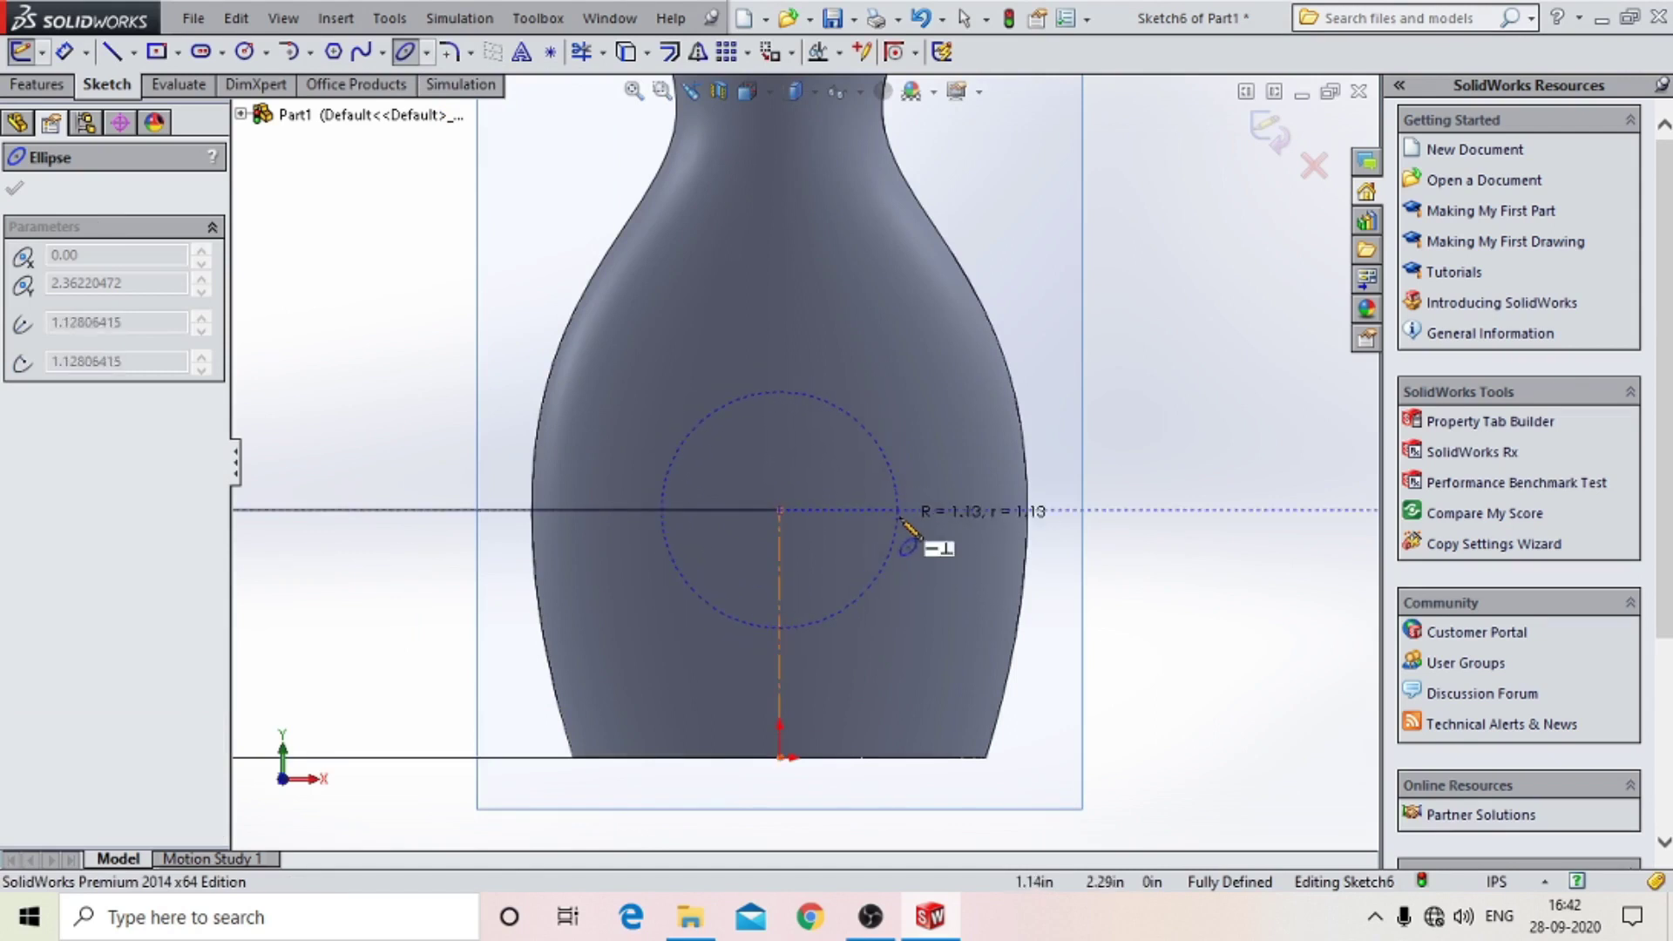
{"action": "left_click", "coordinate": [901, 513]}
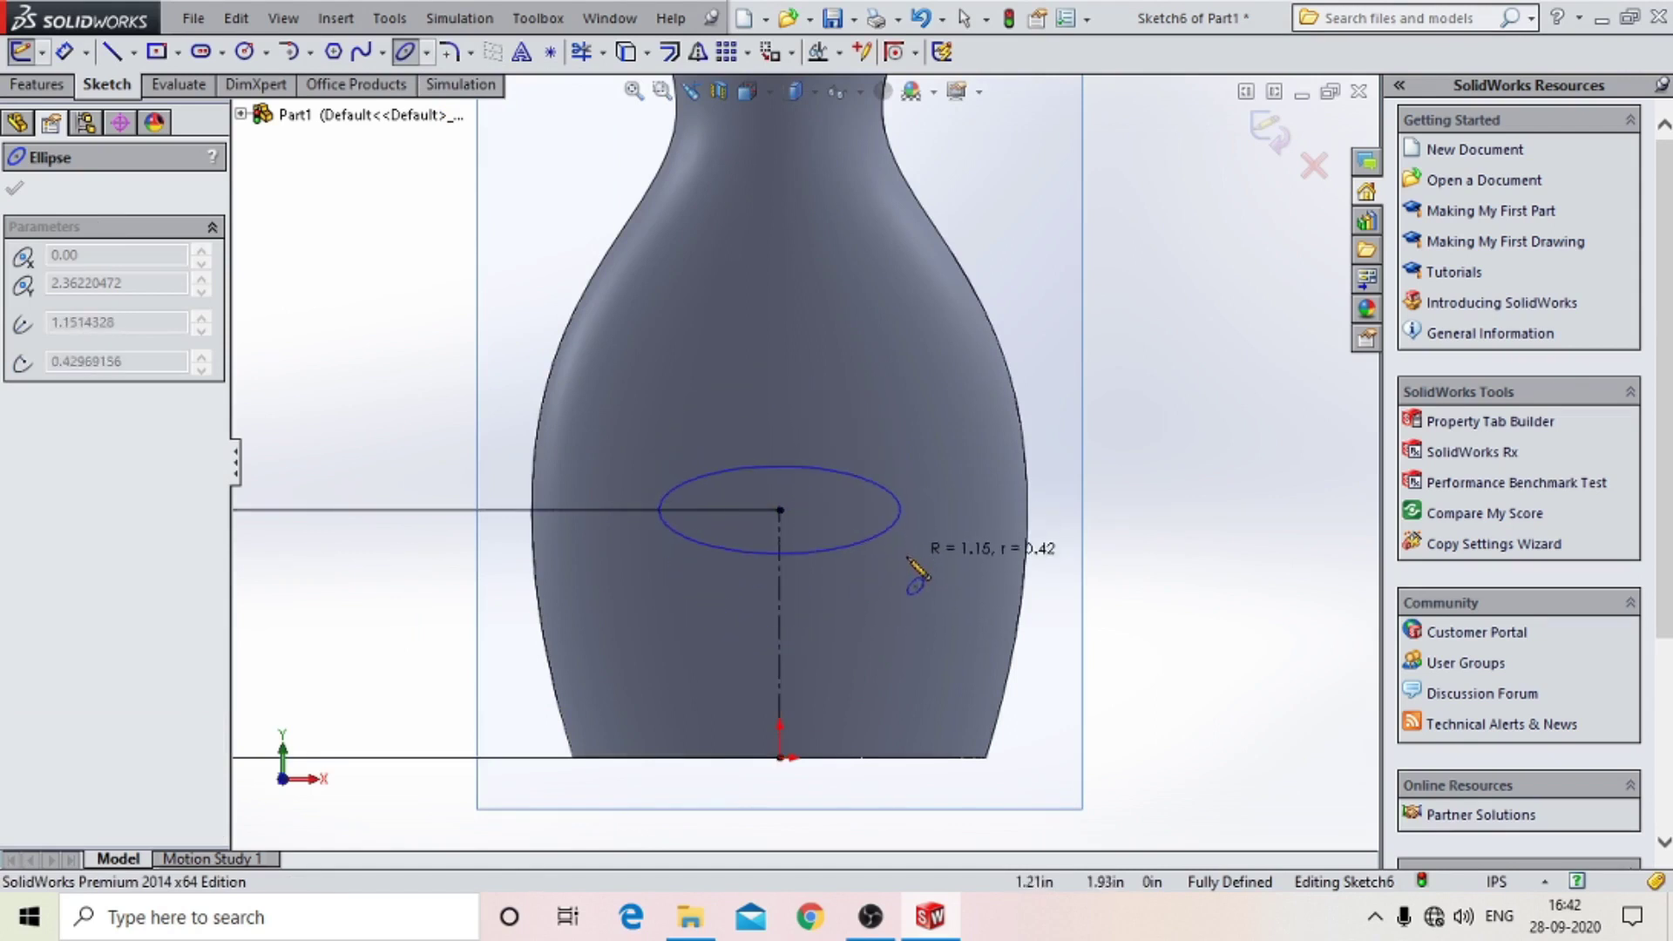
{"action": "left_click", "coordinate": [907, 565]}
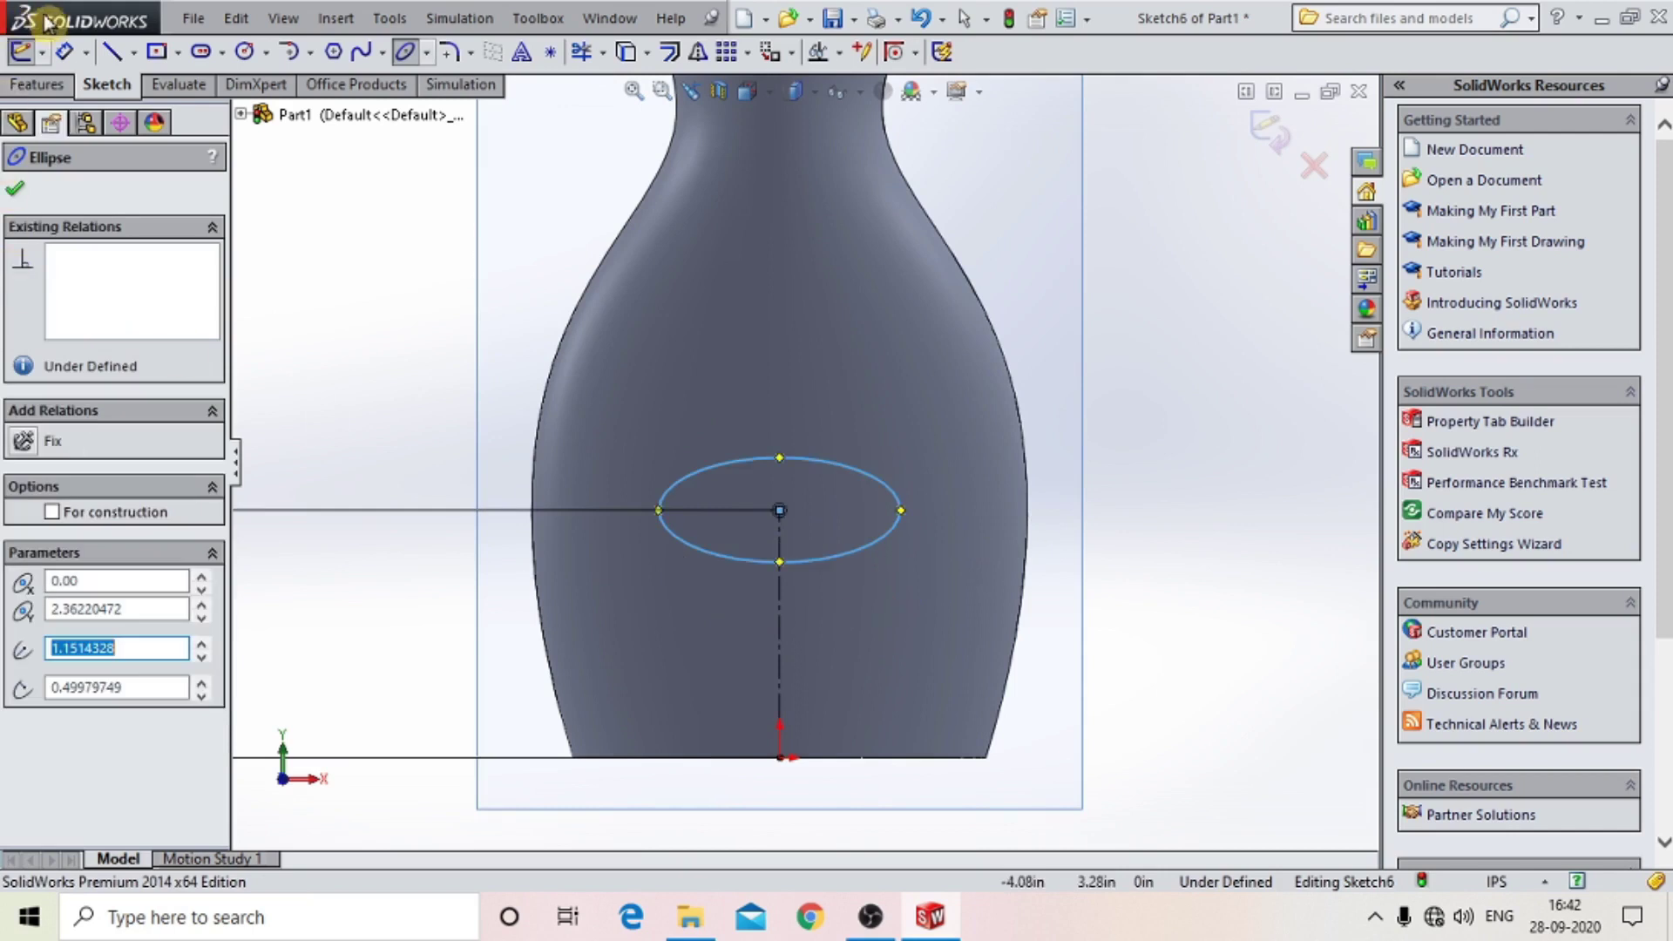
{"action": "left_click", "coordinate": [133, 53]}
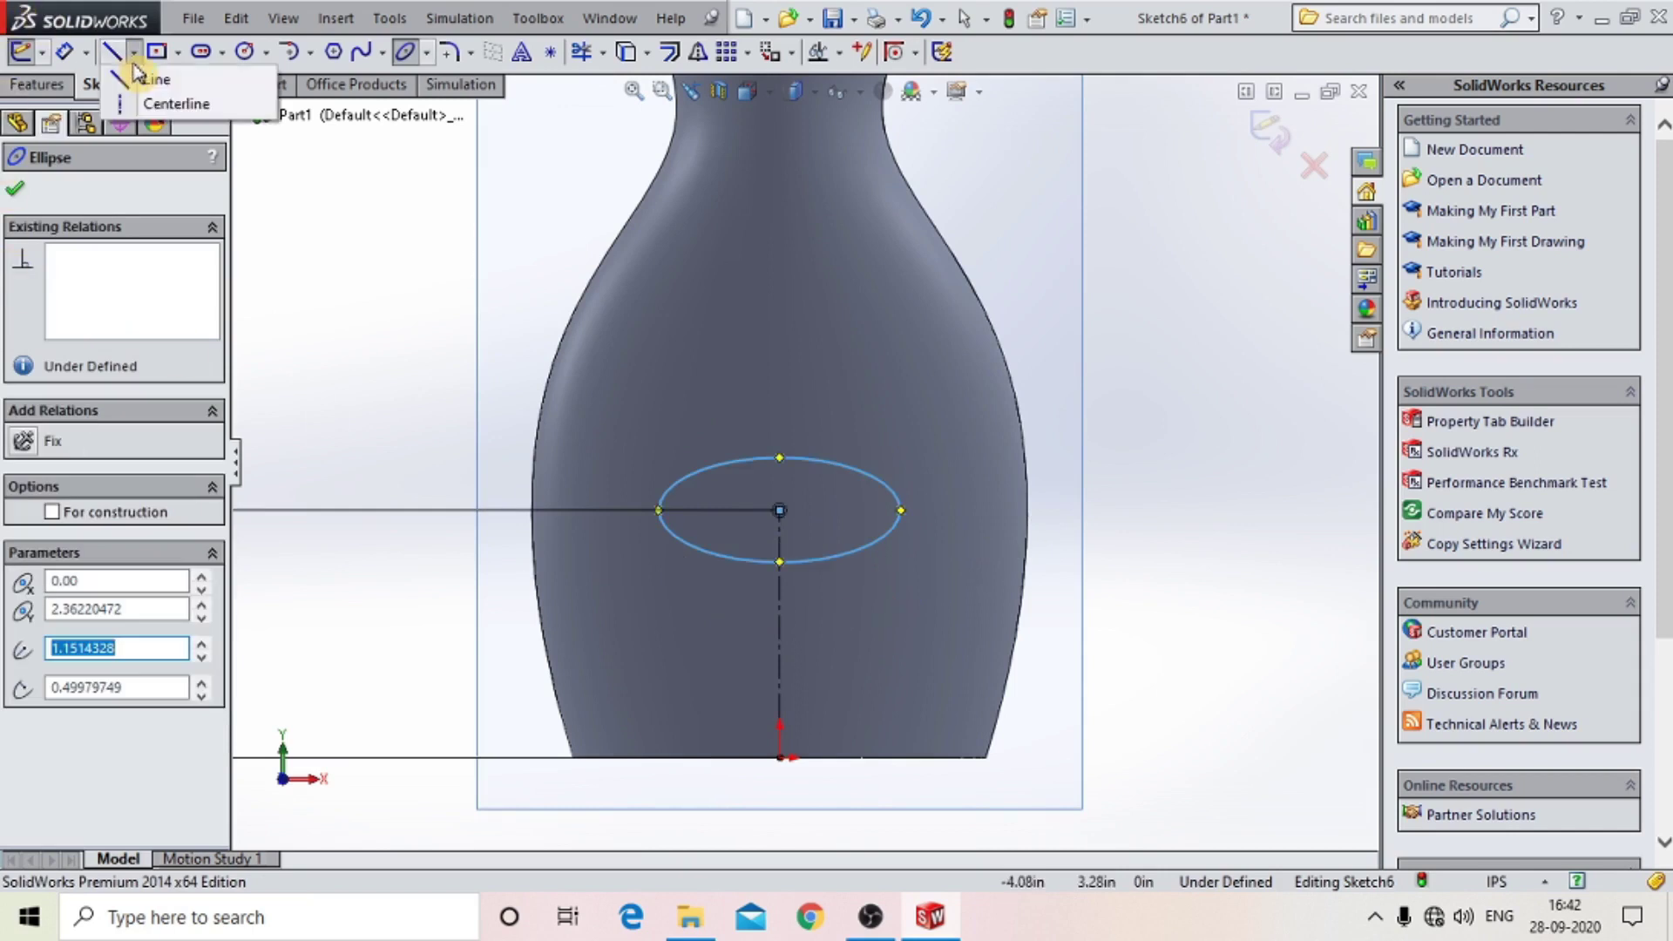
Draw centerlines from the ellipse centre to its right end and its top point.
{"action": "left_click", "coordinate": [174, 103]}
{"action": "left_click", "coordinate": [780, 510]}
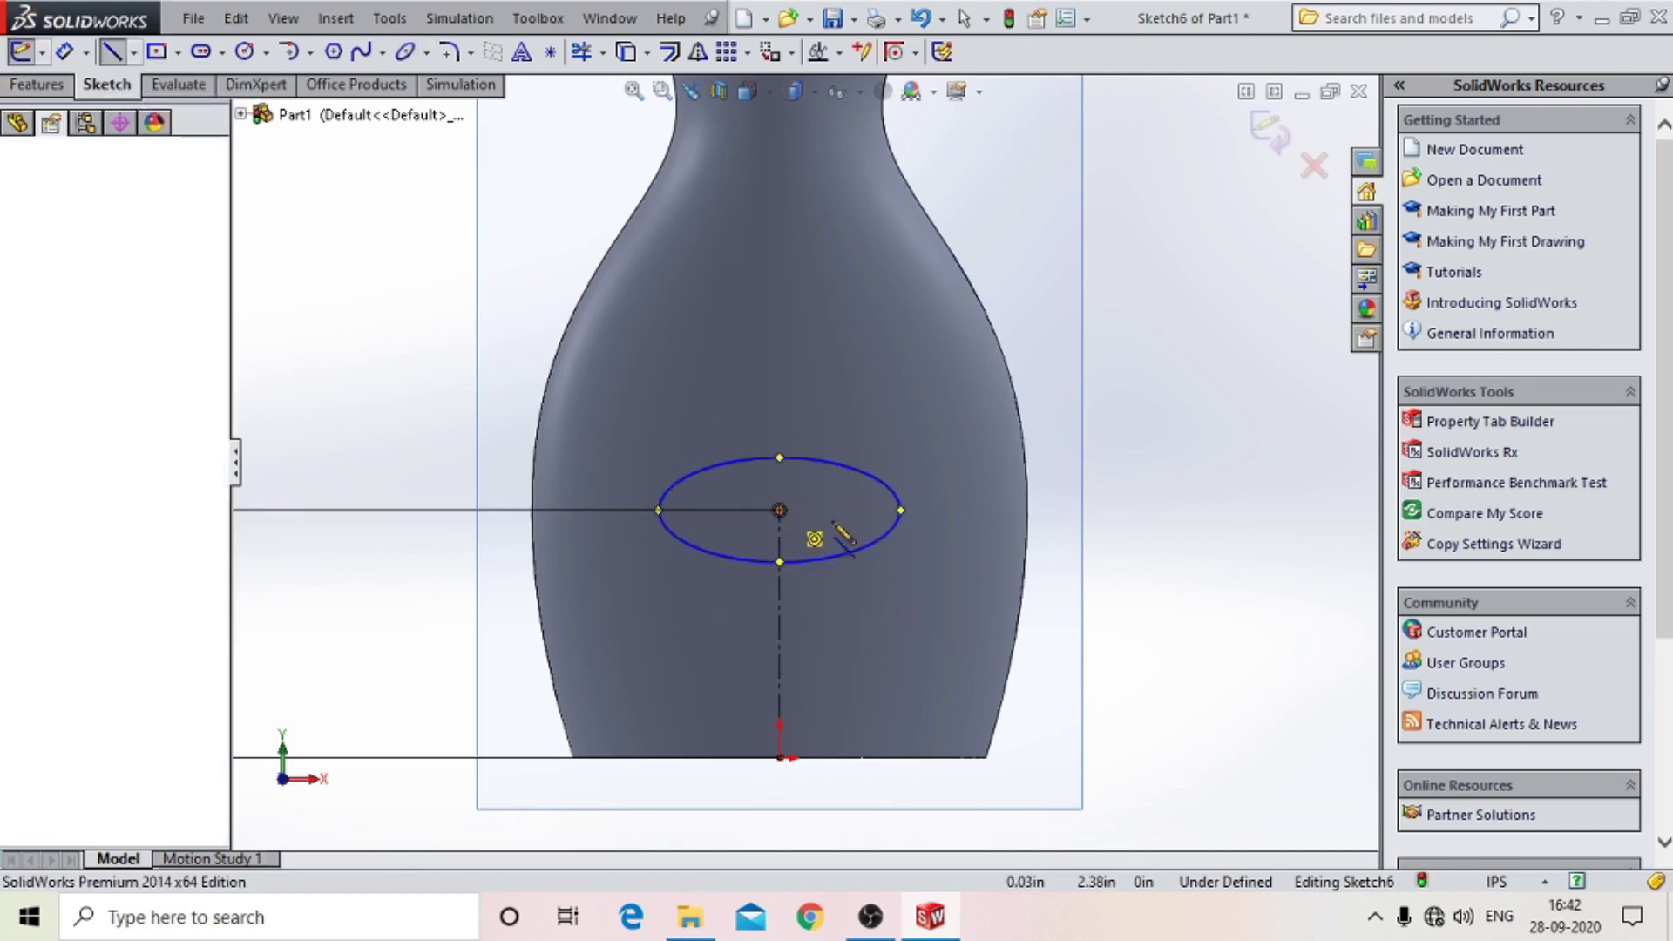
{"action": "left_click", "coordinate": [901, 511]}
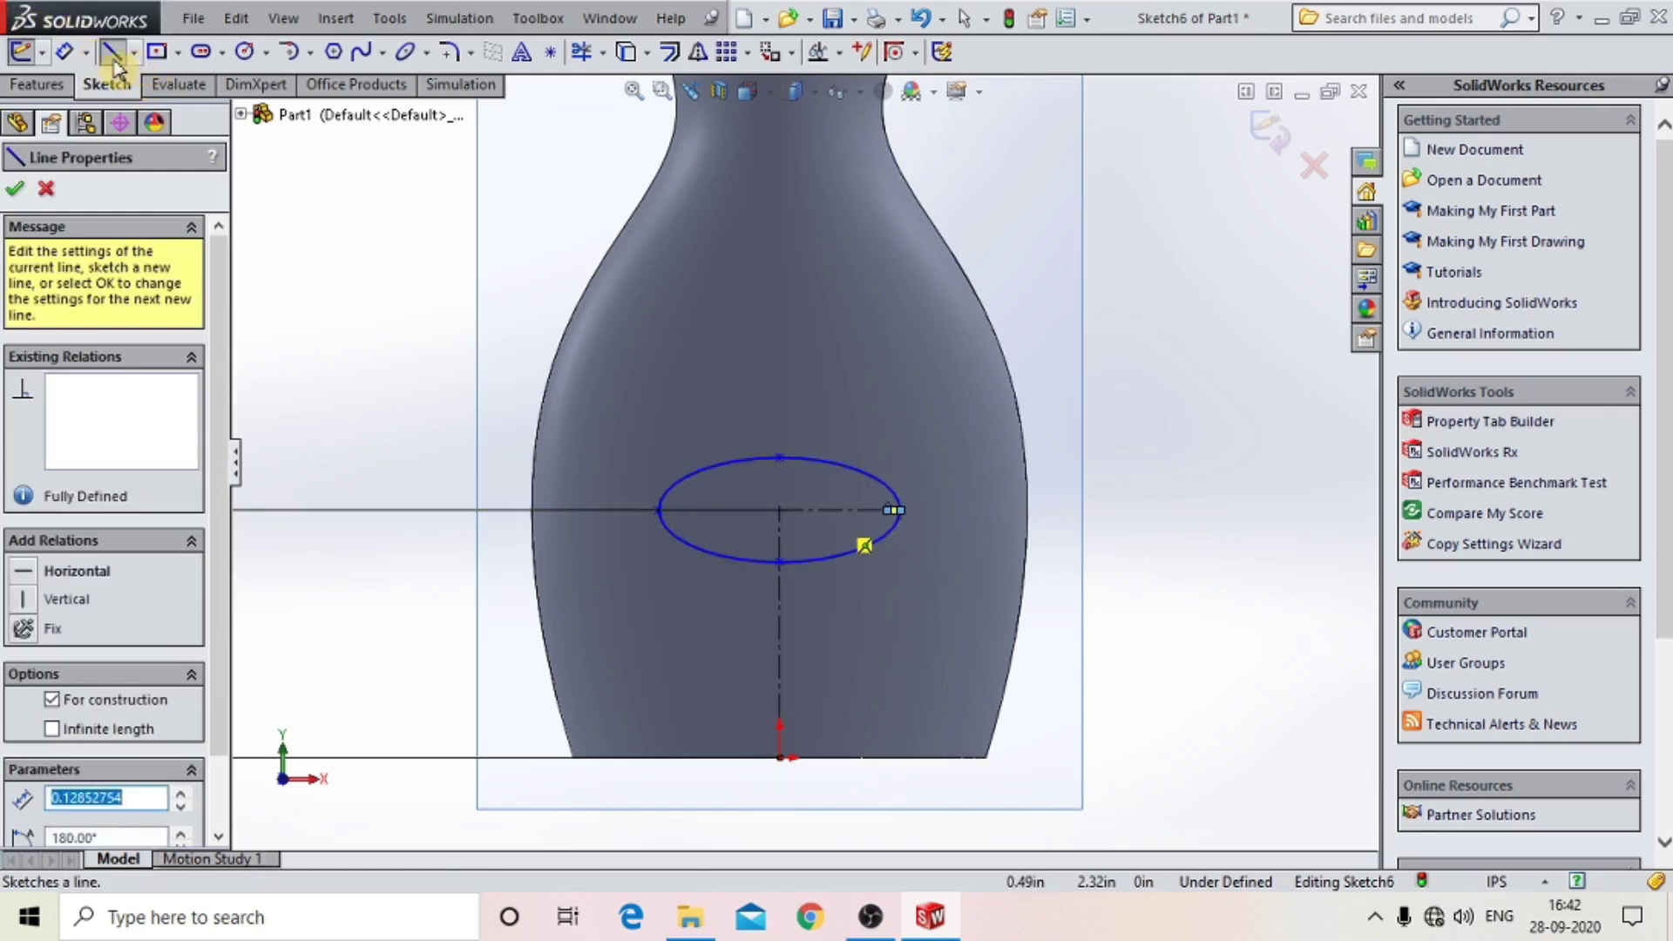
{"action": "left_click", "coordinate": [780, 510]}
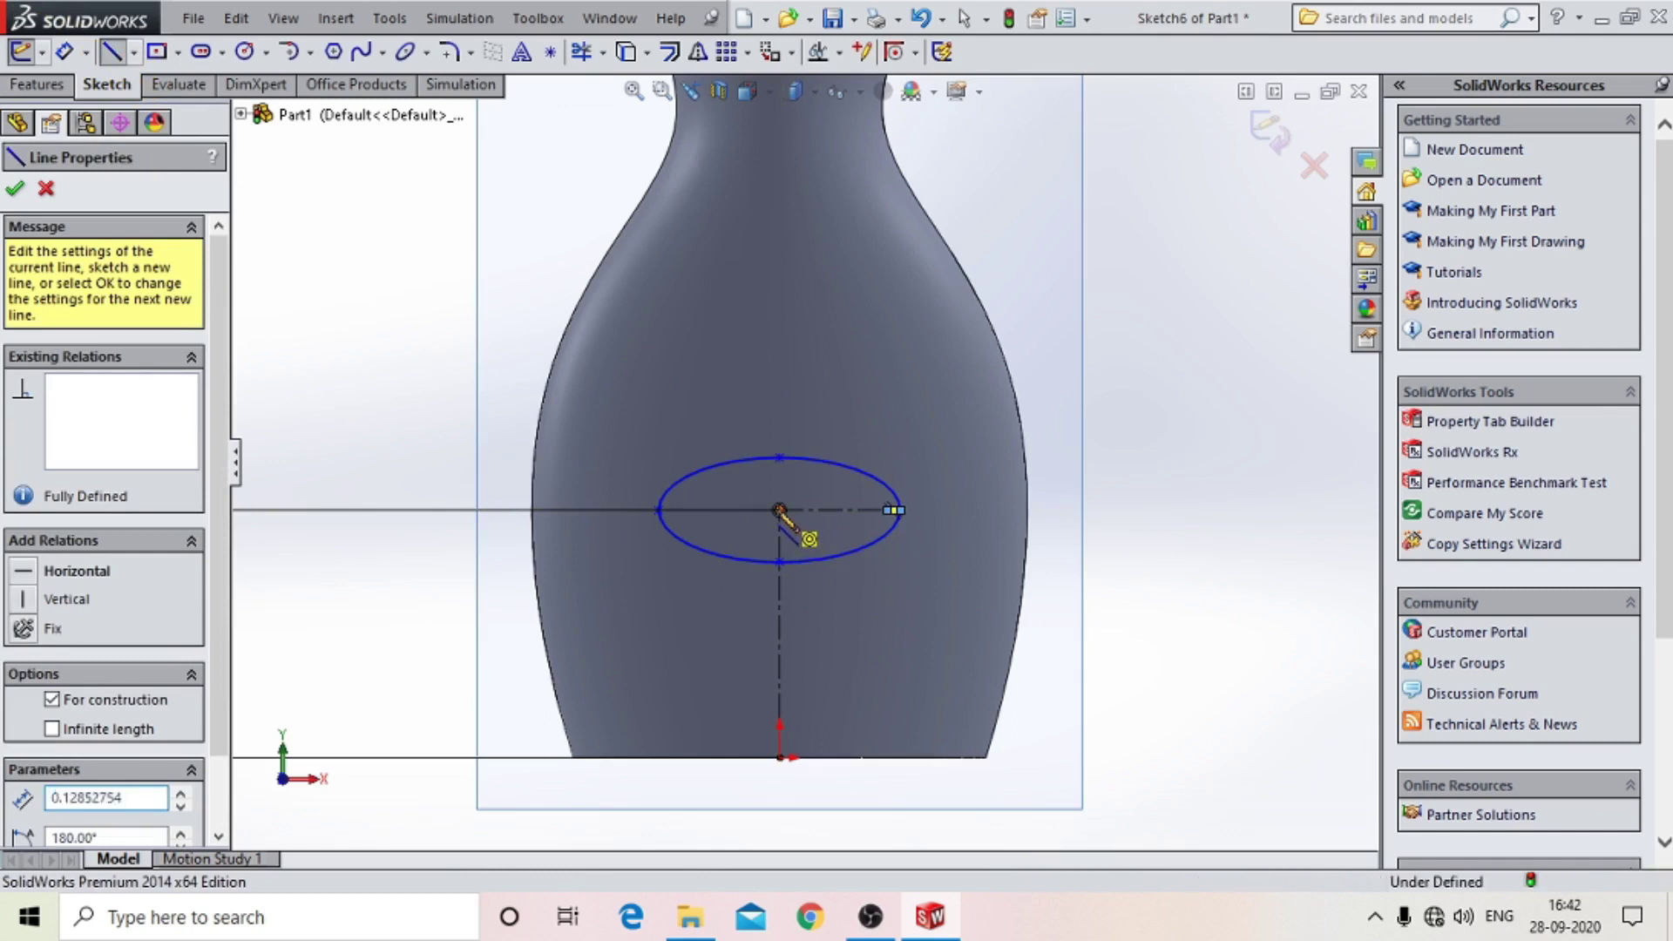
{"action": "left_click", "coordinate": [780, 457]}
{"action": "scroll", "coordinate": [780, 485], "scroll_direction": "up", "scroll_amount": 2}
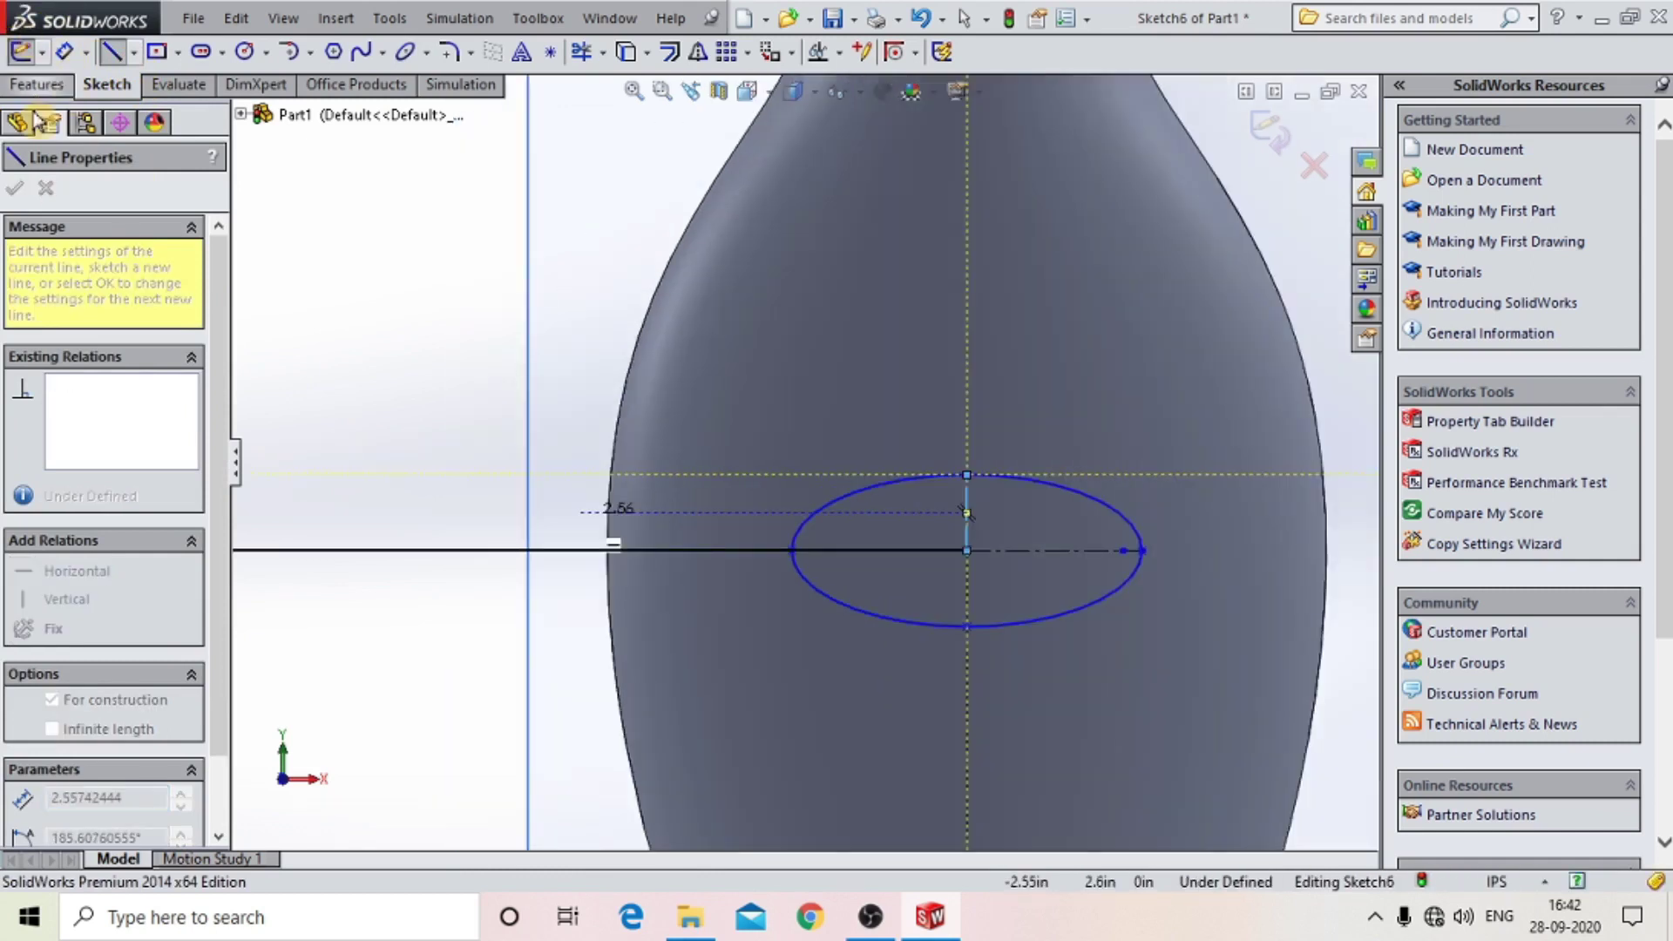
{"action": "left_click", "coordinate": [112, 51]}
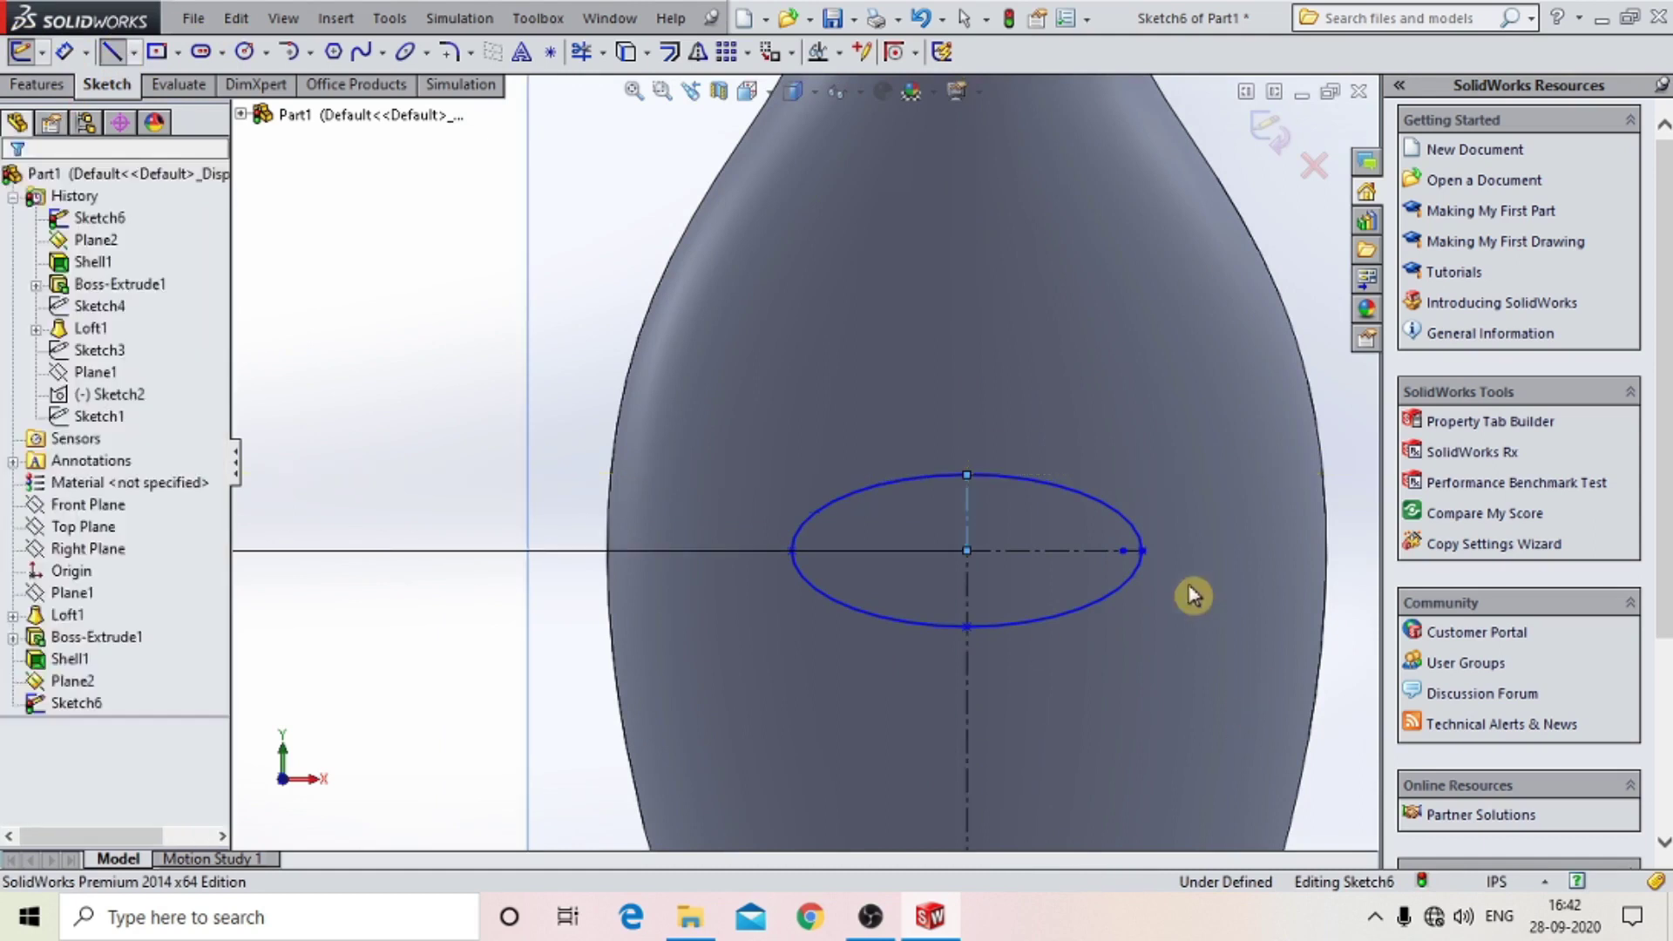
{"action": "scroll", "coordinate": [1168, 593], "scroll_direction": "up", "scroll_amount": 3}
{"action": "scroll", "coordinate": [1001, 511], "scroll_direction": "up", "scroll_amount": 3}
{"action": "scroll", "coordinate": [872, 436], "scroll_direction": "up", "scroll_amount": 1}
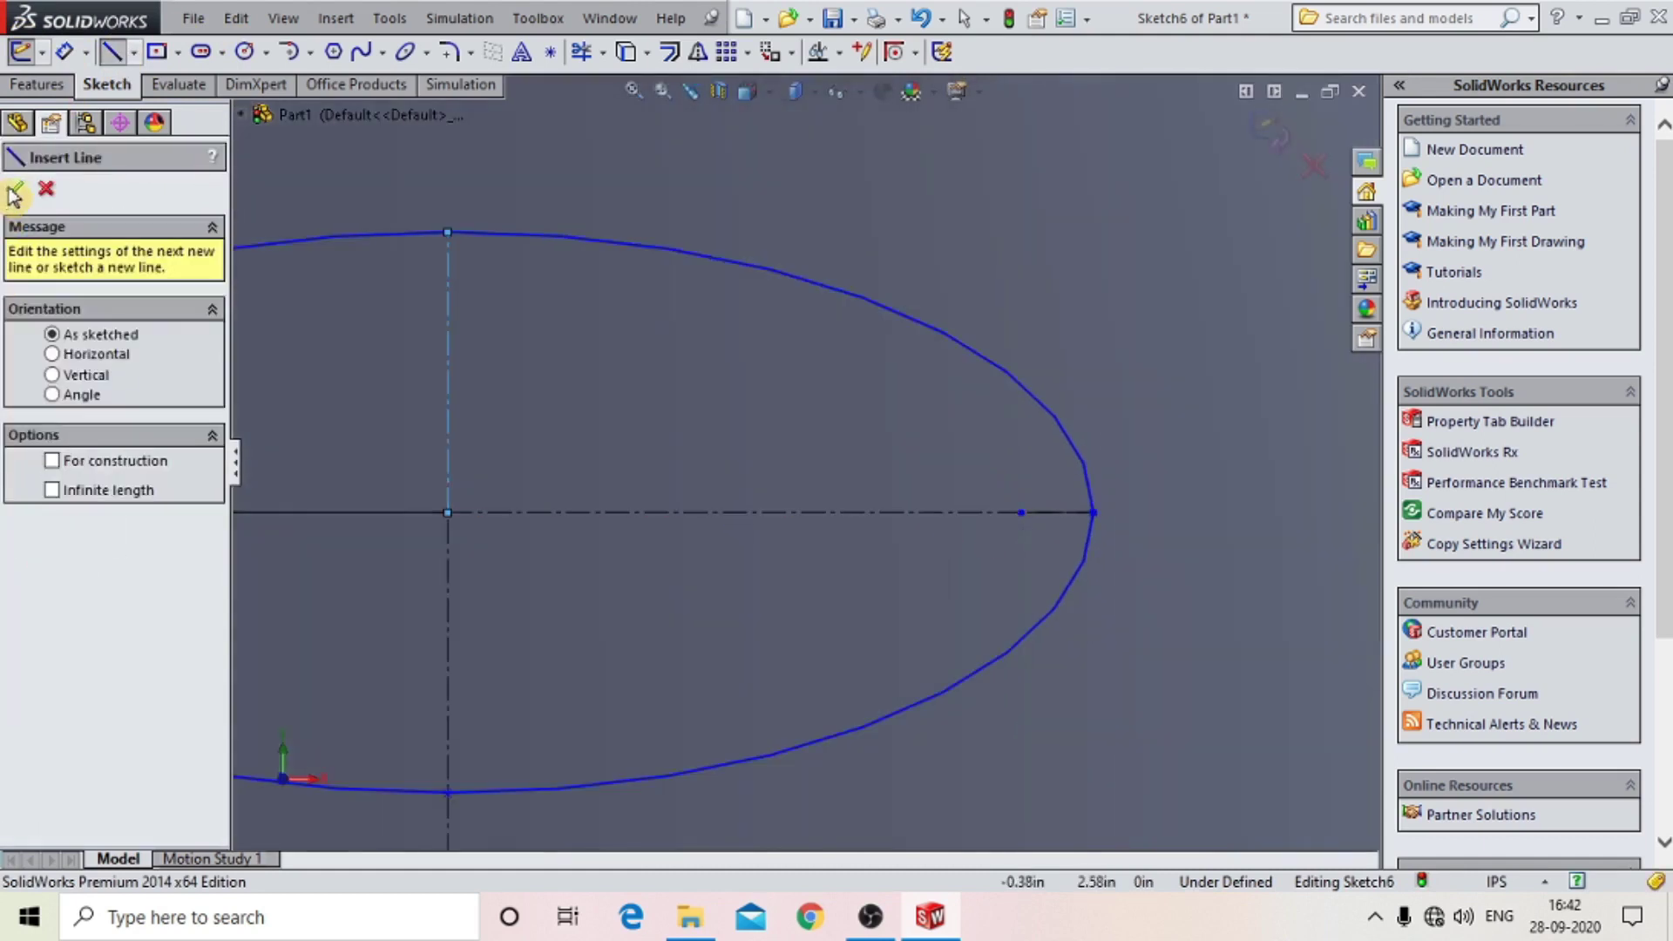
{"action": "left_click", "coordinate": [15, 190]}
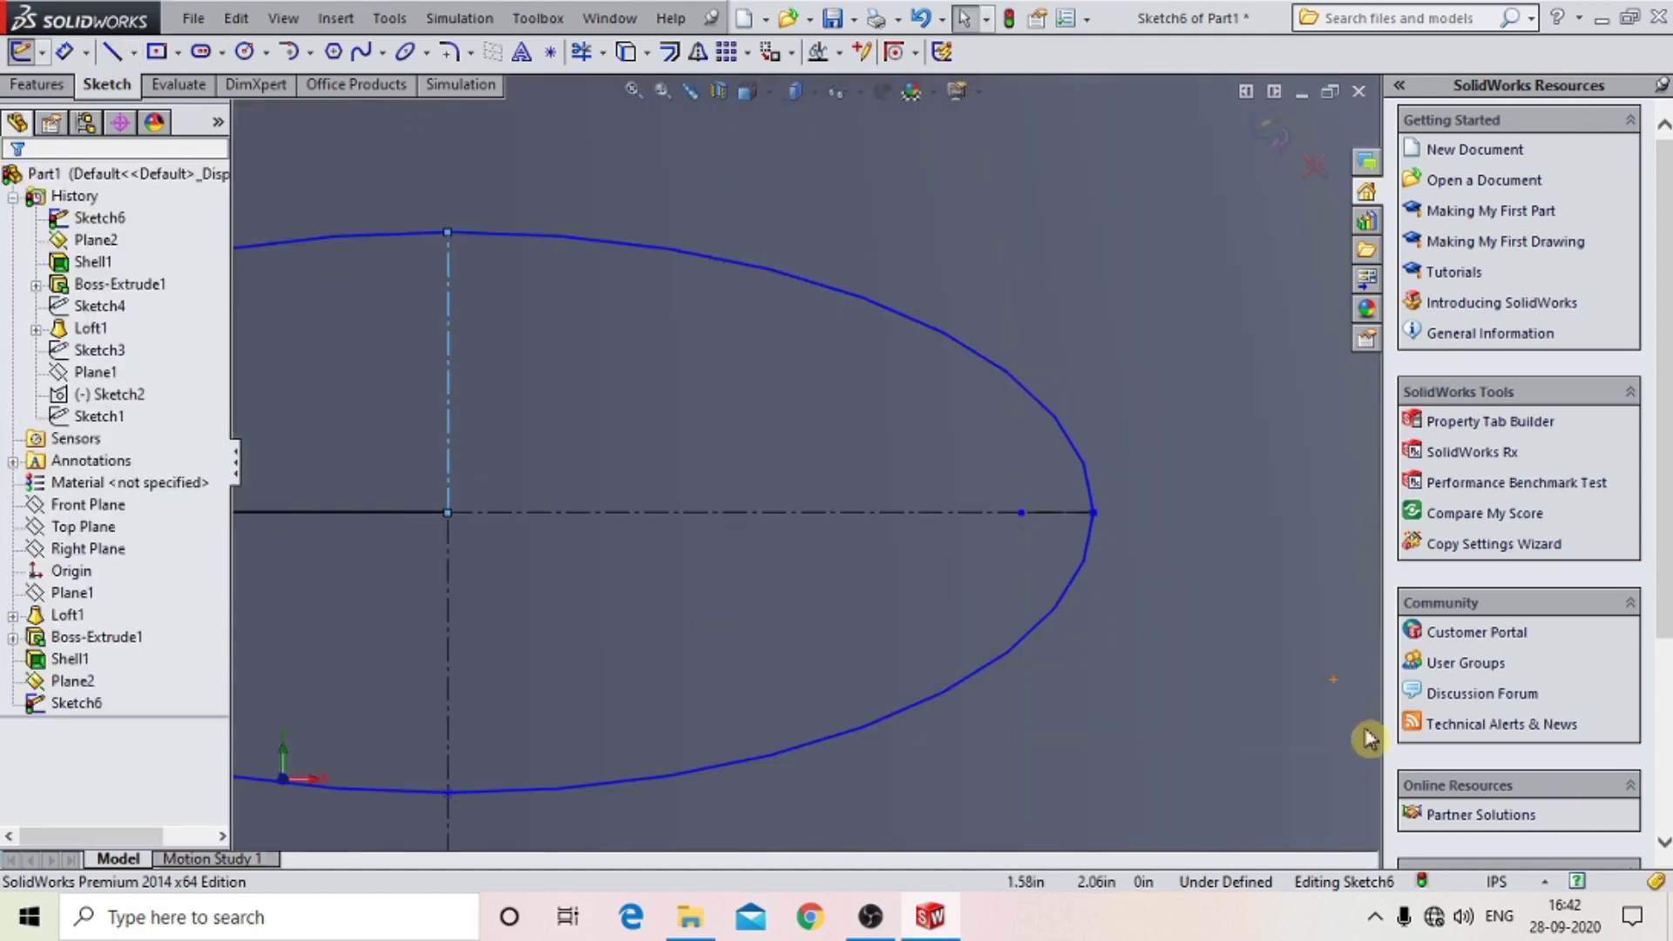
Delete the stray short segment right of the ellipse.
{"action": "left_click", "coordinate": [1056, 523]}
{"action": "scroll", "coordinate": [1057, 523], "scroll_direction": "up", "scroll_amount": 2}
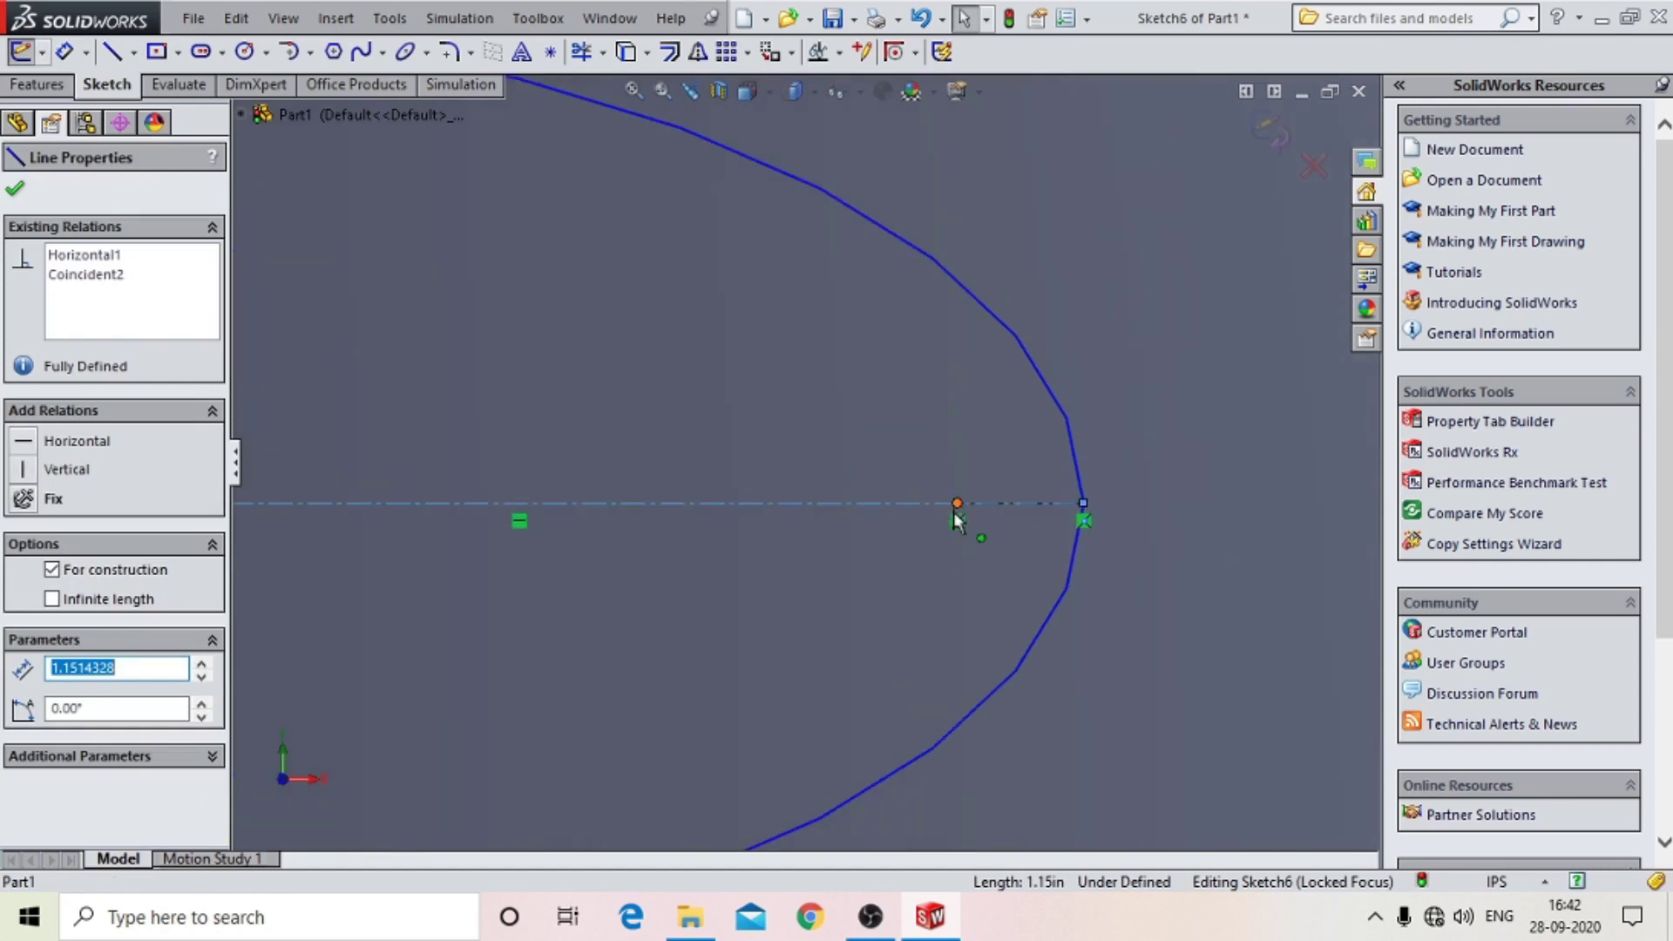
{"action": "left_click", "coordinate": [1183, 503]}
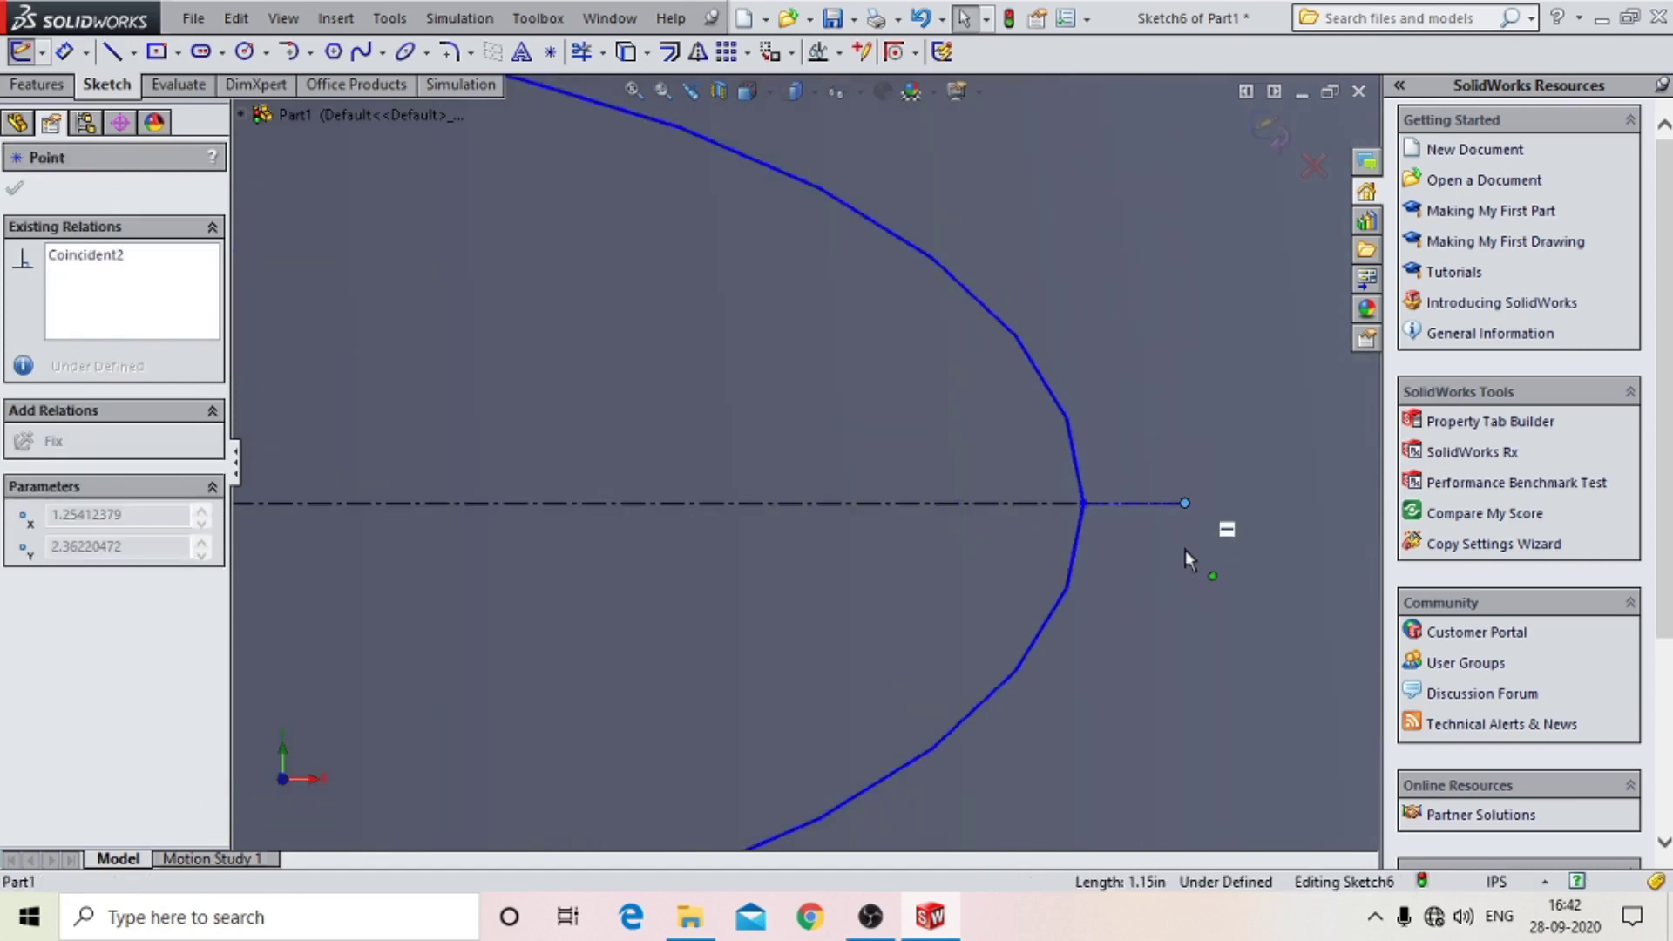
{"action": "left_click", "coordinate": [1138, 515]}
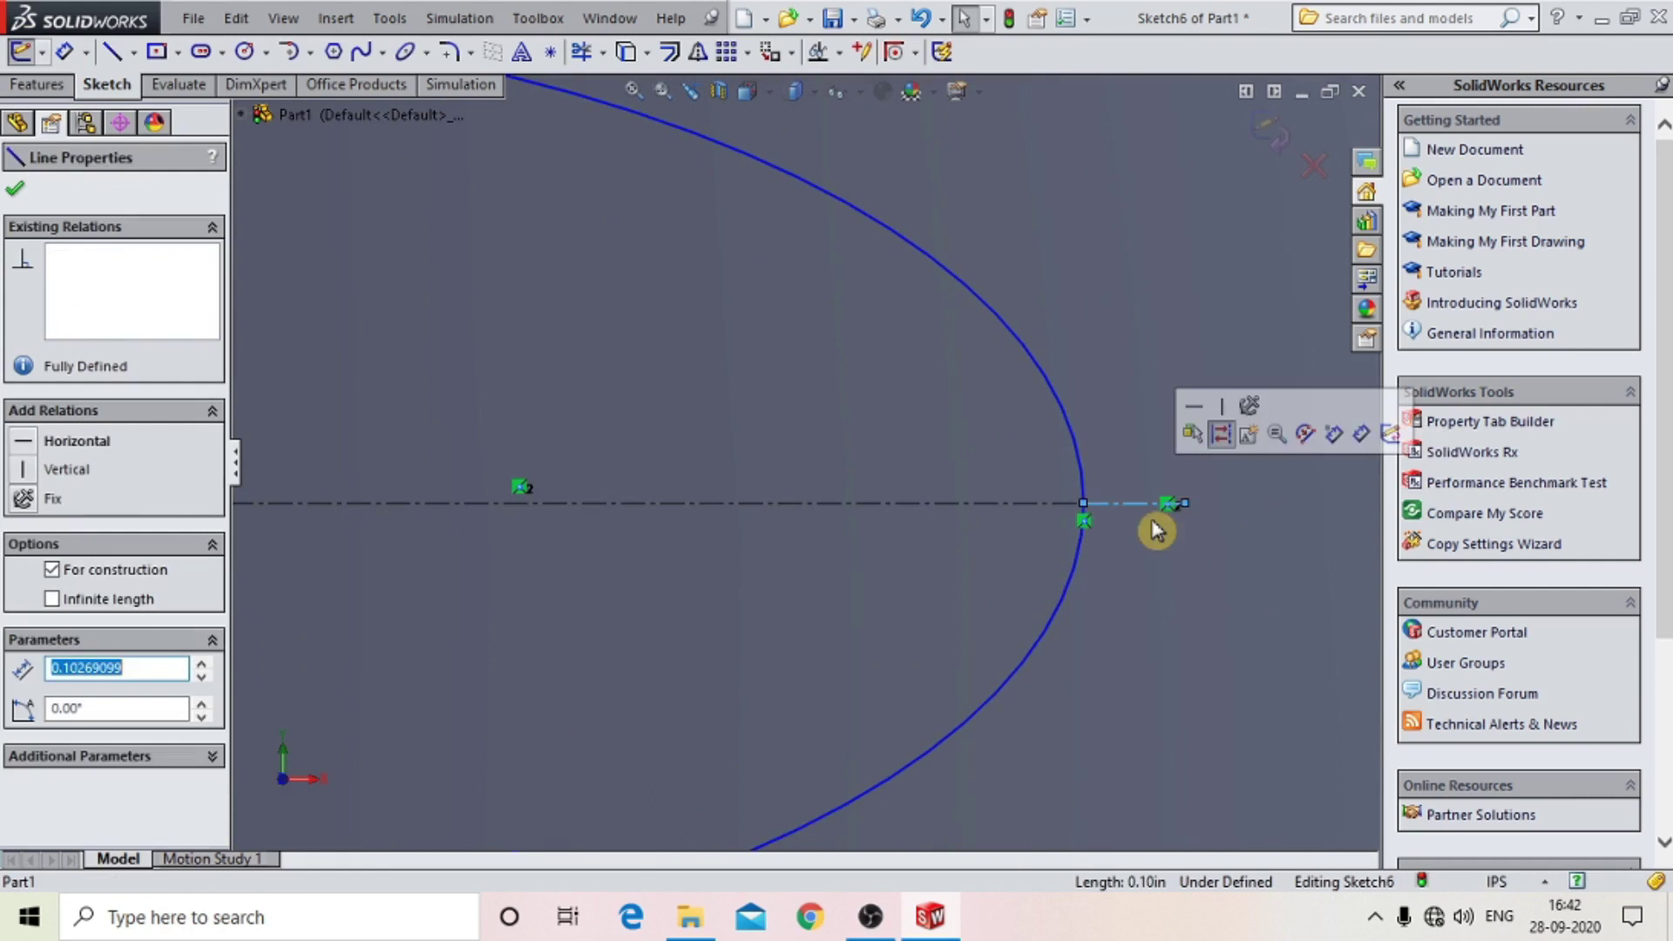
{"action": "key", "text": "Delete"}
{"action": "scroll", "coordinate": [1152, 522], "scroll_direction": "down", "scroll_amount": 2}
{"action": "scroll", "coordinate": [1193, 206], "scroll_direction": "down", "scroll_amount": 2}
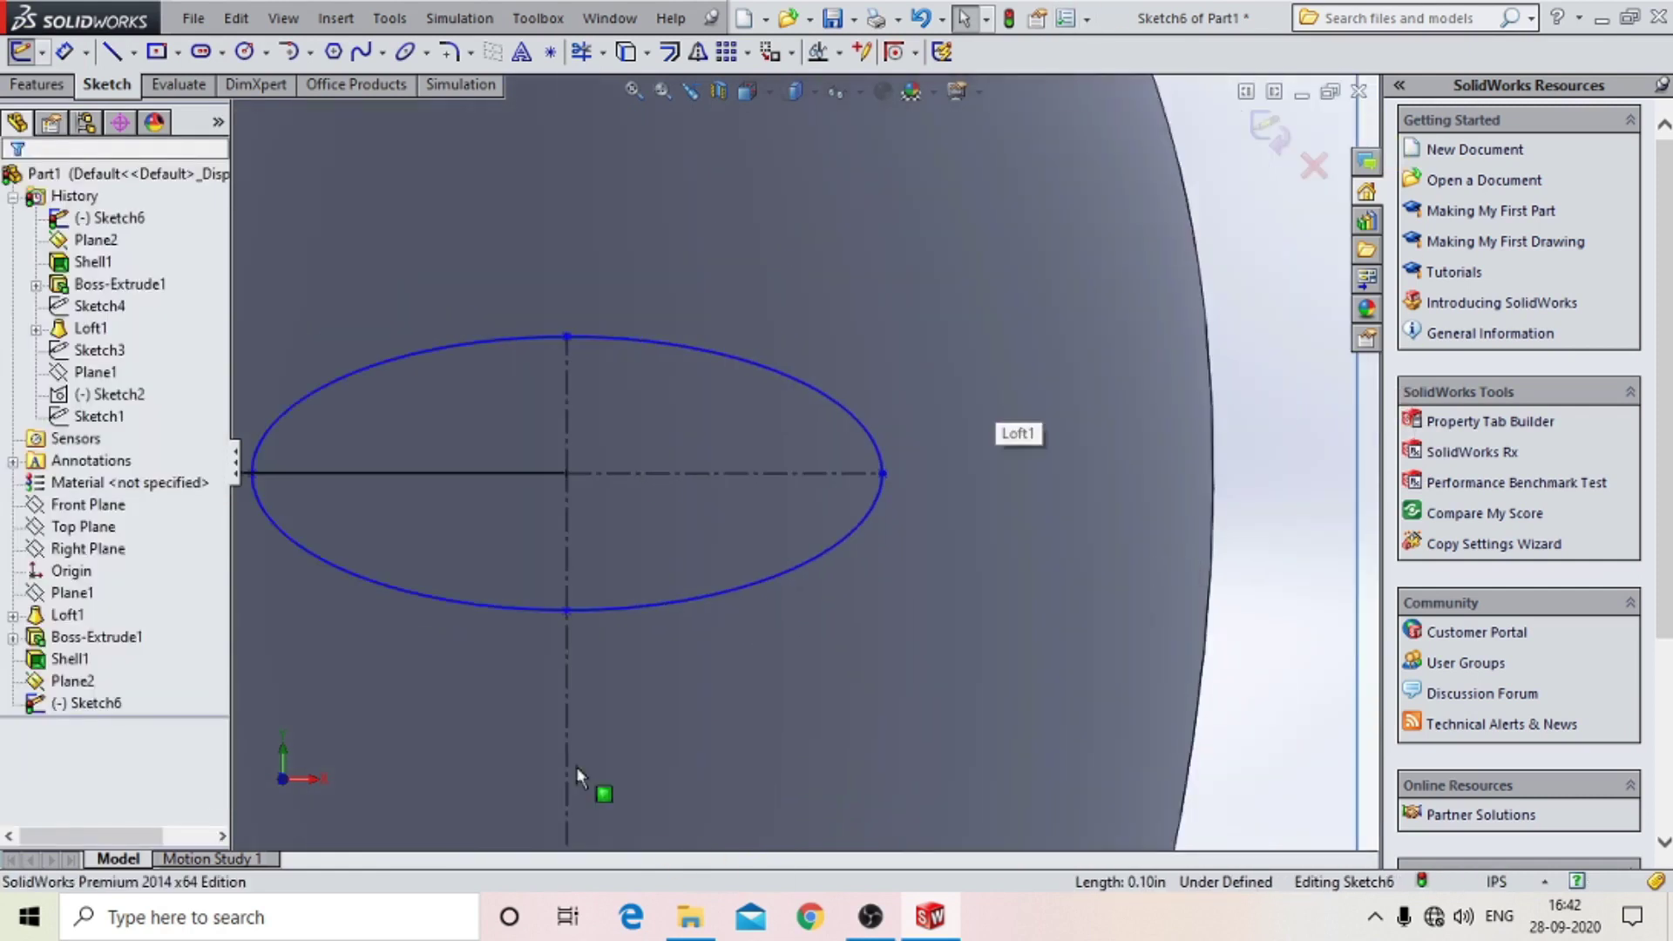
Dimension the ellipse half-width to 45 mm.
{"action": "left_click", "coordinate": [64, 52]}
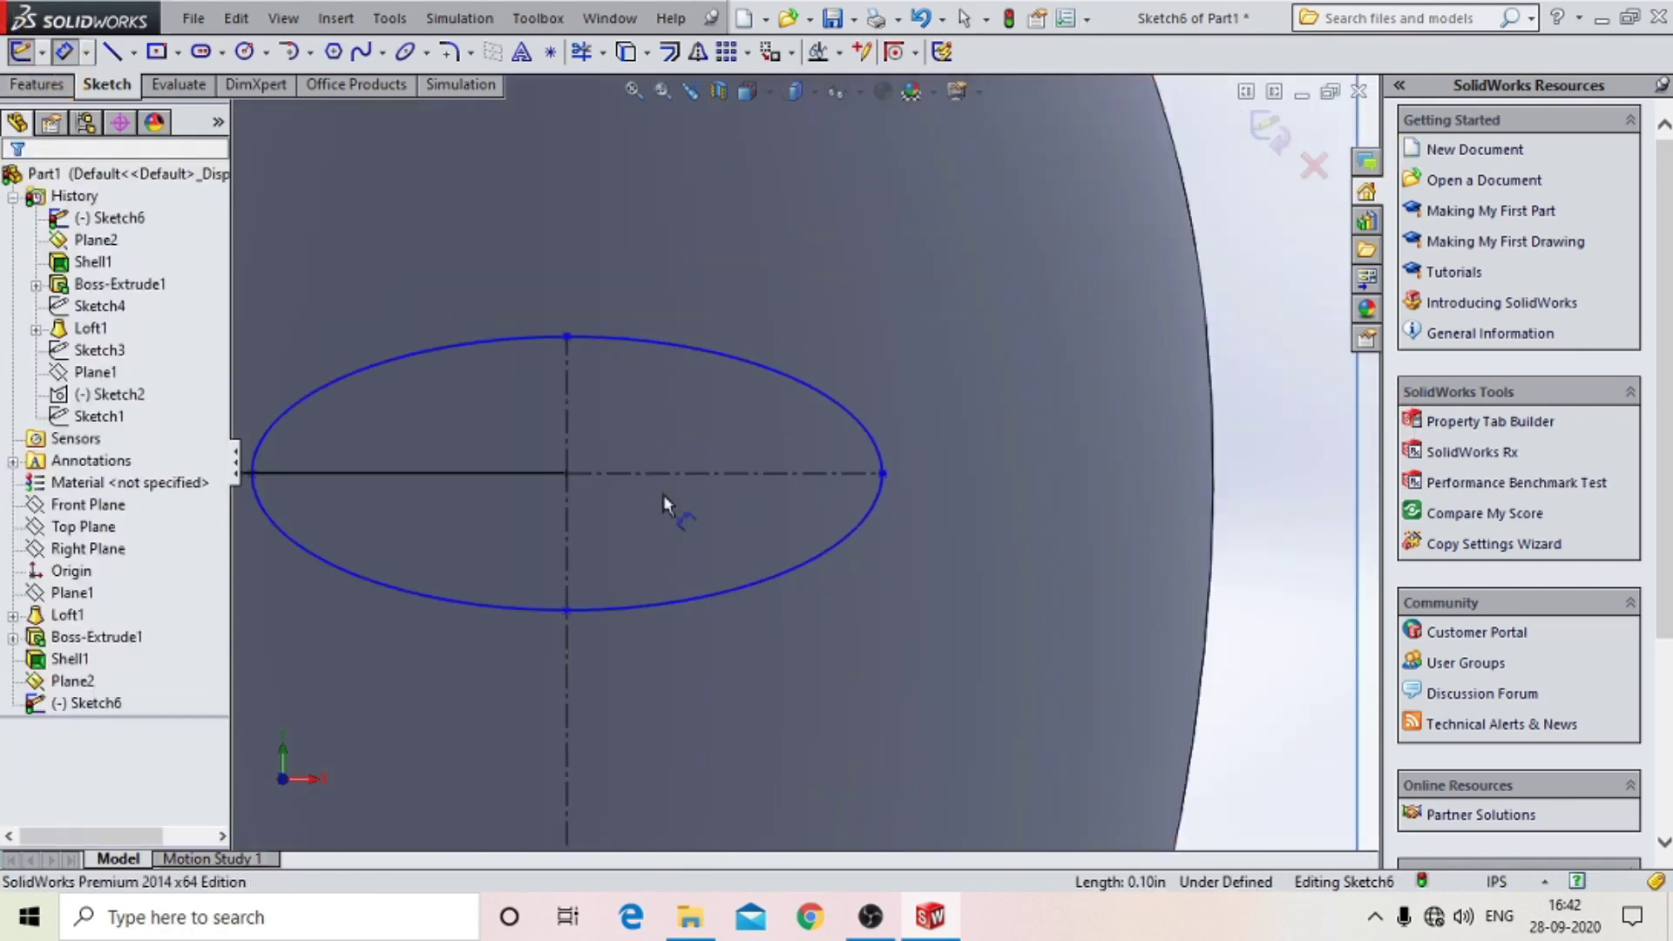
{"action": "left_click", "coordinate": [565, 473]}
{"action": "left_click", "coordinate": [882, 473]}
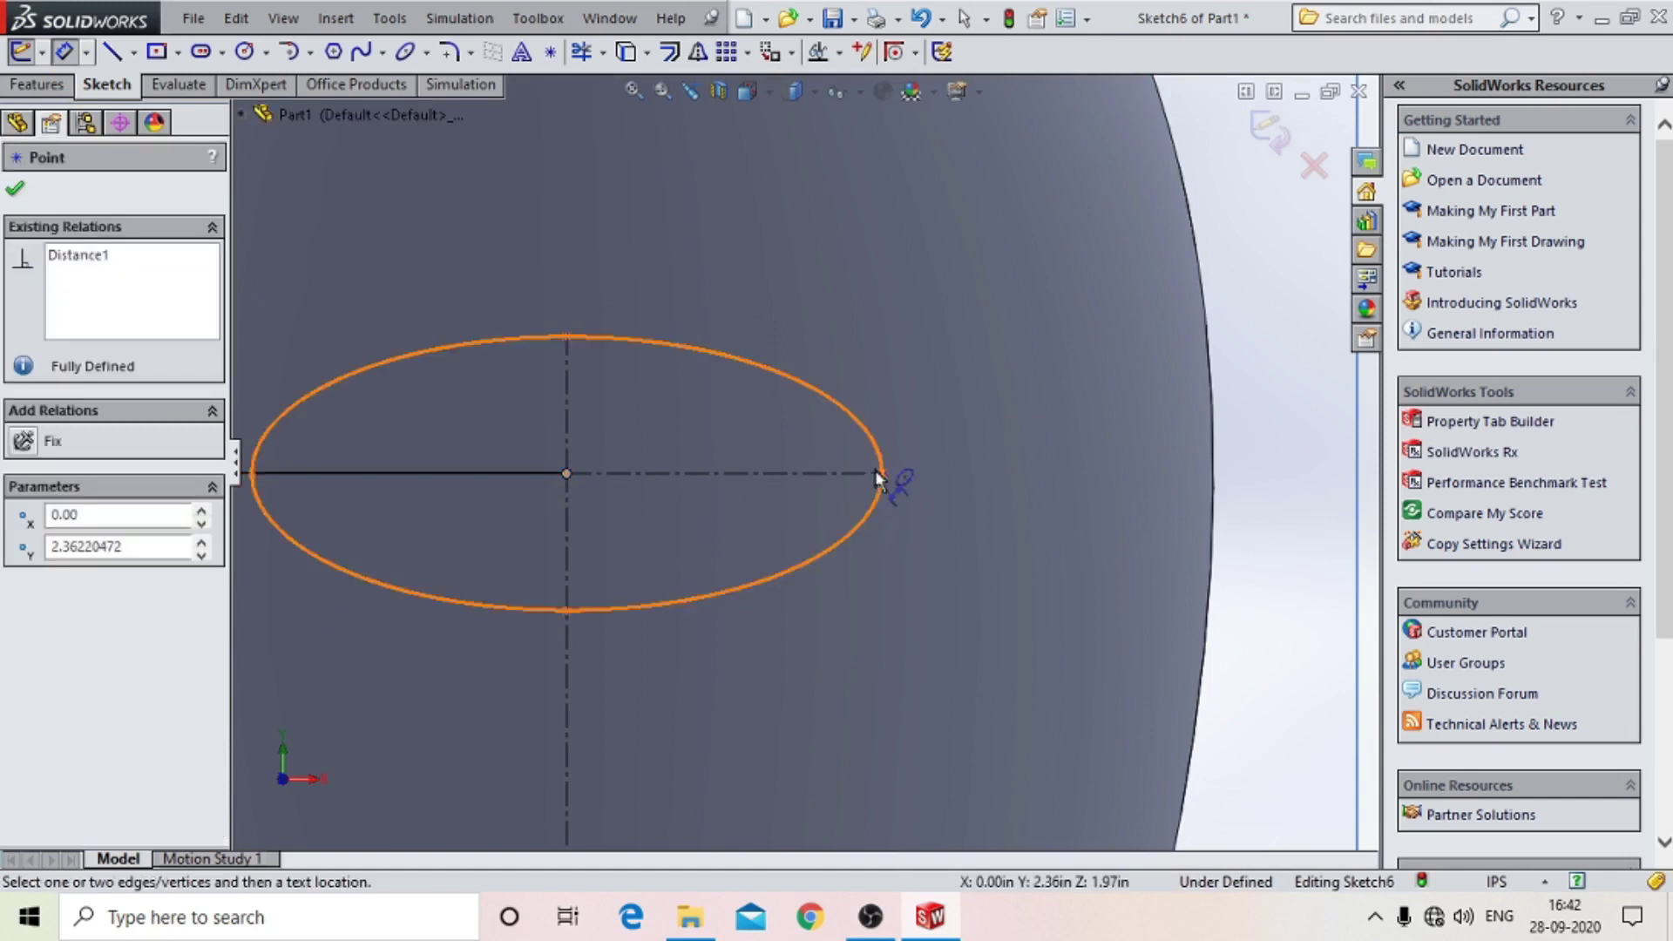
{"action": "scroll", "coordinate": [908, 532], "scroll_direction": "down", "scroll_amount": 3}
{"action": "scroll", "coordinate": [908, 531], "scroll_direction": "down", "scroll_amount": 1}
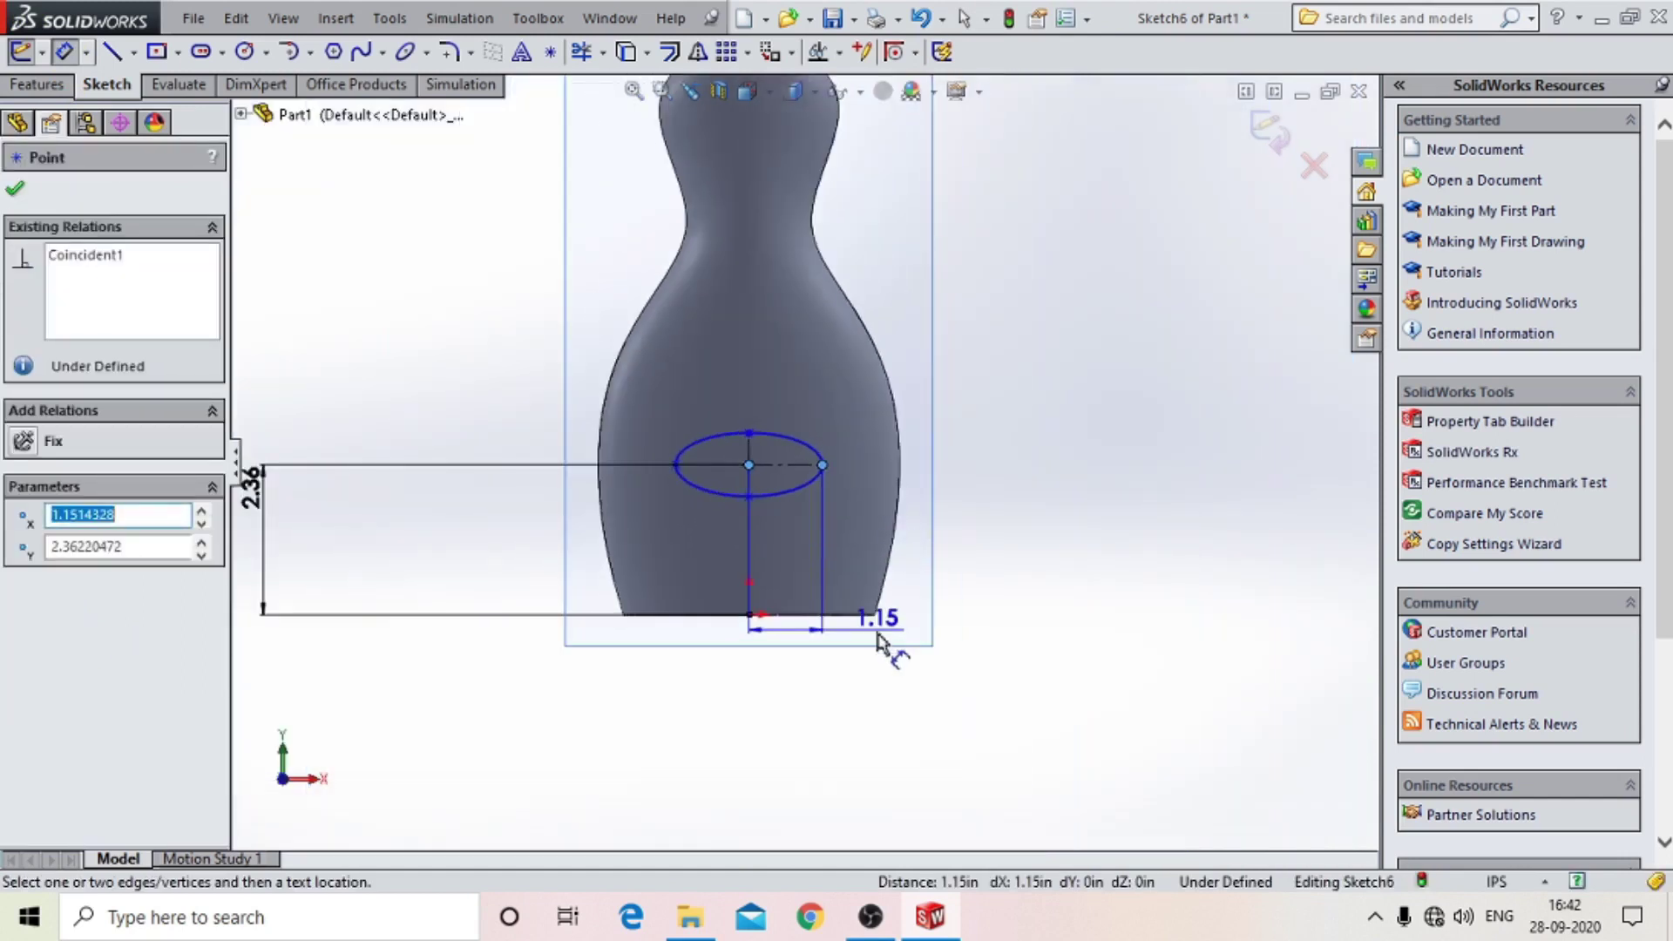
{"action": "left_click", "coordinate": [884, 643]}
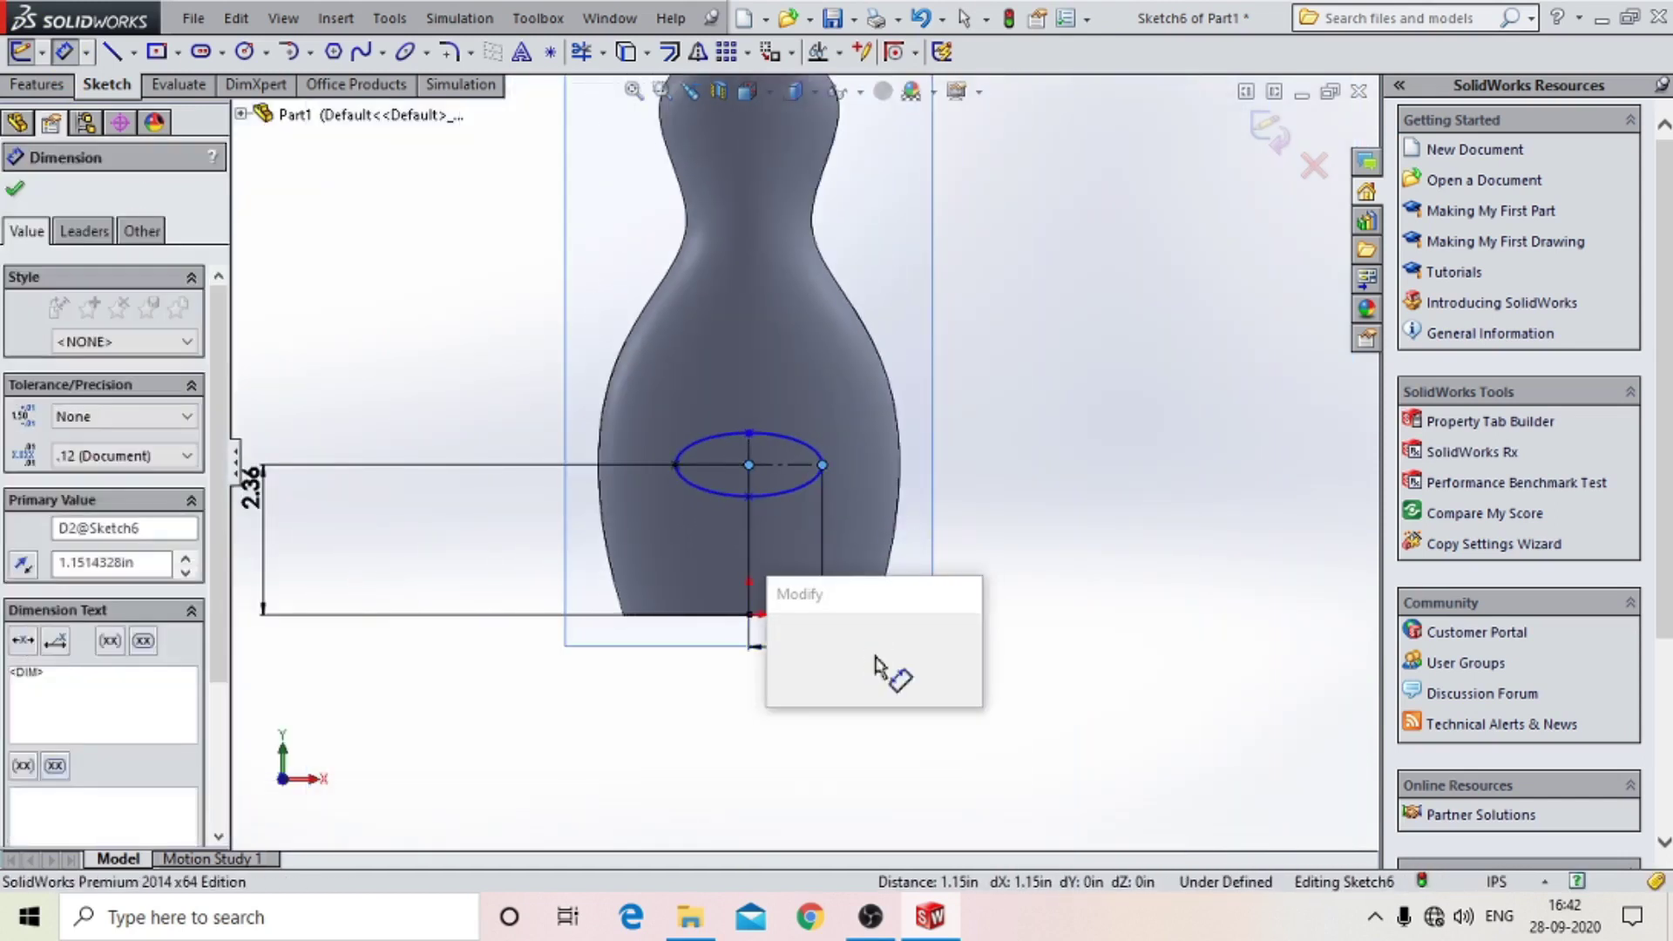
{"action": "type", "text": "45mm"}
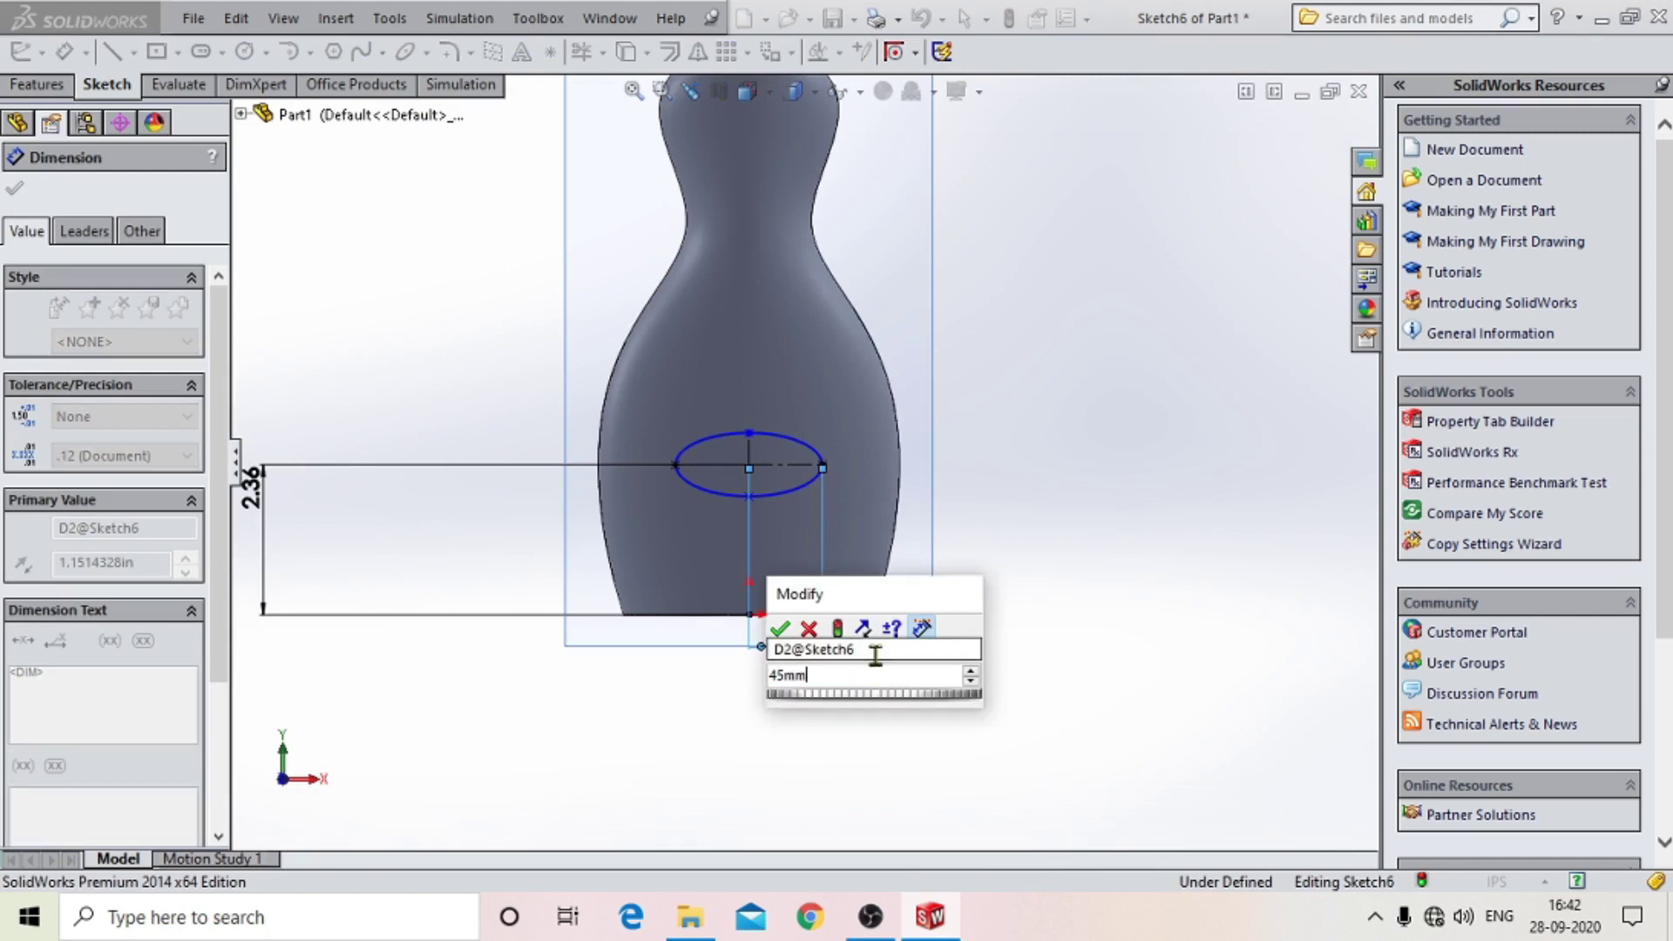
{"action": "key", "text": "Return"}
{"action": "scroll", "coordinate": [871, 505], "scroll_direction": "down", "scroll_amount": 3}
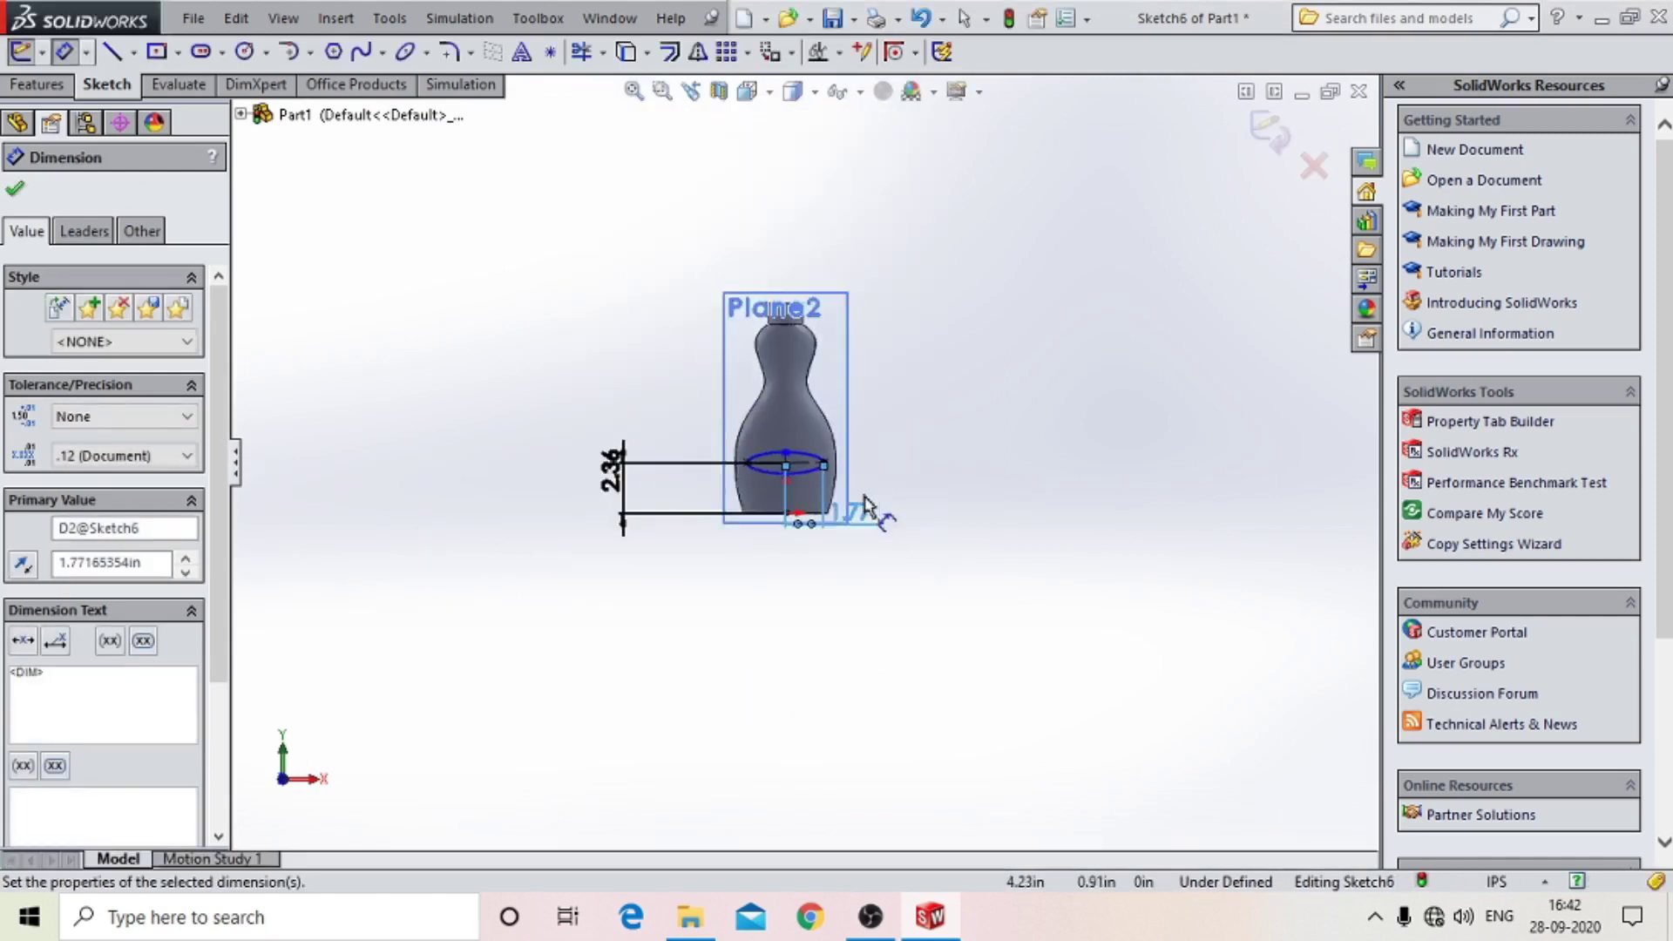
{"action": "scroll", "coordinate": [837, 471], "scroll_direction": "down", "scroll_amount": 4}
{"action": "scroll", "coordinate": [610, 366], "scroll_direction": "down", "scroll_amount": 4}
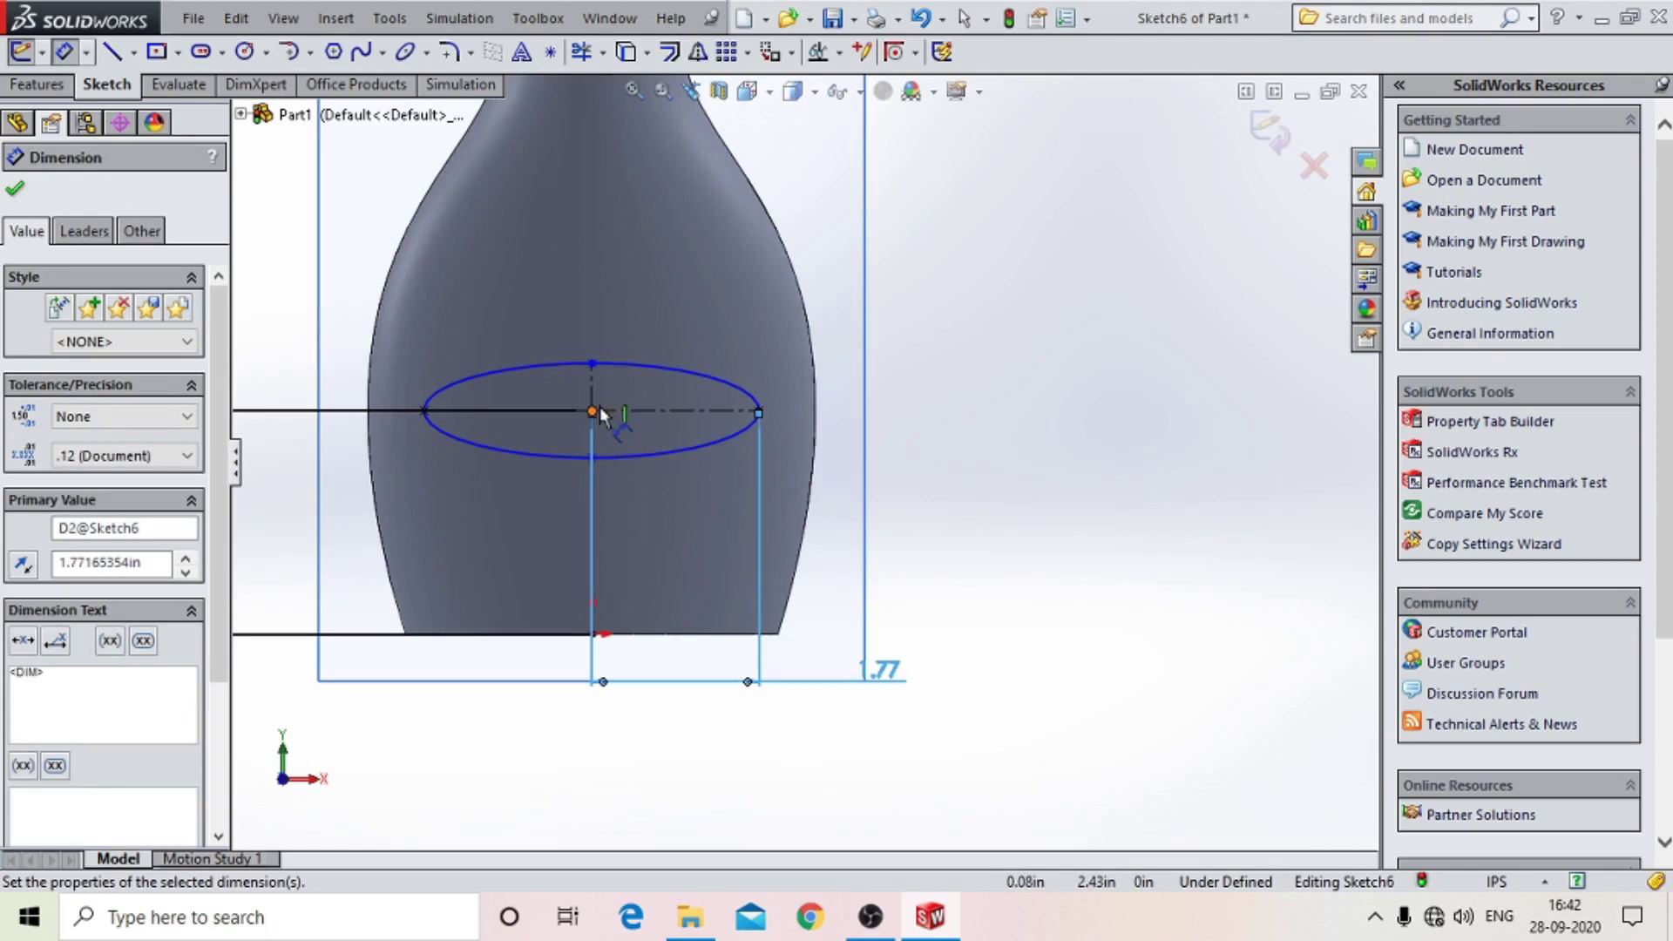
Dimension the ellipse half-height to 30mm, exit the sketch and orbit to 3-D.
{"action": "left_click", "coordinate": [600, 407]}
{"action": "left_click", "coordinate": [592, 364]}
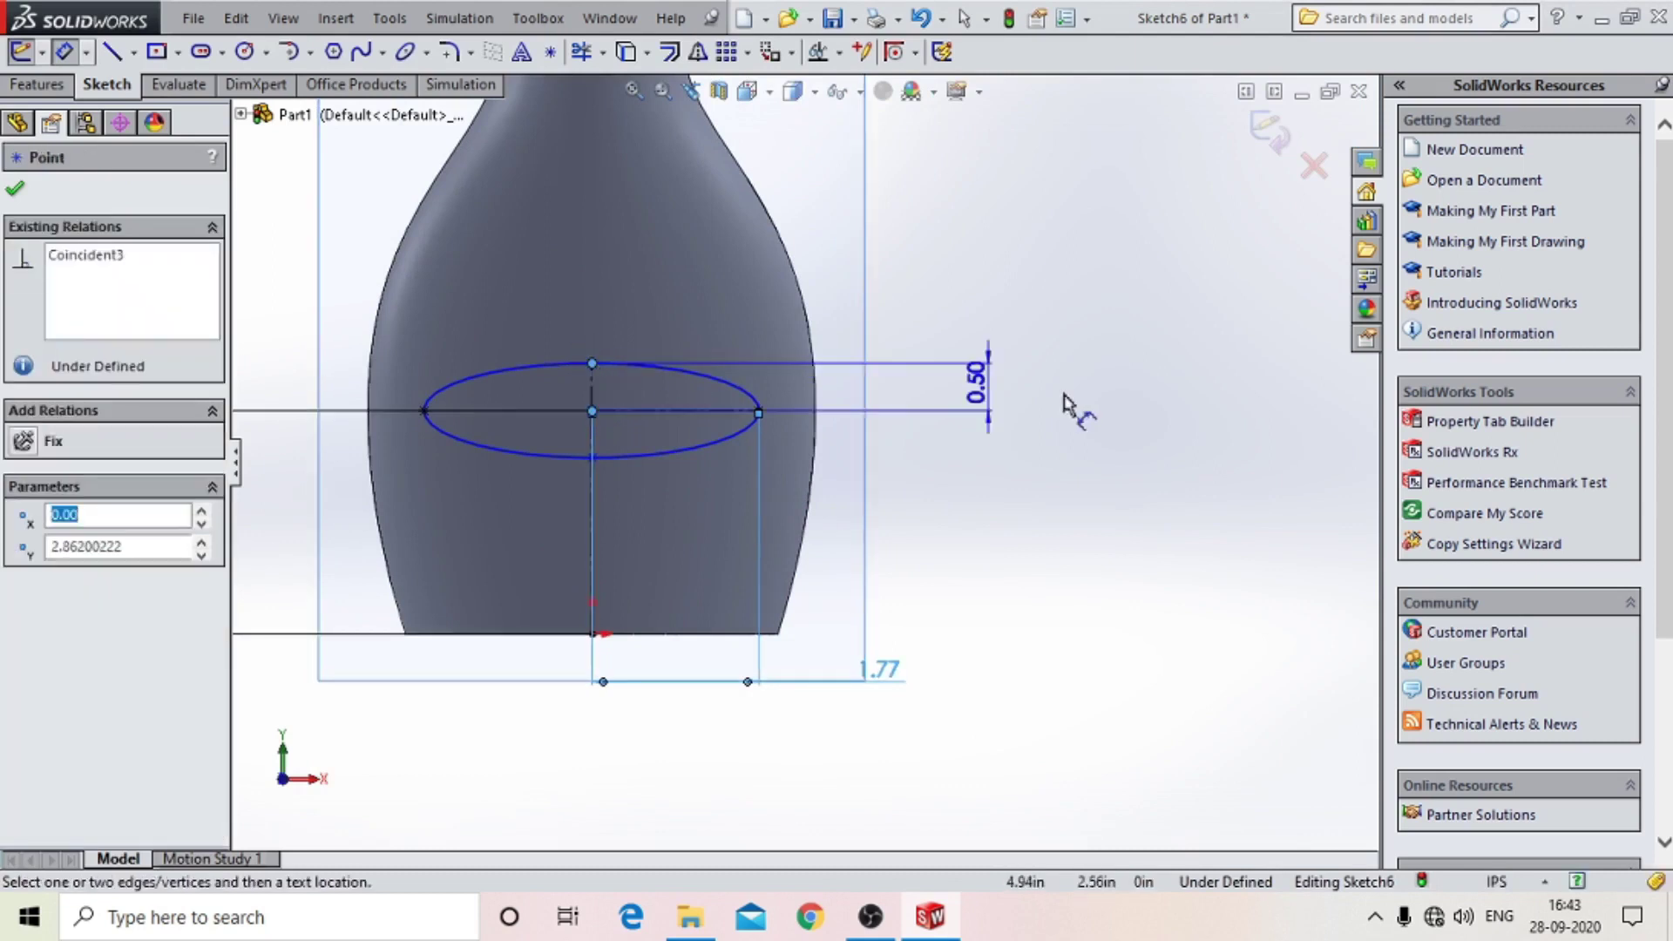
{"action": "left_click", "coordinate": [1015, 384]}
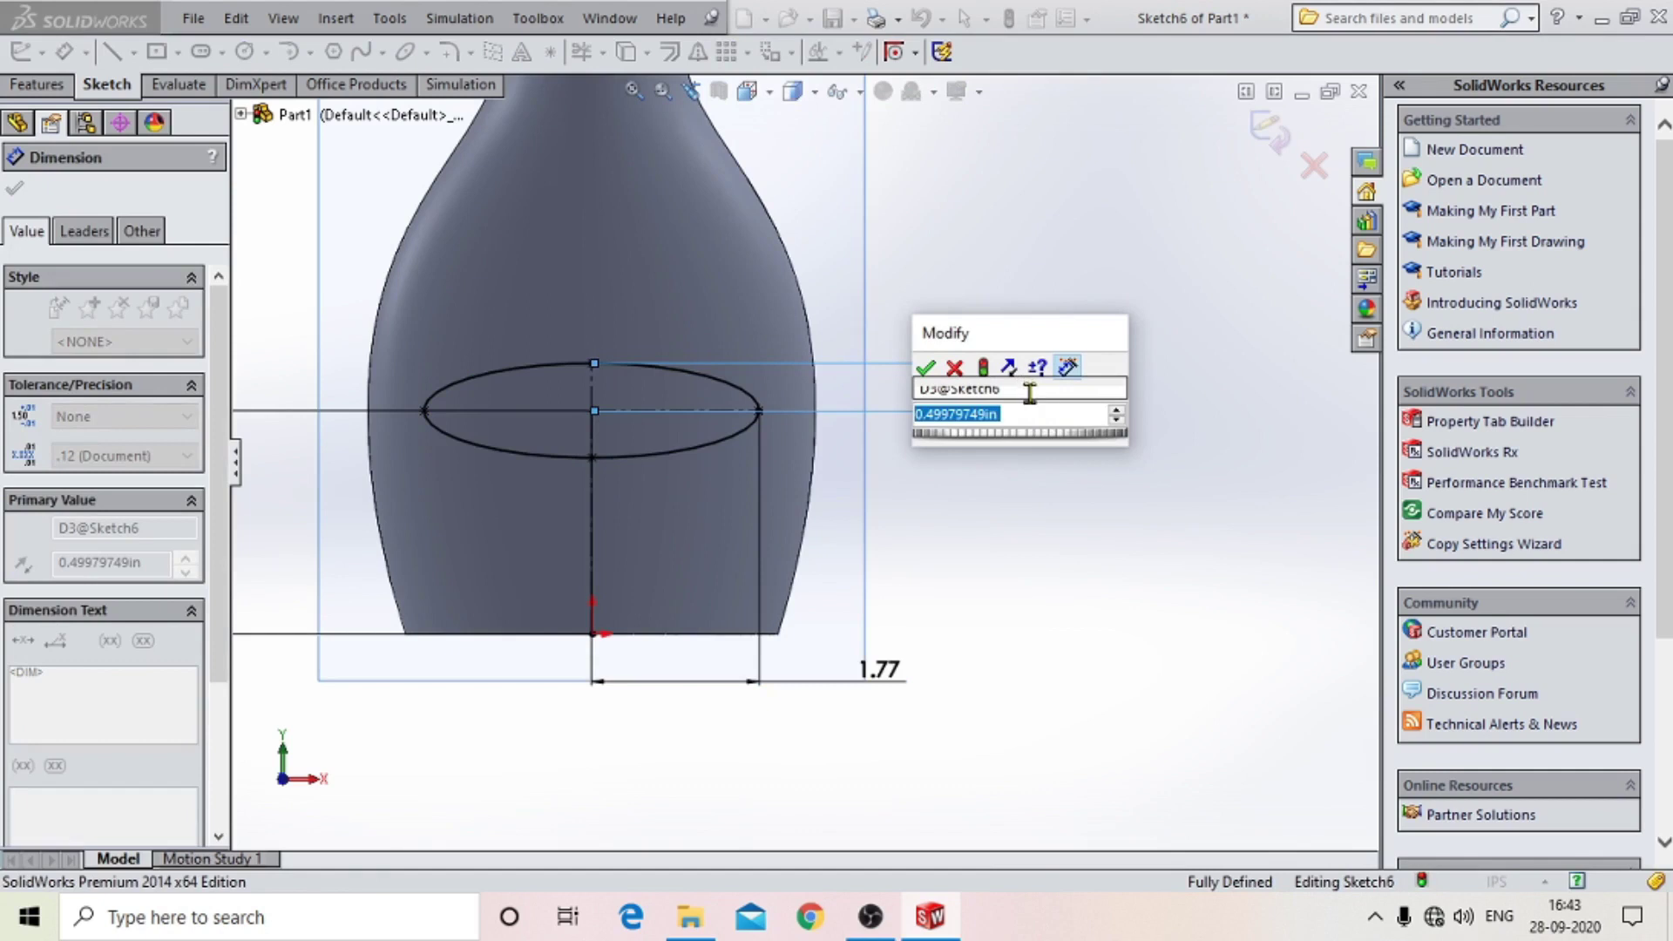
{"action": "type", "text": "30mm"}
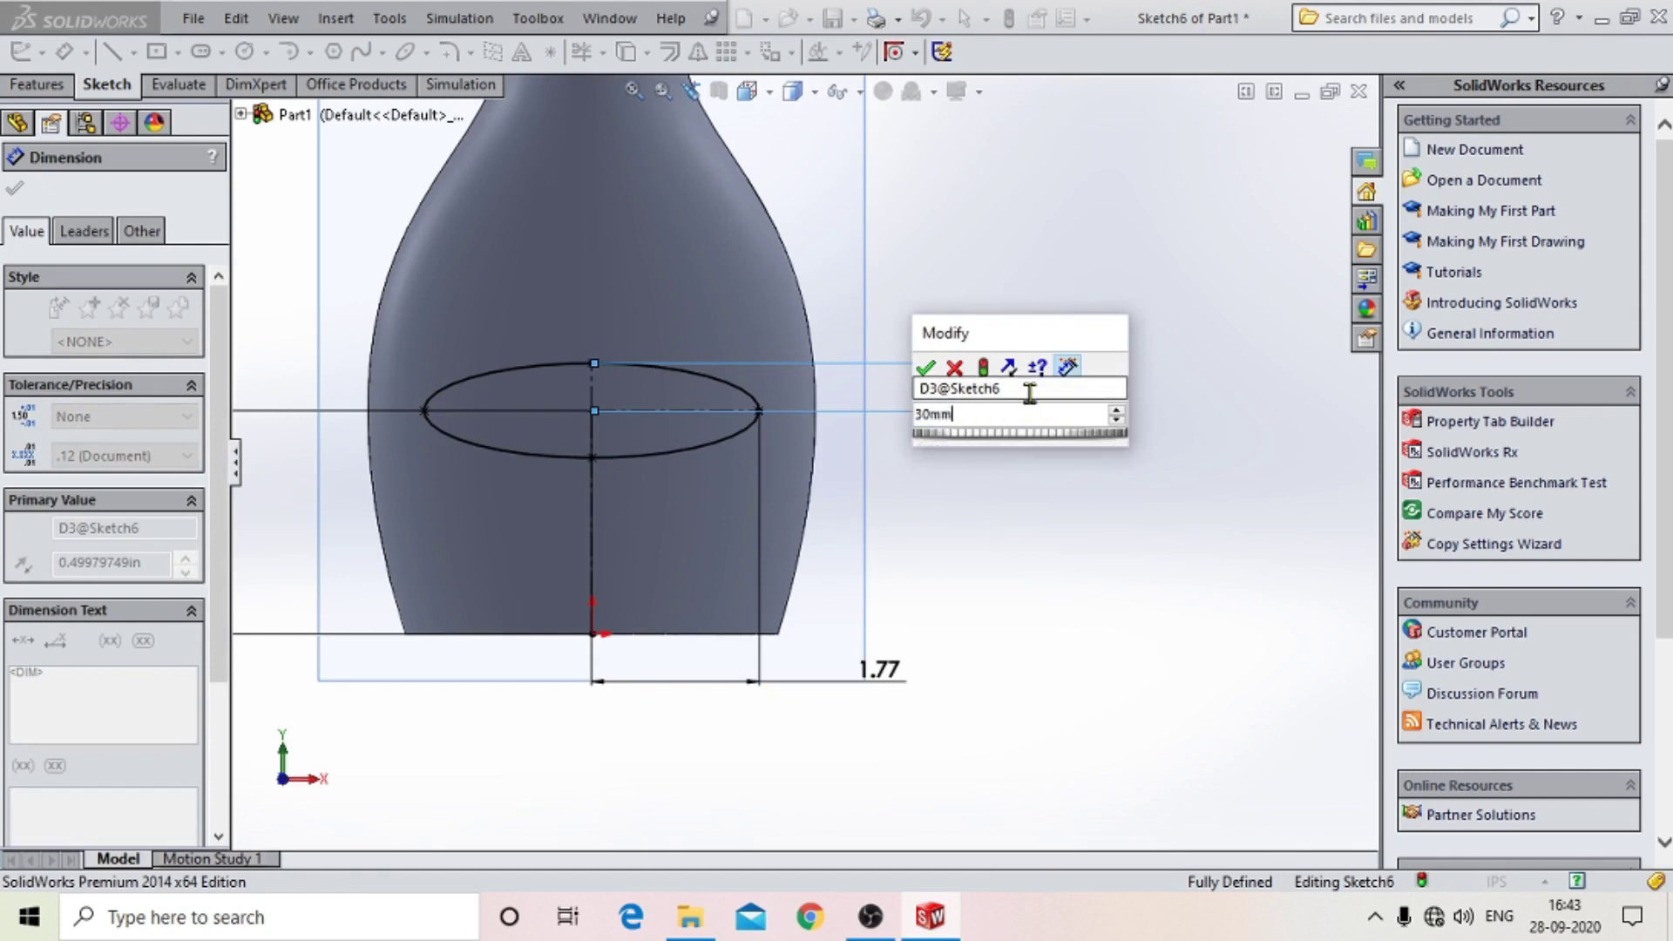
{"action": "key", "text": "Return"}
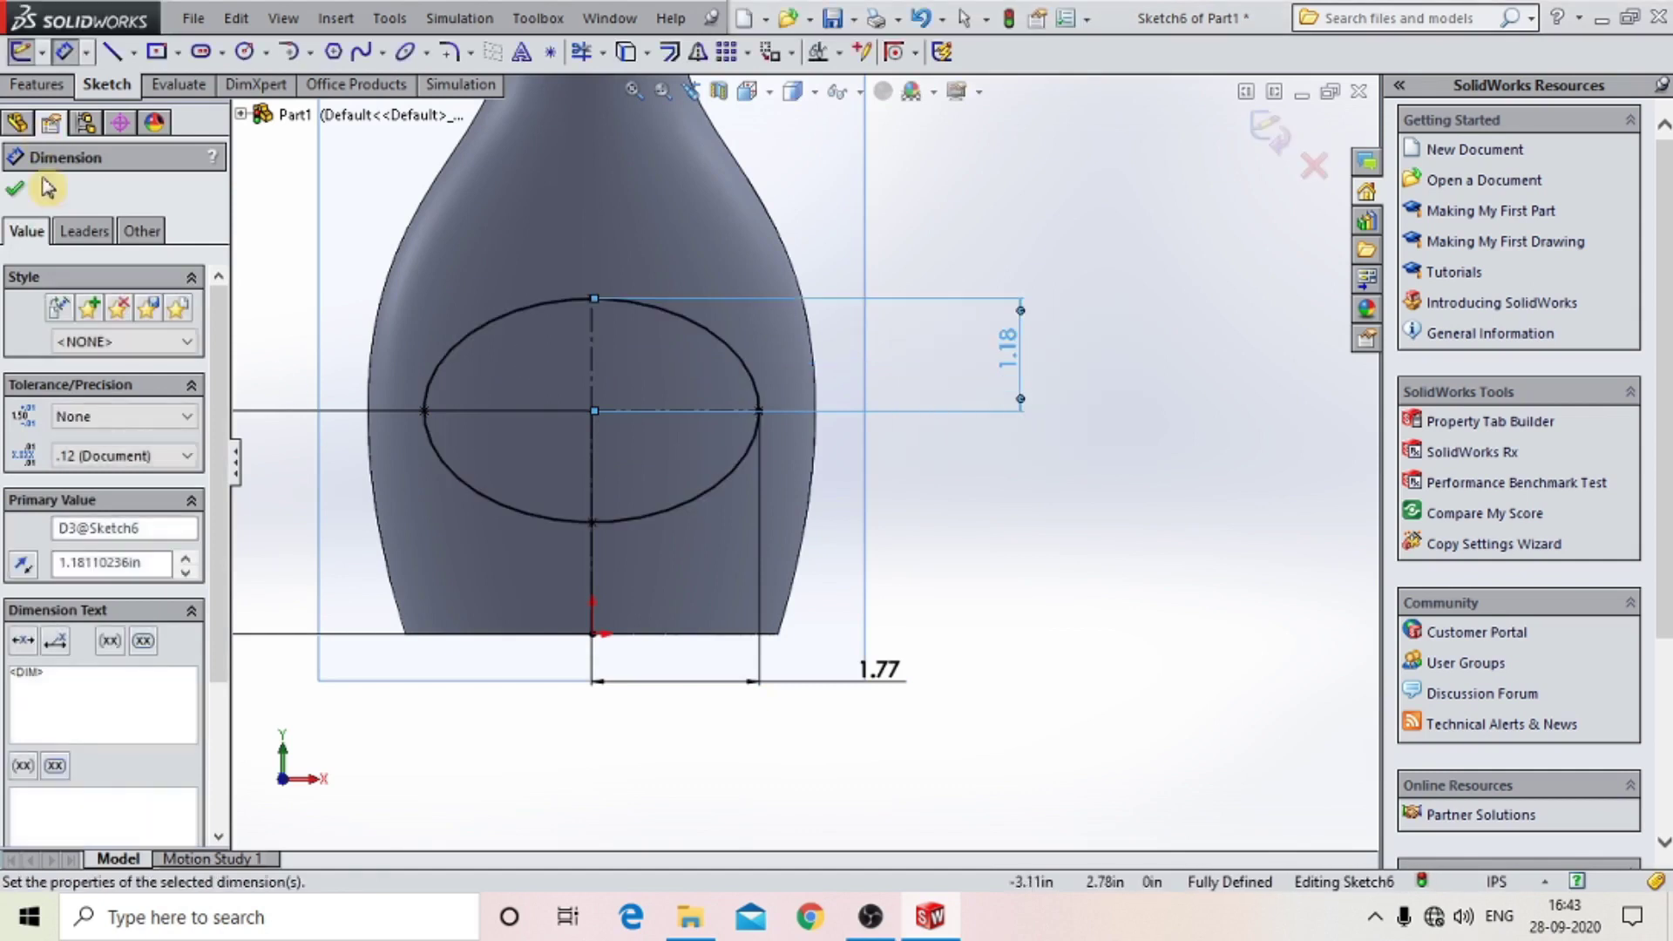
{"action": "left_click", "coordinate": [12, 190]}
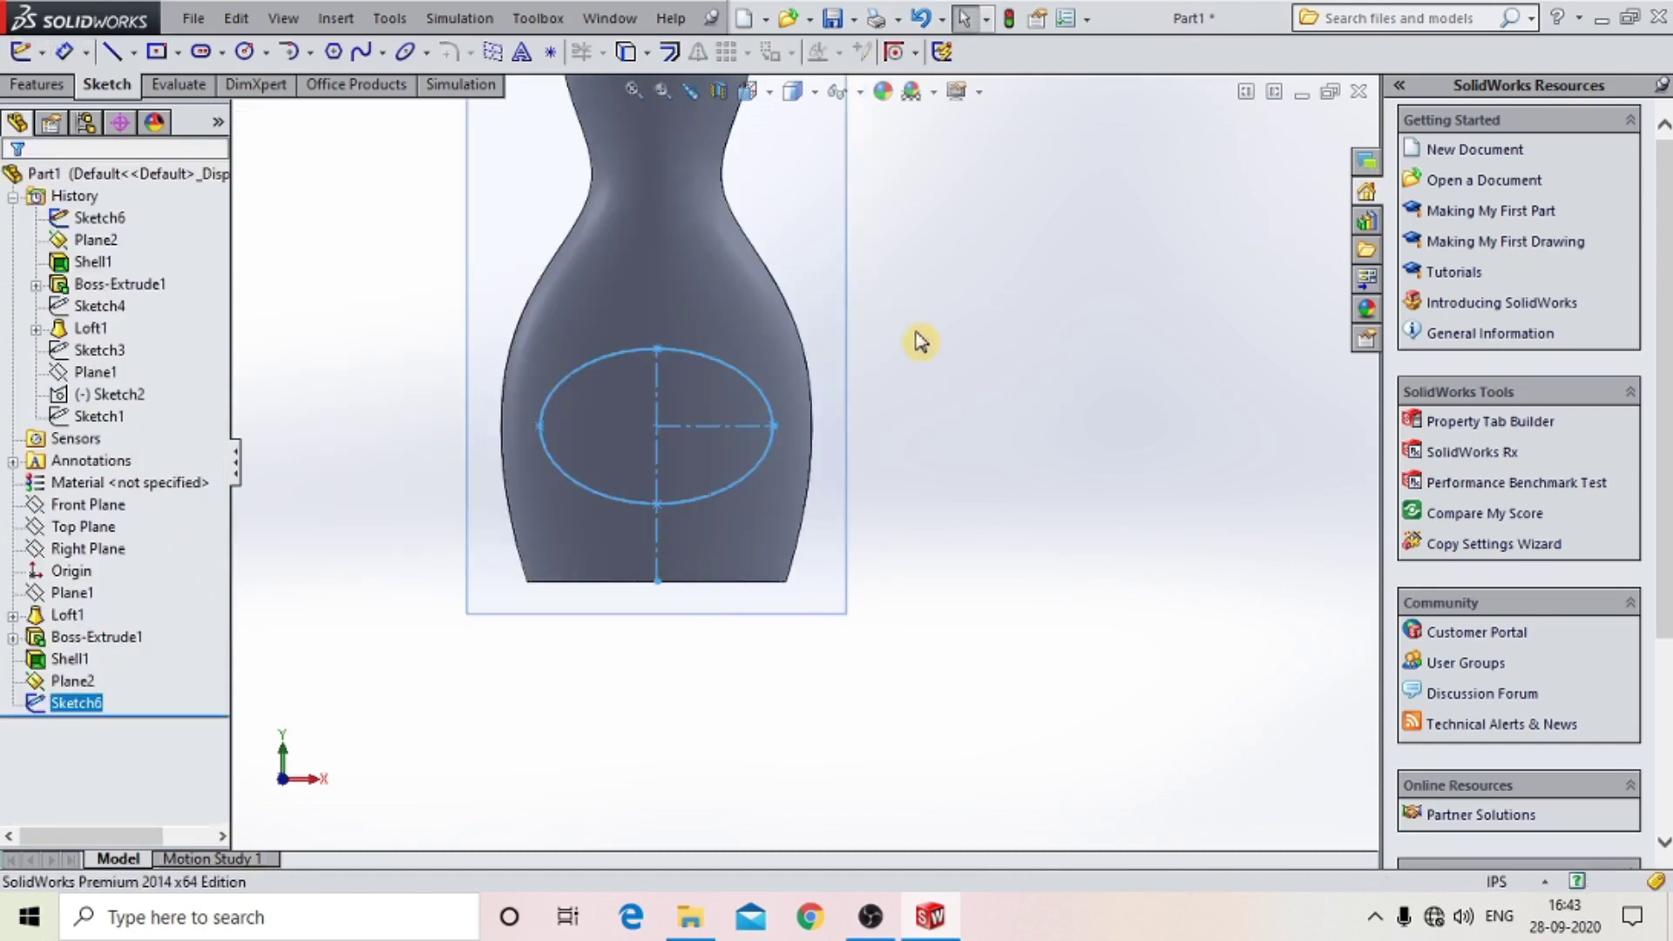
{"action": "middle_click_drag", "start_coordinate": [921, 342], "coordinate": [826, 400]}
{"action": "scroll", "coordinate": [647, 478], "scroll_direction": "up", "scroll_amount": 3}
{"action": "scroll", "coordinate": [738, 435], "scroll_direction": "down", "scroll_amount": 3}
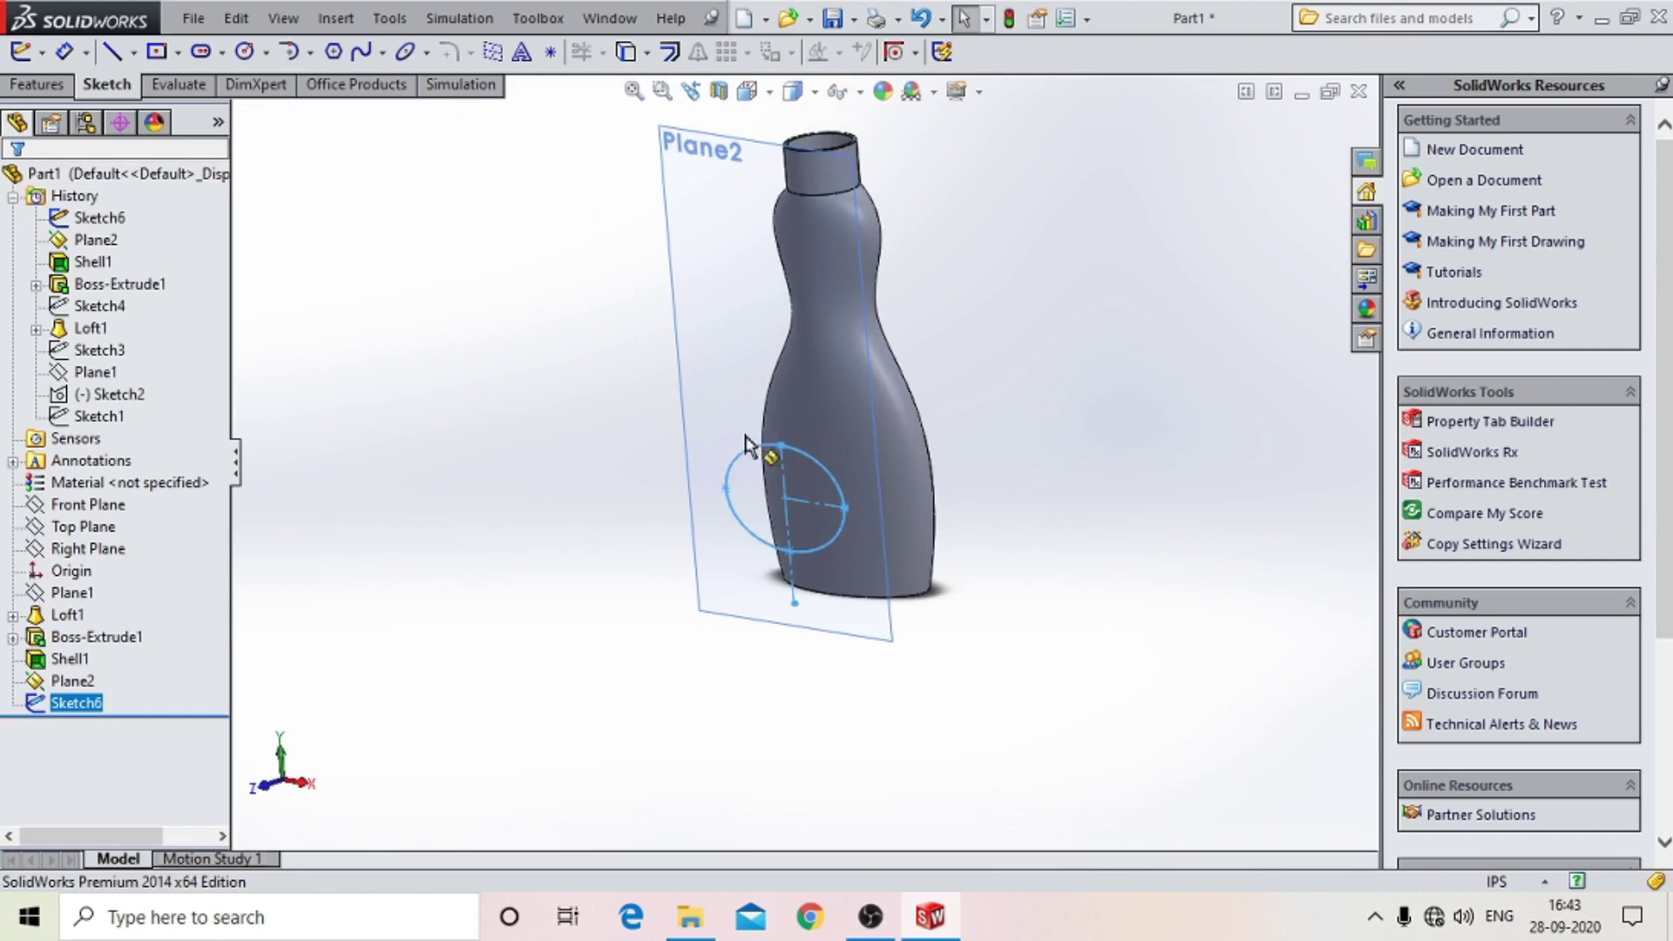
Extrude the ellipse reversed, Up To Surface on the bottle's outer face, as a separate body.
{"action": "left_click", "coordinate": [39, 85]}
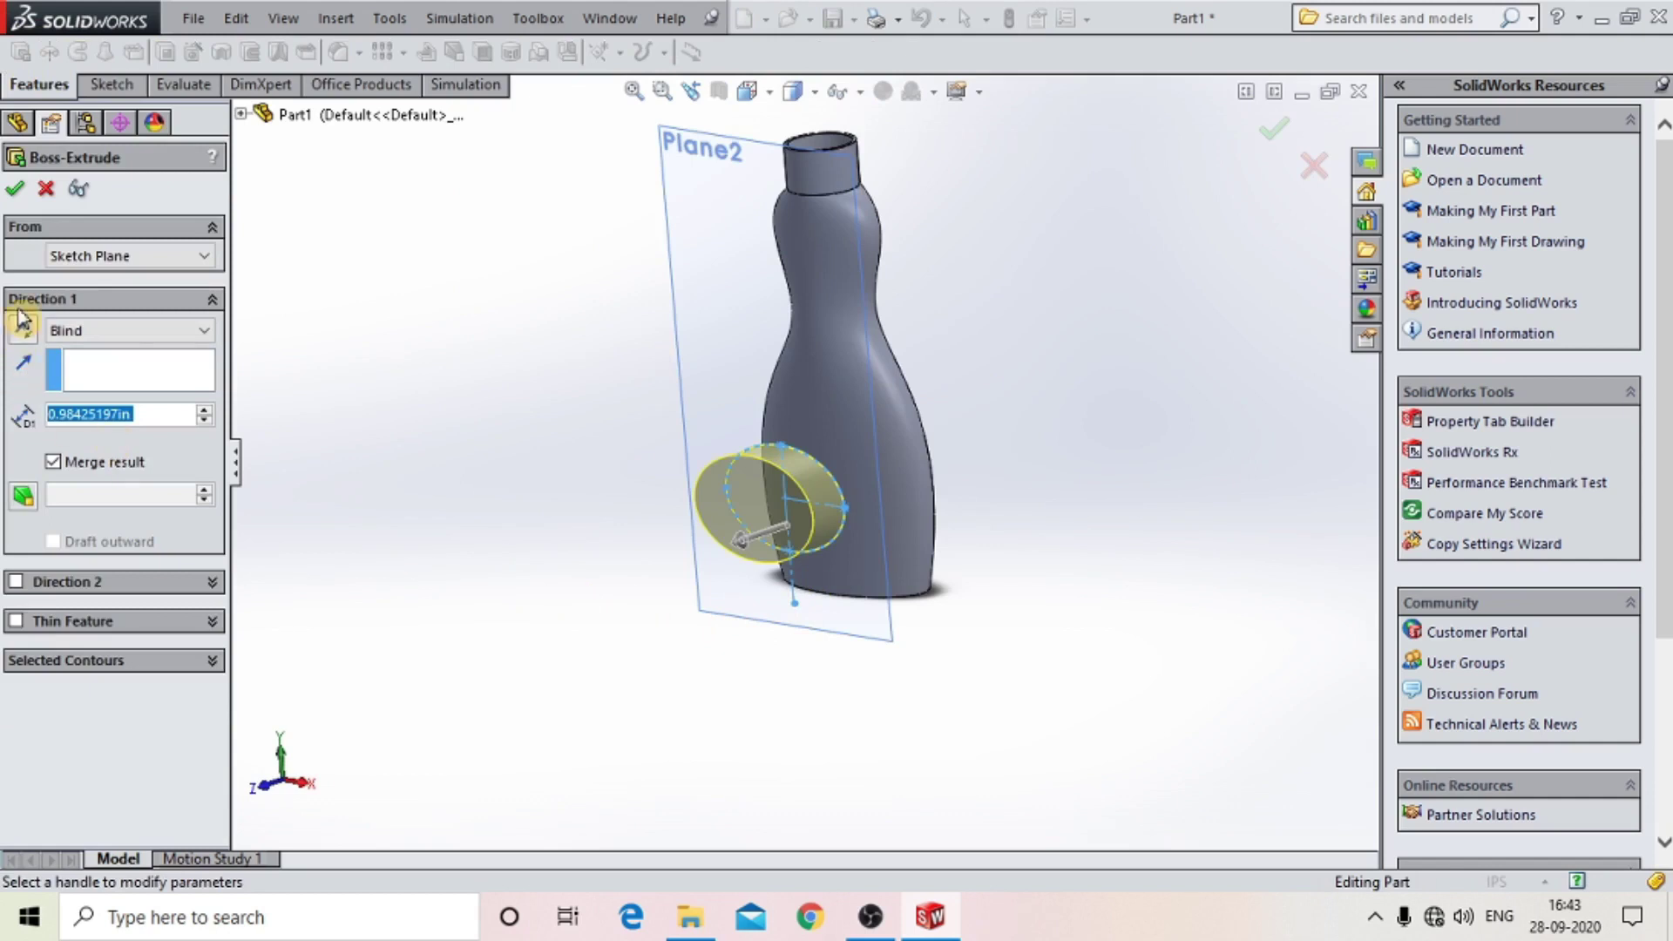
{"action": "left_click", "coordinate": [21, 335]}
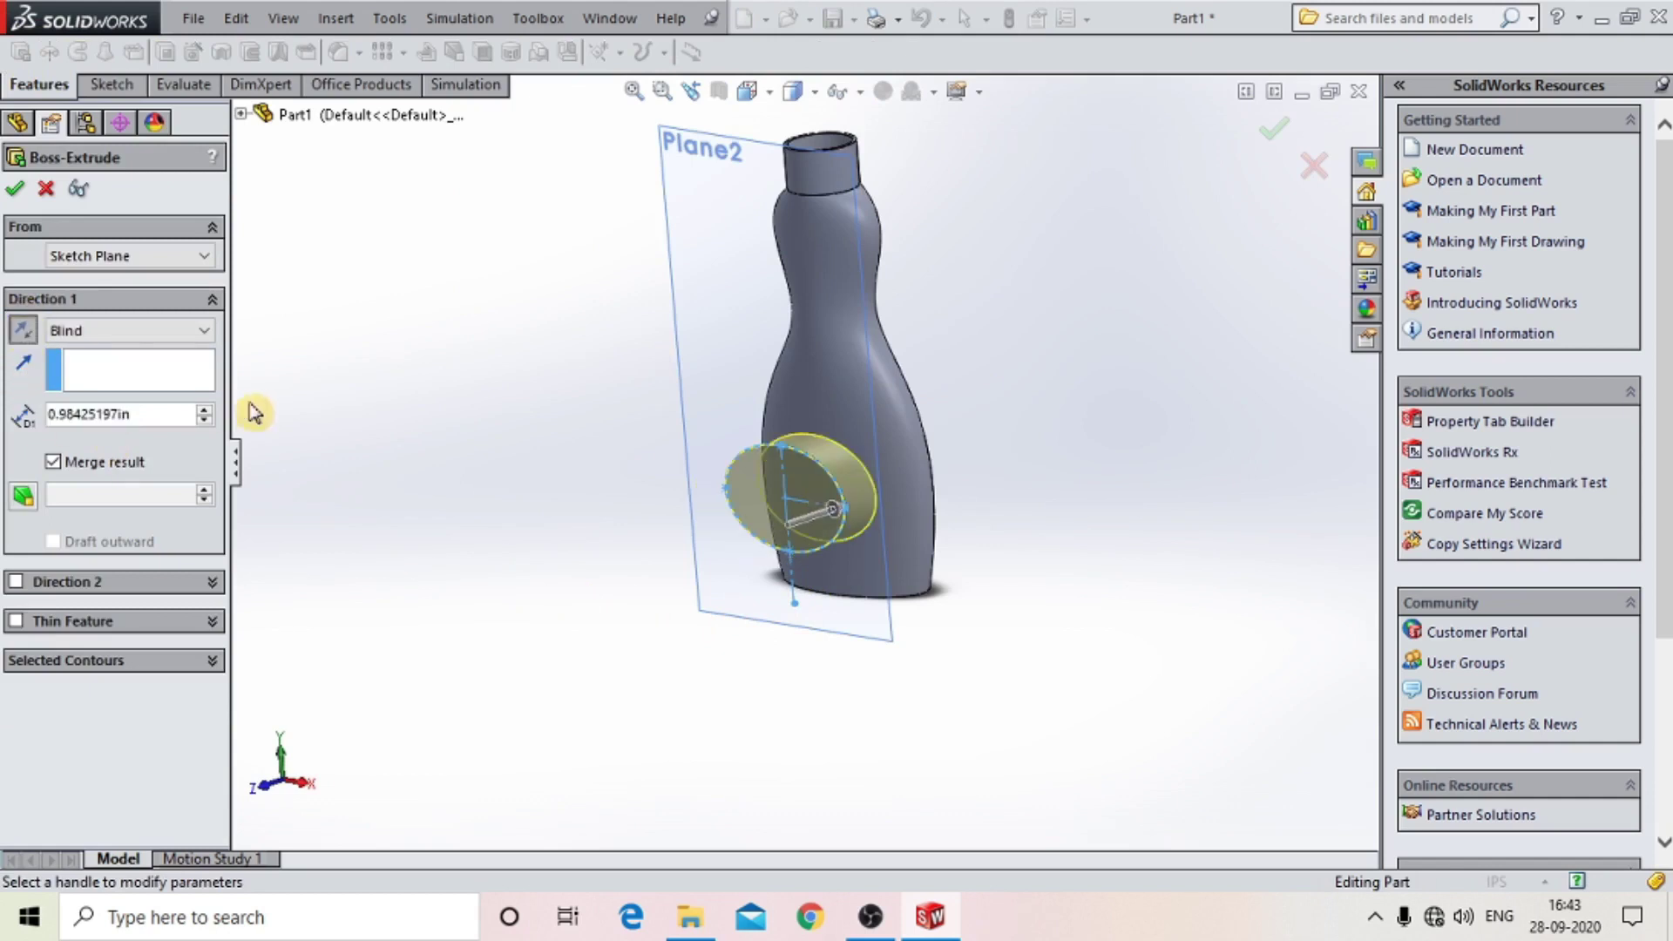
{"action": "left_click", "coordinate": [94, 332]}
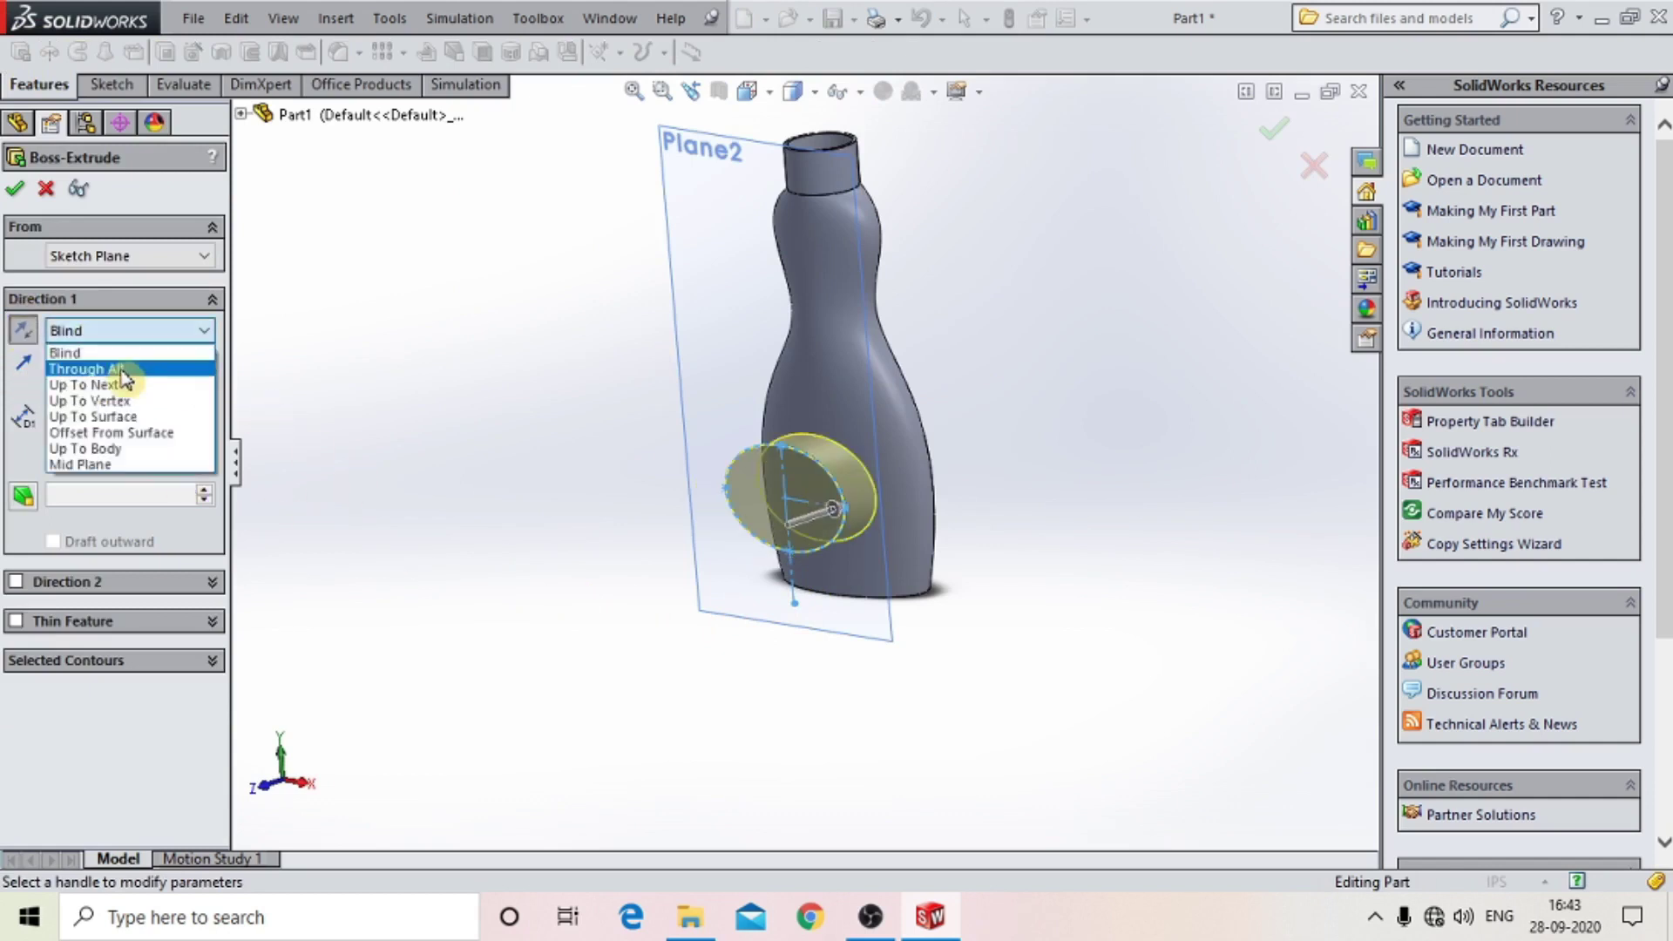
{"action": "left_click", "coordinate": [133, 418]}
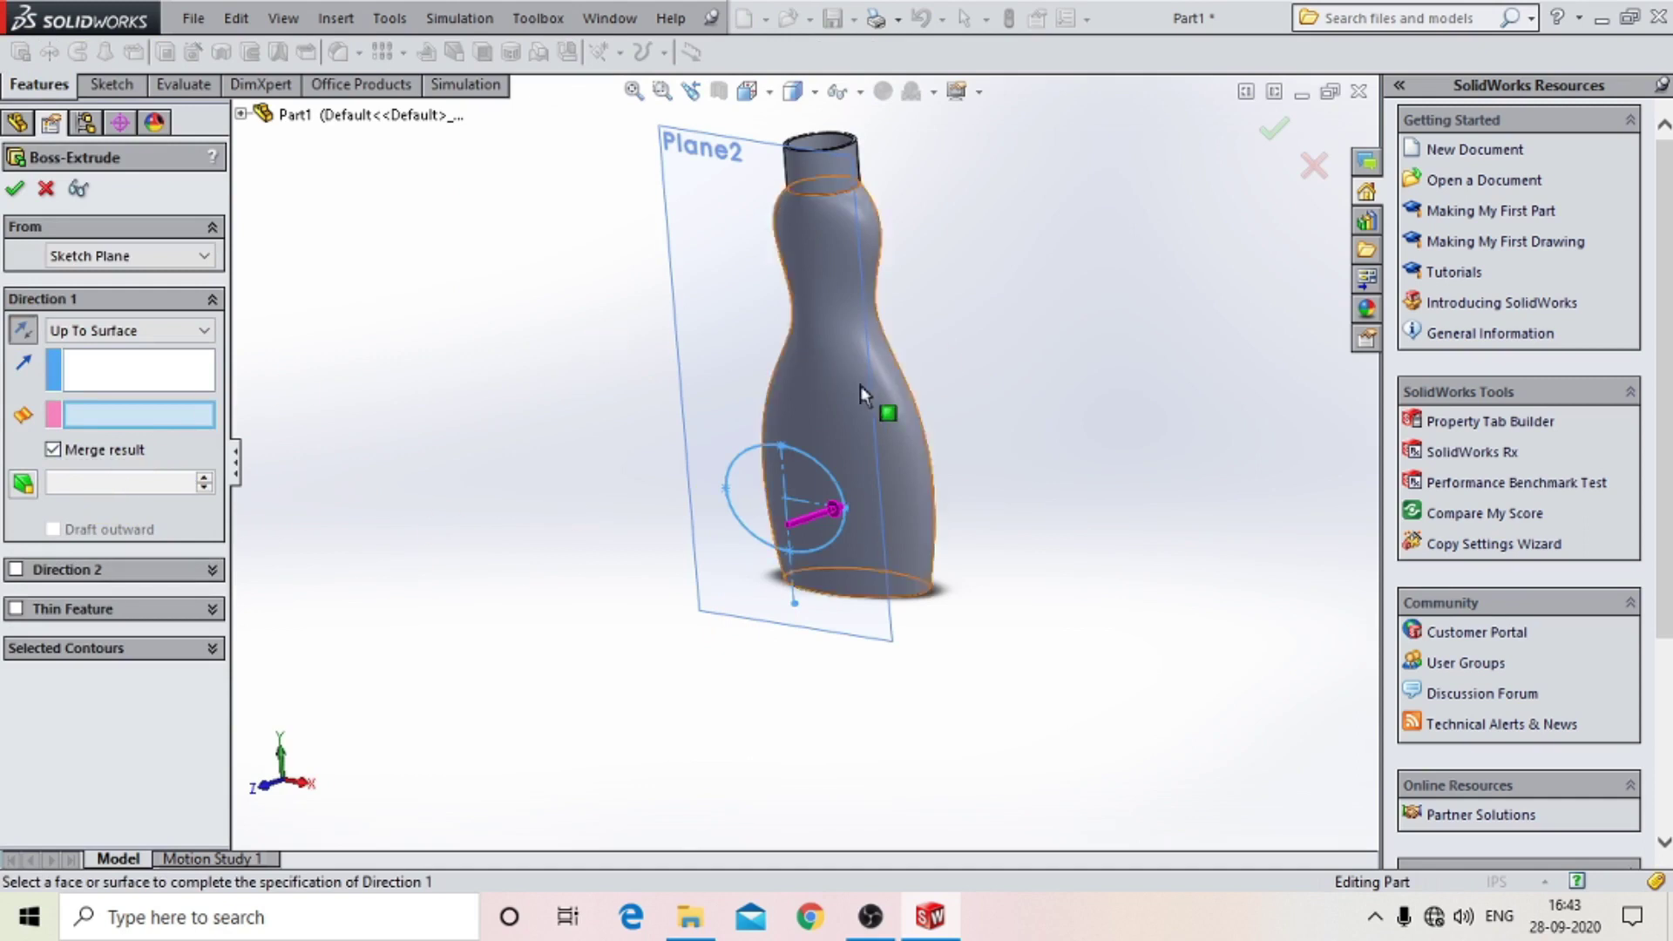
{"action": "left_click", "coordinate": [902, 431]}
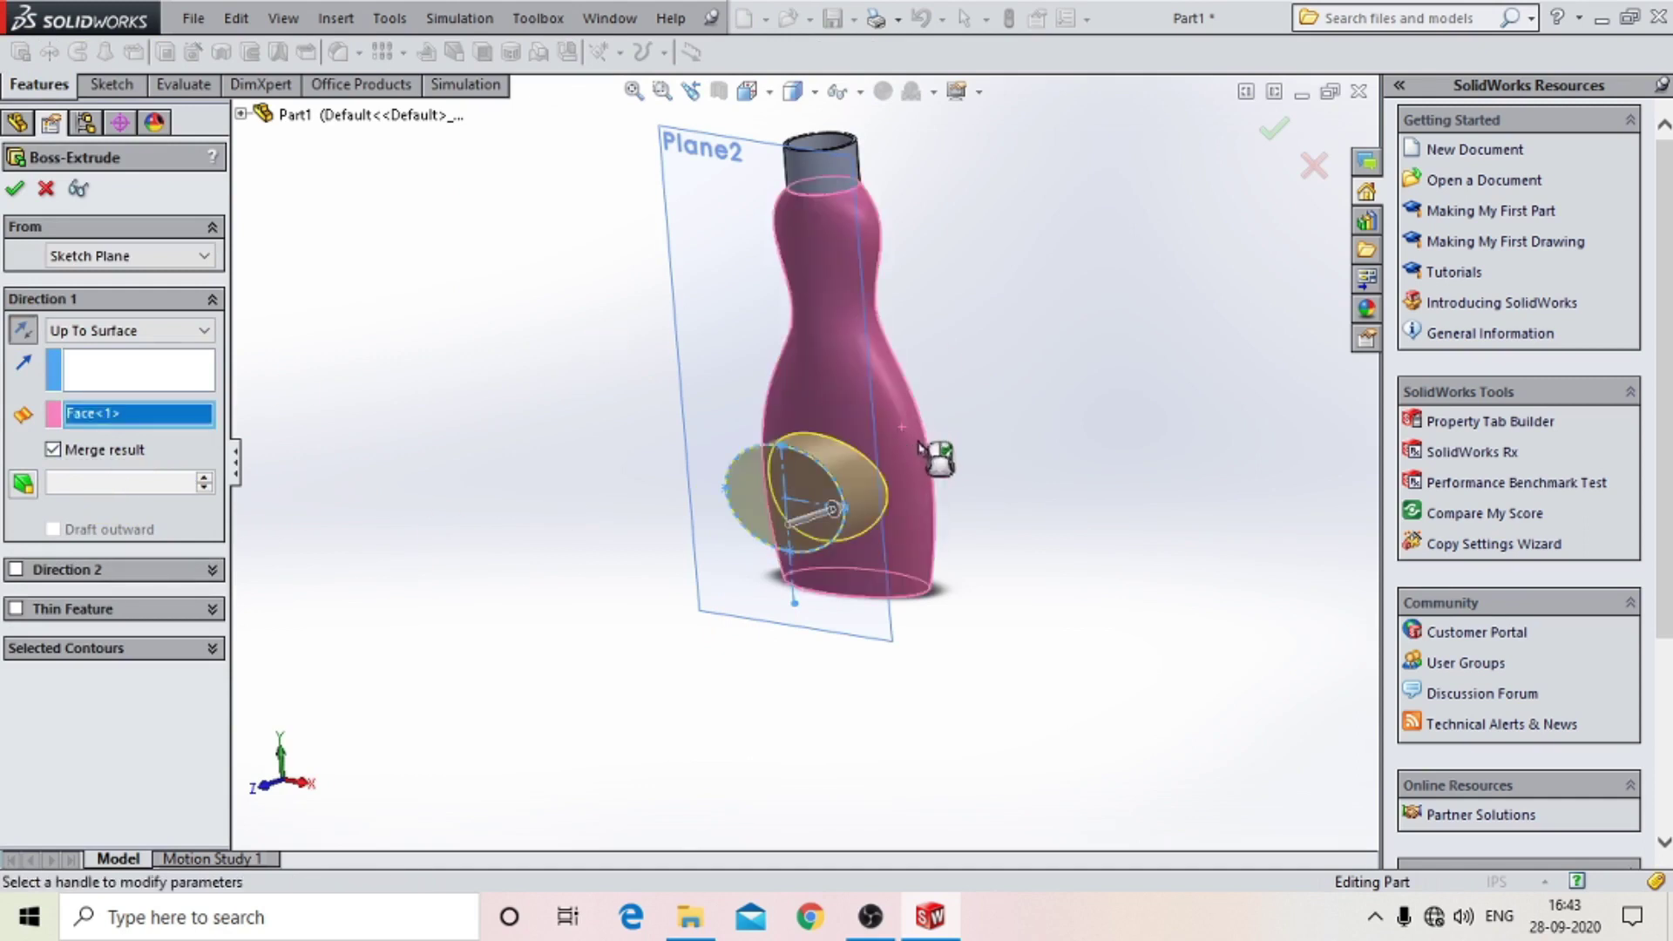
{"action": "middle_click_drag", "start_coordinate": [937, 458], "coordinate": [773, 407]}
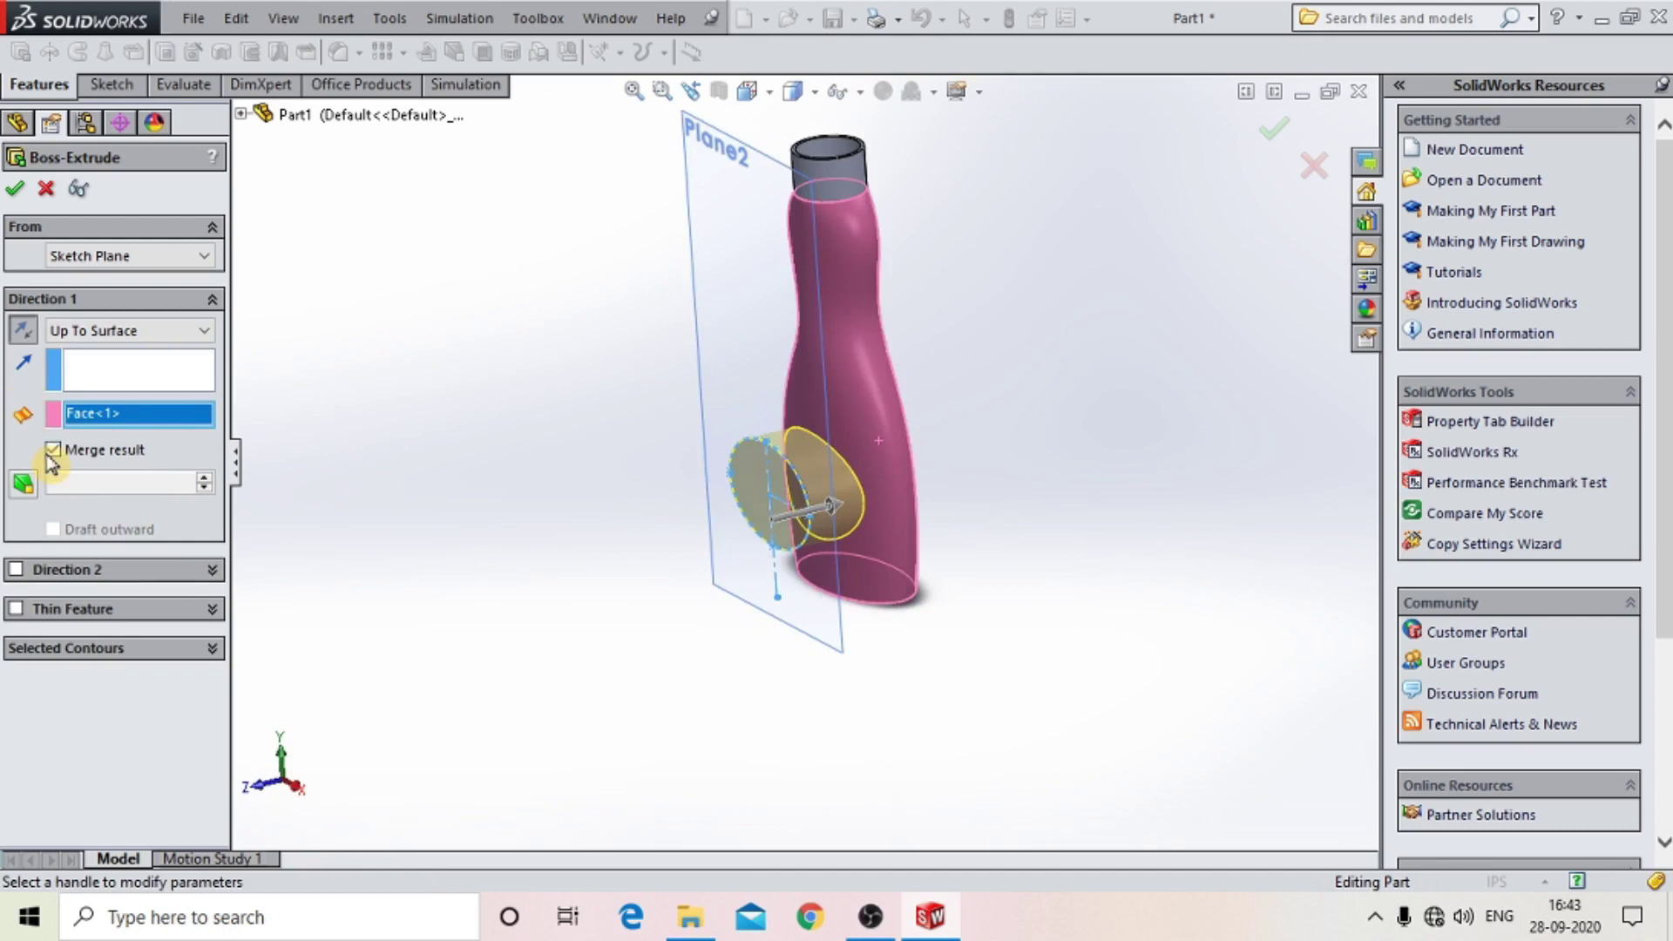
{"action": "left_click", "coordinate": [13, 191]}
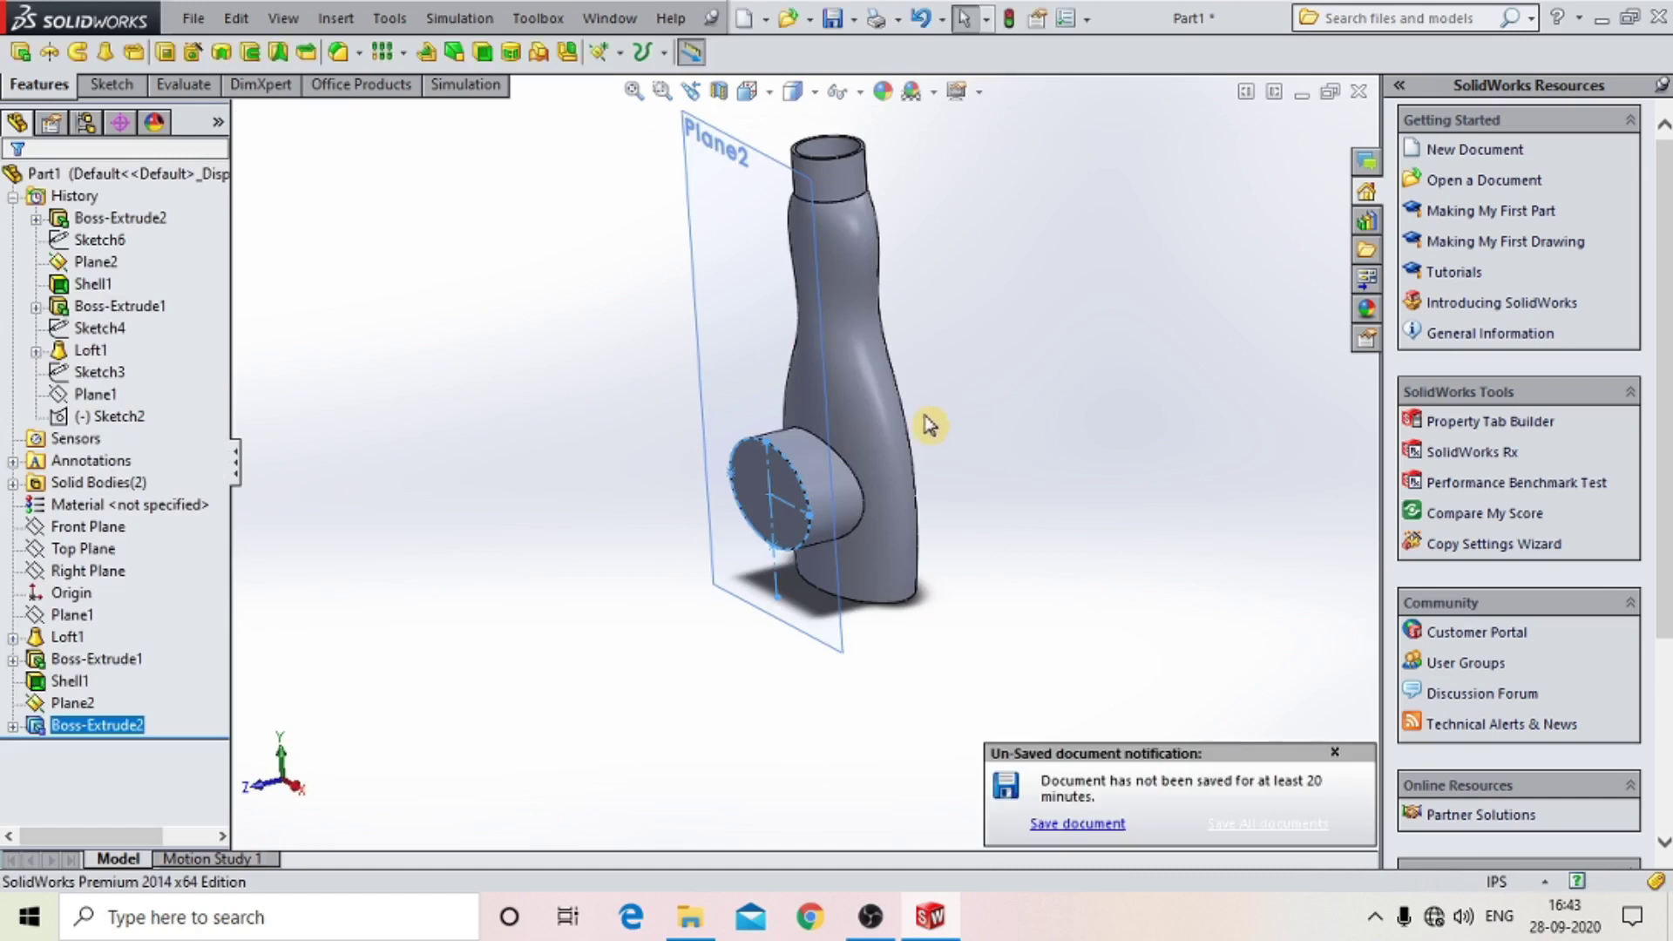
Start an Indent feature and orbit so the bottle's top opening faces the viewer.
{"action": "middle_click_drag", "start_coordinate": [931, 426], "coordinate": [978, 475]}
{"action": "left_click", "coordinate": [979, 474]}
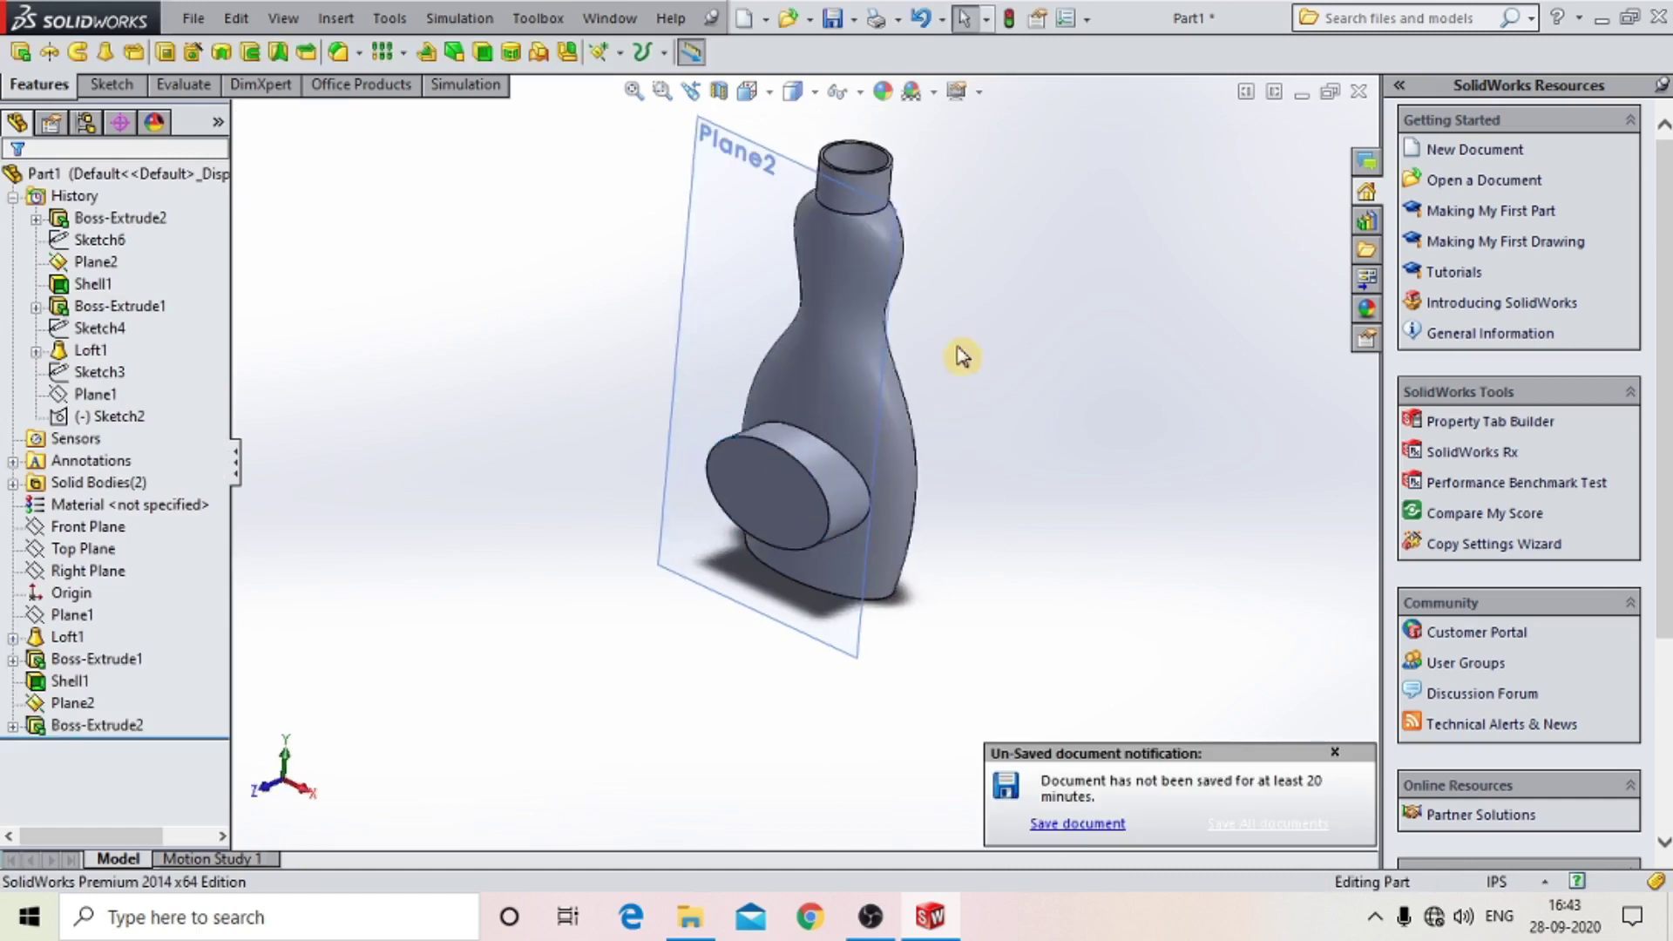
{"action": "scroll", "coordinate": [898, 397], "scroll_direction": "down", "scroll_amount": 3}
{"action": "scroll", "coordinate": [798, 424], "scroll_direction": "up", "scroll_amount": 3}
{"action": "scroll", "coordinate": [762, 518], "scroll_direction": "down", "scroll_amount": 4}
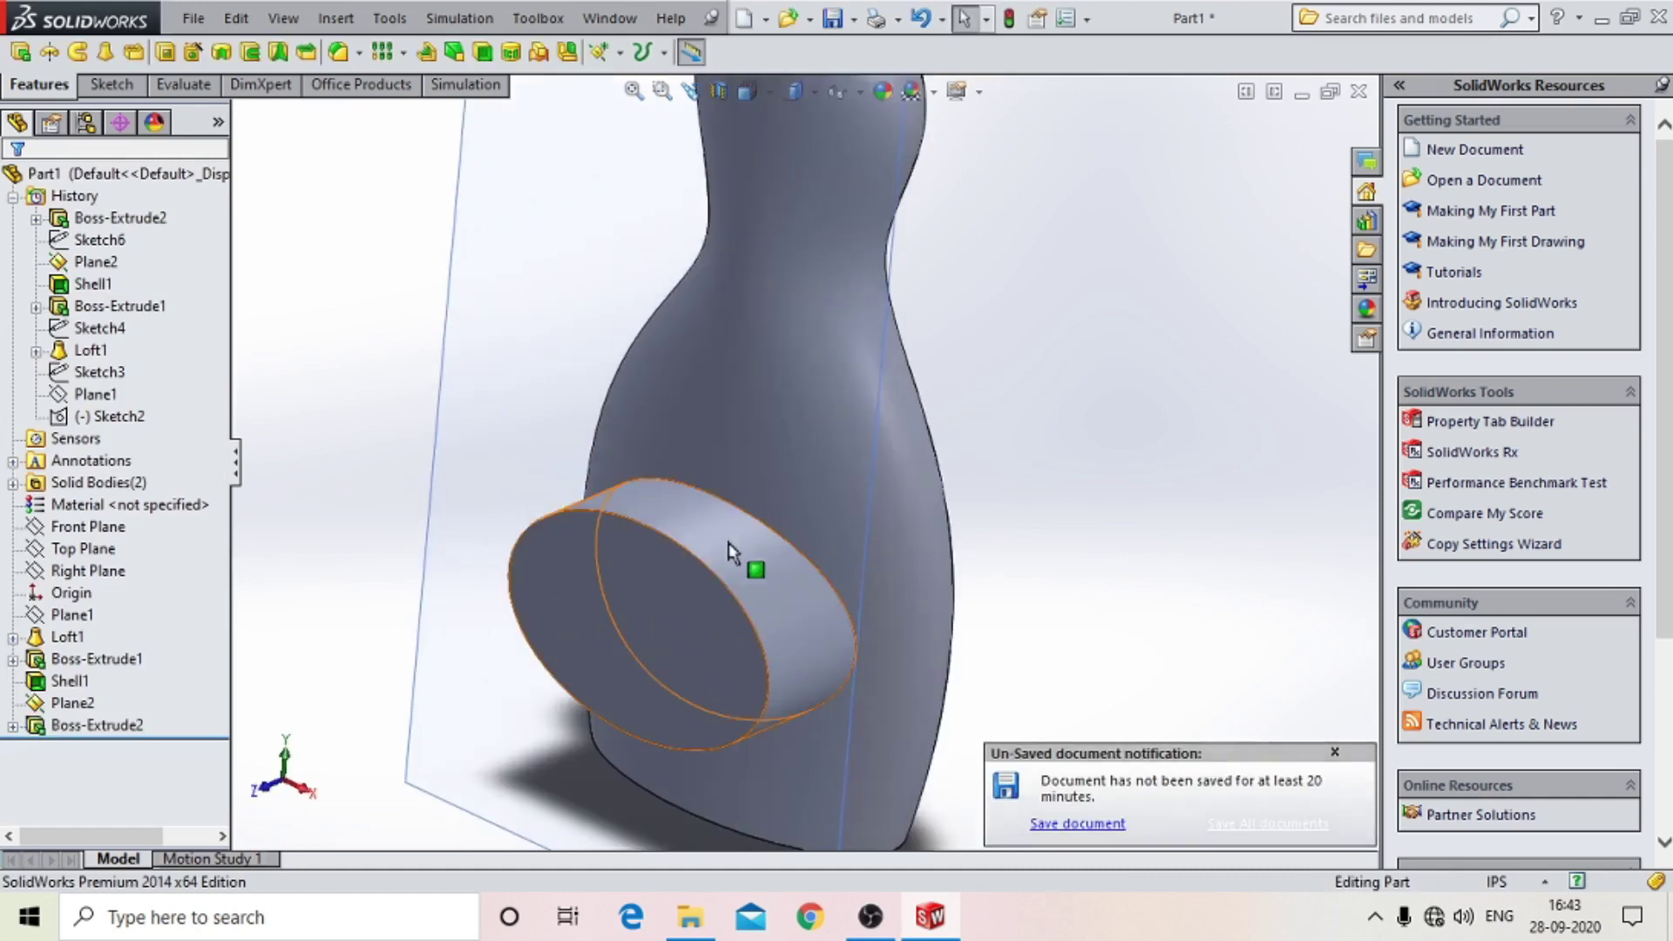
{"action": "scroll", "coordinate": [730, 545], "scroll_direction": "up", "scroll_amount": 2}
{"action": "scroll", "coordinate": [797, 517], "scroll_direction": "up", "scroll_amount": 2}
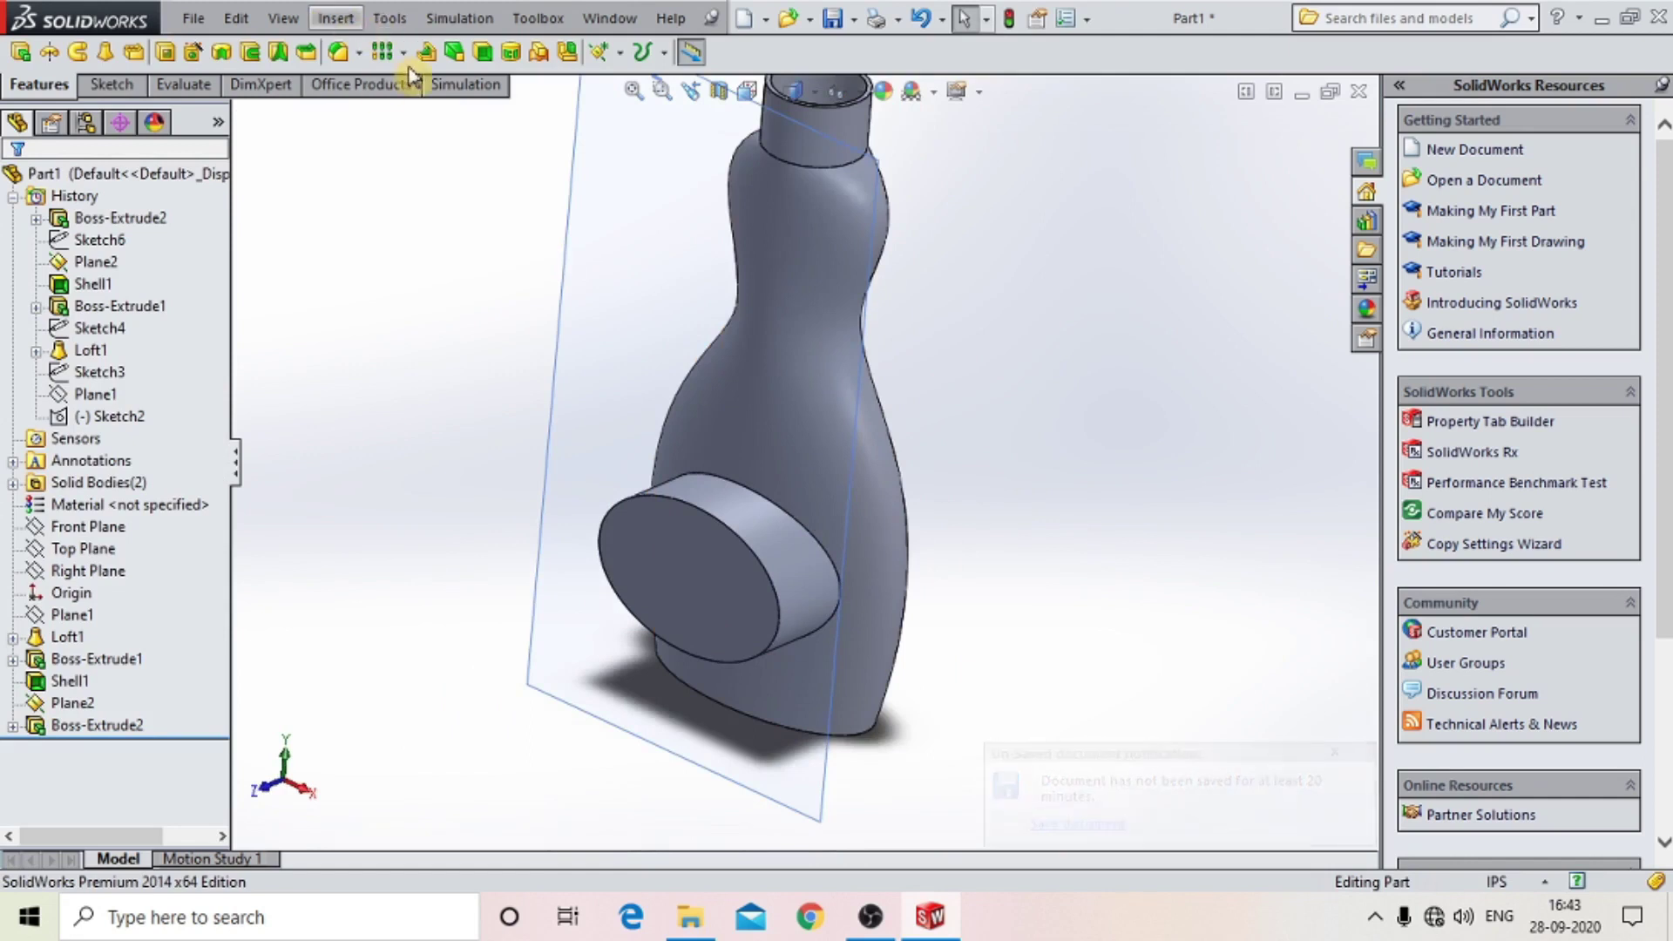
{"action": "mouse_move", "coordinate": [379, 101]}
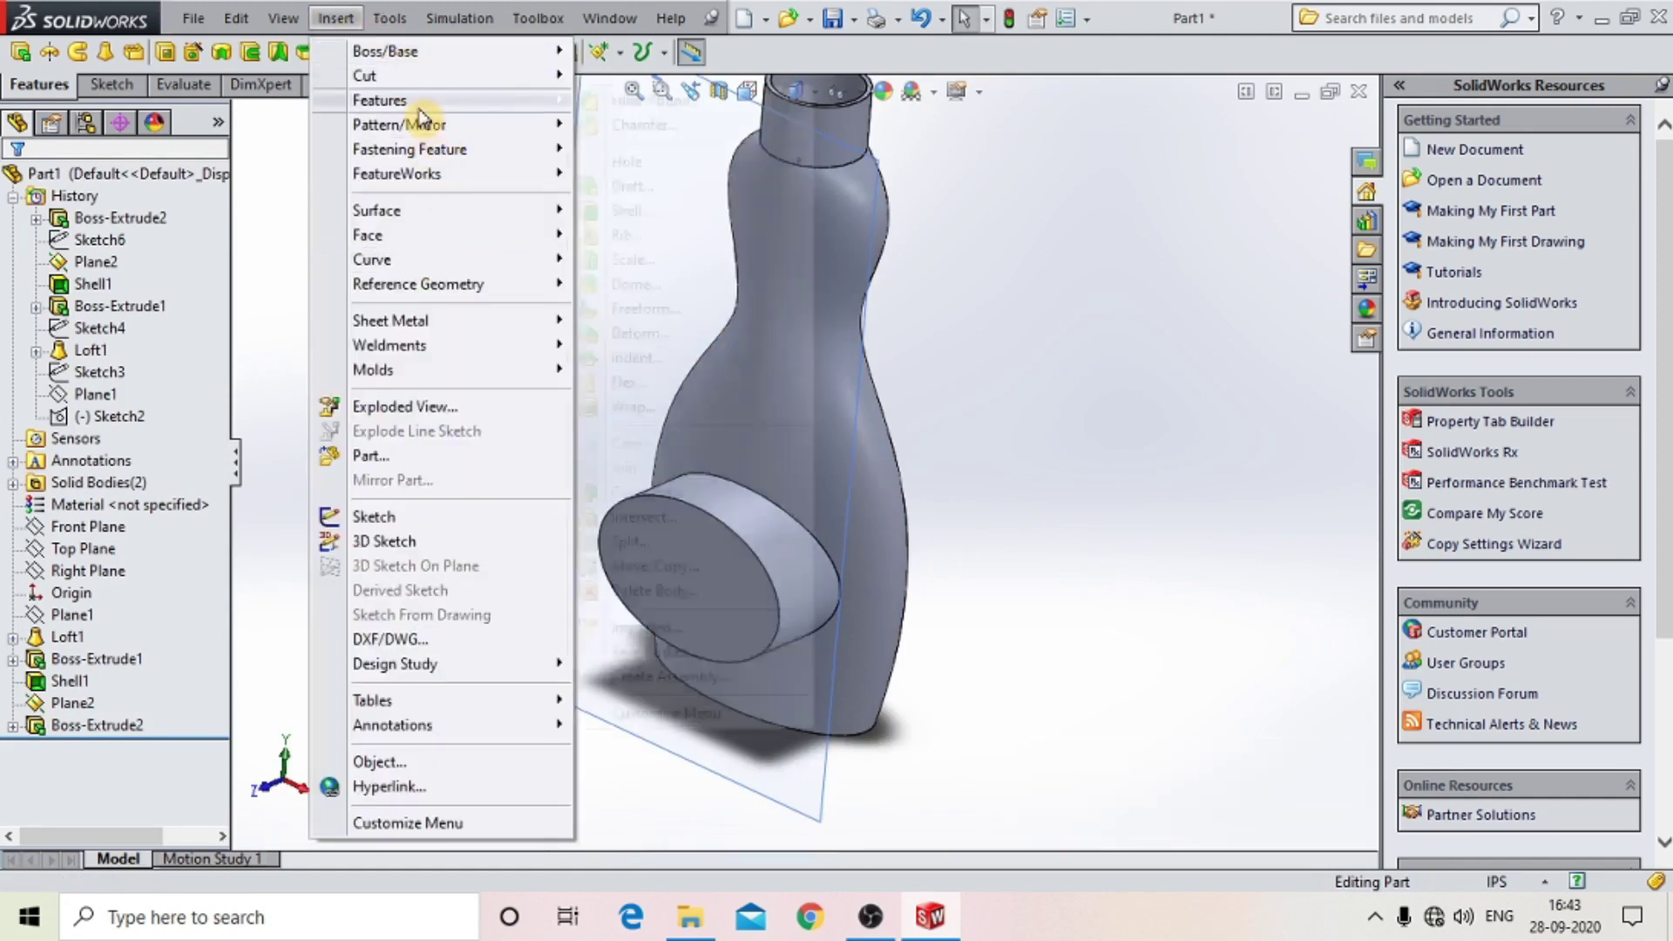
{"action": "left_click", "coordinate": [636, 358]}
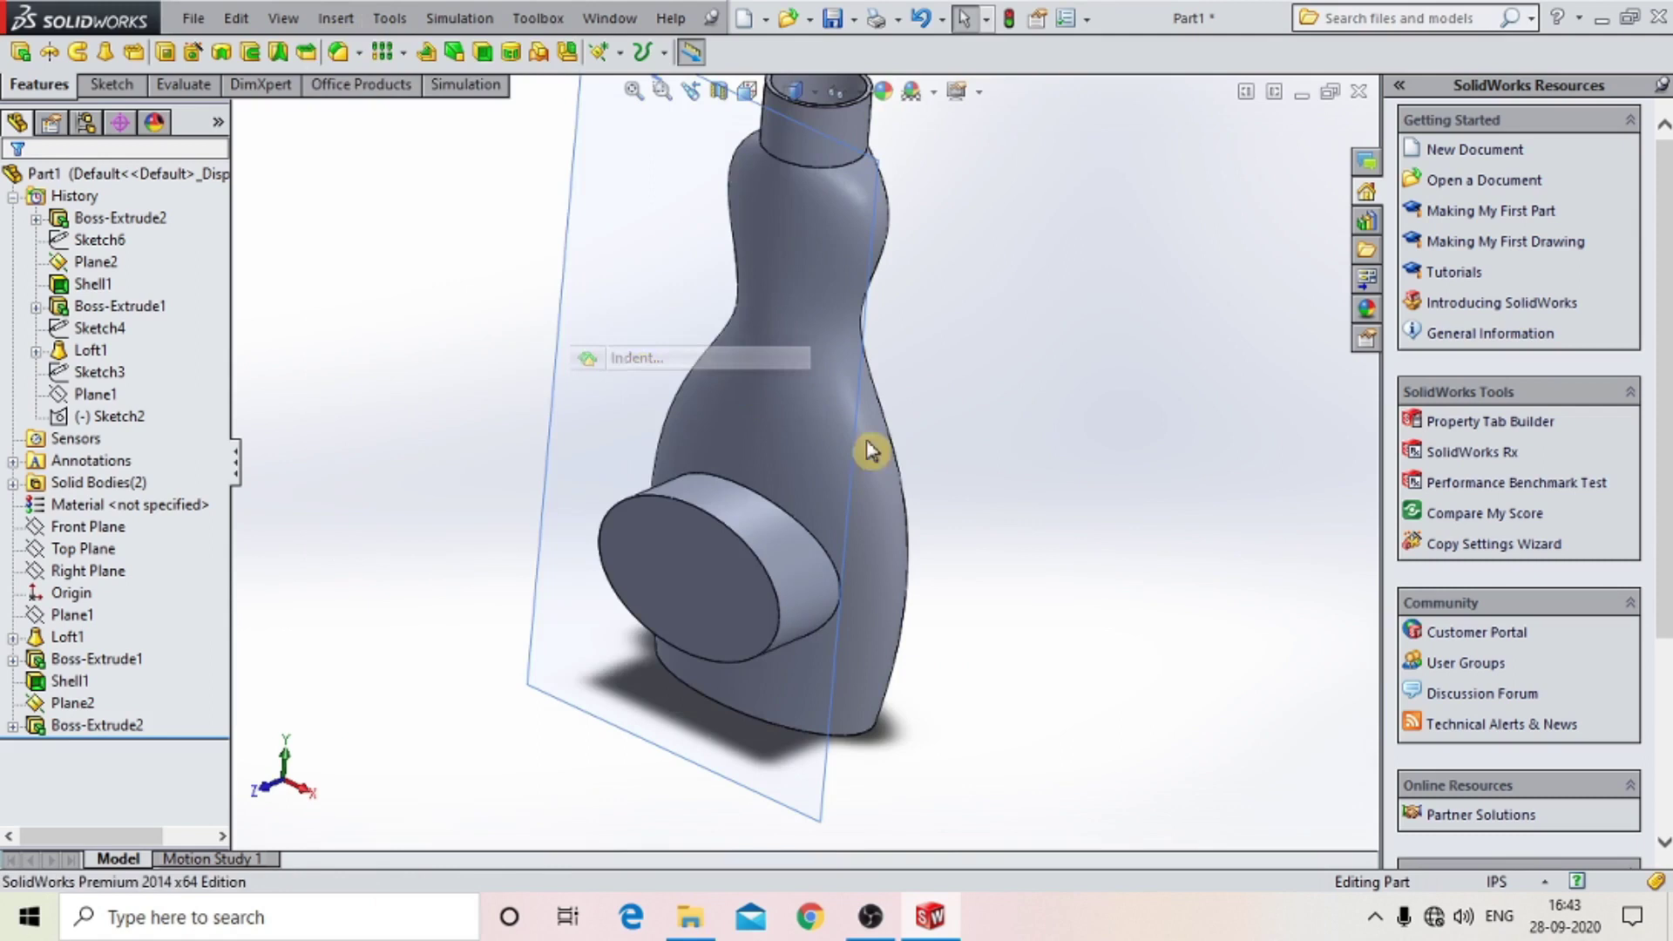
{"action": "scroll", "coordinate": [952, 449], "scroll_direction": "up", "scroll_amount": 3}
{"action": "middle_click_drag", "start_coordinate": [950, 449], "coordinate": [863, 433]}
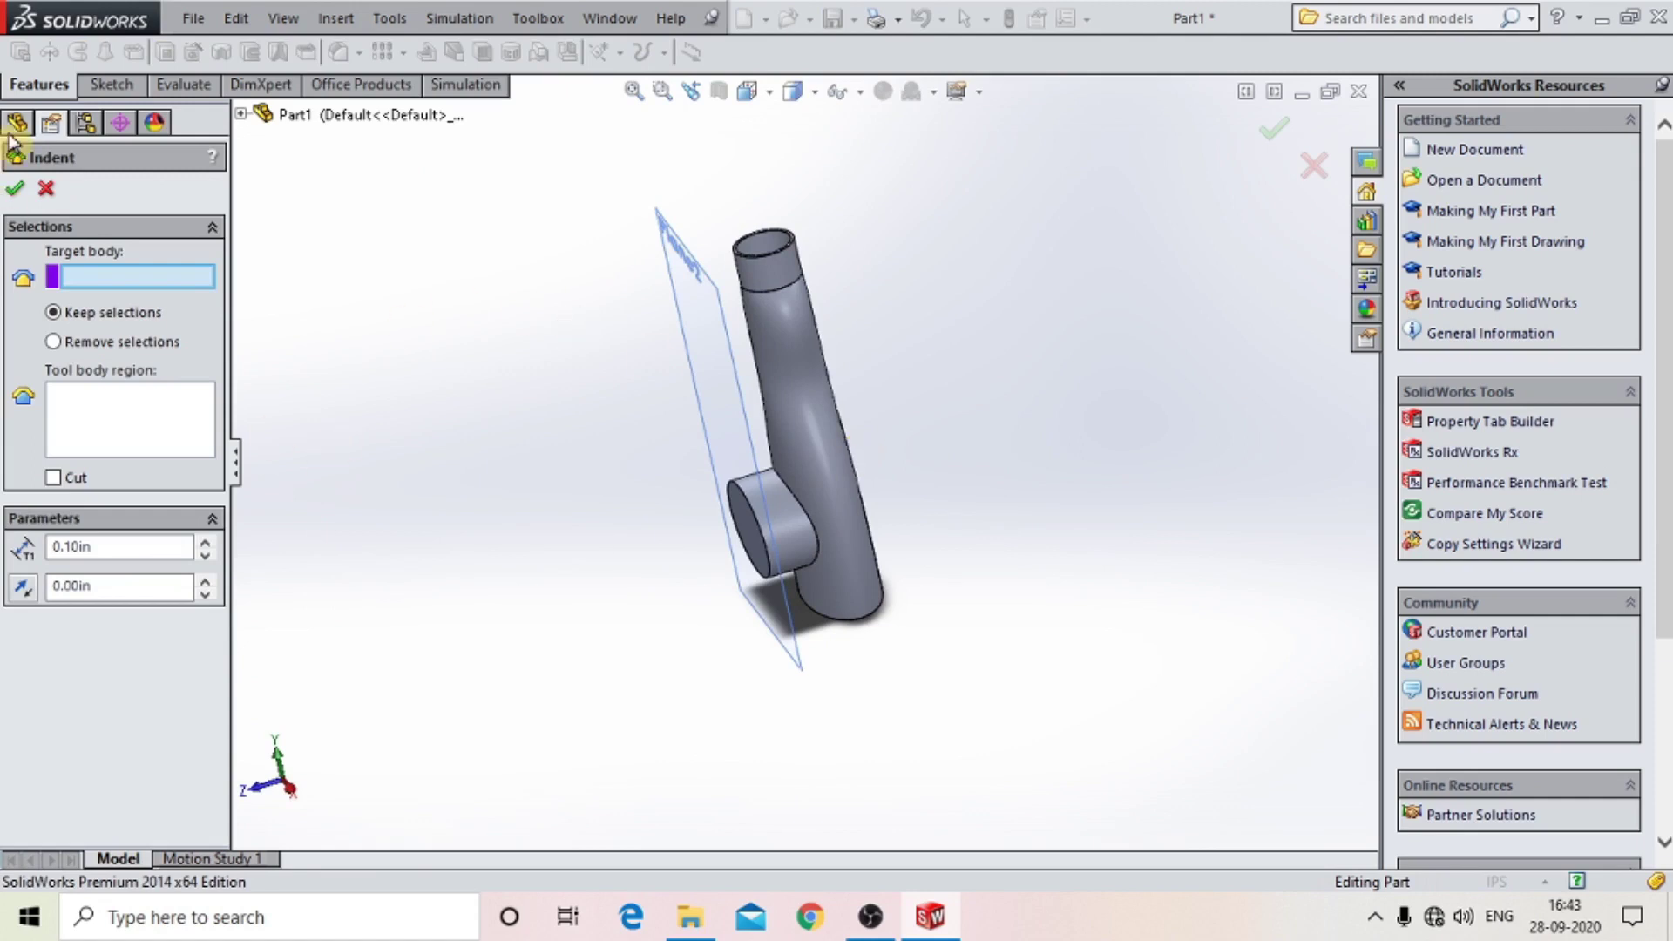
{"action": "left_click", "coordinate": [240, 114]}
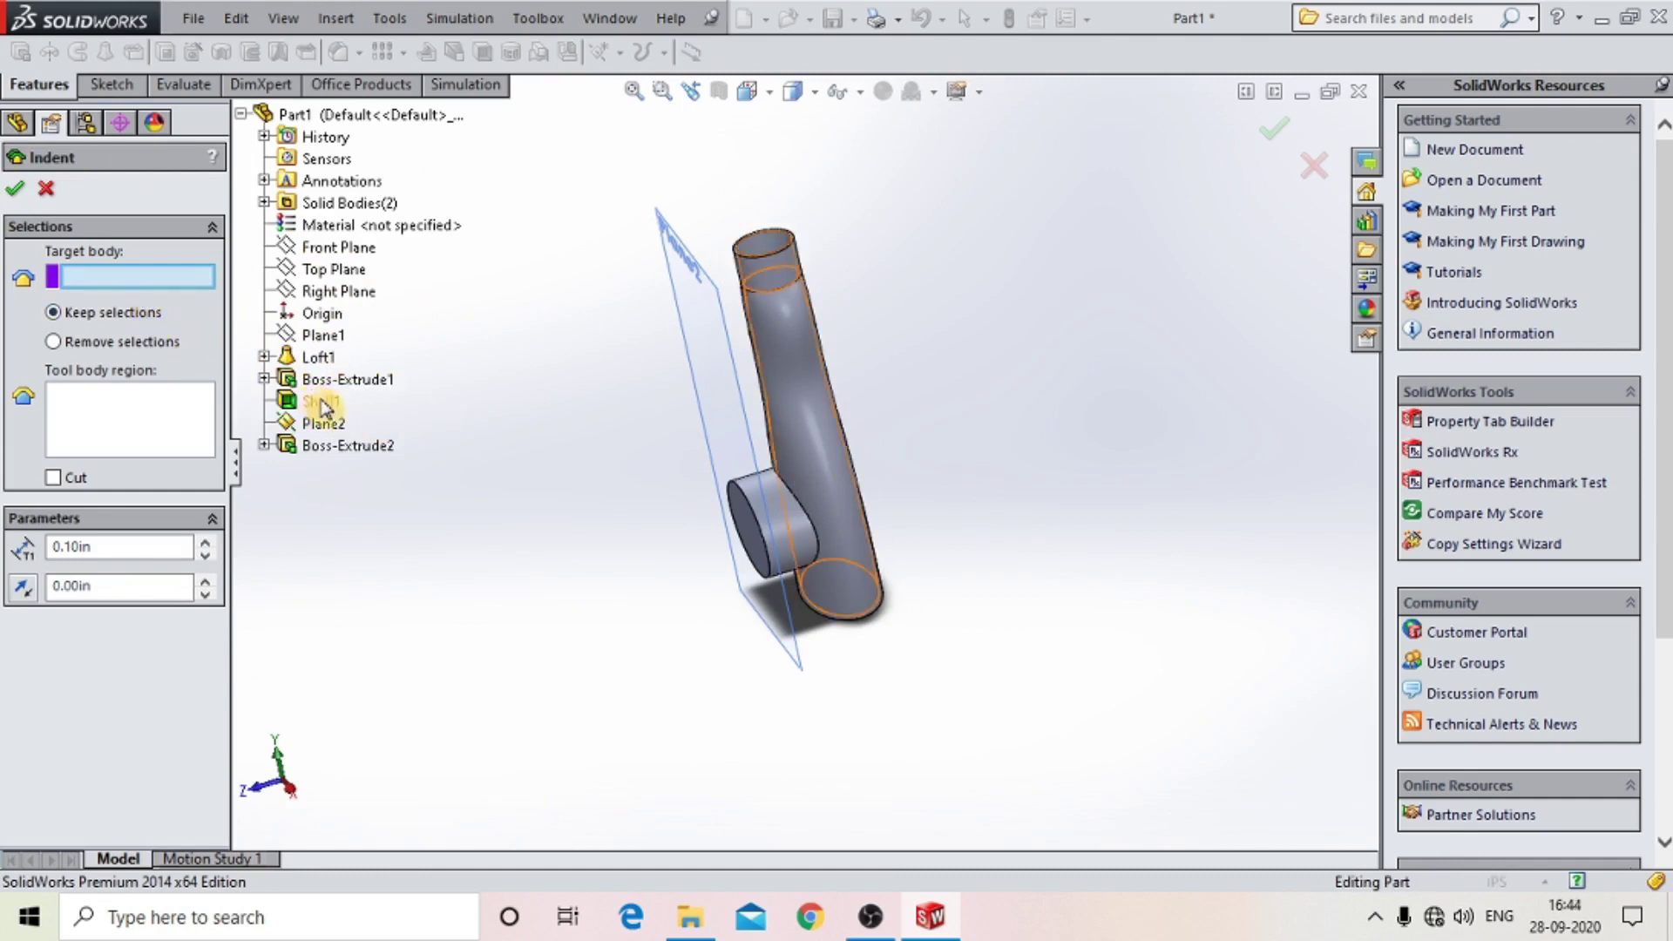
{"action": "middle_click_drag", "start_coordinate": [851, 194], "coordinate": [855, 280]}
{"action": "scroll", "coordinate": [840, 343], "scroll_direction": "down", "scroll_amount": 3}
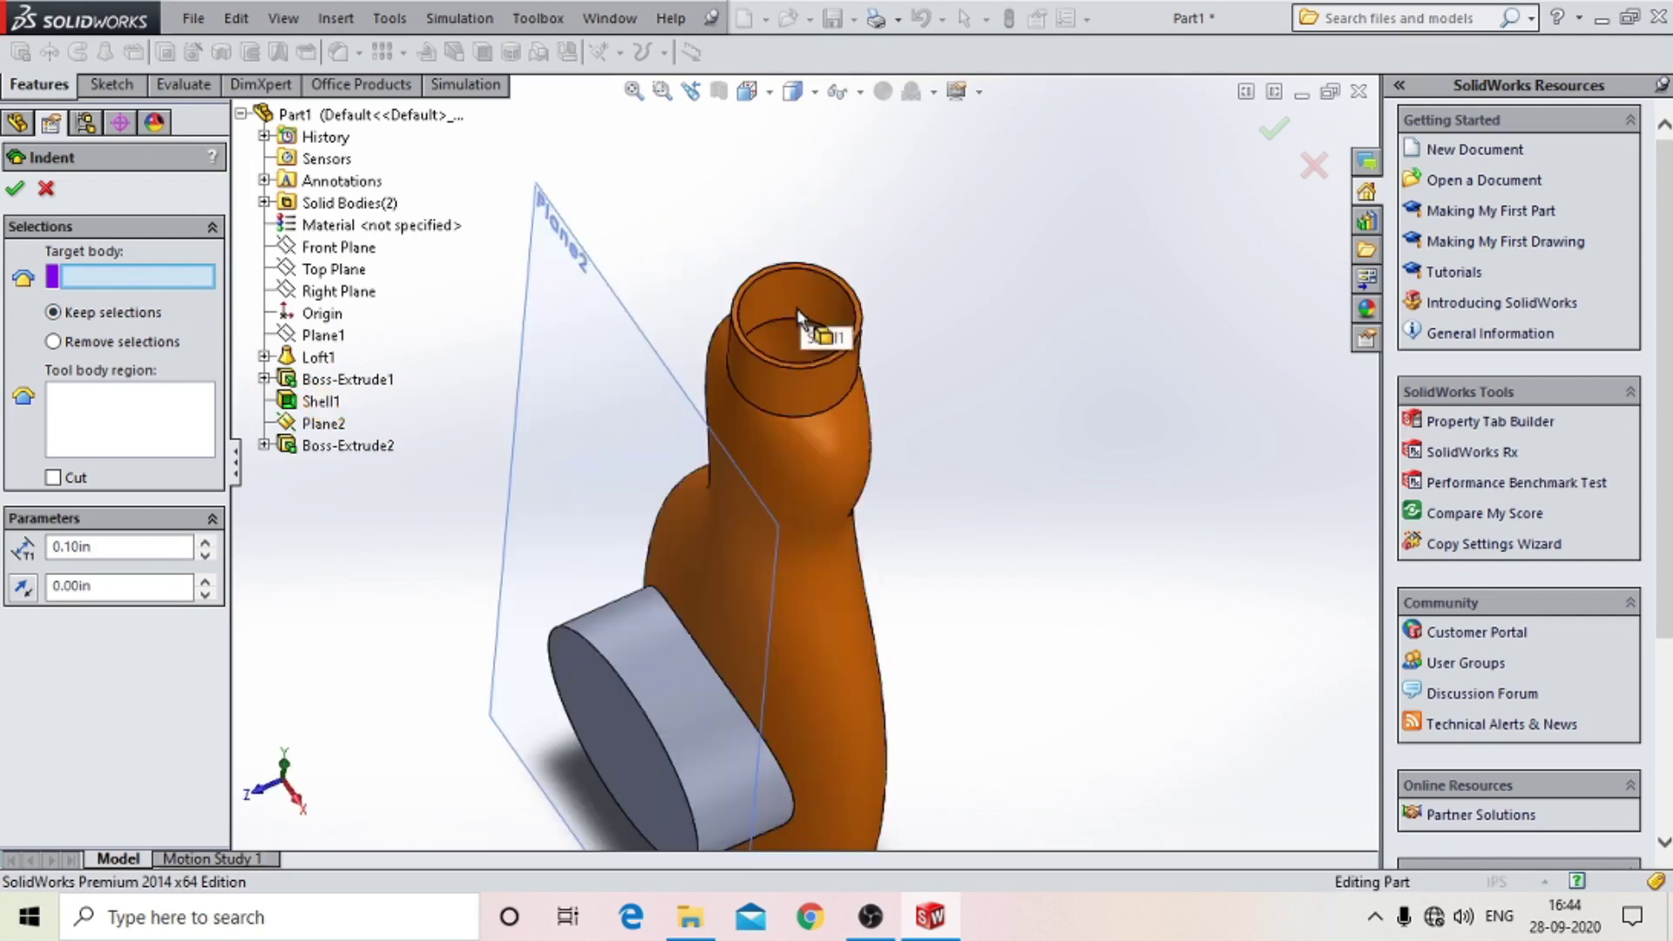
Indent Shell1 with the boss face, 2mm thick, 1mm clearance, Remove selections.
{"action": "left_click", "coordinate": [798, 312]}
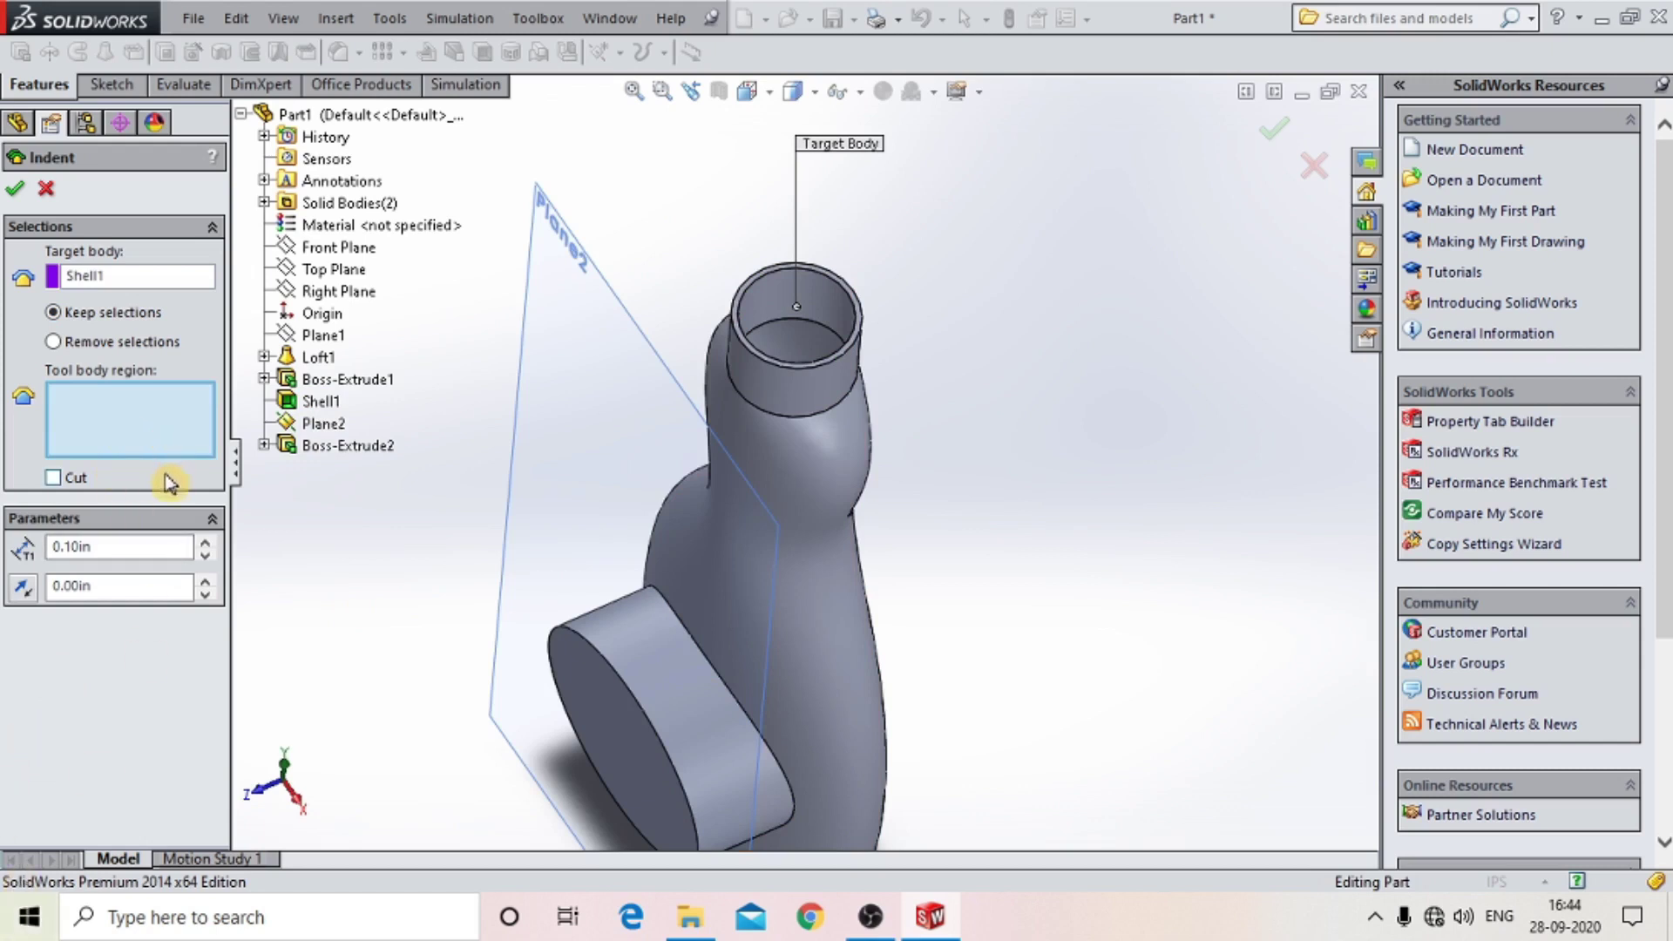
{"action": "scroll", "coordinate": [662, 688], "scroll_direction": "up", "scroll_amount": 3}
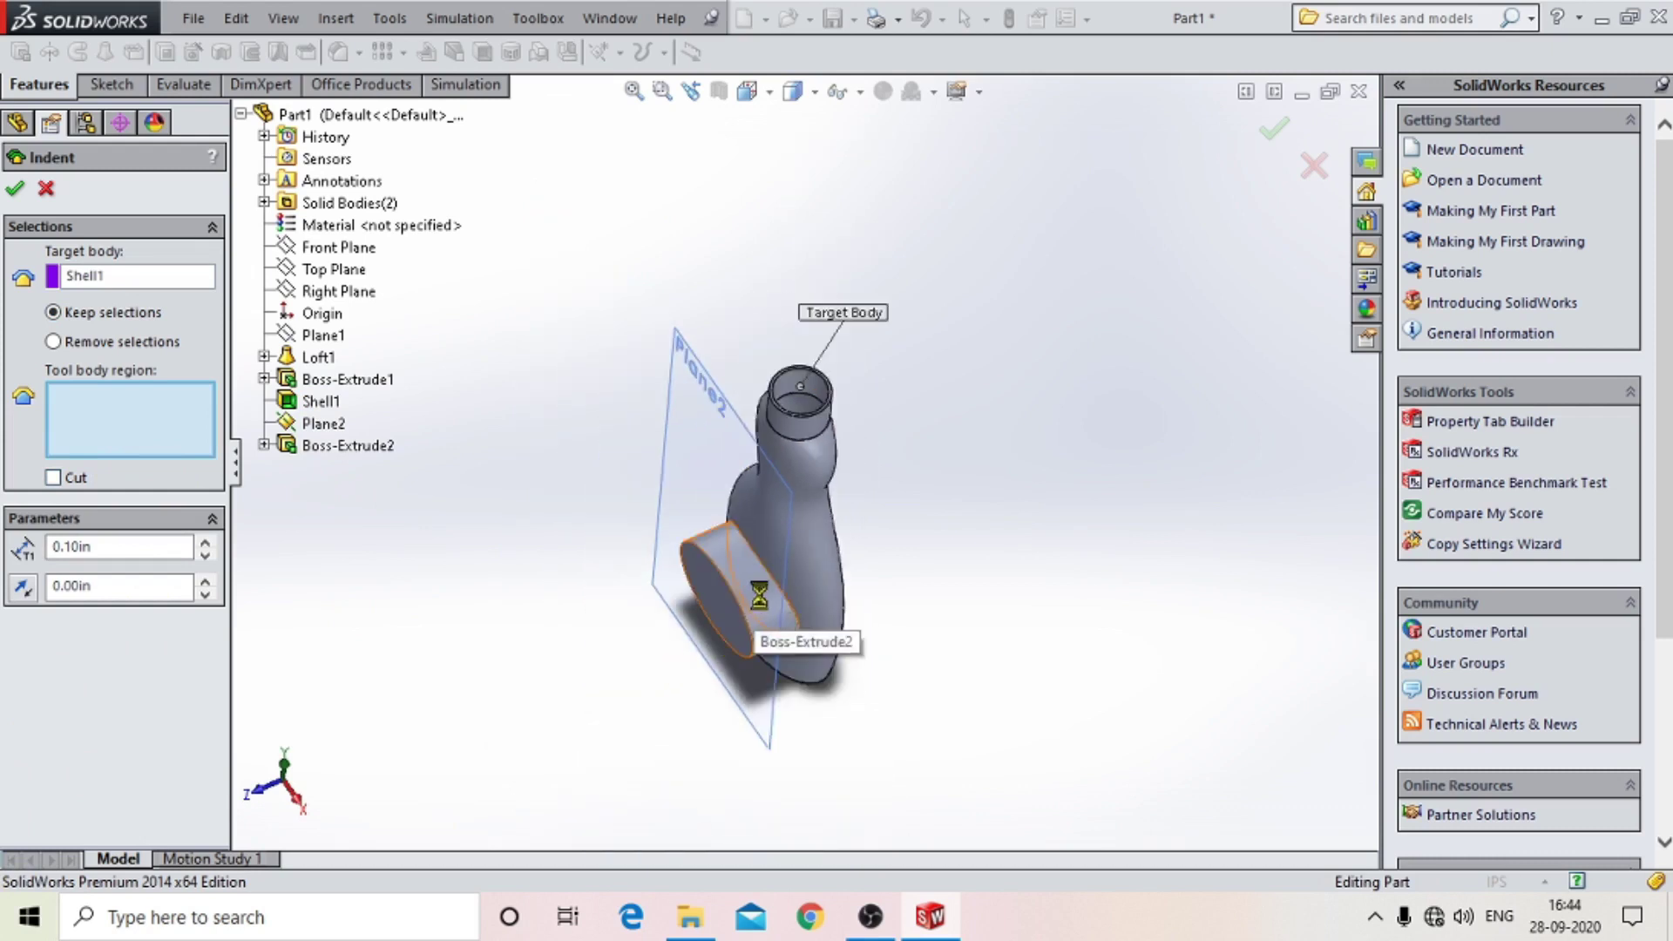
{"action": "left_click", "coordinate": [767, 647]}
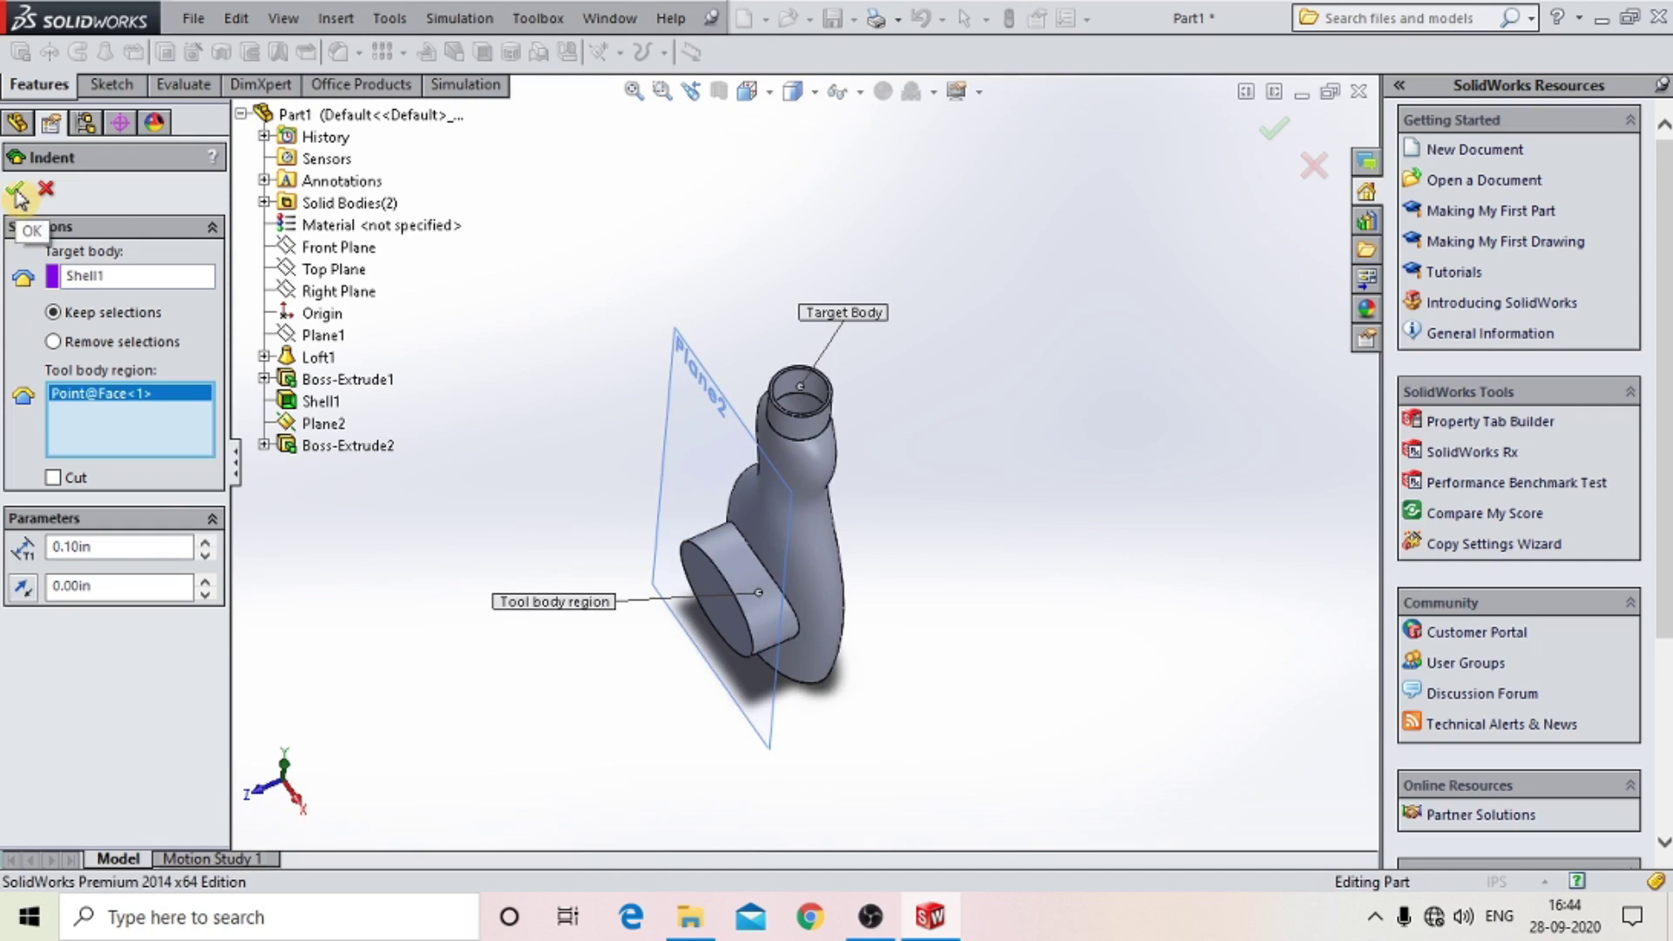
{"action": "left_click", "coordinate": [105, 547]}
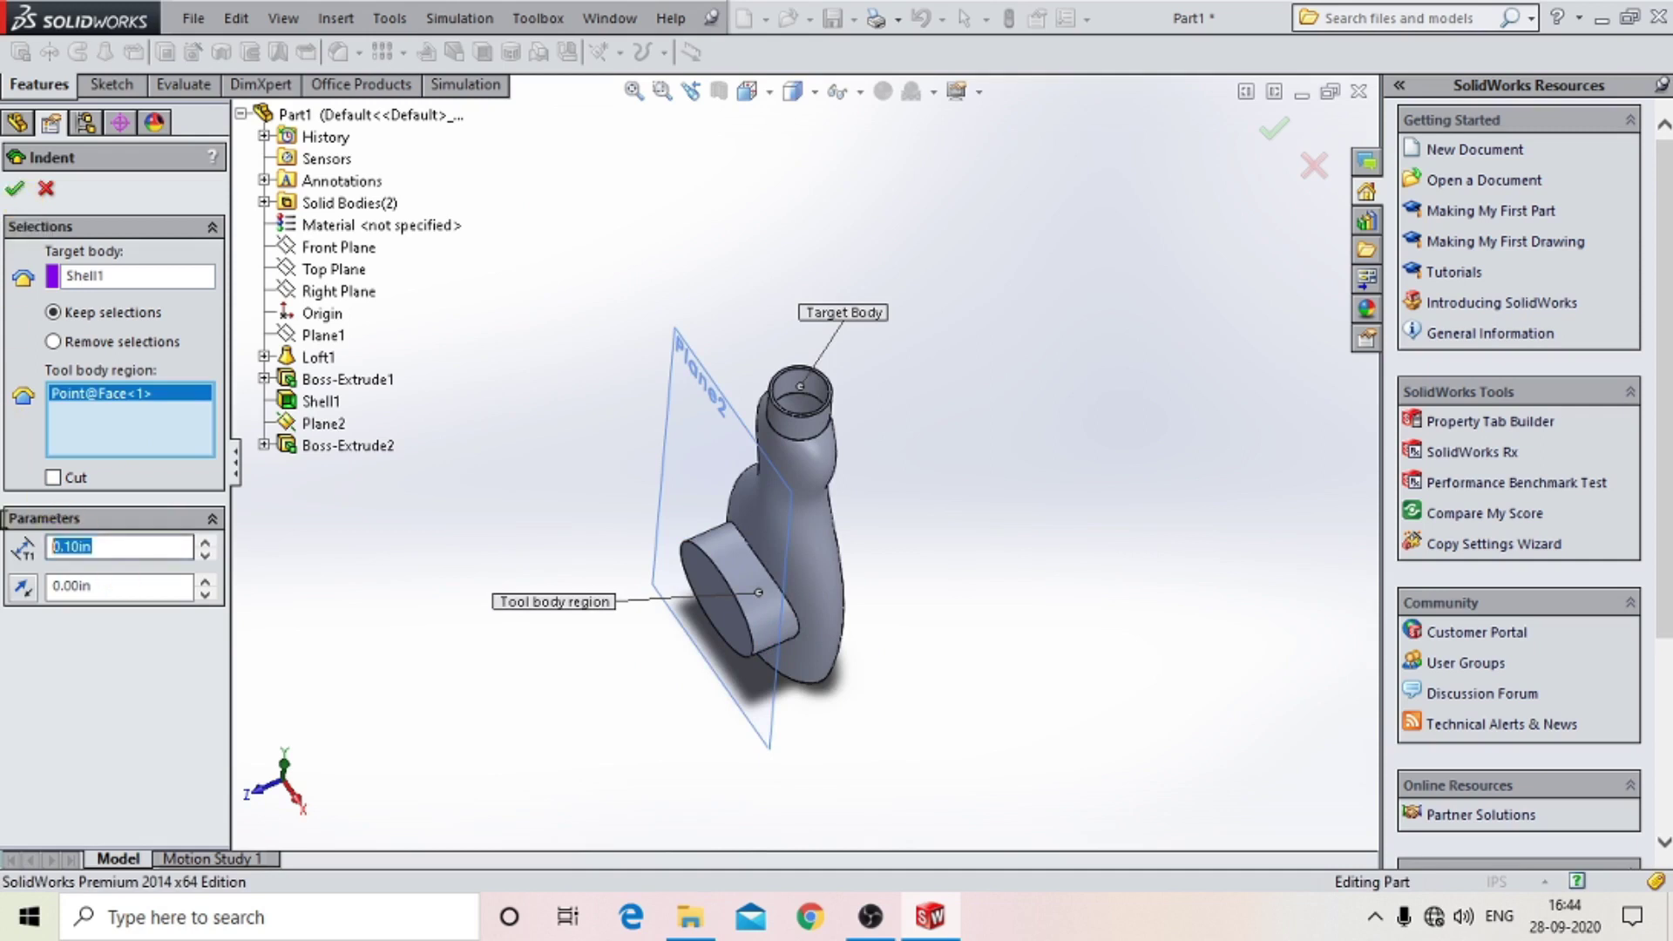
{"action": "type", "text": "1"}
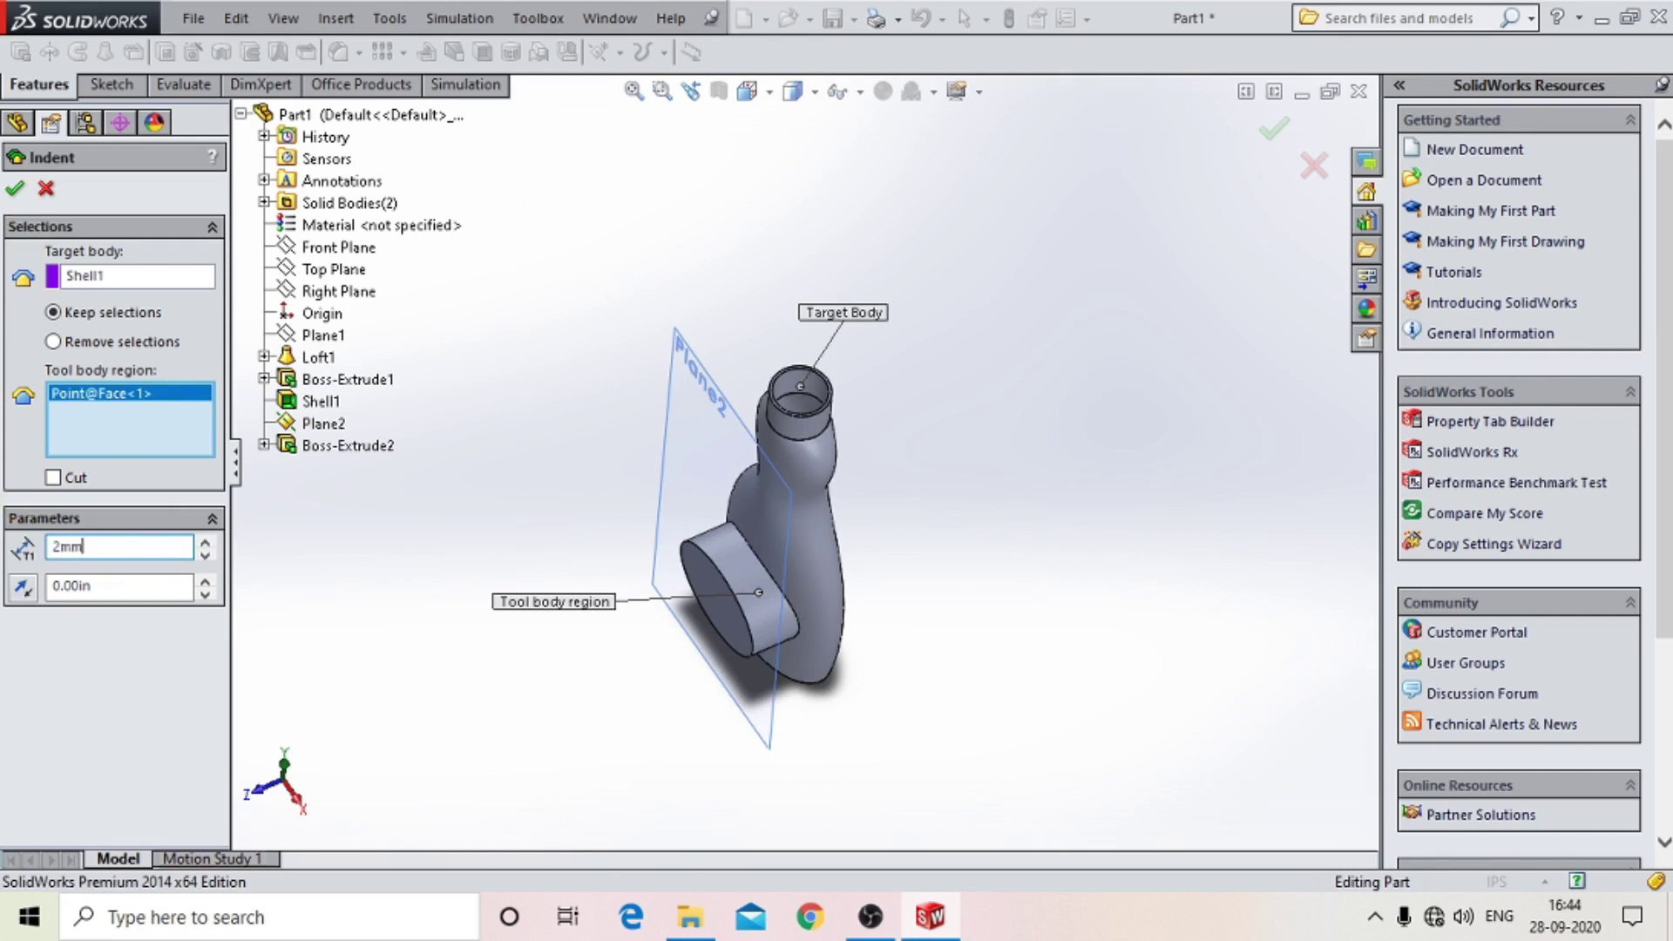
{"action": "left_click", "coordinate": [26, 589]}
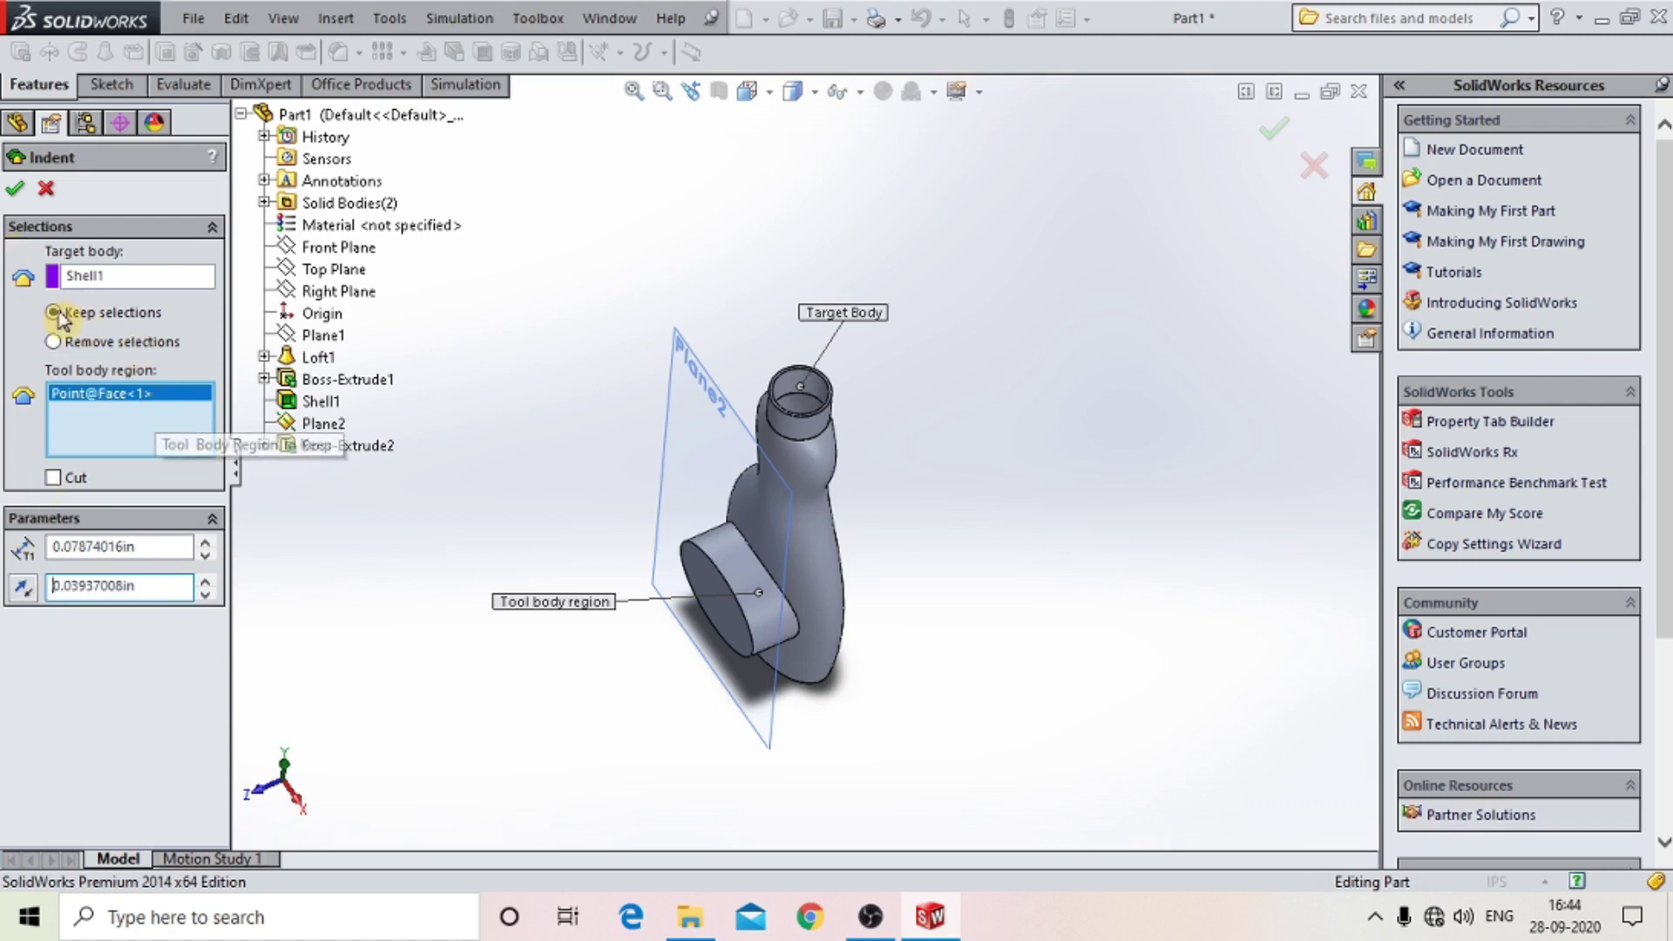
{"action": "left_click", "coordinate": [53, 343]}
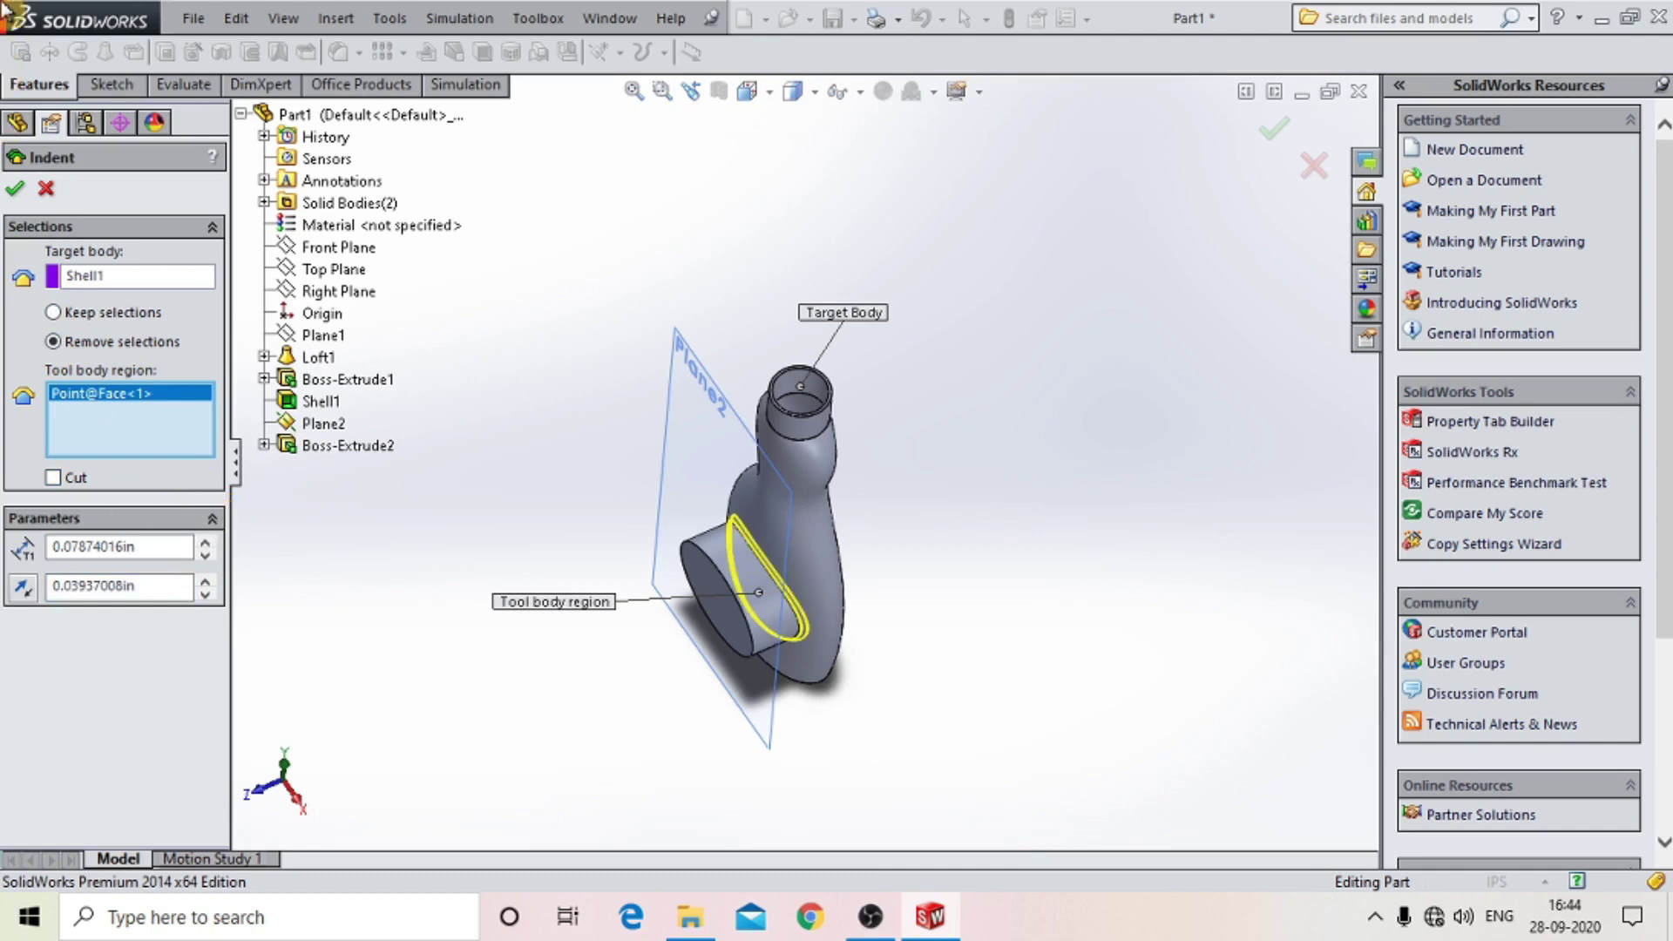
{"action": "left_click", "coordinate": [14, 192]}
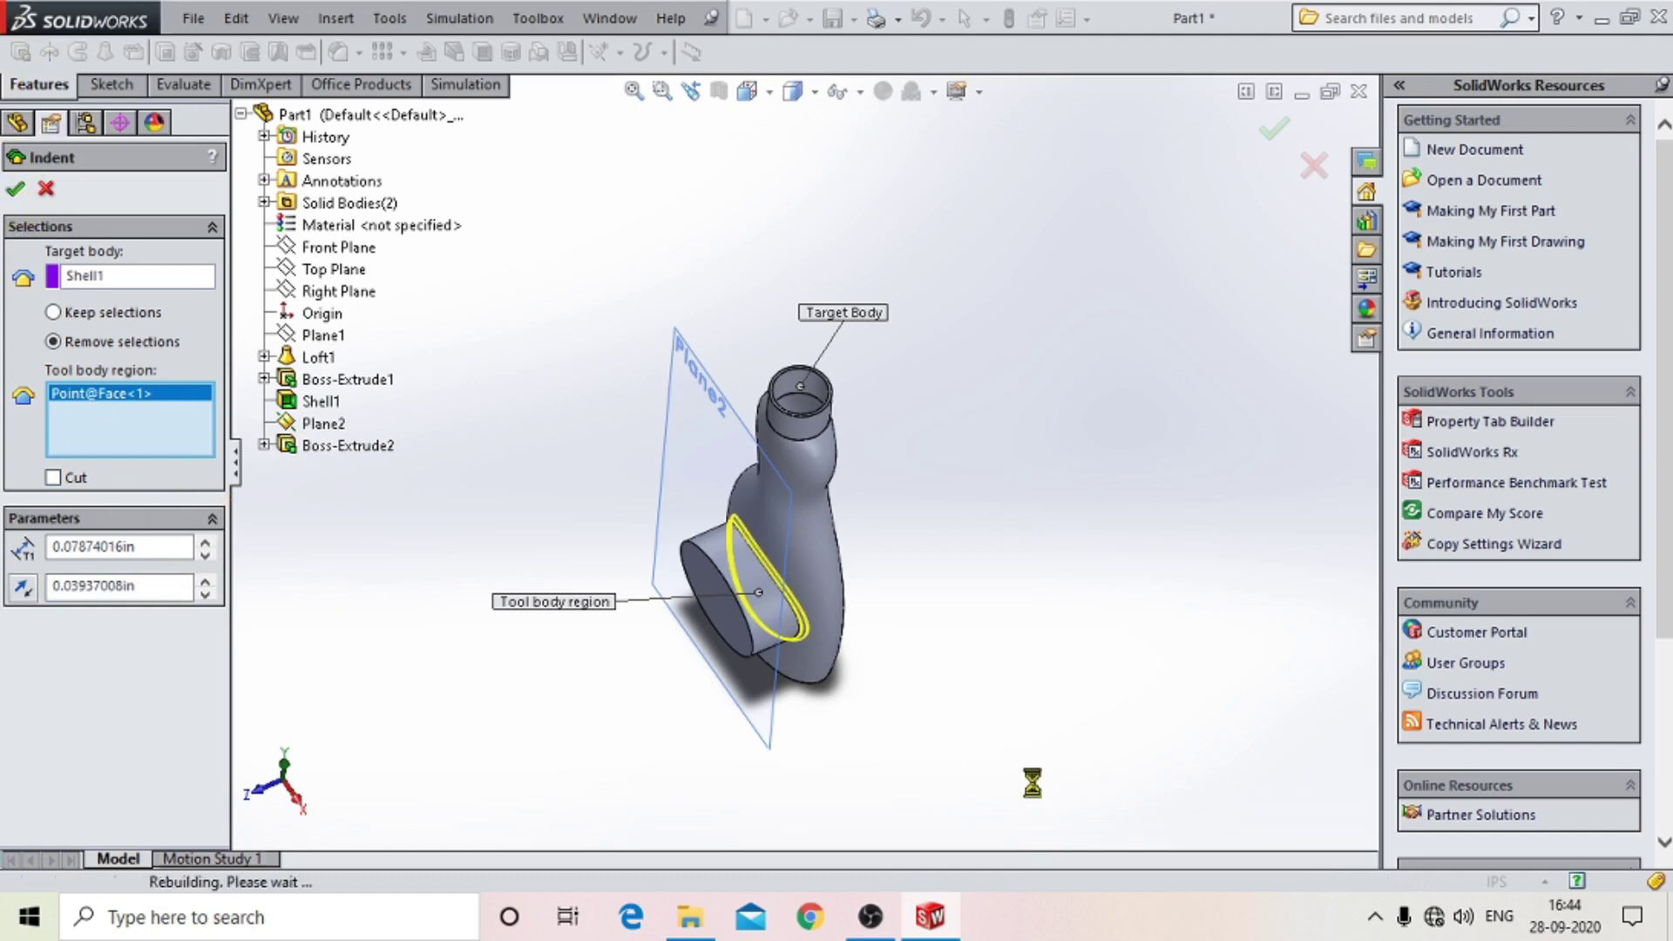
{"action": "scroll", "coordinate": [761, 627], "scroll_direction": "down", "scroll_amount": 3}
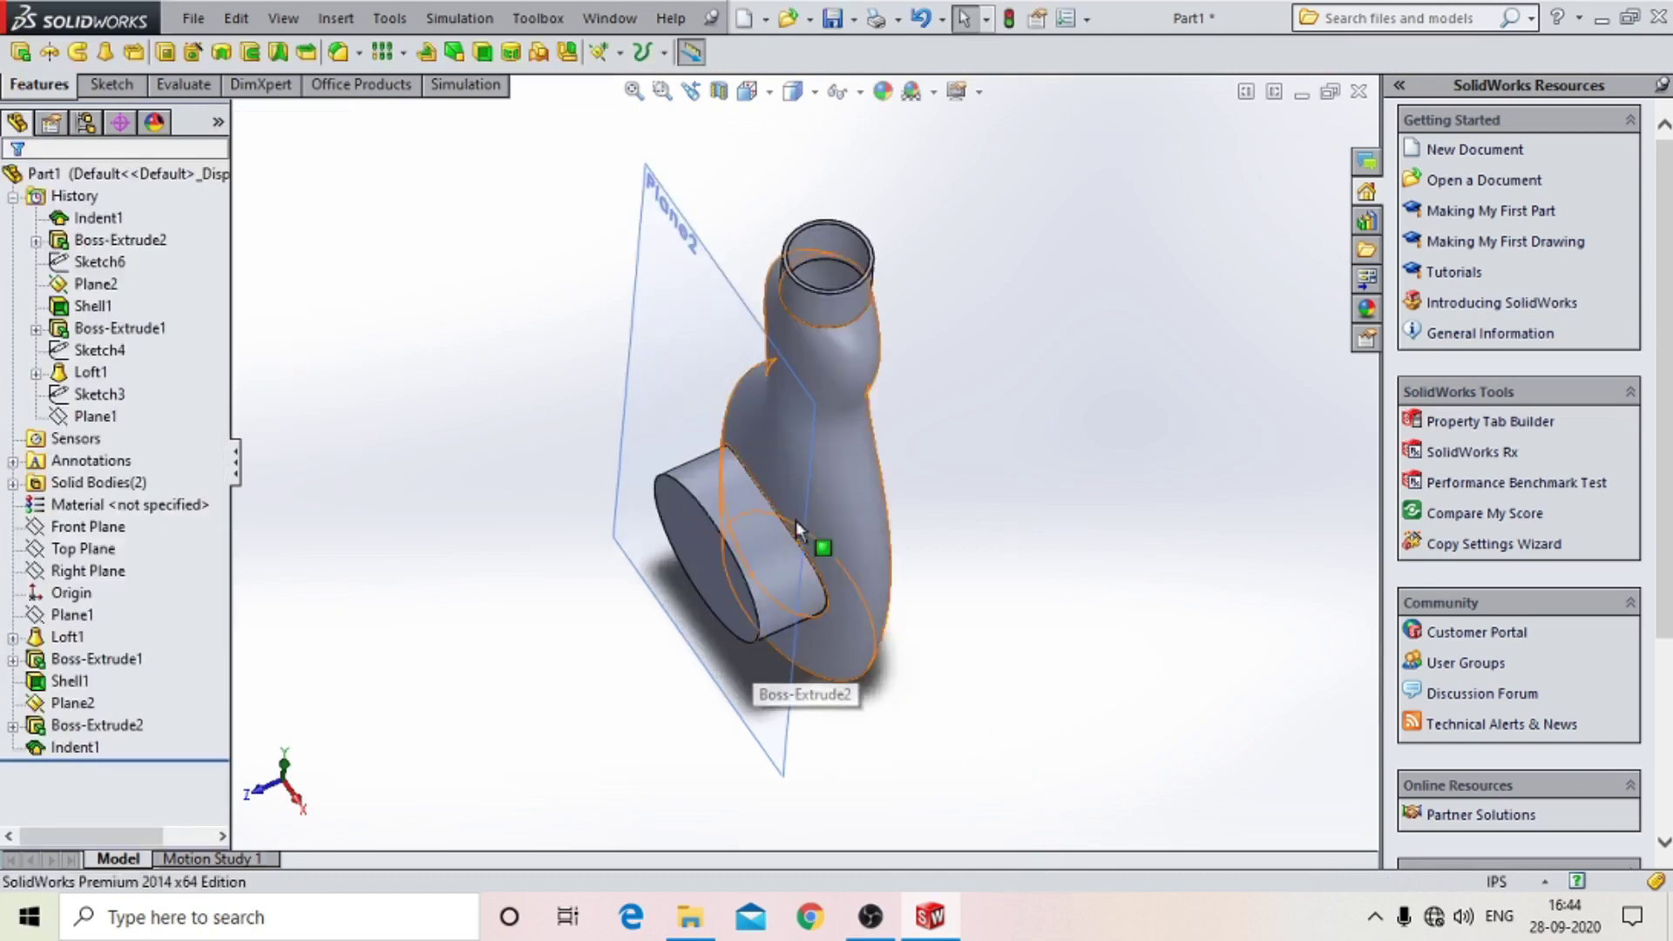
Select Boss-Extrude2 to hide it and orbit to inspect the new recess.
{"action": "scroll", "coordinate": [797, 554], "scroll_direction": "down", "scroll_amount": 2}
{"action": "scroll", "coordinate": [795, 562], "scroll_direction": "down", "scroll_amount": 3}
{"action": "left_click", "coordinate": [789, 549]}
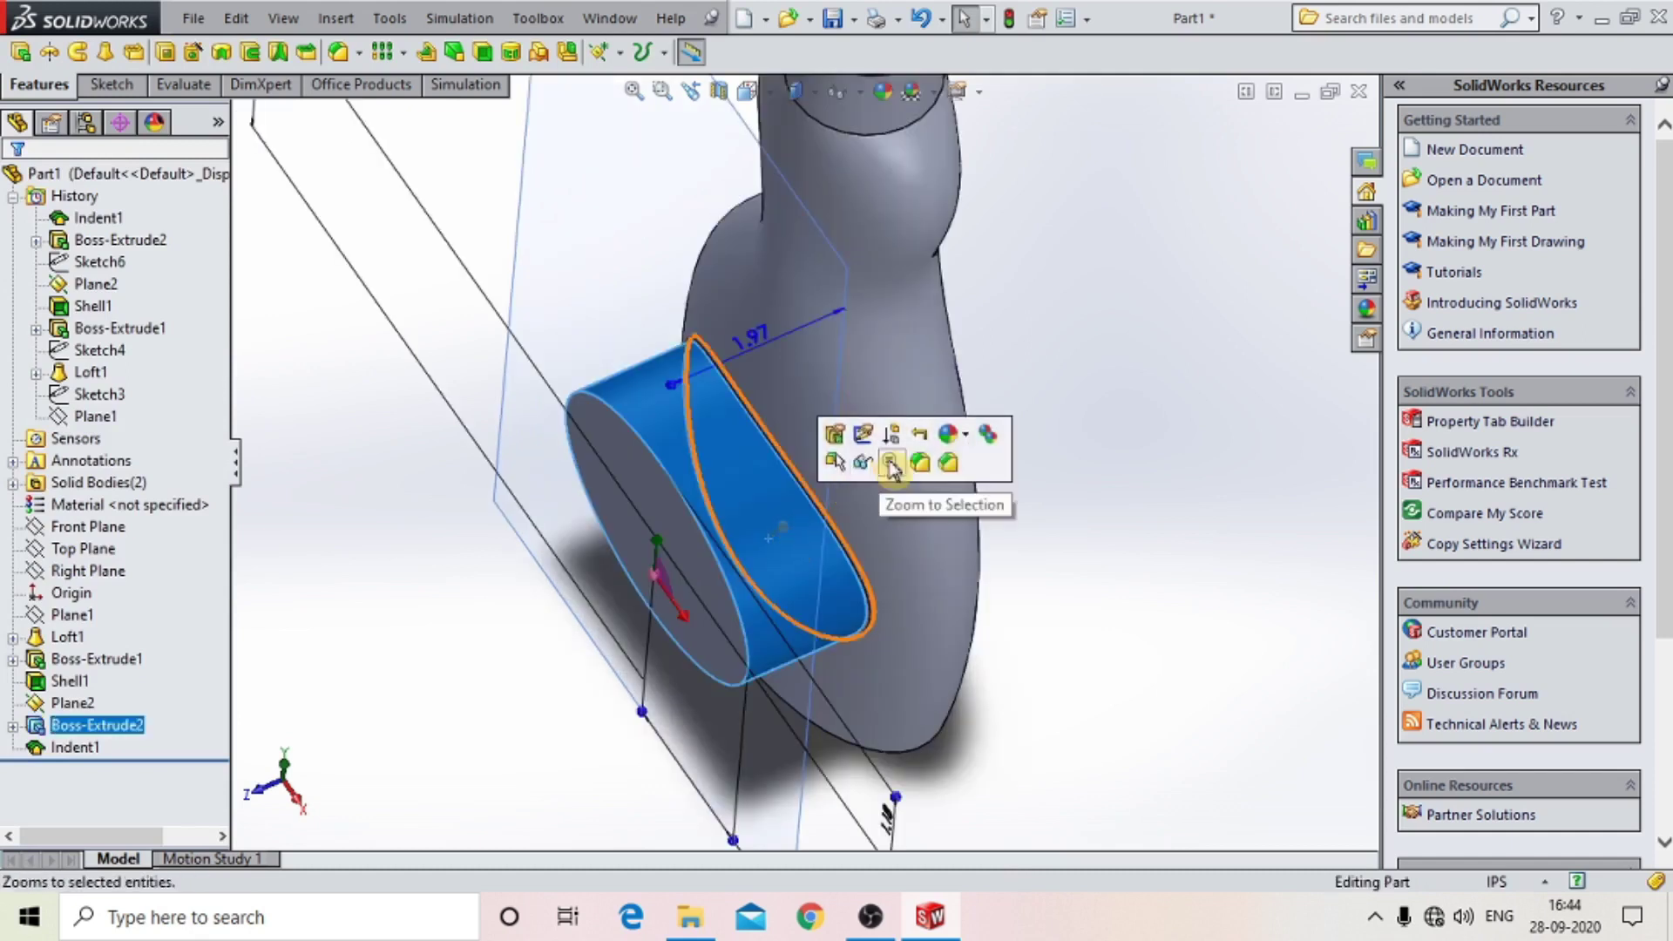
{"action": "scroll", "coordinate": [948, 645], "scroll_direction": "up", "scroll_amount": 2}
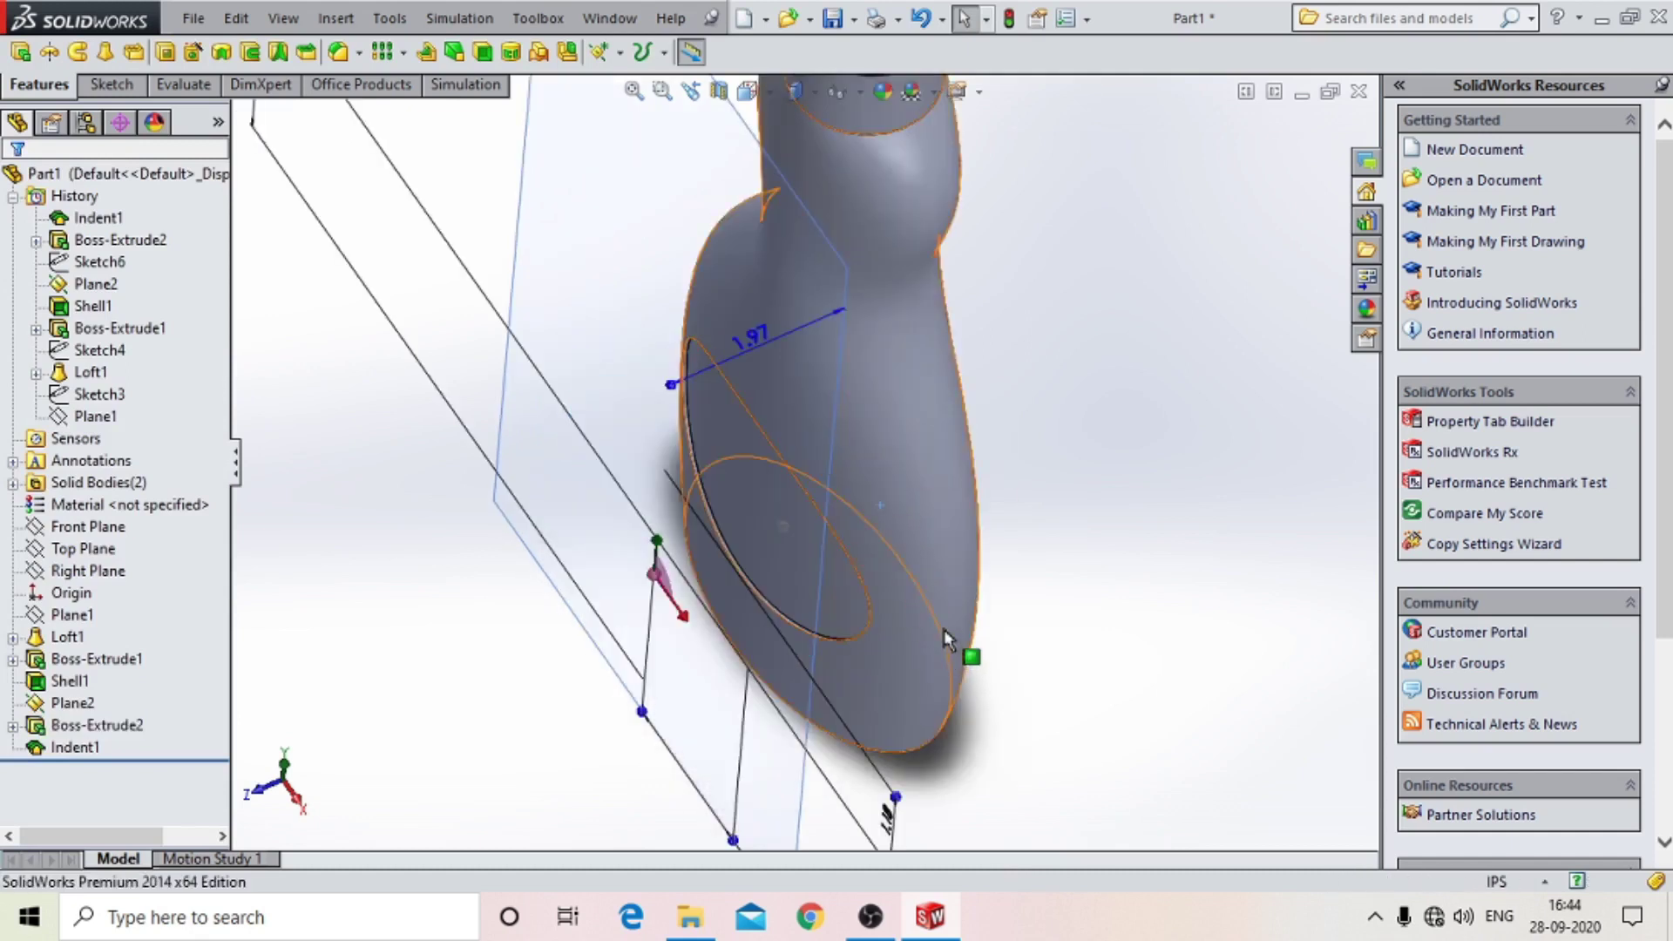
{"action": "scroll", "coordinate": [833, 511], "scroll_direction": "up", "scroll_amount": 5}
{"action": "mouse_move", "coordinate": [833, 511]}
{"action": "middle_mouse_down"}
{"action": "mouse_move", "coordinate": [889, 457]}
{"action": "mouse_move", "coordinate": [1001, 541]}
{"action": "middle_mouse_up"}
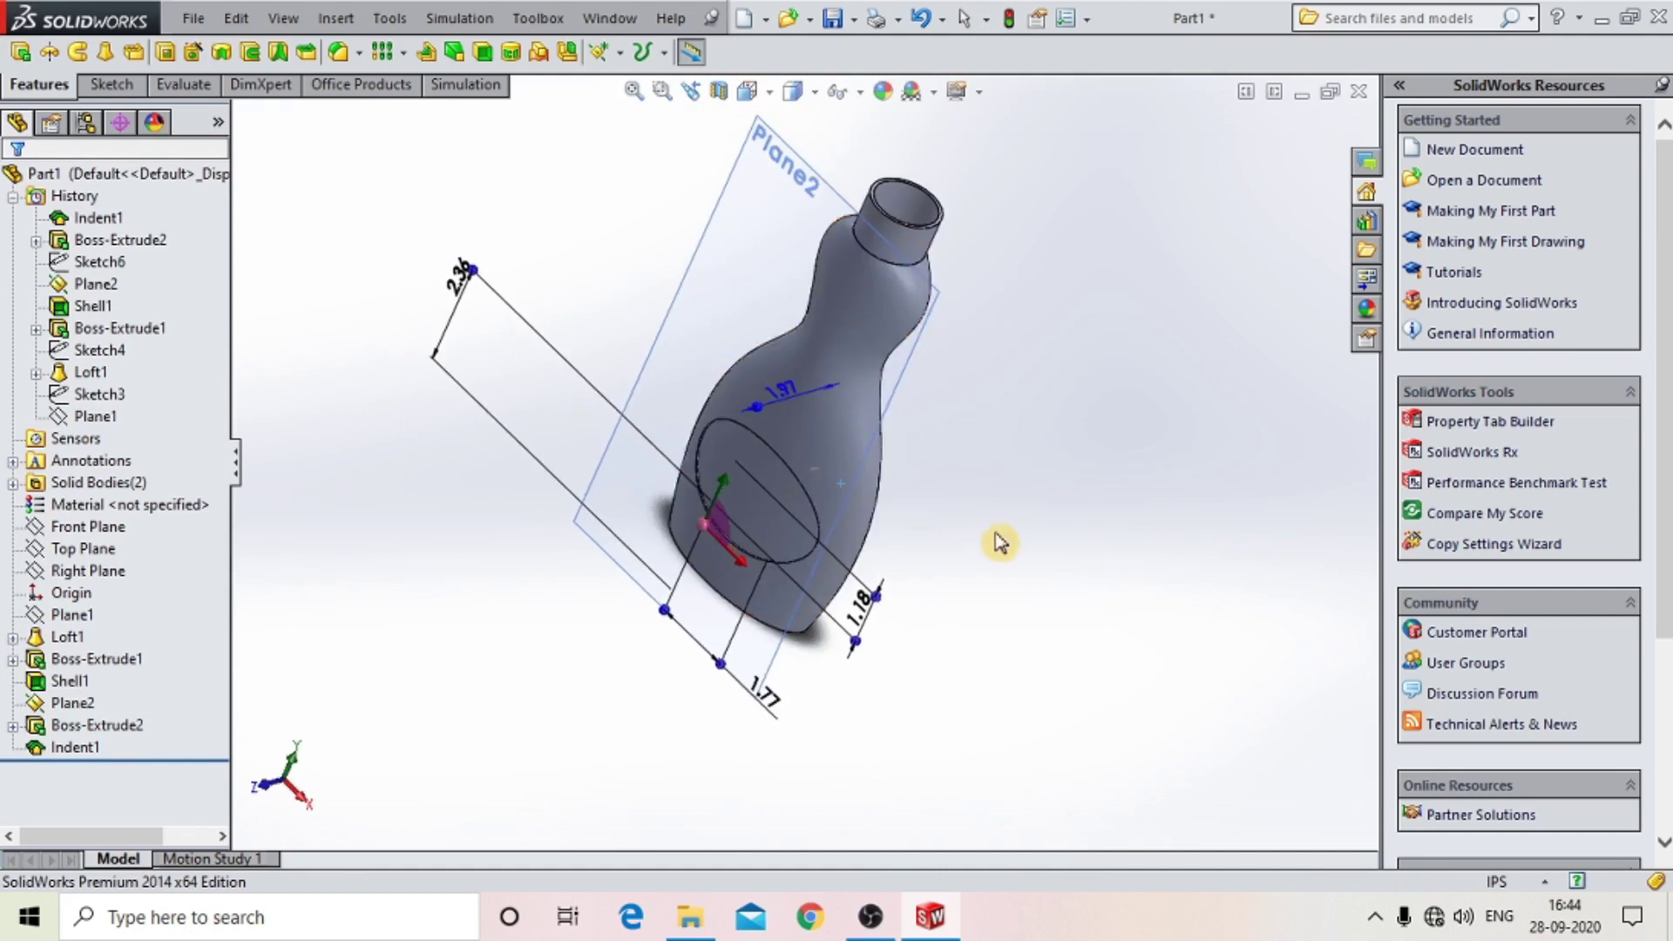
{"action": "left_click", "coordinate": [941, 571]}
{"action": "mouse_move", "coordinate": [810, 482]}
{"action": "middle_mouse_down"}
{"action": "mouse_move", "coordinate": [683, 448]}
{"action": "mouse_move", "coordinate": [881, 437]}
{"action": "middle_mouse_up"}
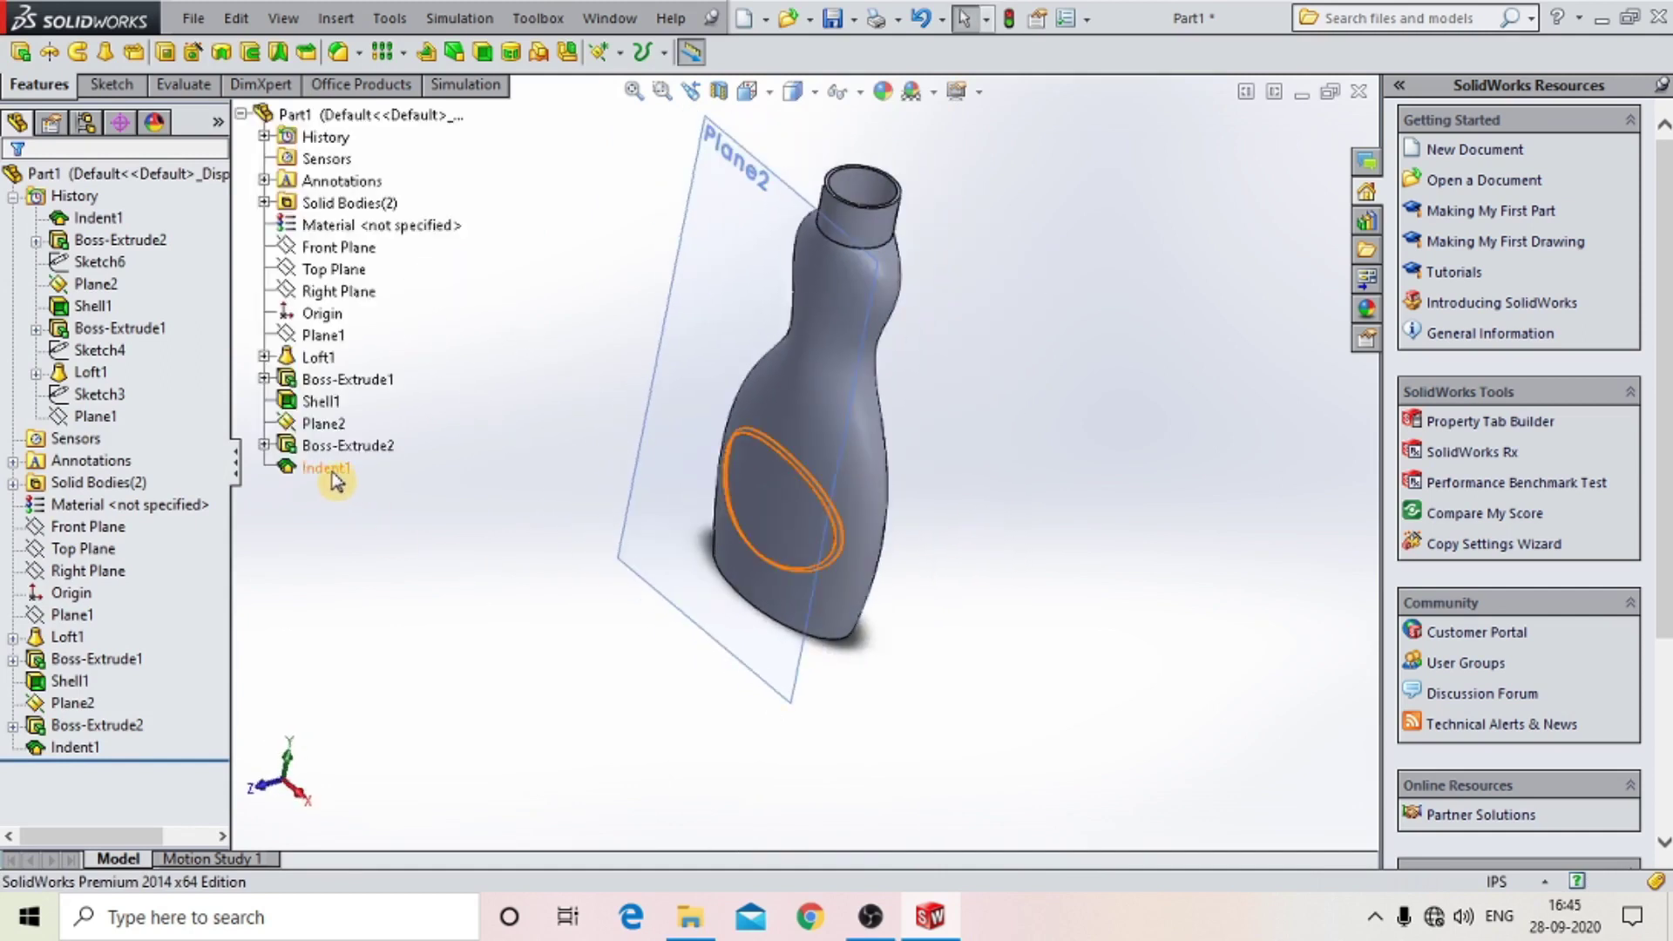
Mirror Indent1 about the Front Plane.
{"action": "left_click", "coordinate": [329, 472]}
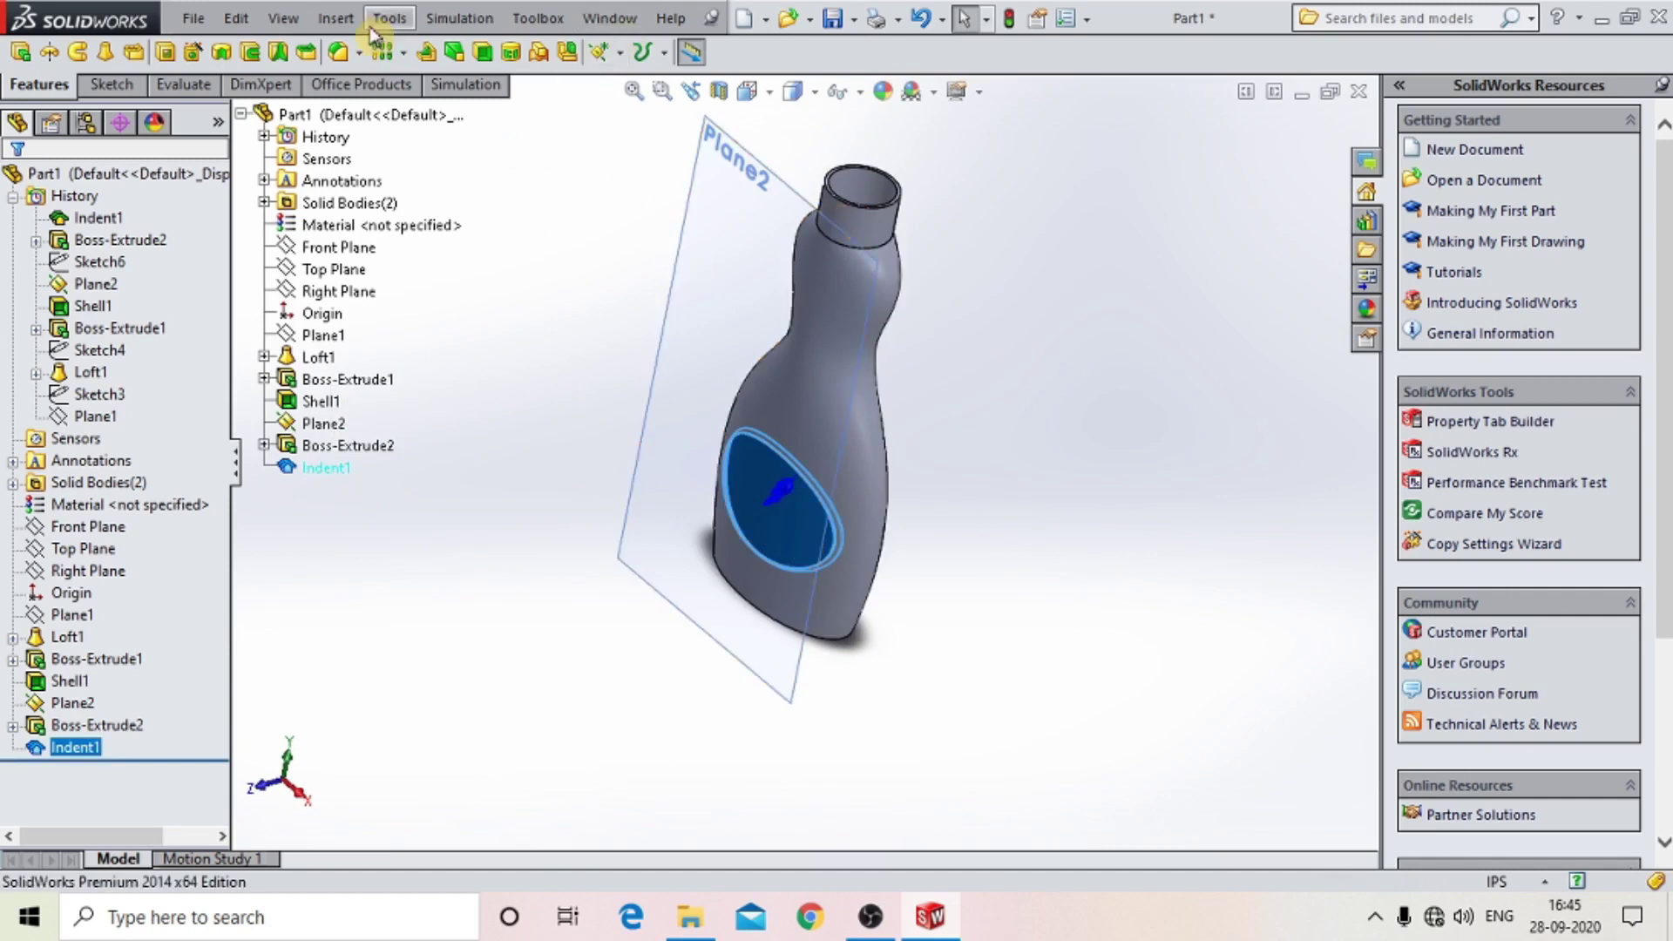
{"action": "left_click", "coordinate": [567, 53]}
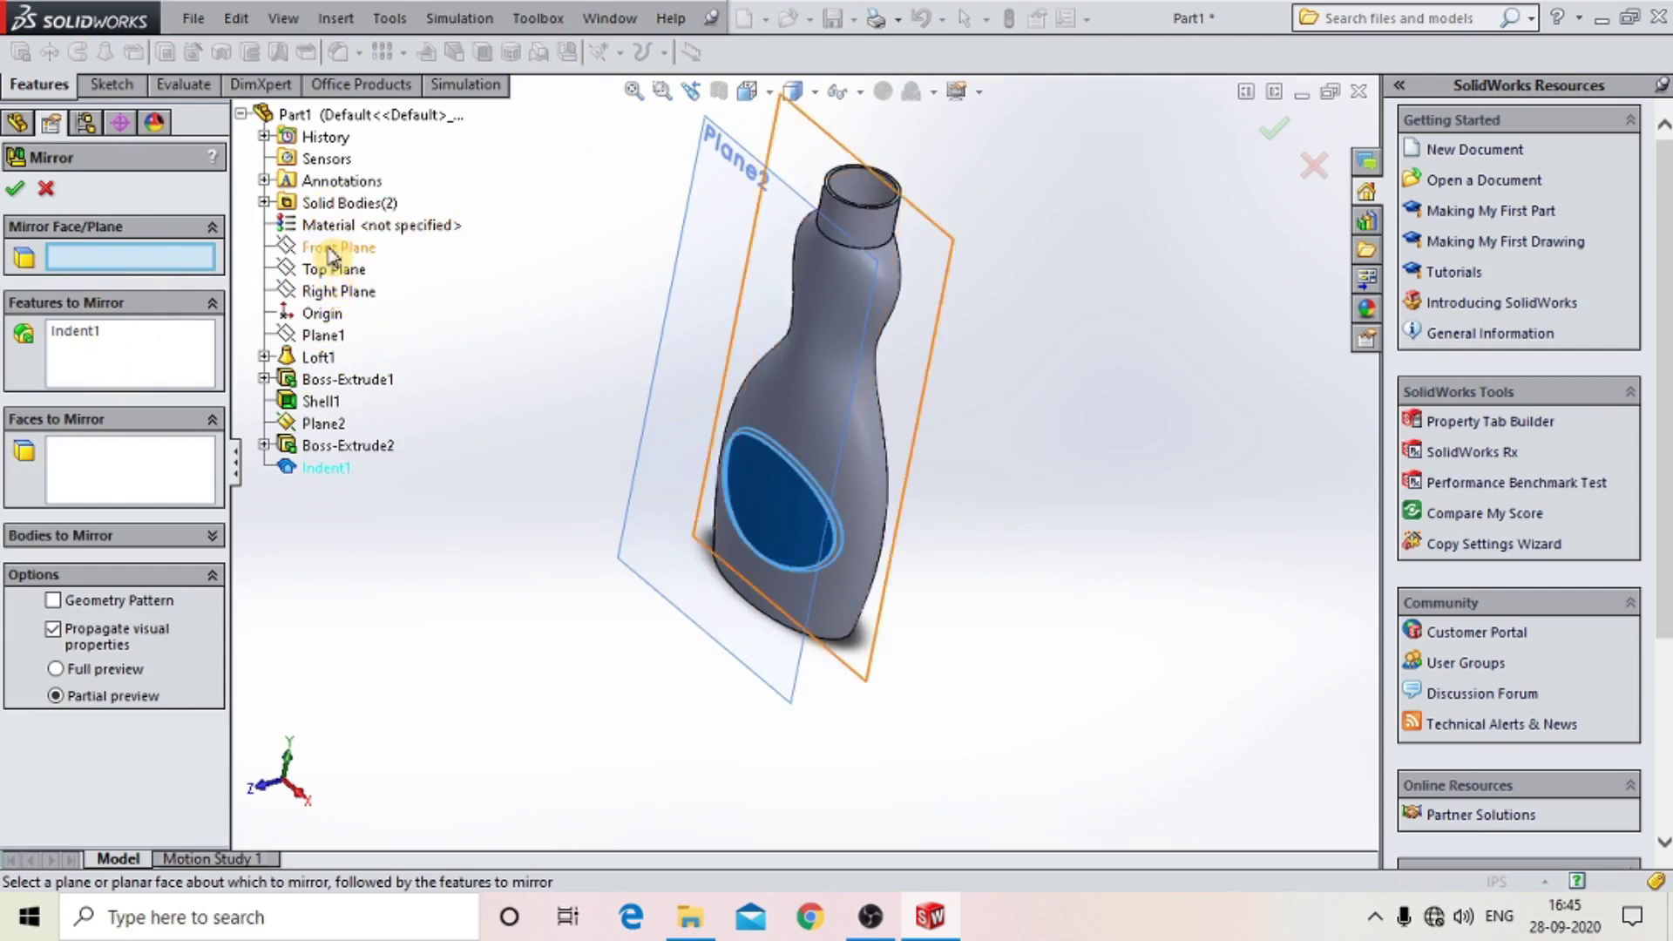
{"action": "left_click", "coordinate": [332, 253]}
Try mirroring Indent1 plus Boss-Extrude2 about the Front Plane, then cancel after the rebuild error.
{"action": "middle_click_drag", "start_coordinate": [1220, 282], "coordinate": [1152, 264]}
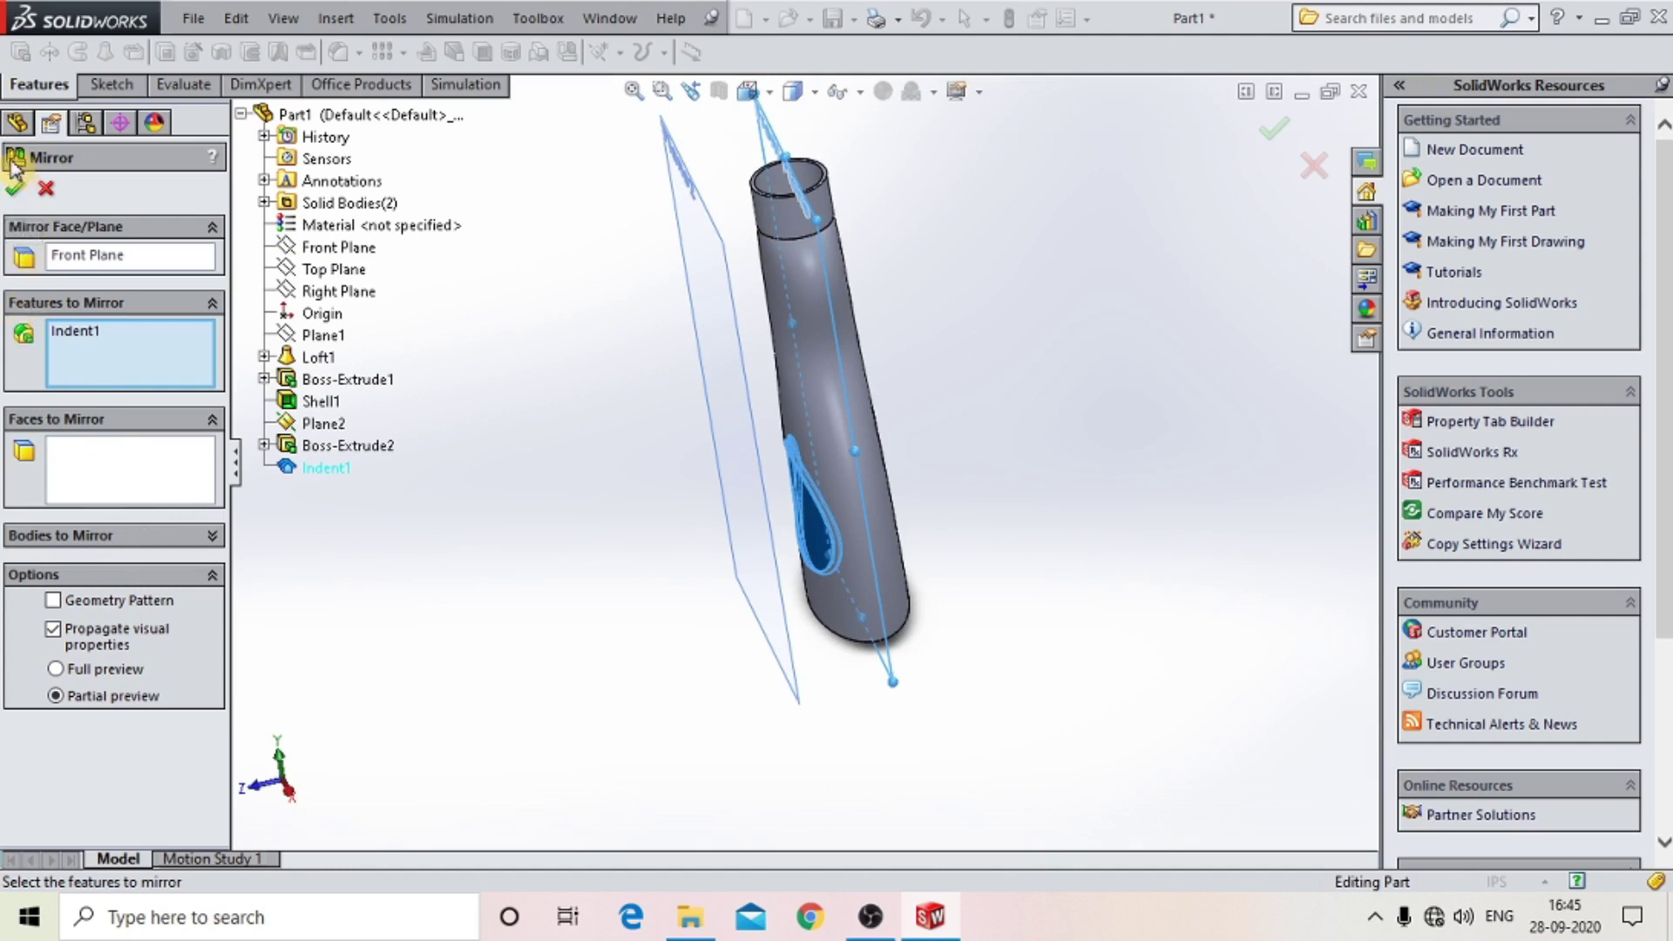
{"action": "left_click", "coordinate": [15, 190]}
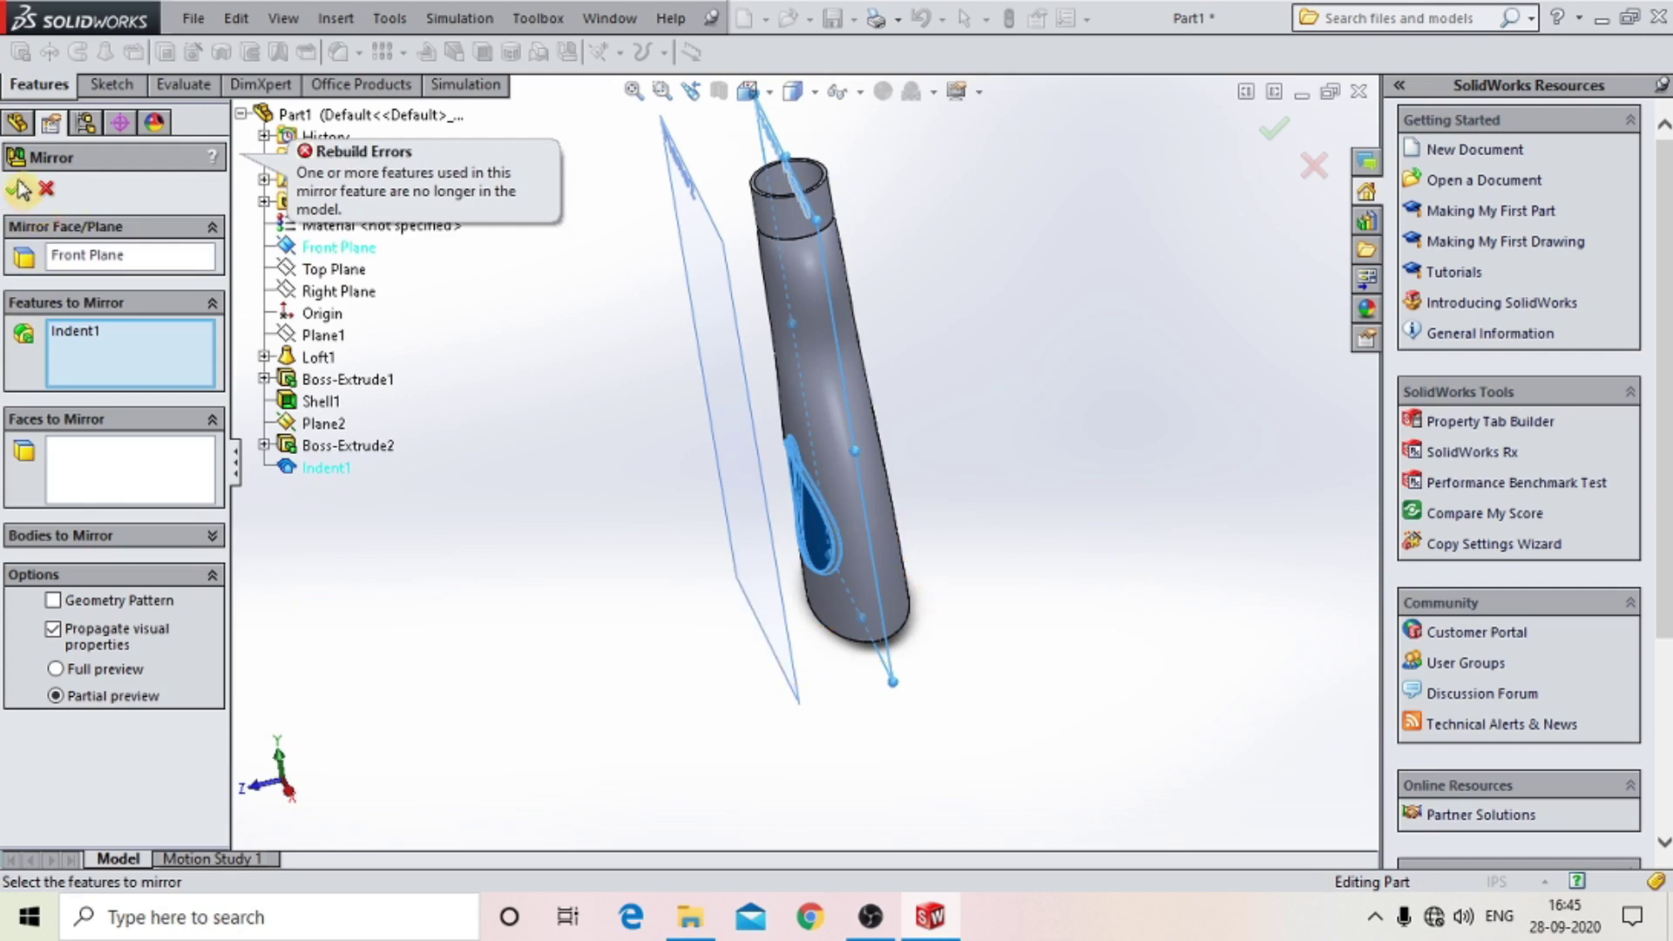
{"action": "mouse_move", "coordinate": [938, 485]}
{"action": "middle_mouse_down"}
{"action": "mouse_move", "coordinate": [934, 412]}
{"action": "mouse_move", "coordinate": [954, 452]}
{"action": "mouse_move", "coordinate": [920, 453]}
{"action": "mouse_move", "coordinate": [1030, 398]}
{"action": "mouse_move", "coordinate": [867, 470]}
{"action": "mouse_move", "coordinate": [828, 532]}
{"action": "middle_mouse_up"}
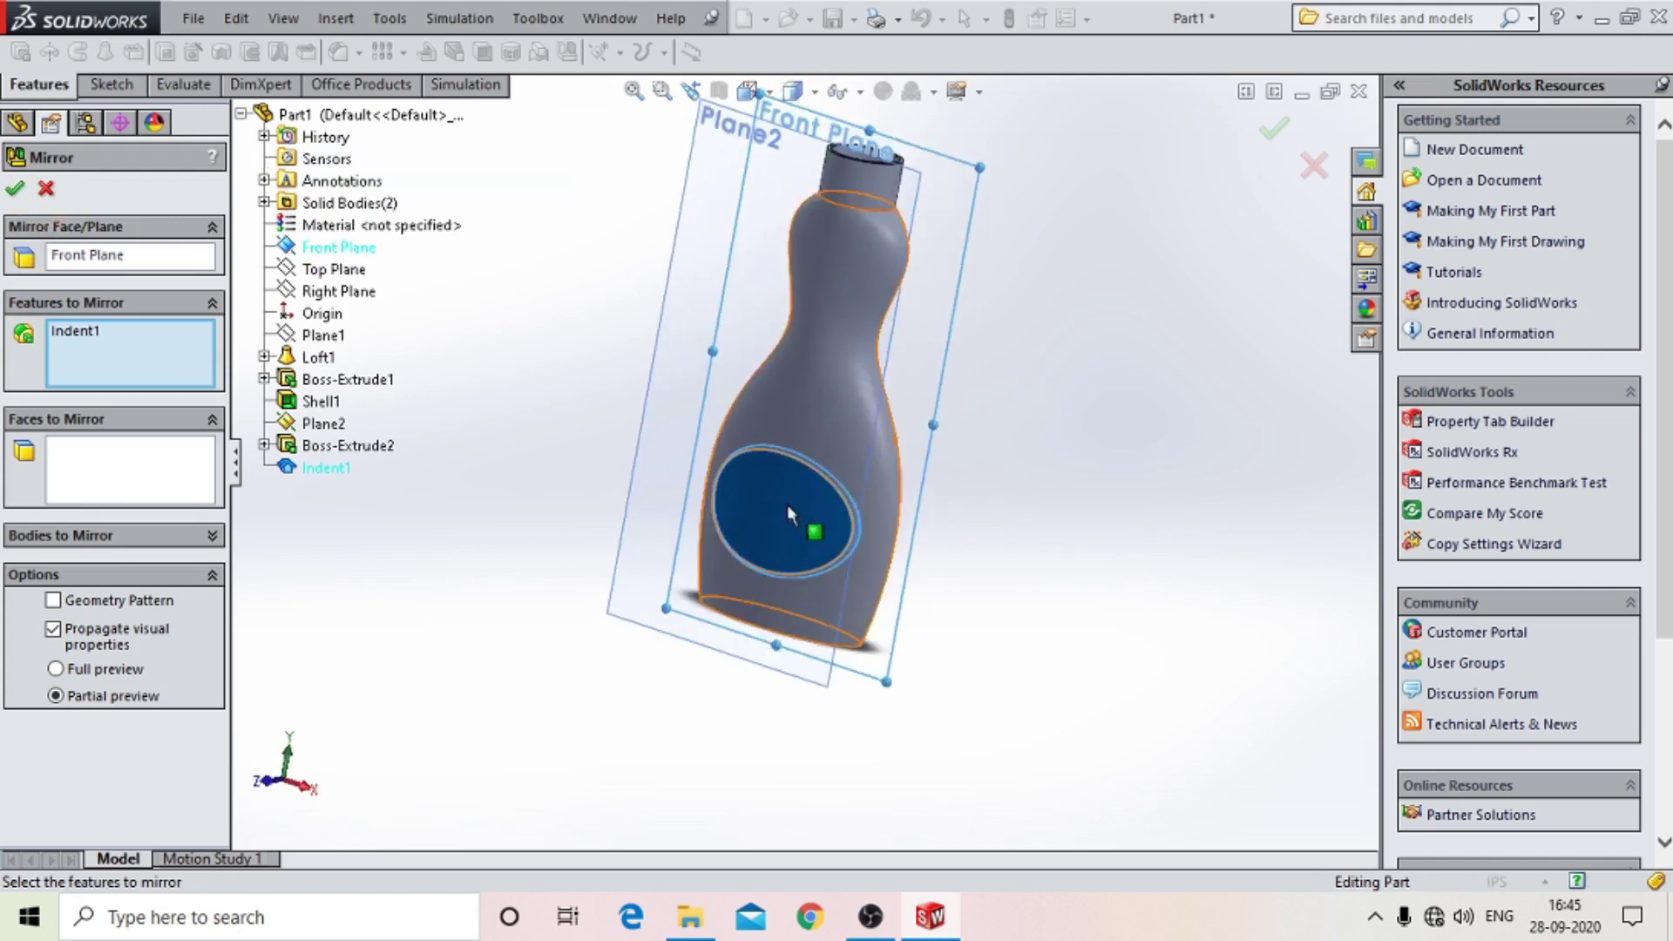
{"action": "scroll", "coordinate": [797, 564], "scroll_direction": "down", "scroll_amount": 3}
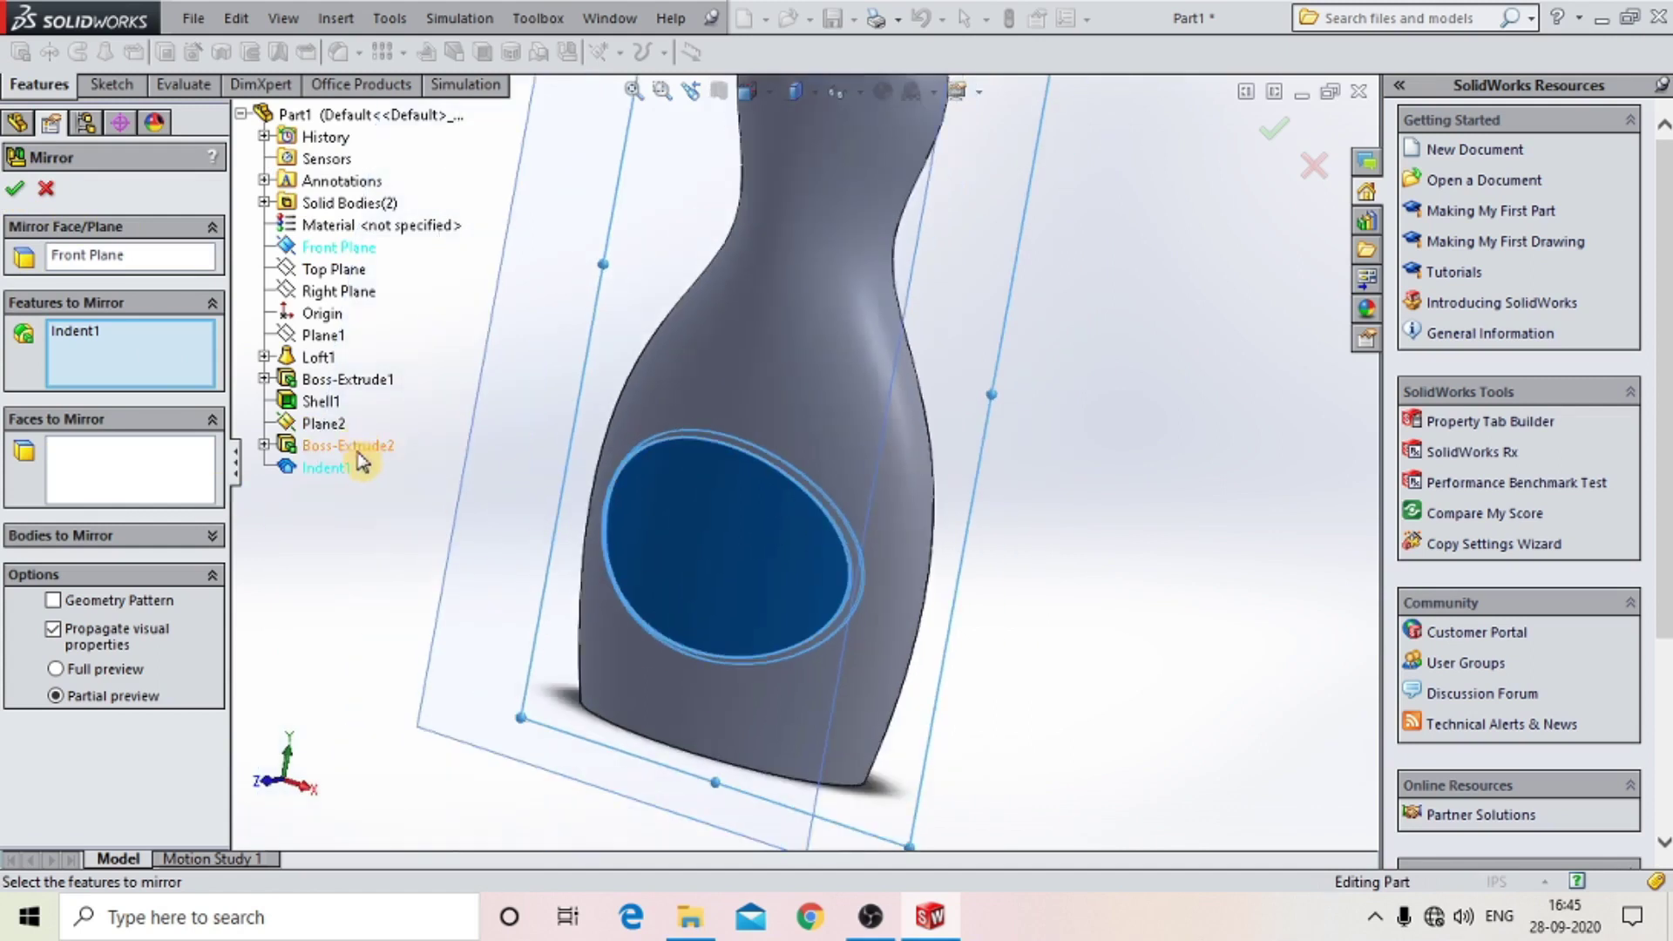
{"action": "left_click", "coordinate": [353, 446]}
{"action": "mouse_move", "coordinate": [1185, 377]}
{"action": "middle_mouse_down"}
{"action": "mouse_move", "coordinate": [934, 410]}
{"action": "mouse_move", "coordinate": [1080, 392]}
{"action": "middle_mouse_up"}
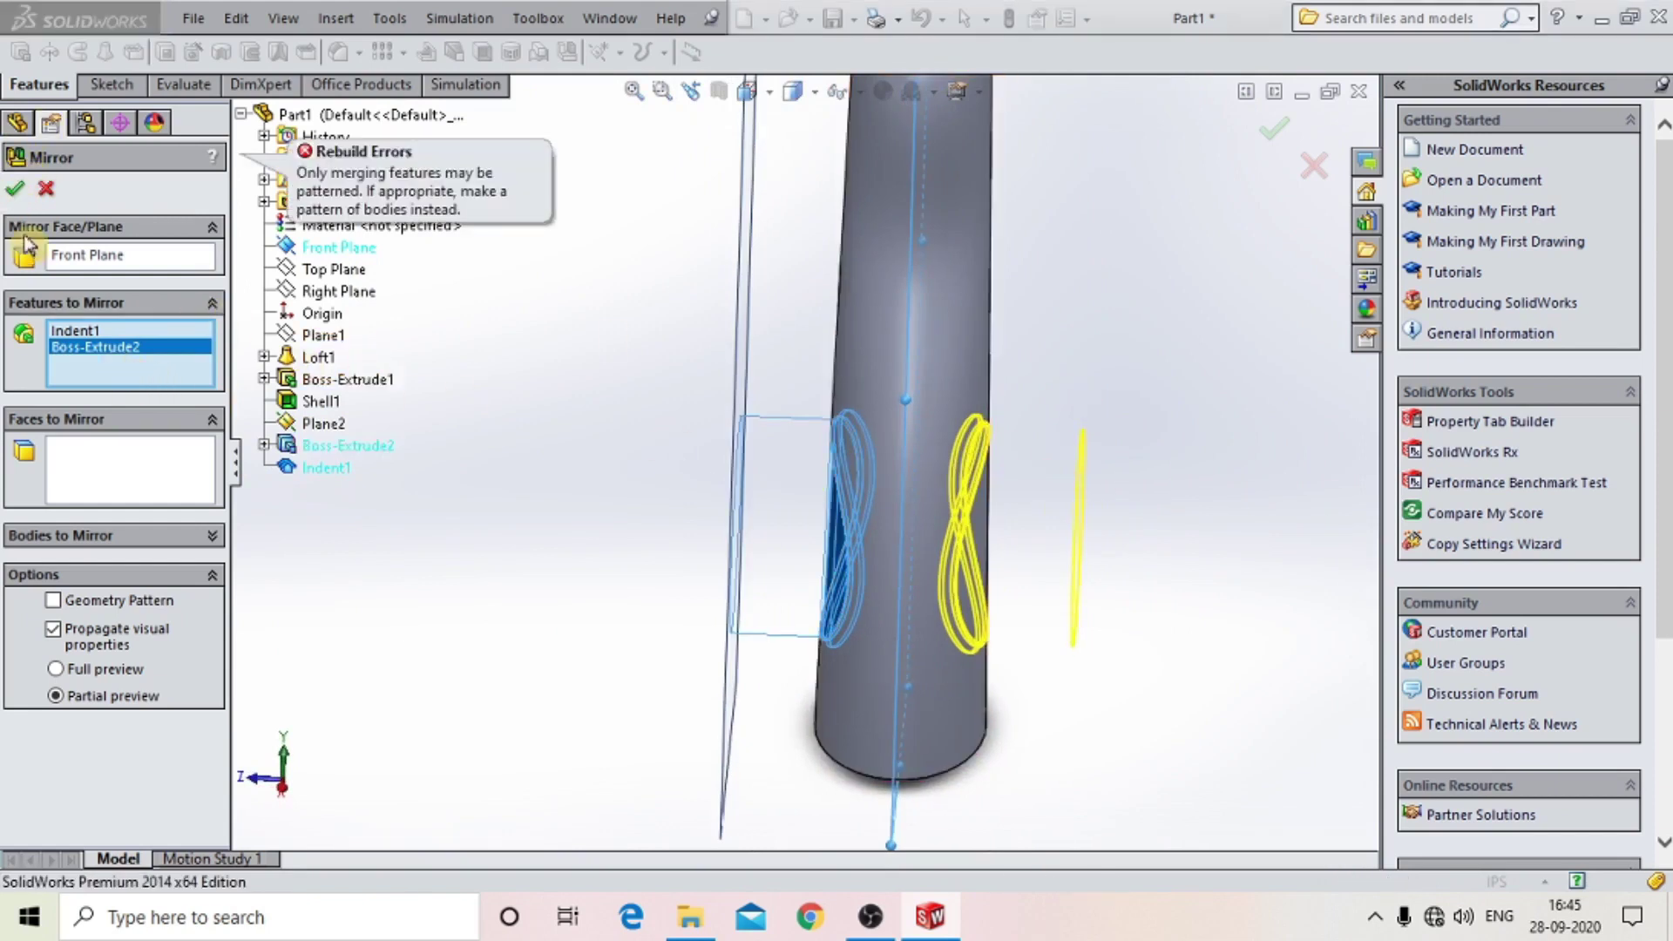
{"action": "left_click", "coordinate": [25, 196]}
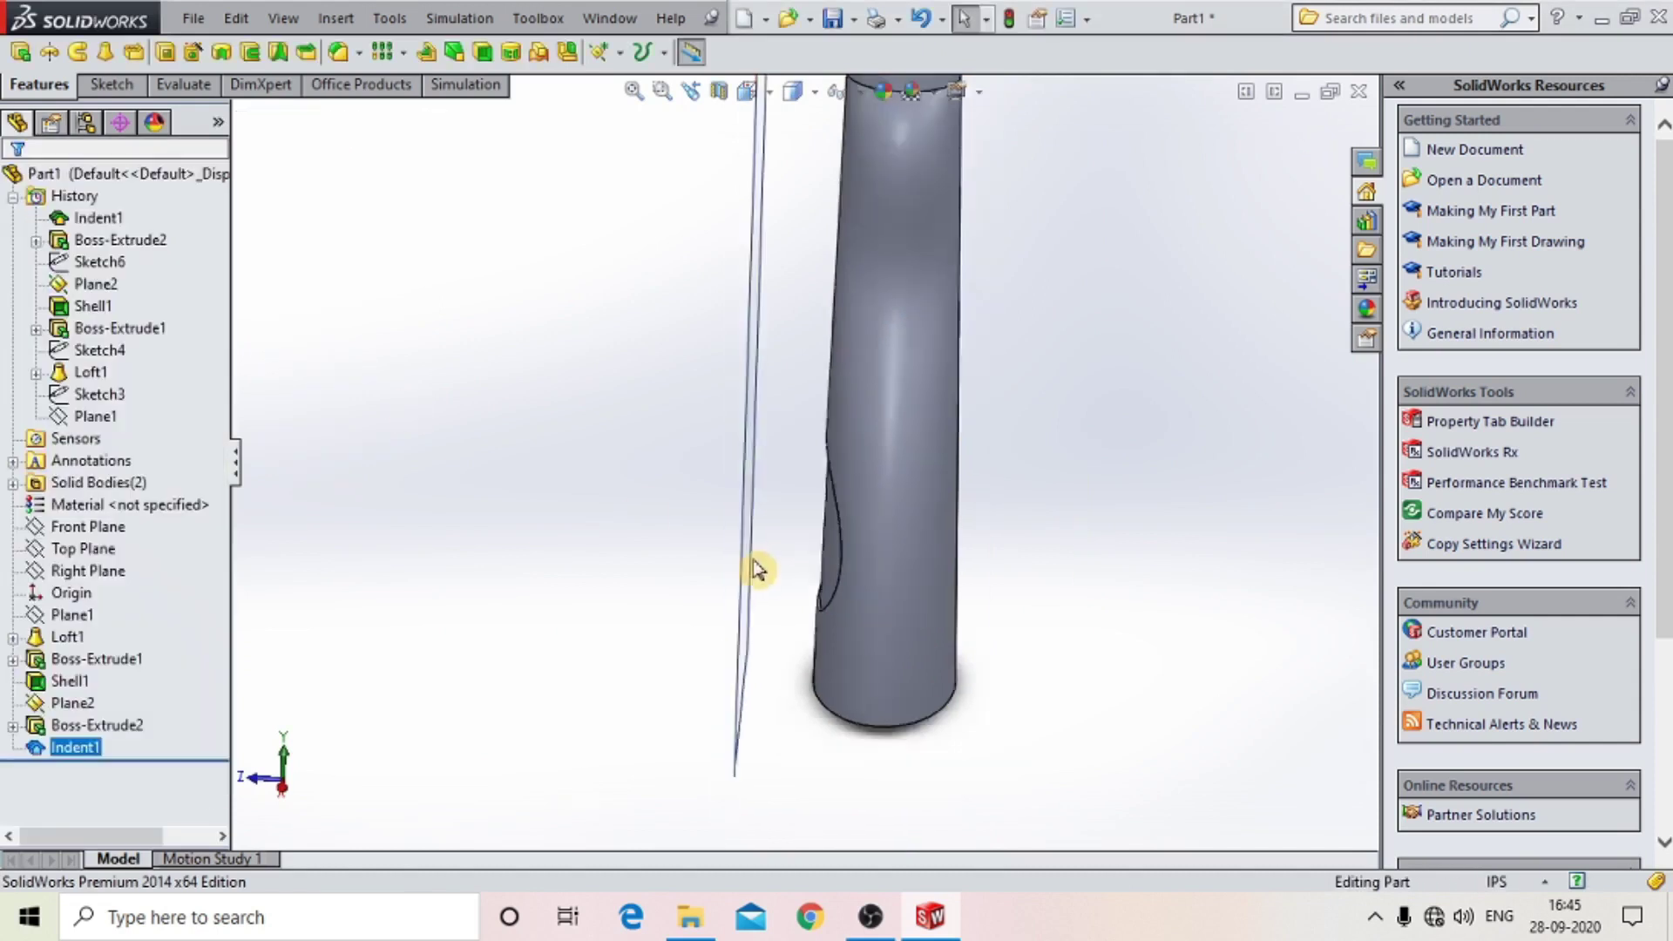
Show Boss-Extrude2 again and start a Mirror with only it selected.
{"action": "left_click", "coordinate": [87, 725]}
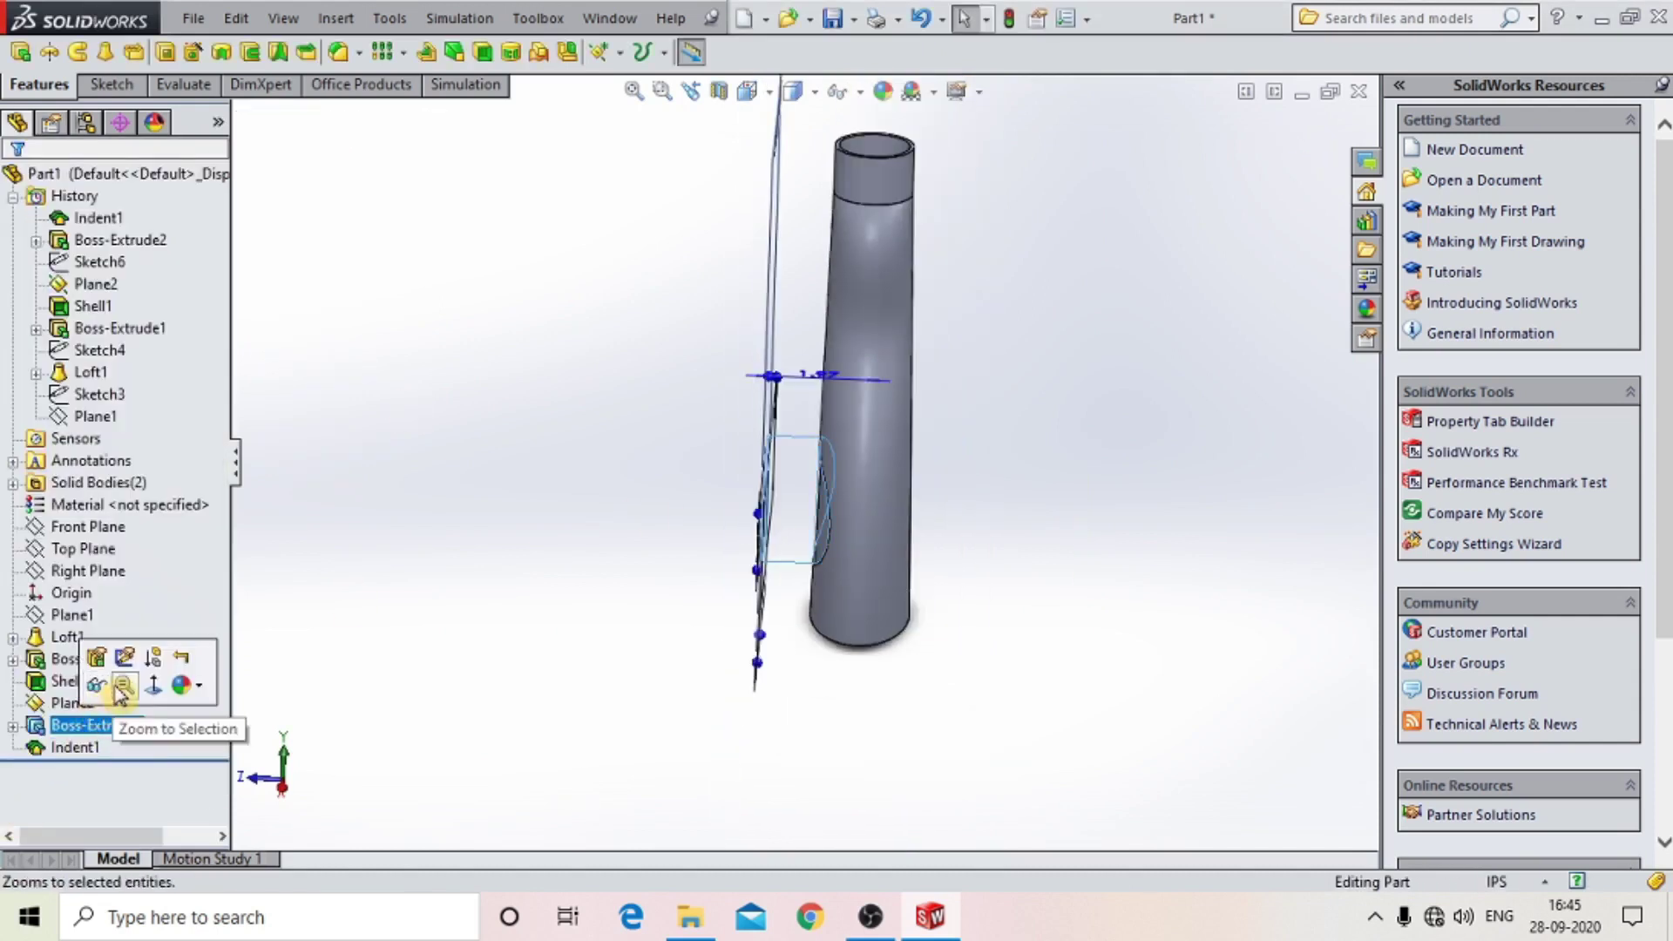
{"action": "left_click", "coordinate": [105, 702]}
{"action": "scroll", "coordinate": [891, 434], "scroll_direction": "down", "scroll_amount": 2}
{"action": "scroll", "coordinate": [789, 488], "scroll_direction": "down", "scroll_amount": 2}
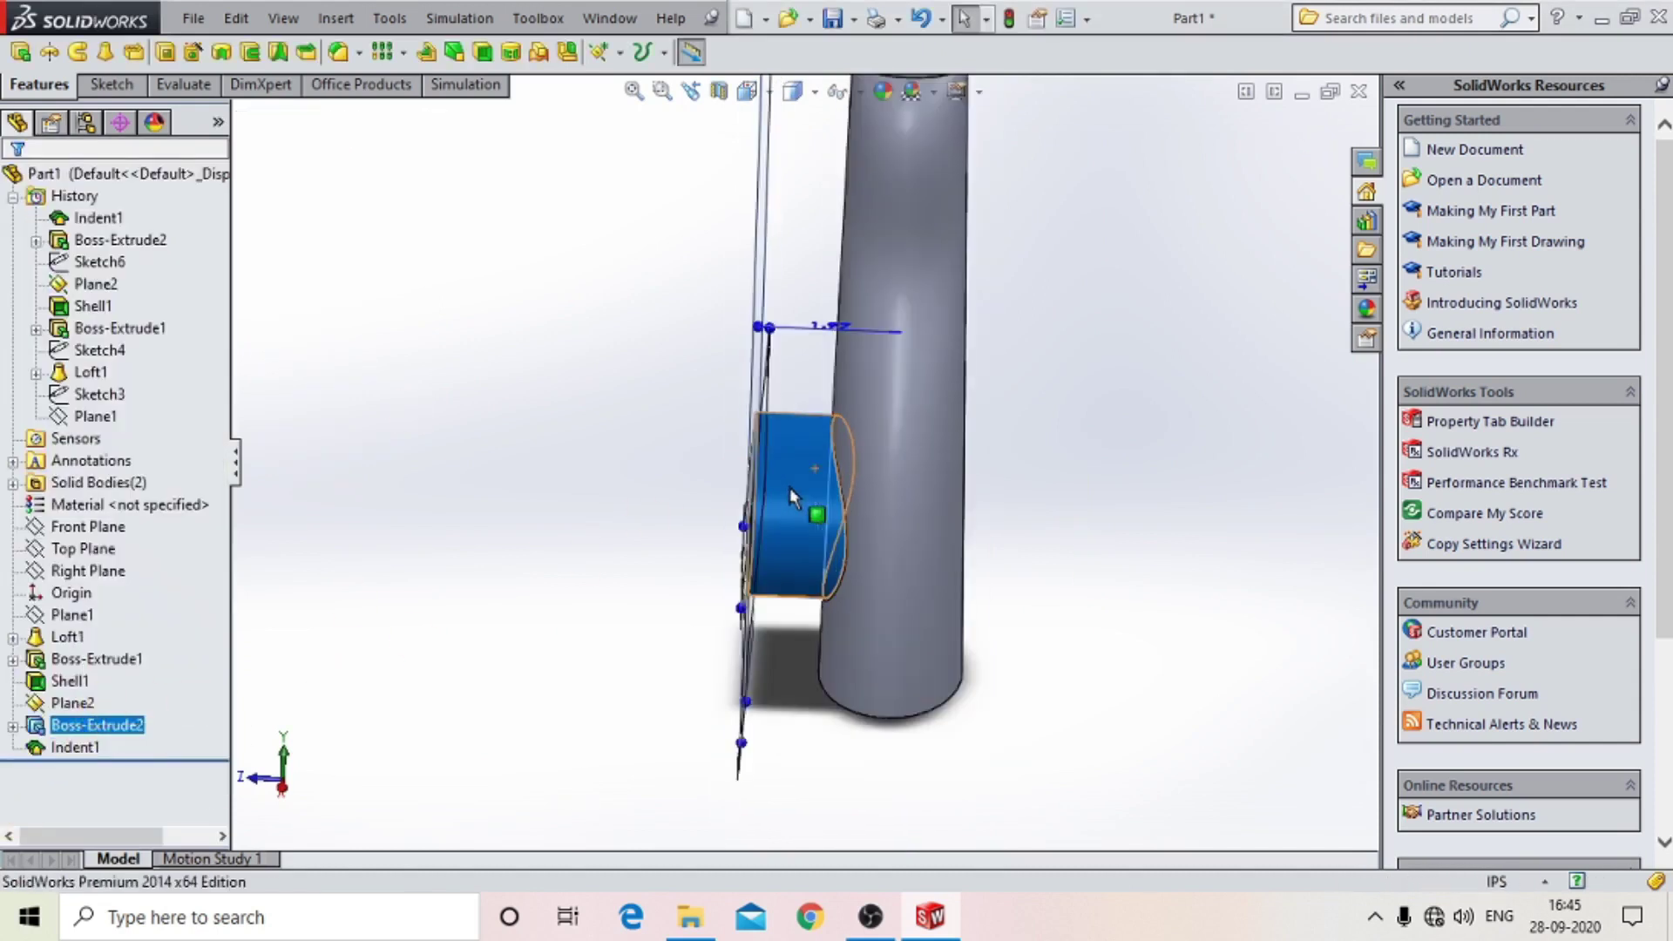
{"action": "left_click", "coordinate": [567, 52]}
{"action": "scroll", "coordinate": [811, 461], "scroll_direction": "up", "scroll_amount": 2}
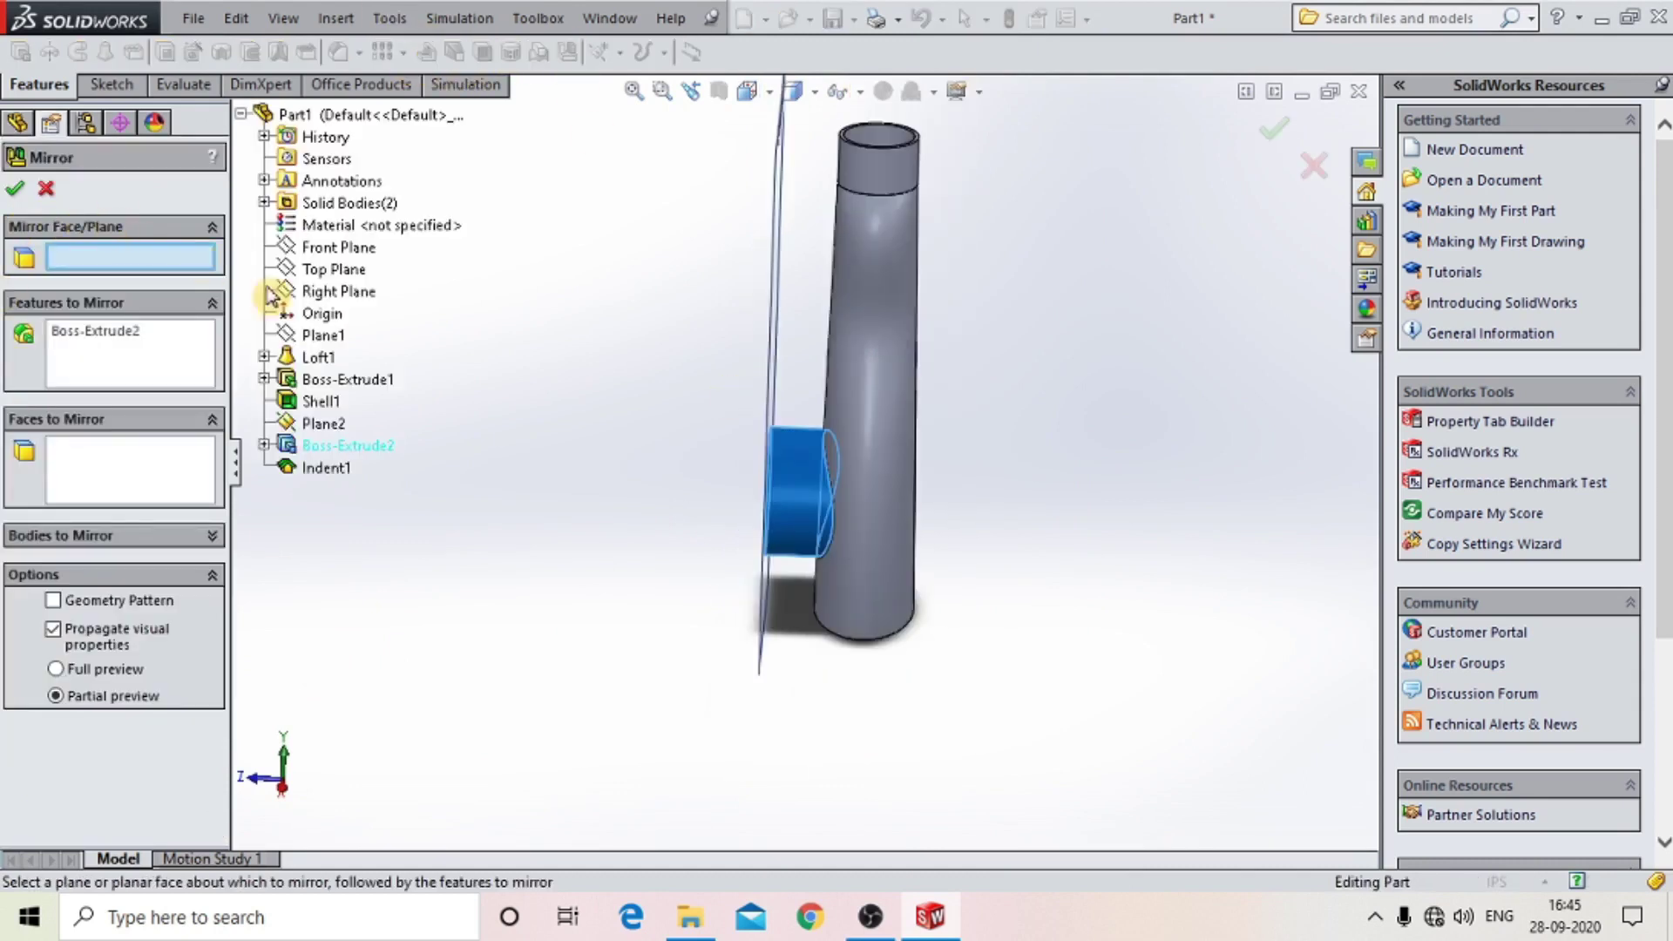
Mirror Boss-Extrude2 and Indent1 across the Front Plane to recess the opposite side.
{"action": "left_click", "coordinate": [144, 373]}
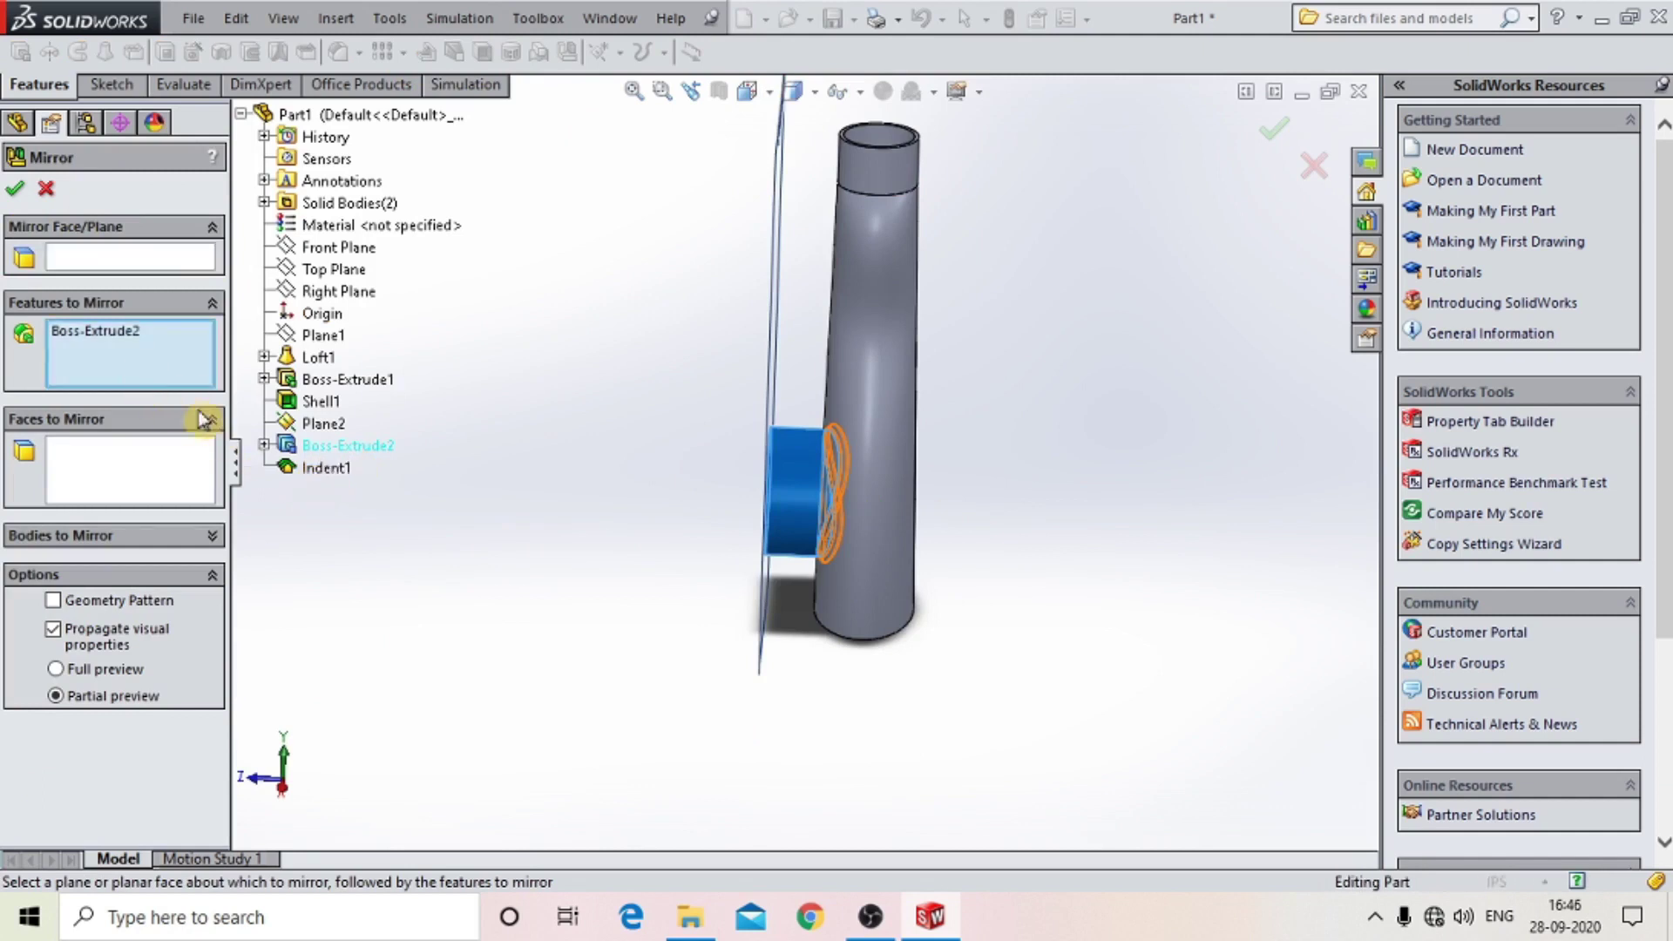
{"action": "left_click", "coordinate": [326, 468]}
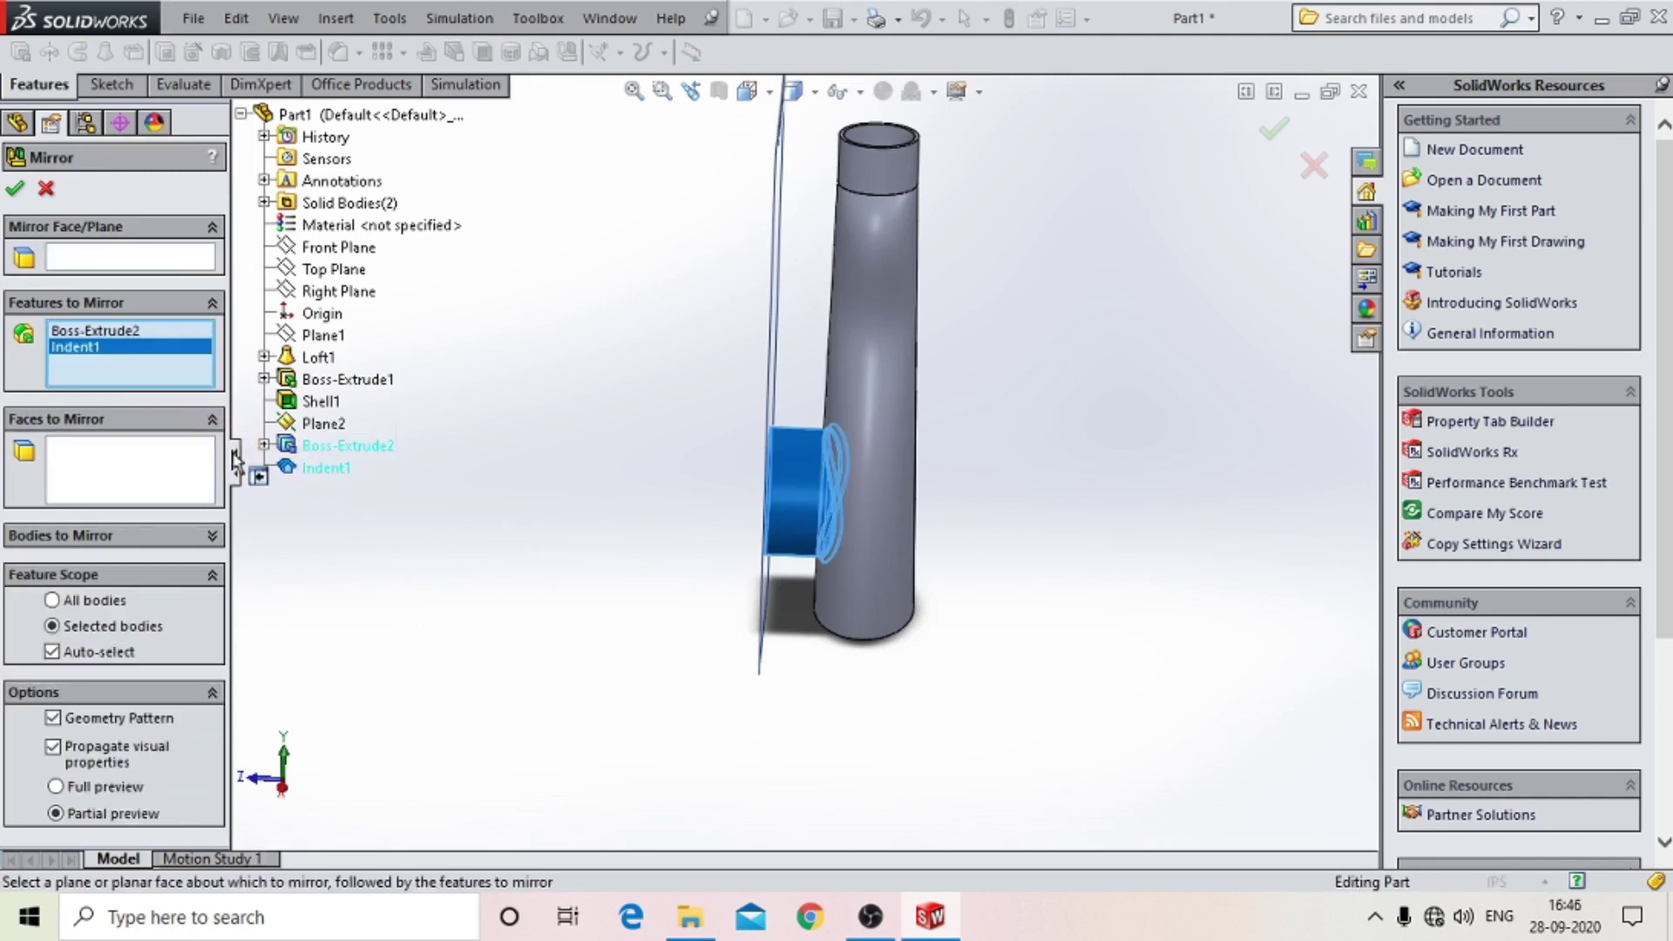
{"action": "left_click", "coordinate": [165, 256]}
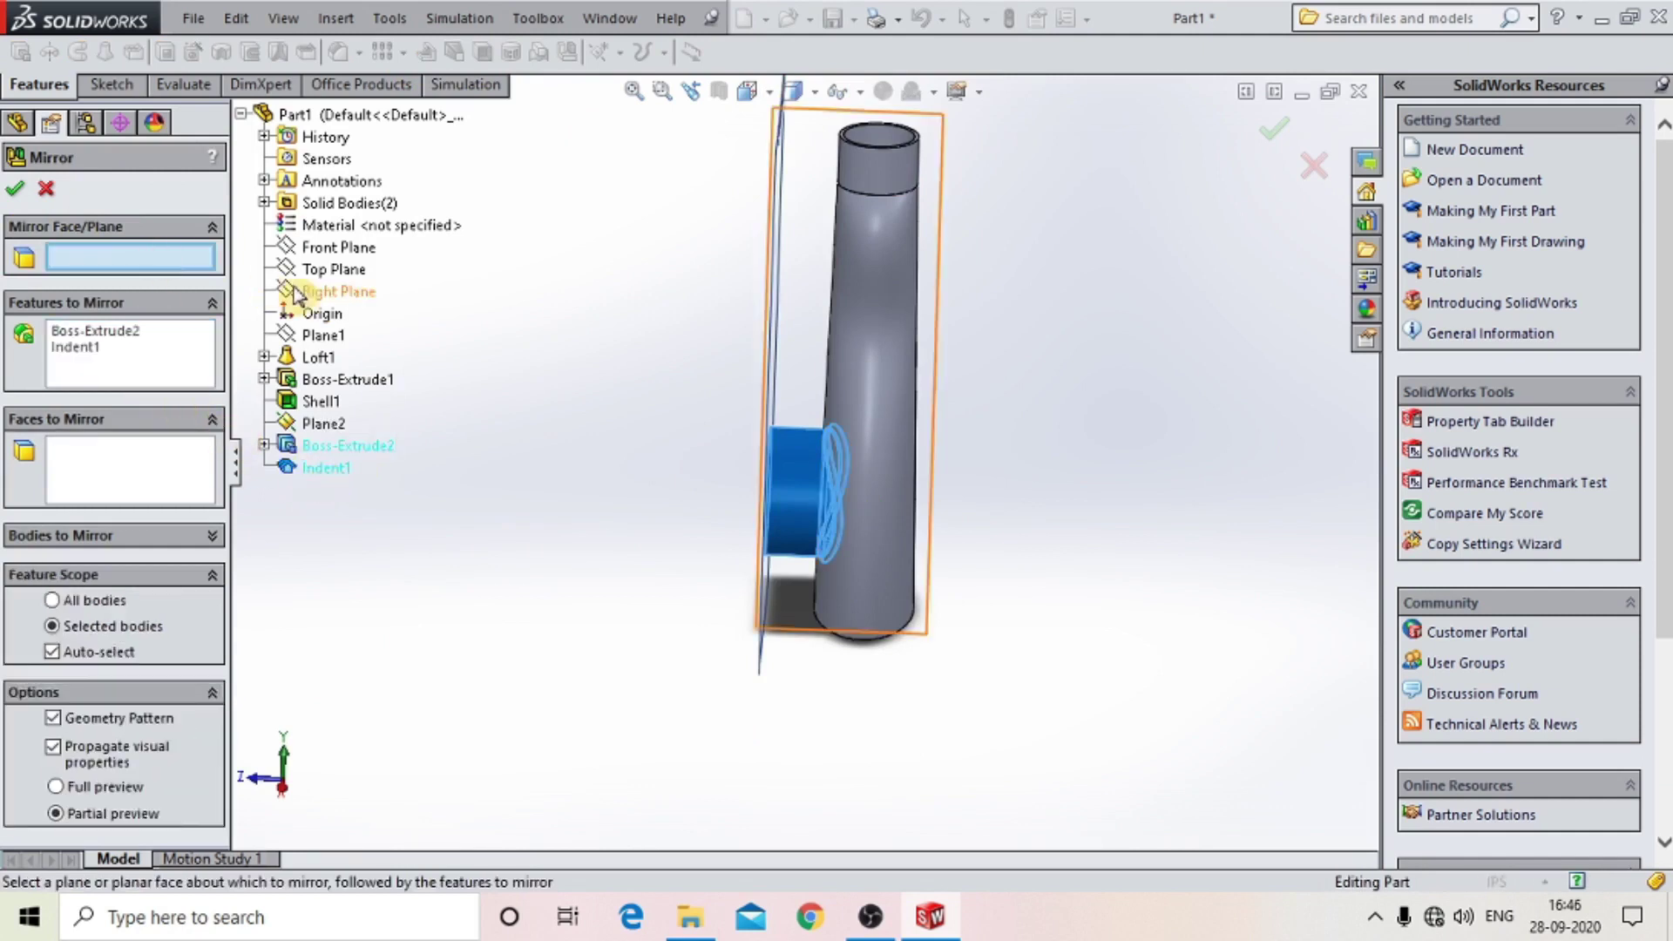
{"action": "left_click", "coordinate": [335, 247]}
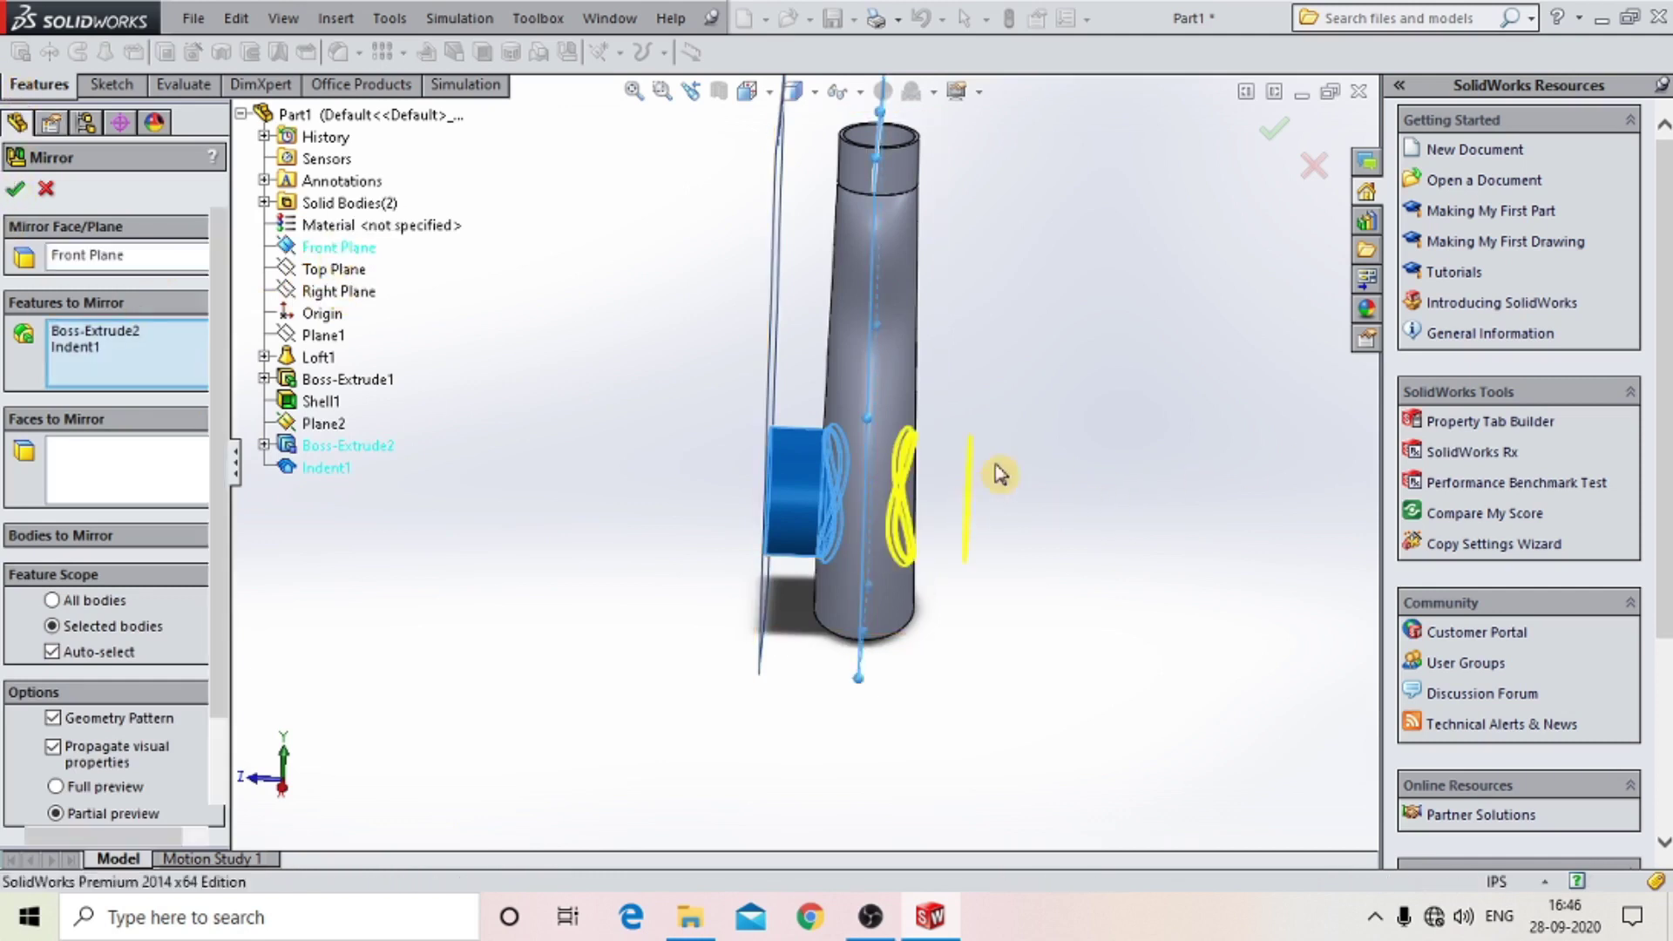
{"action": "middle_click_drag", "start_coordinate": [992, 436], "coordinate": [932, 526]}
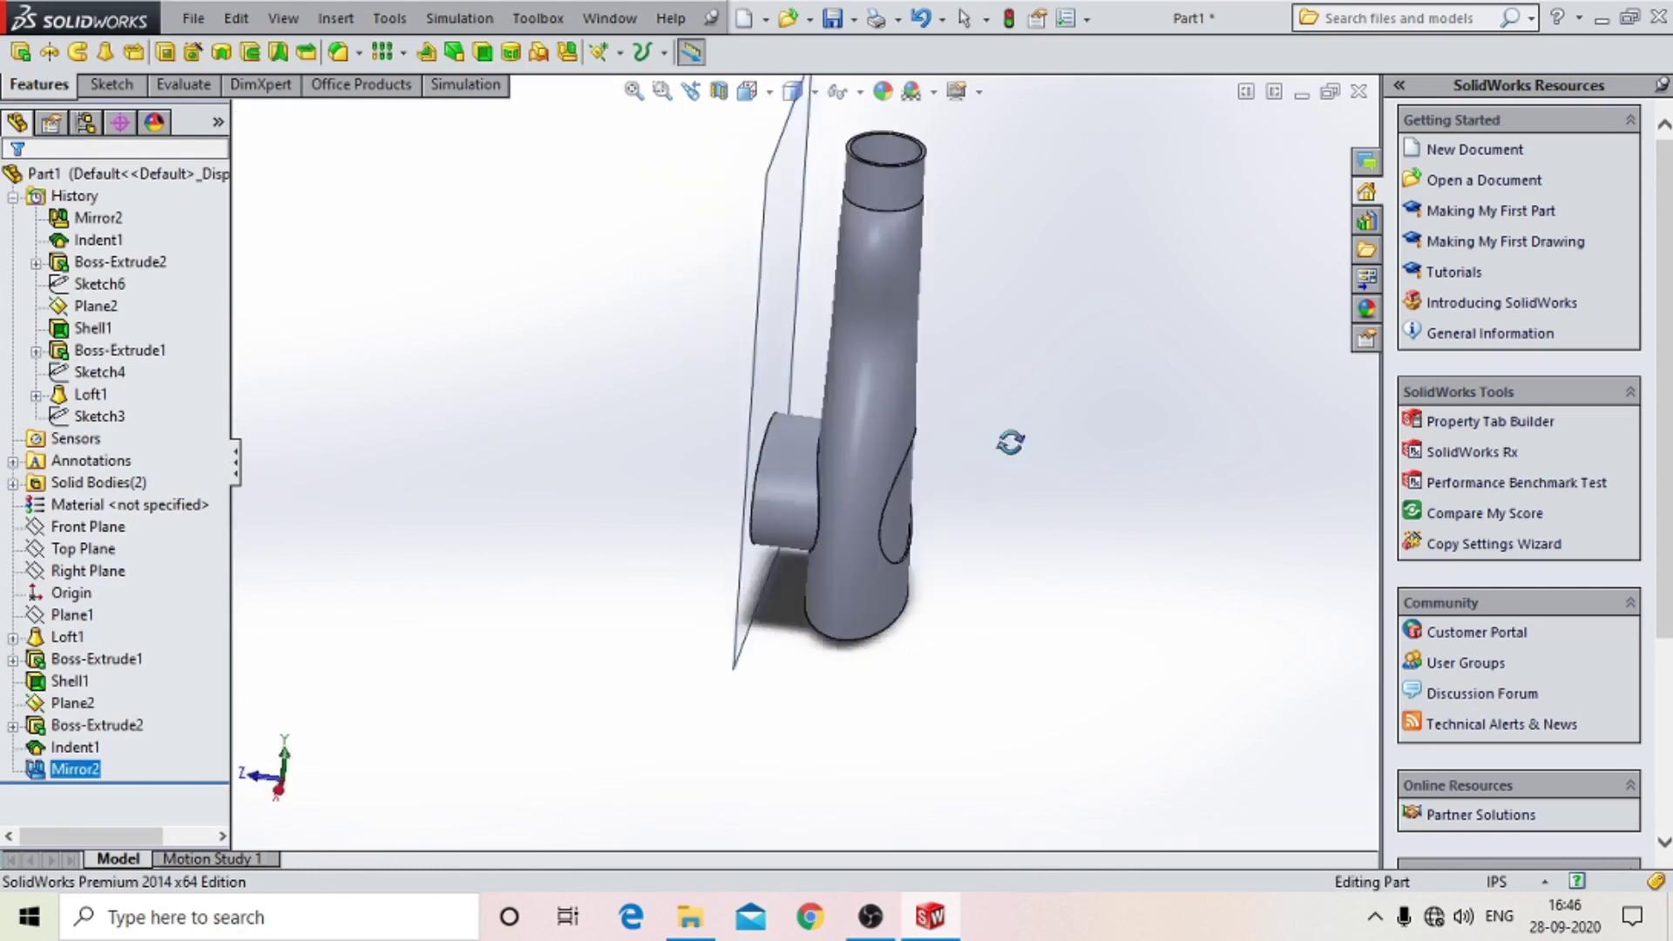
Hide the helper plane Plane2.
{"action": "scroll", "coordinate": [933, 519], "scroll_direction": "down", "scroll_amount": 3}
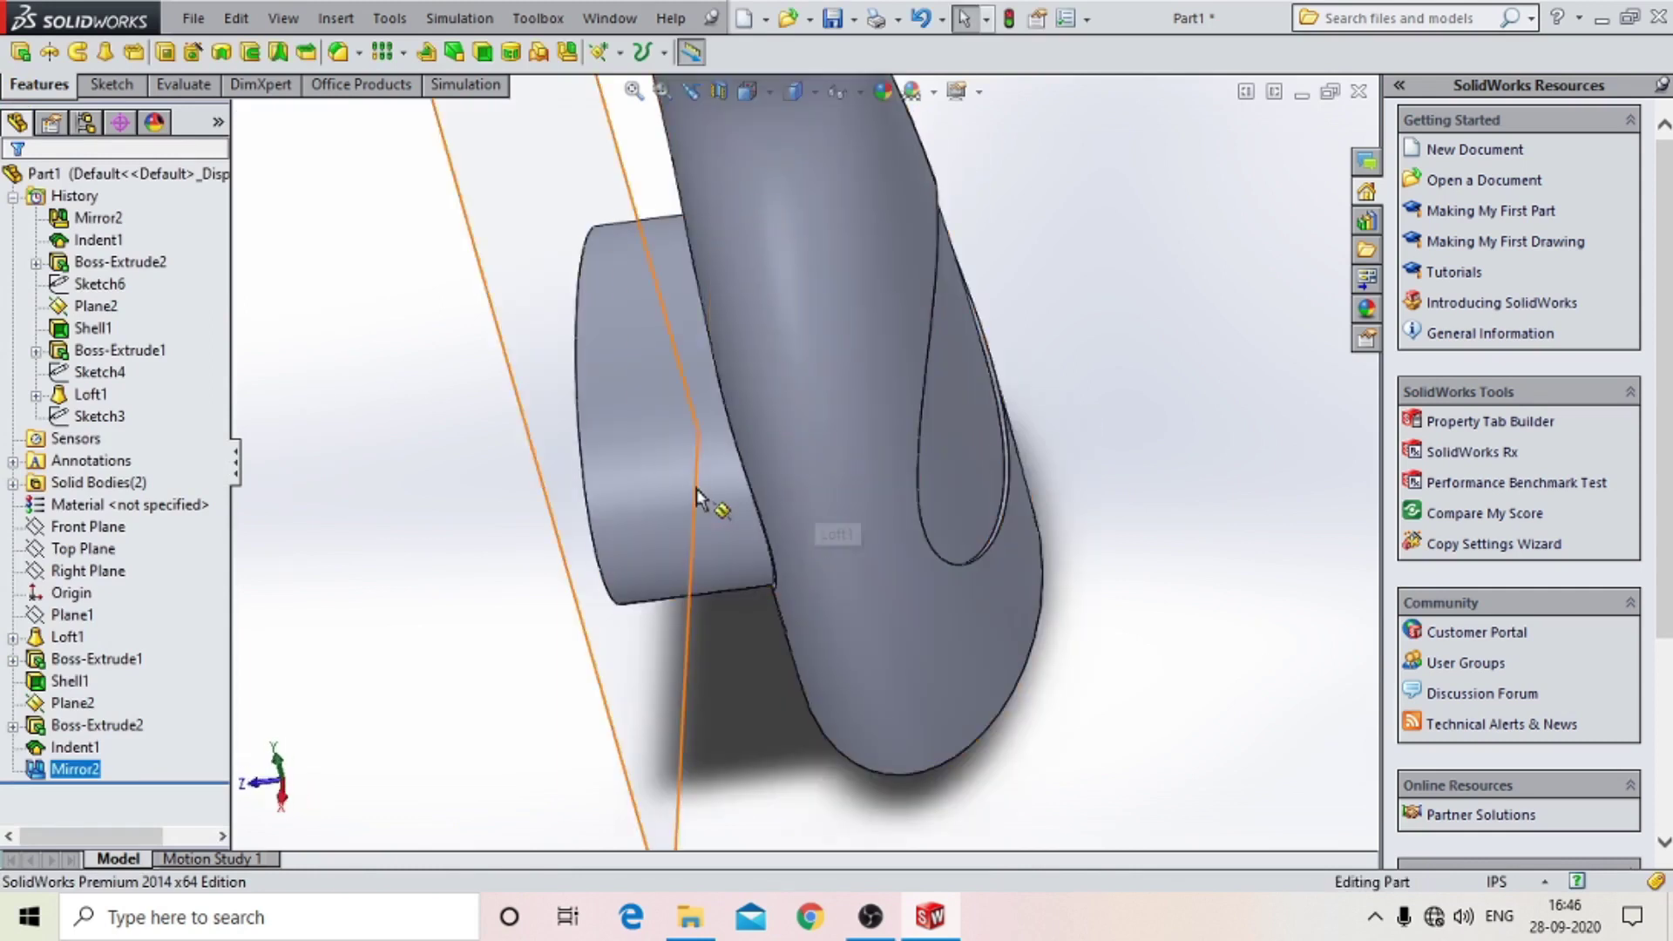
{"action": "left_click", "coordinate": [694, 487]}
{"action": "left_click", "coordinate": [817, 407]}
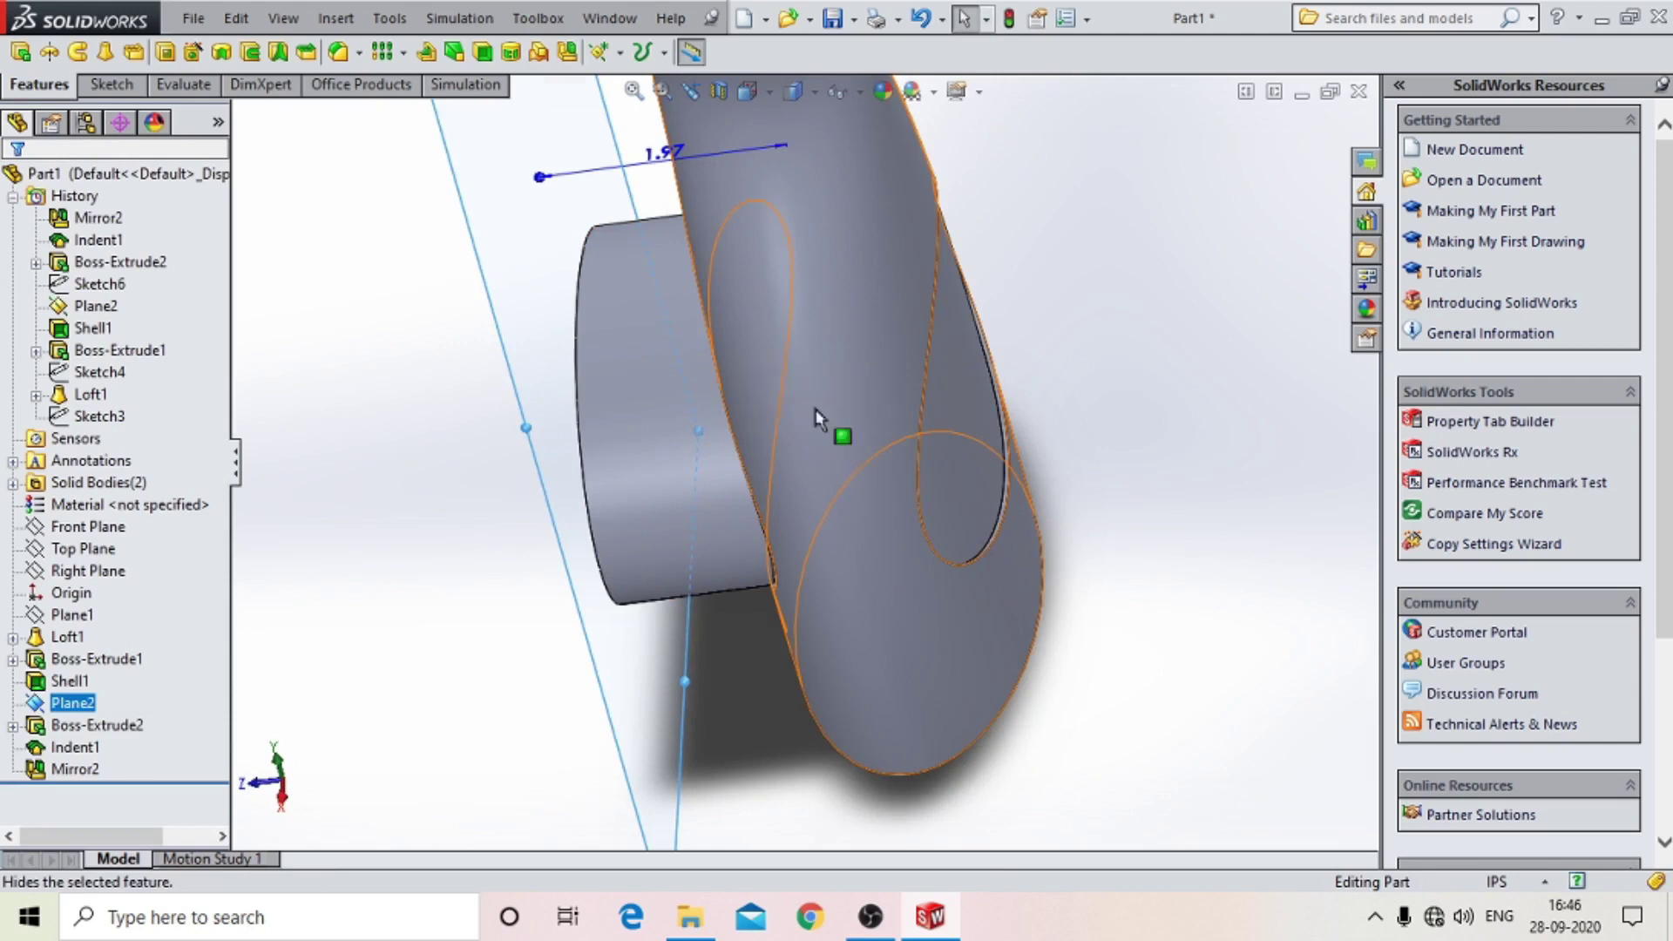
{"action": "scroll", "coordinate": [1035, 474], "scroll_direction": "up", "scroll_amount": 3}
Hide the Boss-Extrude2 body so only the oval recess shows on the bottle wall.
{"action": "scroll", "coordinate": [972, 467], "scroll_direction": "up", "scroll_amount": 3}
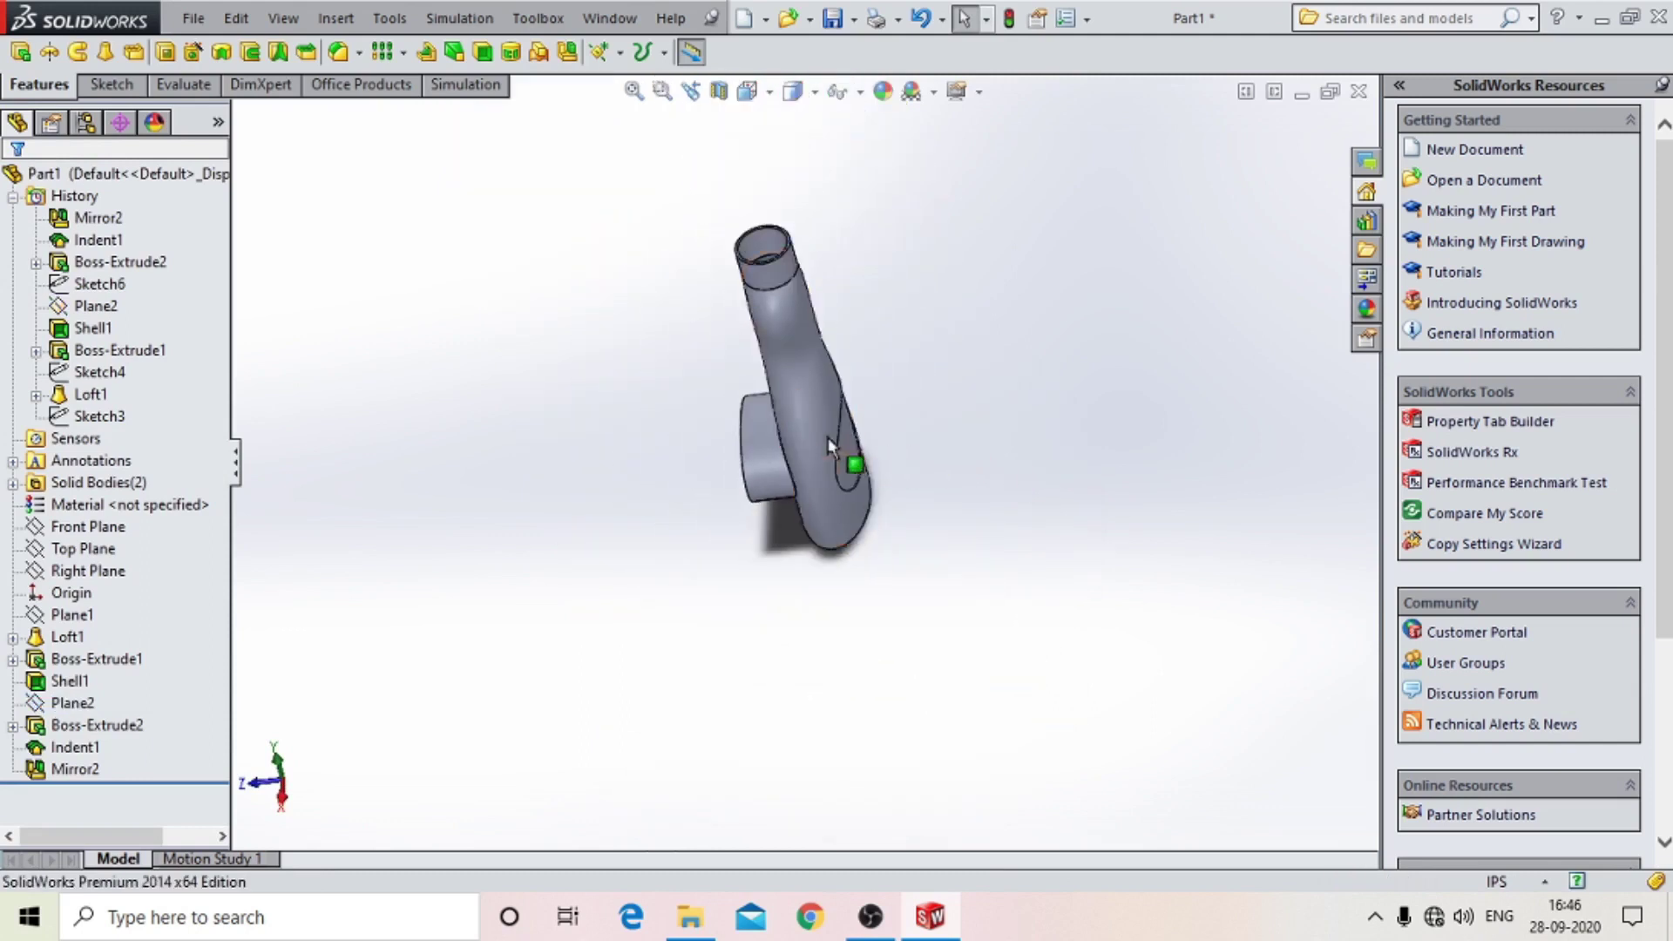
{"action": "middle_click_drag", "start_coordinate": [851, 463], "coordinate": [863, 415]}
{"action": "scroll", "coordinate": [797, 471], "scroll_direction": "down", "scroll_amount": 3}
{"action": "left_click", "coordinate": [711, 484]}
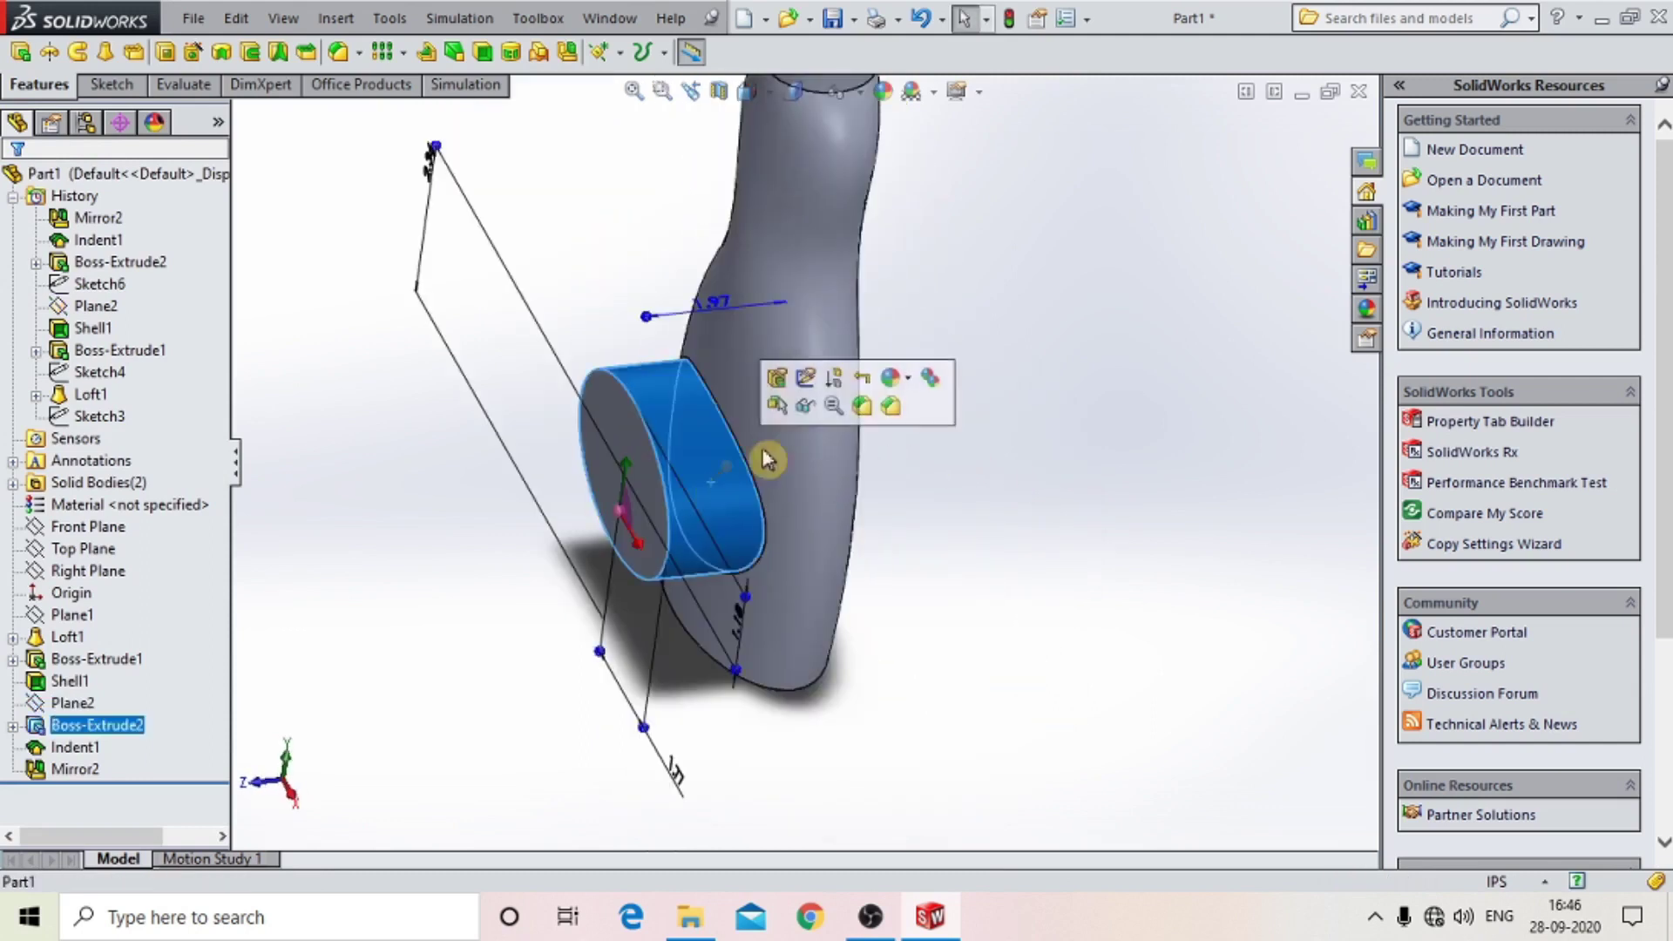
{"action": "left_click", "coordinate": [816, 417]}
{"action": "mouse_move", "coordinate": [989, 437]}
{"action": "middle_mouse_down"}
{"action": "mouse_move", "coordinate": [982, 368]}
{"action": "mouse_move", "coordinate": [1002, 482]}
{"action": "mouse_move", "coordinate": [842, 487]}
{"action": "mouse_move", "coordinate": [956, 395]}
{"action": "mouse_move", "coordinate": [1069, 478]}
{"action": "mouse_move", "coordinate": [851, 362]}
{"action": "middle_mouse_up"}
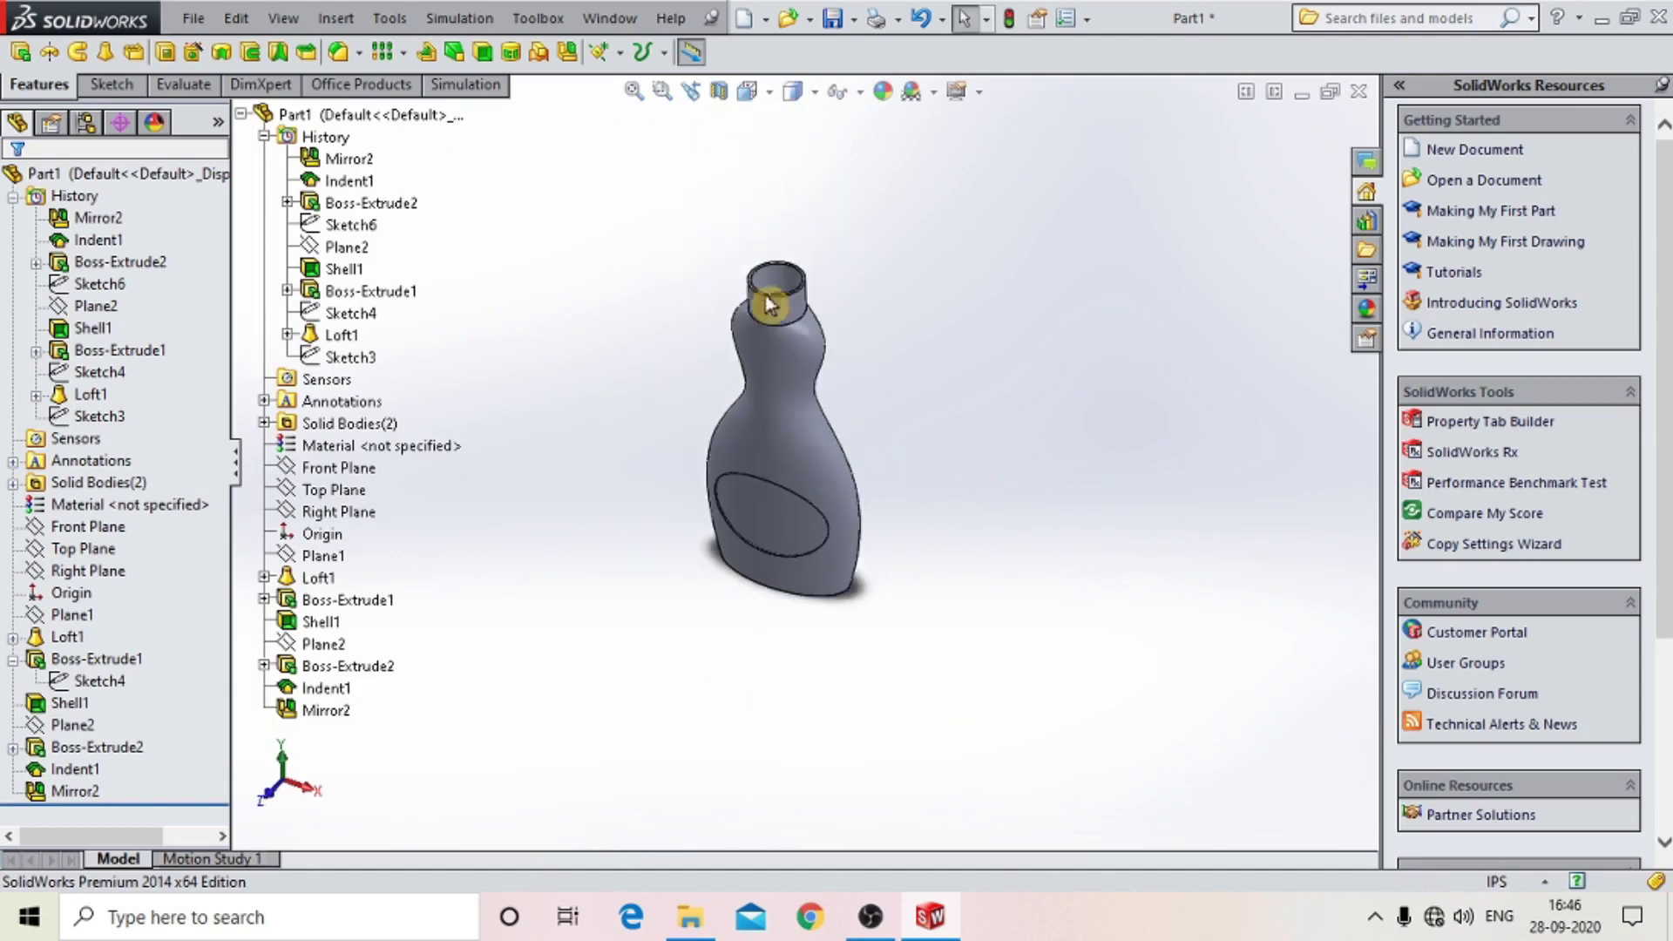
{"action": "scroll", "coordinate": [266, 281], "scroll_direction": "up", "scroll_amount": 3}
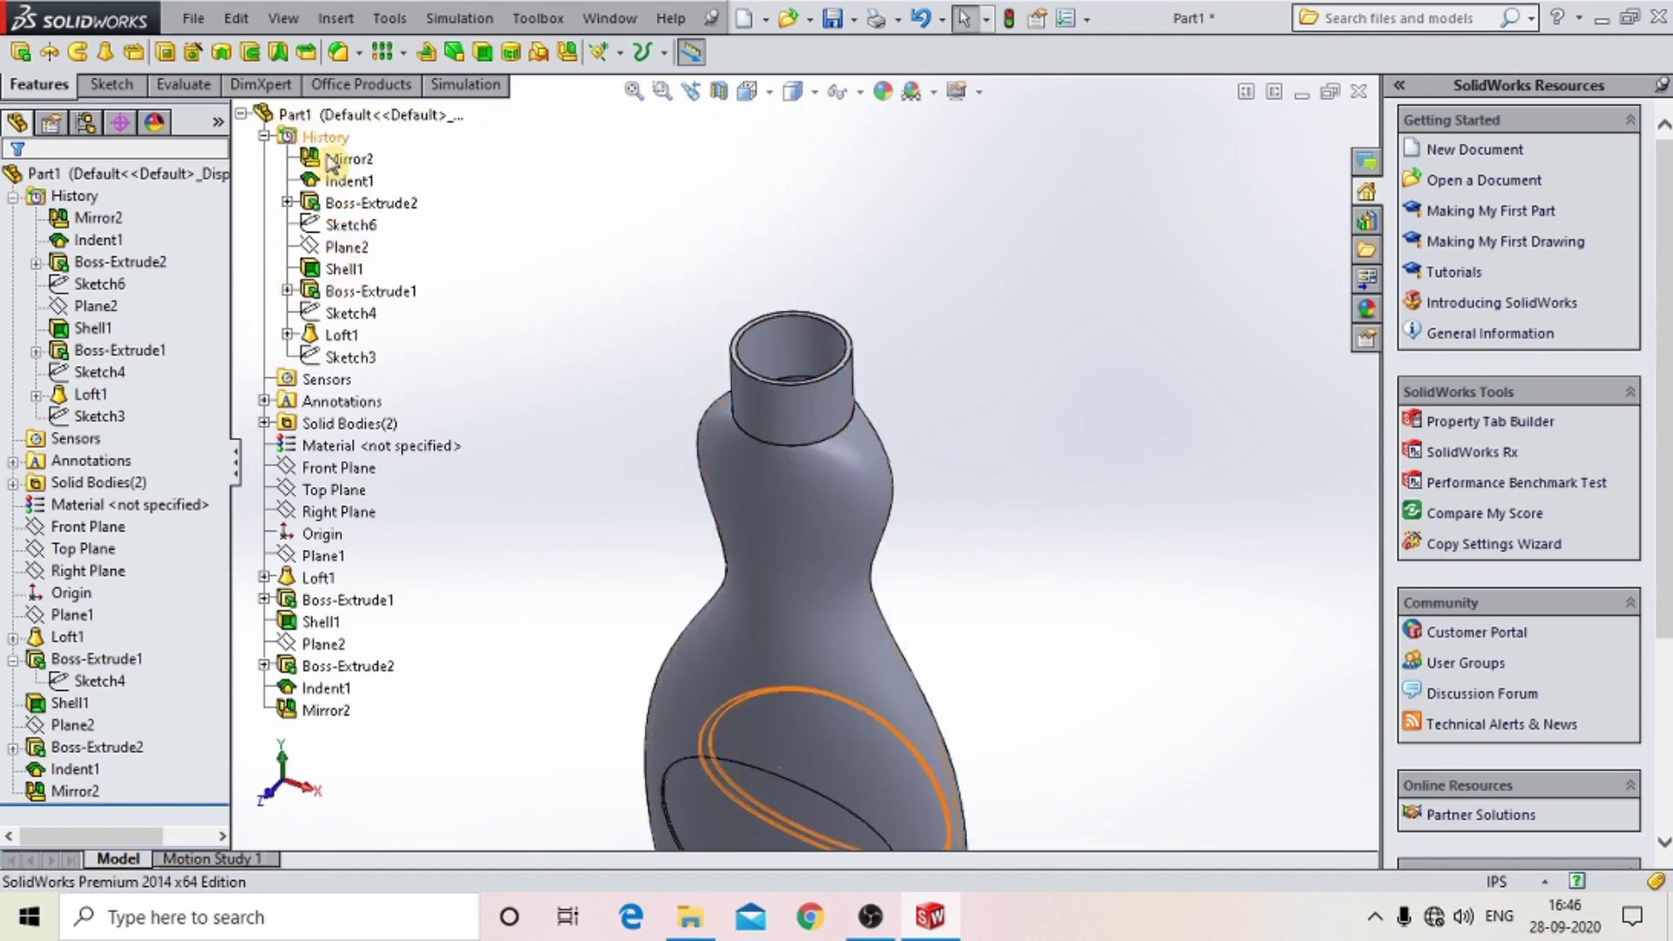
{"action": "scroll", "coordinate": [1057, 496], "scroll_direction": "up", "scroll_amount": 5}
{"action": "left_click", "coordinate": [1059, 501]}
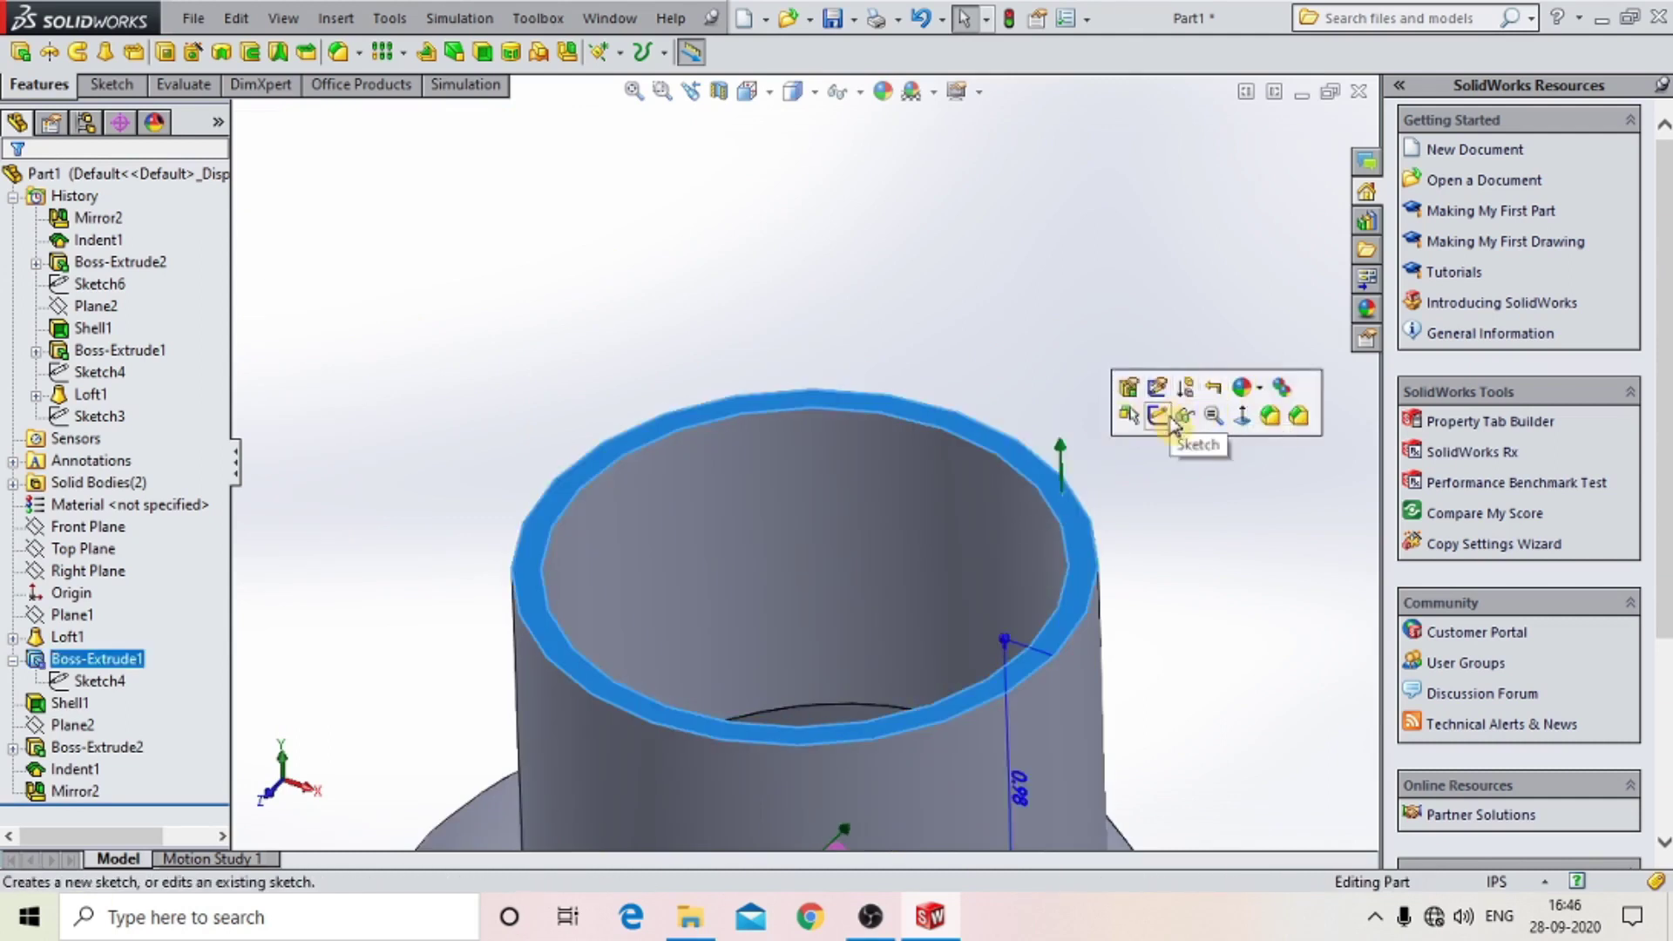
Sketch a 1.57in circle on the neck rim by converting its outer edge.
{"action": "left_click", "coordinate": [1159, 416]}
{"action": "scroll", "coordinate": [1046, 483], "scroll_direction": "down", "scroll_amount": 2}
{"action": "scroll", "coordinate": [1058, 506], "scroll_direction": "up", "scroll_amount": 3}
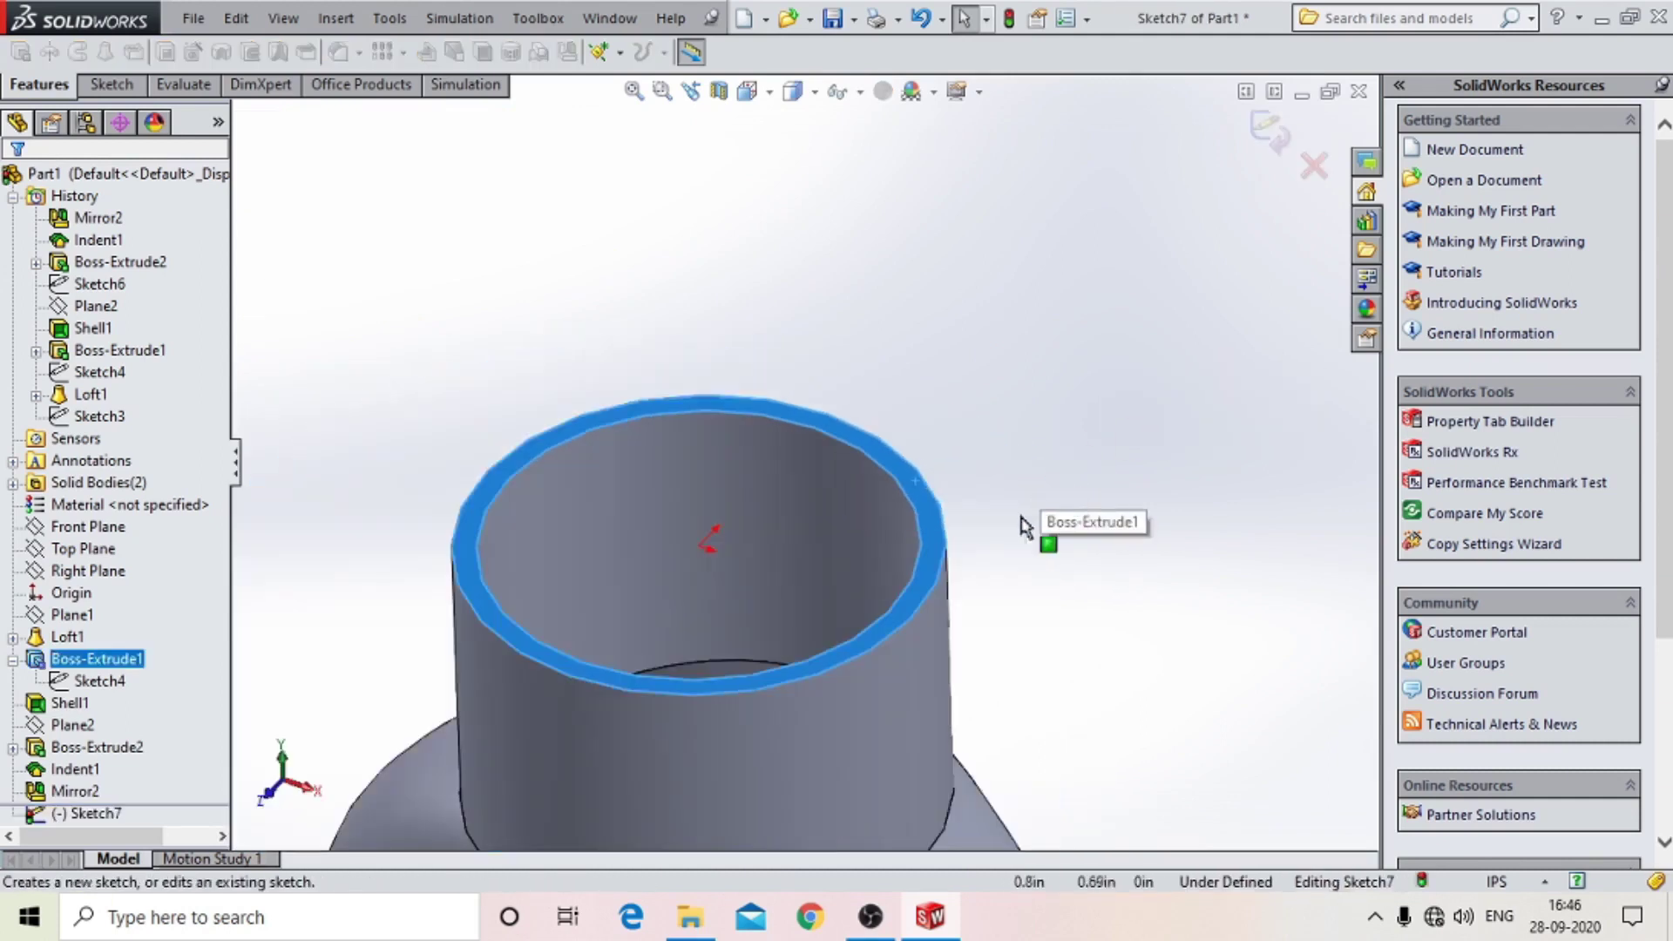
{"action": "left_click", "coordinate": [939, 584]}
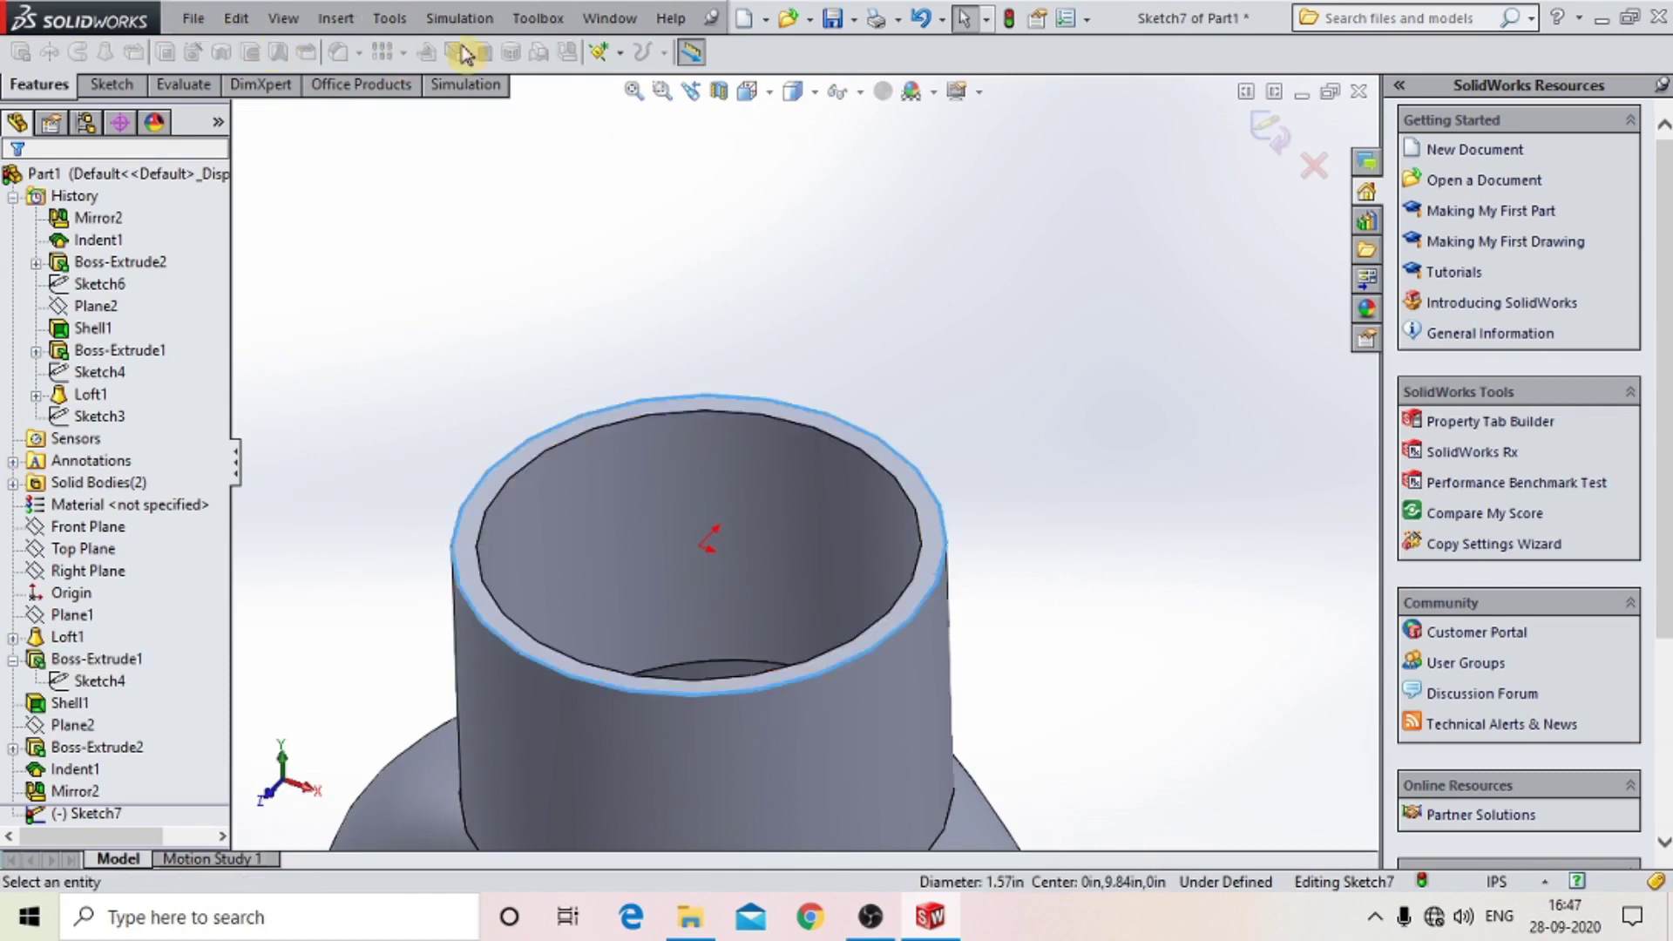
{"action": "left_click", "coordinate": [111, 84]}
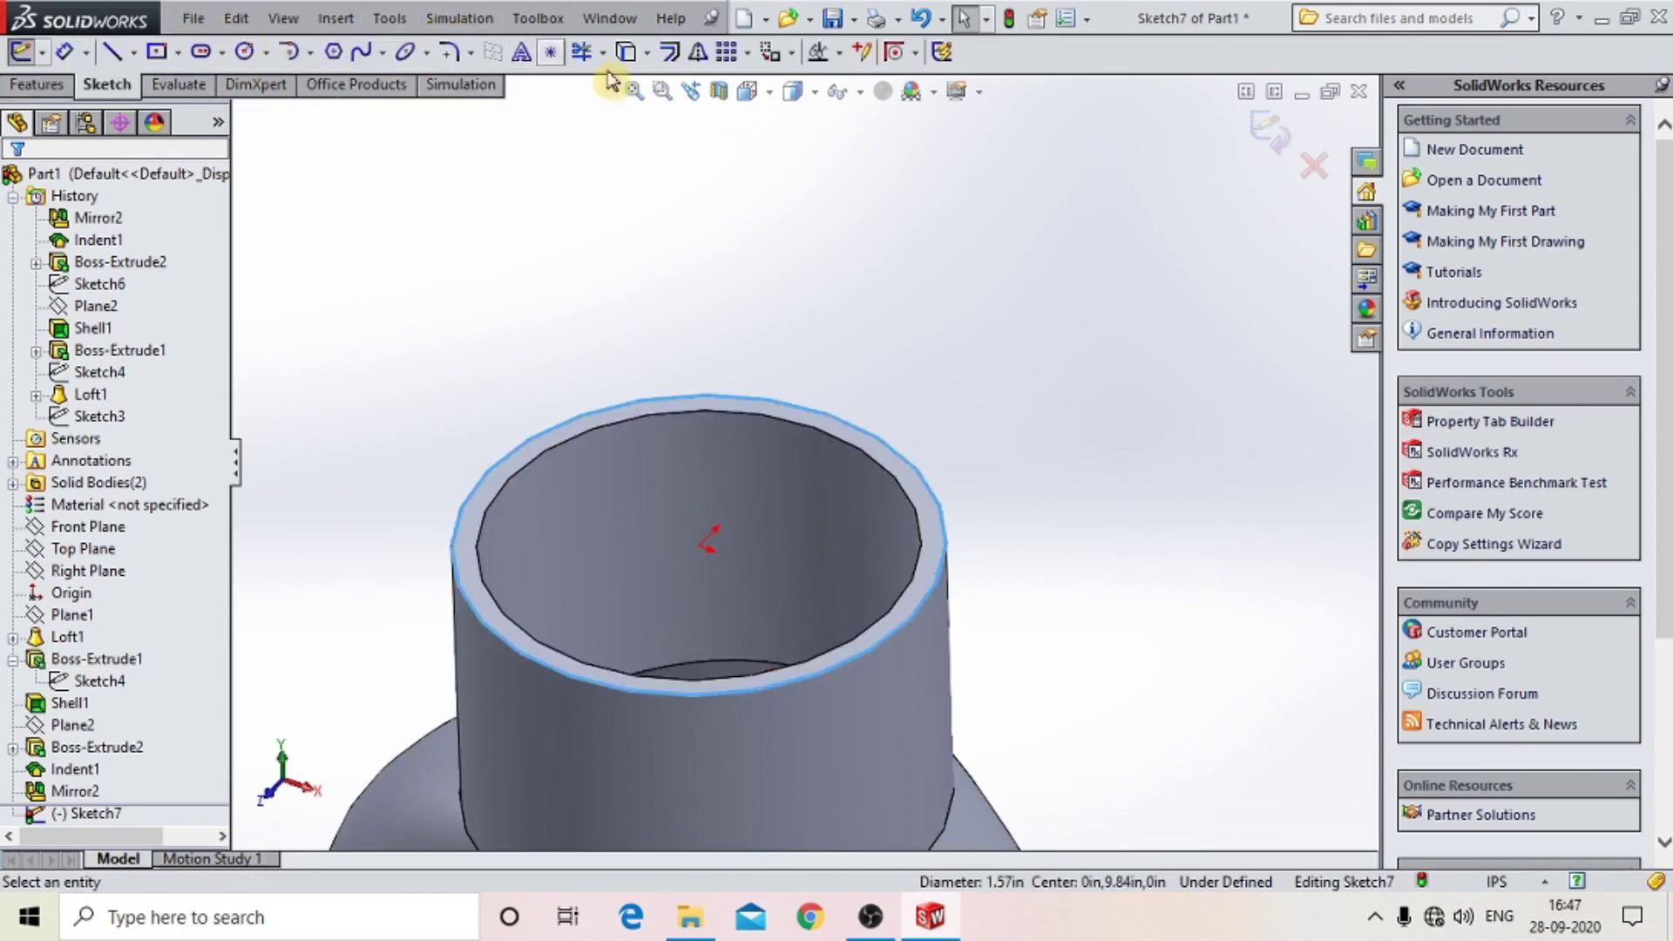
{"action": "left_click", "coordinate": [647, 51]}
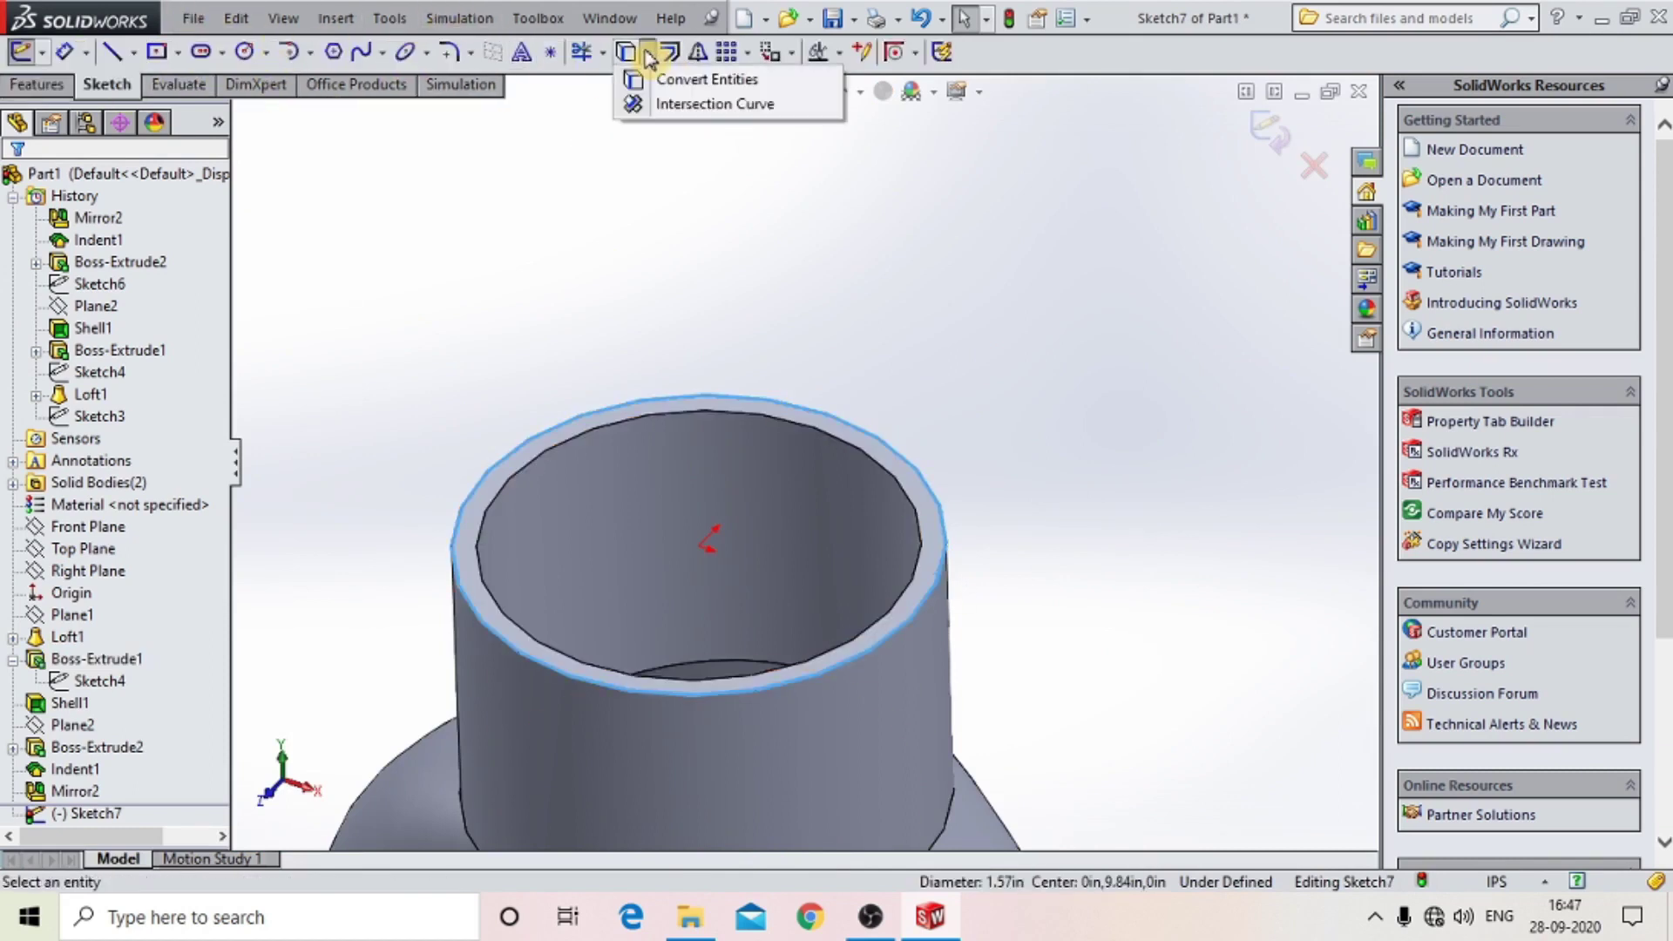
{"action": "left_click", "coordinate": [658, 82]}
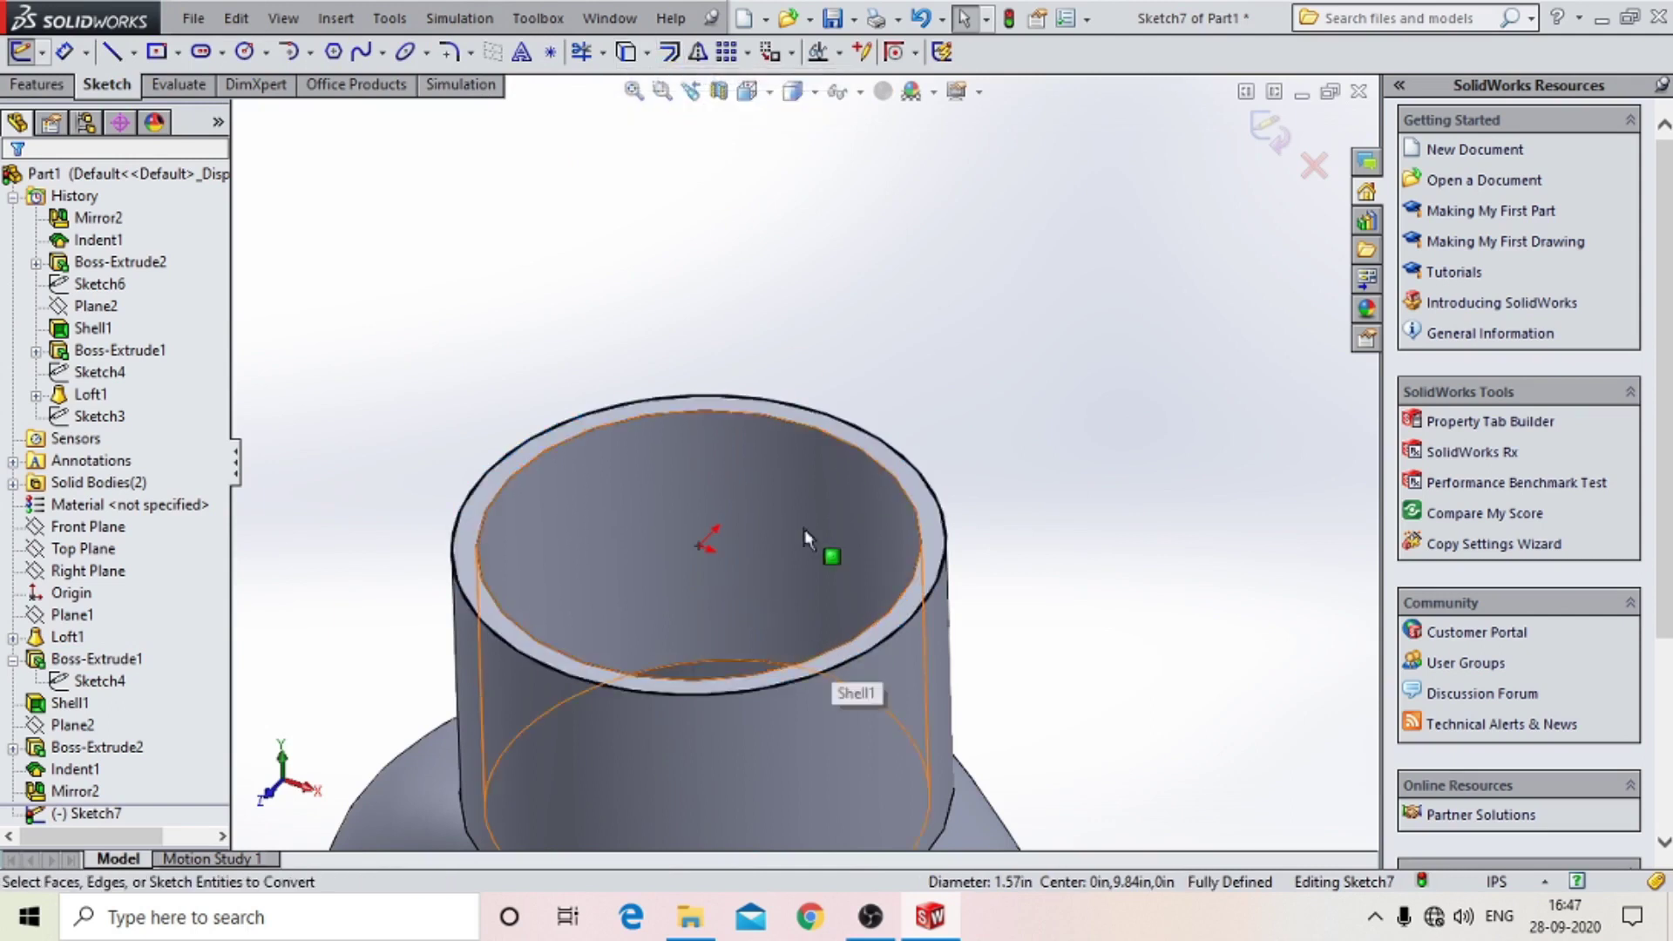
{"action": "scroll", "coordinate": [801, 462], "scroll_direction": "up", "scroll_amount": 2}
{"action": "left_click", "coordinate": [1262, 150]}
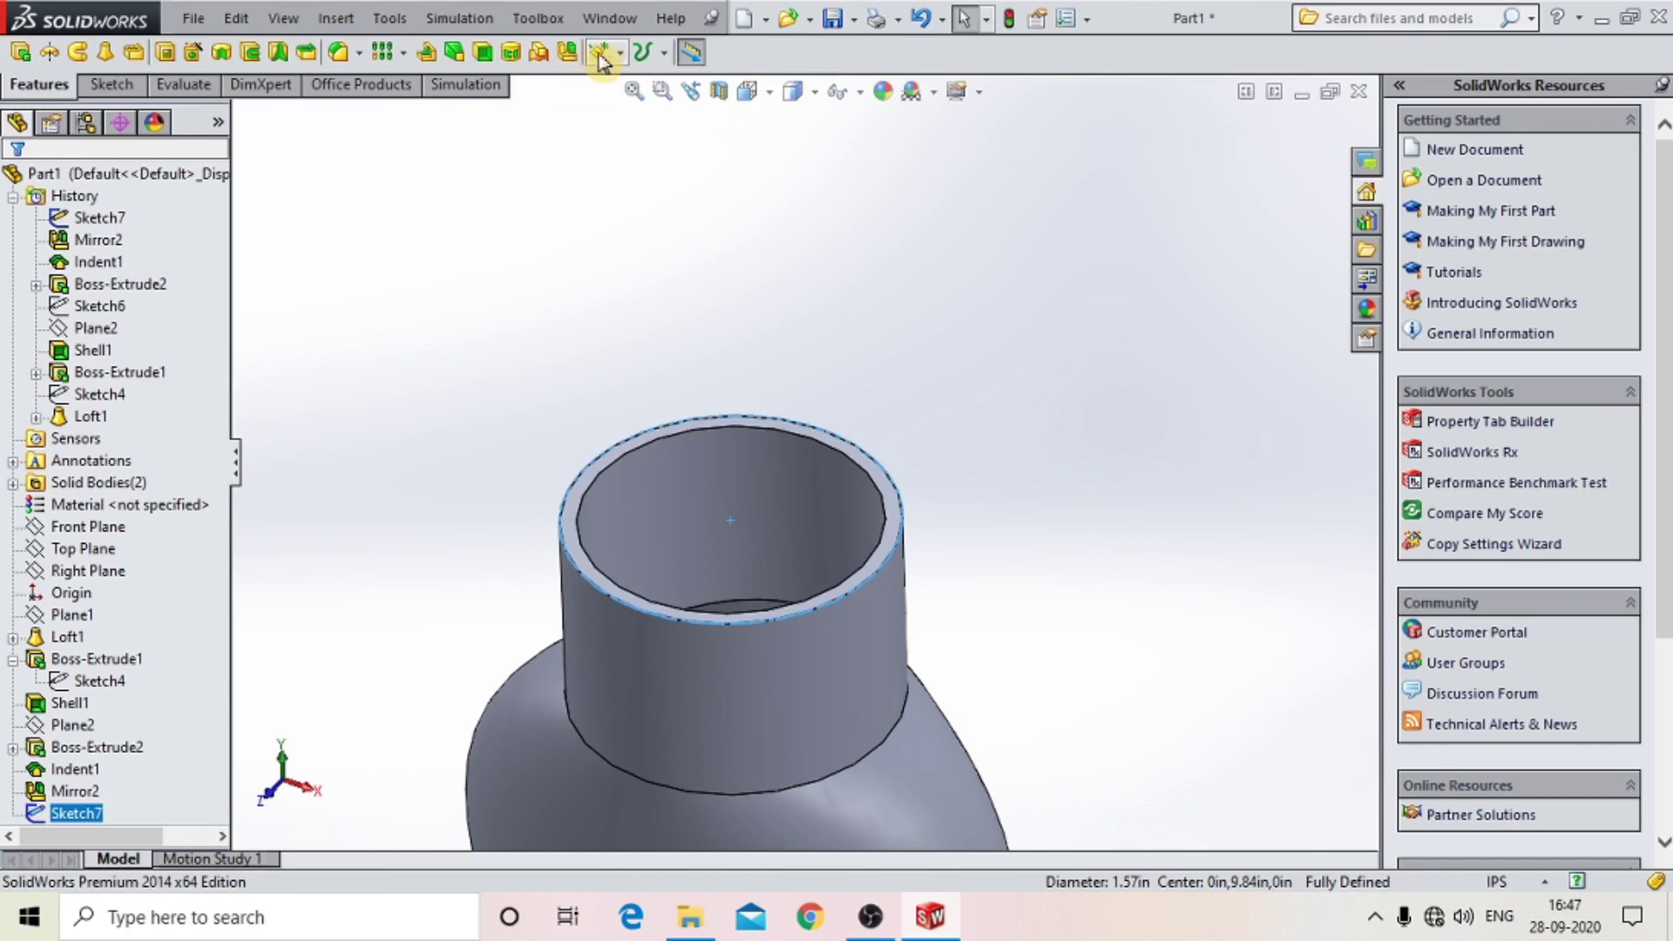
Start a Helix/Spiral from the rim circle.
{"action": "left_click", "coordinate": [600, 53]}
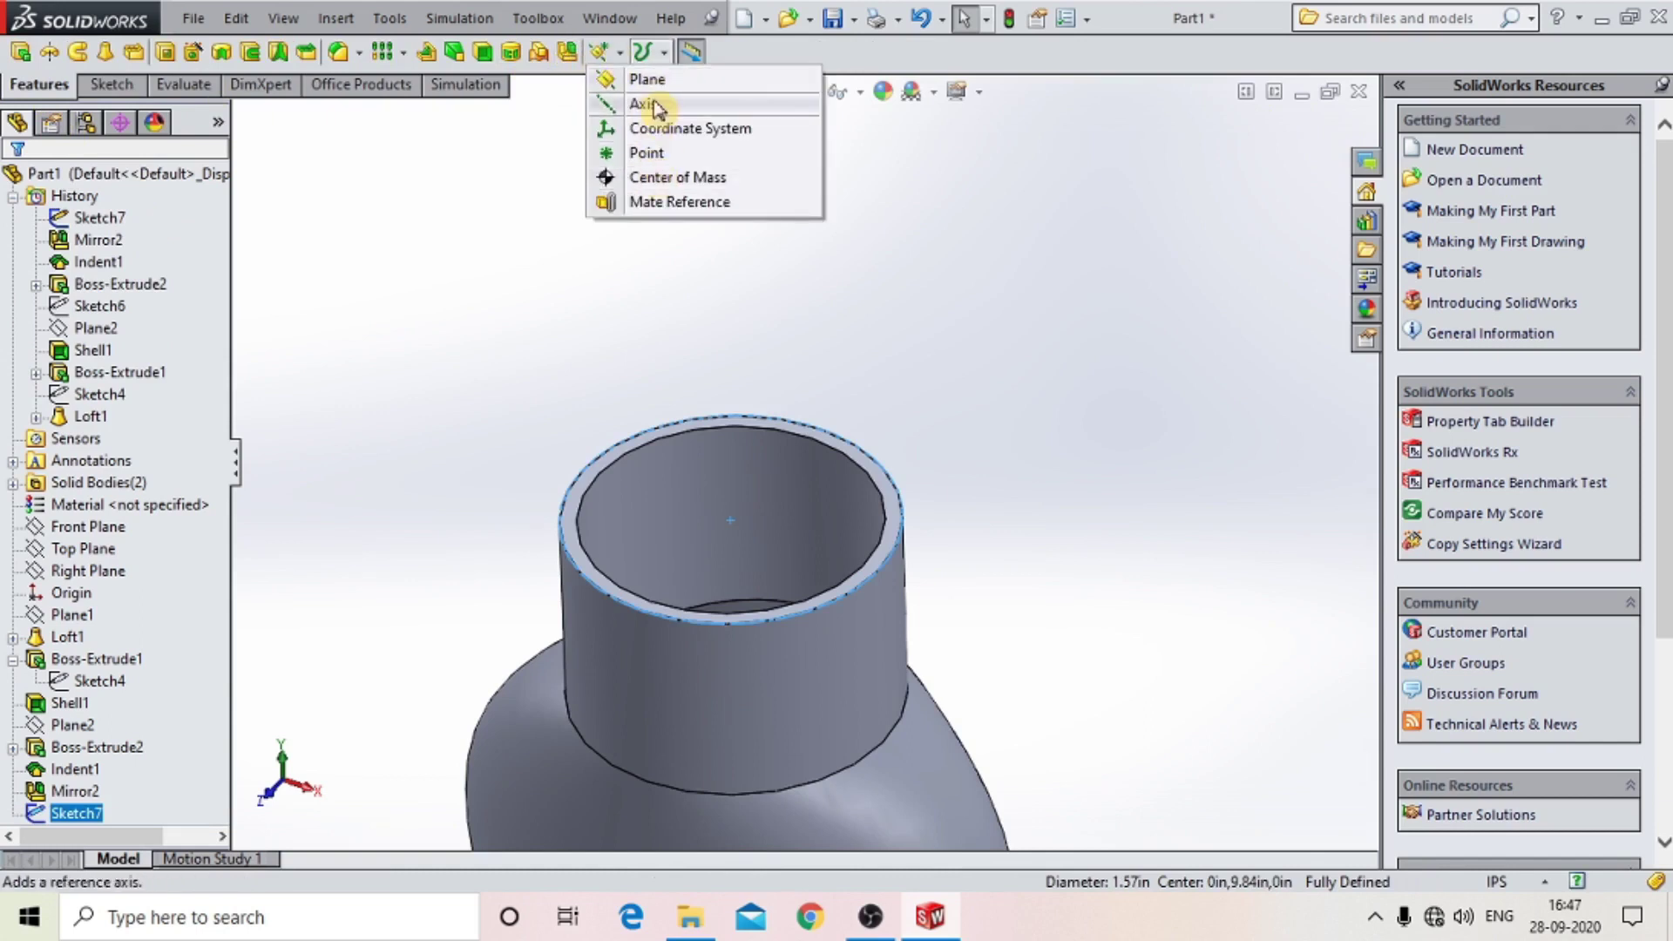
{"action": "left_click", "coordinate": [645, 52]}
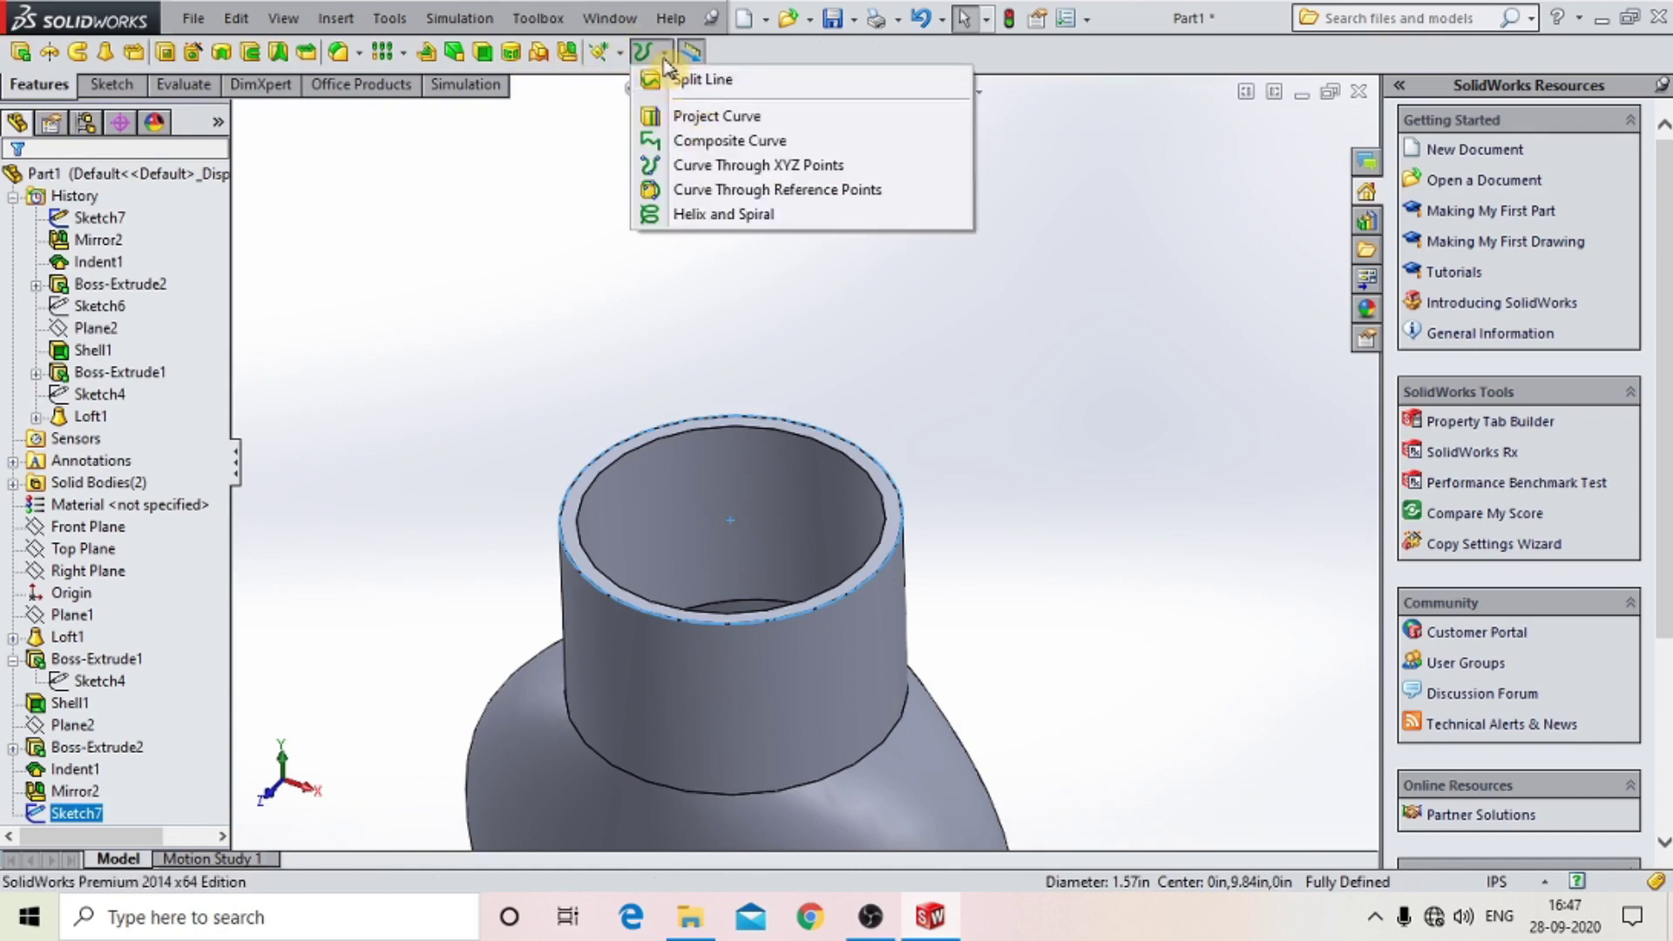
{"action": "left_click", "coordinate": [726, 216]}
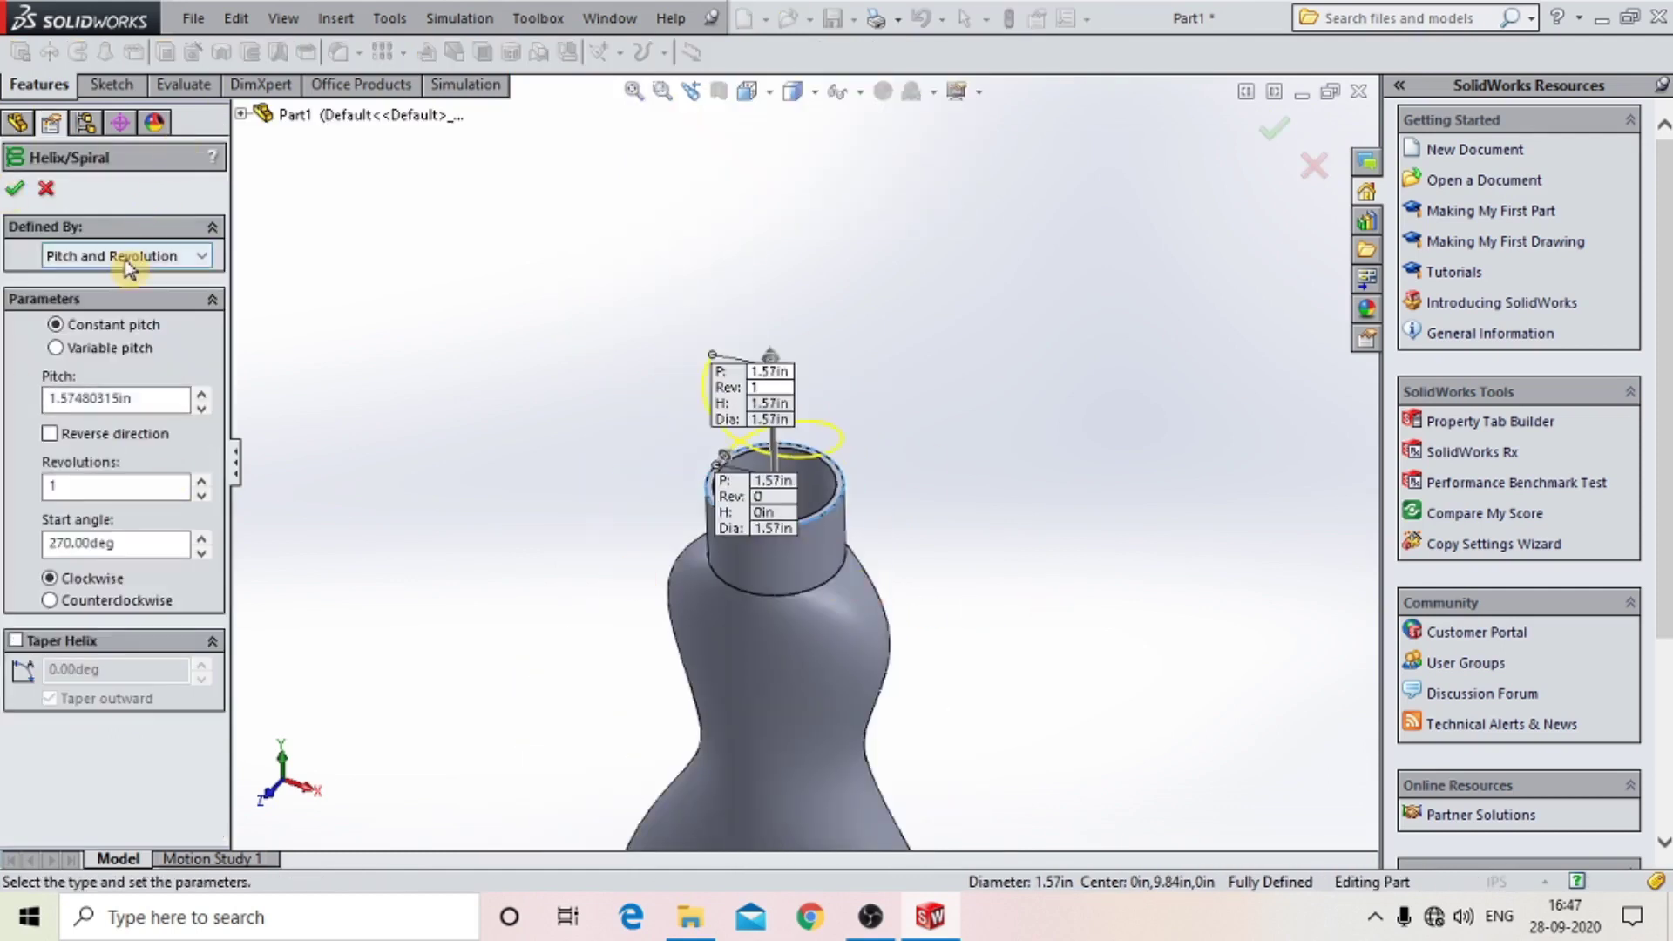
Define the helix by pitch and revolution with a 0.28in (7mm) pitch, reversed down the neck.
{"action": "left_click", "coordinate": [148, 255]}
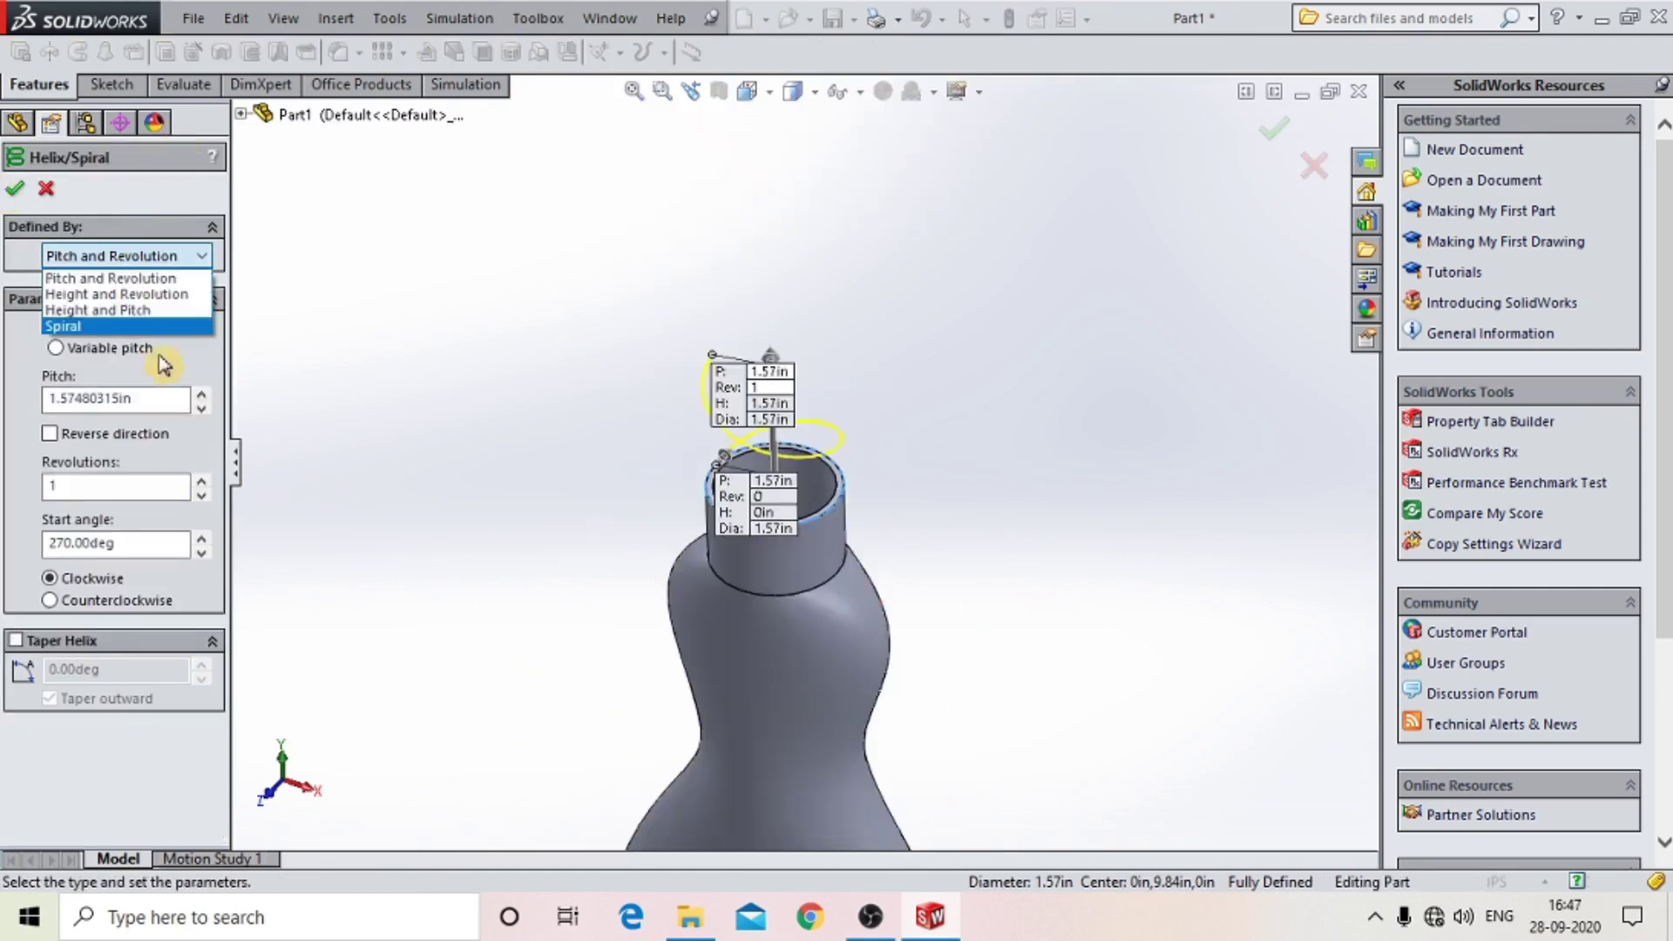
{"action": "left_click", "coordinate": [109, 278]}
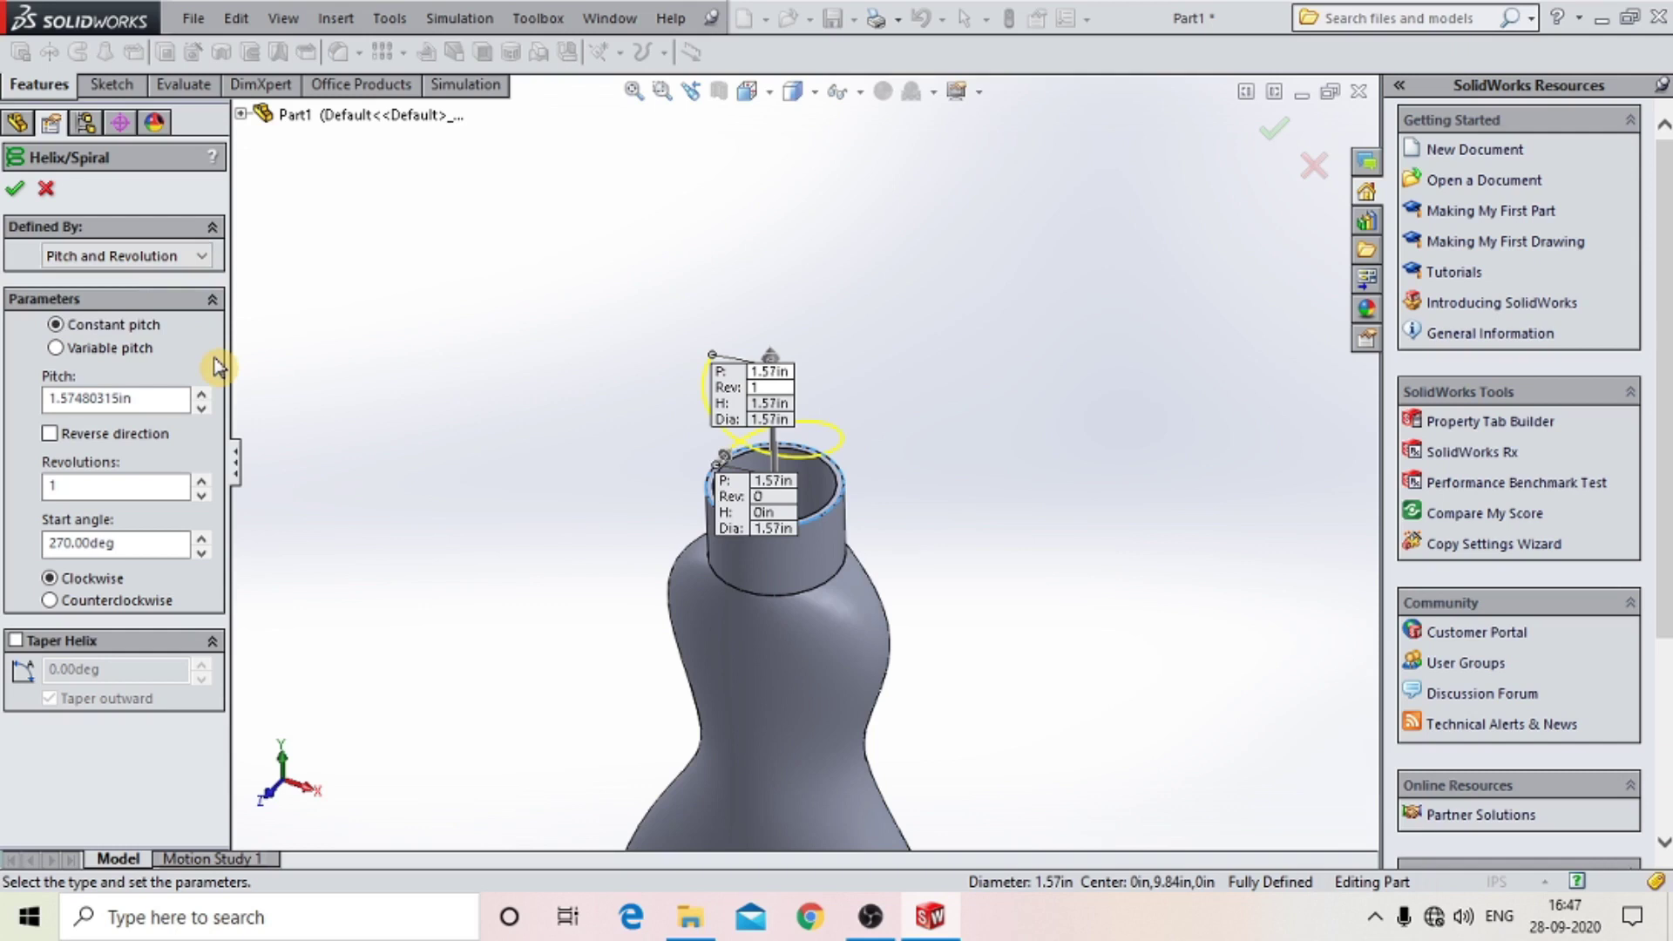
{"action": "left_click_drag", "start_coordinate": [157, 409], "coordinate": [4, 386]}
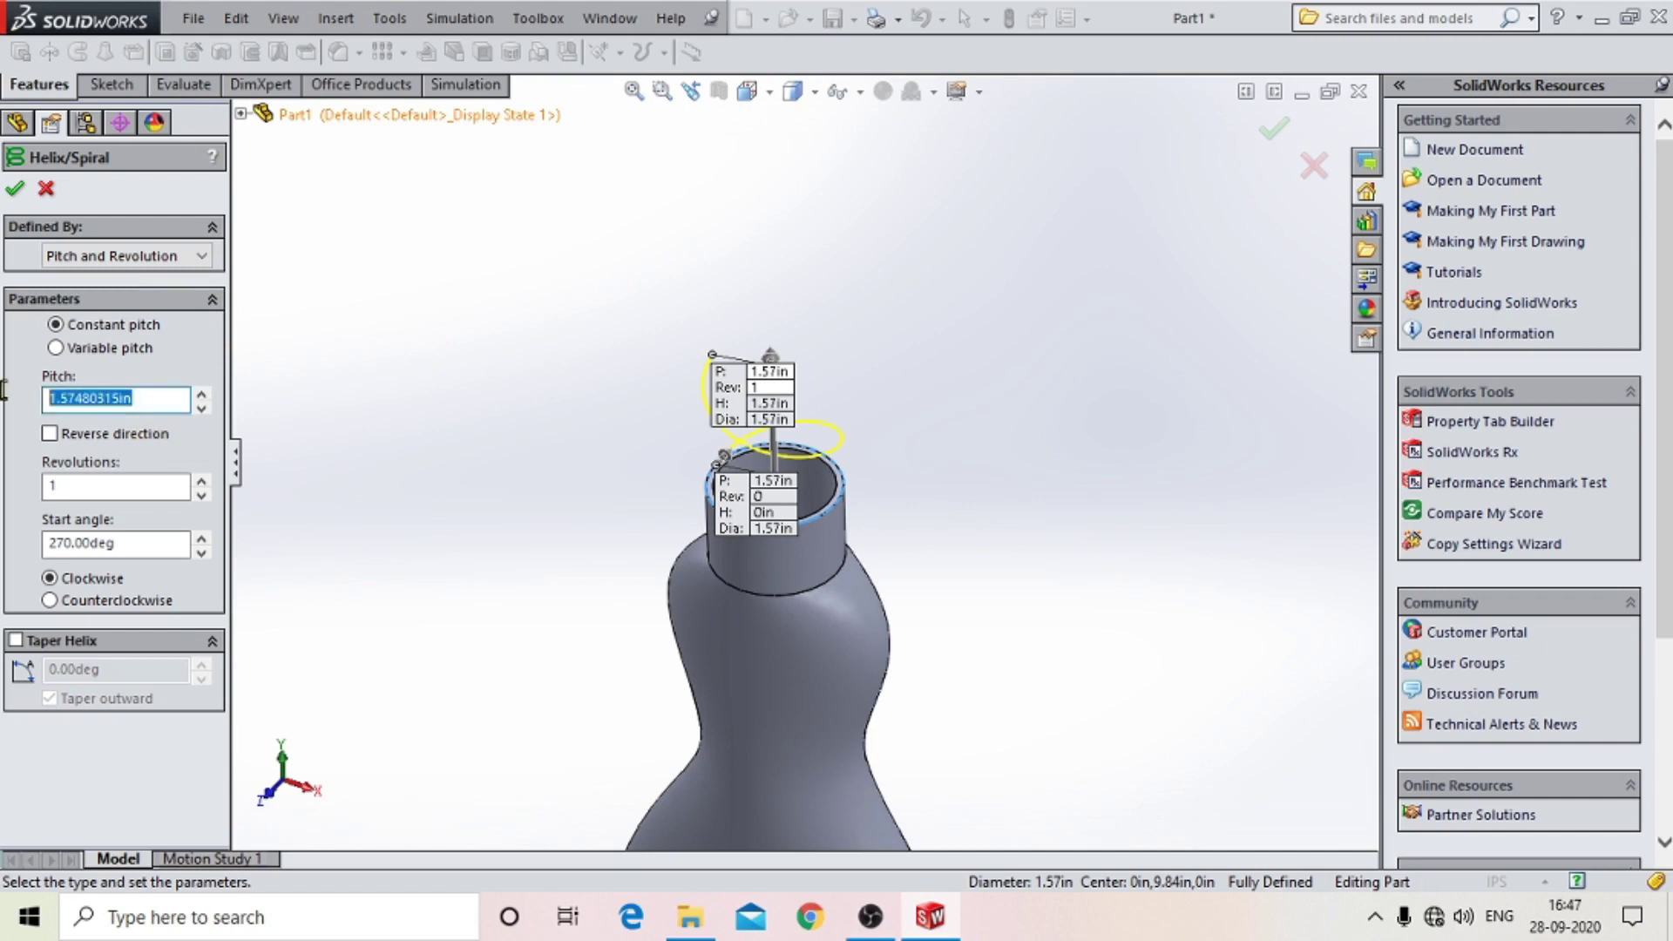
{"action": "type", "text": "7"}
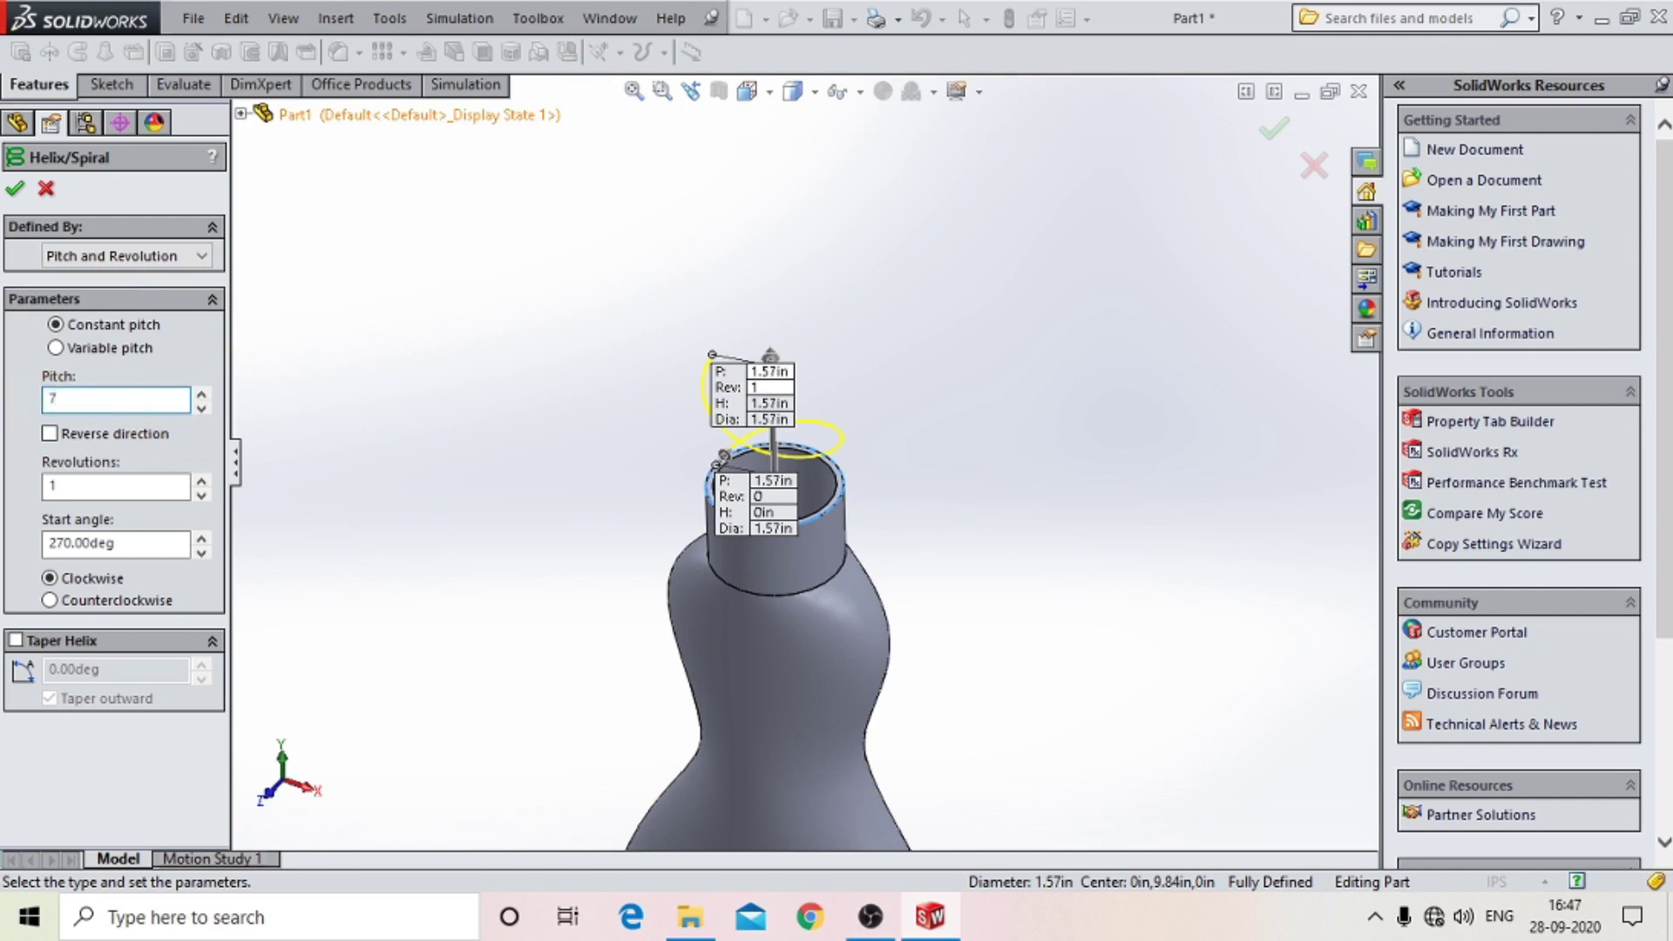
{"action": "left_click", "coordinate": [50, 434]}
{"action": "mouse_move", "coordinate": [100, 493]}
{"action": "left_mouse_down"}
{"action": "mouse_move", "coordinate": [5, 498]}
{"action": "mouse_move", "coordinate": [23, 504]}
{"action": "left_mouse_up"}
{"action": "type", "text": "2"}
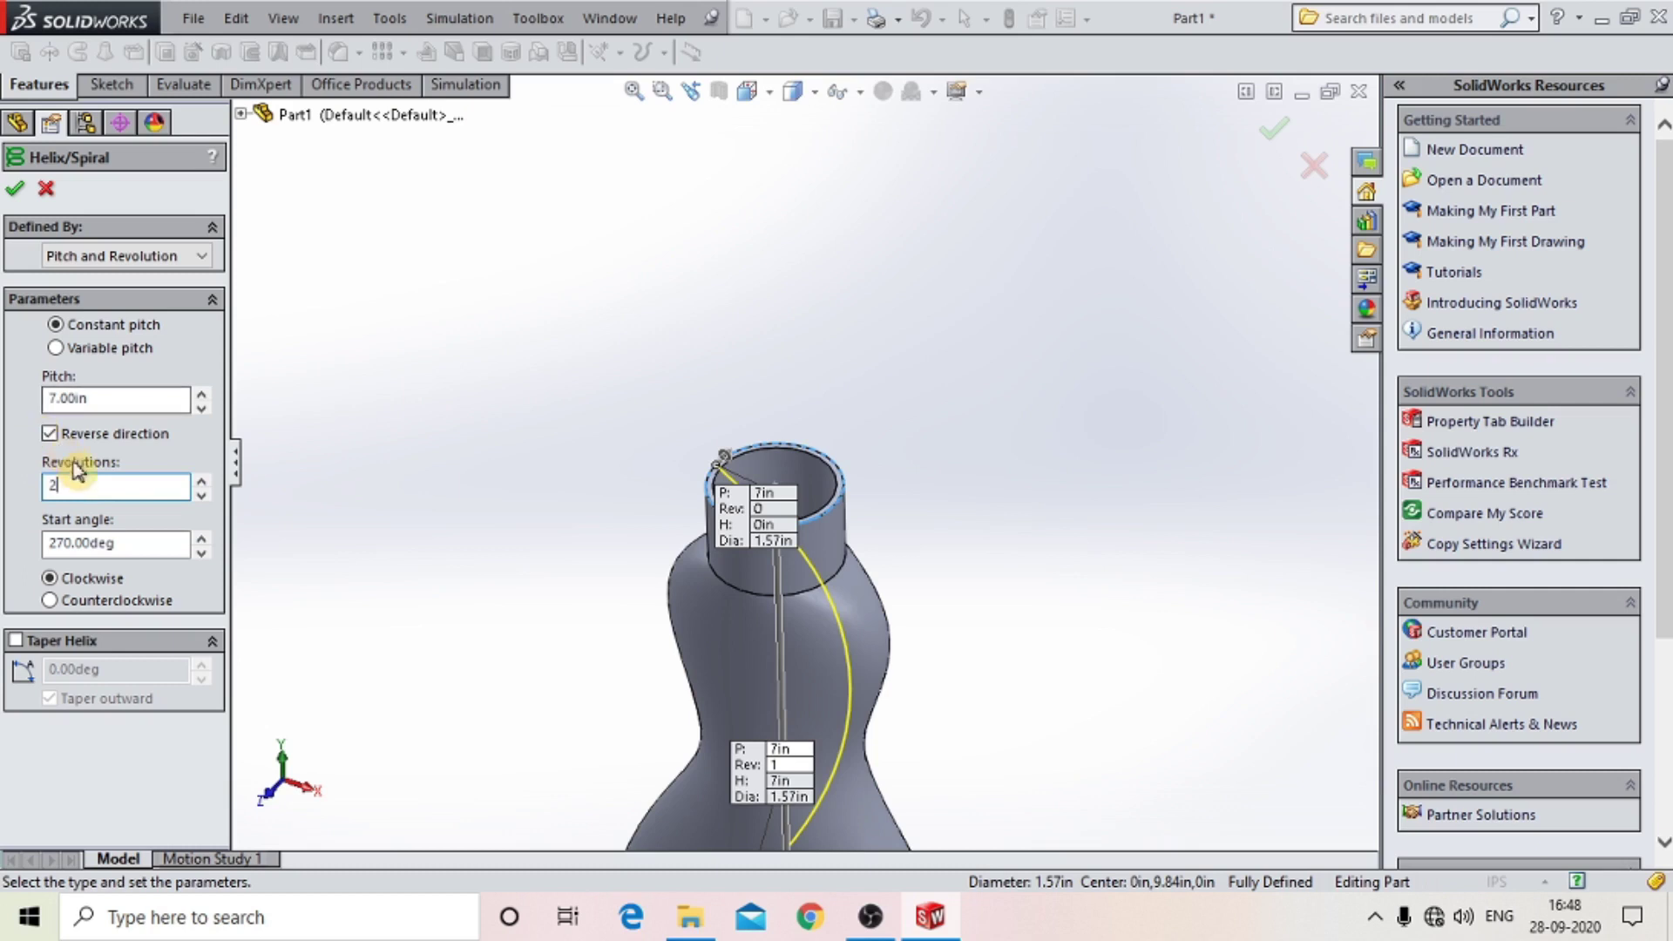
{"action": "left_click", "coordinate": [98, 397]}
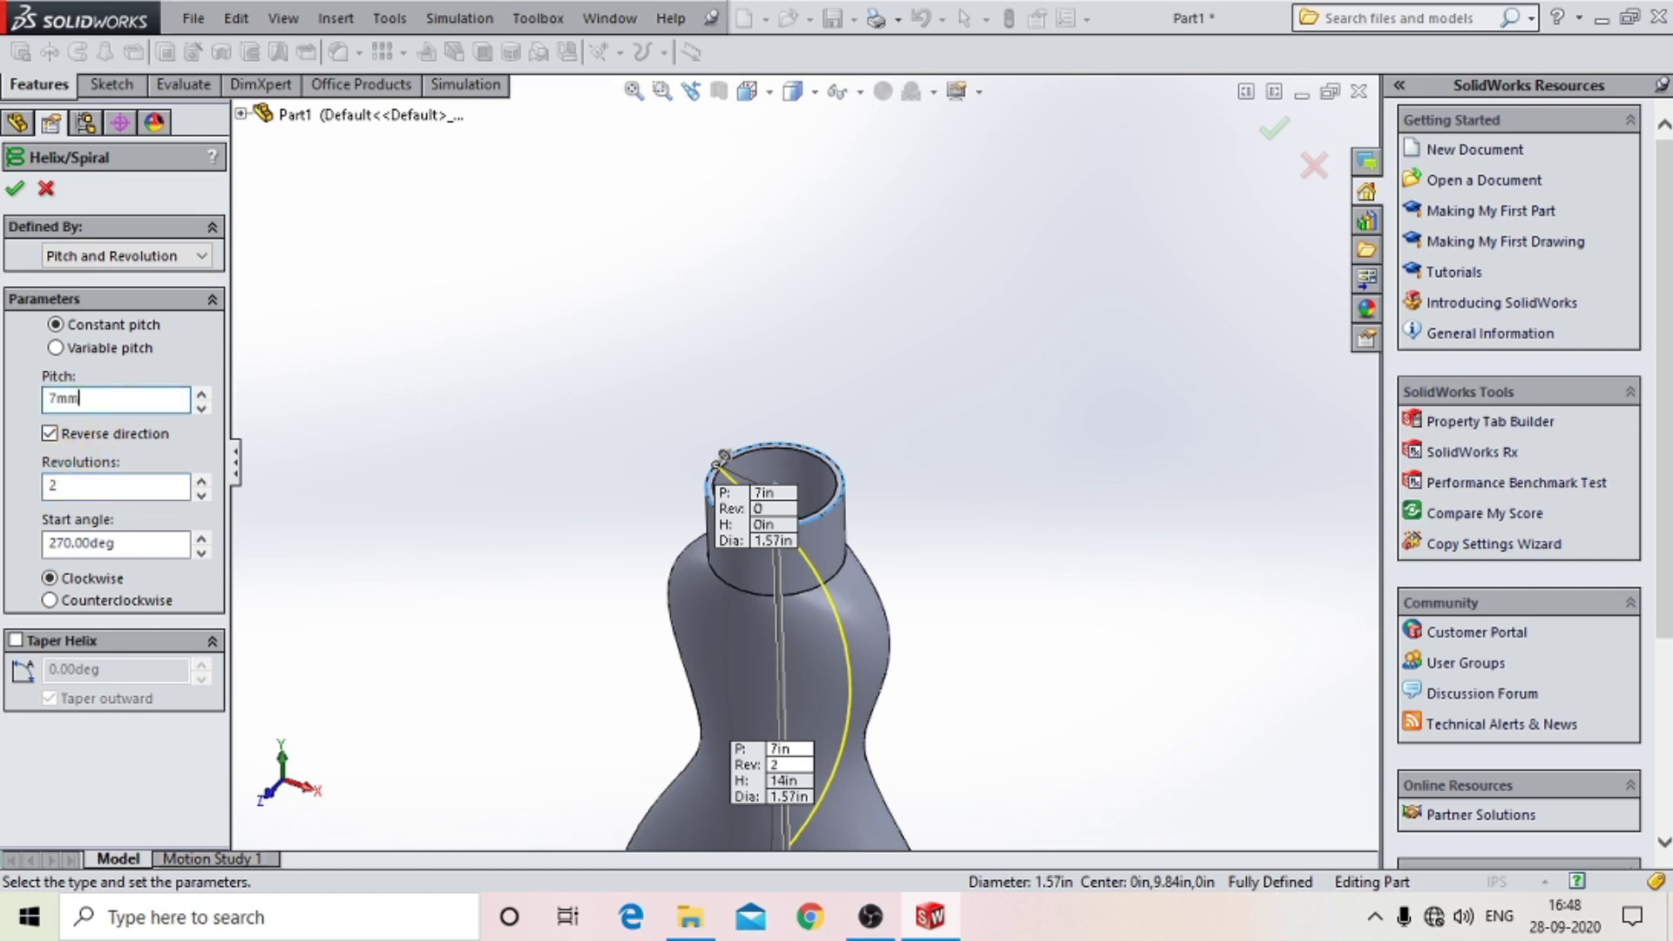
{"action": "key", "text": "Return"}
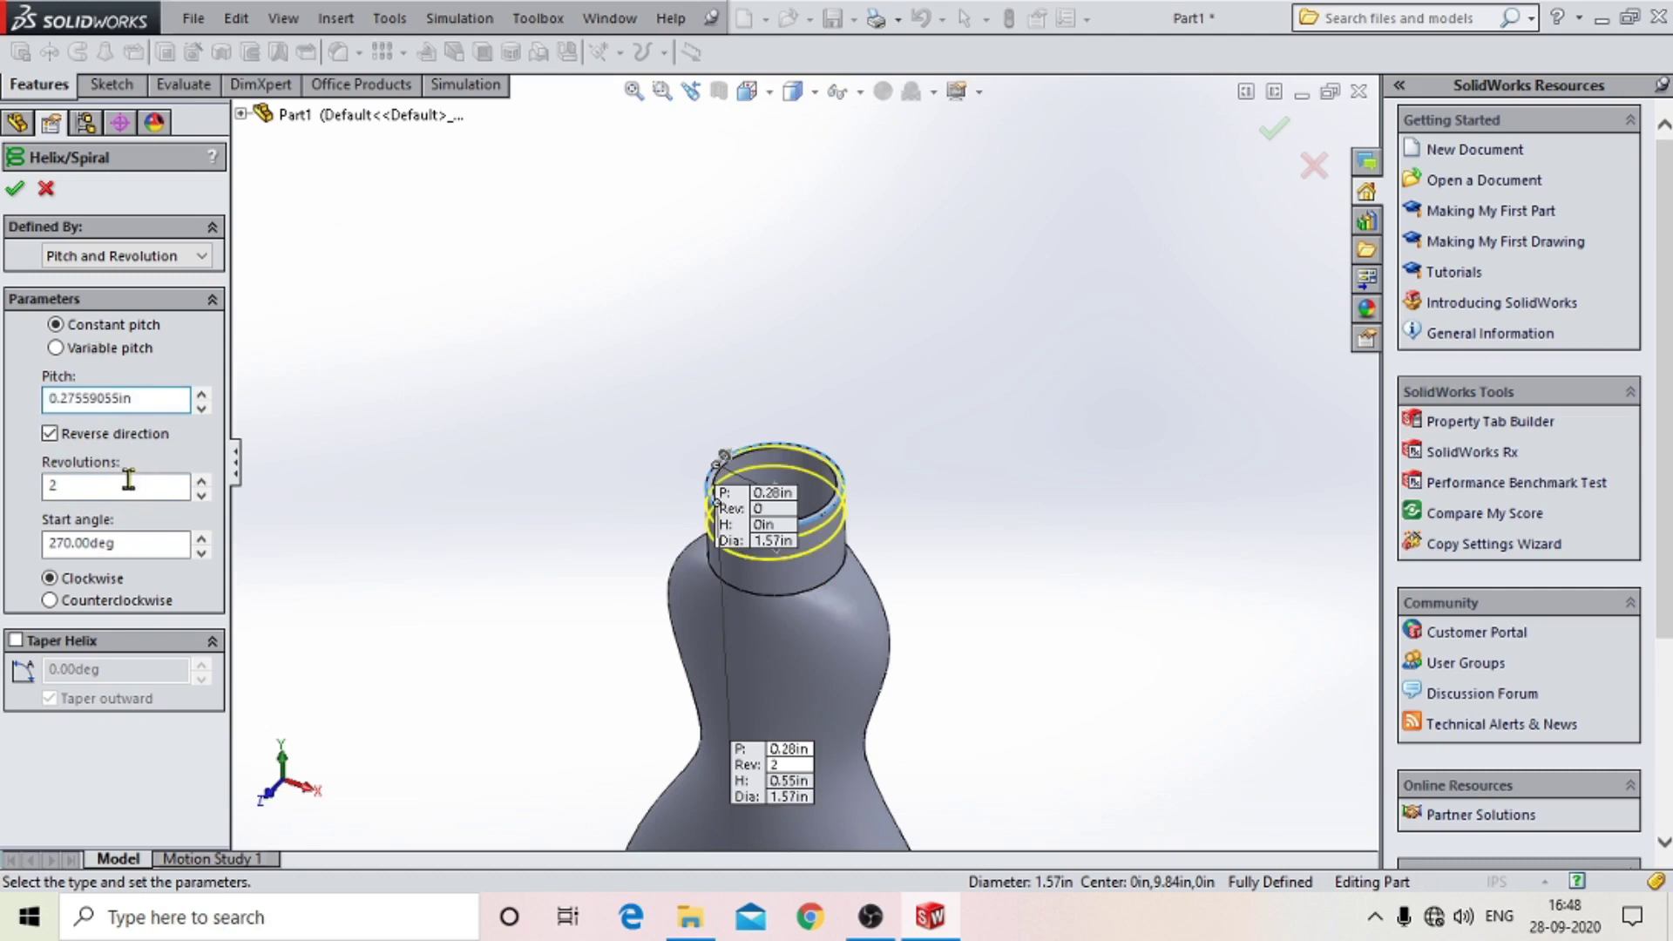
Give the helix 3 revolutions and a 0° start angle, and confirm it.
{"action": "mouse_move", "coordinate": [895, 581]}
{"action": "middle_mouse_down"}
{"action": "mouse_move", "coordinate": [802, 492]}
{"action": "mouse_move", "coordinate": [796, 385]}
{"action": "middle_mouse_up"}
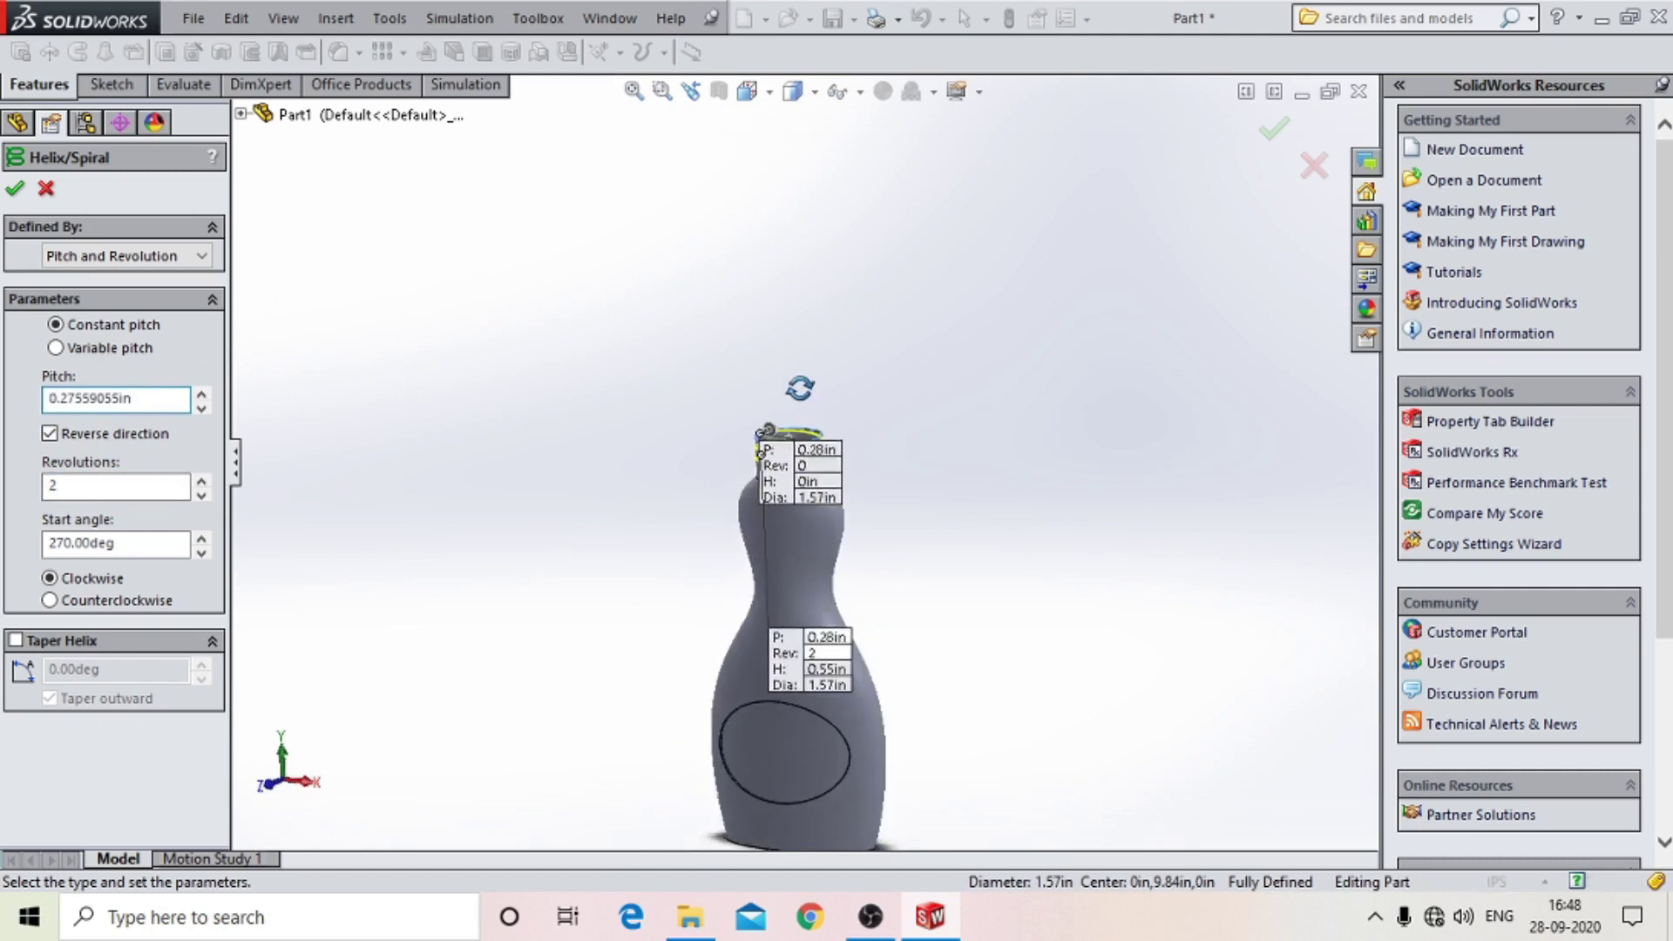
{"action": "scroll", "coordinate": [836, 453], "scroll_direction": "down", "scroll_amount": 5}
{"action": "middle_click_drag", "start_coordinate": [635, 492], "coordinate": [633, 540]}
{"action": "middle_click_drag", "start_coordinate": [784, 564], "coordinate": [606, 580]}
{"action": "type", "text": "3"}
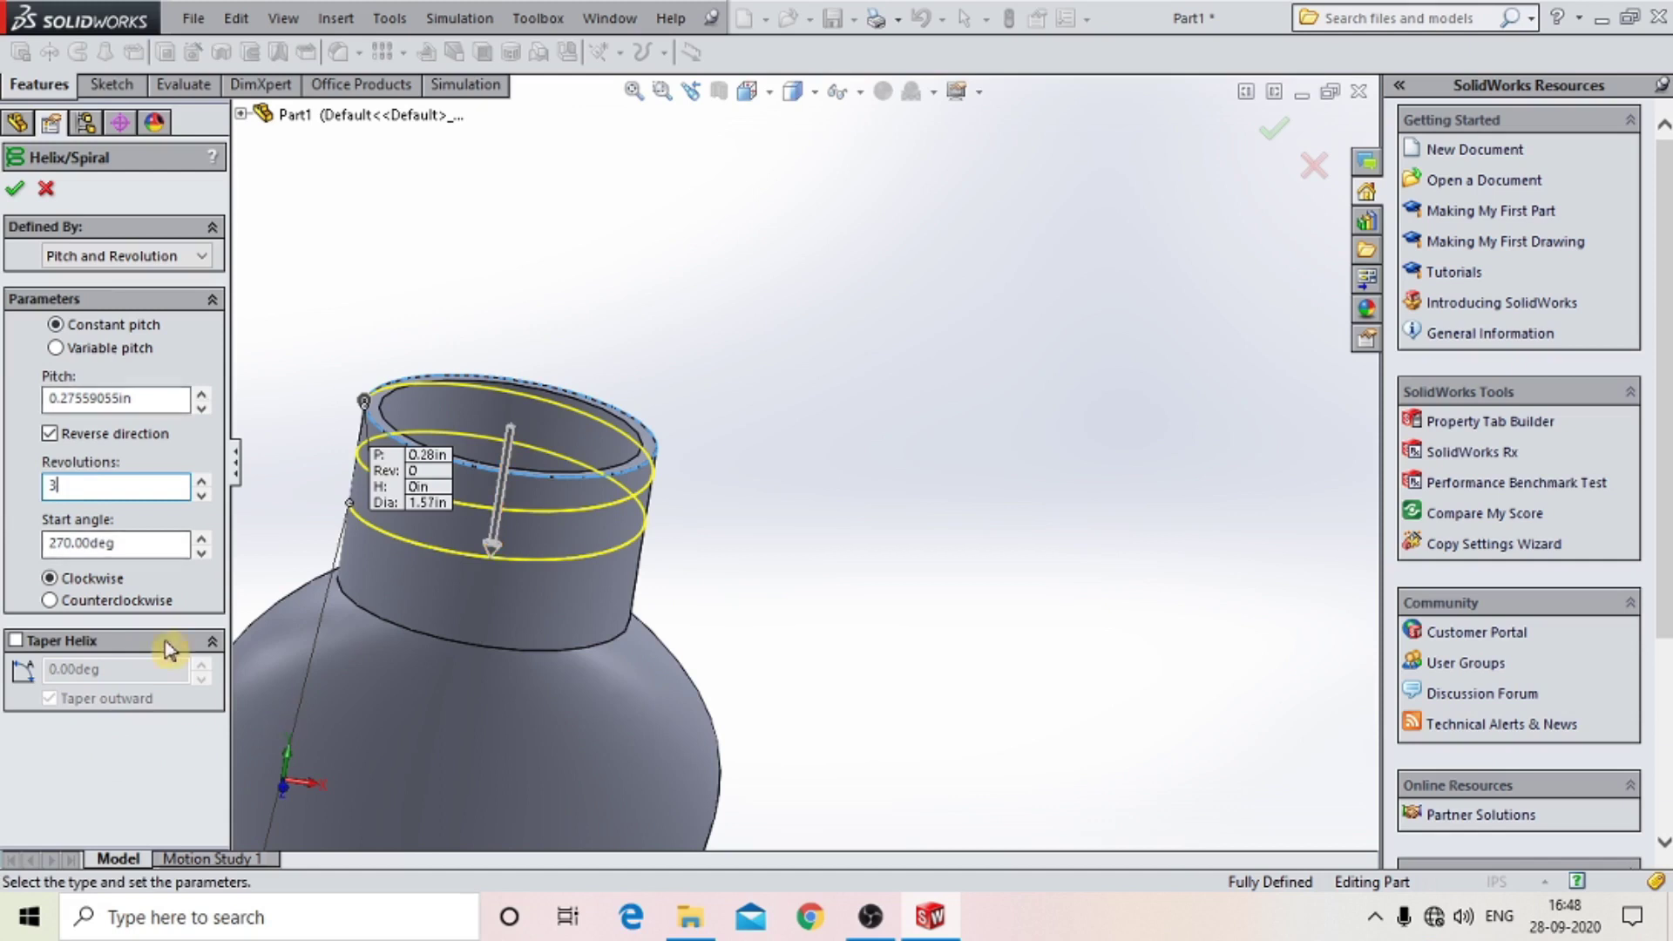
{"action": "left_click", "coordinate": [140, 697]}
{"action": "key", "text": "z"}
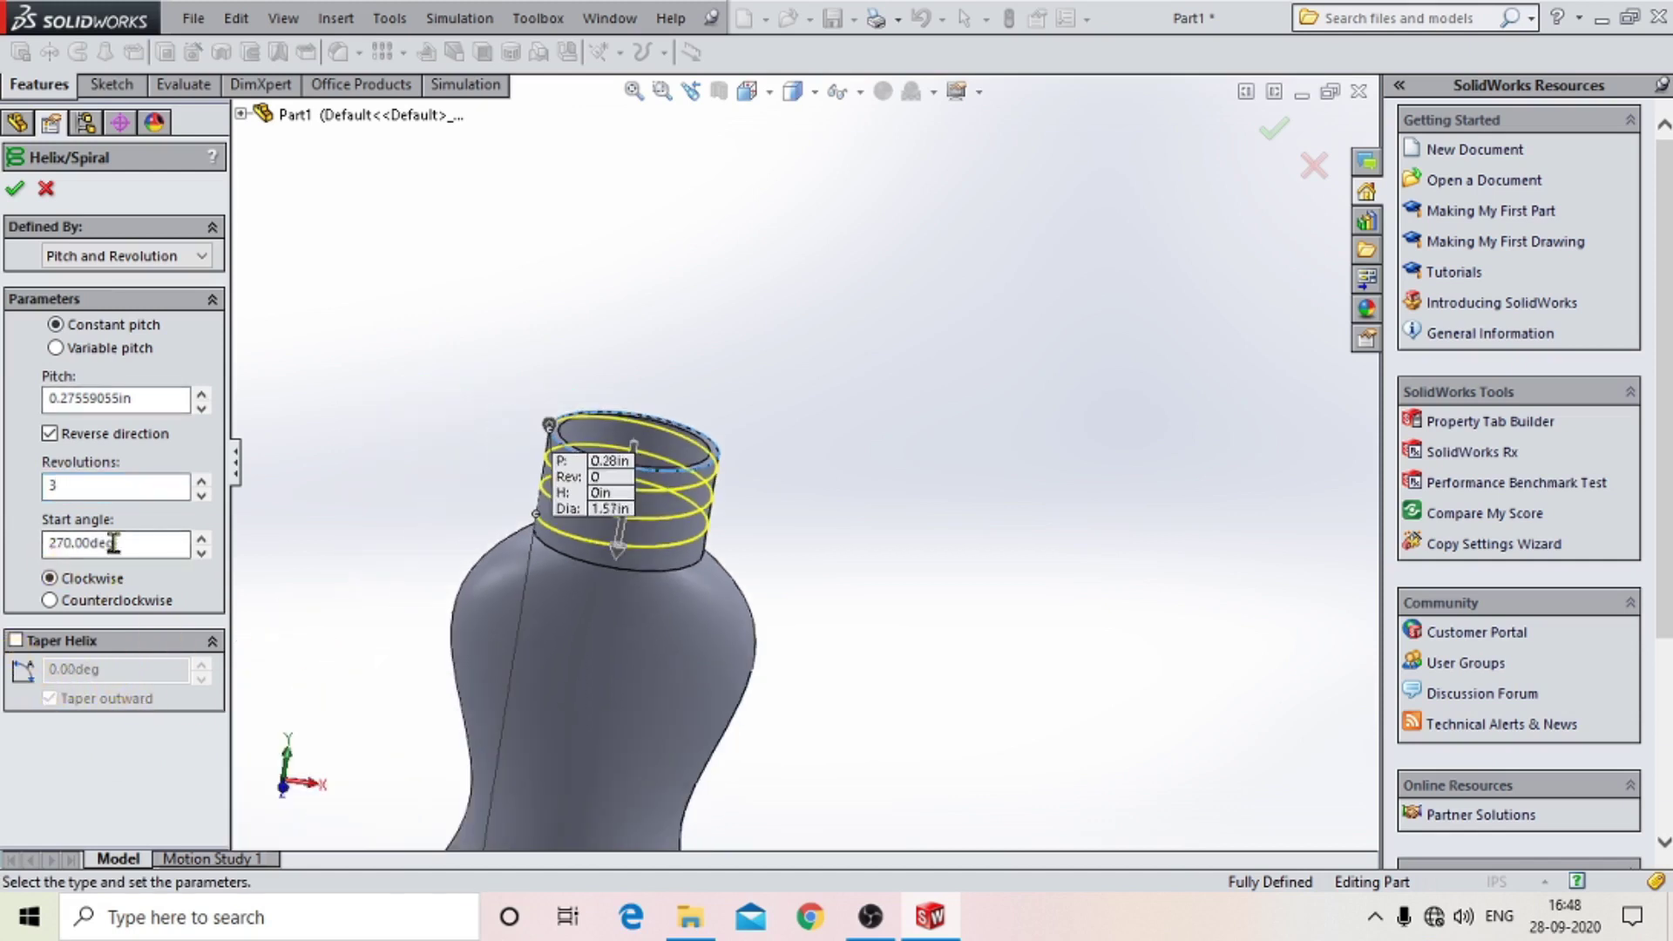
{"action": "left_click_drag", "start_coordinate": [187, 544], "coordinate": [30, 529]}
{"action": "type", "text": "0"}
{"action": "key", "text": "Return"}
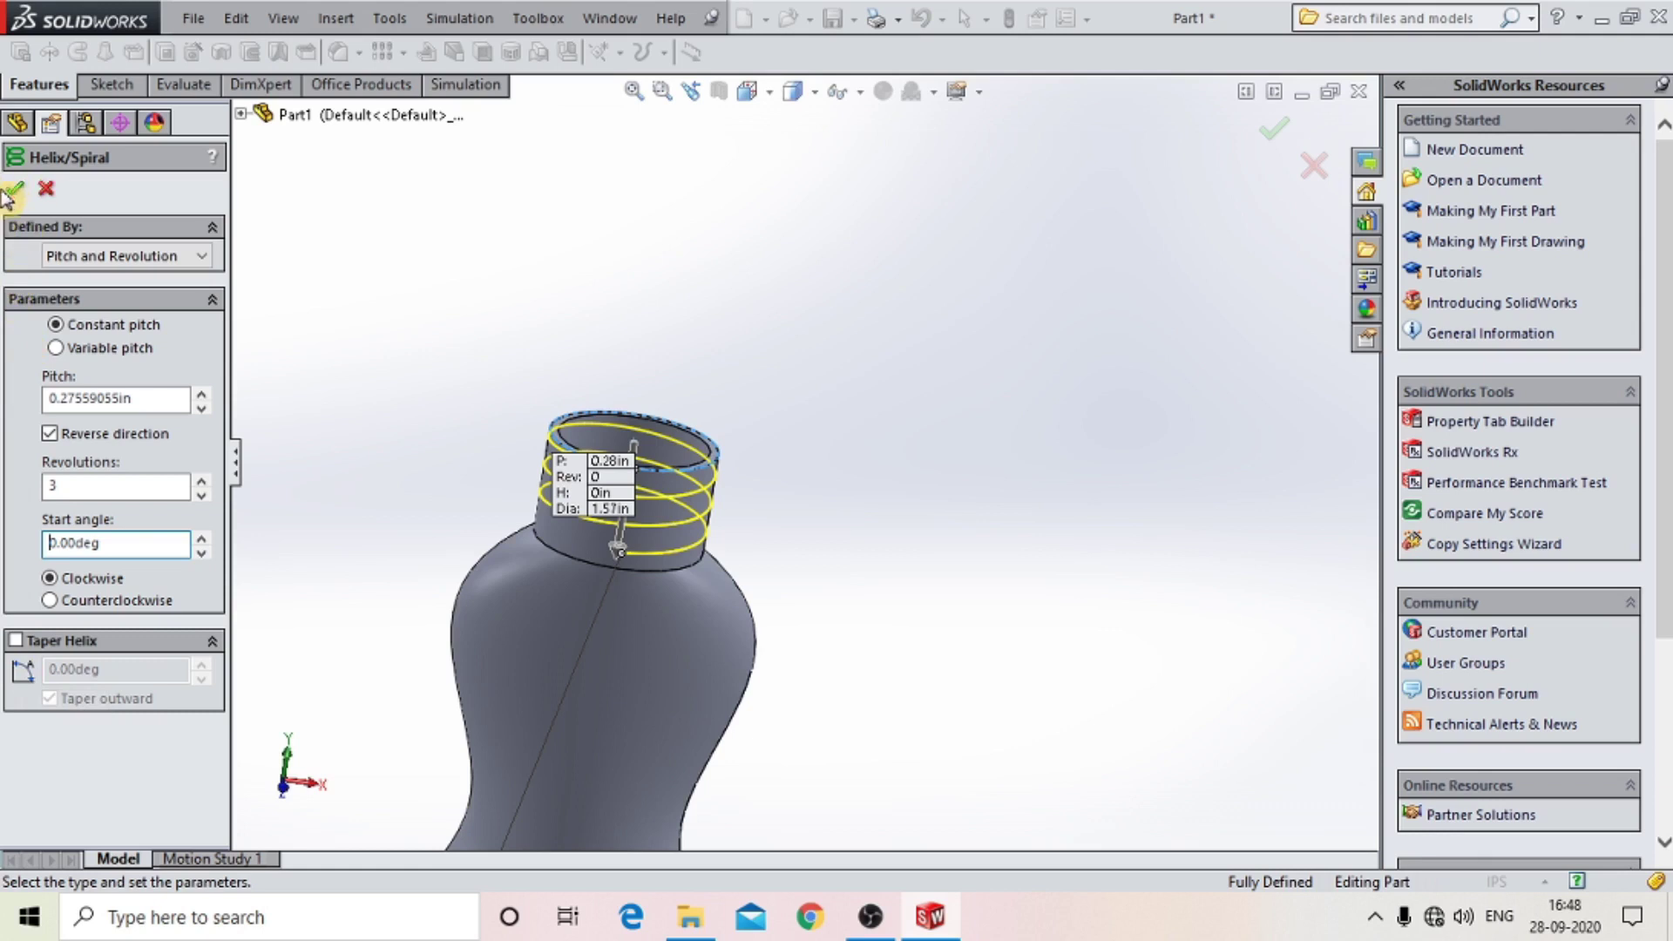
{"action": "mouse_move", "coordinate": [749, 422]}
{"action": "middle_mouse_down"}
{"action": "mouse_move", "coordinate": [734, 455]}
{"action": "mouse_move", "coordinate": [784, 488]}
{"action": "middle_mouse_up"}
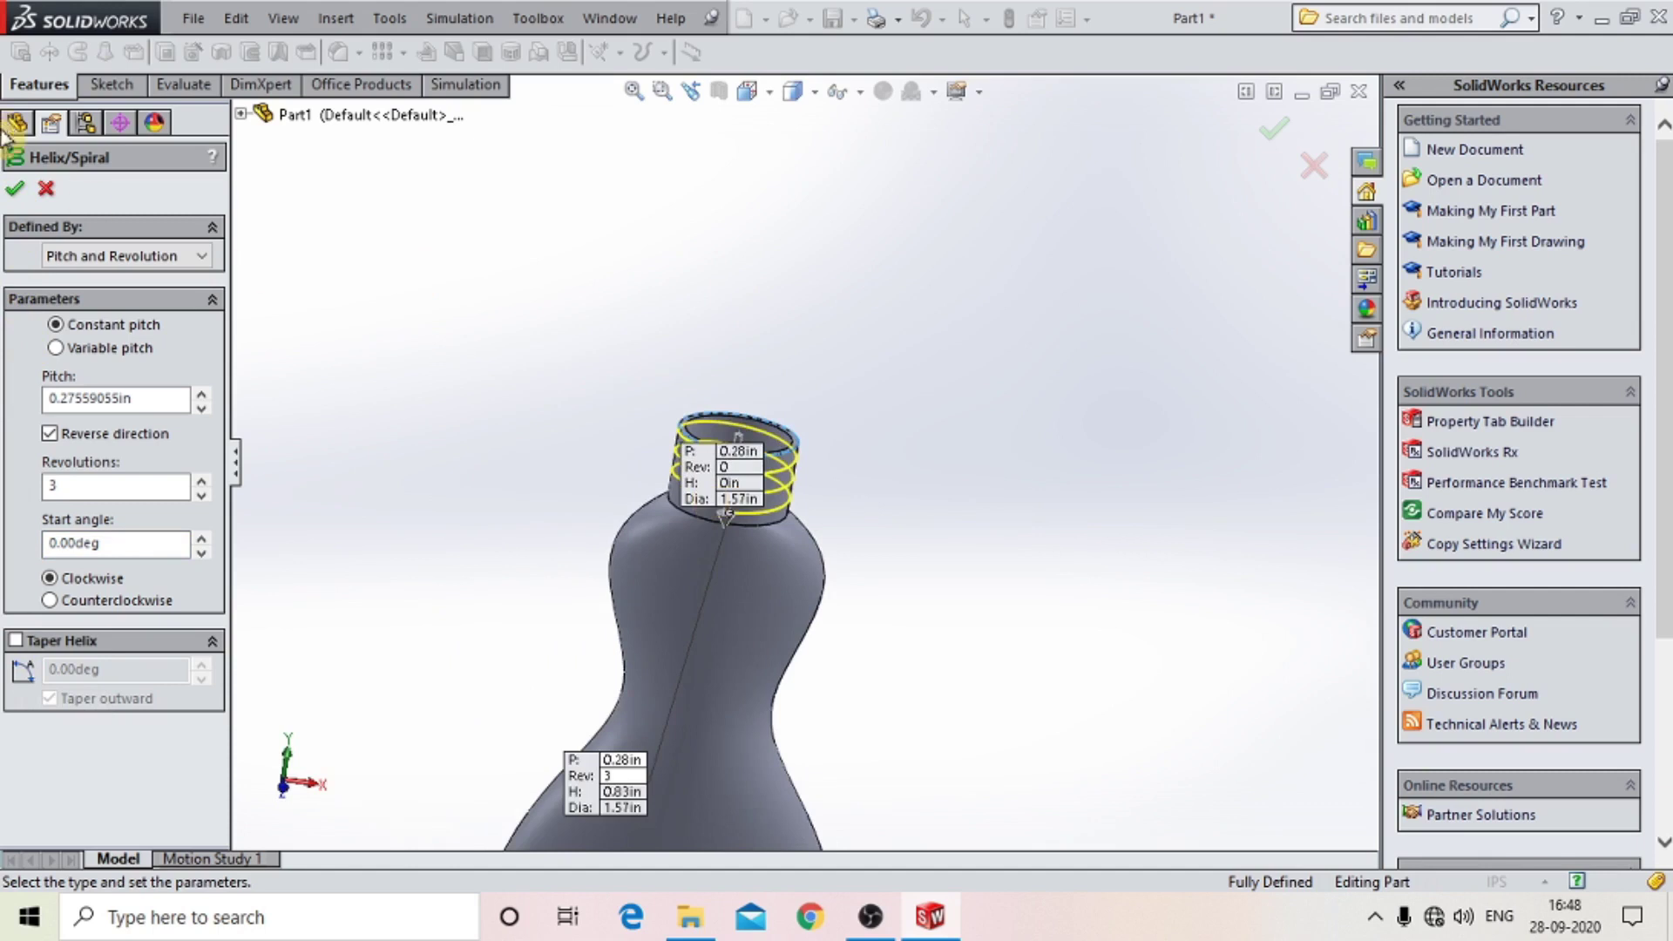
{"action": "left_click", "coordinate": [16, 188]}
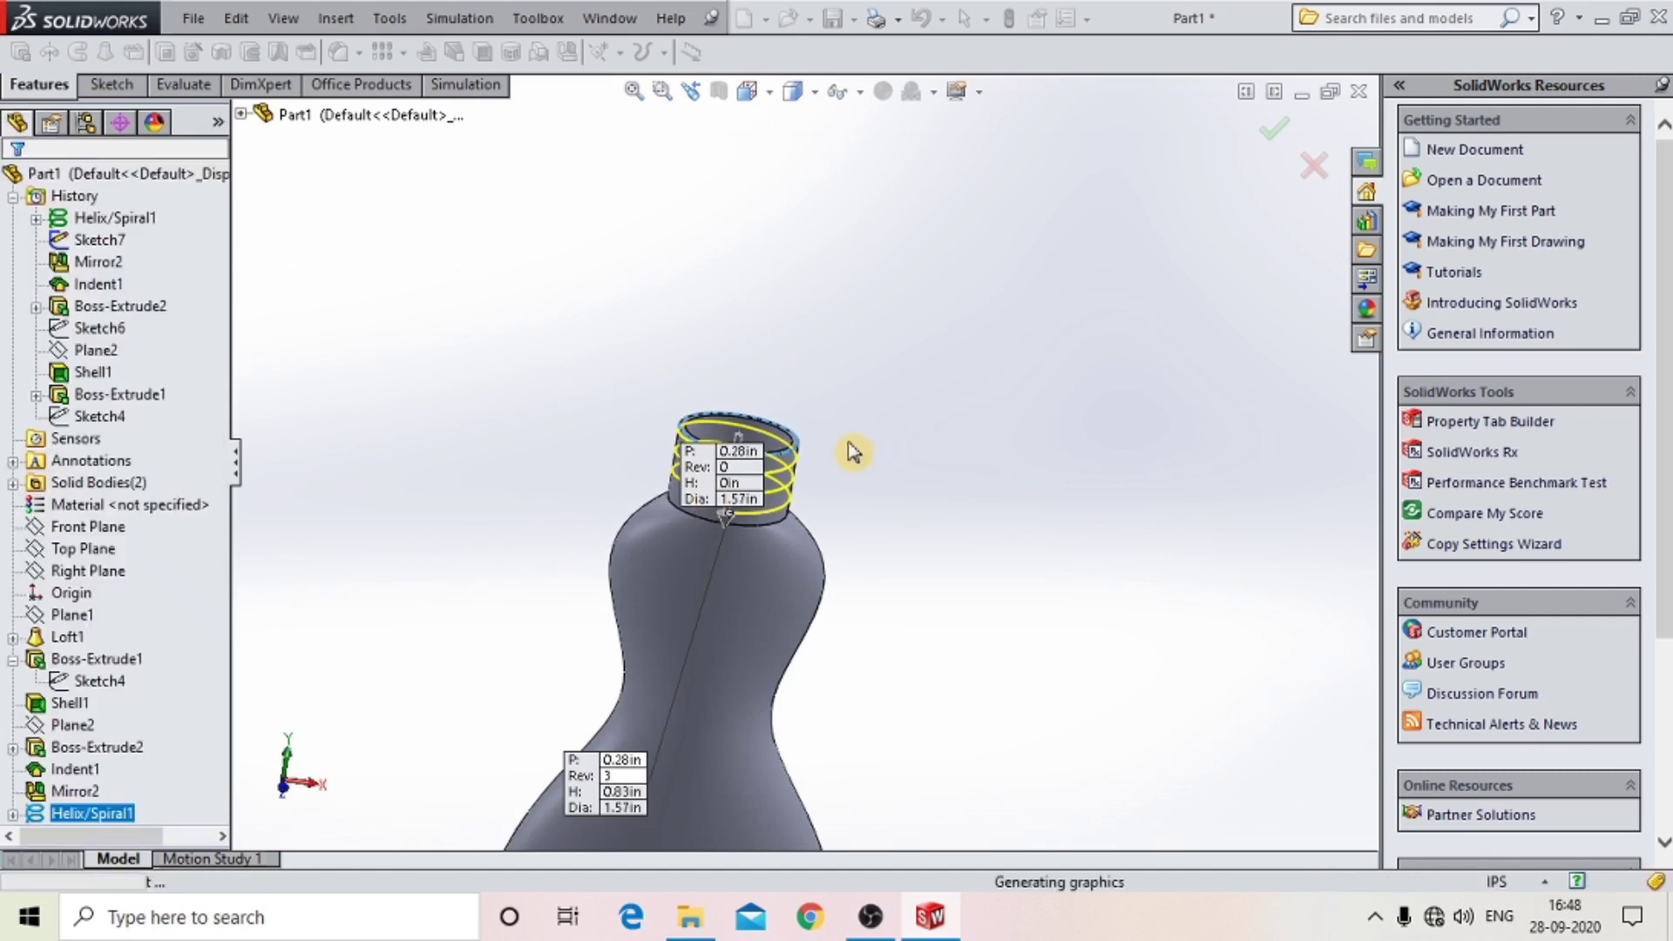
Start a new reference plane from the Front Plane, previewing a 1.97in offset.
{"action": "scroll", "coordinate": [819, 499], "scroll_direction": "up", "scroll_amount": 3}
{"action": "scroll", "coordinate": [808, 542], "scroll_direction": "down", "scroll_amount": 5}
{"action": "scroll", "coordinate": [836, 488], "scroll_direction": "up", "scroll_amount": 5}
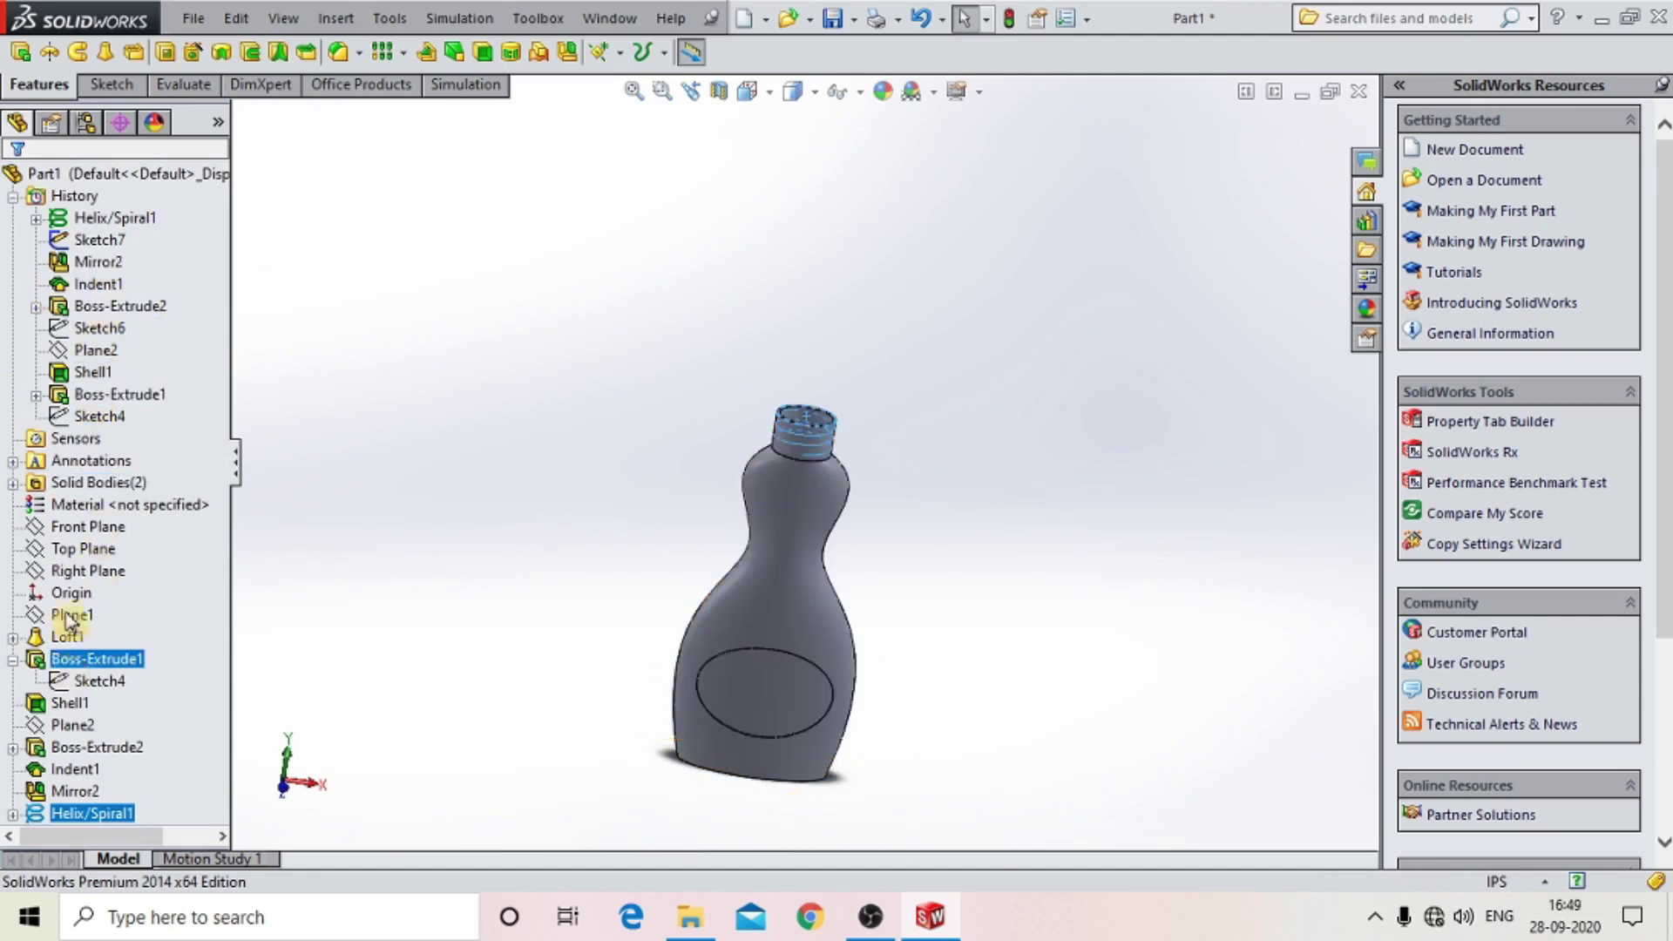
{"action": "left_click", "coordinate": [91, 527]}
{"action": "left_click", "coordinate": [618, 54]}
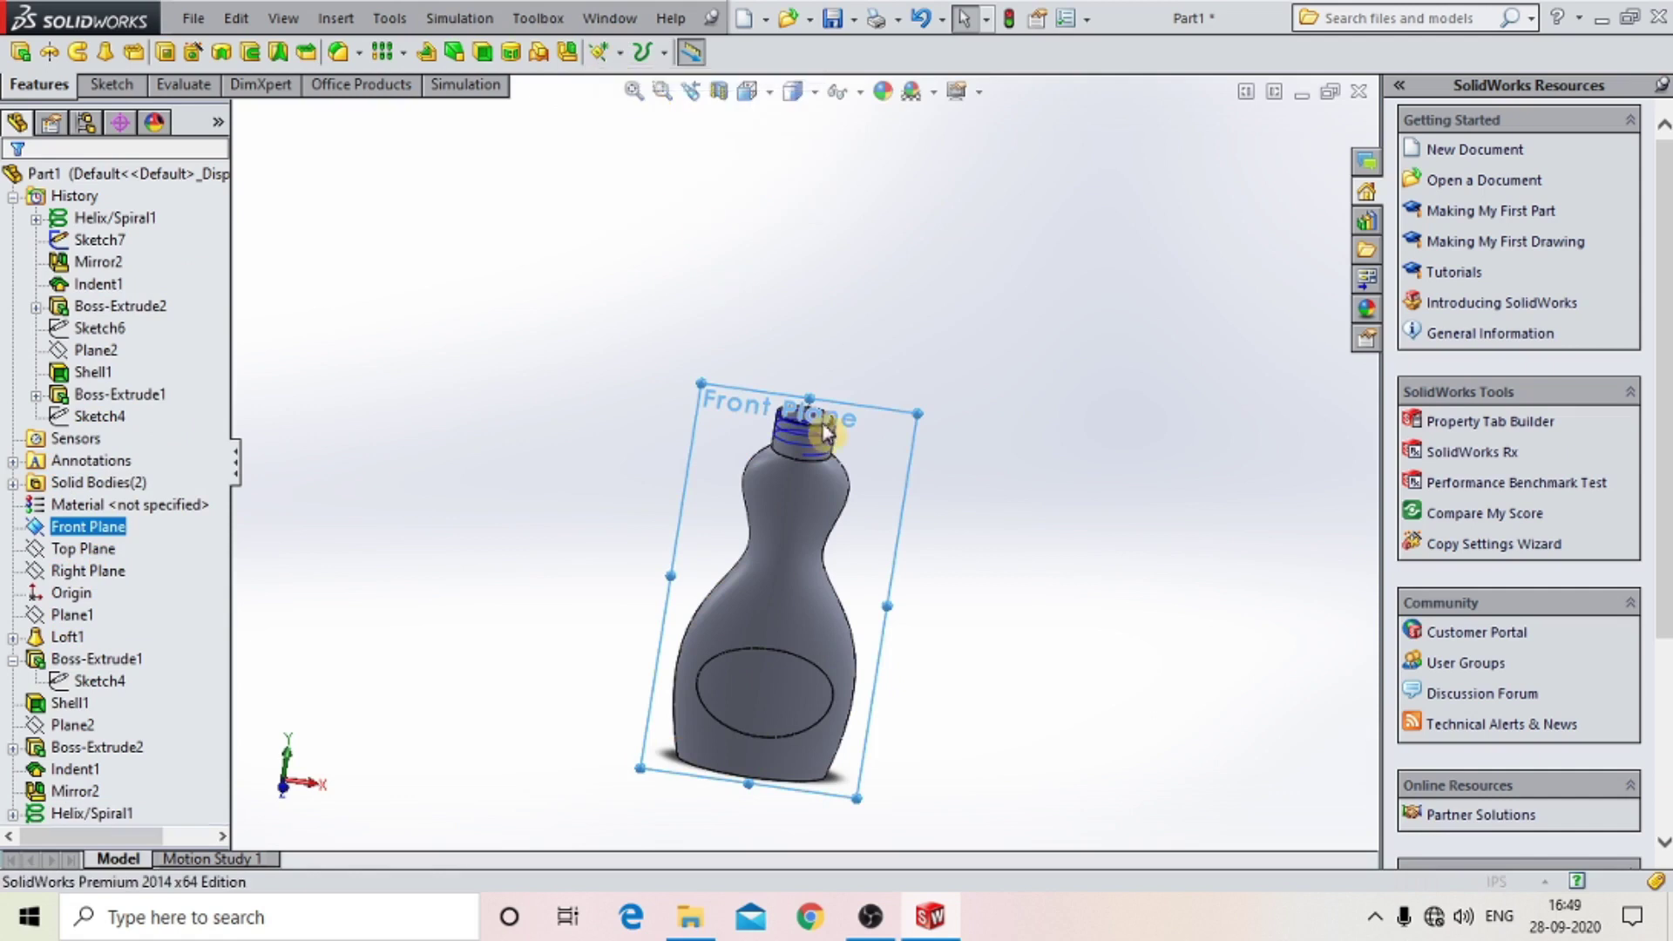
{"action": "scroll", "coordinate": [828, 431], "scroll_direction": "down", "scroll_amount": 3}
{"action": "scroll", "coordinate": [832, 431], "scroll_direction": "down", "scroll_amount": 3}
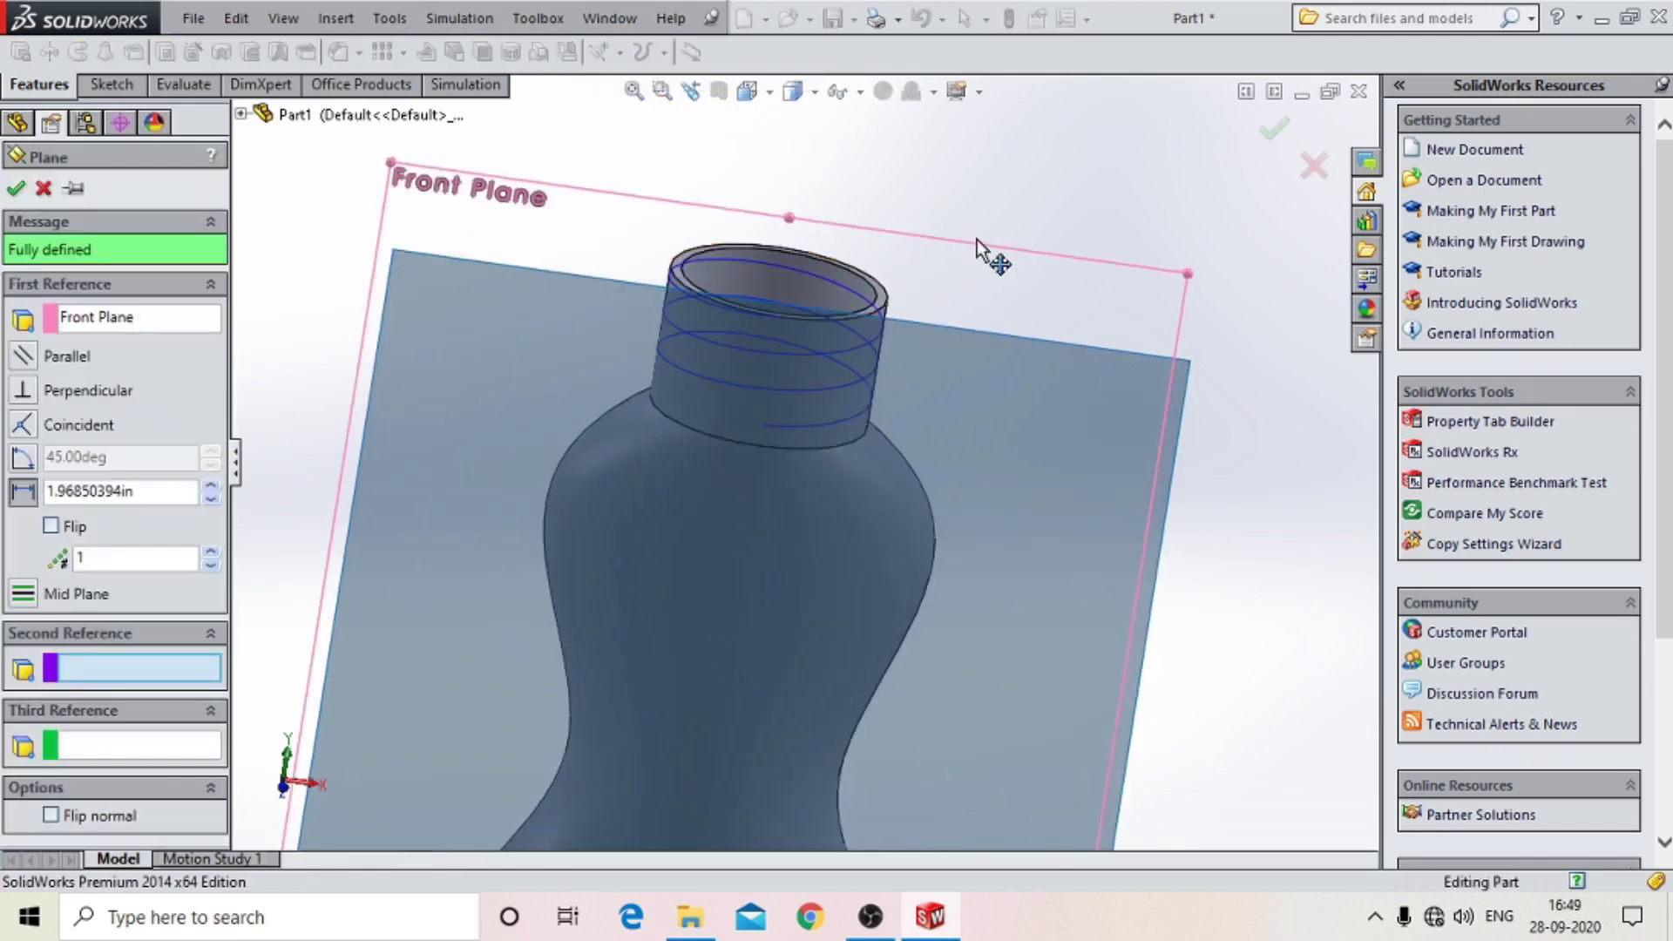
Try a plane from the Front Plane through a neck-base point, then cancel it.
{"action": "middle_click_drag", "start_coordinate": [976, 239], "coordinate": [787, 389]}
{"action": "scroll", "coordinate": [787, 389], "scroll_direction": "down", "scroll_amount": 2}
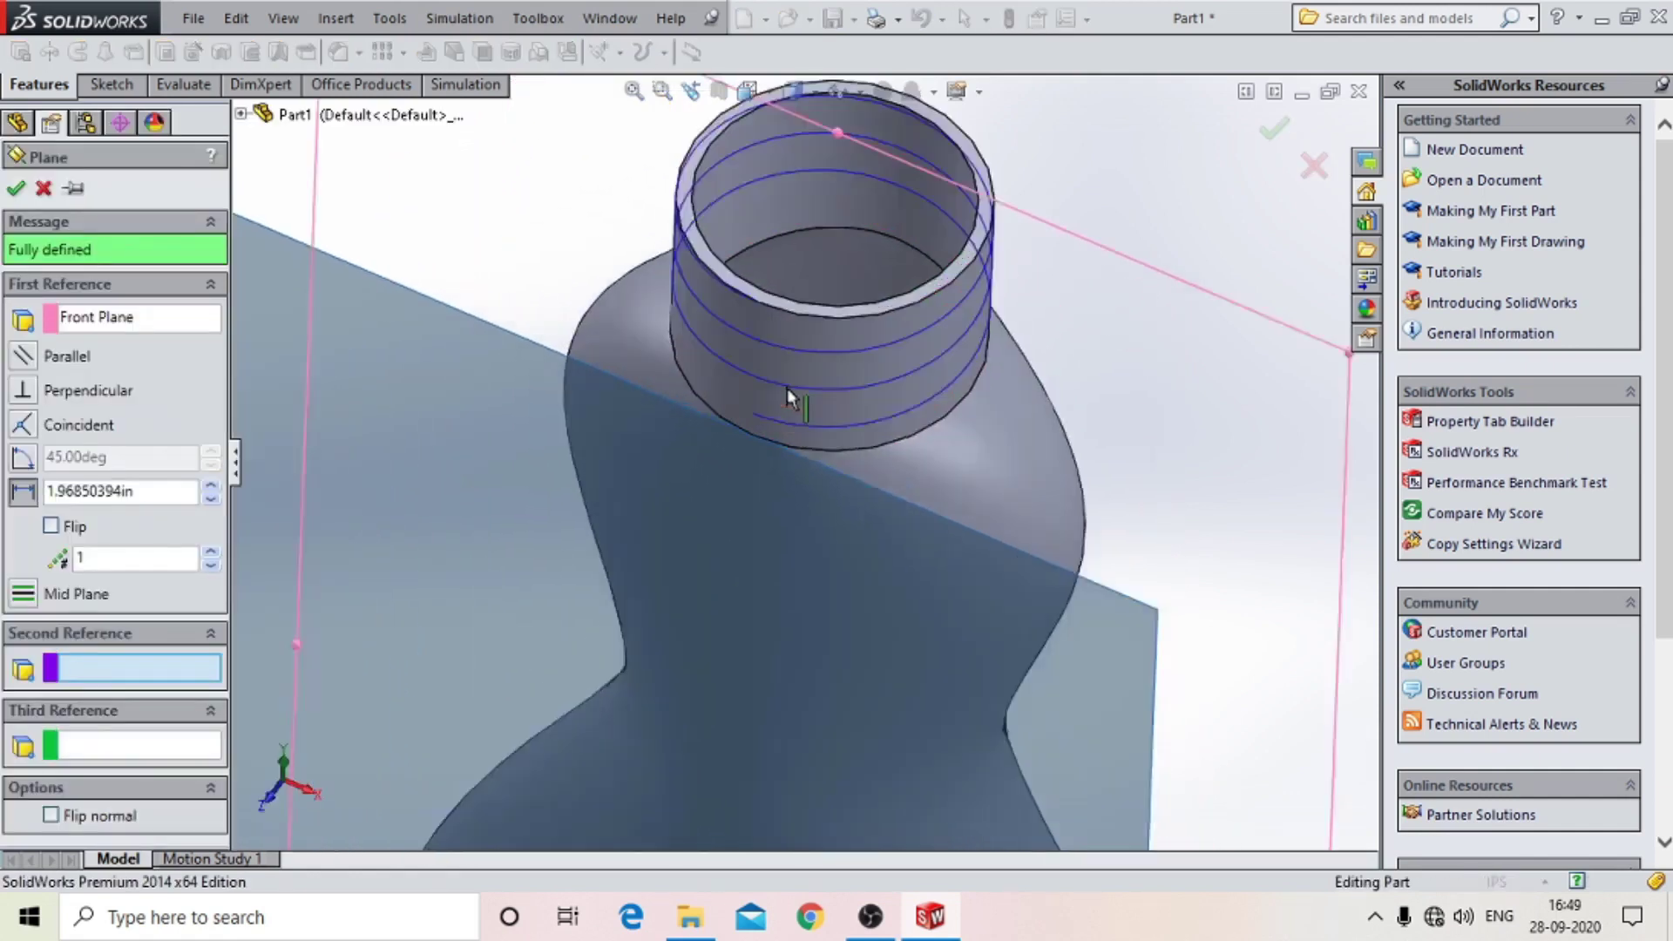
{"action": "scroll", "coordinate": [787, 388], "scroll_direction": "down", "scroll_amount": 2}
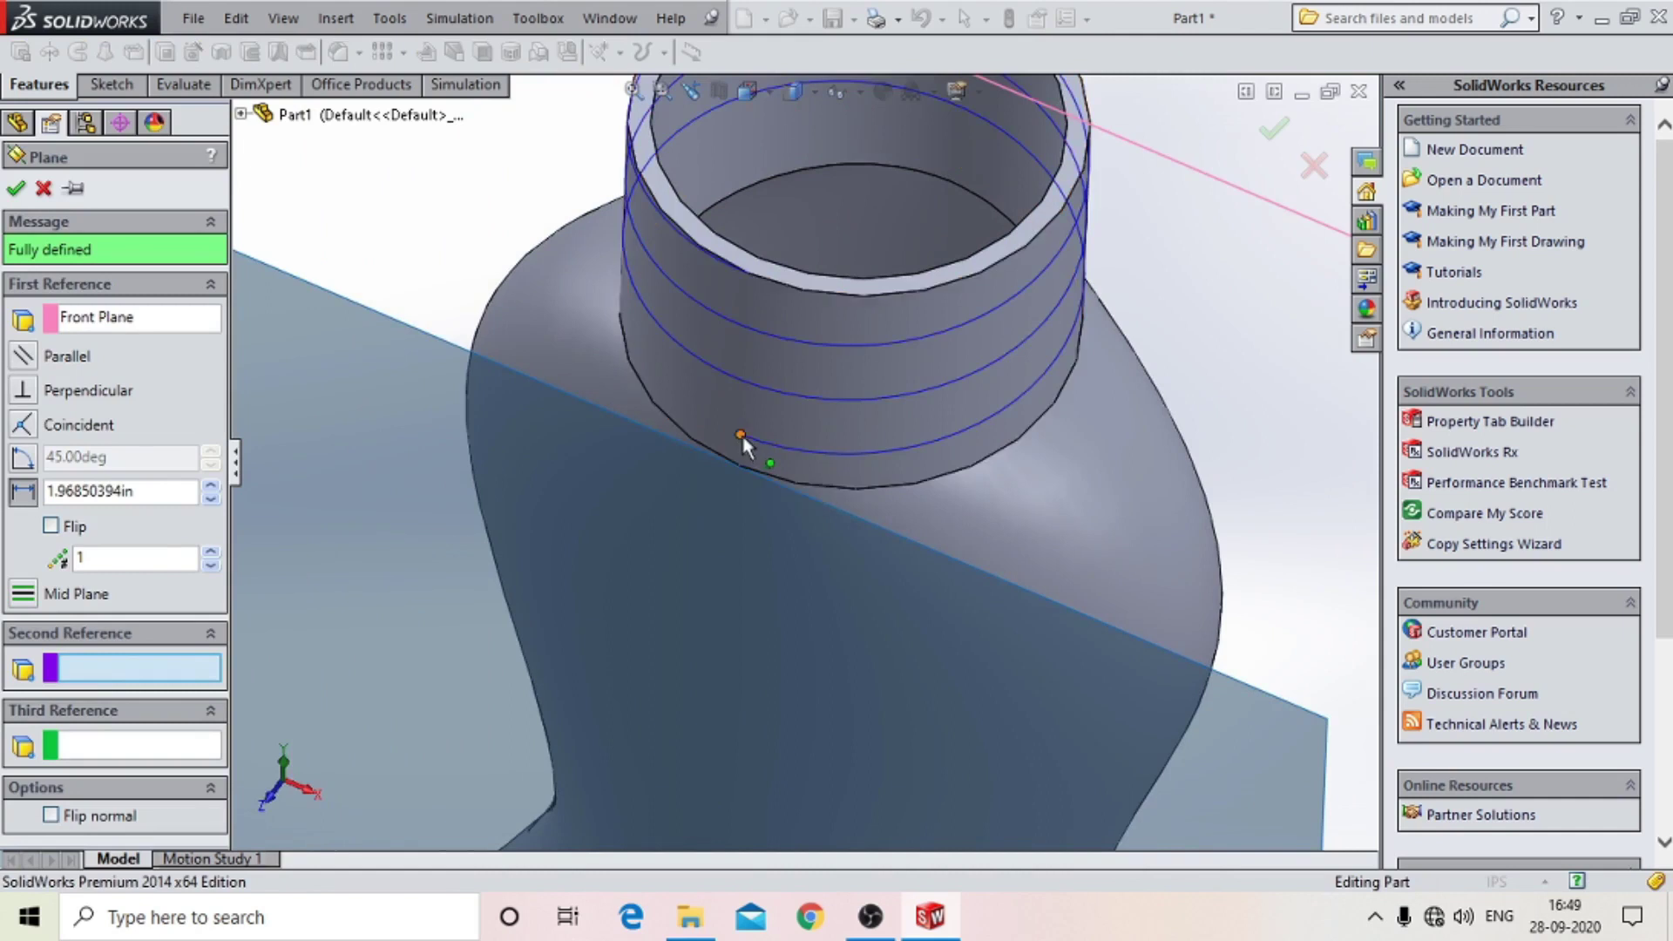
{"action": "left_click", "coordinate": [742, 437]}
{"action": "scroll", "coordinate": [749, 449], "scroll_direction": "up", "scroll_amount": 2}
{"action": "scroll", "coordinate": [758, 452], "scroll_direction": "up", "scroll_amount": 3}
{"action": "scroll", "coordinate": [802, 471], "scroll_direction": "up", "scroll_amount": 2}
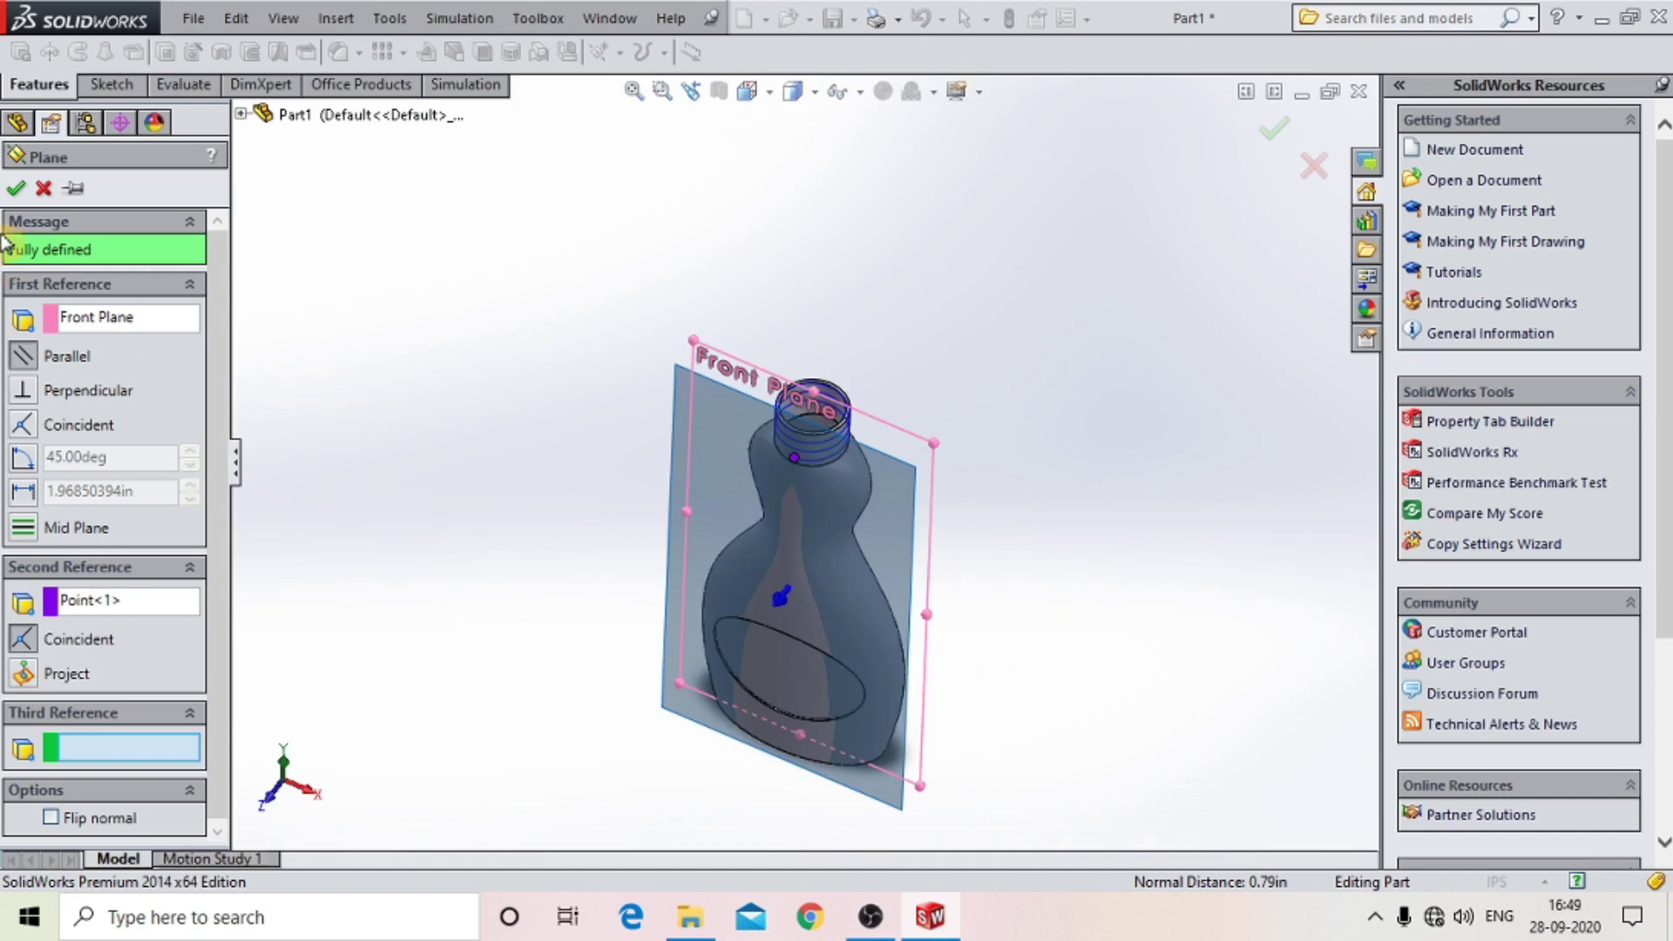
{"action": "left_click", "coordinate": [44, 188]}
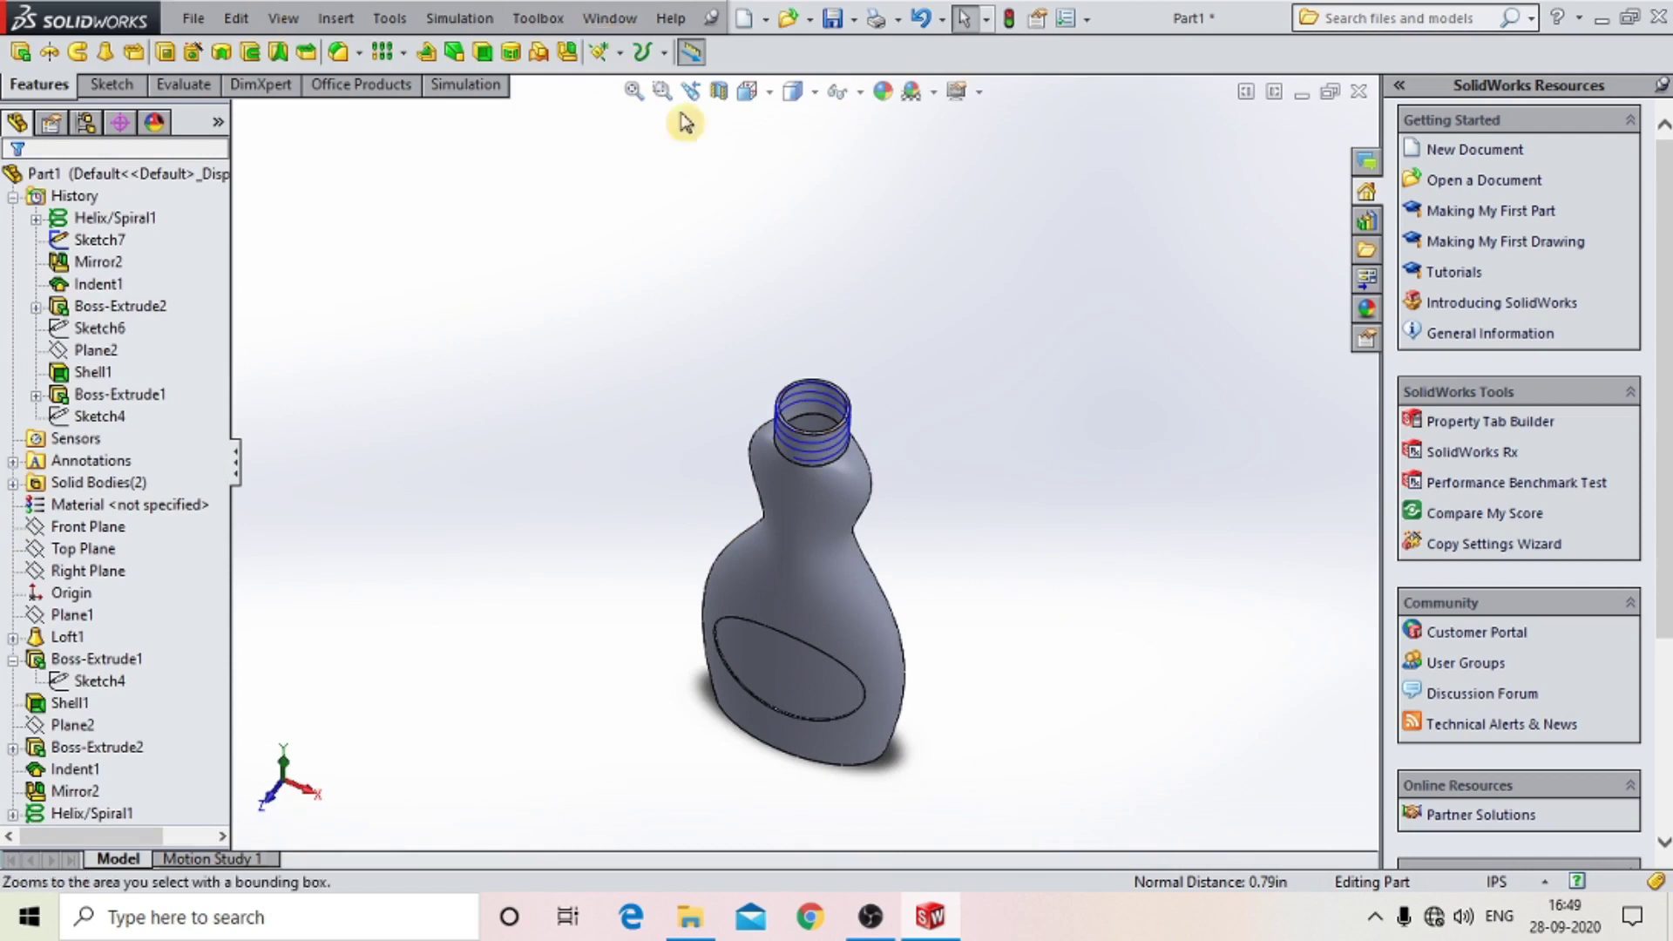
Check earlier feature planes and start a new reference plane from the Right Plane.
{"action": "left_click", "coordinate": [87, 329]}
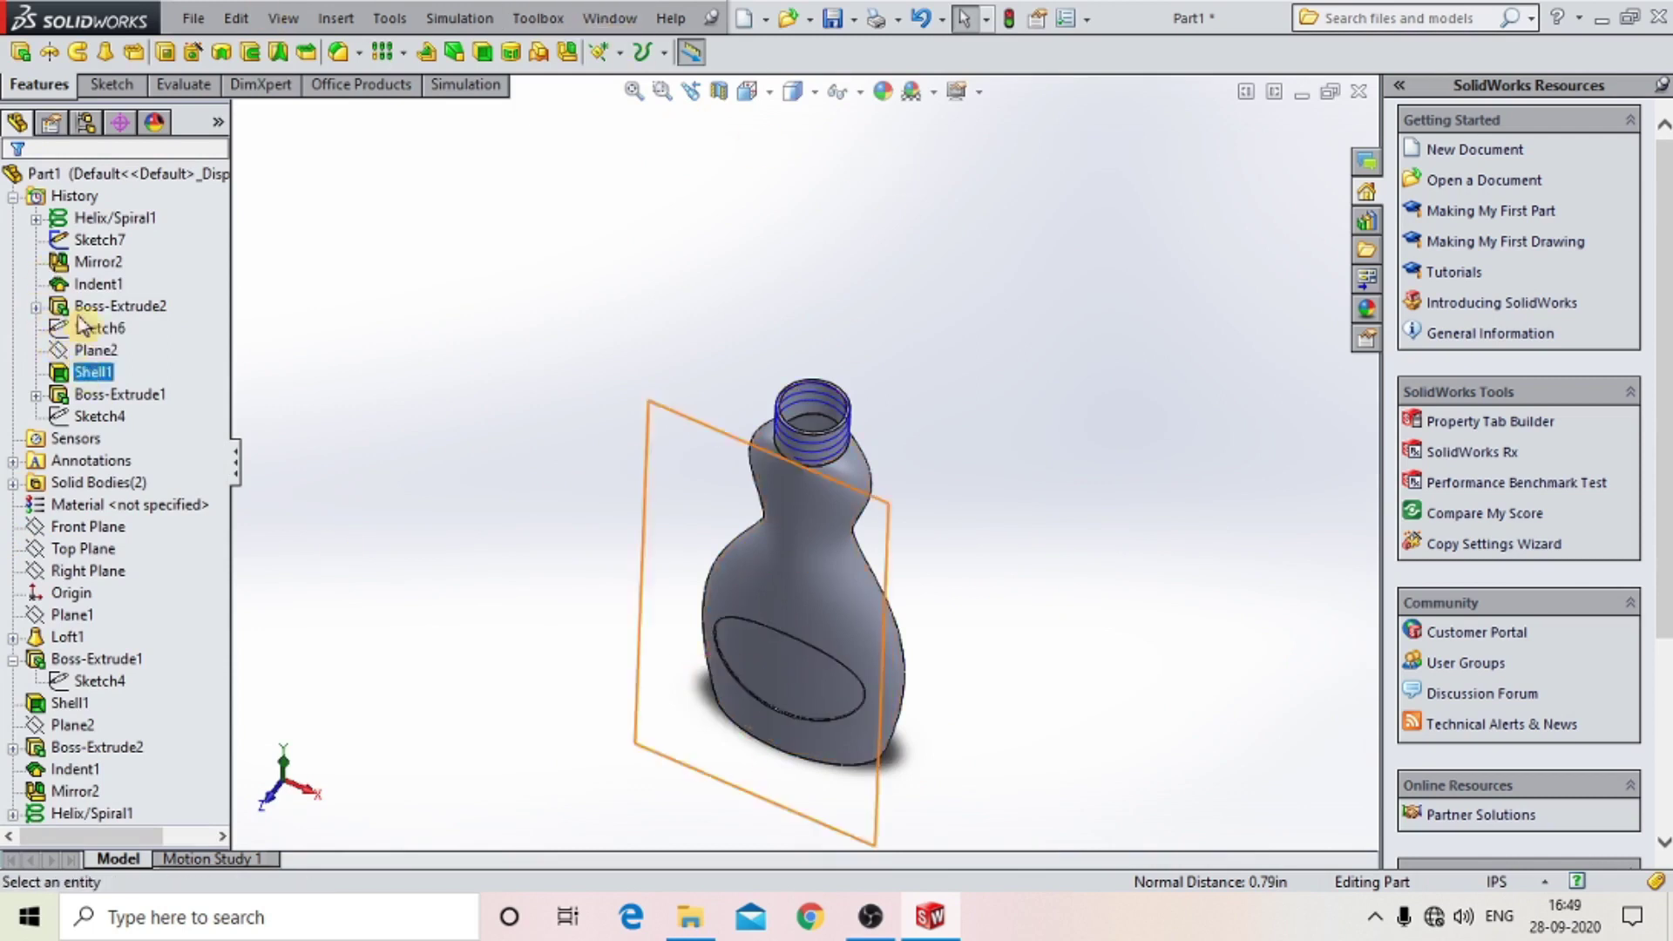
{"action": "left_click", "coordinate": [94, 529]}
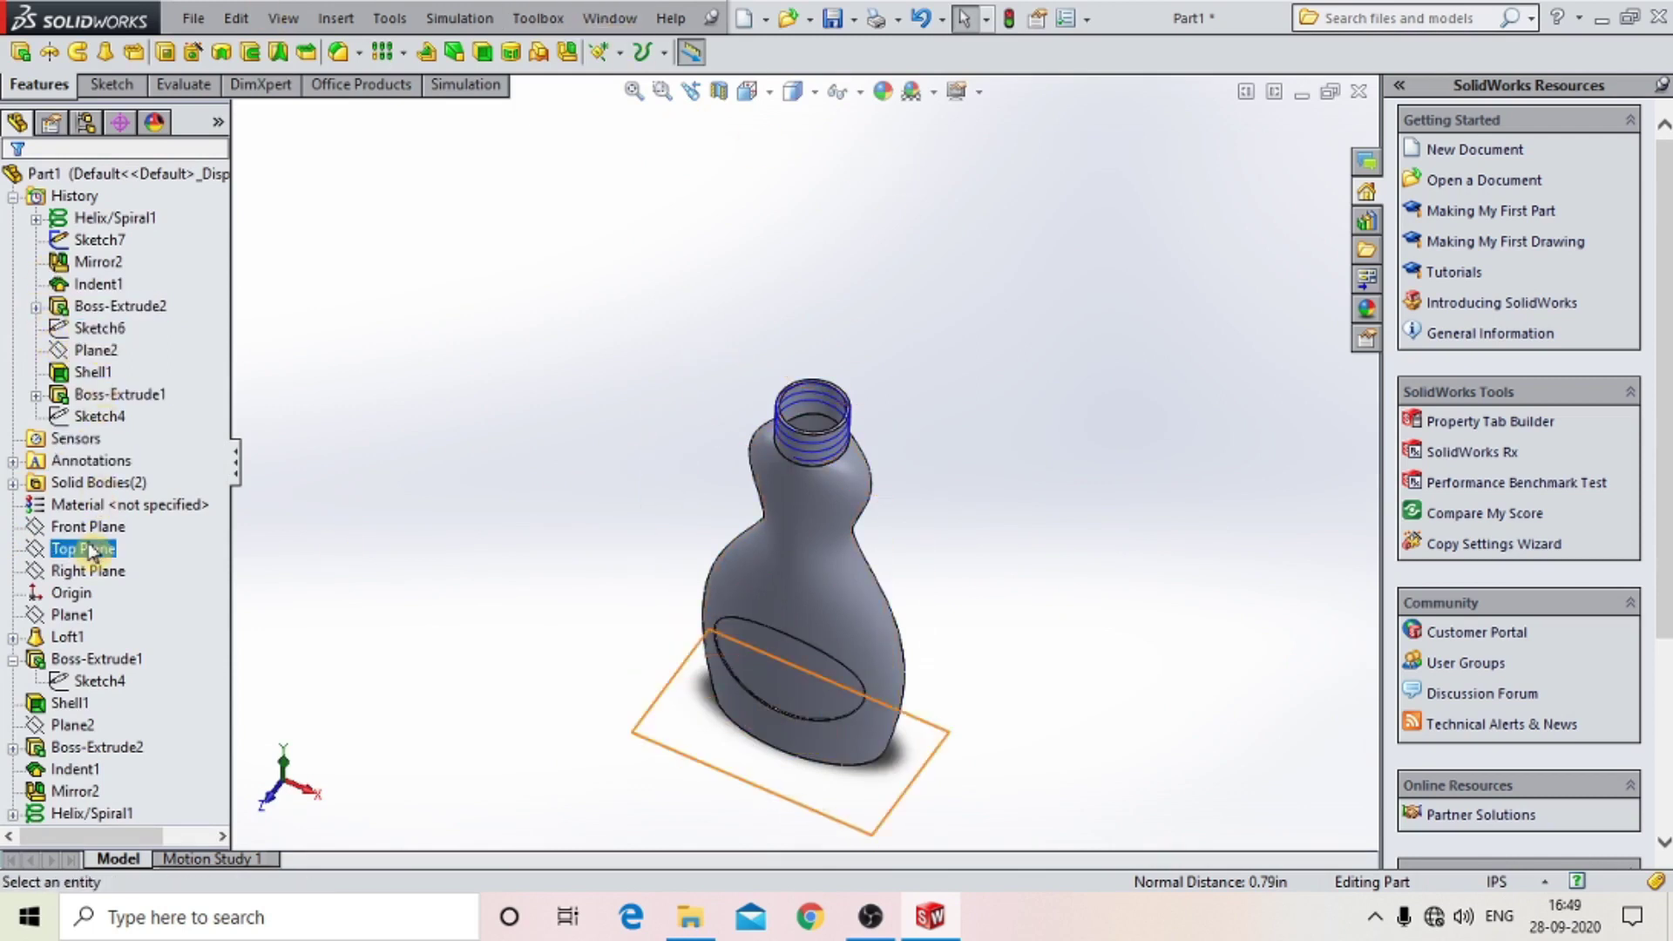
{"action": "left_click", "coordinate": [619, 53]}
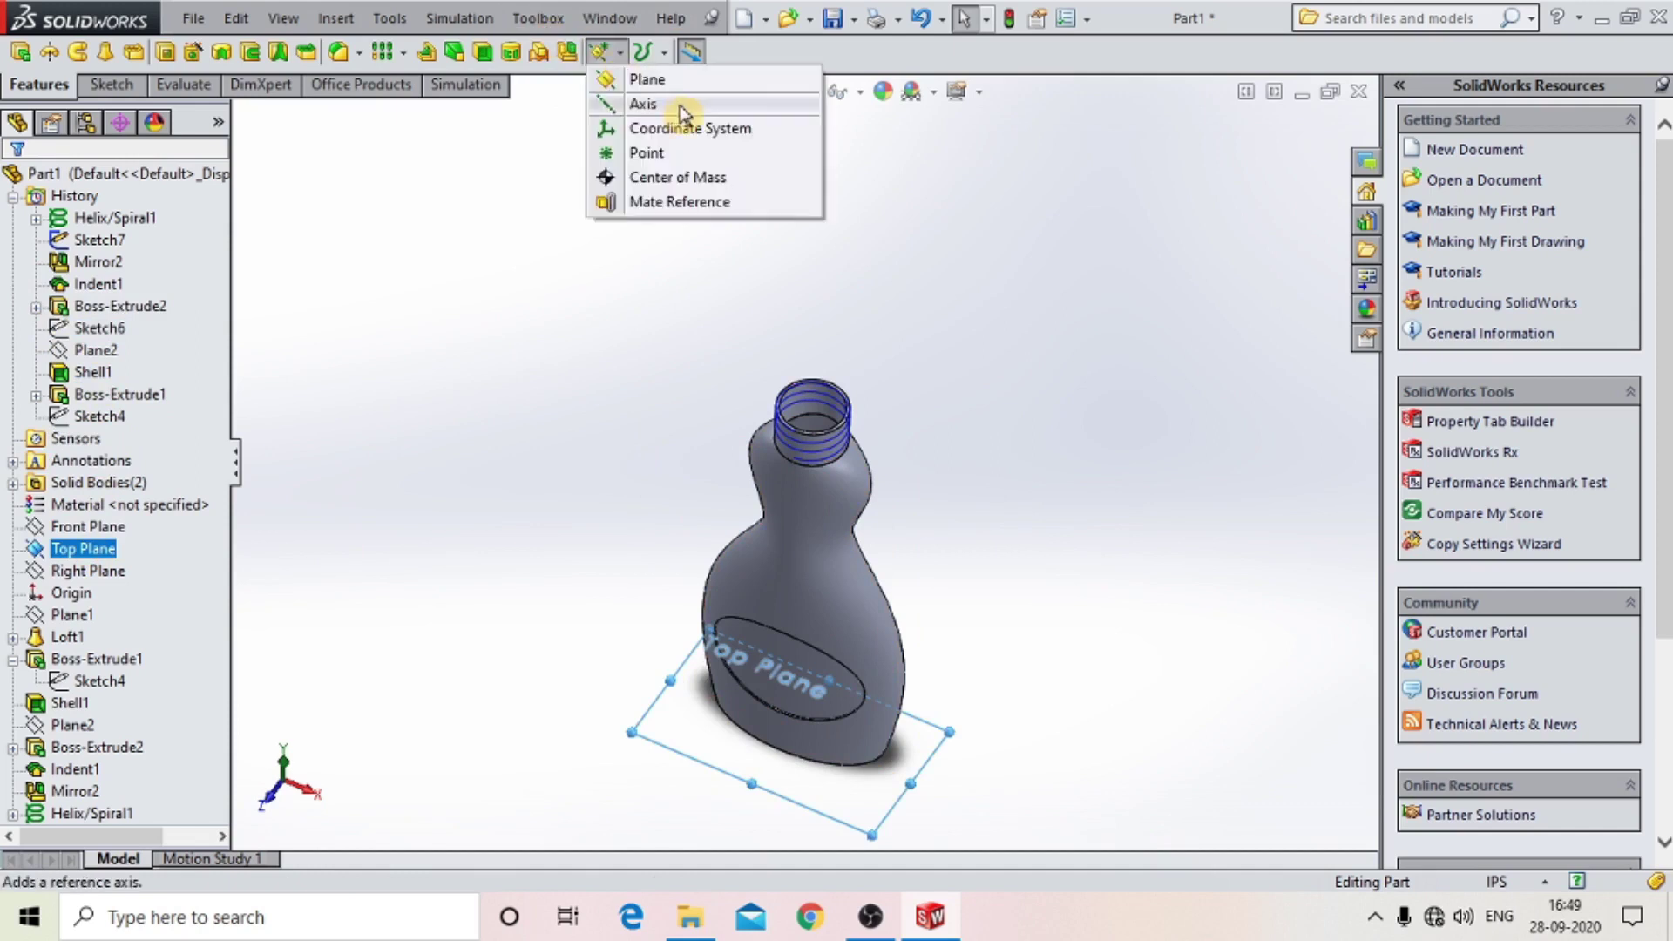
{"action": "left_click", "coordinate": [87, 571]}
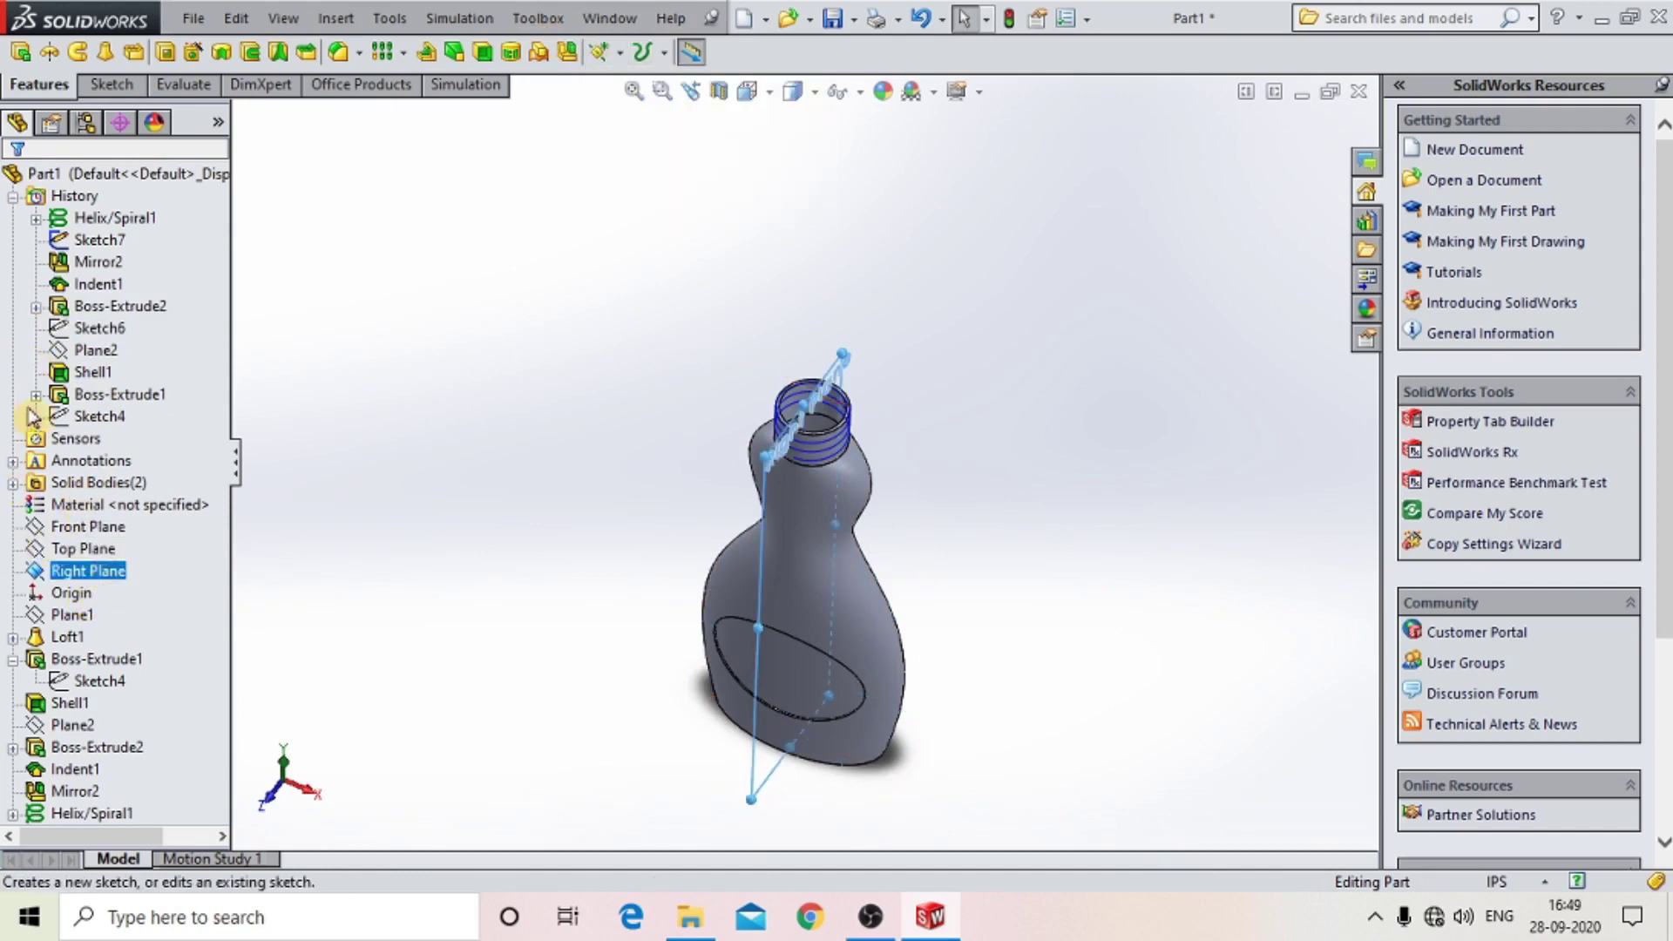
{"action": "left_click", "coordinate": [619, 53]}
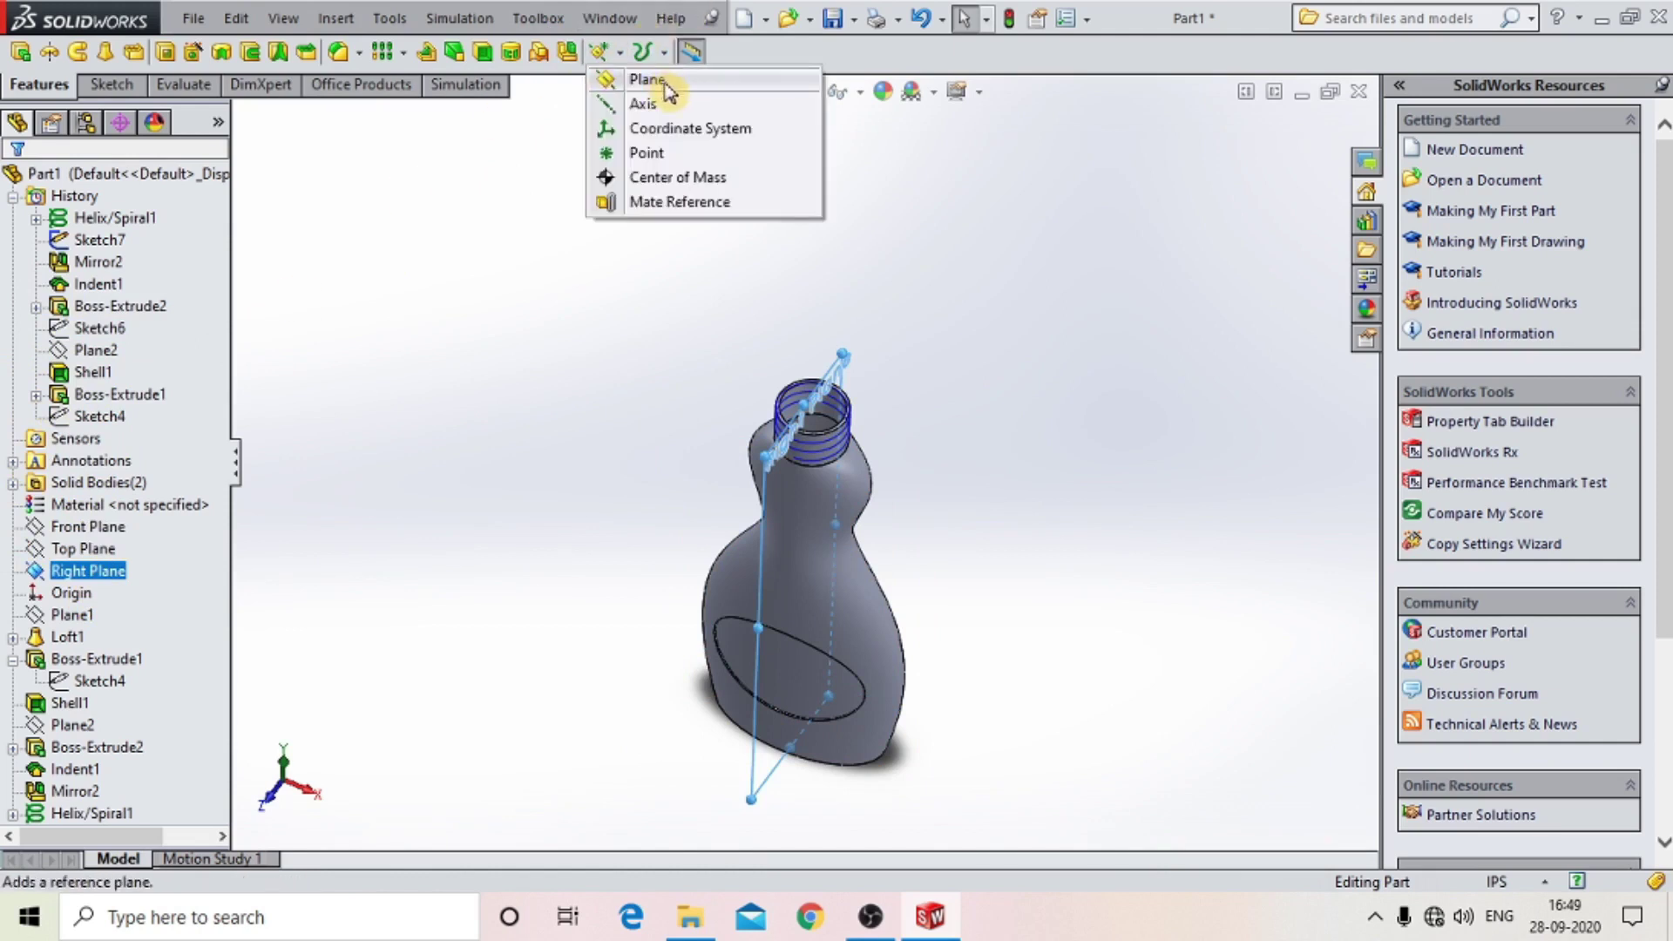
{"action": "left_click", "coordinate": [639, 78]}
Set the plane perpendicular to the neck's bottom edge, then cancel the invalid result.
{"action": "scroll", "coordinate": [801, 469], "scroll_direction": "down", "scroll_amount": 3}
{"action": "scroll", "coordinate": [796, 445], "scroll_direction": "down", "scroll_amount": 3}
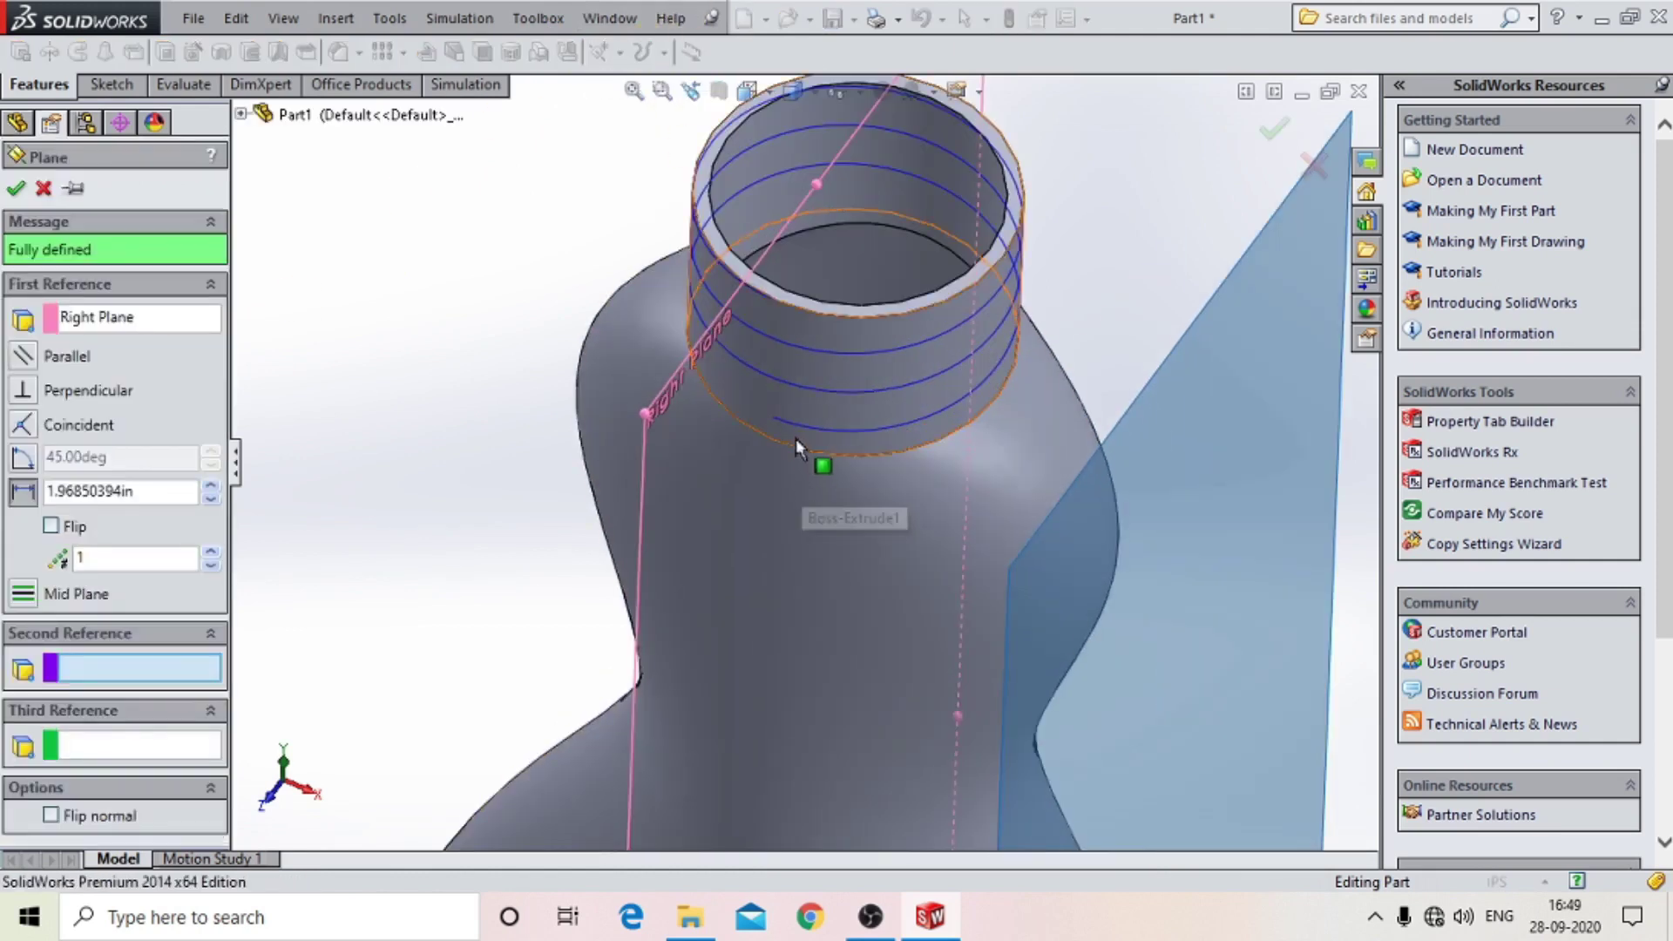
{"action": "left_click", "coordinate": [777, 422]}
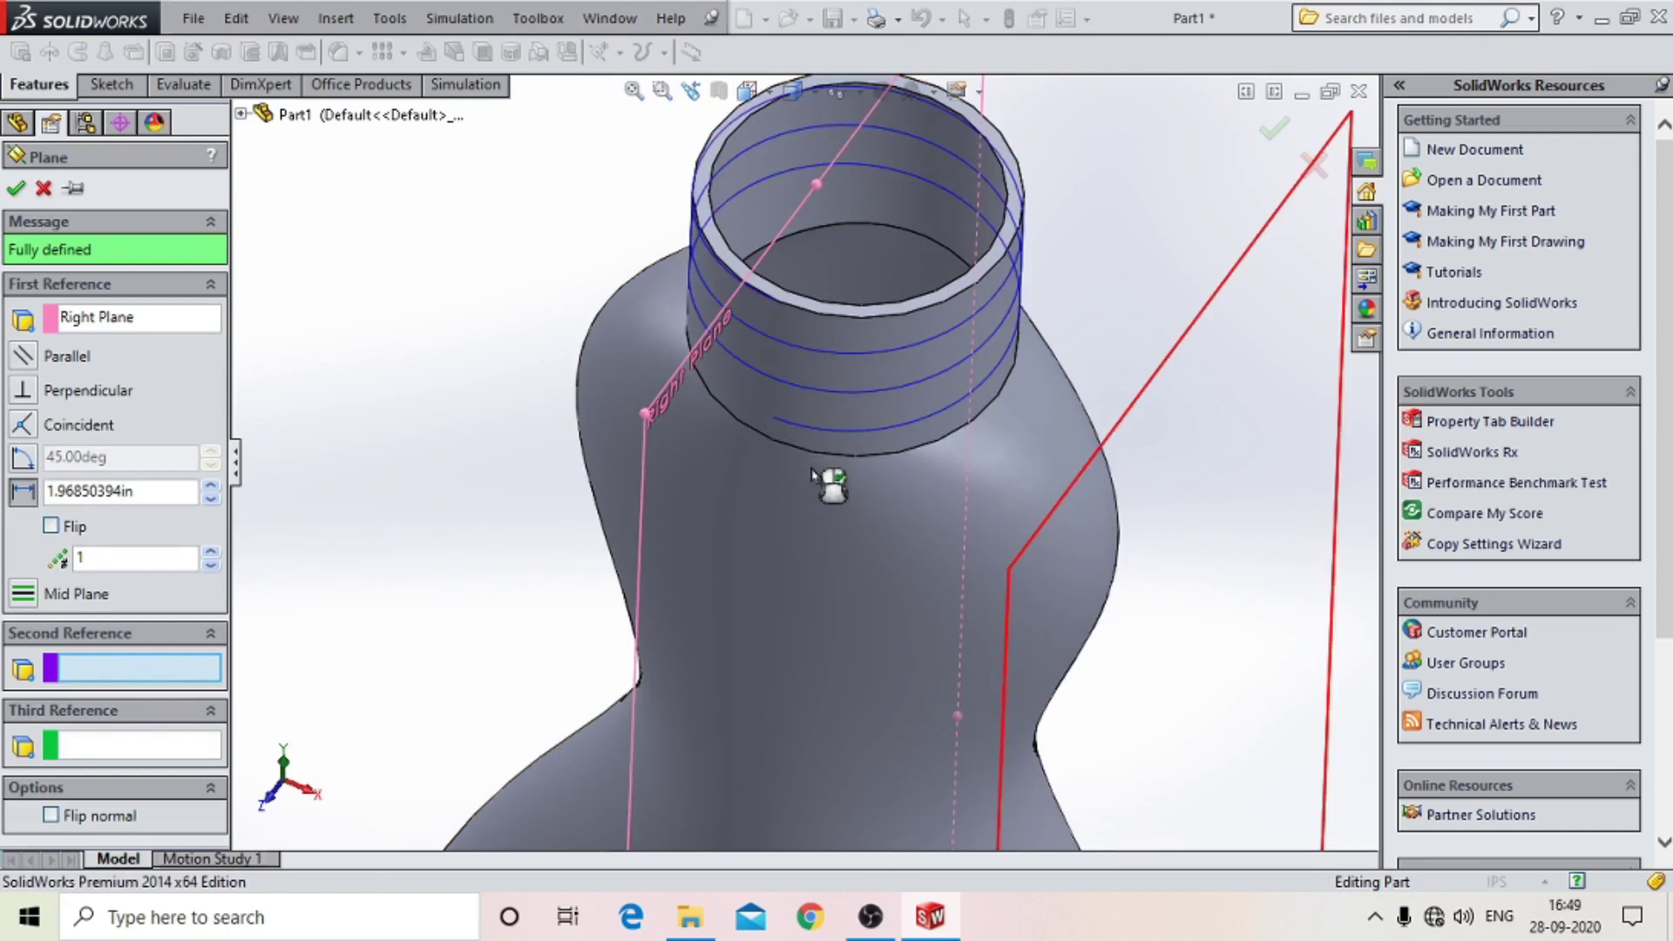
{"action": "scroll", "coordinate": [826, 478], "scroll_direction": "up", "scroll_amount": 3}
{"action": "scroll", "coordinate": [854, 575], "scroll_direction": "up", "scroll_amount": 2}
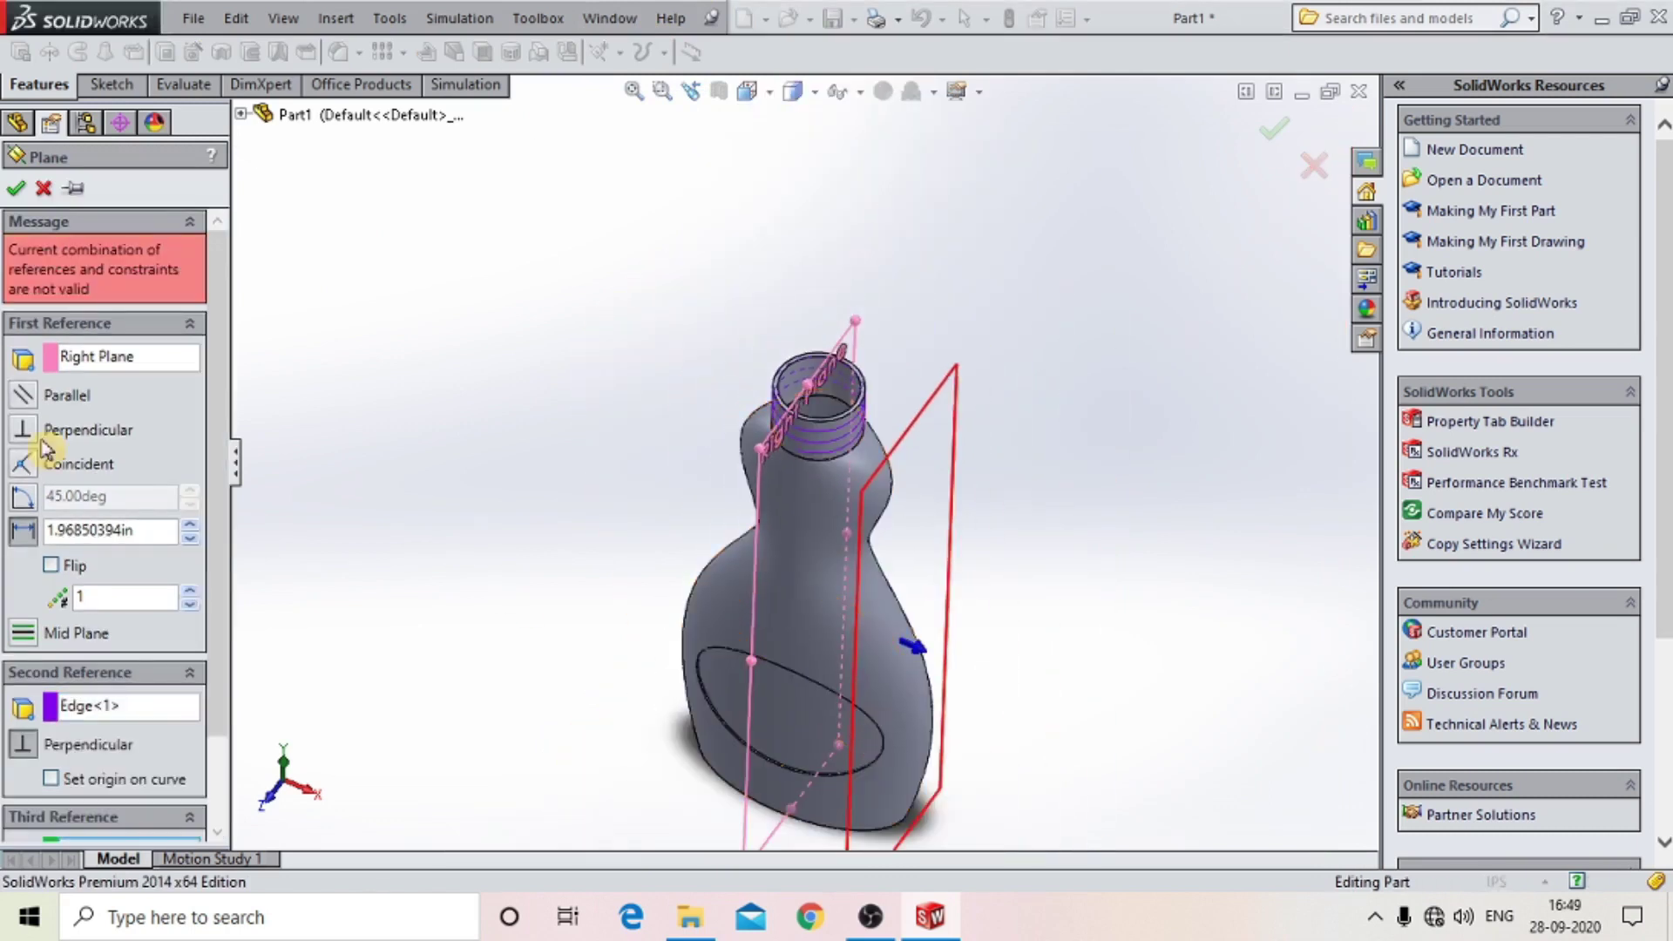
{"action": "left_click", "coordinate": [24, 181]}
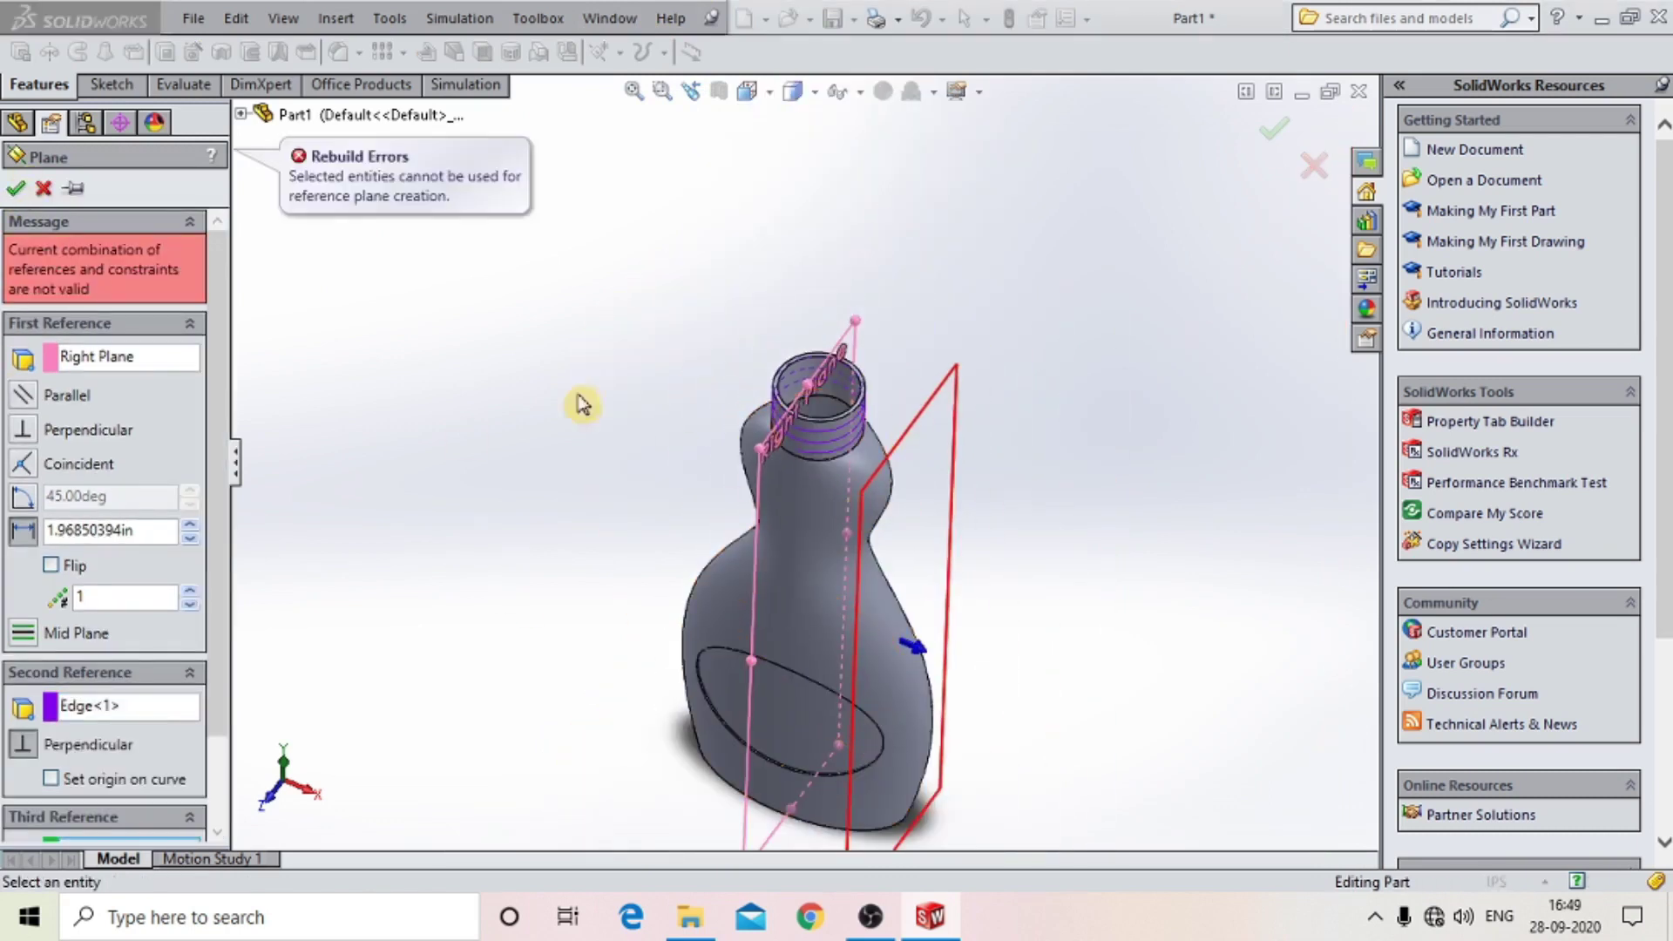
{"action": "left_click", "coordinate": [45, 190]}
{"action": "scroll", "coordinate": [1057, 474], "scroll_direction": "down", "scroll_amount": 2}
{"action": "left_click", "coordinate": [70, 557]}
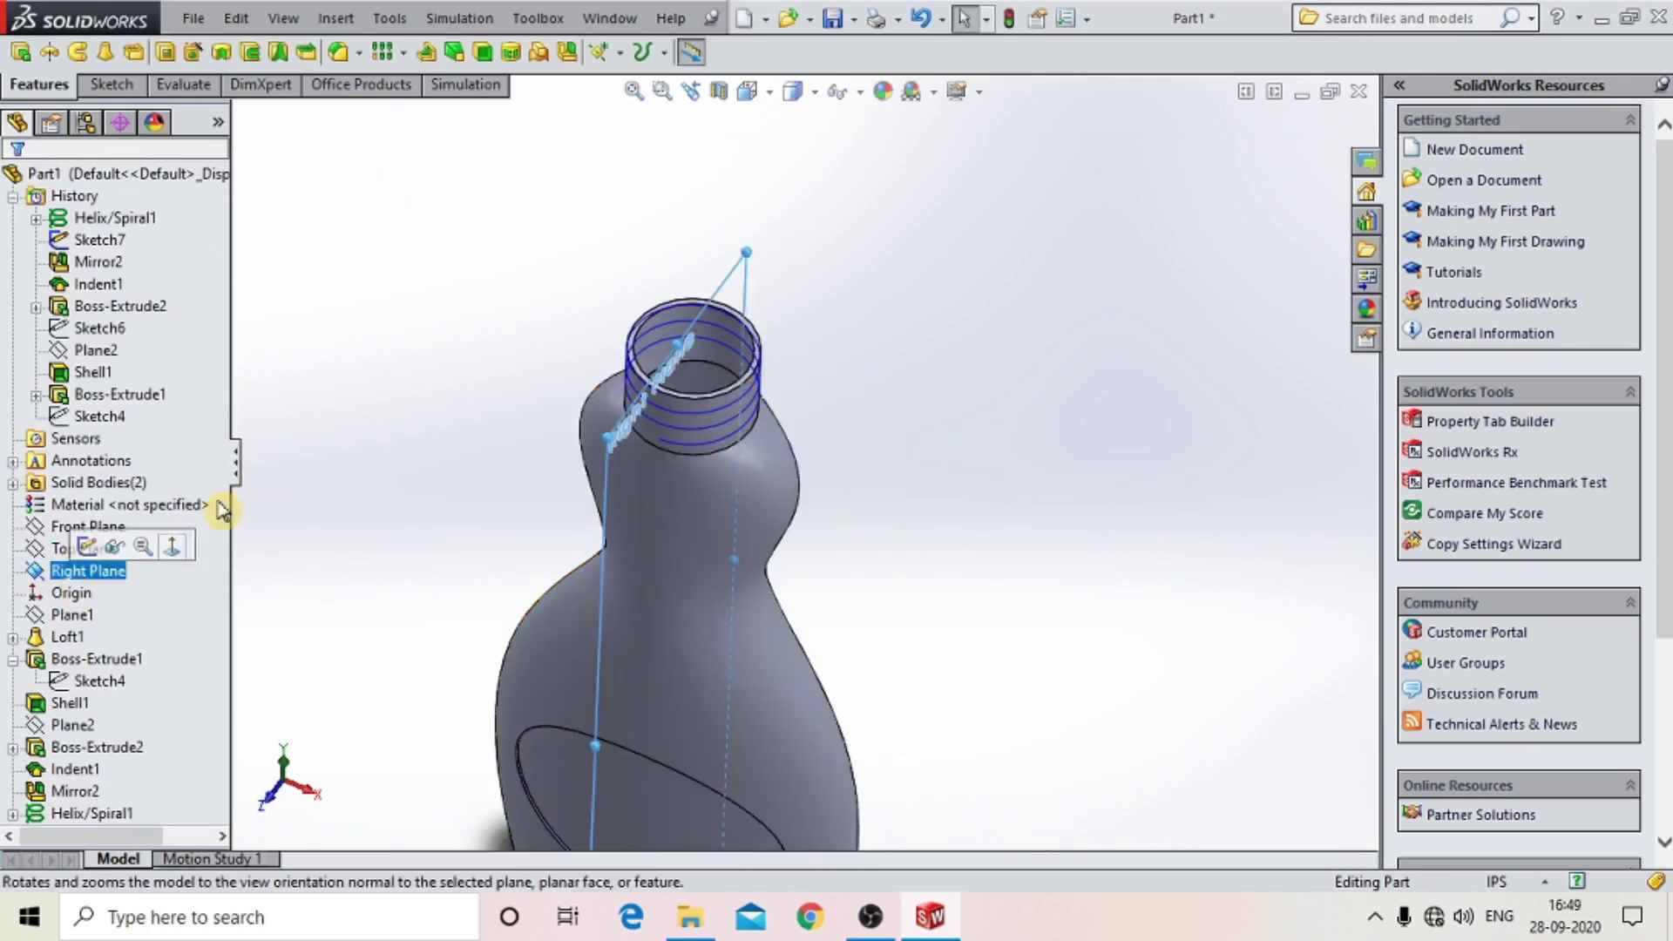
Open a sketch on the Right Plane and view it Normal To.
{"action": "left_click", "coordinate": [107, 577]}
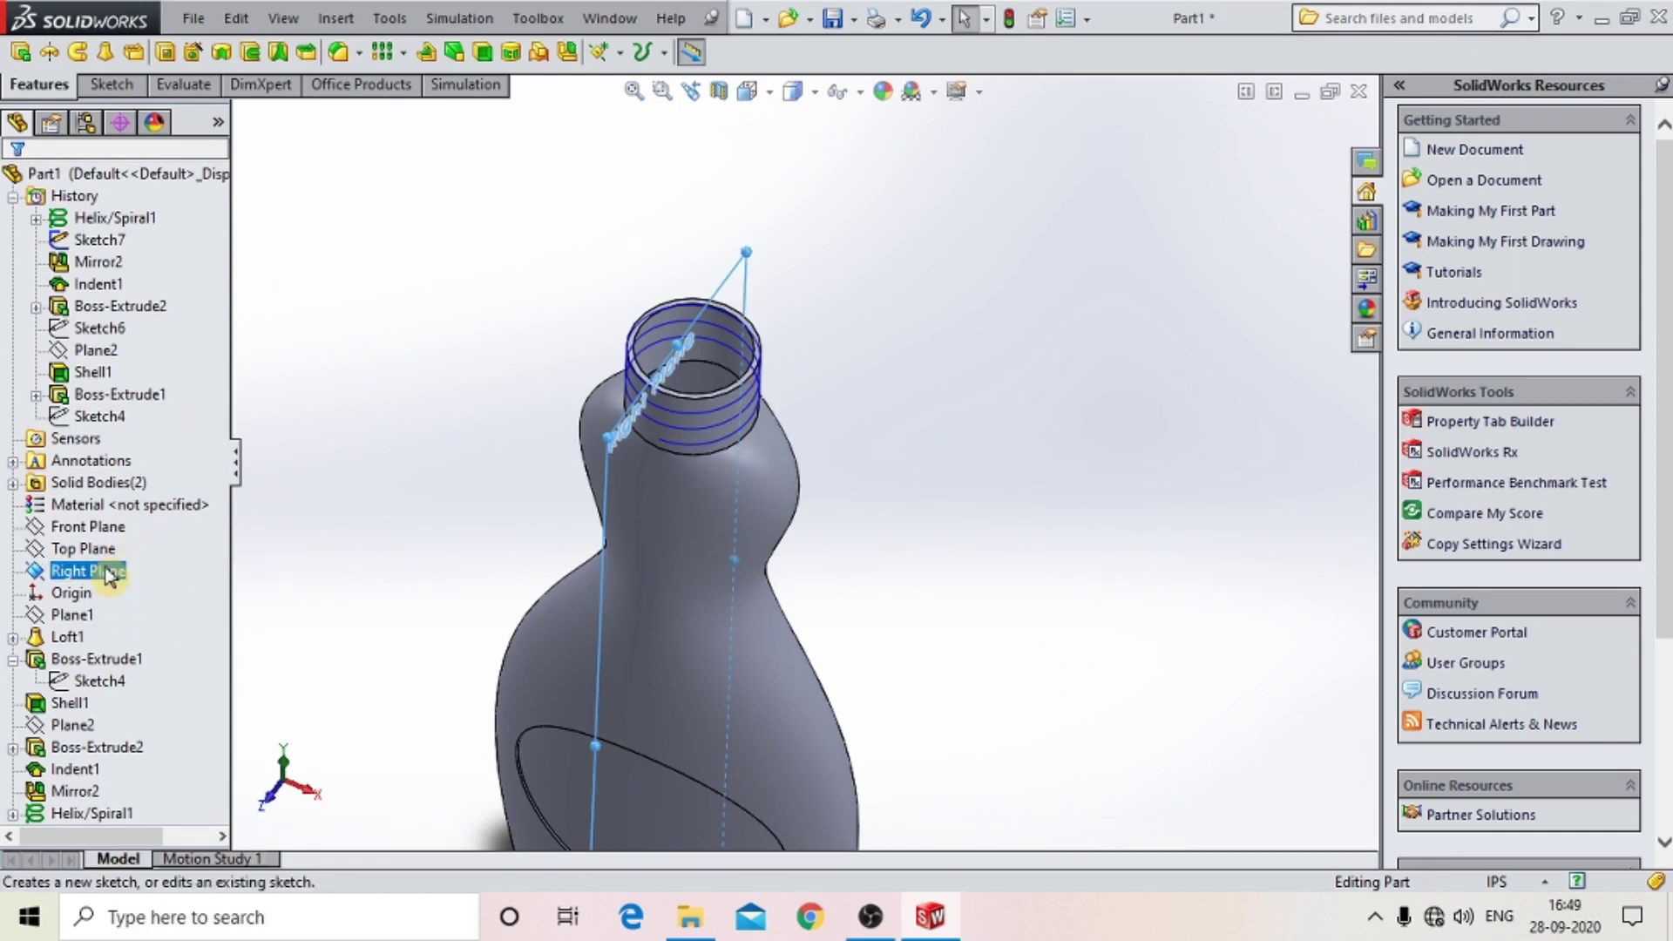
{"action": "left_click", "coordinate": [116, 550], "text": "ctrl"}
{"action": "left_click", "coordinate": [120, 538]}
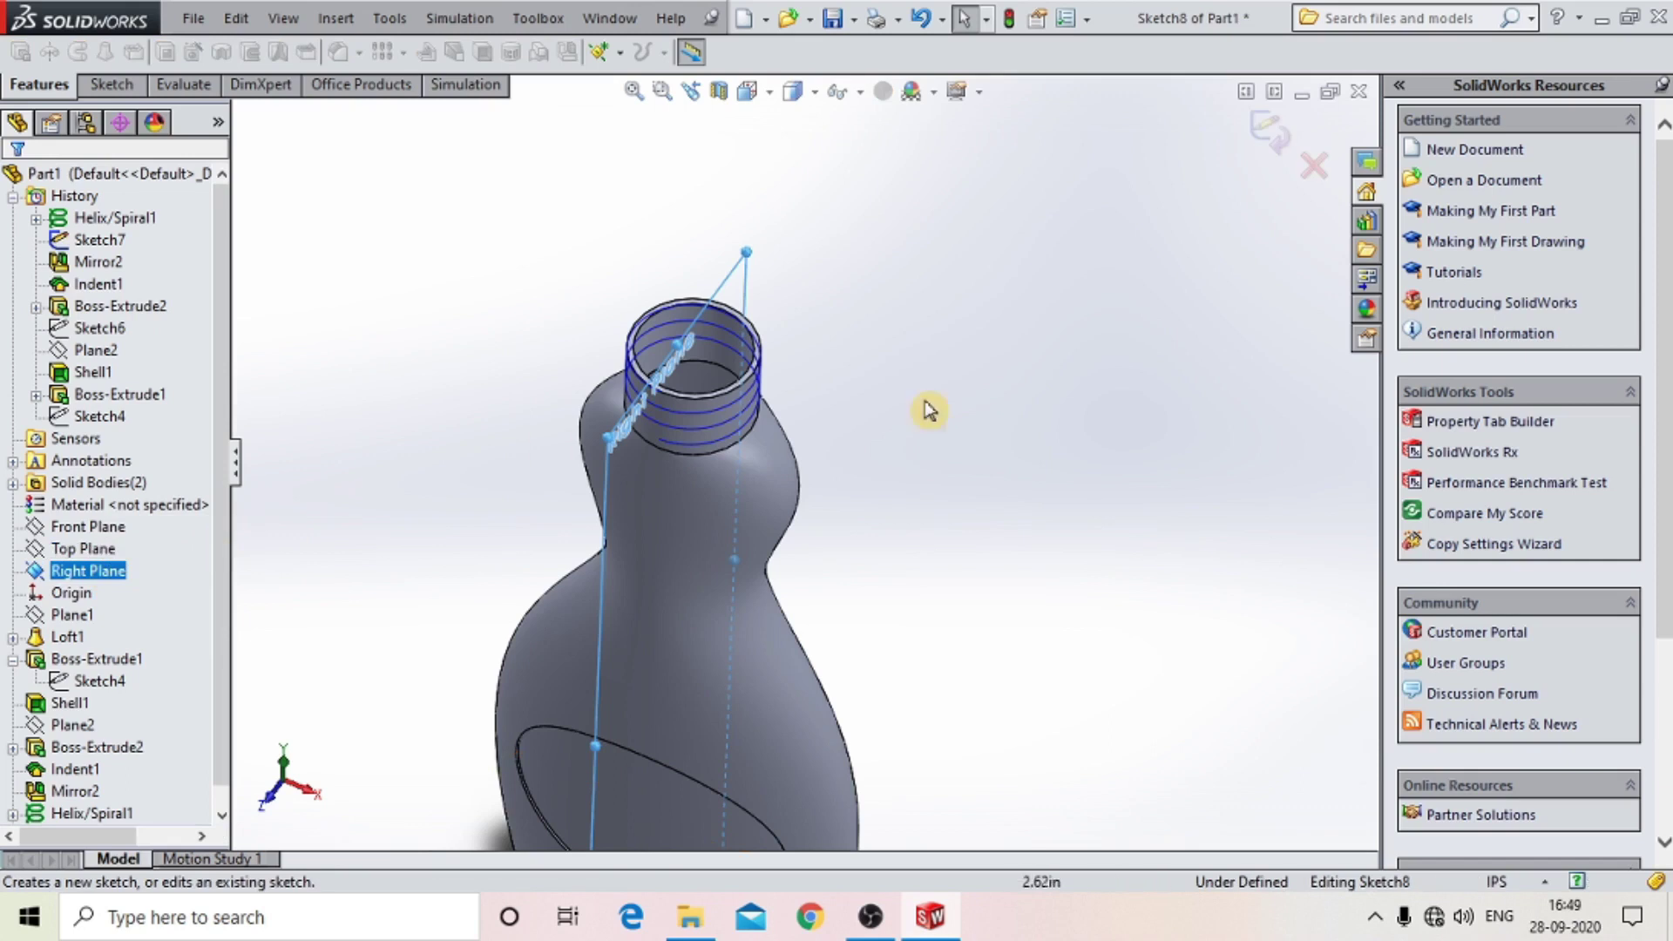
{"action": "left_click", "coordinate": [747, 90]}
{"action": "left_click", "coordinate": [874, 217]}
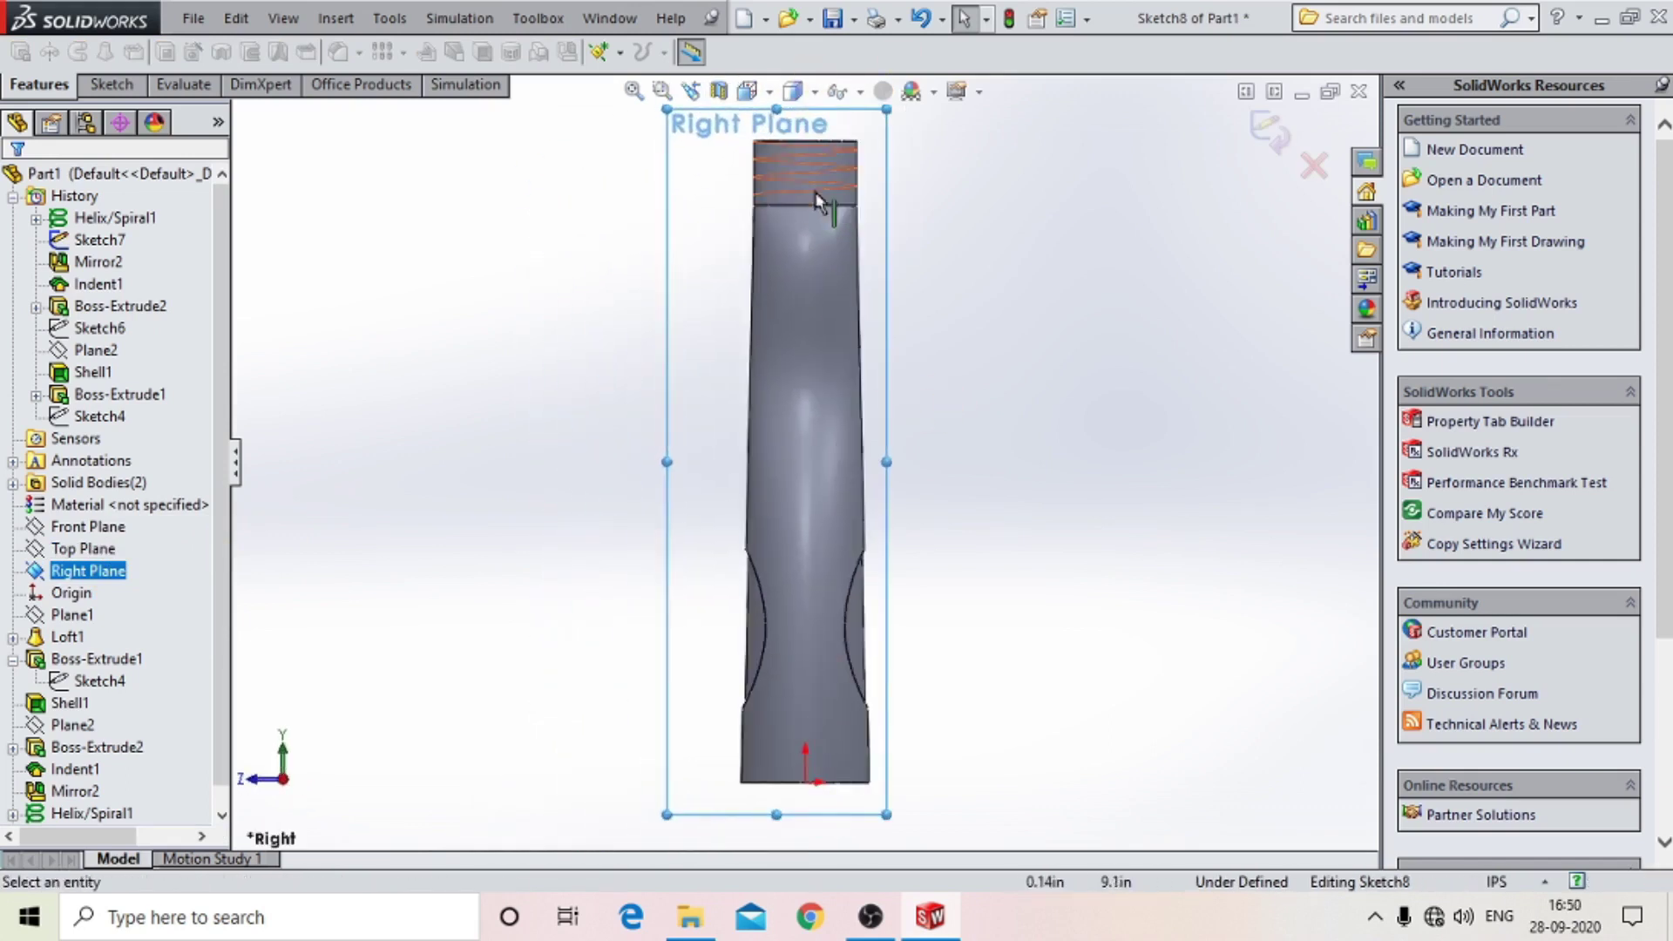
Inspect the helix around the neck face-on, then exit the sketch.
{"action": "scroll", "coordinate": [802, 179], "scroll_direction": "down", "scroll_amount": 3}
{"action": "scroll", "coordinate": [802, 183], "scroll_direction": "down", "scroll_amount": 3}
{"action": "scroll", "coordinate": [746, 371], "scroll_direction": "down", "scroll_amount": 1}
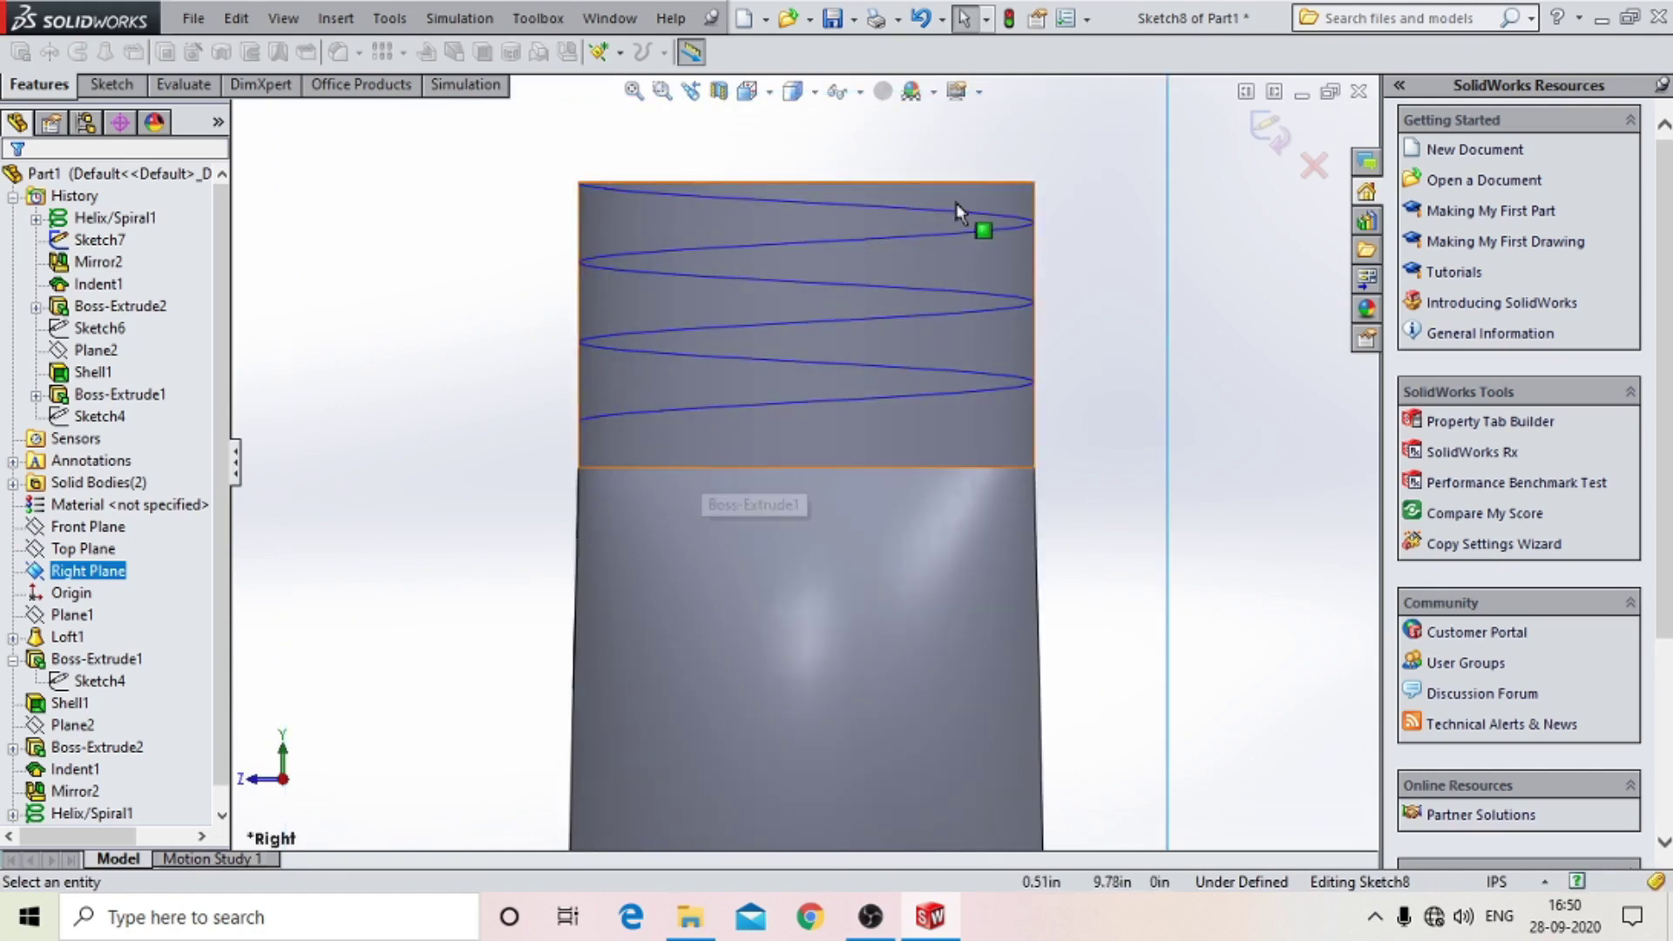
{"action": "scroll", "coordinate": [758, 322], "scroll_direction": "up", "scroll_amount": 3}
{"action": "scroll", "coordinate": [788, 392], "scroll_direction": "up", "scroll_amount": 1}
{"action": "scroll", "coordinate": [795, 410], "scroll_direction": "up", "scroll_amount": 1}
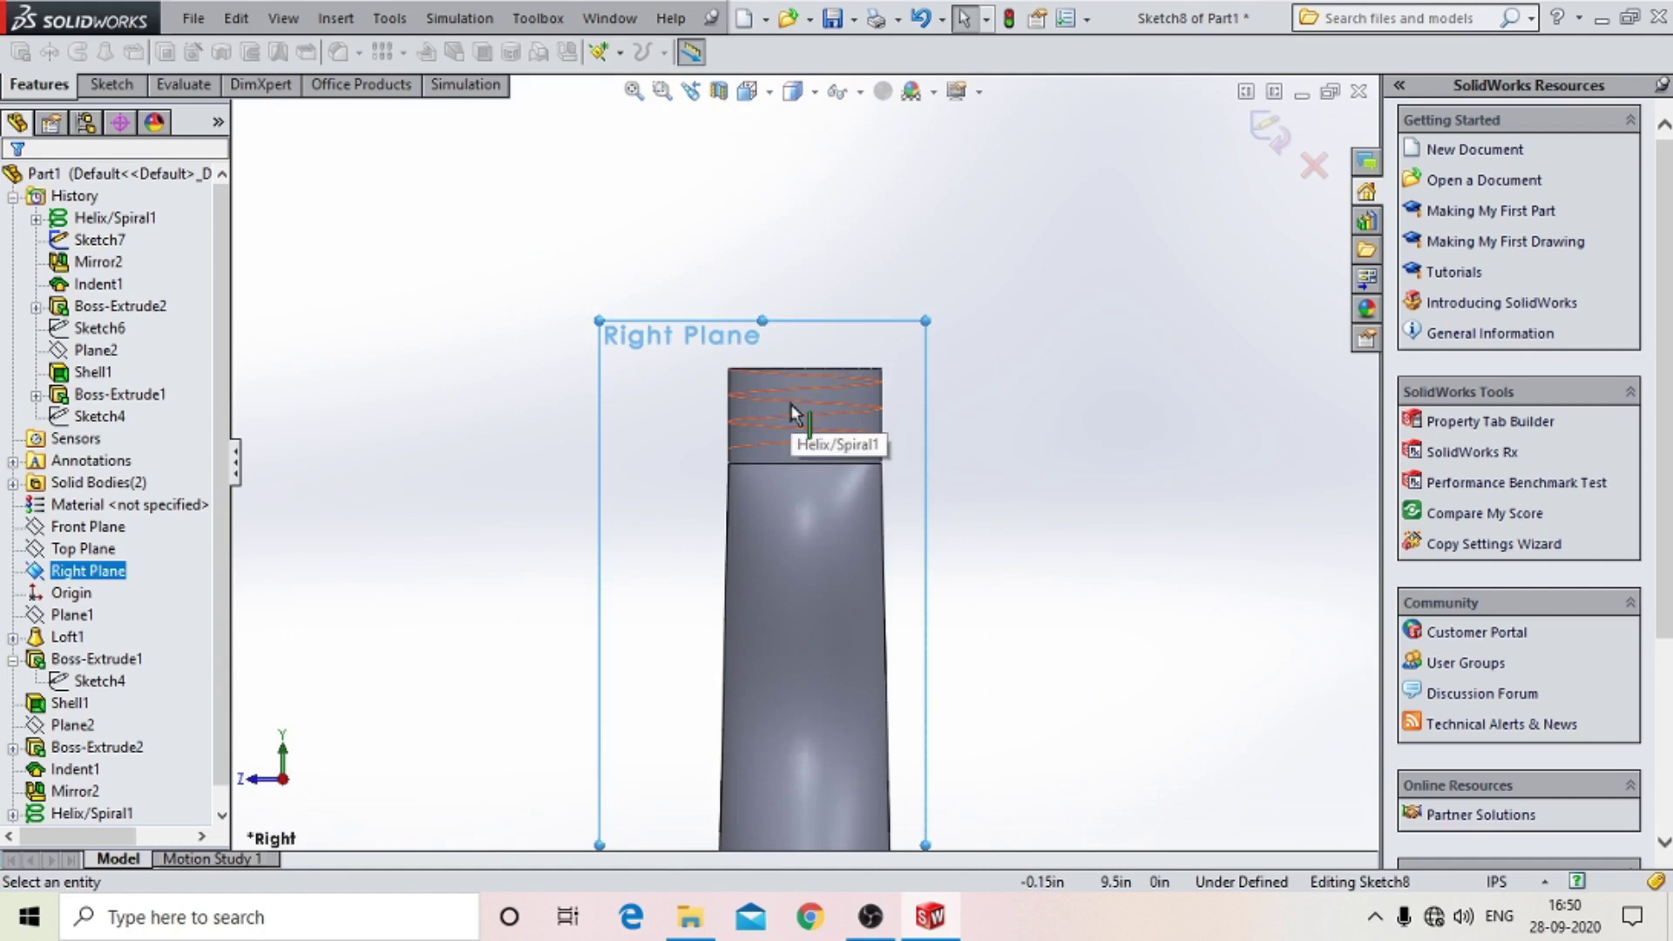
{"action": "left_click", "coordinate": [795, 411]}
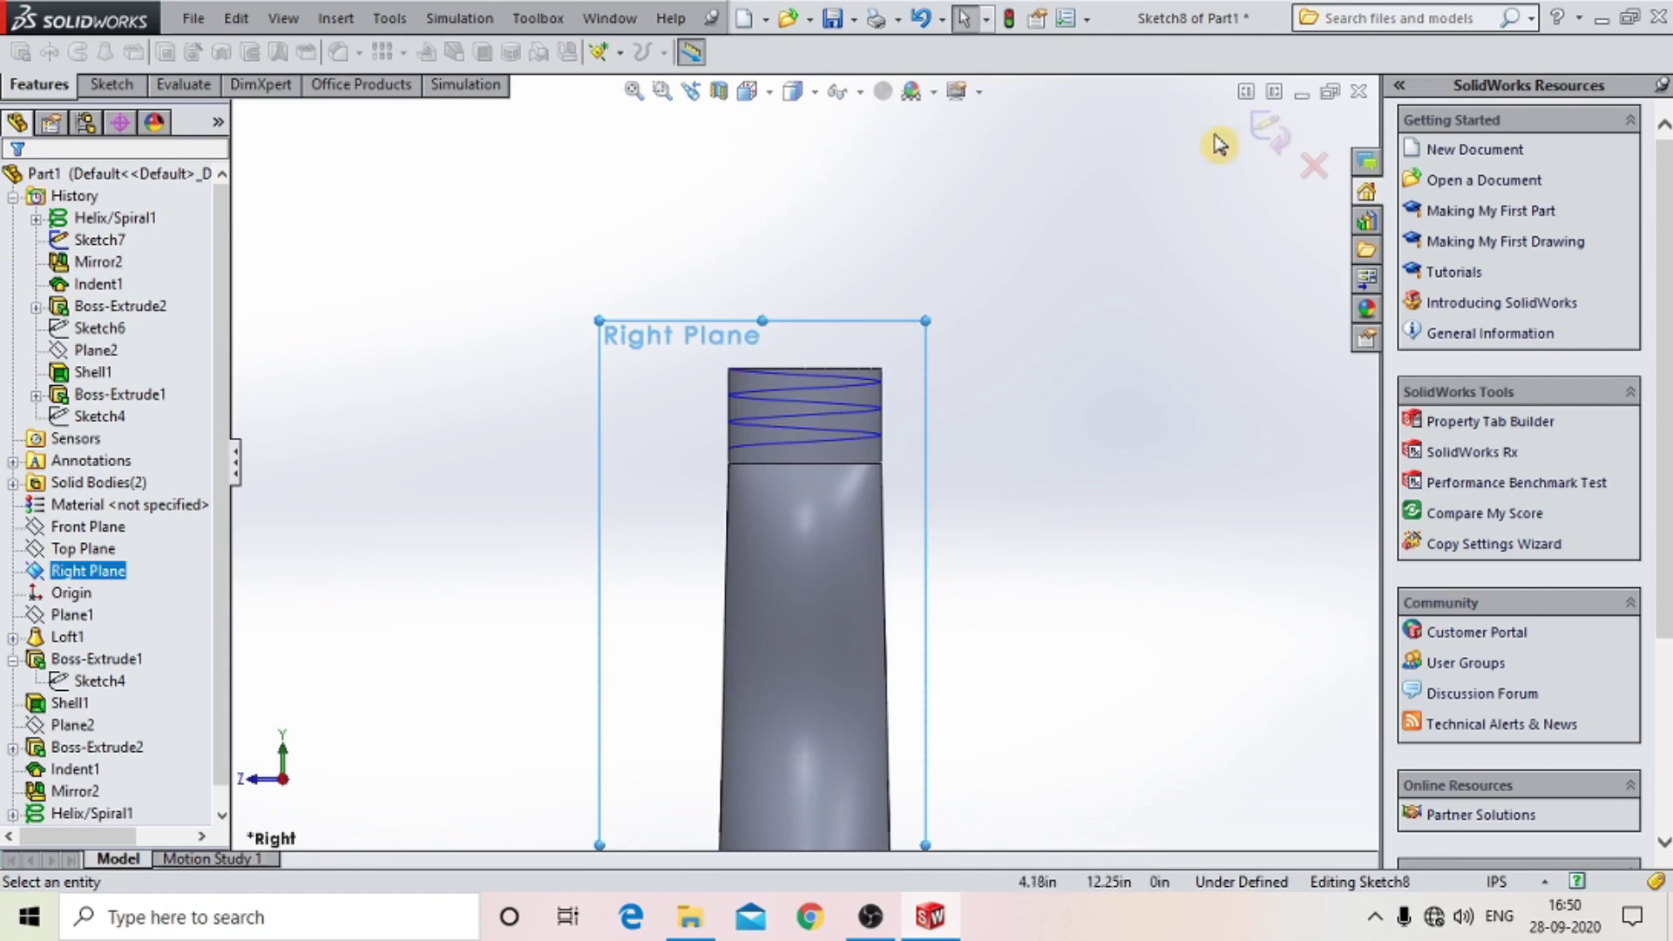
{"action": "left_click", "coordinate": [1266, 131]}
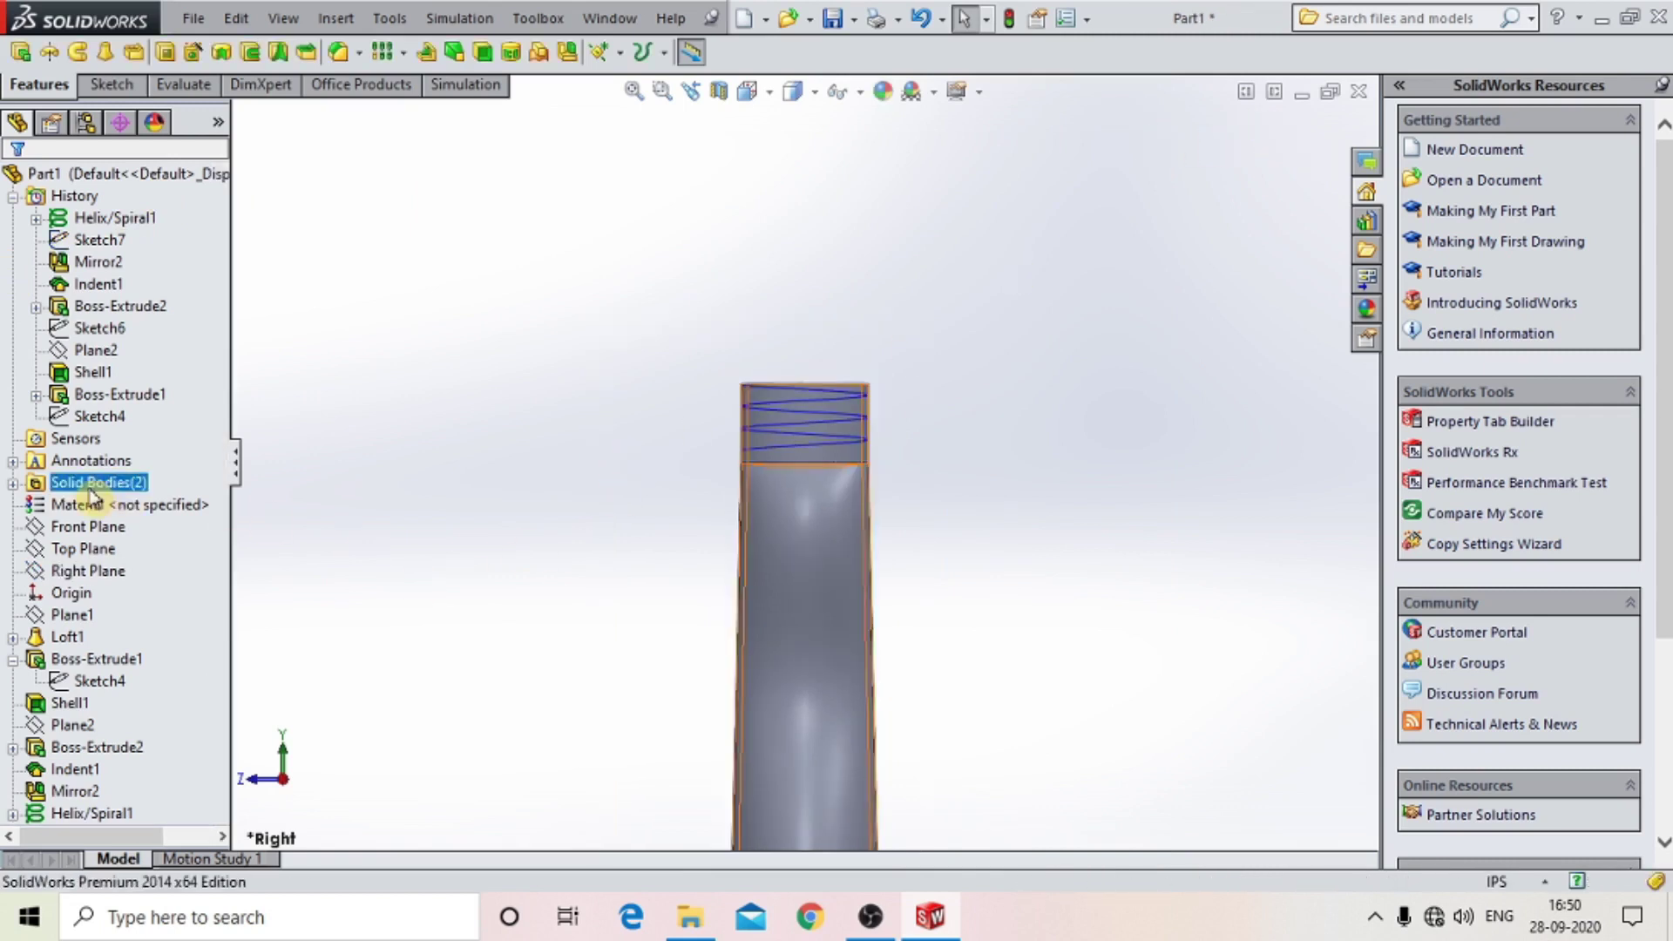
{"action": "middle_click_drag", "start_coordinate": [935, 209], "coordinate": [926, 317]}
Preview a 45° plane from the Top Plane through a neck point, then cancel it.
{"action": "scroll", "coordinate": [829, 284], "scroll_direction": "up", "scroll_amount": 2}
{"action": "scroll", "coordinate": [784, 404], "scroll_direction": "down", "scroll_amount": 3}
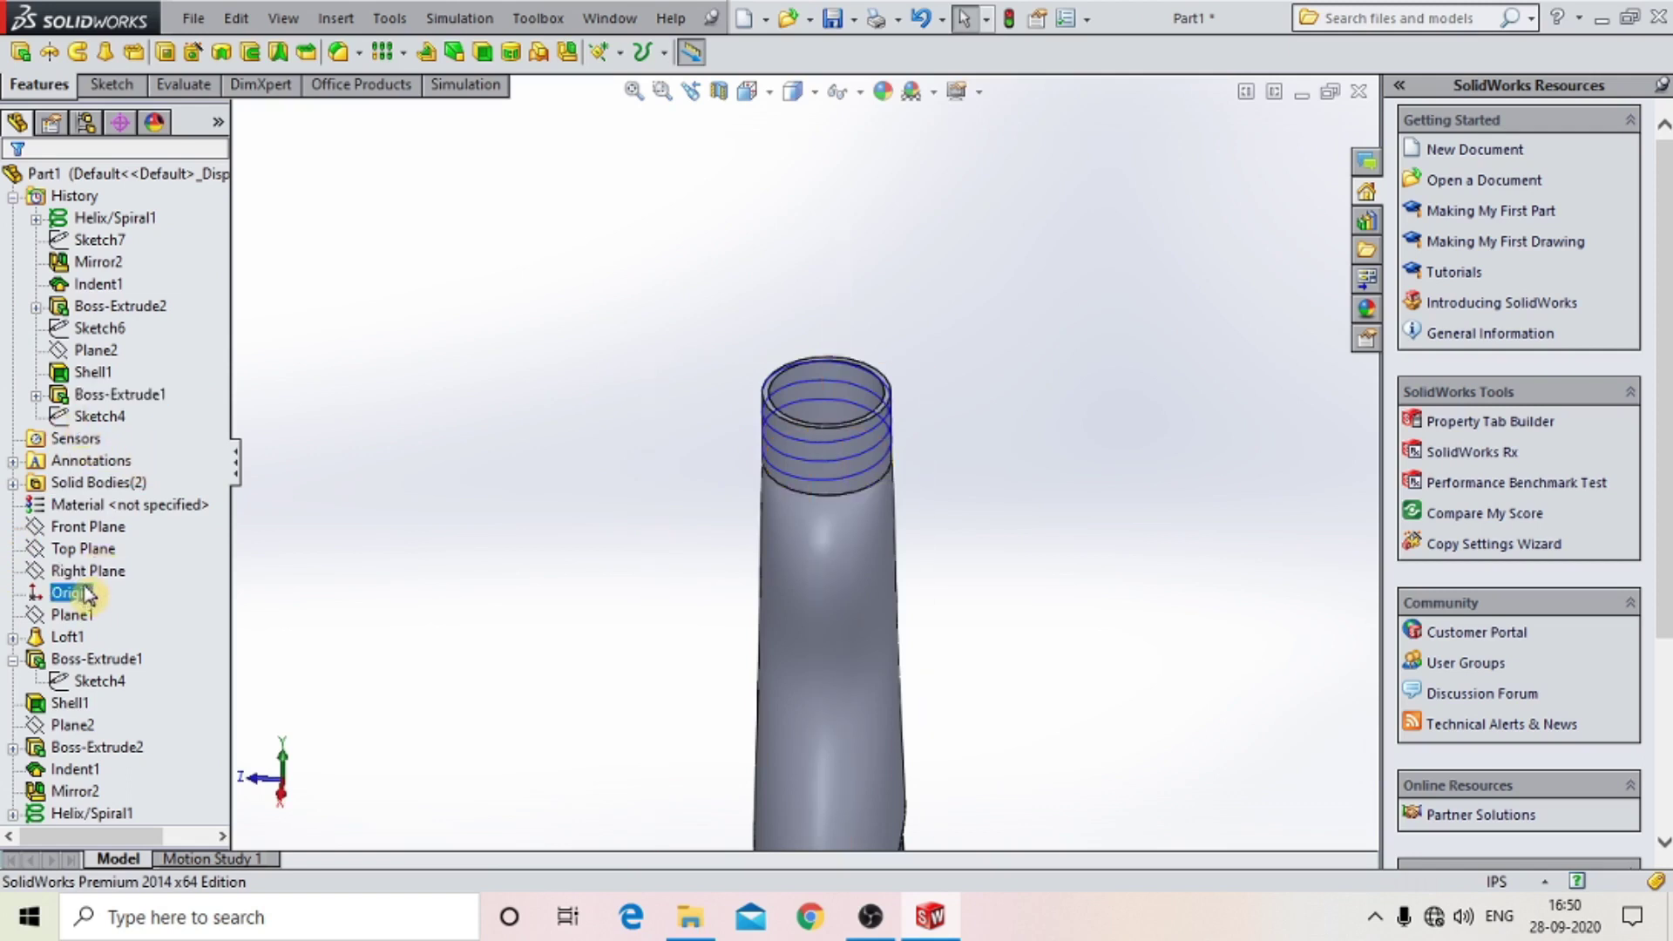
{"action": "left_click", "coordinate": [84, 551]}
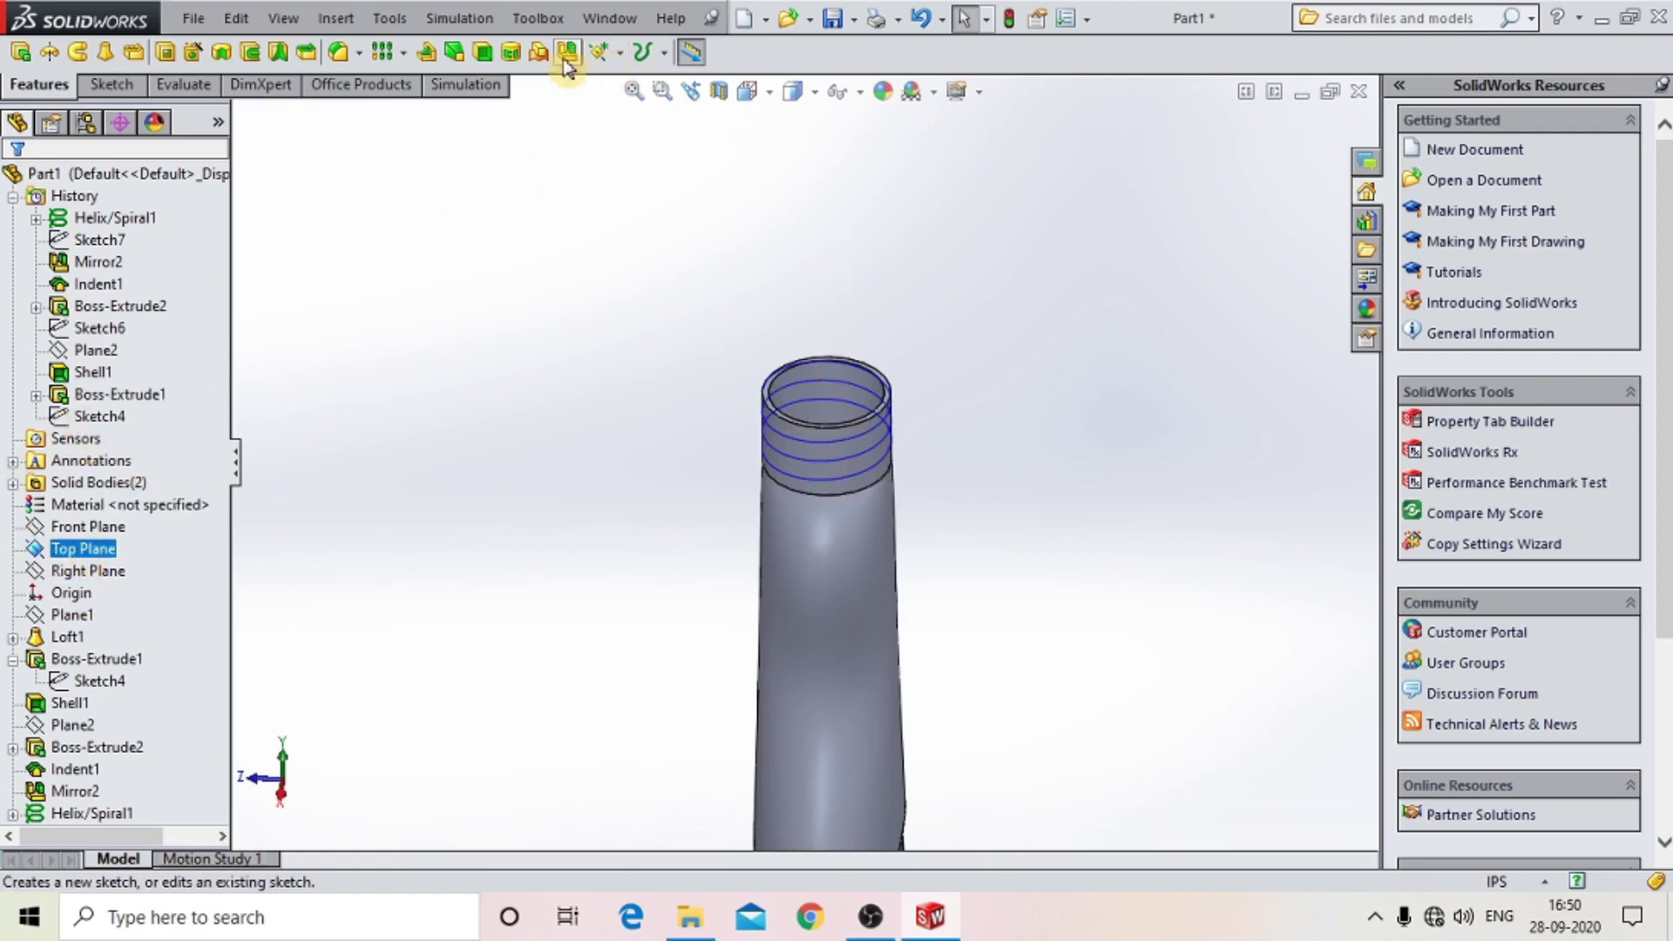
{"action": "left_click", "coordinate": [599, 54]}
{"action": "left_click", "coordinate": [601, 54]}
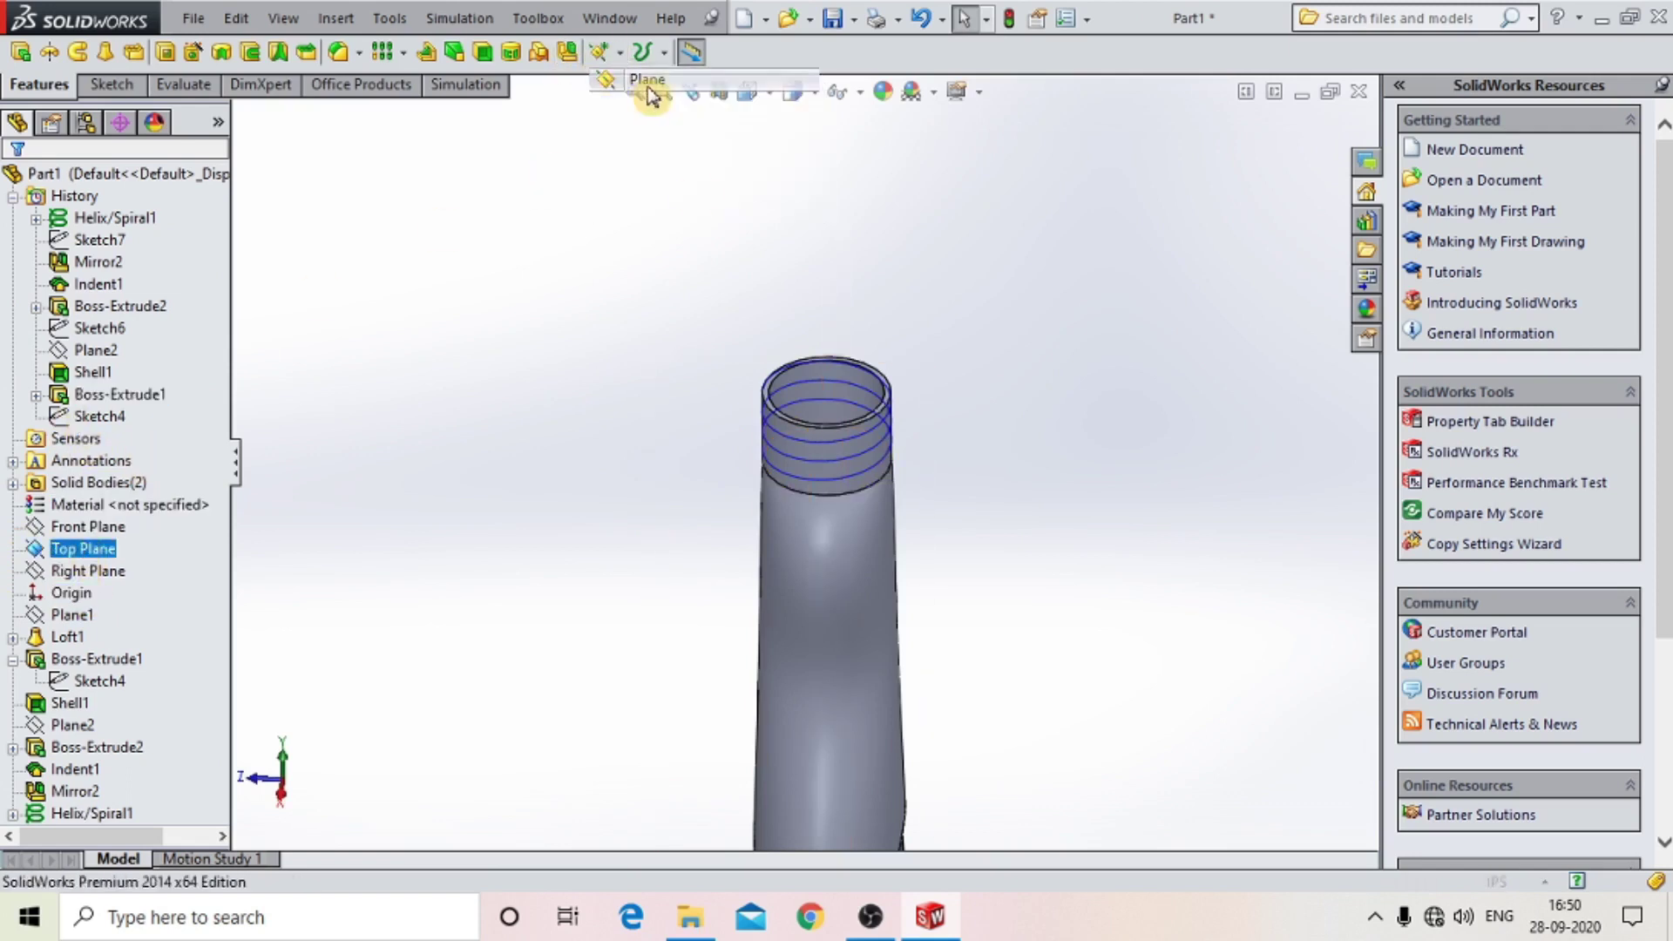
{"action": "middle_click_drag", "start_coordinate": [598, 224], "coordinate": [734, 420]}
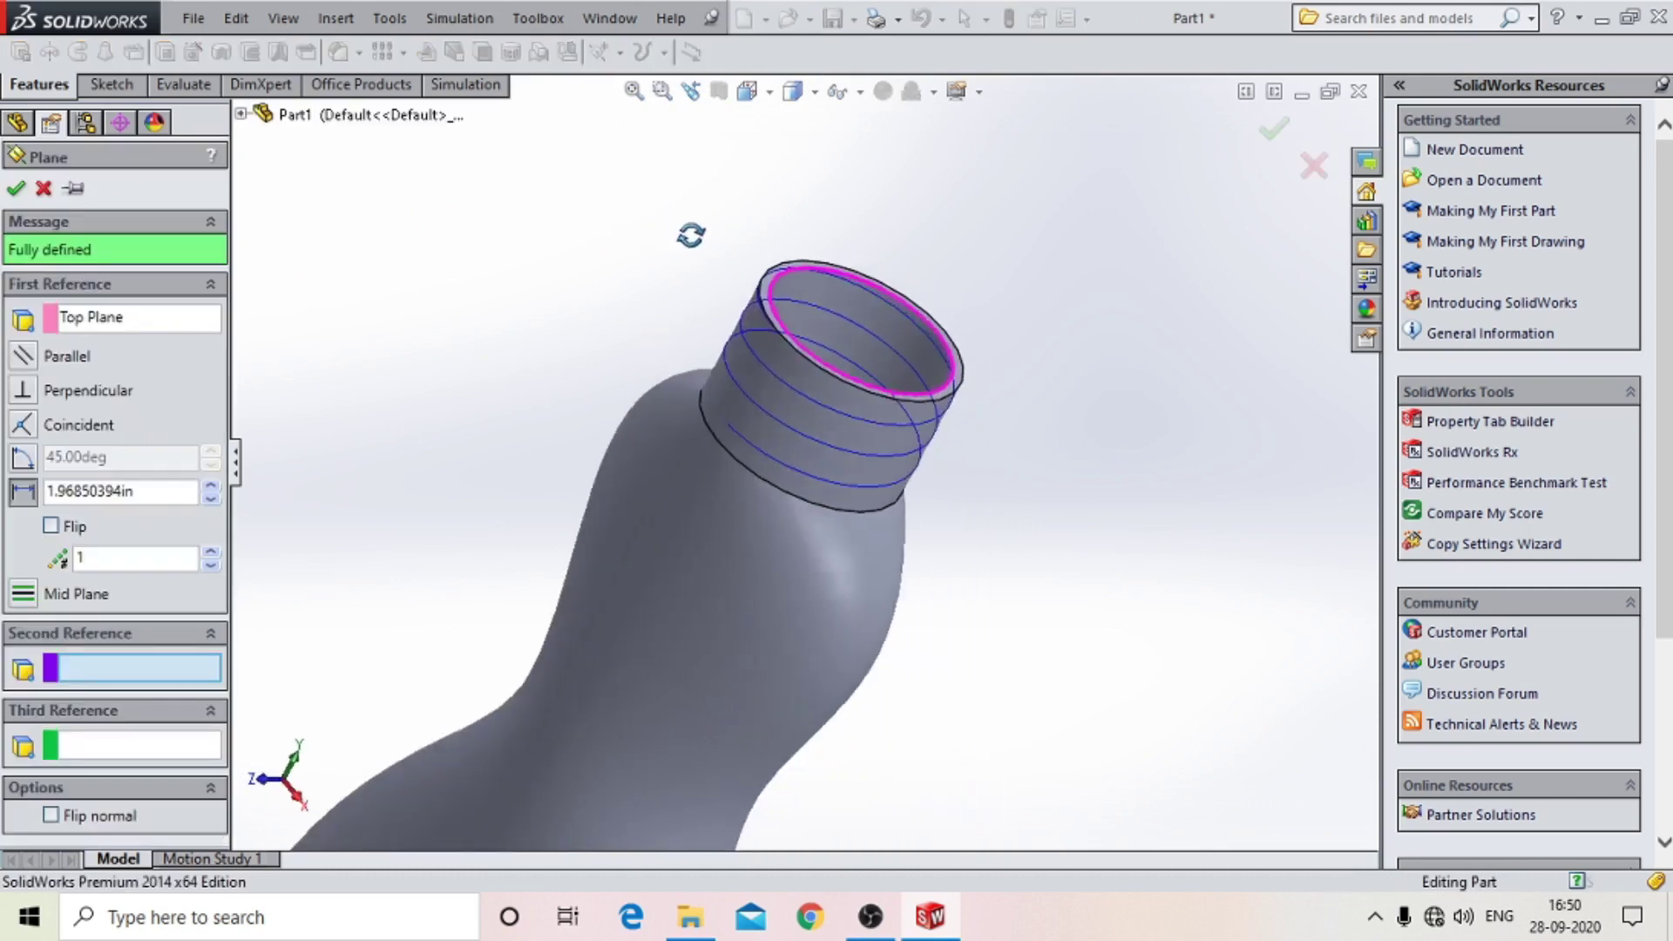
{"action": "scroll", "coordinate": [735, 420], "scroll_direction": "down", "scroll_amount": 2}
{"action": "scroll", "coordinate": [759, 427], "scroll_direction": "down", "scroll_amount": 3}
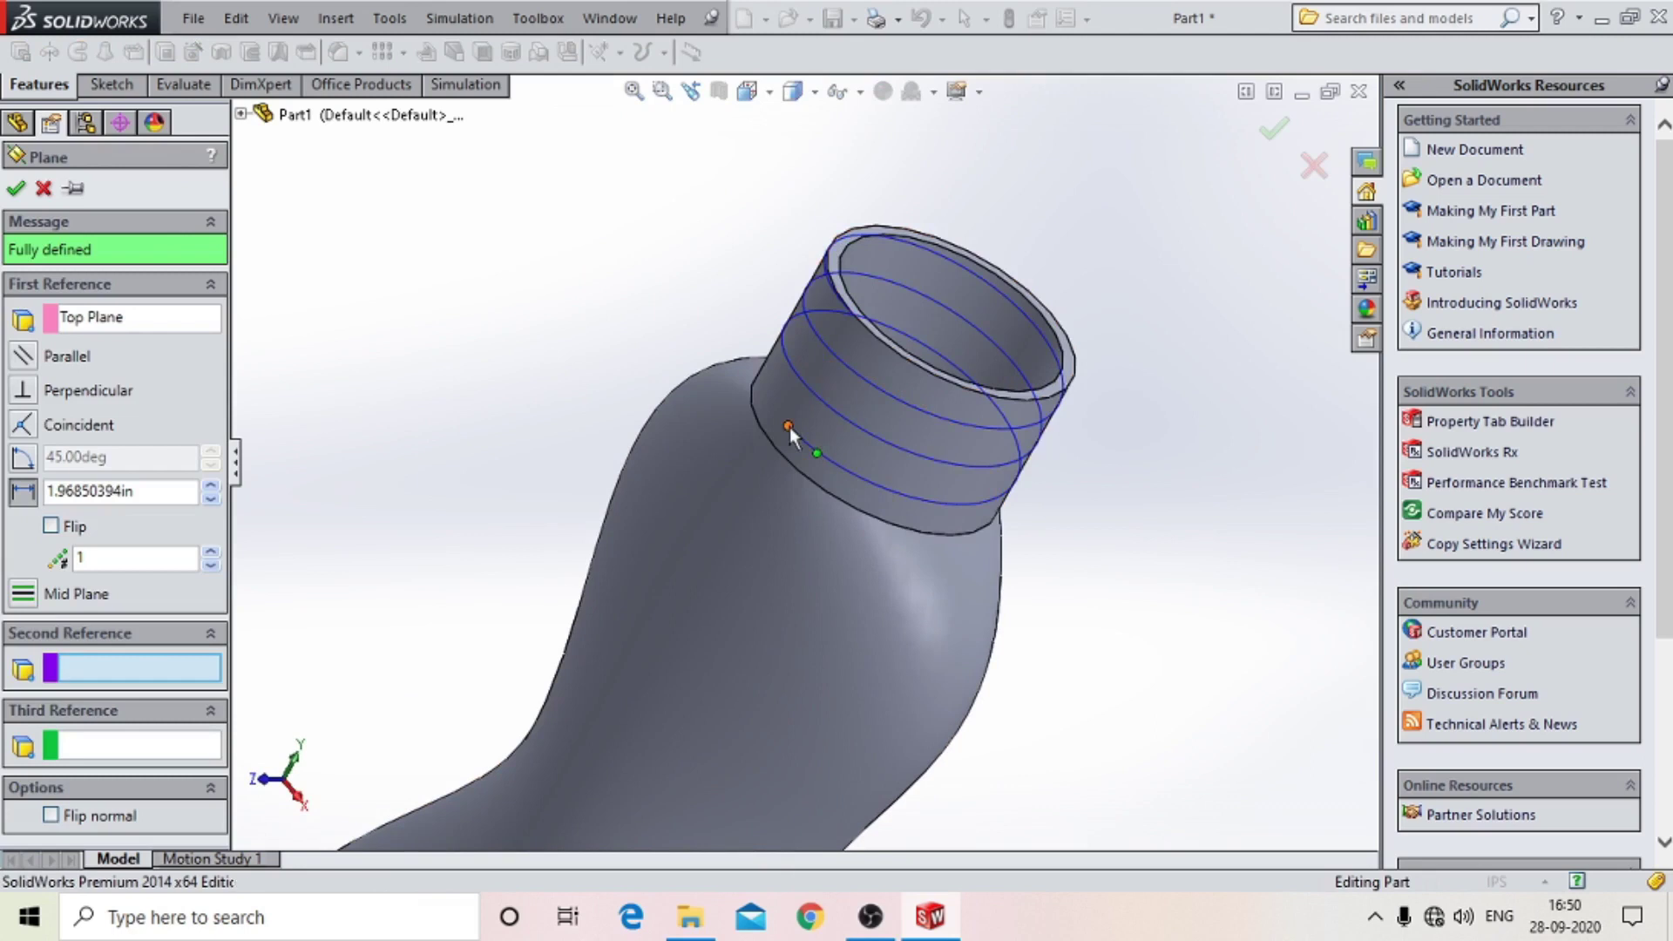
{"action": "left_click", "coordinate": [790, 427]}
{"action": "scroll", "coordinate": [790, 427], "scroll_direction": "up", "scroll_amount": 3}
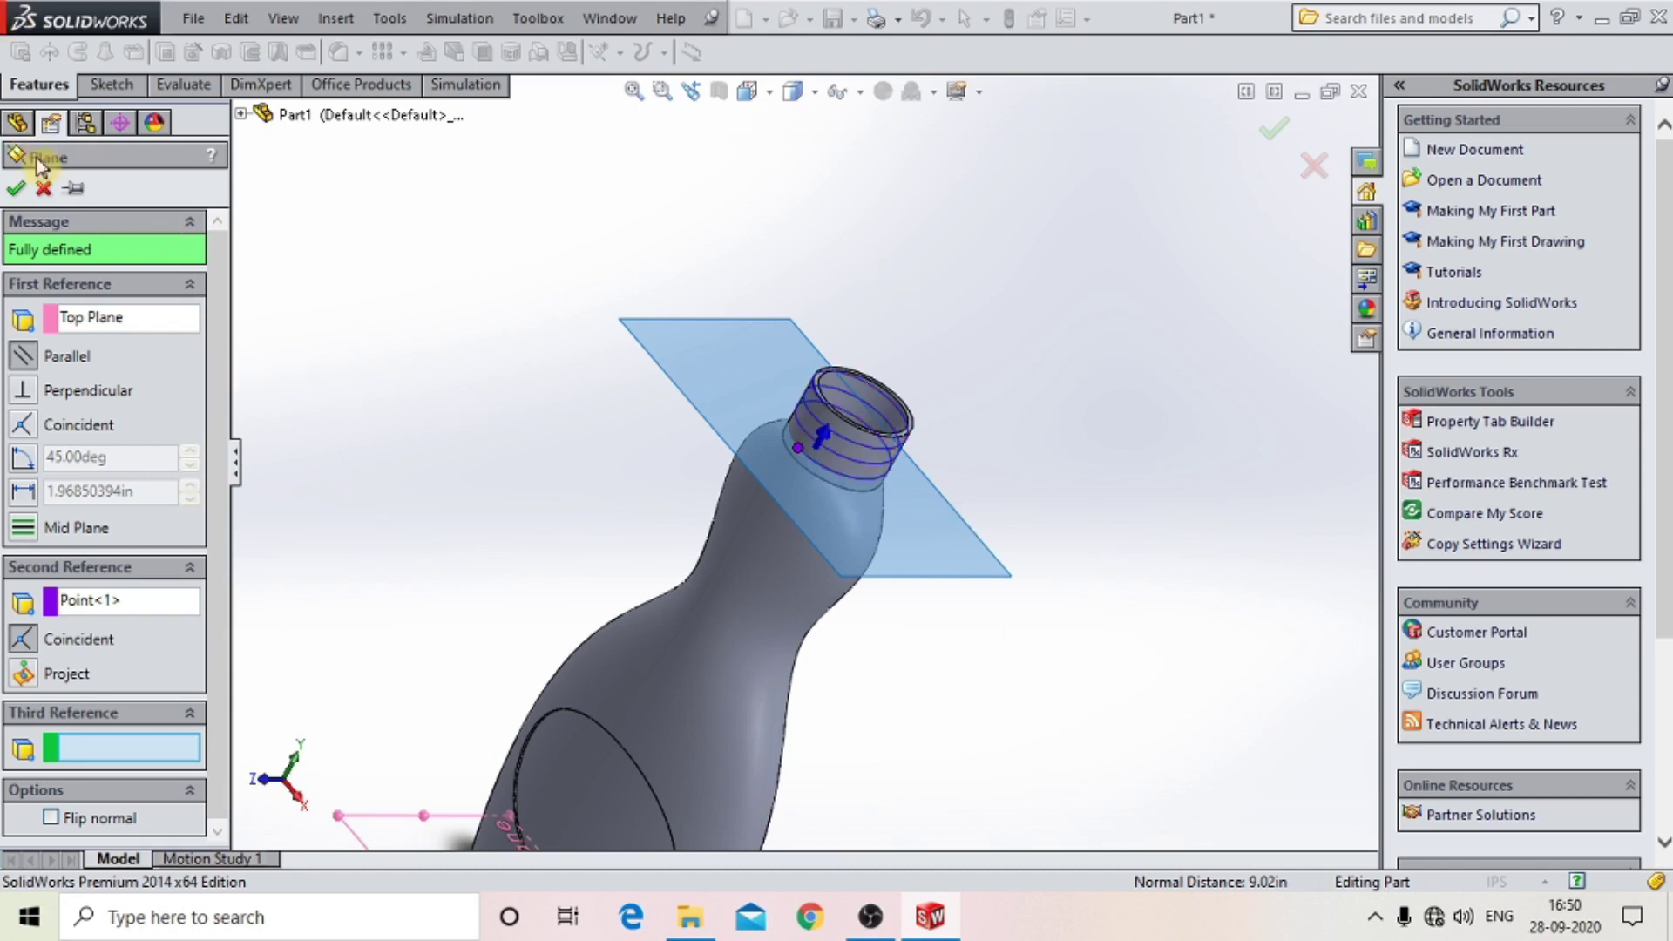
{"action": "left_click", "coordinate": [44, 188]}
Start a new reference plane with the neck point as first reference.
{"action": "key", "text": "z"}
{"action": "left_click", "coordinate": [602, 52]}
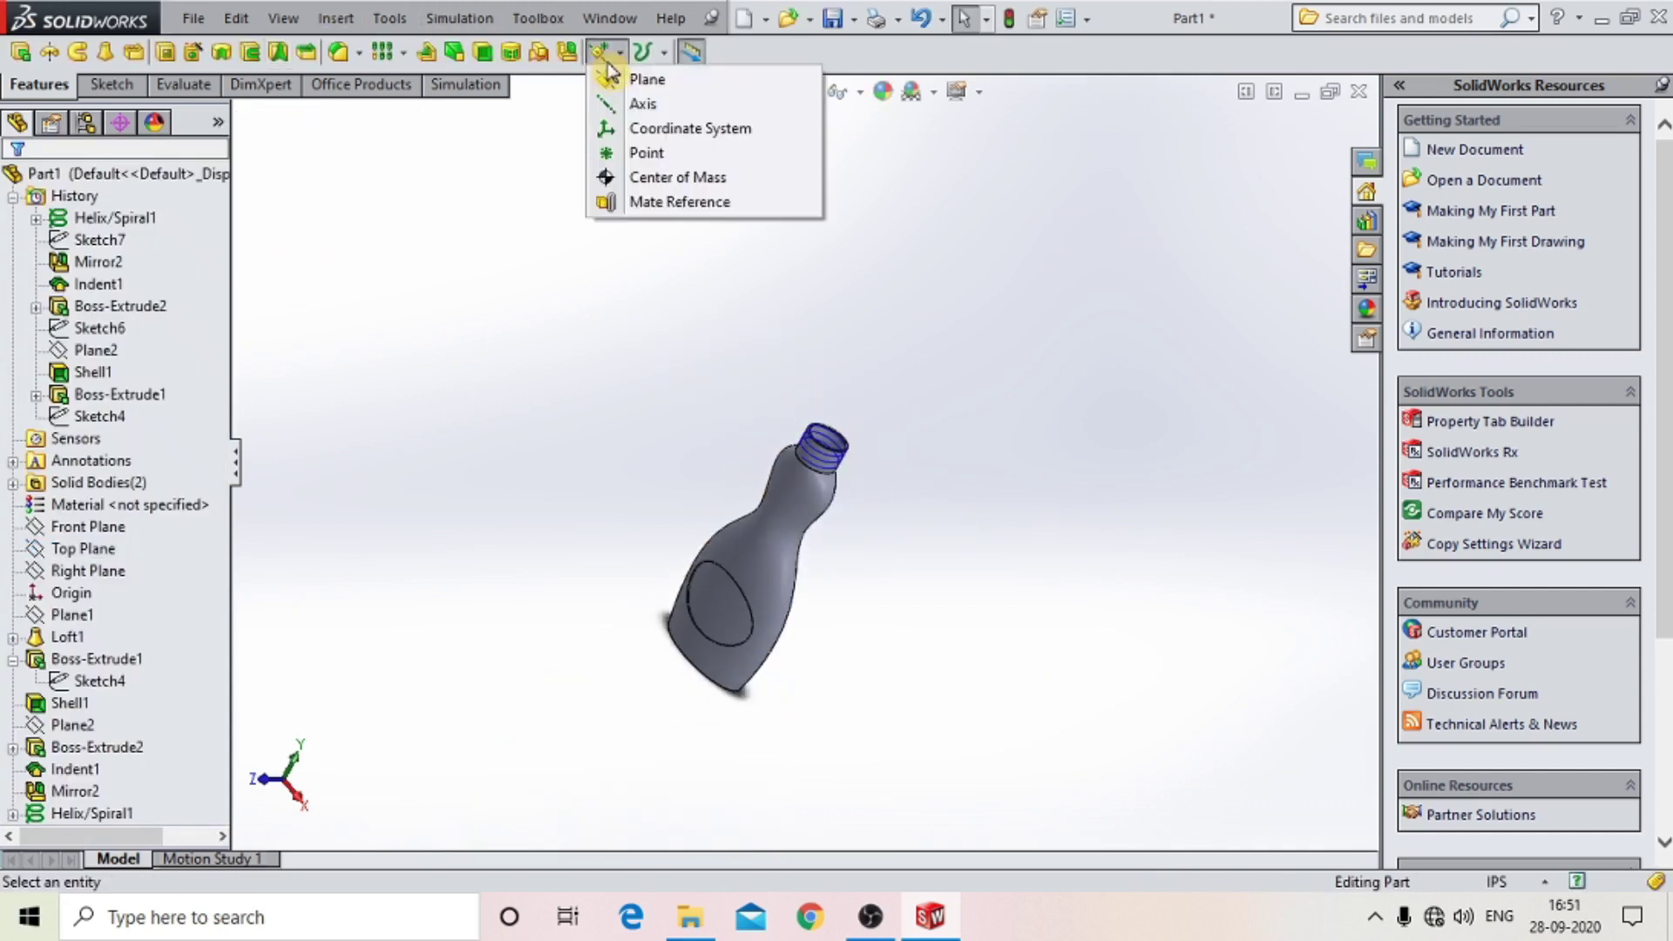
{"action": "left_click", "coordinate": [647, 79]}
{"action": "scroll", "coordinate": [924, 654], "scroll_direction": "down", "scroll_amount": 3}
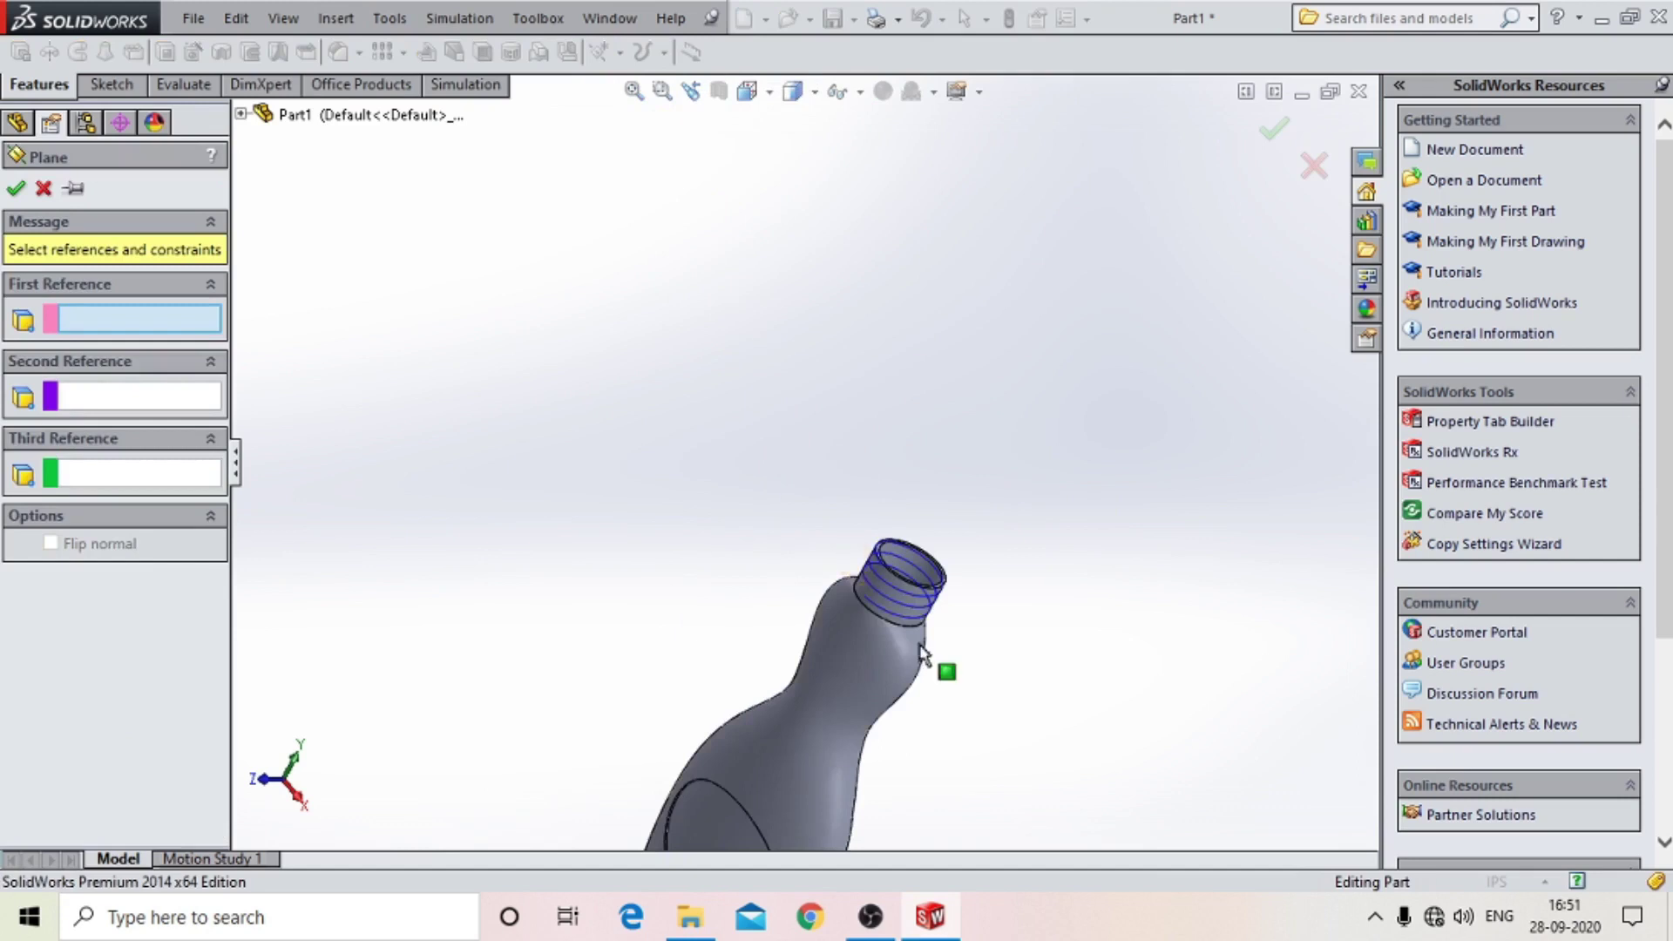
{"action": "scroll", "coordinate": [924, 653], "scroll_direction": "down", "scroll_amount": 4}
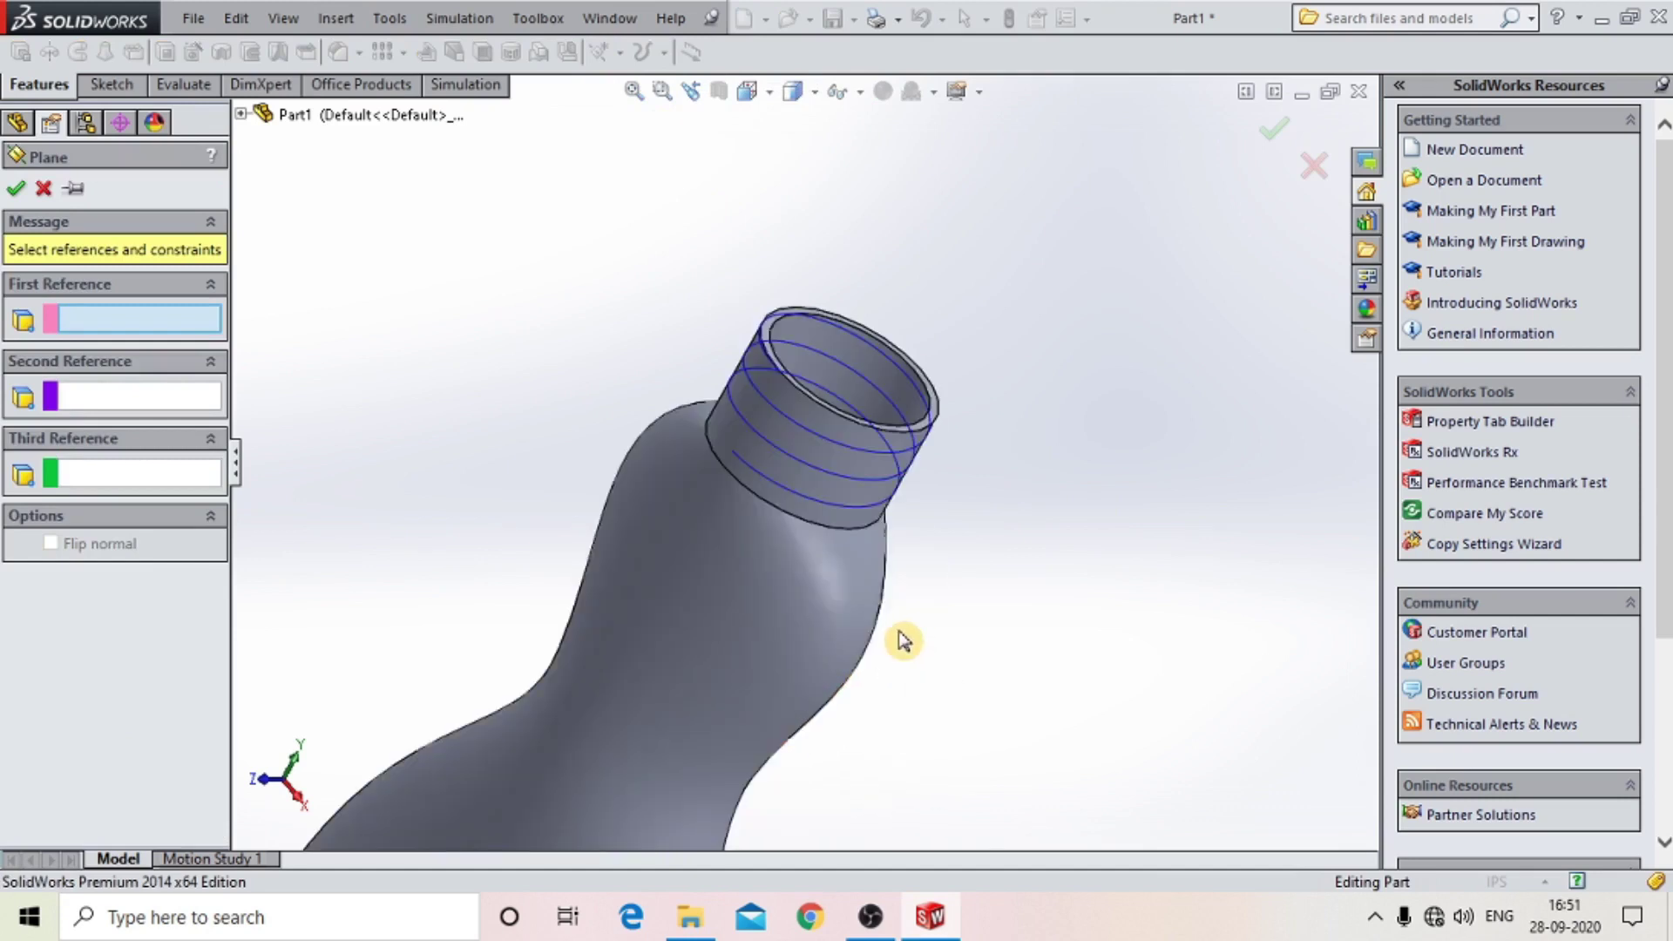
{"action": "scroll", "coordinate": [819, 523], "scroll_direction": "down", "scroll_amount": 3}
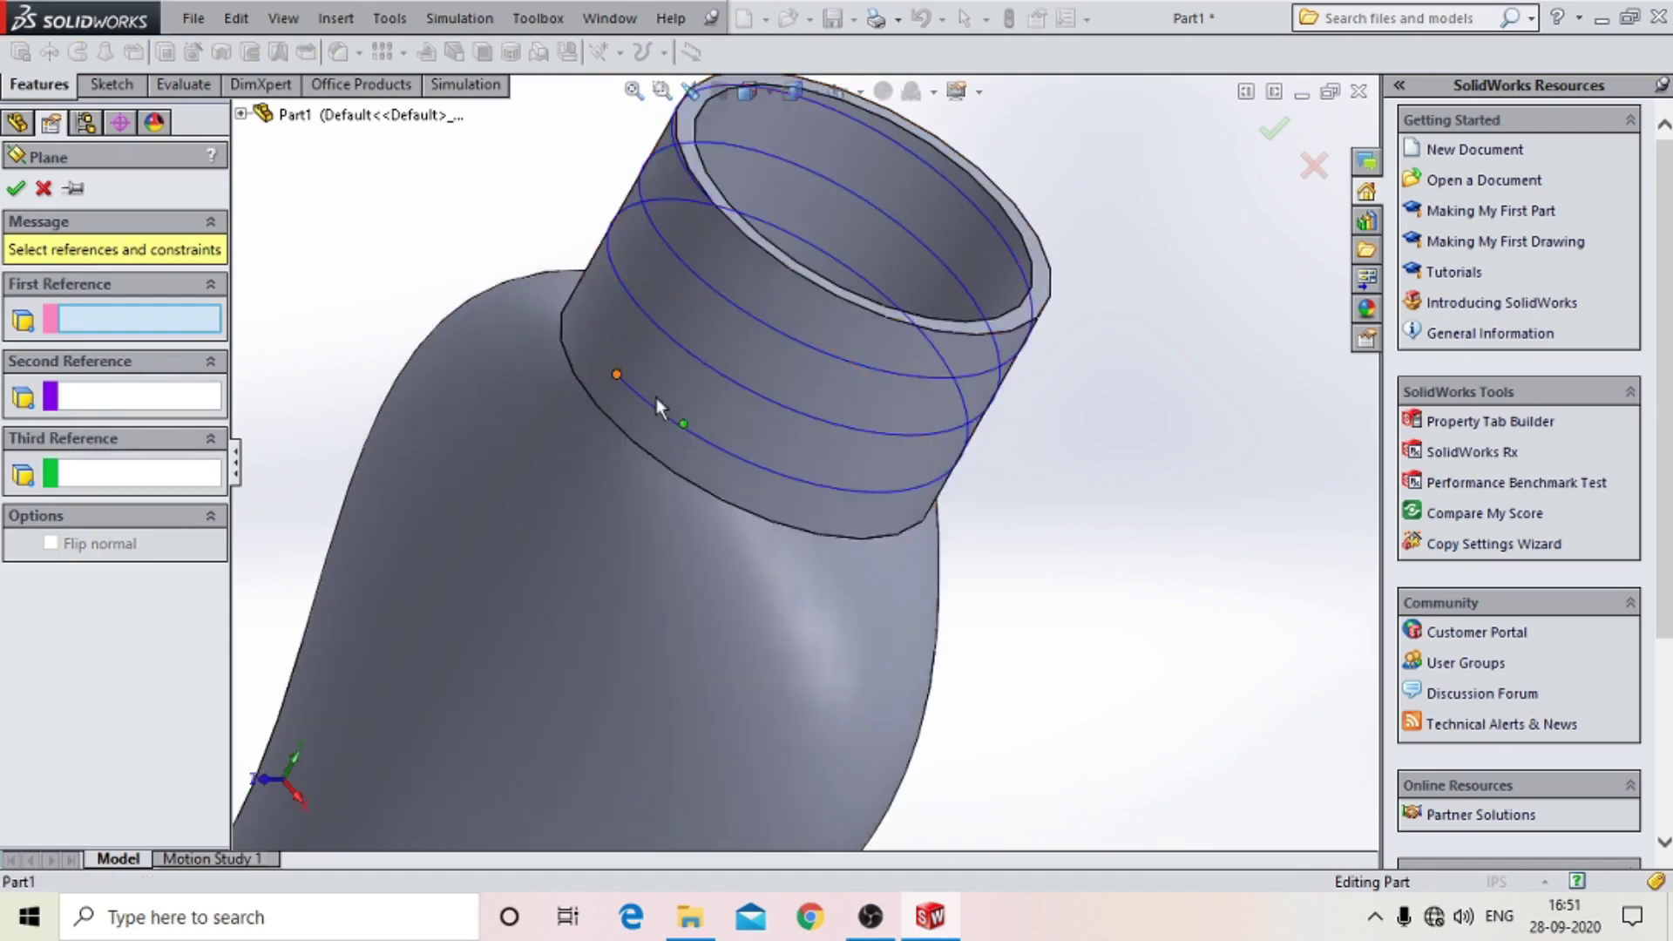
{"action": "left_click", "coordinate": [616, 374]}
Make the plane perpendicular to the helix and coincident with its end point.
{"action": "scroll", "coordinate": [747, 437], "scroll_direction": "up", "scroll_amount": 3}
{"action": "scroll", "coordinate": [739, 480], "scroll_direction": "up", "scroll_amount": 2}
{"action": "scroll", "coordinate": [737, 479], "scroll_direction": "up", "scroll_amount": 2}
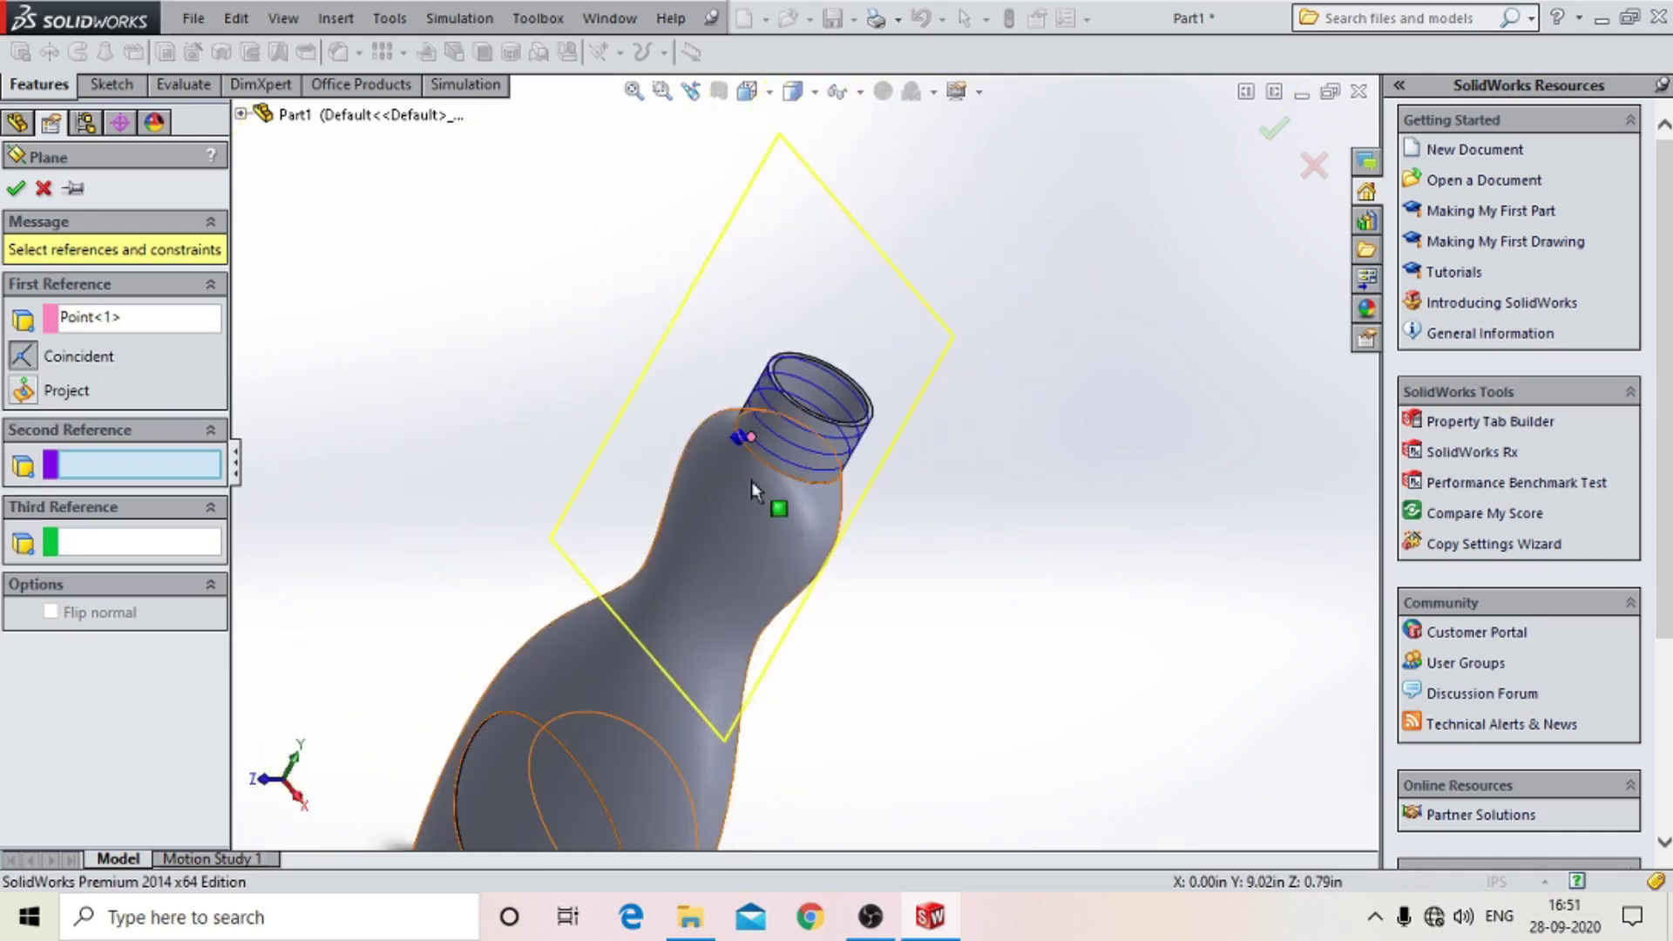
{"action": "scroll", "coordinate": [734, 472], "scroll_direction": "down", "scroll_amount": 3}
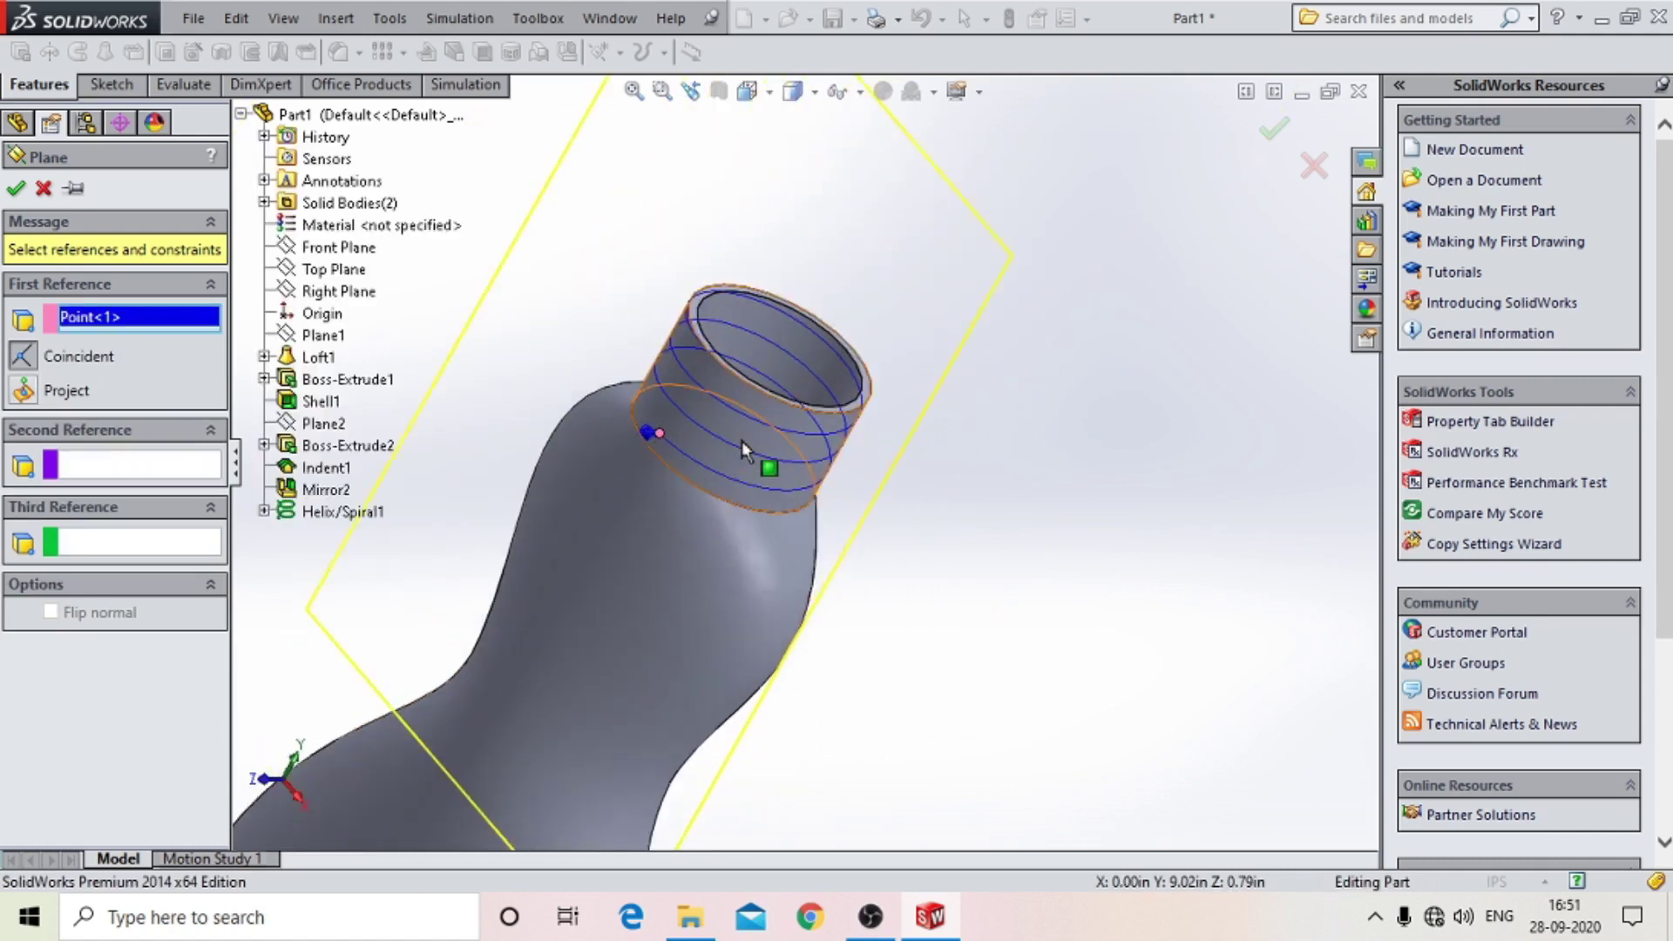
{"action": "left_click", "coordinate": [755, 451]}
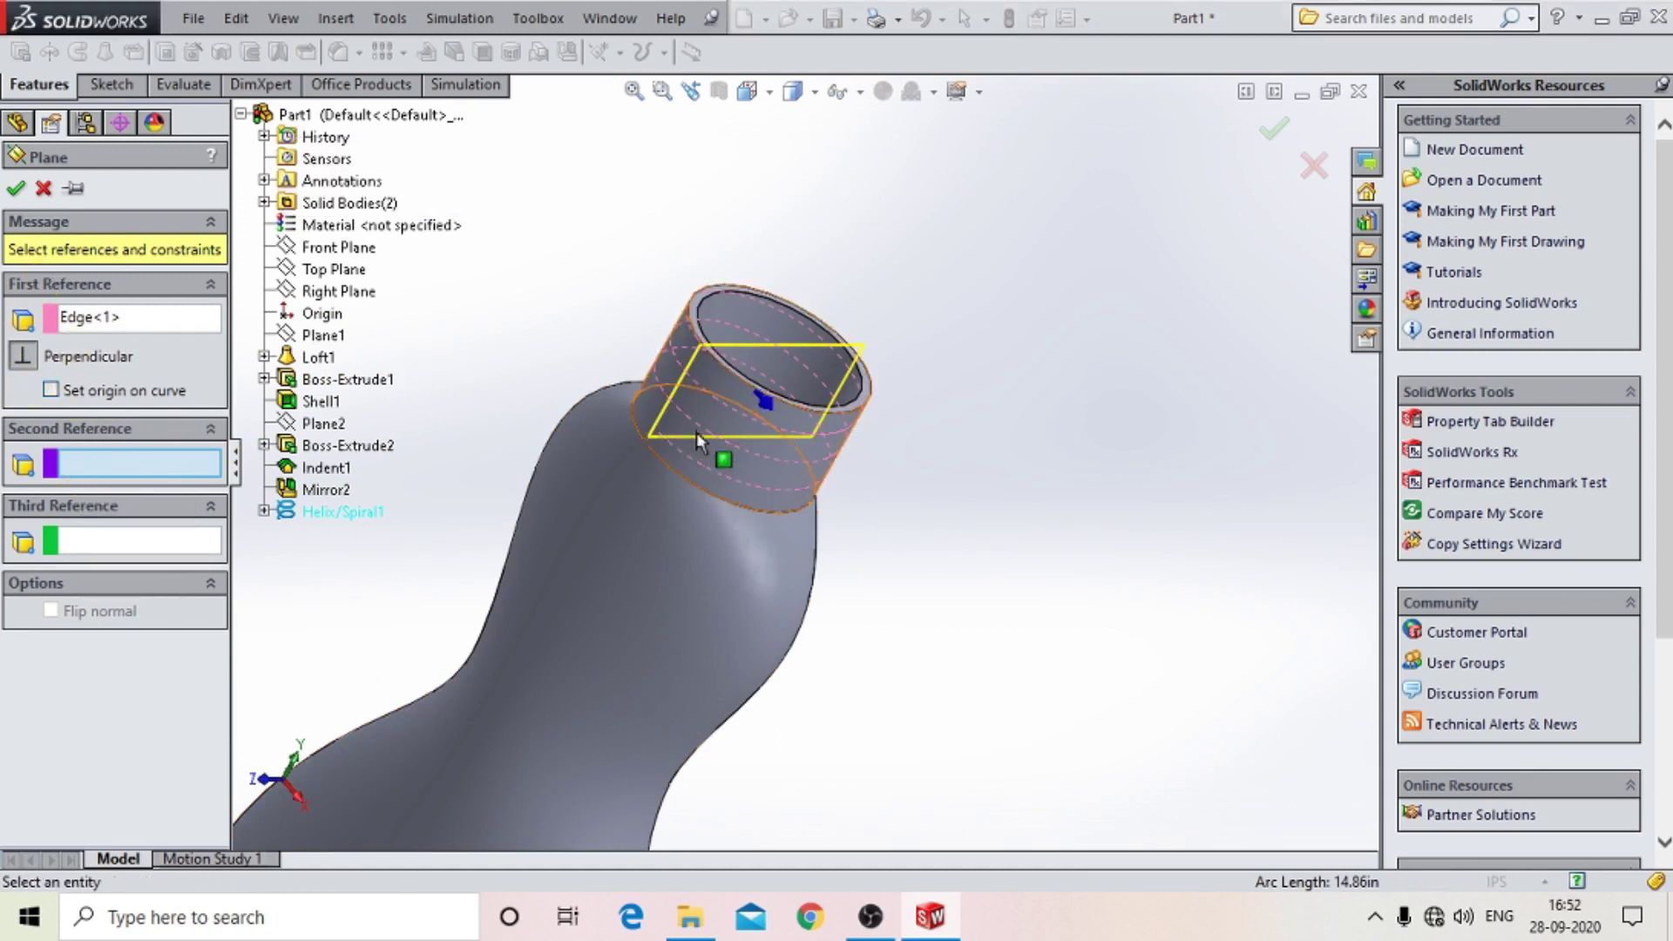
{"action": "scroll", "coordinate": [702, 454], "scroll_direction": "down", "scroll_amount": 2}
{"action": "left_click", "coordinate": [667, 447]}
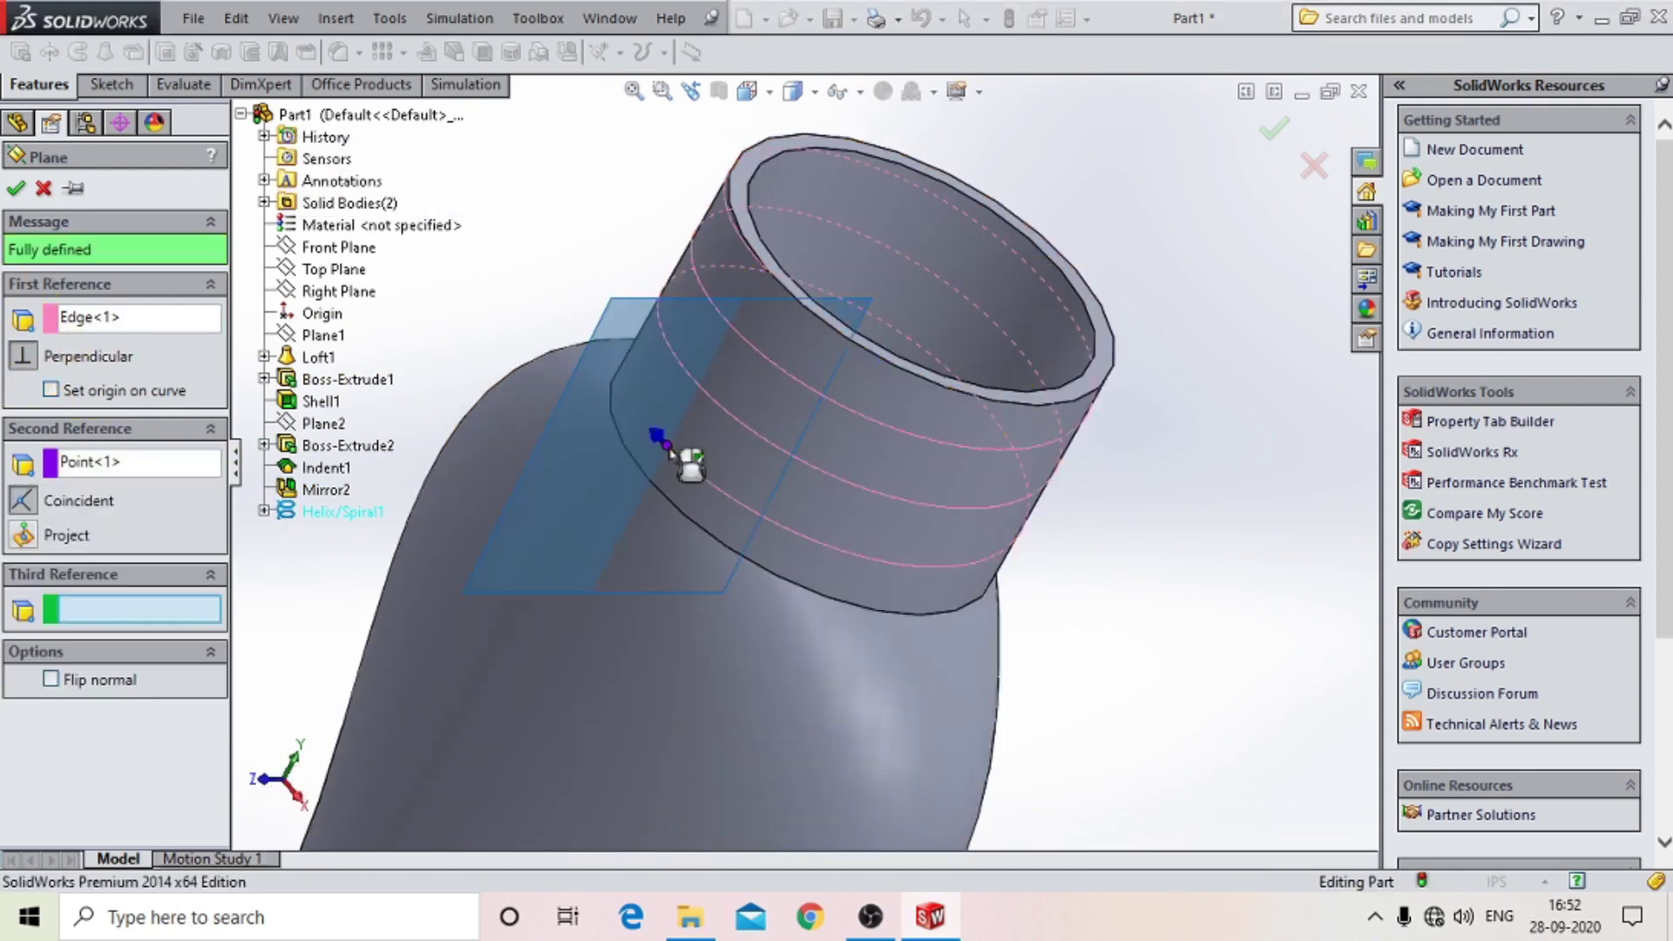
{"action": "scroll", "coordinate": [695, 478], "scroll_direction": "up", "scroll_amount": 2}
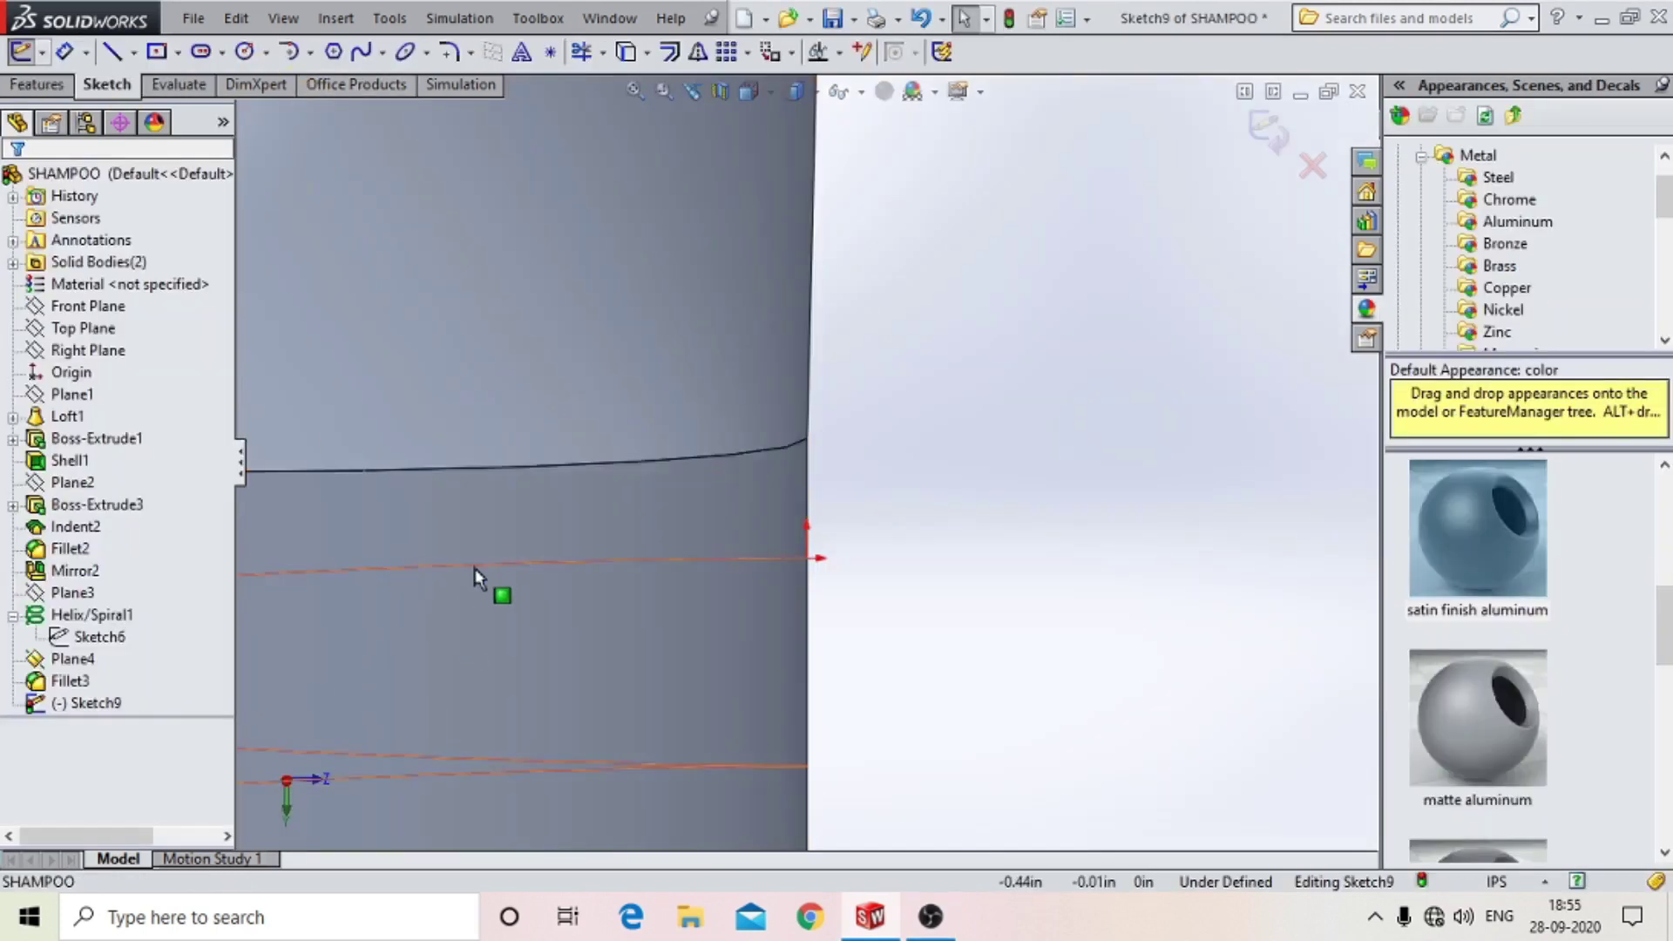
Convert the helix into a sketch curve in Sketch9.
{"action": "left_click", "coordinate": [475, 573]}
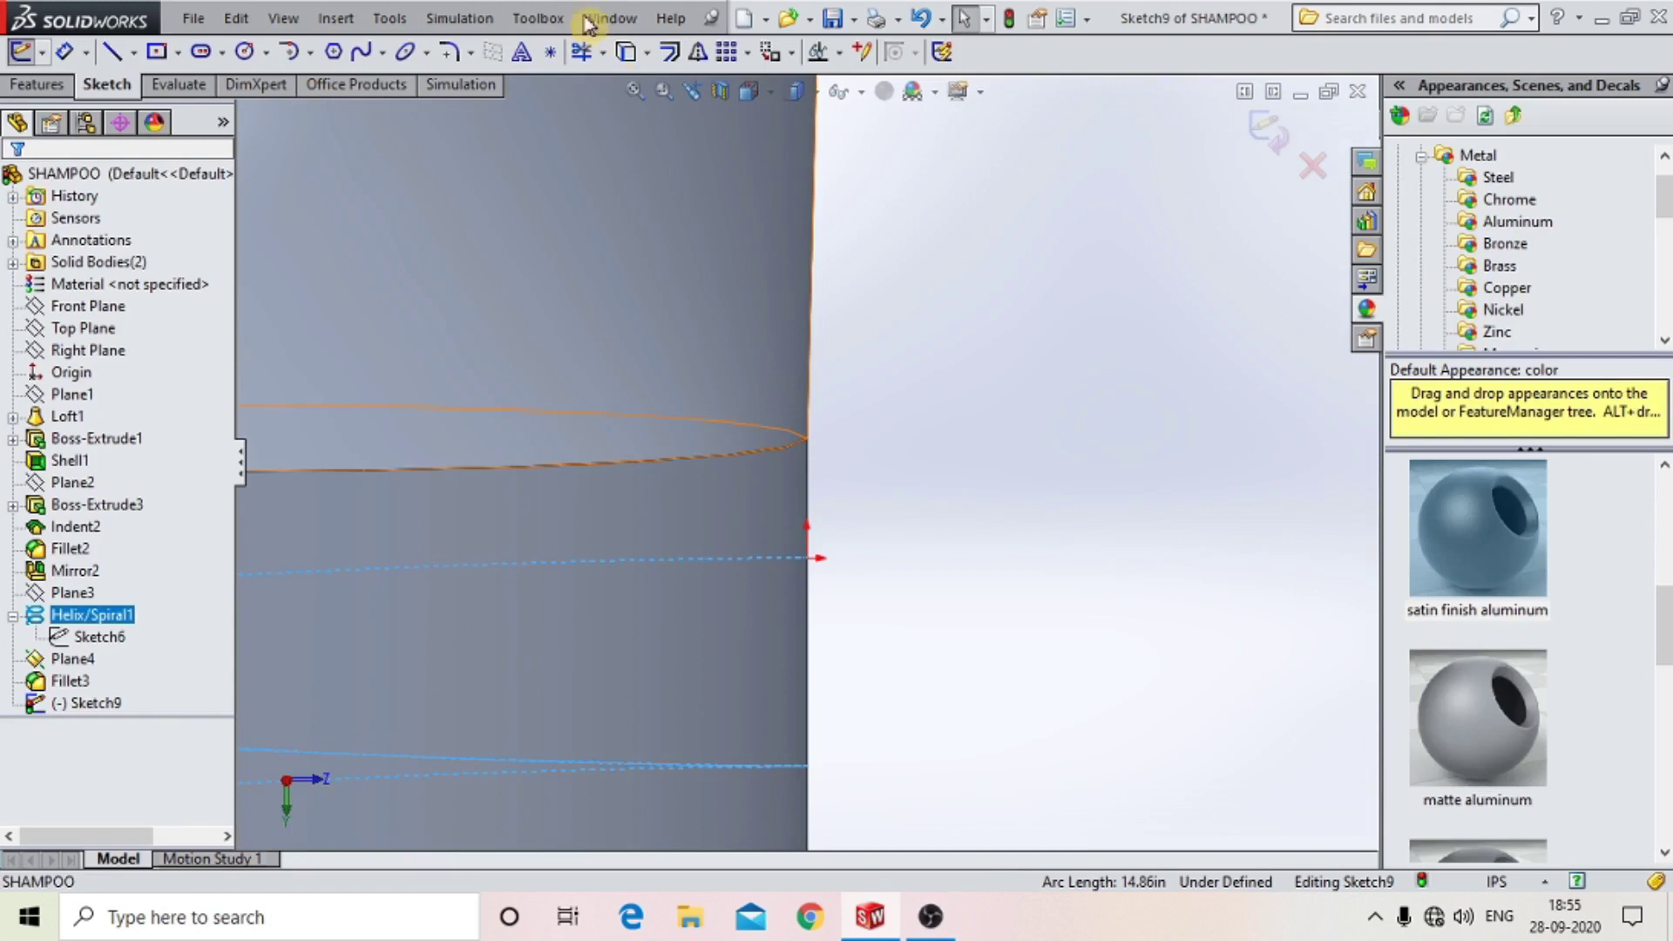
{"action": "left_click", "coordinate": [648, 53]}
{"action": "left_click", "coordinate": [682, 87]}
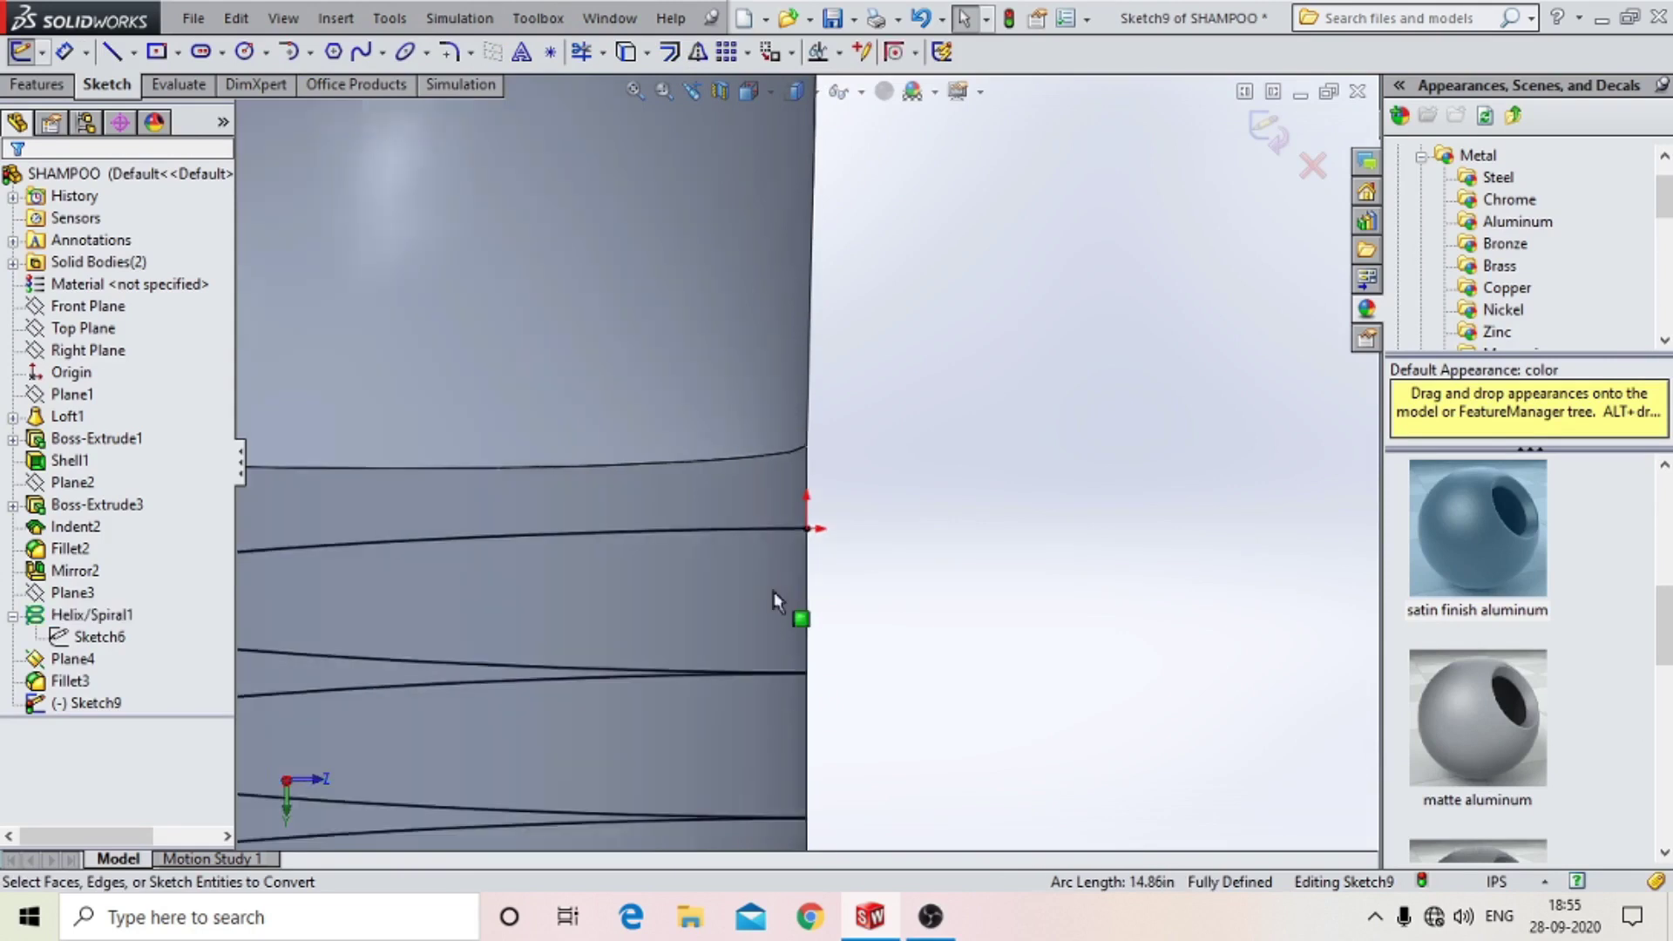
{"action": "scroll", "coordinate": [649, 536], "scroll_direction": "up", "scroll_amount": 3}
{"action": "scroll", "coordinate": [649, 536], "scroll_direction": "down", "scroll_amount": 5}
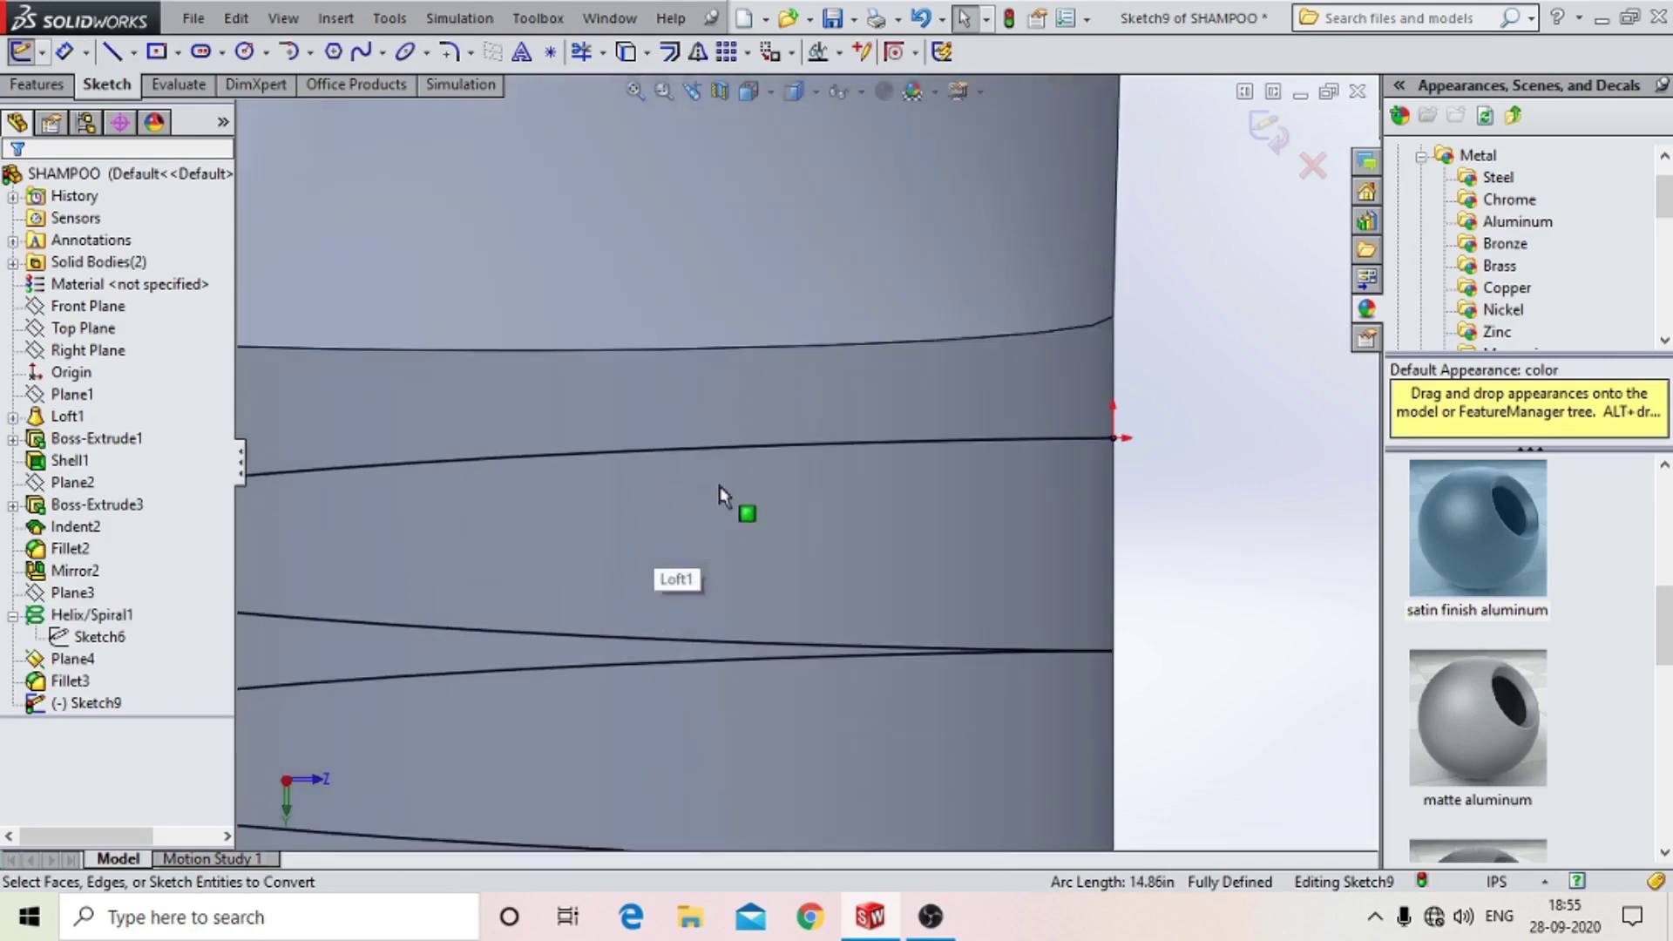
Draw a short horizontal construction centerline from the helix end point.
{"action": "left_click", "coordinate": [133, 54]}
{"action": "left_click", "coordinate": [172, 99]}
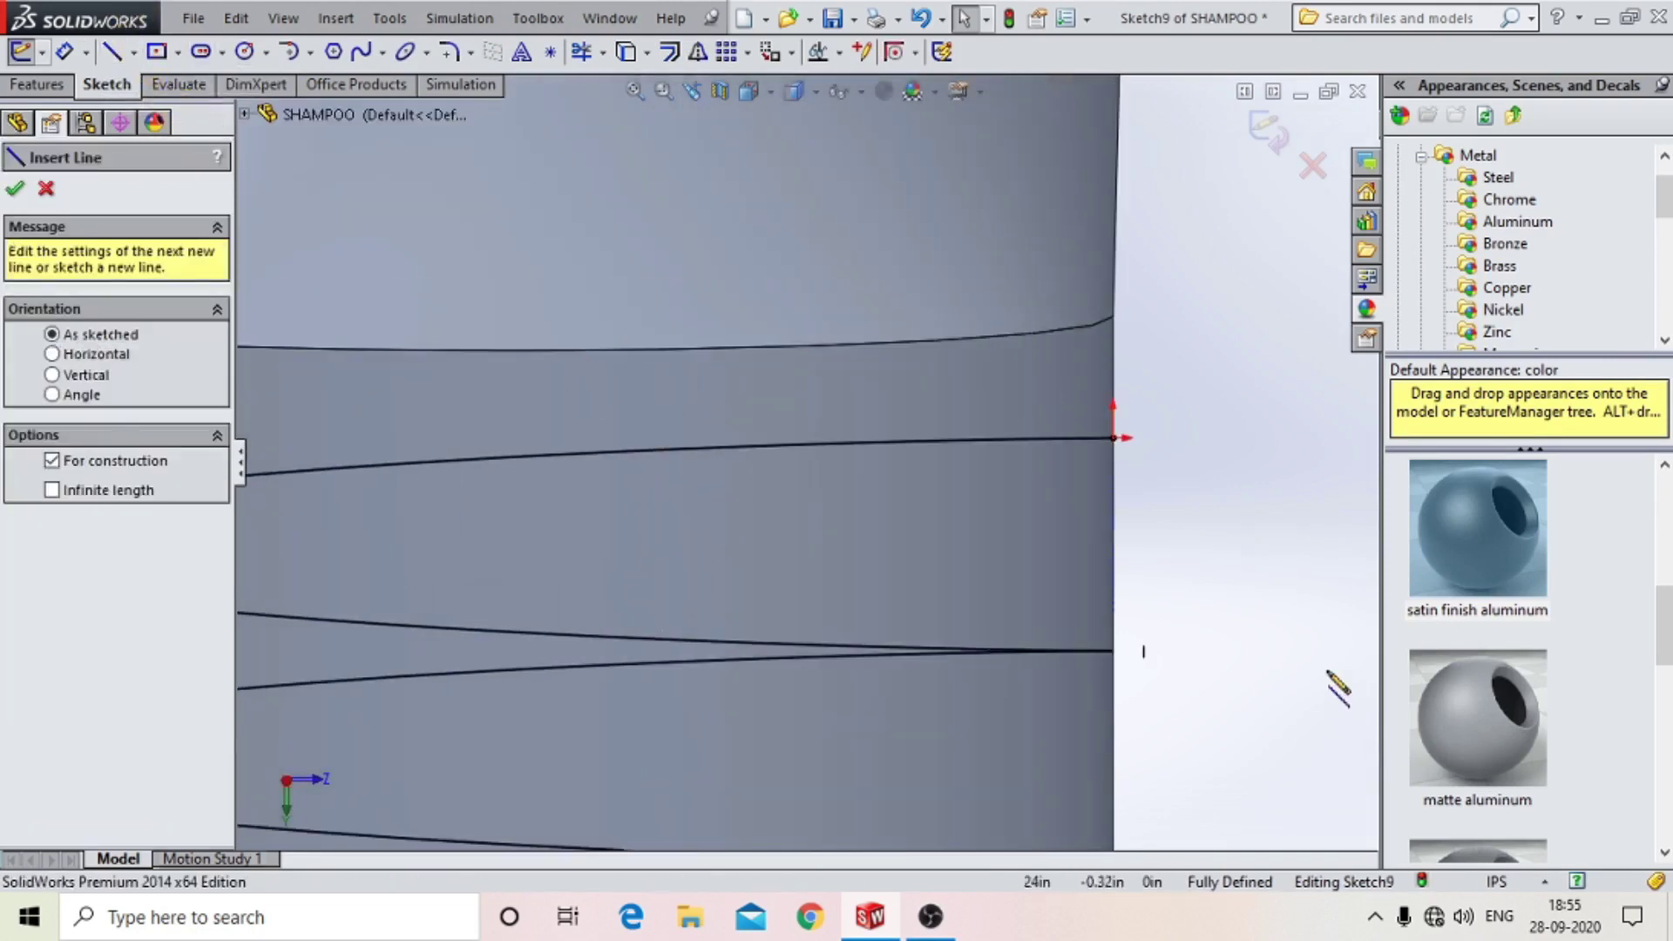
{"action": "left_click", "coordinate": [1114, 437]}
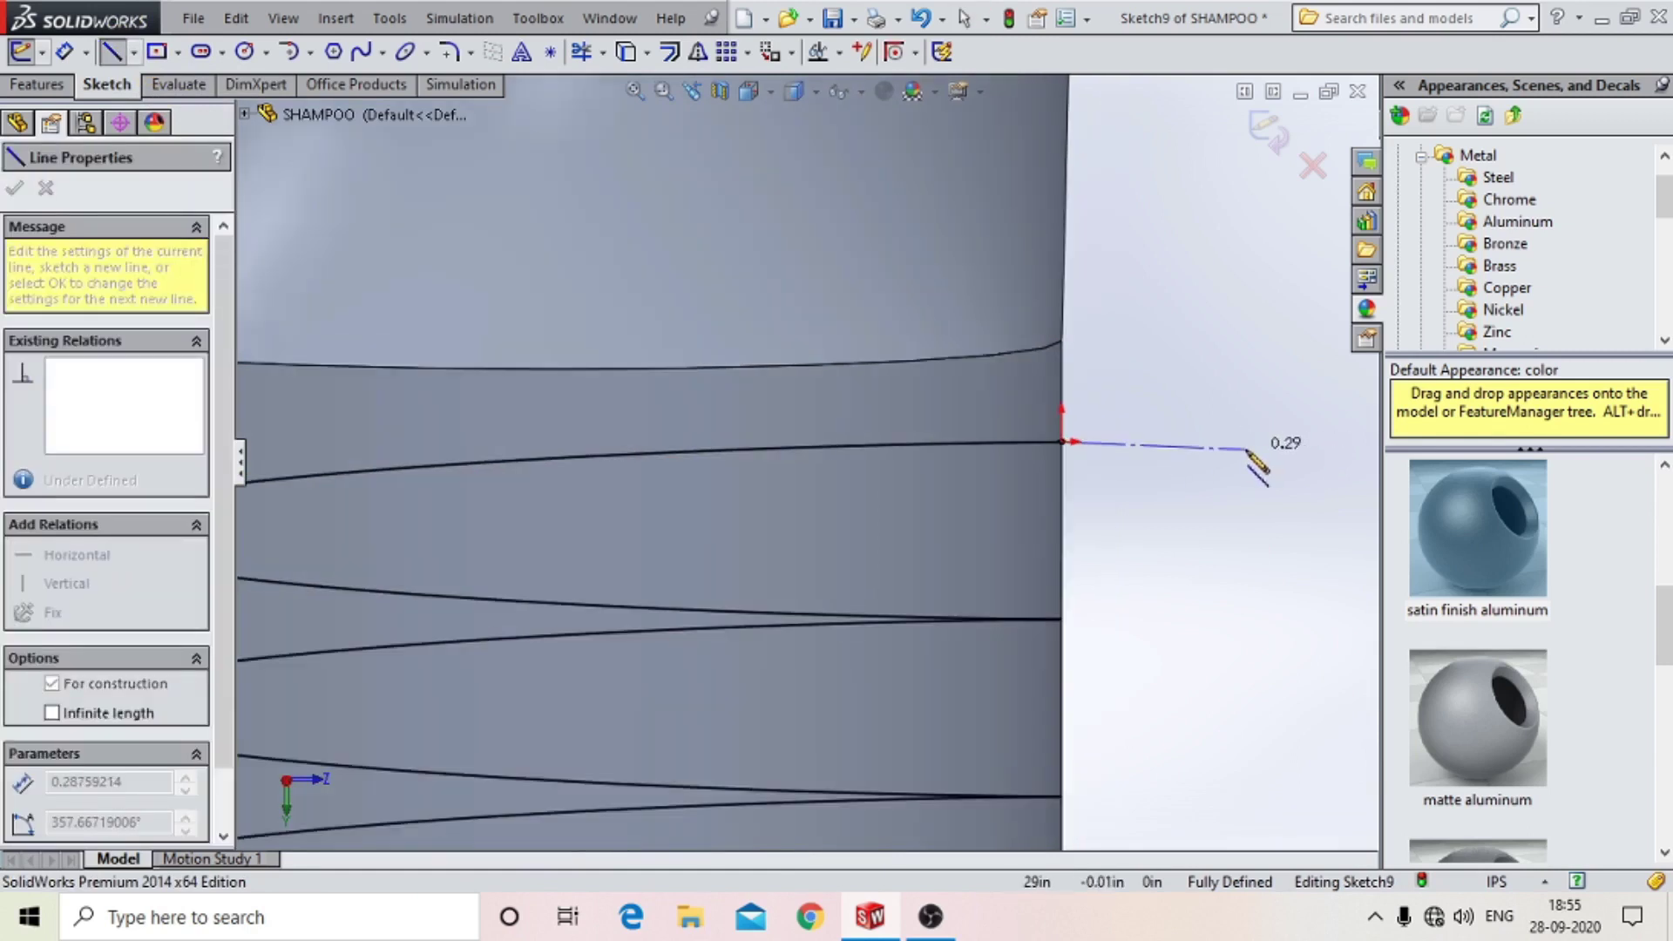
{"action": "left_click", "coordinate": [1239, 442]}
{"action": "left_click", "coordinate": [132, 54]}
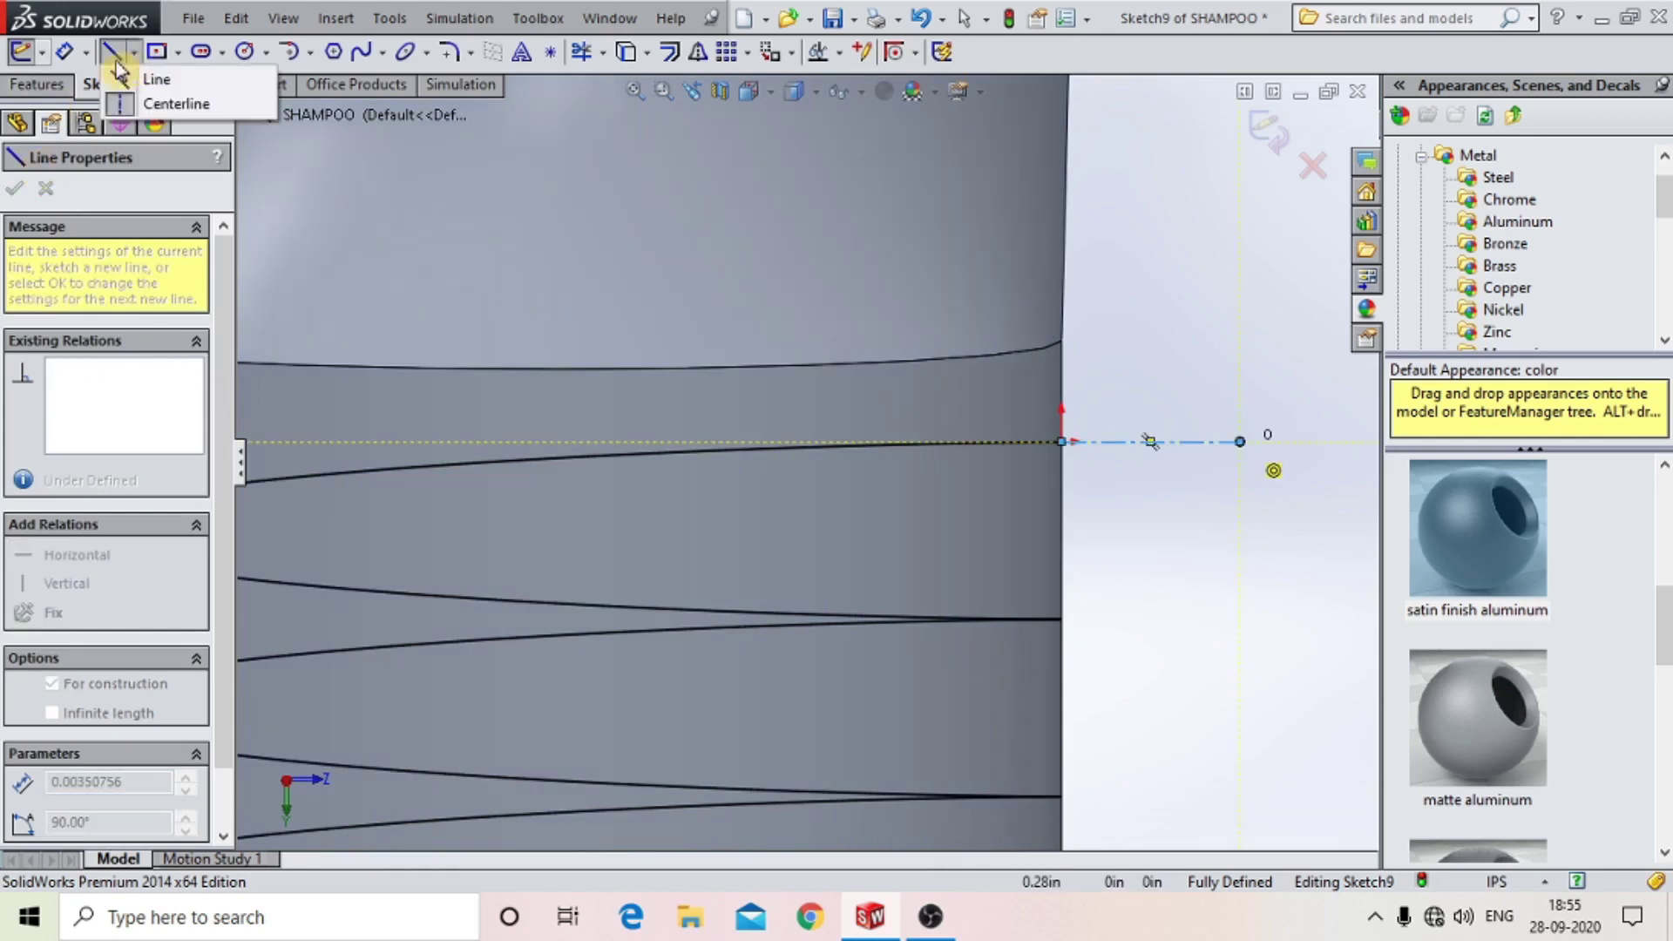
{"action": "left_click", "coordinate": [152, 79]}
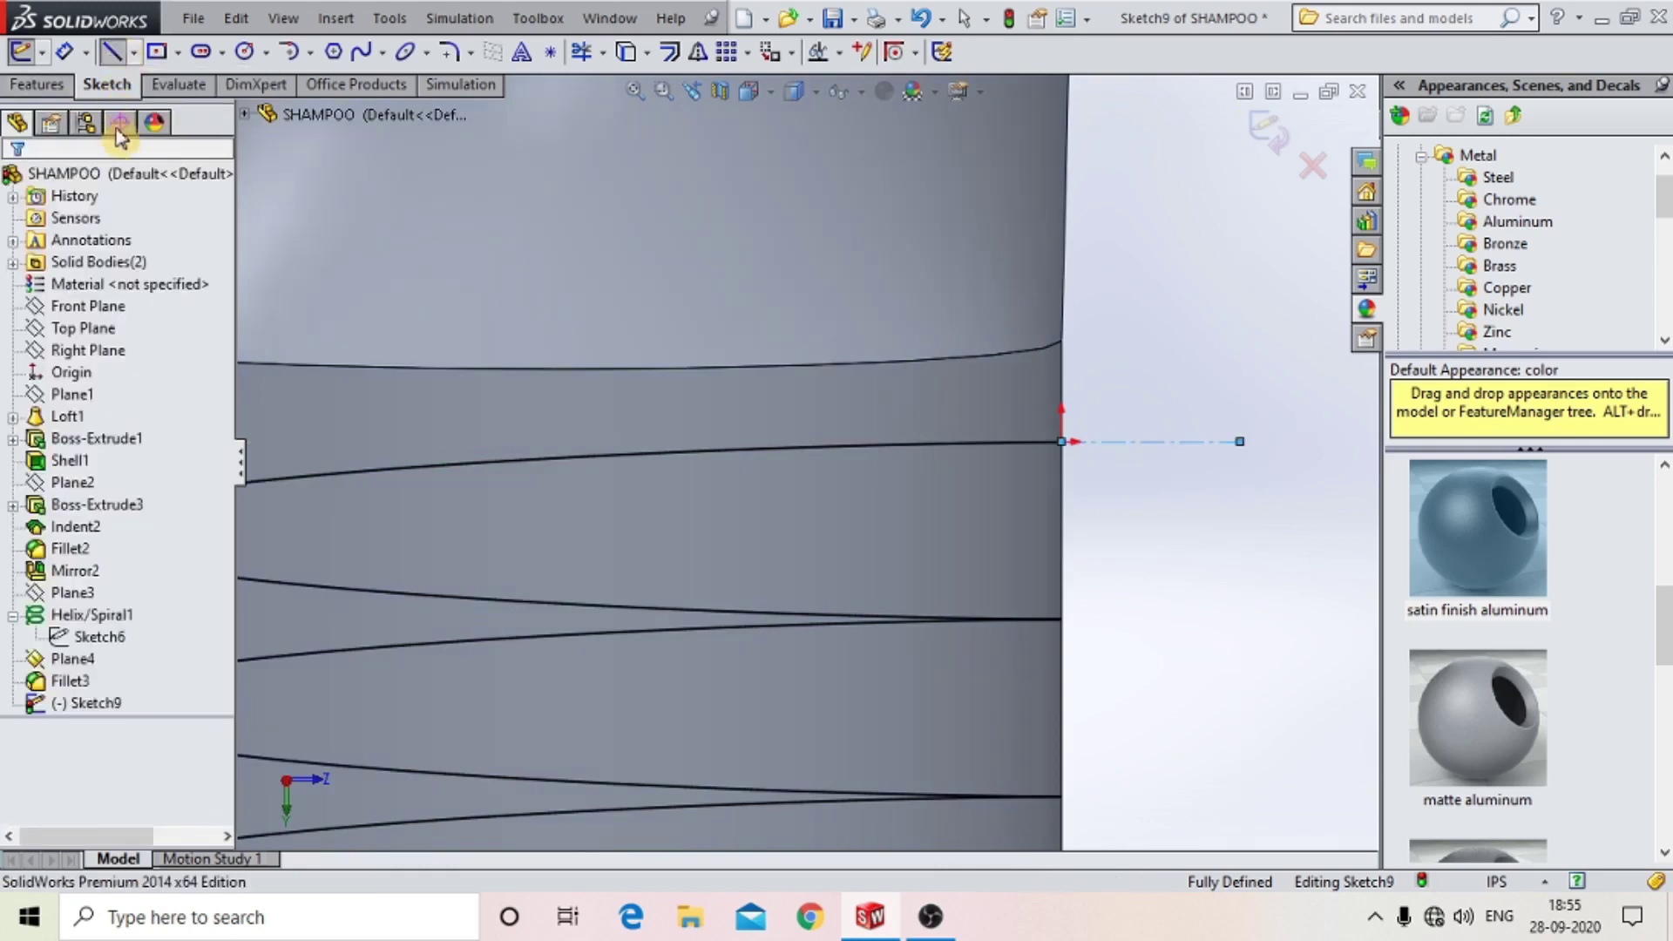
{"action": "left_click", "coordinate": [110, 54]}
{"action": "left_click", "coordinate": [1184, 443]}
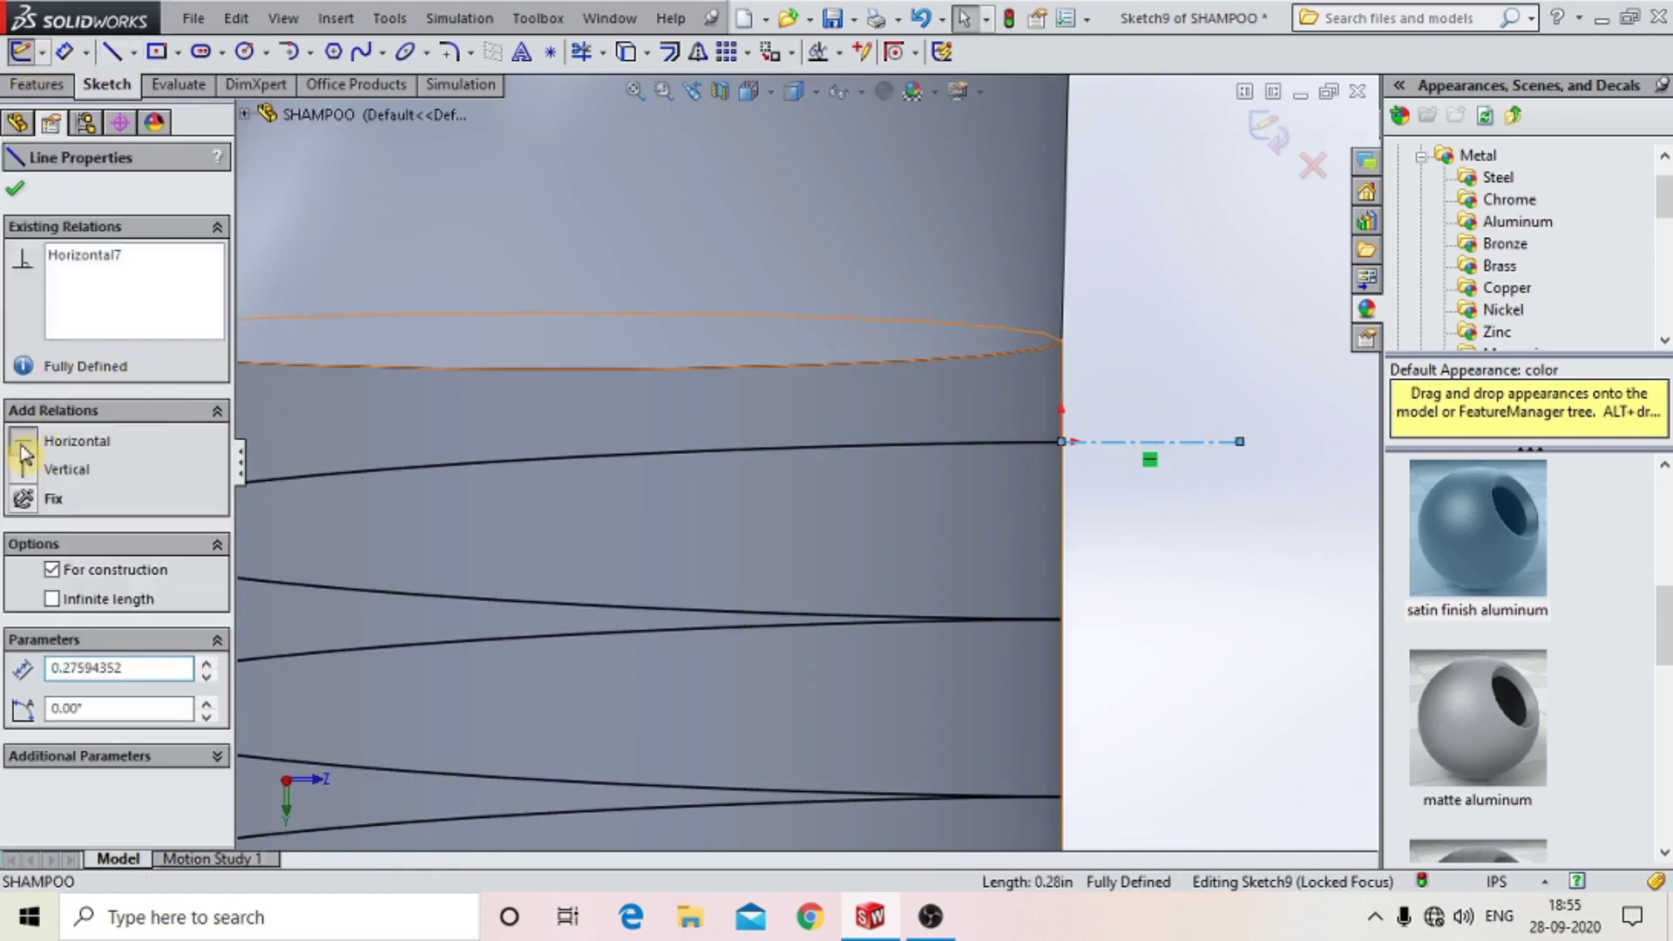
Draw a vertical line left of the helix end, crossing the centerline.
{"action": "left_click", "coordinate": [109, 54]}
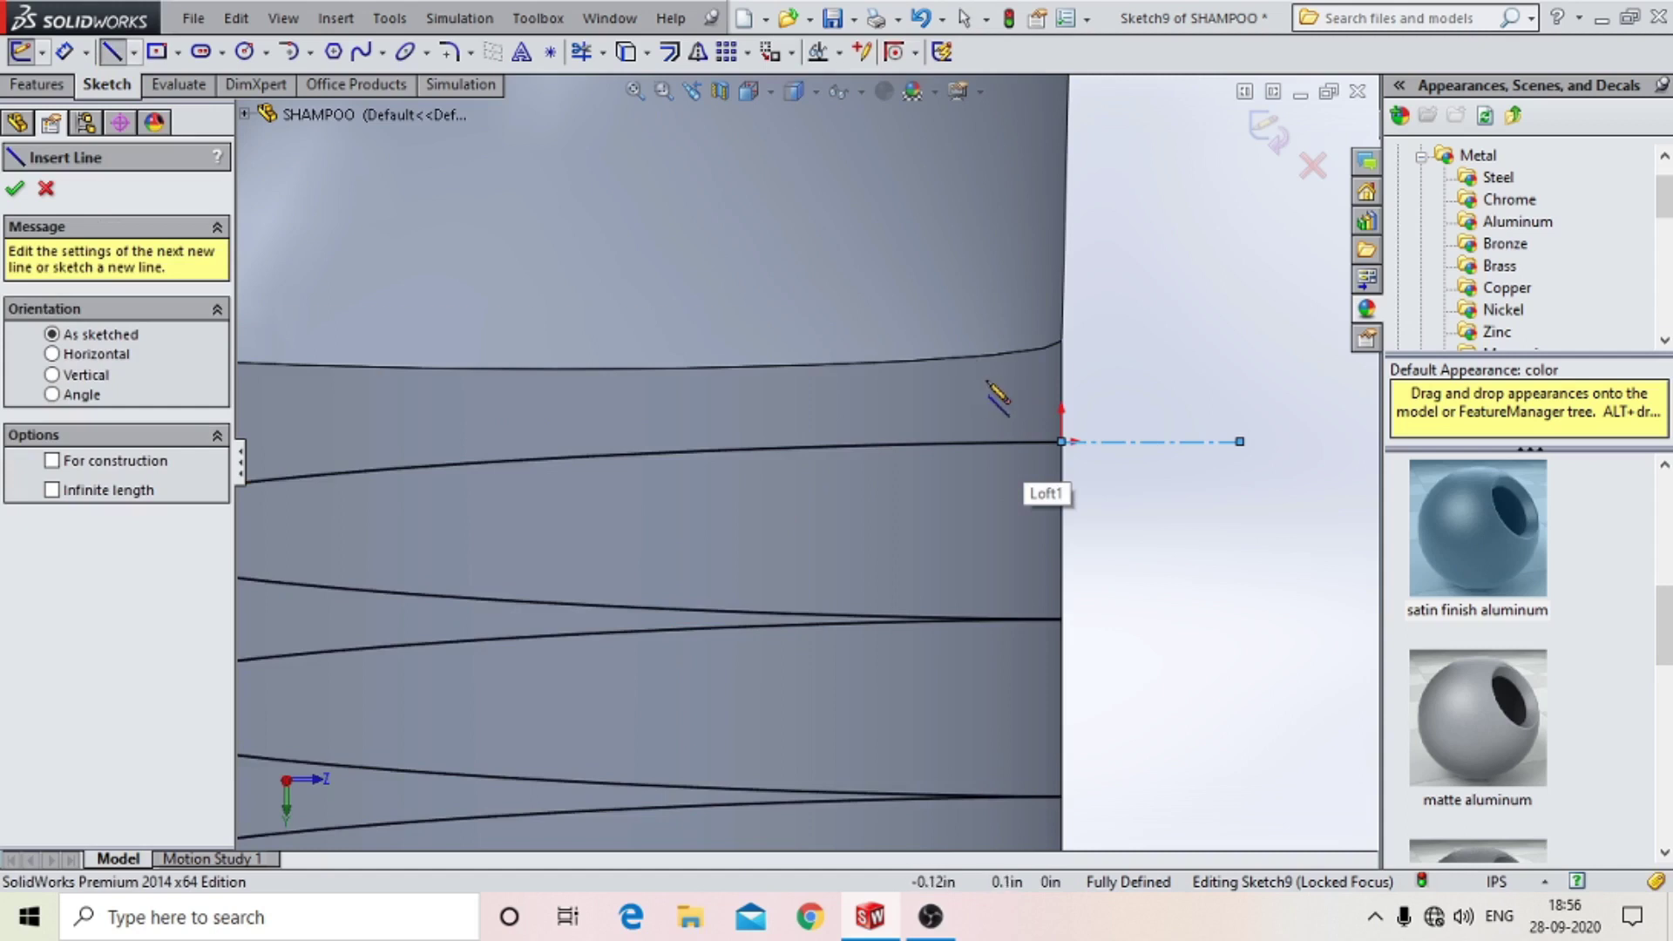
{"action": "left_click", "coordinate": [986, 378]}
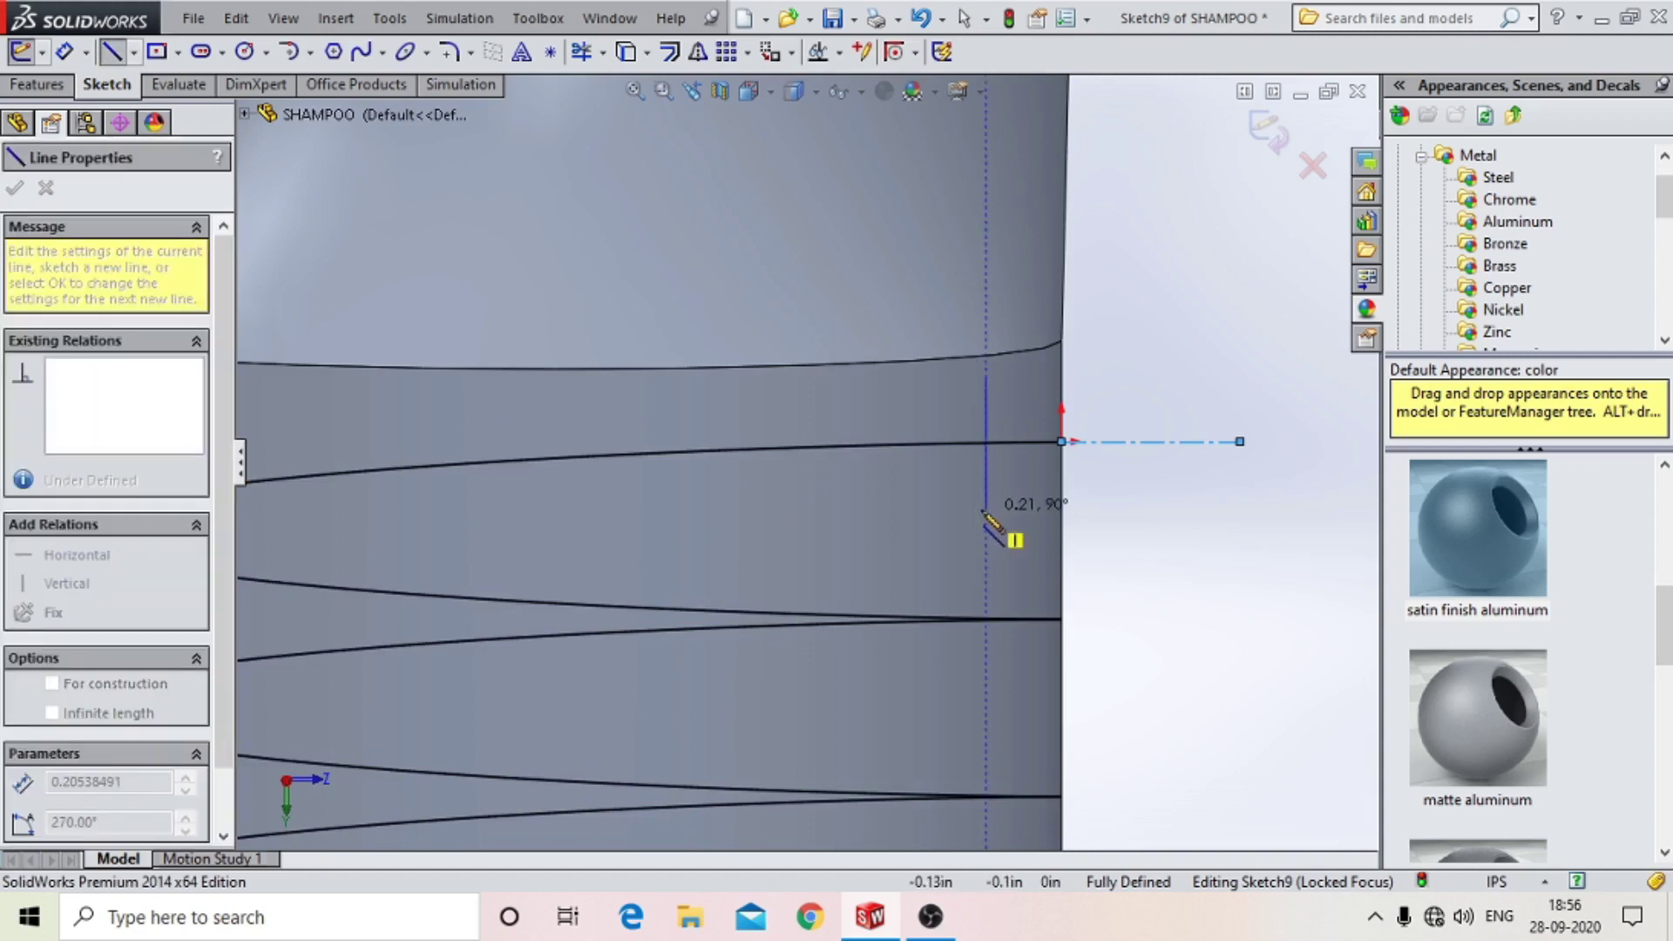
{"action": "left_click", "coordinate": [986, 510]}
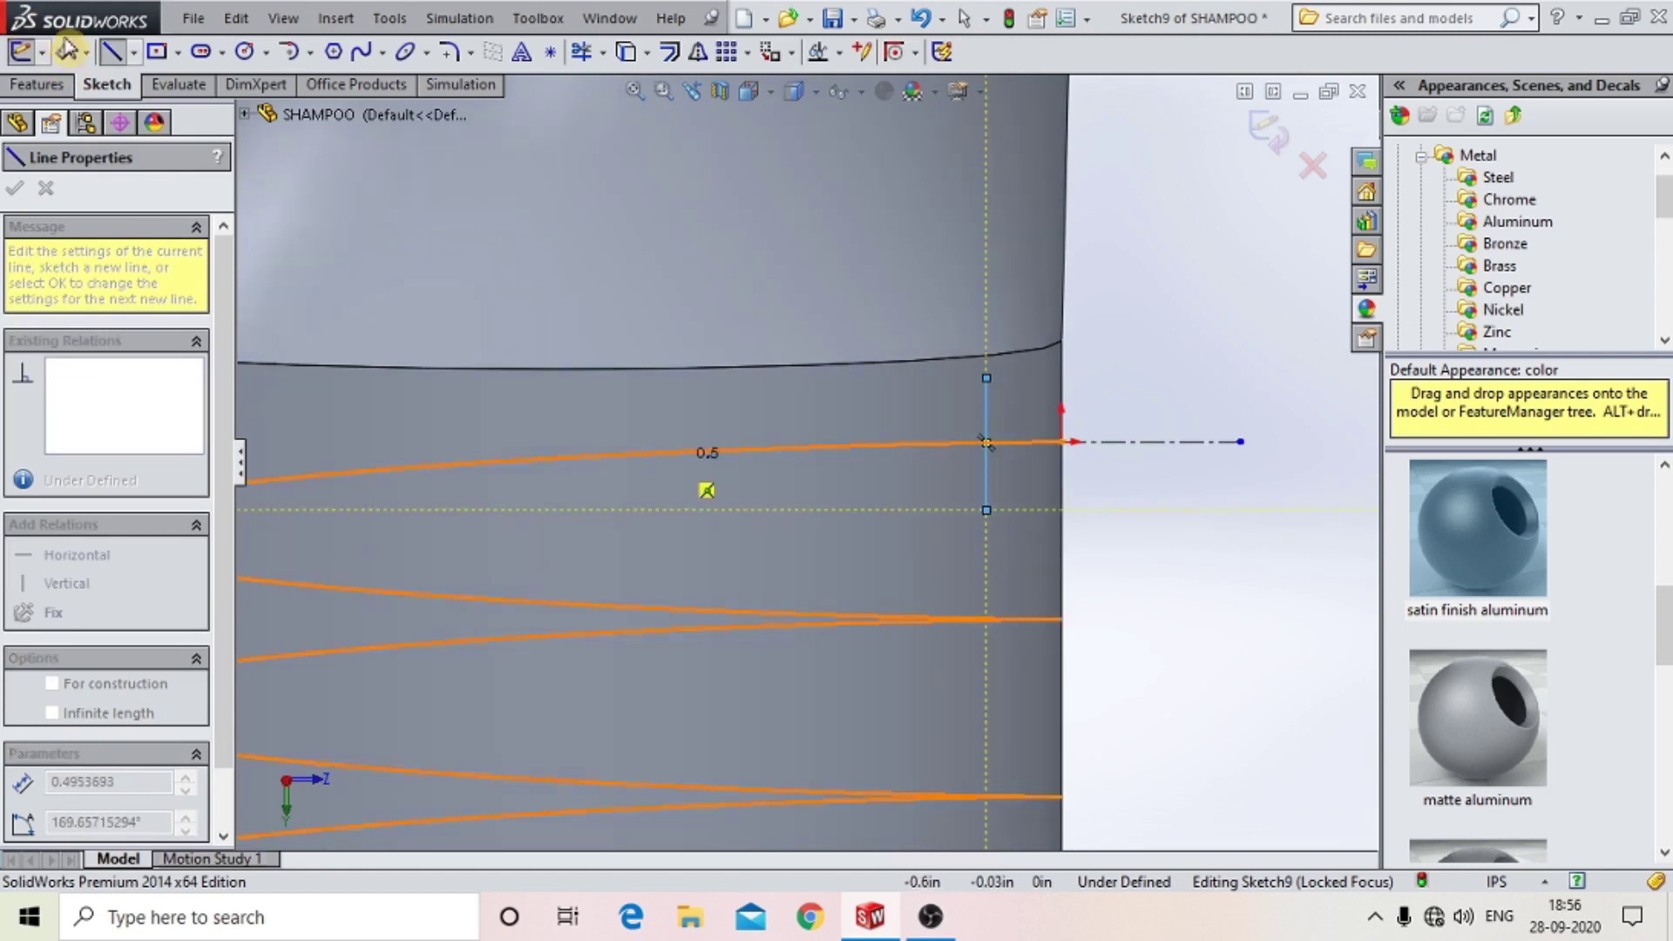
{"action": "left_click", "coordinate": [65, 50]}
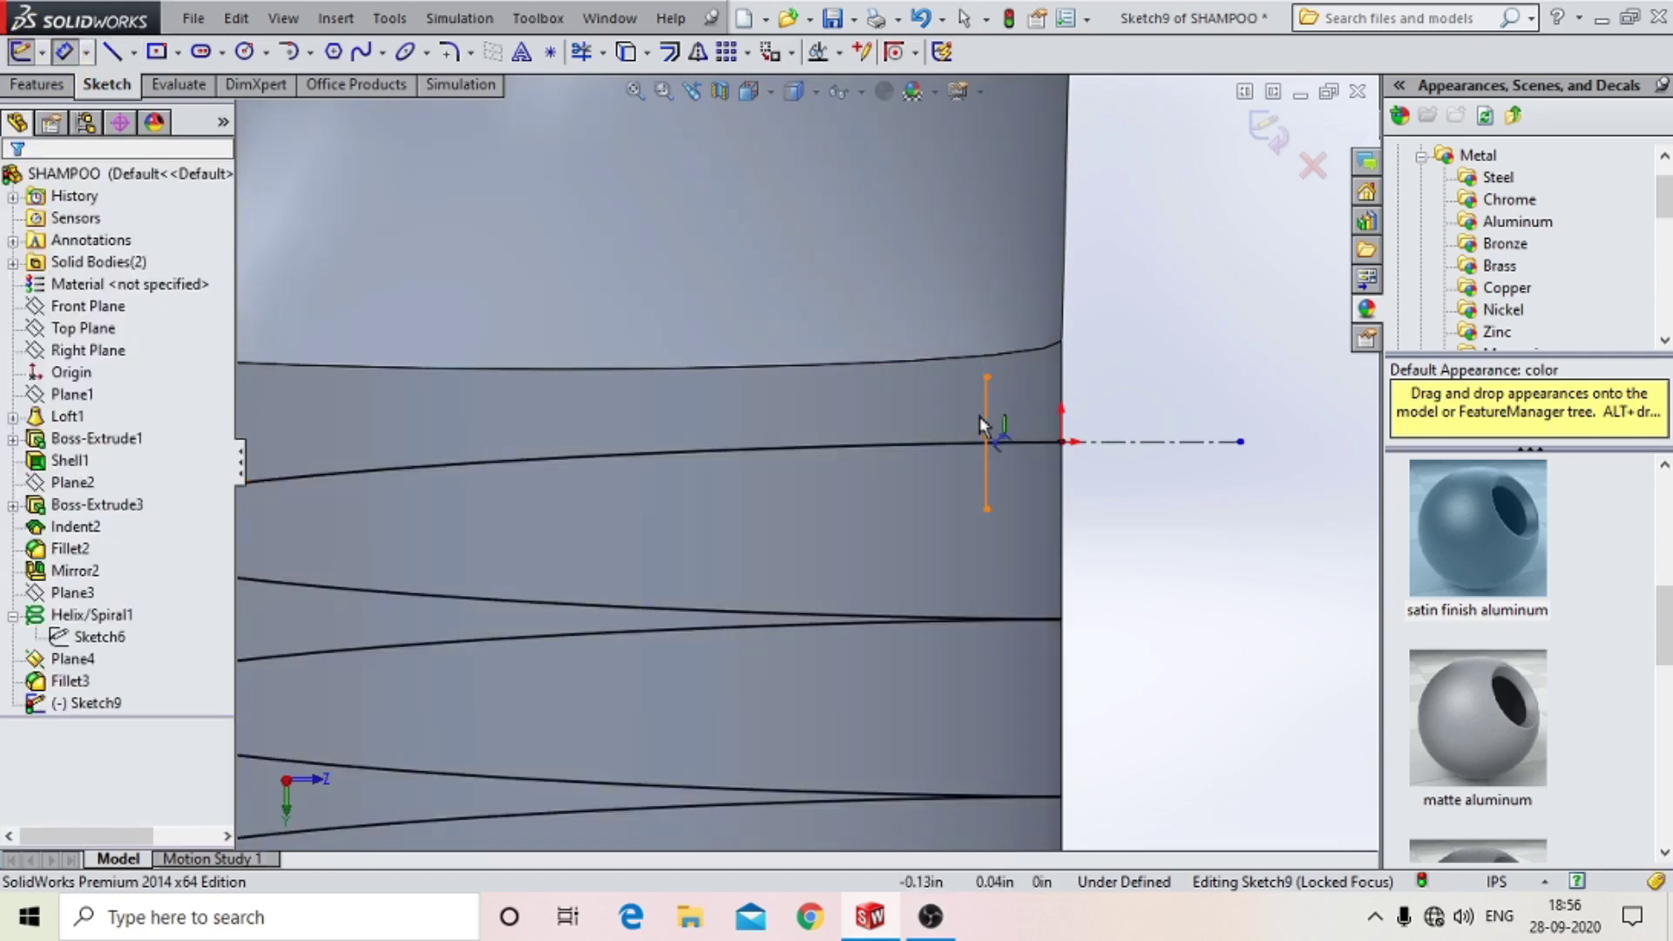
Dimension the vertical line 5 mm (0.20) long, its top 2.5 mm (0.10) from the centerline.
{"action": "left_click", "coordinate": [986, 422]}
{"action": "left_click", "coordinate": [1281, 451]}
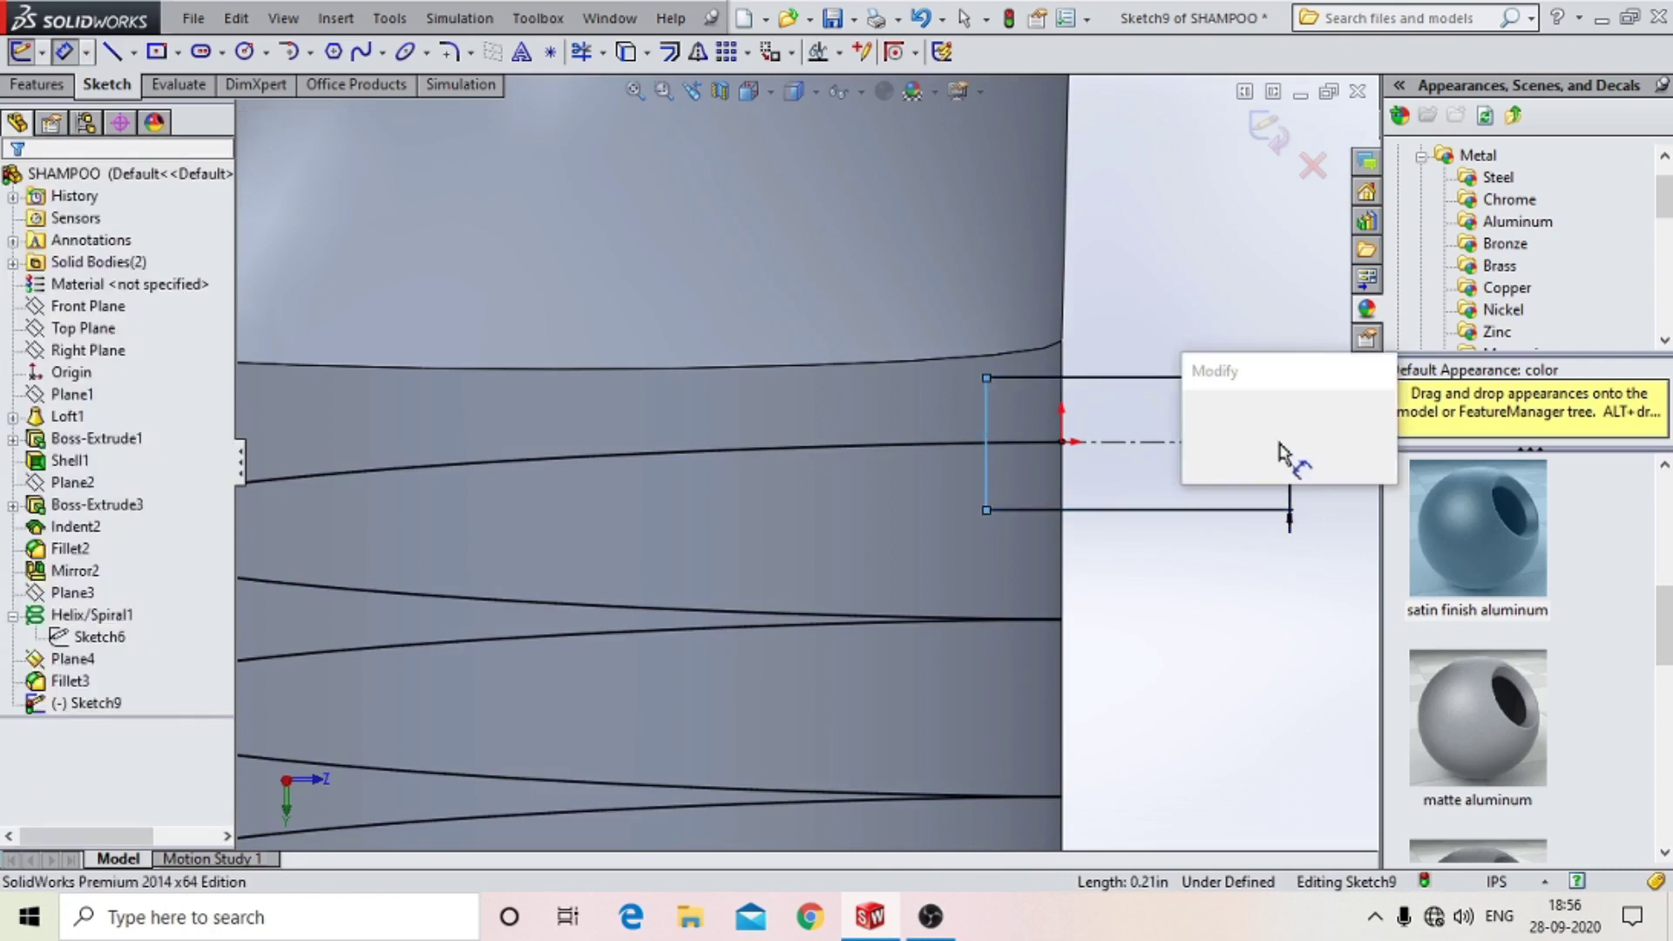
{"action": "type", "text": "5"}
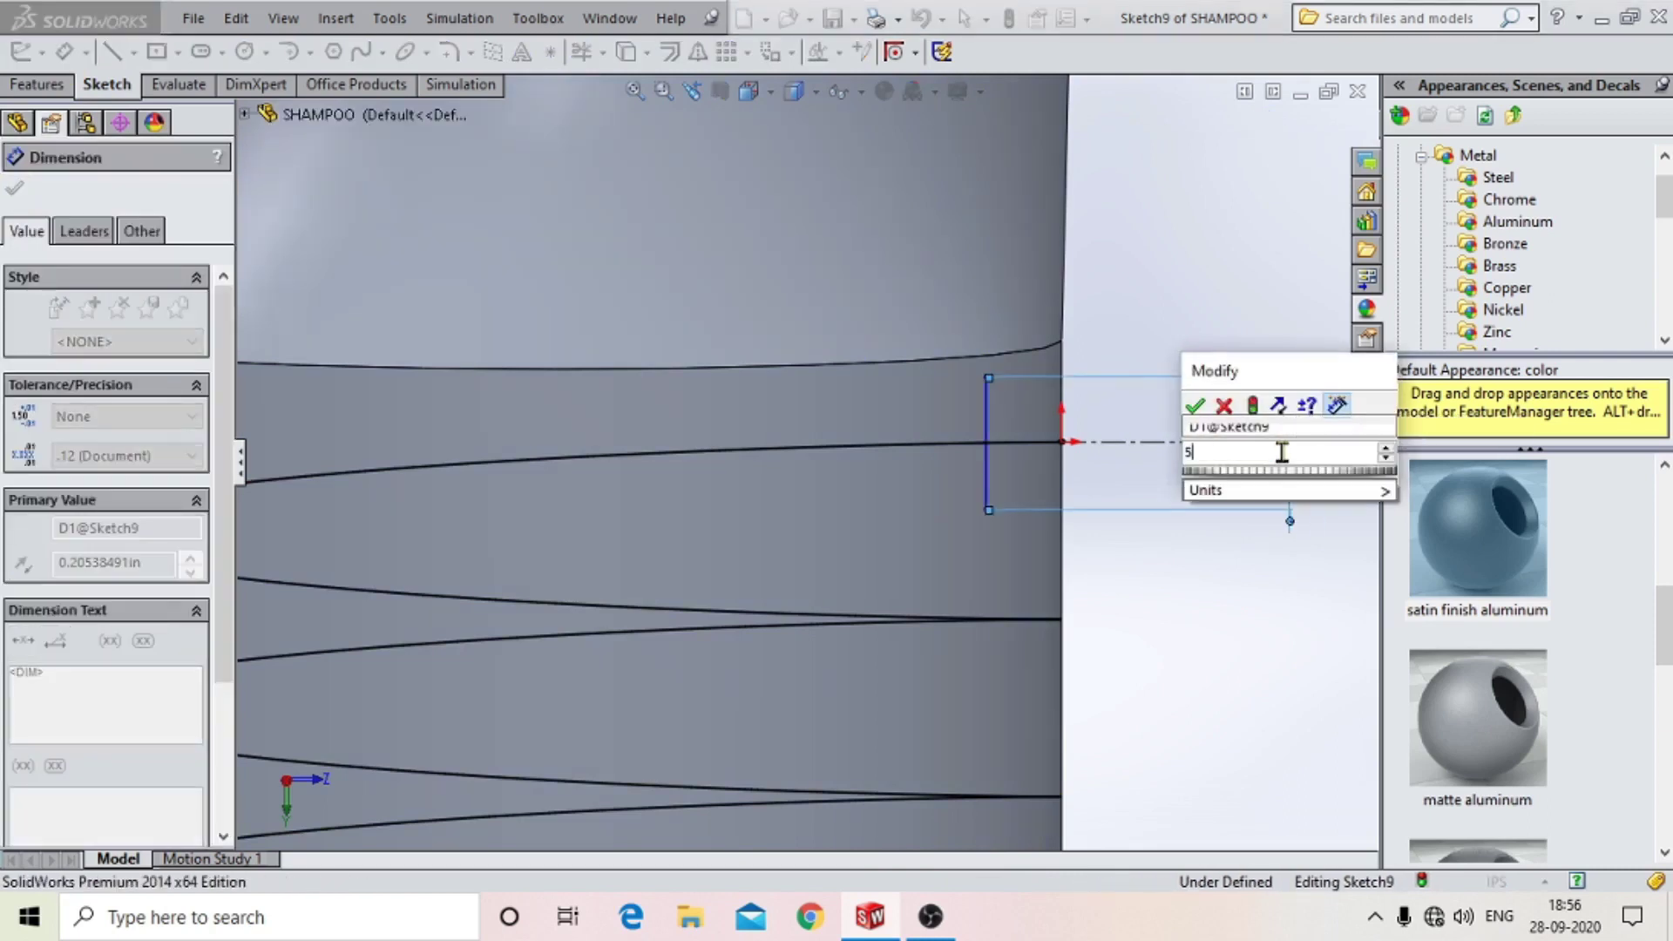
{"action": "type", "text": "mm"}
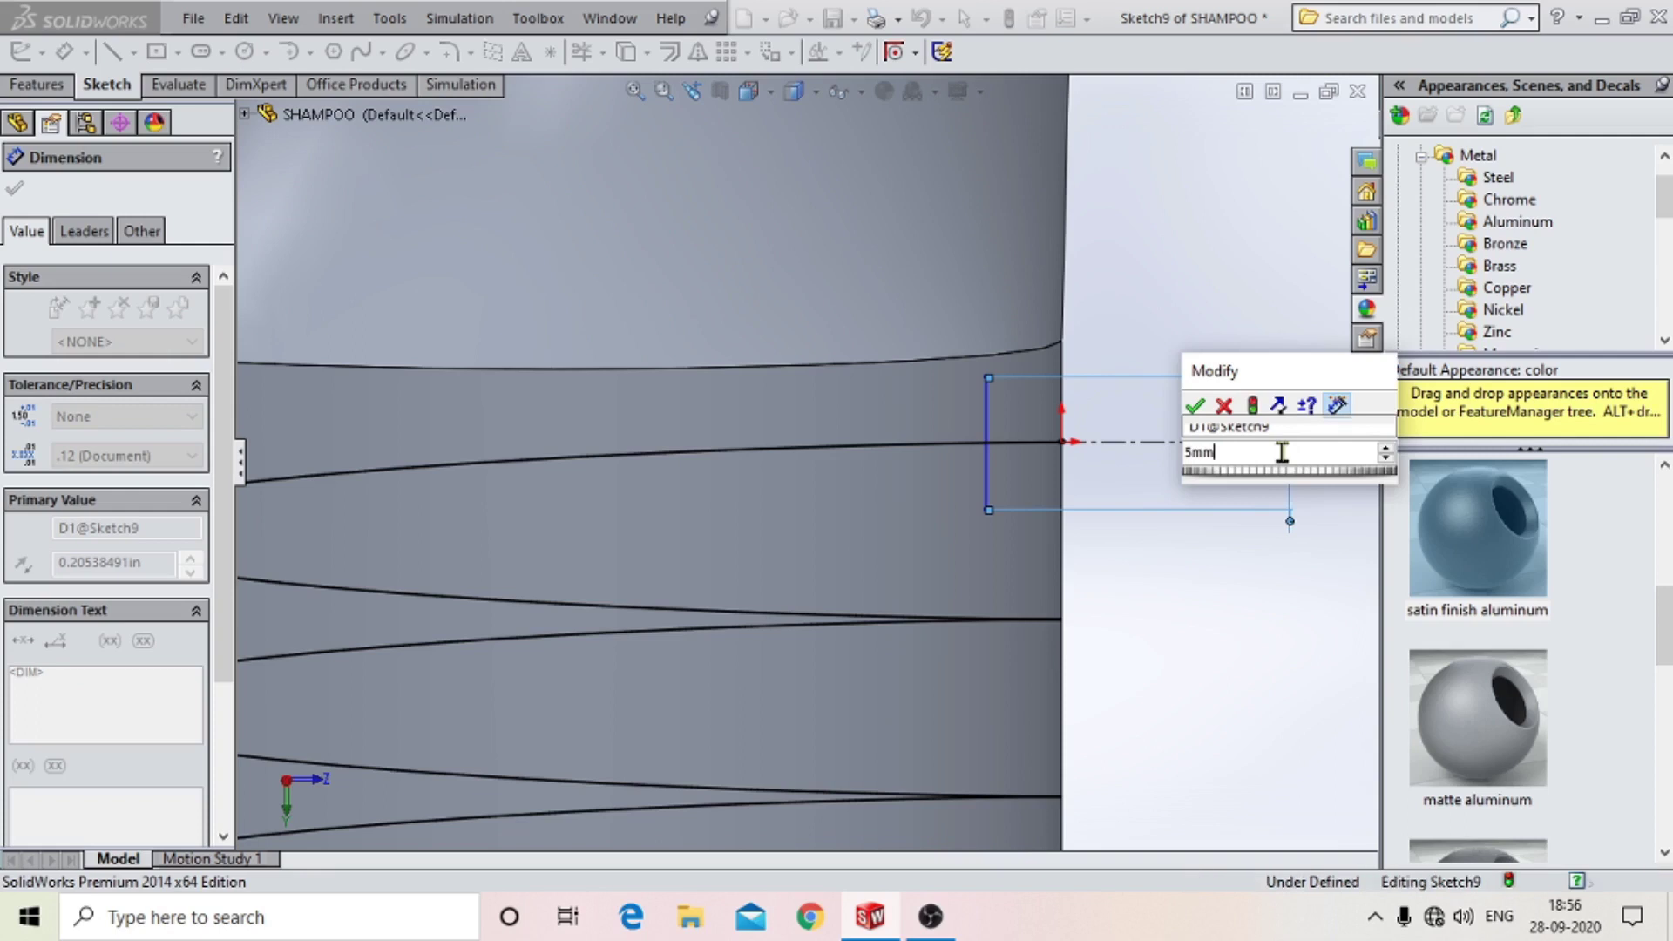
{"action": "key", "text": "Return"}
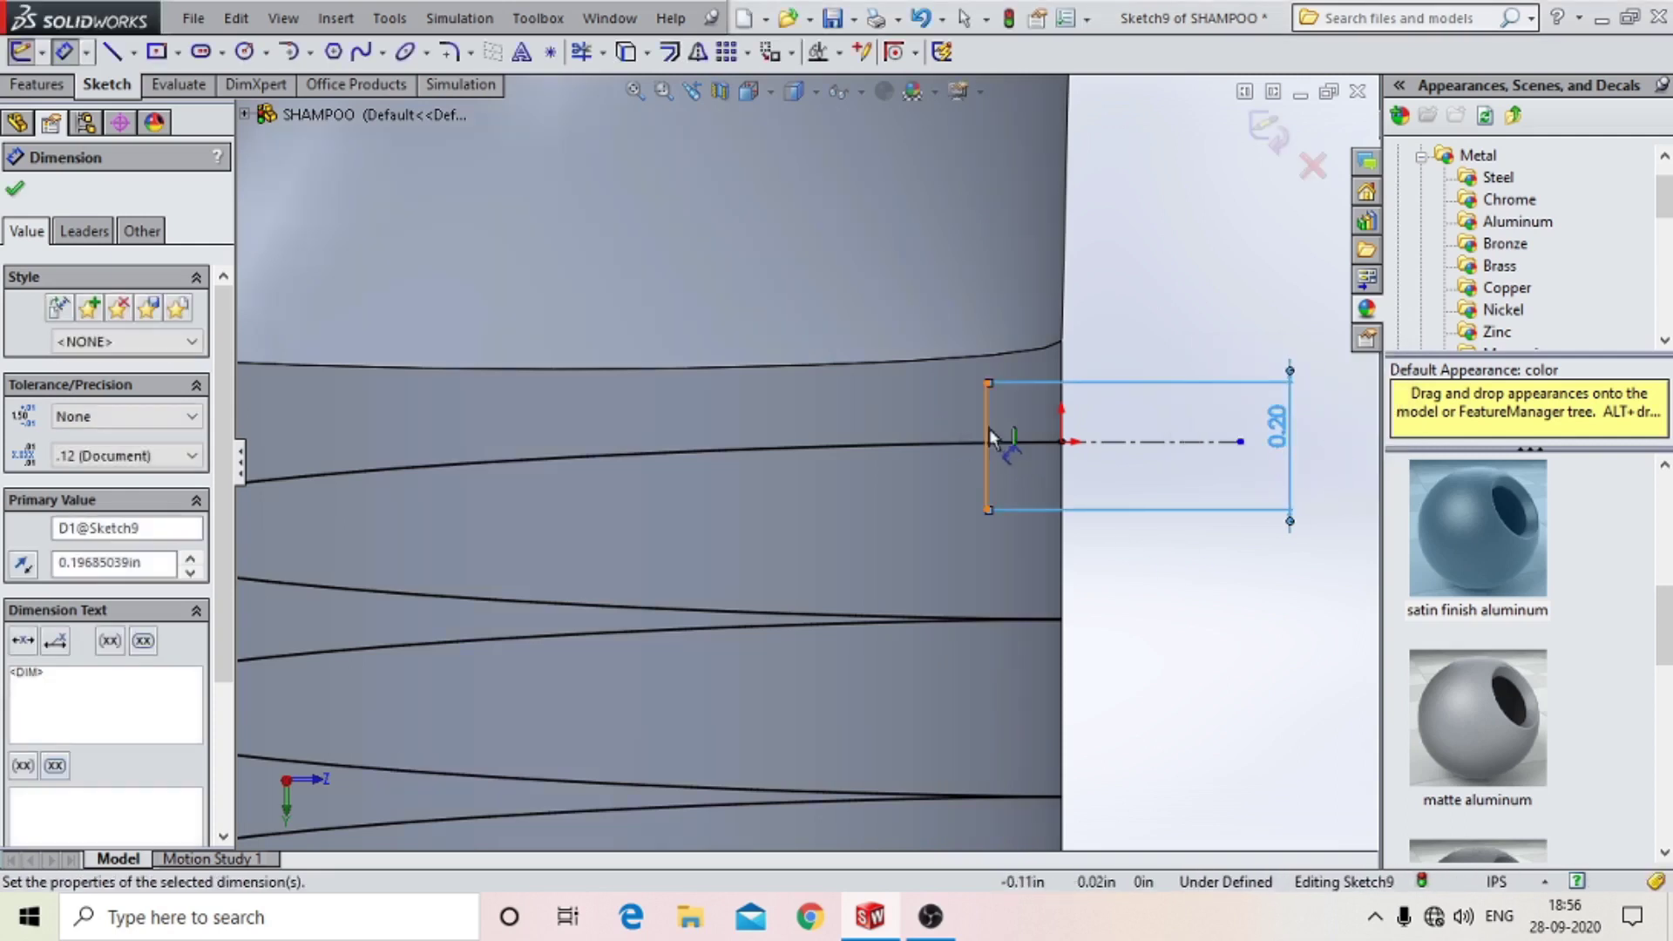
{"action": "middle_click_drag", "start_coordinate": [990, 427], "coordinate": [943, 453], "text": "ctrl"}
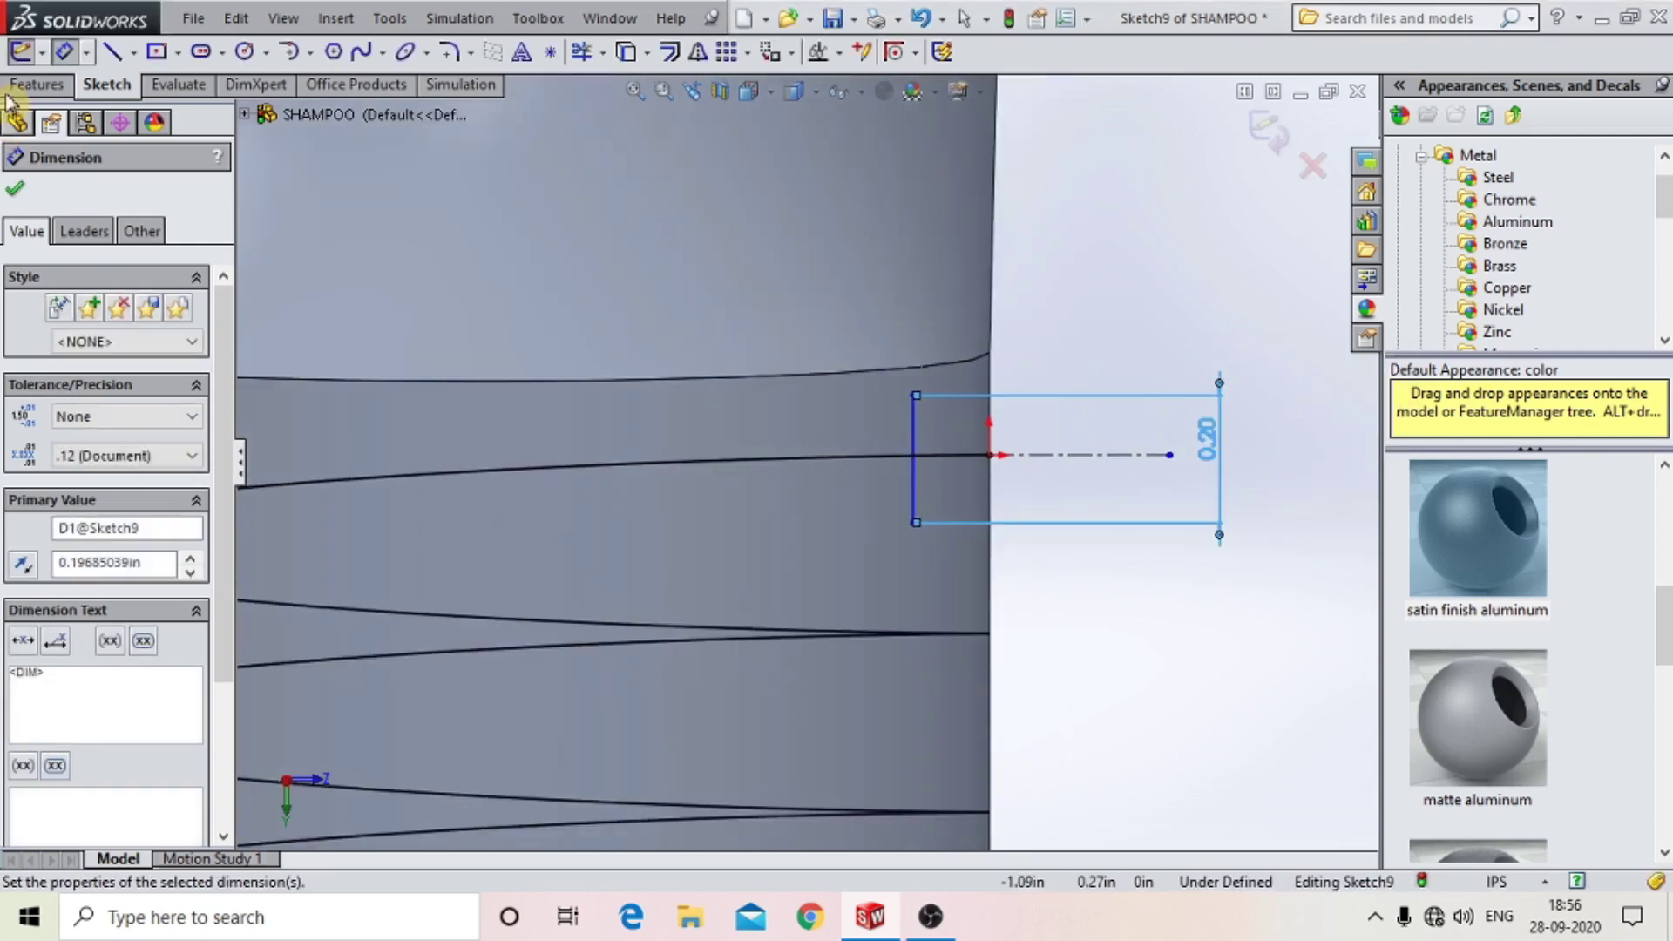
{"action": "left_click", "coordinate": [913, 396]}
{"action": "left_click", "coordinate": [1220, 453]}
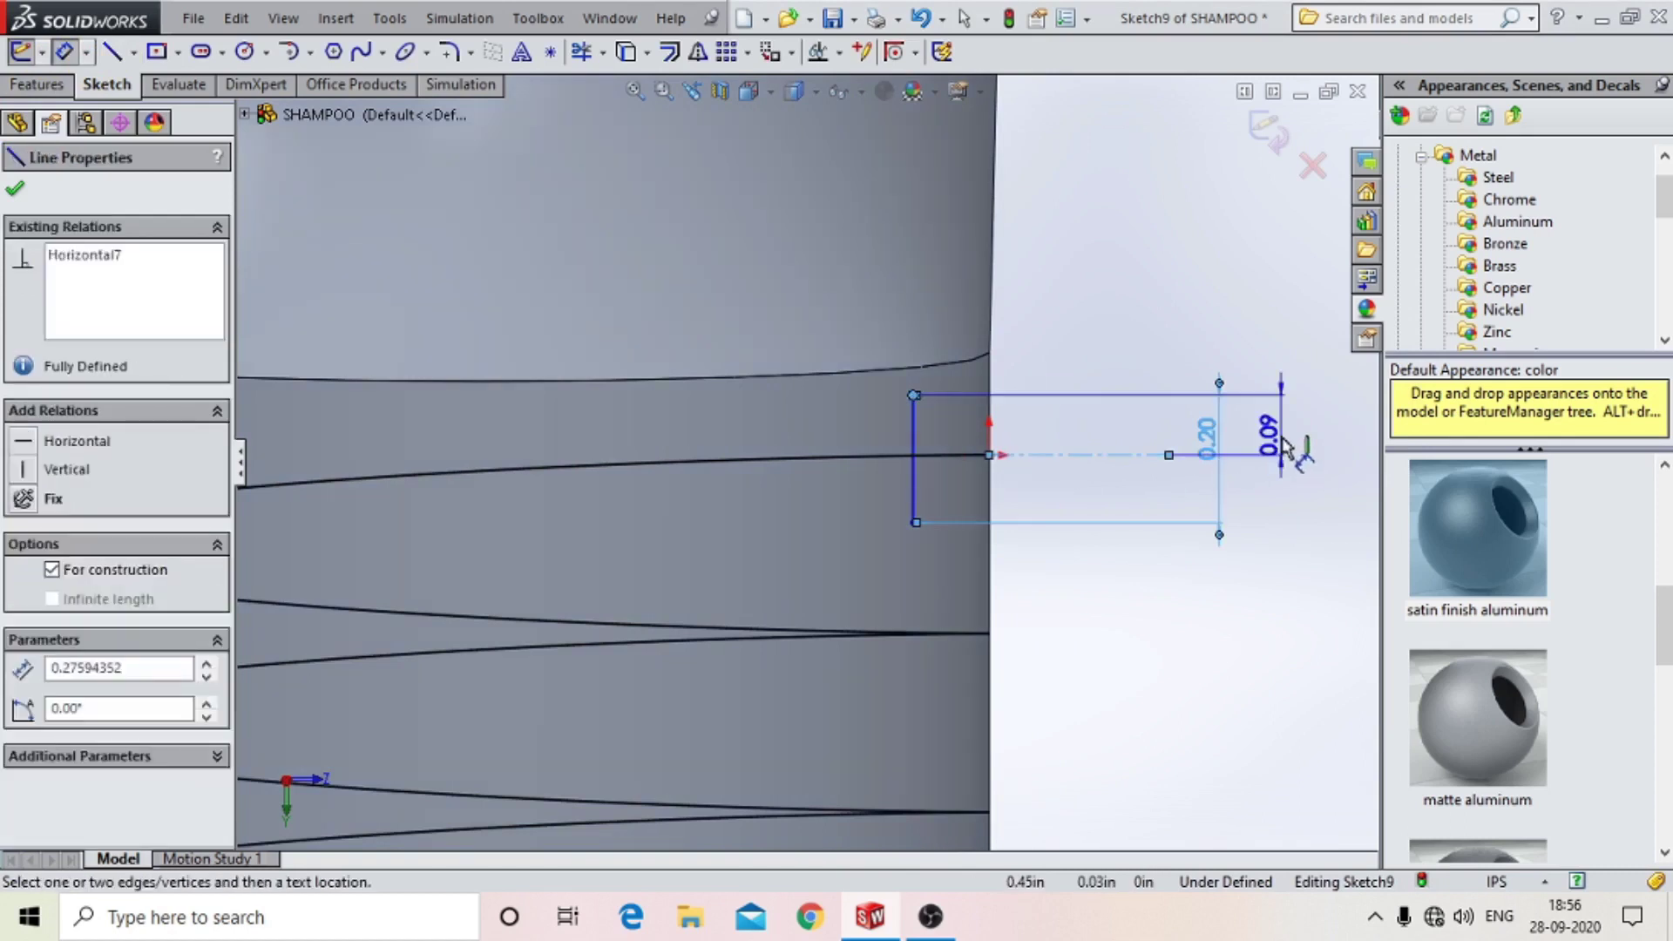
{"action": "double_click", "coordinate": [1206, 438]}
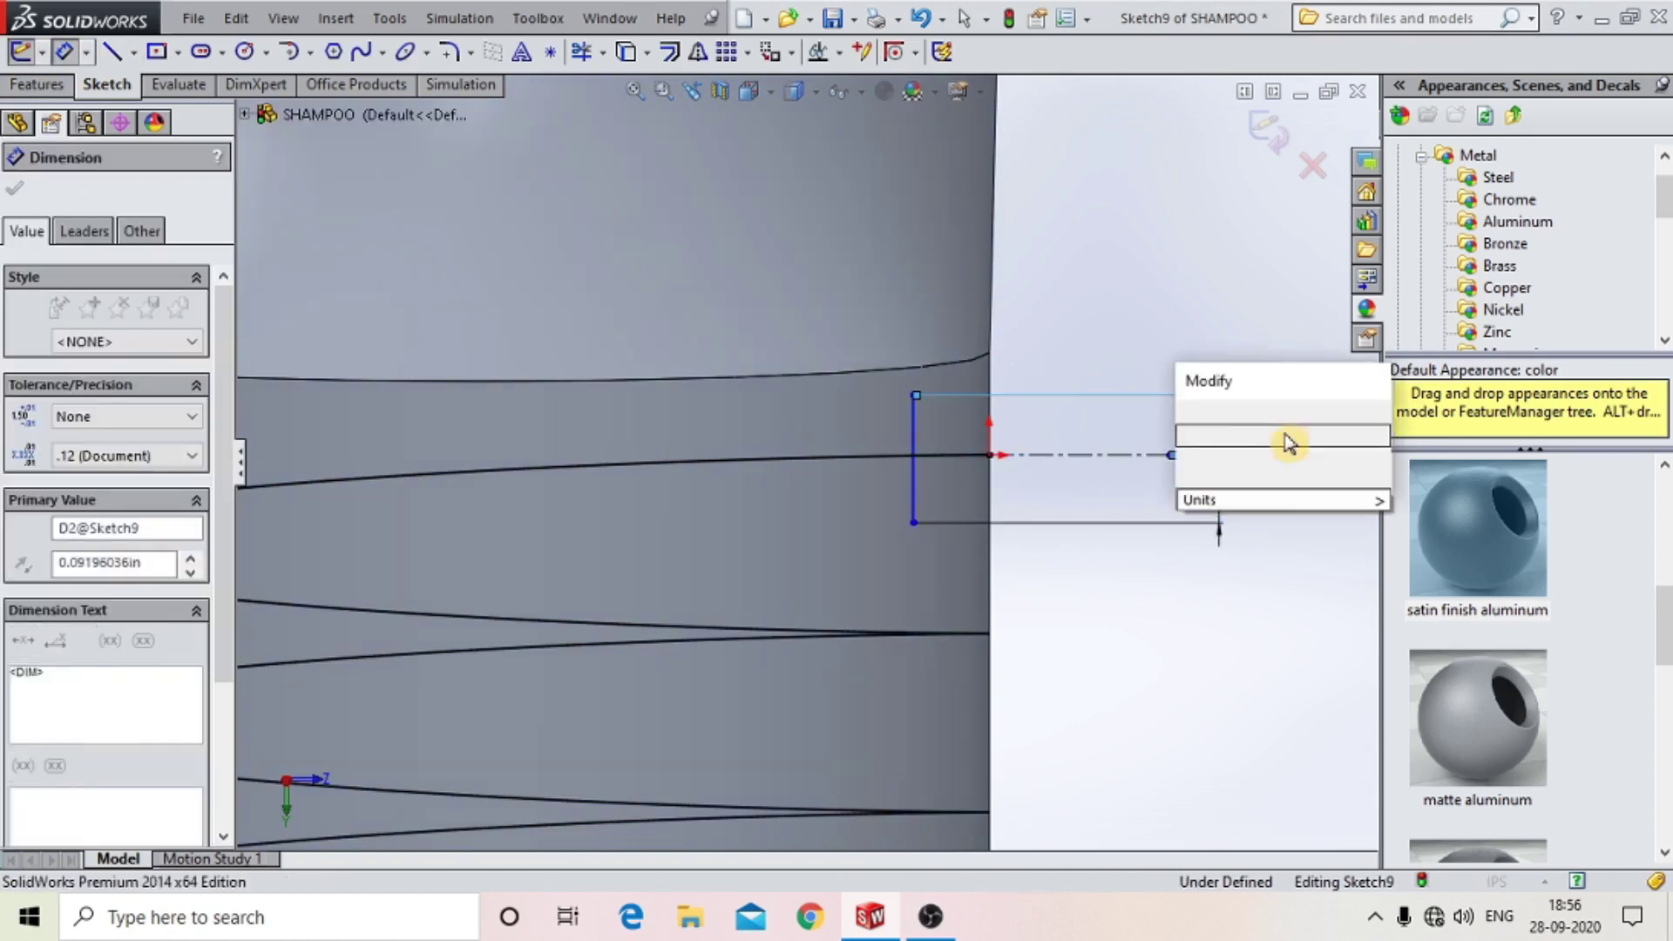
{"action": "type", "text": "2.5mm"}
{"action": "key", "text": "Return"}
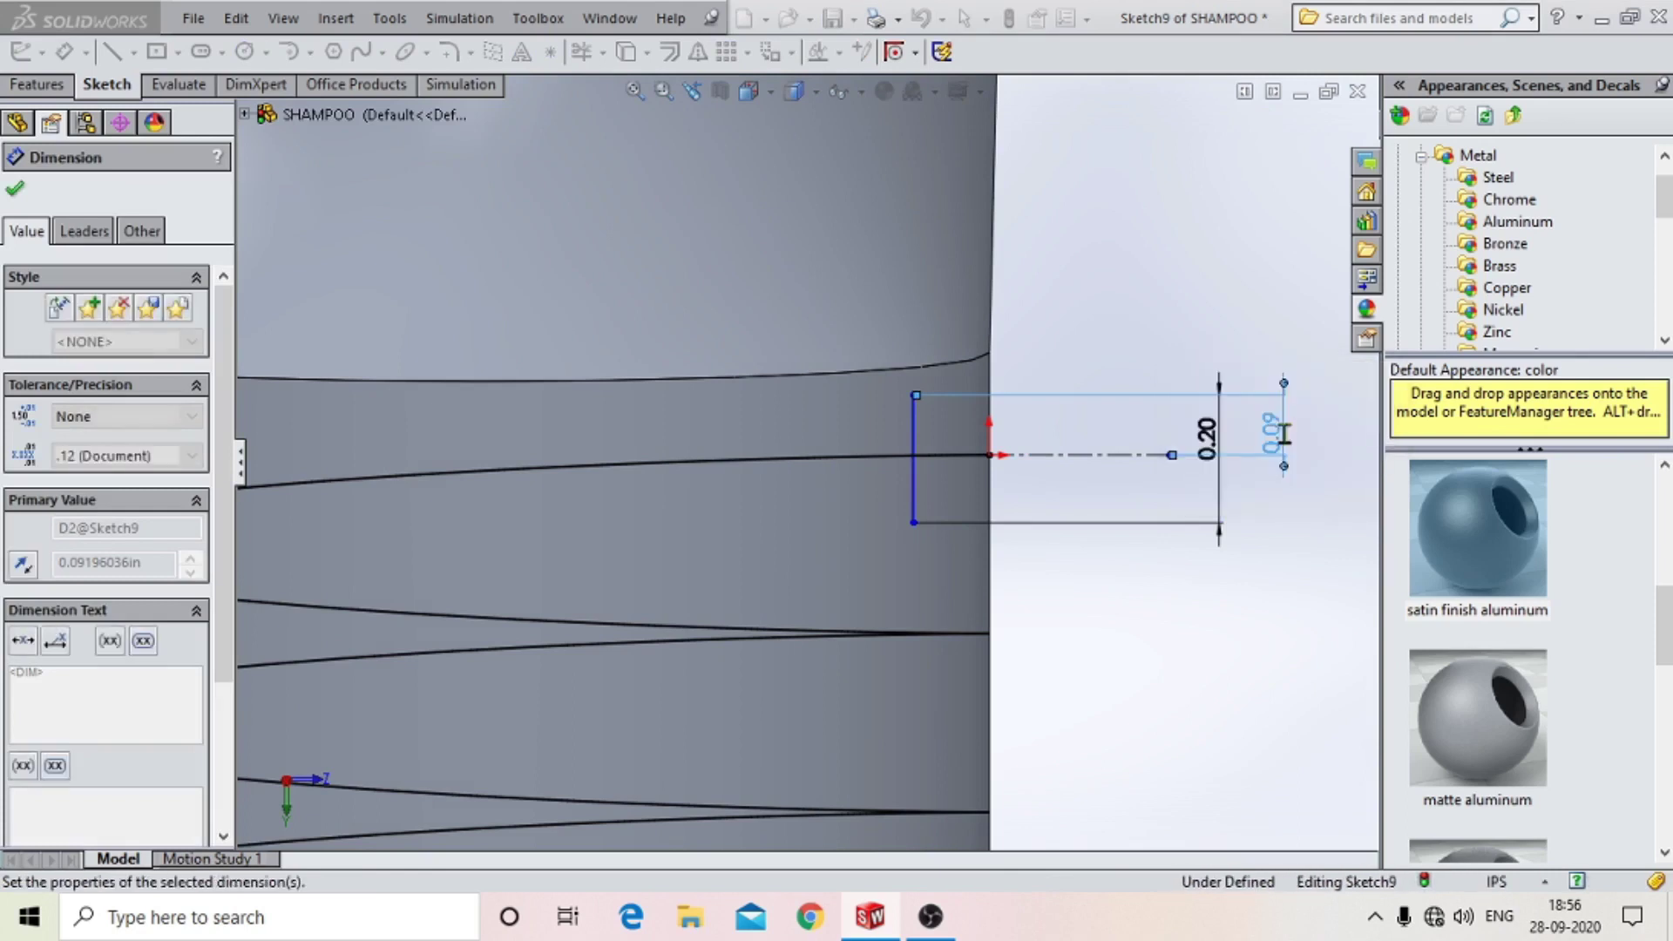
{"action": "scroll", "coordinate": [965, 472], "scroll_direction": "down", "scroll_amount": 2}
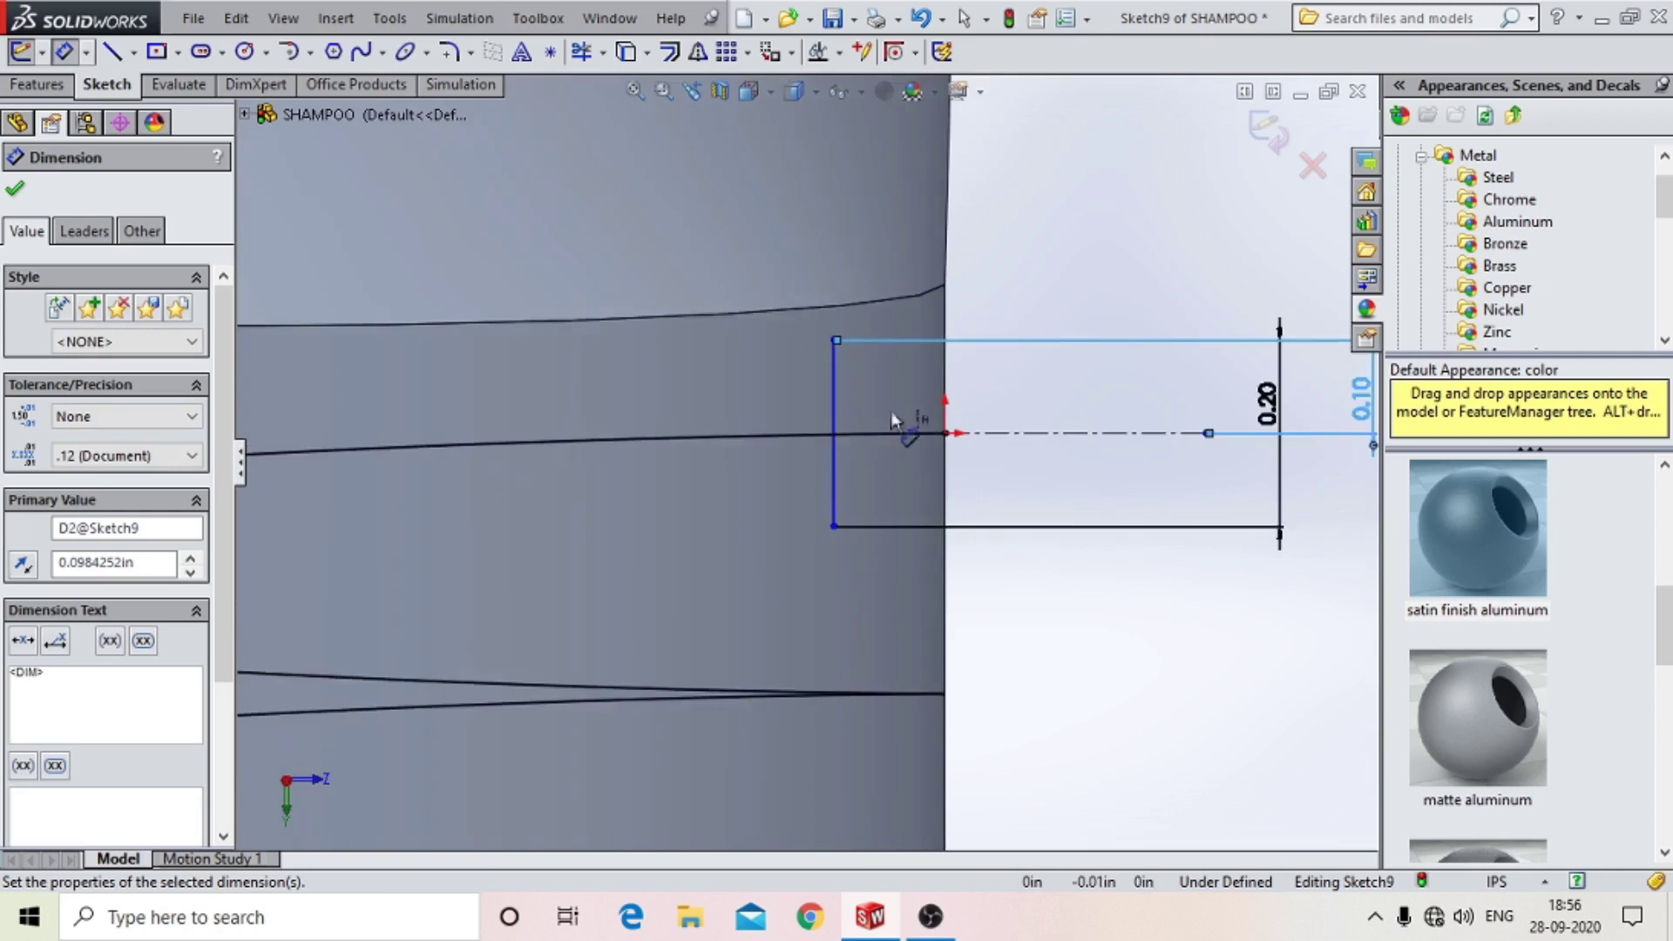
{"action": "left_click", "coordinate": [133, 54]}
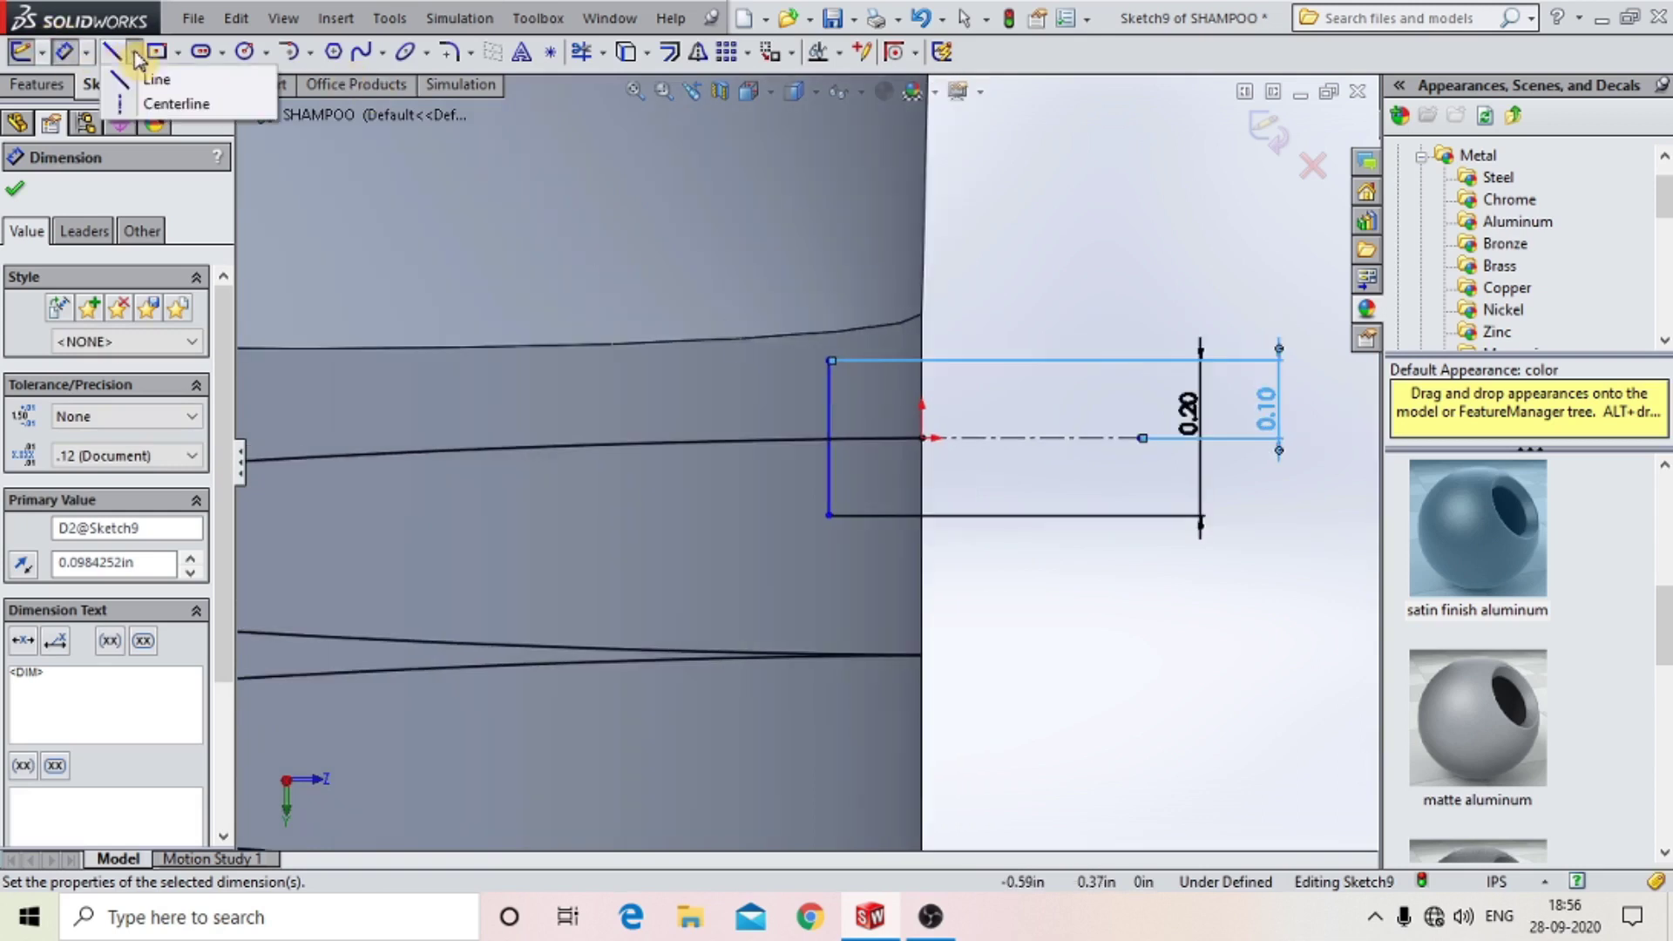
Draw a construction centerline from the box's top-left corner.
{"action": "left_click", "coordinate": [143, 98]}
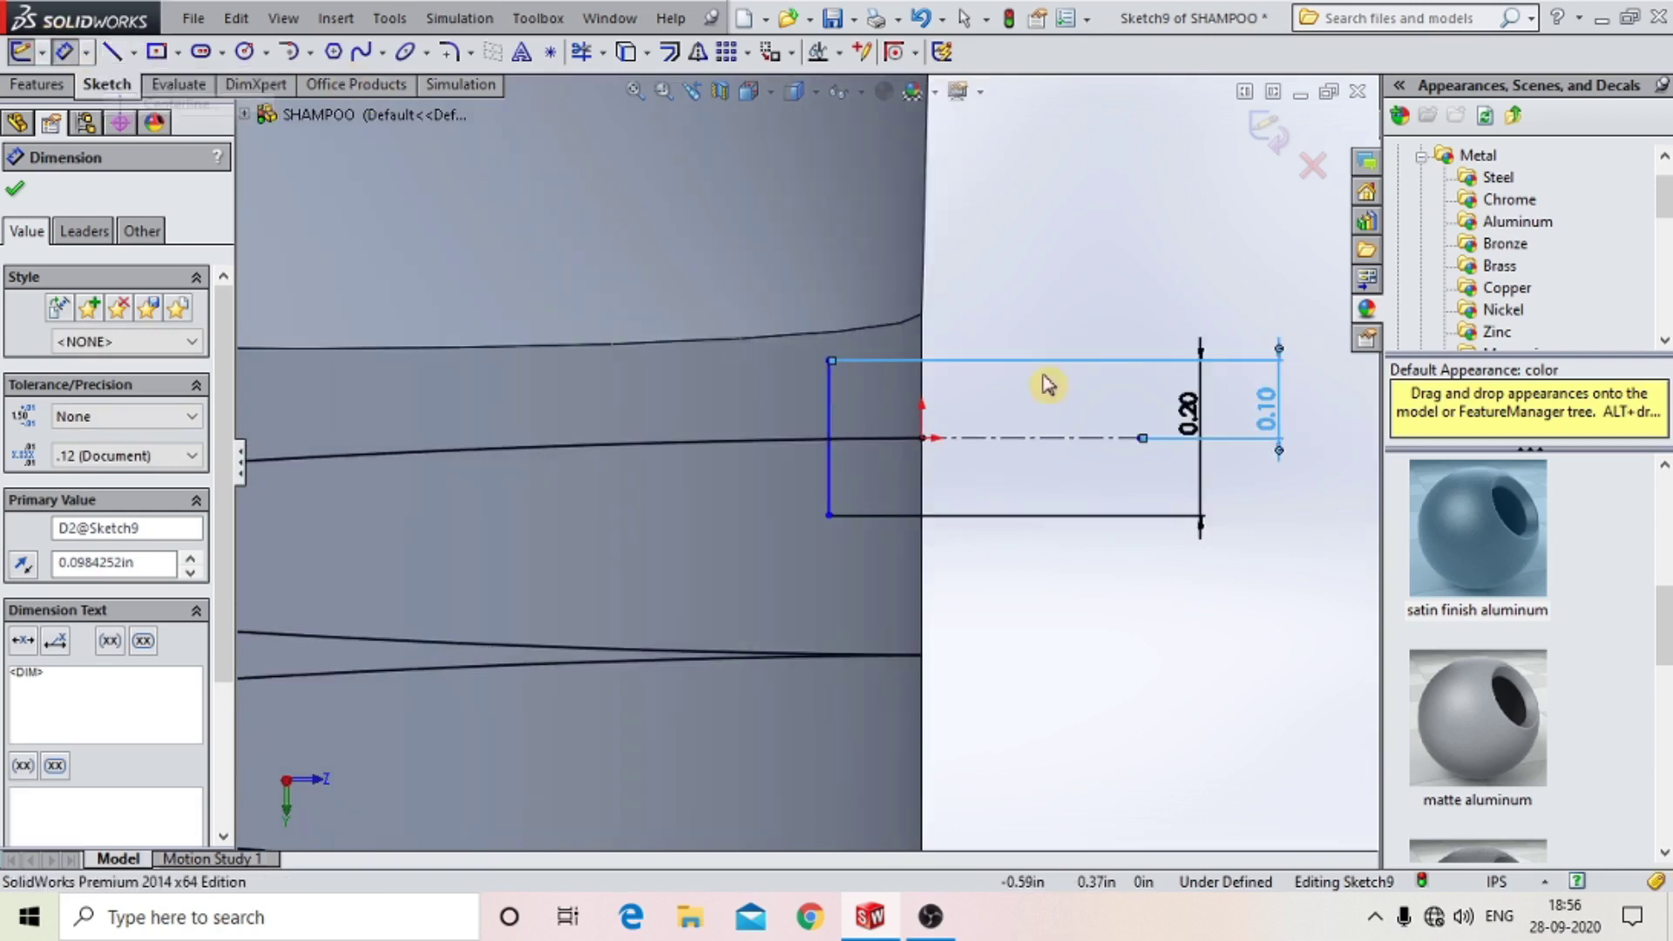
{"action": "left_click", "coordinate": [829, 361]}
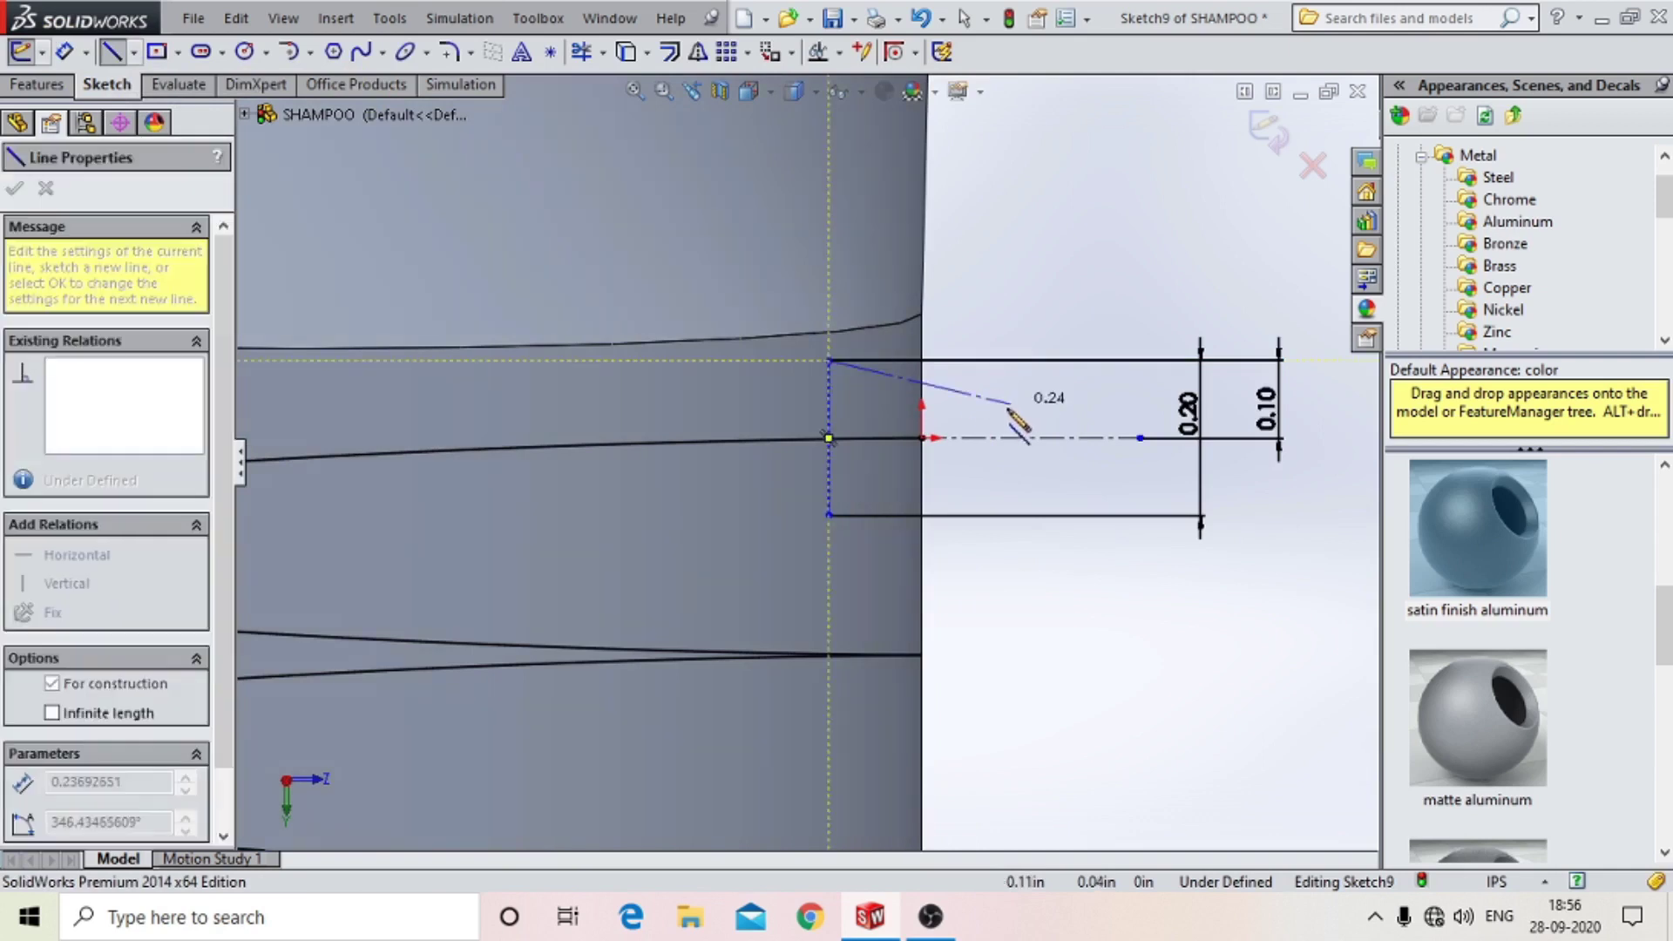
{"action": "left_click", "coordinate": [112, 53]}
{"action": "left_click", "coordinate": [134, 52]}
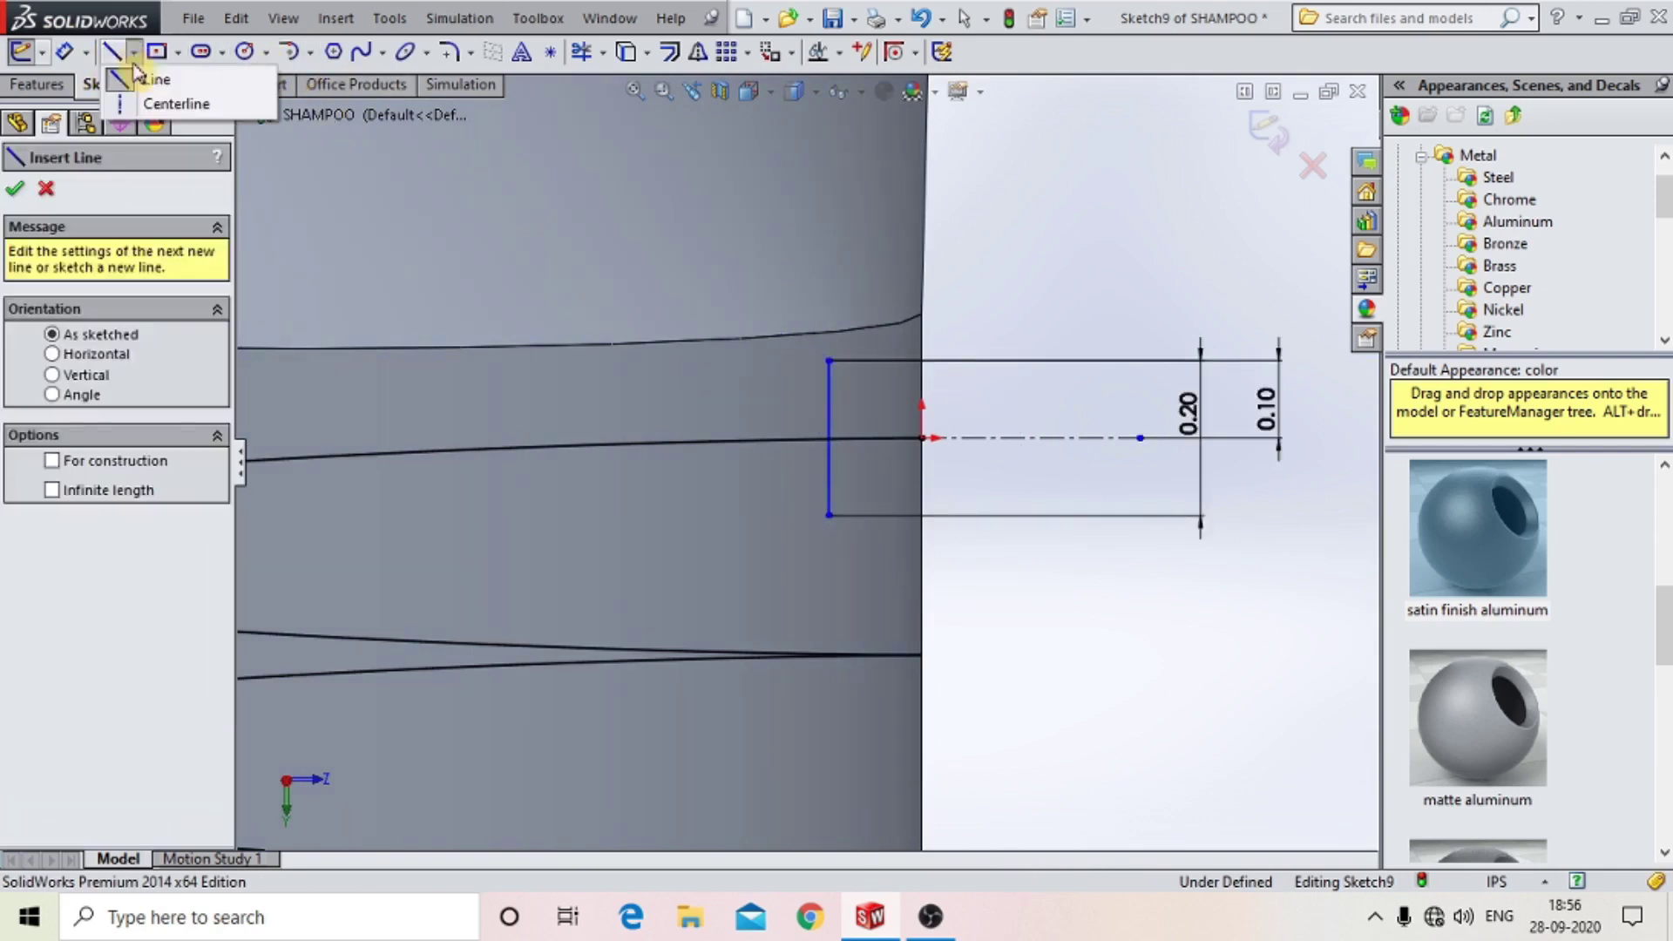
{"action": "key", "text": "Escape"}
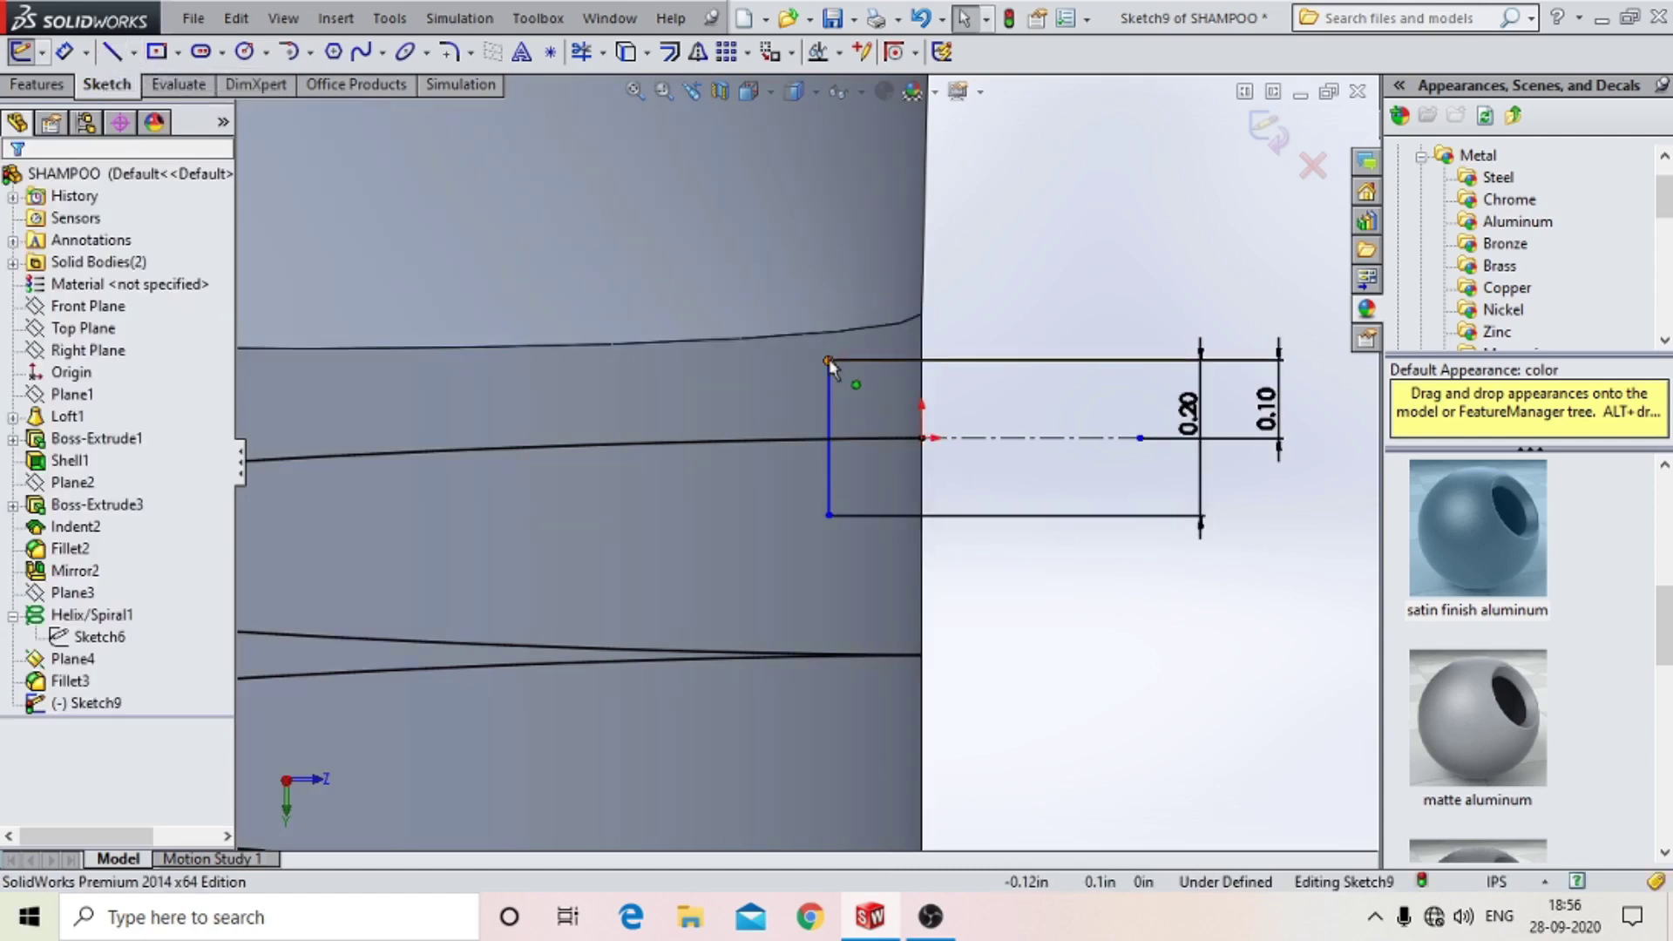
Draw a closed tapered profile from the box's left corners to a short vertical tip.
{"action": "left_click", "coordinate": [133, 54]}
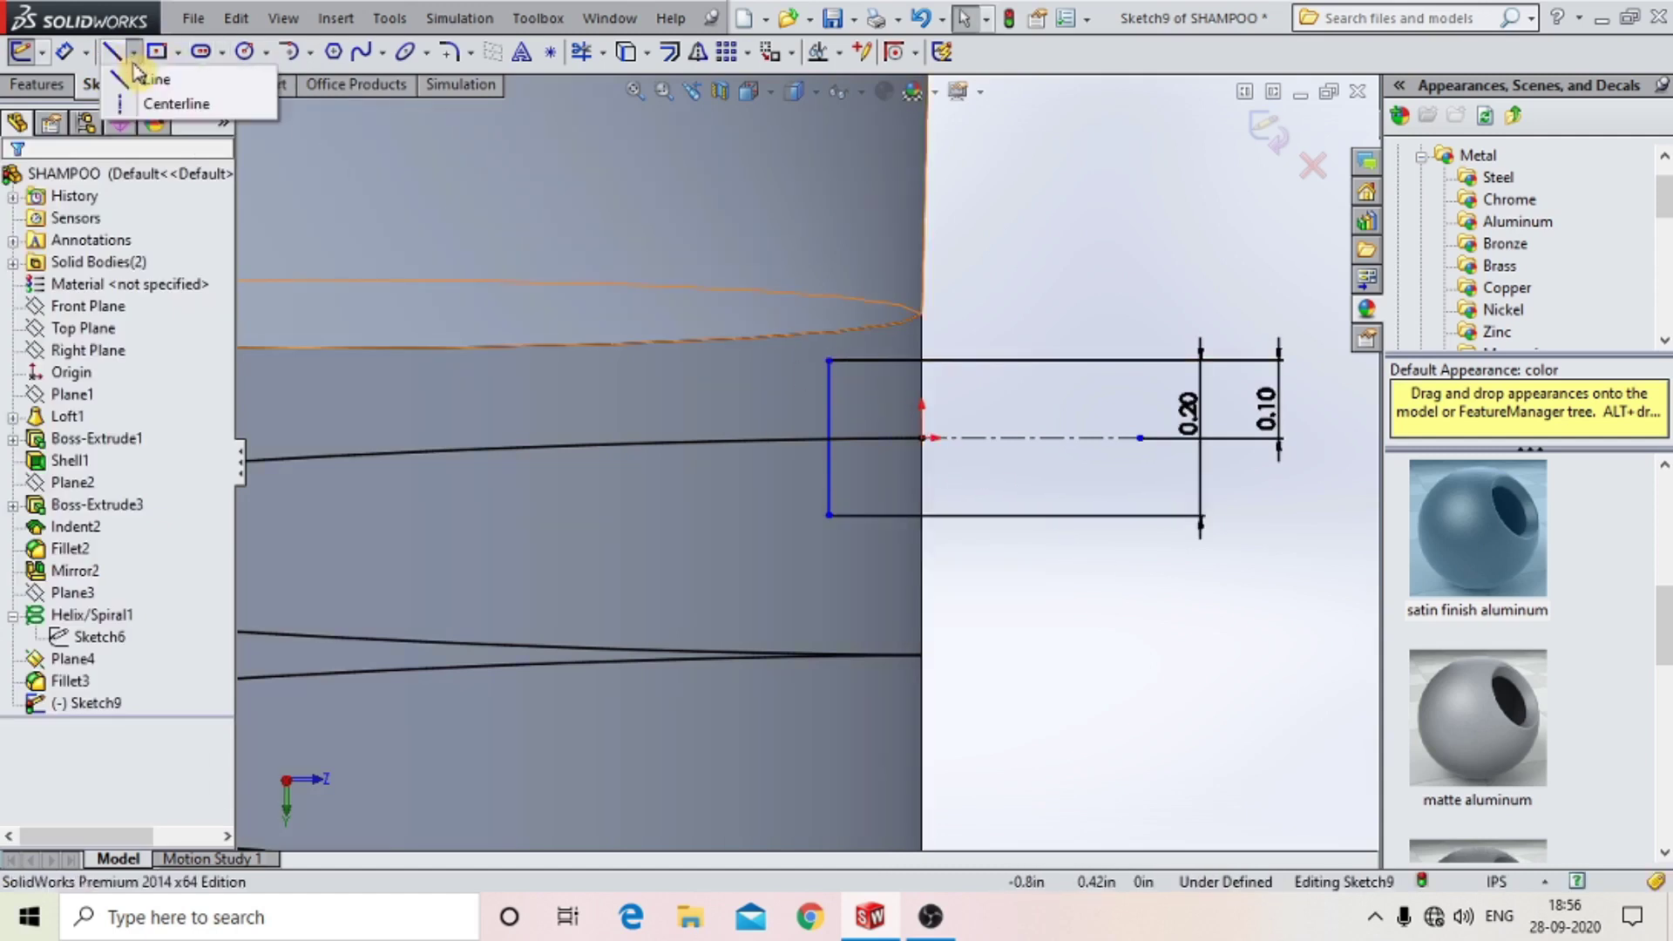
{"action": "left_click", "coordinate": [135, 84]}
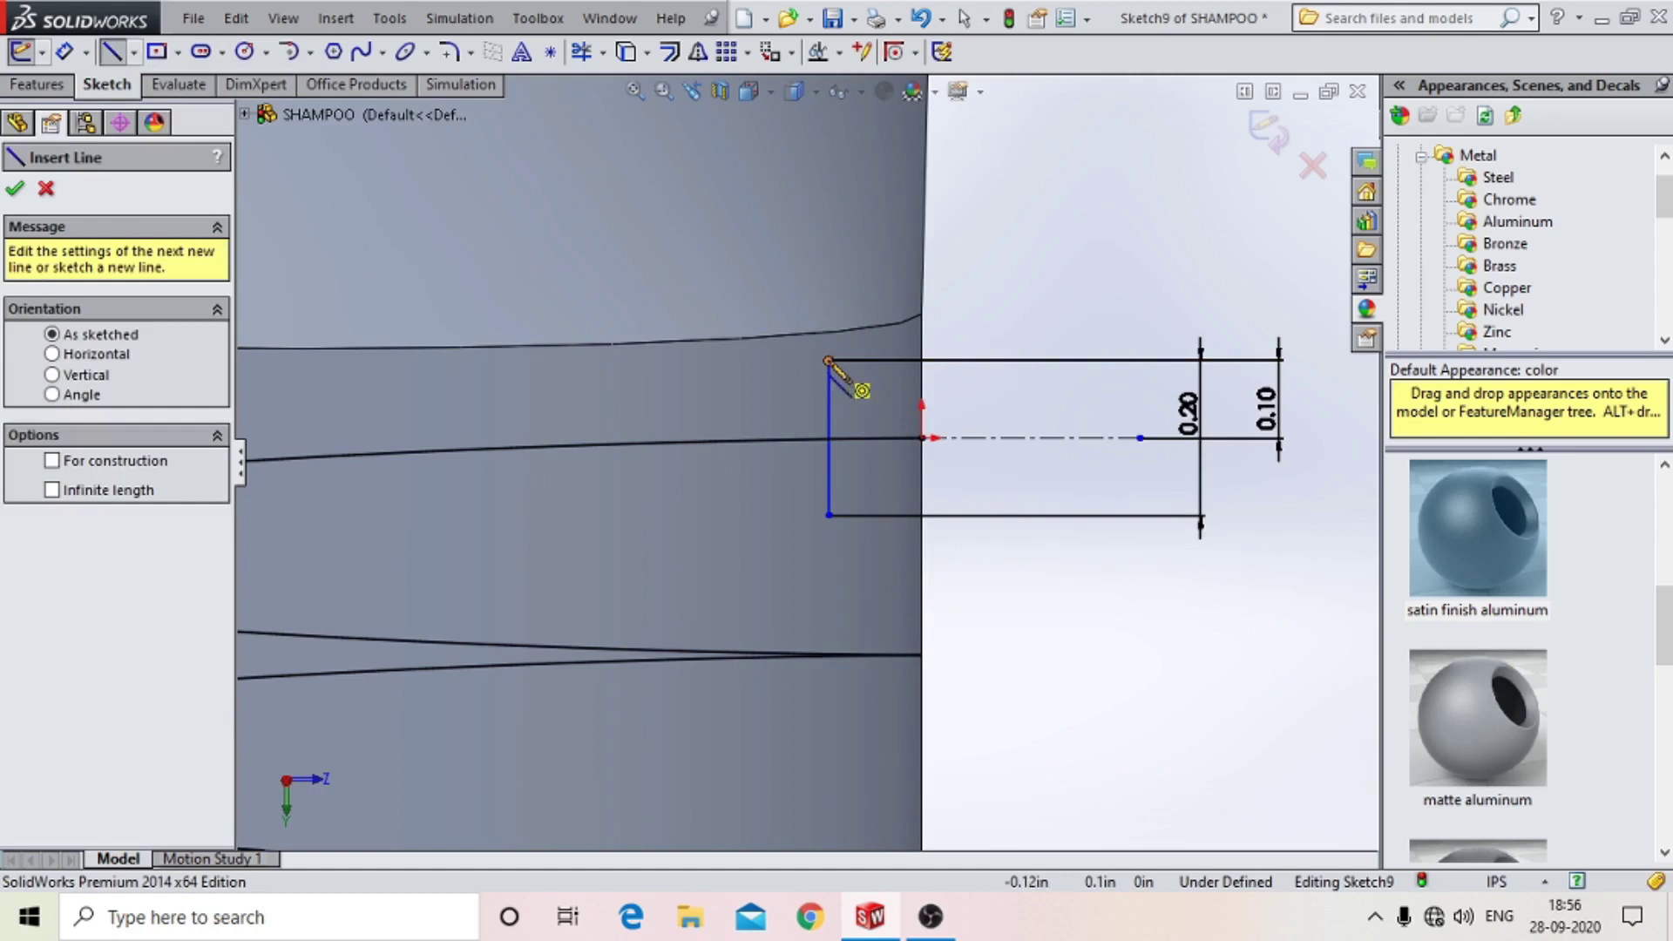
{"action": "left_click", "coordinate": [829, 438]}
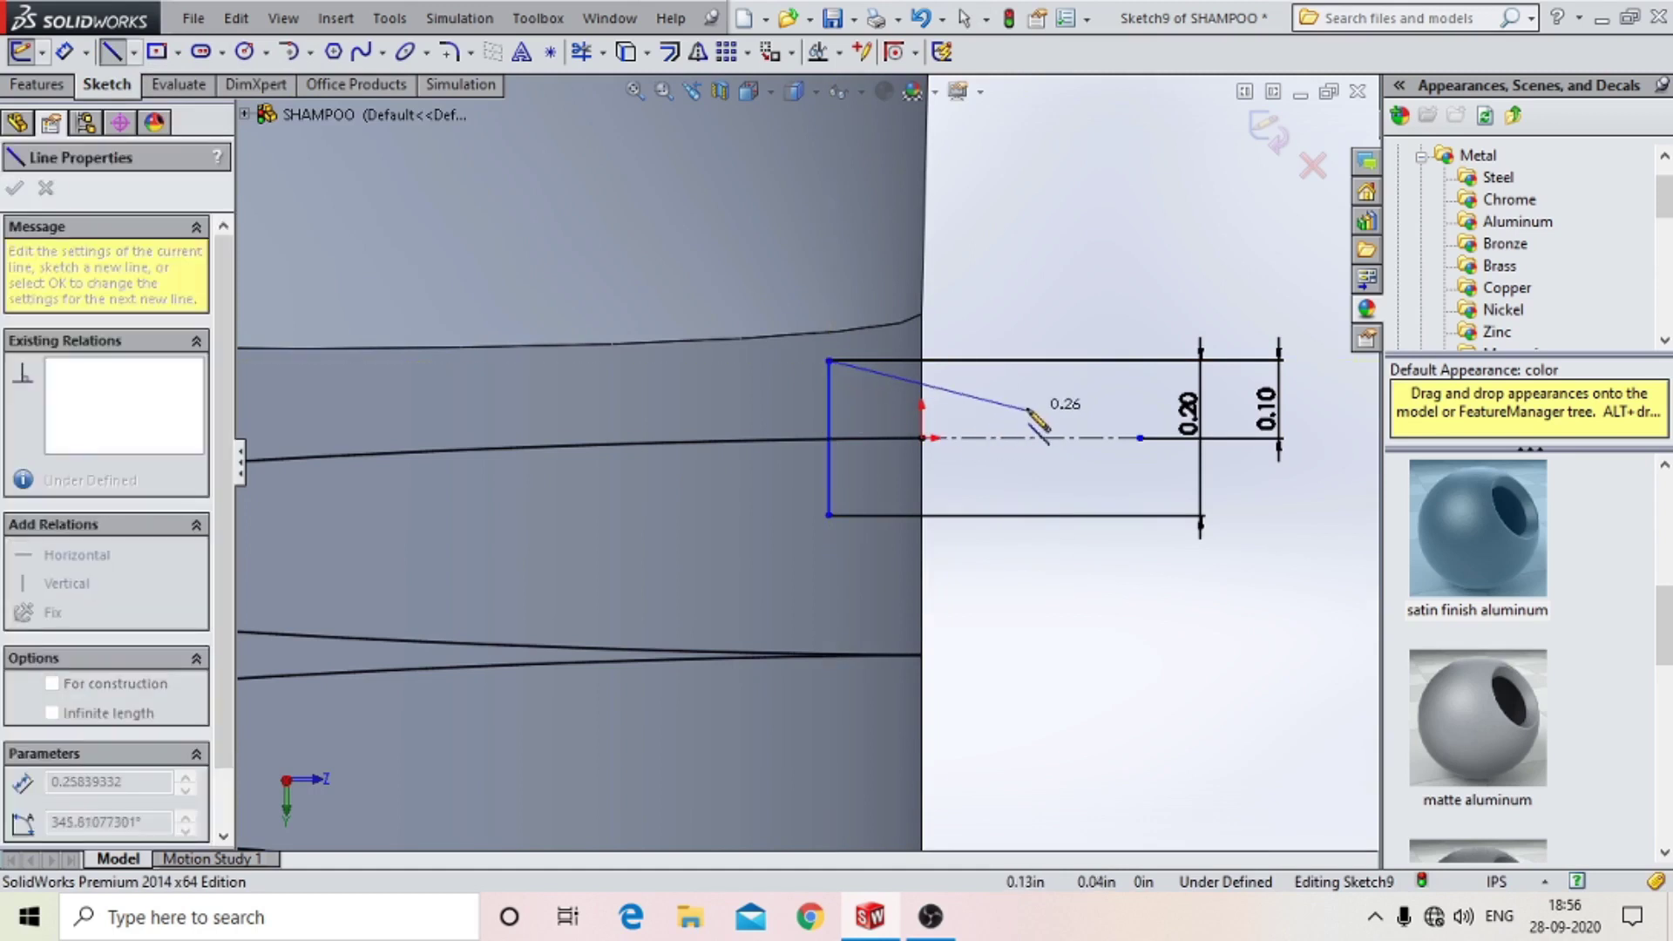
{"action": "left_click", "coordinate": [1022, 403]}
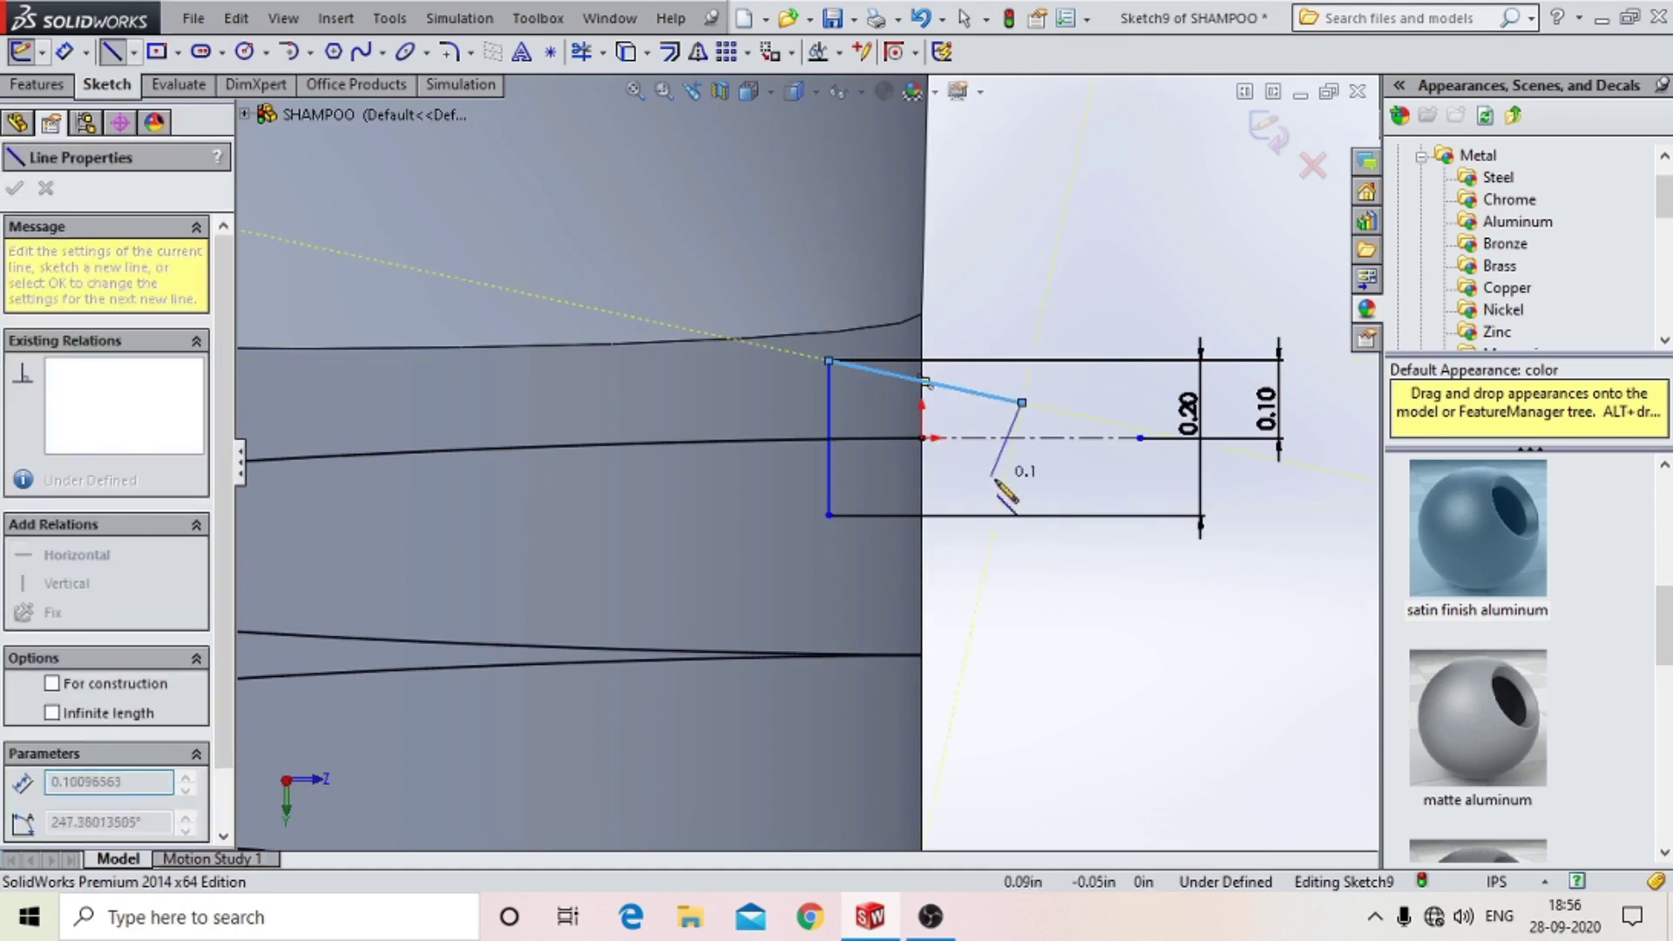
{"action": "left_click", "coordinate": [1022, 476]}
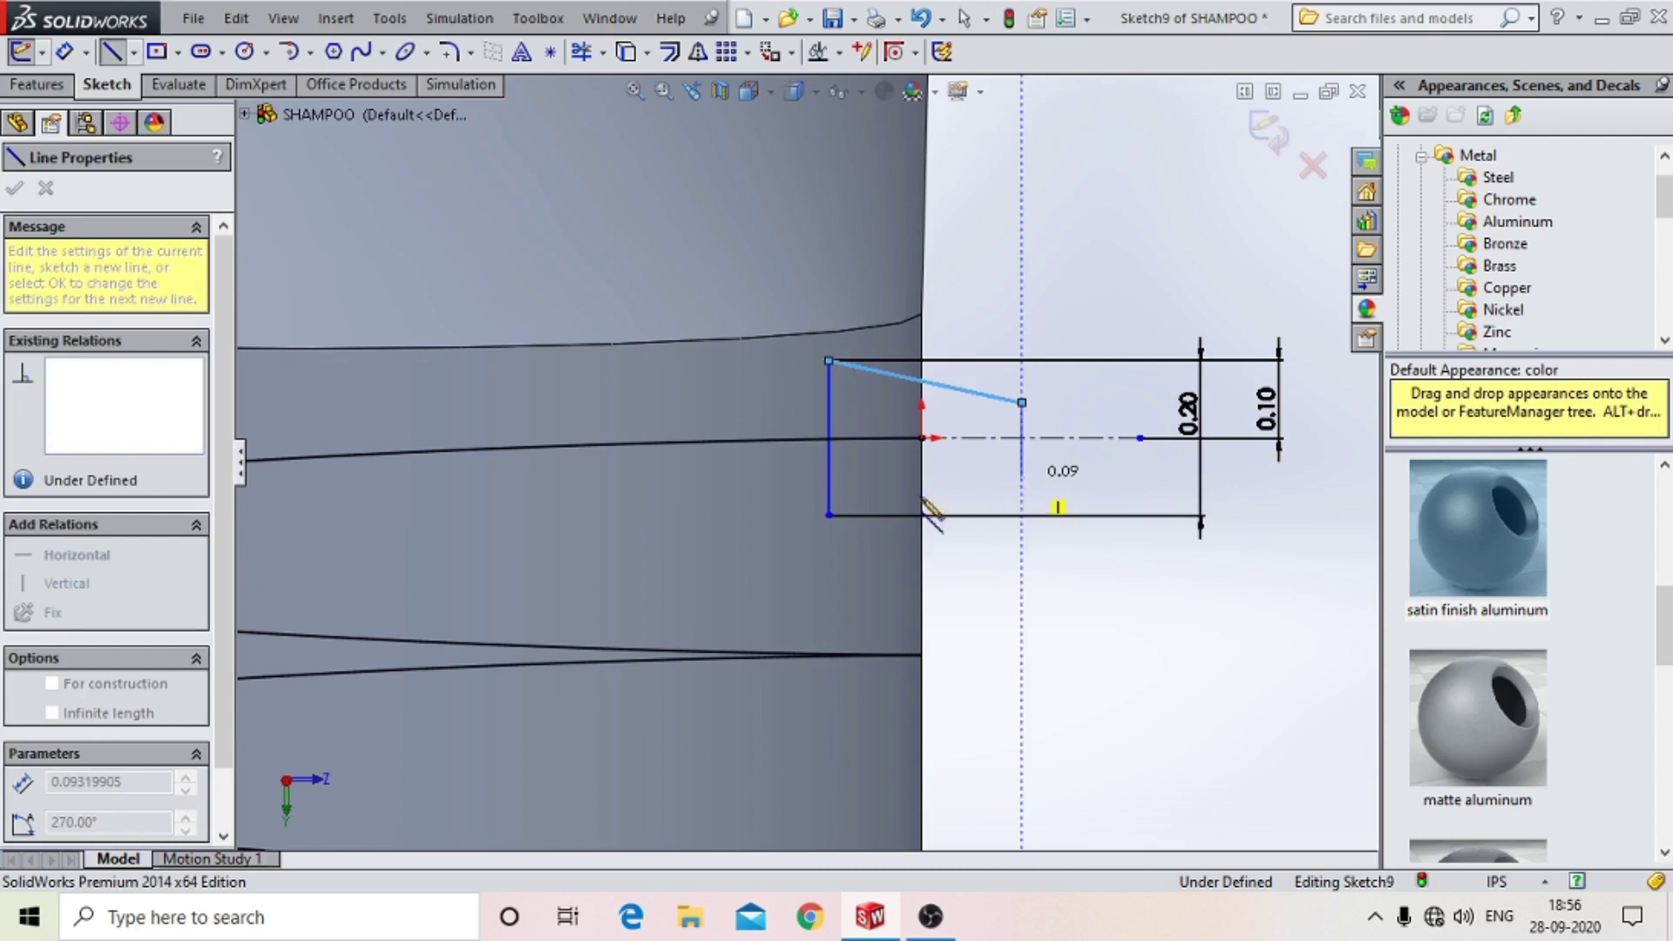
{"action": "left_click", "coordinate": [829, 515]}
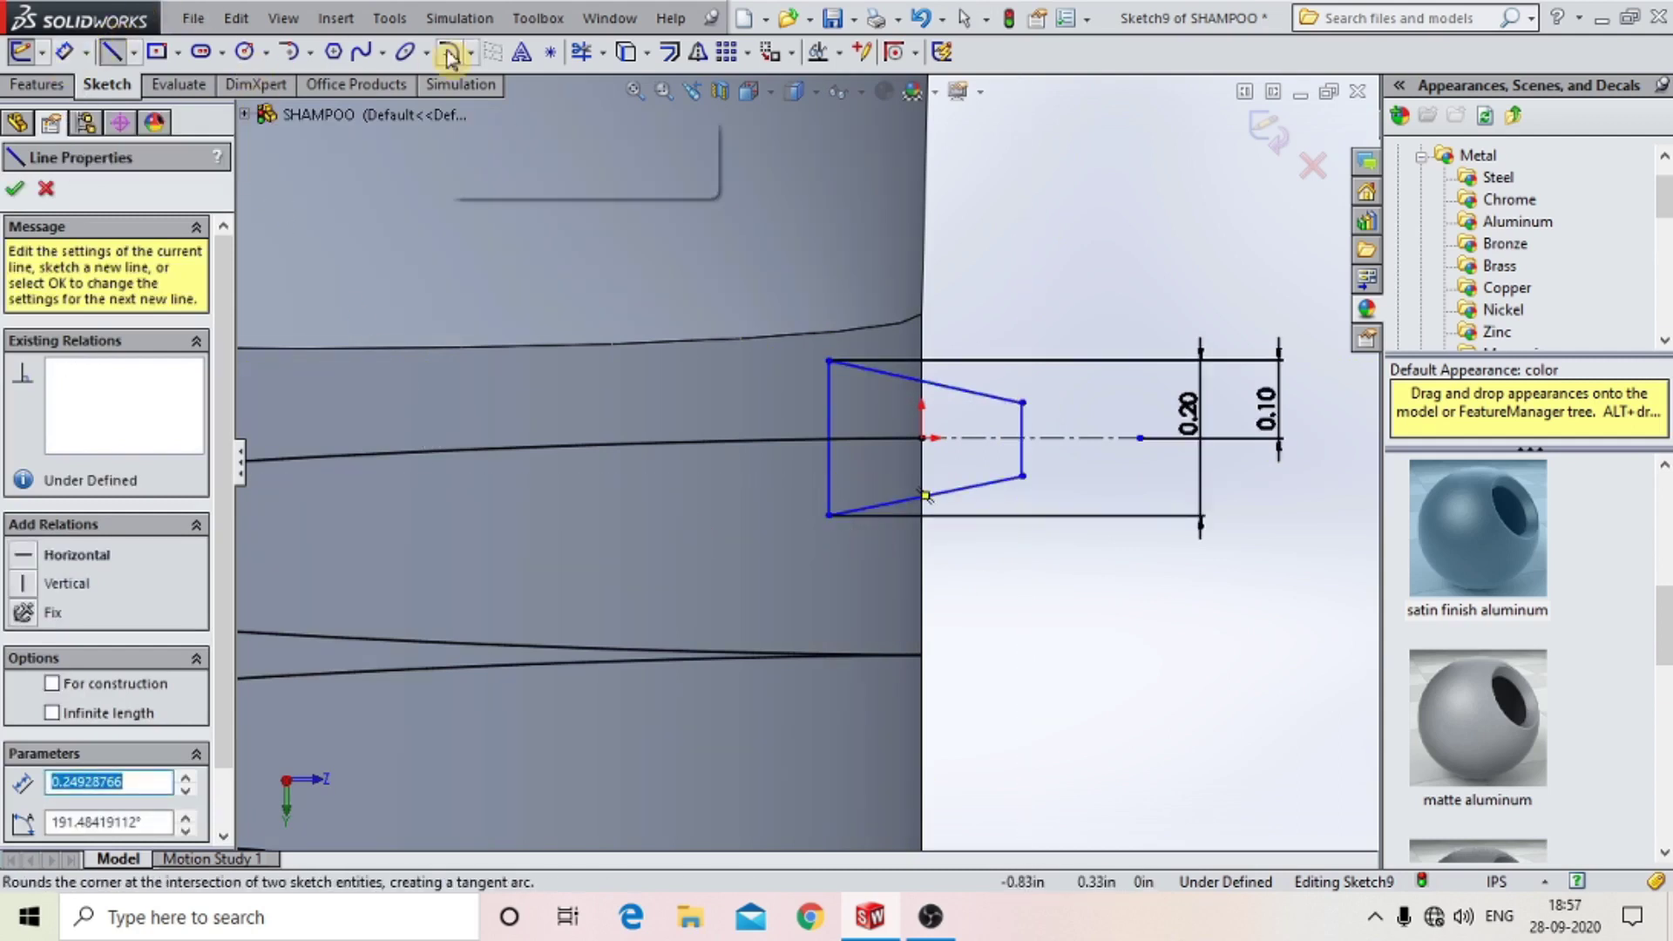
{"action": "left_click", "coordinate": [1023, 402]}
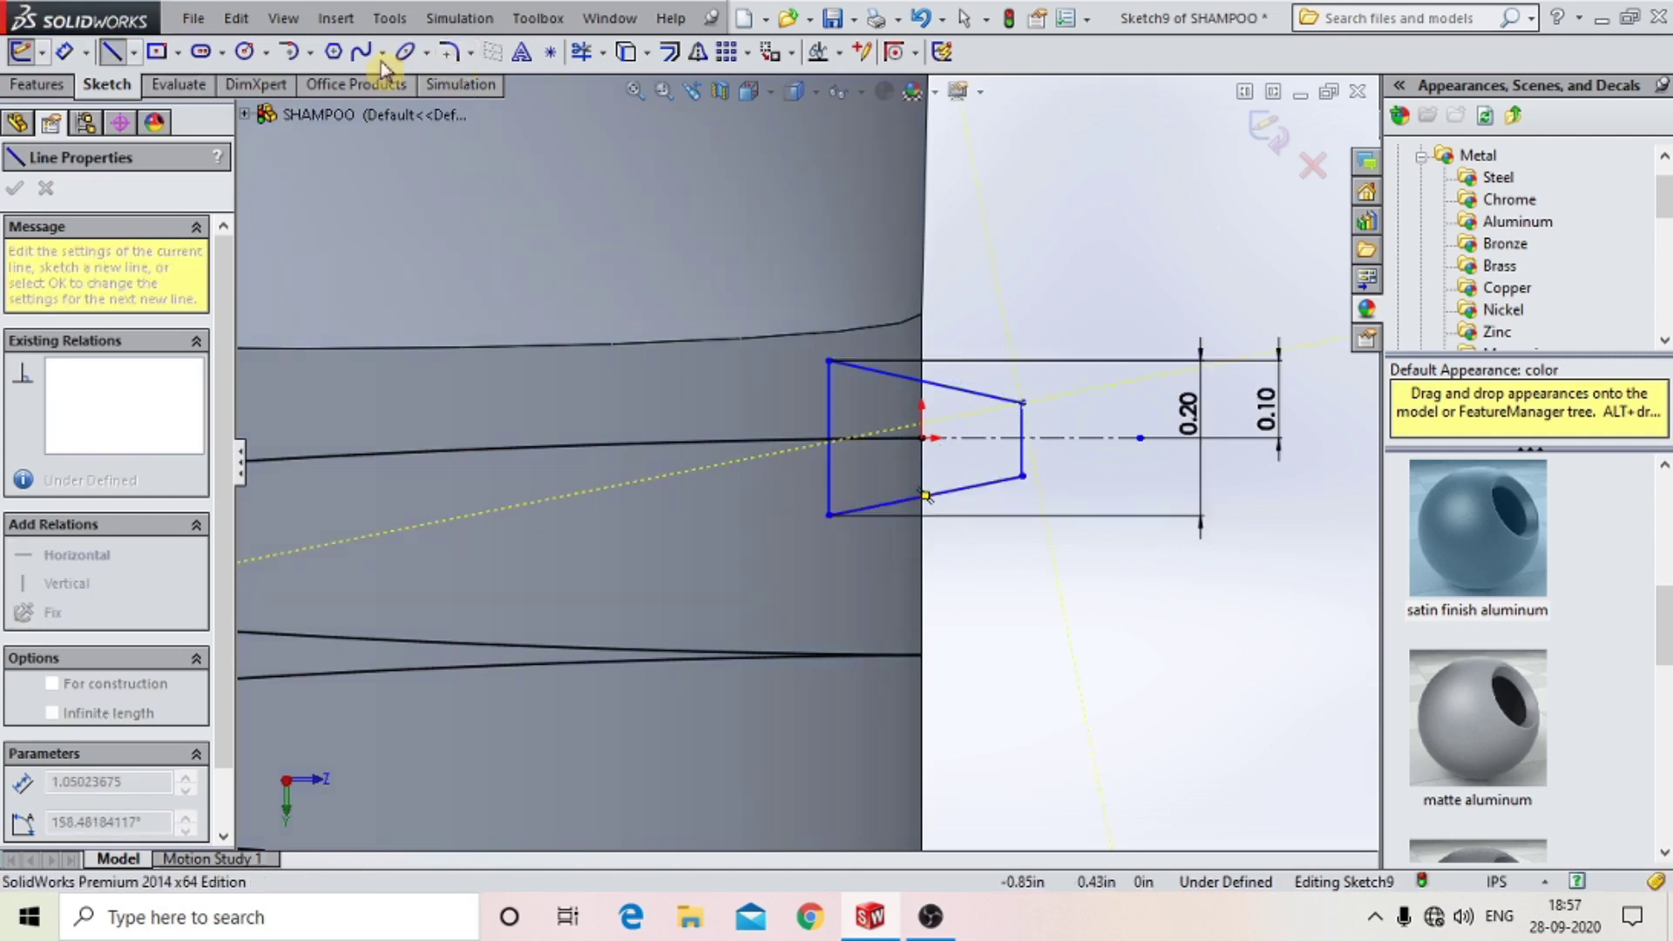
{"action": "left_click", "coordinate": [446, 59]}
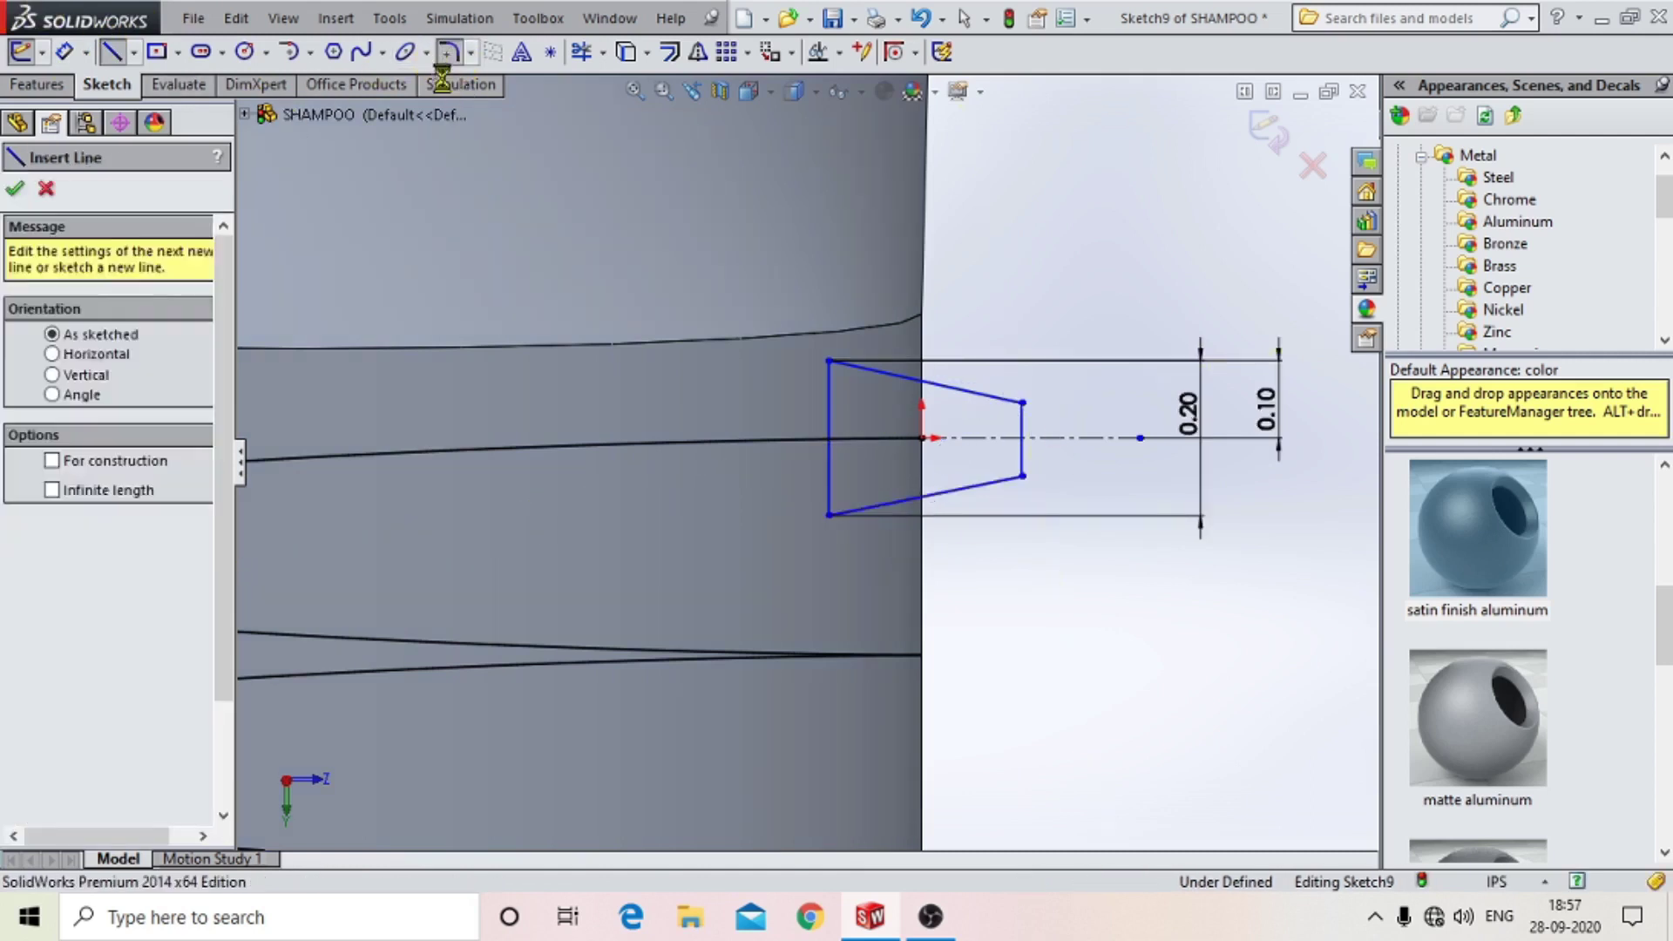
{"action": "left_click", "coordinate": [1023, 404]}
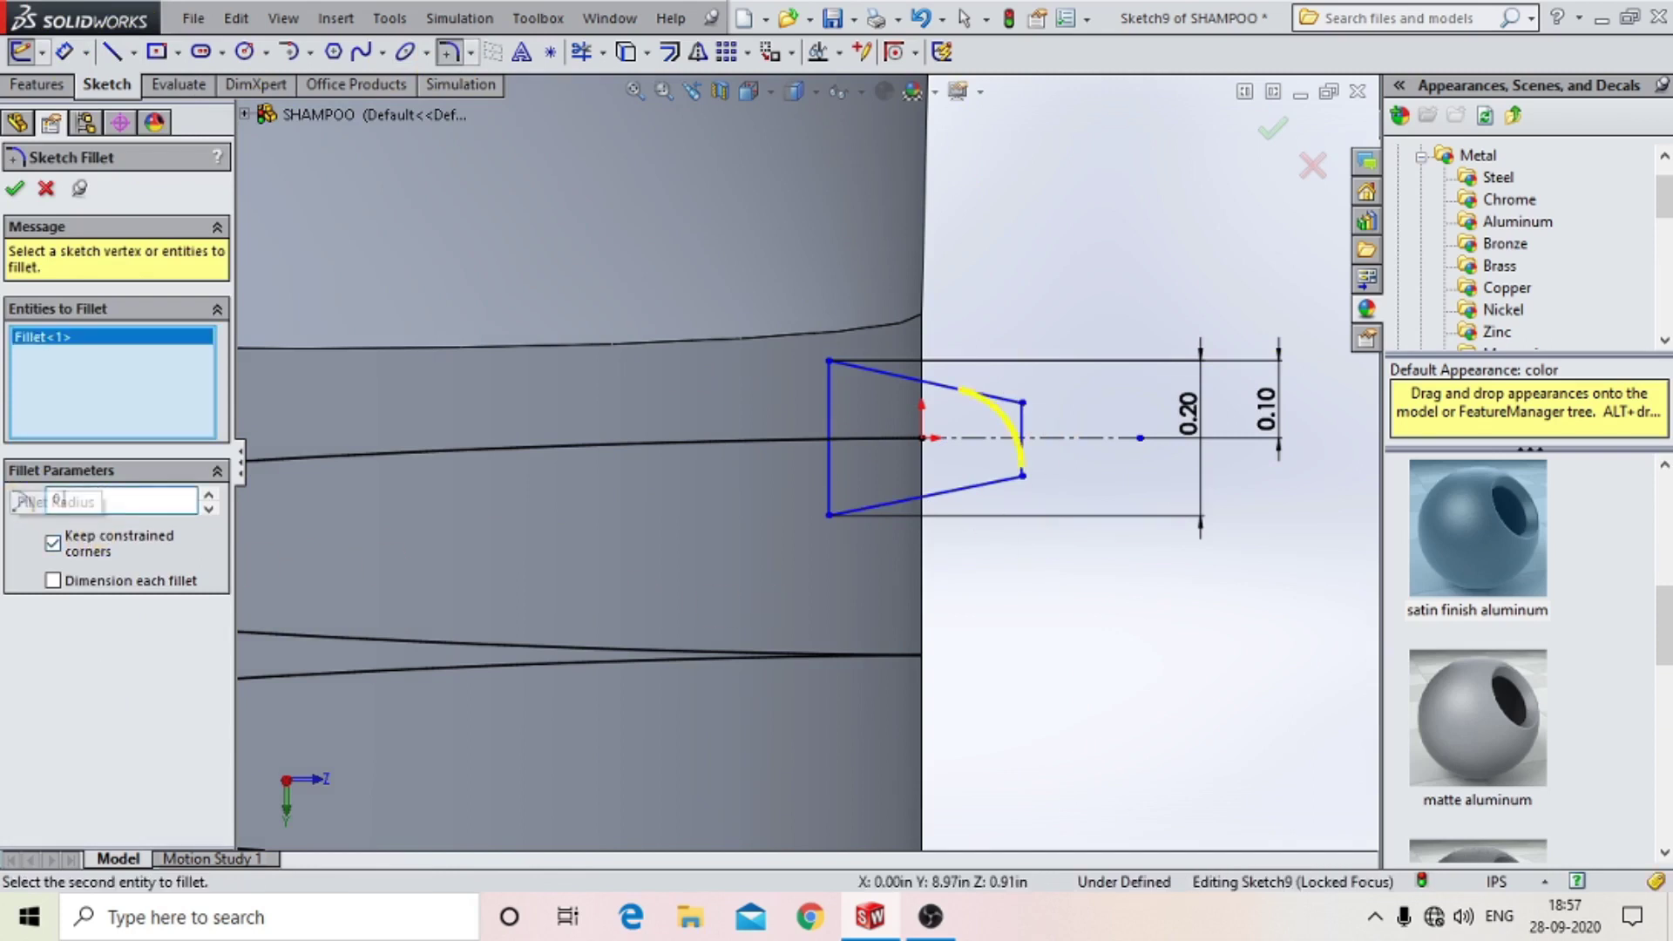
{"action": "type", "text": "0.1"}
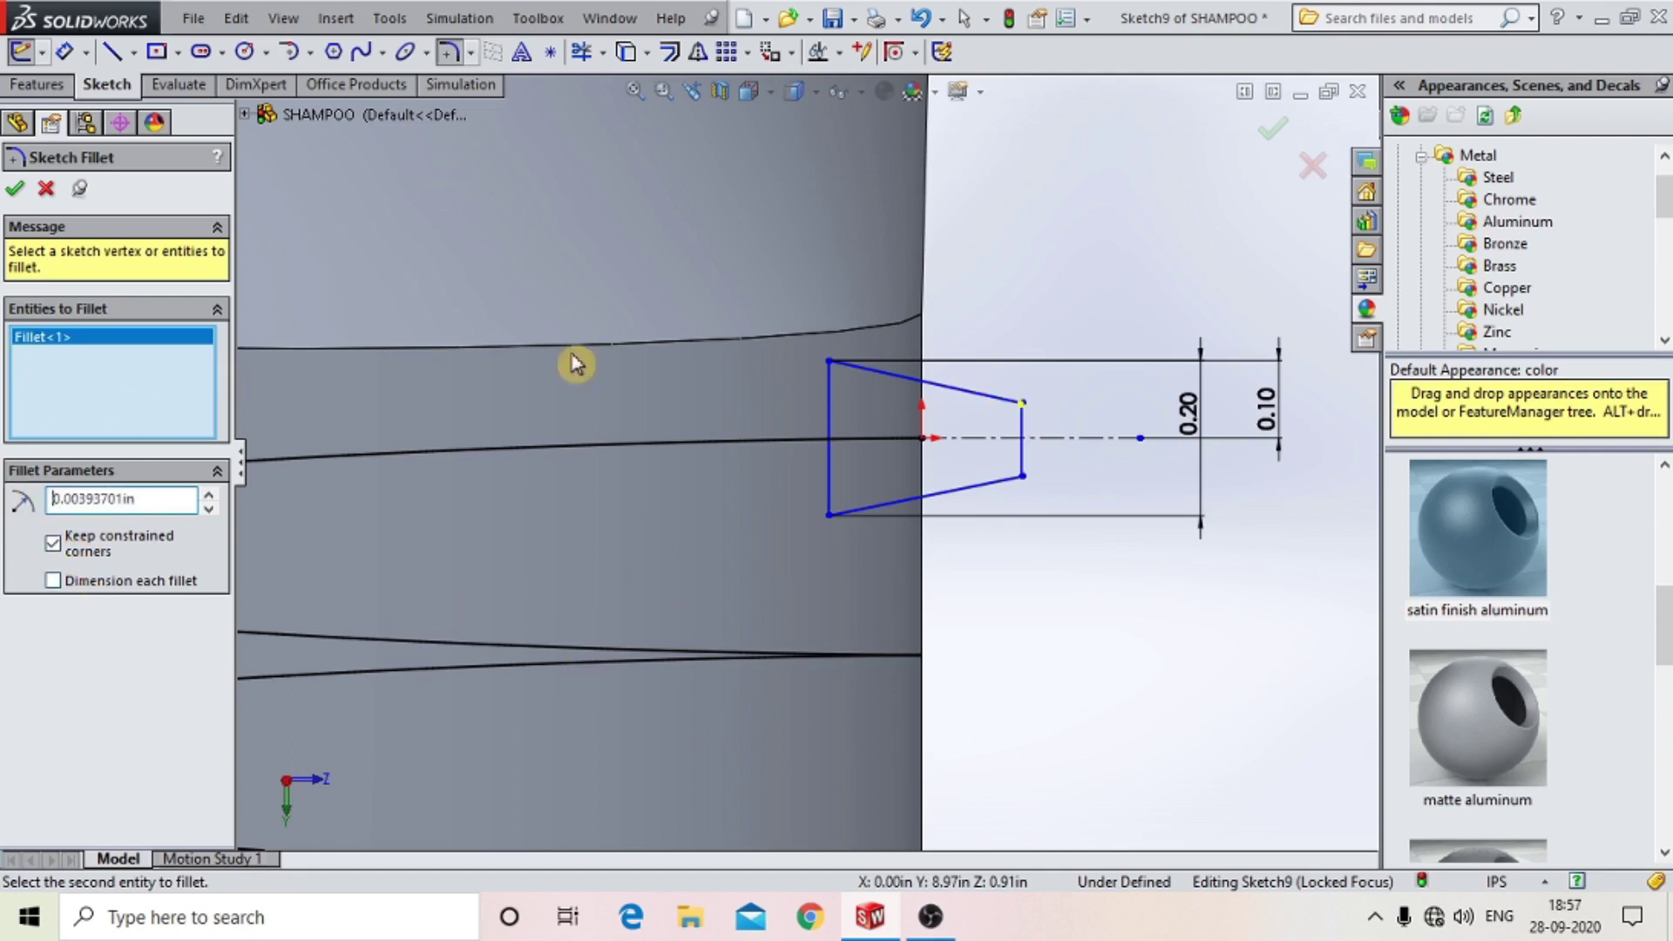
{"action": "scroll", "coordinate": [996, 396], "scroll_direction": "down", "scroll_amount": 3}
{"action": "scroll", "coordinate": [757, 610], "scroll_direction": "up", "scroll_amount": 2}
{"action": "scroll", "coordinate": [748, 538], "scroll_direction": "up", "scroll_amount": 2}
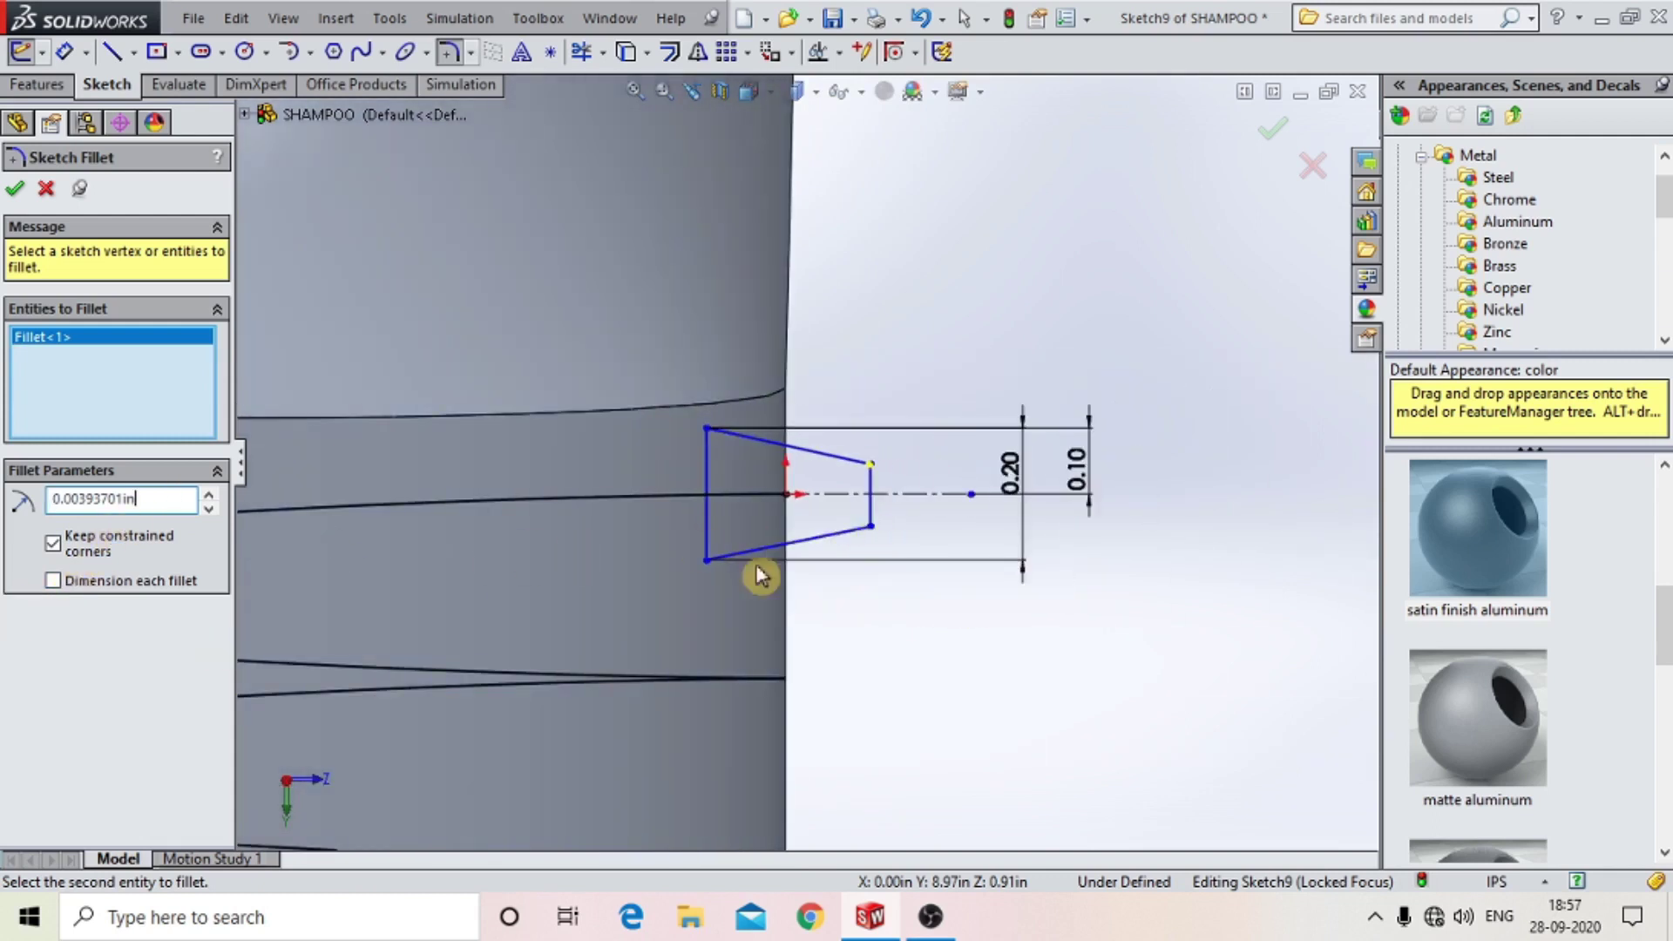
{"action": "left_click", "coordinate": [64, 52]}
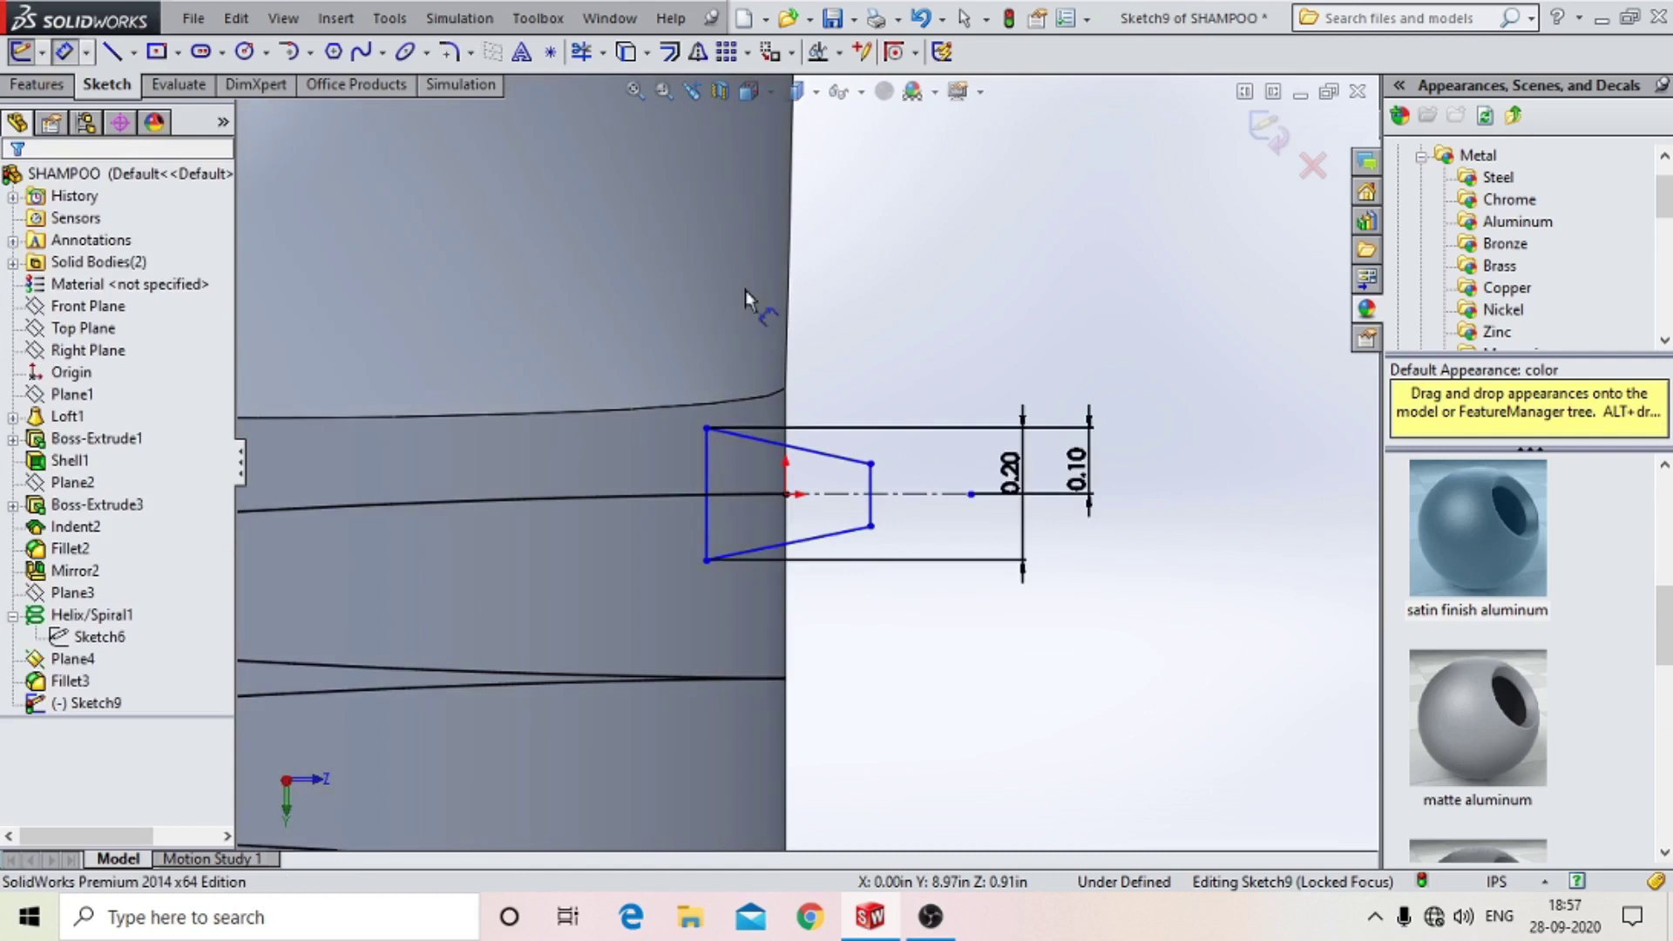
Dimension the angle between the profile's two slanted edges to 50°.
{"action": "left_click", "coordinate": [793, 551]}
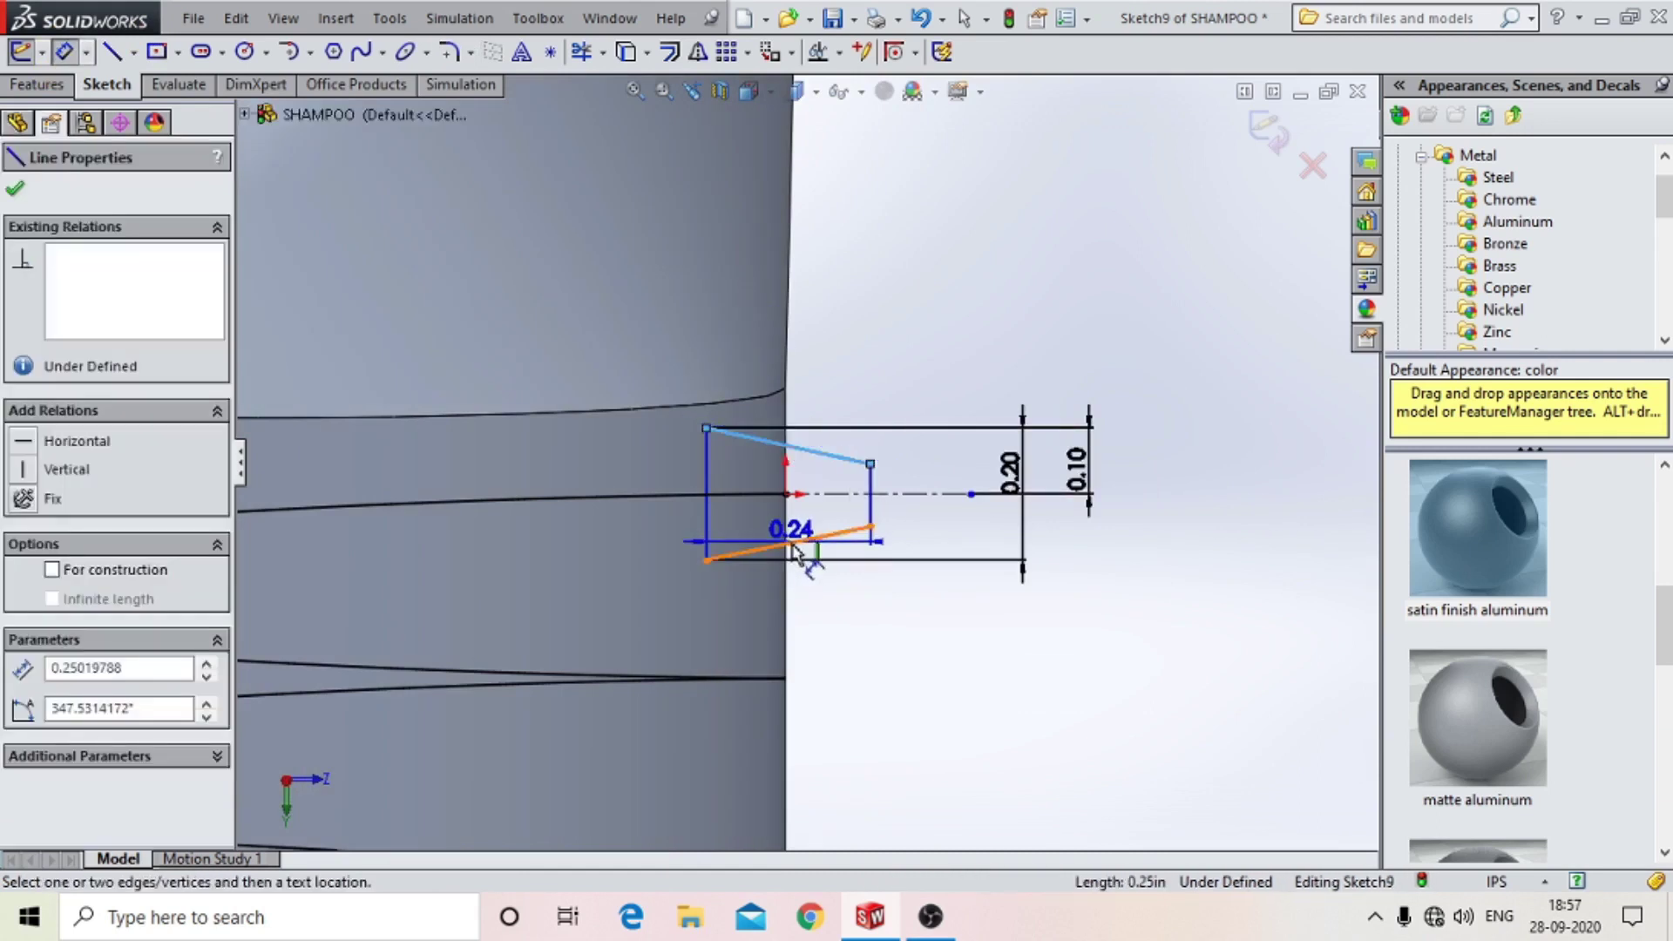
{"action": "left_click", "coordinate": [724, 432]}
{"action": "left_click", "coordinate": [607, 482]}
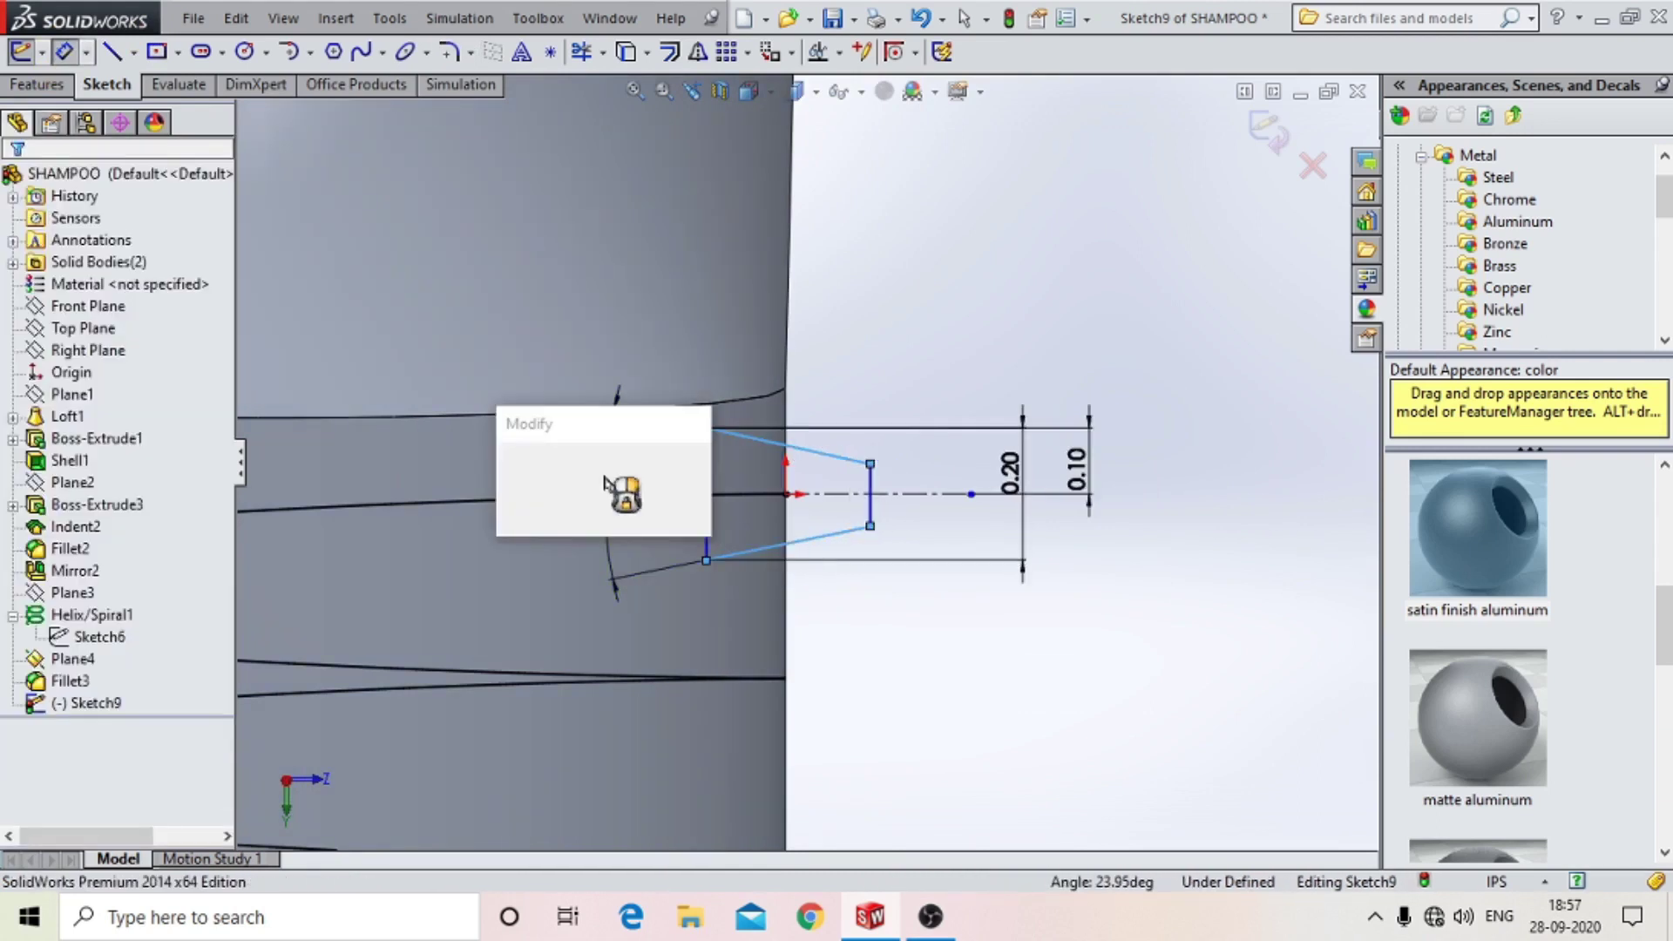
{"action": "type", "text": "502"}
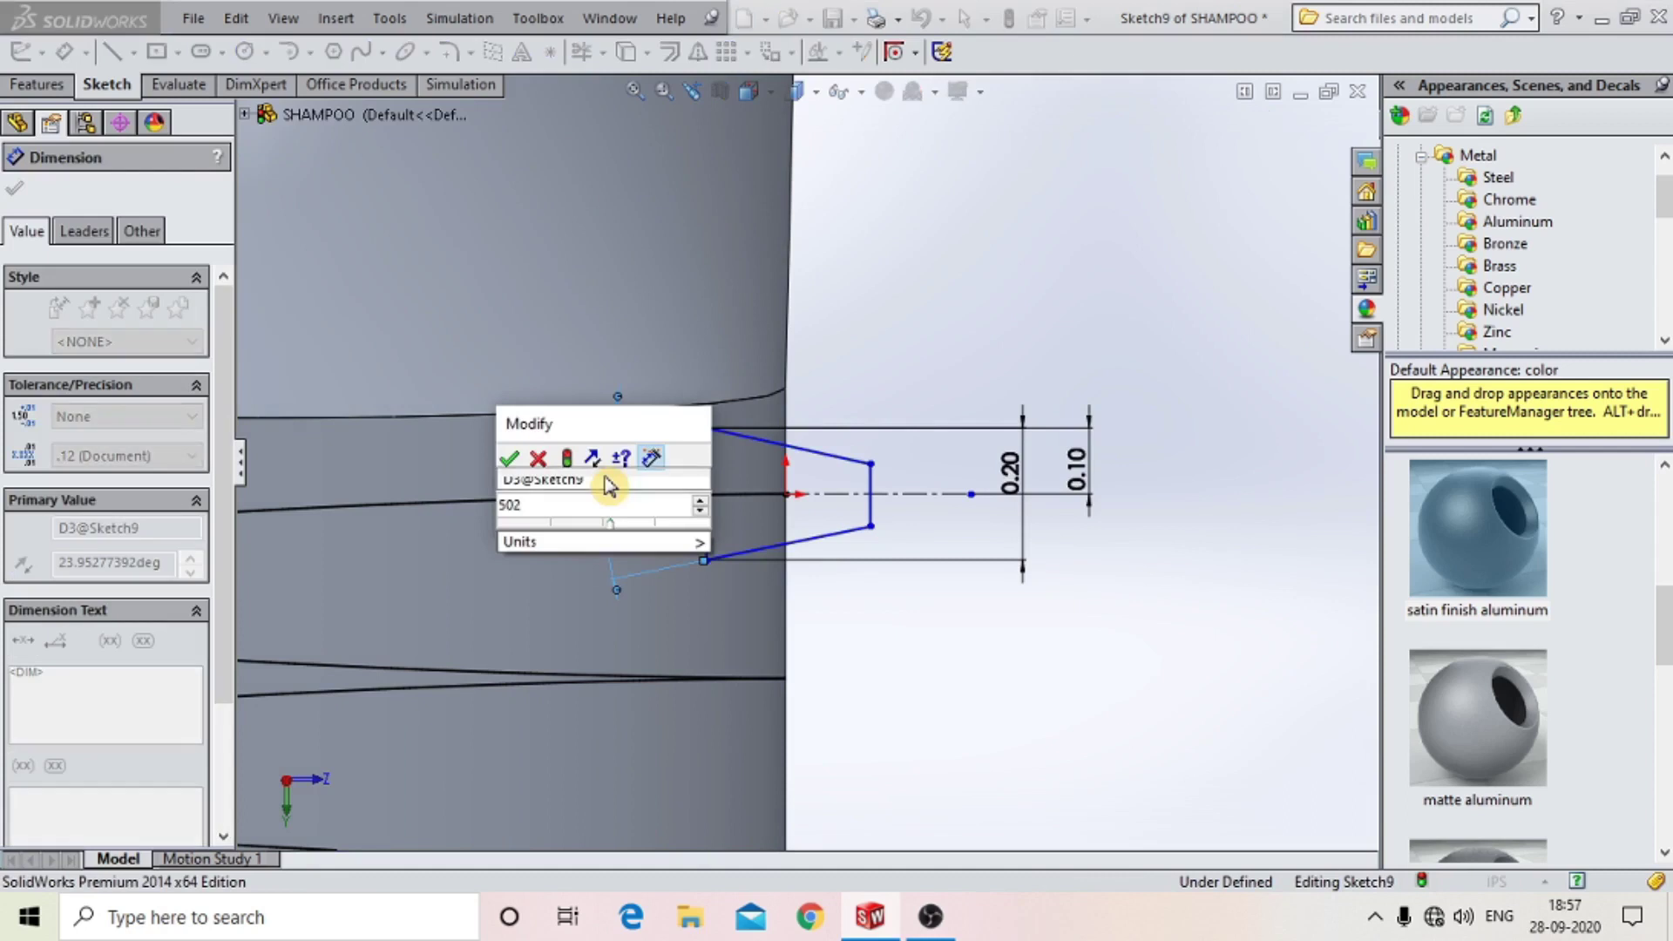
{"action": "key", "text": "BackSpace"}
{"action": "type", "text": "de"}
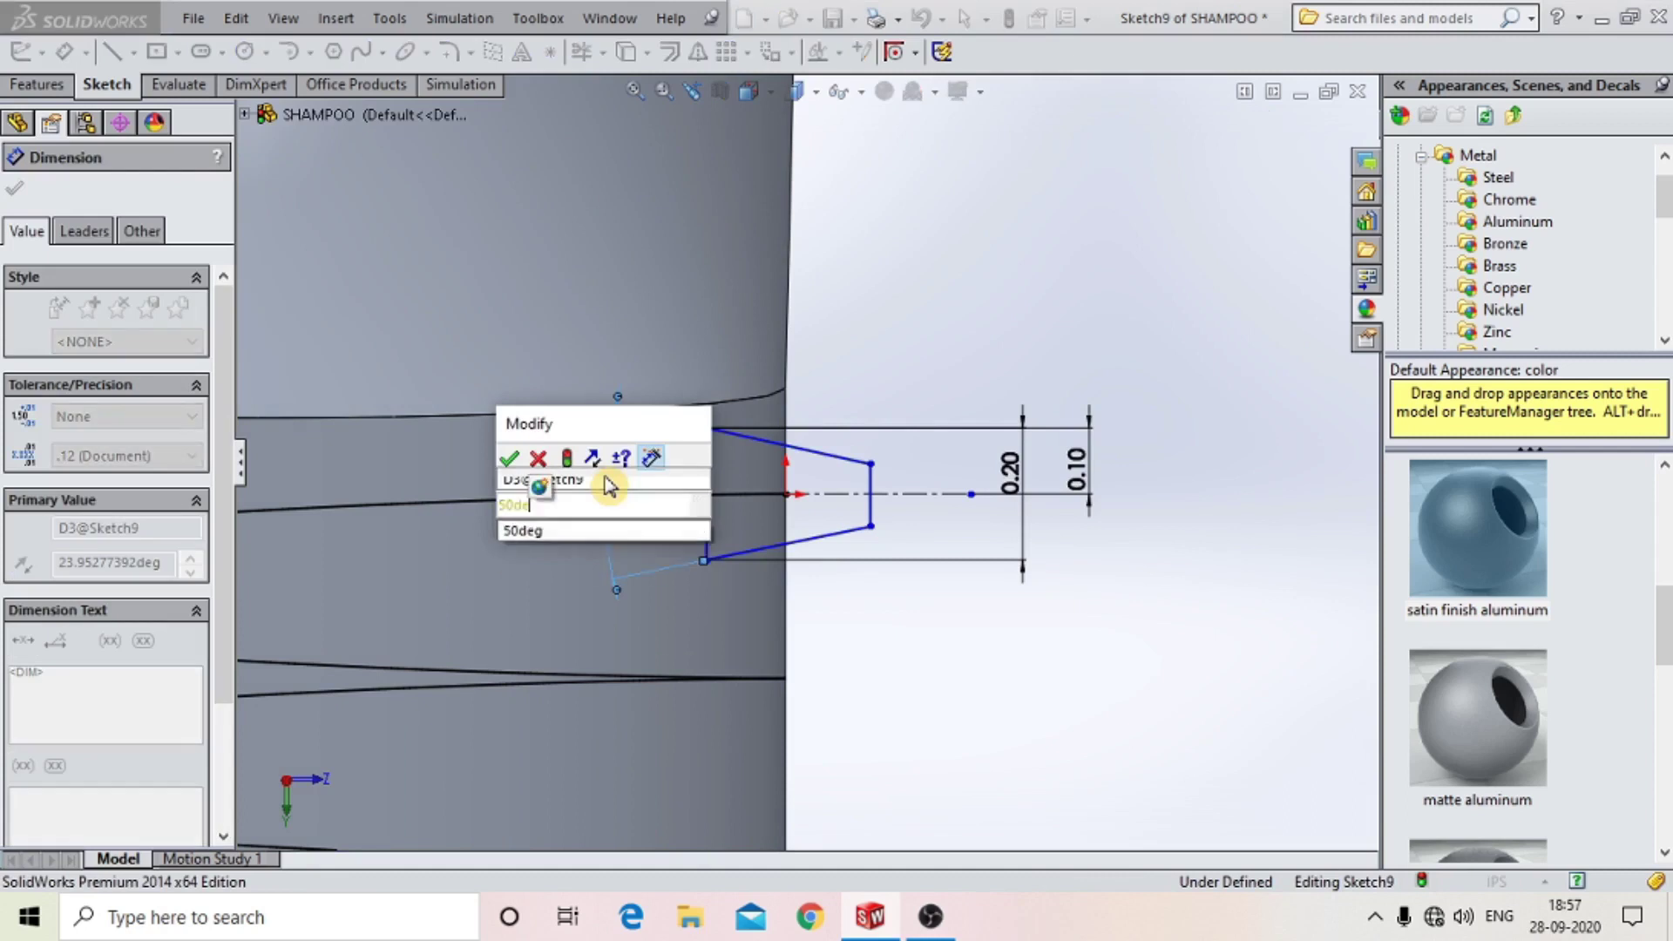
{"action": "type", "text": "g"}
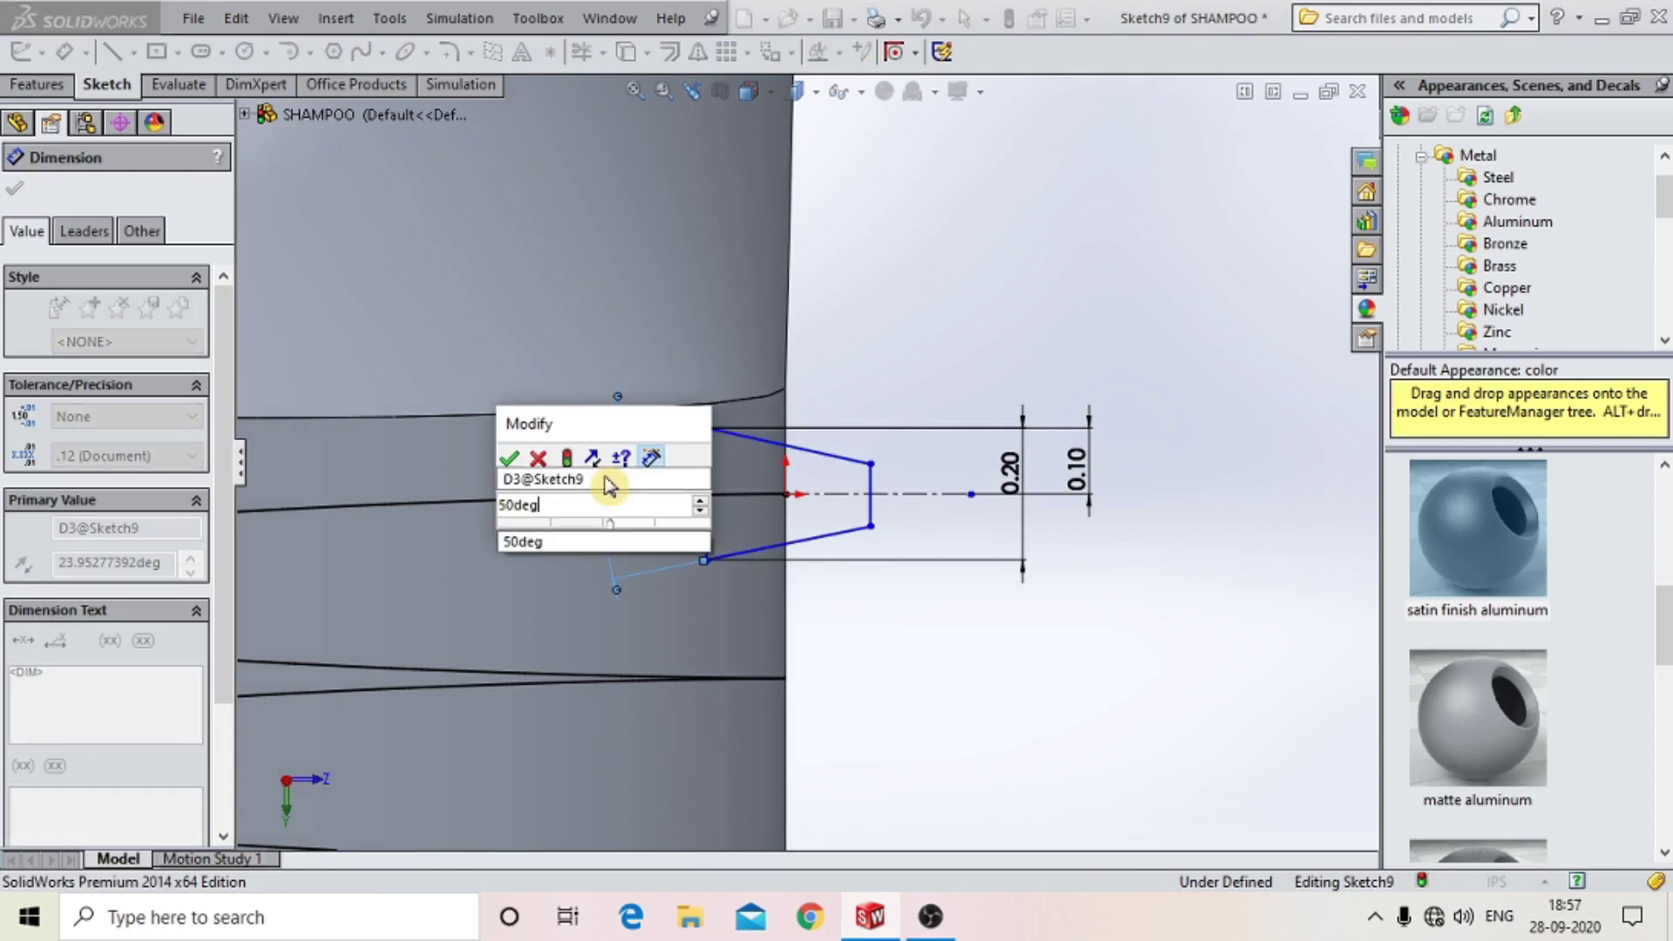
{"action": "key", "text": "Return"}
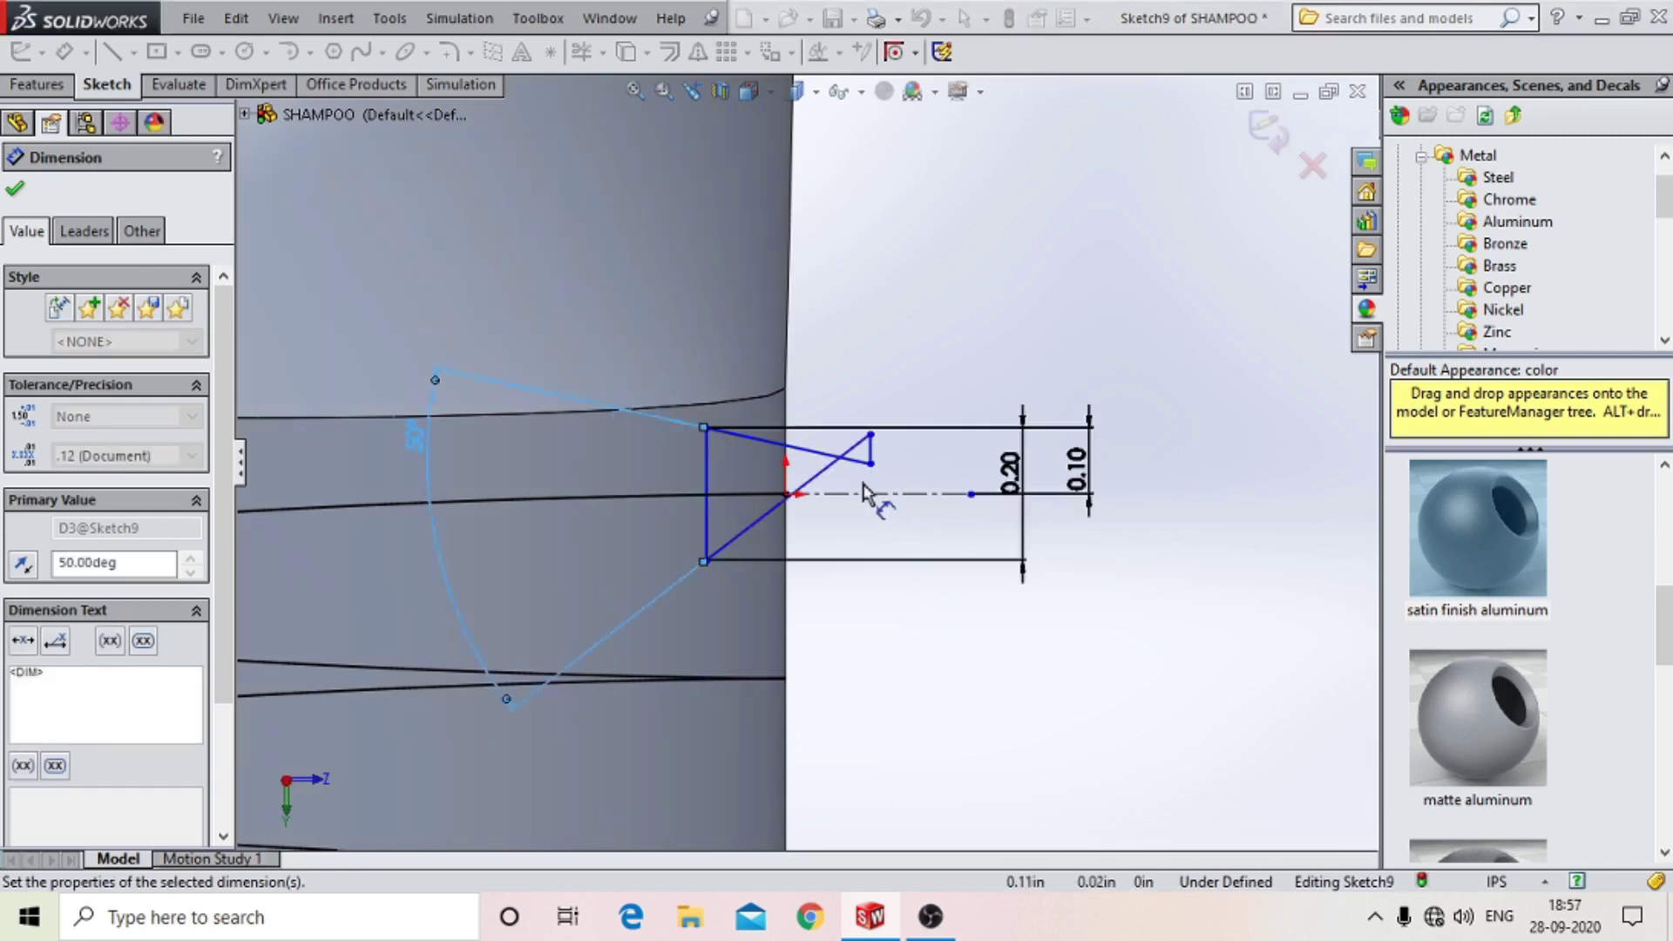
Drag the profile's tip point down onto the centerline, leaving a short flat tip.
{"action": "scroll", "coordinate": [872, 487], "scroll_direction": "down", "scroll_amount": 1}
{"action": "scroll", "coordinate": [859, 479], "scroll_direction": "down", "scroll_amount": 1}
{"action": "scroll", "coordinate": [844, 476], "scroll_direction": "down", "scroll_amount": 1}
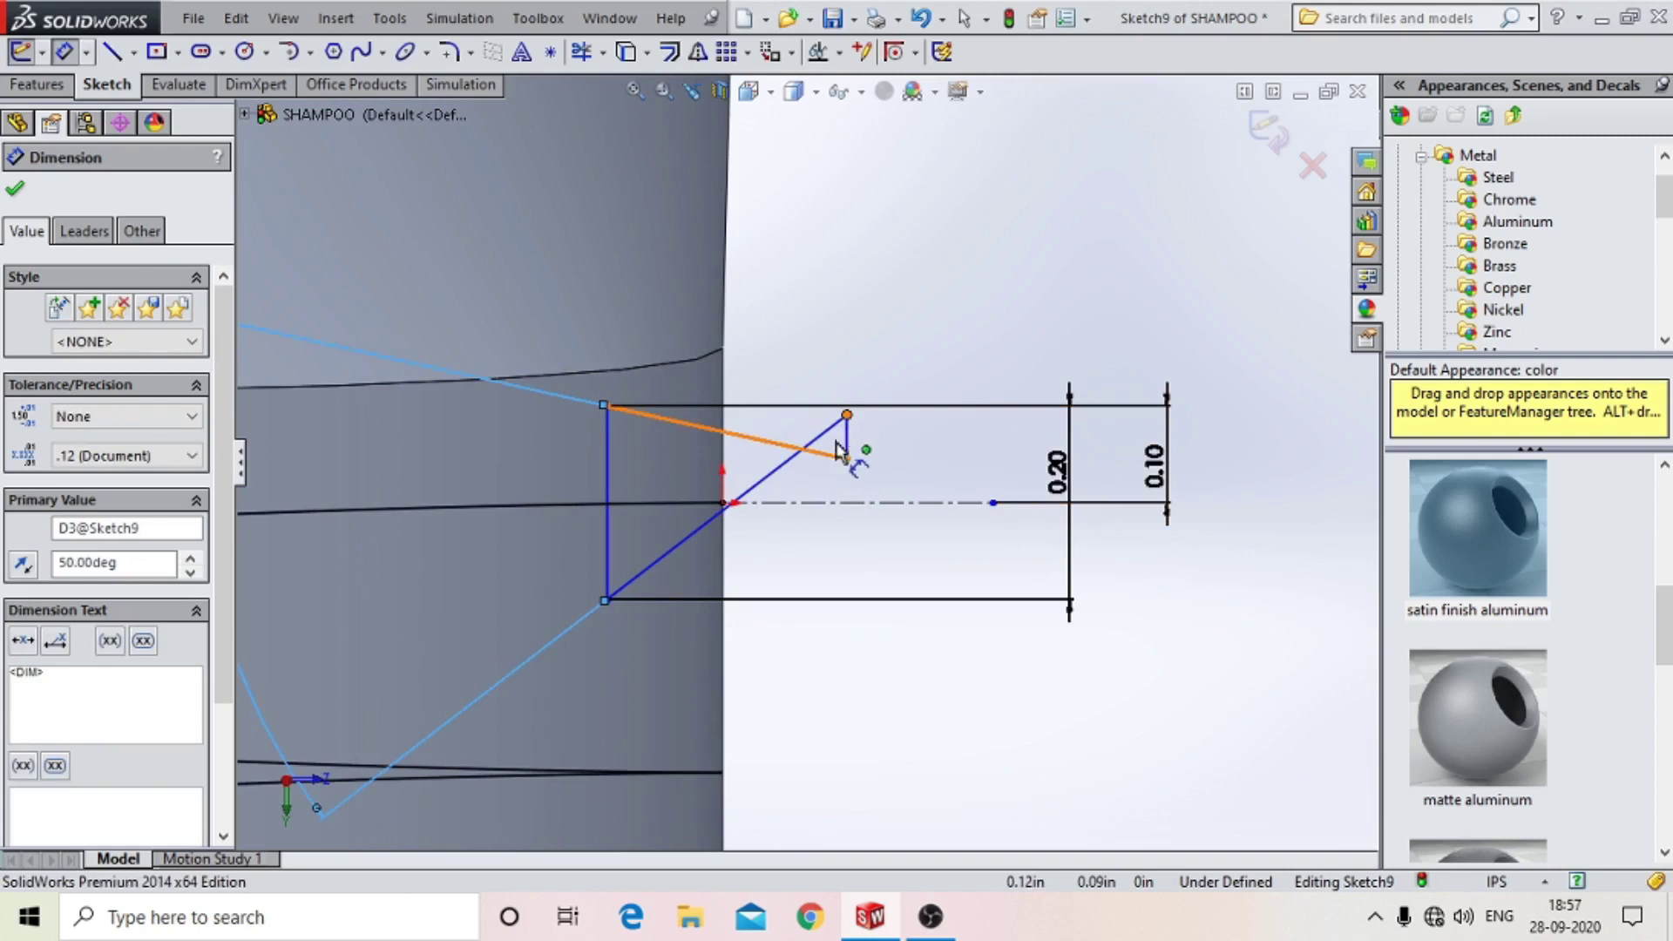
{"action": "left_click", "coordinate": [847, 418]}
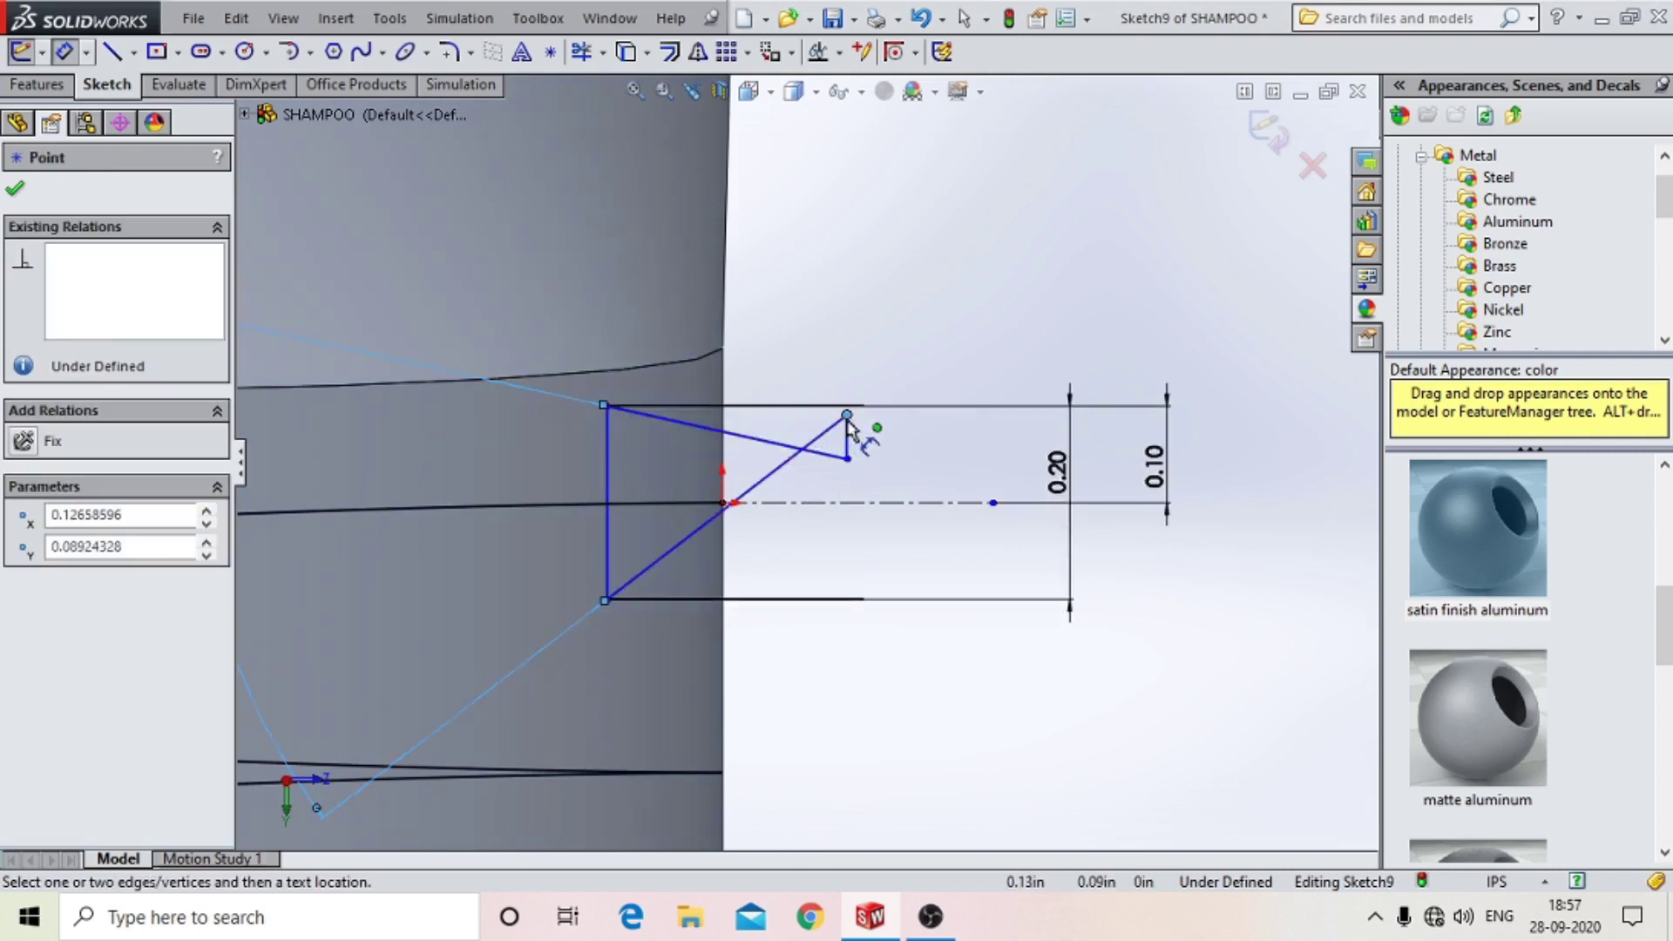
{"action": "left_click", "coordinate": [63, 51]}
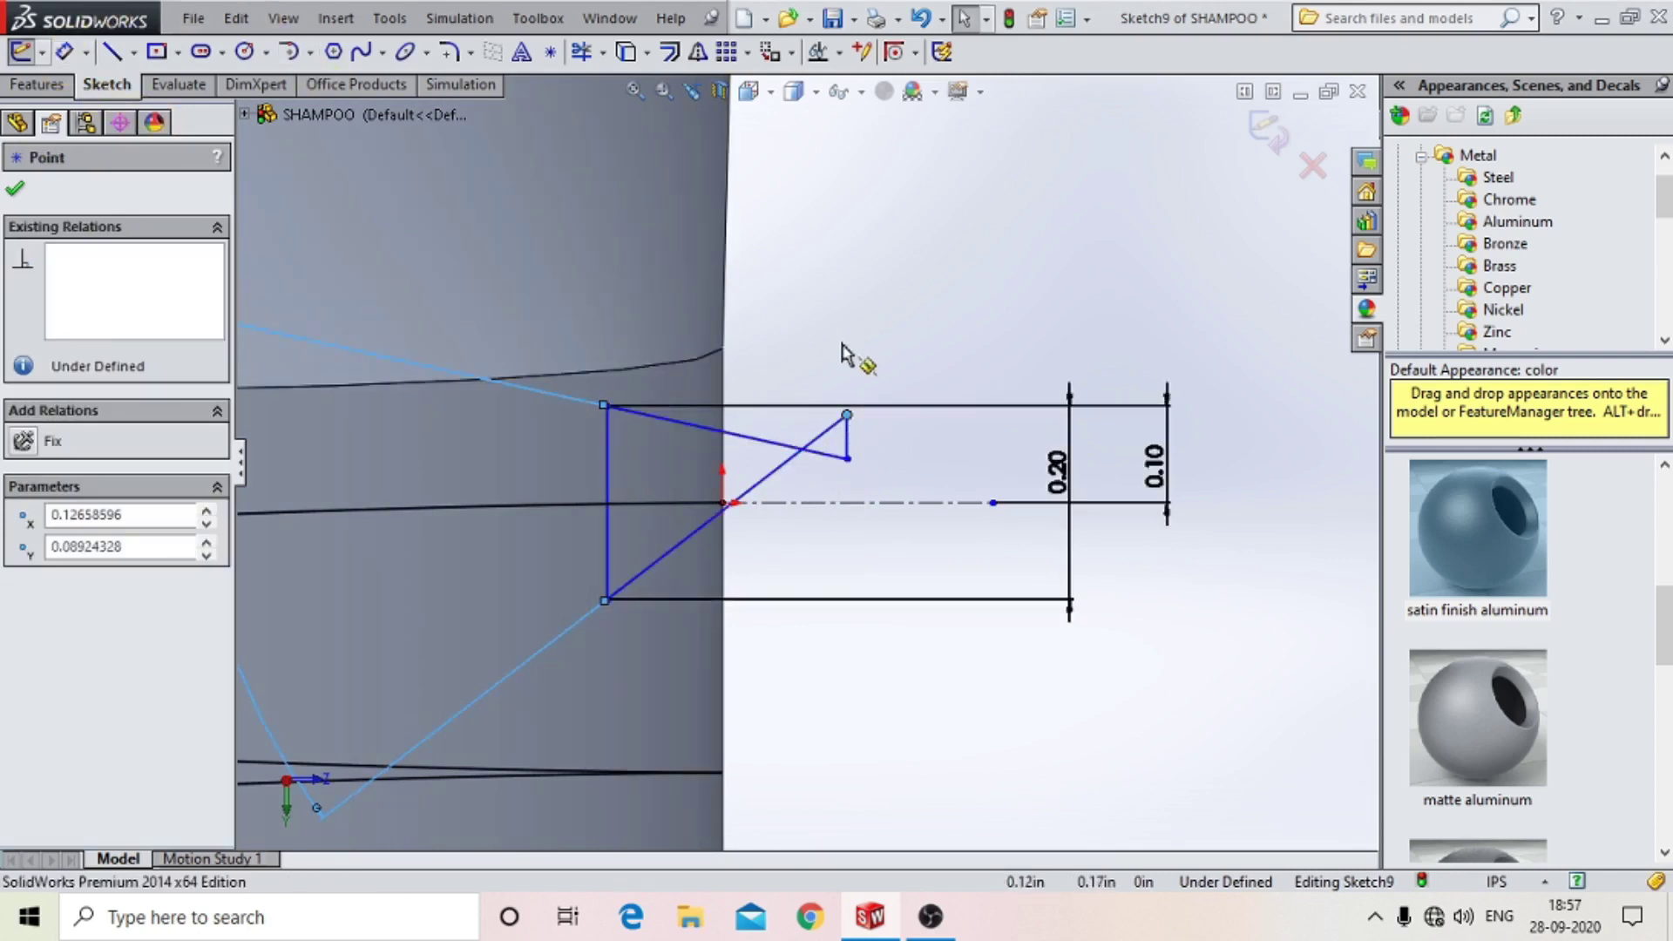
{"action": "mouse_move", "coordinate": [847, 417]}
{"action": "left_mouse_down"}
{"action": "mouse_move", "coordinate": [814, 493]}
{"action": "mouse_move", "coordinate": [776, 510]}
{"action": "mouse_move", "coordinate": [791, 520]}
{"action": "left_mouse_up"}
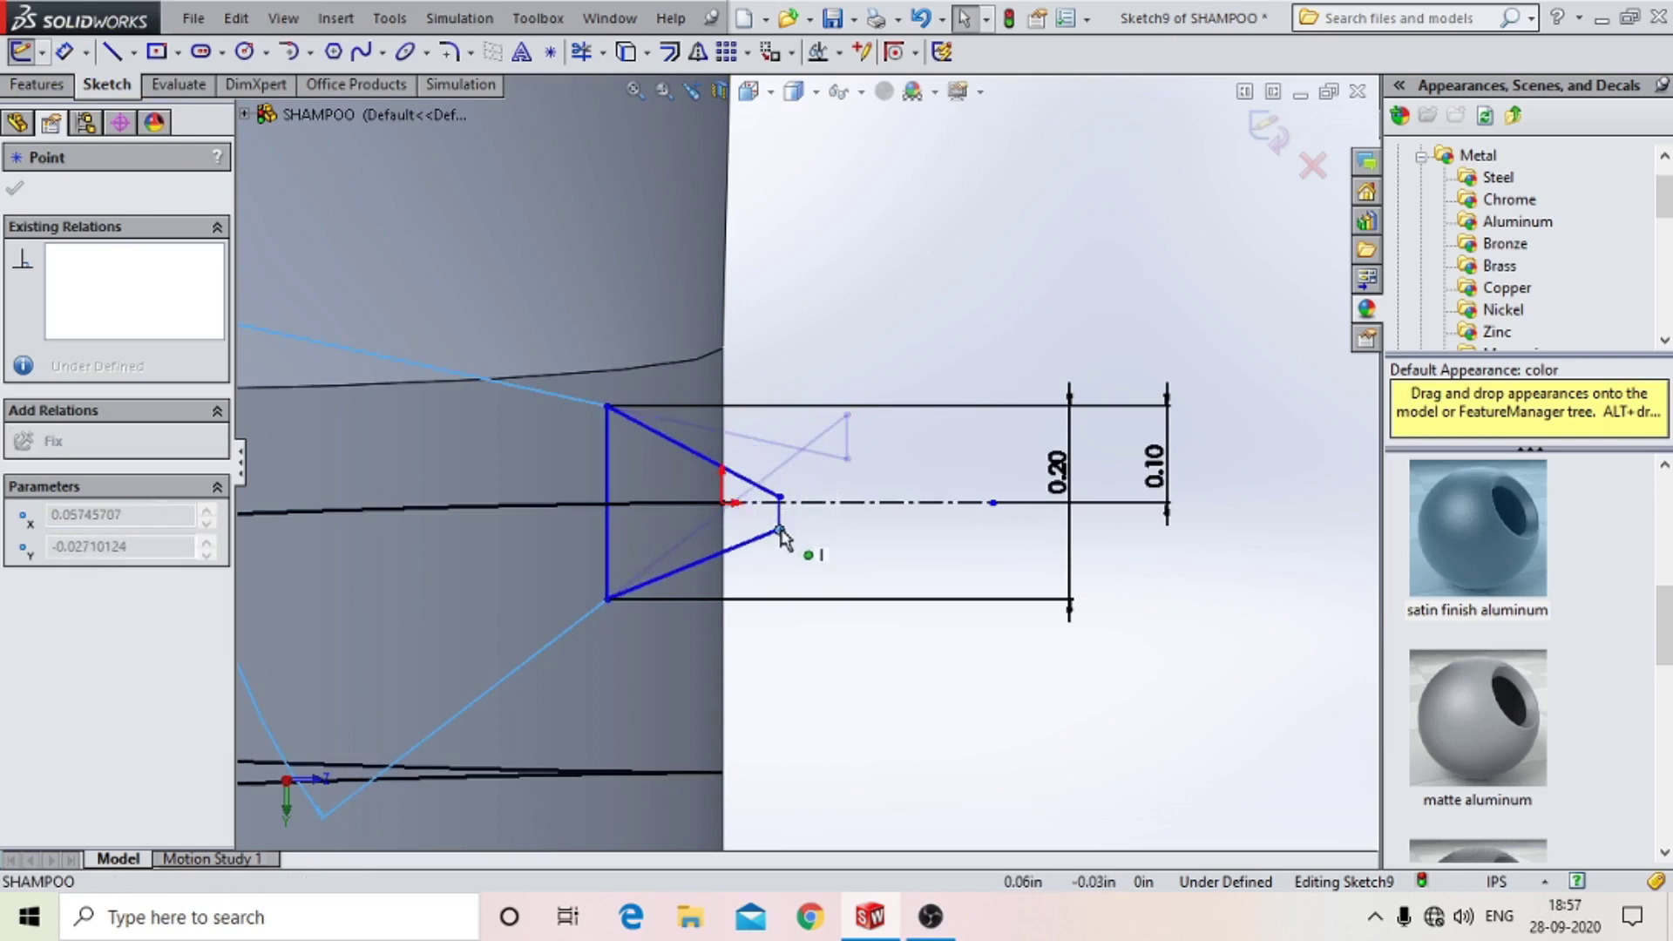
{"action": "left_click_drag", "start_coordinate": [795, 523], "coordinate": [781, 523]}
{"action": "scroll", "coordinate": [782, 527], "scroll_direction": "down", "scroll_amount": 3}
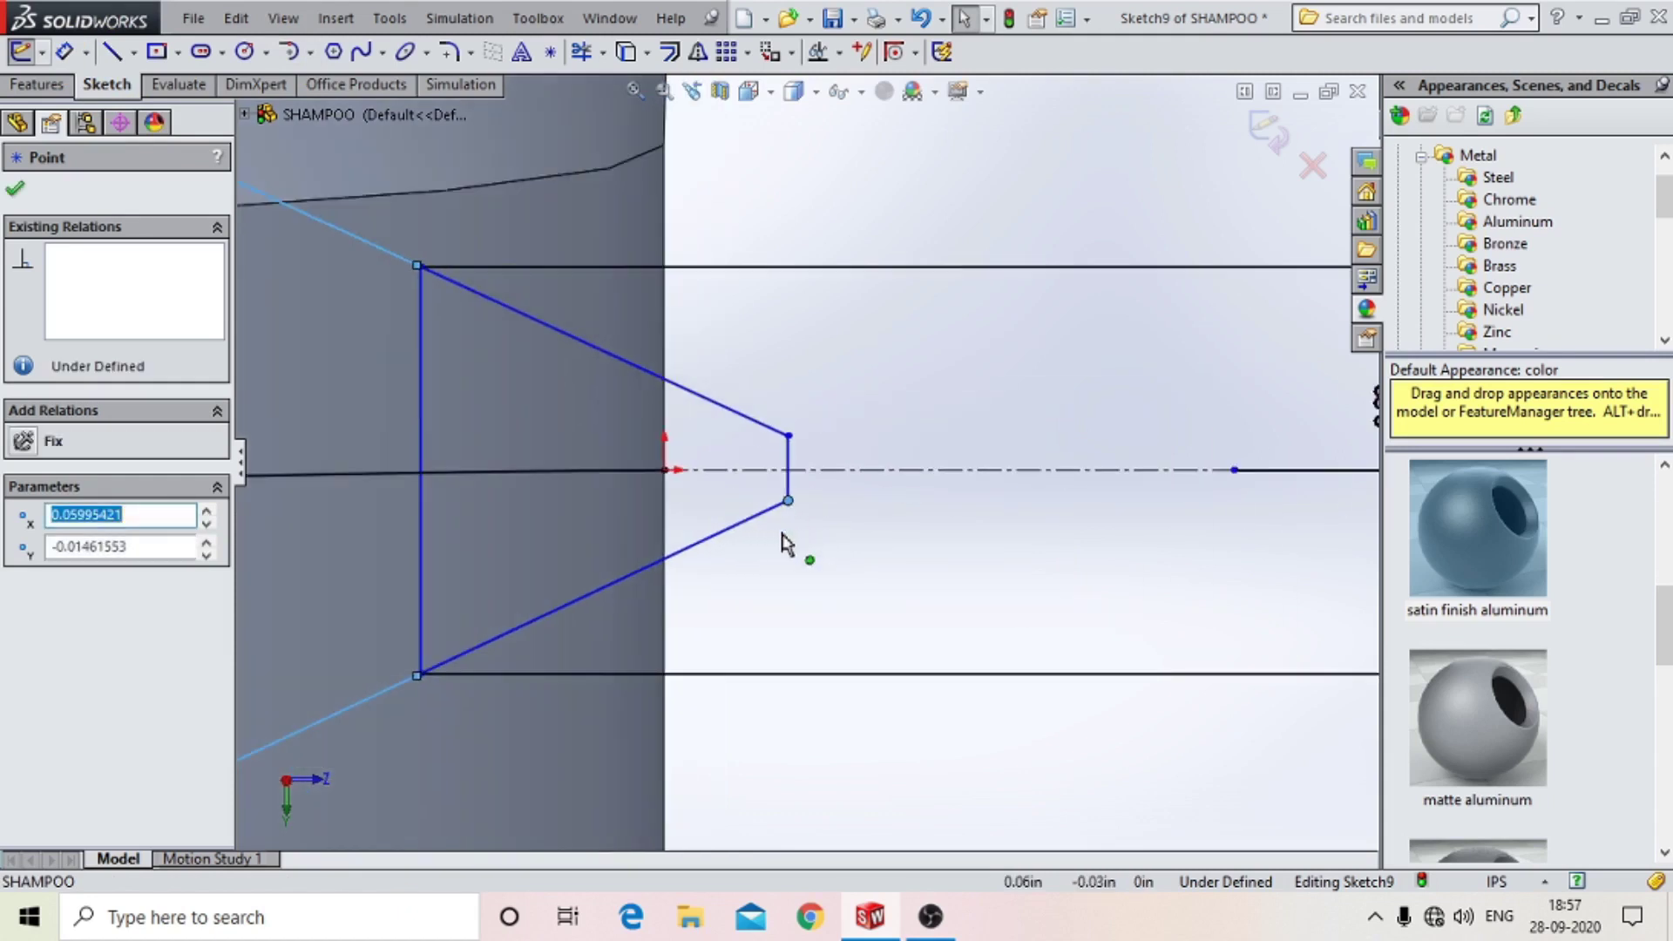
Dimension the short vertical tip edge to 2 mm (0.08).
{"action": "key", "text": "z"}
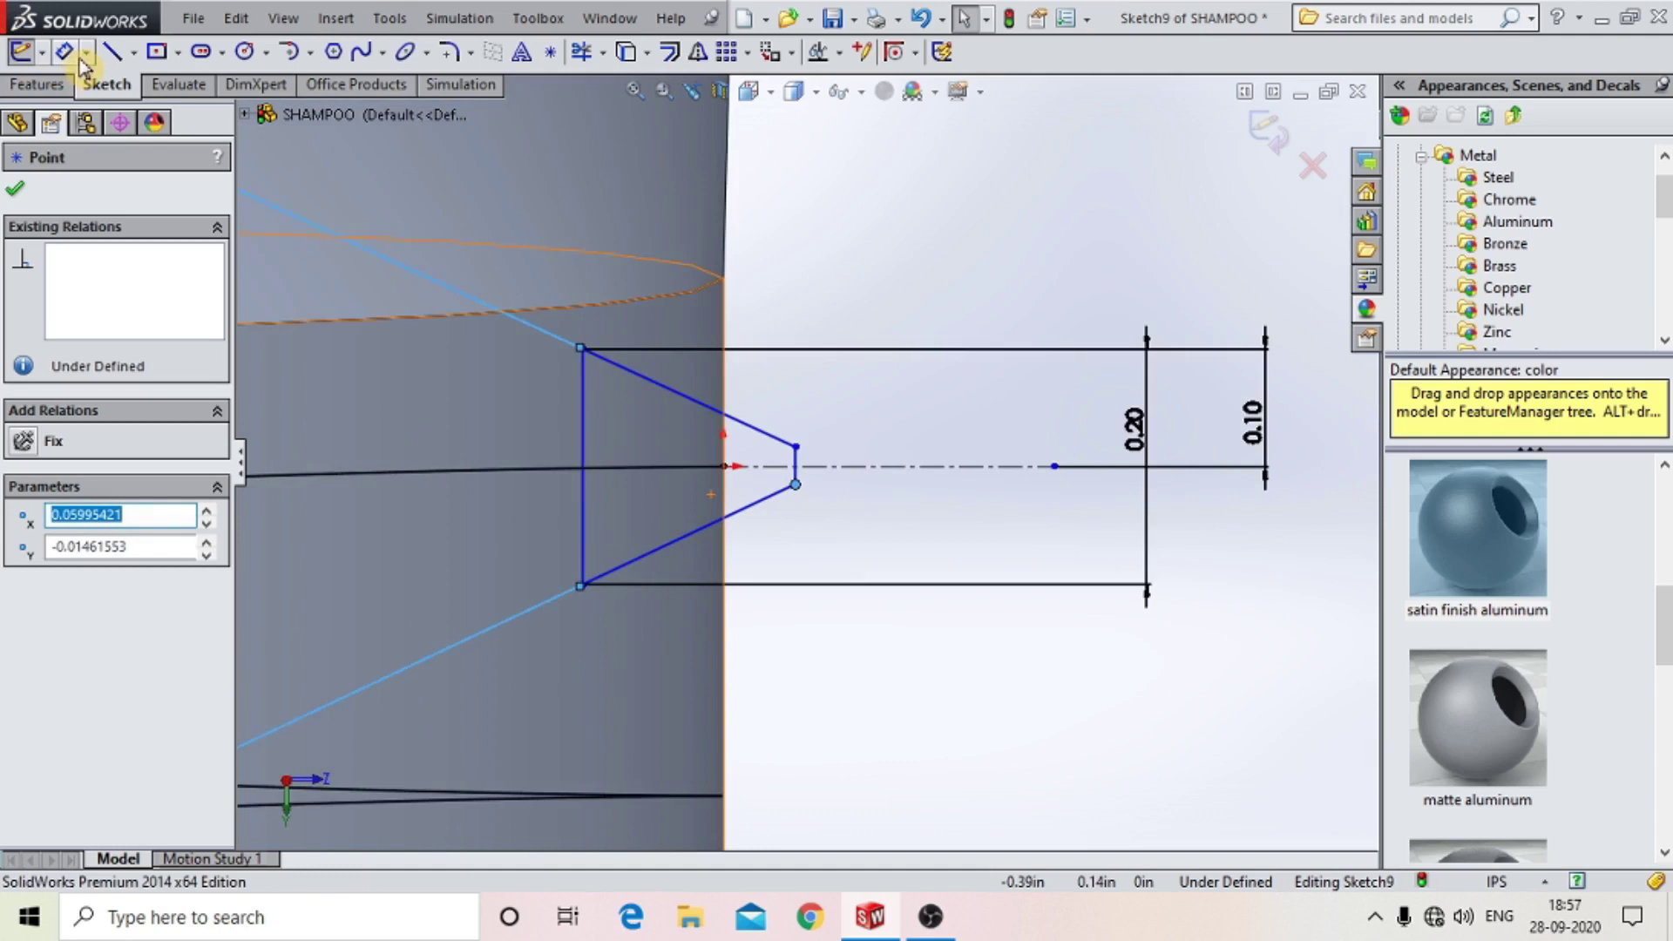
{"action": "left_click", "coordinate": [64, 52]}
{"action": "left_click", "coordinate": [795, 468]}
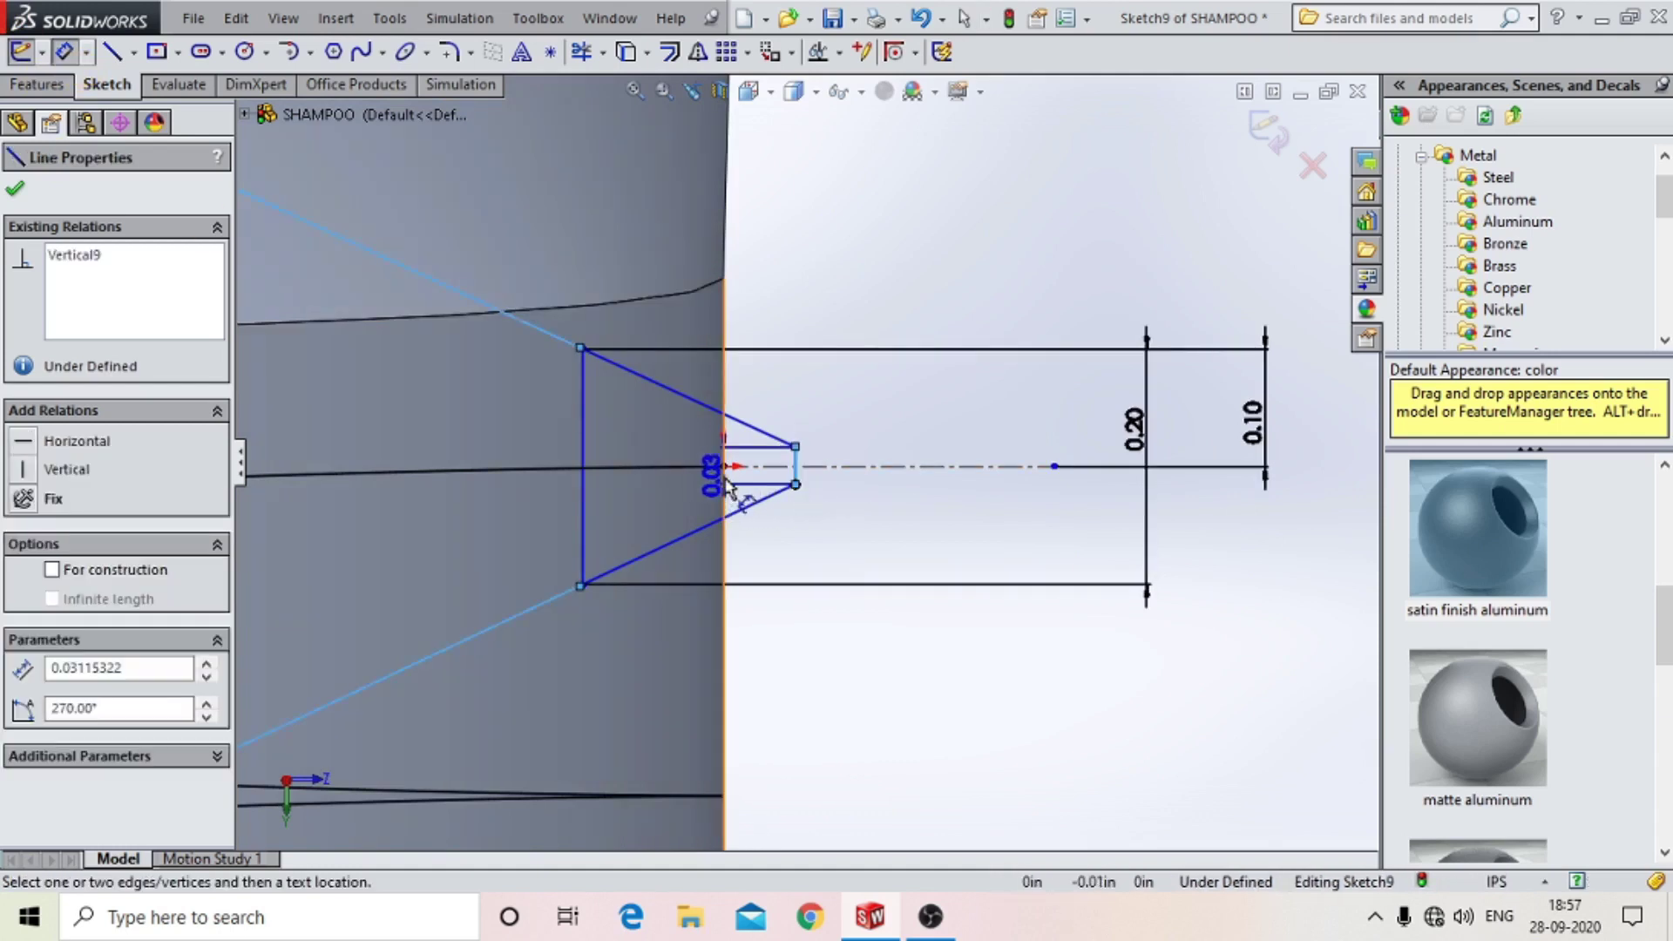
{"action": "left_click", "coordinate": [812, 556]}
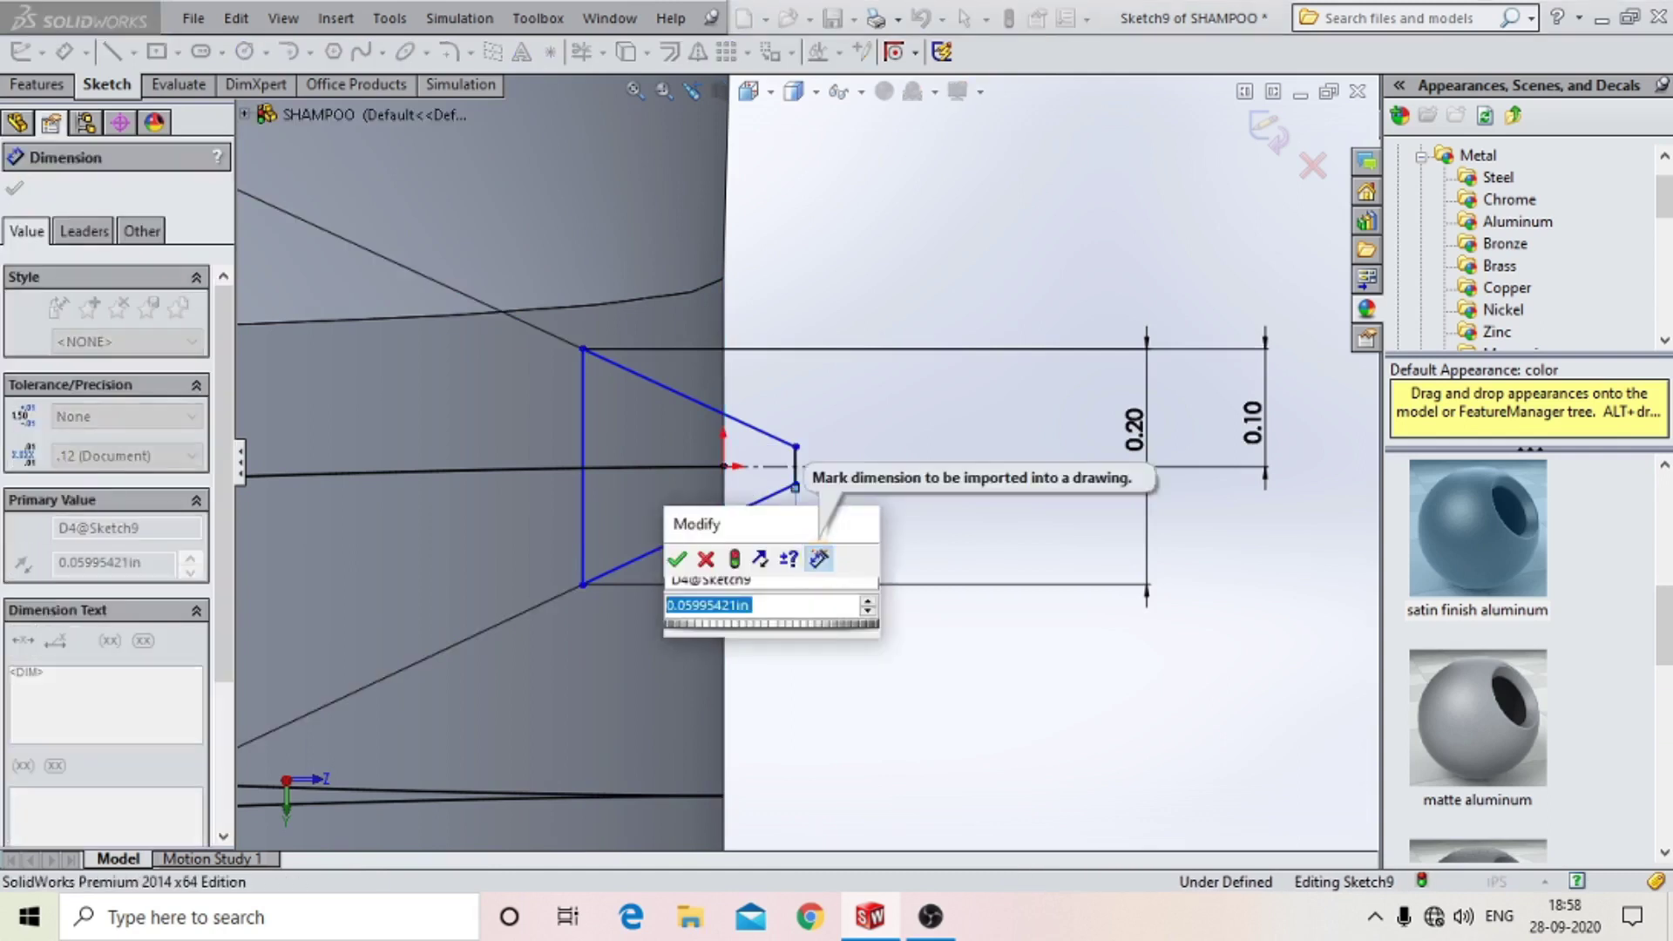
{"action": "type", "text": "2mm"}
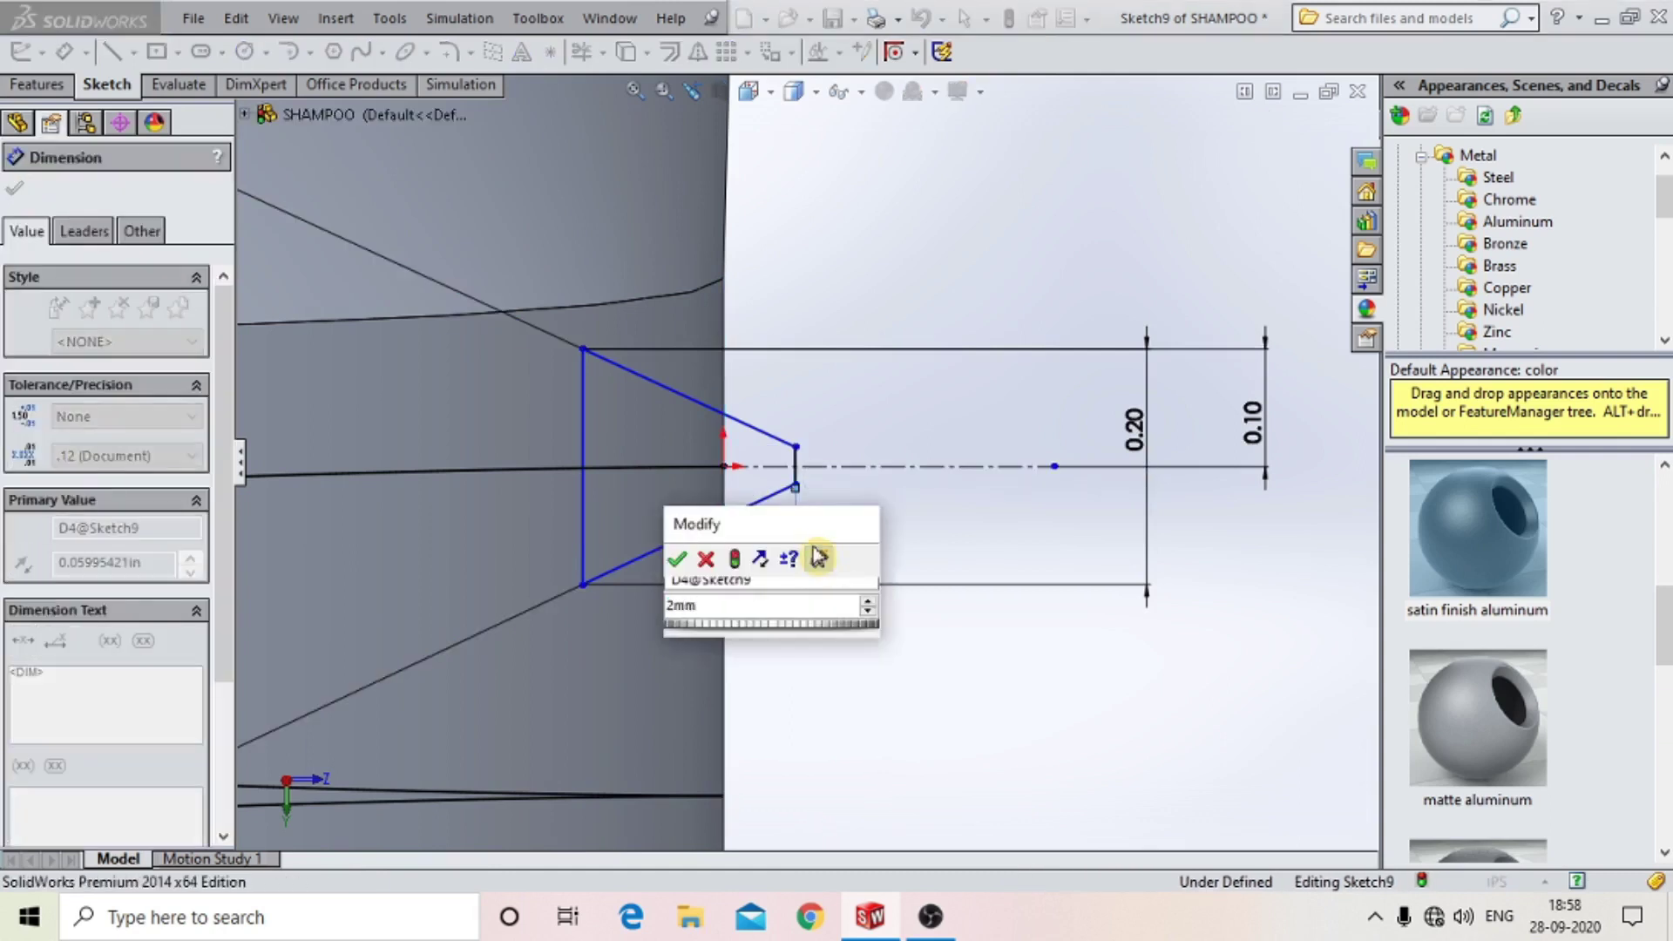
{"action": "key", "text": "Return"}
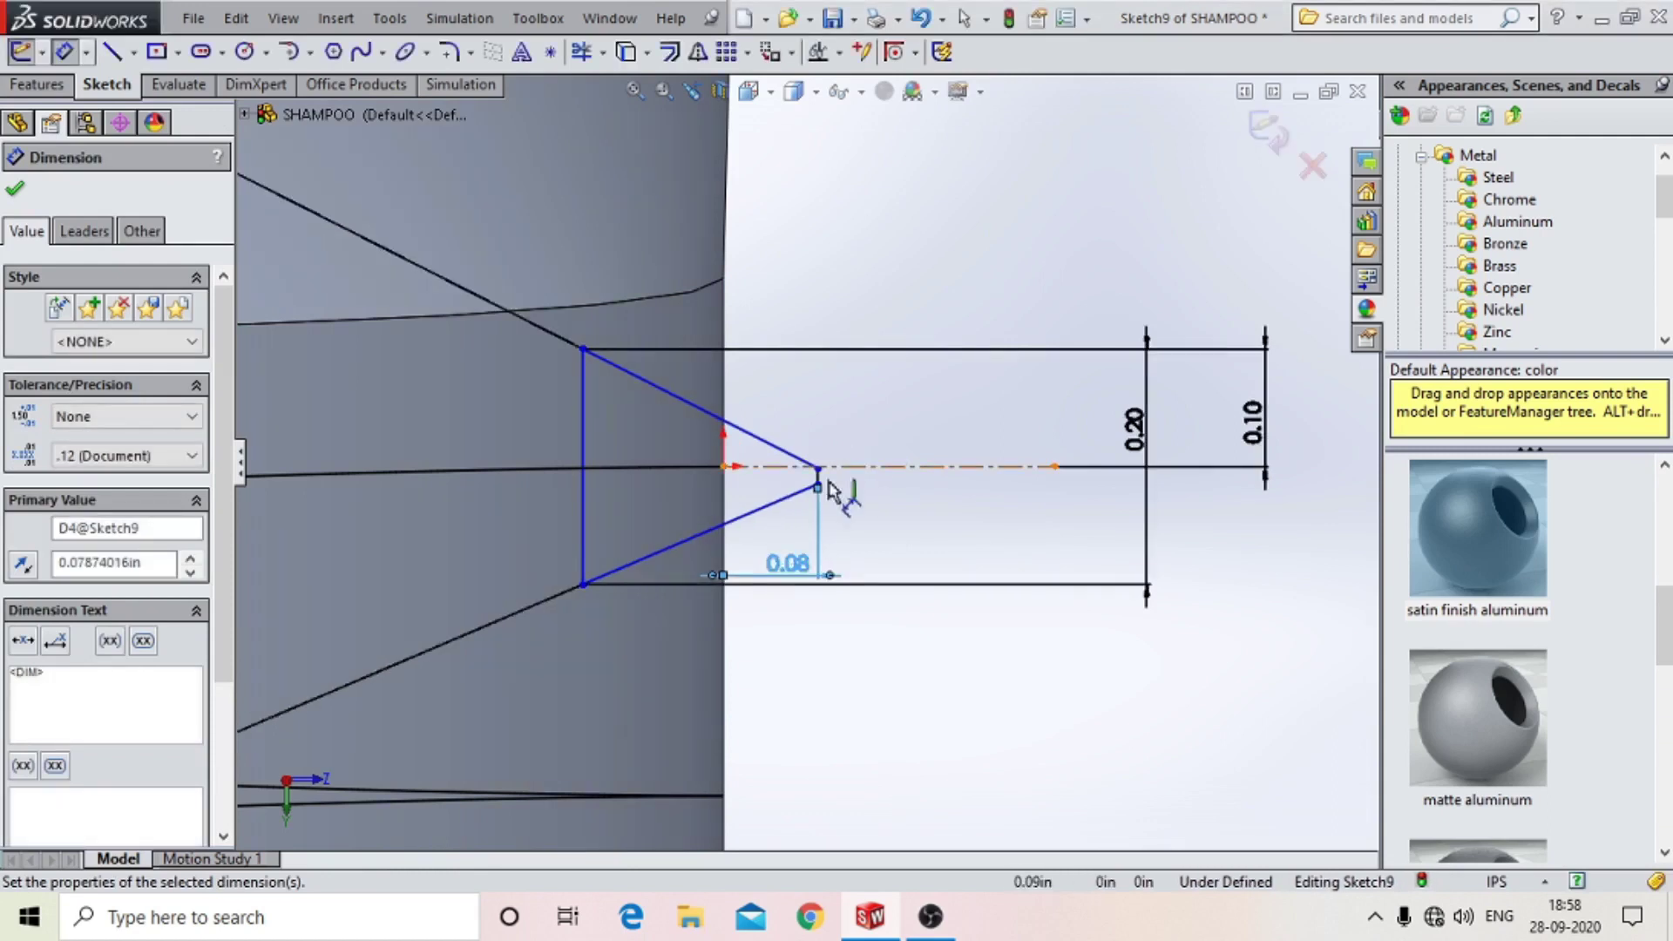
{"action": "scroll", "coordinate": [830, 493], "scroll_direction": "down", "scroll_amount": 2}
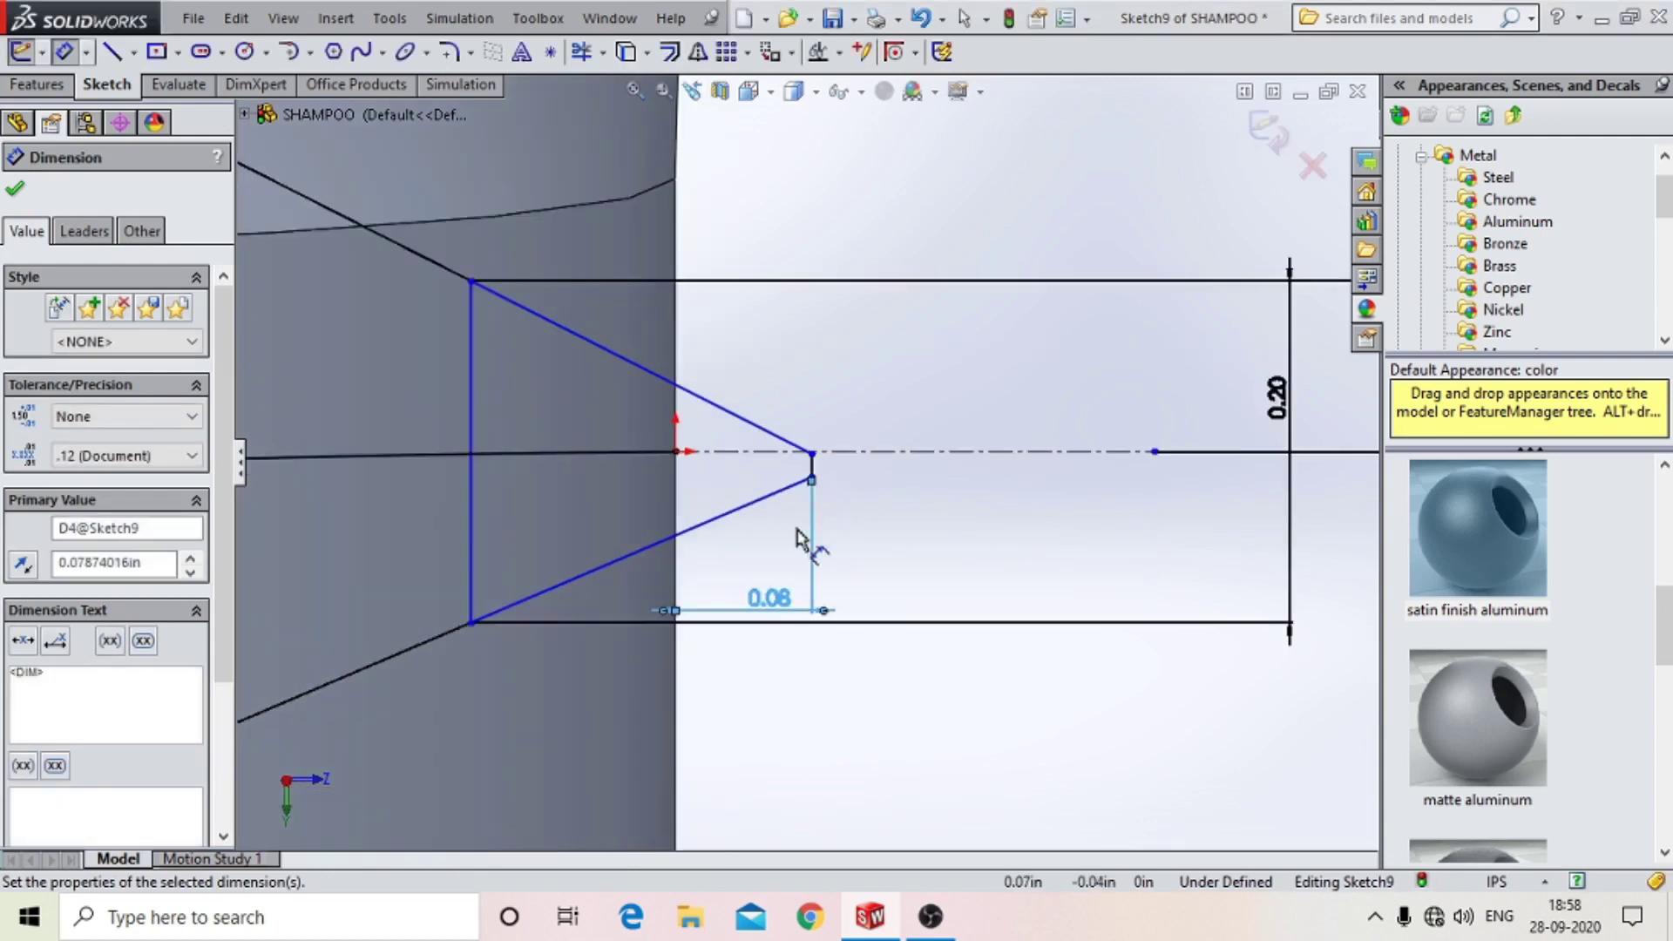
Add a base offset dimension to the bottle wall edge, then undo the wrong 1-inch value.
{"action": "left_click", "coordinate": [471, 545]}
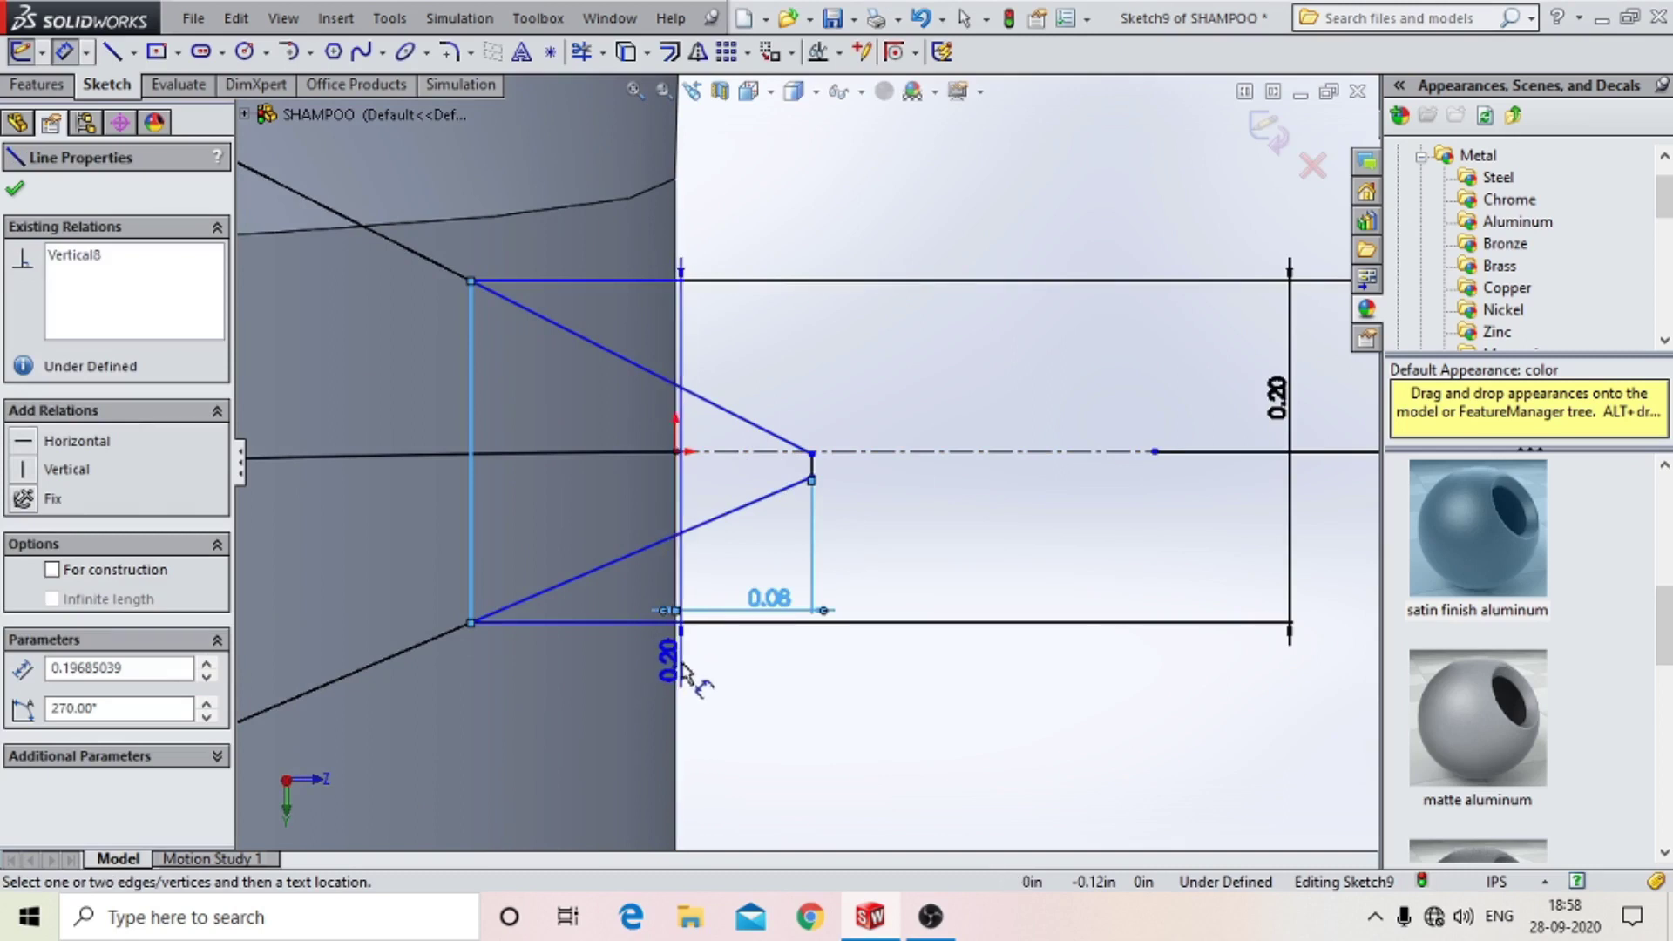
{"action": "left_click", "coordinate": [679, 671]}
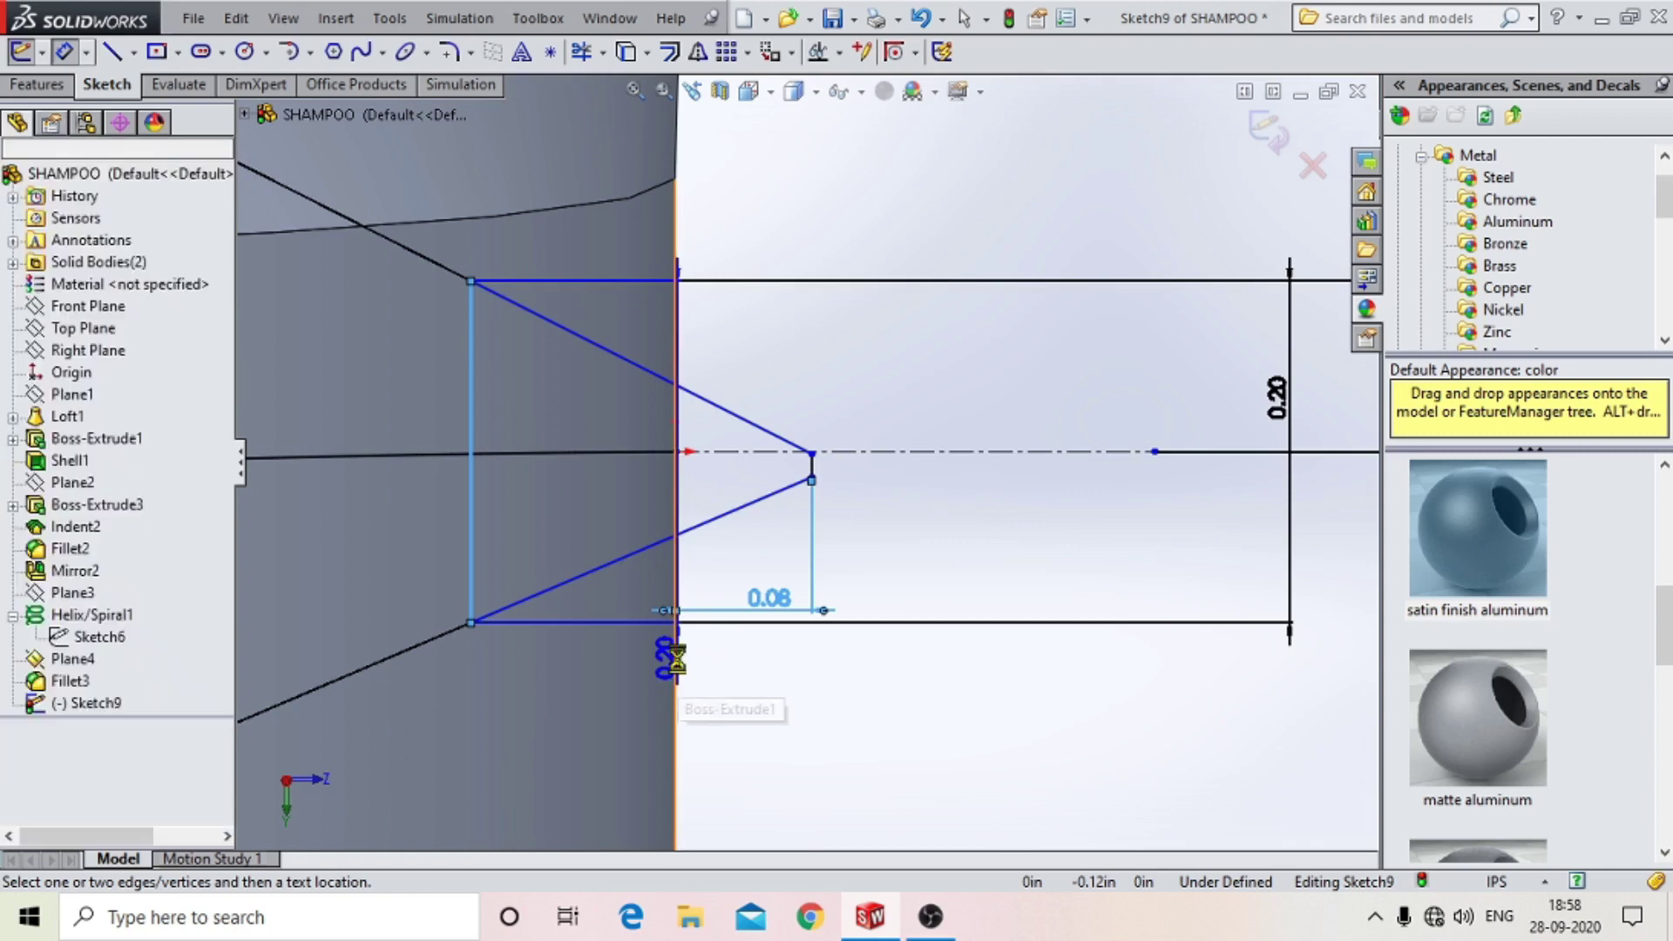
{"action": "left_click", "coordinate": [575, 737]}
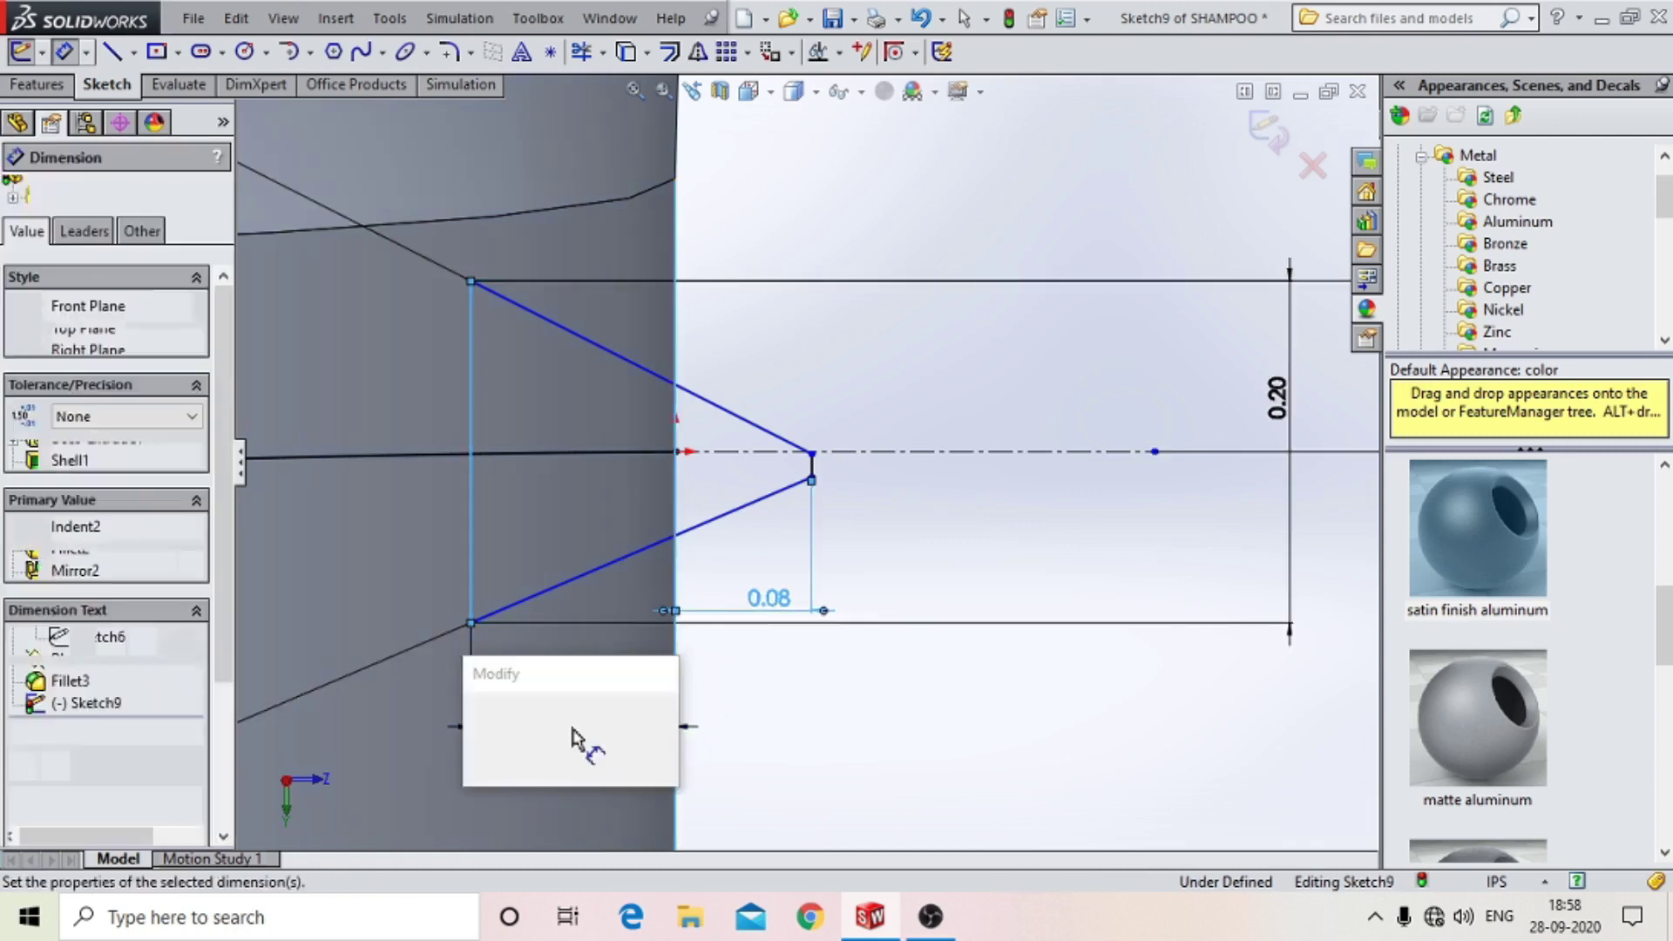
{"action": "type", "text": "1.00in"}
{"action": "key", "text": "Return"}
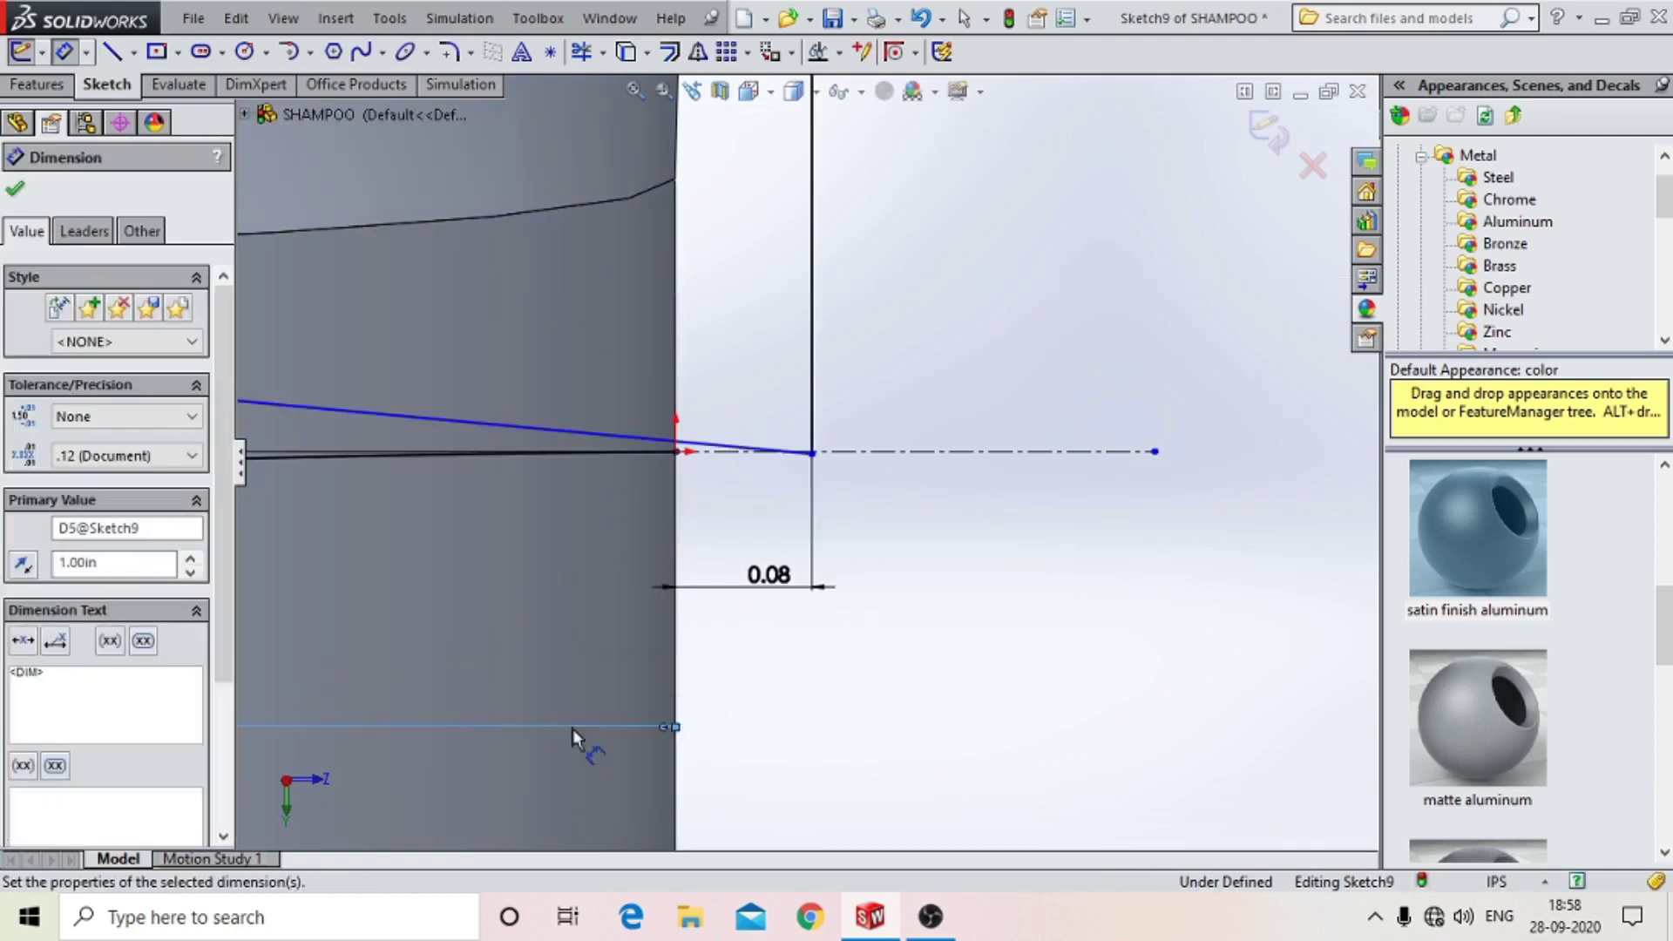
{"action": "key", "text": "z"}
{"action": "key", "text": "z"}
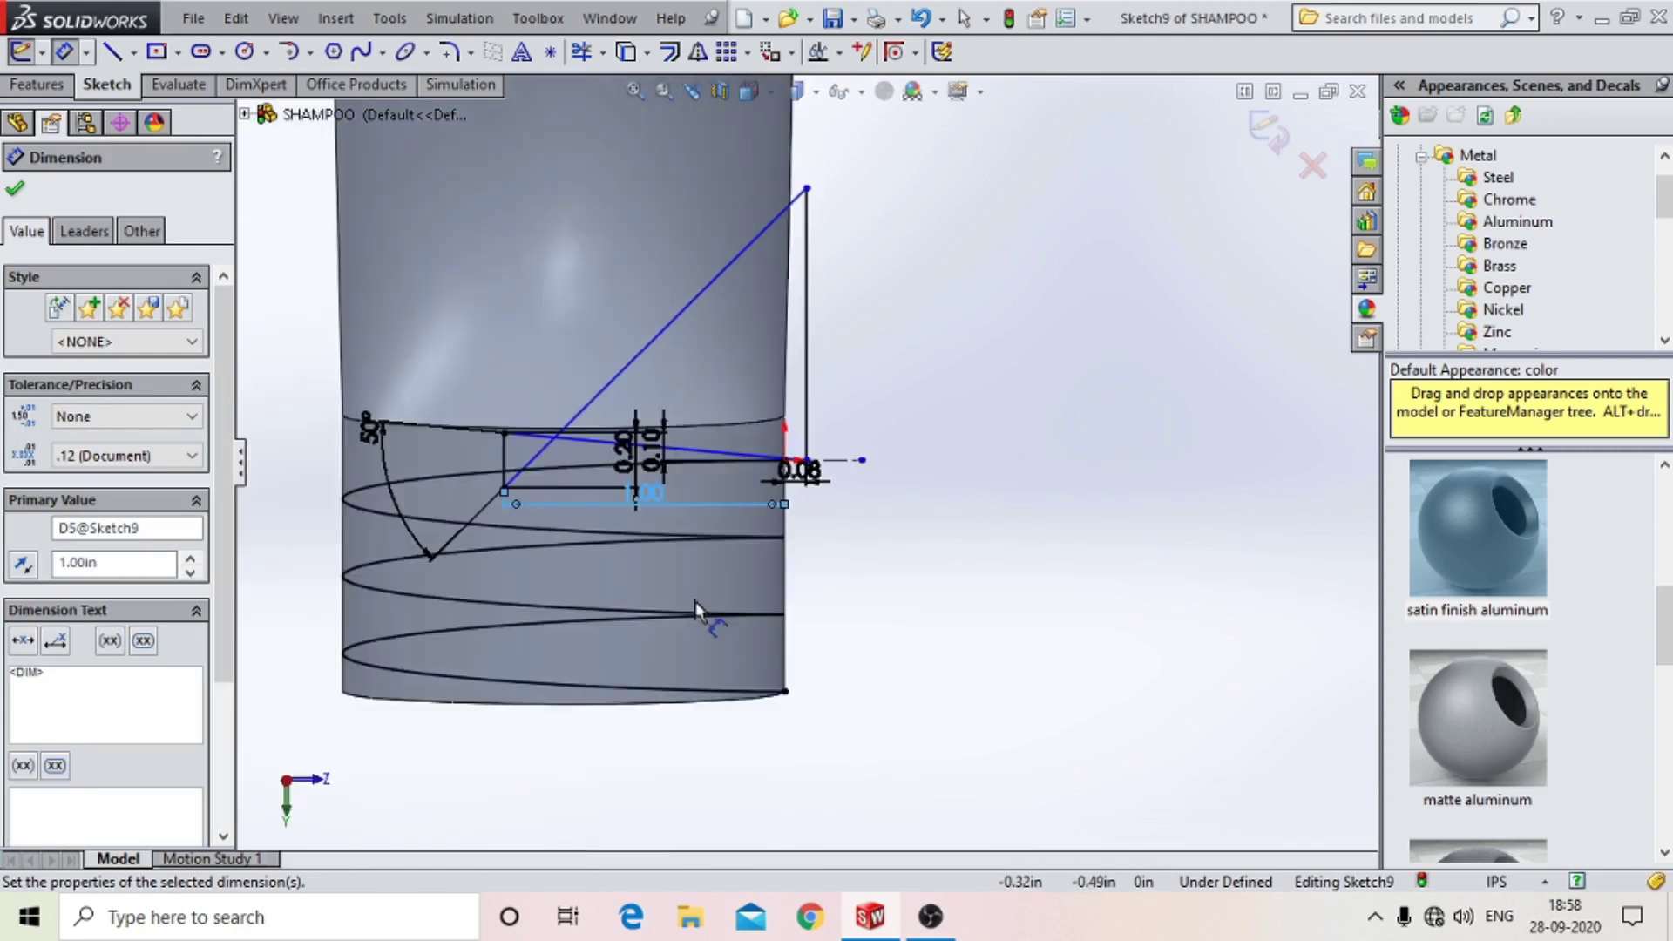
{"action": "key", "text": "Escape"}
Set the base offset to 1.5 mm (0.06) and drag the tip vertex up to flatten it.
{"action": "scroll", "coordinate": [728, 558], "scroll_direction": "down", "scroll_amount": 5}
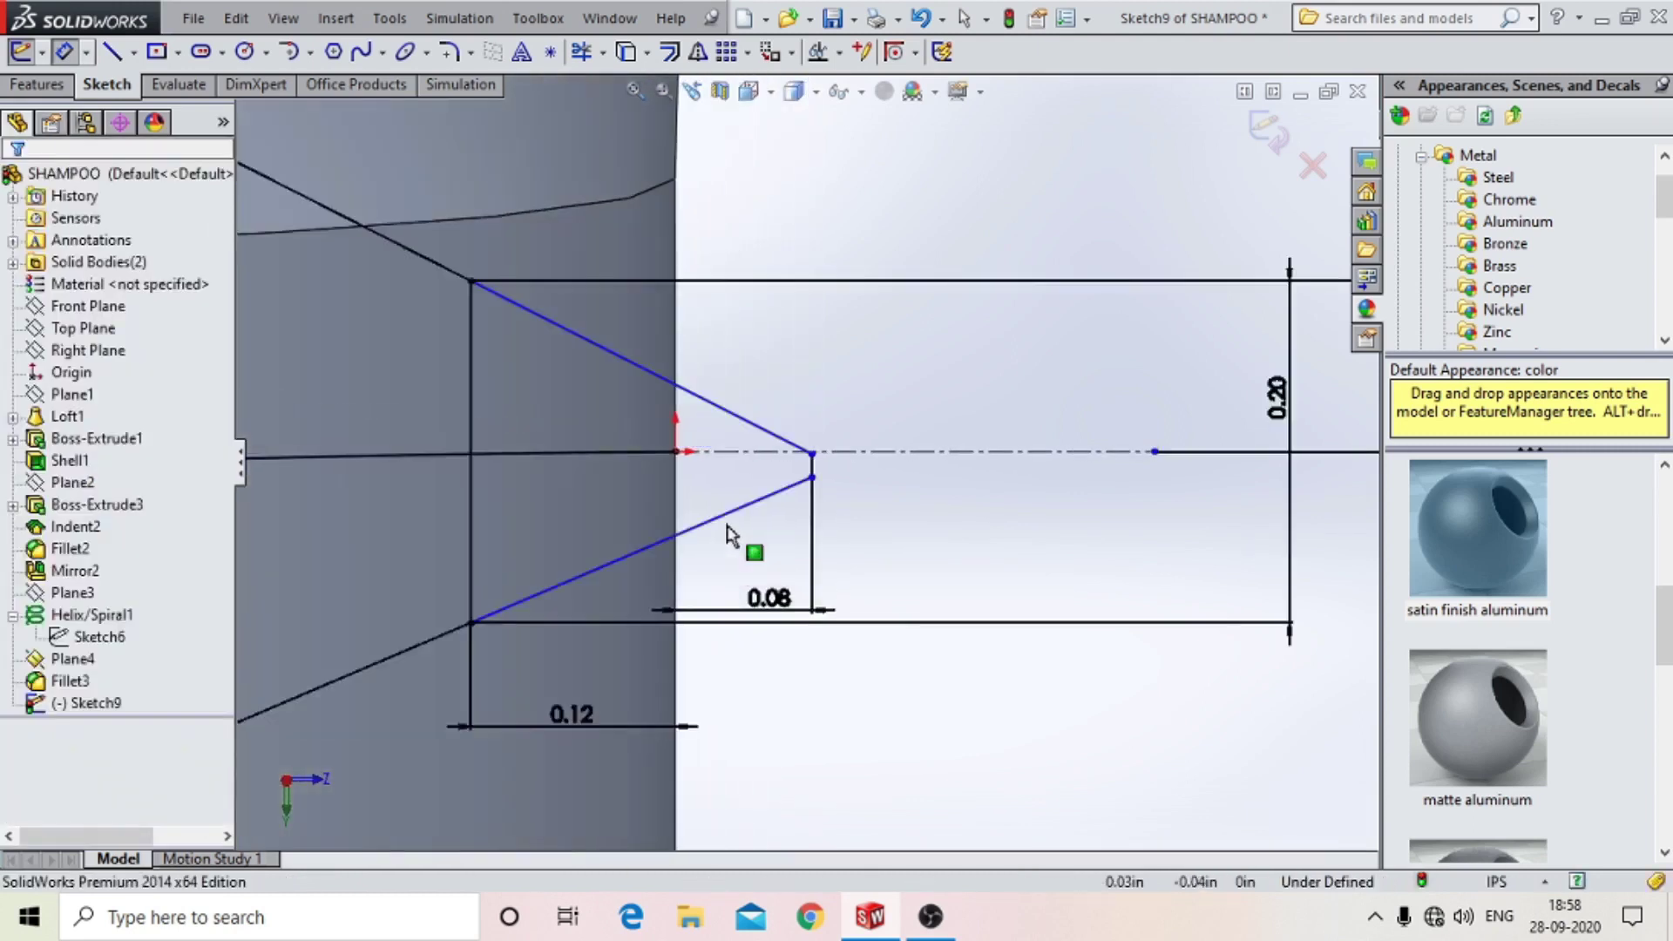
{"action": "scroll", "coordinate": [651, 625], "scroll_direction": "down", "scroll_amount": 2}
{"action": "left_click", "coordinate": [693, 611]}
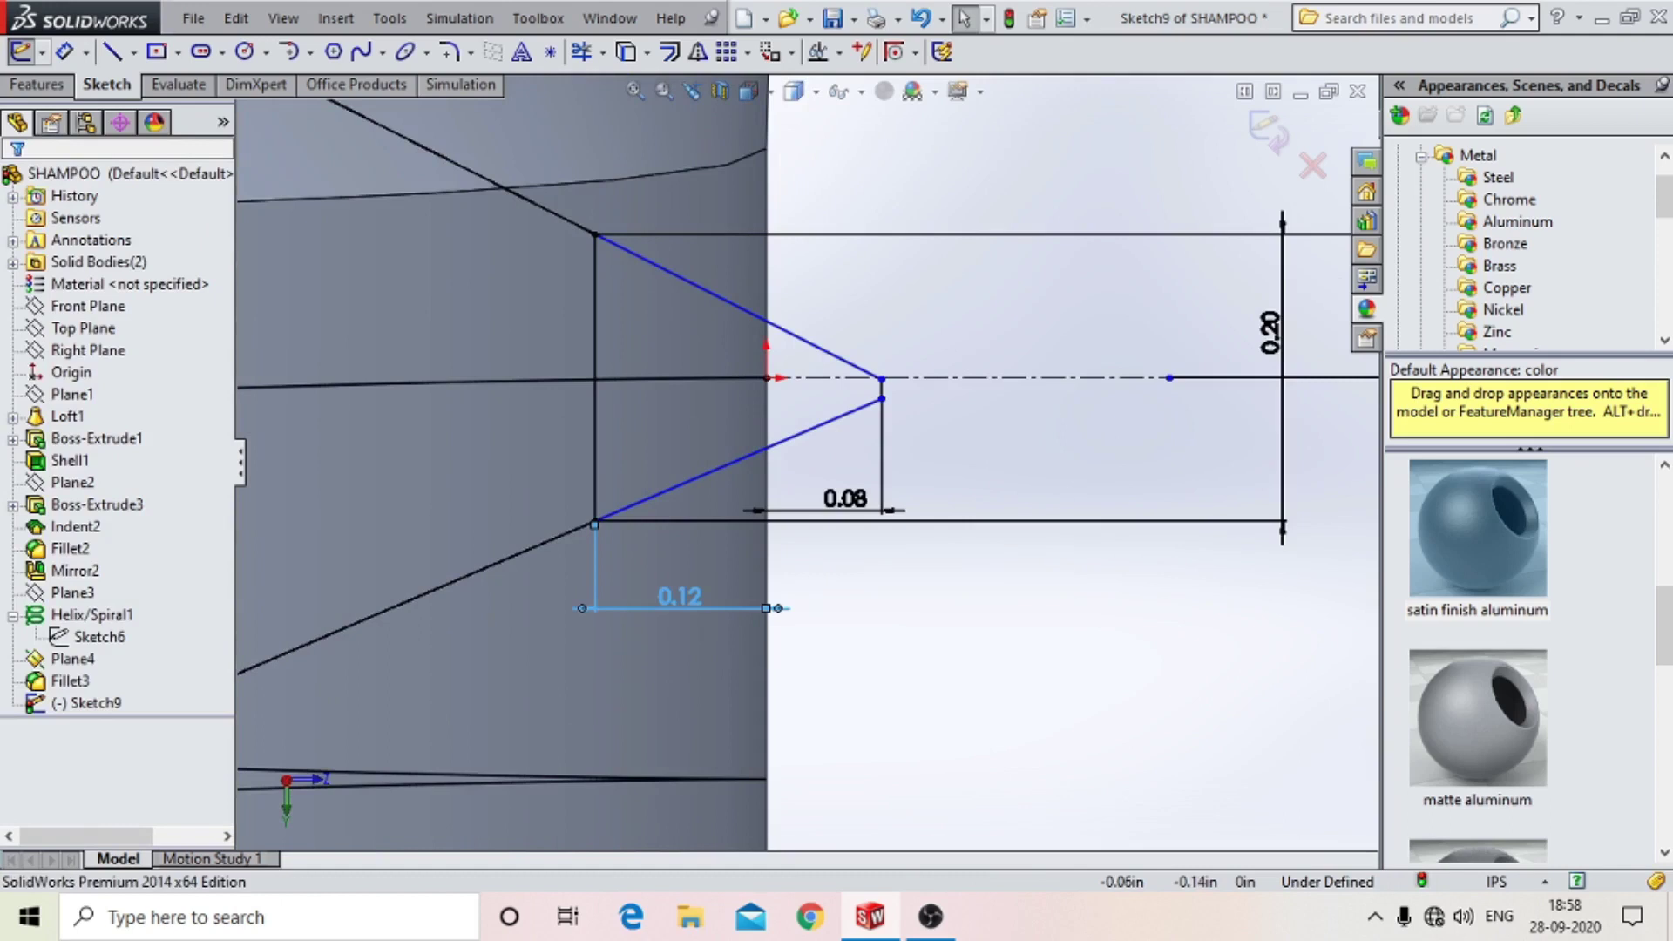
{"action": "double_click", "coordinate": [679, 597]}
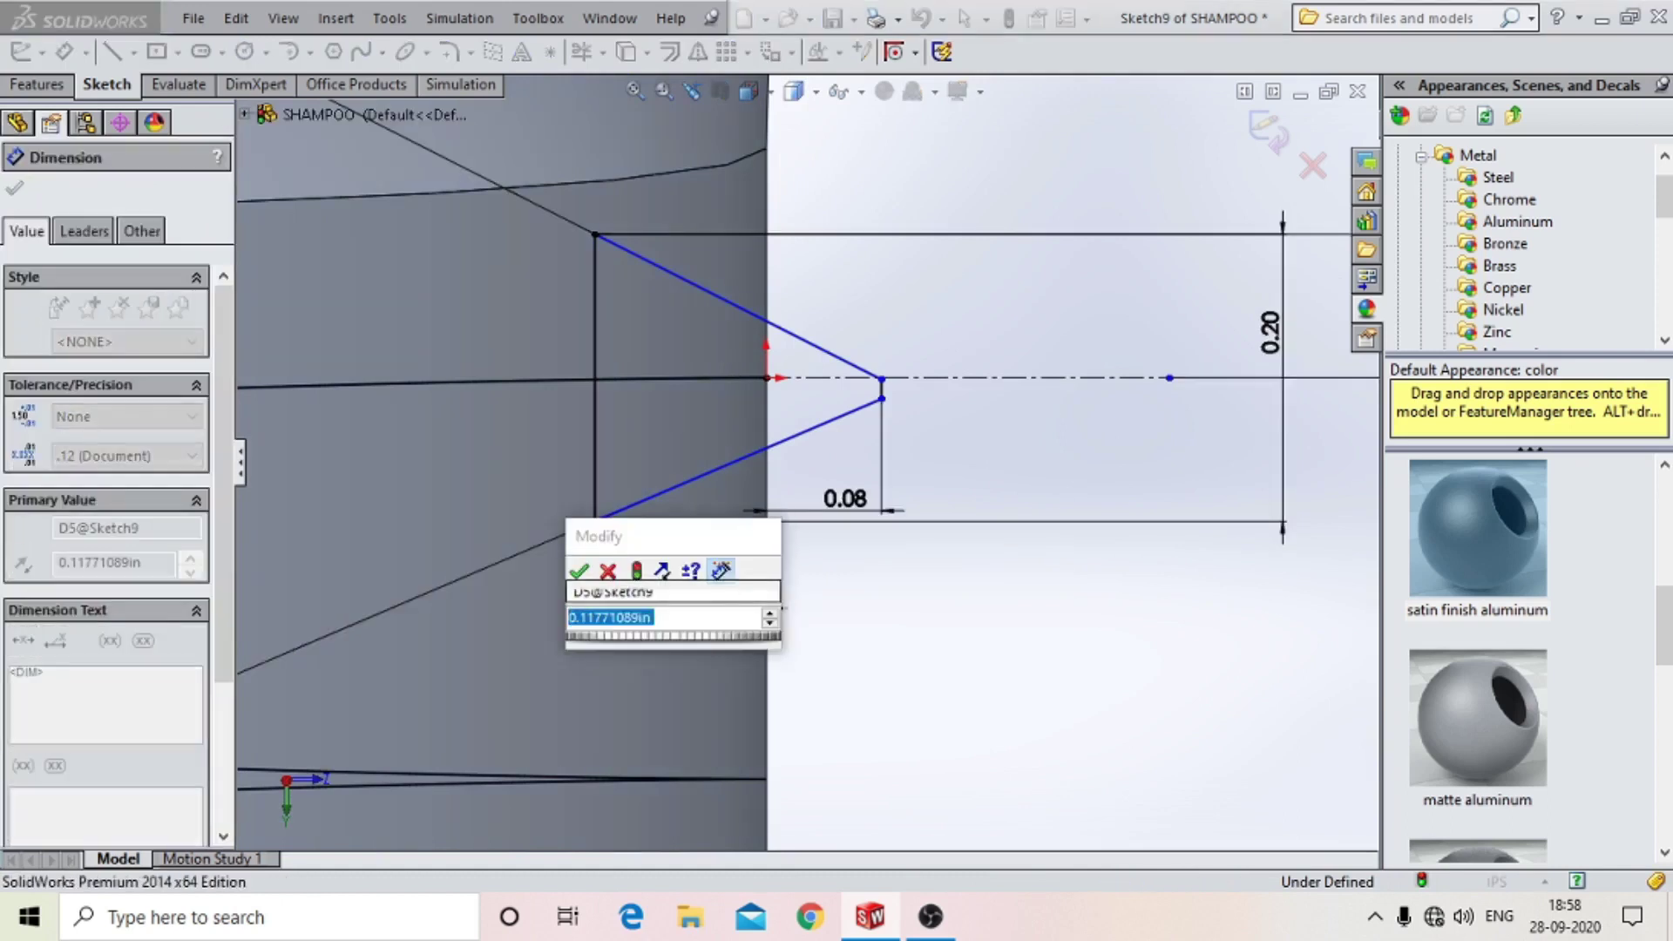
{"action": "type", "text": "1.5mm"}
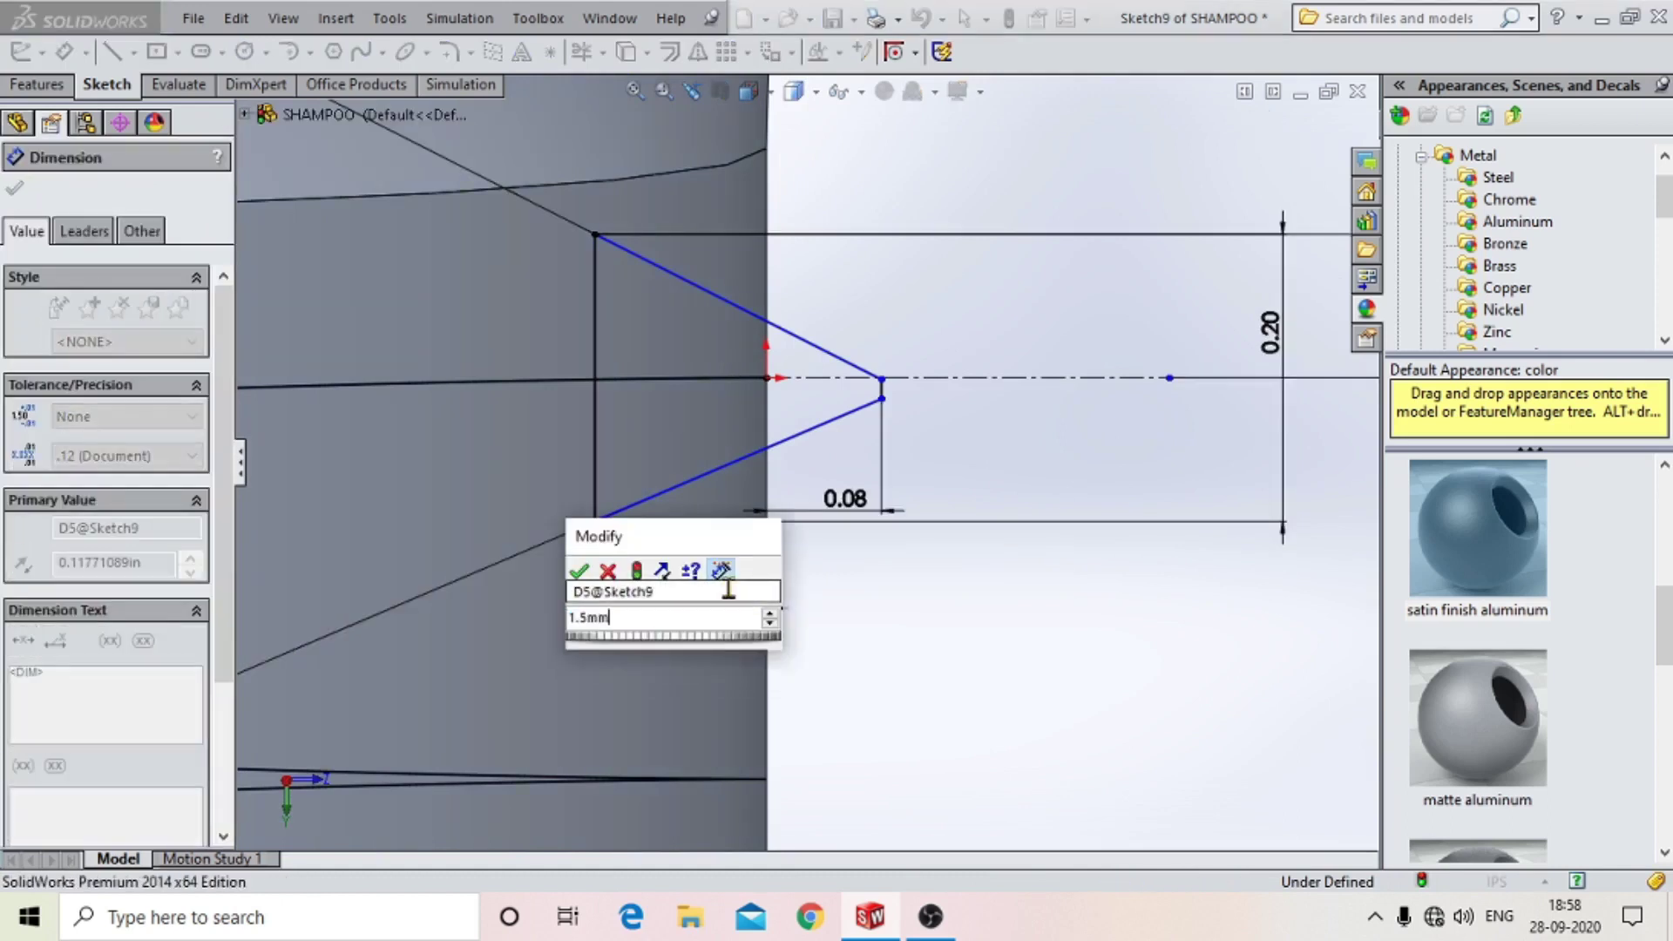
{"action": "key", "text": "Return"}
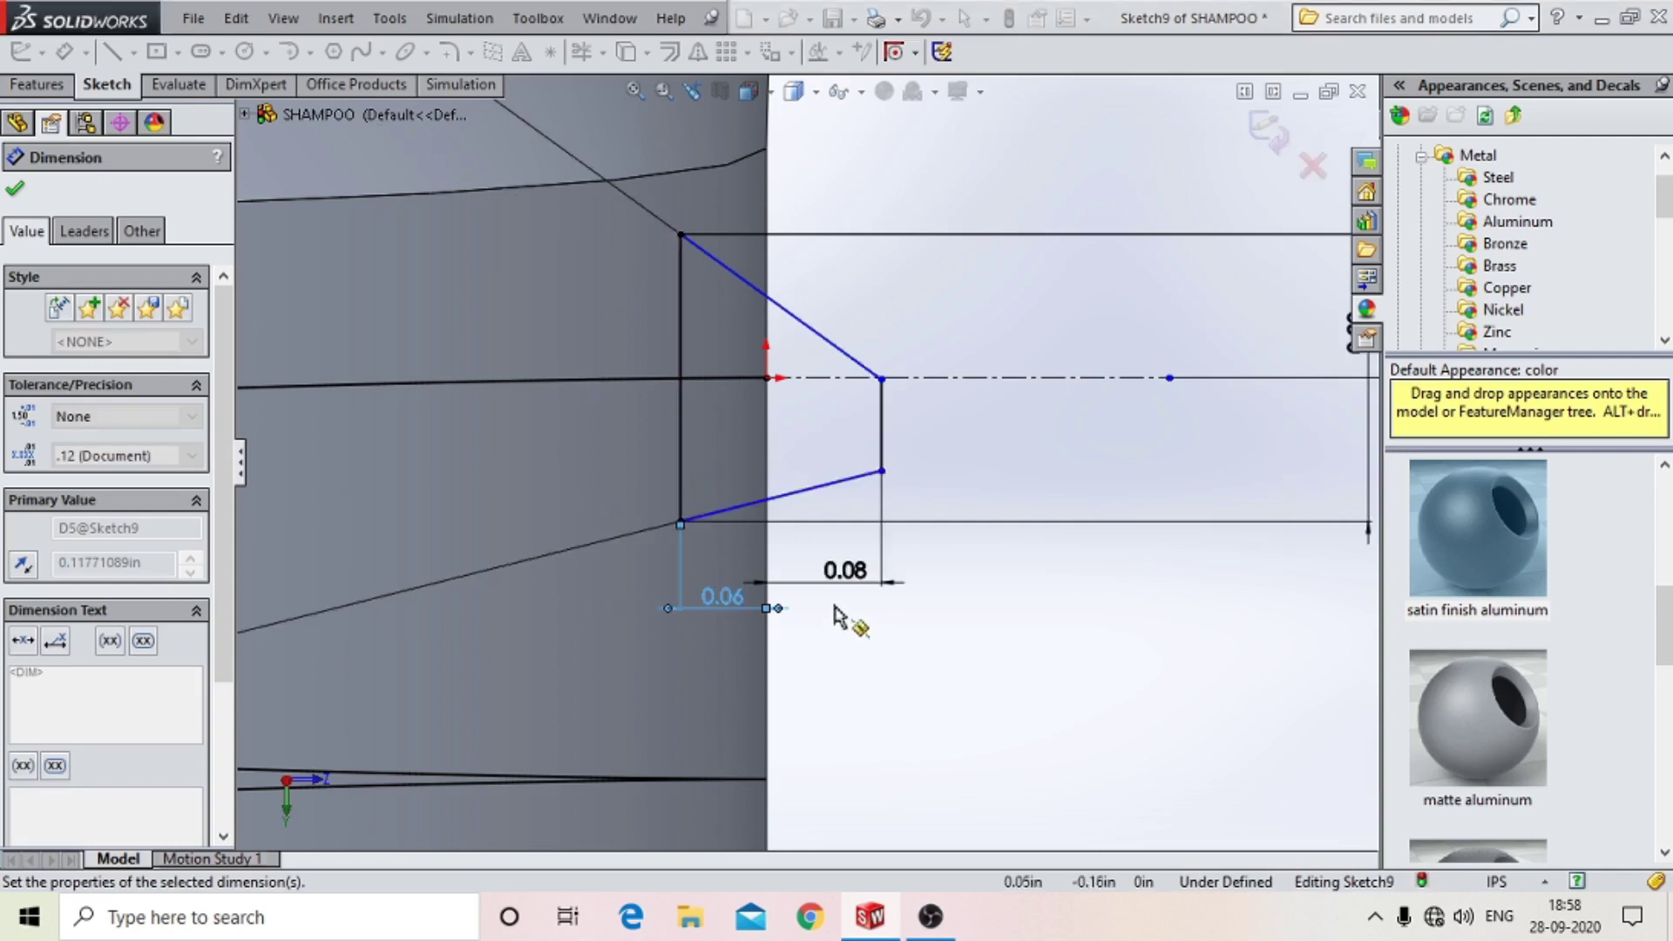
{"action": "scroll", "coordinate": [893, 384], "scroll_direction": "down", "scroll_amount": 1}
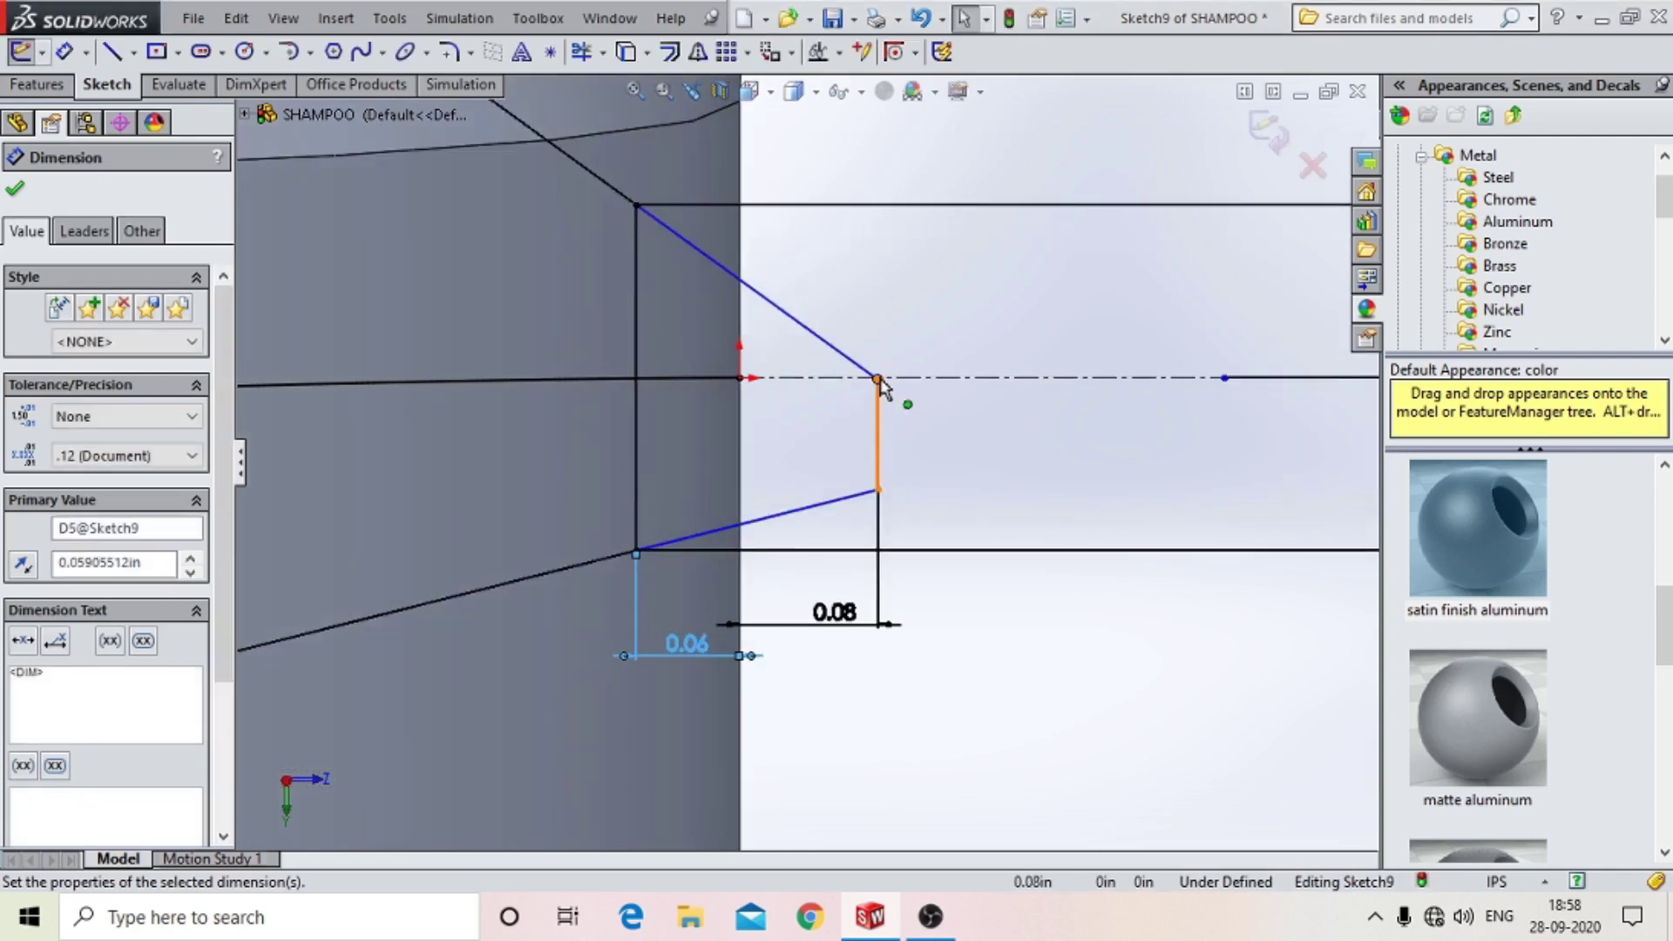
{"action": "left_click_drag", "start_coordinate": [879, 379], "coordinate": [901, 334]}
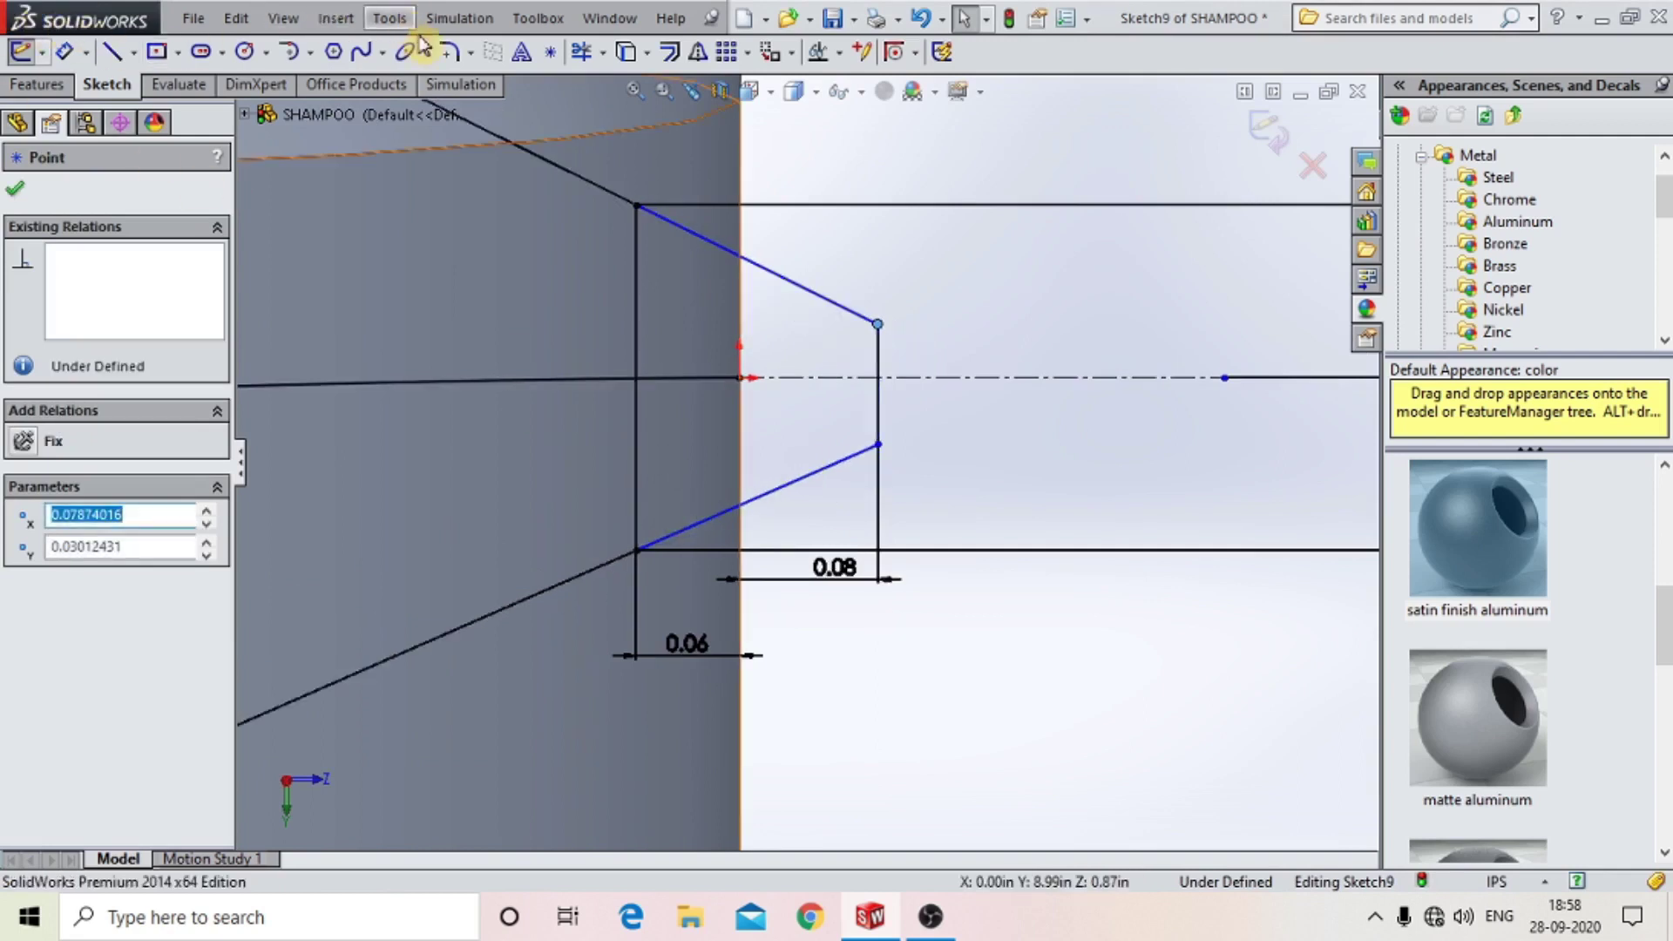
{"action": "left_click", "coordinate": [449, 54]}
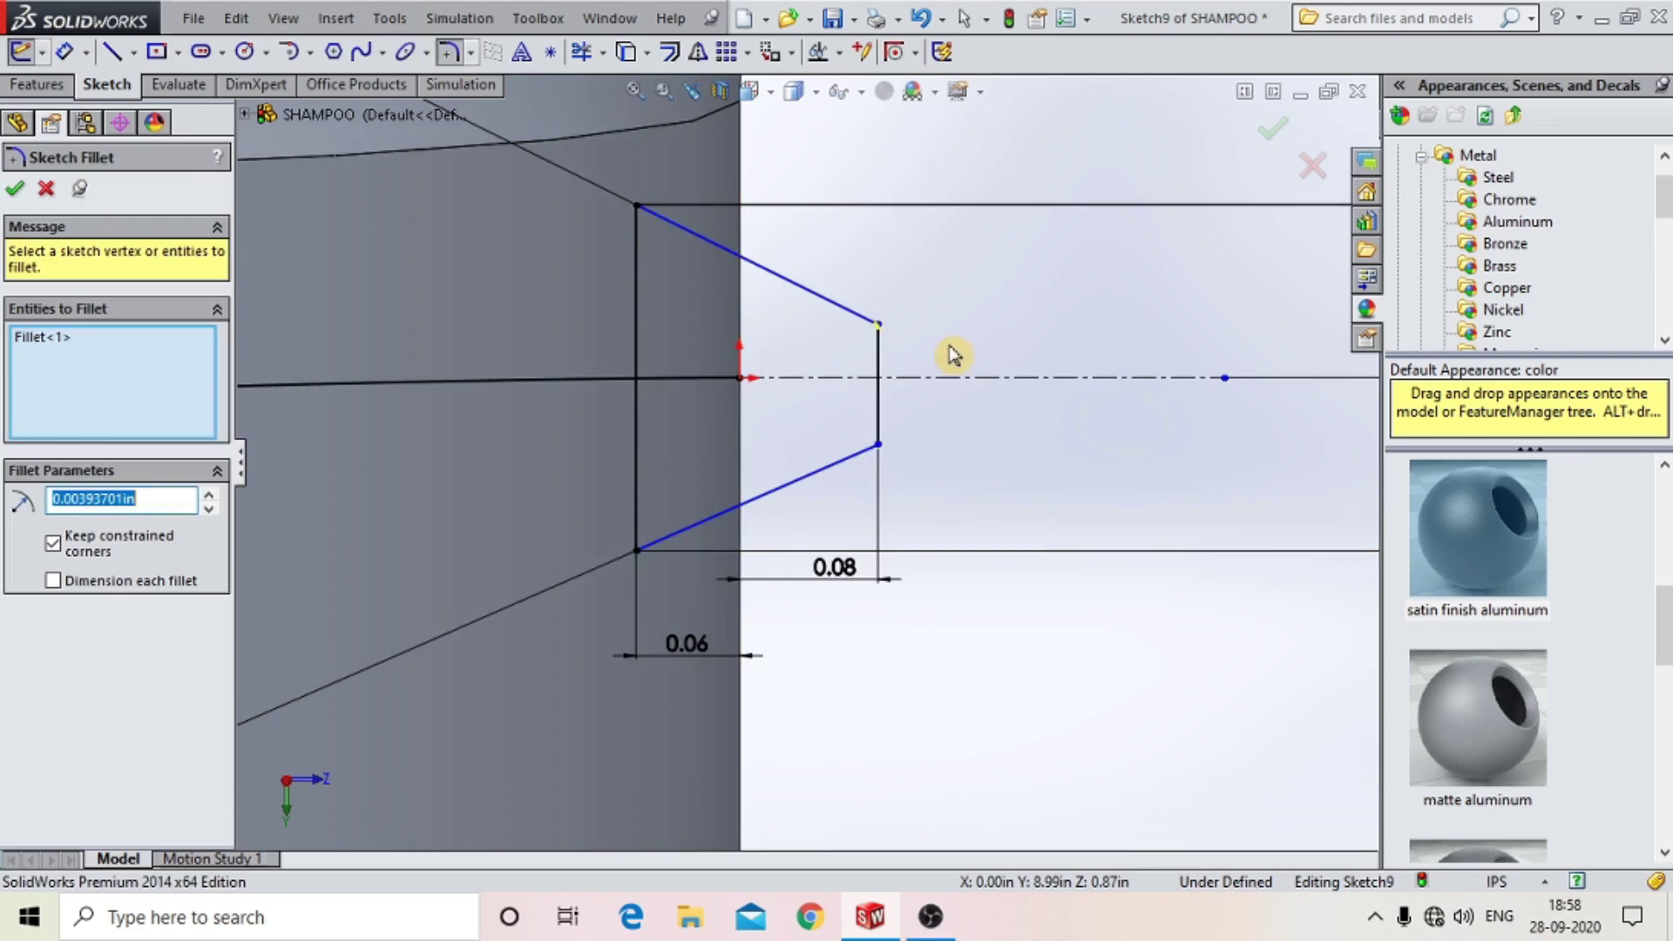
Round the lower tip corner with an R0.02 sketch fillet.
{"action": "scroll", "coordinate": [884, 357], "scroll_direction": "down", "scroll_amount": 2}
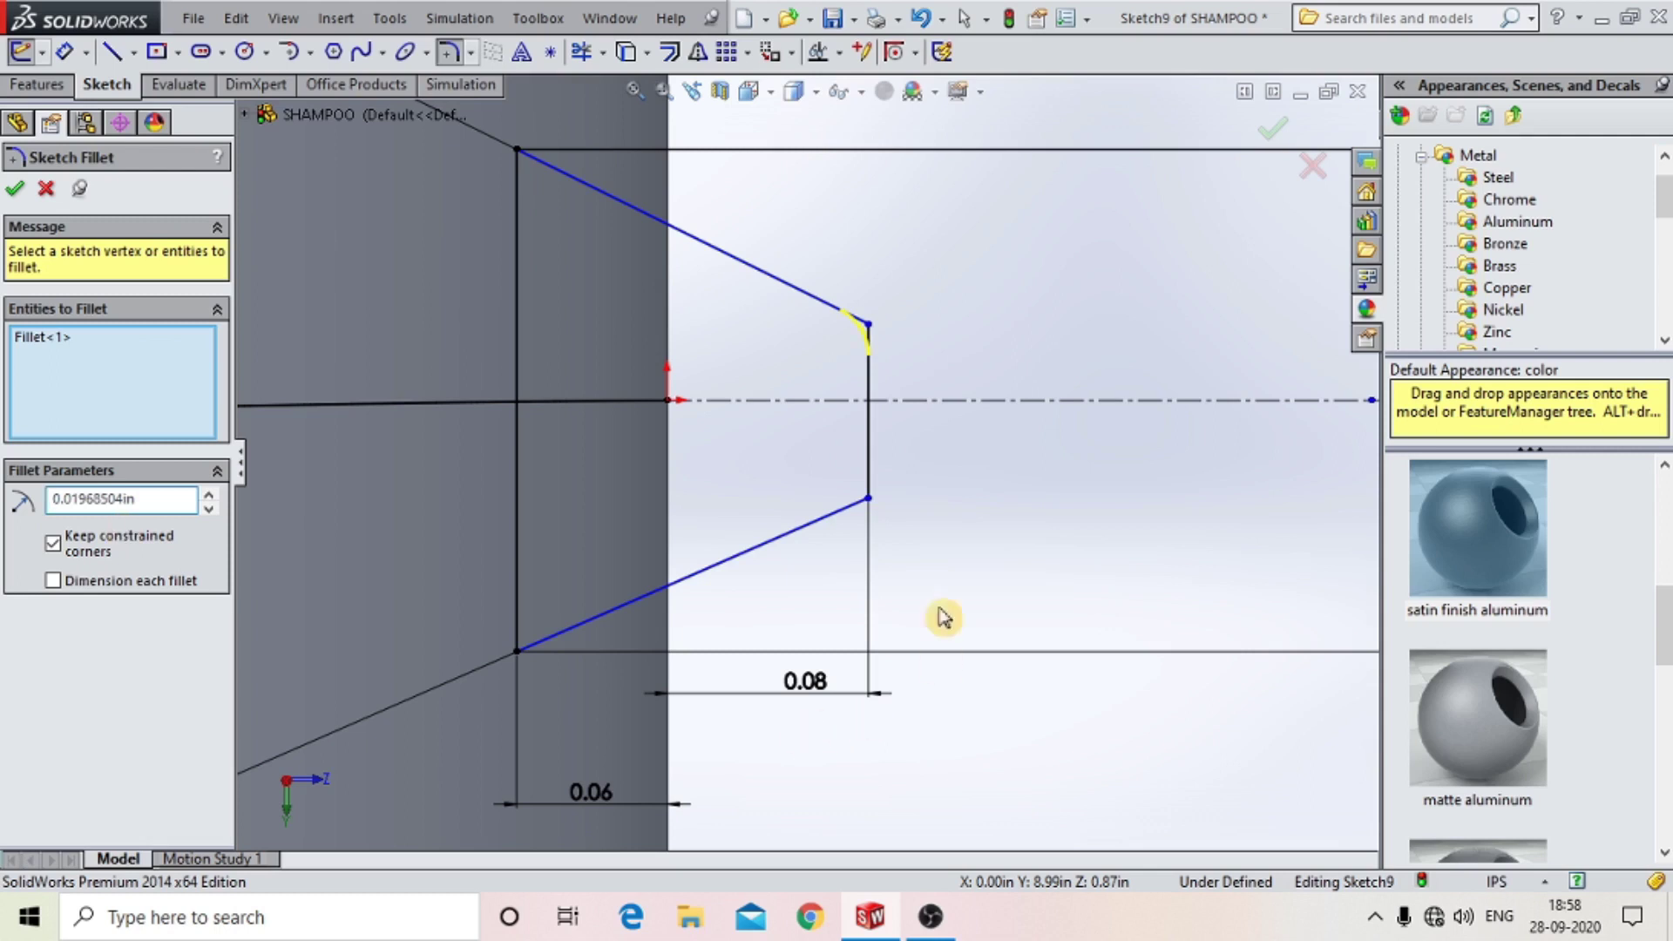
{"action": "left_click", "coordinate": [868, 500]}
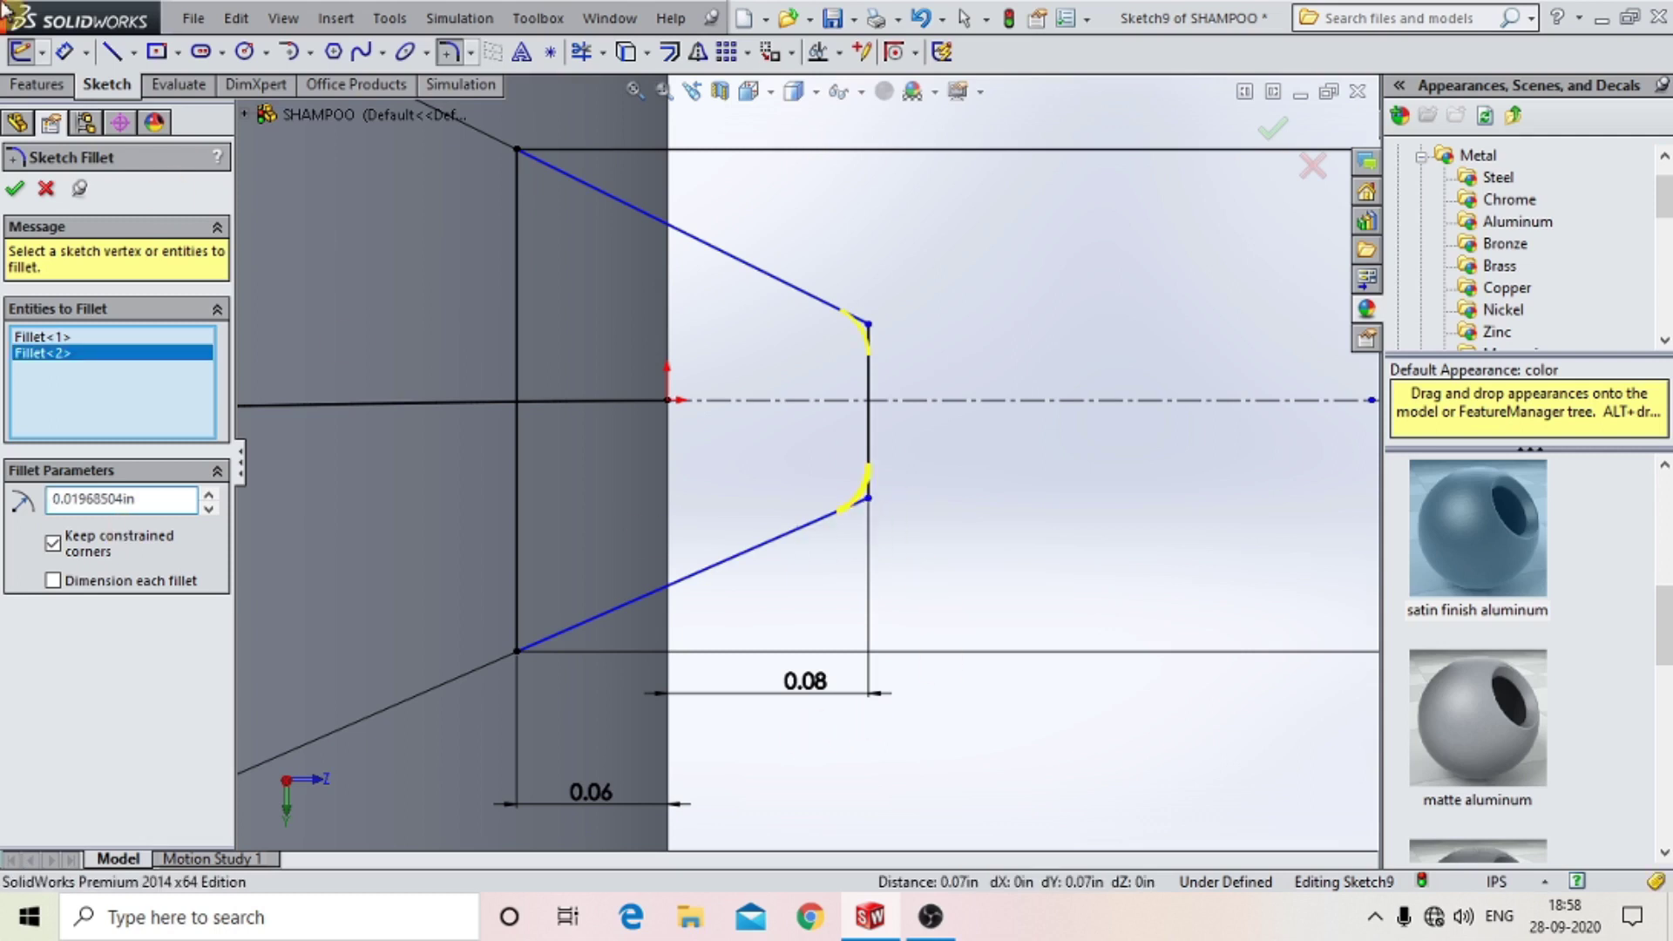
{"action": "left_click", "coordinate": [14, 190]}
{"action": "scroll", "coordinate": [871, 470], "scroll_direction": "up", "scroll_amount": 1}
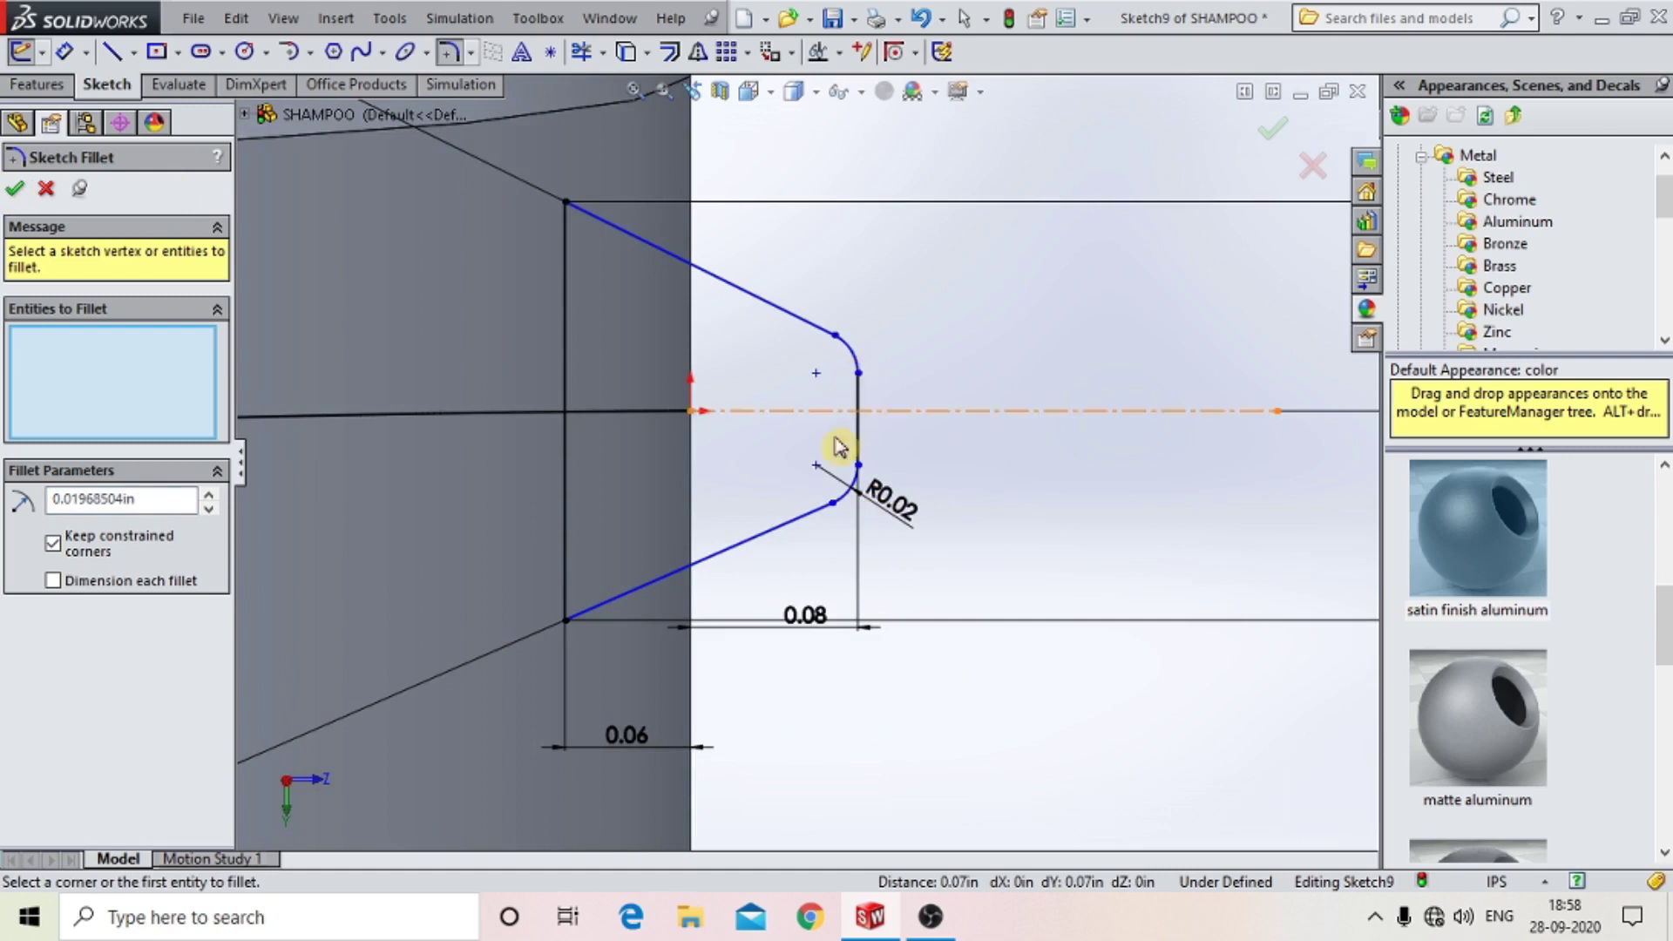
{"action": "left_click", "coordinate": [847, 511]}
{"action": "scroll", "coordinate": [850, 517], "scroll_direction": "down", "scroll_amount": 1}
{"action": "scroll", "coordinate": [852, 516], "scroll_direction": "up", "scroll_amount": 3}
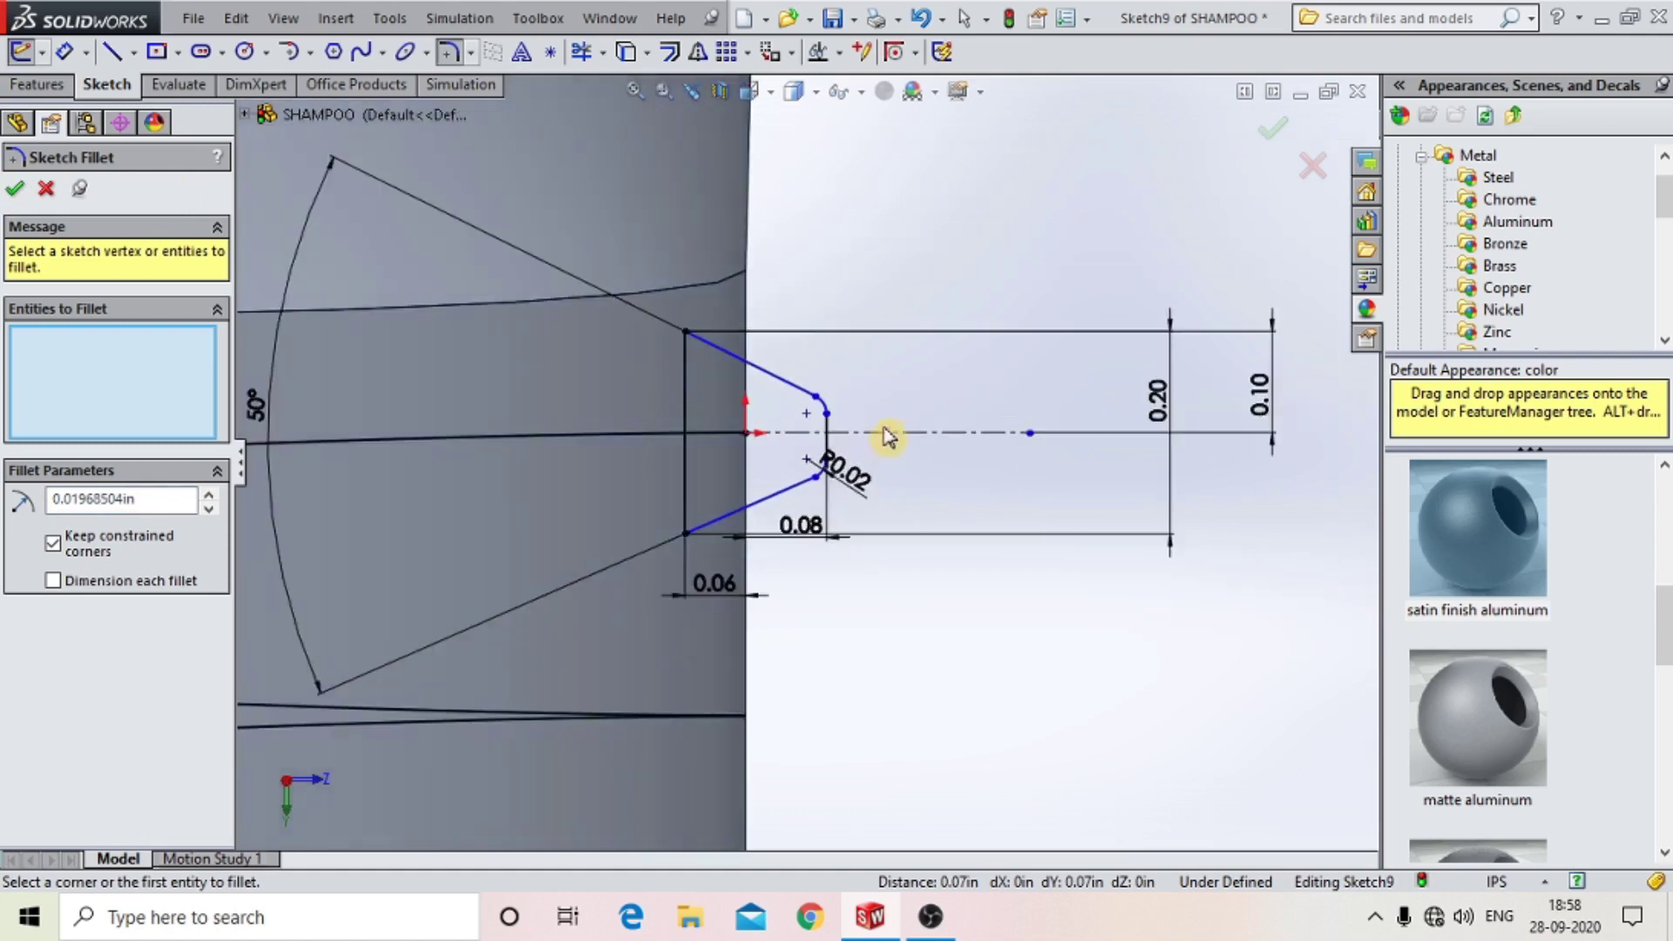
{"action": "scroll", "coordinate": [839, 437], "scroll_direction": "down", "scroll_amount": 3}
Fillet the upper tip corner and drag its fillet endpoint into place.
{"action": "left_click", "coordinate": [812, 414]}
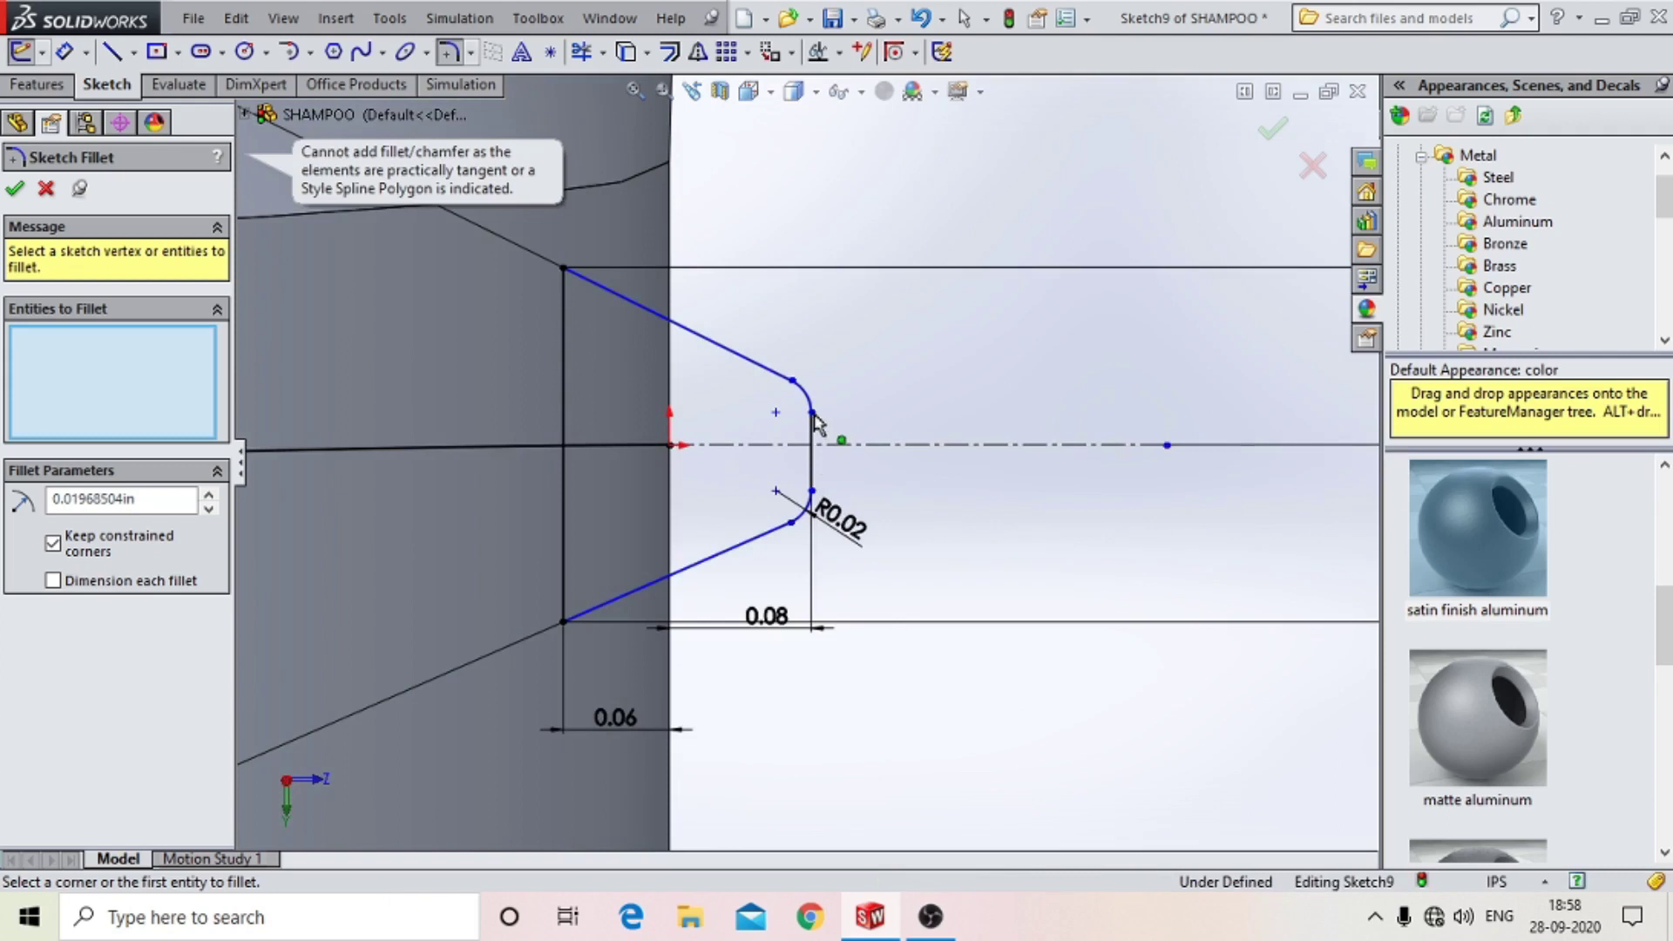
{"action": "left_click", "coordinate": [15, 189]}
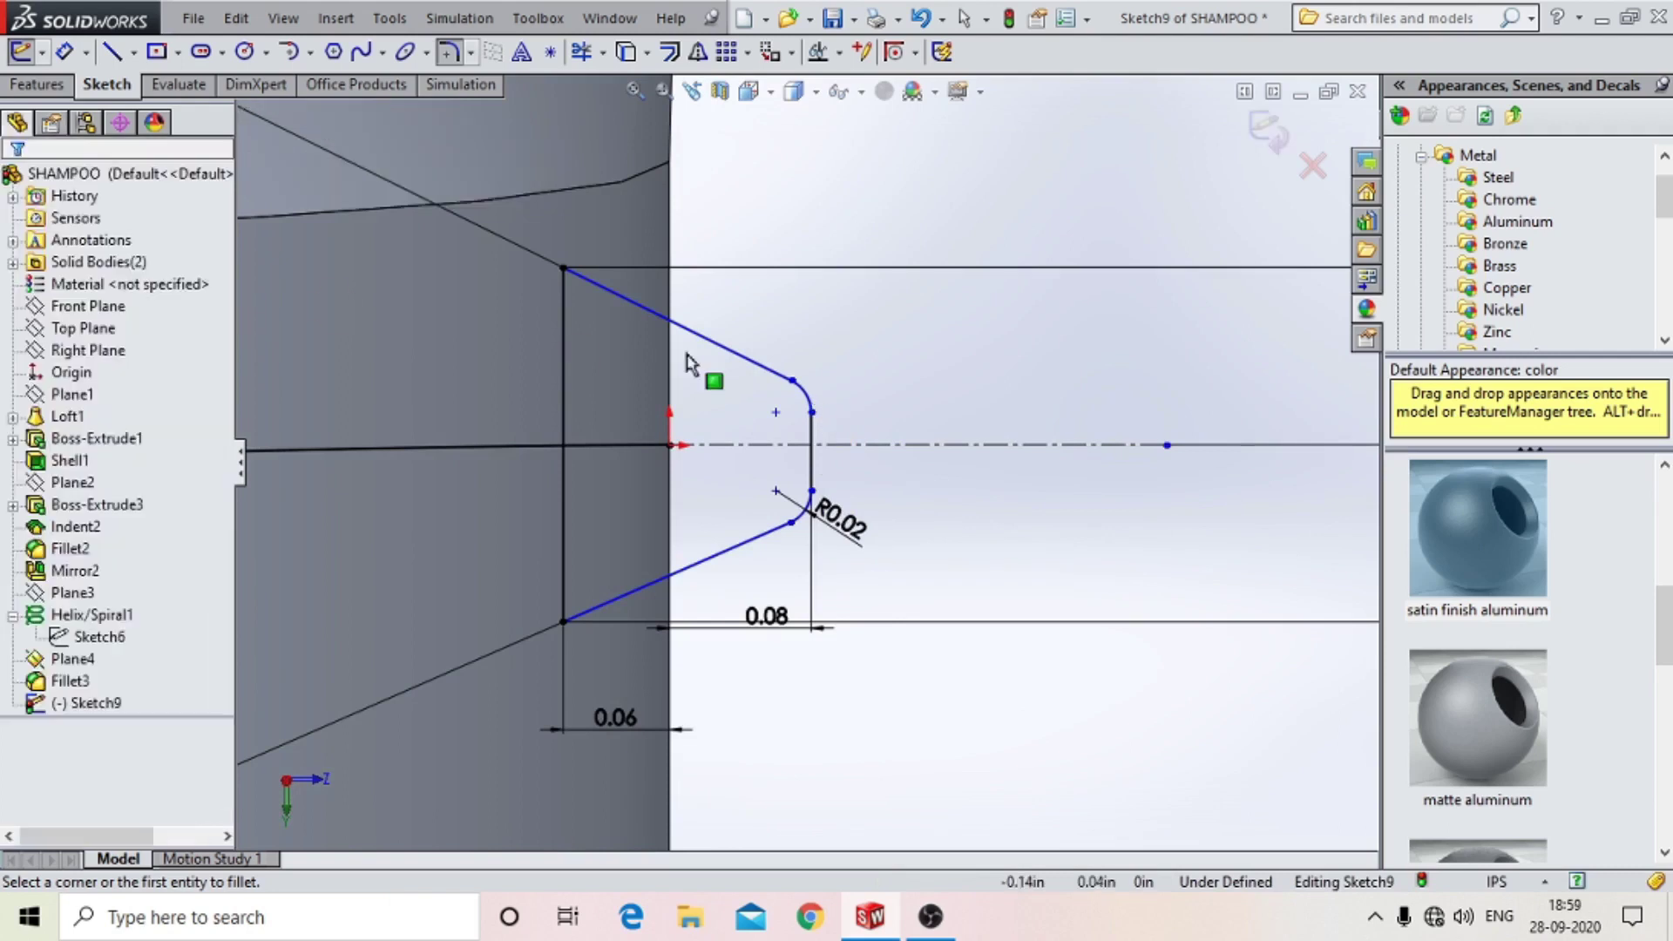
{"action": "left_click", "coordinate": [812, 413]}
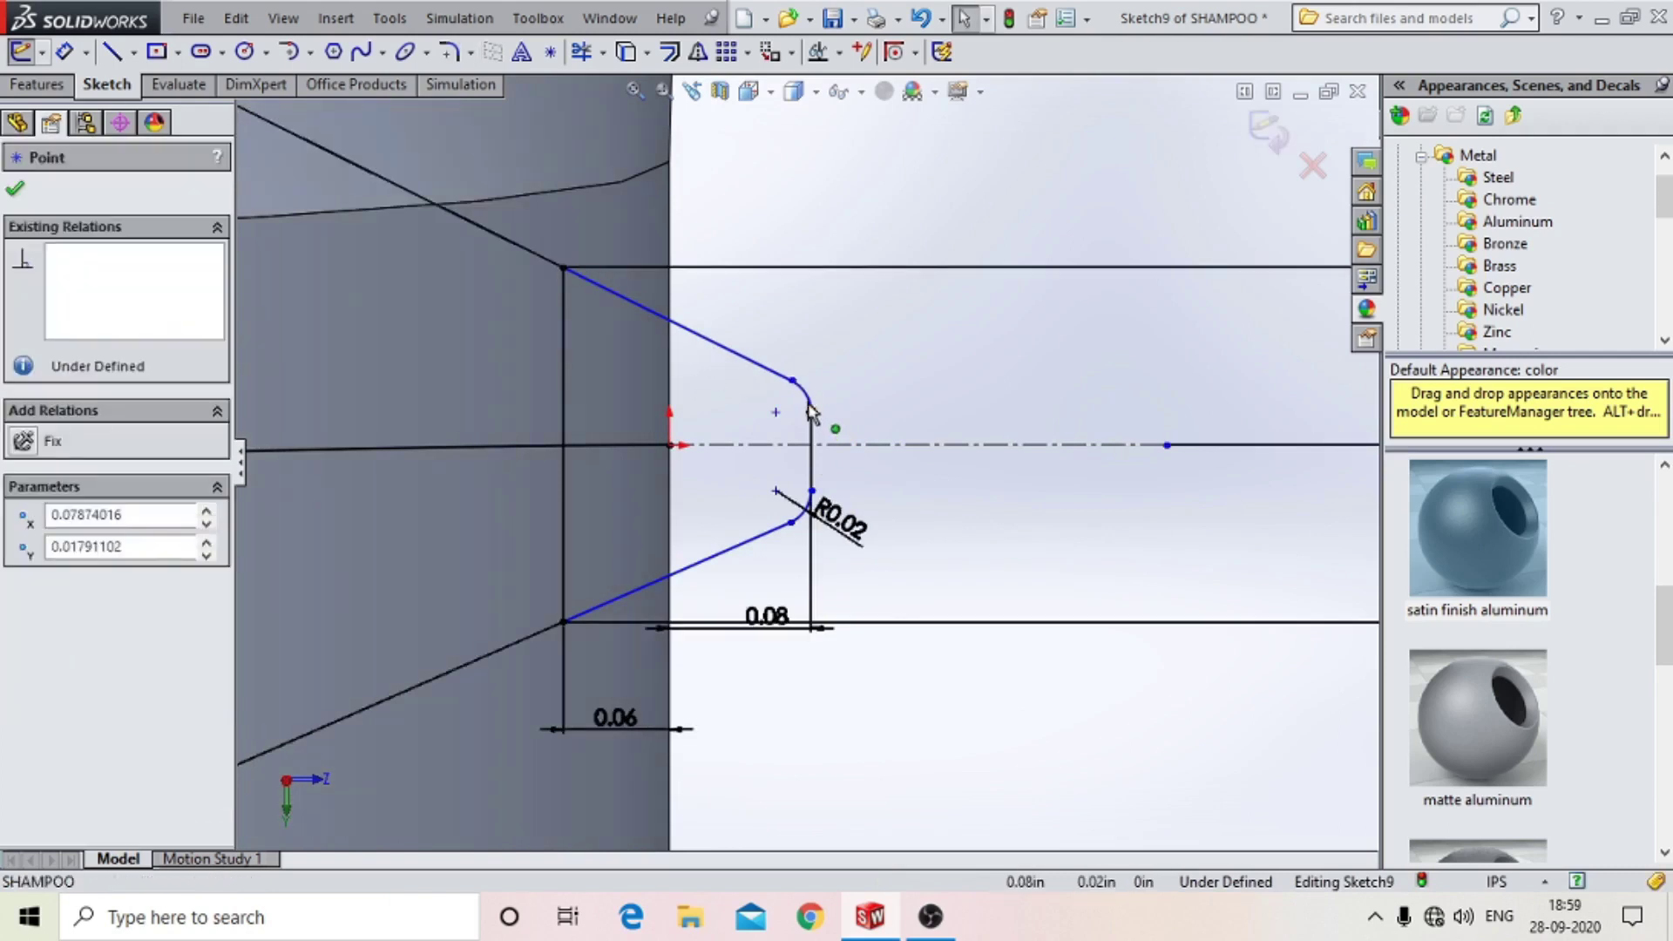
{"action": "left_click_drag", "start_coordinate": [817, 389], "coordinate": [817, 403]}
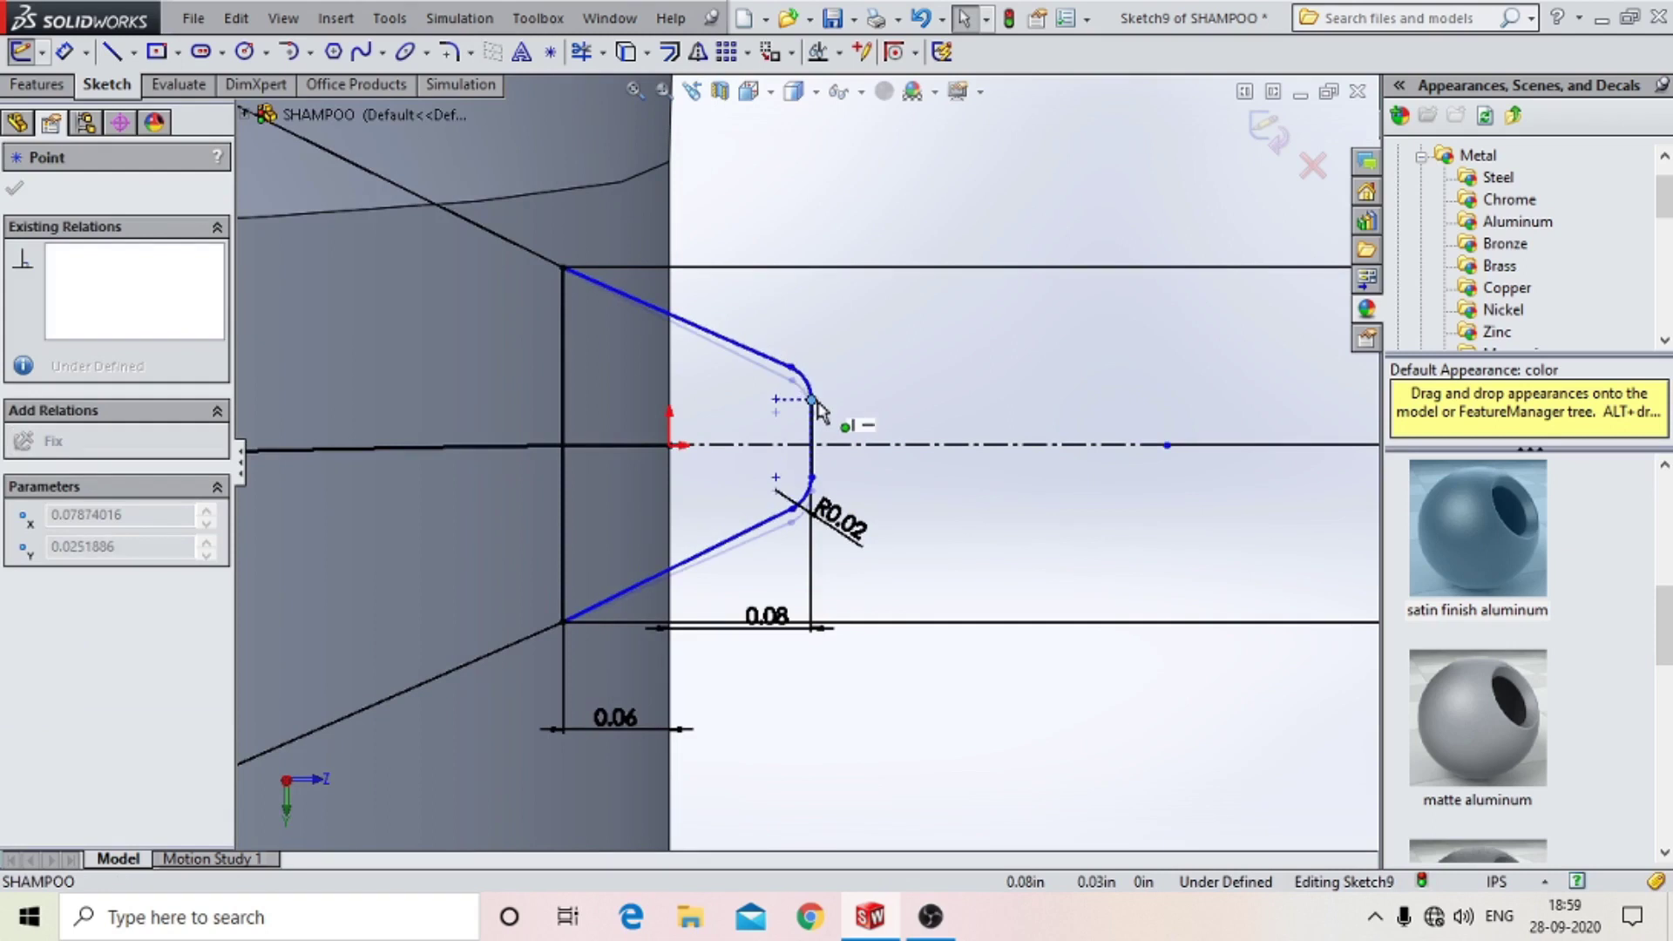
{"action": "left_click_drag", "start_coordinate": [817, 400], "coordinate": [822, 415]}
{"action": "scroll", "coordinate": [784, 444], "scroll_direction": "down", "scroll_amount": 3}
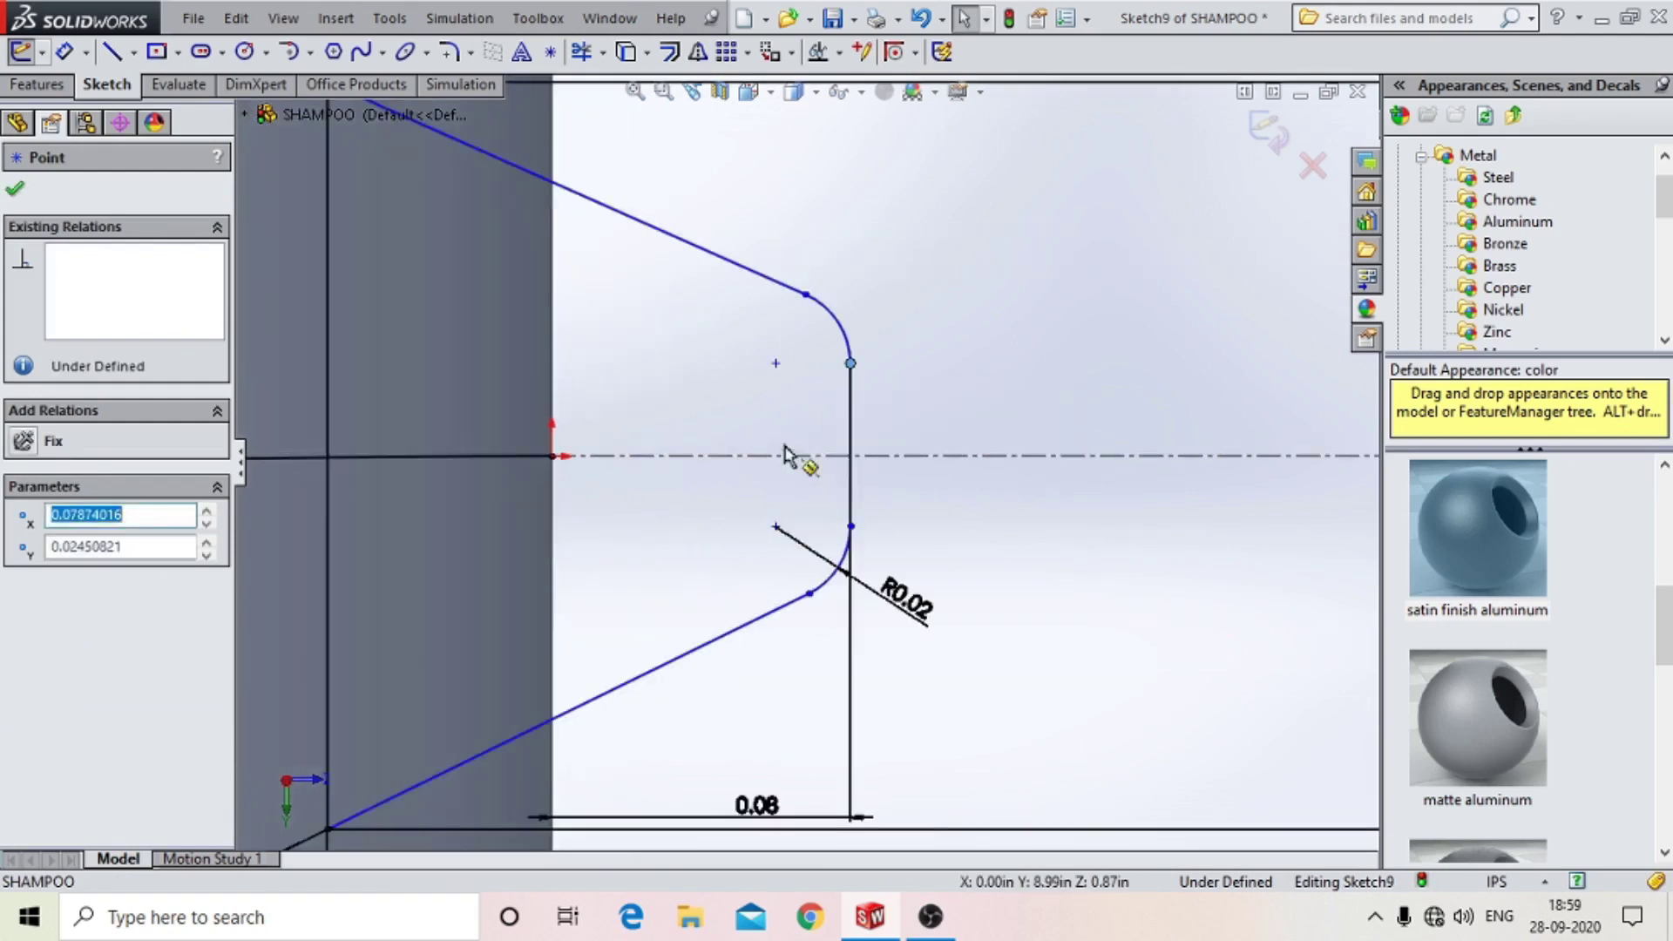
{"action": "scroll", "coordinate": [880, 471], "scroll_direction": "up", "scroll_amount": 2}
{"action": "left_click", "coordinate": [15, 190]}
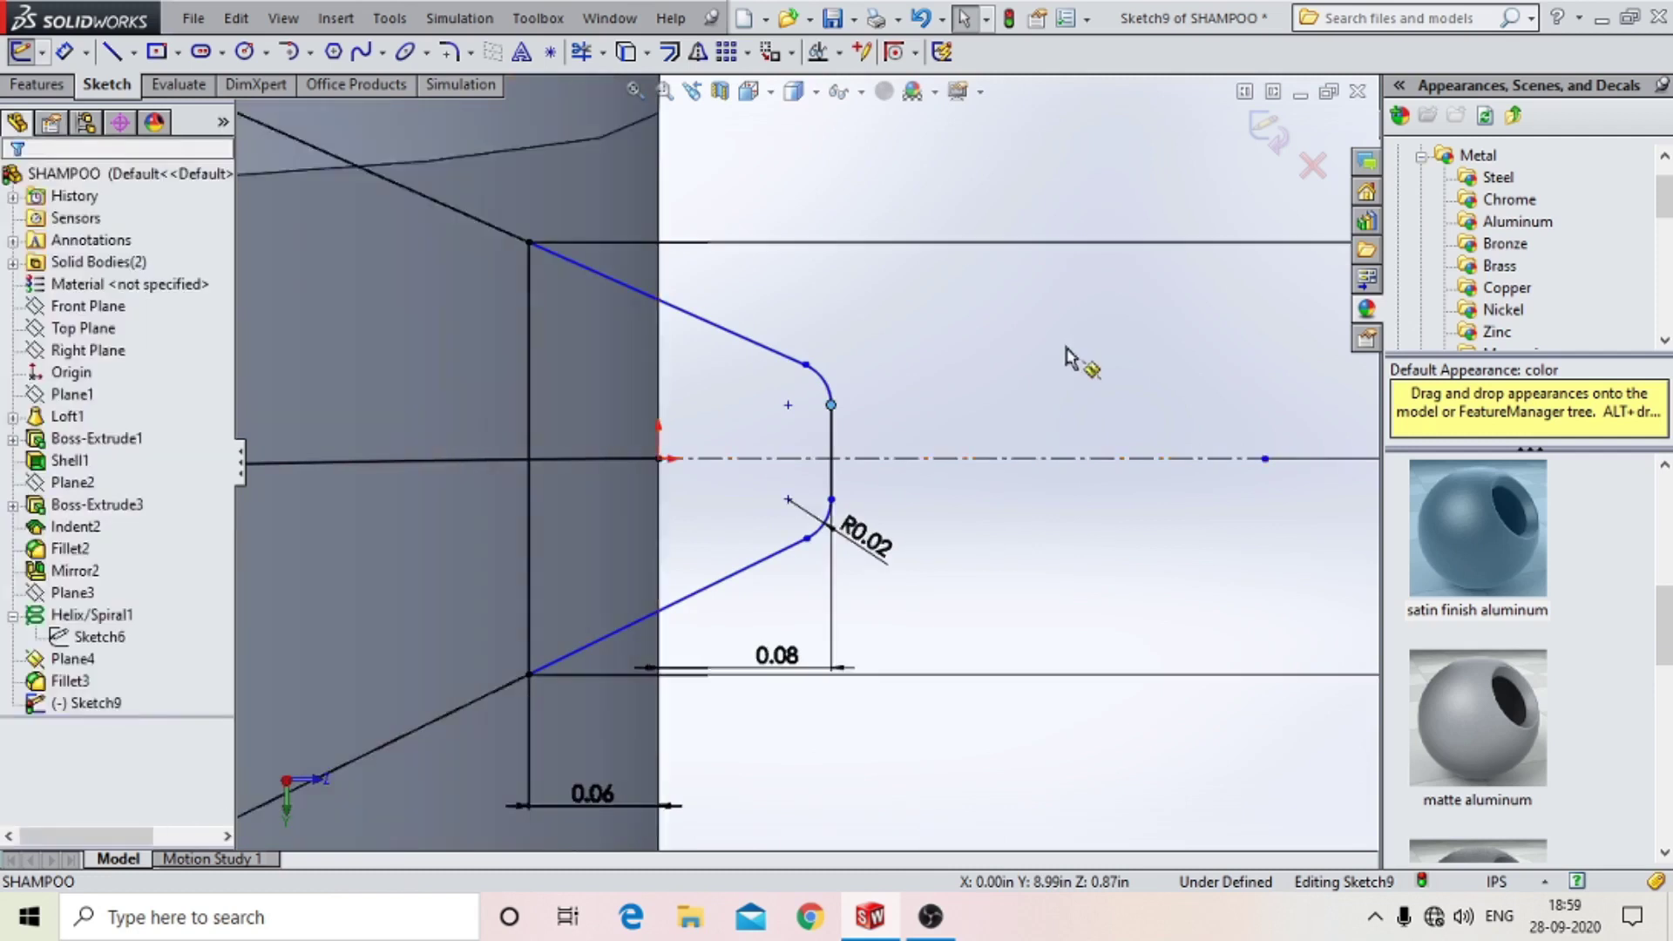
{"action": "scroll", "coordinate": [871, 449], "scroll_direction": "up", "scroll_amount": 3}
Delete the construction centerline with its 0.10 dimension and exit the sketch.
{"action": "left_click", "coordinate": [872, 459]}
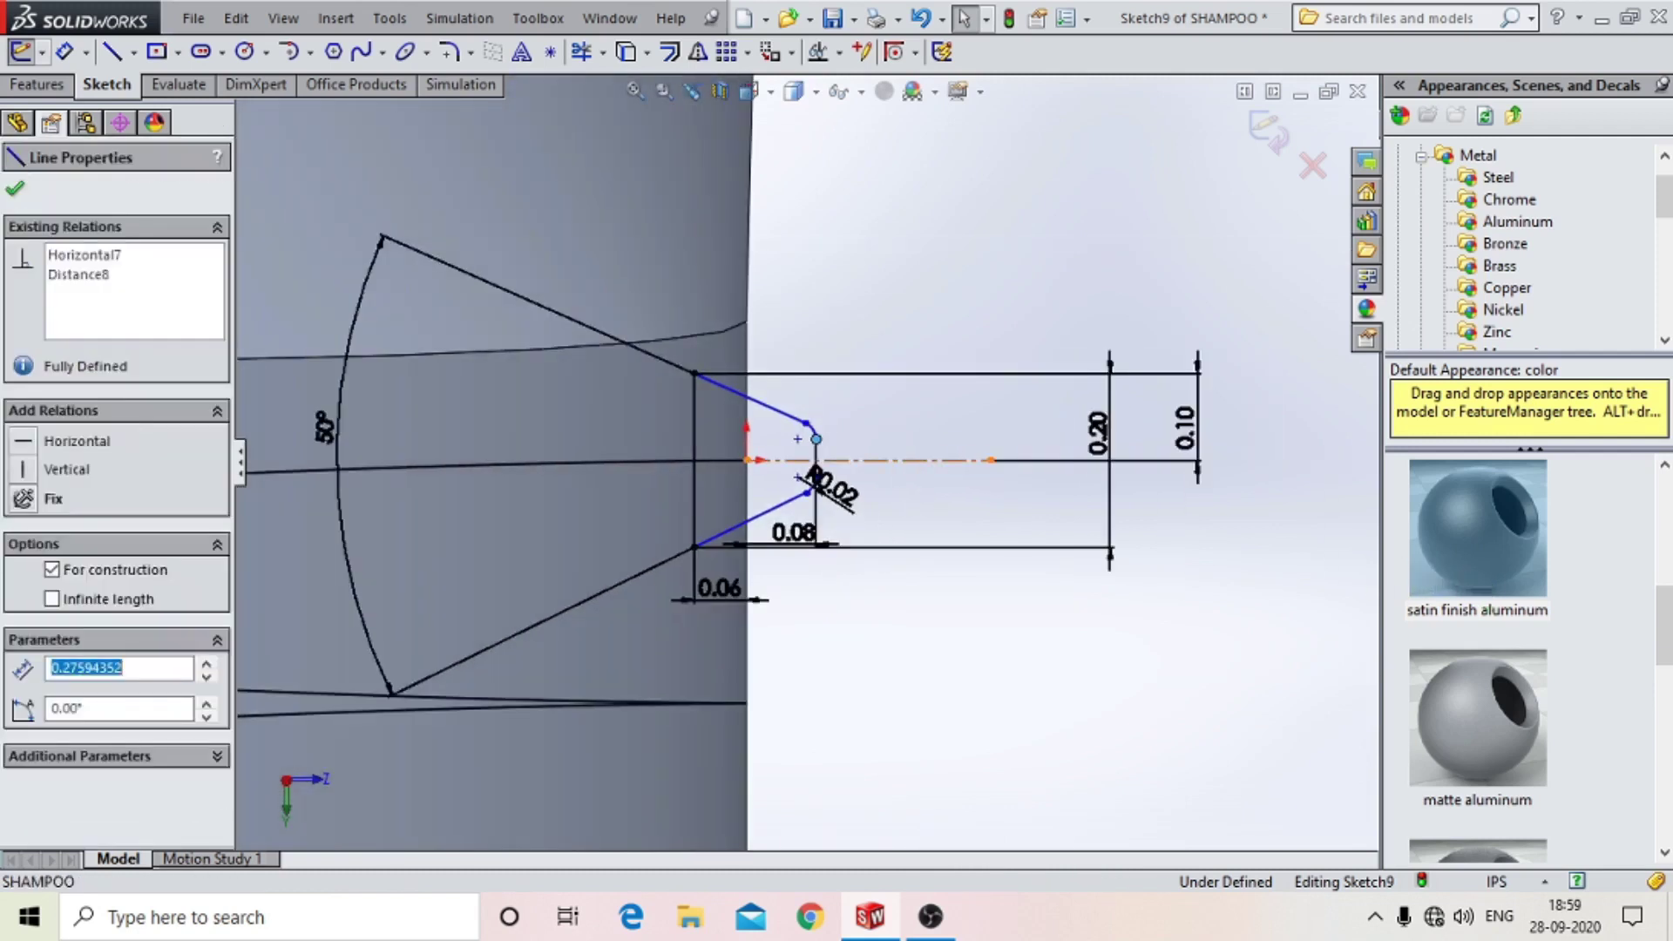
{"action": "key", "text": "Delete"}
{"action": "left_click", "coordinate": [690, 460]}
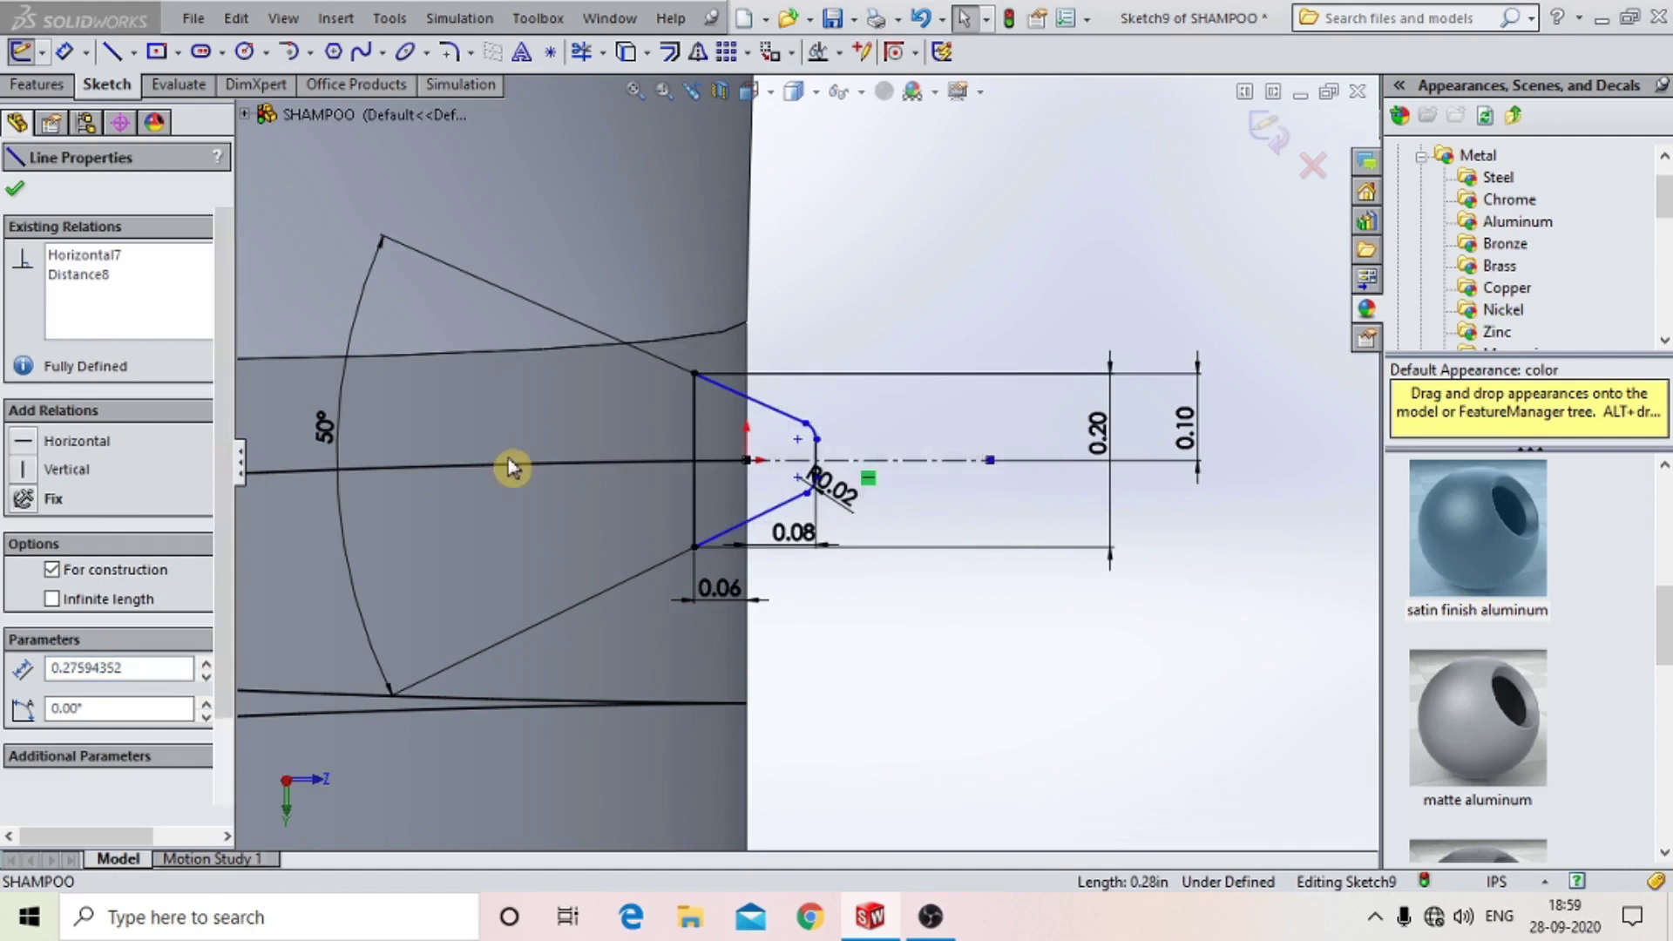
{"action": "left_click", "coordinate": [698, 505]}
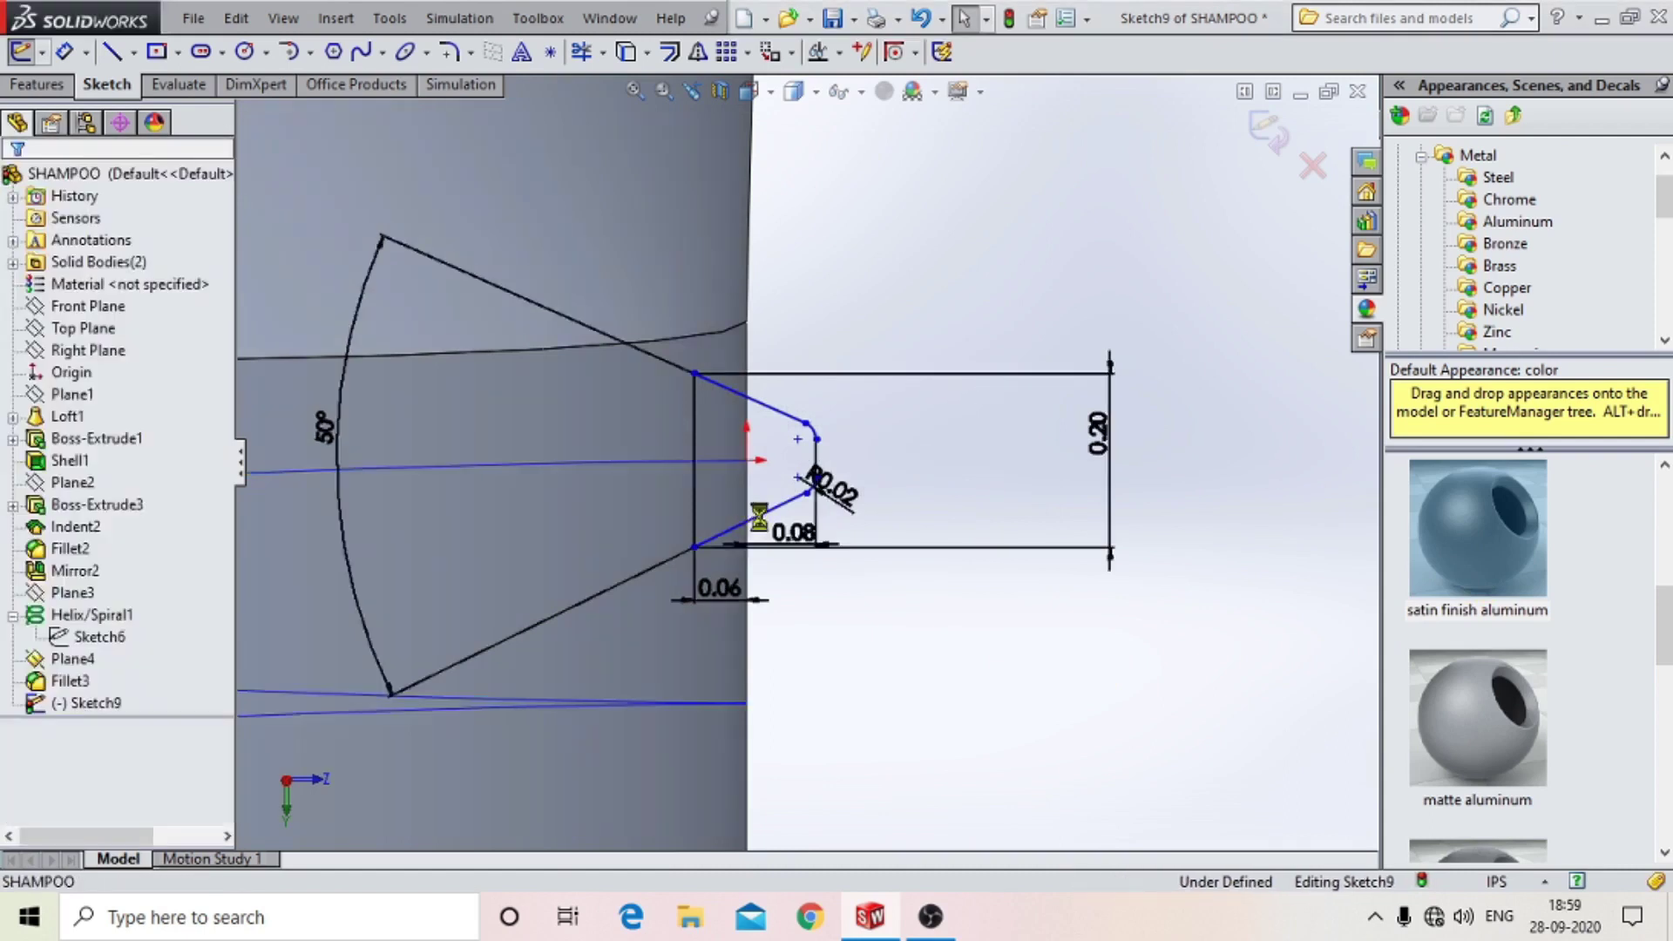
{"action": "scroll", "coordinate": [772, 440], "scroll_direction": "up", "scroll_amount": 5}
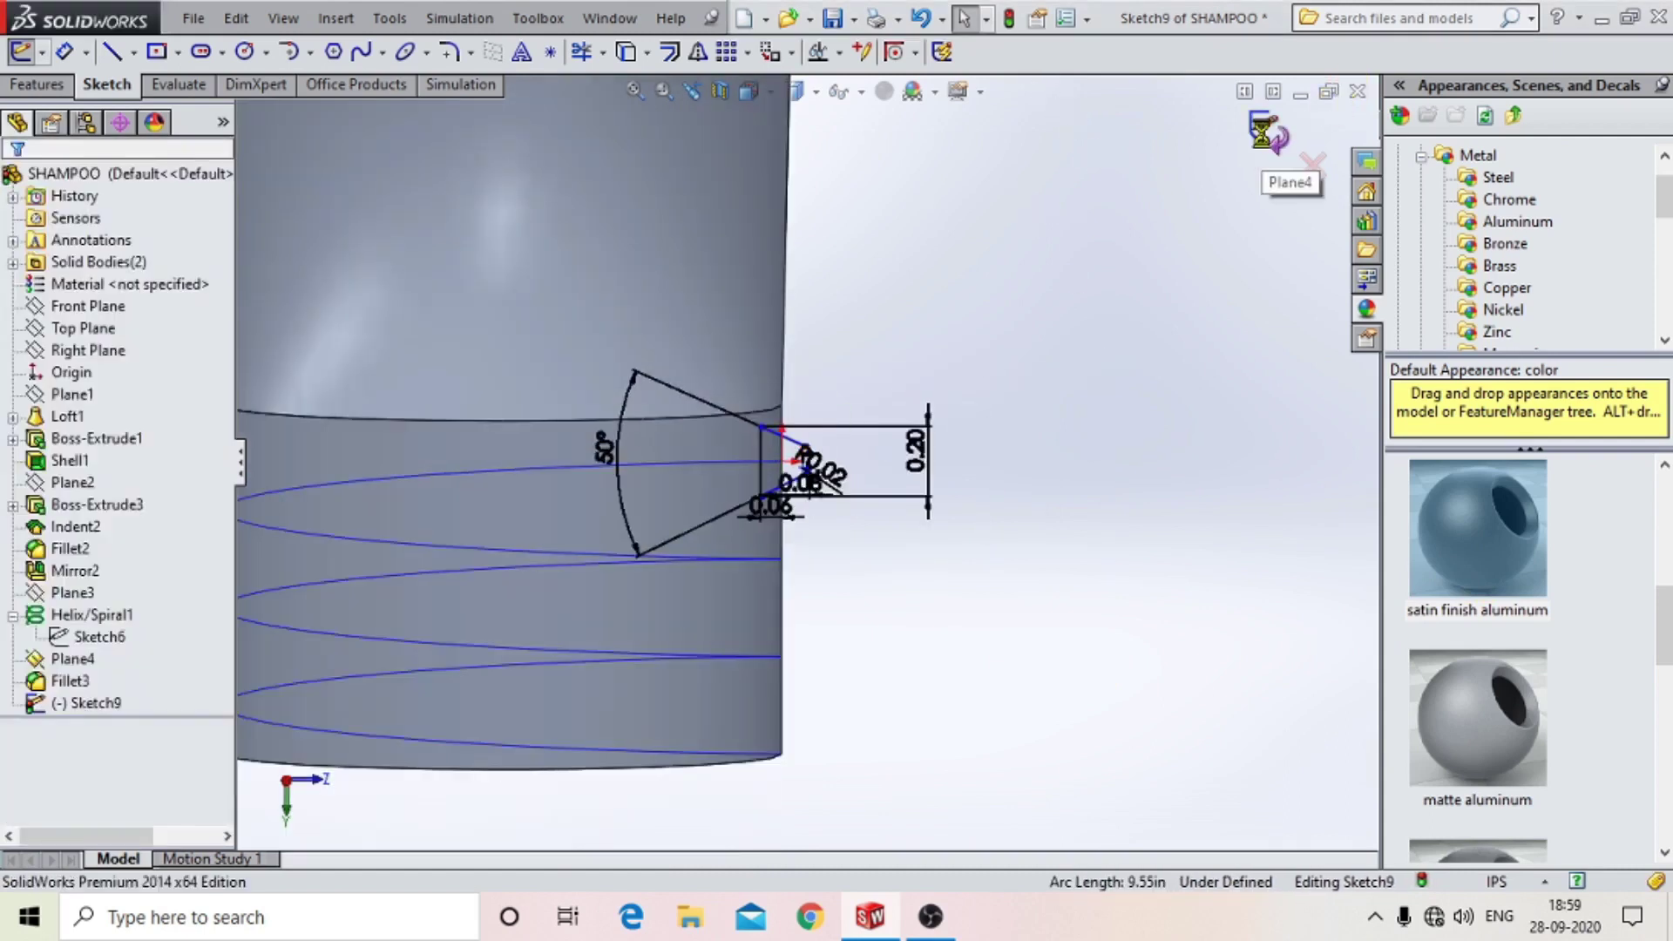
{"action": "key", "text": "ctrl+b"}
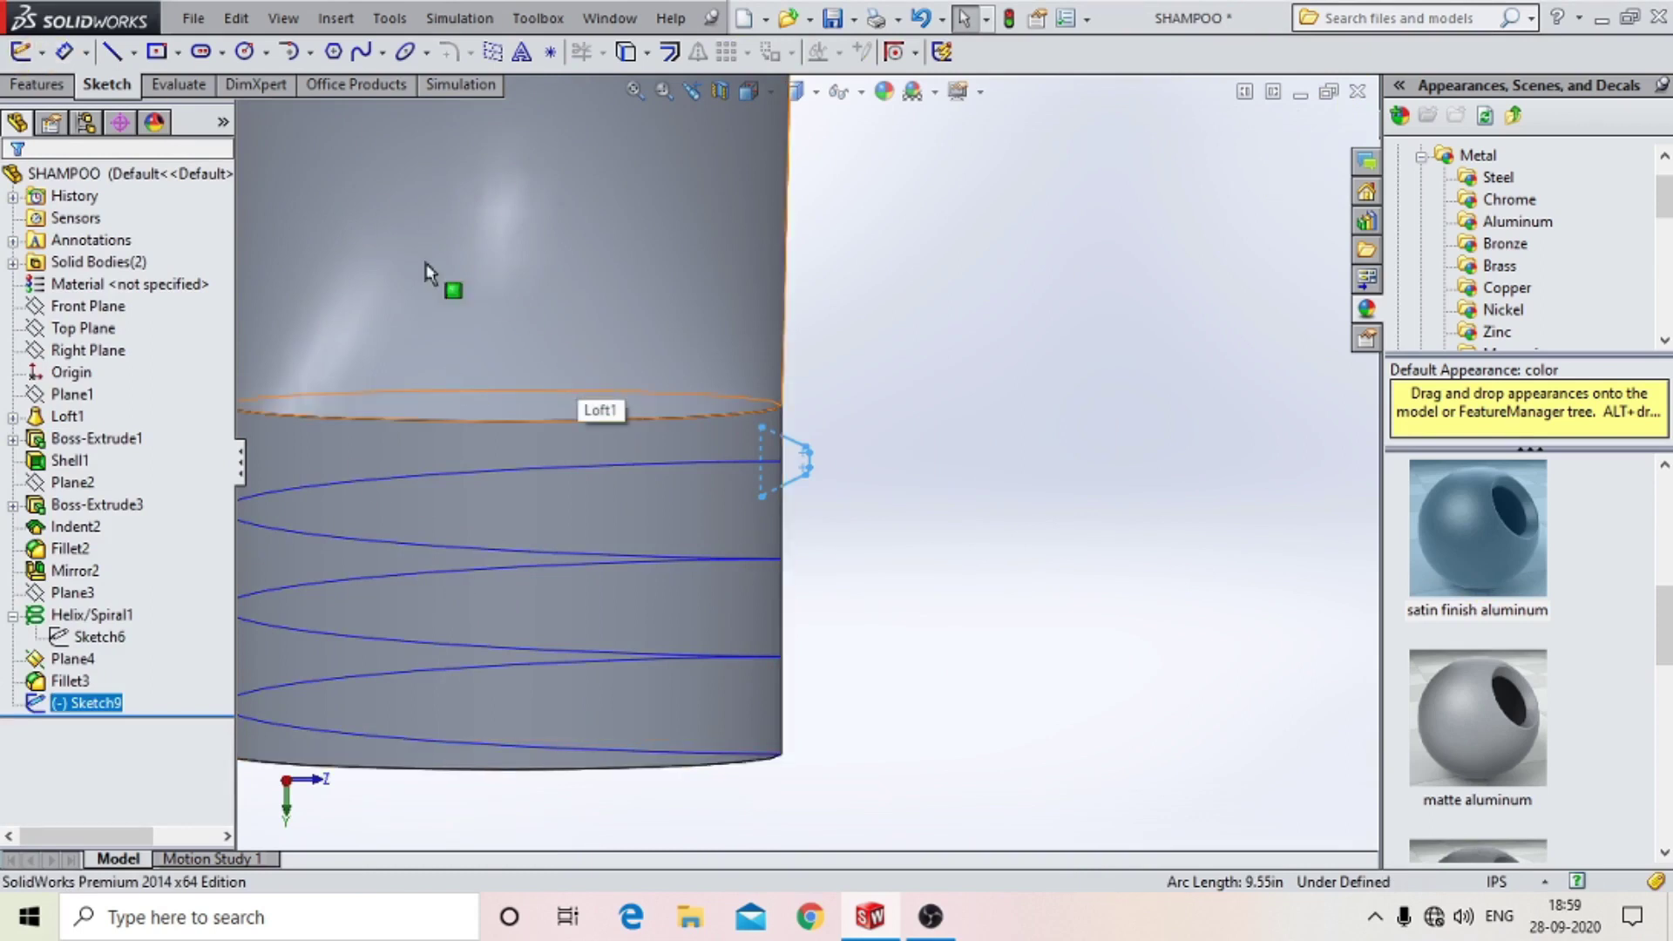
{"action": "left_click", "coordinate": [31, 87]}
{"action": "left_click", "coordinate": [77, 54]}
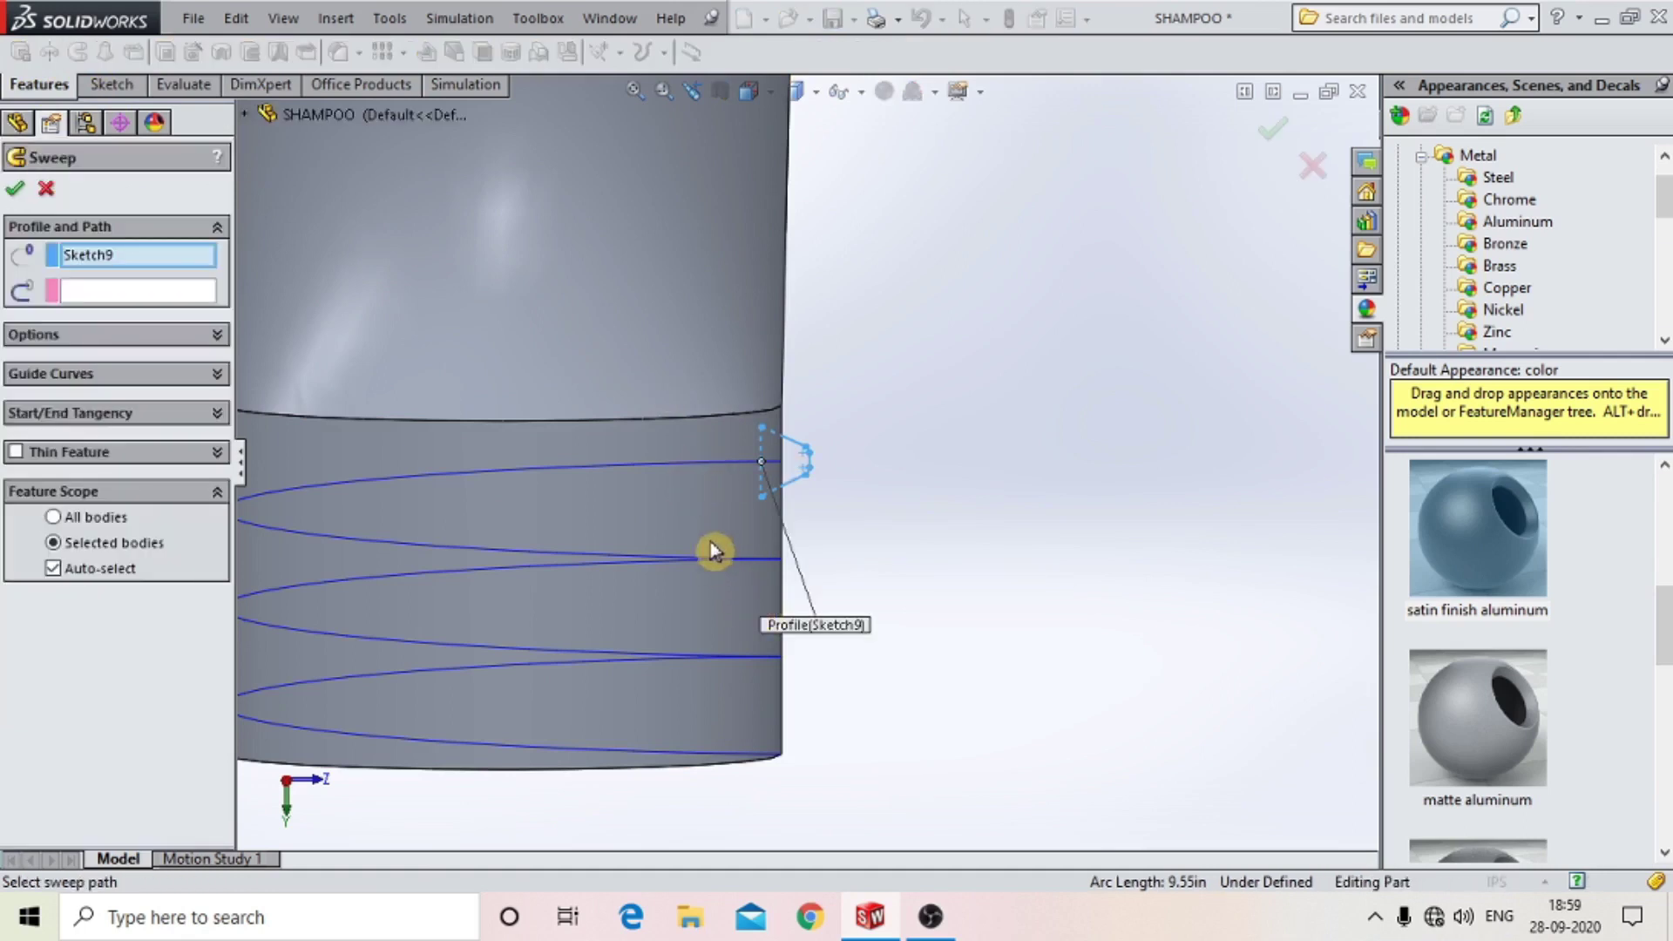
{"action": "scroll", "coordinate": [712, 576], "scroll_direction": "up", "scroll_amount": 3}
{"action": "mouse_move", "coordinate": [709, 522]}
{"action": "middle_mouse_down"}
{"action": "mouse_move", "coordinate": [770, 131]}
{"action": "mouse_move", "coordinate": [553, 656]}
{"action": "middle_mouse_up"}
{"action": "scroll", "coordinate": [552, 656], "scroll_direction": "down", "scroll_amount": 3}
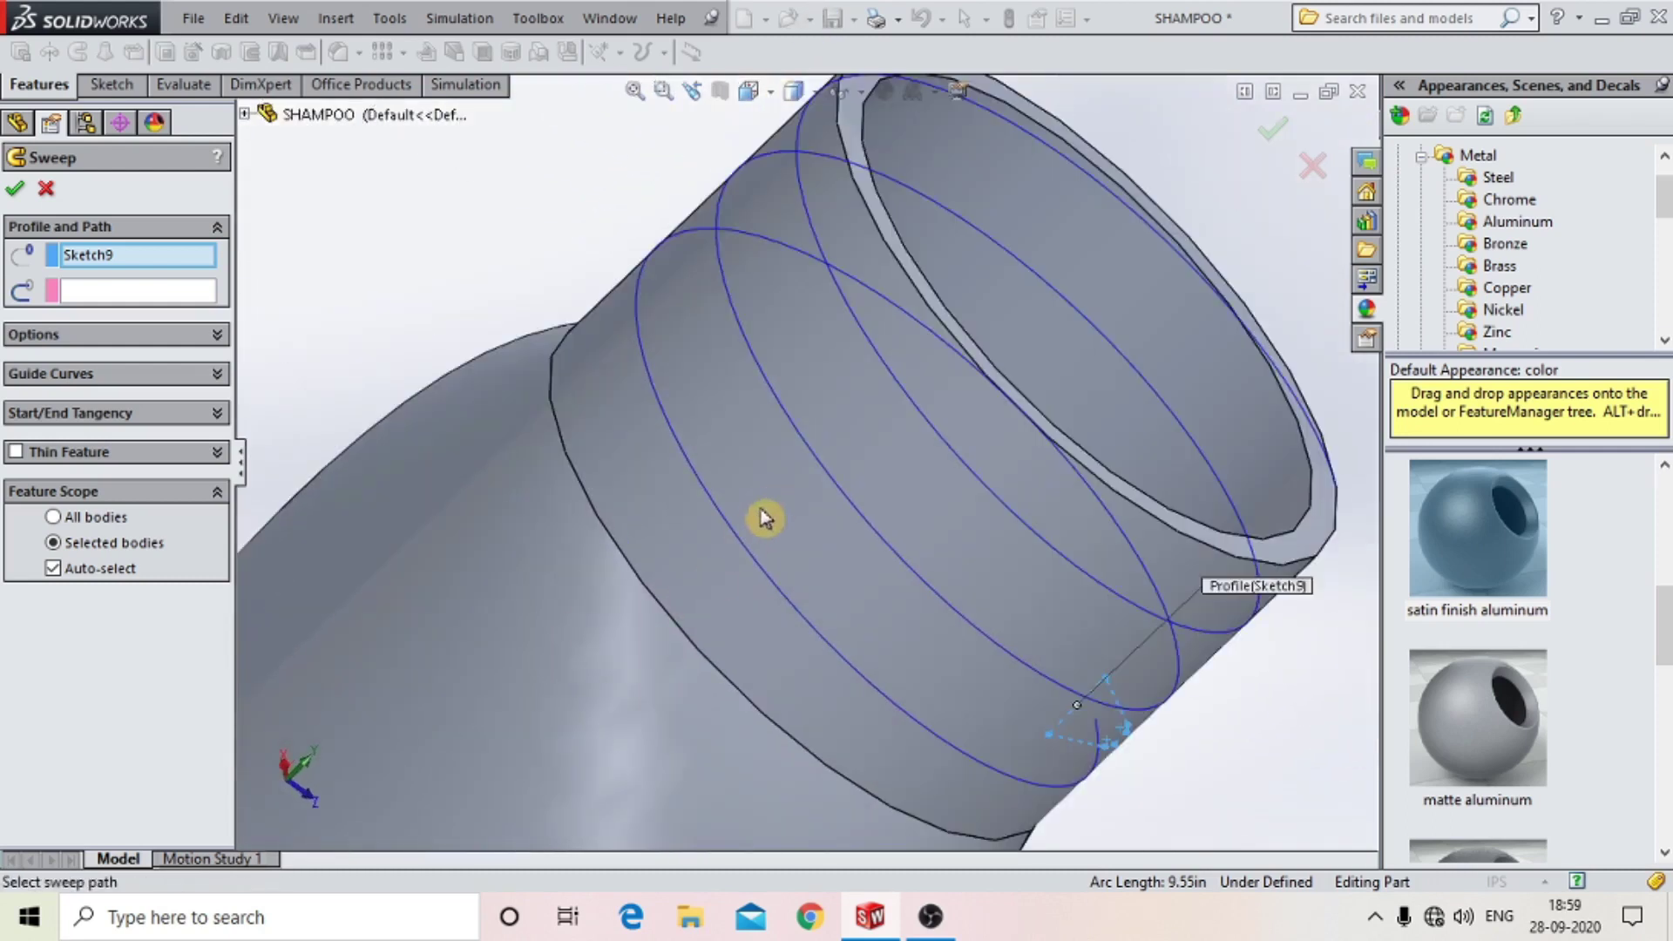
{"action": "left_click", "coordinate": [44, 192]}
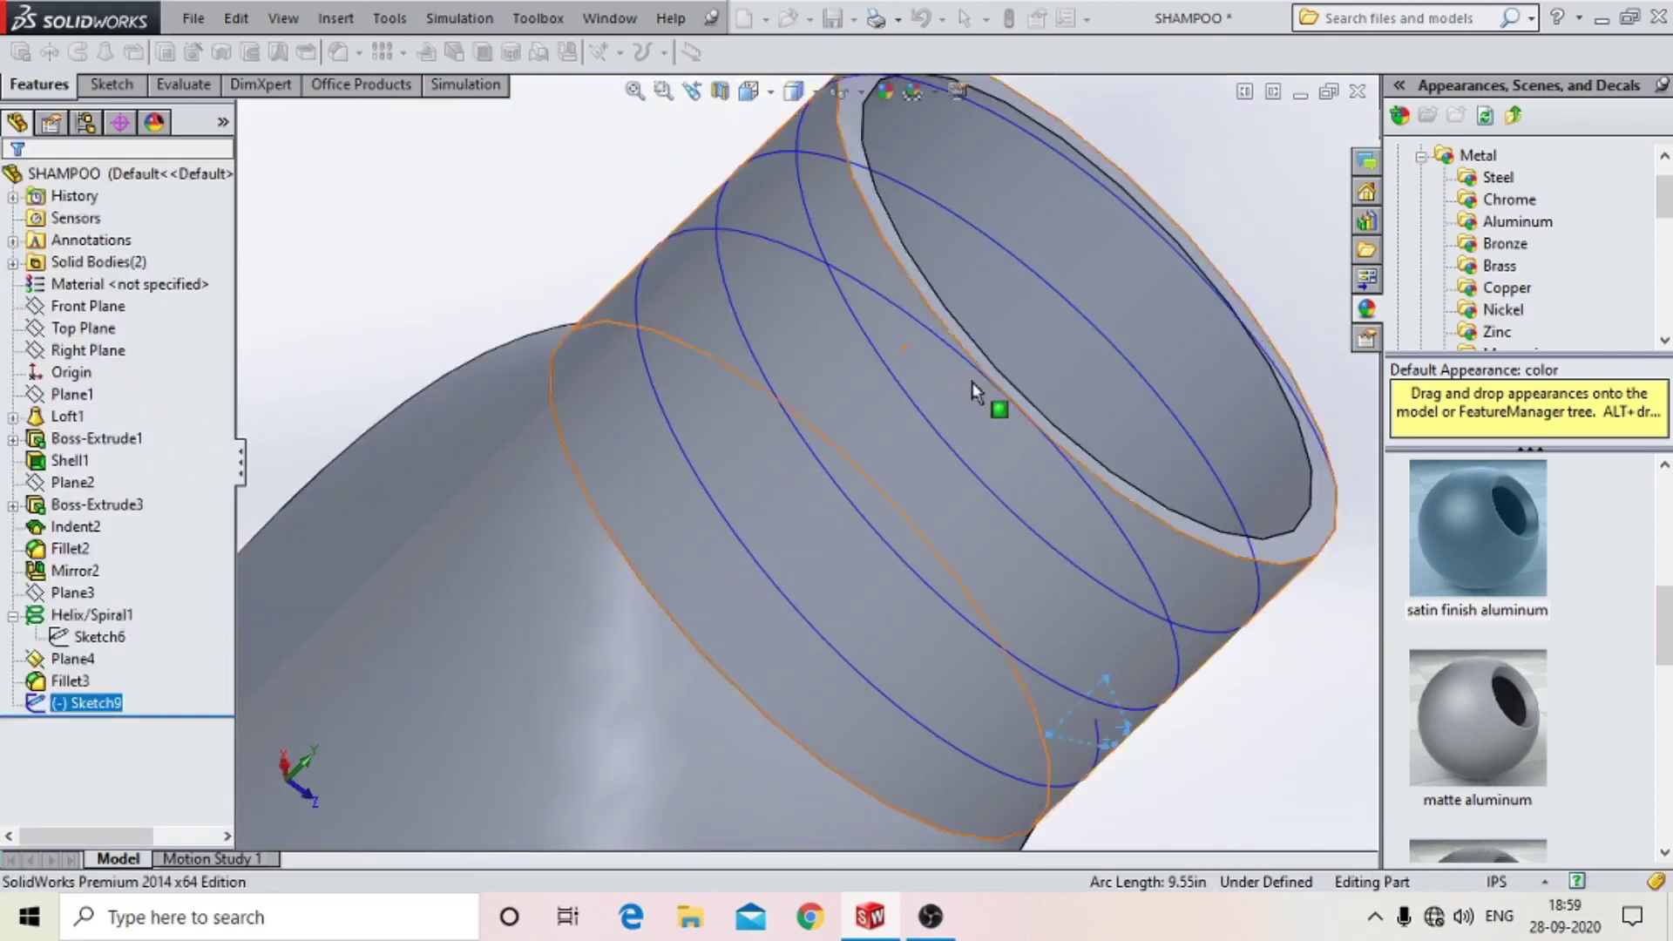
{"action": "scroll", "coordinate": [915, 567], "scroll_direction": "up", "scroll_amount": 3}
{"action": "scroll", "coordinate": [900, 541], "scroll_direction": "down", "scroll_amount": 3}
{"action": "scroll", "coordinate": [893, 541], "scroll_direction": "down", "scroll_amount": 2}
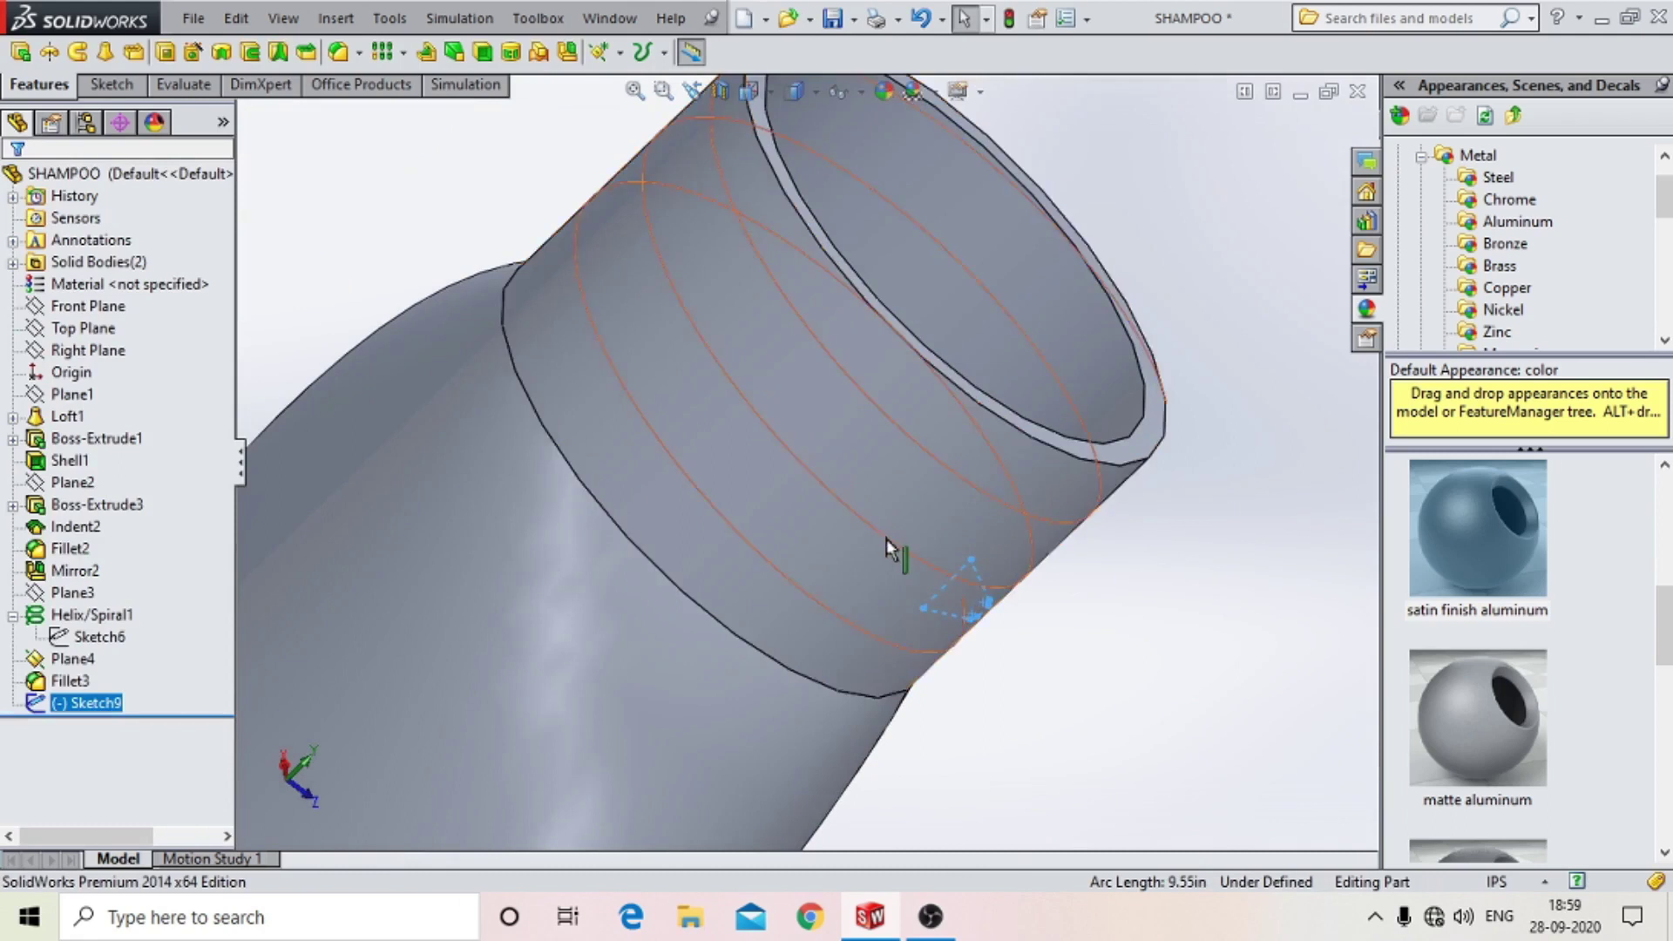
{"action": "left_click", "coordinate": [888, 538]}
{"action": "mouse_move", "coordinate": [1119, 610]}
{"action": "middle_mouse_down"}
{"action": "mouse_move", "coordinate": [1083, 444]}
{"action": "mouse_move", "coordinate": [1001, 336]}
{"action": "mouse_move", "coordinate": [859, 364]}
{"action": "mouse_move", "coordinate": [897, 597]}
{"action": "middle_mouse_up"}
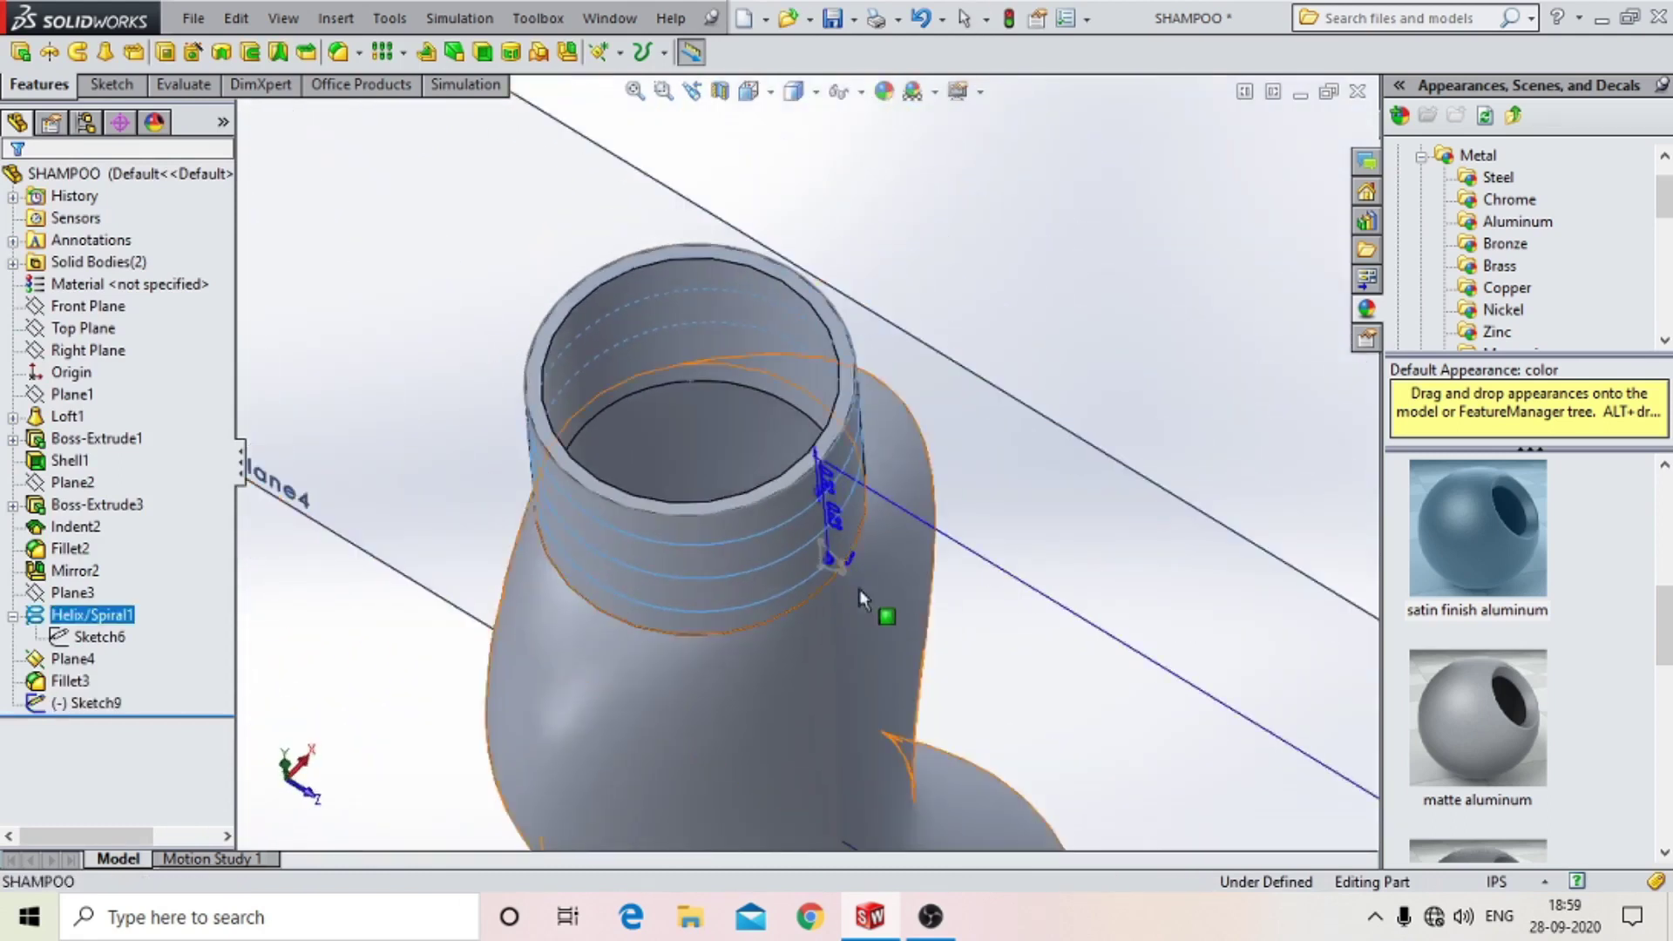
{"action": "scroll", "coordinate": [840, 590], "scroll_direction": "down", "scroll_amount": 2}
{"action": "scroll", "coordinate": [485, 479], "scroll_direction": "down", "scroll_amount": 2}
{"action": "scroll", "coordinate": [424, 373], "scroll_direction": "down", "scroll_amount": 2}
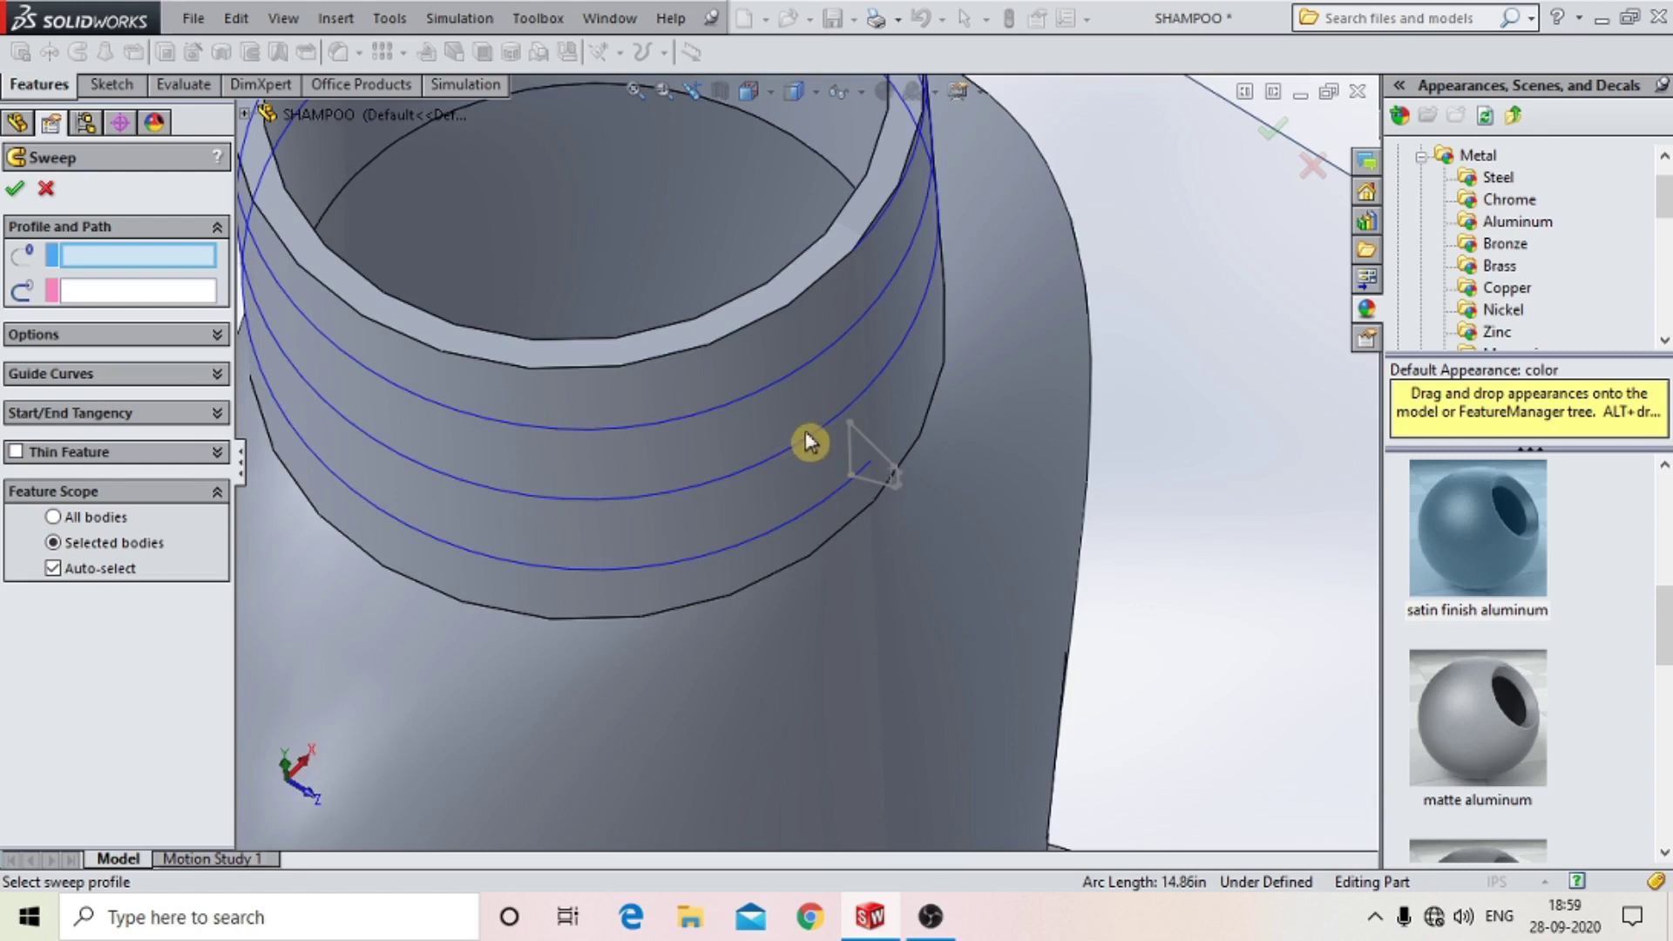
{"action": "scroll", "coordinate": [803, 445], "scroll_direction": "up", "scroll_amount": 4}
{"action": "left_click", "coordinate": [41, 190]}
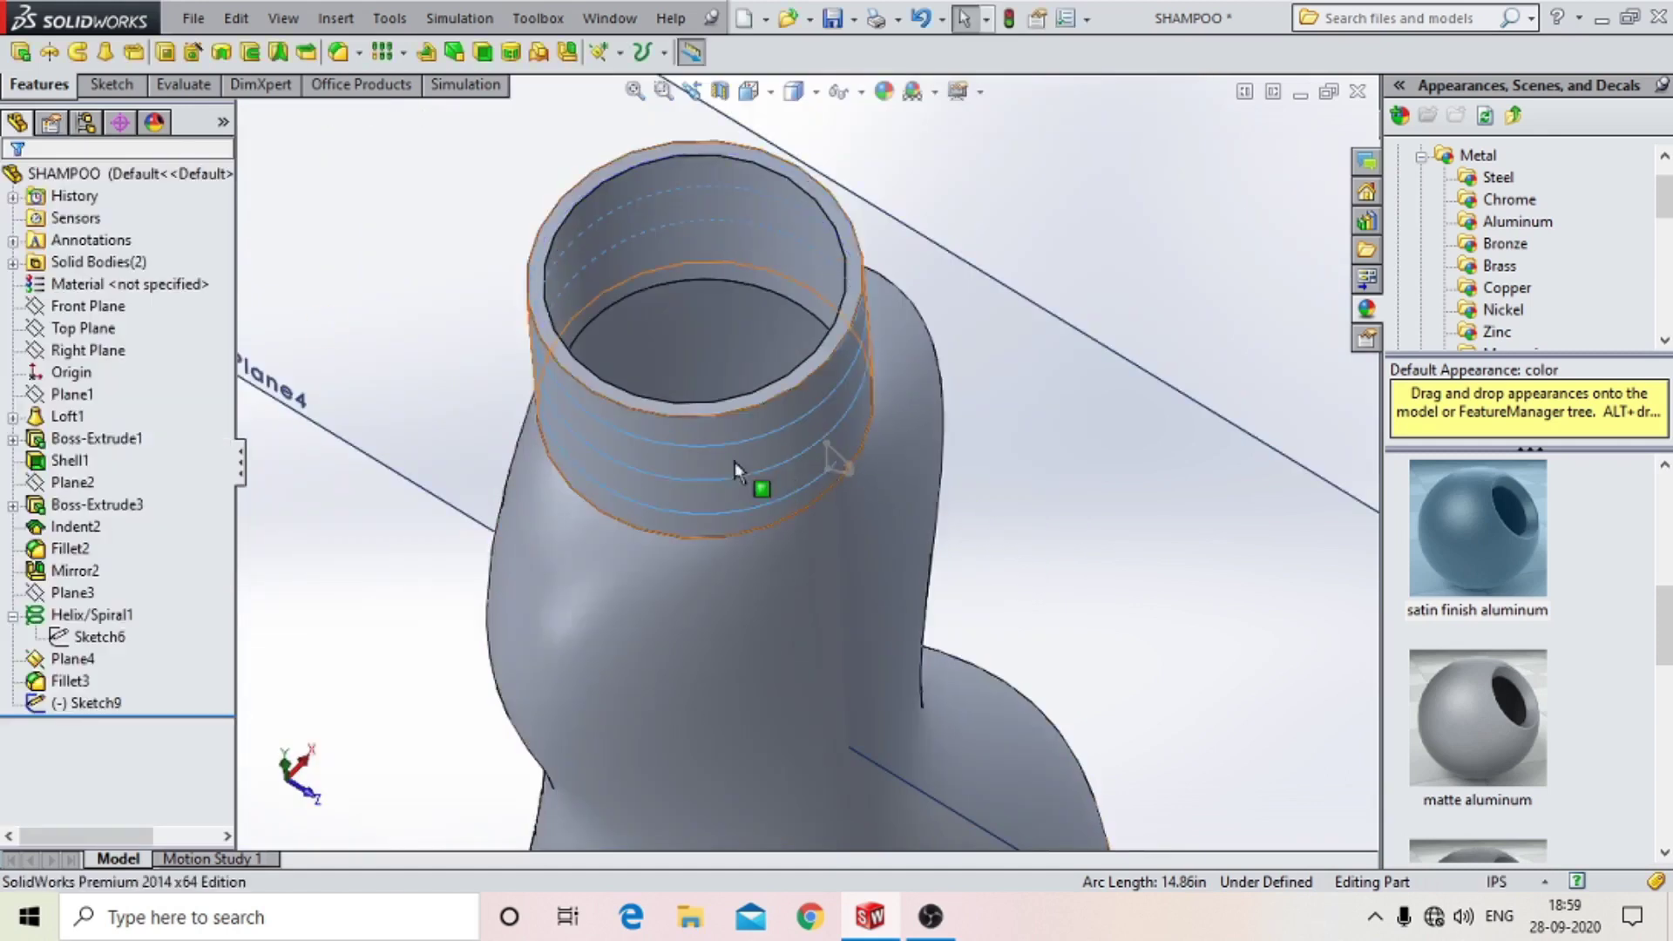
{"action": "scroll", "coordinate": [828, 418], "scroll_direction": "up", "scroll_amount": 2}
{"action": "scroll", "coordinate": [852, 329], "scroll_direction": "up", "scroll_amount": 3}
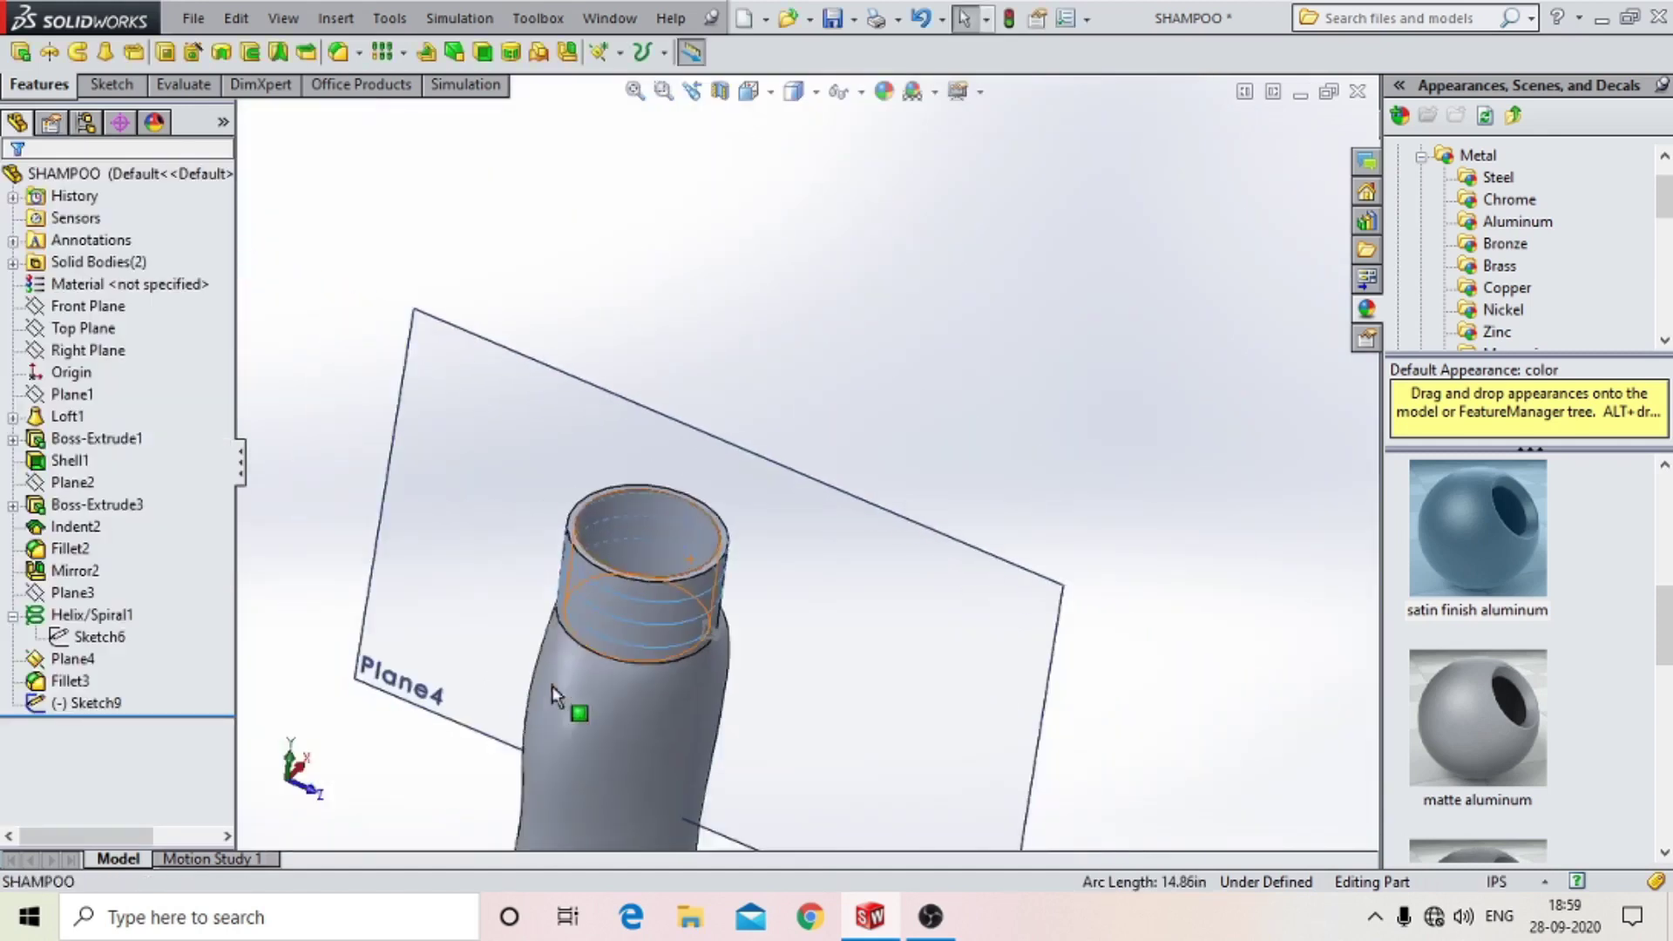
{"action": "scroll", "coordinate": [657, 591], "scroll_direction": "down", "scroll_amount": 5}
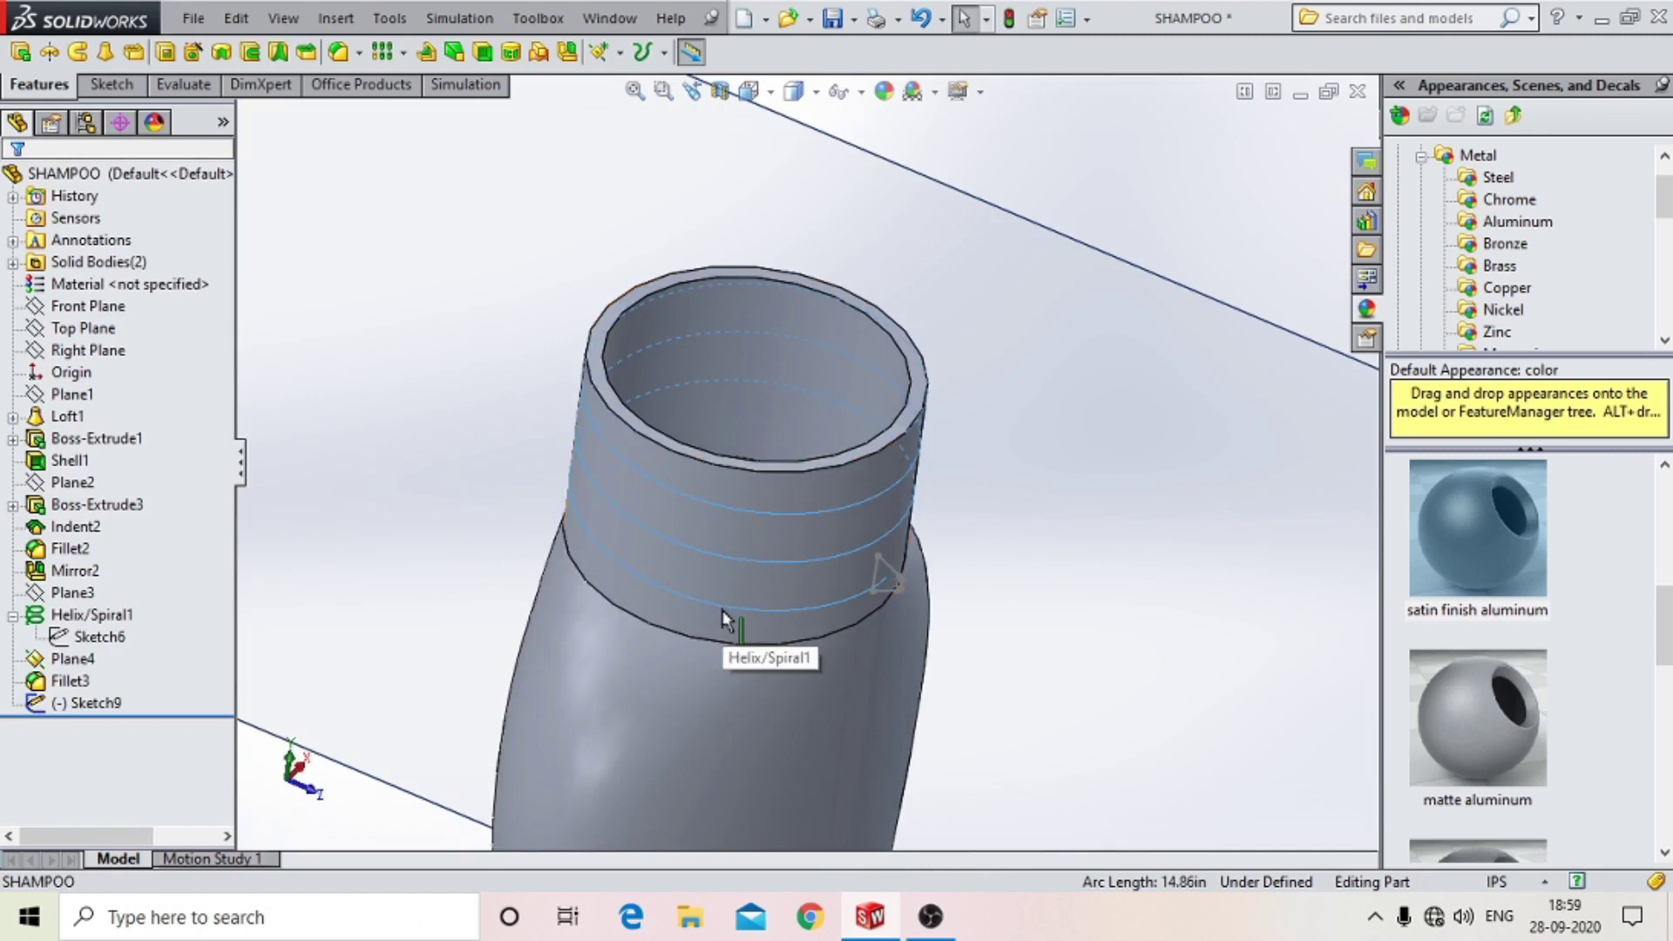
{"action": "scroll", "coordinate": [792, 560], "scroll_direction": "up", "scroll_amount": 3}
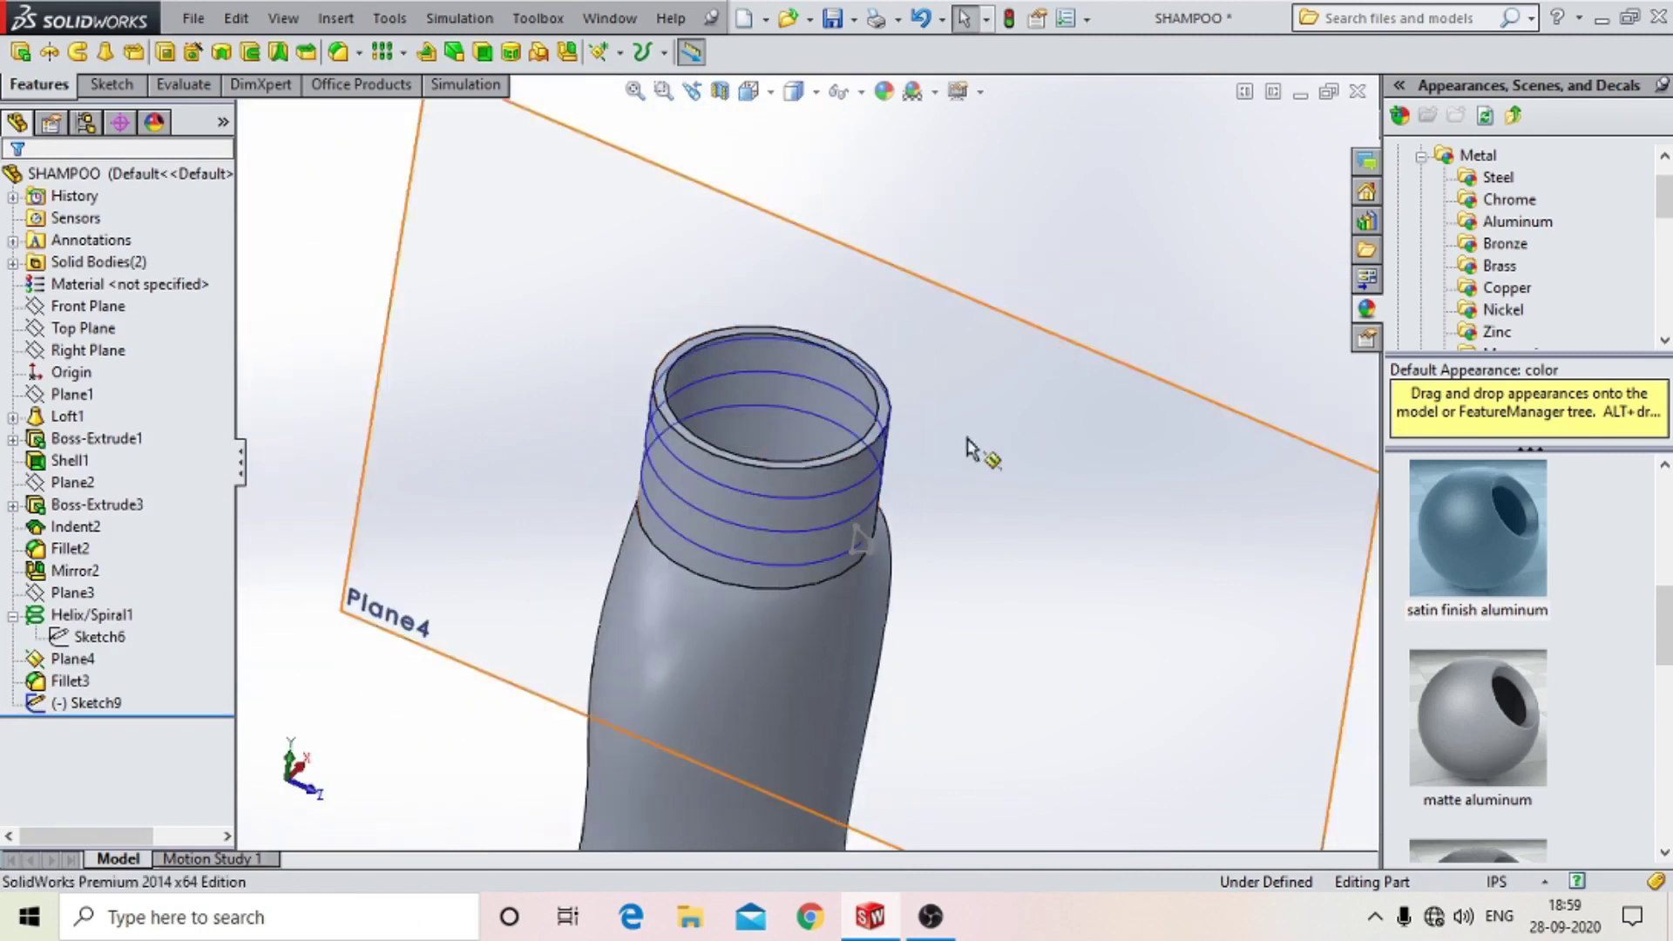
{"action": "scroll", "coordinate": [739, 574], "scroll_direction": "down", "scroll_amount": 3}
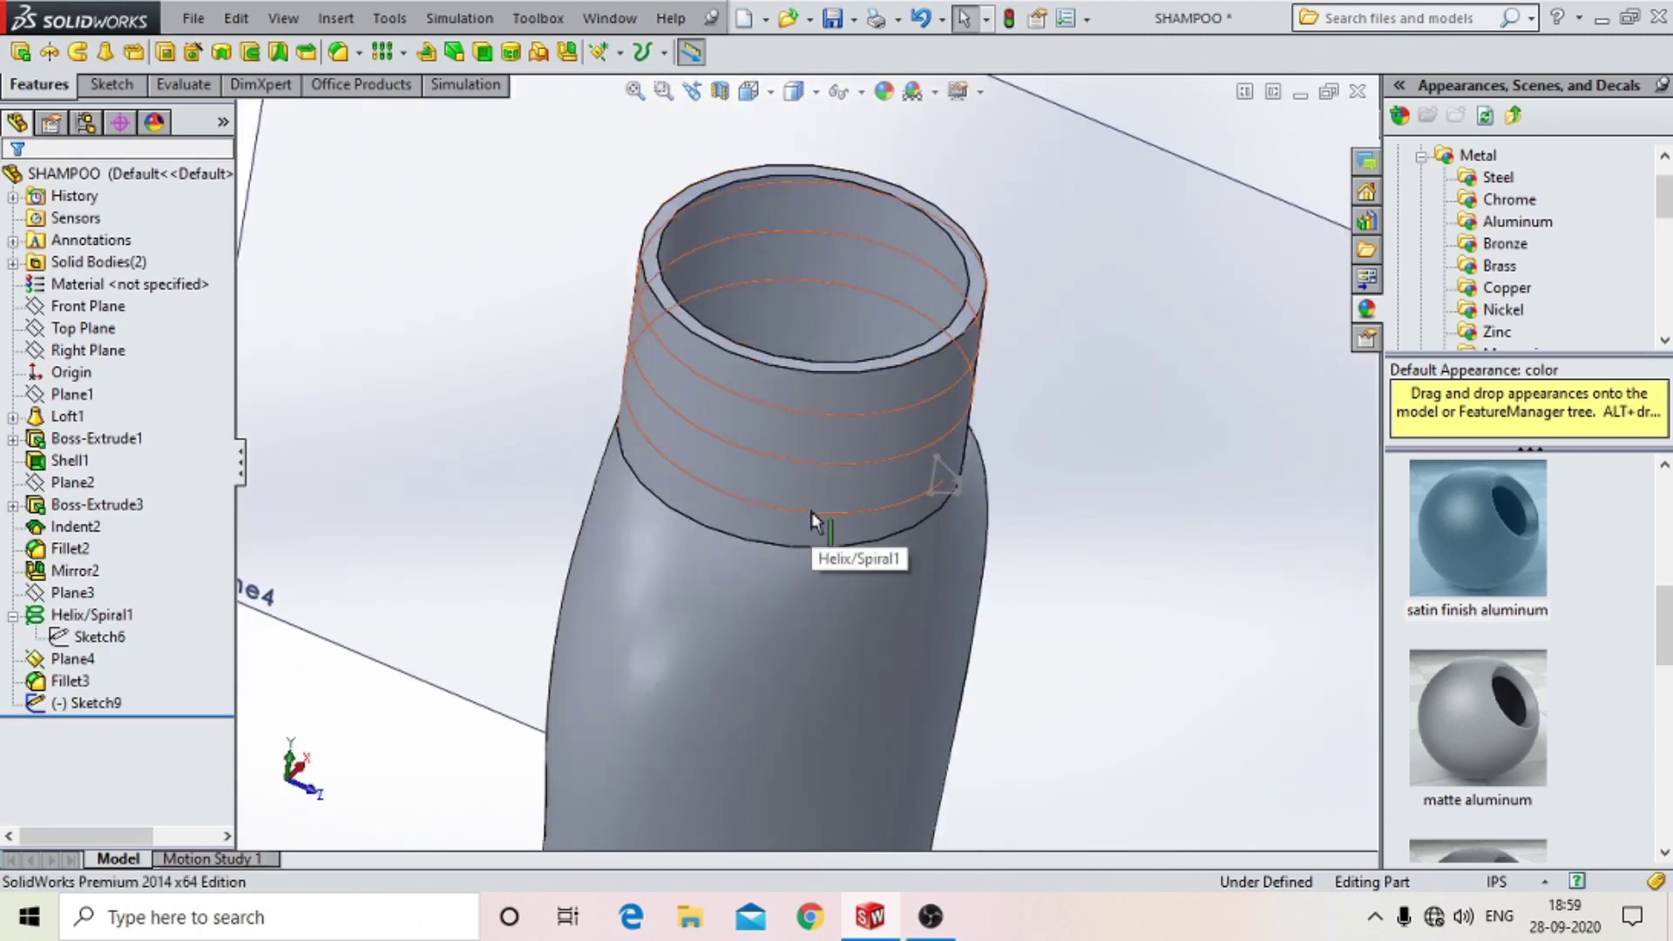
{"action": "left_click", "coordinate": [864, 422]}
{"action": "scroll", "coordinate": [945, 519], "scroll_direction": "down", "scroll_amount": 3}
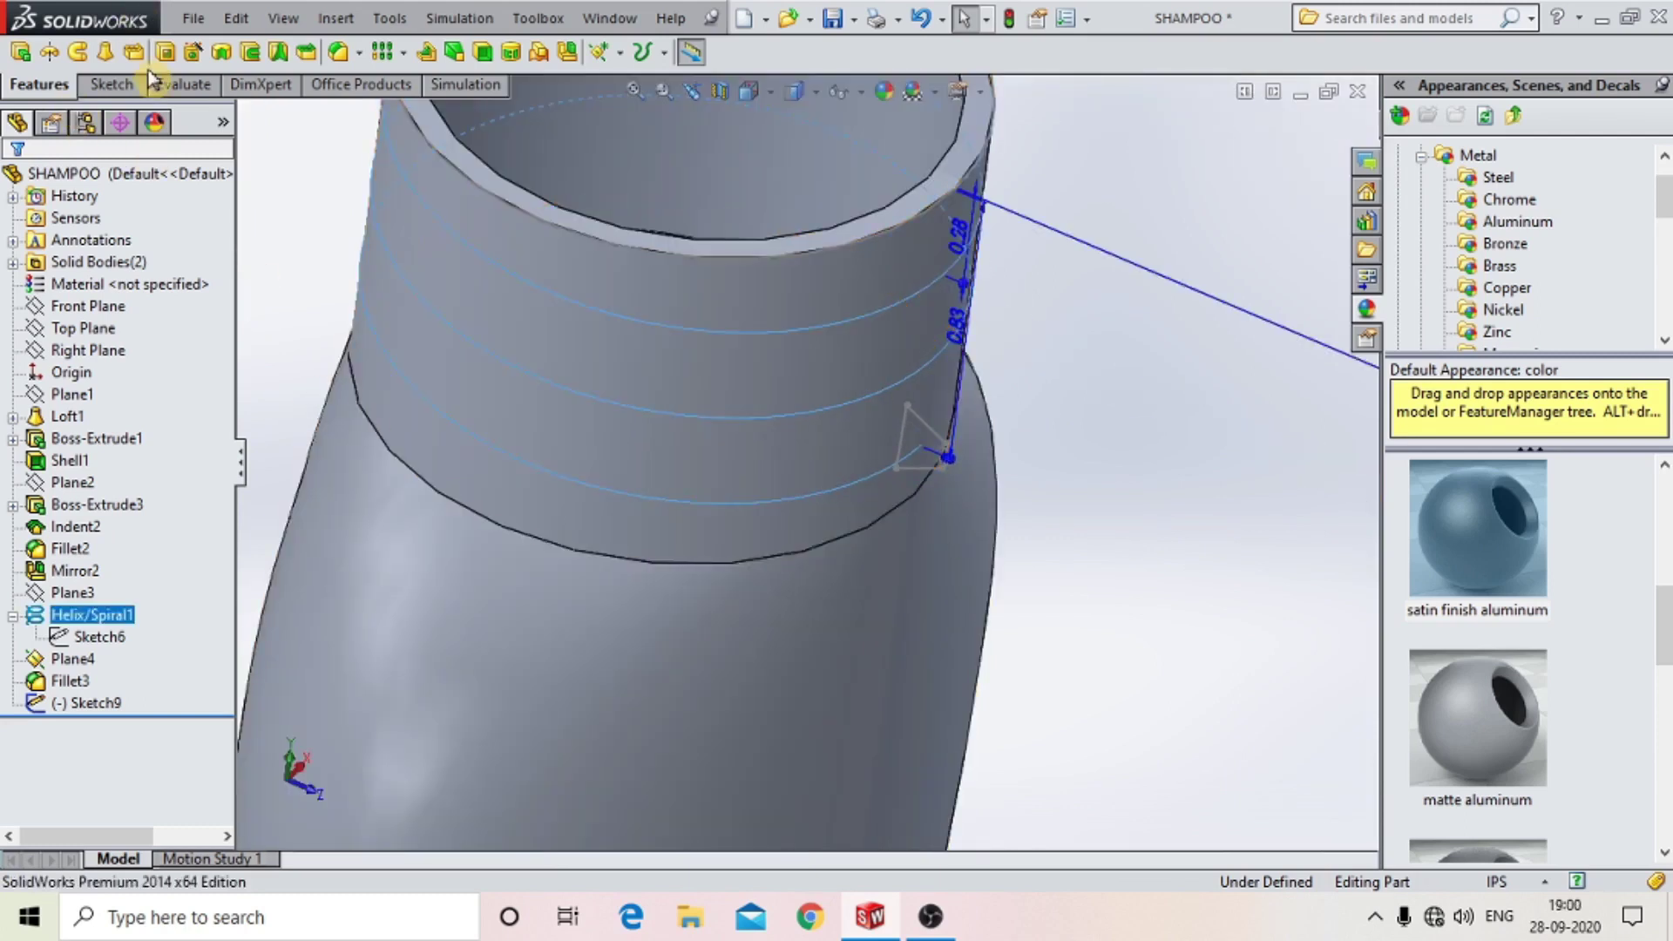
Sweep Sketch9 along Helix/Spiral1 to create Sweep1 threads around the neck.
{"action": "left_click", "coordinate": [78, 52]}
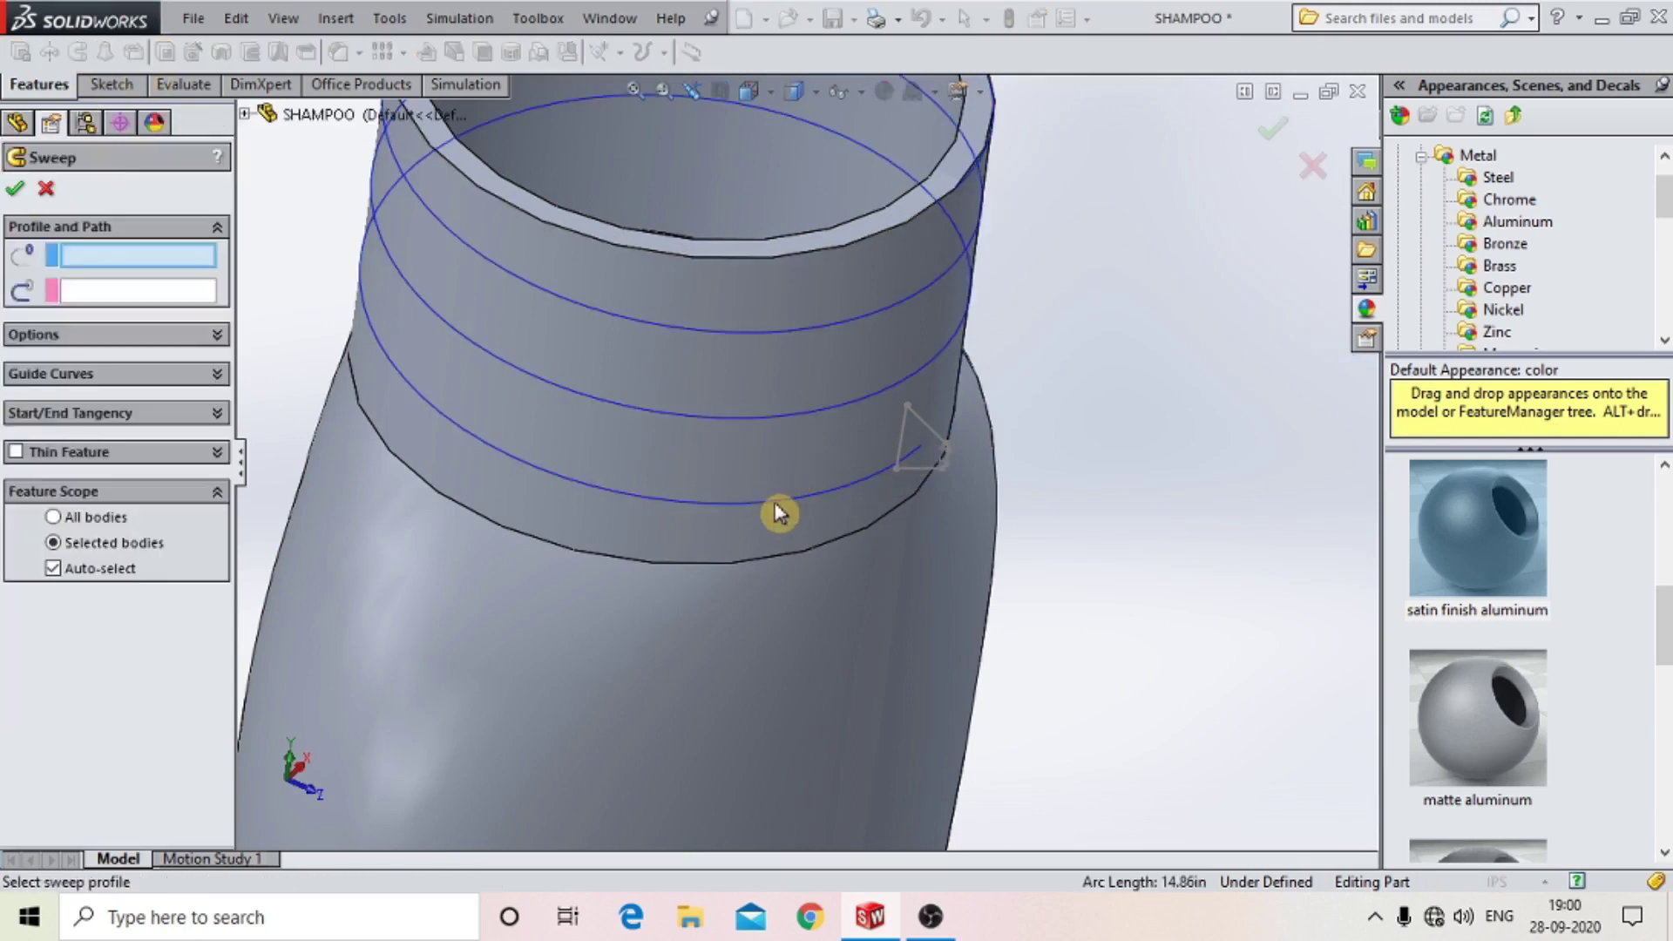
{"action": "left_click", "coordinate": [70, 292]}
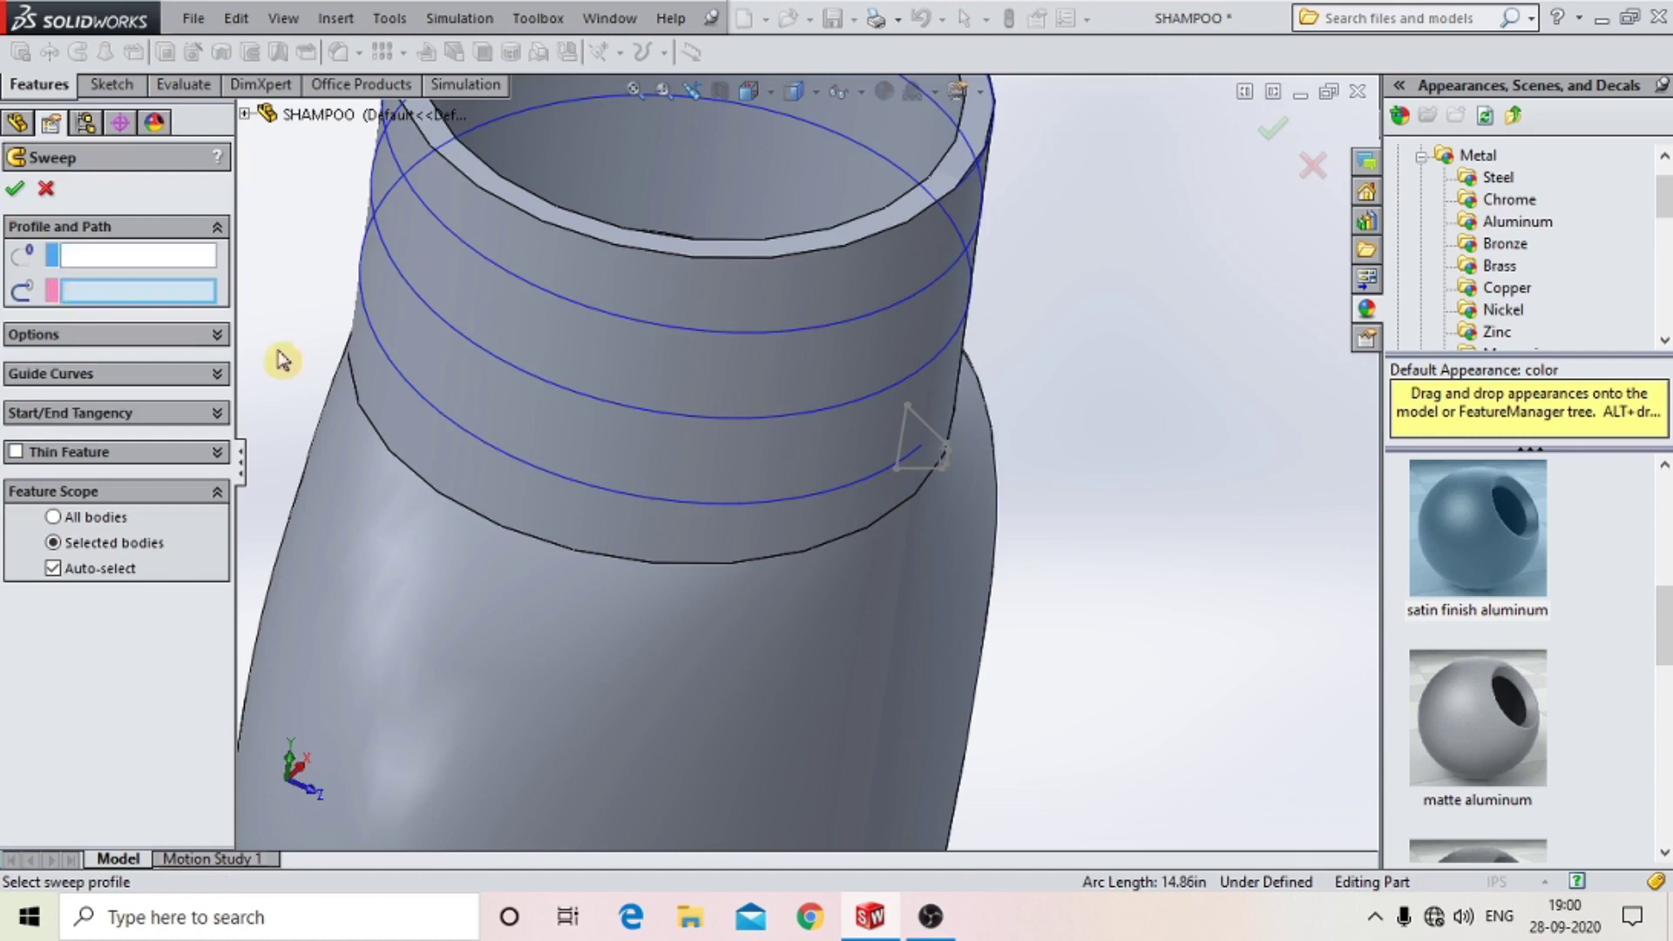
{"action": "left_click", "coordinate": [739, 421]}
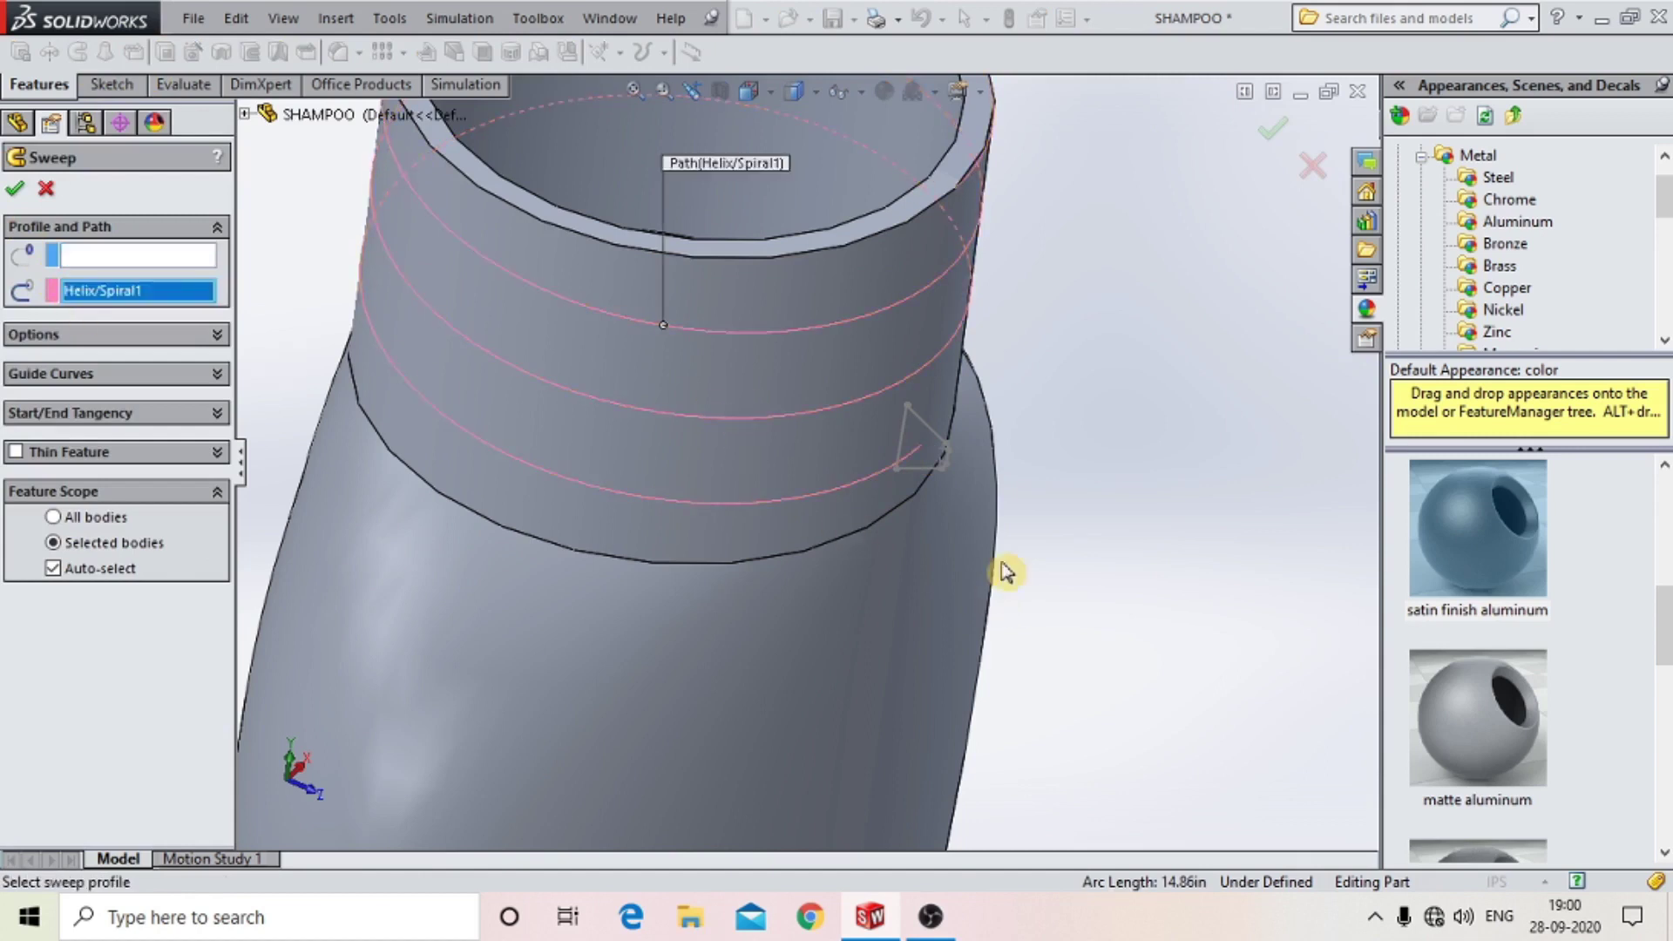
{"action": "left_click", "coordinate": [188, 259]}
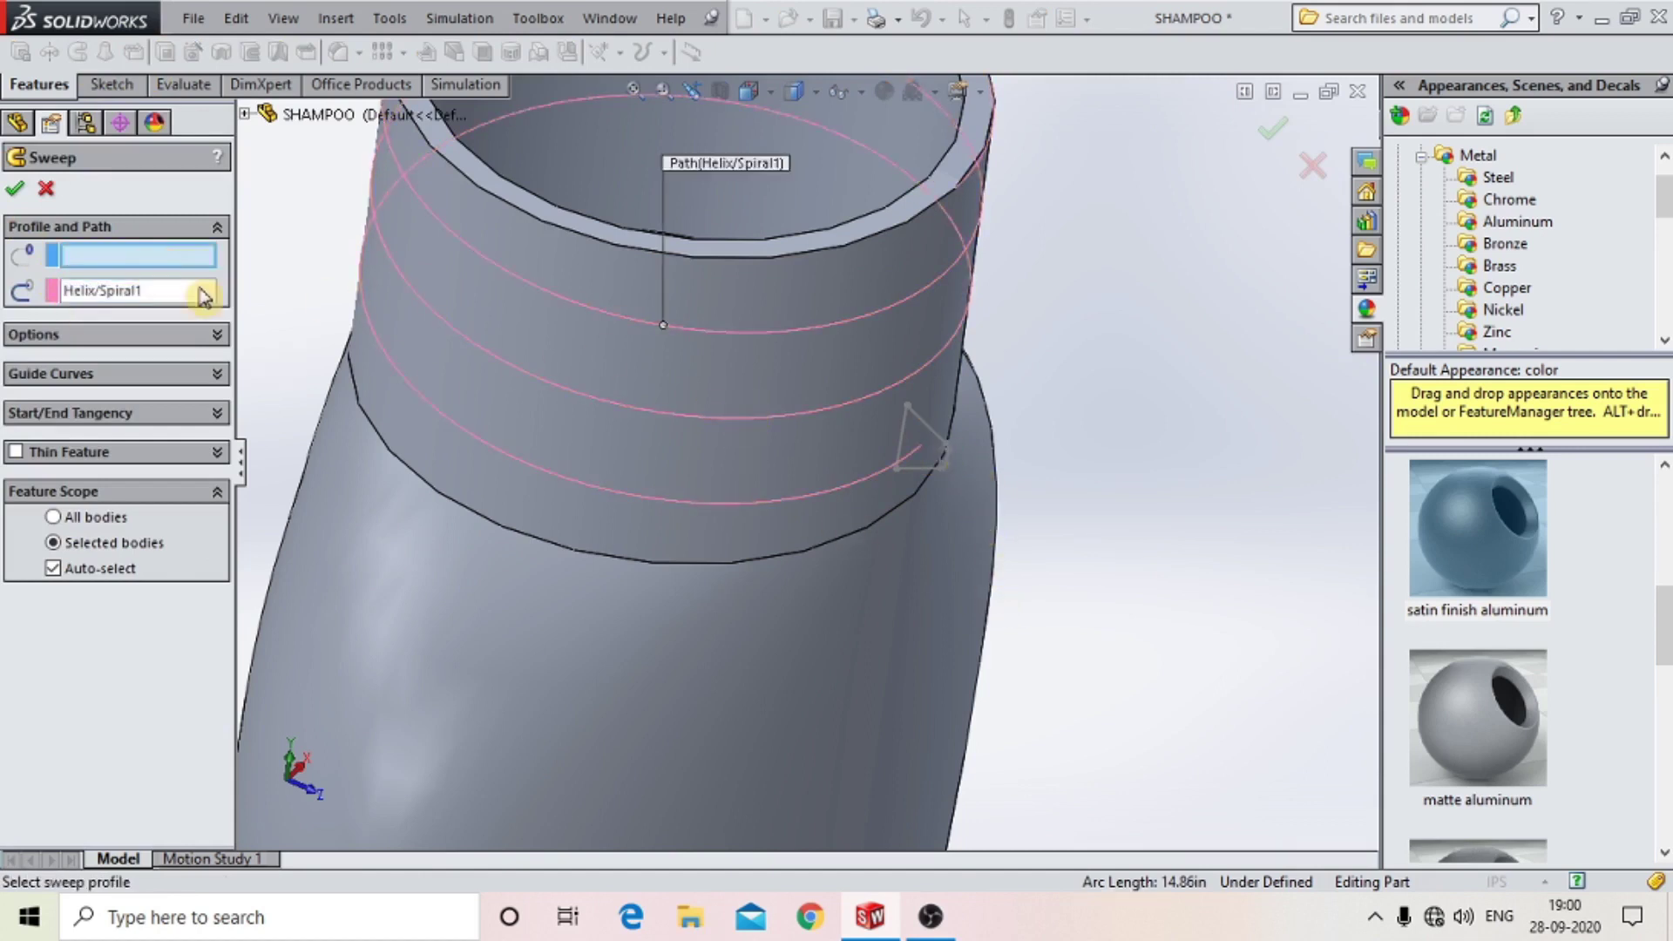
{"action": "left_click", "coordinate": [930, 433]}
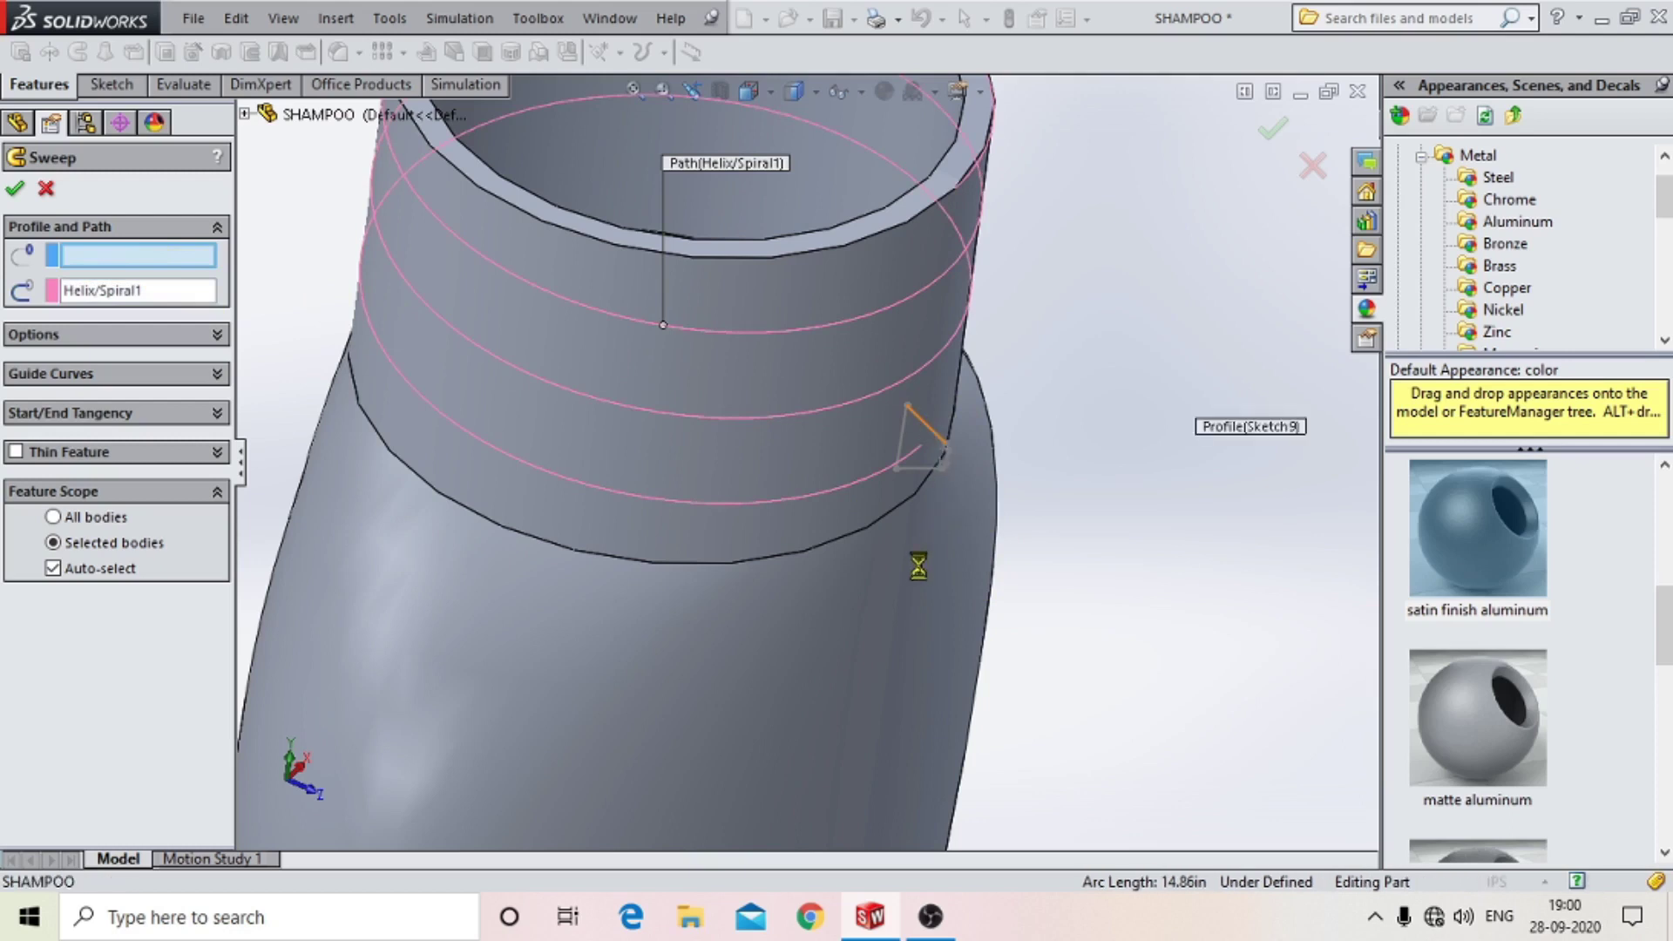
{"action": "key", "text": "z"}
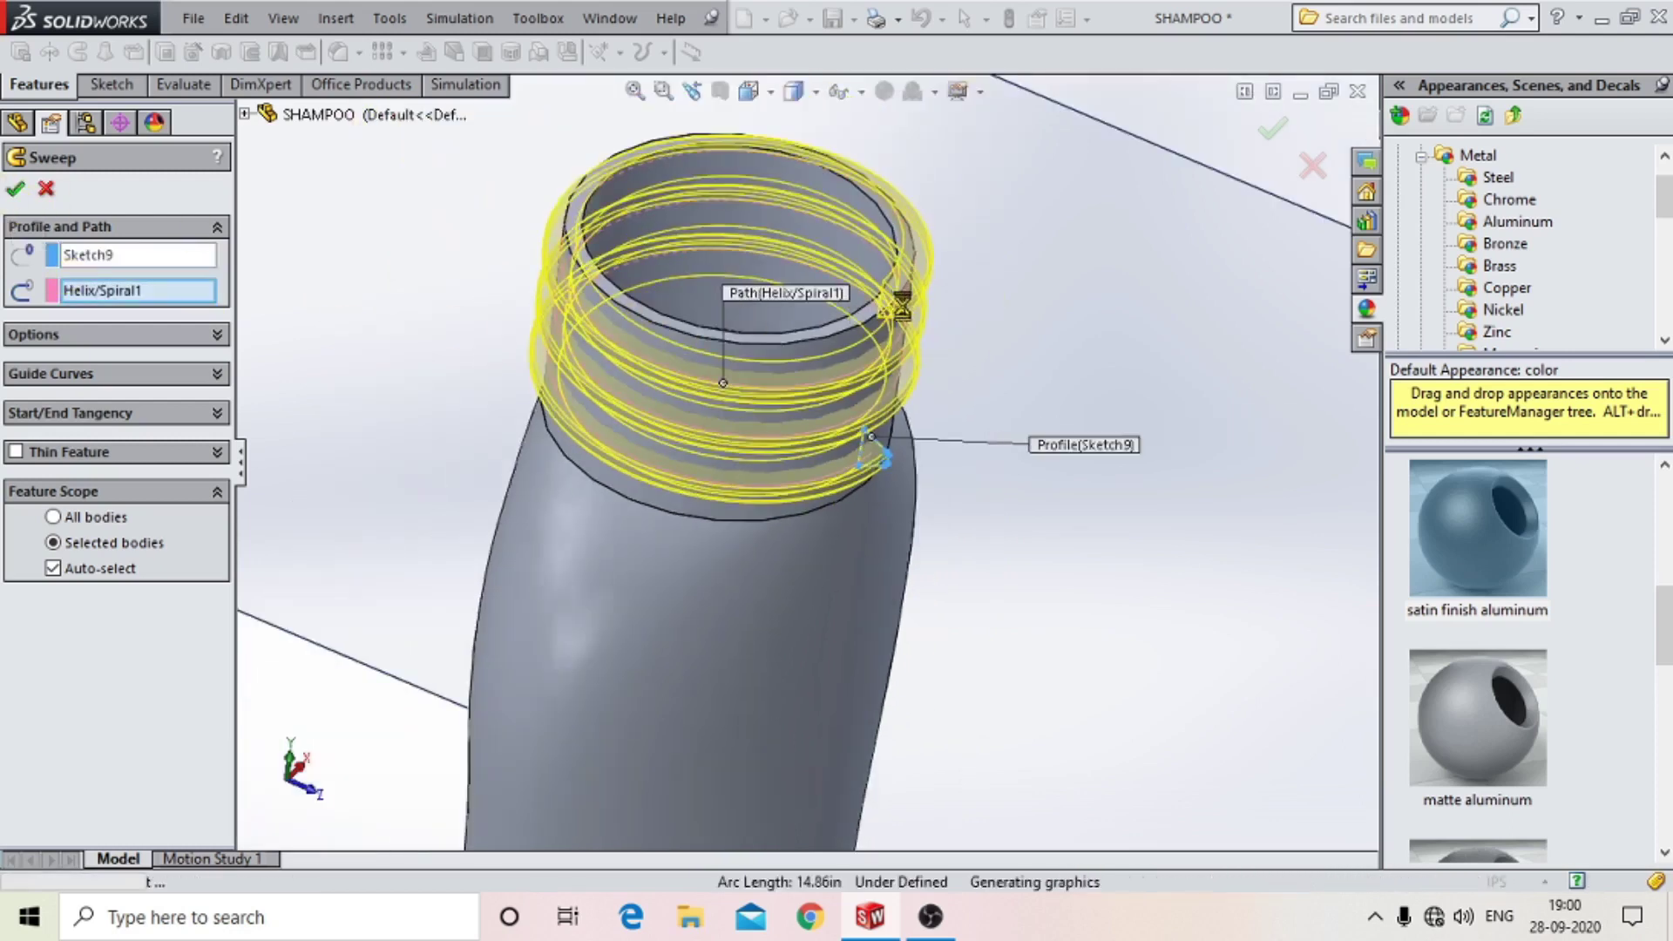
{"action": "key", "text": "Return"}
{"action": "mouse_move", "coordinate": [939, 397]}
{"action": "middle_mouse_down"}
{"action": "mouse_move", "coordinate": [924, 340]}
{"action": "mouse_move", "coordinate": [1008, 534]}
{"action": "middle_mouse_up"}
Hide Plane4 and orbit to show the whole bottle upright.
{"action": "left_click", "coordinate": [1016, 527]}
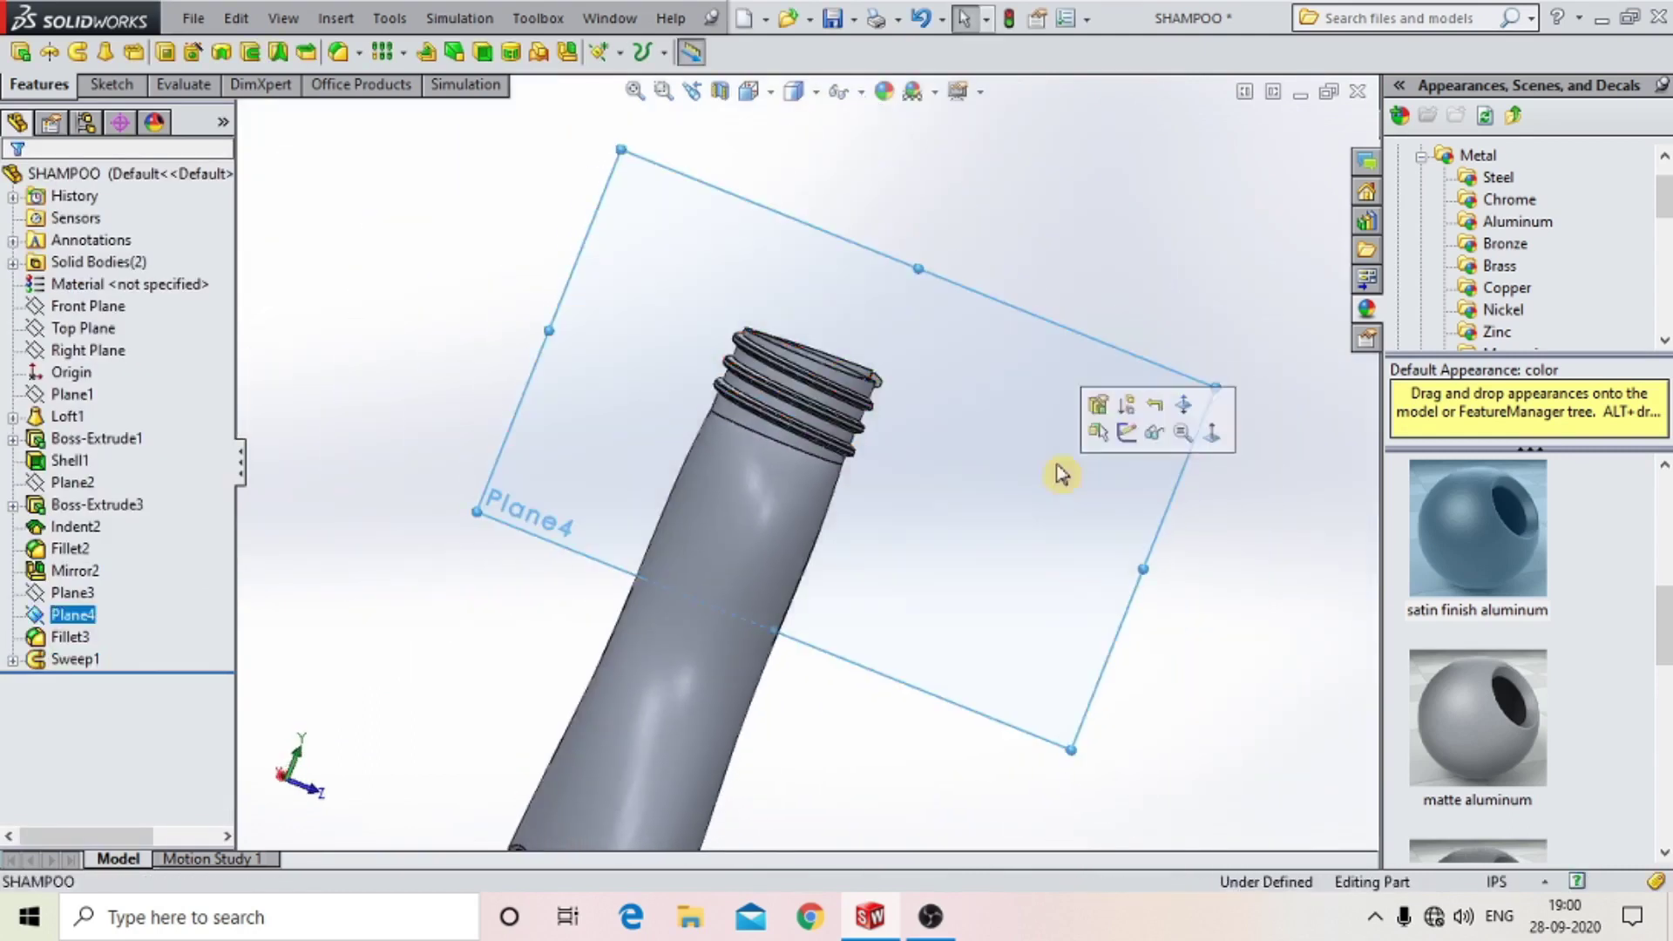
{"action": "left_click", "coordinate": [1155, 433]}
{"action": "scroll", "coordinate": [934, 490], "scroll_direction": "up", "scroll_amount": 3}
{"action": "mouse_move", "coordinate": [934, 490]}
{"action": "middle_mouse_down"}
{"action": "mouse_move", "coordinate": [867, 437]}
{"action": "mouse_move", "coordinate": [763, 409]}
{"action": "mouse_move", "coordinate": [844, 608]}
{"action": "middle_mouse_up"}
Apply the red Sprayed paint appearance to the whole bottle part.
{"action": "left_click", "coordinate": [1547, 226]}
{"action": "left_click", "coordinate": [1512, 266]}
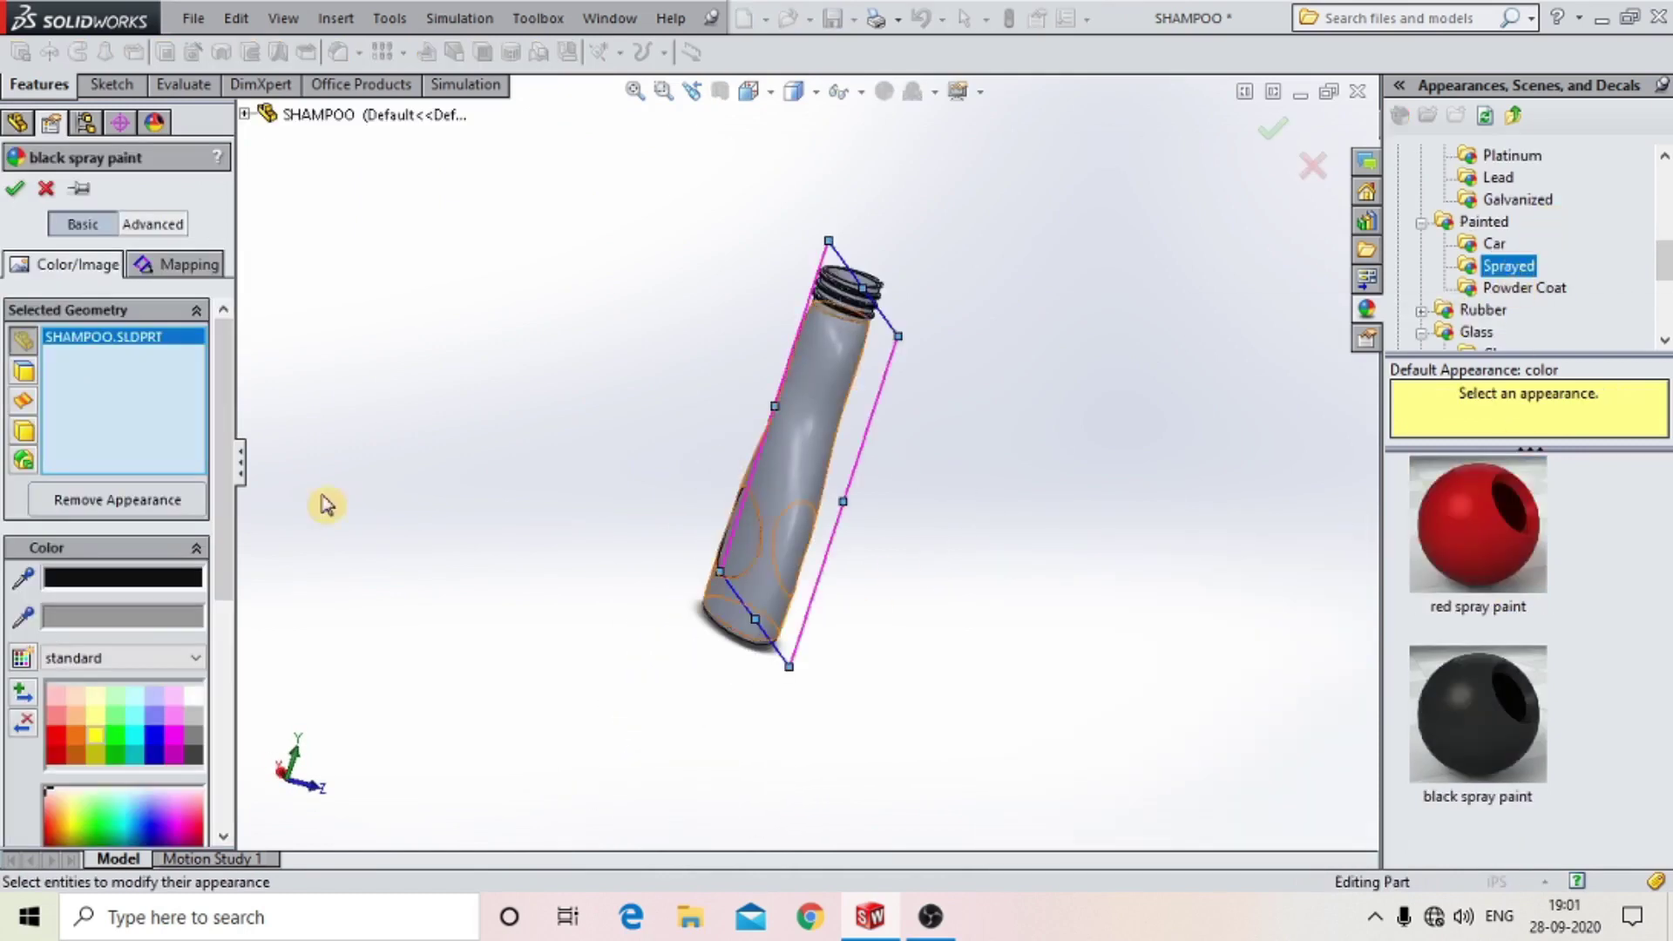
{"action": "left_click", "coordinate": [17, 190]}
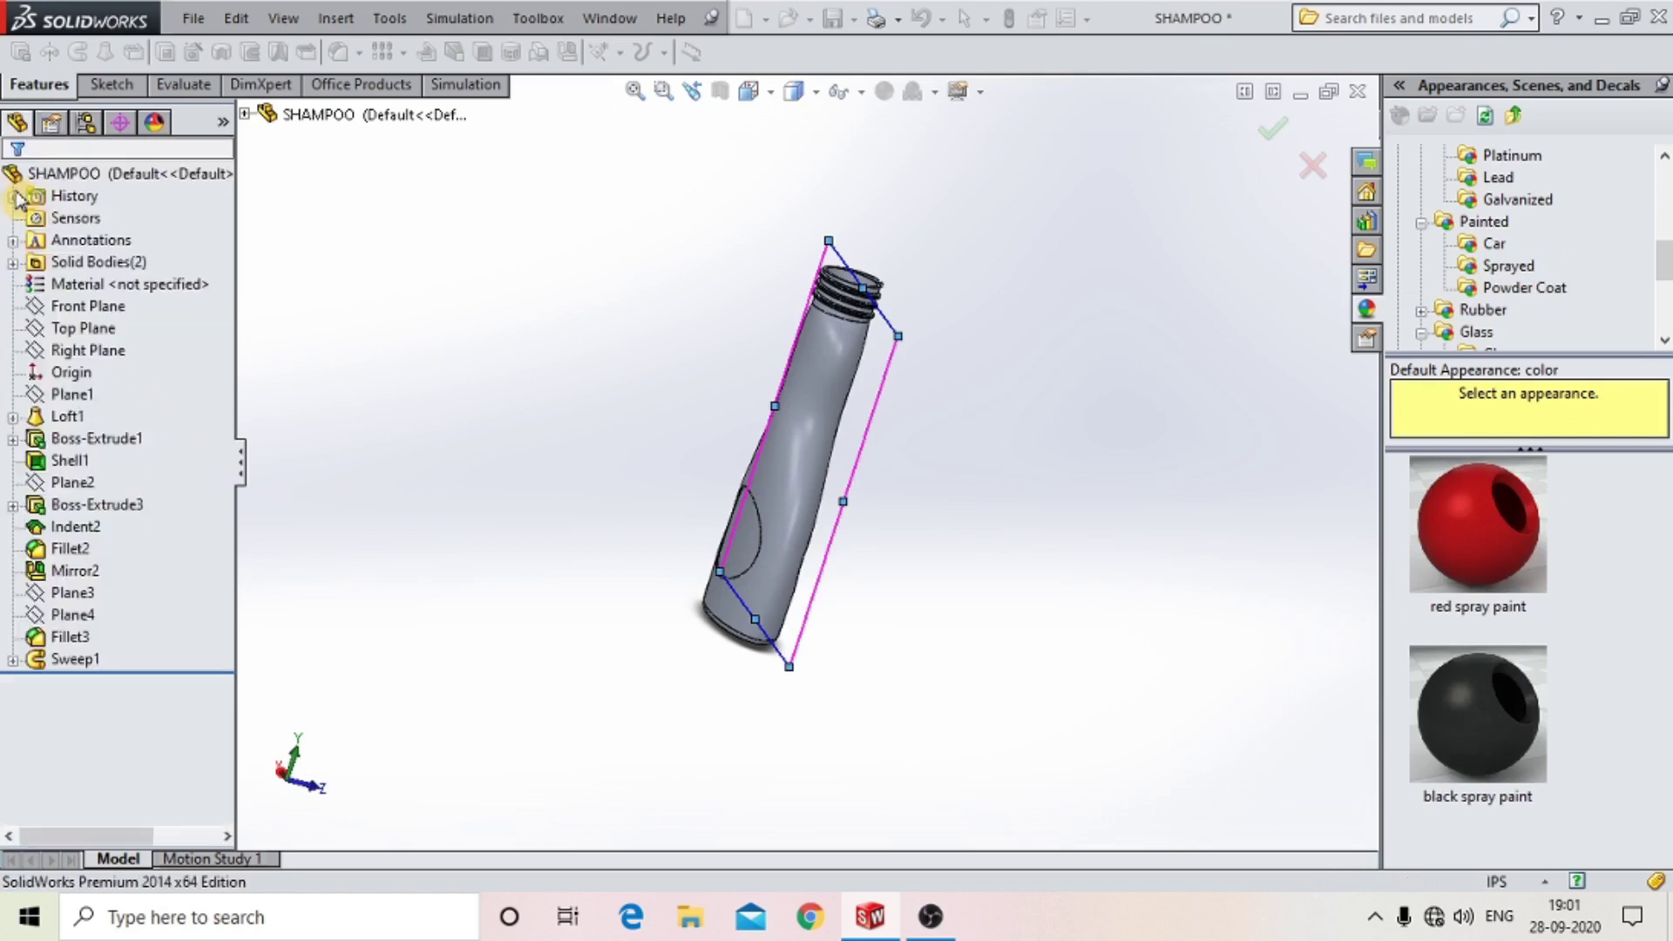
{"action": "left_click", "coordinate": [814, 385]}
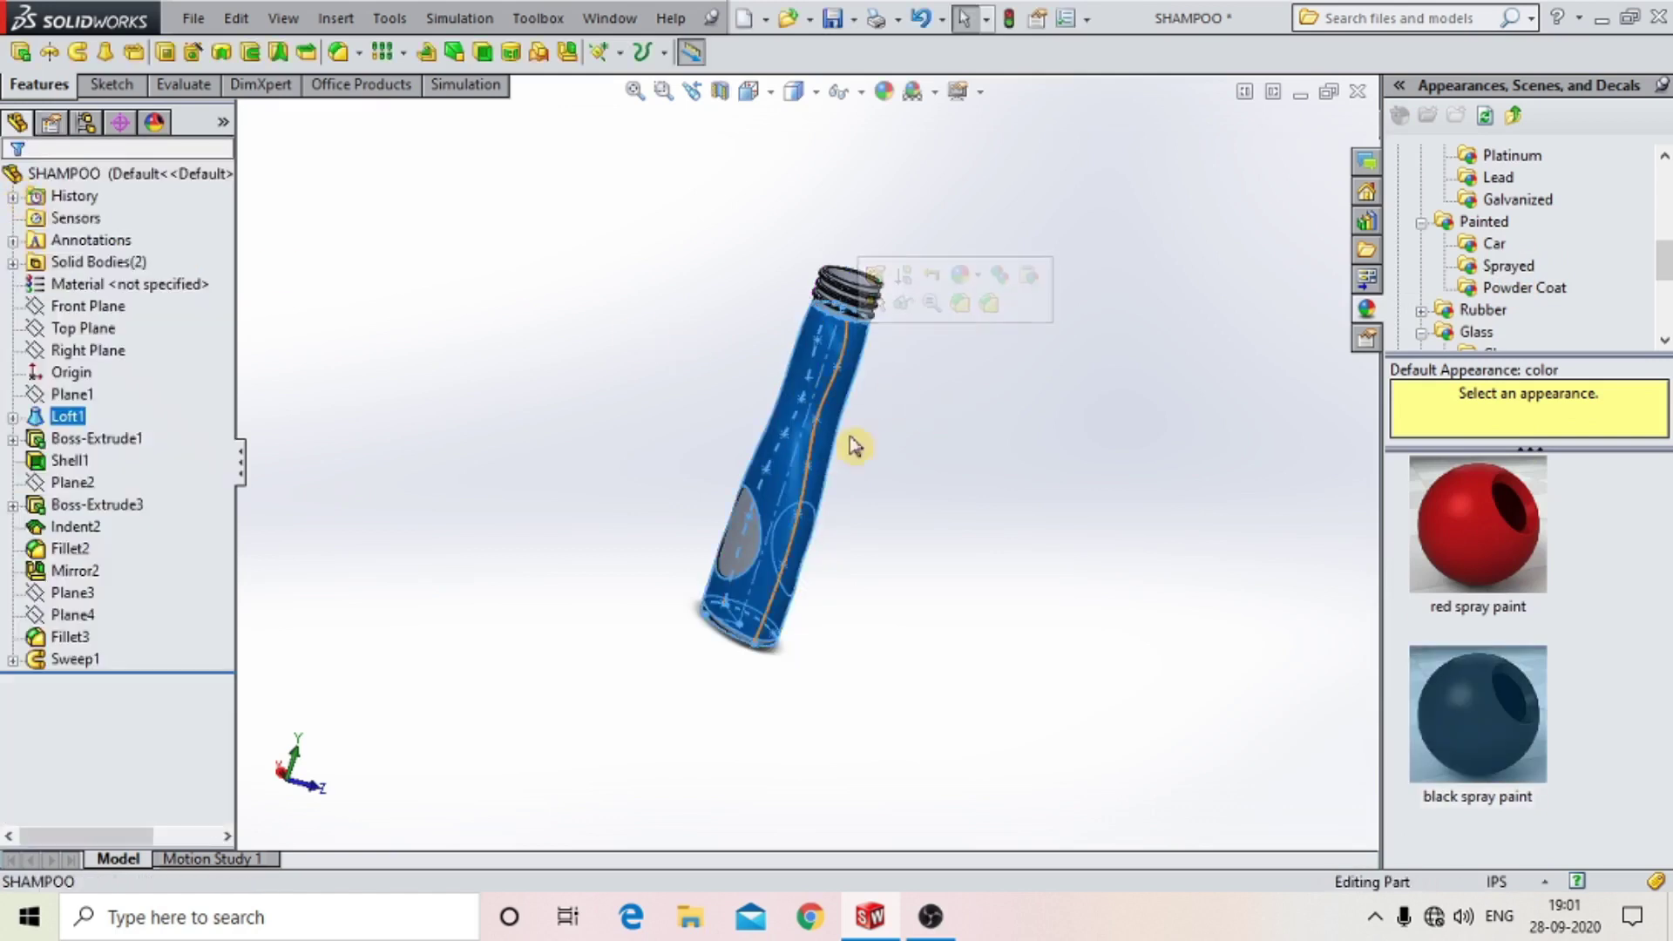
{"action": "left_click", "coordinate": [1479, 531]}
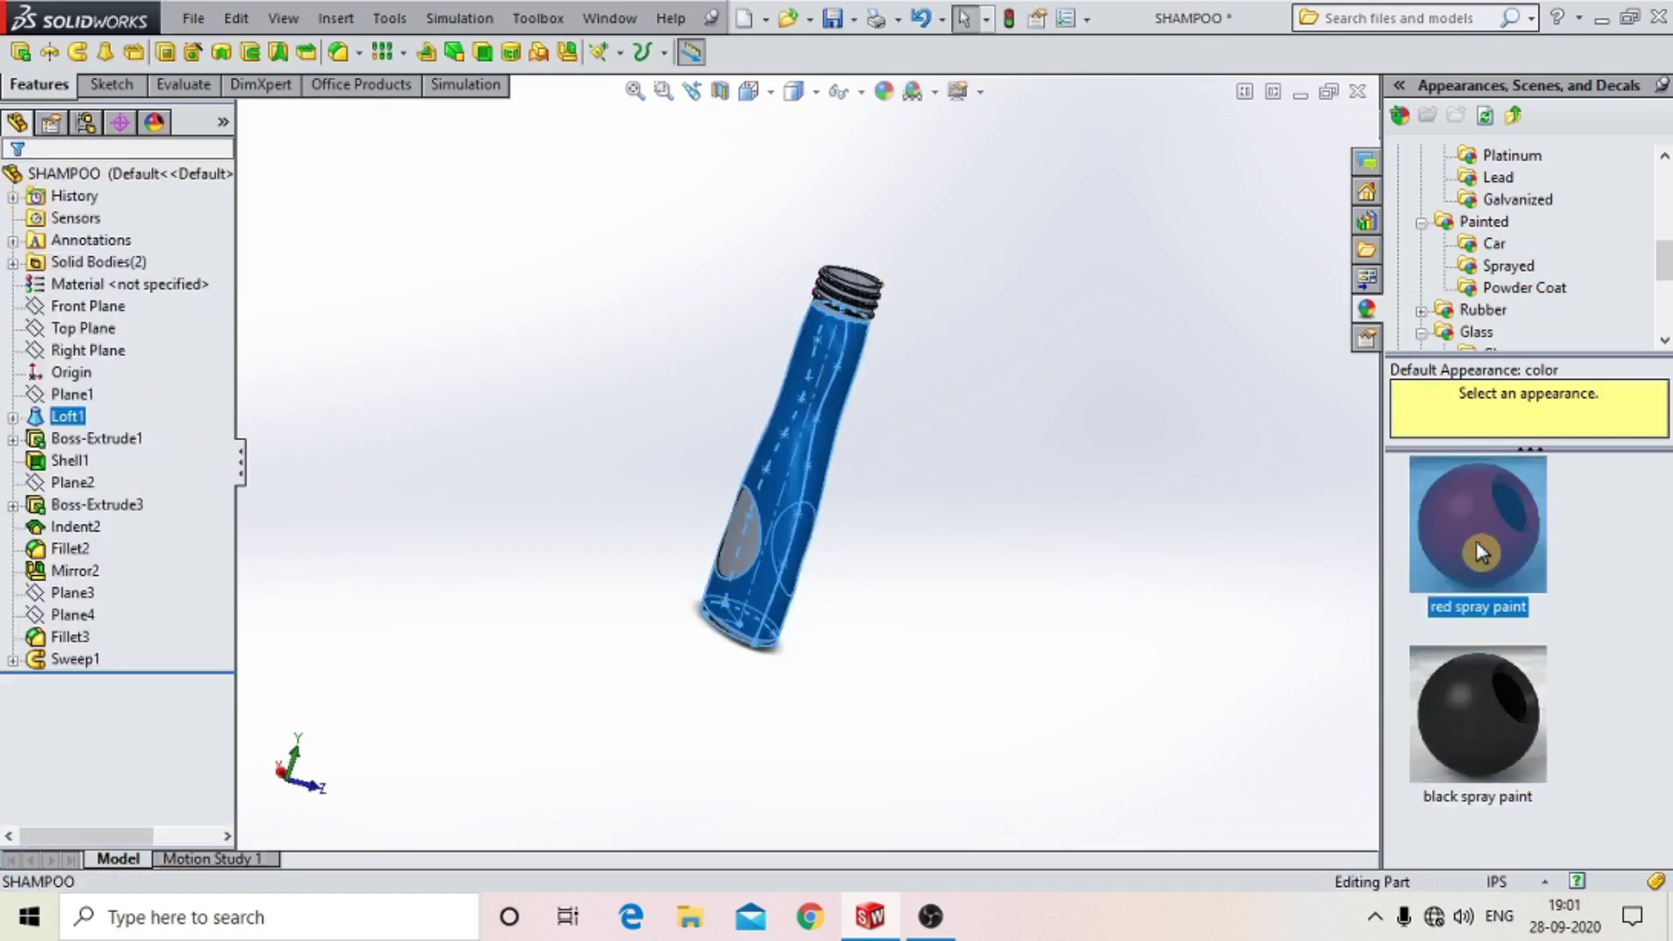
{"action": "mouse_move", "coordinate": [1482, 551]}
{"action": "left_mouse_down"}
{"action": "mouse_move", "coordinate": [807, 418]}
{"action": "mouse_move", "coordinate": [813, 447]}
{"action": "left_mouse_up"}
{"action": "left_click", "coordinate": [800, 421]}
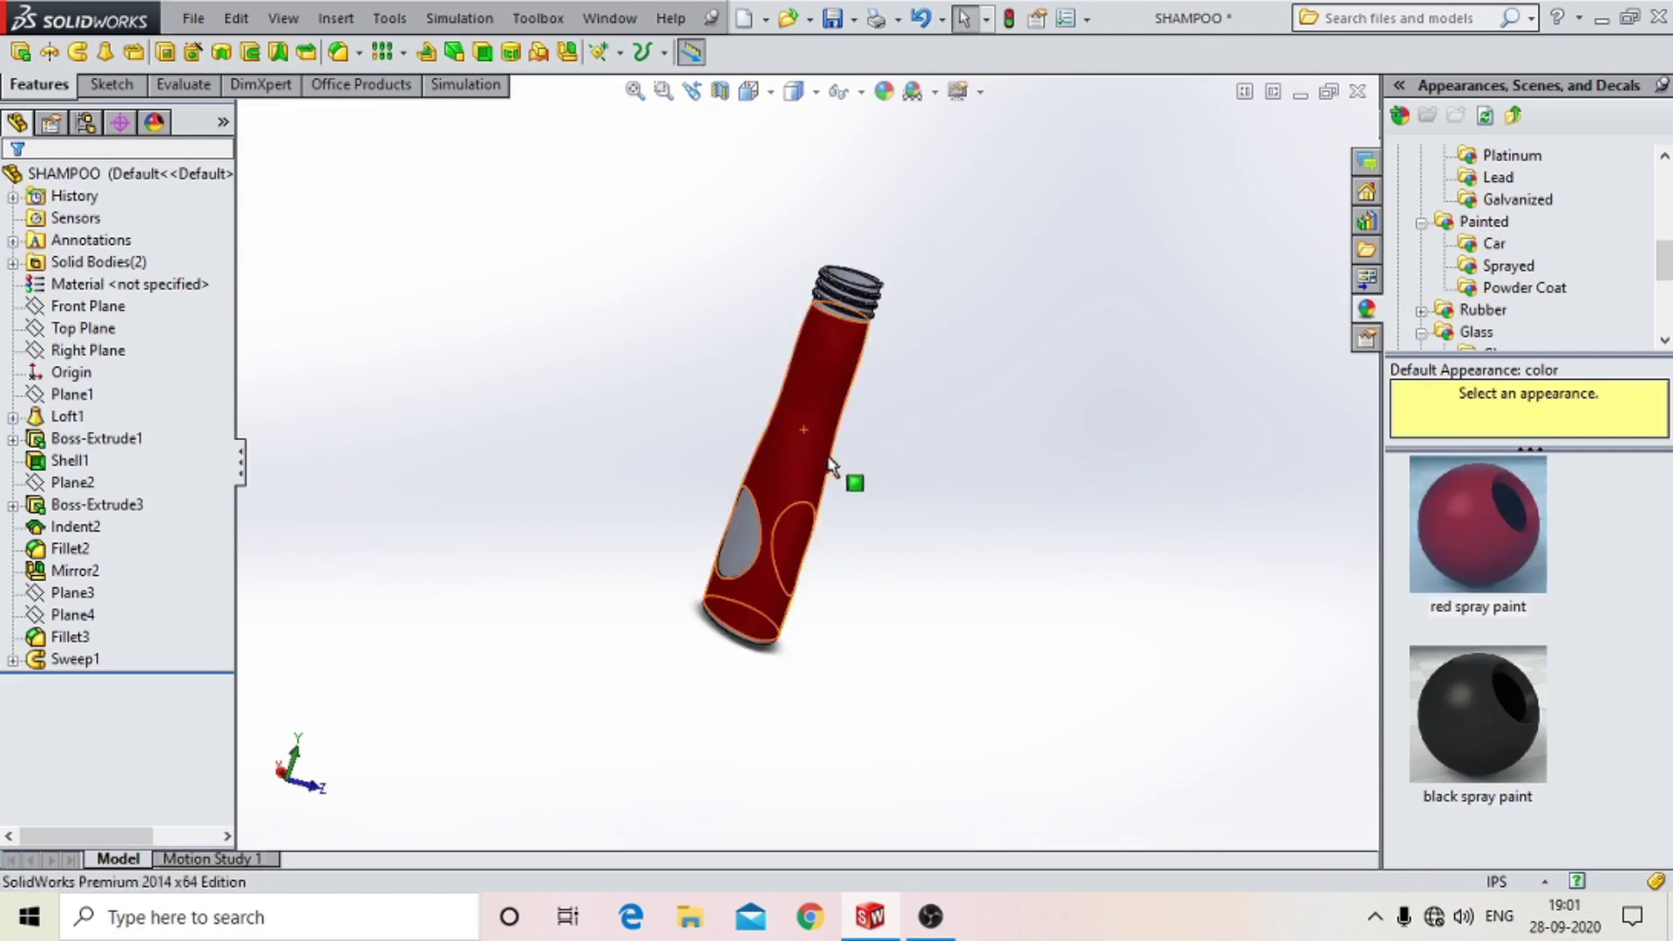
{"action": "mouse_move", "coordinate": [841, 437]}
{"action": "middle_mouse_down"}
{"action": "mouse_move", "coordinate": [857, 378]}
{"action": "mouse_move", "coordinate": [1018, 418]}
{"action": "mouse_move", "coordinate": [1109, 339]}
{"action": "mouse_move", "coordinate": [1161, 392]}
{"action": "mouse_move", "coordinate": [1195, 322]}
{"action": "mouse_move", "coordinate": [1157, 349]}
{"action": "middle_mouse_up"}
{"action": "scroll", "coordinate": [953, 474], "scroll_direction": "down", "scroll_amount": 3}
{"action": "scroll", "coordinate": [639, 411], "scroll_direction": "up", "scroll_amount": 3}
{"action": "scroll", "coordinate": [641, 368], "scroll_direction": "down", "scroll_amount": 5}
{"action": "mouse_move", "coordinate": [641, 368]}
{"action": "middle_mouse_down"}
{"action": "mouse_move", "coordinate": [811, 418]}
{"action": "mouse_move", "coordinate": [814, 546]}
{"action": "mouse_move", "coordinate": [845, 485]}
{"action": "mouse_move", "coordinate": [926, 465]}
{"action": "mouse_move", "coordinate": [785, 511]}
{"action": "mouse_move", "coordinate": [822, 579]}
{"action": "mouse_move", "coordinate": [865, 587]}
{"action": "mouse_move", "coordinate": [822, 578]}
{"action": "mouse_move", "coordinate": [795, 530]}
{"action": "mouse_move", "coordinate": [822, 583]}
{"action": "middle_mouse_up"}
{"action": "scroll", "coordinate": [783, 641], "scroll_direction": "down", "scroll_amount": 3}
{"action": "scroll", "coordinate": [791, 584], "scroll_direction": "up", "scroll_amount": 3}
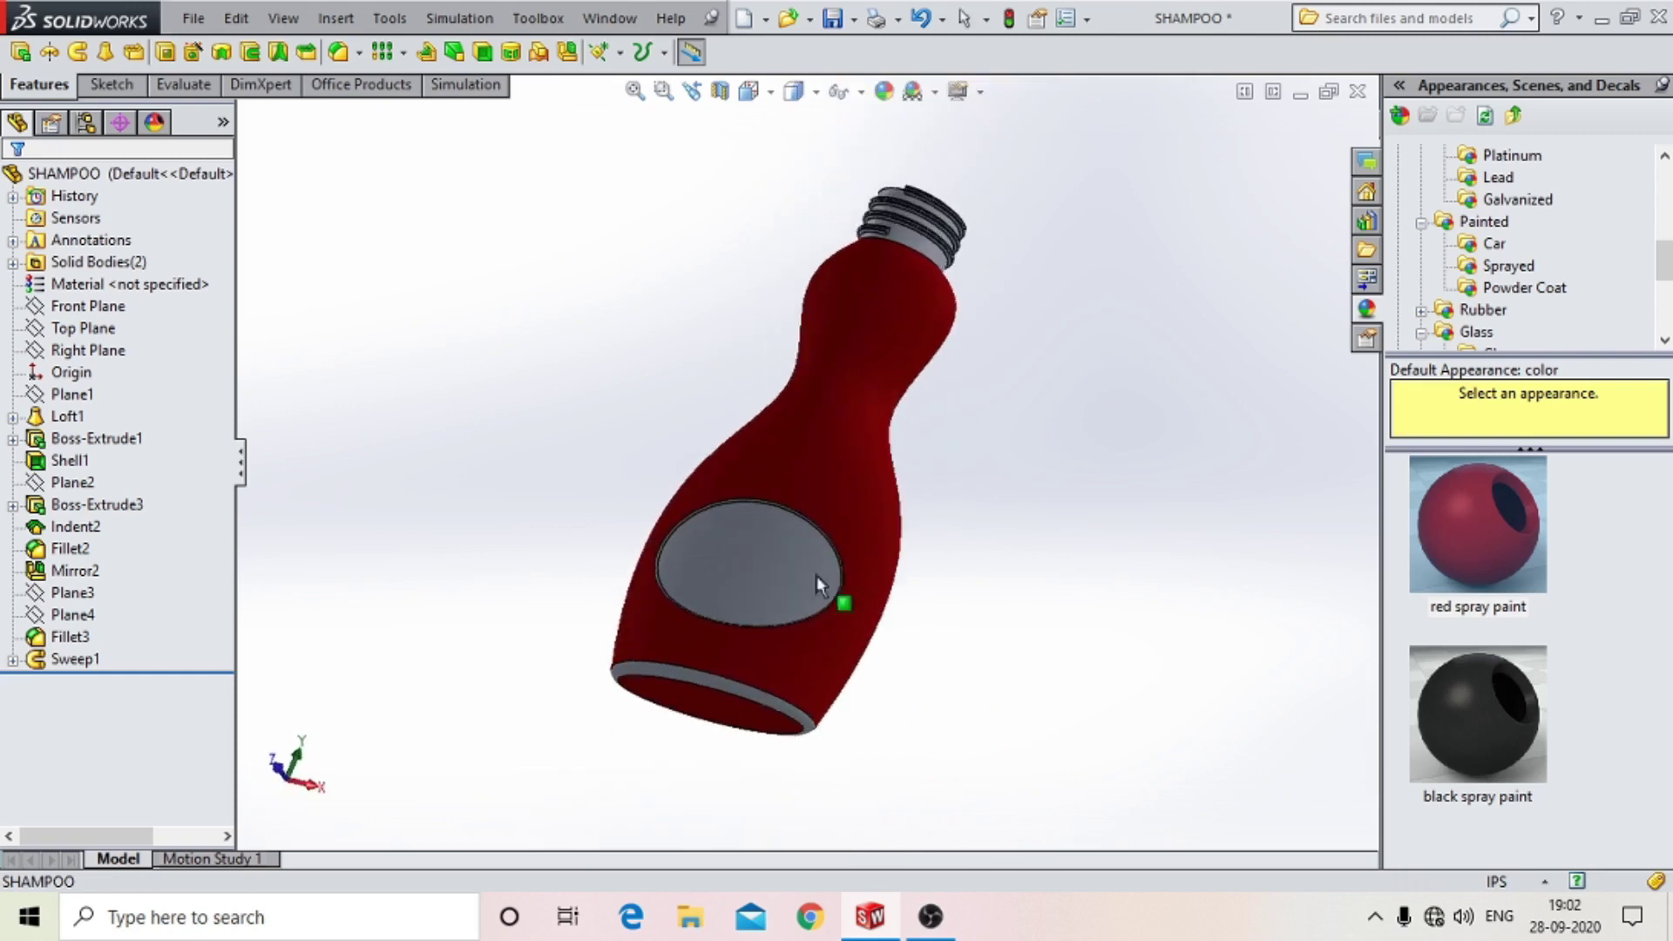
{"action": "scroll", "coordinate": [784, 645], "scroll_direction": "down", "scroll_amount": 3}
{"action": "left_click", "coordinate": [784, 652]}
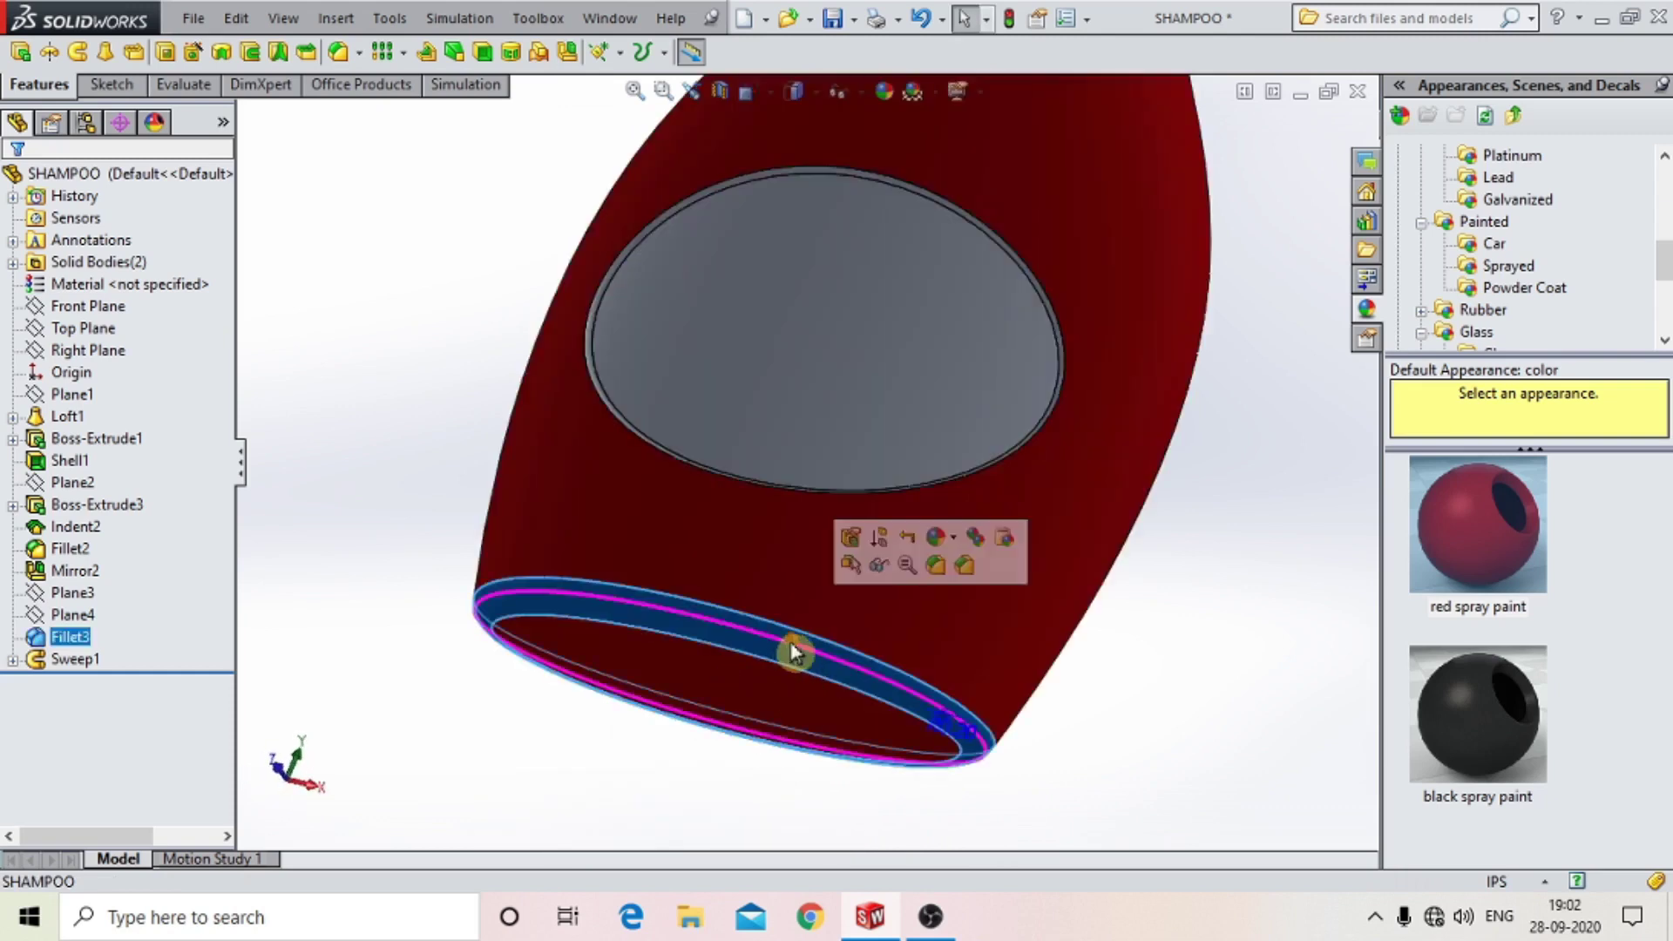
{"action": "mouse_move", "coordinate": [1486, 533]}
{"action": "left_mouse_down"}
{"action": "mouse_move", "coordinate": [795, 632]}
{"action": "mouse_move", "coordinate": [830, 621]}
{"action": "left_mouse_up"}
{"action": "left_click", "coordinate": [770, 658]}
{"action": "scroll", "coordinate": [773, 652], "scroll_direction": "up", "scroll_amount": 3}
{"action": "scroll", "coordinate": [775, 602], "scroll_direction": "up", "scroll_amount": 5}
{"action": "mouse_move", "coordinate": [886, 370]}
{"action": "middle_mouse_down"}
{"action": "mouse_move", "coordinate": [861, 392]}
{"action": "mouse_move", "coordinate": [919, 320]}
{"action": "mouse_move", "coordinate": [848, 344]}
{"action": "middle_mouse_up"}
{"action": "scroll", "coordinate": [829, 424], "scroll_direction": "down", "scroll_amount": 3}
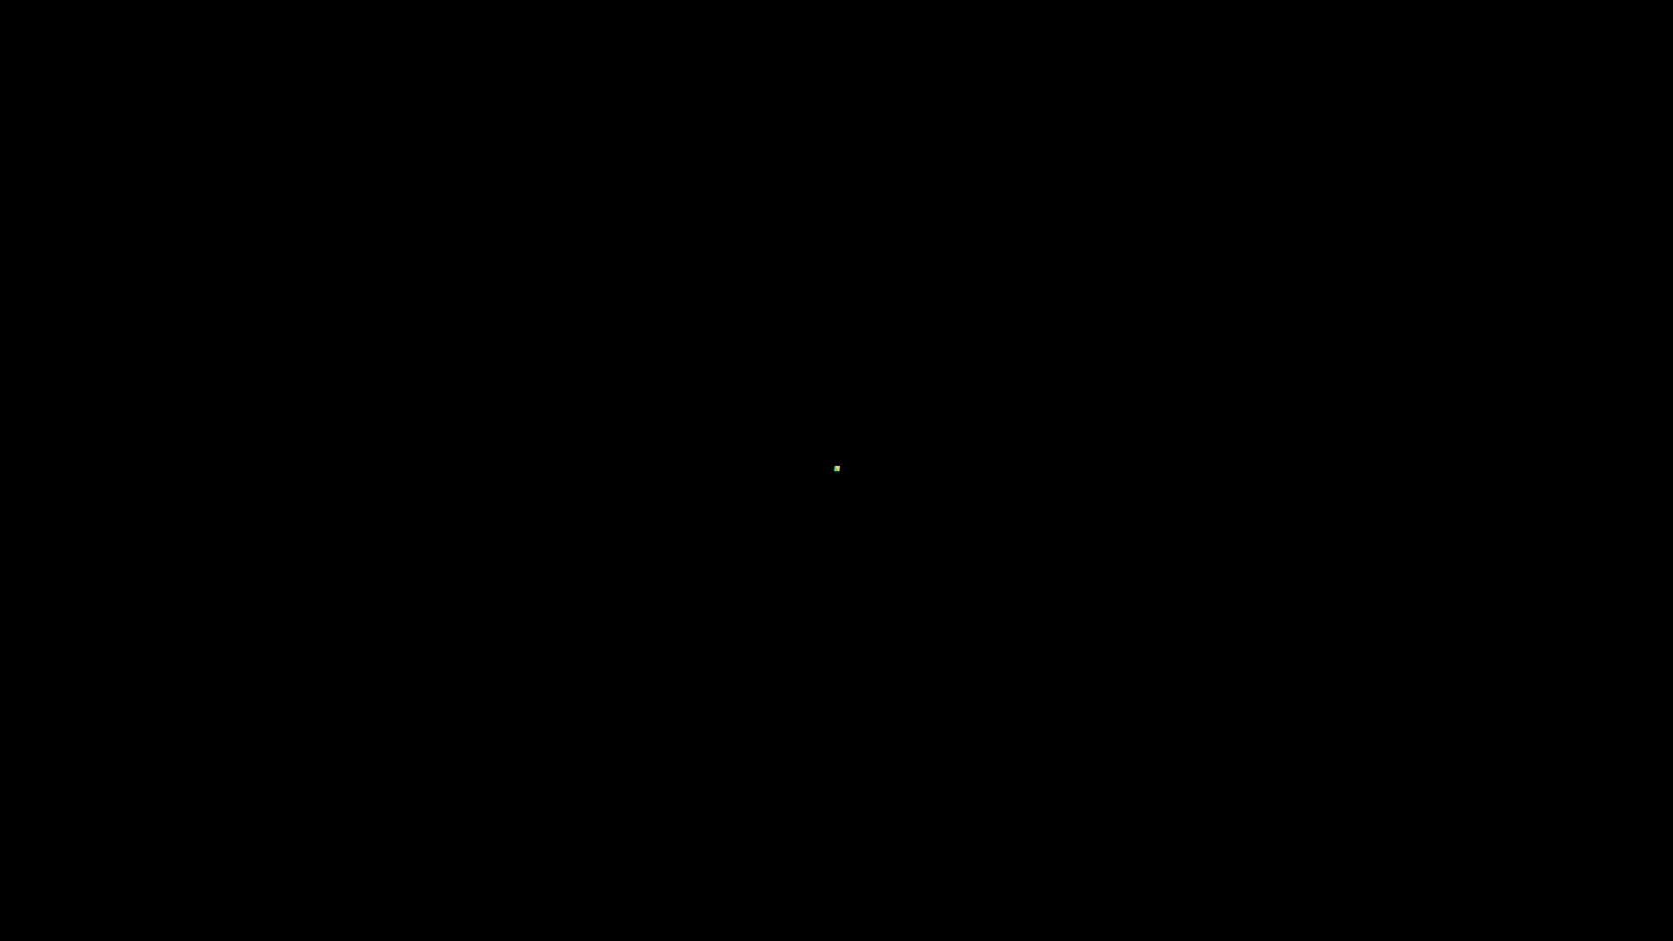